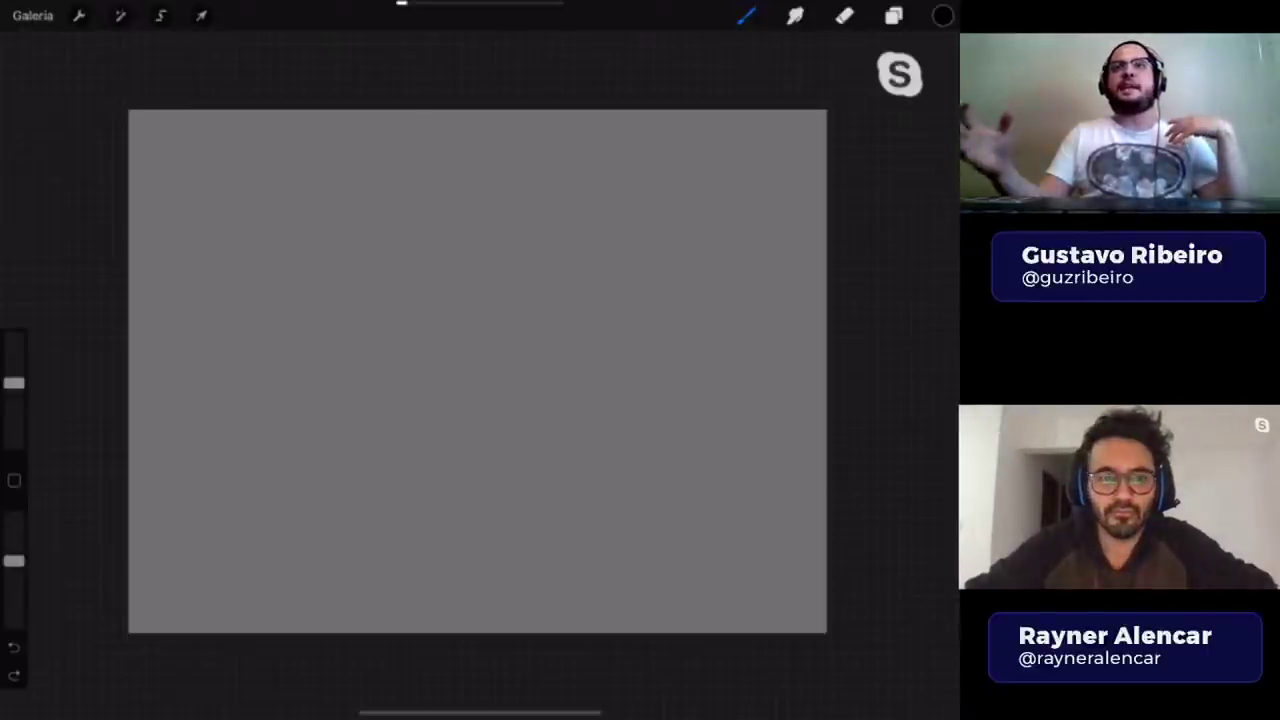
# - Letter the word PROCREATE across the canvas and add a small heart below it
pyautogui.moveTo(232, 264)
pyautogui.mouseDown()
pyautogui.moveTo(246, 298)
pyautogui.moveTo(238, 280)
pyautogui.moveTo(272, 272)
pyautogui.moveTo(290, 284)
pyautogui.mouseUp()
pyautogui.moveTo(300, 262)
pyautogui.mouseDown()
pyautogui.moveTo(330, 272)
pyautogui.moveTo(374, 244)
pyautogui.moveTo(384, 258)
pyautogui.moveTo(406, 212)
pyautogui.moveTo(416, 234)
pyautogui.mouseUp()
pyautogui.moveTo(432, 190); pyautogui.dragTo(436, 232)
pyautogui.moveTo(458, 187); pyautogui.dragTo(464, 222)
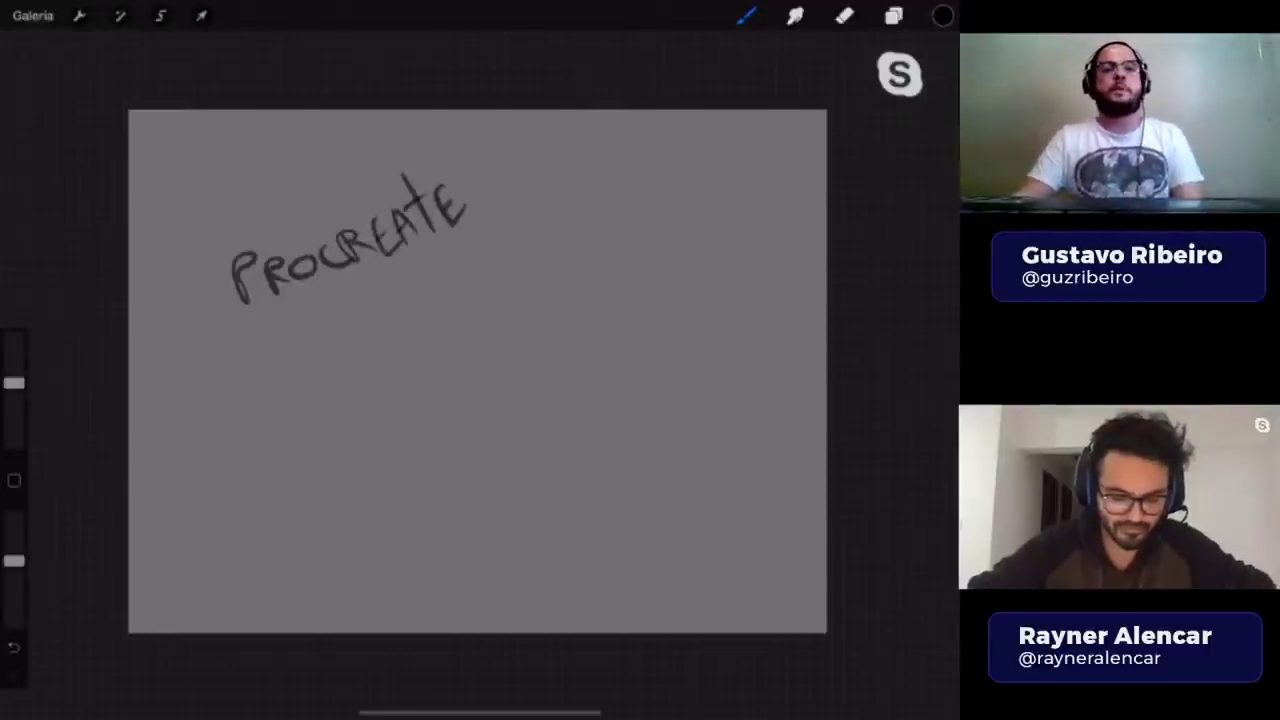
pyautogui.moveTo(364, 290); pyautogui.dragTo(362, 292)
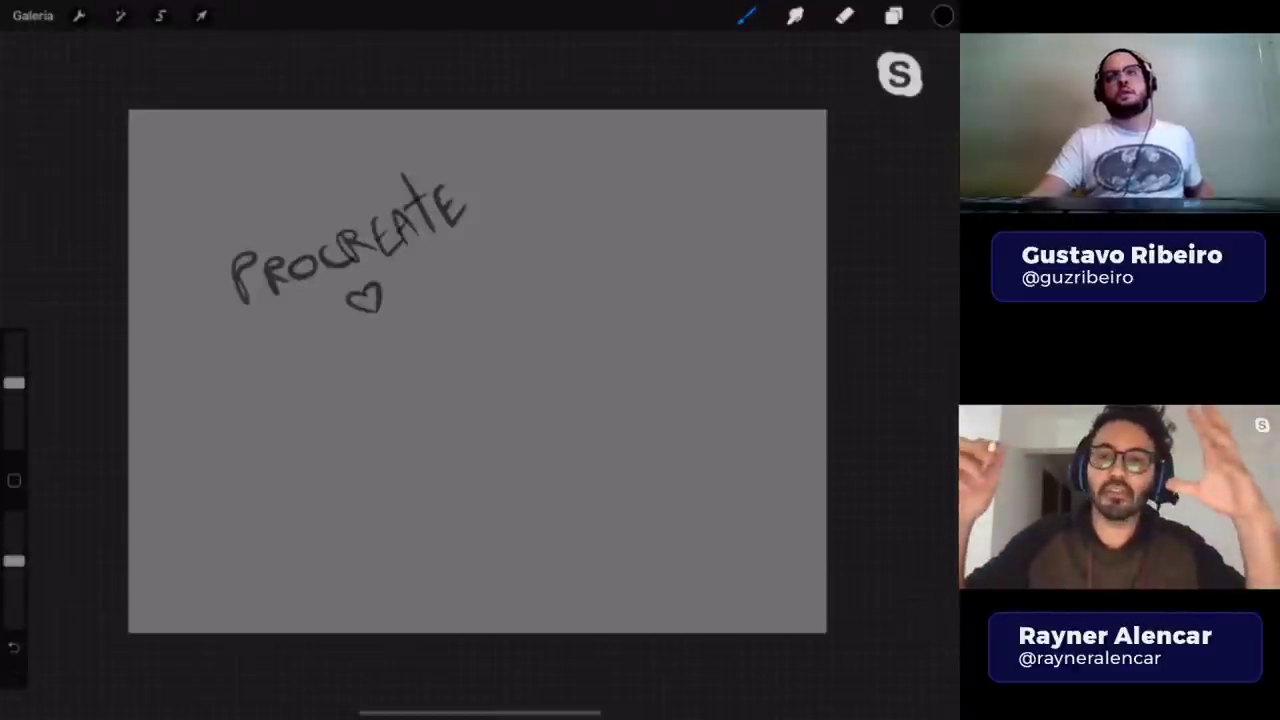
# - Switch to the Eraser tool
pyautogui.click(845, 15)
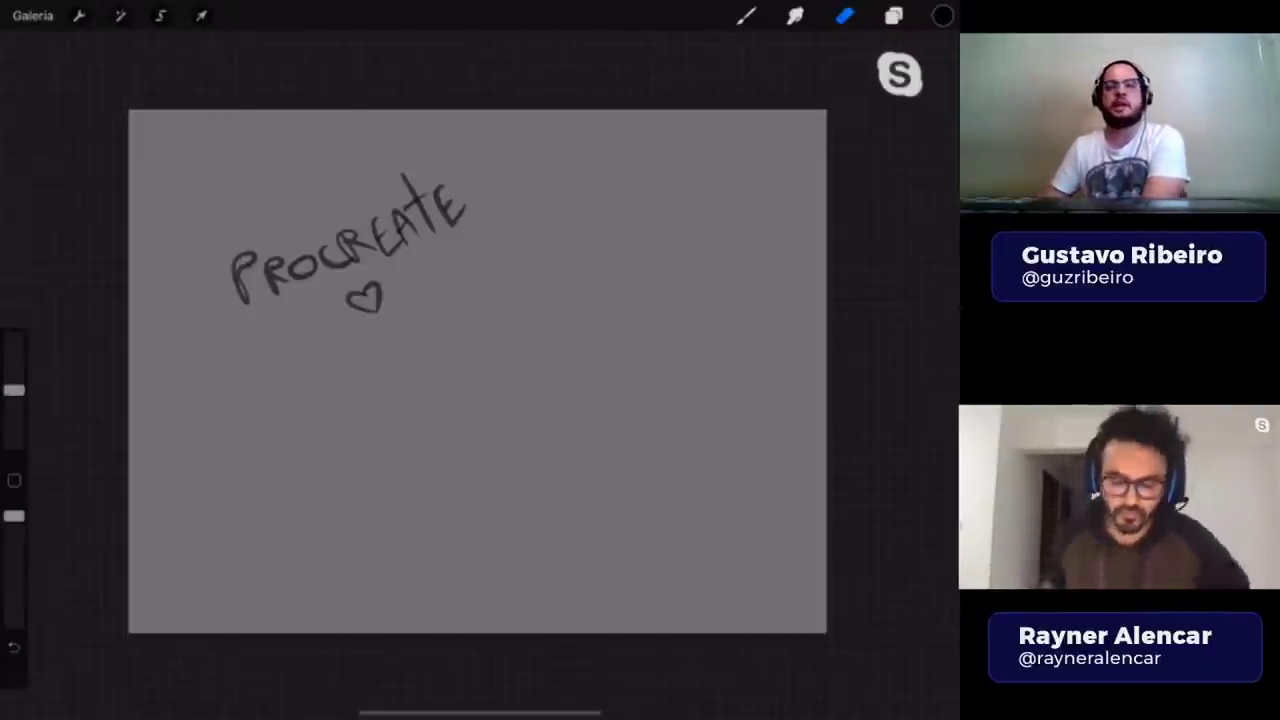
# - Hide the PROCREATE layer Camada 1, add an empty Camada 2, and undo a stray stroke
pyautogui.click(893, 15)
pyautogui.click(932, 114)
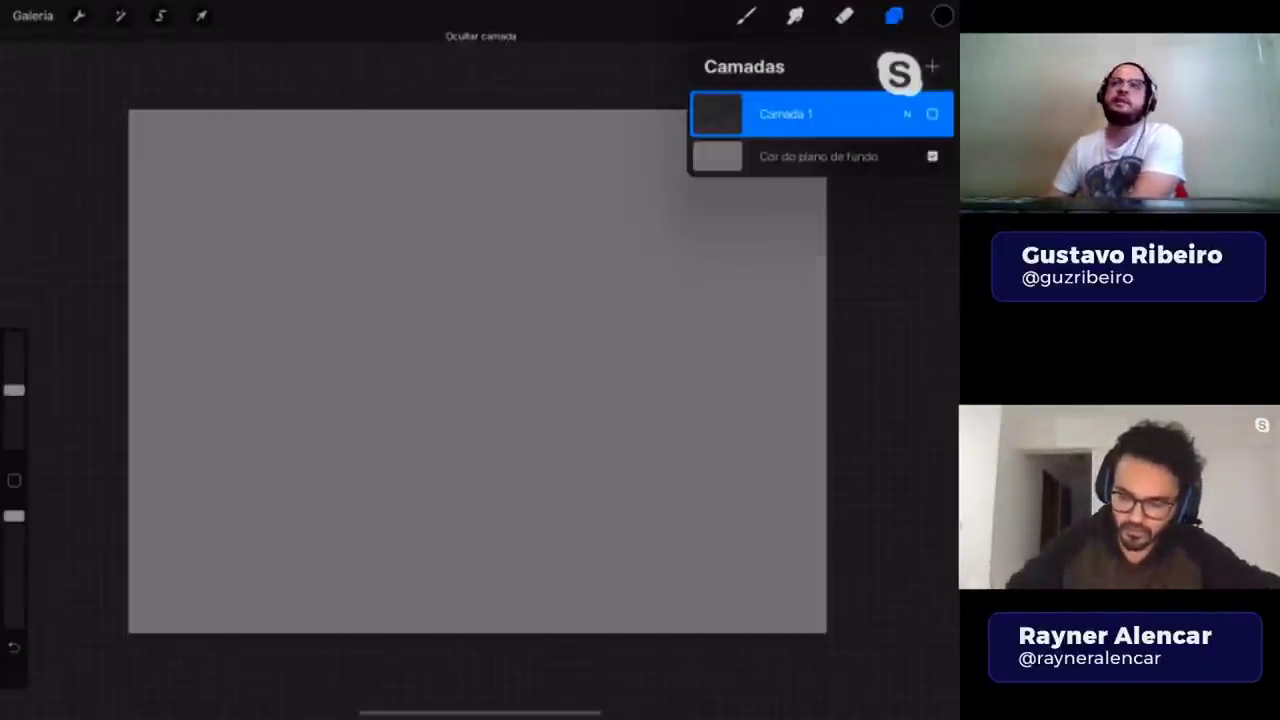
pyautogui.click(931, 66)
pyautogui.click(745, 15)
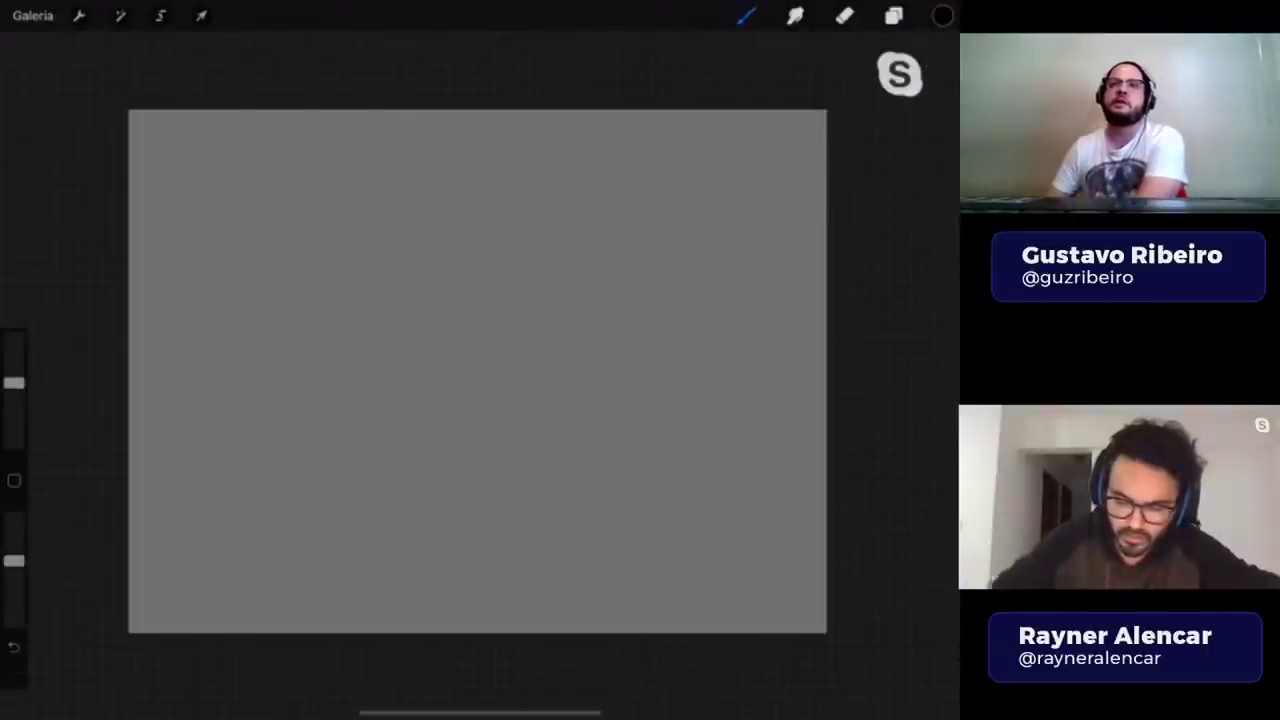
pyautogui.hotkey('ctrl', 'z')
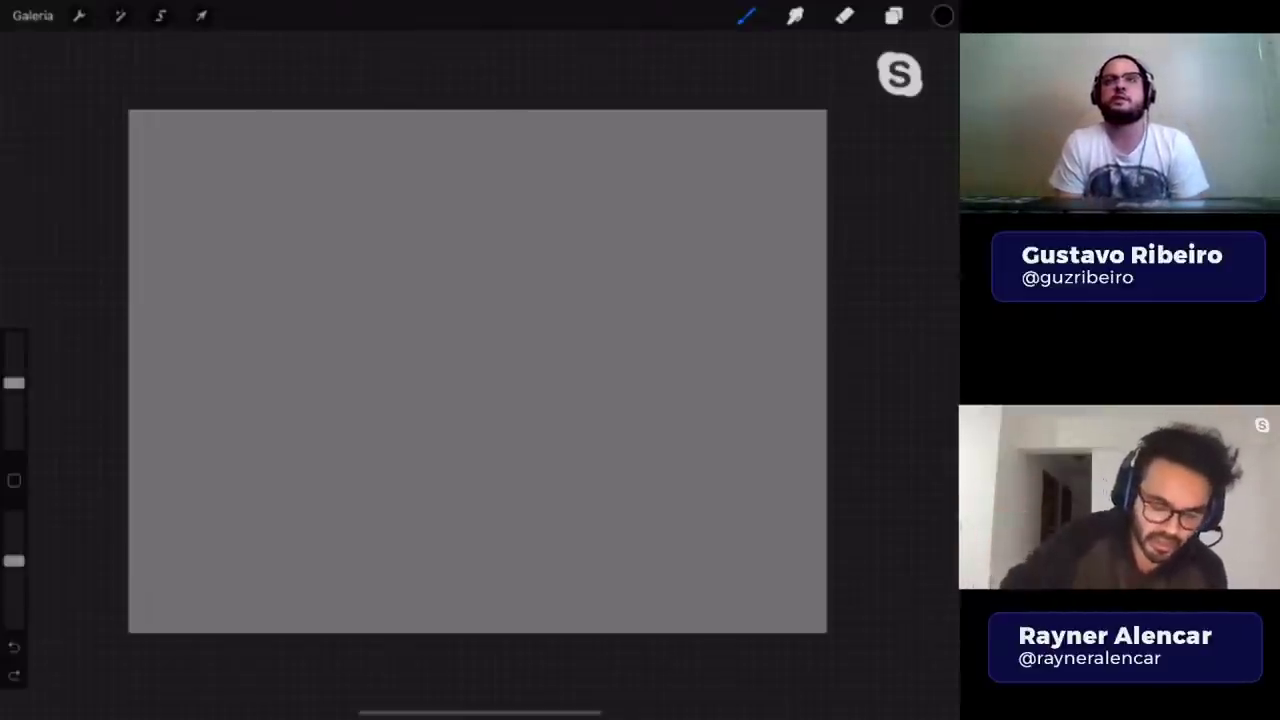
# - Sketch an oval, a cube and a pyramid linked by curved arrows
pyautogui.moveTo(287, 166)
pyautogui.mouseDown()
pyautogui.moveTo(286, 213)
pyautogui.moveTo(288, 166)
pyautogui.mouseUp()
pyautogui.moveTo(256, 295)
pyautogui.mouseDown()
pyautogui.moveTo(256, 256)
pyautogui.moveTo(288, 270)
pyautogui.moveTo(336, 252)
pyautogui.moveTo(292, 316)
pyautogui.moveTo(332, 300)
pyautogui.mouseUp()
pyautogui.moveTo(408, 252)
pyautogui.mouseDown()
pyautogui.moveTo(386, 305)
pyautogui.moveTo(408, 316)
pyautogui.mouseUp()
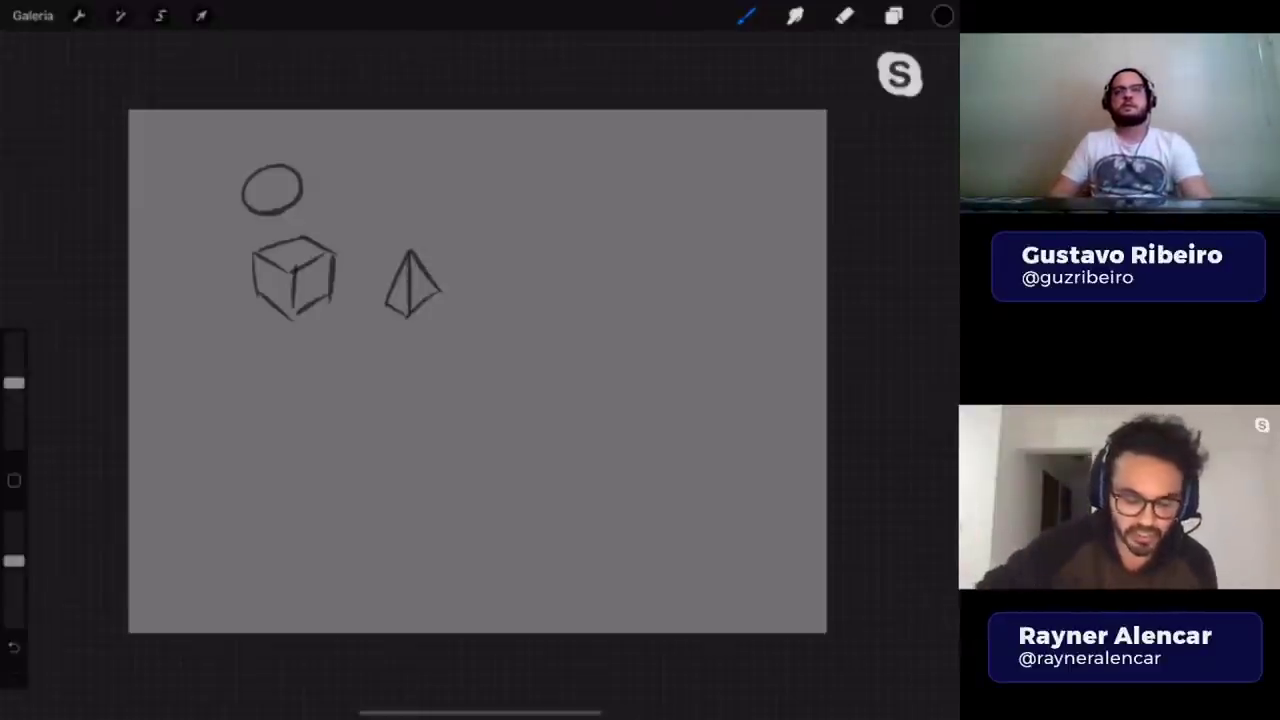
pyautogui.moveTo(370, 197); pyautogui.dragTo(337, 226)
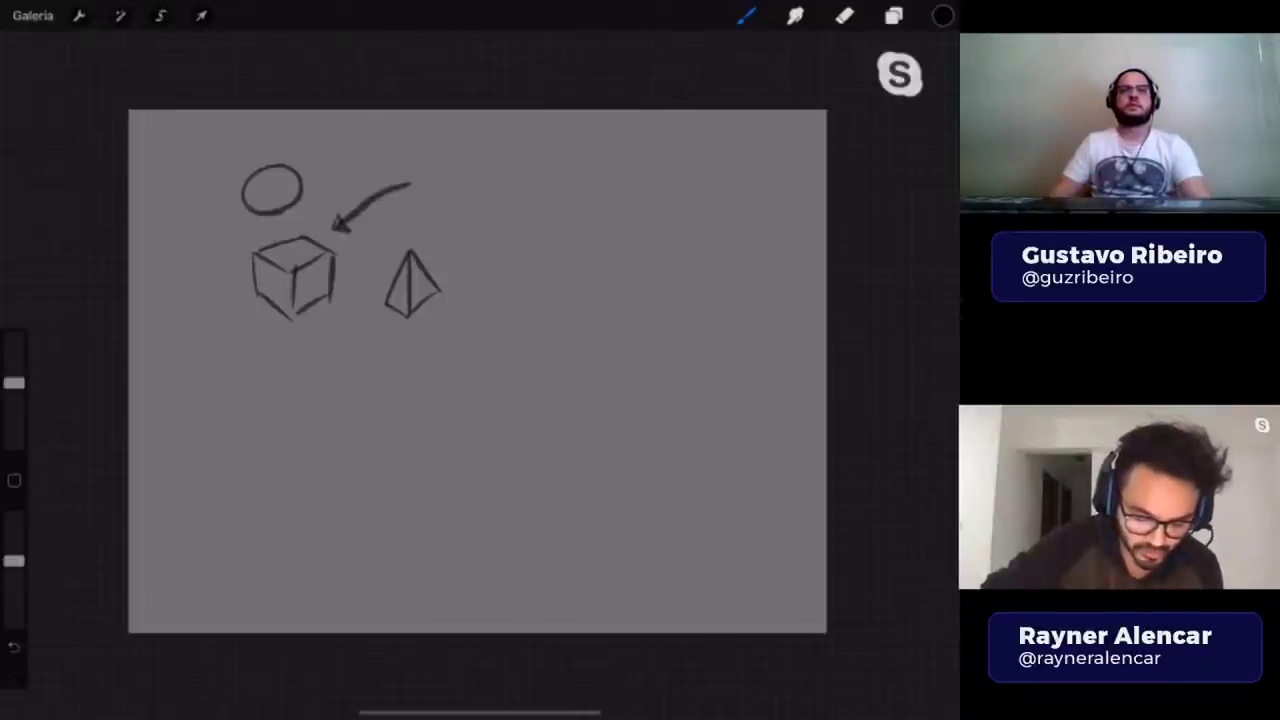
pyautogui.moveTo(410, 184); pyautogui.dragTo(426, 216)
pyautogui.moveTo(397, 162); pyautogui.dragTo(318, 174)
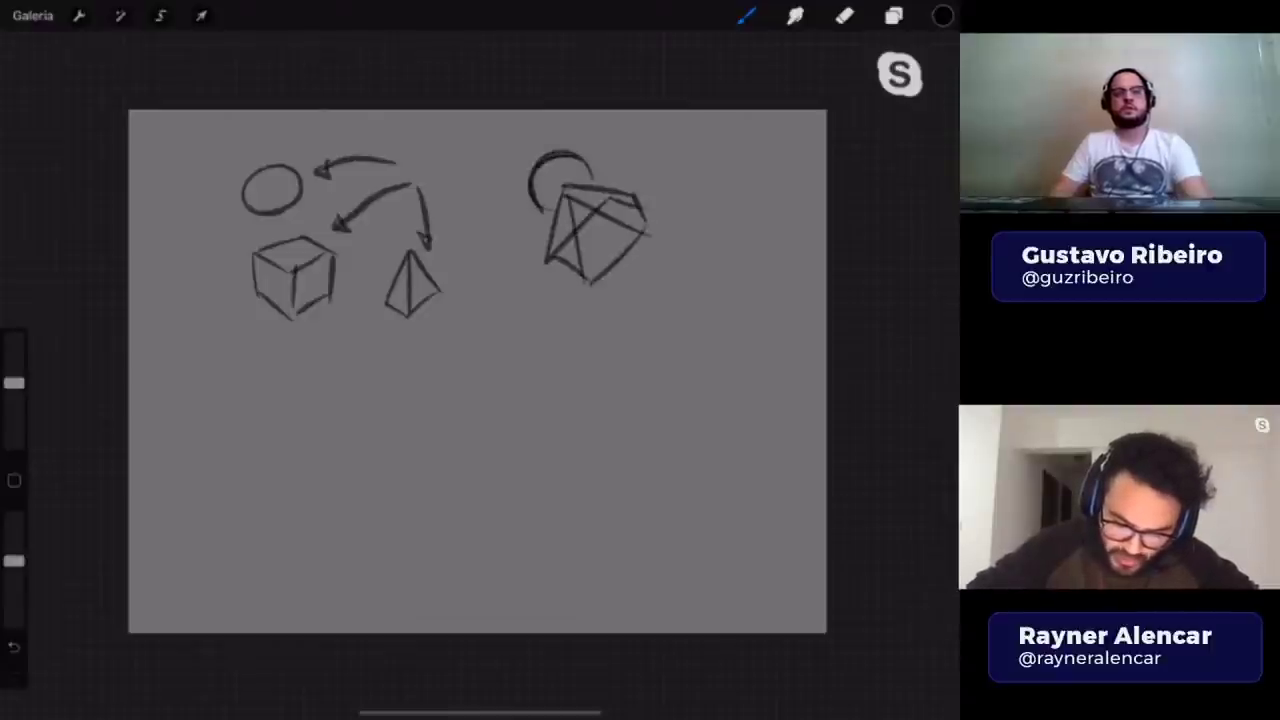
# - Darken a box sketch on the right and add a spiked circle behind it
pyautogui.moveTo(564, 187); pyautogui.dragTo(608, 190)
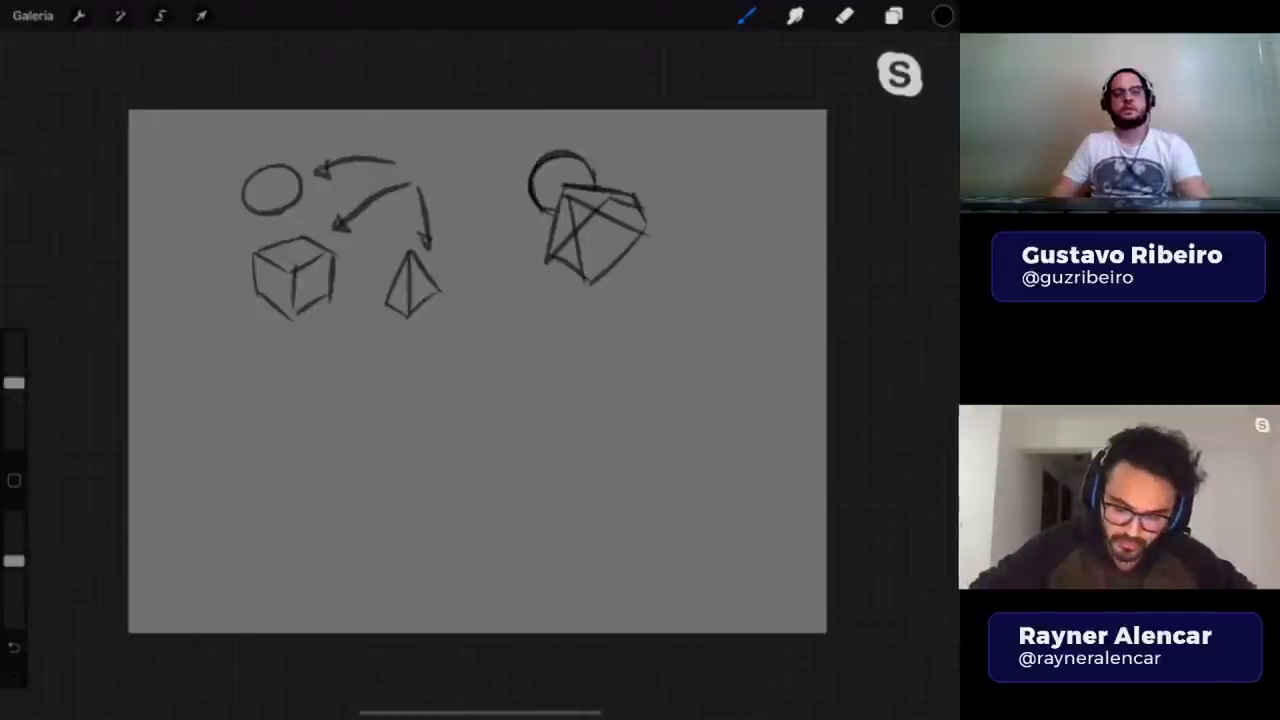
pyautogui.moveTo(545, 264); pyautogui.dragTo(632, 192)
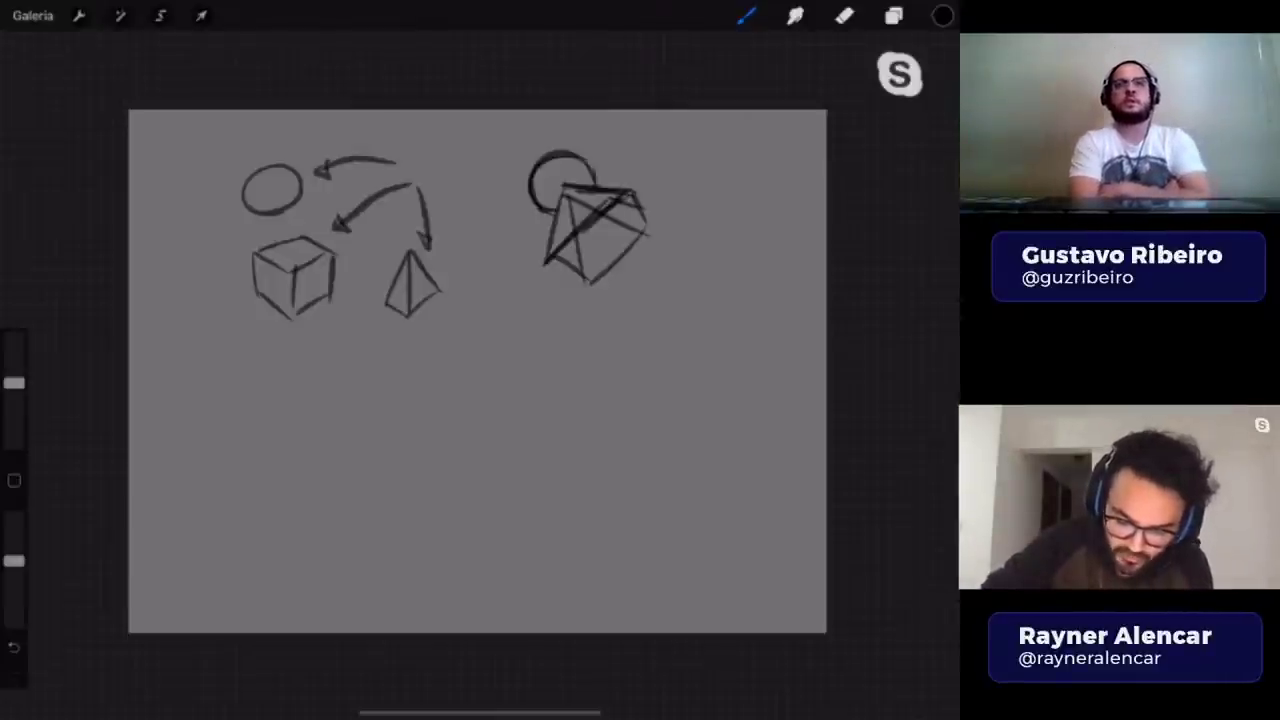
pyautogui.moveTo(578, 130)
pyautogui.mouseDown()
pyautogui.moveTo(589, 168)
pyautogui.moveTo(537, 172)
pyautogui.mouseUp()
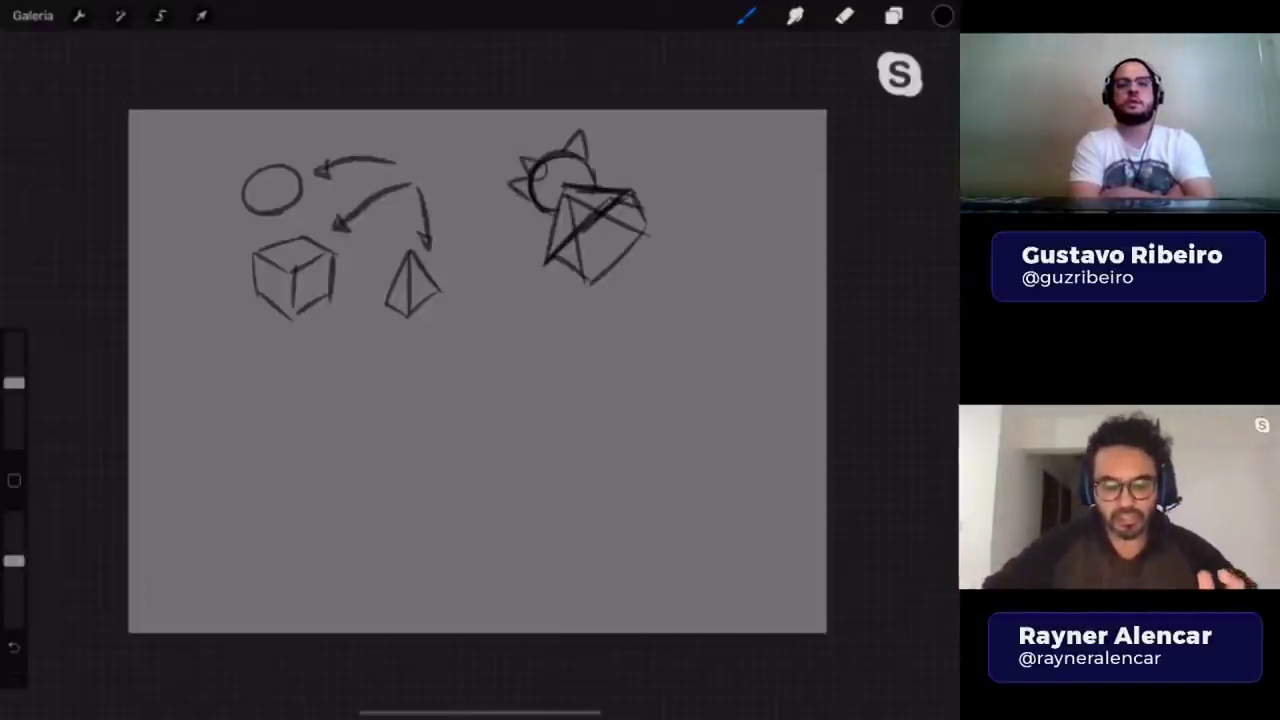
pyautogui.click(160, 15)
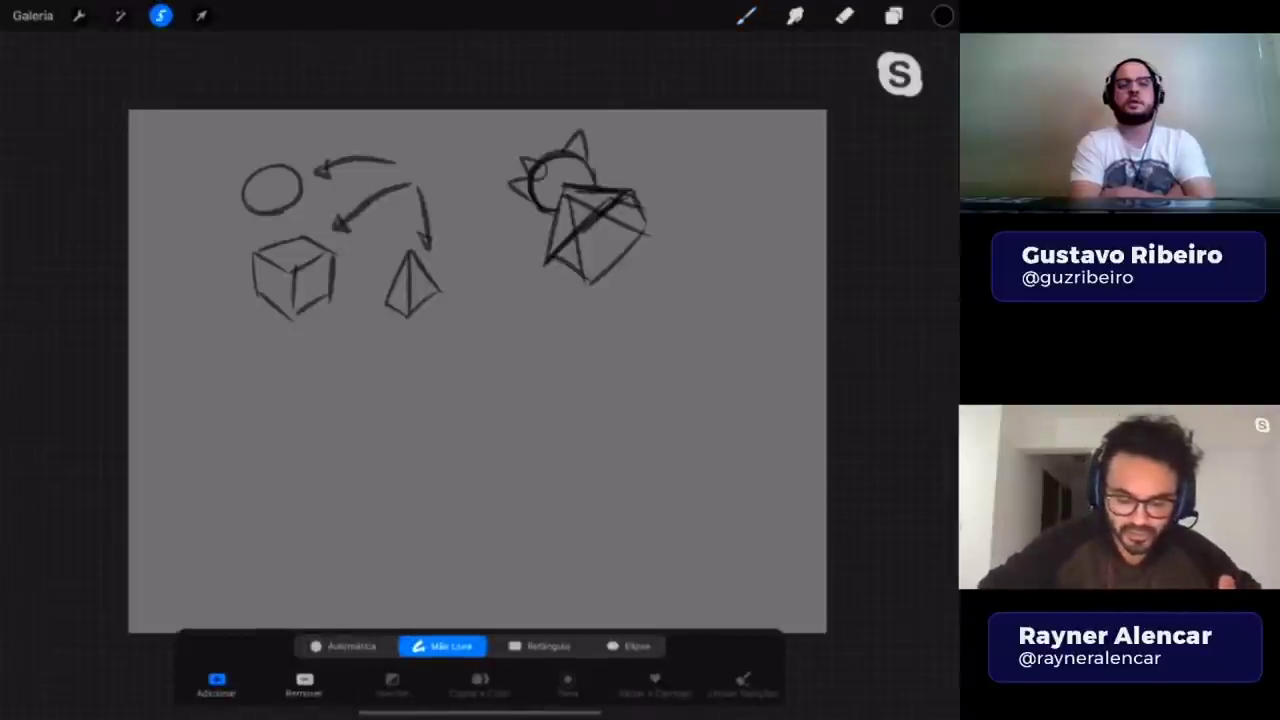
# - Delete the shapes layer Camada 2 and add a fresh empty layer
pyautogui.click(745, 15)
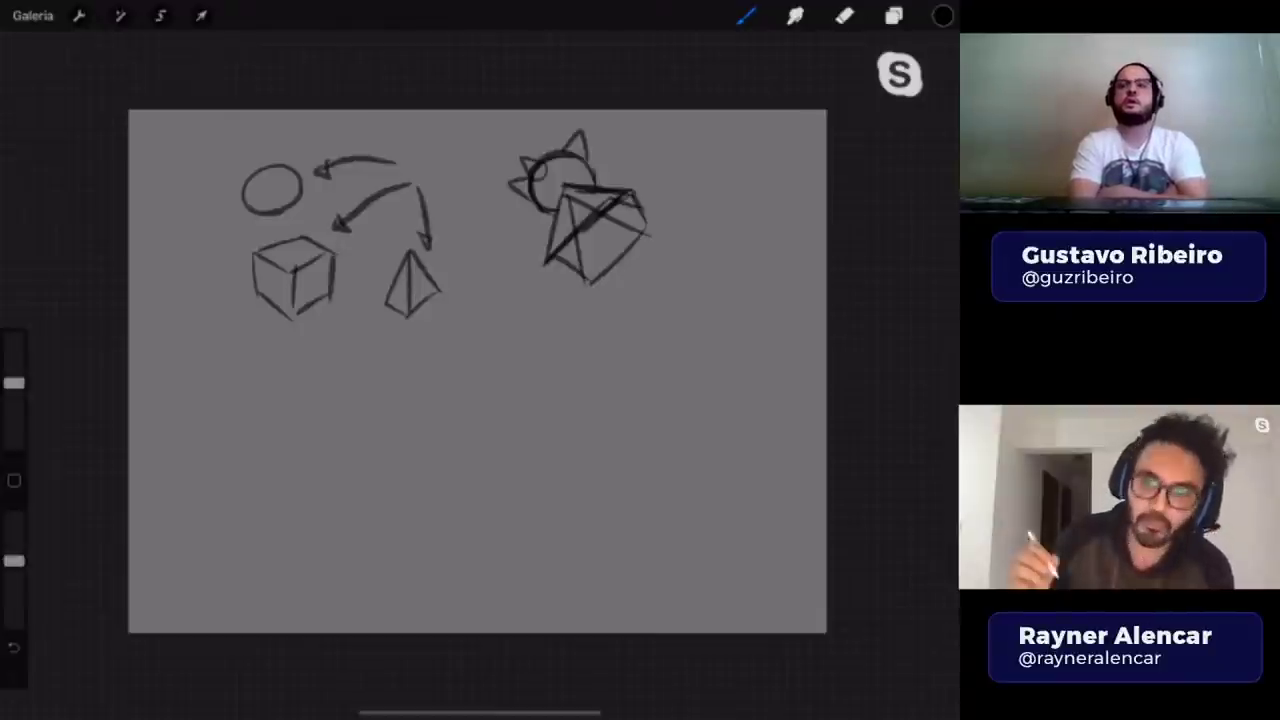
pyautogui.click(894, 15)
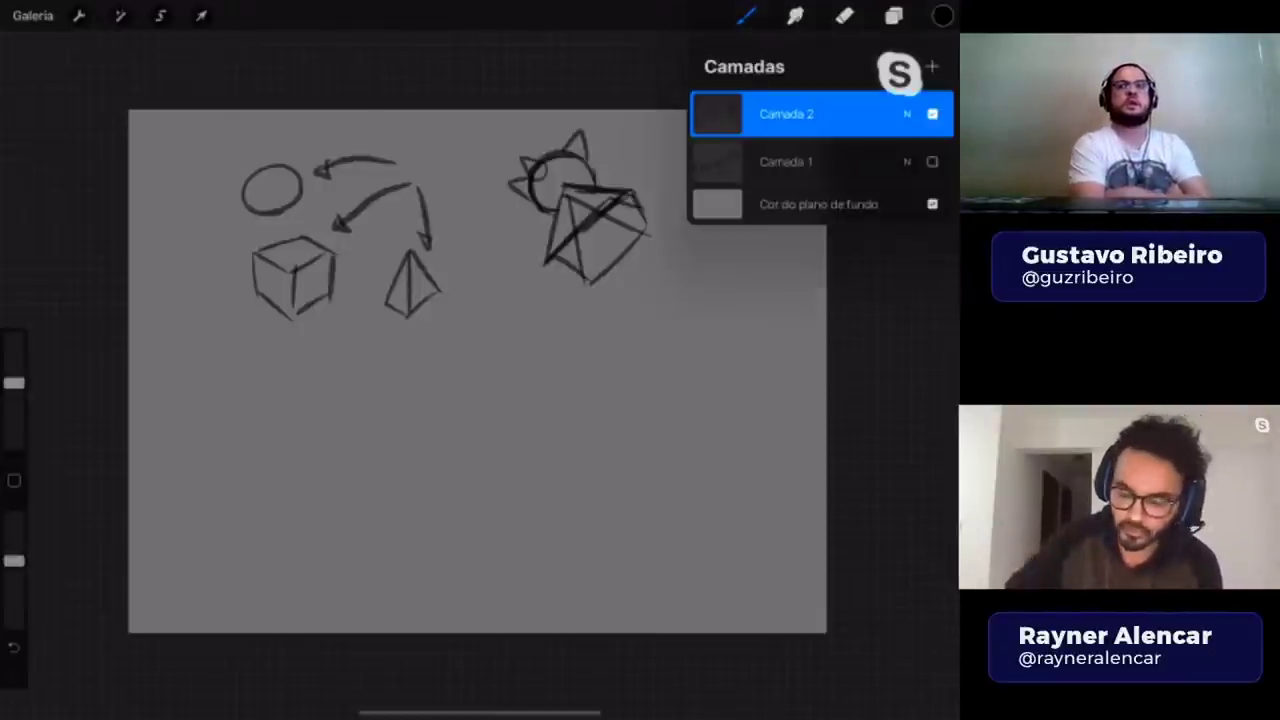
pyautogui.moveTo(850, 114); pyautogui.dragTo(760, 114)
pyautogui.click(923, 114)
# - Choose the Caneta de Estúdio ink pen and begin a thin head outline
pyautogui.click(932, 66)
pyautogui.click(745, 15)
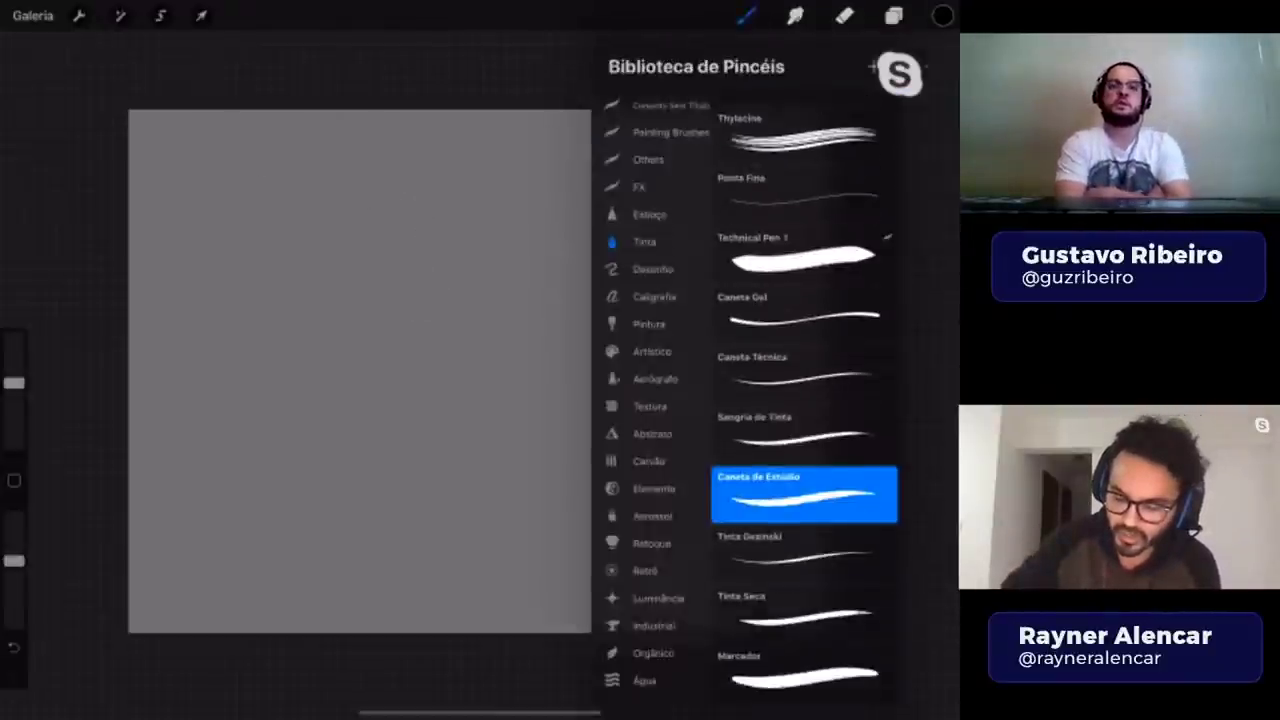
pyautogui.moveTo(360, 232)
pyautogui.mouseDown()
pyautogui.moveTo(465, 215)
pyautogui.moveTo(414, 219)
pyautogui.moveTo(348, 282)
pyautogui.moveTo(445, 270)
pyautogui.mouseUp()
# - Draw an angular head on a long tapering neck, undoing a stray loop and line
pyautogui.moveTo(346, 285); pyautogui.dragTo(314, 412)
pyautogui.moveTo(393, 305)
pyautogui.mouseDown()
pyautogui.moveTo(283, 496)
pyautogui.moveTo(284, 535)
pyautogui.mouseUp()
pyautogui.moveTo(347, 416); pyautogui.dragTo(302, 550)
pyautogui.moveTo(284, 515)
pyautogui.mouseDown()
pyautogui.moveTo(262, 560)
pyautogui.moveTo(312, 624)
pyautogui.moveTo(334, 618)
pyautogui.moveTo(258, 616)
pyautogui.mouseUp()
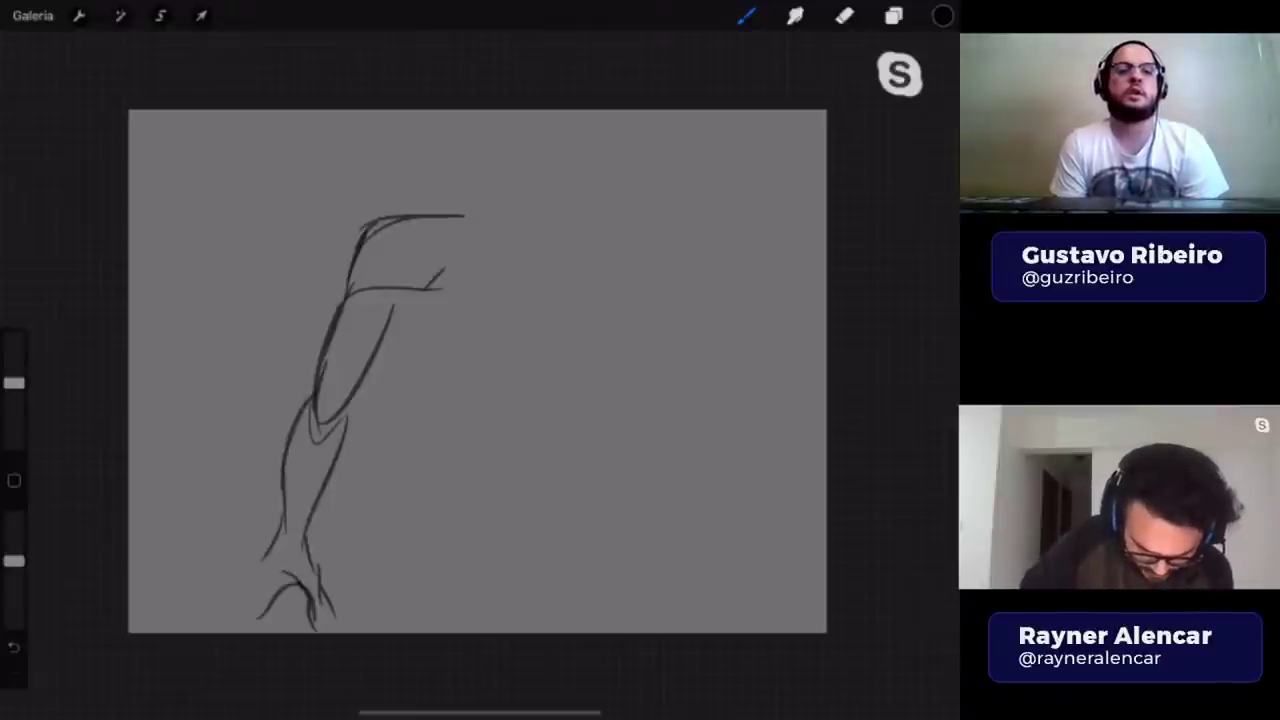
pyautogui.moveTo(262, 562); pyautogui.dragTo(232, 626)
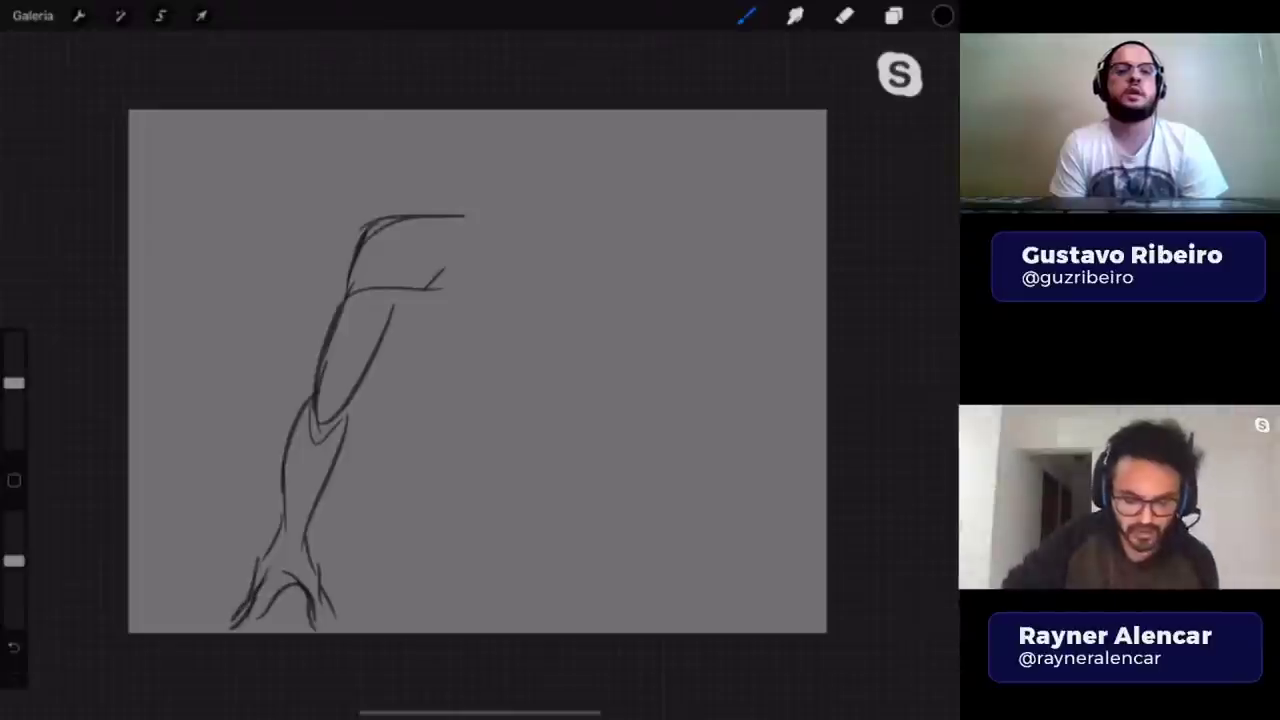
pyautogui.moveTo(604, 275); pyautogui.dragTo(545, 246)
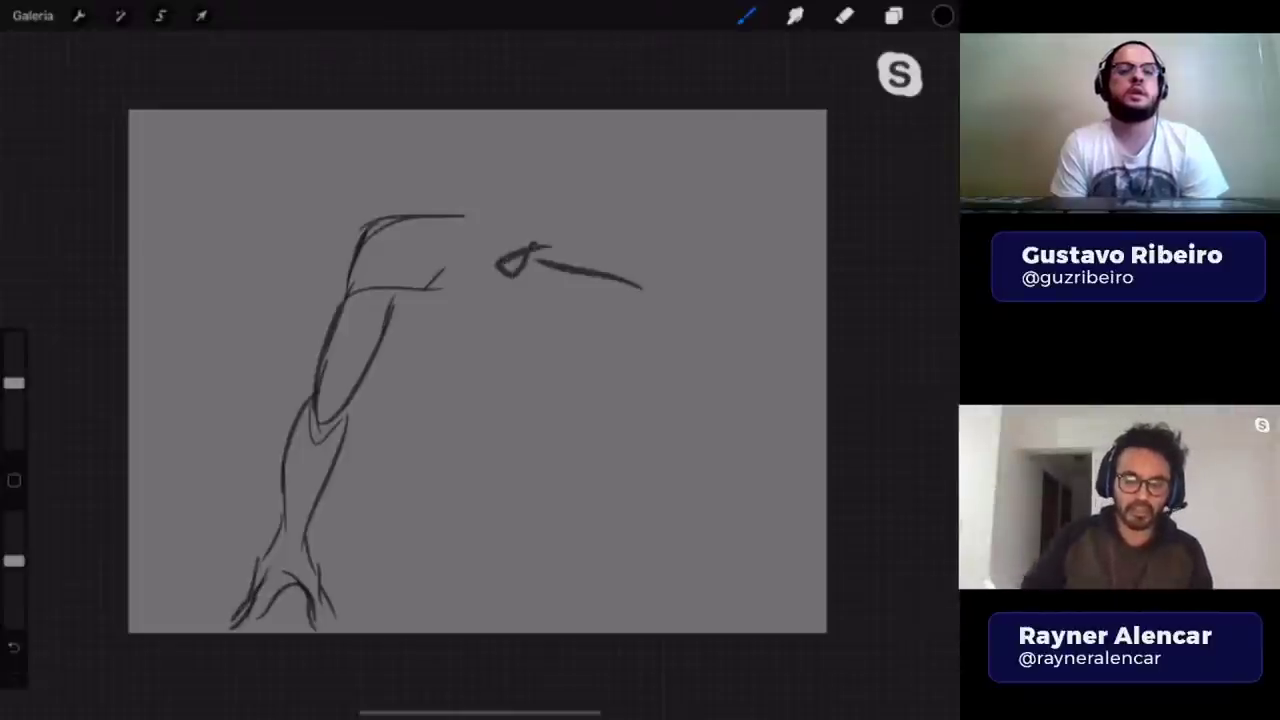
pyautogui.hotkey('ctrl', 'z')
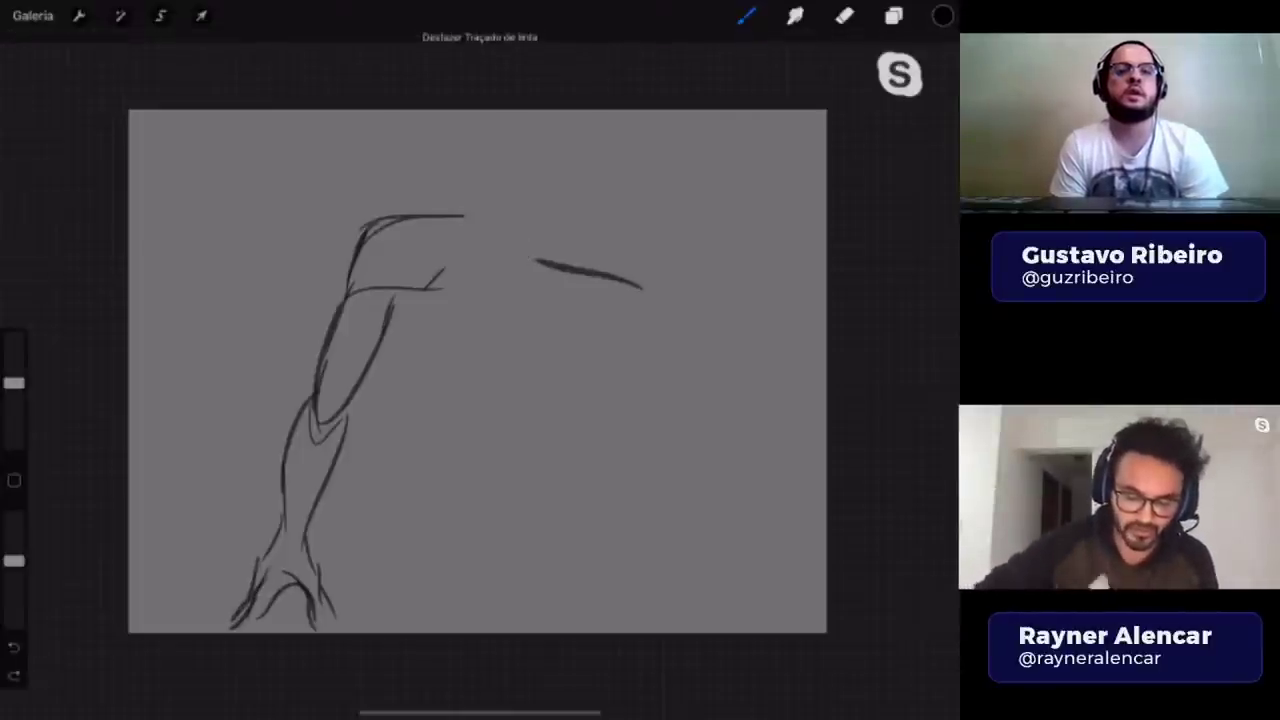
pyautogui.hotkey('ctrl', 'z')
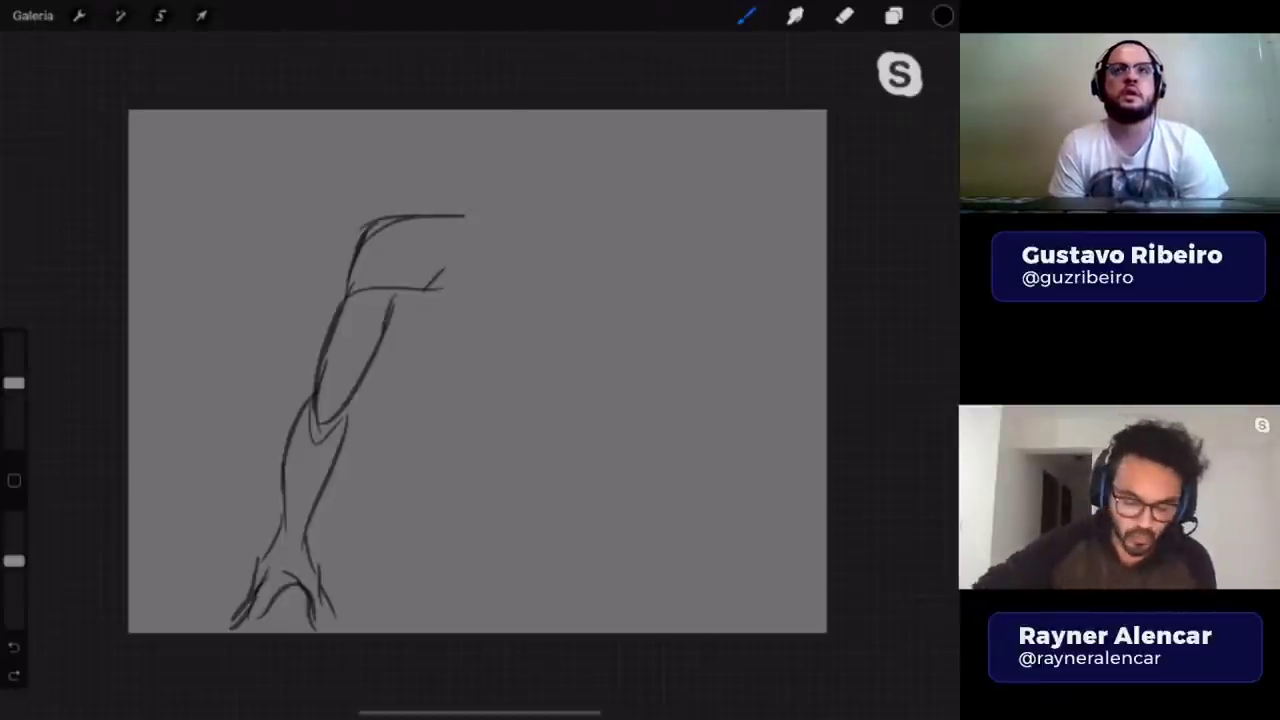
# - Try boxy head and neck contour strokes, then undo them
pyautogui.scroll(2, 478, 371)
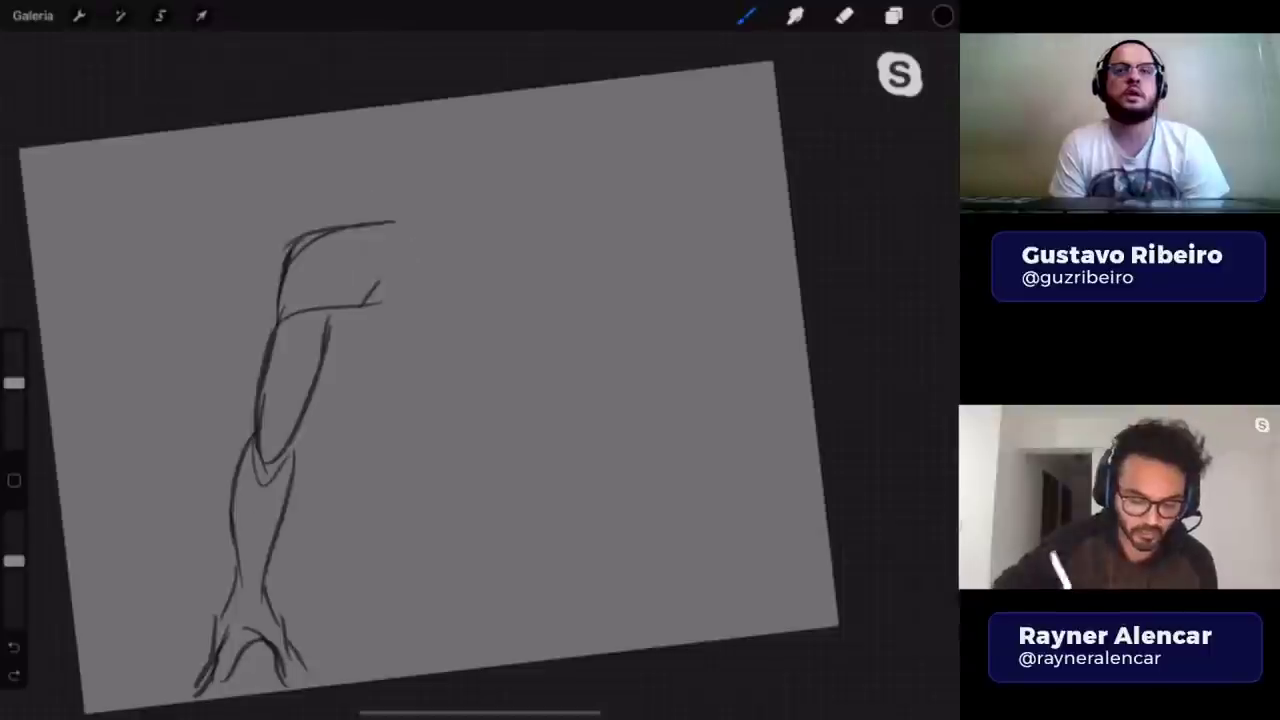
pyautogui.moveTo(610, 461)
pyautogui.mouseDown()
pyautogui.moveTo(446, 389)
pyautogui.moveTo(394, 390)
pyautogui.mouseUp()
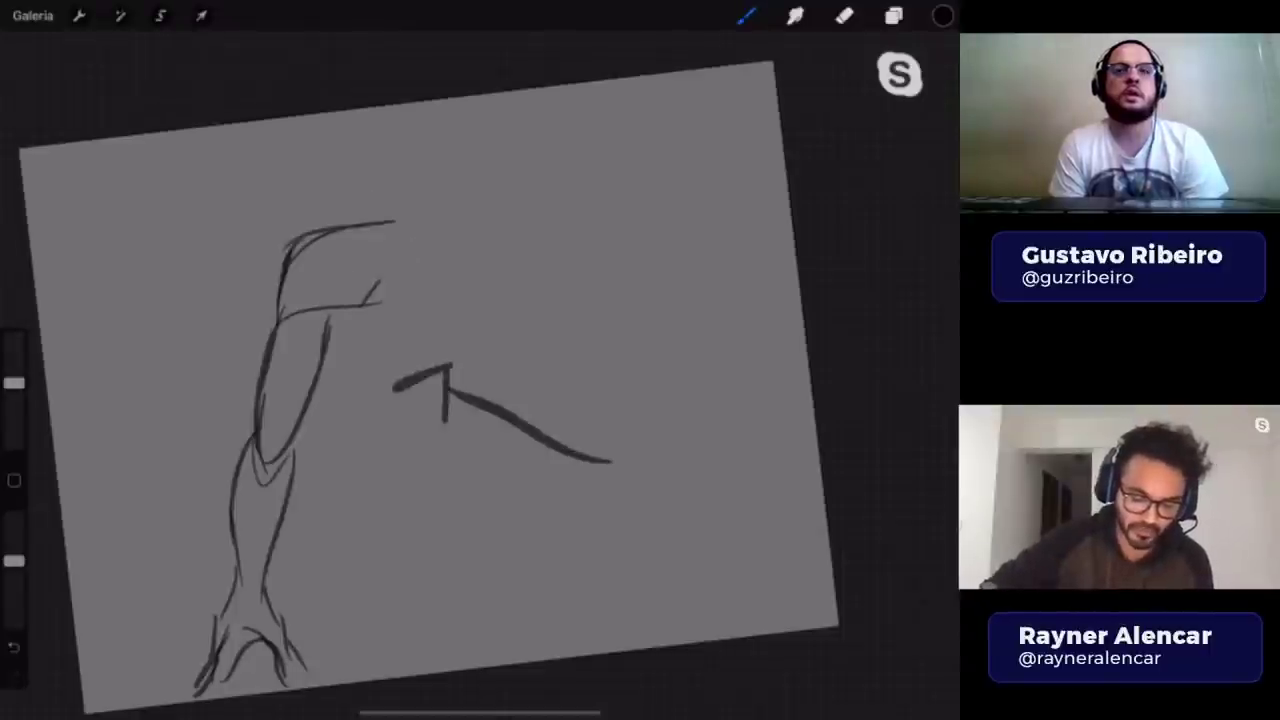
pyautogui.hotkey('ctrl', 'z')
pyautogui.hotkey('ctrl', 'z')
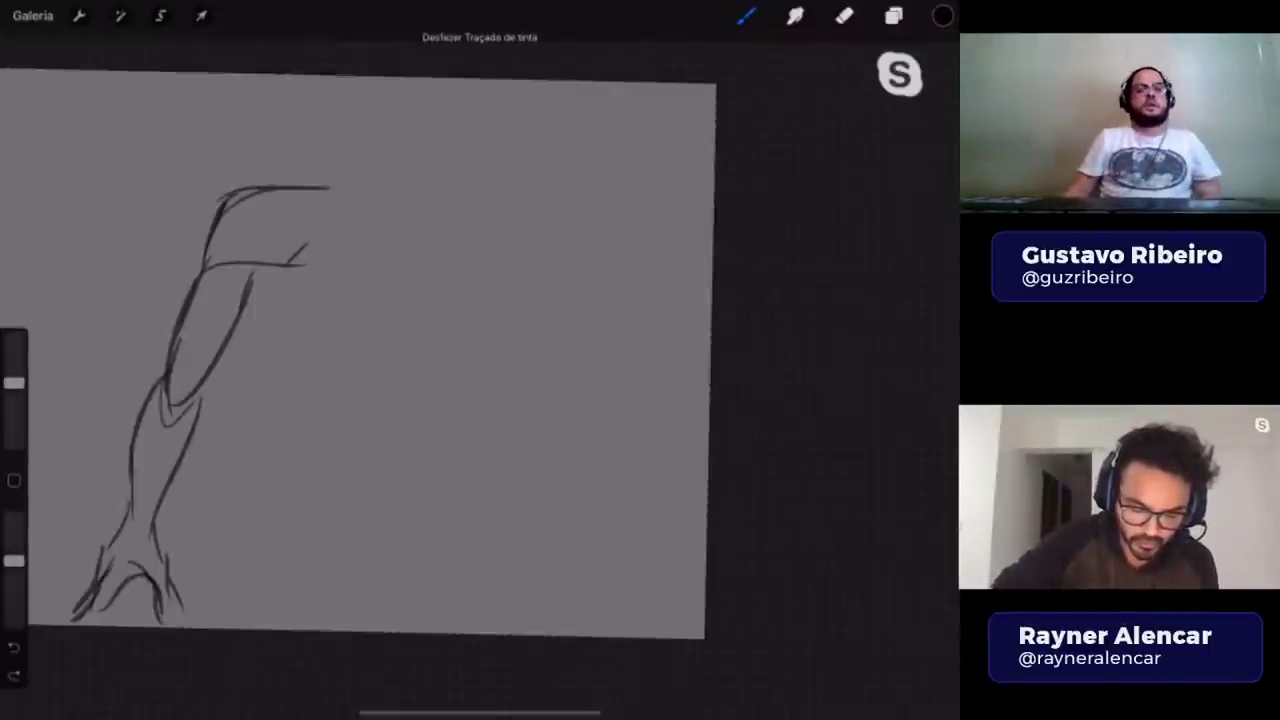
pyautogui.scroll(-1, 360, 355)
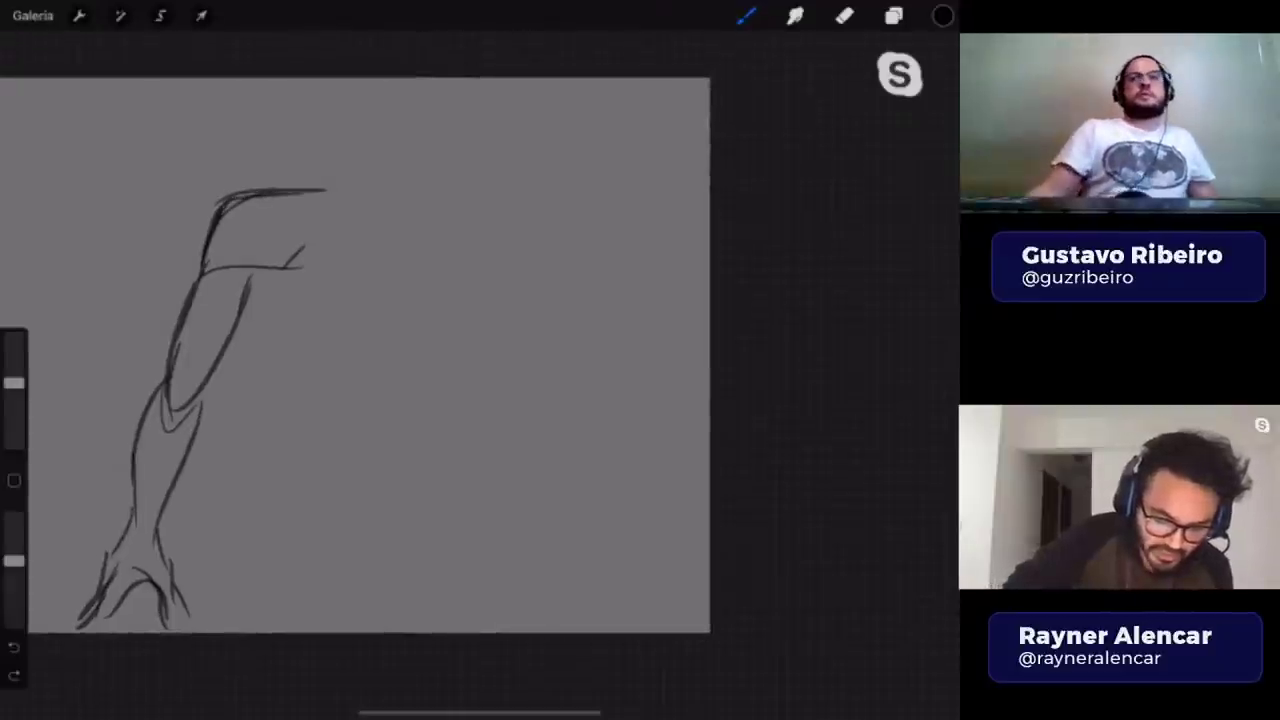
pyautogui.moveTo(205, 268); pyautogui.dragTo(302, 190)
pyautogui.moveTo(215, 200); pyautogui.dragTo(302, 188)
pyautogui.moveTo(206, 262); pyautogui.dragTo(165, 400)
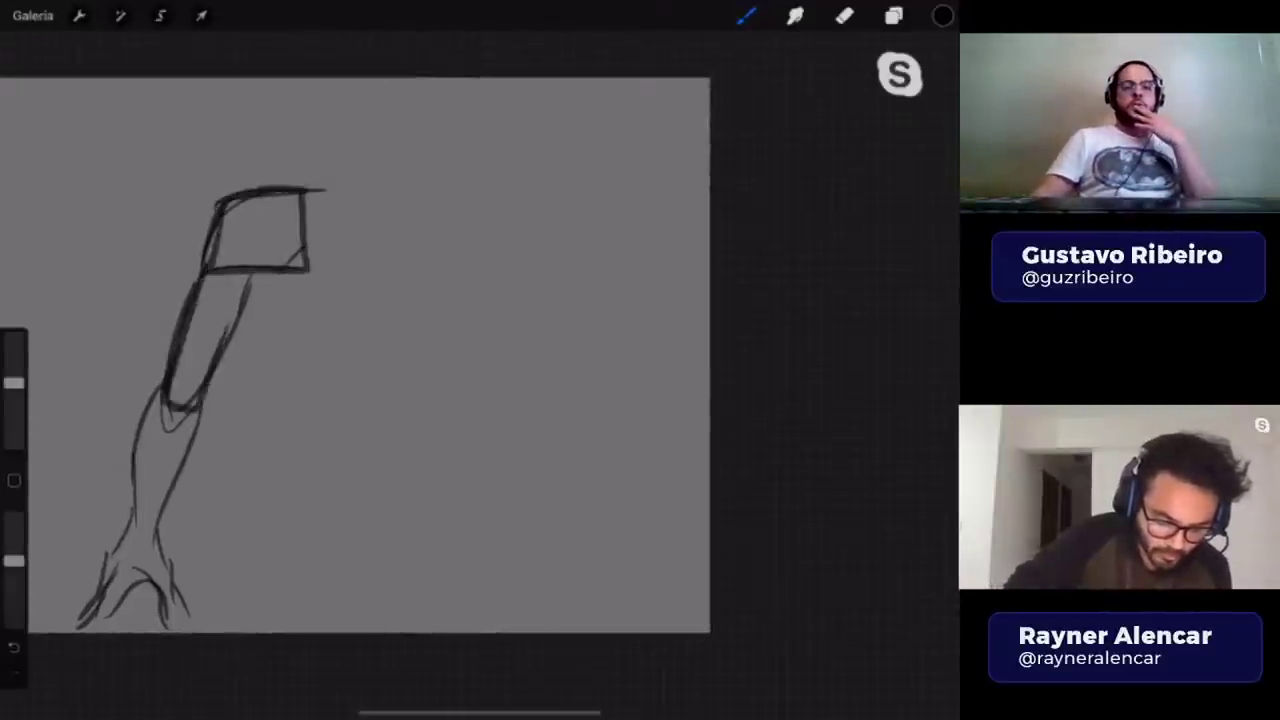
pyautogui.moveTo(250, 270); pyautogui.dragTo(172, 408)
pyautogui.moveTo(198, 266); pyautogui.dragTo(256, 262)
pyautogui.moveTo(165, 392); pyautogui.dragTo(140, 545)
pyautogui.hotkey('ctrl', 'z')
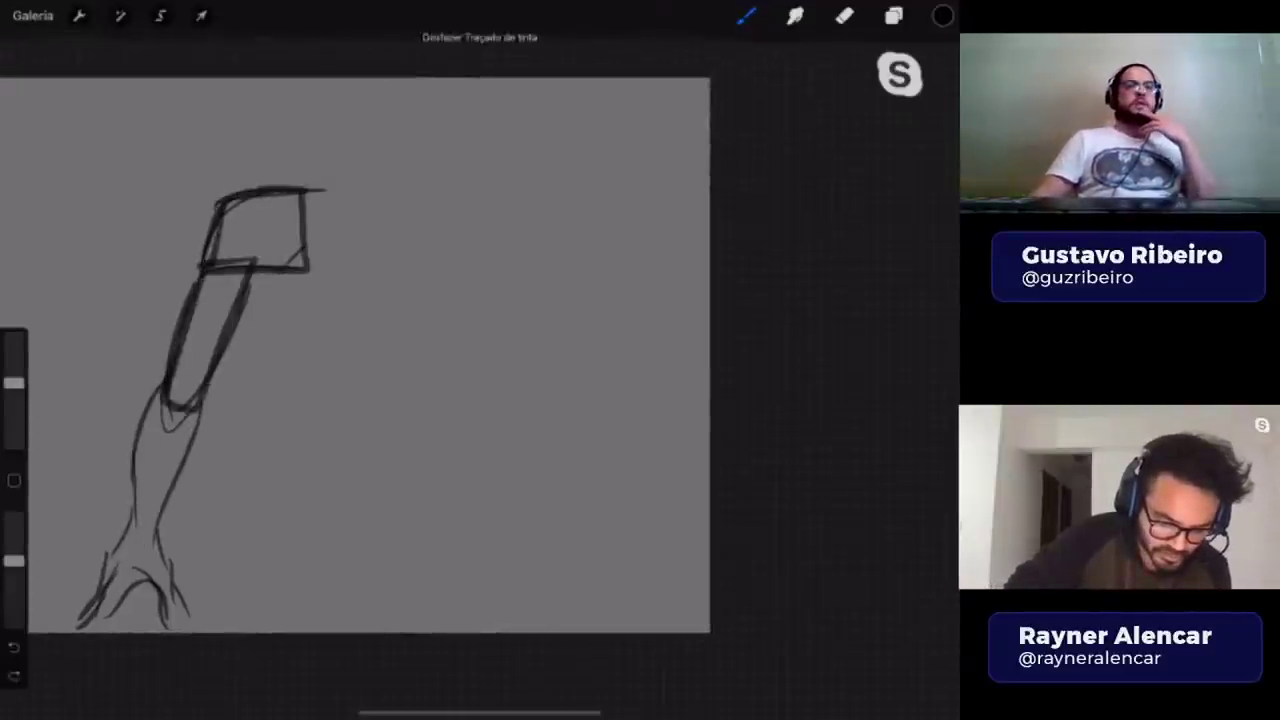
pyautogui.hotkey('ctrl', 'z')
pyautogui.hotkey('ctrl', 'z')
# - Draw a cylinder with an oval top, extended sides and a bottom ellipse
pyautogui.click(646, 242)
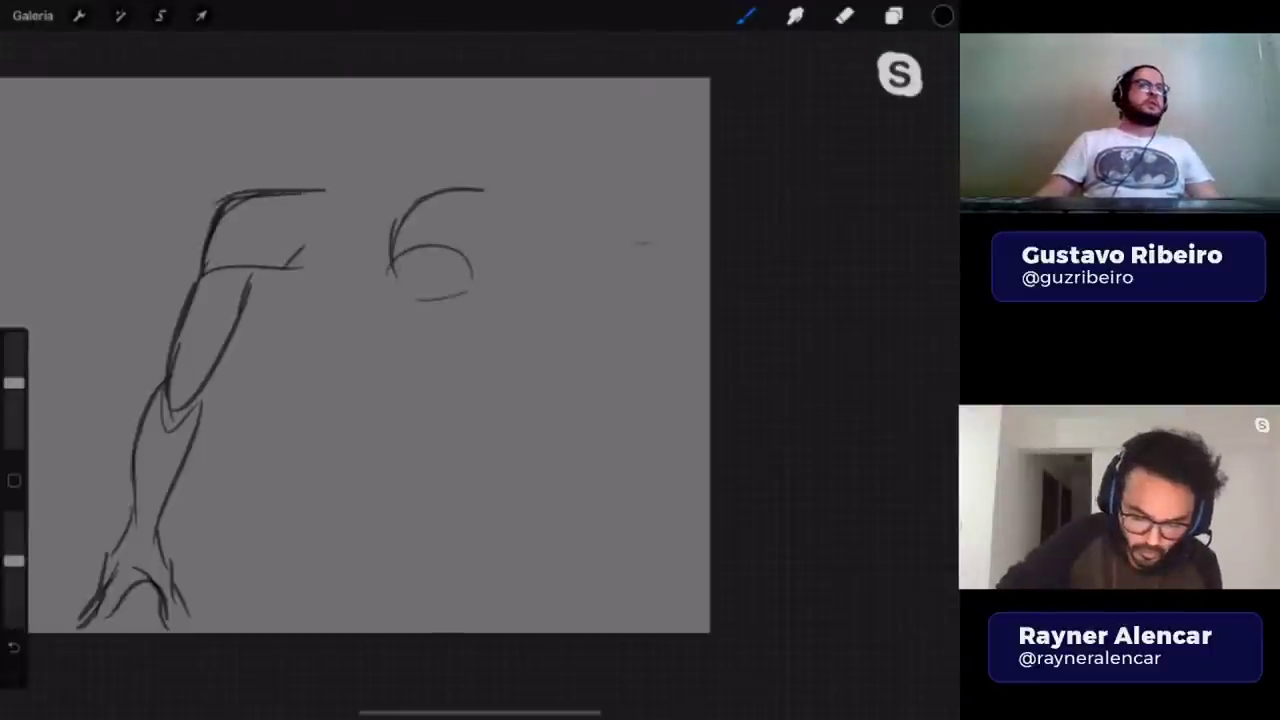
pyautogui.moveTo(398, 258); pyautogui.dragTo(405, 300)
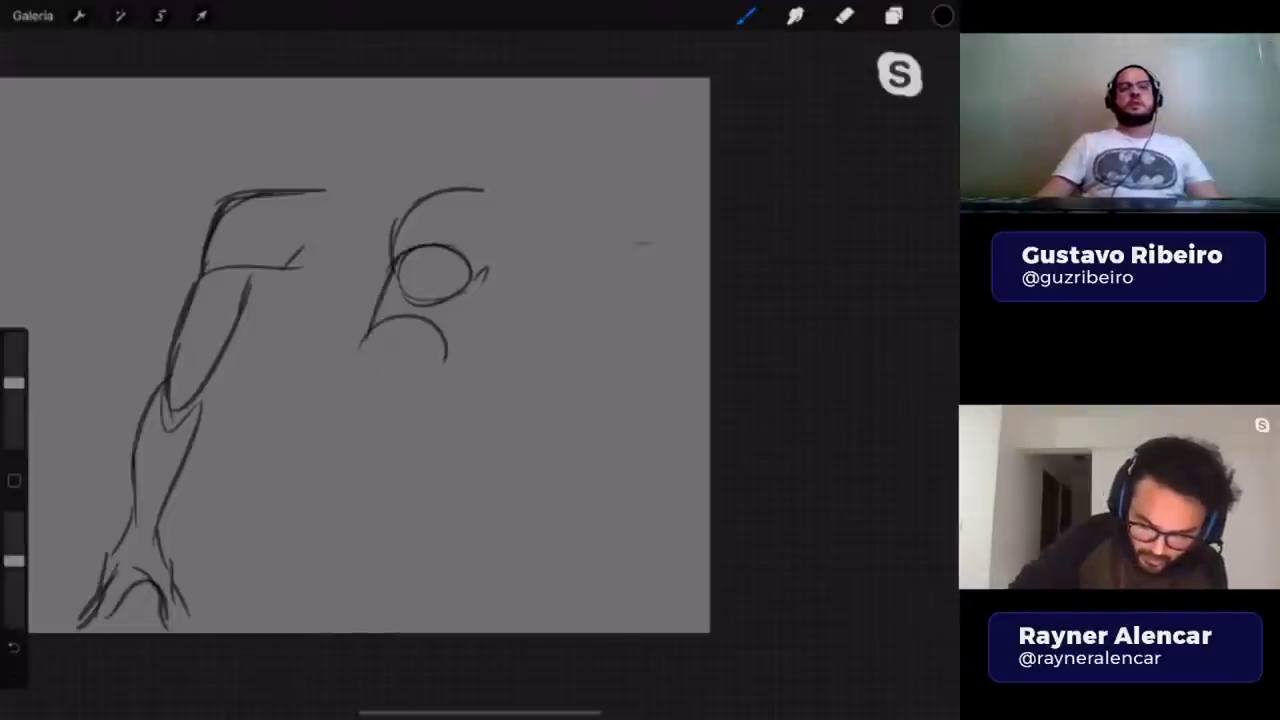
pyautogui.moveTo(366, 340); pyautogui.dragTo(446, 348)
pyautogui.moveTo(372, 332); pyautogui.dragTo(326, 430)
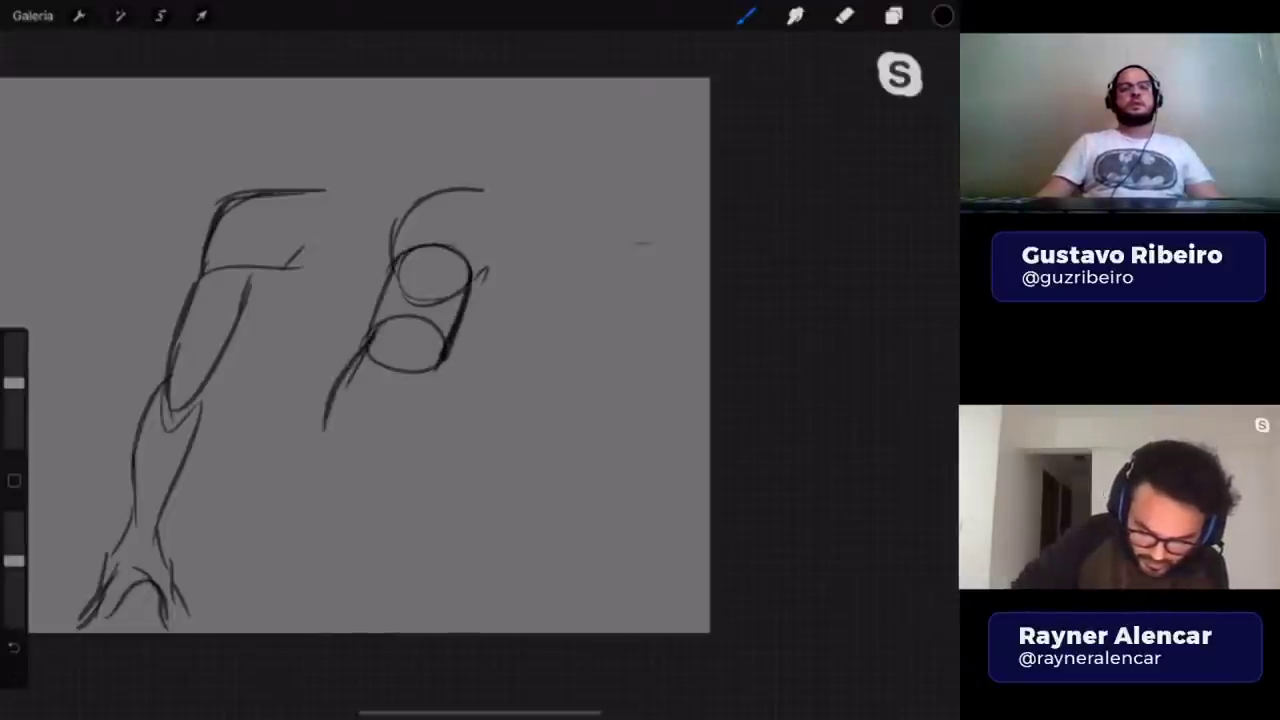
pyautogui.moveTo(440, 345); pyautogui.dragTo(400, 488)
pyautogui.moveTo(338, 410); pyautogui.dragTo(322, 505)
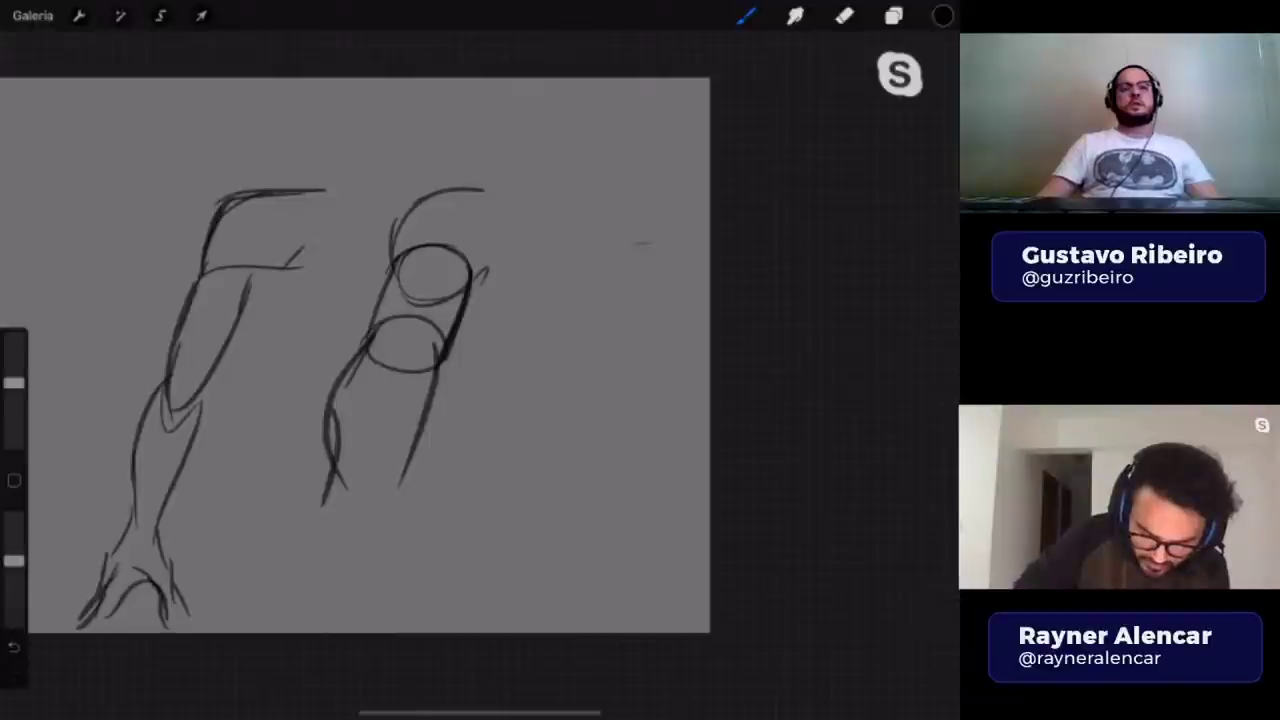
pyautogui.moveTo(405, 440); pyautogui.dragTo(322, 505)
pyautogui.hotkey('ctrl', 'z')
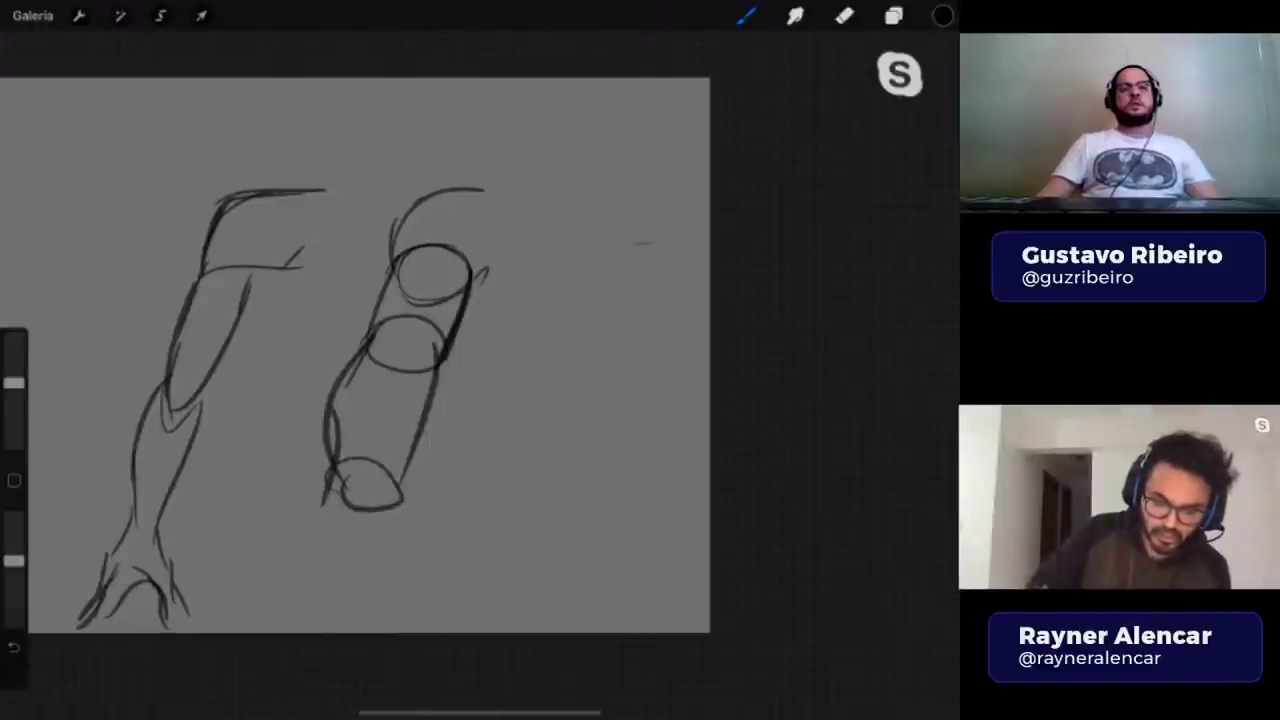
pyautogui.moveTo(372, 450); pyautogui.dragTo(335, 480)
# - Add an arrow to a small cylinder with a crossed box and pointer above it
pyautogui.moveTo(515, 450)
pyautogui.mouseDown()
pyautogui.moveTo(462, 412)
pyautogui.moveTo(462, 428)
pyautogui.mouseUp()
pyautogui.moveTo(555, 440)
pyautogui.mouseDown()
pyautogui.moveTo(585, 343)
pyautogui.moveTo(632, 410)
pyautogui.mouseUp()
pyautogui.moveTo(580, 348)
pyautogui.mouseDown()
pyautogui.moveTo(636, 400)
pyautogui.moveTo(560, 450)
pyautogui.mouseUp()
pyautogui.moveTo(640, 365); pyautogui.dragTo(605, 462)
pyautogui.moveTo(570, 400); pyautogui.dragTo(620, 410)
pyautogui.moveTo(580, 360); pyautogui.dragTo(638, 378)
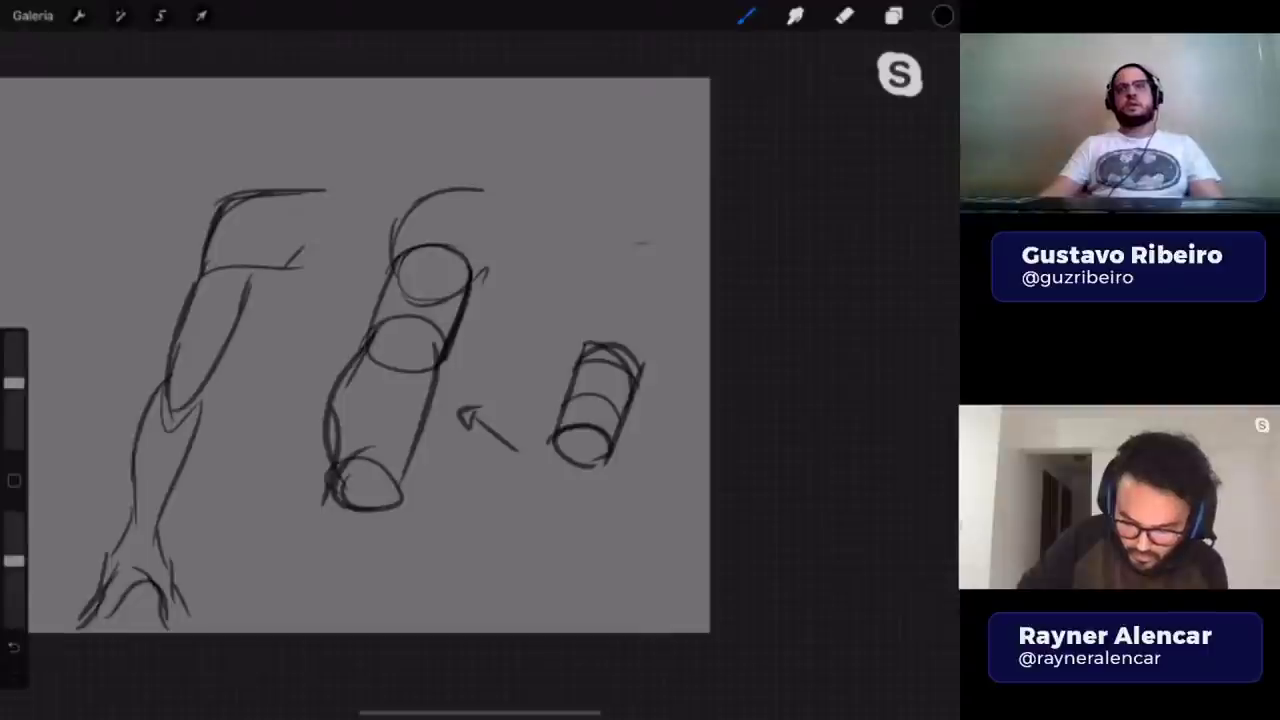
pyautogui.moveTo(513, 328)
pyautogui.mouseDown()
pyautogui.moveTo(540, 268)
pyautogui.moveTo(580, 335)
pyautogui.mouseUp()
pyautogui.moveTo(582, 280)
pyautogui.mouseDown()
pyautogui.moveTo(545, 318)
pyautogui.moveTo(515, 272)
pyautogui.mouseUp()
pyautogui.moveTo(513, 328); pyautogui.dragTo(578, 340)
pyautogui.moveTo(538, 338)
pyautogui.mouseDown()
pyautogui.moveTo(572, 312)
pyautogui.moveTo(561, 373)
pyautogui.mouseUp()
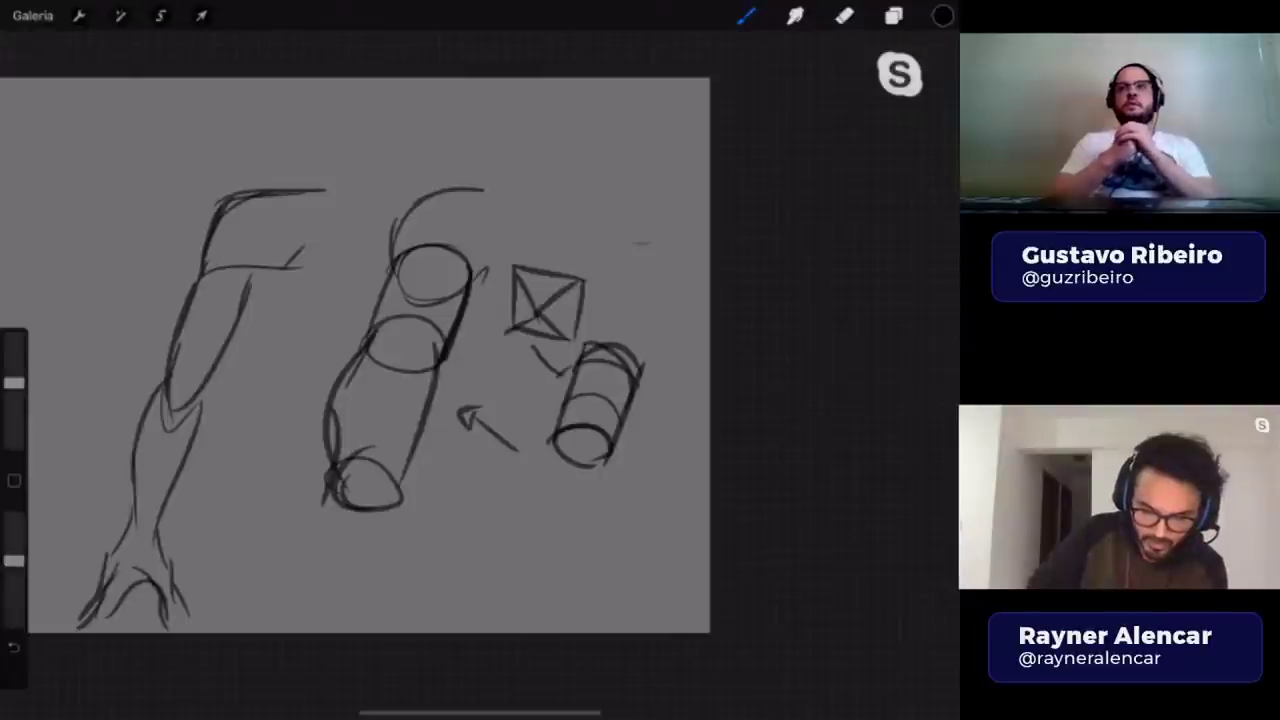
# - Undo trial box and curve strokes, then reinforce the edges around the bottom ellipse
pyautogui.moveTo(372, 338); pyautogui.dragTo(330, 482)
pyautogui.moveTo(442, 362); pyautogui.dragTo(392, 494)
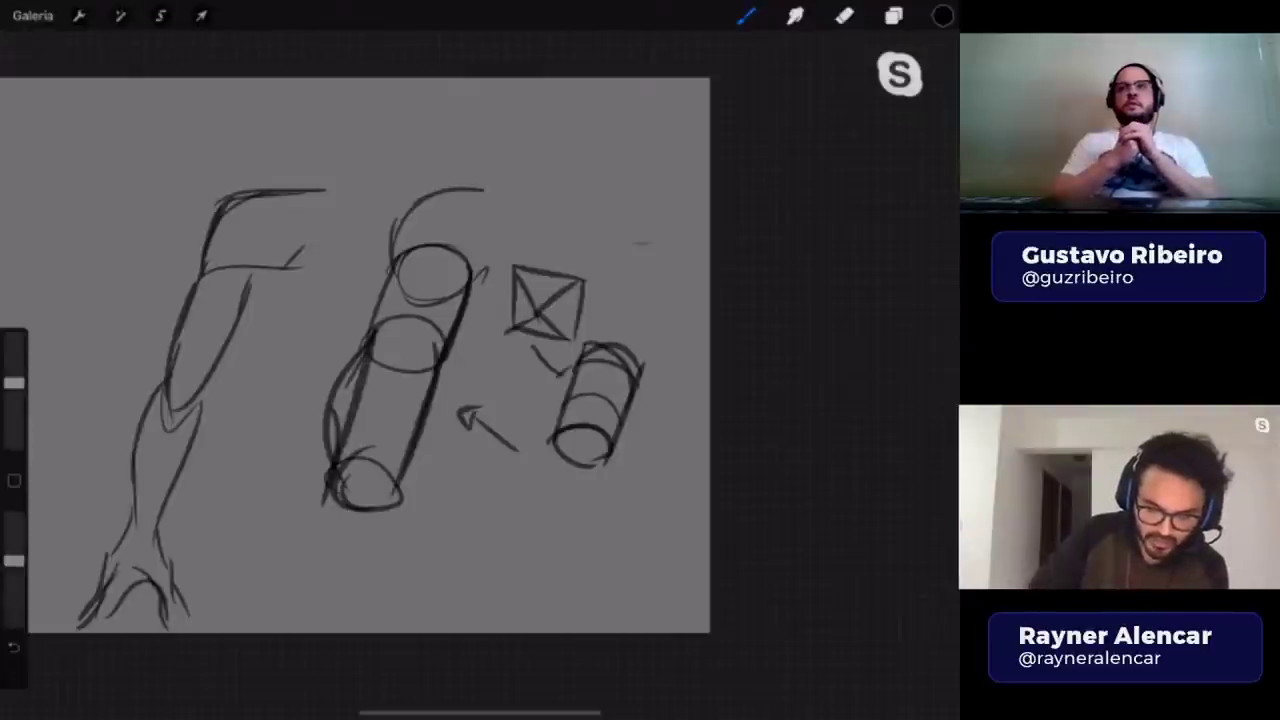
pyautogui.hotkey('ctrl', 'z')
pyautogui.hotkey('ctrl', 'z')
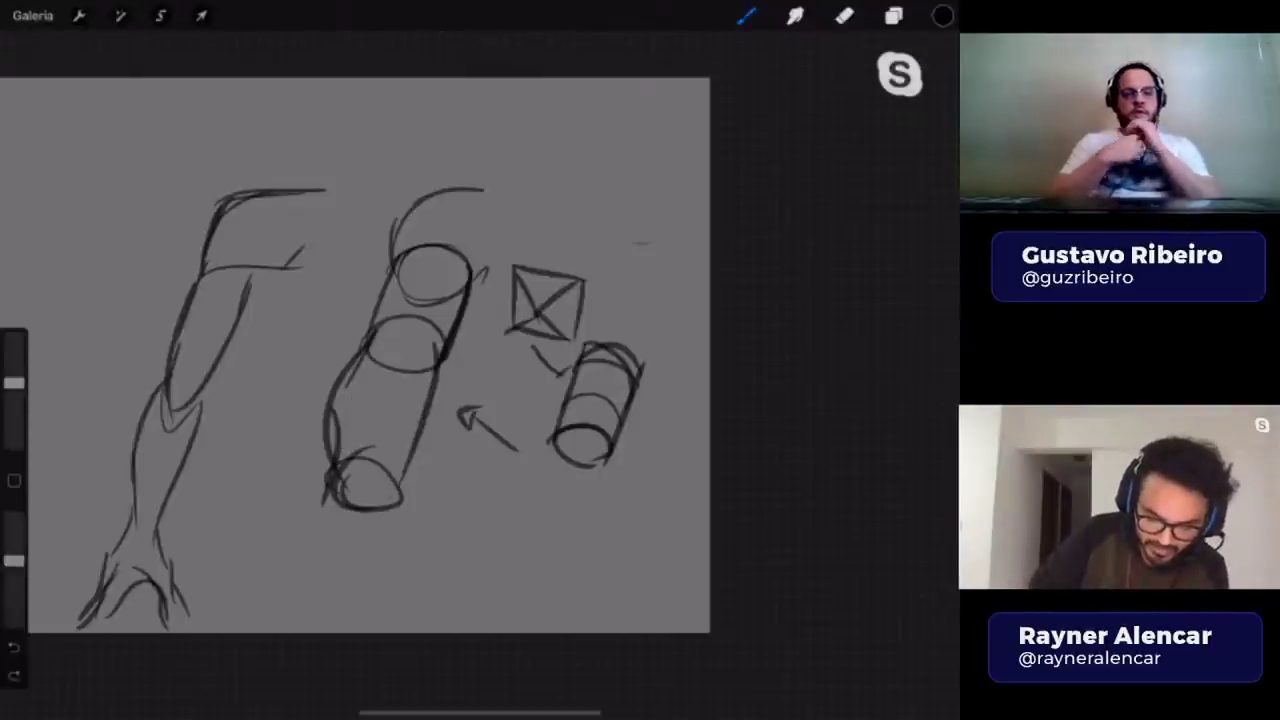
pyautogui.moveTo(344, 394)
pyautogui.mouseDown()
pyautogui.moveTo(336, 446)
pyautogui.moveTo(400, 384)
pyautogui.mouseUp()
pyautogui.moveTo(400, 388); pyautogui.dragTo(432, 422)
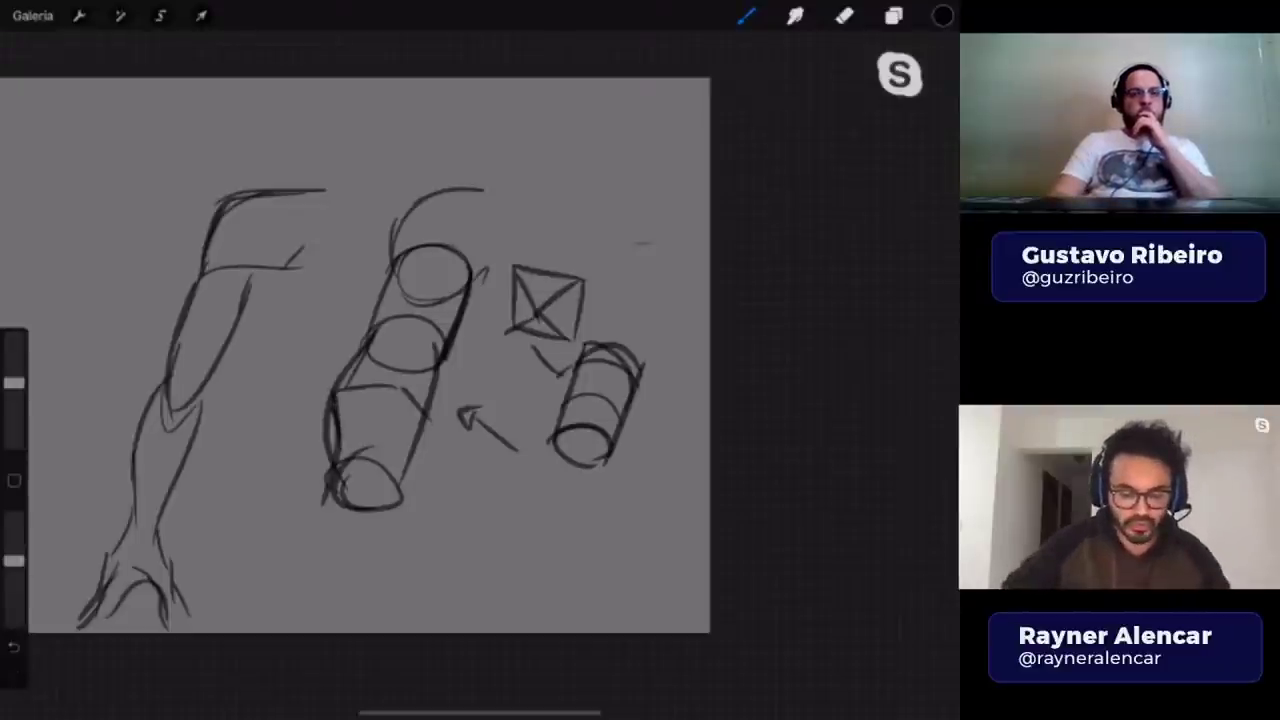
pyautogui.hotkey('ctrl', 'z')
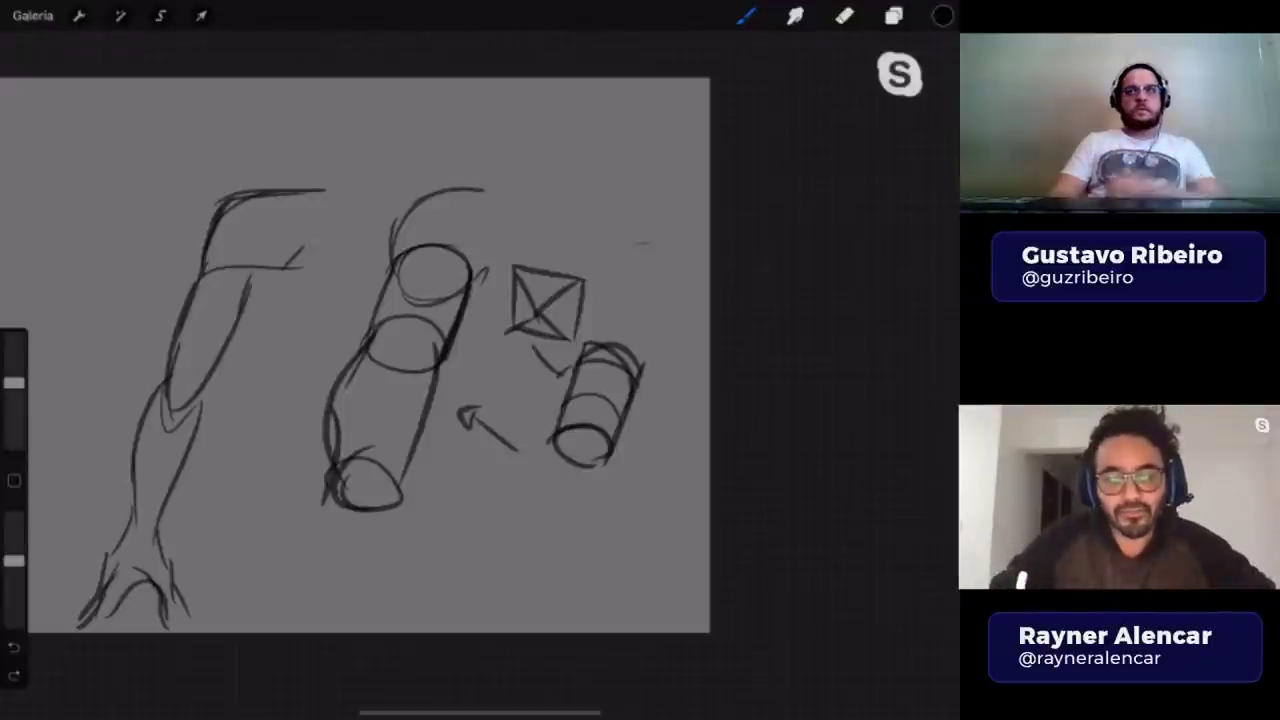
pyautogui.moveTo(484, 450); pyautogui.dragTo(550, 542)
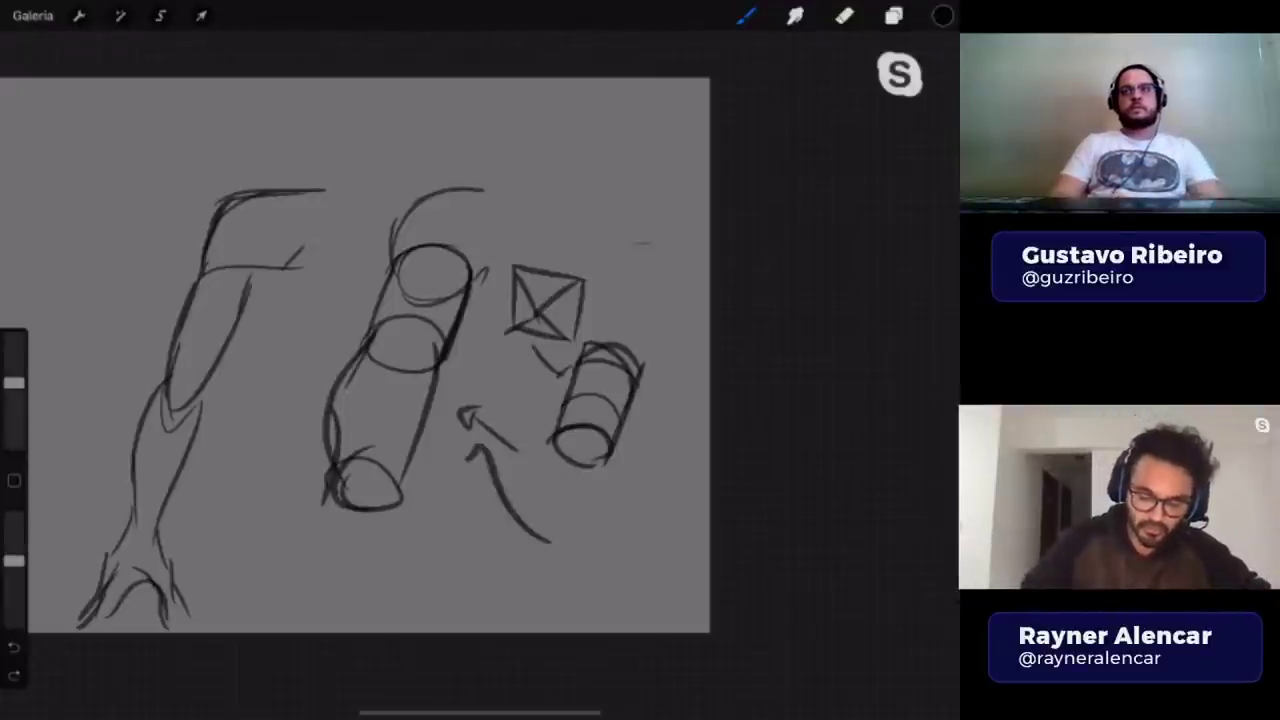
pyautogui.hotkey('ctrl', 'z')
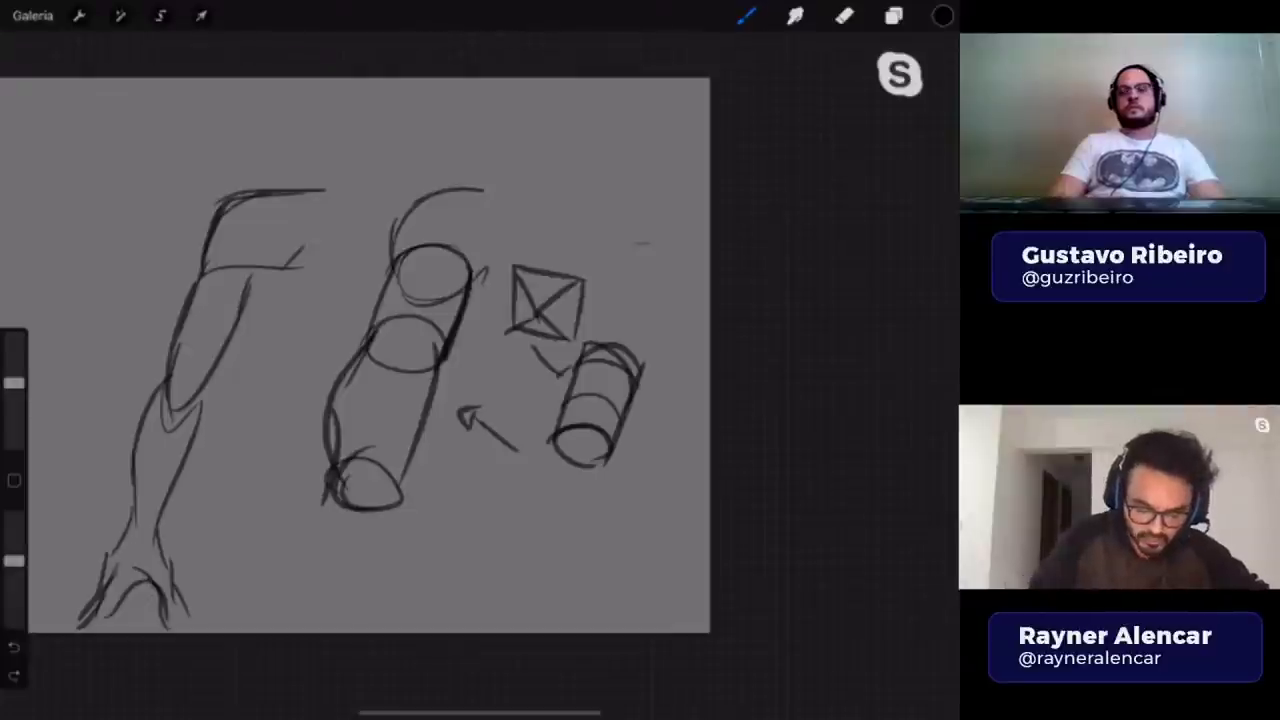
pyautogui.moveTo(330, 478); pyautogui.dragTo(298, 516)
pyautogui.moveTo(398, 488)
pyautogui.mouseDown()
pyautogui.moveTo(425, 575)
pyautogui.moveTo(445, 578)
pyautogui.mouseUp()
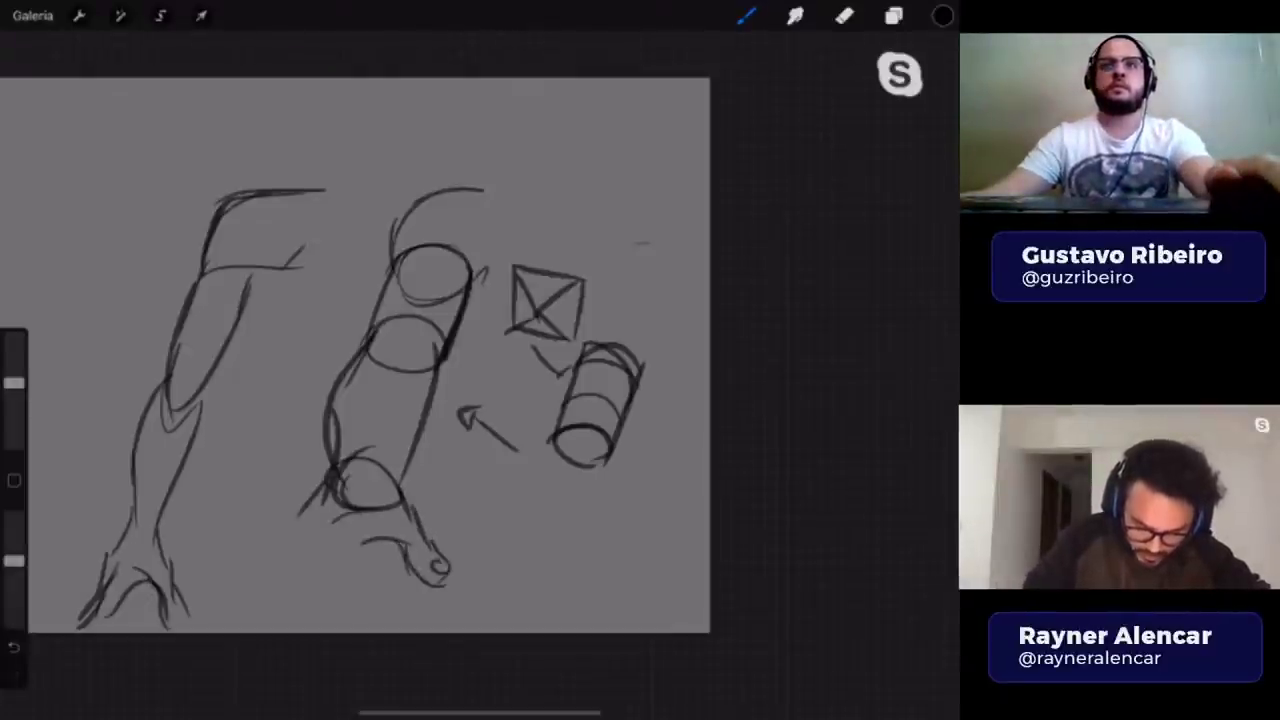
# - Start a hand below the cylinder and darken the upper cylinder's contour
pyautogui.moveTo(334, 522)
pyautogui.mouseDown()
pyautogui.moveTo(346, 547)
pyautogui.moveTo(305, 612)
pyautogui.mouseUp()
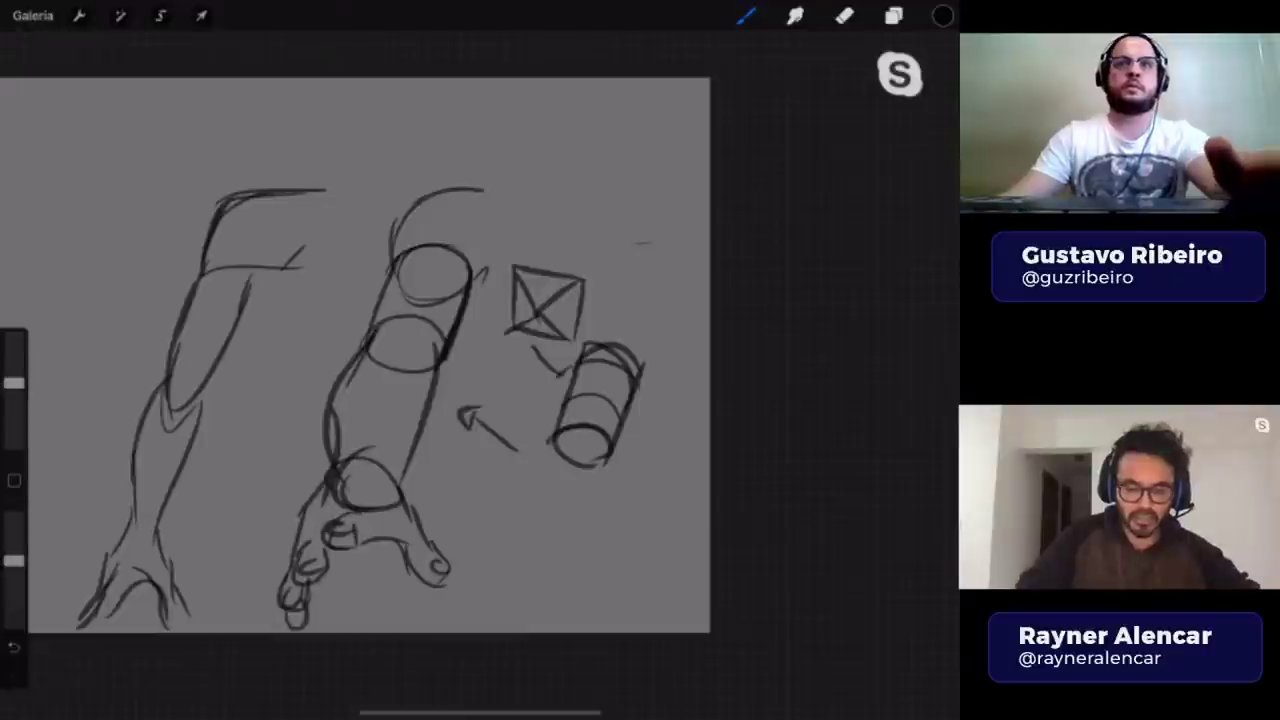
pyautogui.moveTo(392, 262); pyautogui.dragTo(430, 205)
pyautogui.moveTo(548, 205)
pyautogui.mouseDown()
pyautogui.moveTo(638, 142)
pyautogui.moveTo(520, 214)
pyautogui.mouseUp()
pyautogui.hotkey('ctrl', 'z')
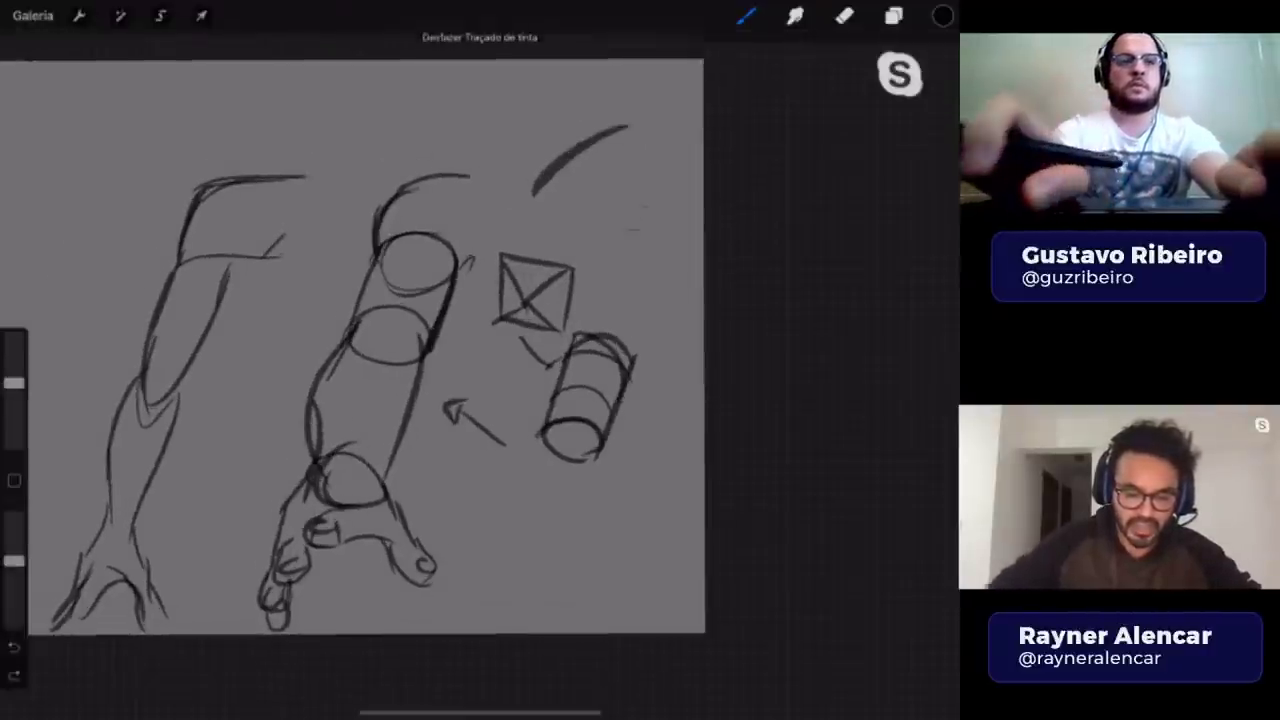
# - Delete the sketch layer Camada 2 to clear the canvas
pyautogui.scroll(-2, 400, 330)
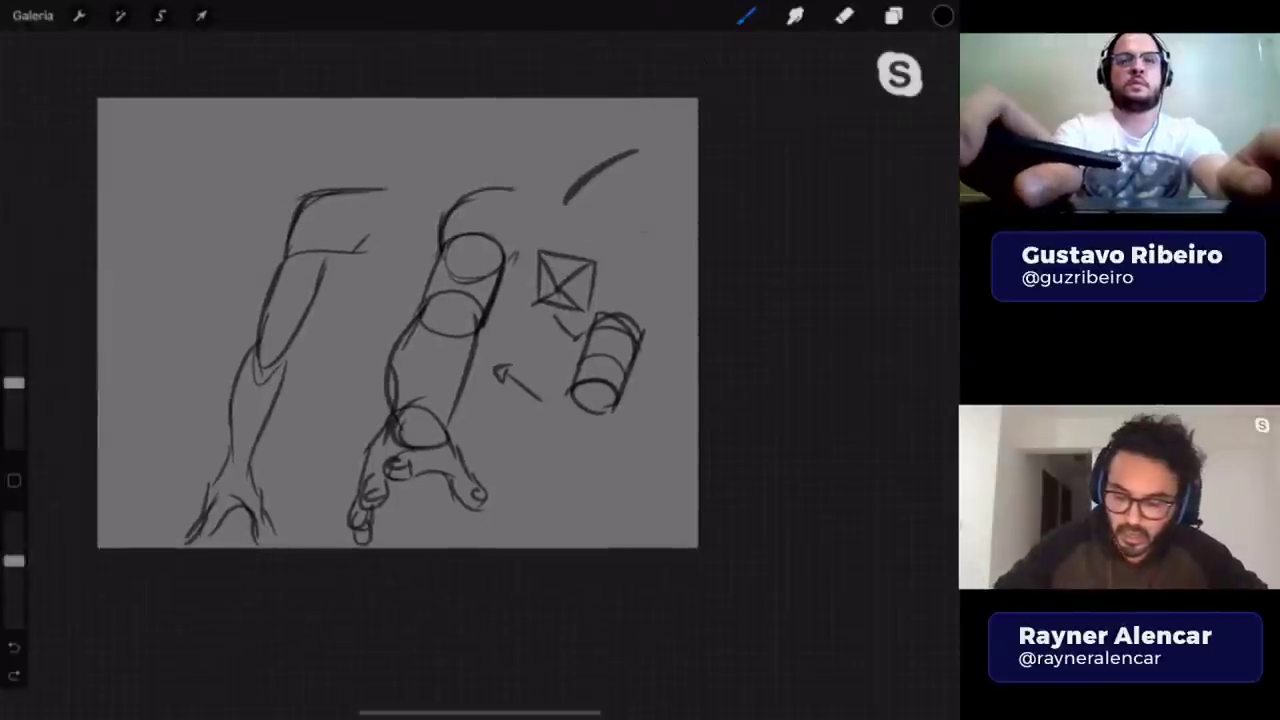
pyautogui.click(893, 15)
pyautogui.moveTo(900, 118); pyautogui.dragTo(760, 118)
pyautogui.click(922, 112)
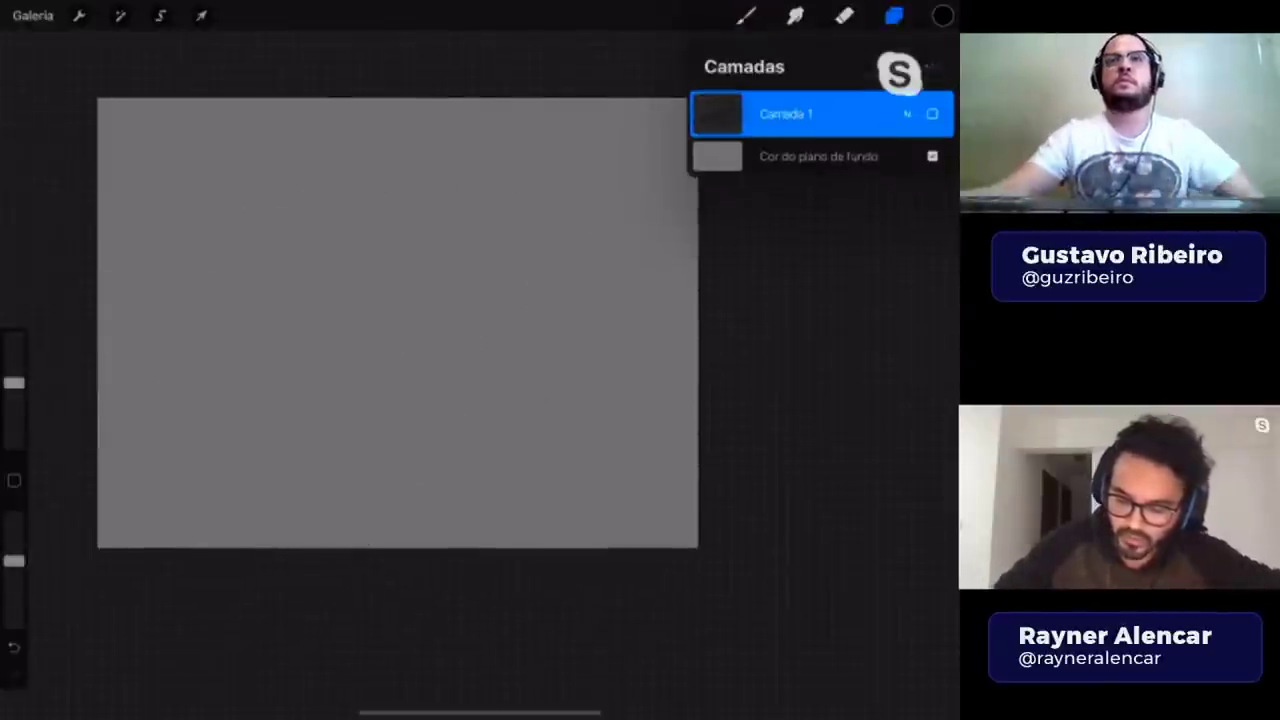
# - On a new layer, draw a boxy cartoon head wearing glasses
pyautogui.click(932, 66)
pyautogui.click(745, 15)
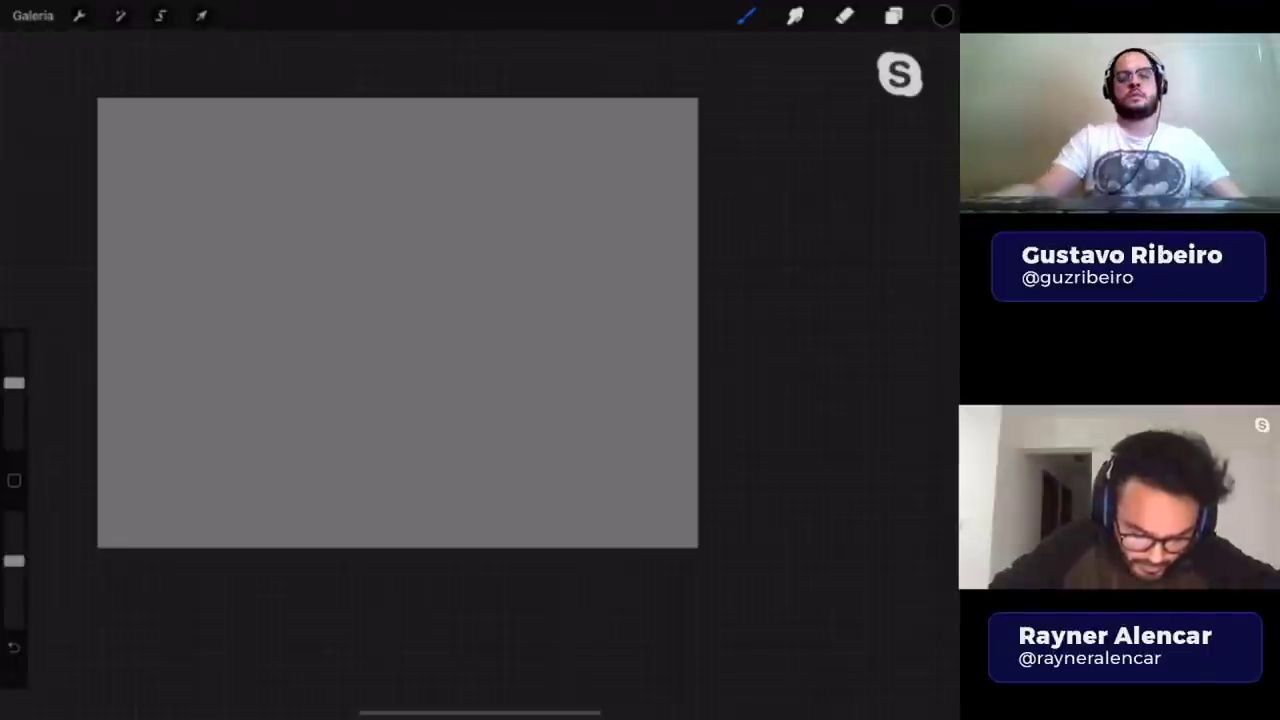
pyautogui.moveTo(283, 178); pyautogui.dragTo(420, 268)
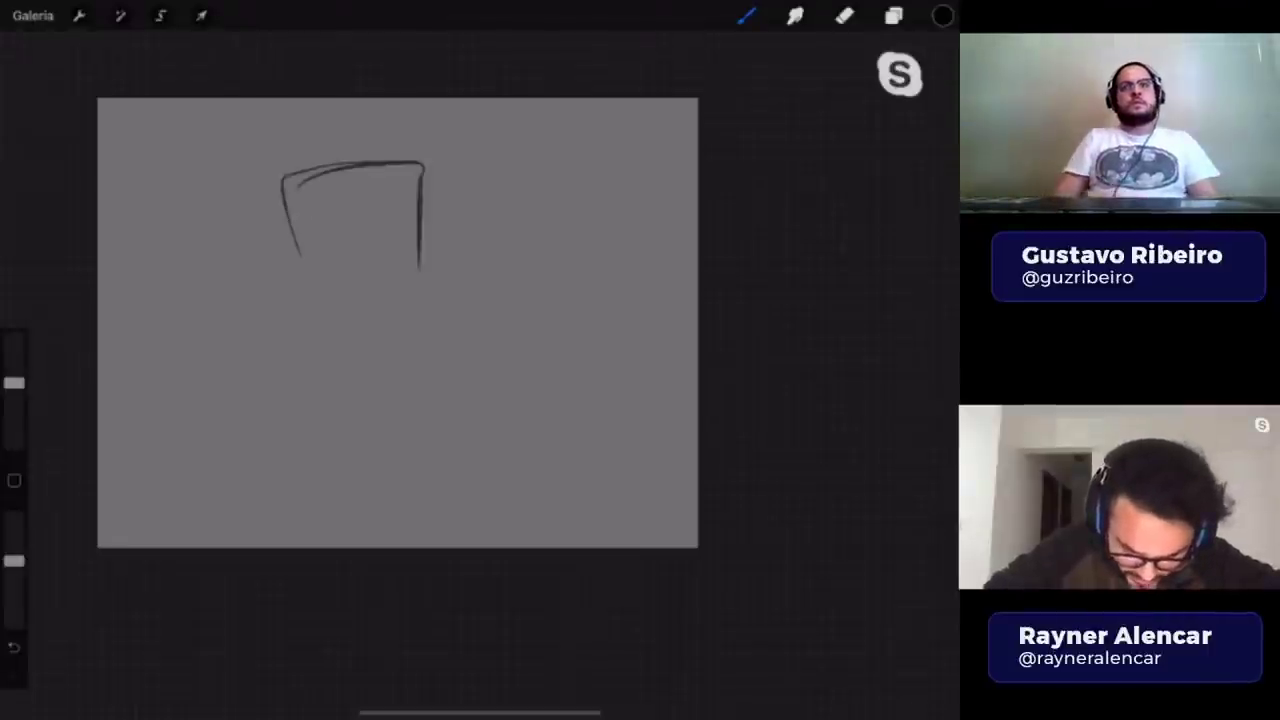
pyautogui.moveTo(288, 208)
pyautogui.mouseDown()
pyautogui.moveTo(345, 305)
pyautogui.moveTo(407, 267)
pyautogui.mouseUp()
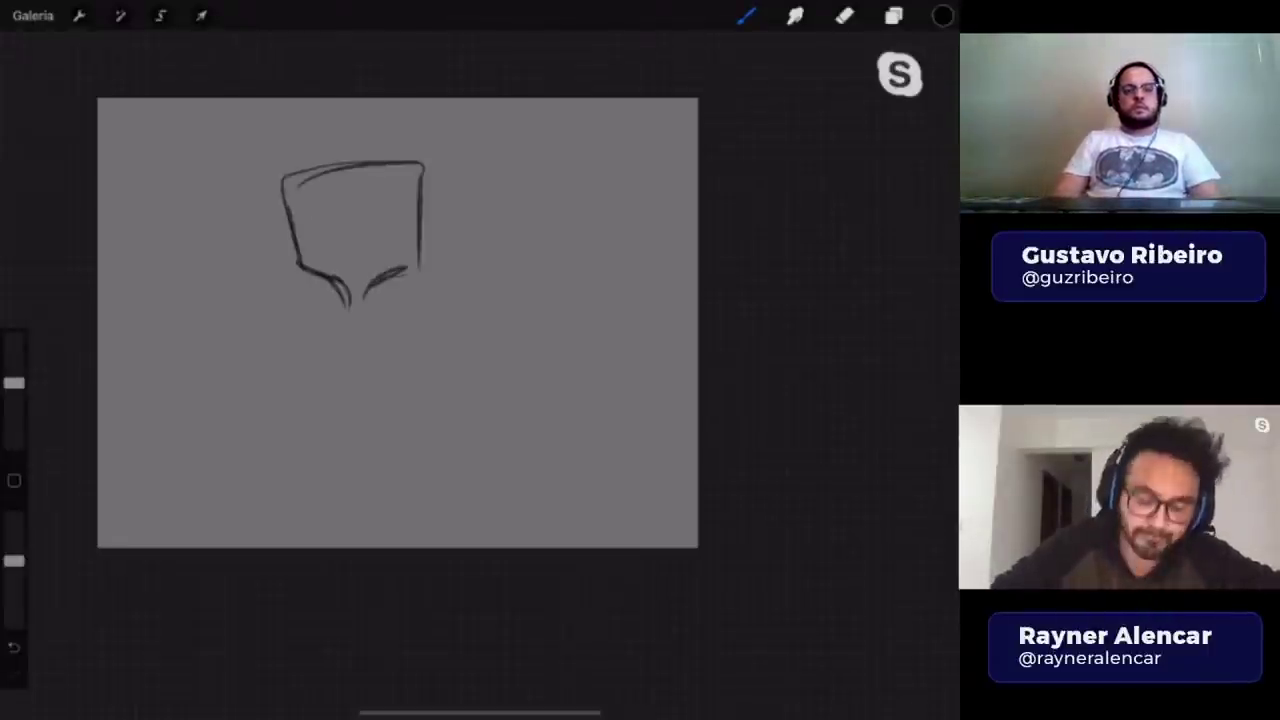
pyautogui.moveTo(278, 215); pyautogui.dragTo(358, 204)
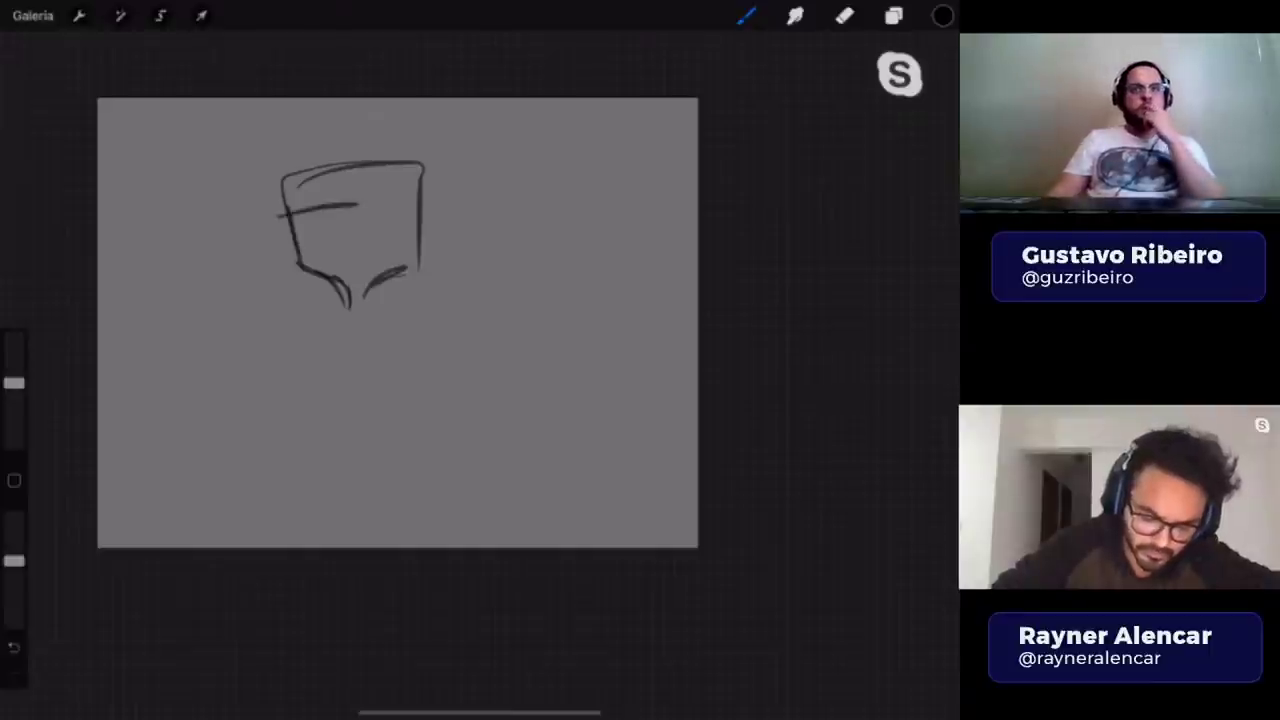
pyautogui.moveTo(275, 220)
pyautogui.mouseDown()
pyautogui.moveTo(387, 214)
pyautogui.moveTo(340, 218)
pyautogui.mouseUp()
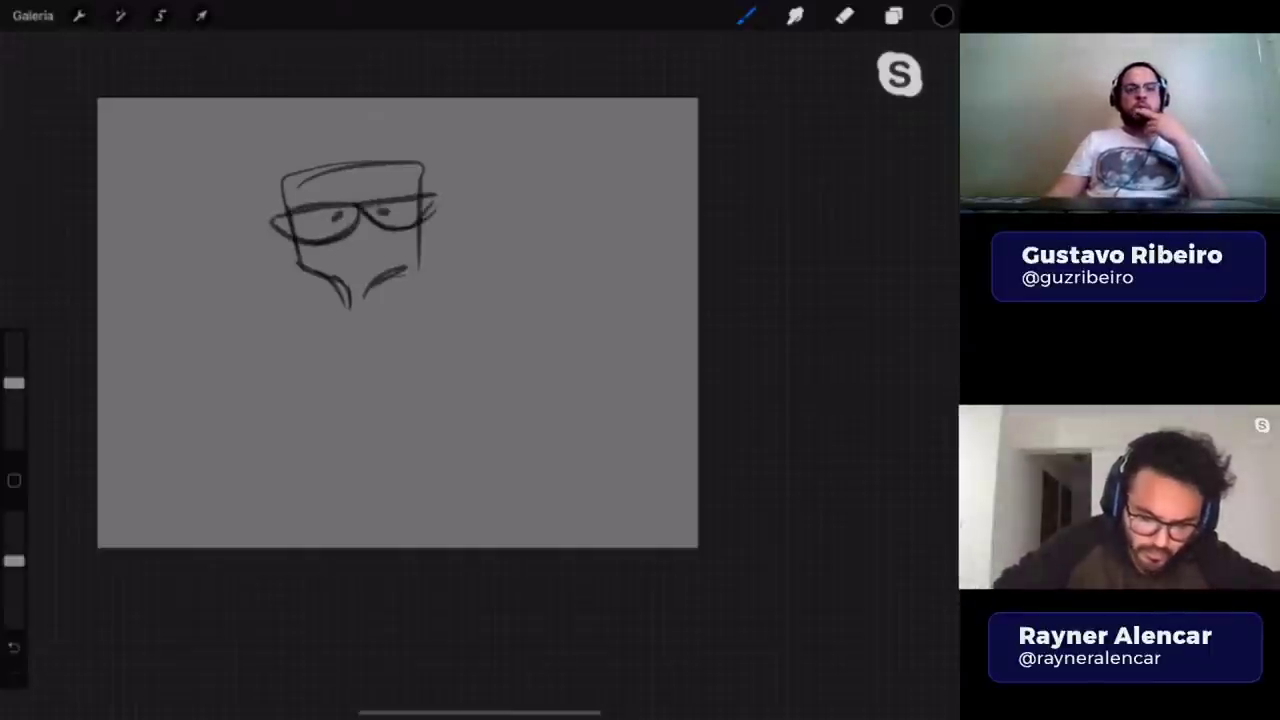
# - Add the hairline, retrace the head's top and right side, and draw a grinning mouth
pyautogui.moveTo(282, 162); pyautogui.dragTo(414, 148)
pyautogui.moveTo(418, 148); pyautogui.dragTo(420, 190)
pyautogui.moveTo(278, 158); pyautogui.dragTo(422, 140)
pyautogui.moveTo(420, 140); pyautogui.dragTo(424, 250)
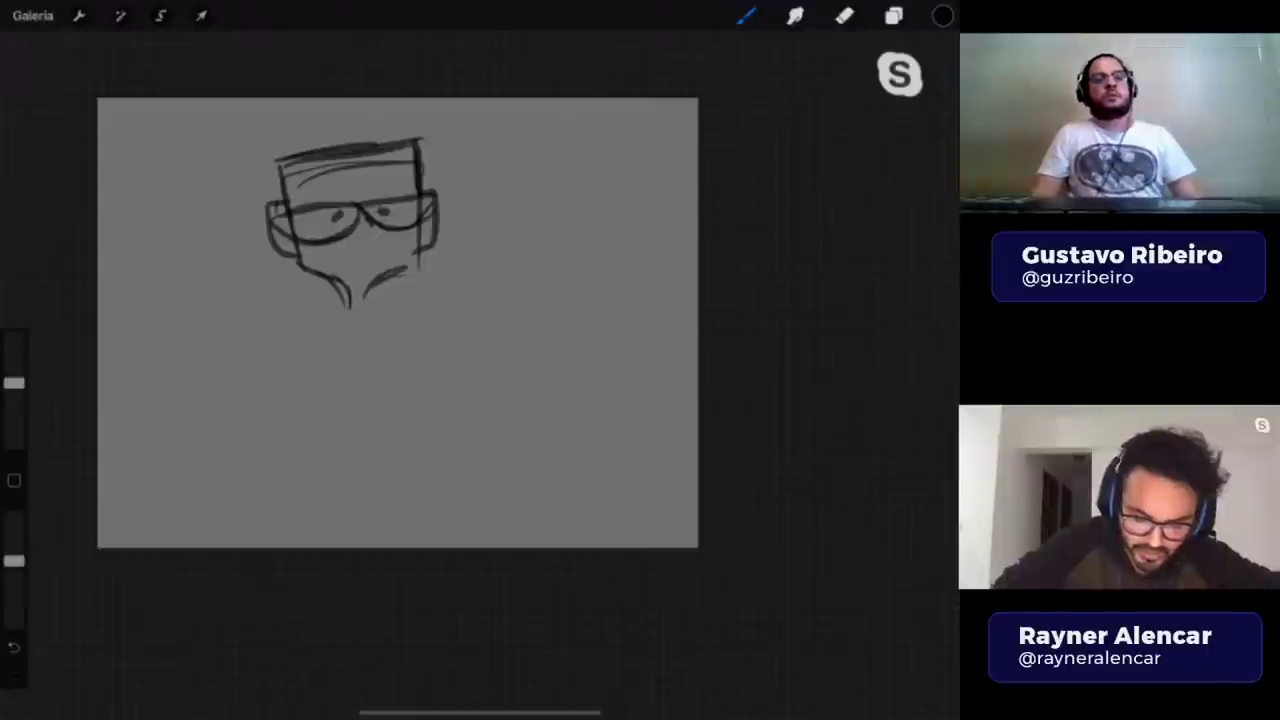
pyautogui.moveTo(324, 242); pyautogui.dragTo(404, 244)
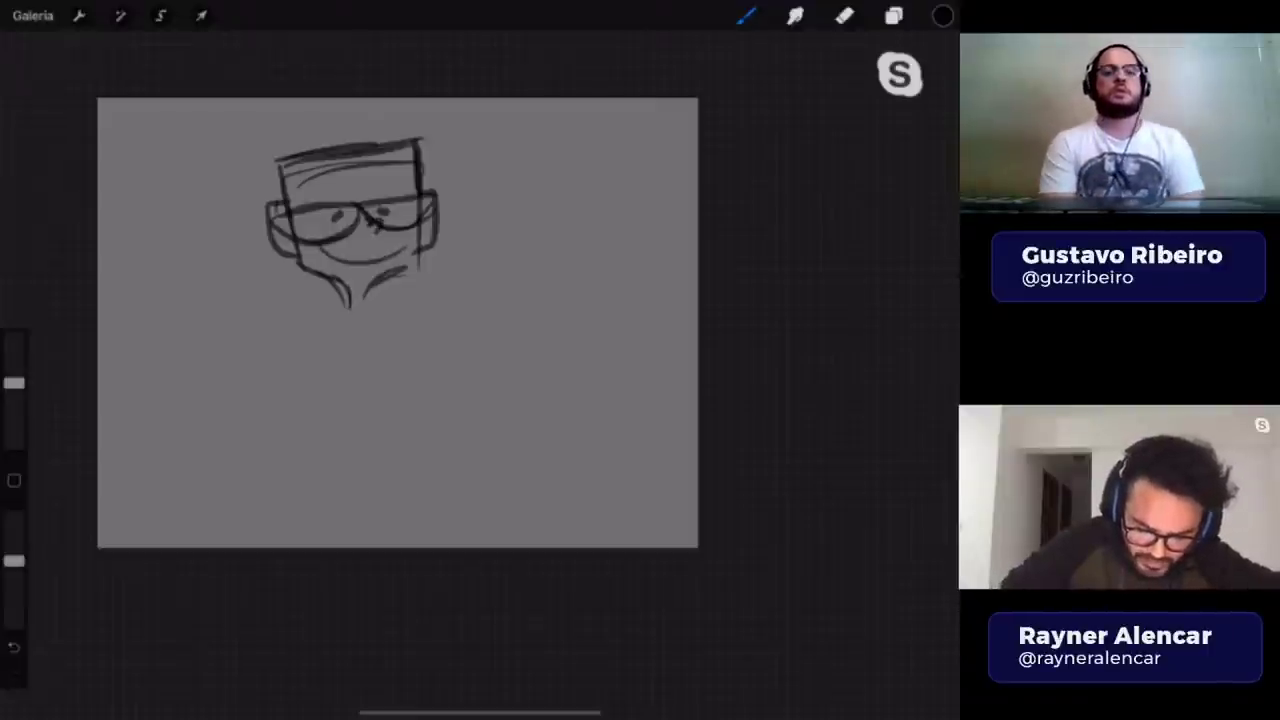
# - Draw the neck, long body, legs, feet, both arms and a torso centre line
pyautogui.moveTo(346, 278)
pyautogui.mouseDown()
pyautogui.moveTo(332, 318)
pyautogui.moveTo(372, 330)
pyautogui.moveTo(350, 436)
pyautogui.mouseUp()
pyautogui.moveTo(372, 330); pyautogui.dragTo(350, 526)
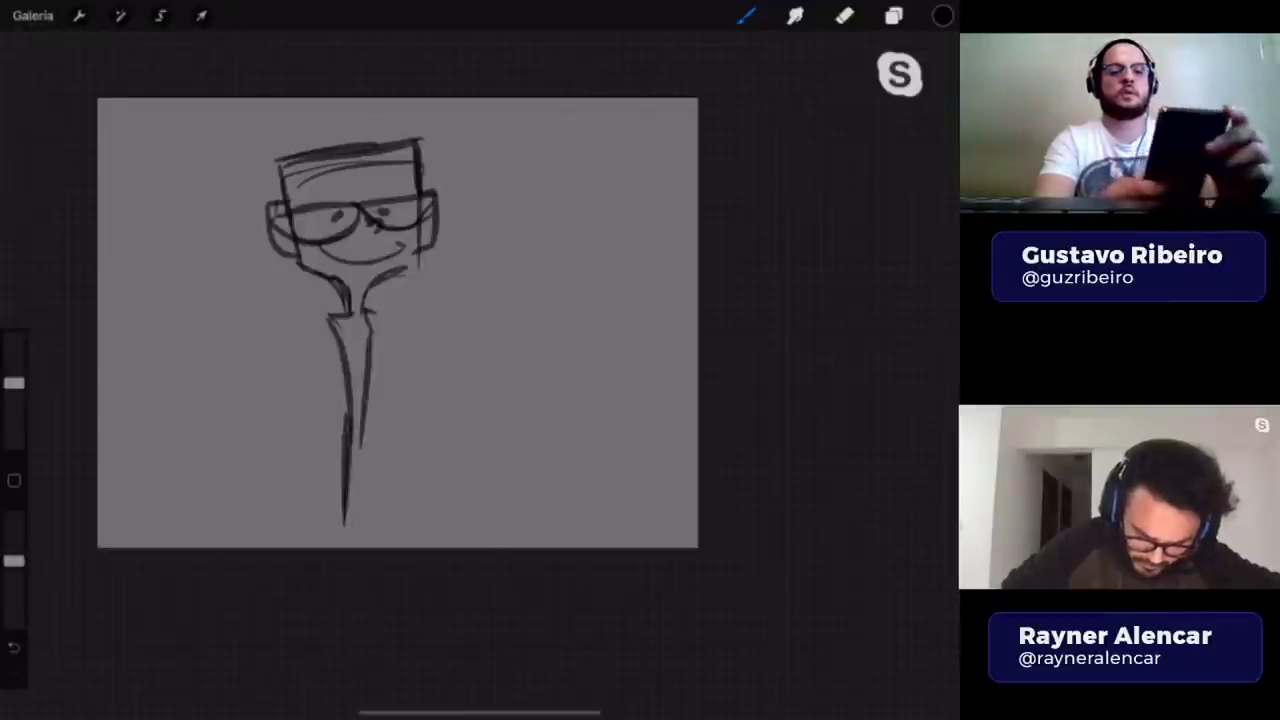
pyautogui.moveTo(360, 396); pyautogui.dragTo(354, 538)
pyautogui.moveTo(366, 486)
pyautogui.mouseDown()
pyautogui.moveTo(360, 532)
pyautogui.moveTo(394, 538)
pyautogui.mouseUp()
pyautogui.moveTo(348, 516)
pyautogui.mouseDown()
pyautogui.moveTo(320, 530)
pyautogui.moveTo(354, 530)
pyautogui.mouseUp()
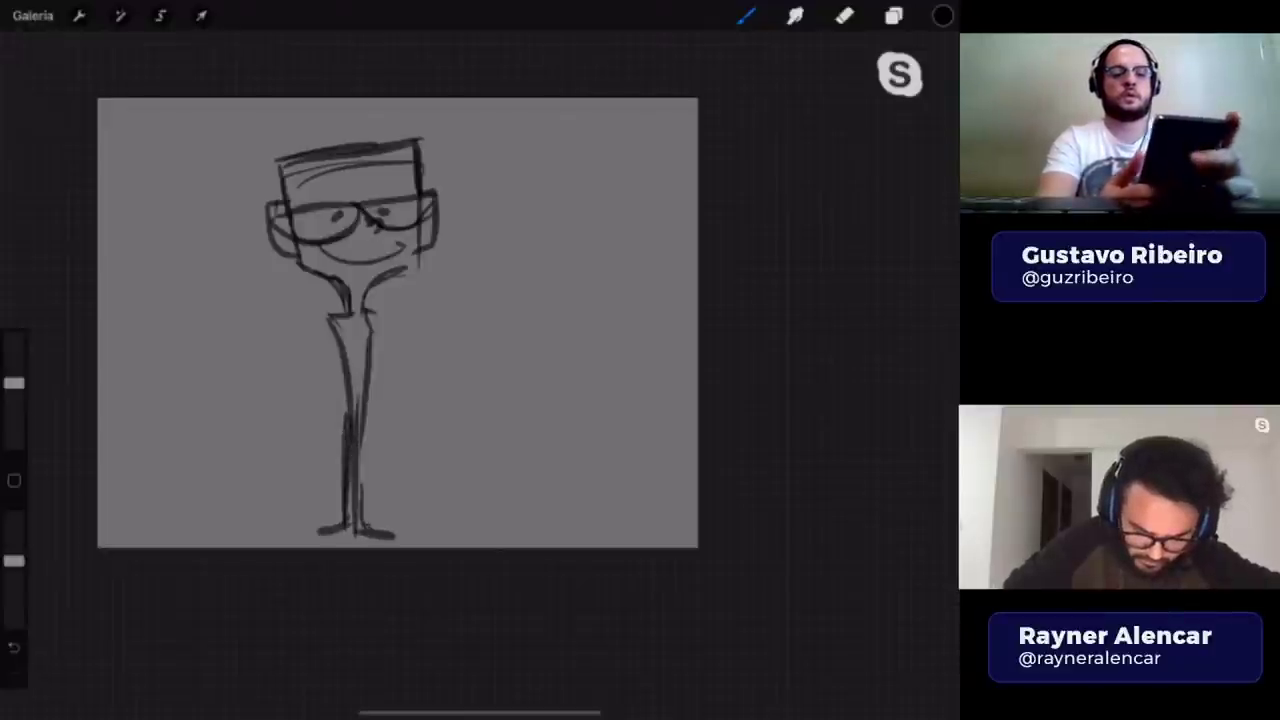
pyautogui.moveTo(334, 314); pyautogui.dragTo(288, 362)
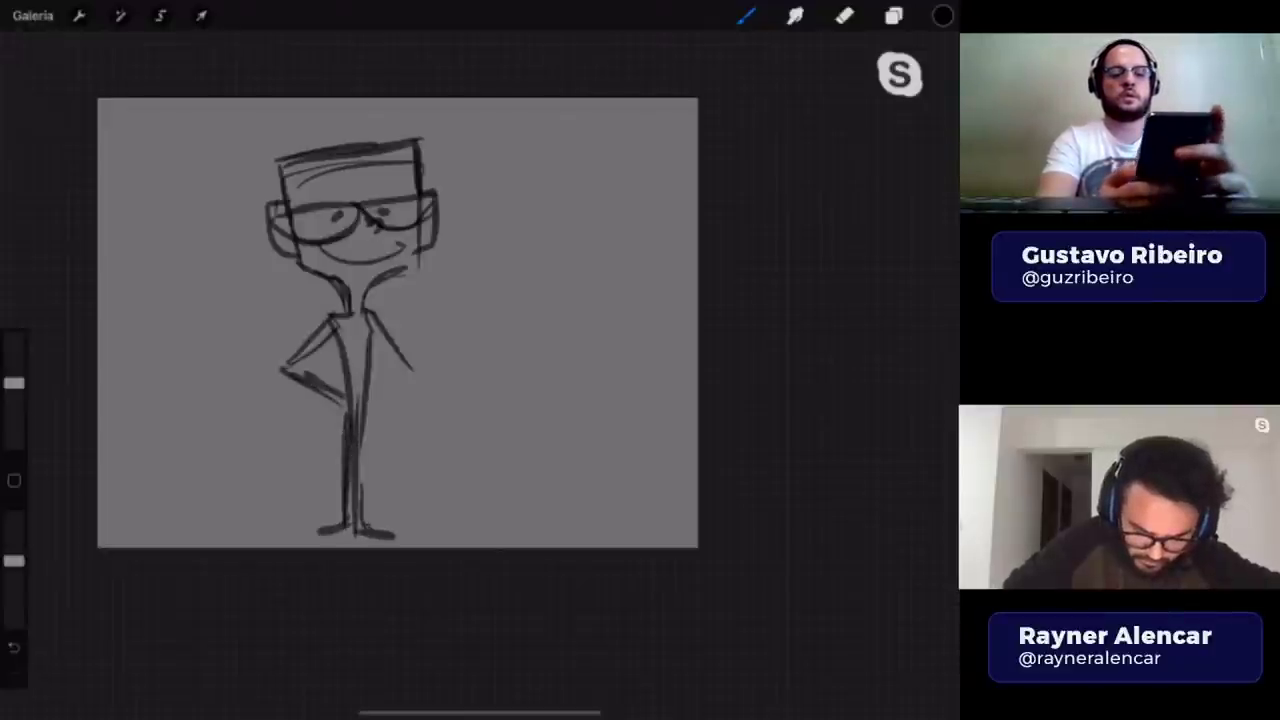
pyautogui.moveTo(370, 320)
pyautogui.mouseDown()
pyautogui.moveTo(416, 380)
pyautogui.moveTo(364, 400)
pyautogui.moveTo(338, 442)
pyautogui.mouseUp()
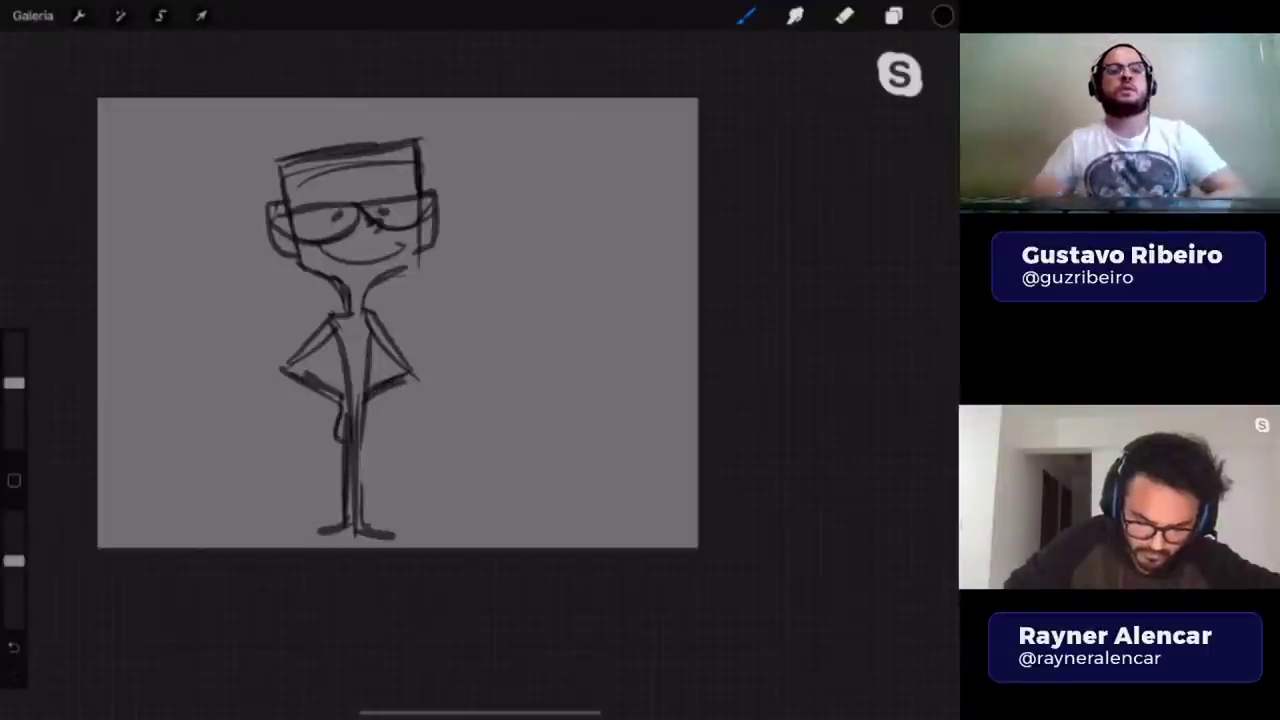
pyautogui.moveTo(358, 314); pyautogui.dragTo(352, 400)
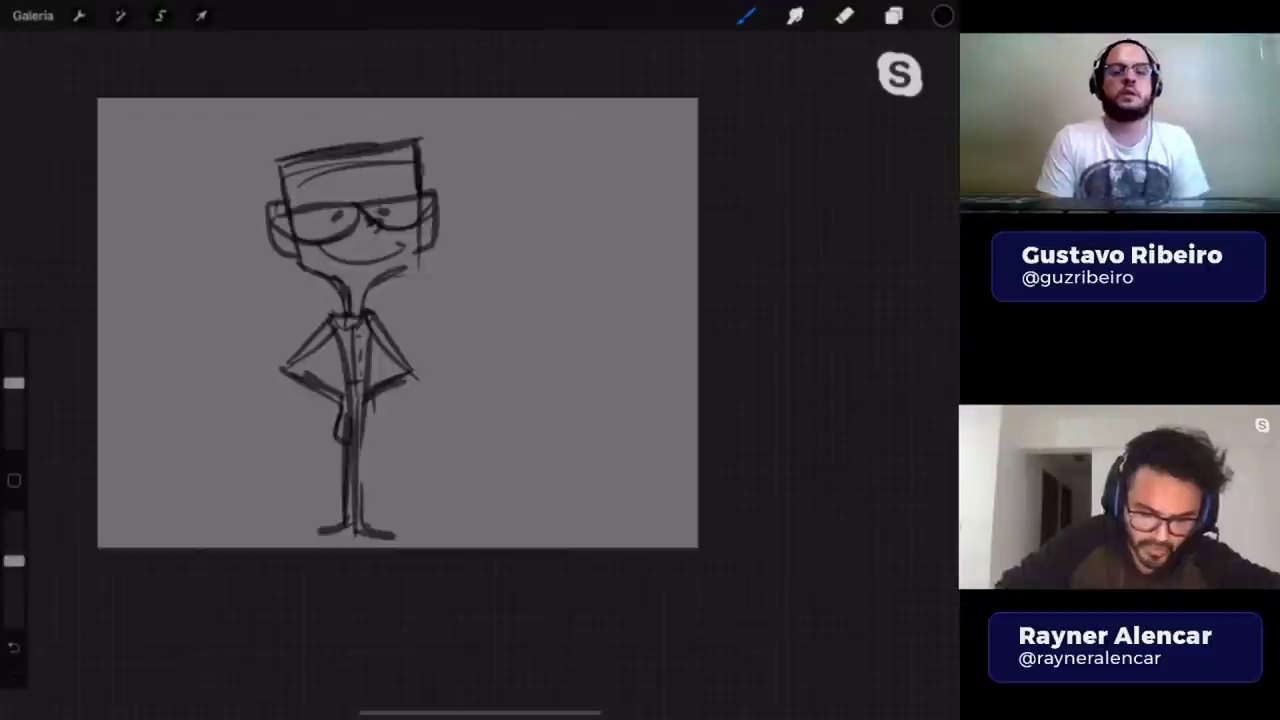
# - Put a pointed hat on the head and draw a left-pointing arrow beside it
pyautogui.moveTo(302, 152); pyautogui.dragTo(415, 158)
pyautogui.moveTo(266, 132); pyautogui.dragTo(312, 160)
pyautogui.press('e')
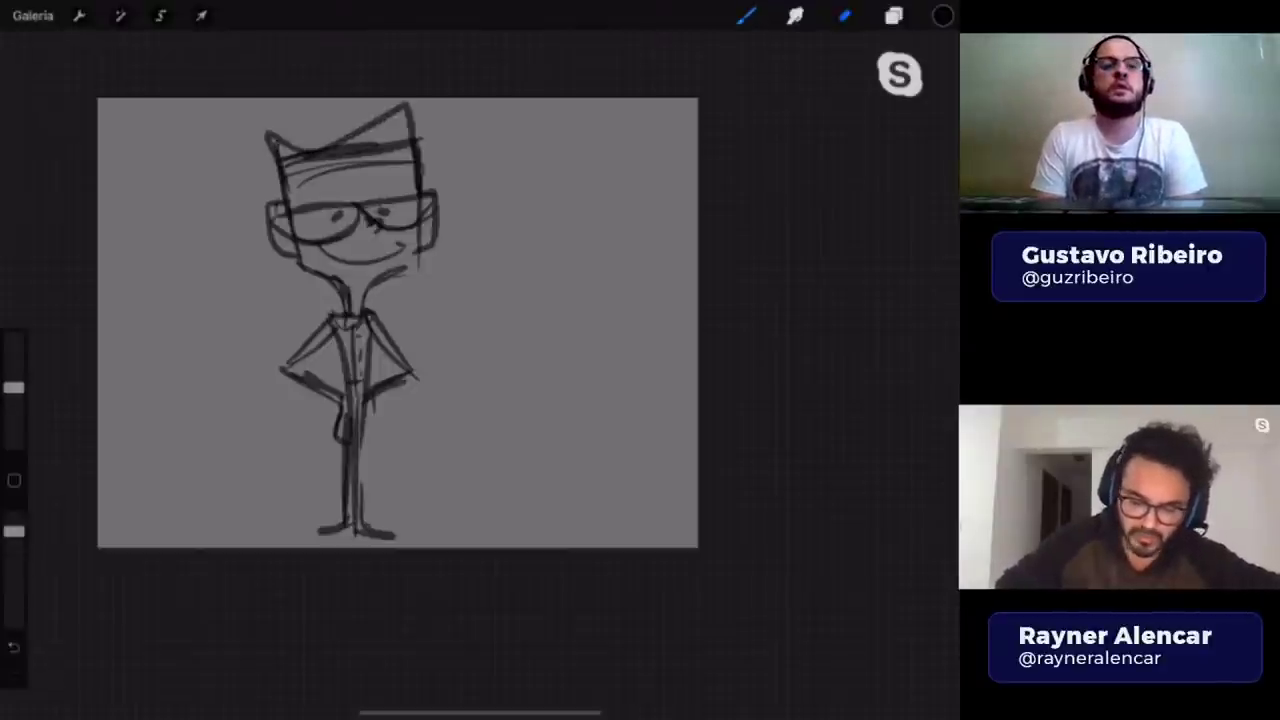
pyautogui.press('b')
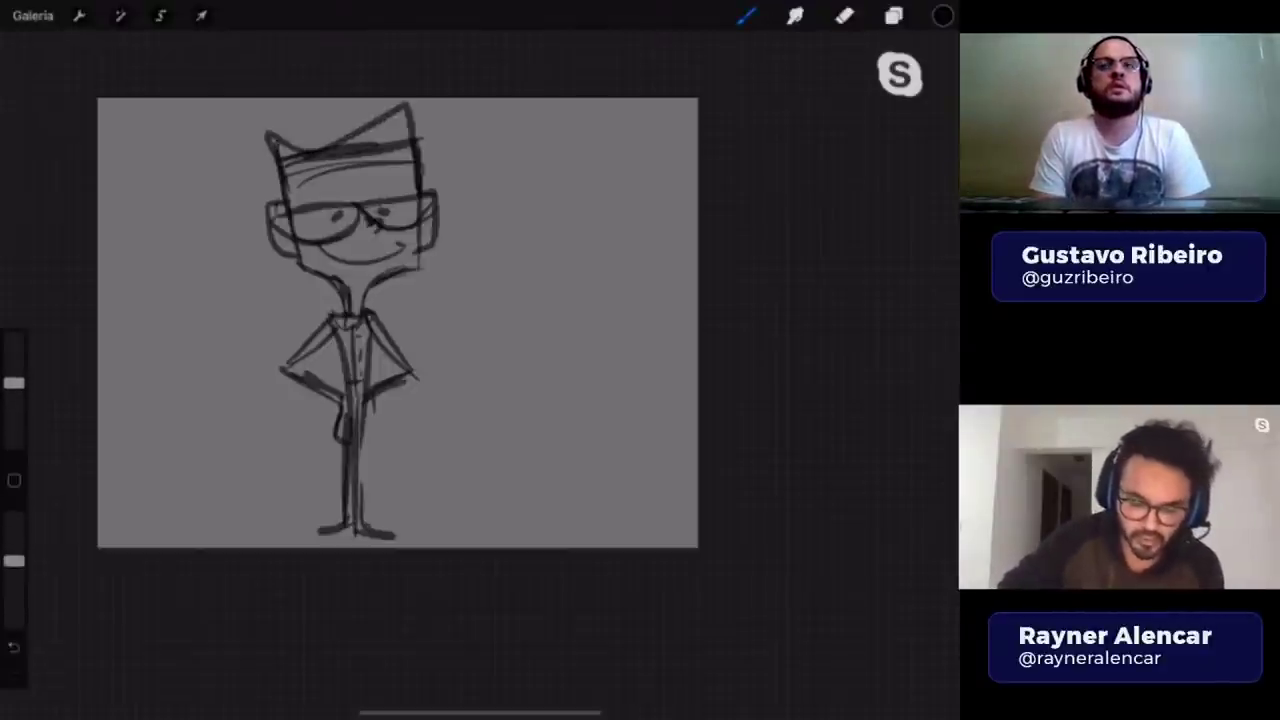
pyautogui.moveTo(543, 157)
pyautogui.mouseDown()
pyautogui.moveTo(462, 182)
pyautogui.moveTo(470, 195)
pyautogui.moveTo(454, 188)
pyautogui.mouseUp()
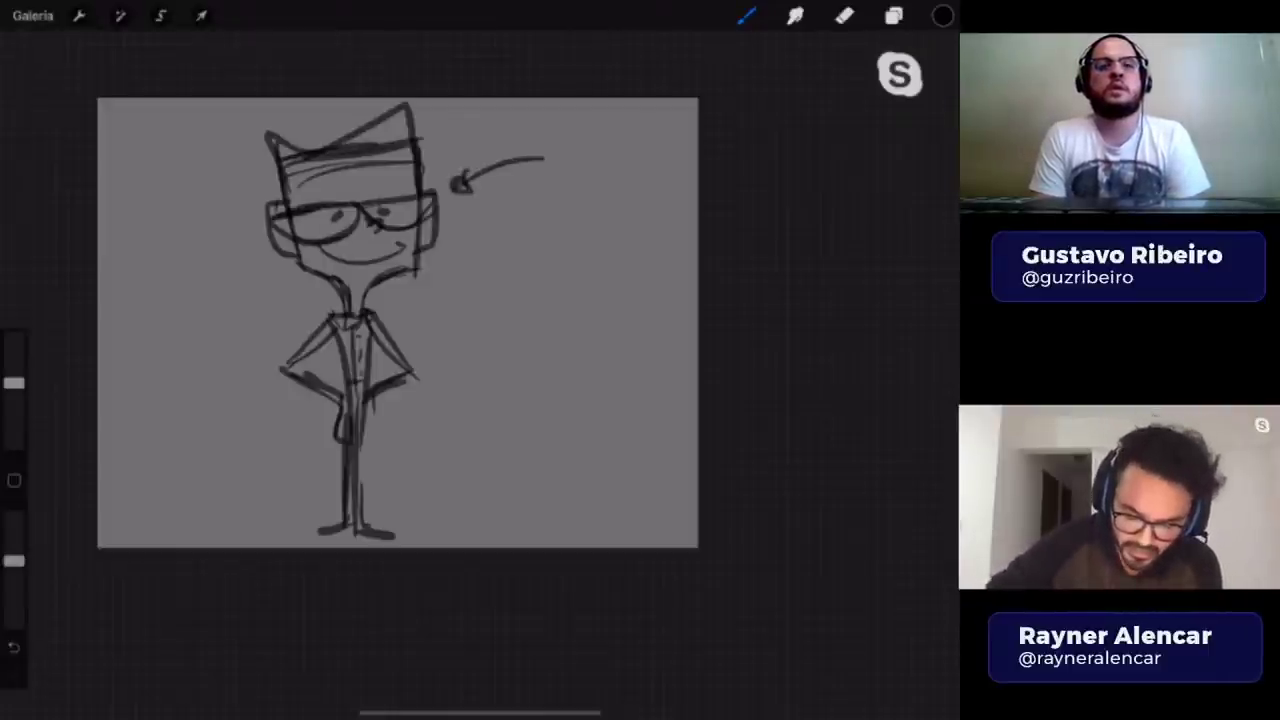
# - Draw a circle, square and triangle right of the character and add eyebrows
pyautogui.moveTo(565, 297); pyautogui.dragTo(527, 306)
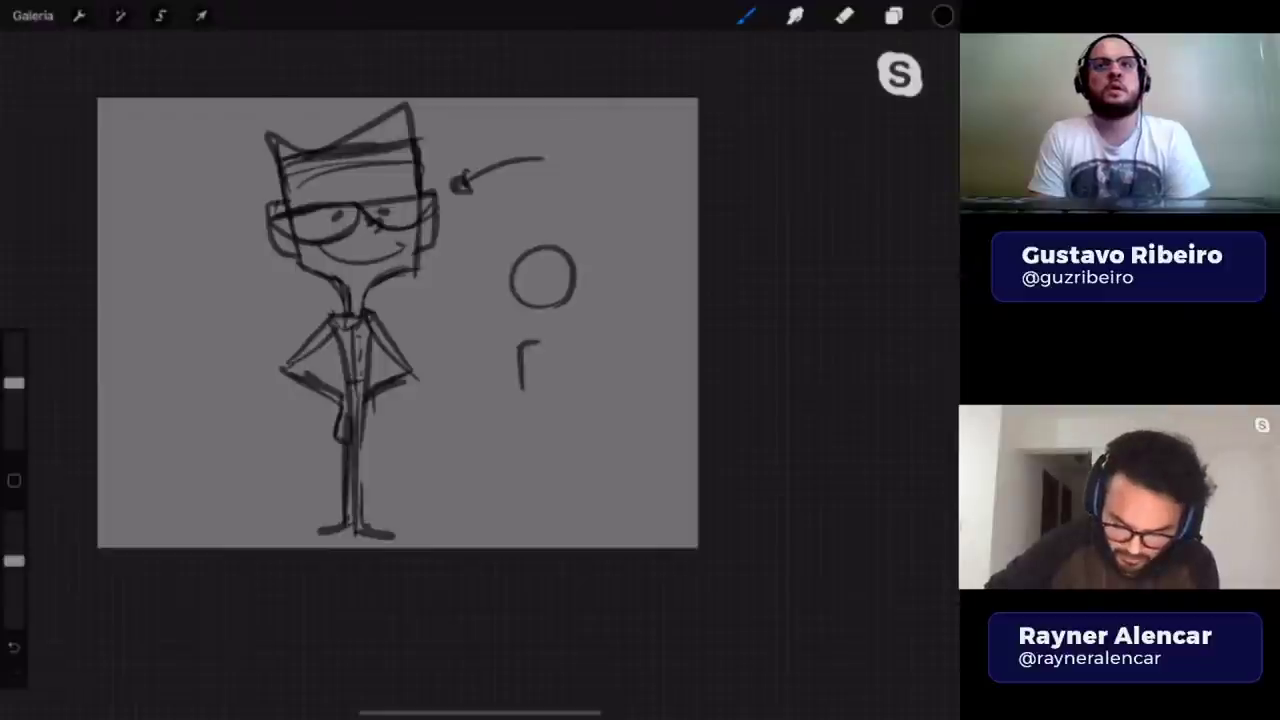
pyautogui.moveTo(535, 215)
pyautogui.mouseDown()
pyautogui.moveTo(629, 430)
pyautogui.moveTo(560, 212)
pyautogui.mouseUp()
pyautogui.hotkey('ctrl', 'z')
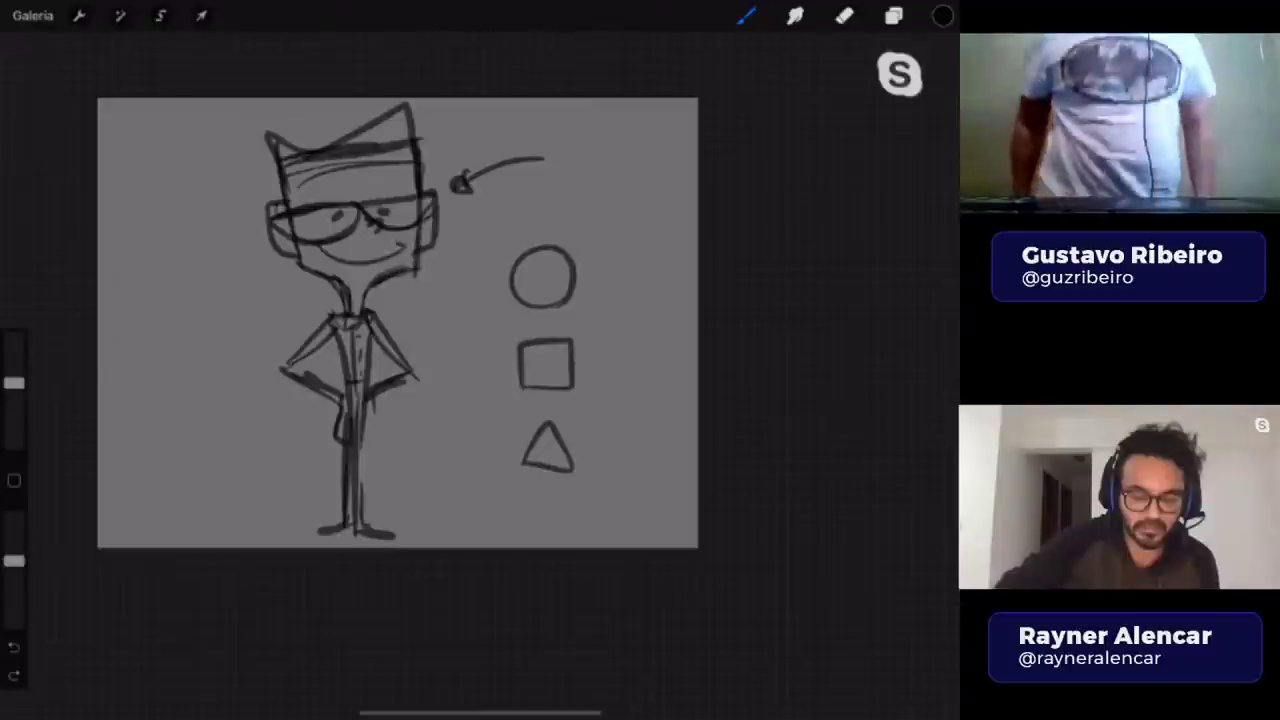
pyautogui.moveTo(370, 190); pyautogui.dragTo(414, 182)
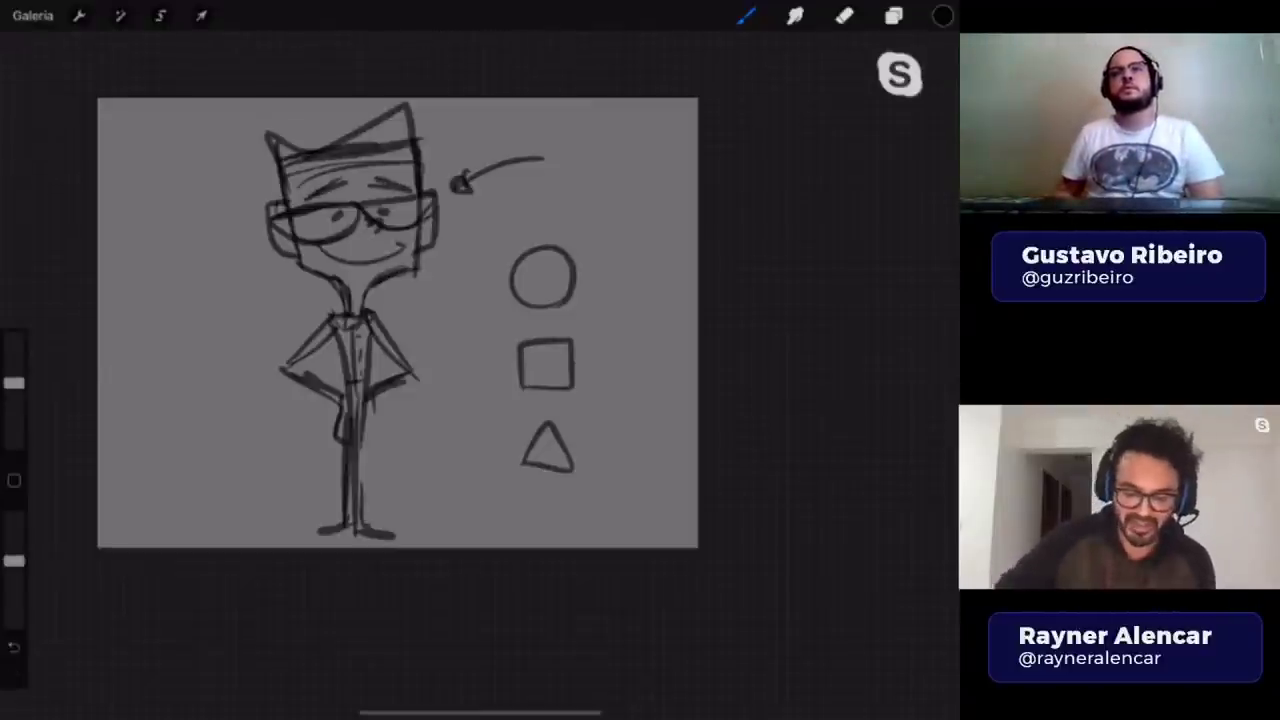
# - Enclose the three shapes in one large oval, undoing the extra oval attempts
pyautogui.moveTo(600, 228)
pyautogui.mouseDown()
pyautogui.moveTo(468, 420)
pyautogui.moveTo(608, 275)
pyautogui.mouseUp()
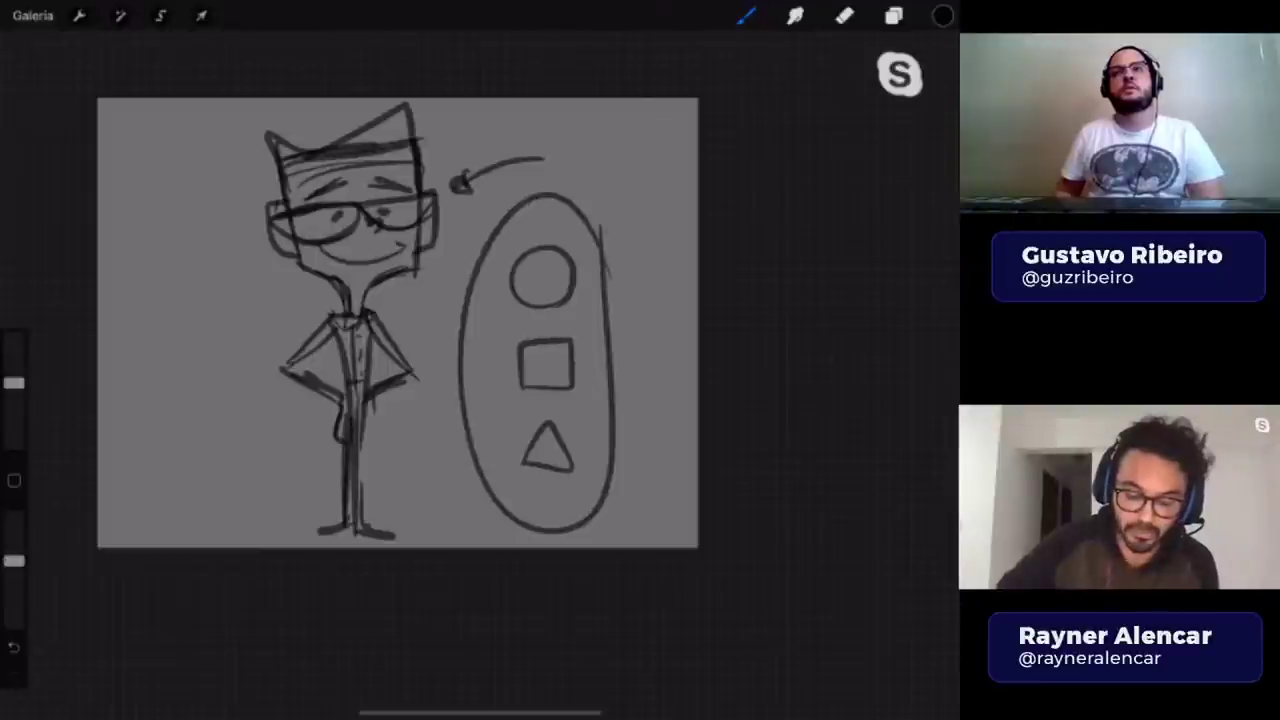
pyautogui.hotkey('ctrl', 'z')
pyautogui.moveTo(630, 226)
pyautogui.mouseDown()
pyautogui.moveTo(633, 448)
pyautogui.moveTo(618, 212)
pyautogui.mouseUp()
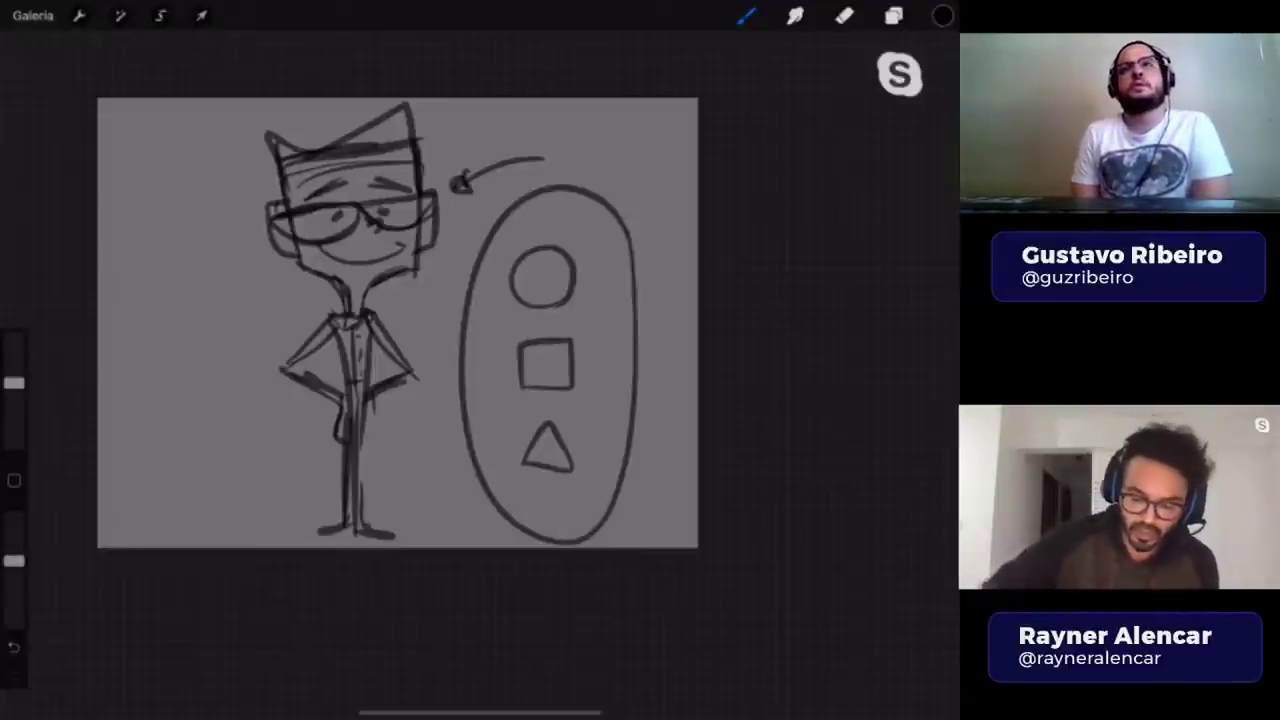
pyautogui.moveTo(640, 208)
pyautogui.mouseDown()
pyautogui.moveTo(662, 546)
pyautogui.moveTo(590, 150)
pyautogui.moveTo(655, 285)
pyautogui.mouseUp()
pyautogui.hotkey('ctrl', 'z')
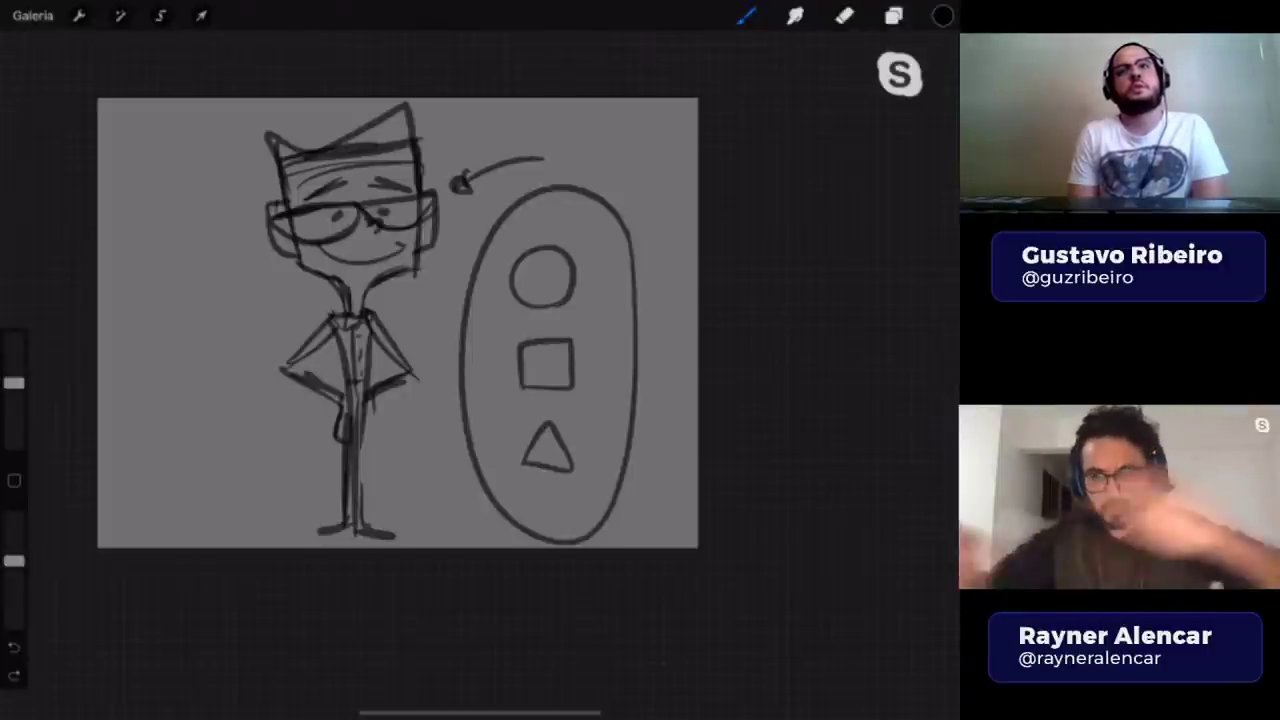
# - Lasso the oval with its circle, square and triangle via Freehand selection and cut it
pyautogui.scroll(3, 400, 320)
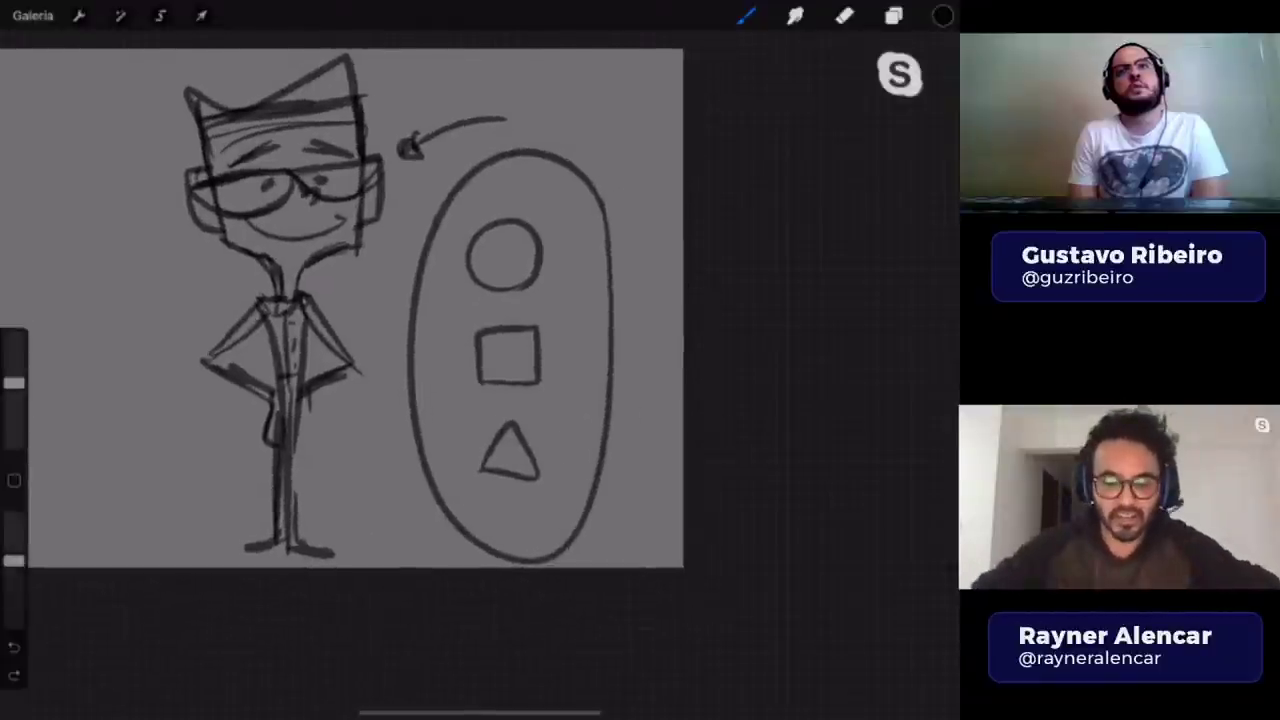
pyautogui.scroll(-2, 378, 302)
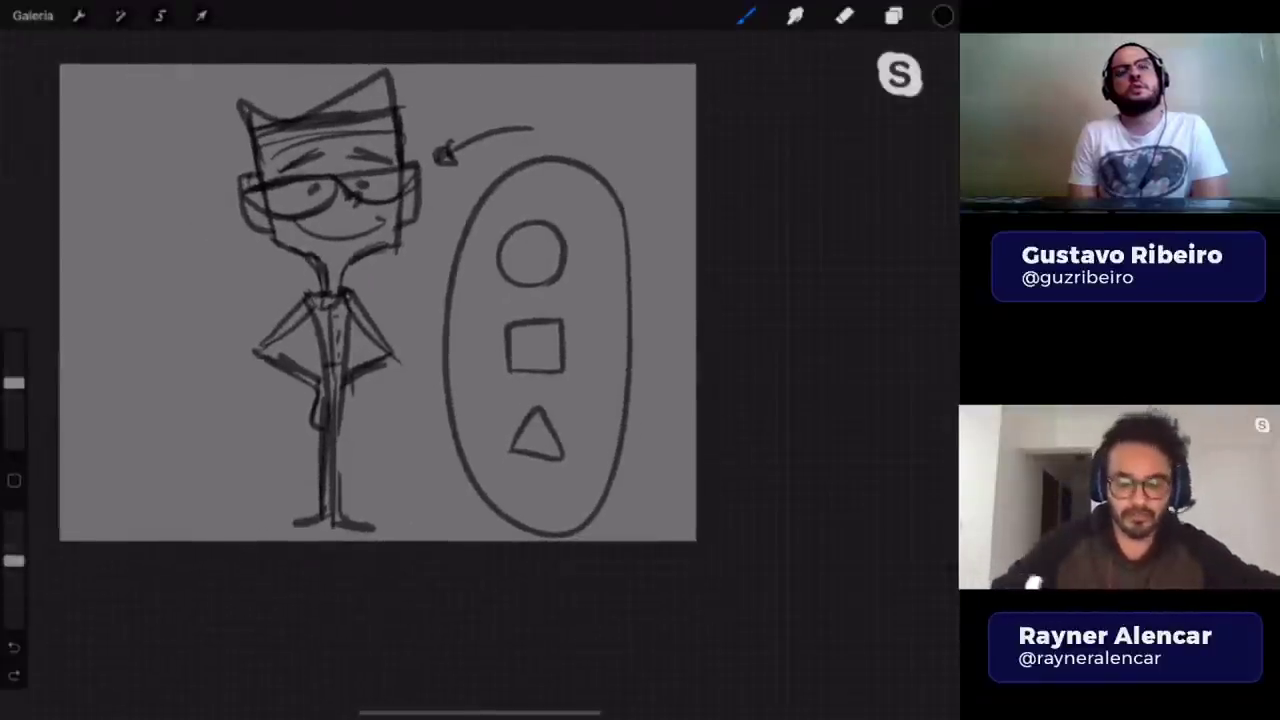
pyautogui.scroll(3, 378, 302)
pyautogui.scroll(-3, 370, 310)
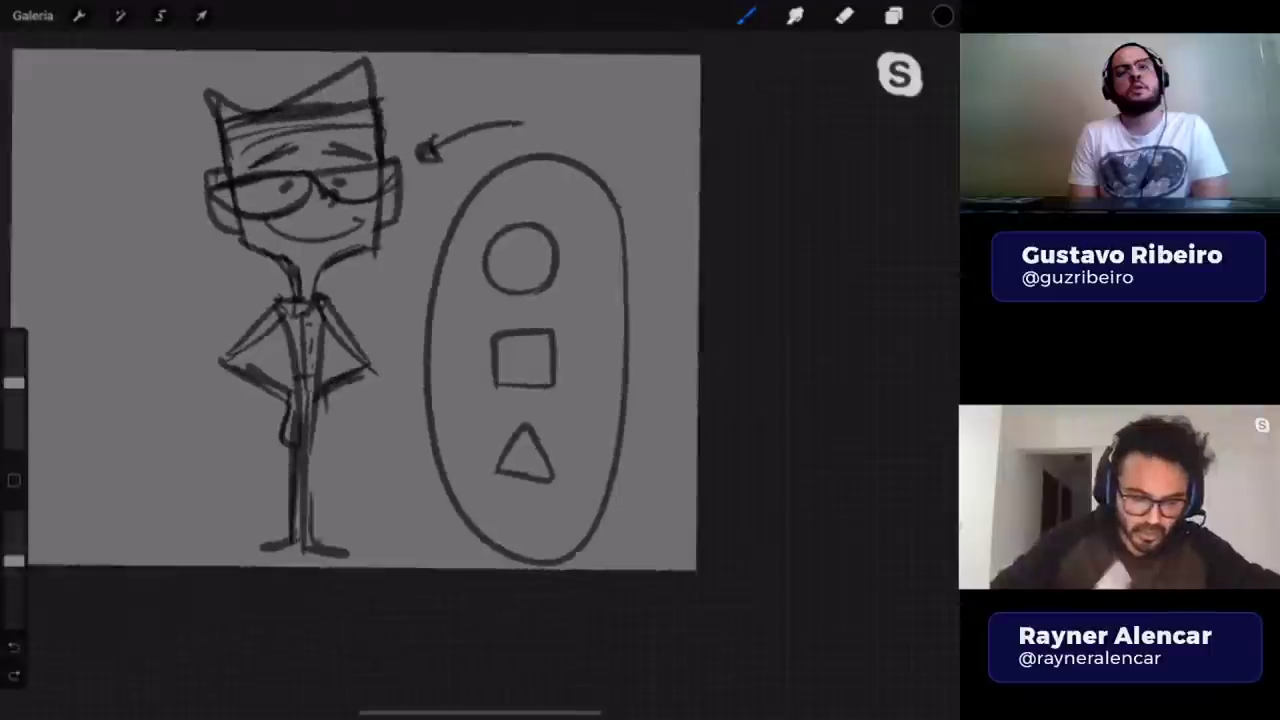
pyautogui.click(160, 15)
pyautogui.moveTo(530, 152); pyautogui.dragTo(445, 190)
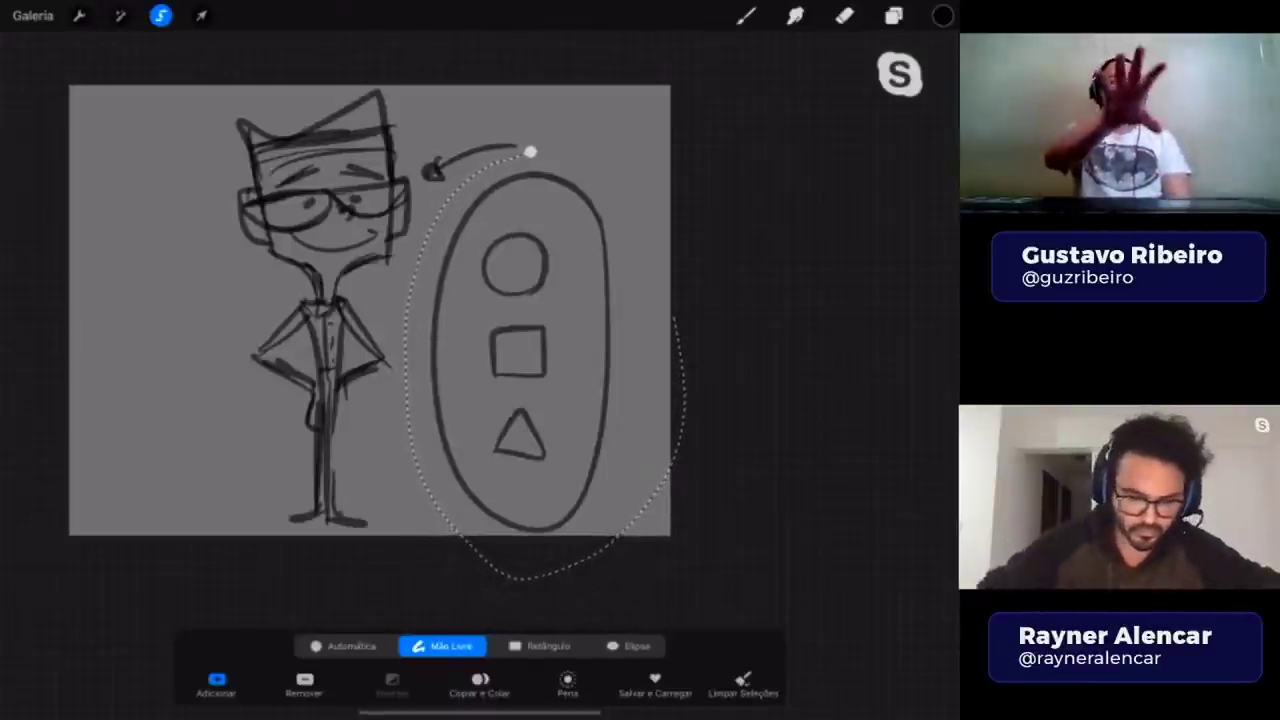
pyautogui.press('b')
pyautogui.moveTo(554, 143); pyautogui.dragTo(414, 500)
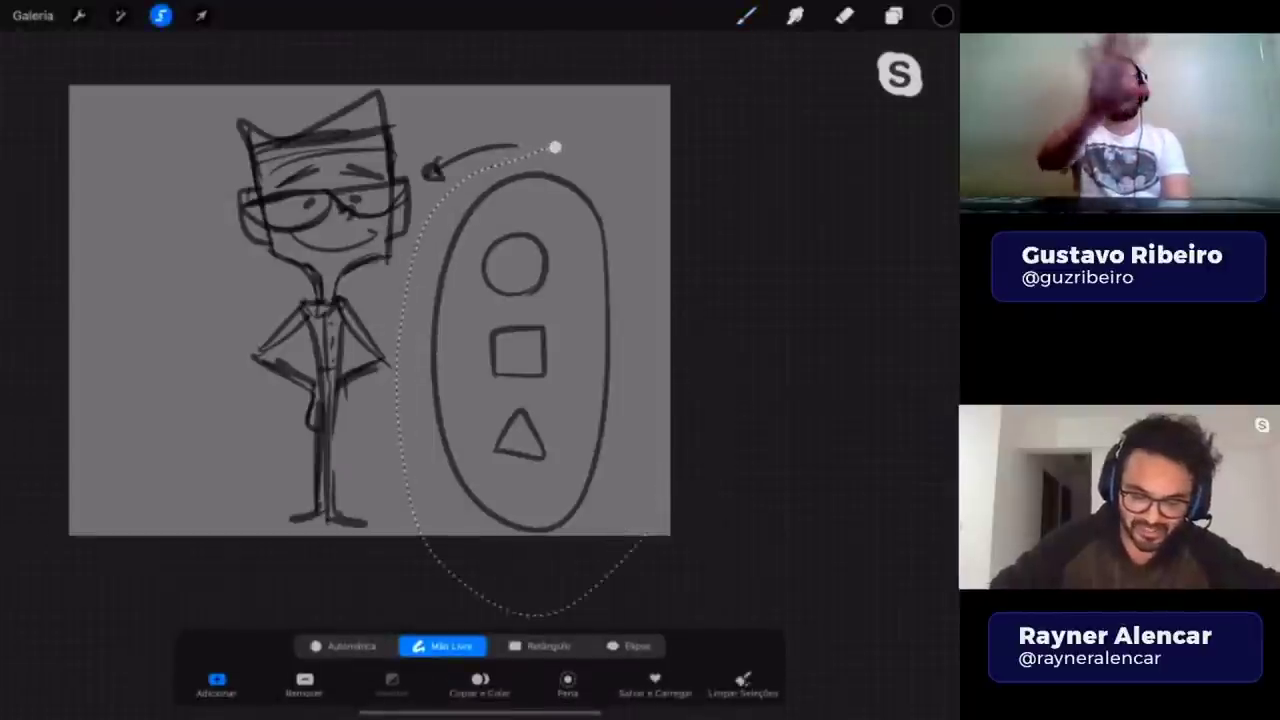
pyautogui.click(370, 337)
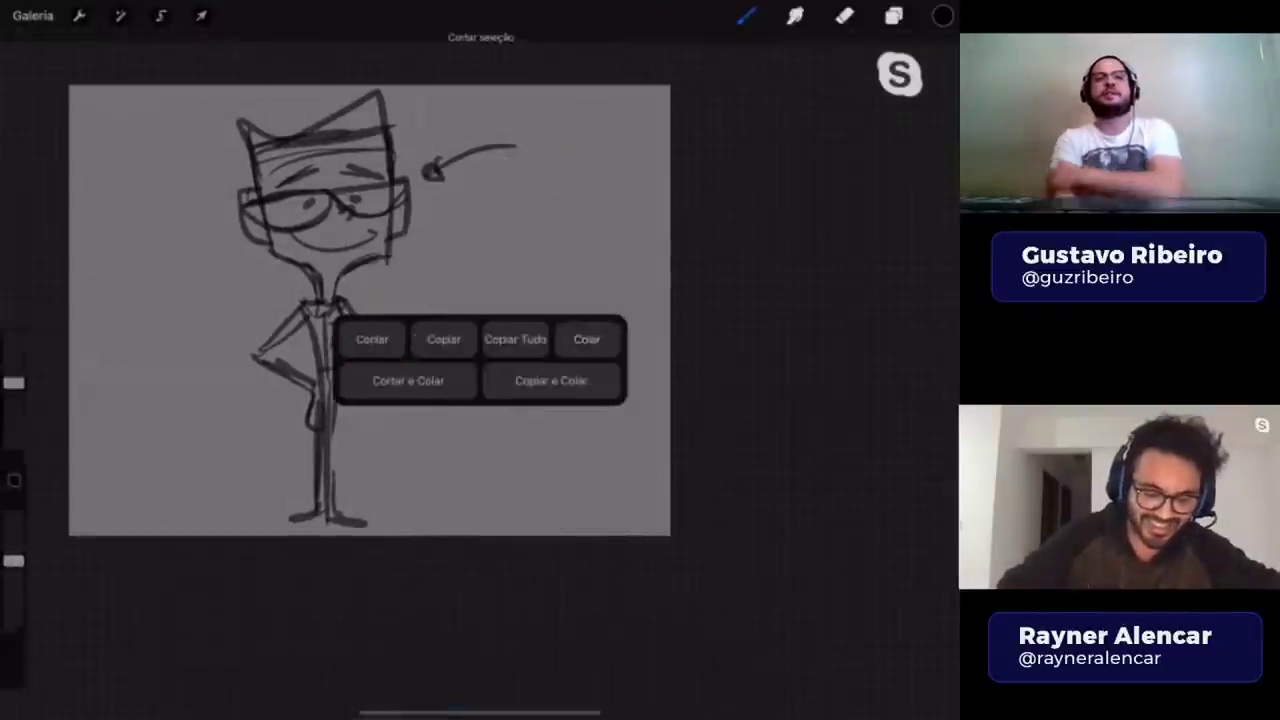
pyautogui.press('s')
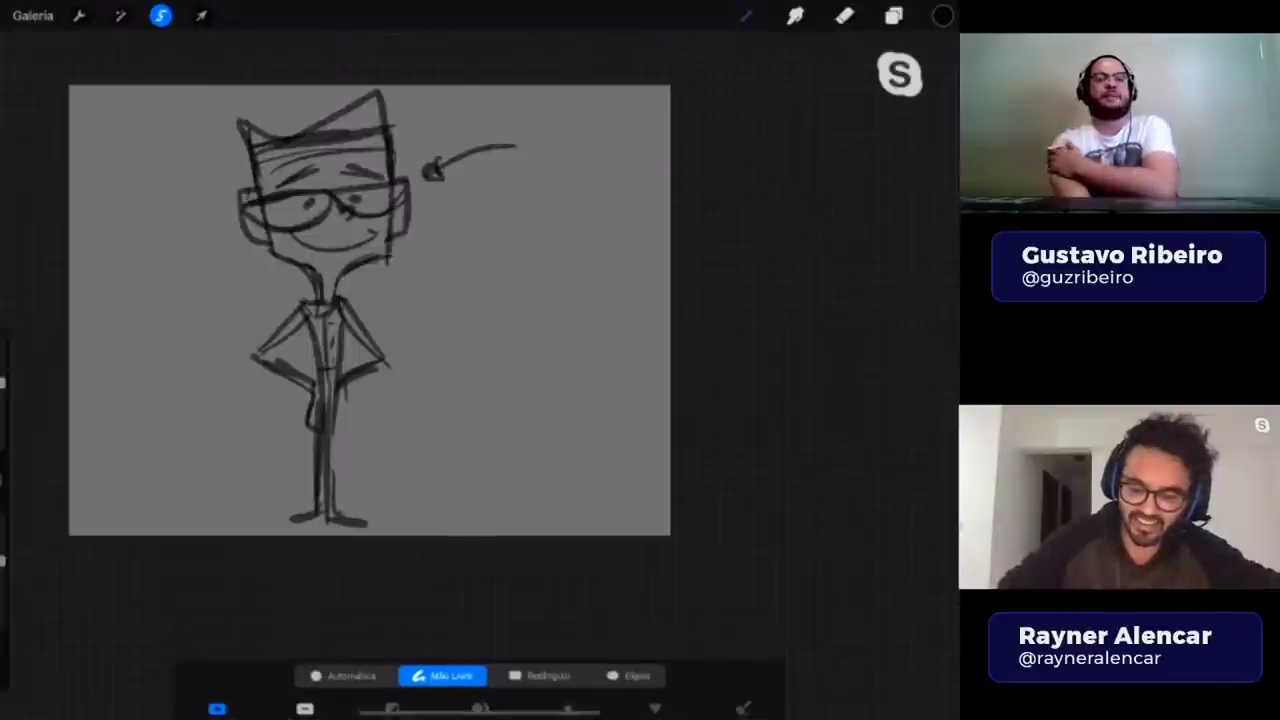
pyautogui.press('b')
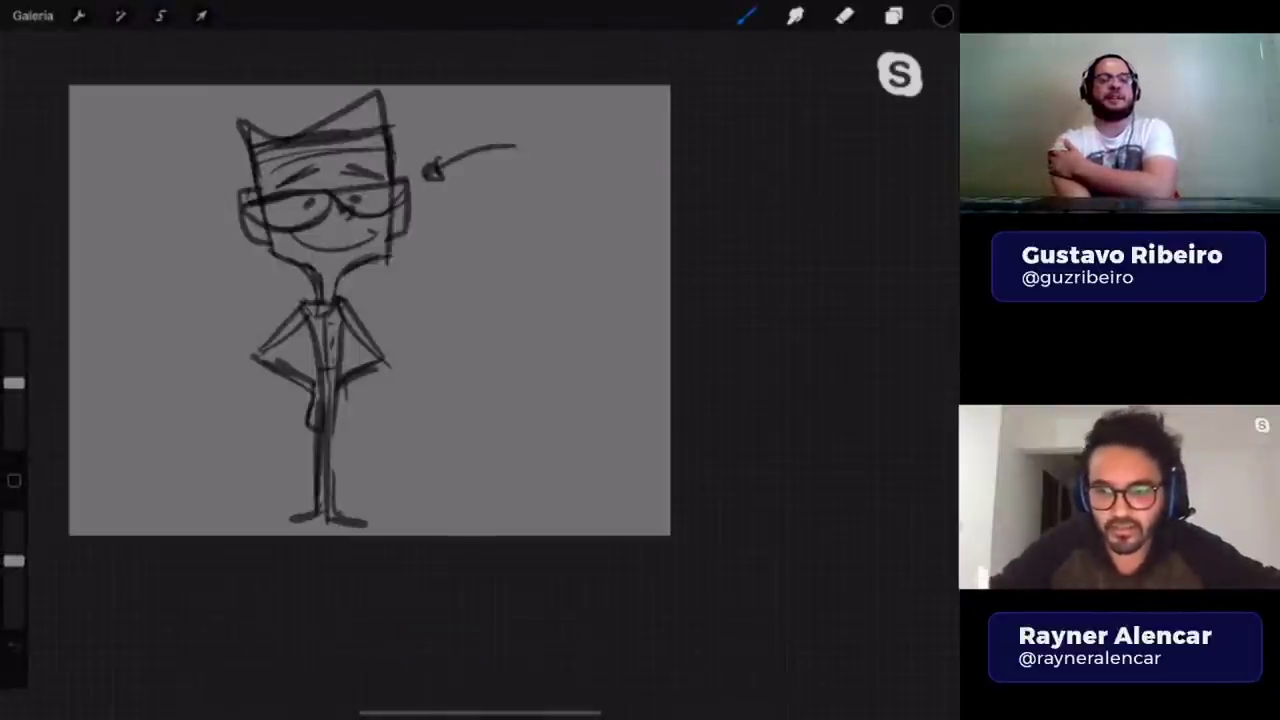
# - Fade the sketch layer to 24% opacity and slightly adjust the brush size
pyautogui.click(893, 15)
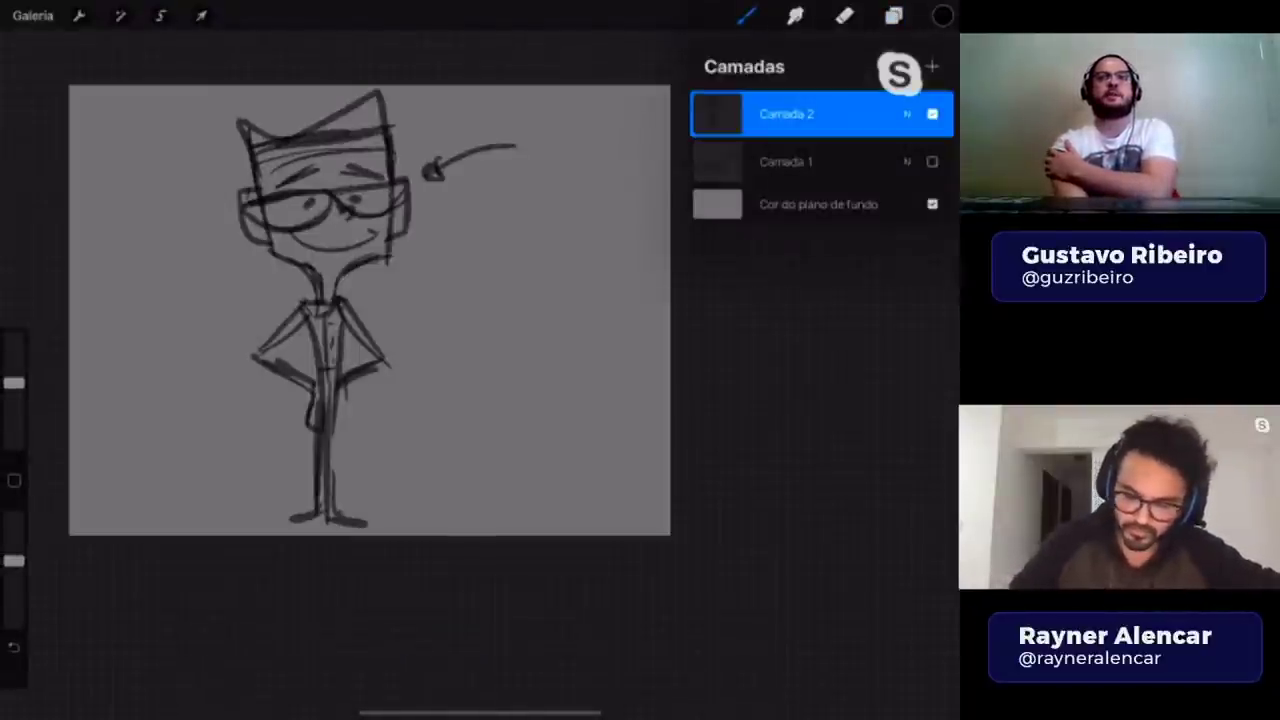
pyautogui.click(120, 15)
pyautogui.moveTo(480, 300); pyautogui.dragTo(230, 300)
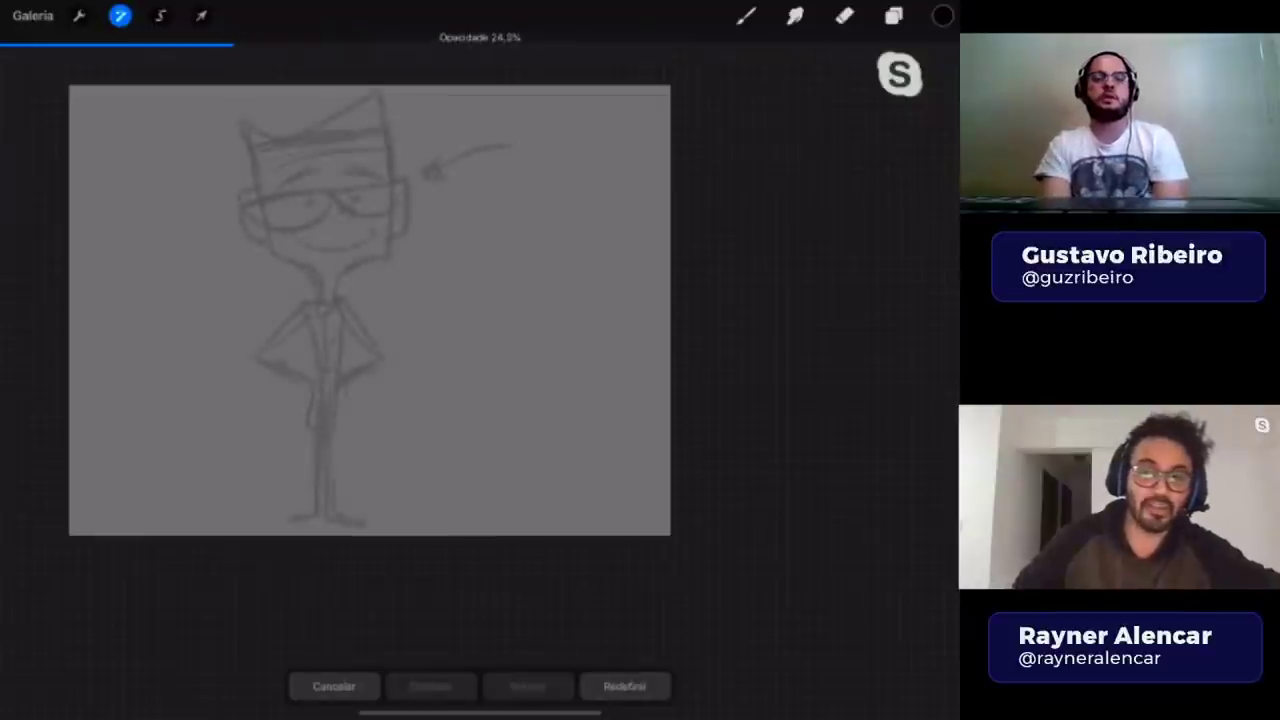
pyautogui.click(893, 15)
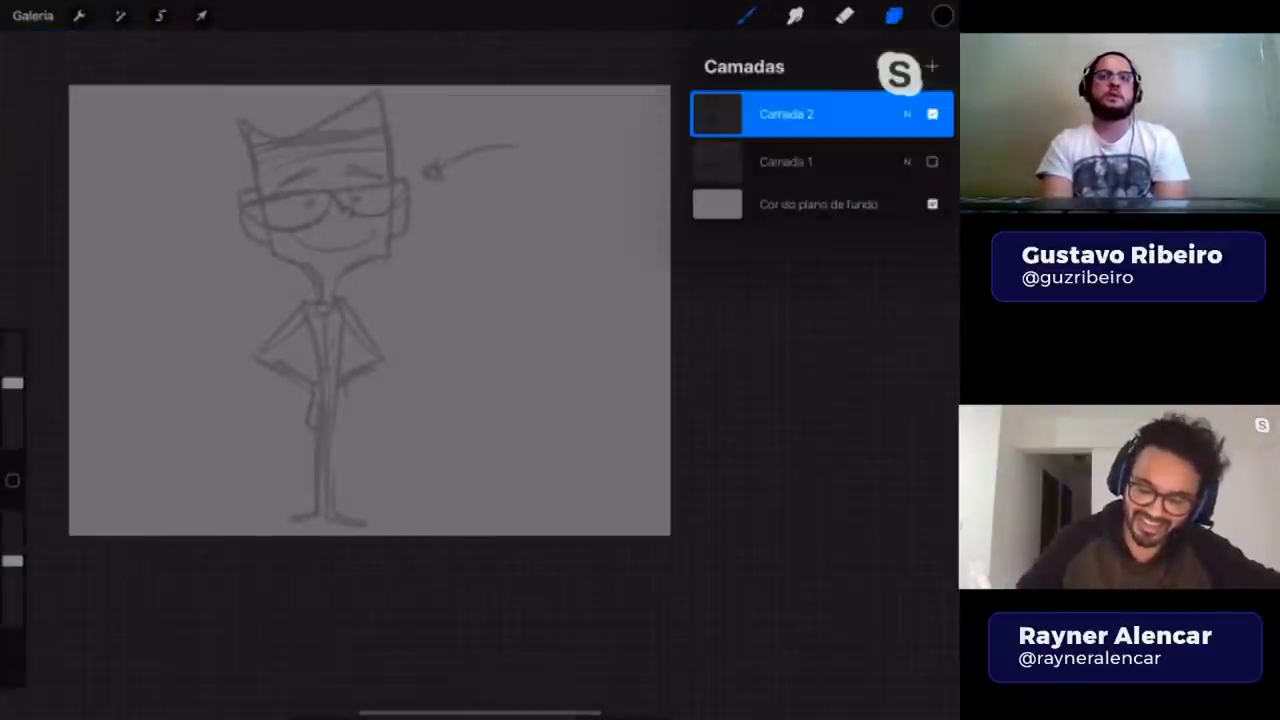
pyautogui.moveTo(12, 383); pyautogui.dragTo(13, 381)
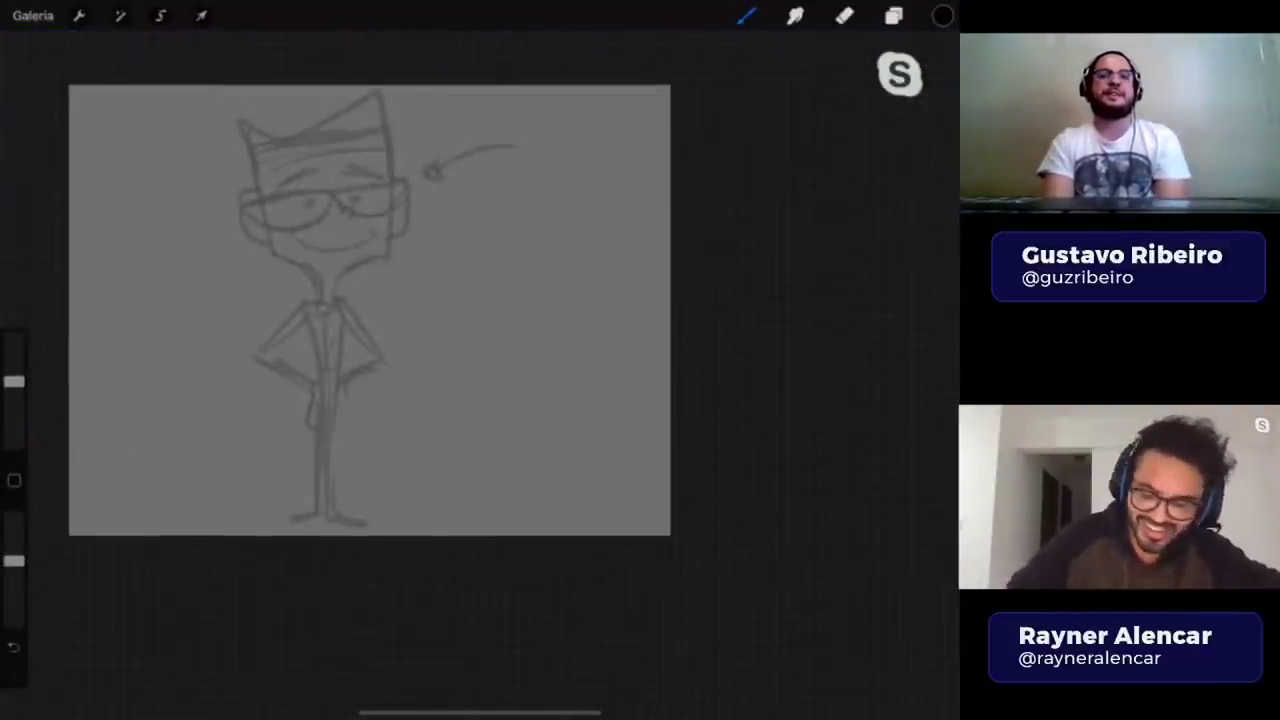
pyautogui.click(893, 15)
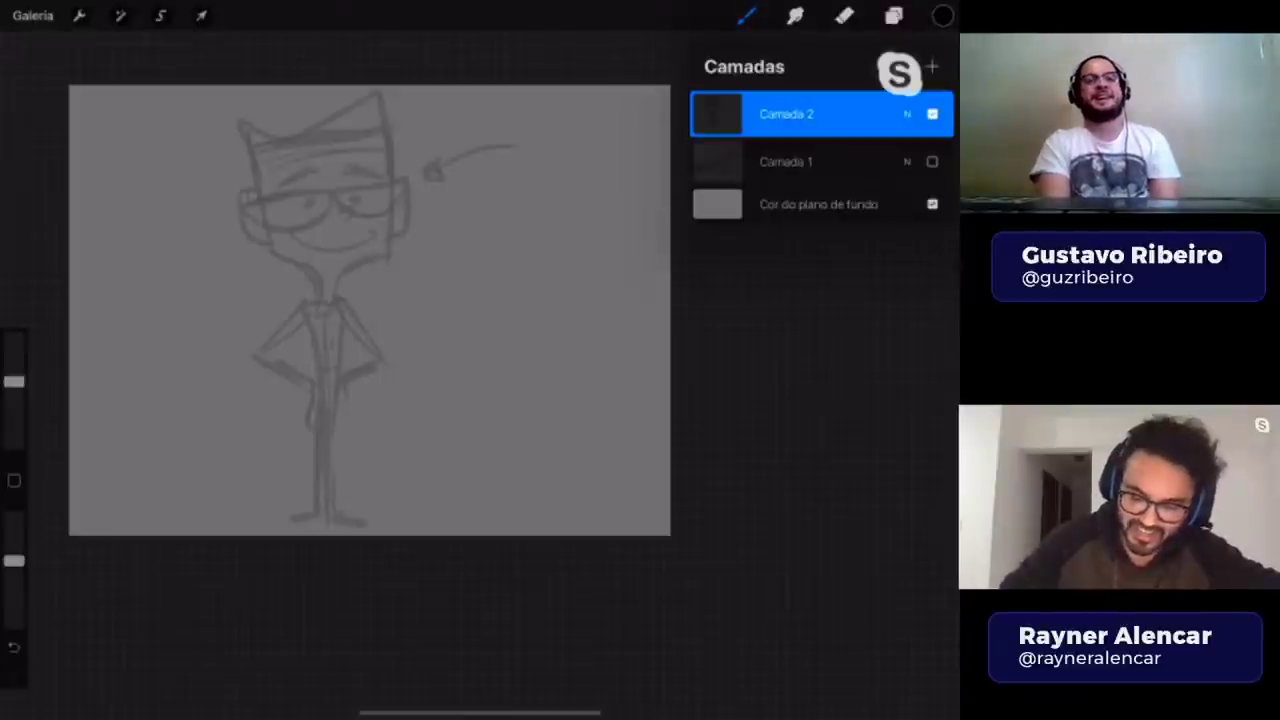
pyautogui.click(745, 15)
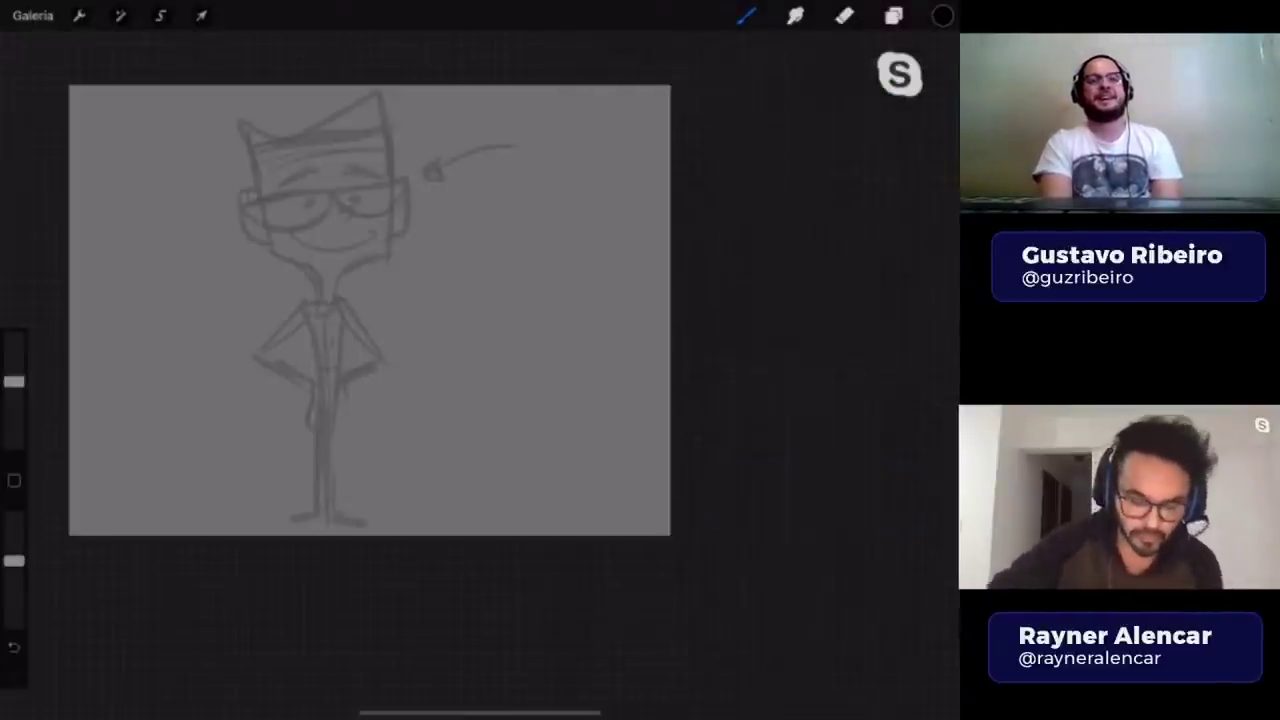
# - Add a new layer over the faded sketch and make the brush smaller
pyautogui.moveTo(460, 128); pyautogui.dragTo(484, 115)
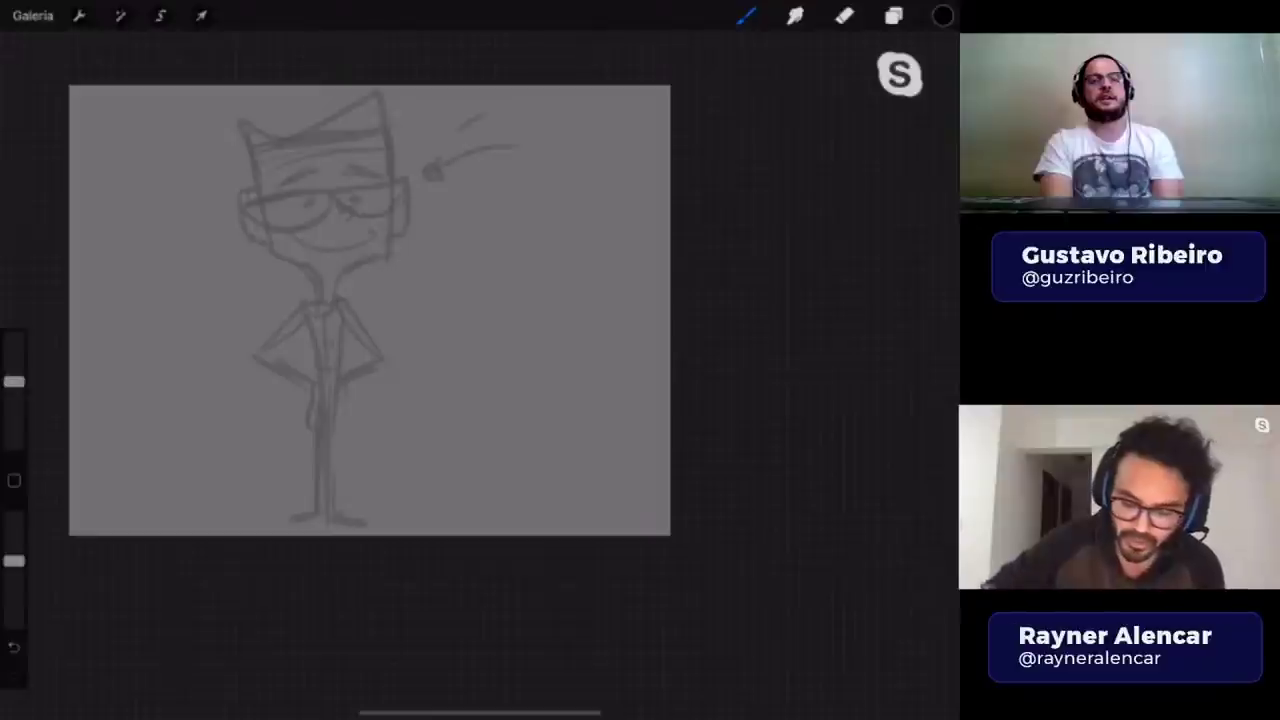
pyautogui.hotkey('ctrl', 'z')
pyautogui.click(893, 15)
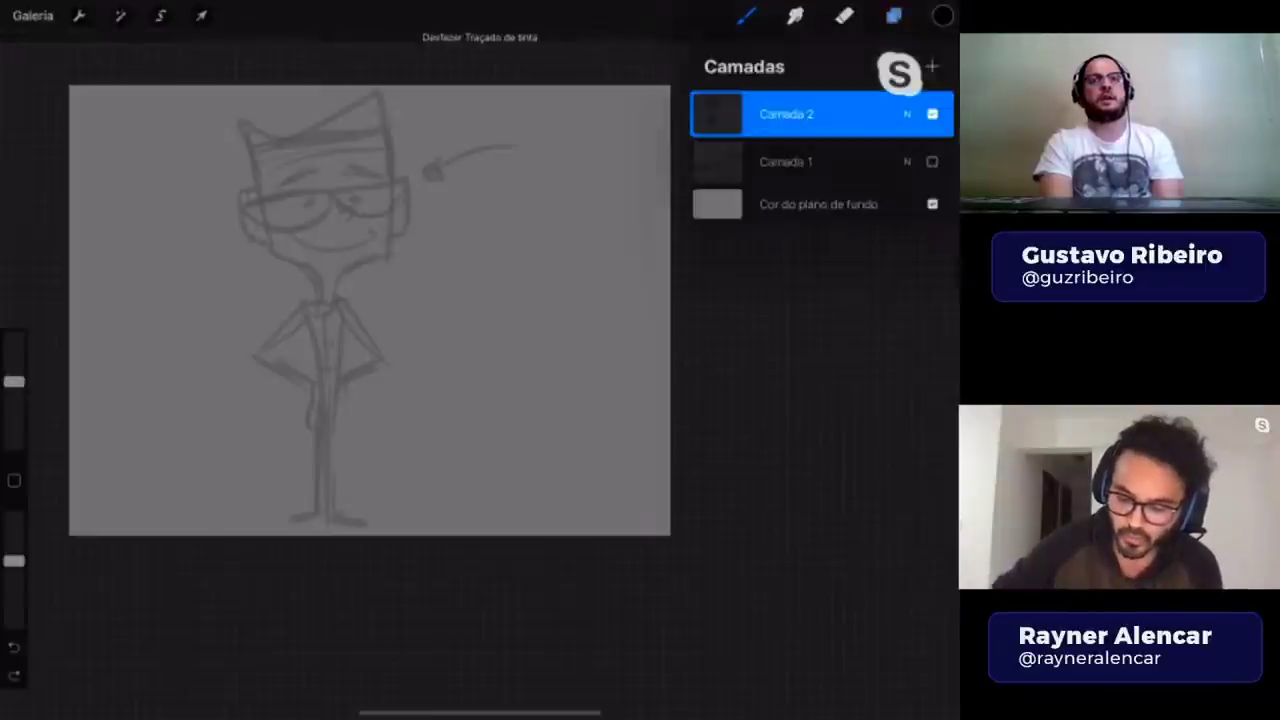
pyautogui.click(932, 66)
pyautogui.click(745, 15)
pyautogui.moveTo(452, 163); pyautogui.dragTo(476, 128)
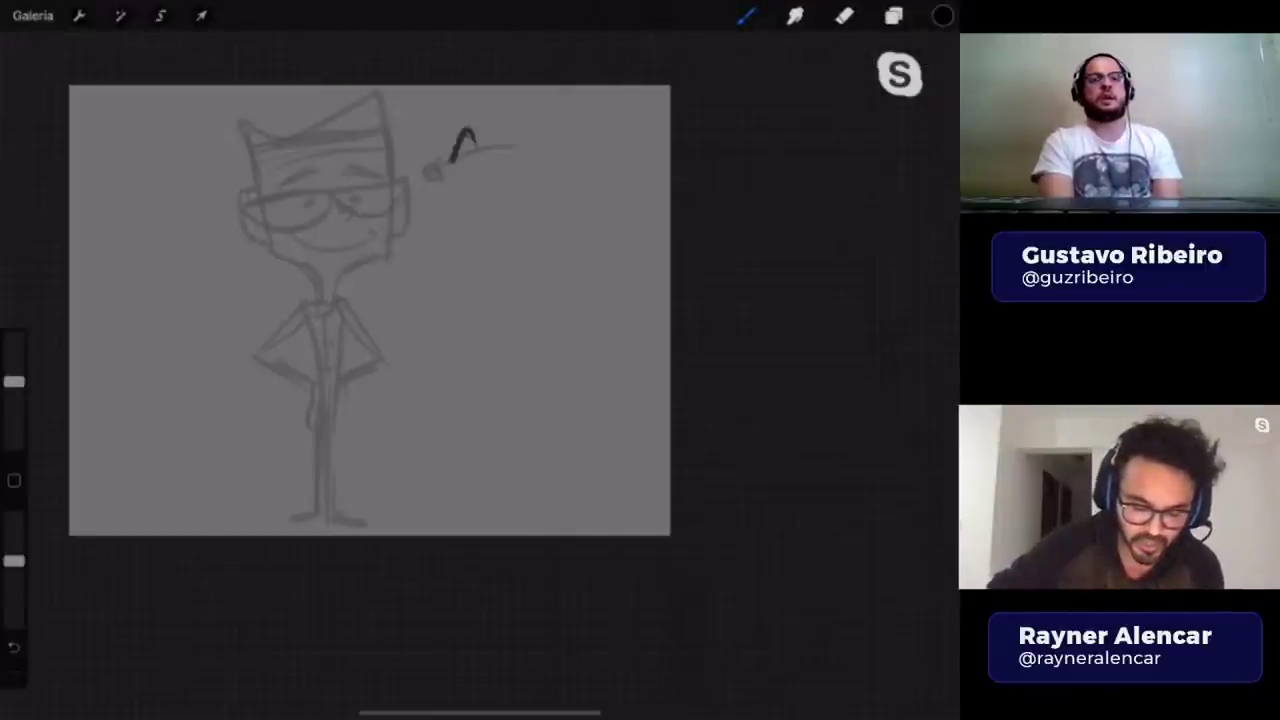
pyautogui.hotkey('ctrl', 'z')
pyautogui.hotkey('ctrl', 'z')
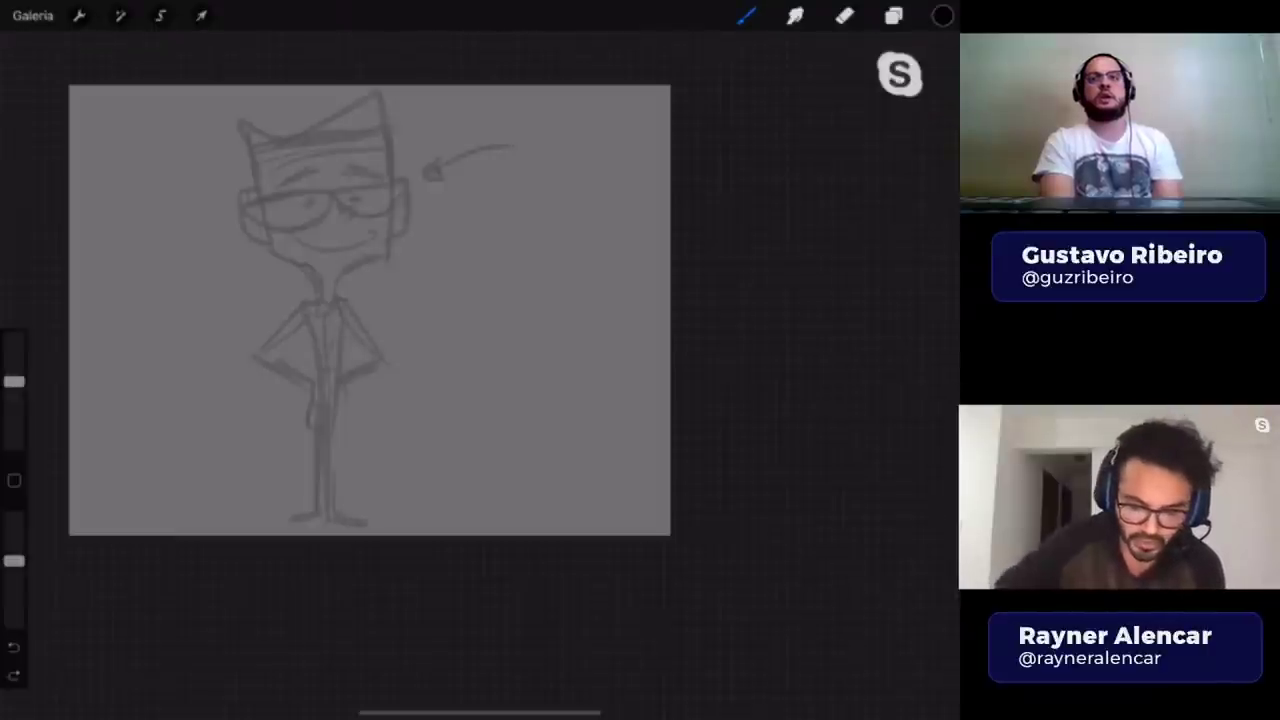
pyautogui.moveTo(14, 381); pyautogui.dragTo(14, 397)
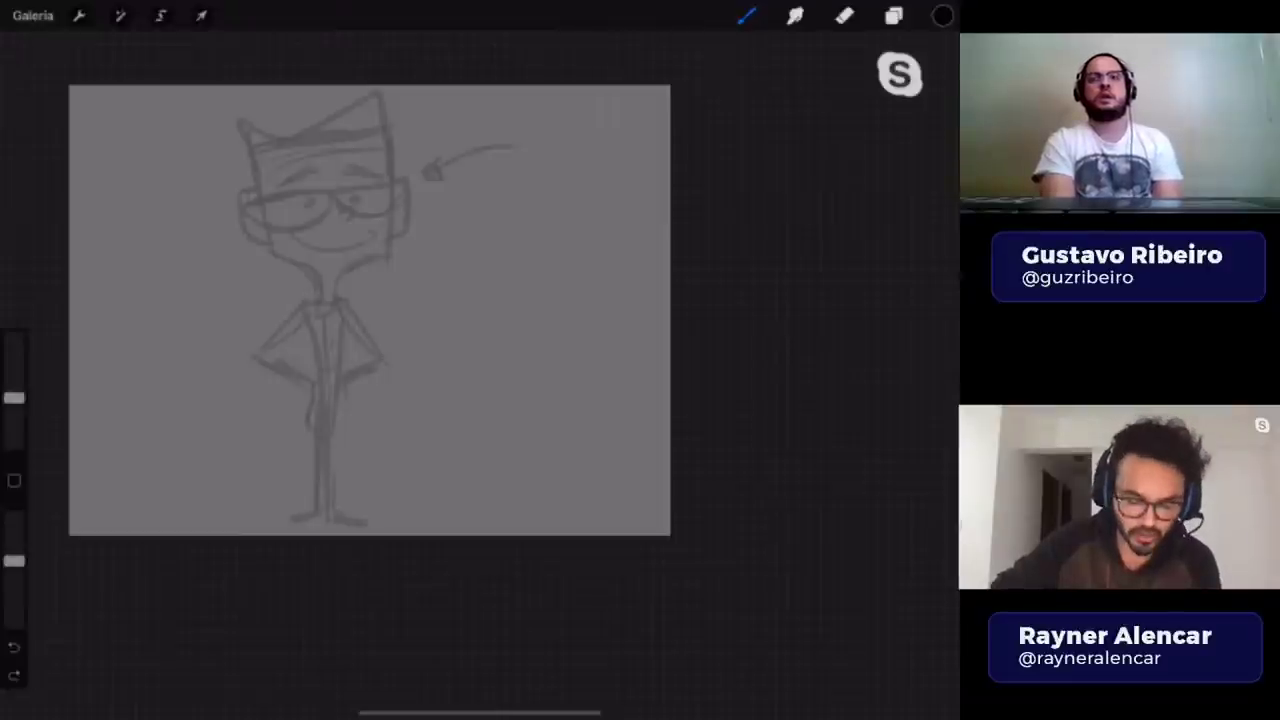
# - Sketch two small box diagrams with a circle inside and pointing arrows
pyautogui.moveTo(475, 254); pyautogui.dragTo(520, 224)
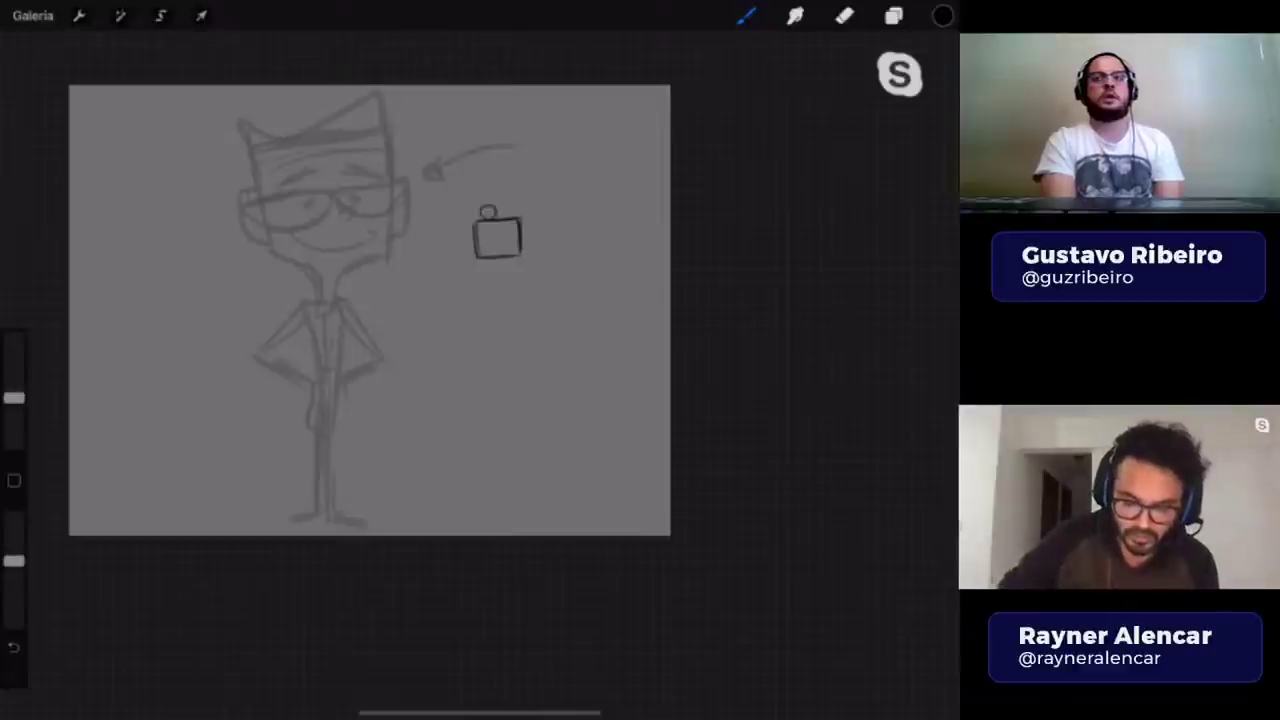
pyautogui.moveTo(570, 237); pyautogui.dragTo(537, 237)
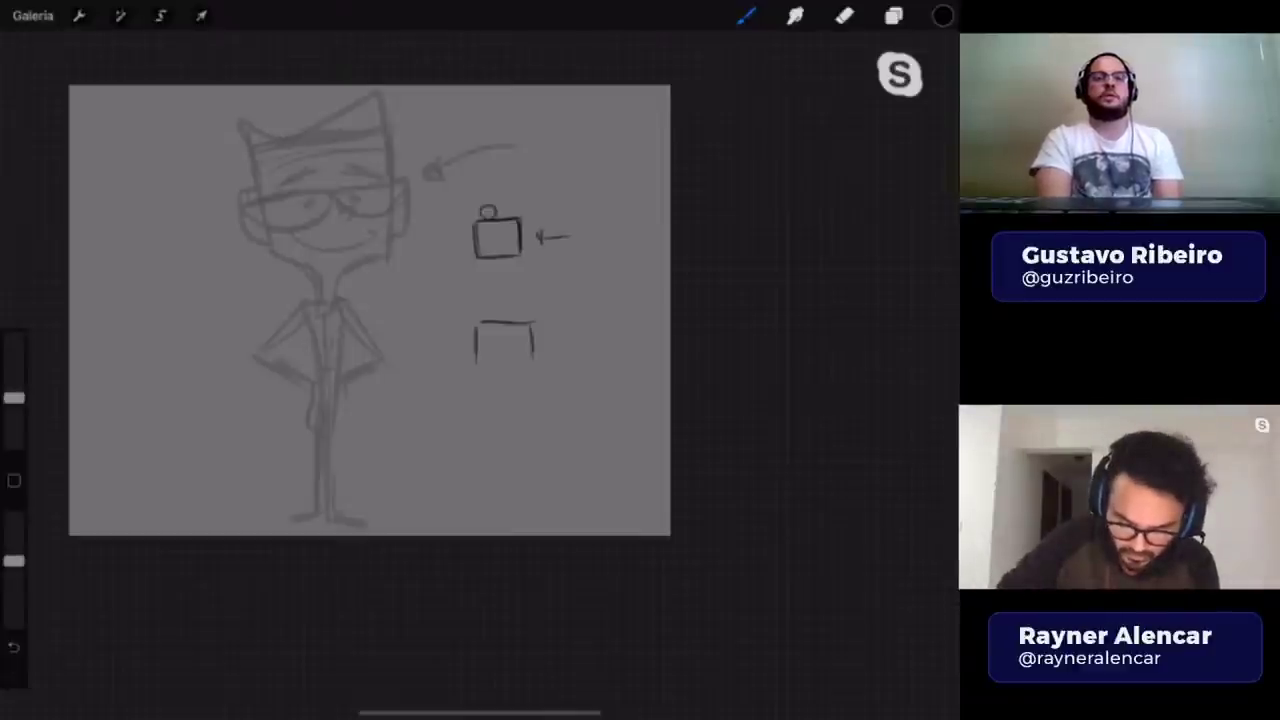
pyautogui.moveTo(505, 341); pyautogui.dragTo(503, 342)
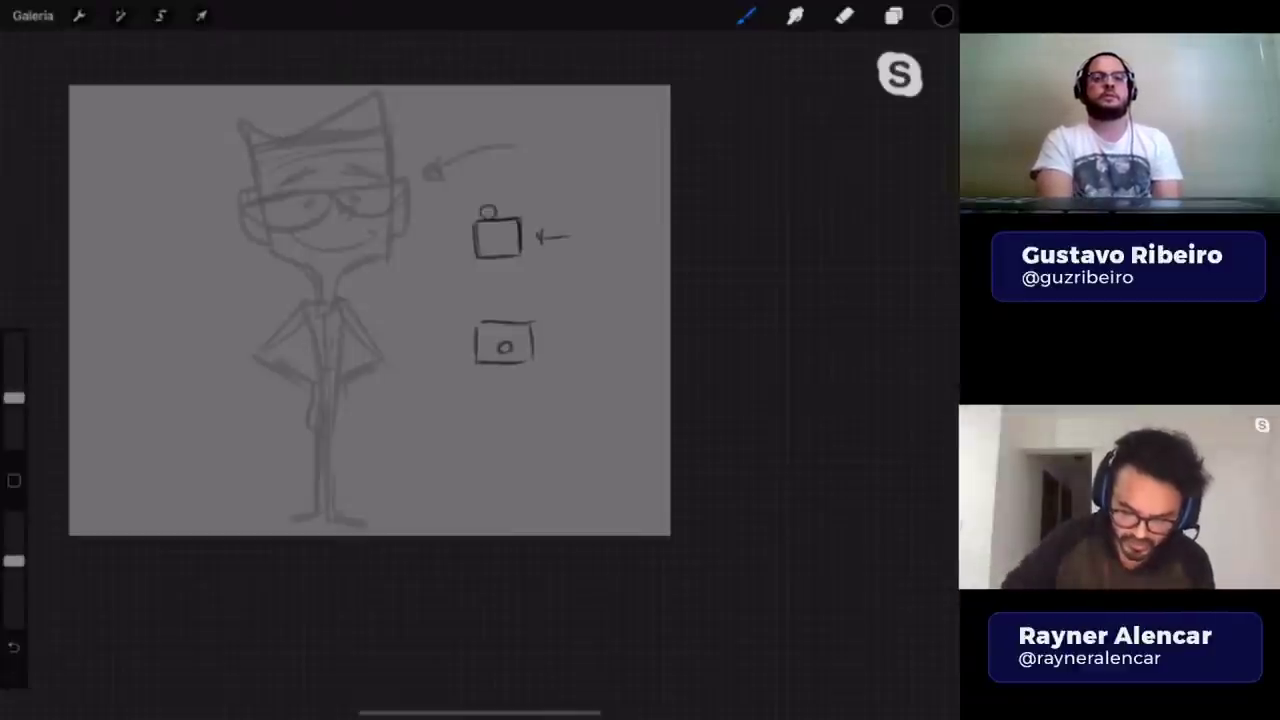
pyautogui.moveTo(466, 465)
pyautogui.mouseDown()
pyautogui.moveTo(555, 497)
pyautogui.moveTo(468, 460)
pyautogui.moveTo(499, 490)
pyautogui.mouseUp()
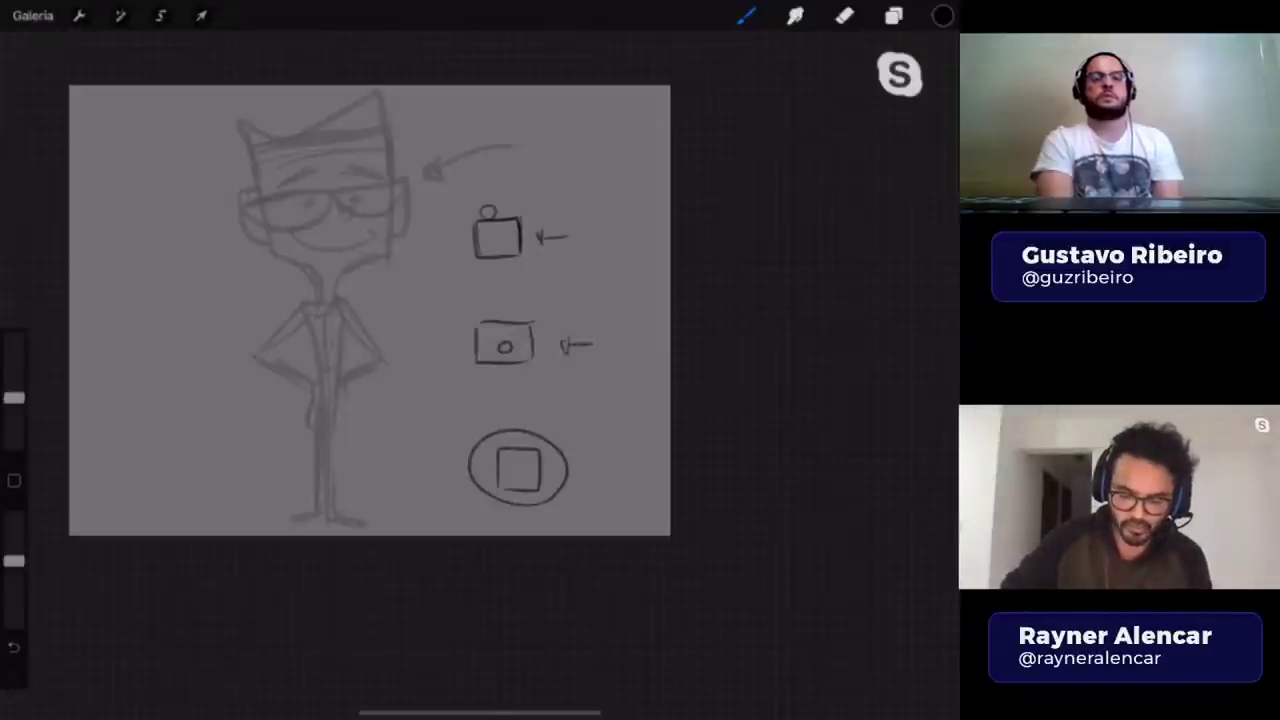
pyautogui.moveTo(597, 460); pyautogui.dragTo(597, 474)
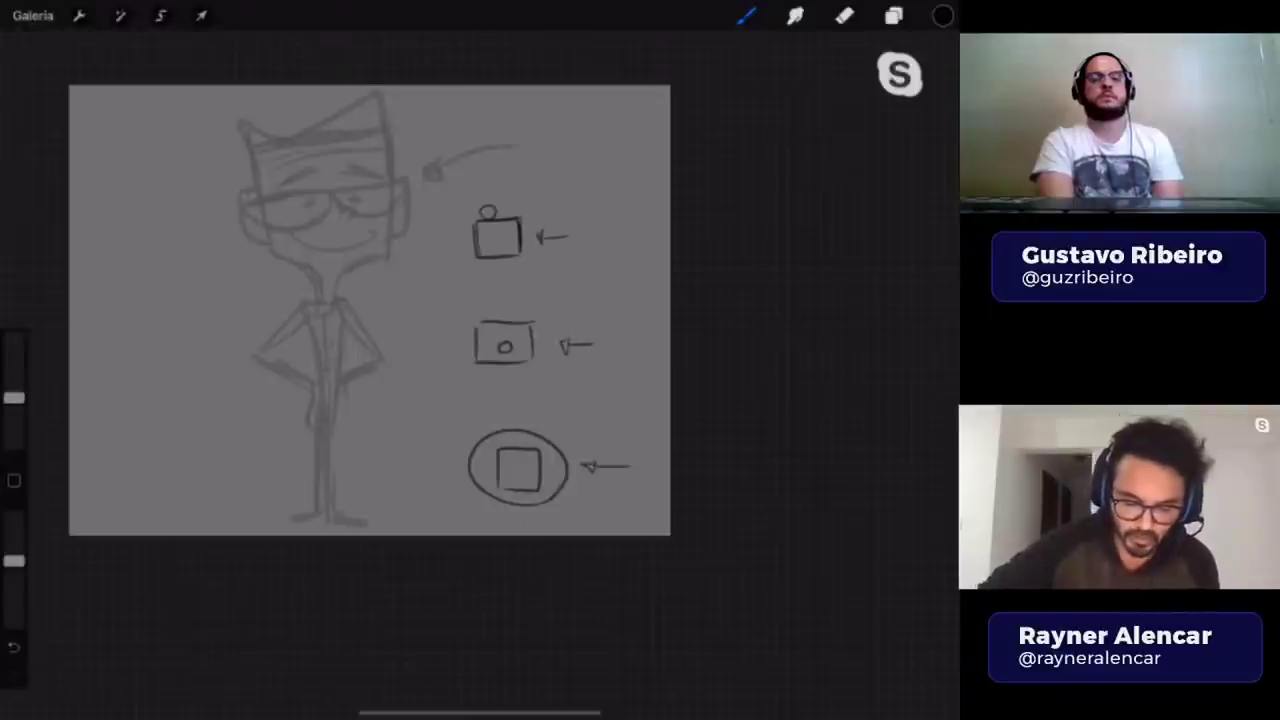
# - Delete the Camada 3 diagram layer and add a new empty layer
pyautogui.click(893, 15)
pyautogui.moveTo(880, 114); pyautogui.dragTo(780, 114)
pyautogui.click(925, 114)
pyautogui.click(932, 66)
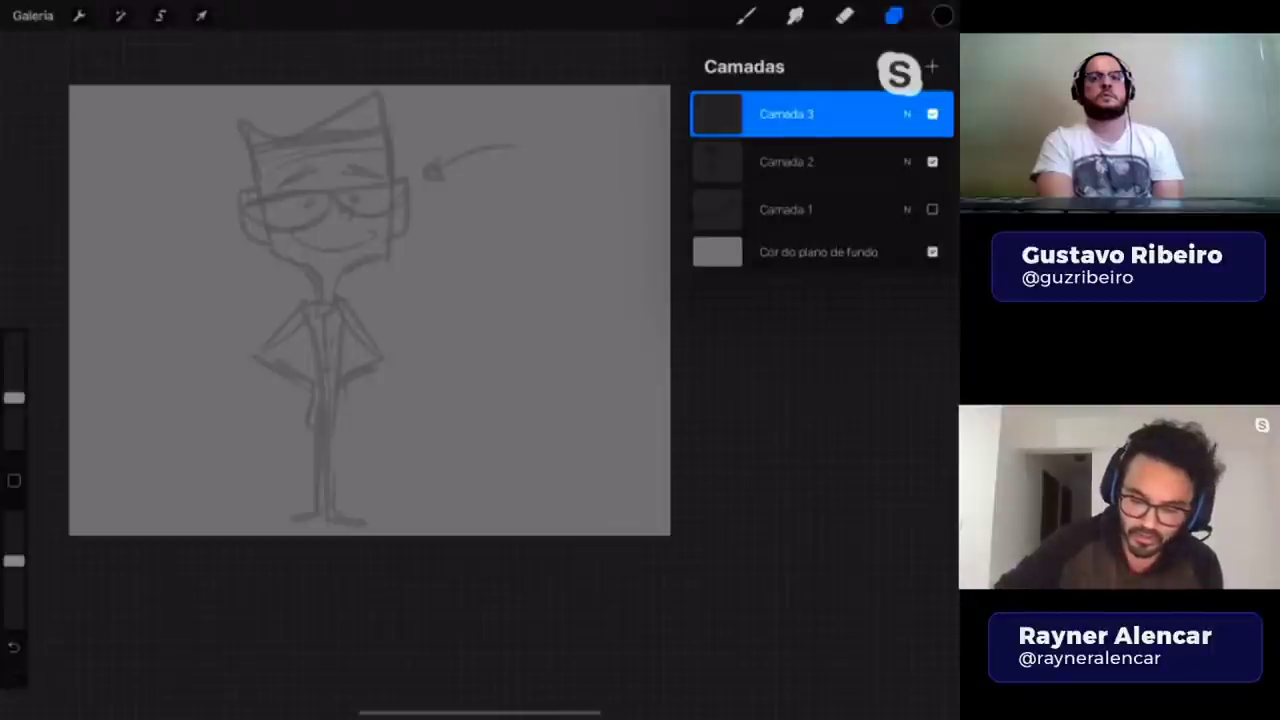
# - Pick a sketching brush from the Brush Library and rotate the canvas view
pyautogui.click(745, 15)
pyautogui.click(800, 490)
pyautogui.click(745, 15)
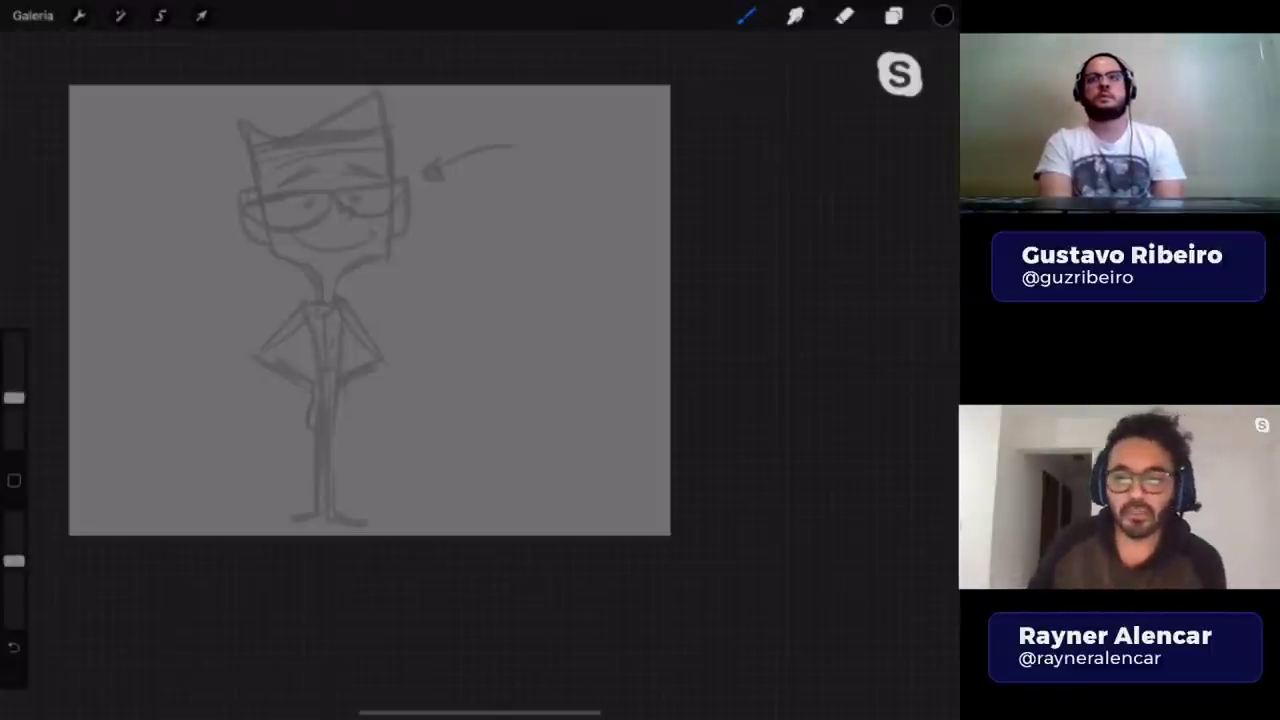
pyautogui.moveTo(370, 310); pyautogui.dragTo(350, 323)
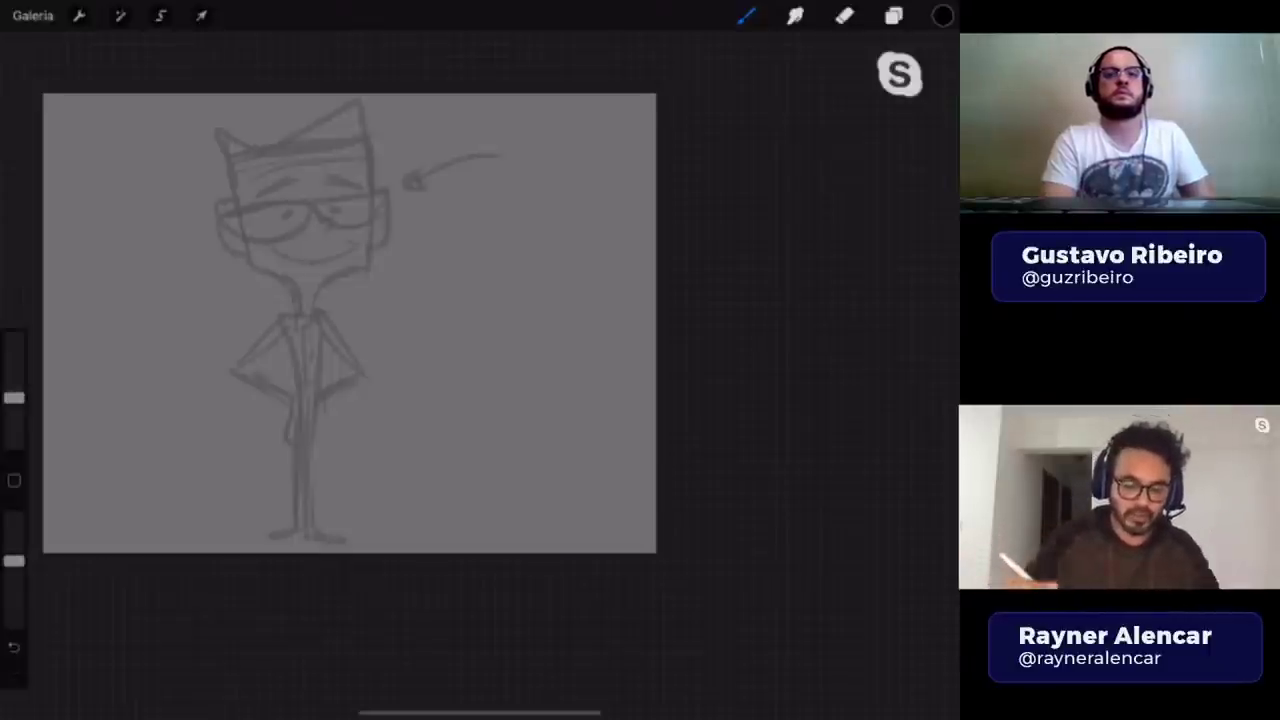
# - Draw upper and lower boxes joined by a down arrow, shading the lower box's bottom
pyautogui.moveTo(457, 222)
pyautogui.mouseDown()
pyautogui.moveTo(545, 297)
pyautogui.moveTo(457, 298)
pyautogui.moveTo(500, 260)
pyautogui.mouseUp()
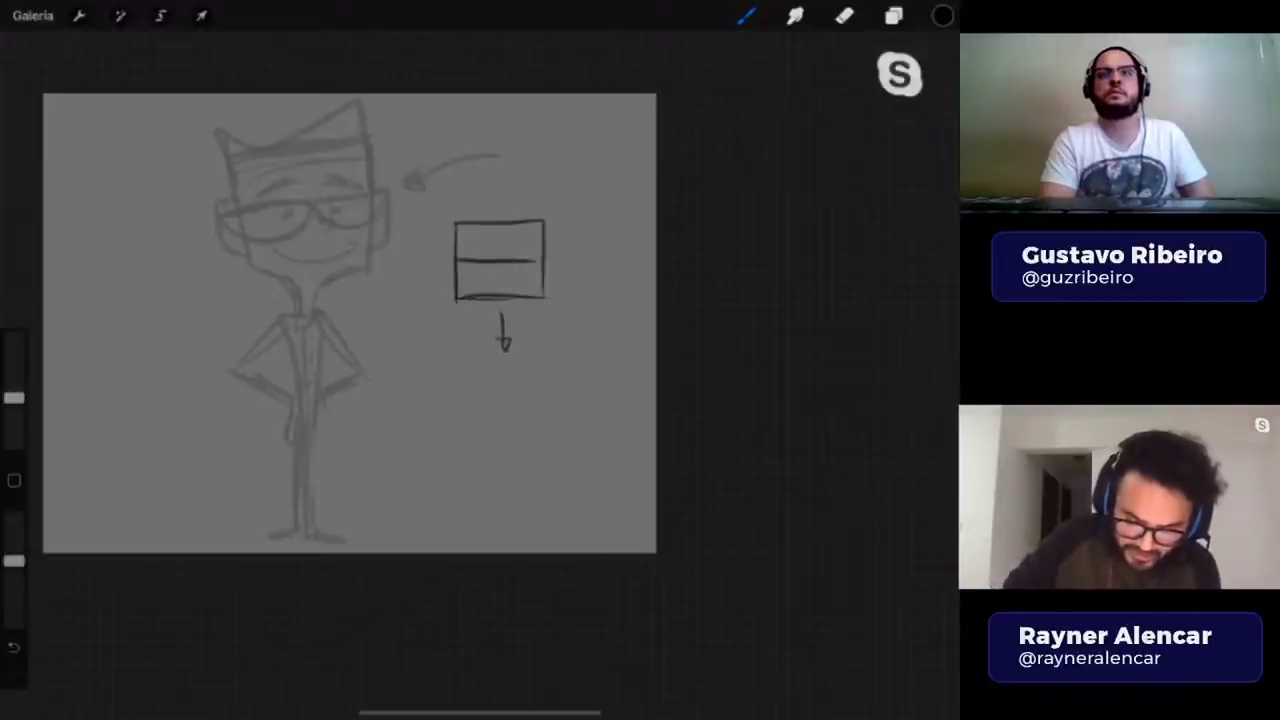
pyautogui.moveTo(500, 453); pyautogui.dragTo(545, 454)
pyautogui.moveTo(540, 385); pyautogui.dragTo(543, 452)
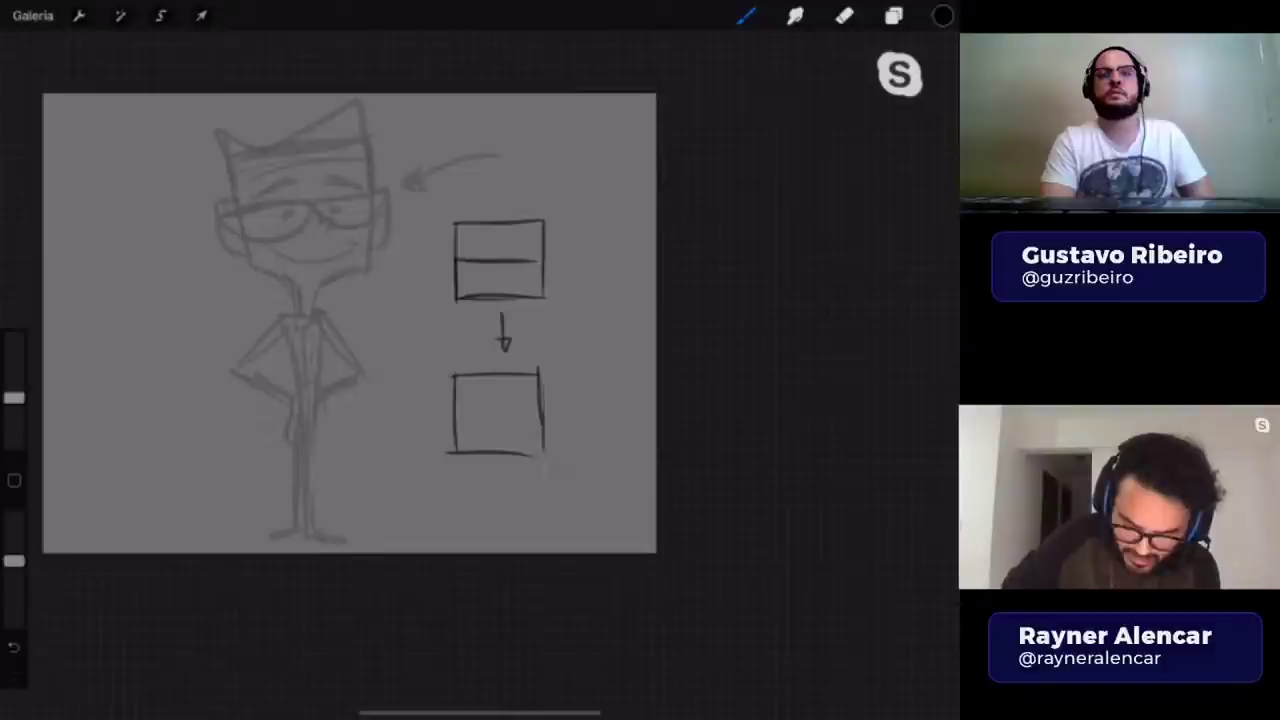
pyautogui.moveTo(455, 430); pyautogui.dragTo(548, 428)
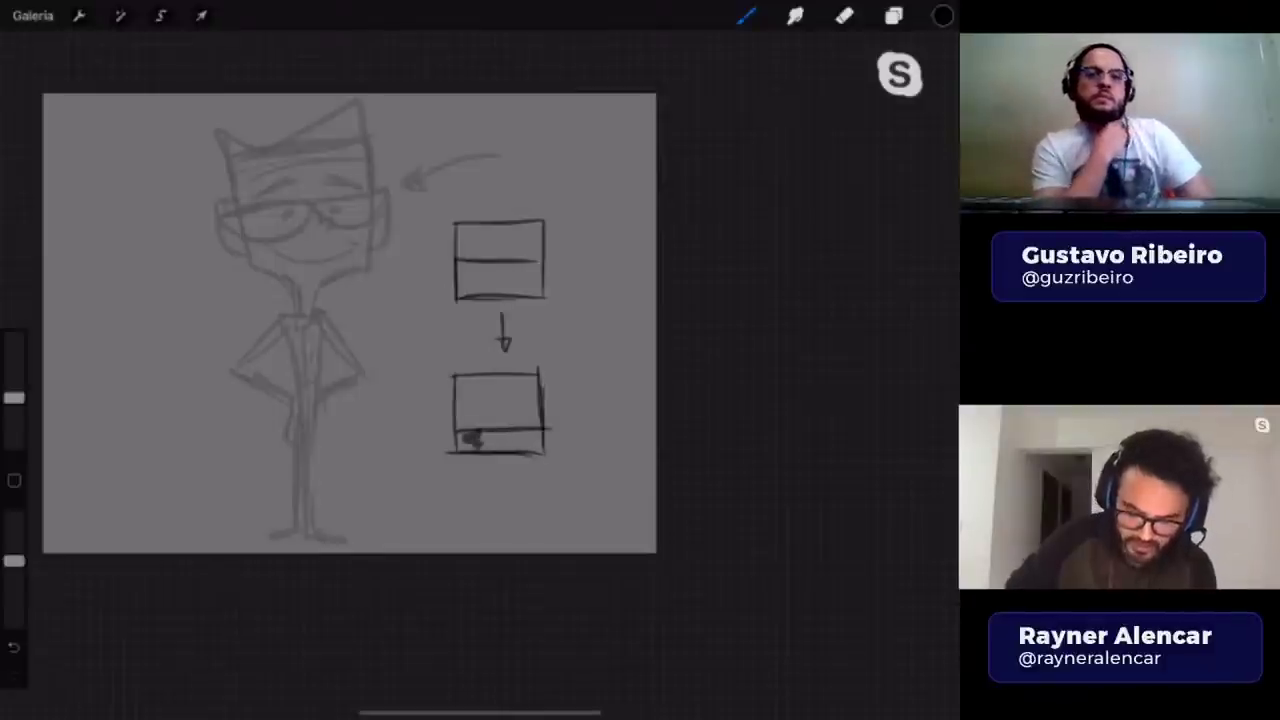
pyautogui.moveTo(462, 440); pyautogui.dragTo(540, 438)
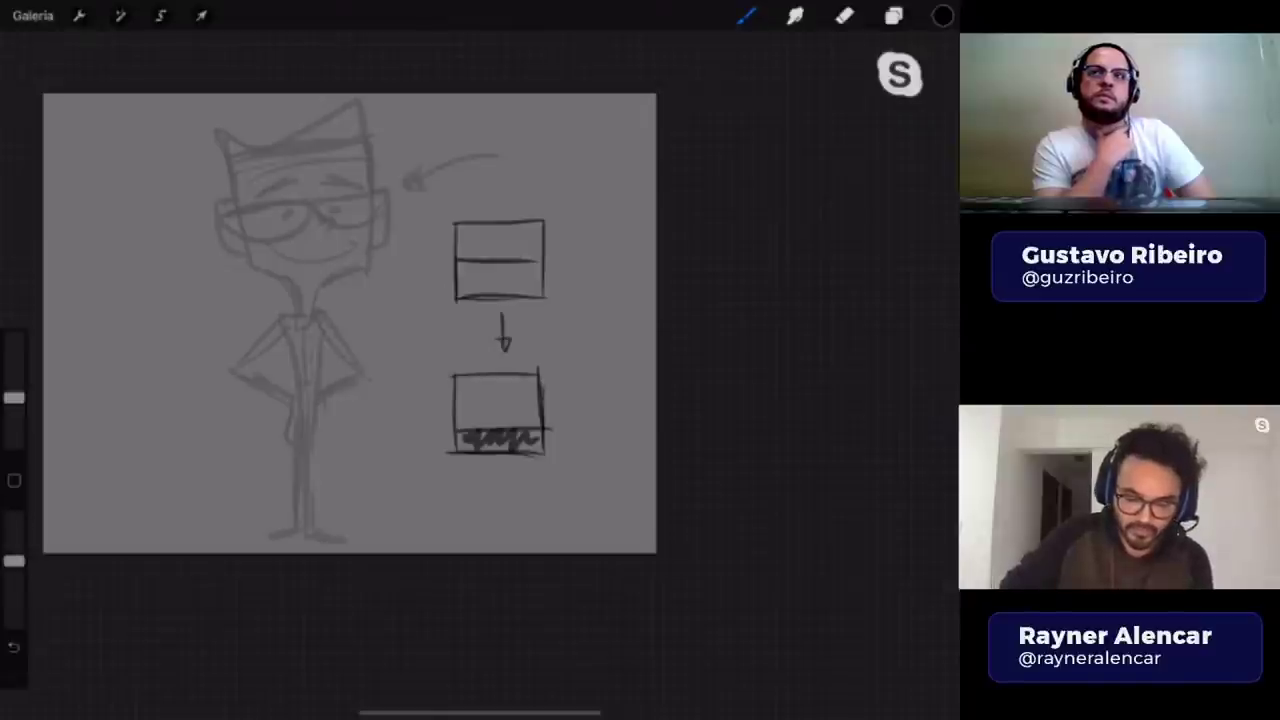
pyautogui.moveTo(458, 258); pyautogui.dragTo(535, 258)
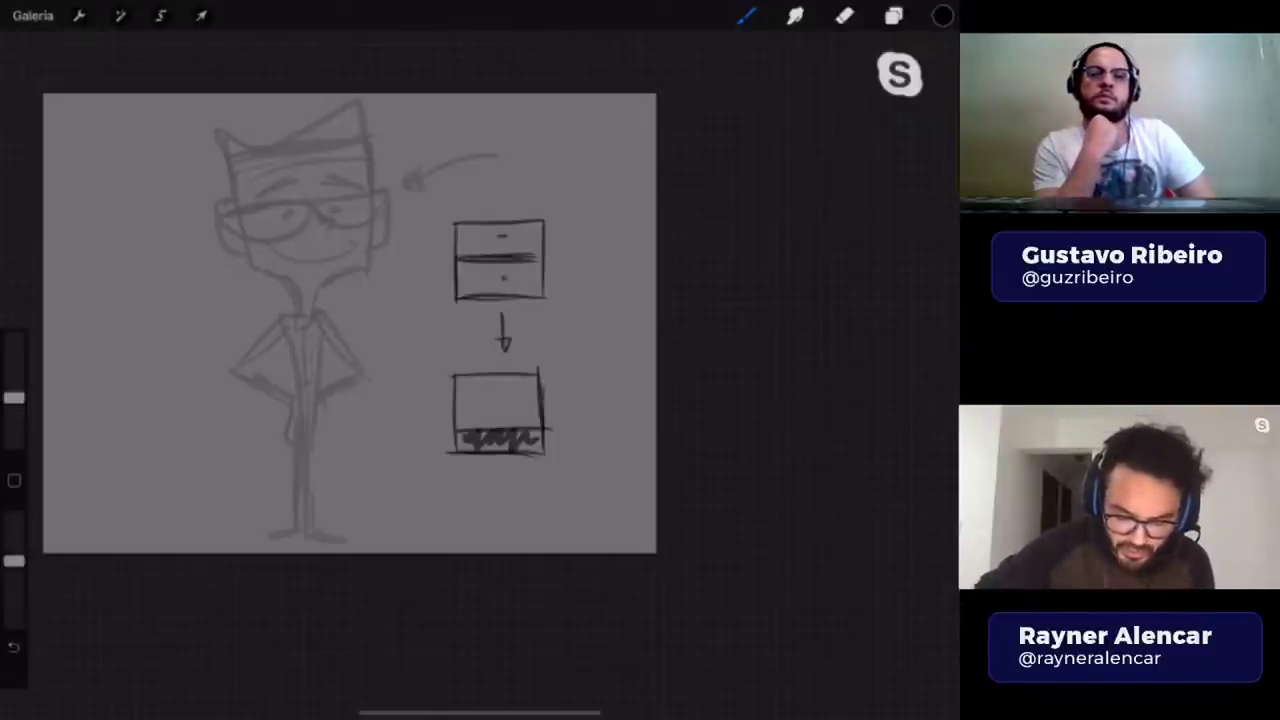
pyautogui.hotkey('ctrl', 'z')
# - Darken the lower box shading and add a triangle beneath it, undoing stray marks
pyautogui.moveTo(515, 222); pyautogui.dragTo(527, 193)
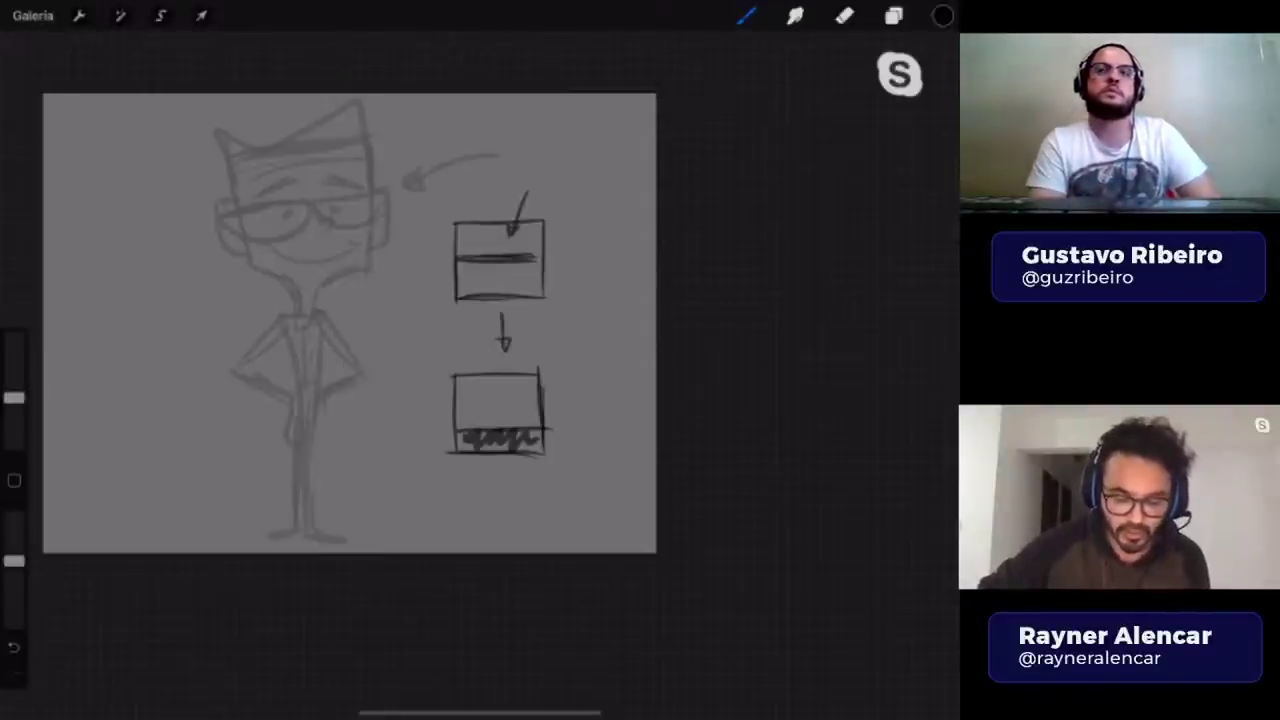
pyautogui.moveTo(502, 276); pyautogui.dragTo(530, 290)
pyautogui.hotkey('ctrl', 'z')
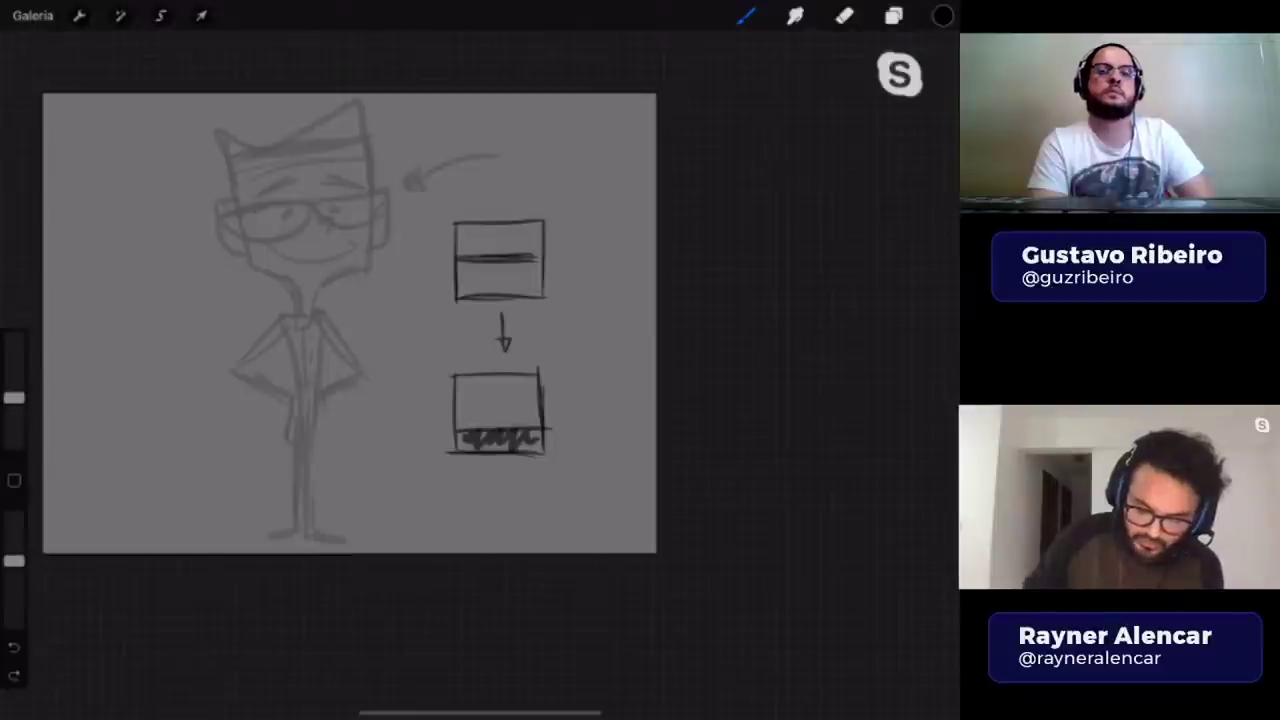
pyautogui.moveTo(466, 443); pyautogui.dragTo(532, 448)
pyautogui.moveTo(495, 397); pyautogui.dragTo(507, 393)
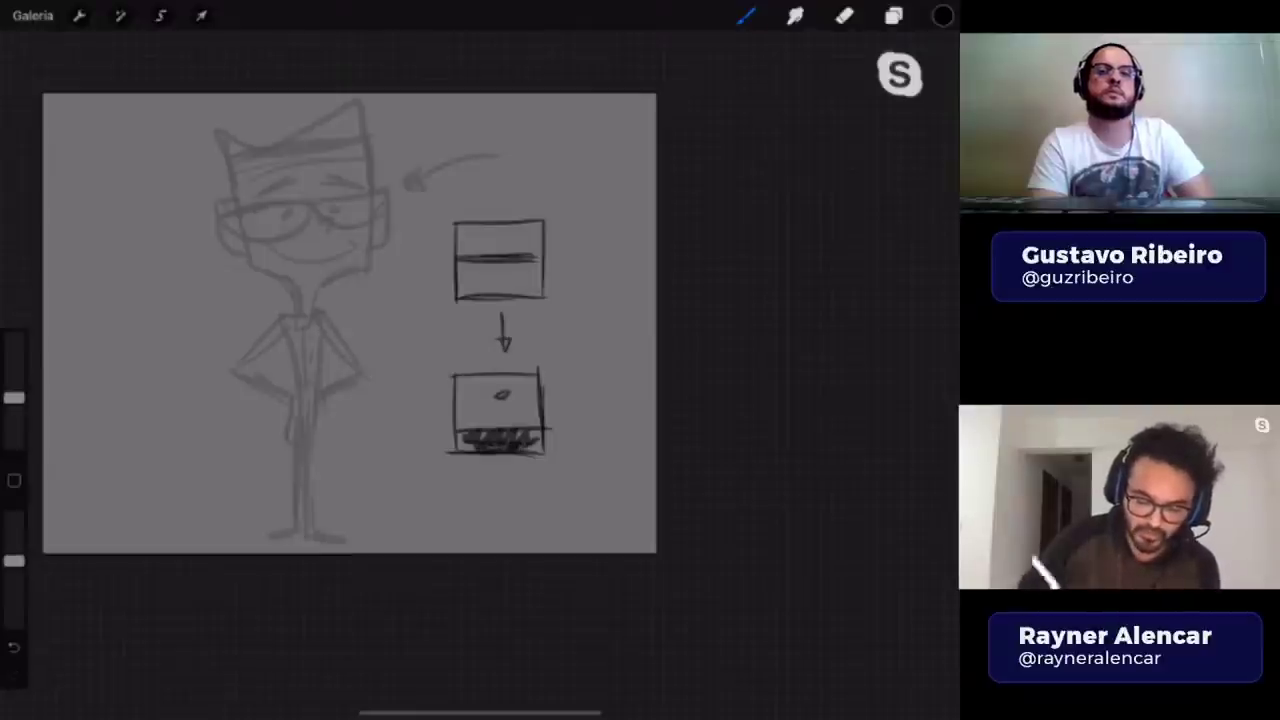
pyautogui.hotkey('ctrl', 'z')
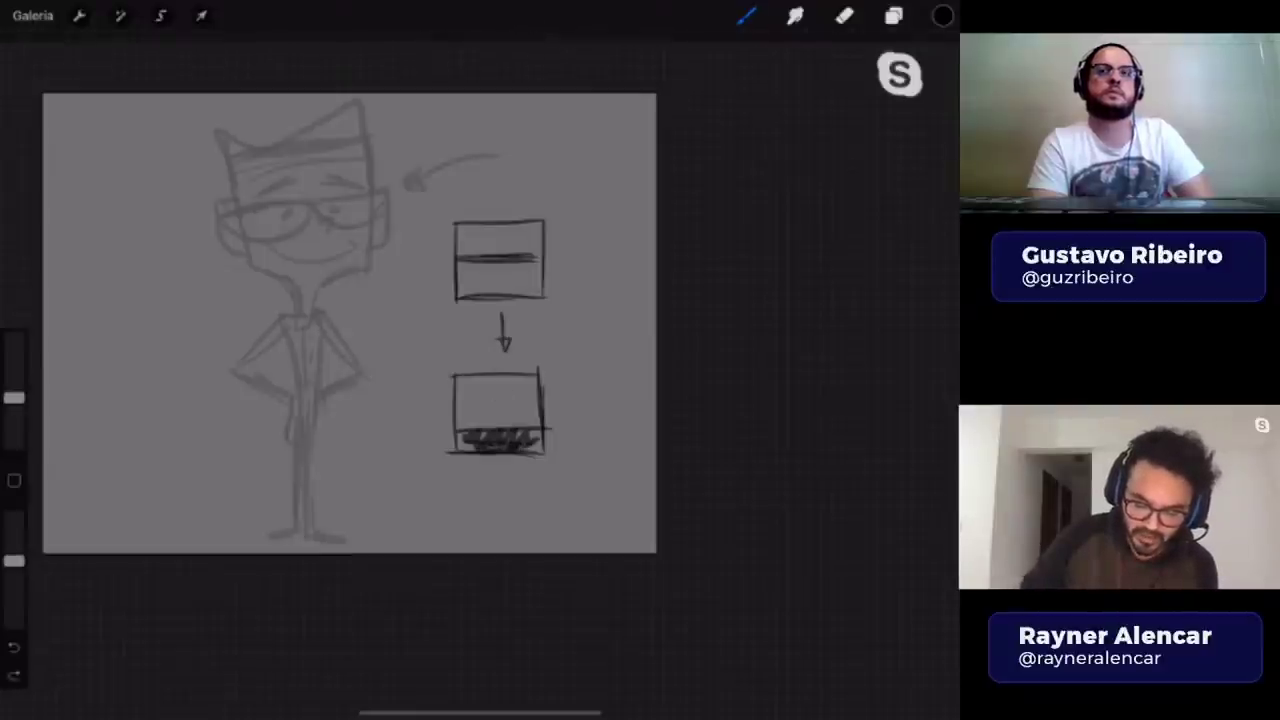
pyautogui.moveTo(489, 477)
pyautogui.mouseDown()
pyautogui.moveTo(511, 477)
pyautogui.moveTo(503, 464)
pyautogui.moveTo(522, 476)
pyautogui.mouseUp()
pyautogui.moveTo(530, 470); pyautogui.dragTo(528, 484)
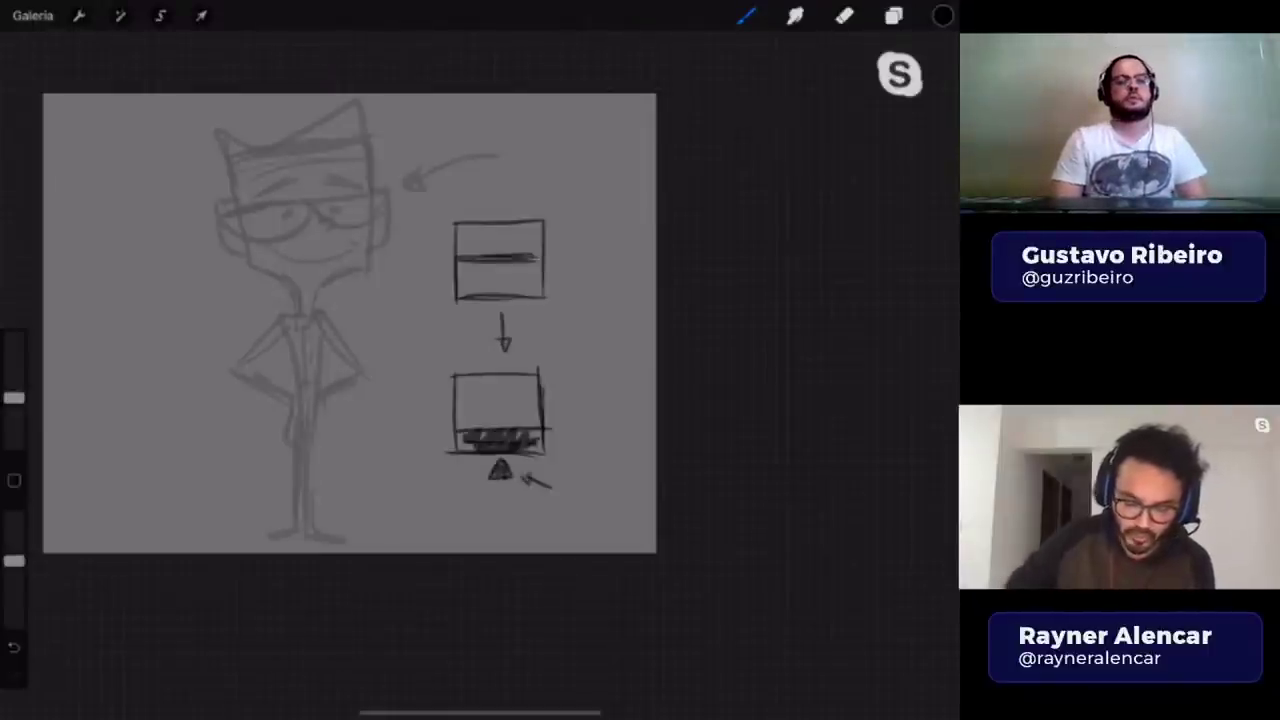
pyautogui.hotkey('ctrl', 'z')
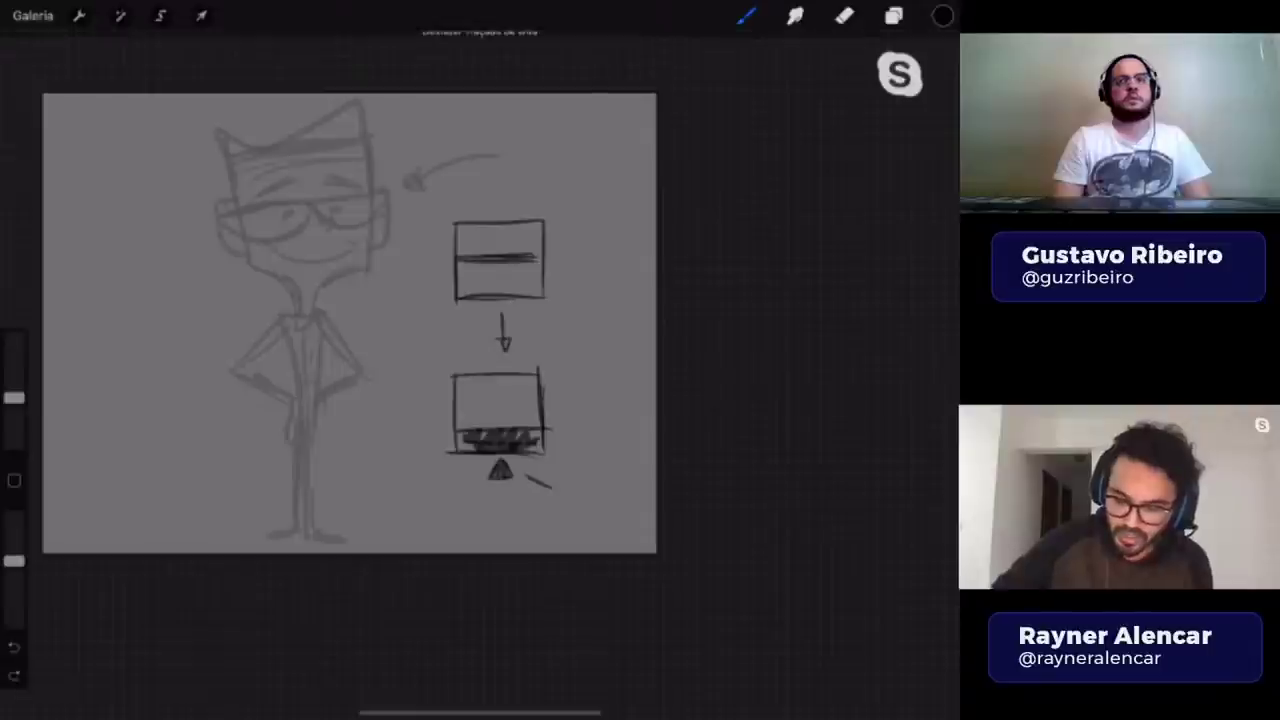
# - Hide Camada 3's box diagrams and add a new empty layer, Camada 4
pyautogui.click(893, 15)
pyautogui.click(932, 114)
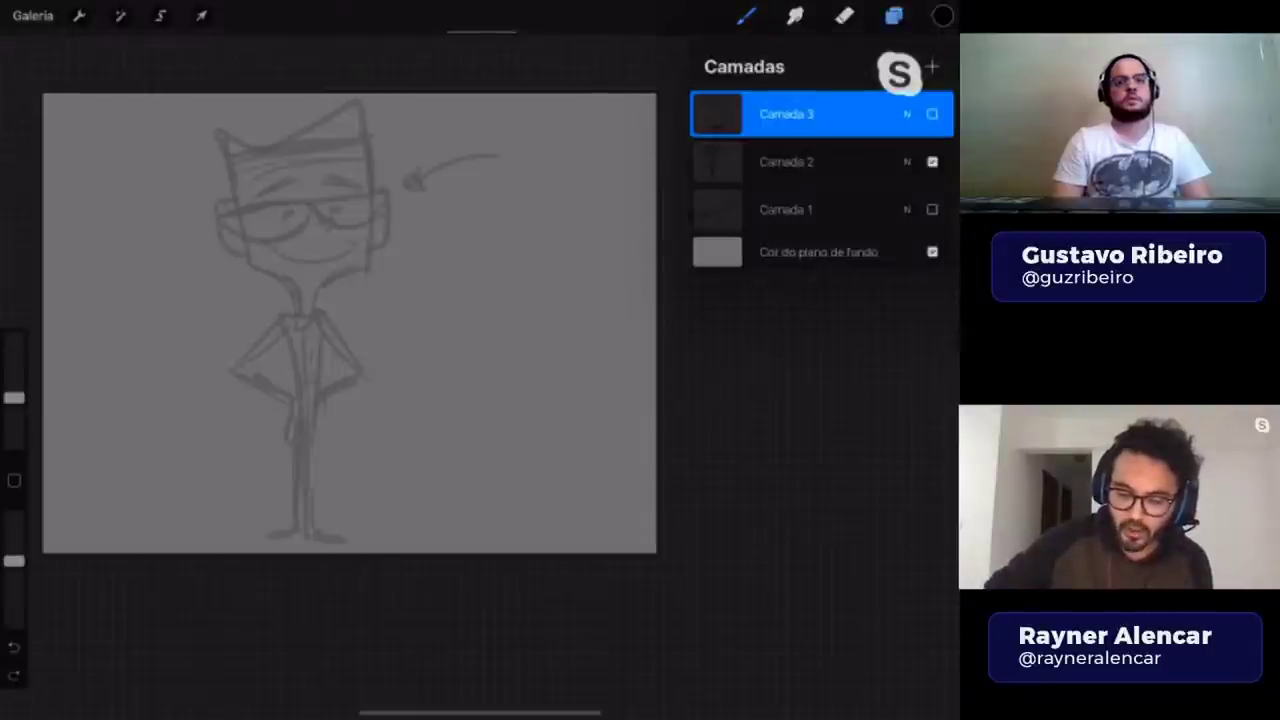
pyautogui.click(932, 66)
# - Choose a different brush from the Brush Library
pyautogui.click(745, 15)
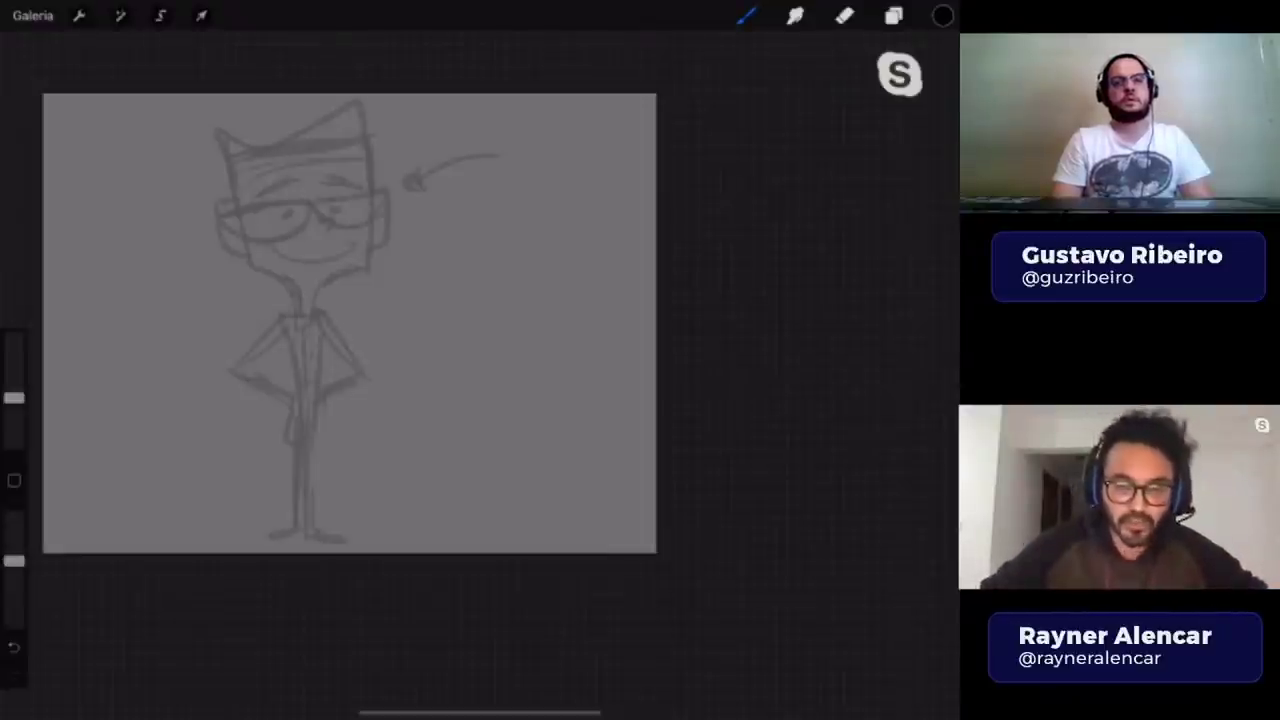
pyautogui.click(745, 15)
pyautogui.click(805, 482)
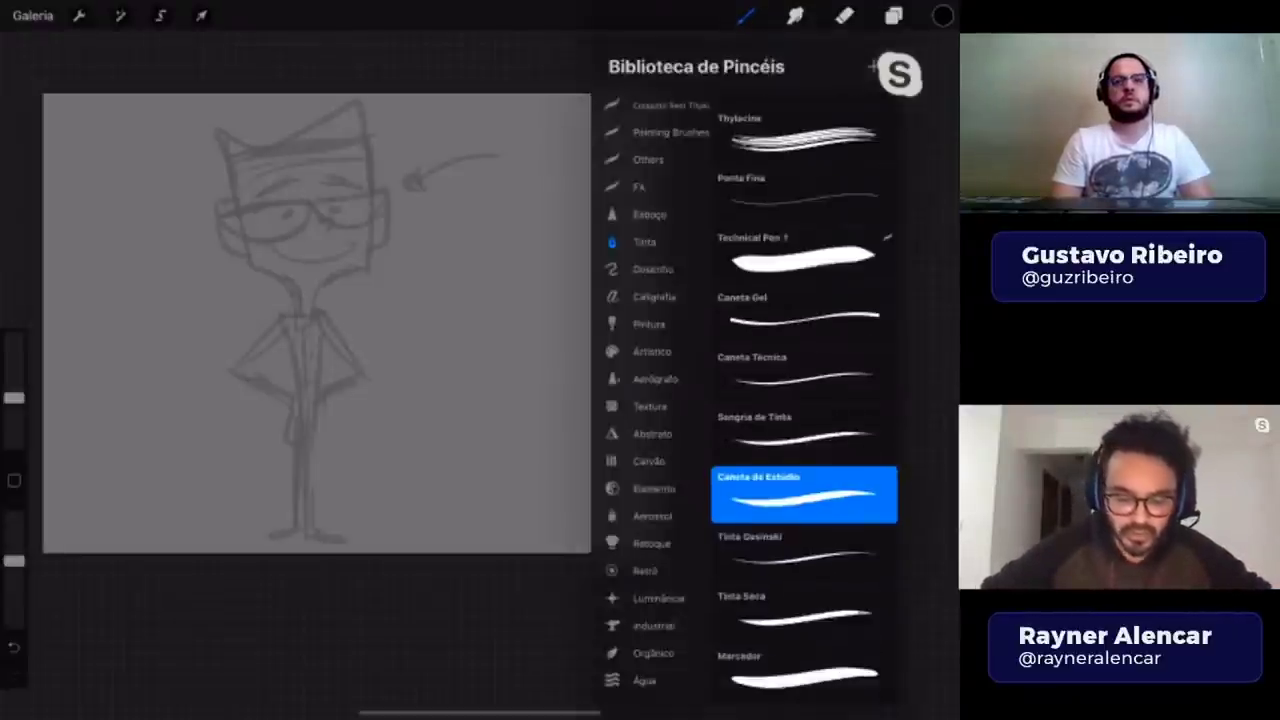
pyautogui.click(745, 15)
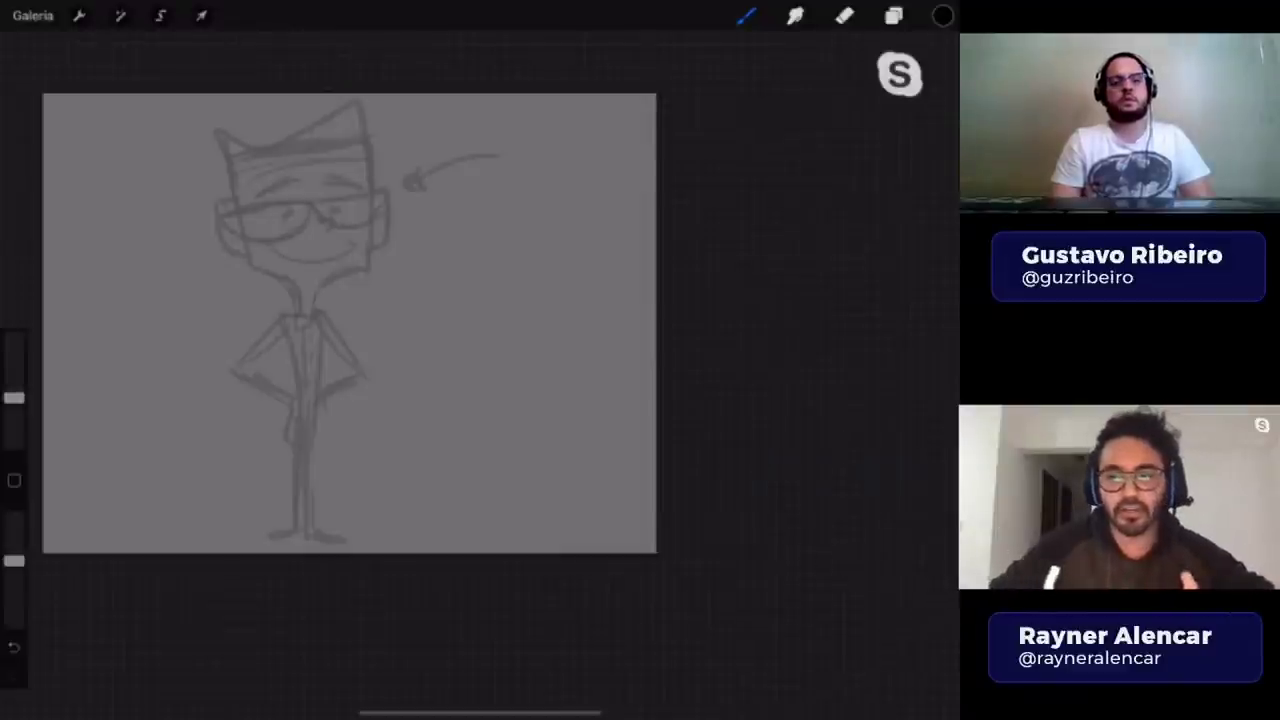
pyautogui.scroll(2, 370, 350)
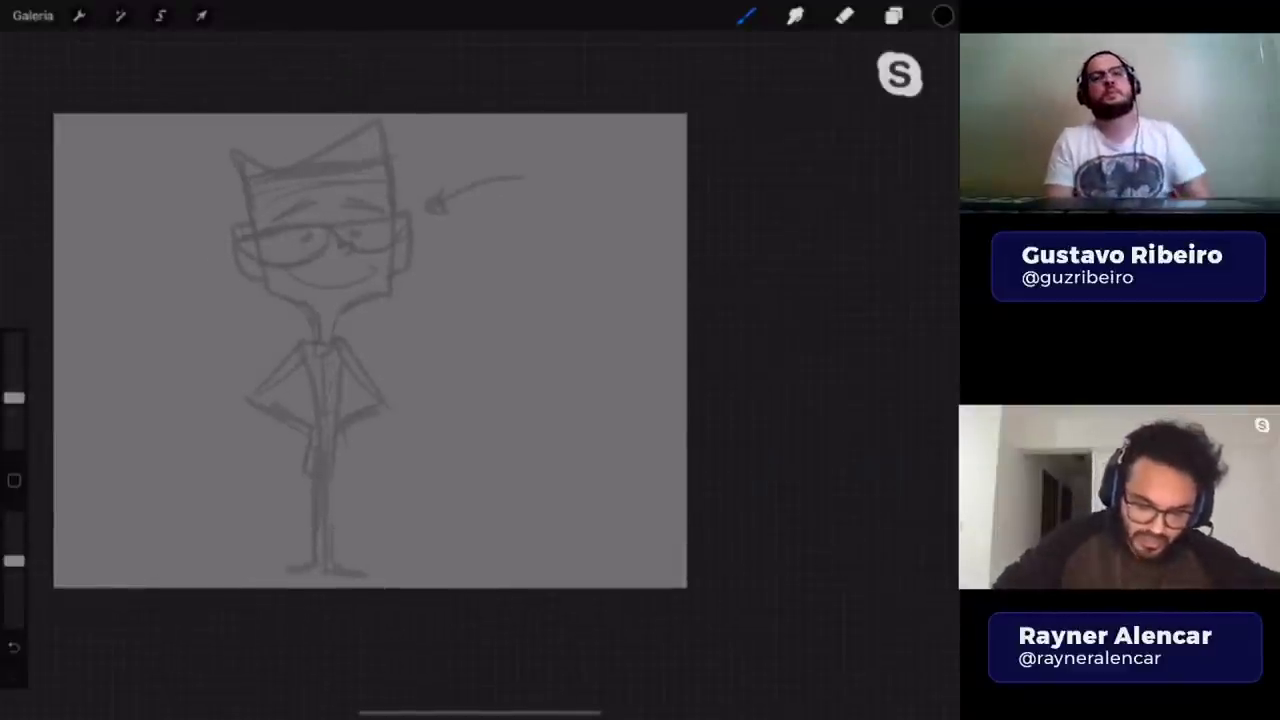
# - Draw a test line and vertical measuring line beside the character, then undo them
pyautogui.moveTo(414, 295); pyautogui.dragTo(500, 165)
pyautogui.hotkey('ctrl', 'z')
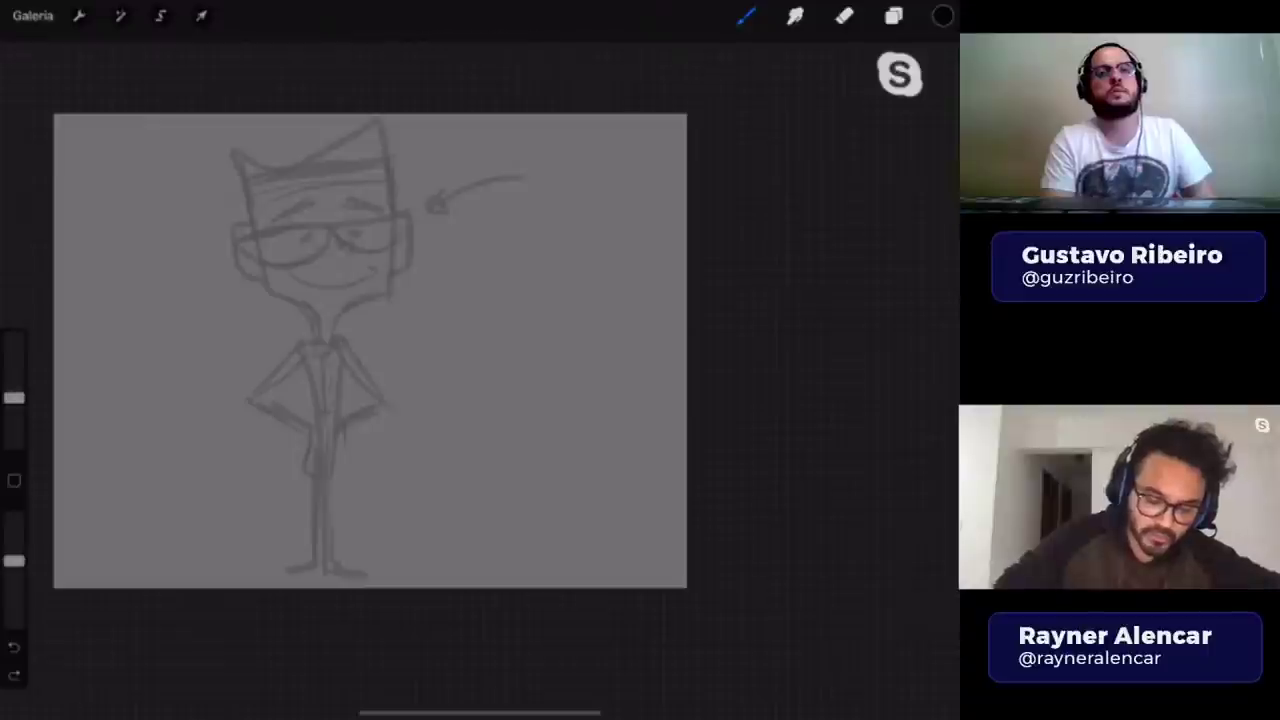
pyautogui.moveTo(340, 299); pyautogui.dragTo(444, 299)
pyautogui.moveTo(417, 120); pyautogui.dragTo(424, 315)
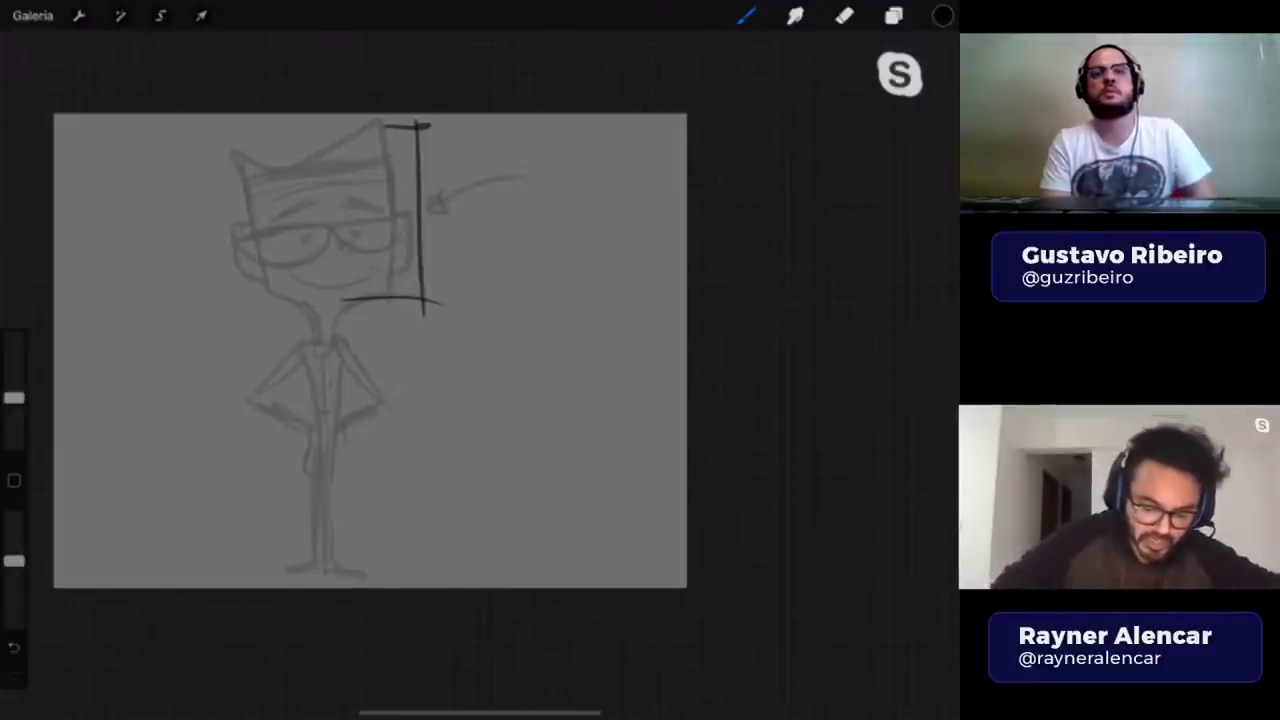
pyautogui.moveTo(425, 290); pyautogui.dragTo(426, 574)
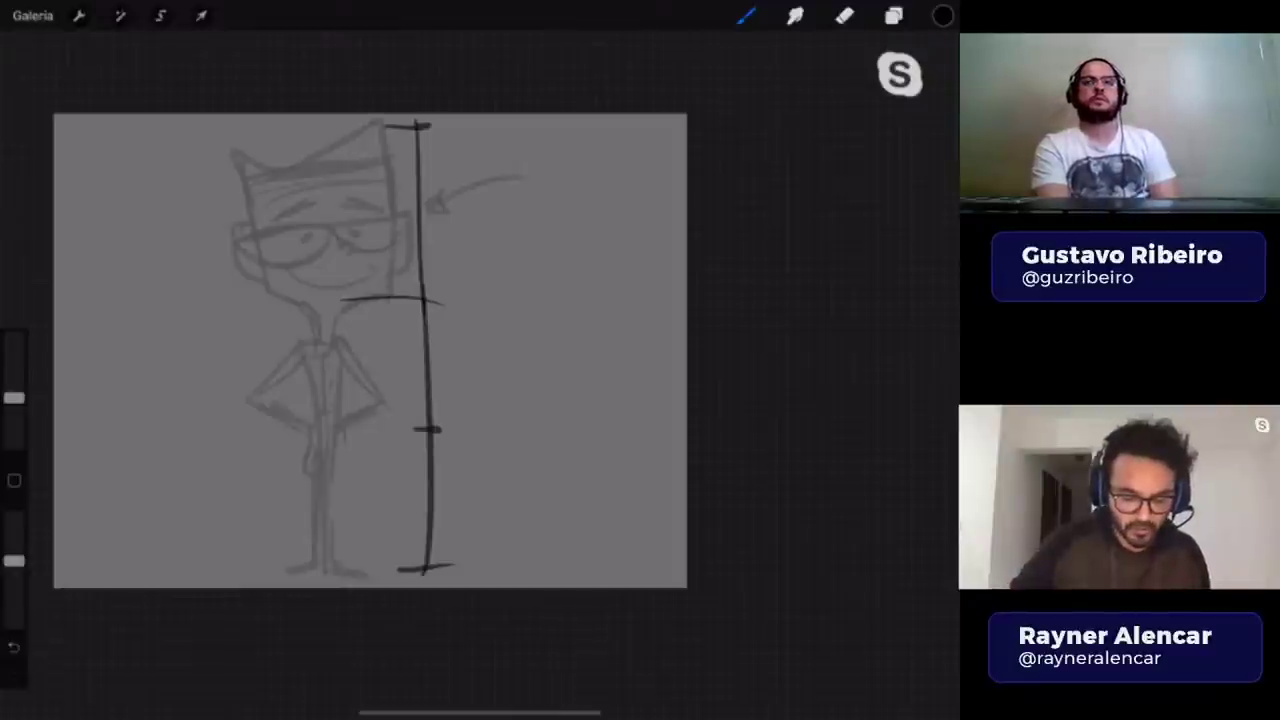
pyautogui.hotkey('ctrl', 'z')
pyautogui.hotkey('ctrl', 'z')
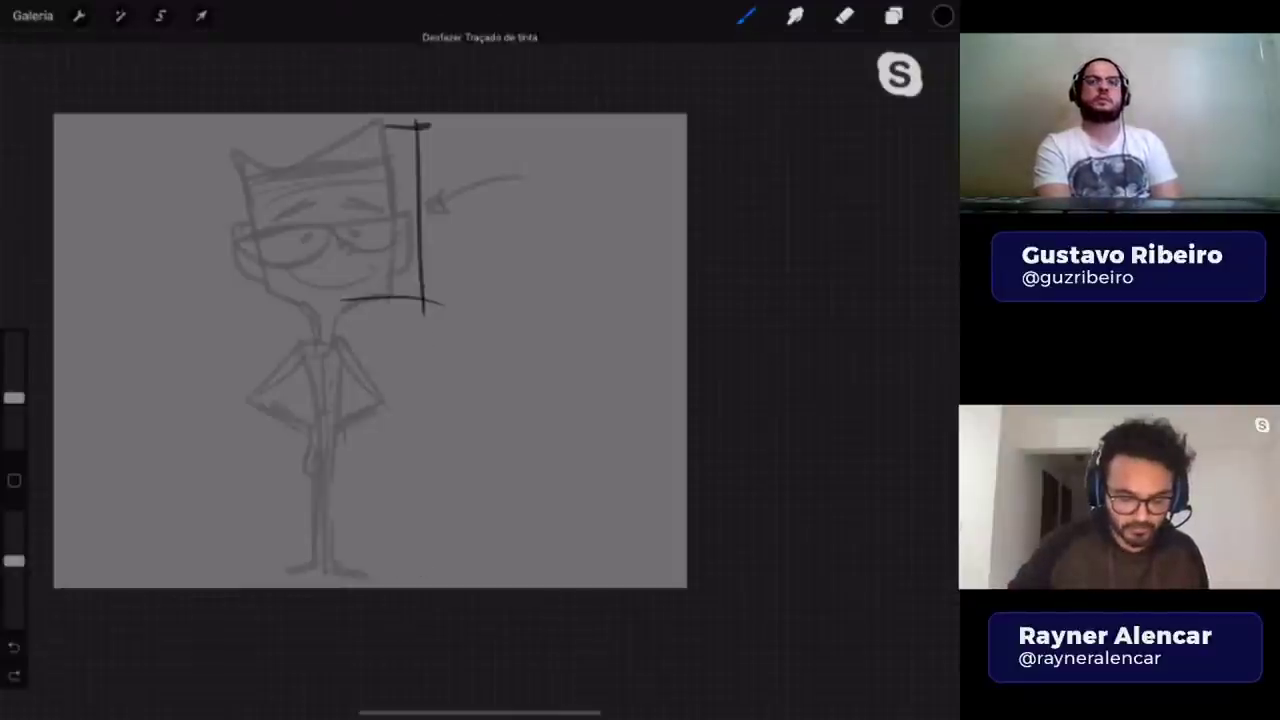
pyautogui.hotkey('ctrl', 'z')
pyautogui.hotkey('ctrl', 'z')
pyautogui.hotkey('ctrl', 'z')
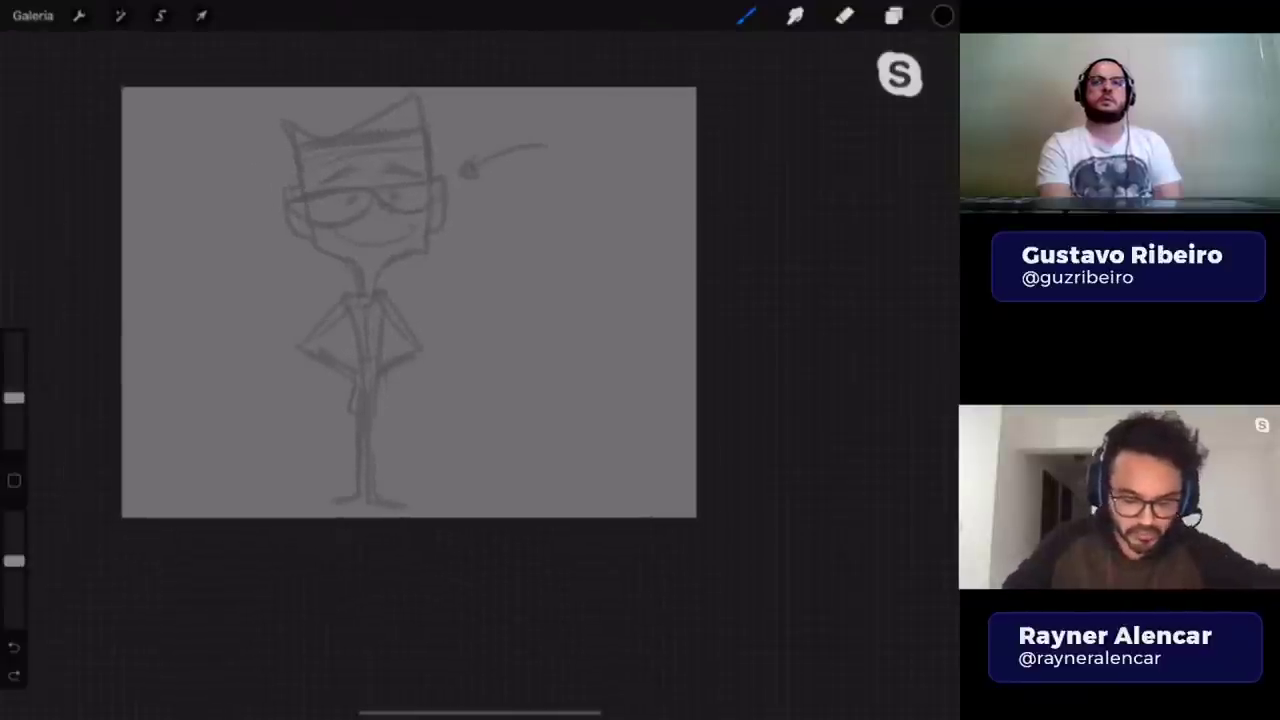
pyautogui.scroll(2, 423, 330)
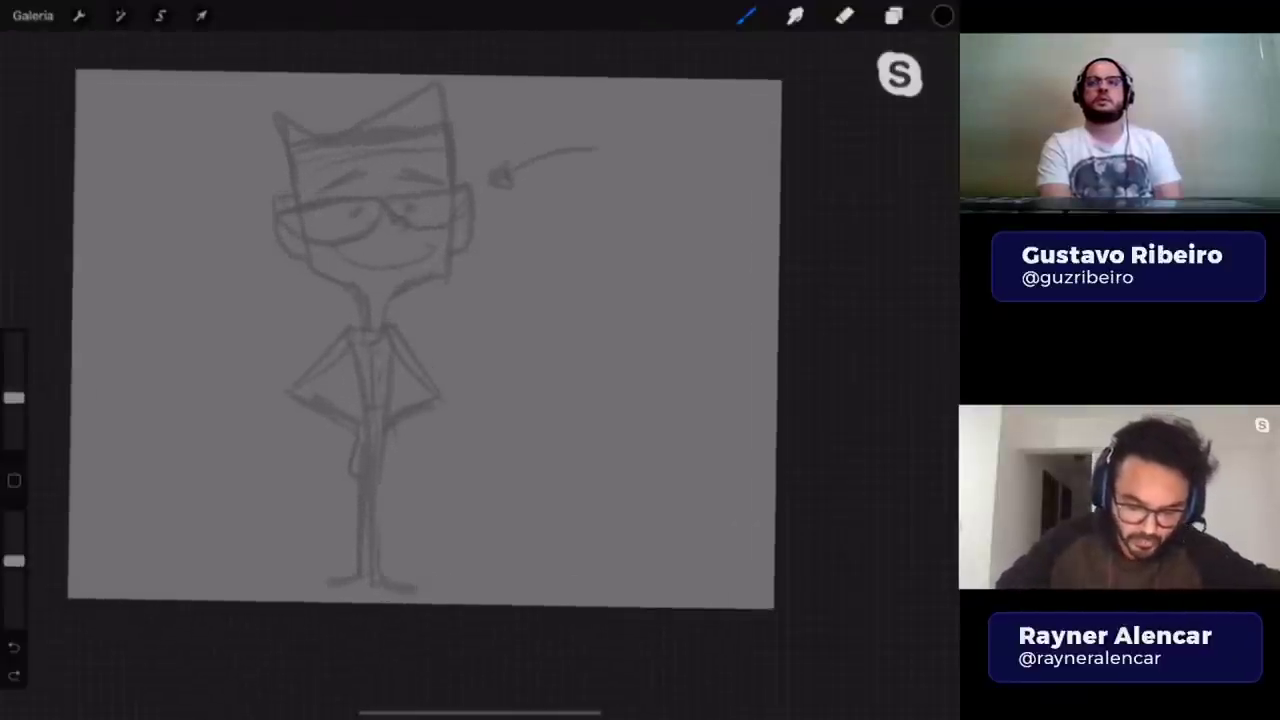
# - Remove the dark arrowhead stroke beside the figure's body
pyautogui.moveTo(520, 308); pyautogui.dragTo(512, 322)
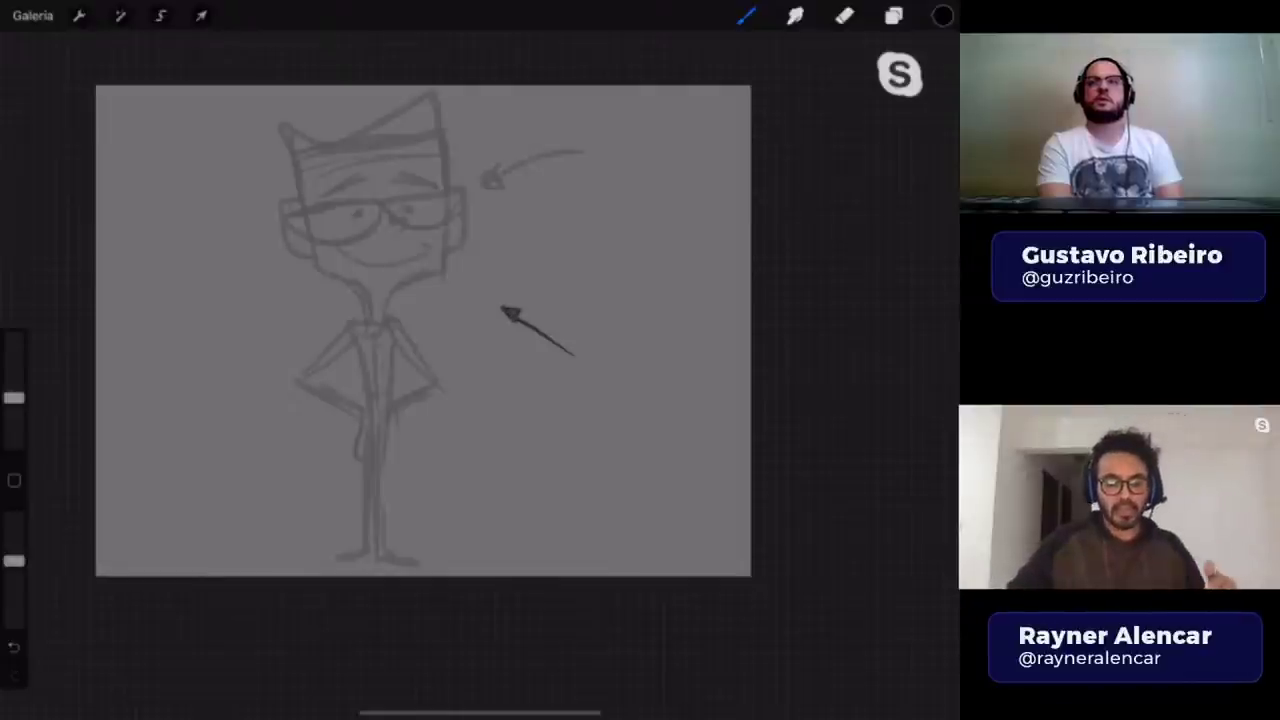
pyautogui.hotkey('ctrl', 'z')
pyautogui.scroll(2, 415, 375)
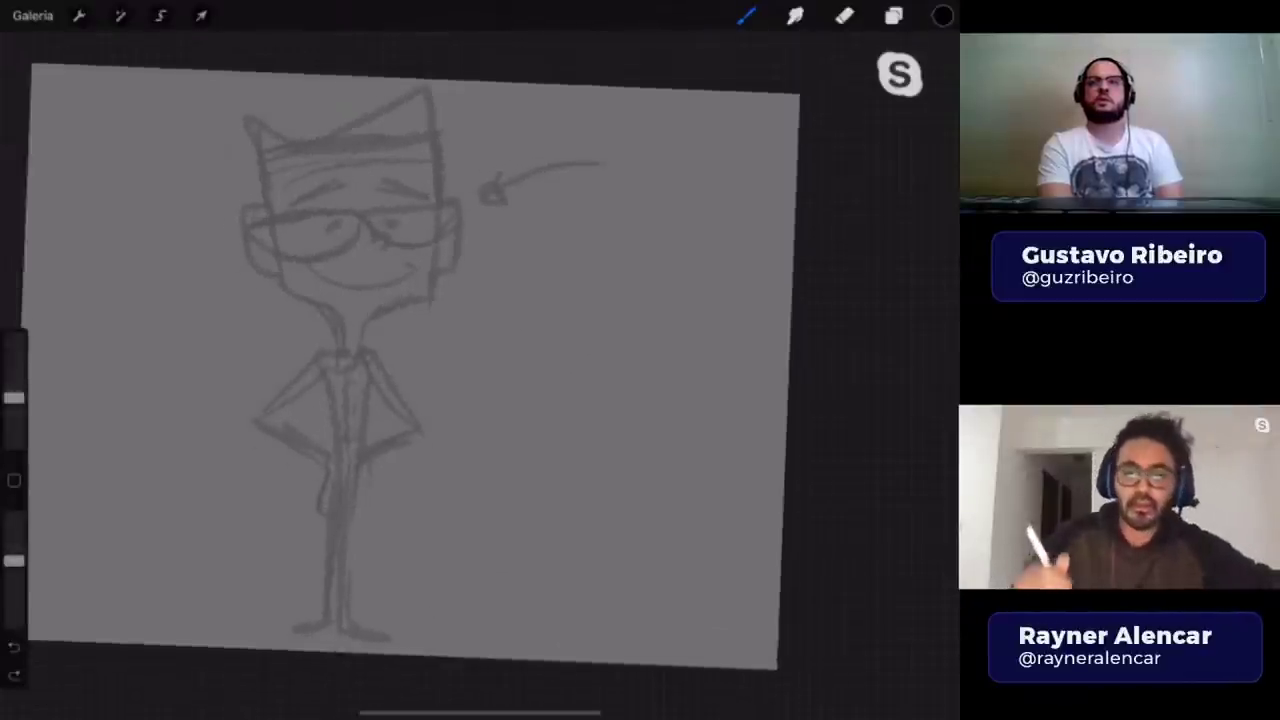
pyautogui.scroll(-1, 415, 375)
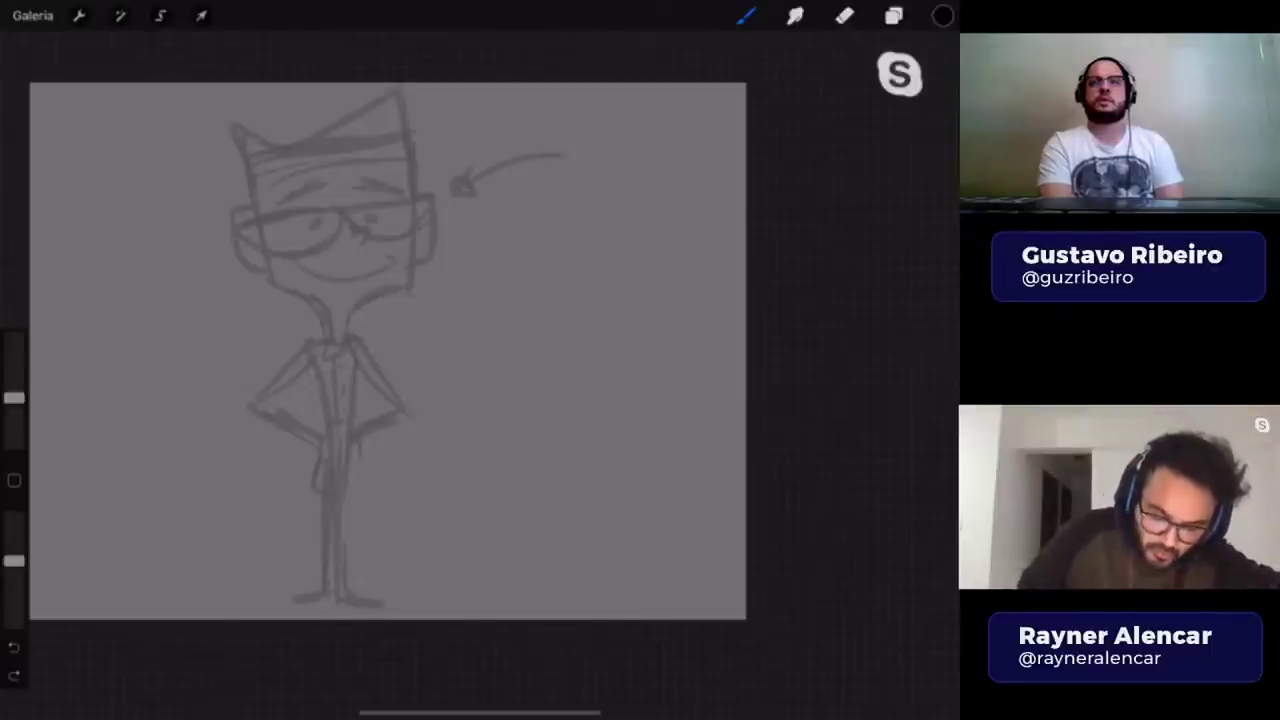
# - Switch to orange and trace the figure's left collar and the figure-8 note
pyautogui.click(943, 16)
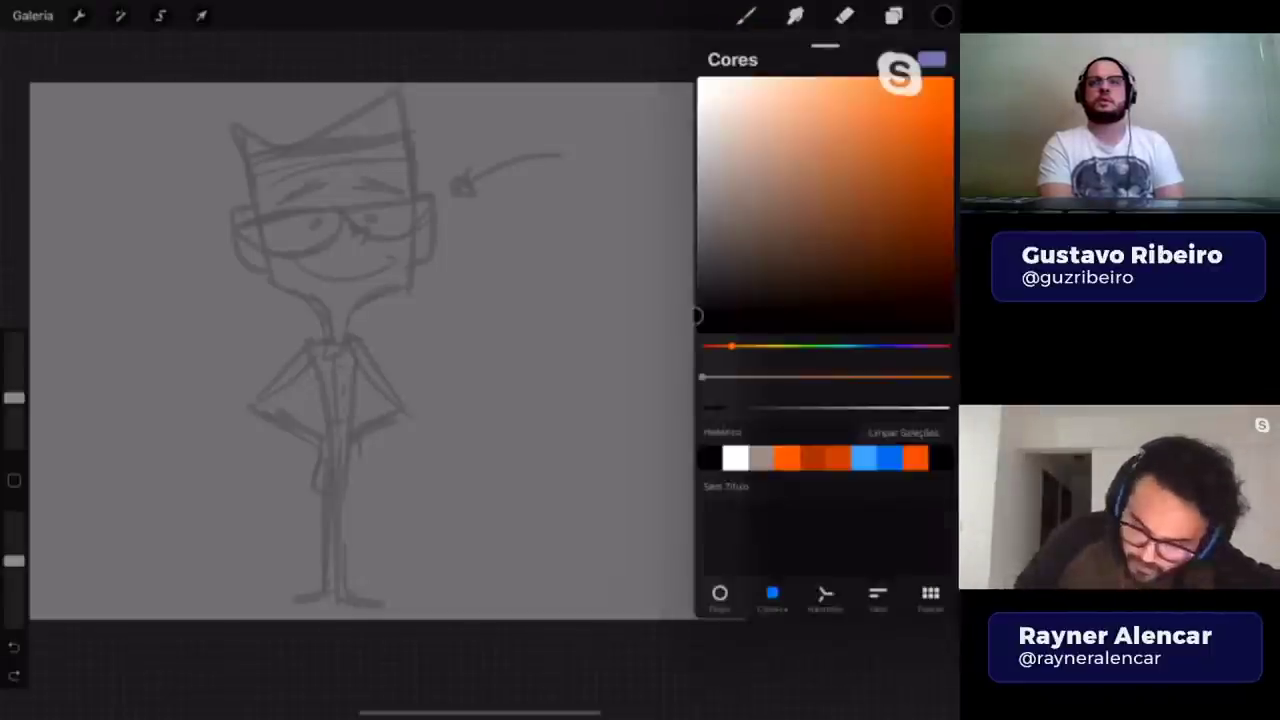
pyautogui.click(943, 16)
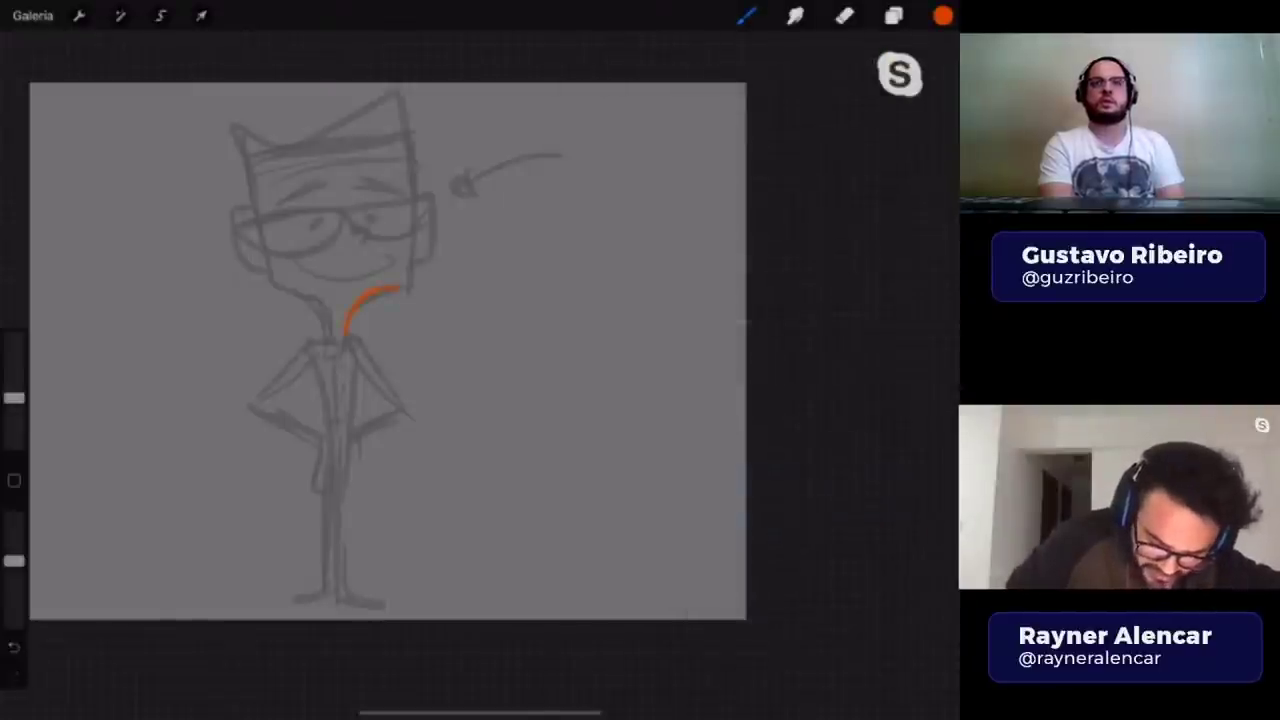
pyautogui.moveTo(276, 285); pyautogui.dragTo(402, 407)
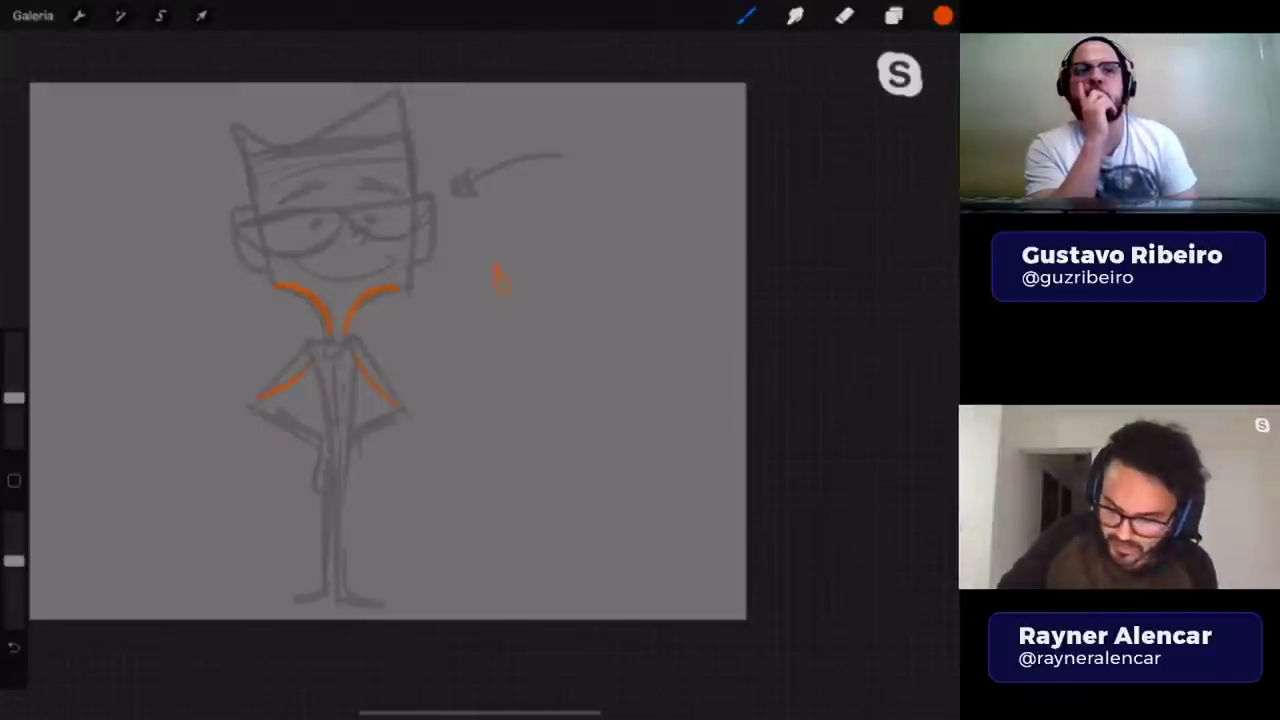
pyautogui.click(943, 15)
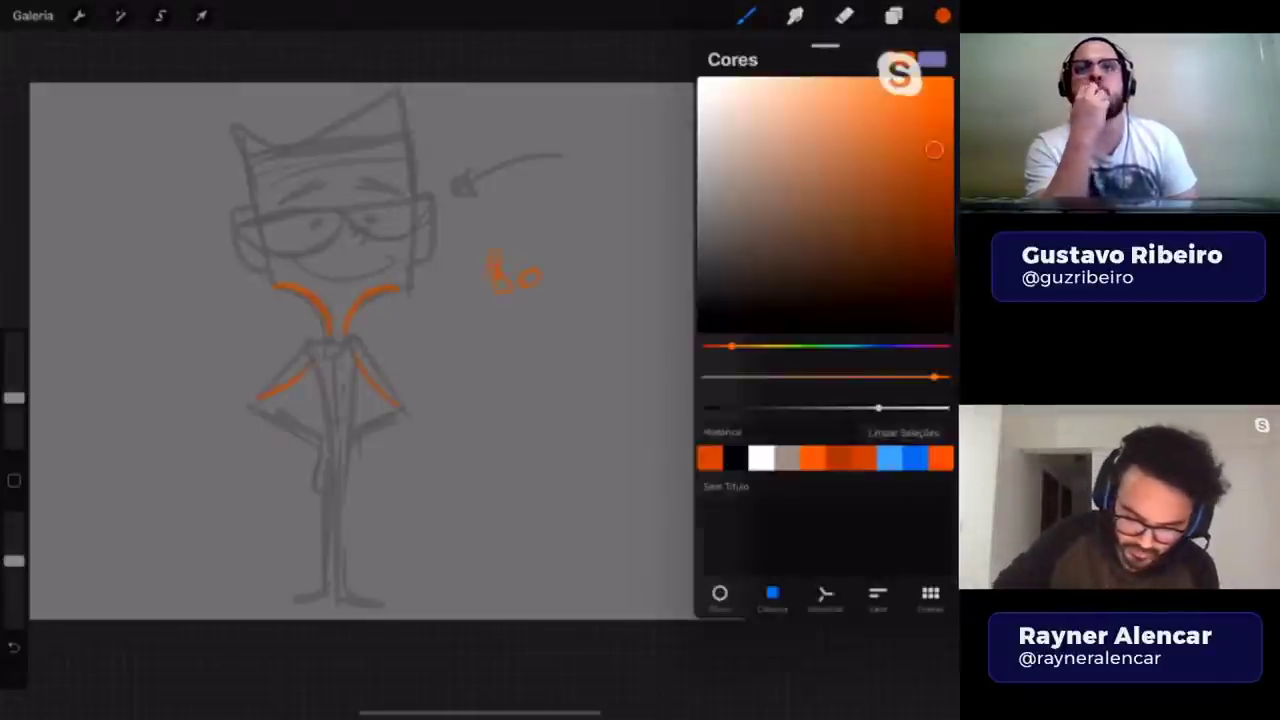
pyautogui.click(943, 15)
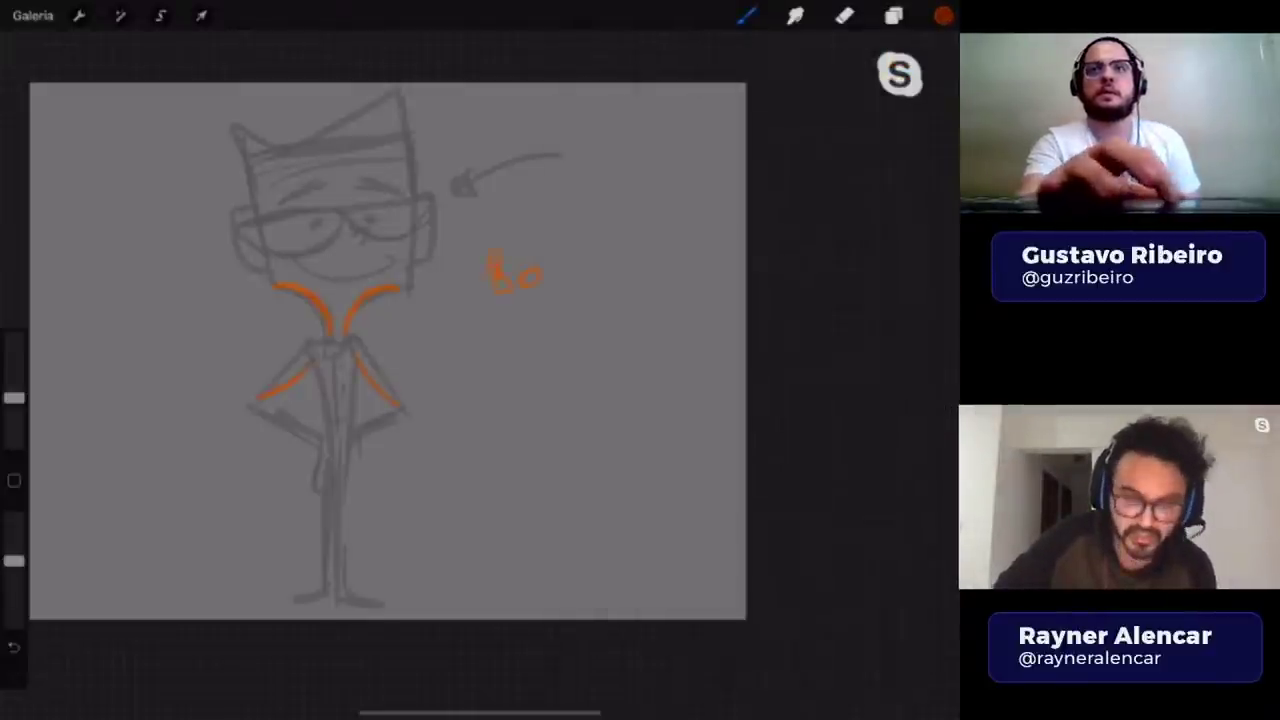
pyautogui.moveTo(500, 253); pyautogui.dragTo(496, 262)
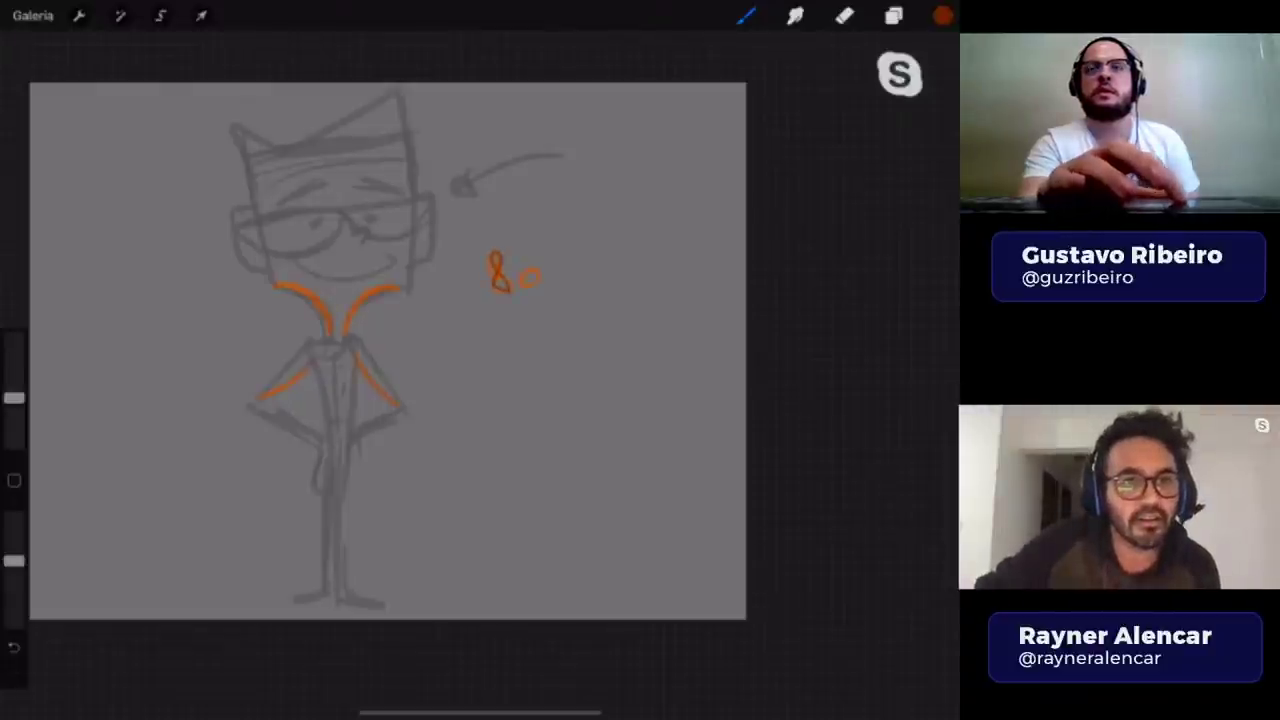
# - Undo four orange strokes under the note, then redo them
pyautogui.hotkey('ctrl', 'z')
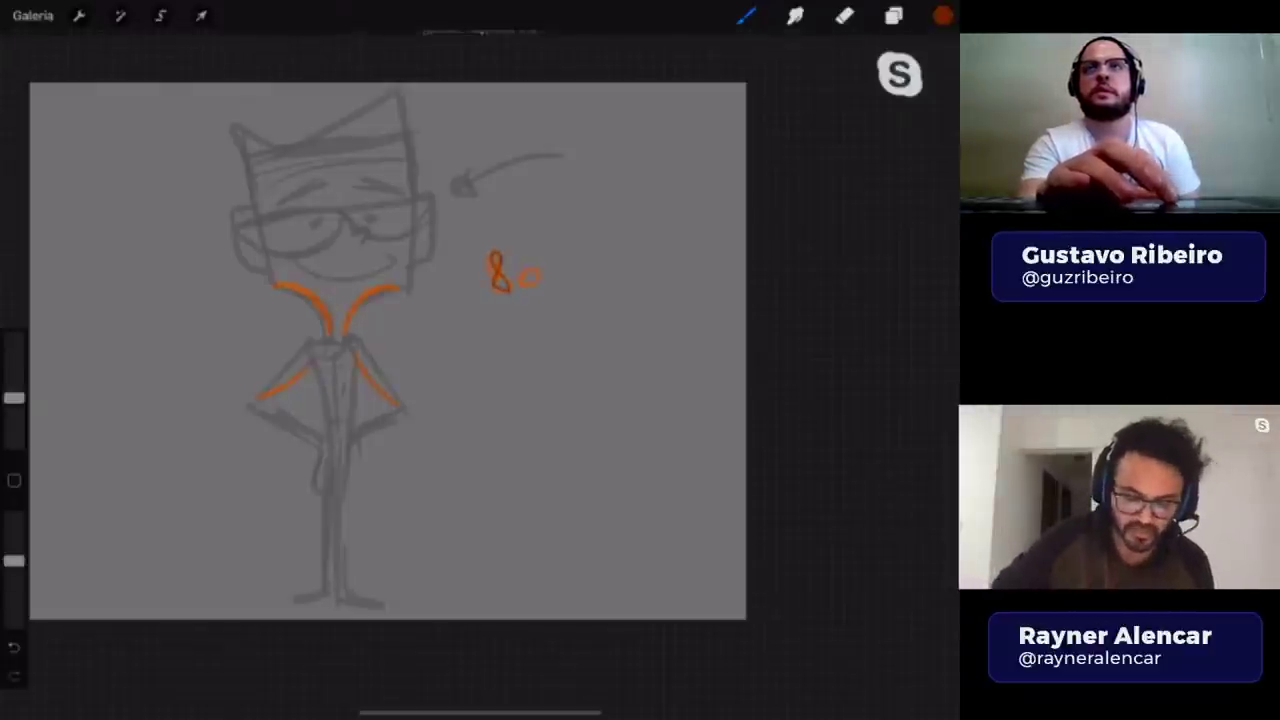
pyautogui.hotkey('ctrl', 'z')
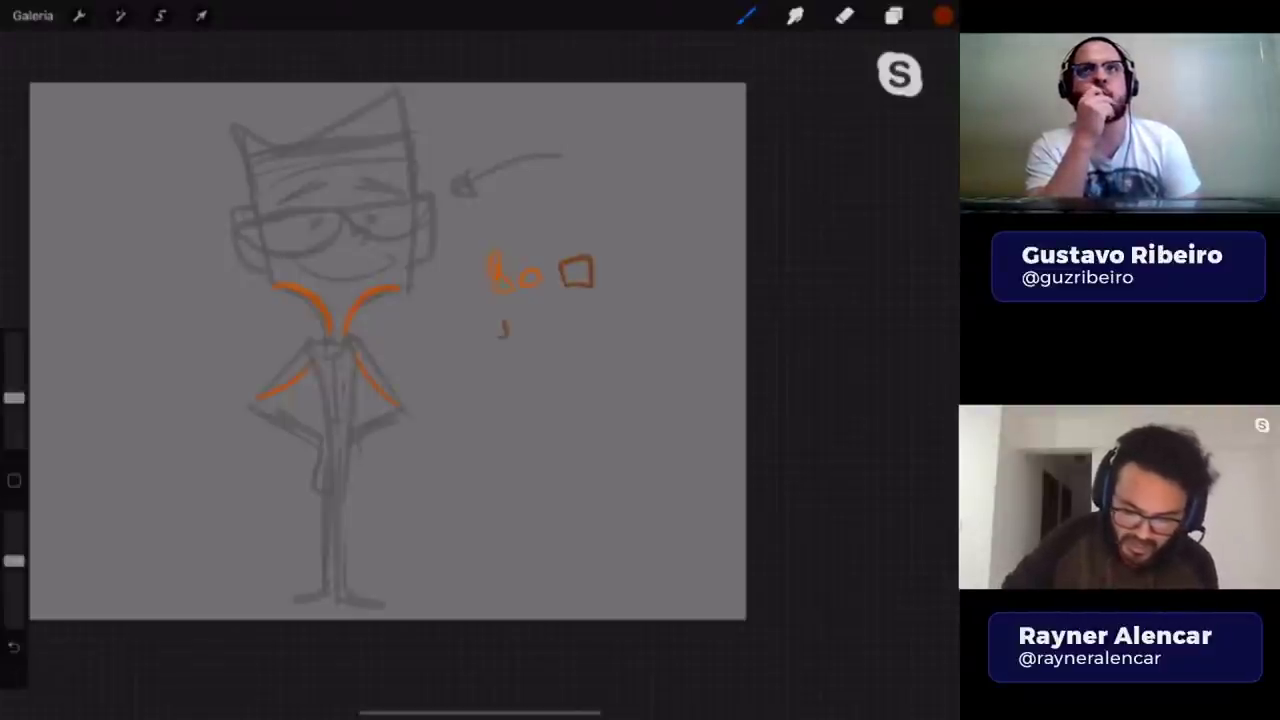
pyautogui.hotkey('ctrl', 'z')
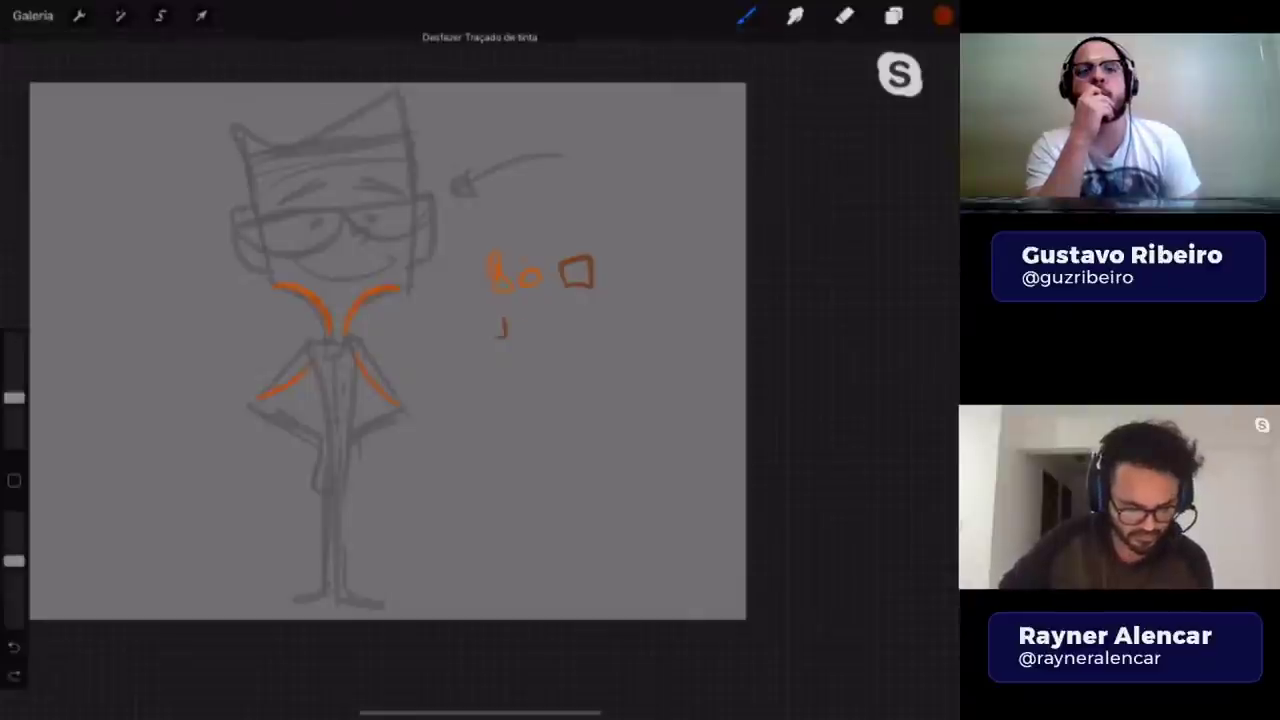
pyautogui.hotkey('ctrl', 'z')
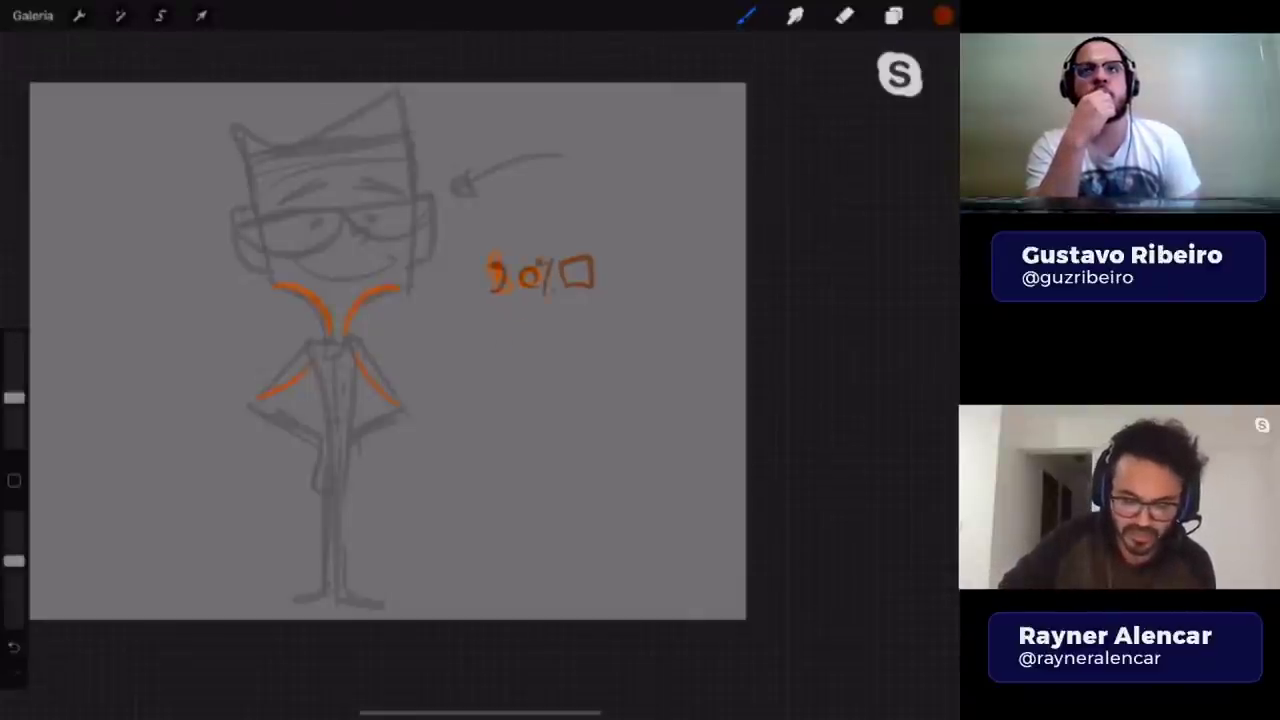
pyautogui.hotkey('ctrl', 'shift', 'z')
pyautogui.hotkey('ctrl', 'shift', 'z')
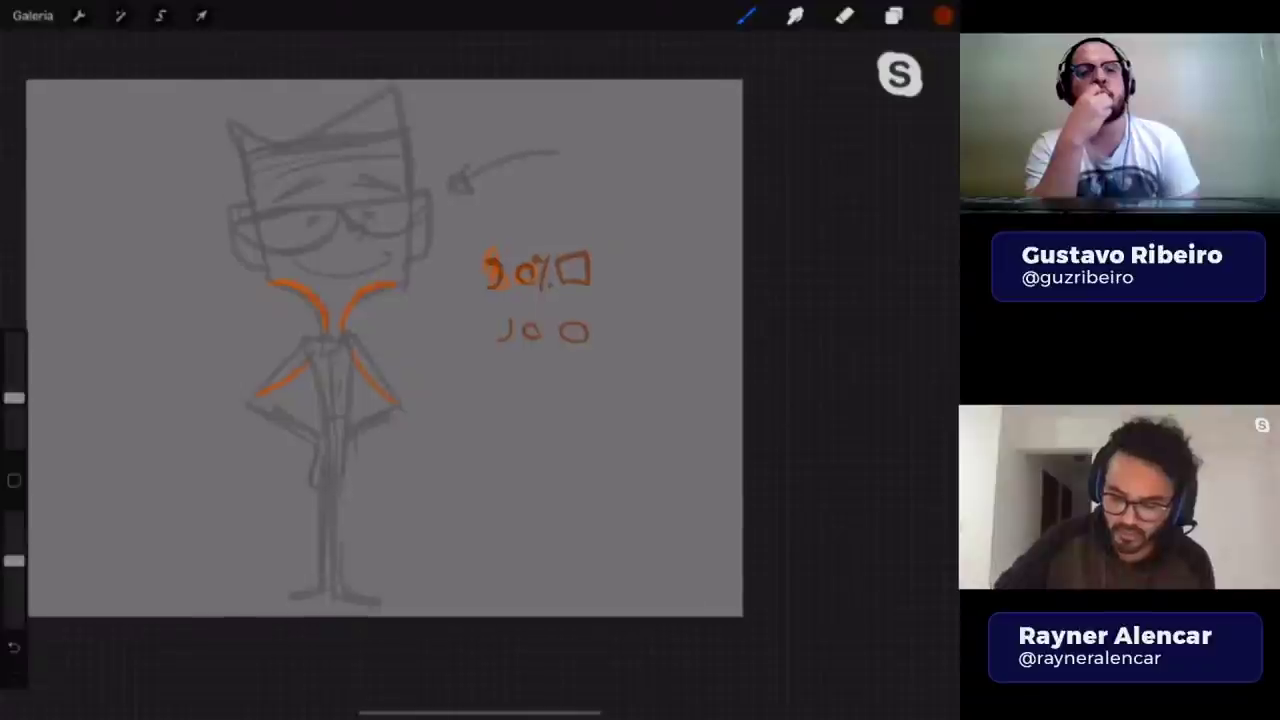
pyautogui.scroll(-3, 388, 350)
# - Draw an orange box around the notes beside the head
pyautogui.click(893, 15)
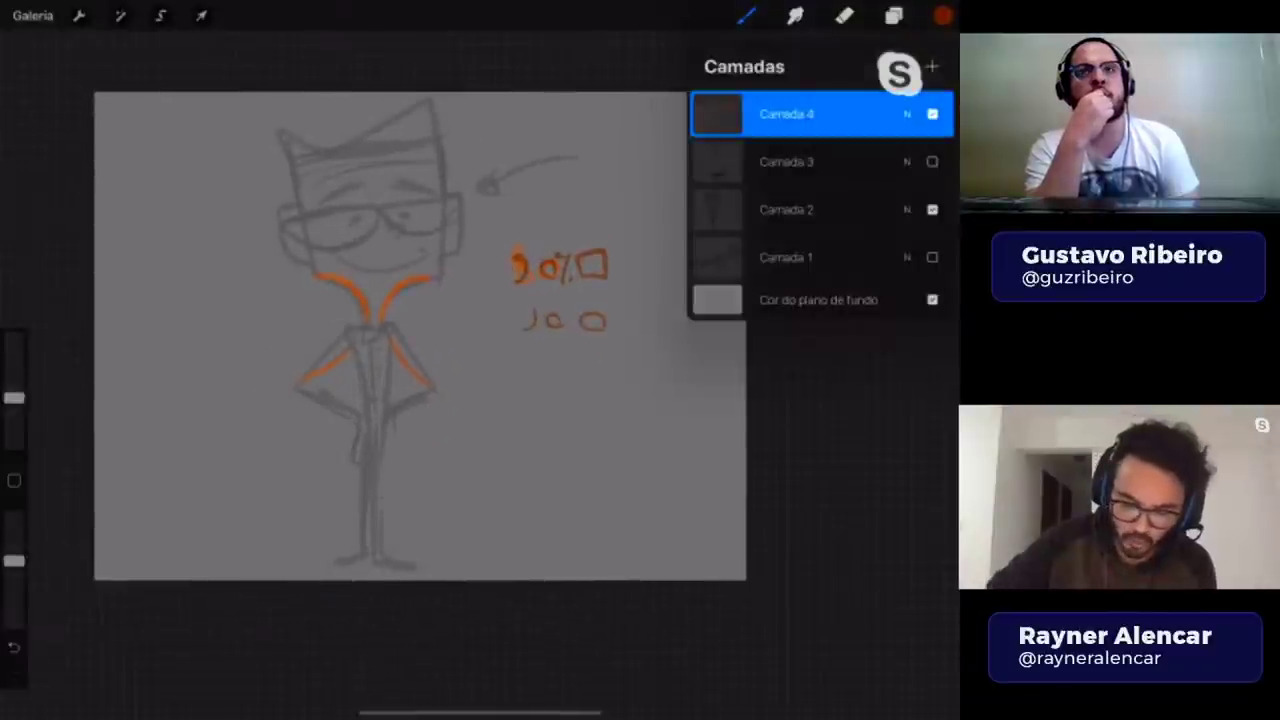
pyautogui.click(893, 15)
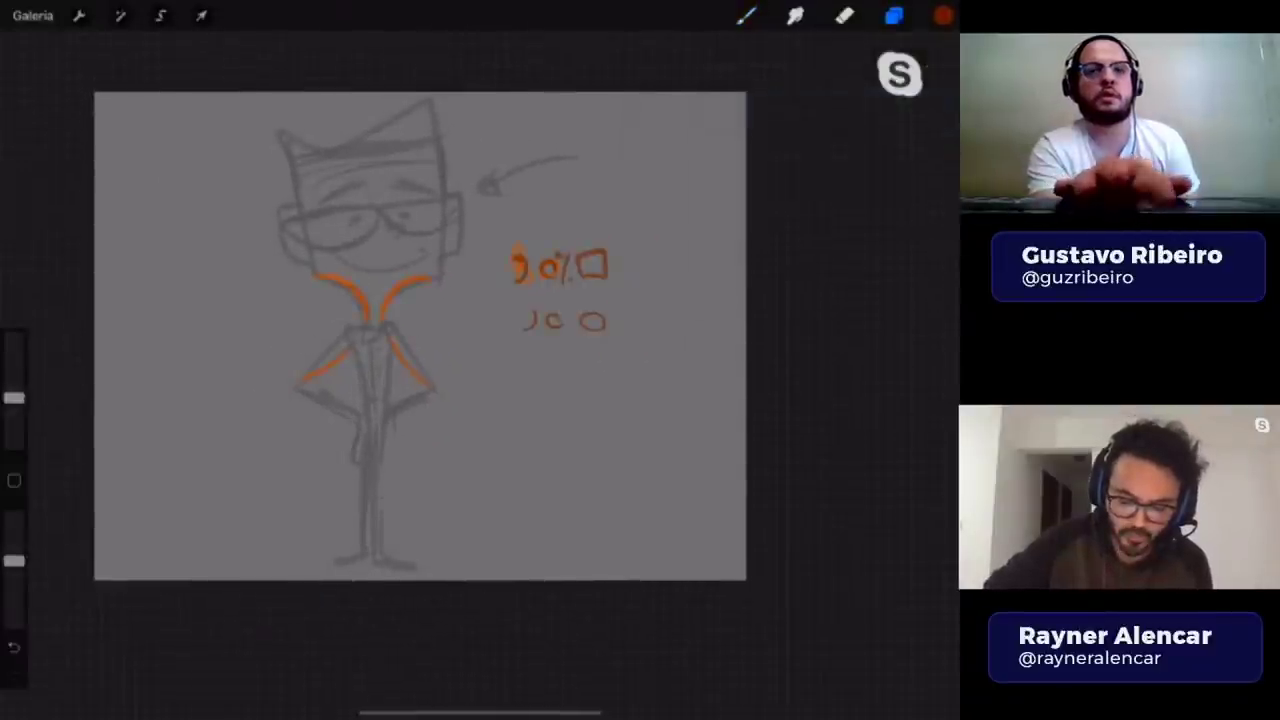
pyautogui.click(745, 15)
pyautogui.click(790, 480)
pyautogui.moveTo(508, 232); pyautogui.dragTo(605, 333)
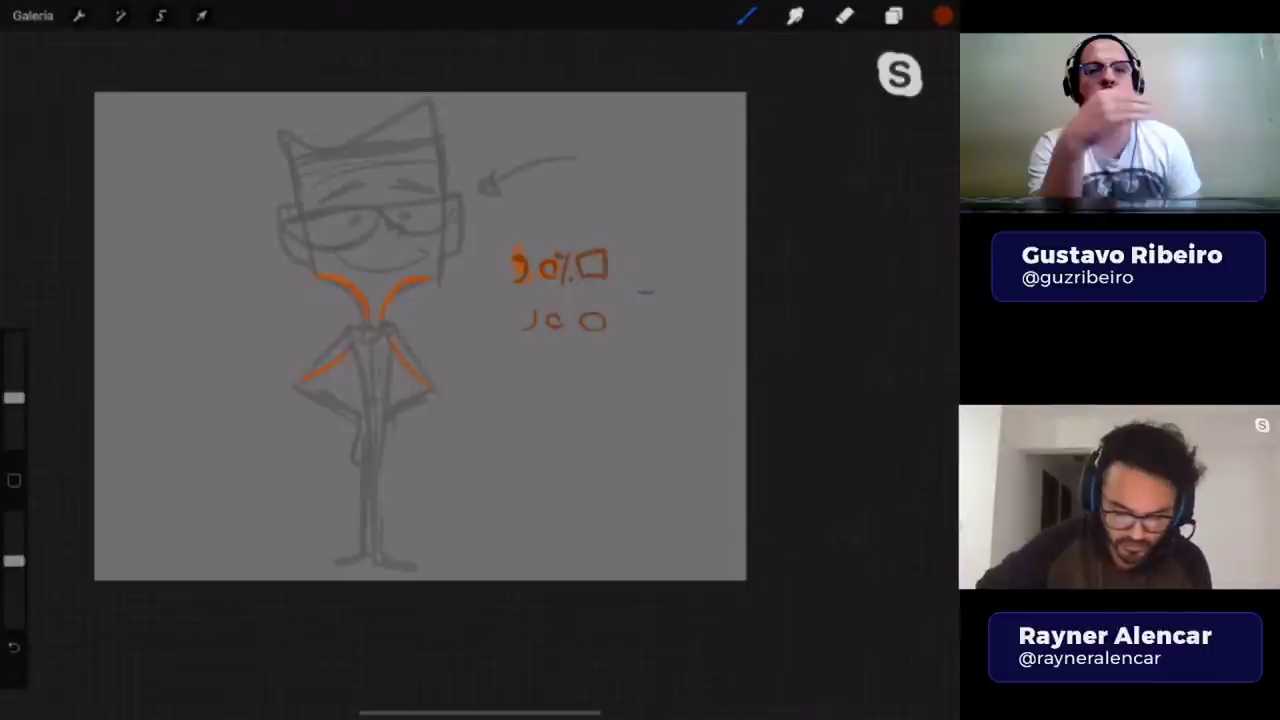
pyautogui.moveTo(508, 232); pyautogui.dragTo(617, 332)
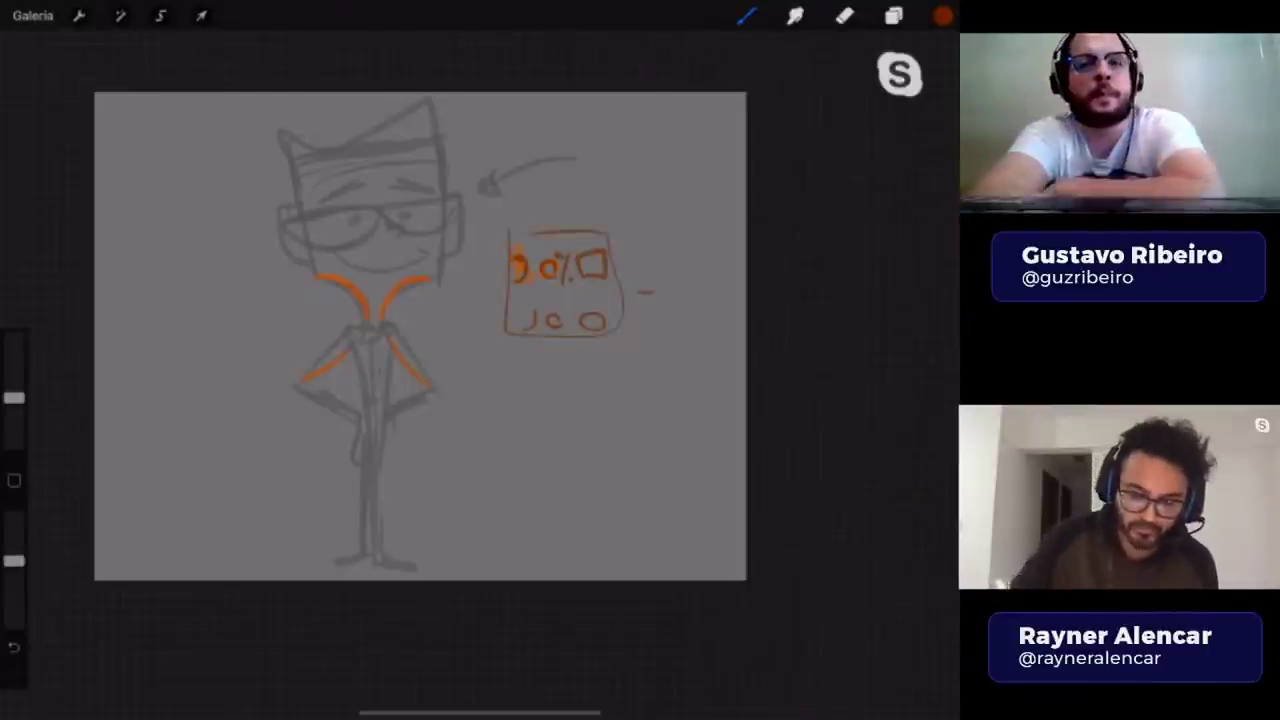
pyautogui.moveTo(420, 330); pyautogui.dragTo(474, 318)
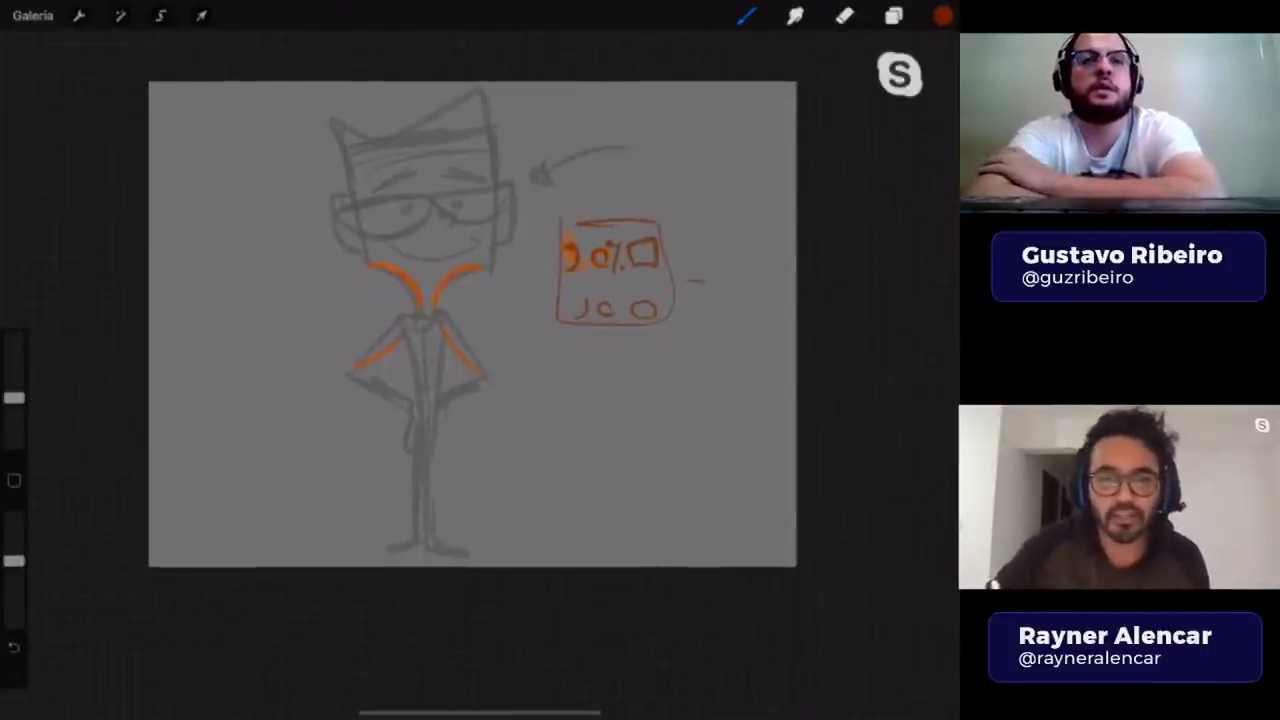
pyautogui.click(893, 15)
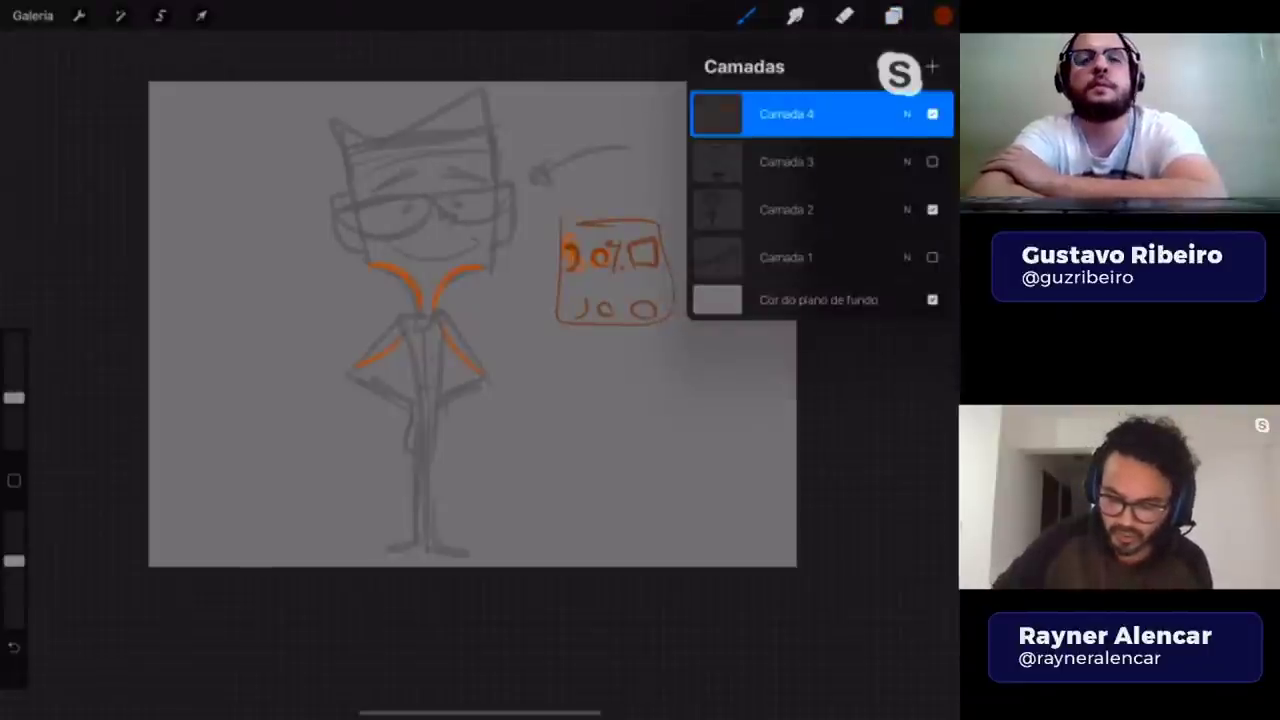
# - Hide Camada 4 and Camada 2 and add a new empty layer, Camada 5
pyautogui.click(932, 114)
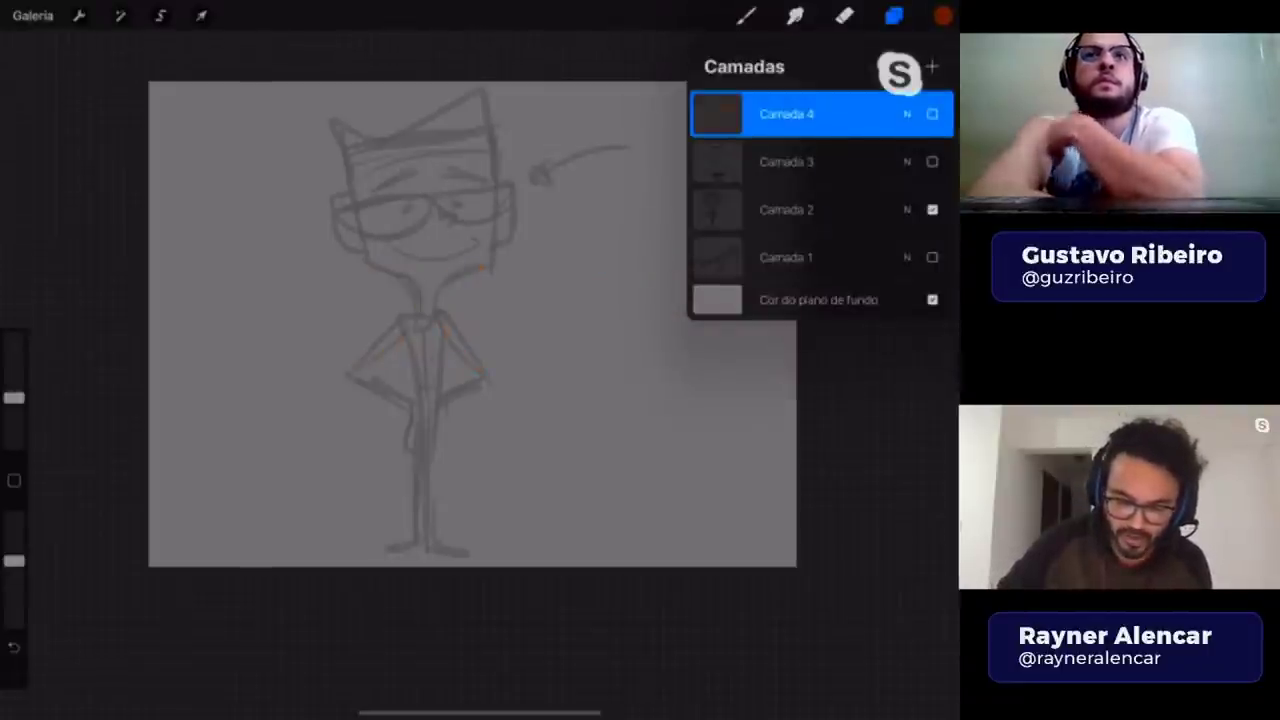
pyautogui.click(932, 209)
pyautogui.click(932, 66)
pyautogui.click(745, 15)
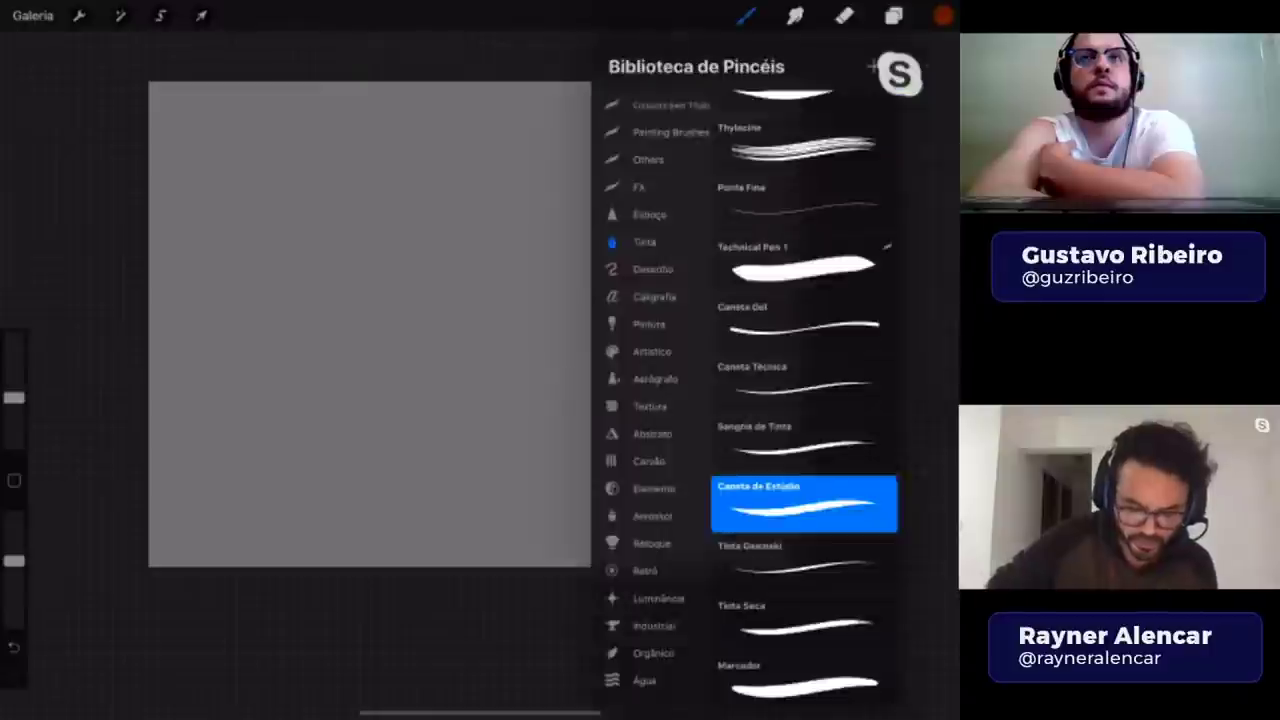
# - Sketch an orange box torso with arm flaps and feet
pyautogui.moveTo(330, 212); pyautogui.dragTo(526, 187)
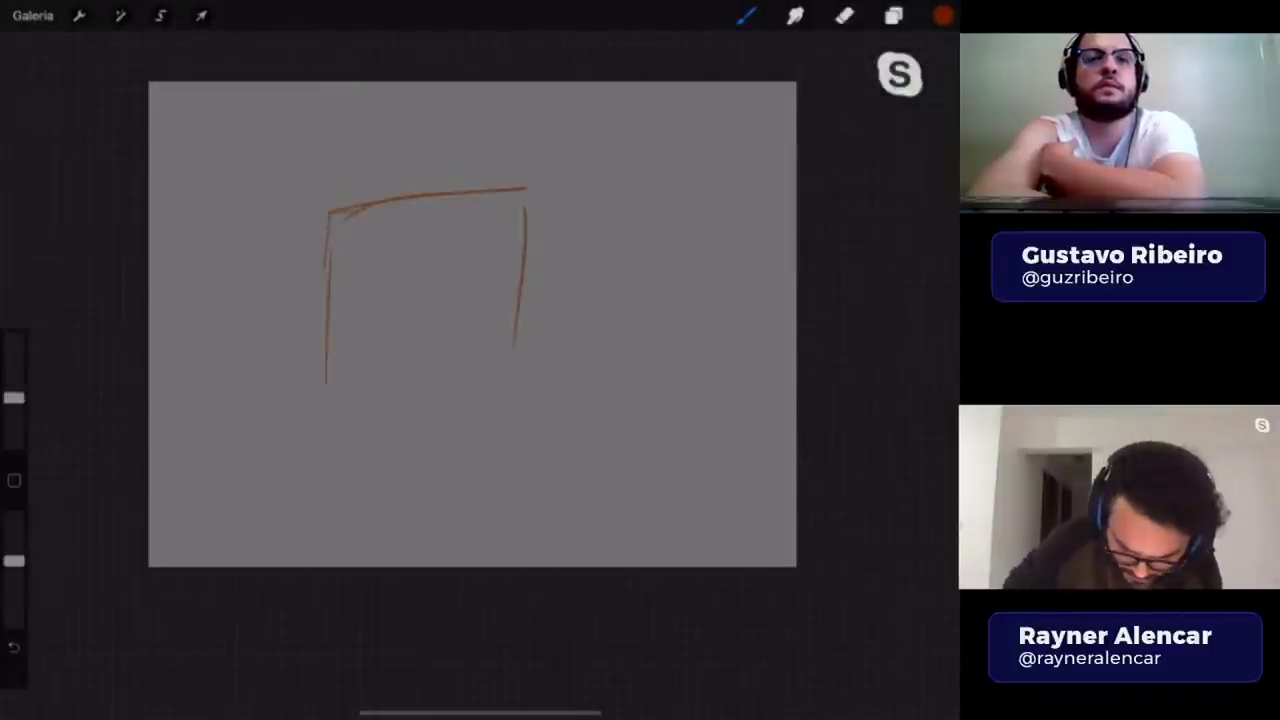
pyautogui.moveTo(326, 372); pyautogui.dragTo(380, 435)
pyautogui.moveTo(362, 392)
pyautogui.mouseDown()
pyautogui.moveTo(510, 368)
pyautogui.moveTo(516, 470)
pyautogui.mouseUp()
pyautogui.moveTo(432, 410); pyautogui.dragTo(512, 470)
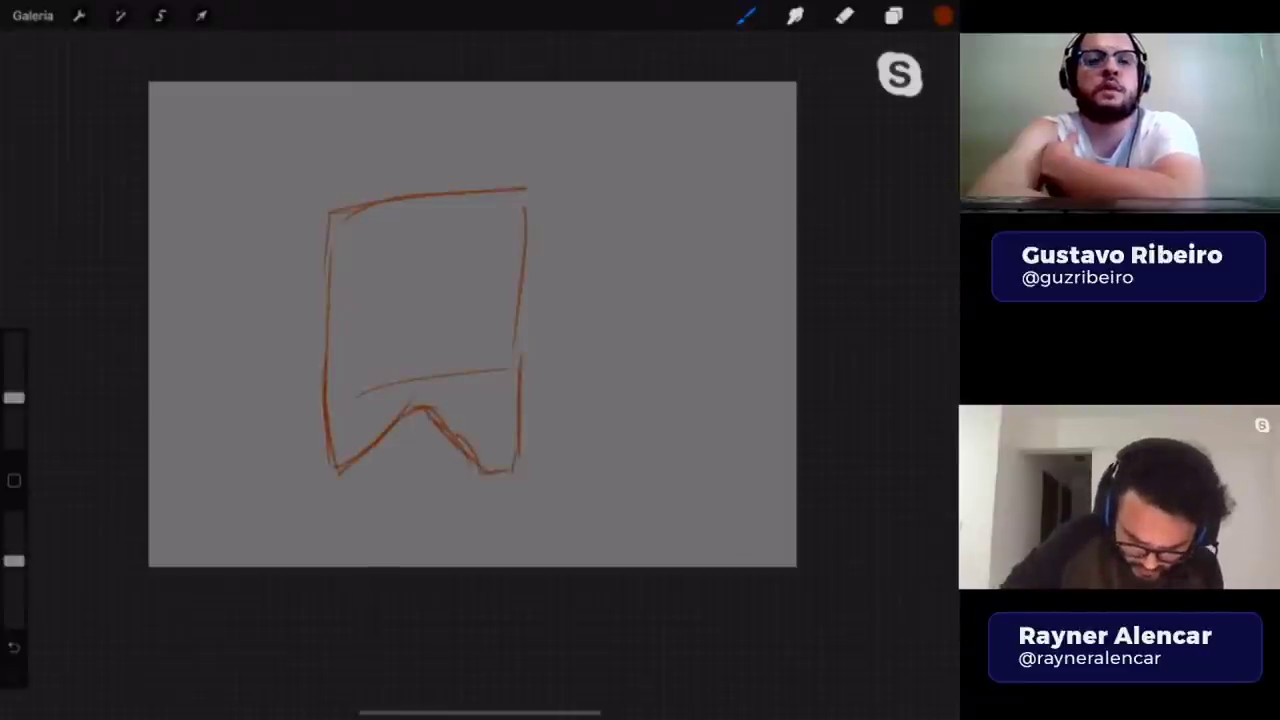
pyautogui.moveTo(330, 212)
pyautogui.mouseDown()
pyautogui.moveTo(286, 345)
pyautogui.moveTo(325, 356)
pyautogui.mouseUp()
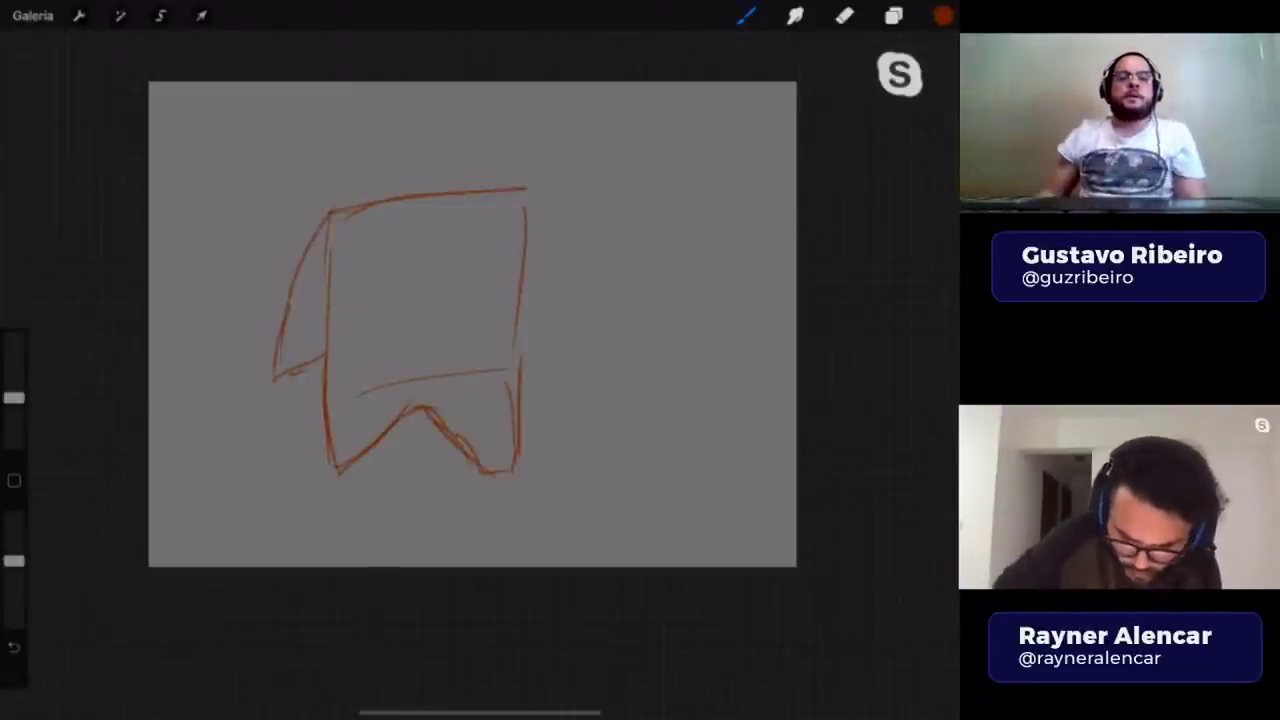
pyautogui.moveTo(525, 192); pyautogui.dragTo(598, 325)
pyautogui.moveTo(598, 328); pyautogui.dragTo(527, 310)
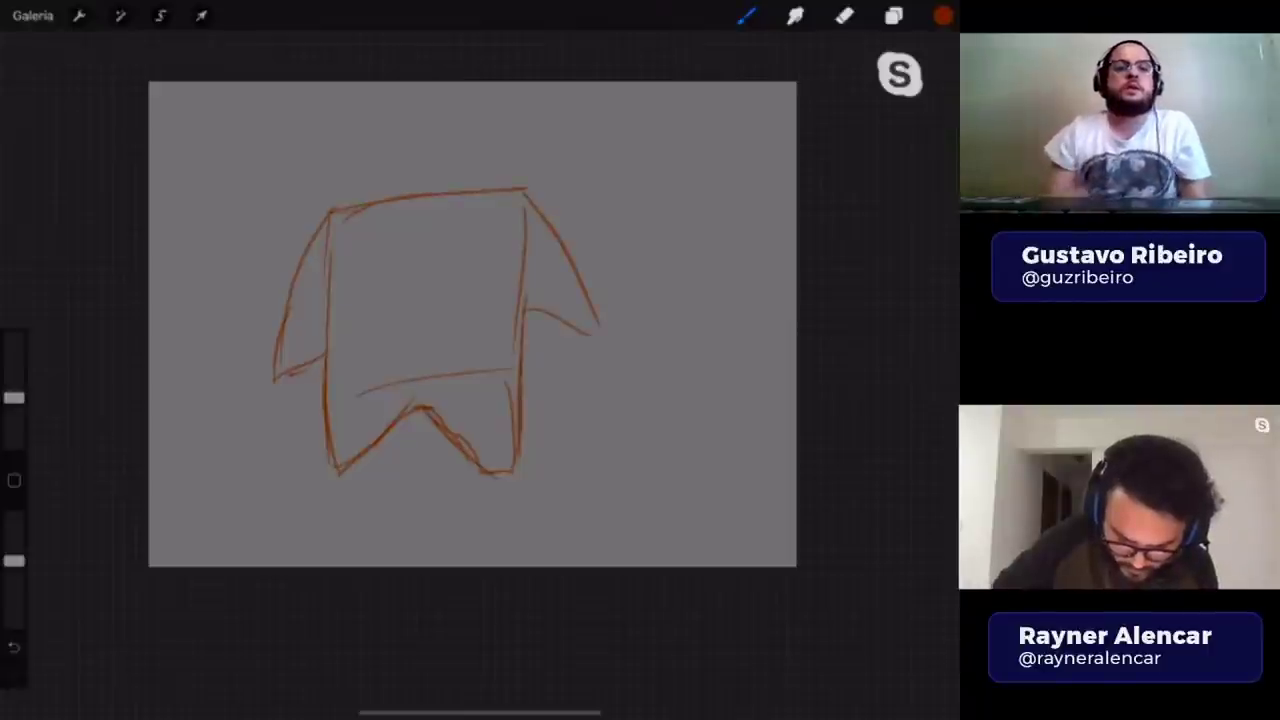
pyautogui.moveTo(335, 478); pyautogui.dragTo(530, 478)
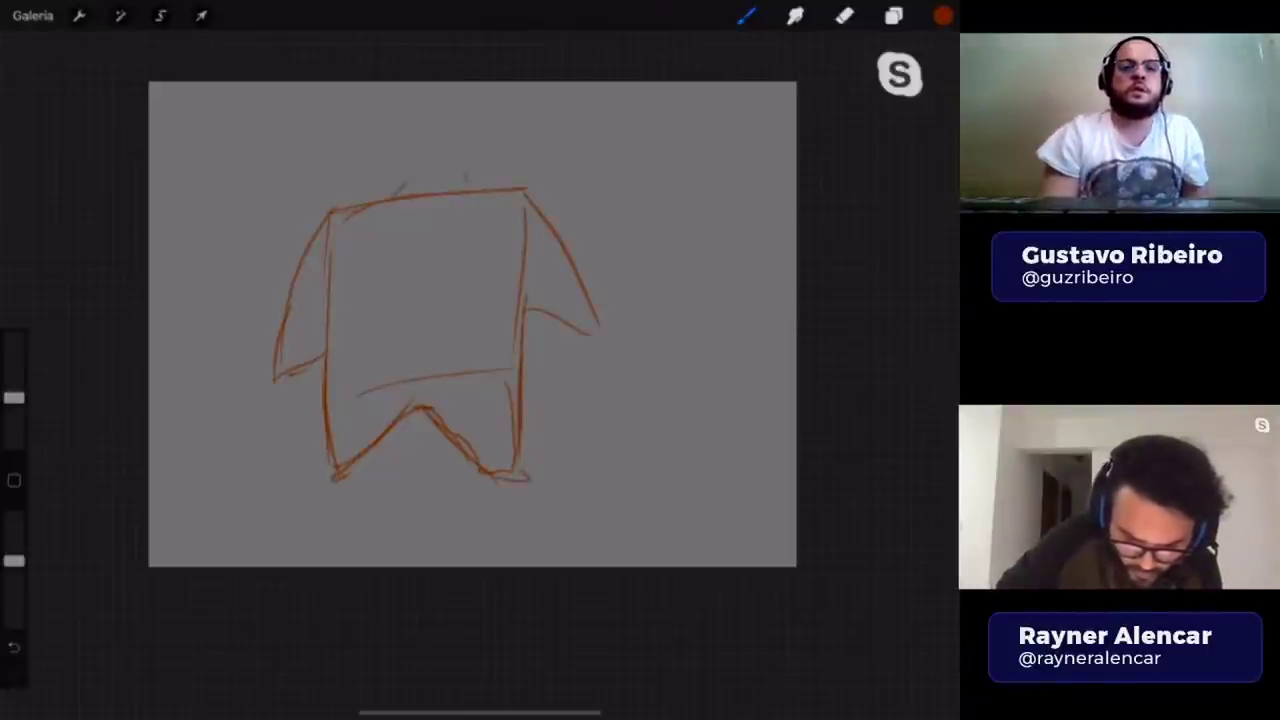
# - Add a round head, belly curve and hand, and a small square at top right
pyautogui.moveTo(432, 128); pyautogui.dragTo(420, 172)
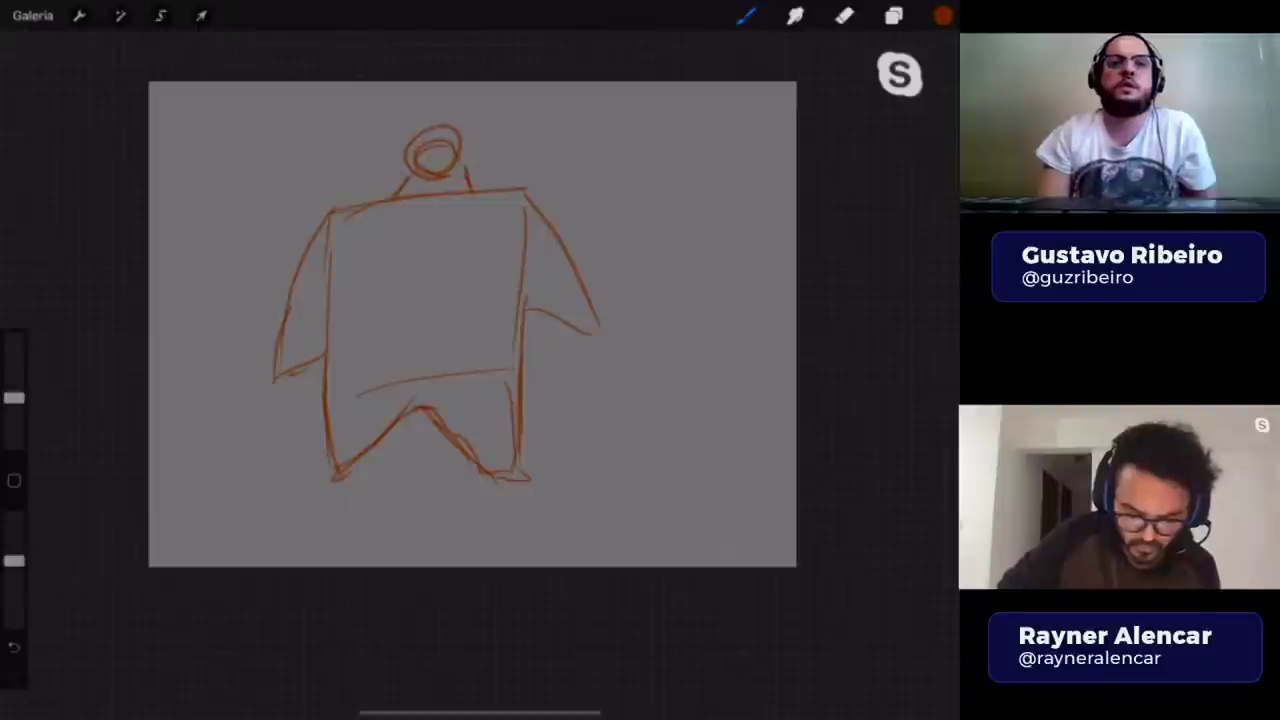
pyautogui.moveTo(330, 366); pyautogui.dragTo(515, 368)
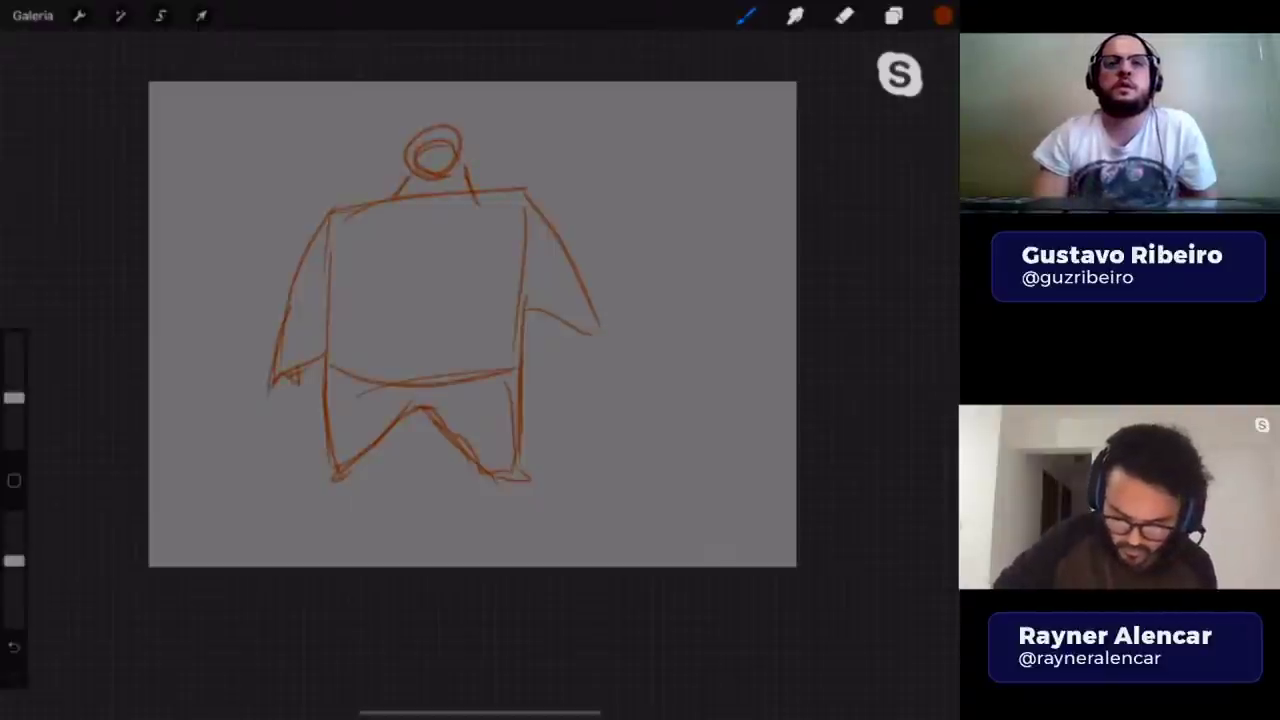
pyautogui.moveTo(608, 318); pyautogui.dragTo(625, 365)
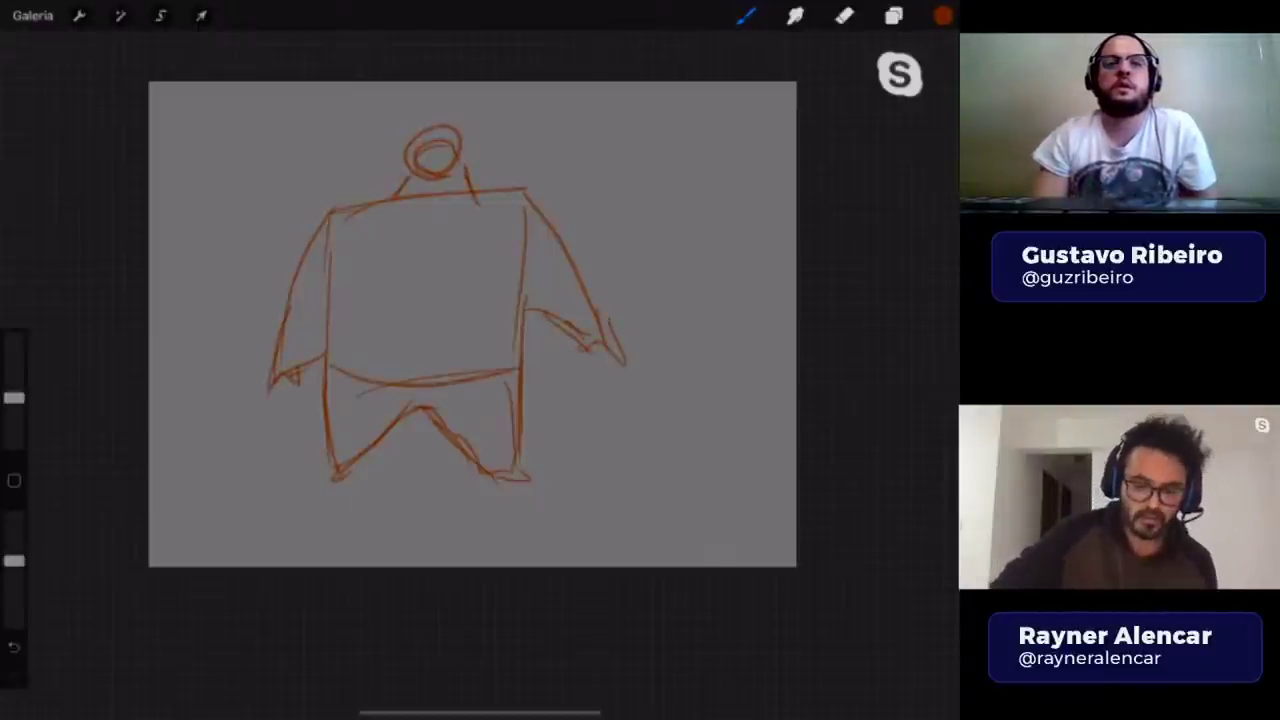
pyautogui.moveTo(330, 212); pyautogui.dragTo(538, 186)
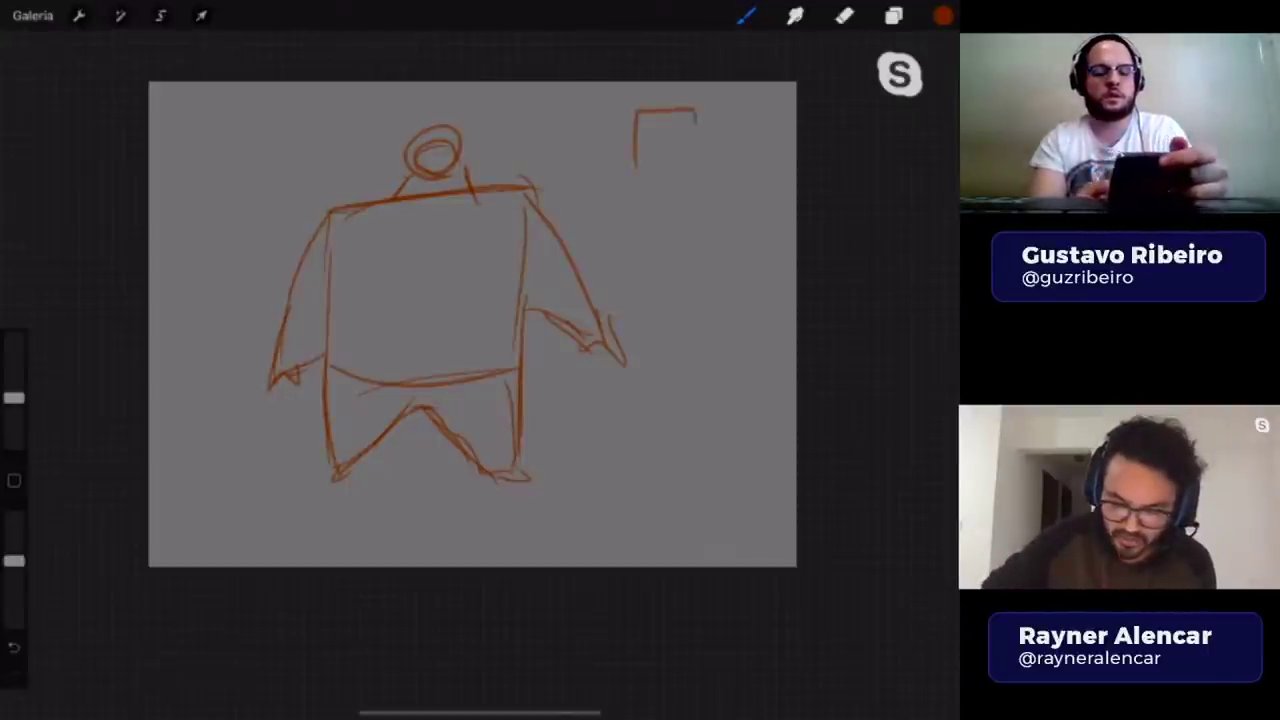
pyautogui.moveTo(697, 112); pyautogui.dragTo(699, 170)
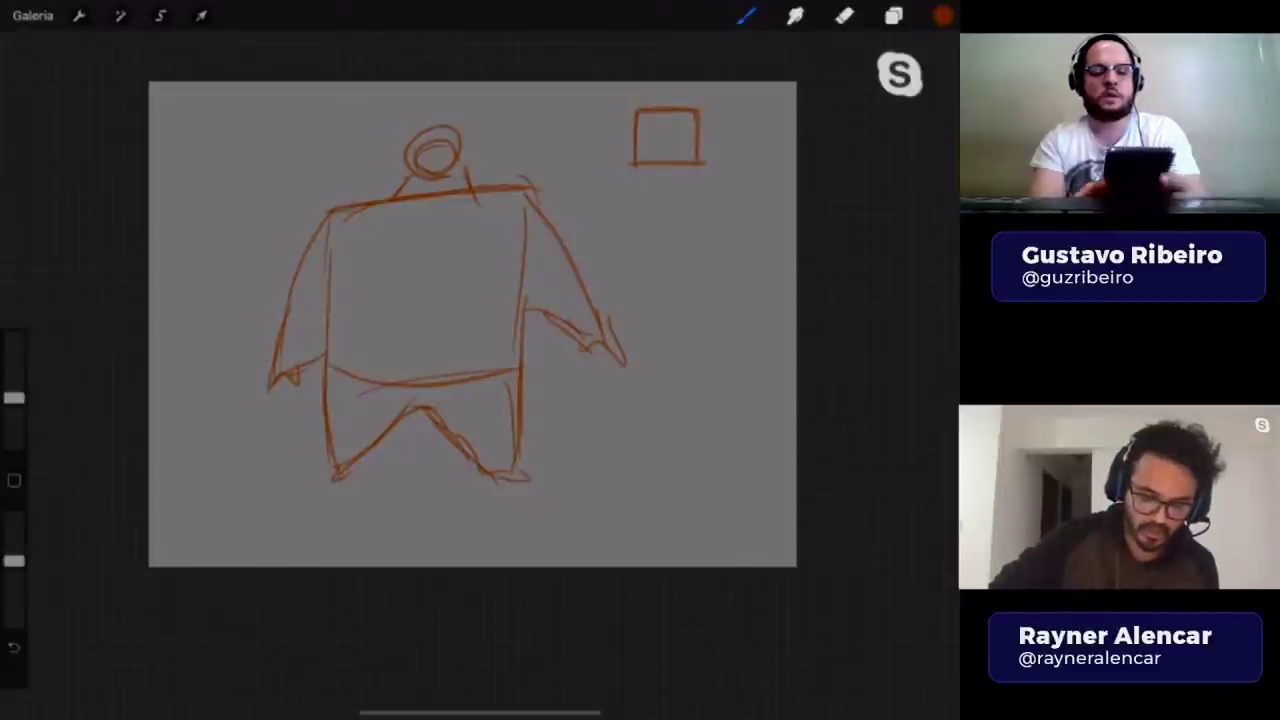
pyautogui.moveTo(522, 190)
pyautogui.mouseDown()
pyautogui.moveTo(518, 382)
pyautogui.moveTo(338, 379)
pyautogui.mouseUp()
# - Retrace the torso, arms, head and legs with firmer orange lines
pyautogui.moveTo(334, 205)
pyautogui.mouseDown()
pyautogui.moveTo(326, 375)
pyautogui.moveTo(536, 370)
pyautogui.mouseUp()
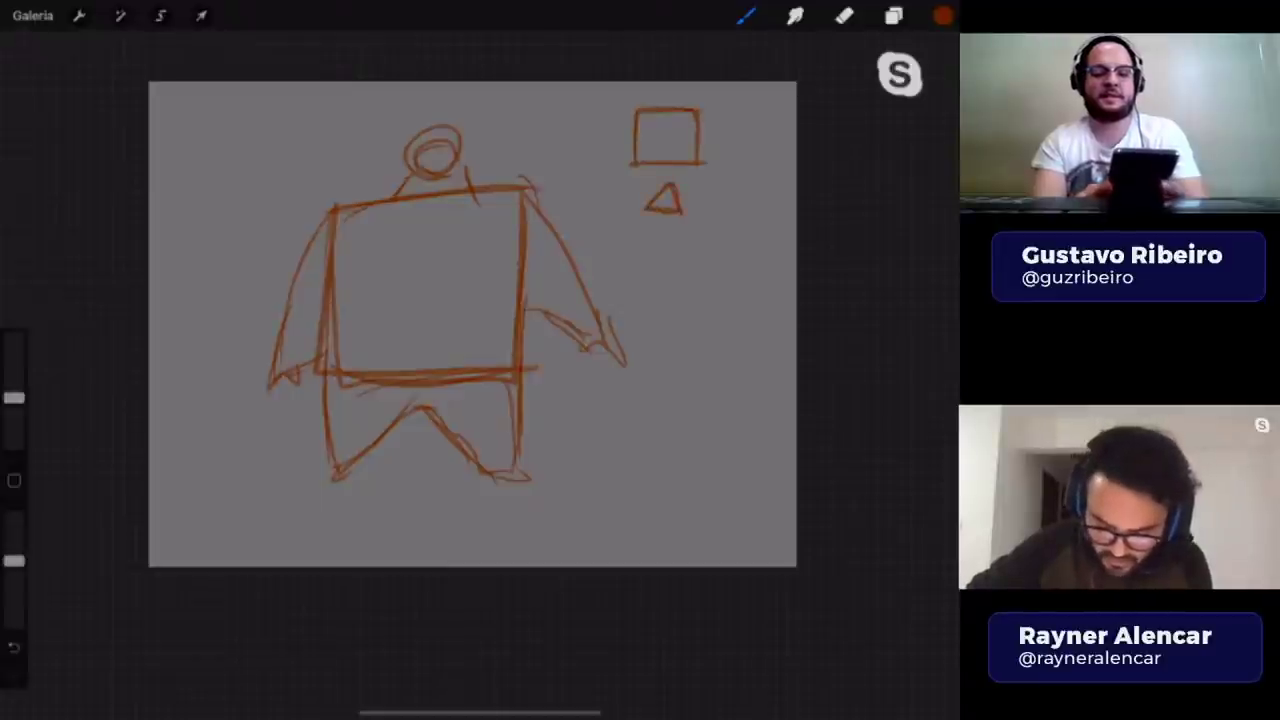
pyautogui.moveTo(536, 204); pyautogui.dragTo(612, 340)
pyautogui.moveTo(522, 298); pyautogui.dragTo(604, 348)
pyautogui.moveTo(326, 216); pyautogui.dragTo(274, 382)
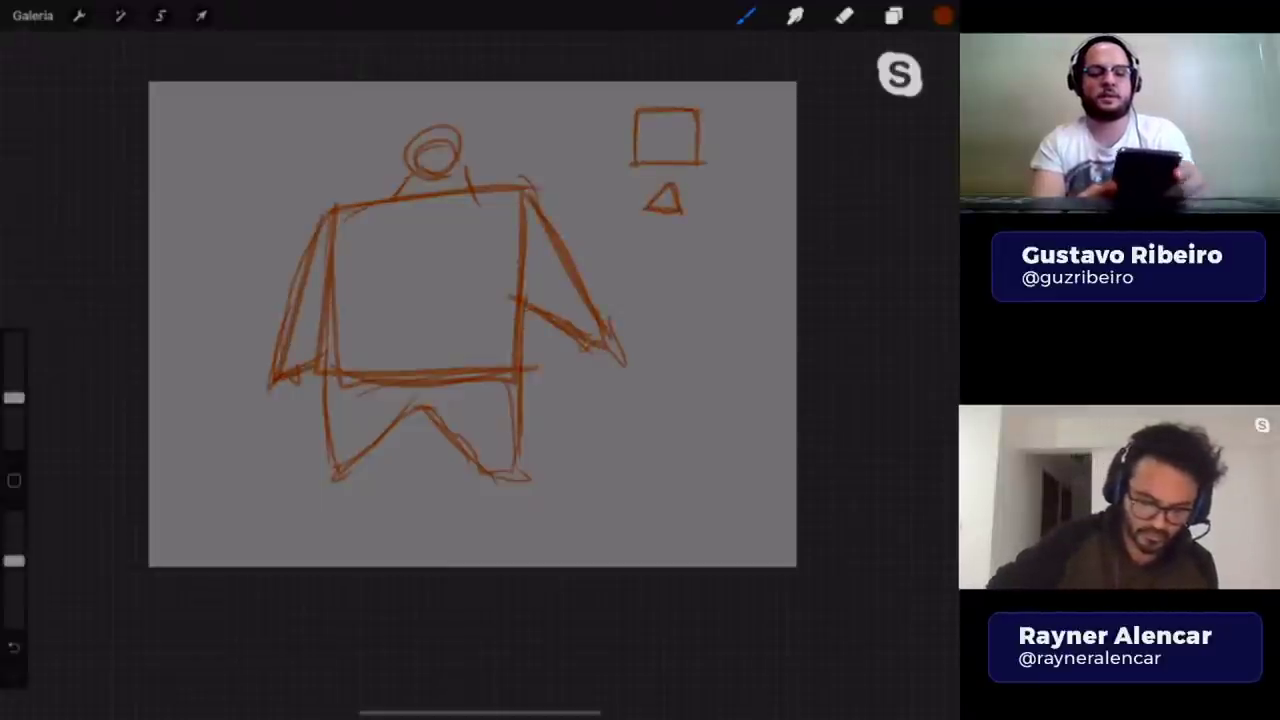
pyautogui.moveTo(455, 148); pyautogui.dragTo(400, 198)
pyautogui.moveTo(420, 398)
pyautogui.mouseDown()
pyautogui.moveTo(332, 478)
pyautogui.moveTo(480, 478)
pyautogui.mouseUp()
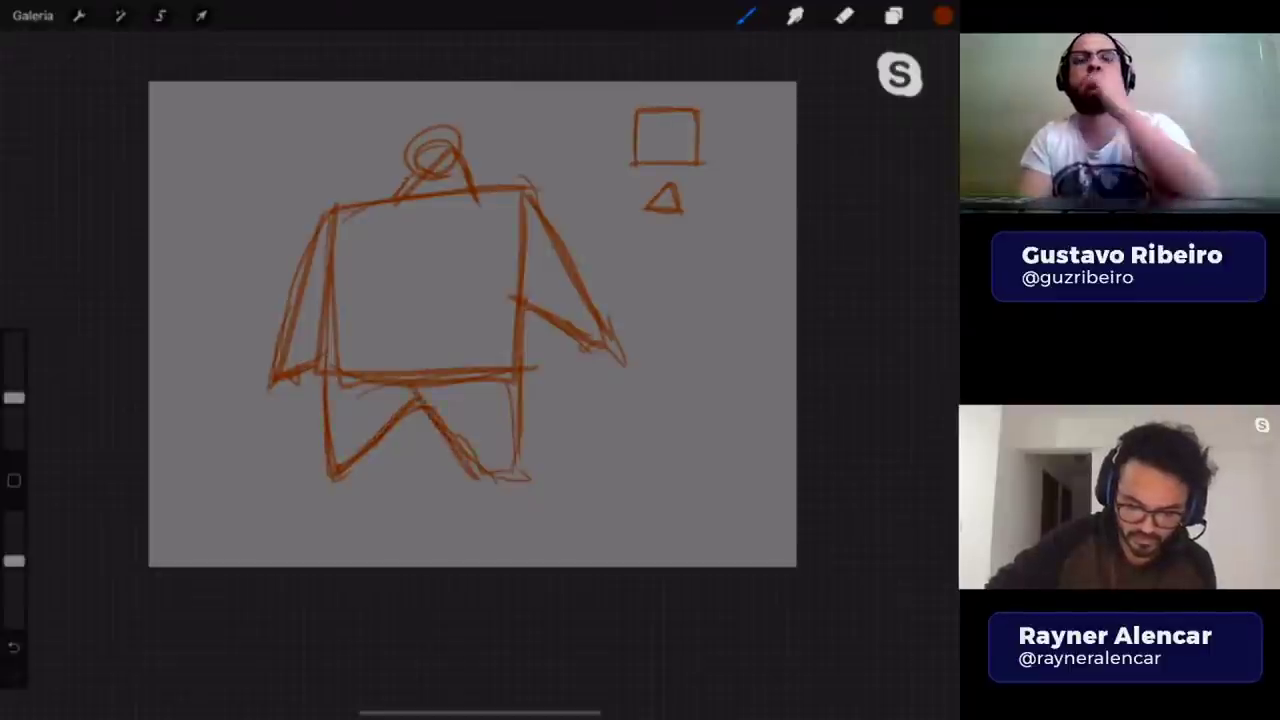
pyautogui.moveTo(518, 380); pyautogui.dragTo(520, 480)
pyautogui.moveTo(418, 392); pyautogui.dragTo(512, 484)
# - Hide Camada 5 and Camada 4, then show and select Camada 2's grey character sketch
pyautogui.click(893, 15)
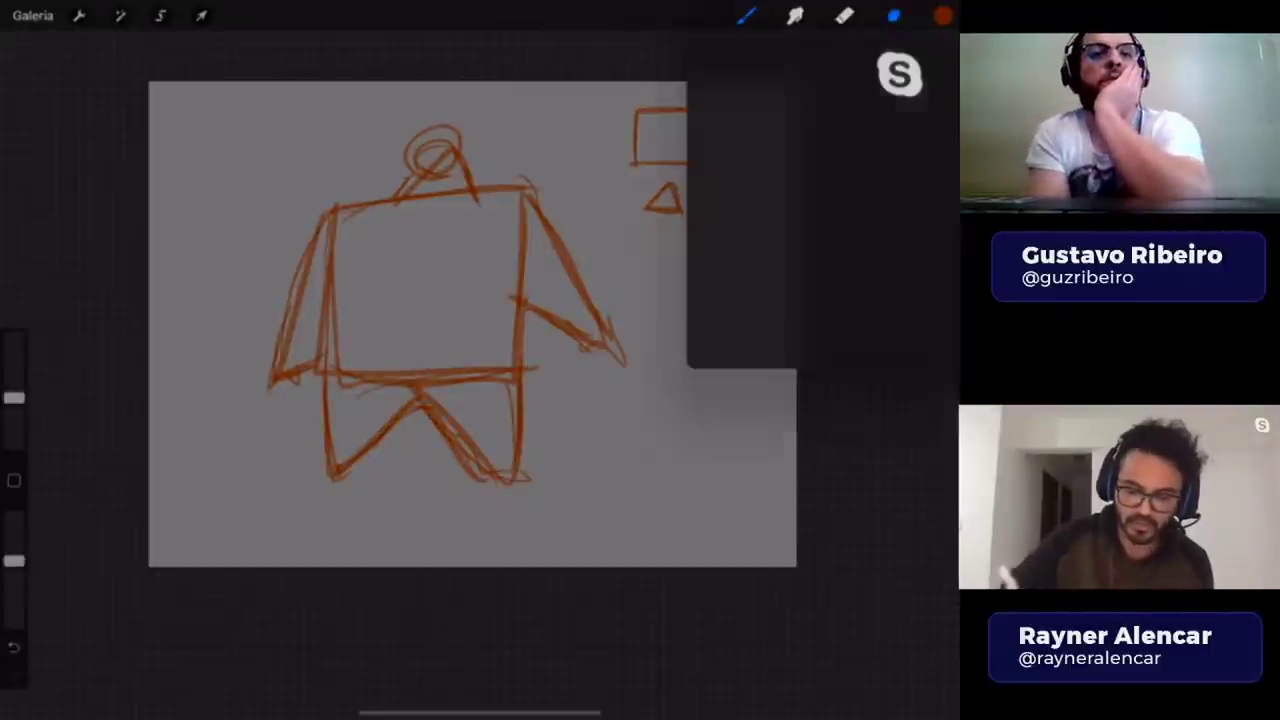
pyautogui.click(932, 114)
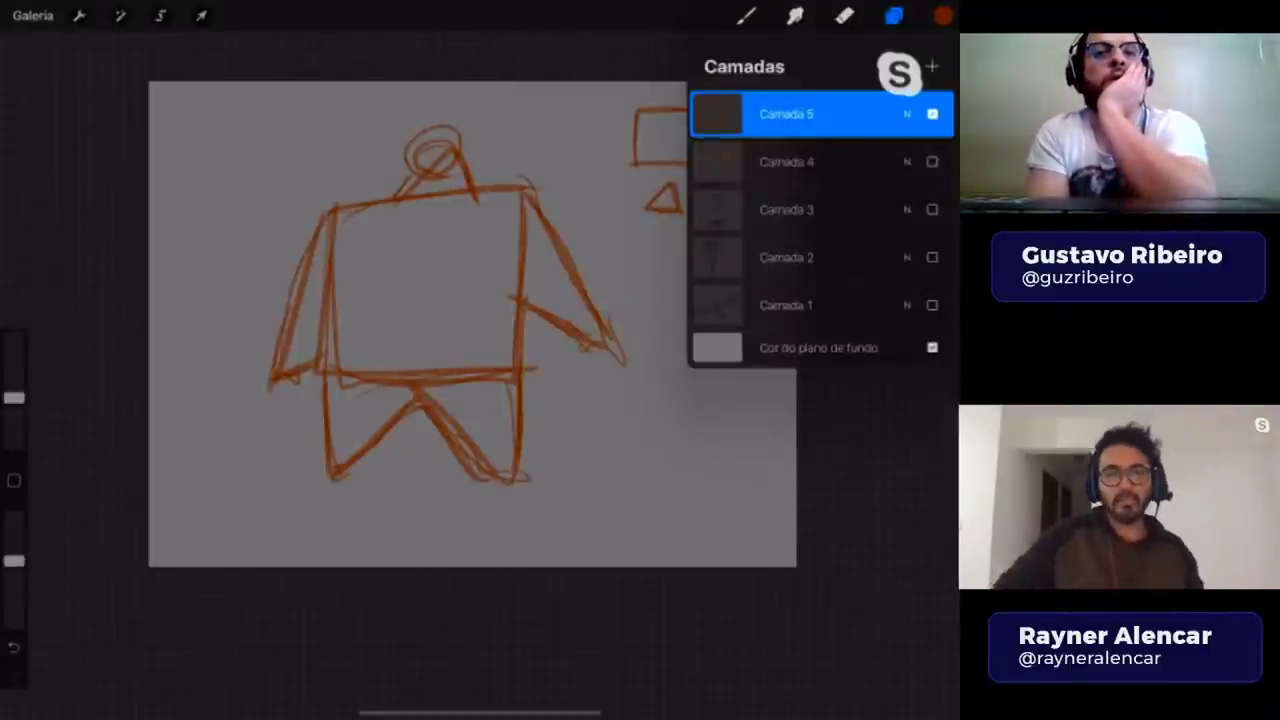
pyautogui.click(932, 114)
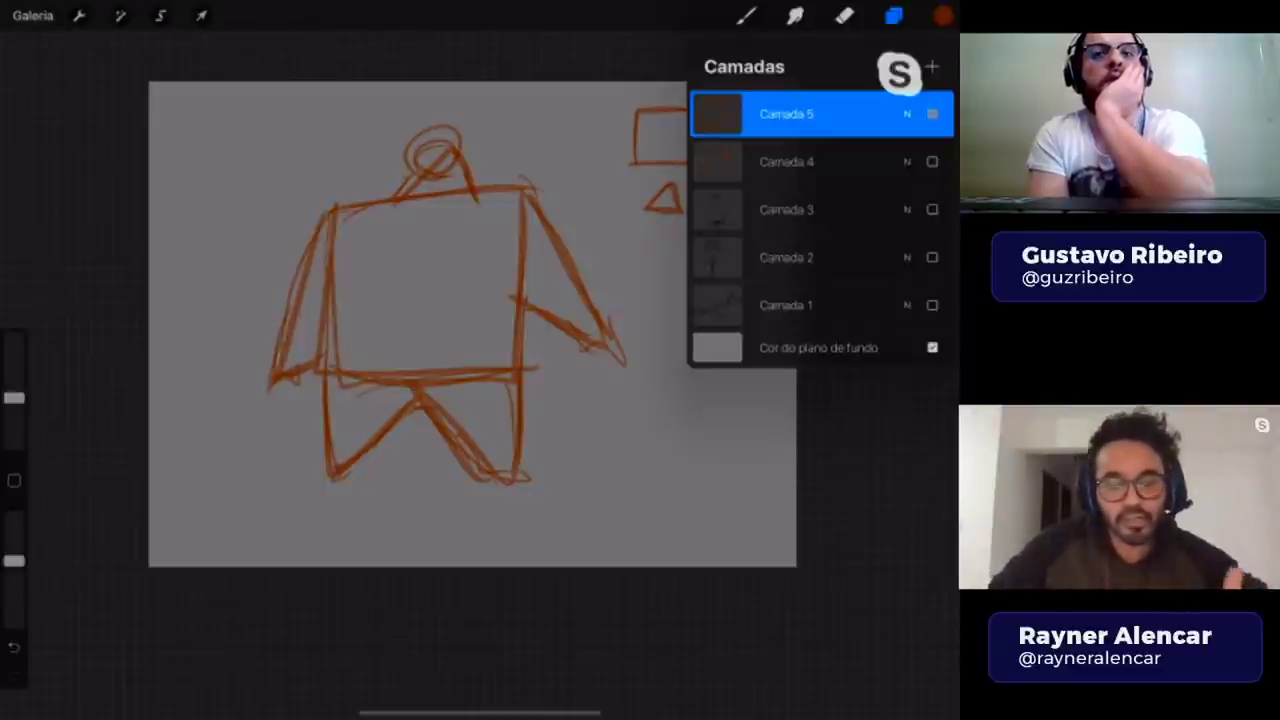
pyautogui.click(932, 161)
pyautogui.click(932, 257)
pyautogui.click(787, 257)
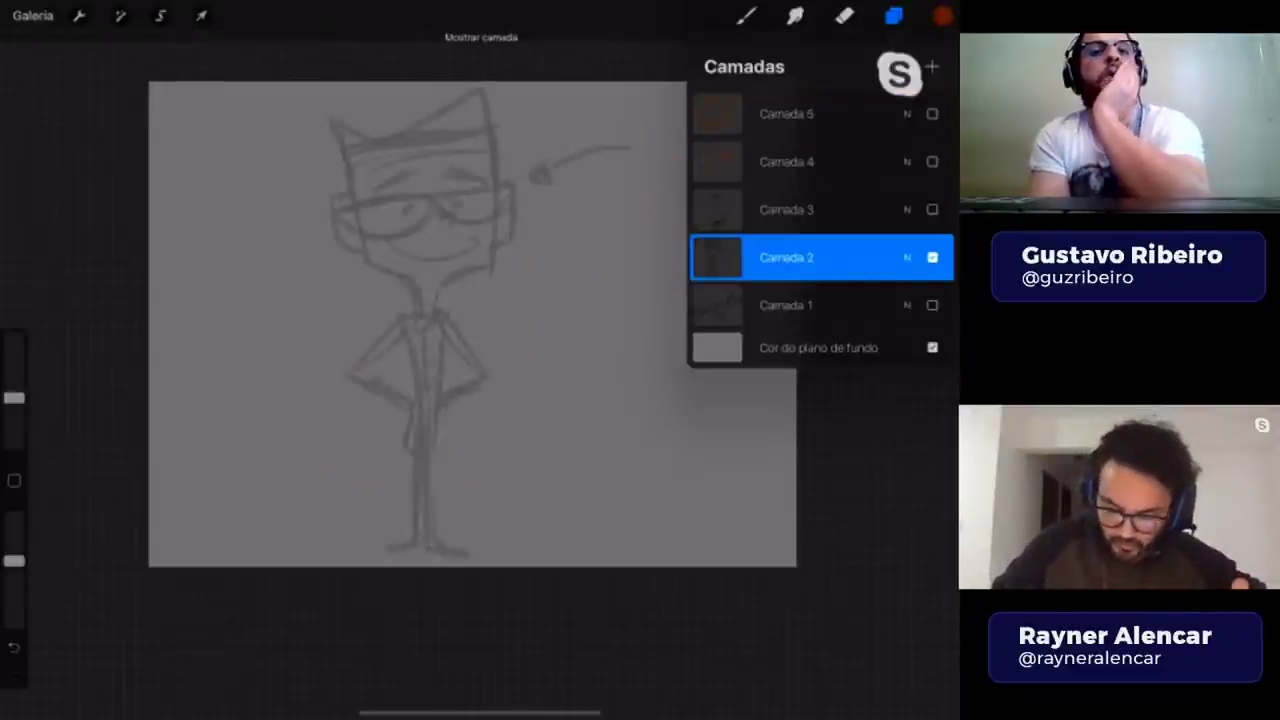
pyautogui.click(746, 16)
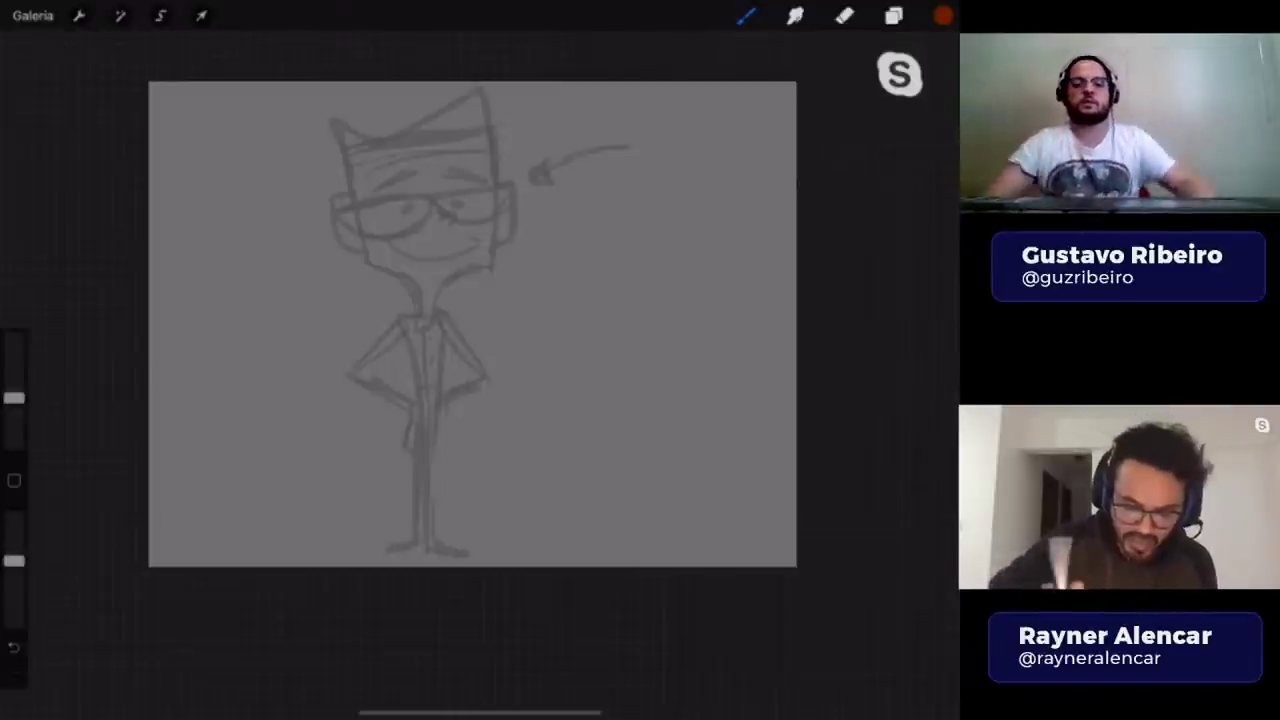
# - Raise Camada 2's opacity so the sketch lines are fully dark, and pick black
pyautogui.click(893, 15)
pyautogui.click(786, 257)
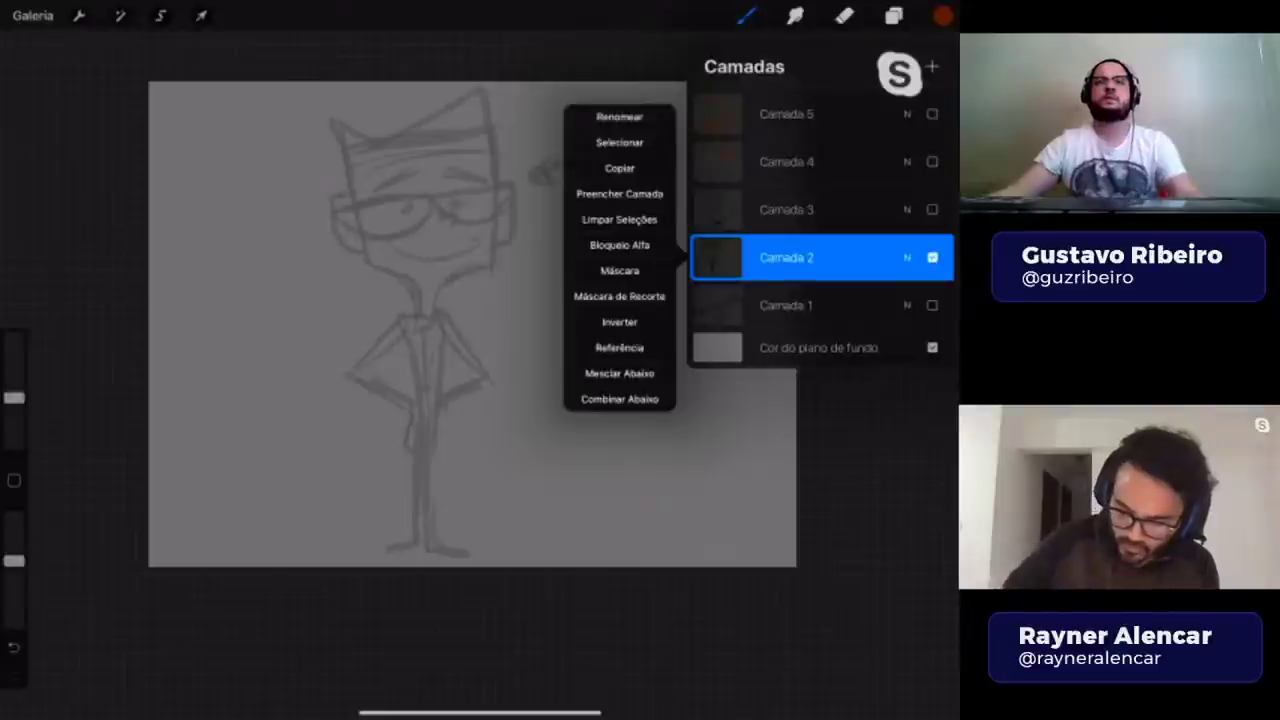
pyautogui.click(786, 257)
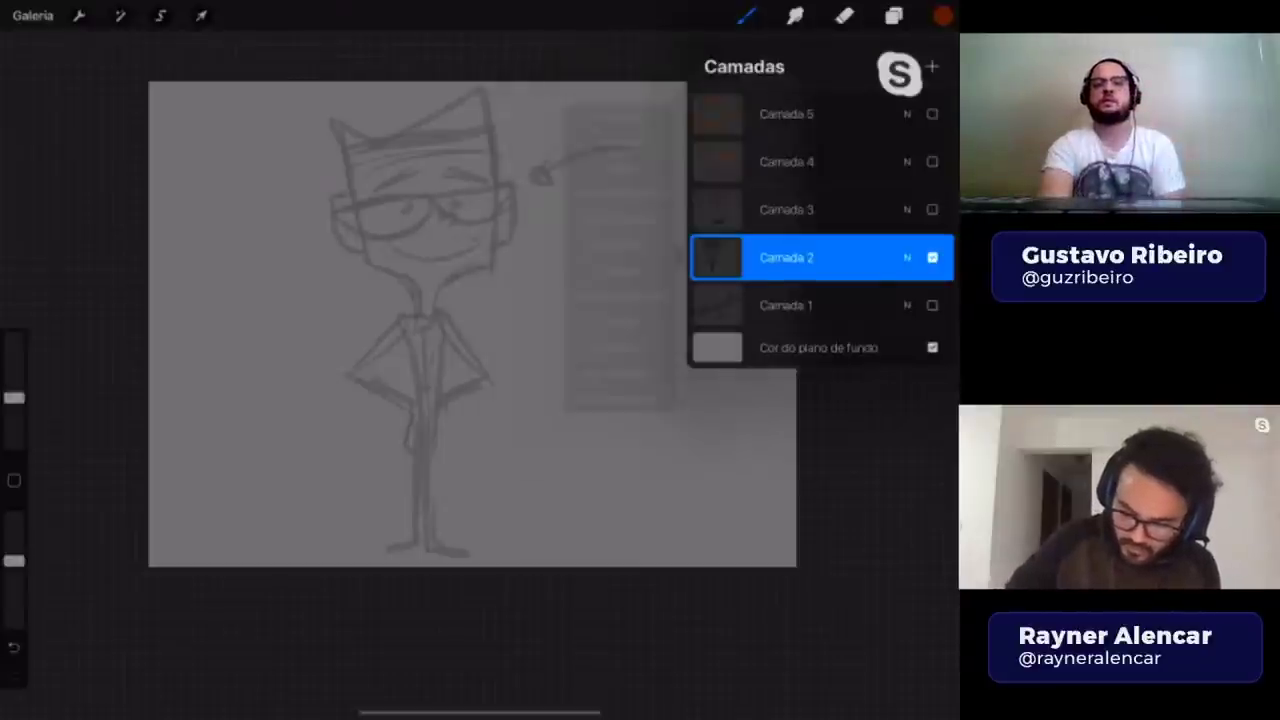
pyautogui.click(120, 15)
pyautogui.click(943, 15)
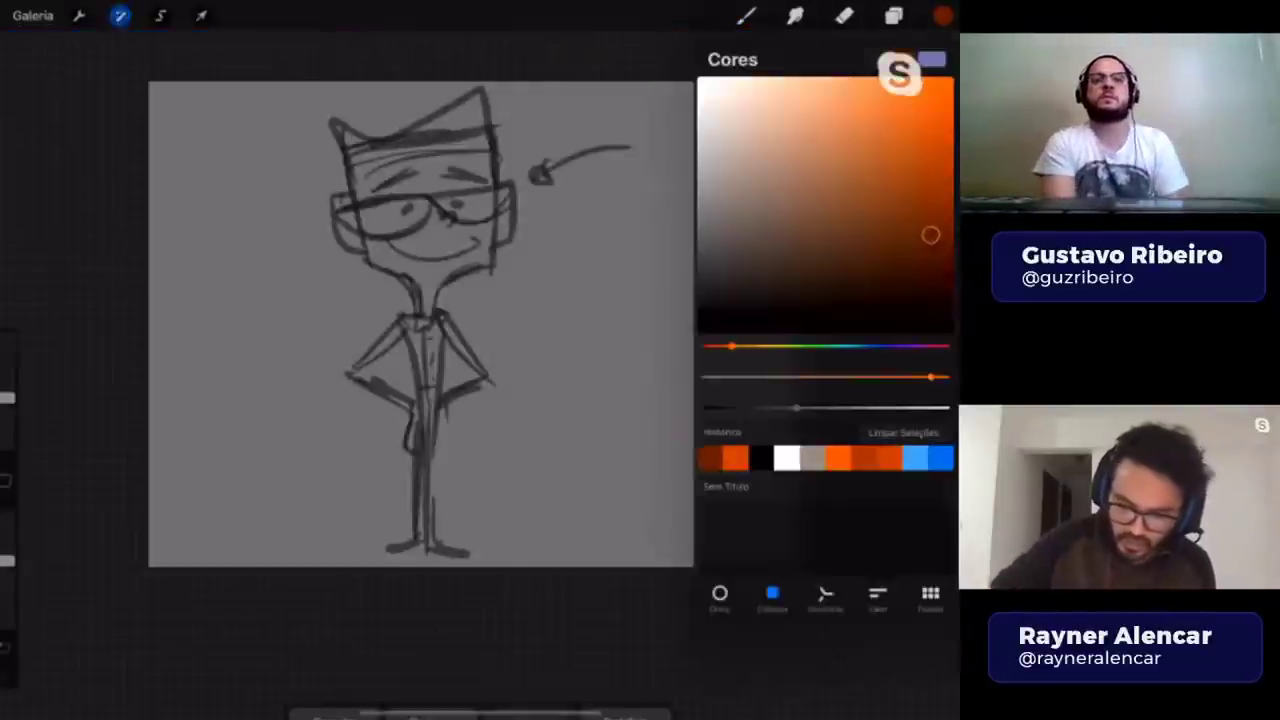
pyautogui.click(745, 15)
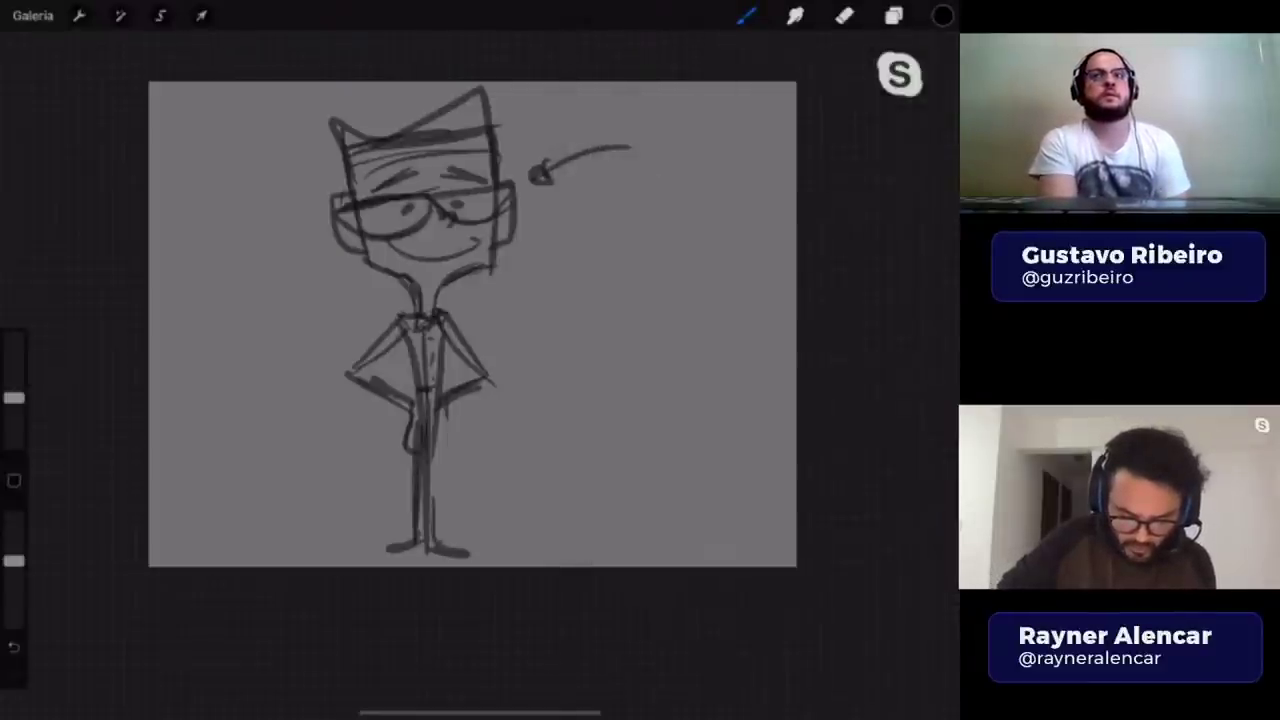
# - Add a dark stroke beside the glasses and adjust the canvas view
pyautogui.moveTo(340, 205); pyautogui.dragTo(366, 191)
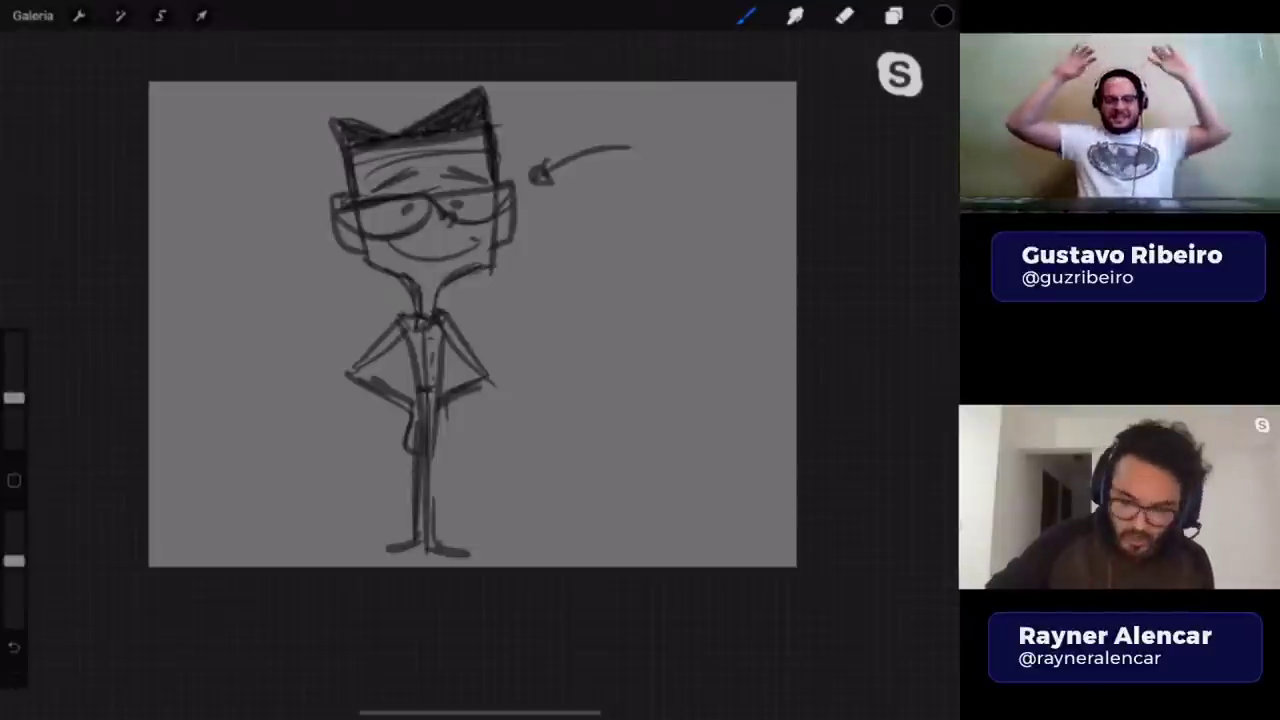
pyautogui.moveTo(472, 324); pyautogui.dragTo(450, 325)
pyautogui.click(845, 15)
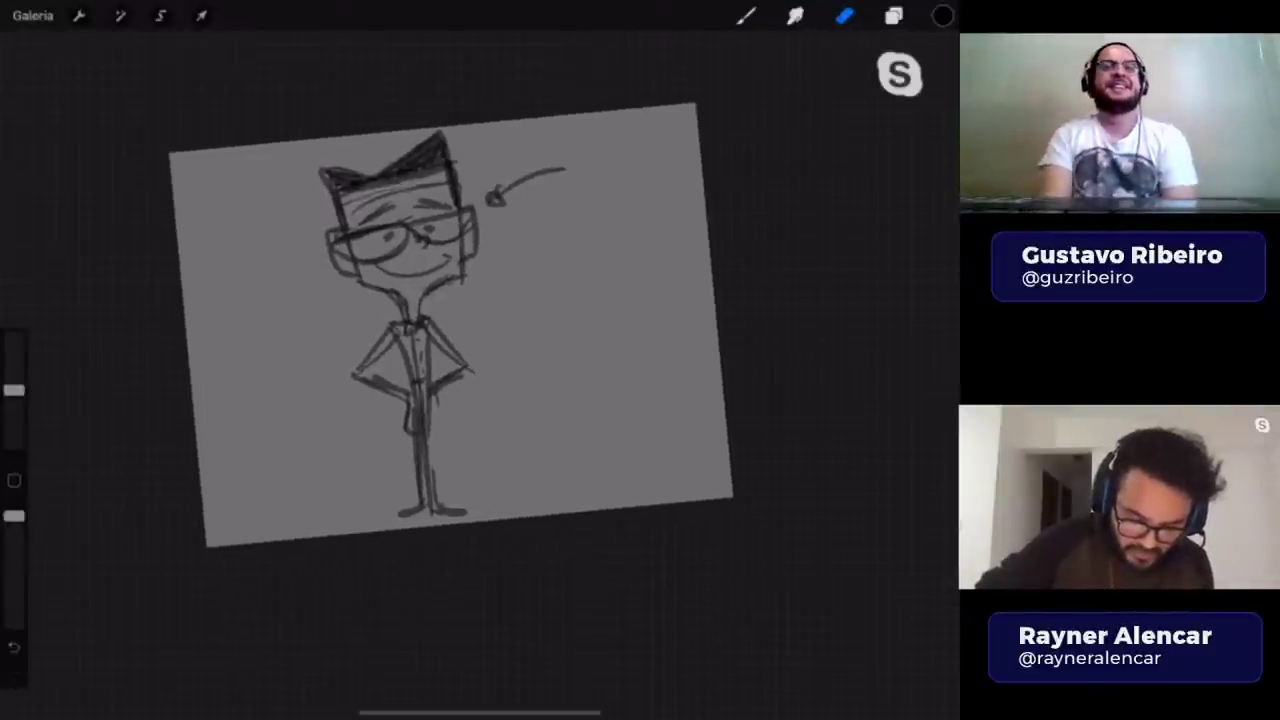
pyautogui.moveTo(450, 325); pyautogui.dragTo(470, 323)
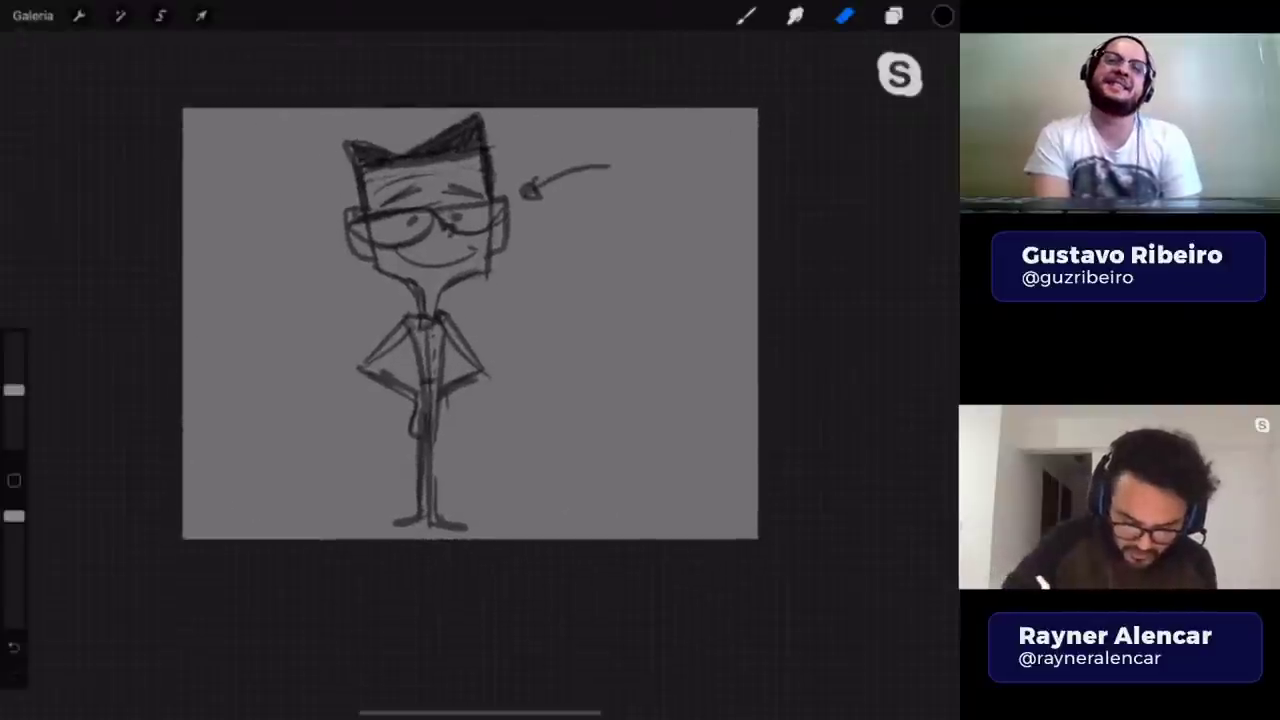
pyautogui.click(745, 15)
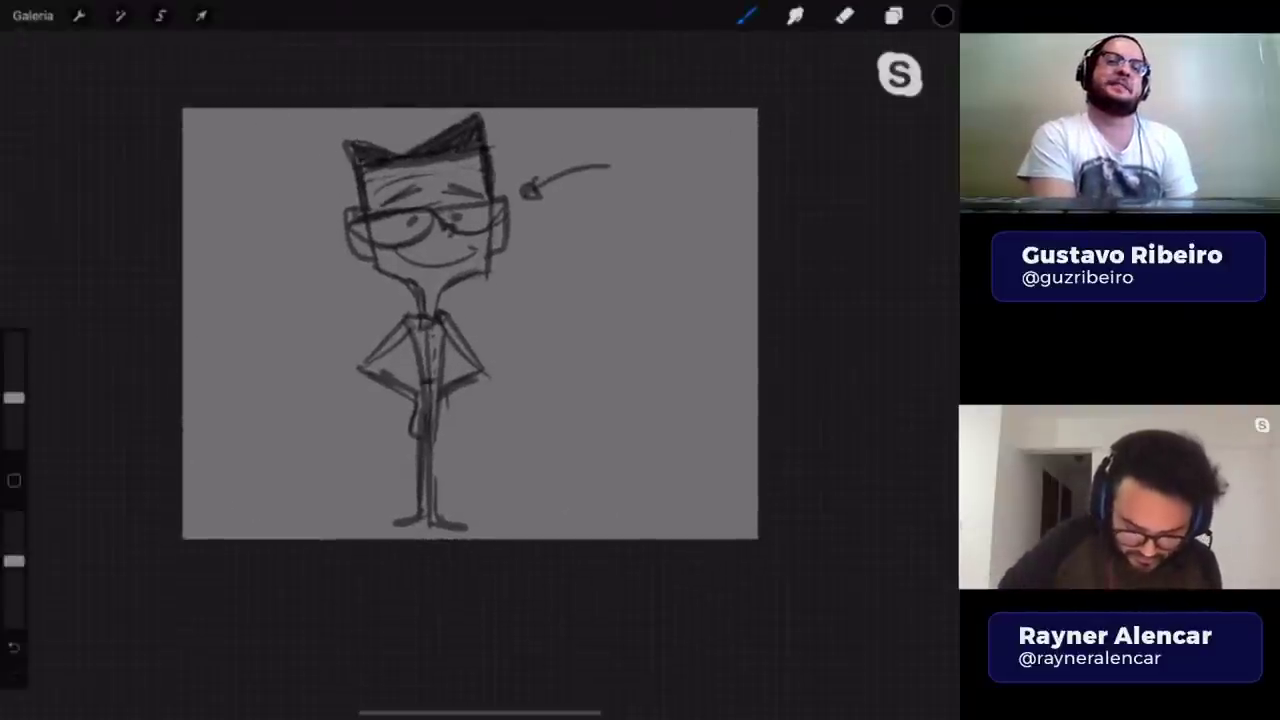
pyautogui.click(845, 15)
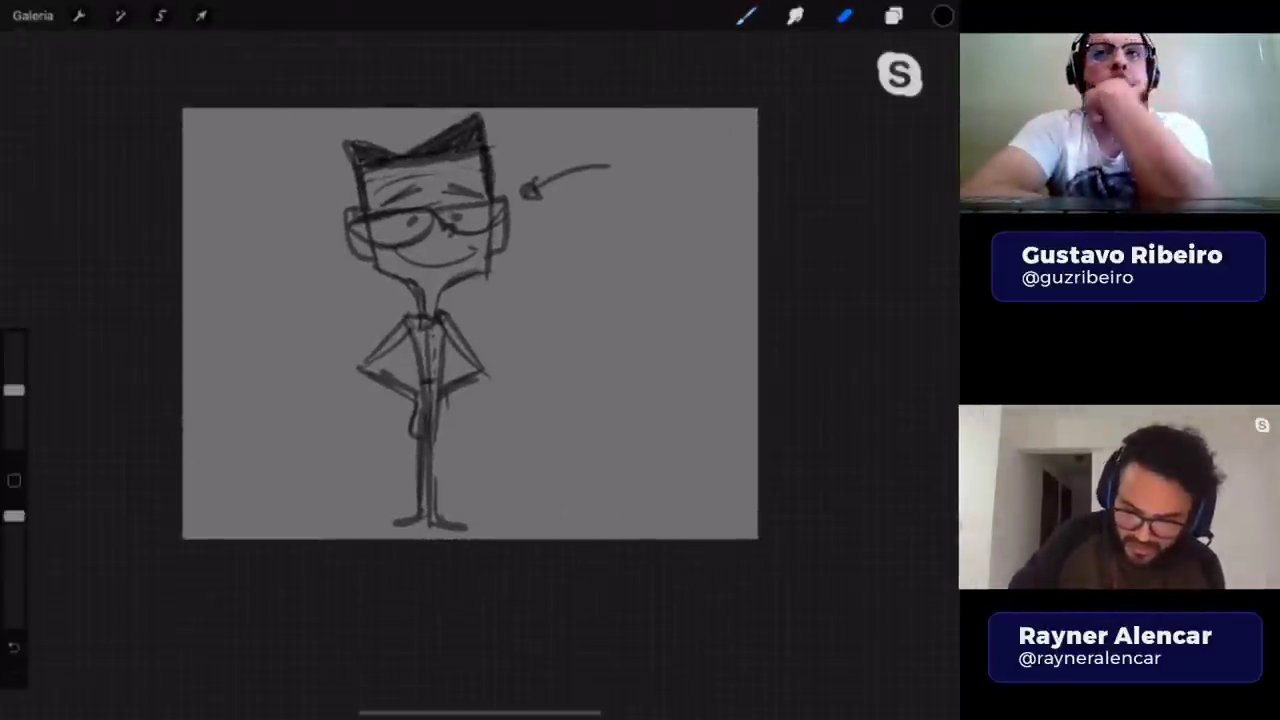
pyautogui.click(745, 15)
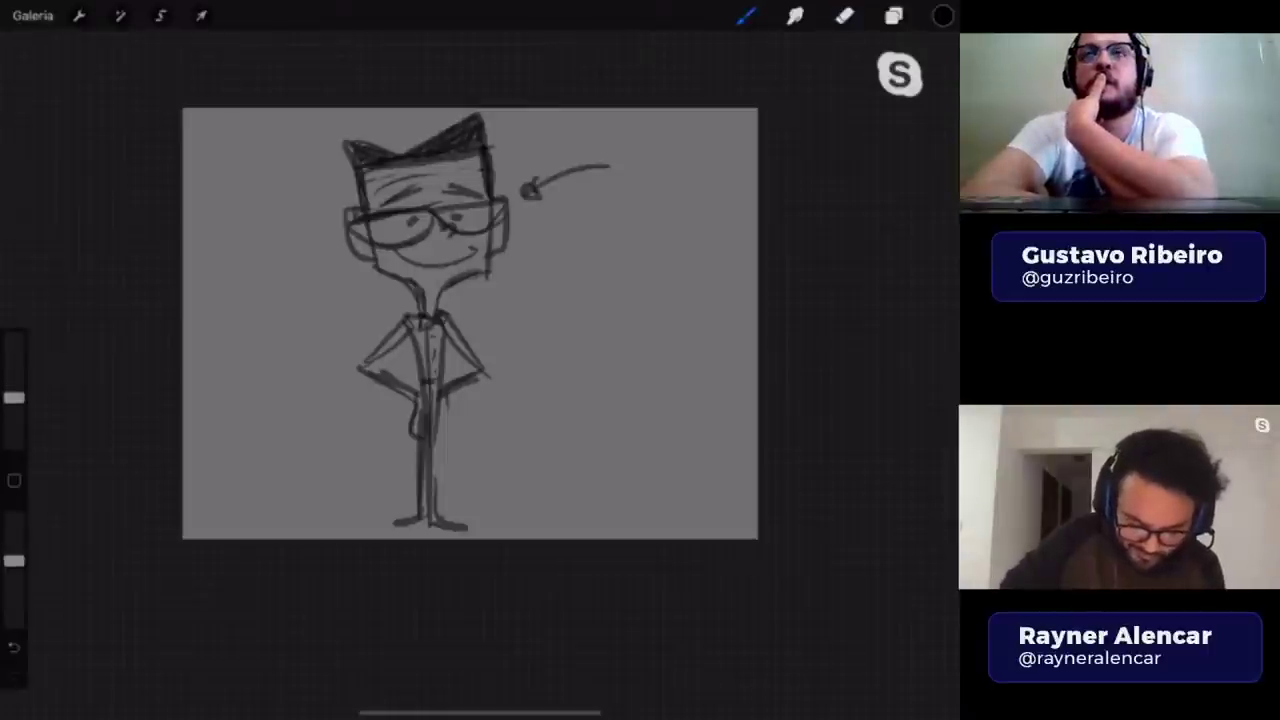
# - Draw a raised arm and hand holding a long sword over the shoulder
pyautogui.moveTo(367, 308); pyautogui.dragTo(357, 348)
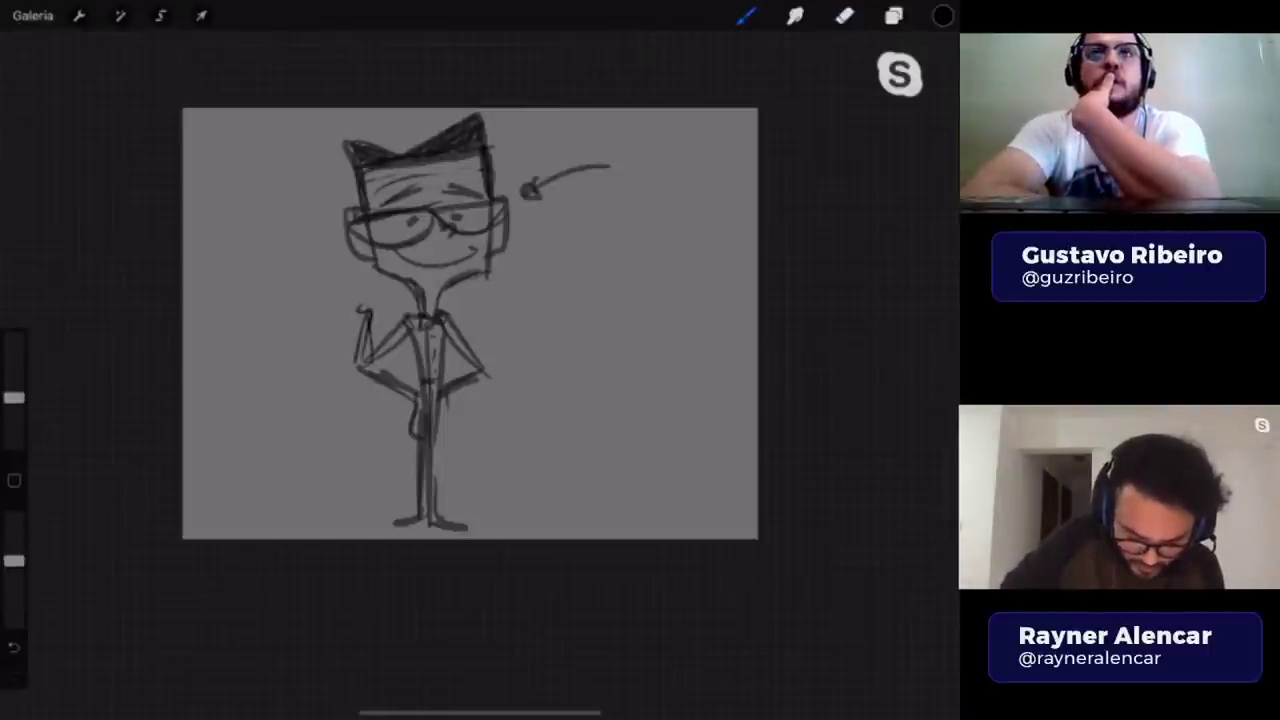
pyautogui.moveTo(372, 282)
pyautogui.mouseDown()
pyautogui.moveTo(366, 318)
pyautogui.moveTo(376, 314)
pyautogui.mouseUp()
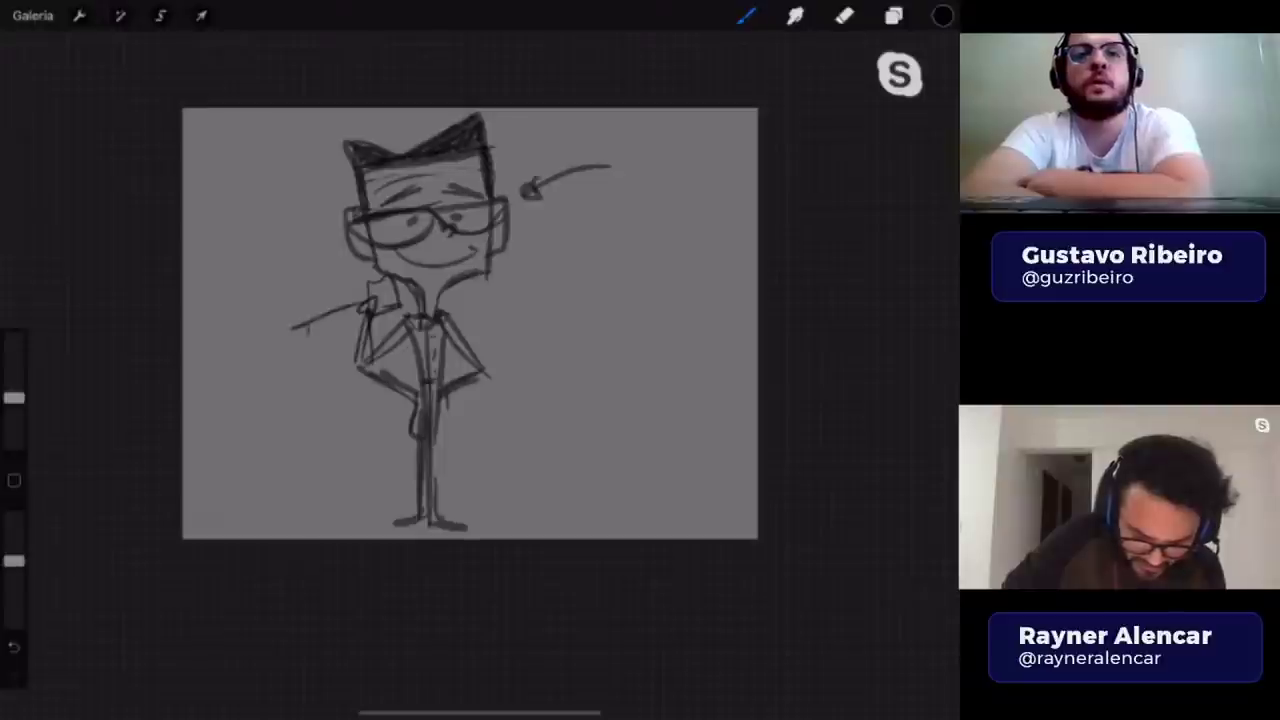
pyautogui.moveTo(490, 252); pyautogui.dragTo(638, 198)
pyautogui.moveTo(440, 298); pyautogui.dragTo(660, 222)
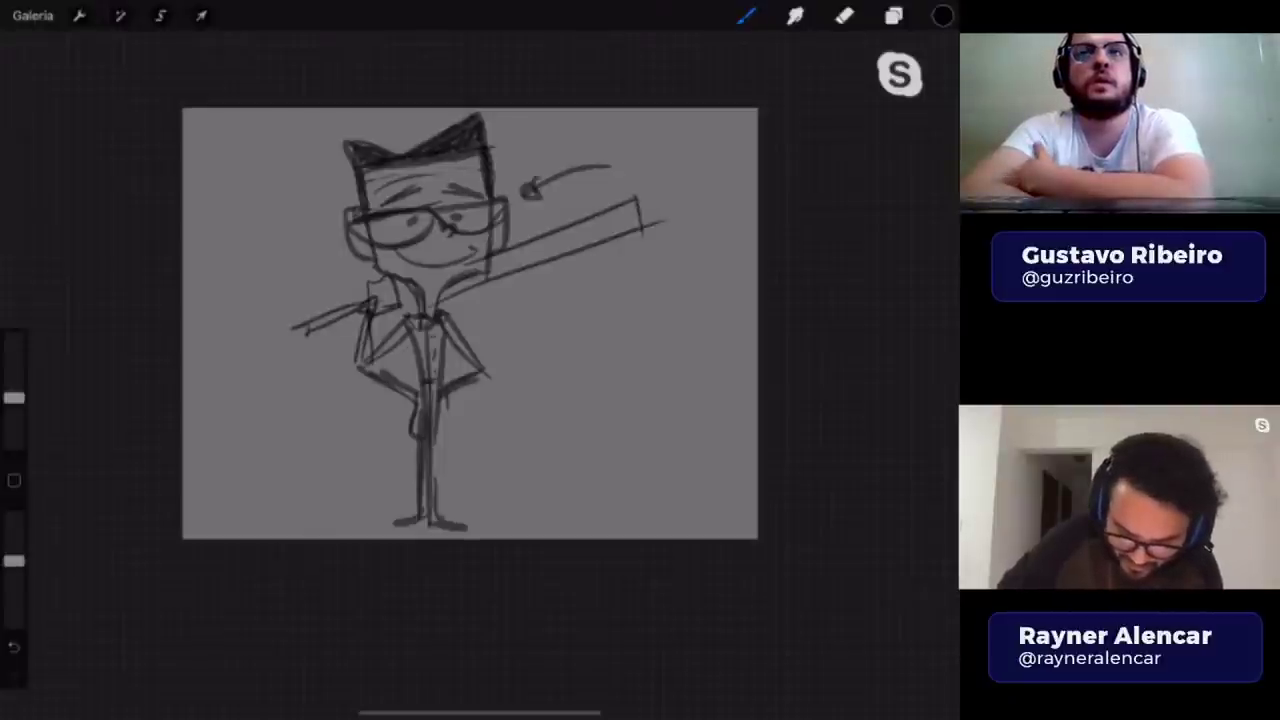
pyautogui.click(844, 15)
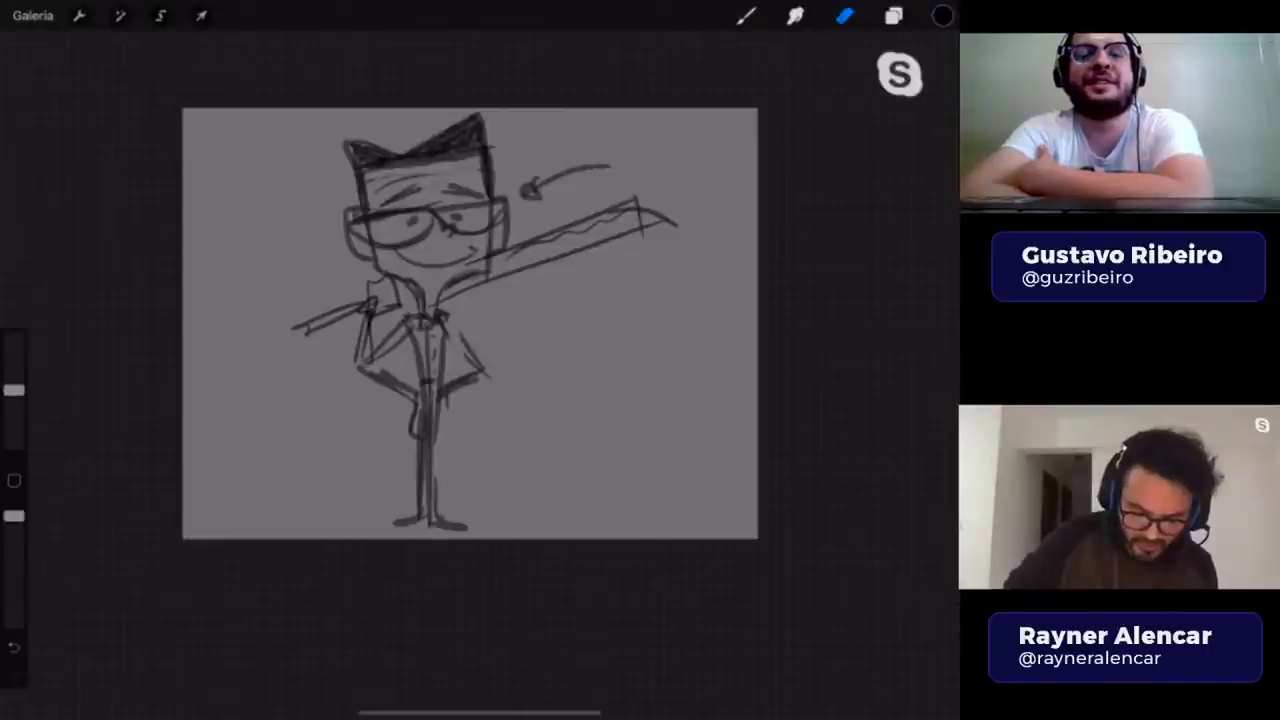
pyautogui.hotkey('ctrl', 'z')
pyautogui.hotkey('ctrl', 'z')
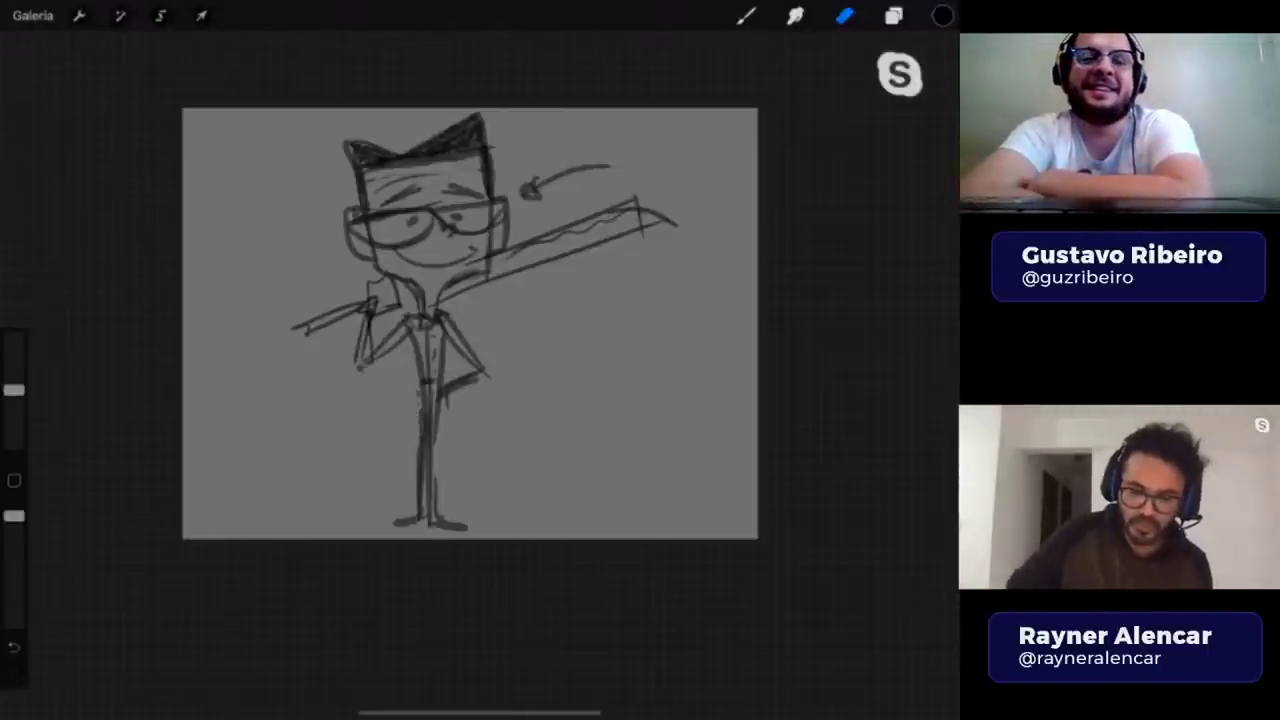
pyautogui.press('b')
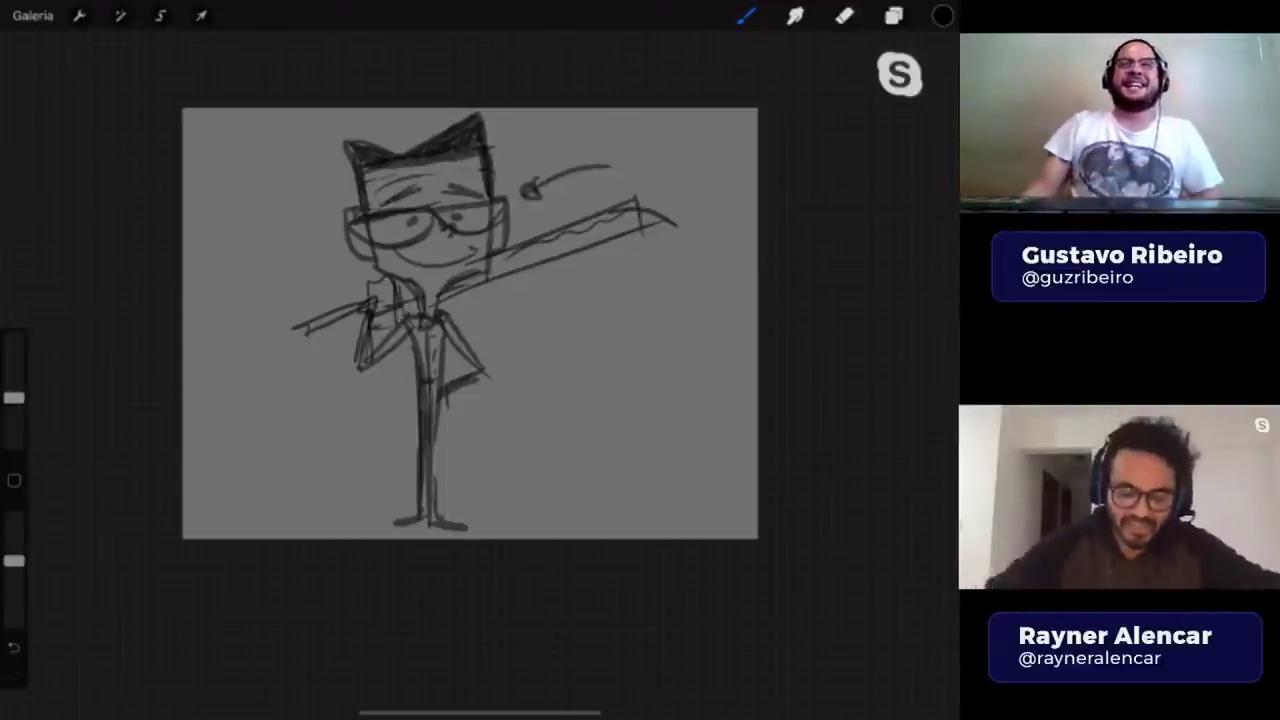
pyautogui.click(844, 16)
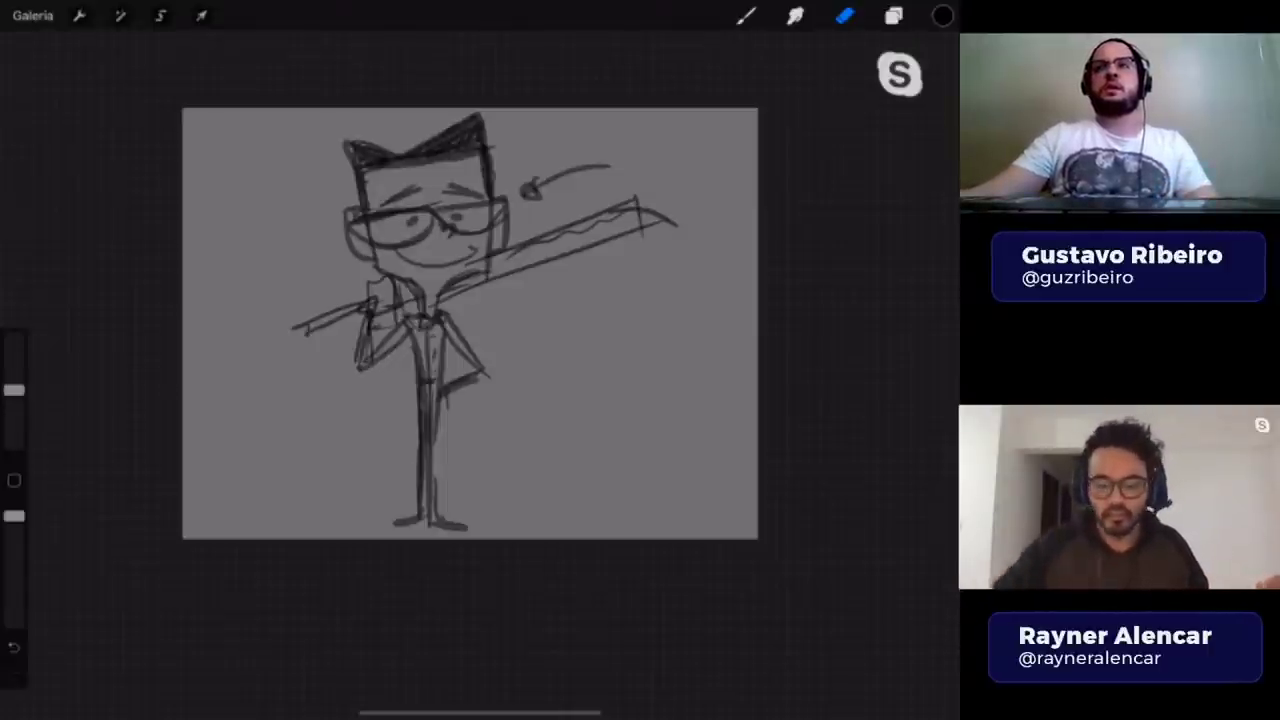
# - Hide the Camada 2 sketch, select the empty top layer, and add a new layer
pyautogui.click(893, 15)
pyautogui.click(932, 257)
pyautogui.click(787, 114)
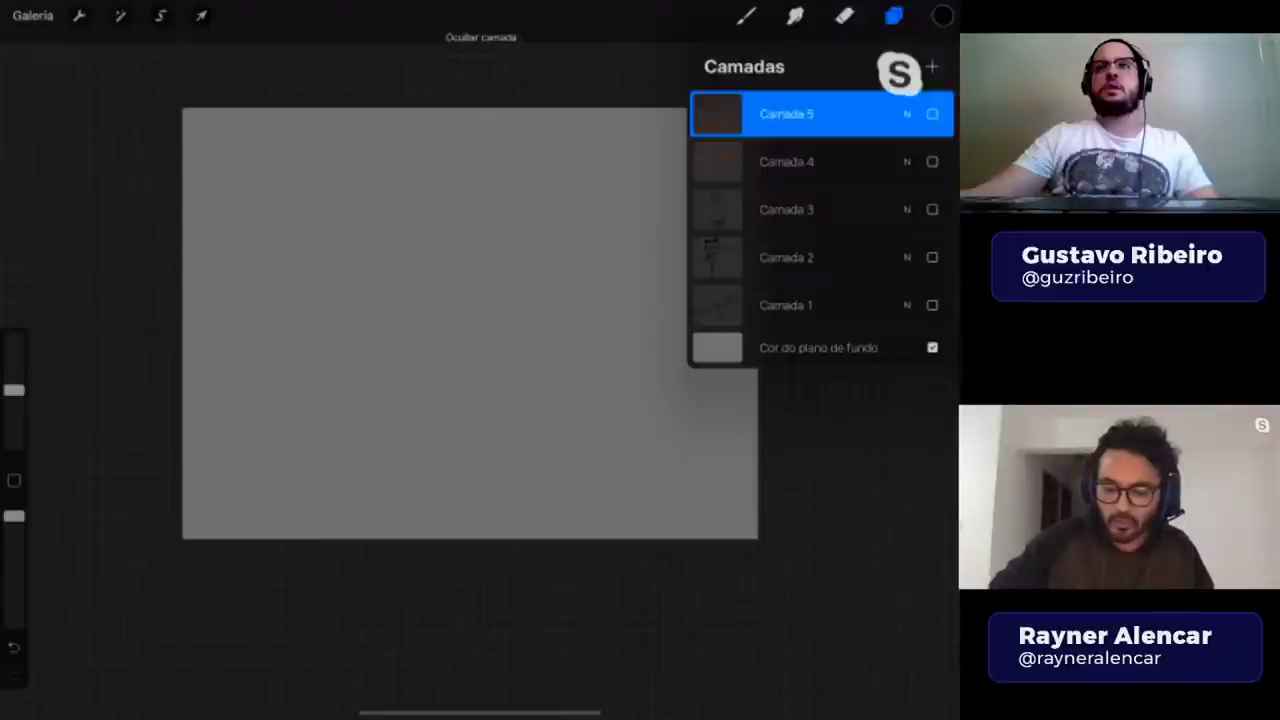
pyautogui.click(932, 66)
pyautogui.click(745, 15)
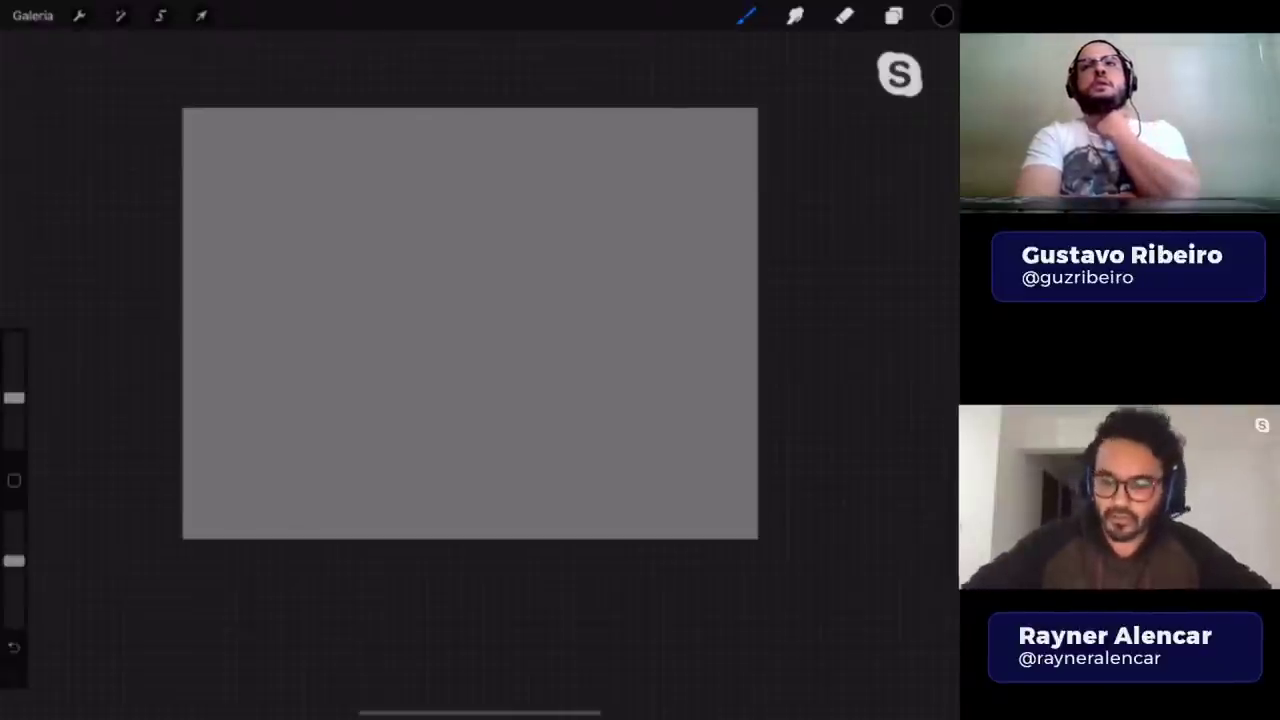
# - Show Camada 2 again, make it the active layer, and choose a drawing brush
pyautogui.click(893, 15)
pyautogui.click(932, 305)
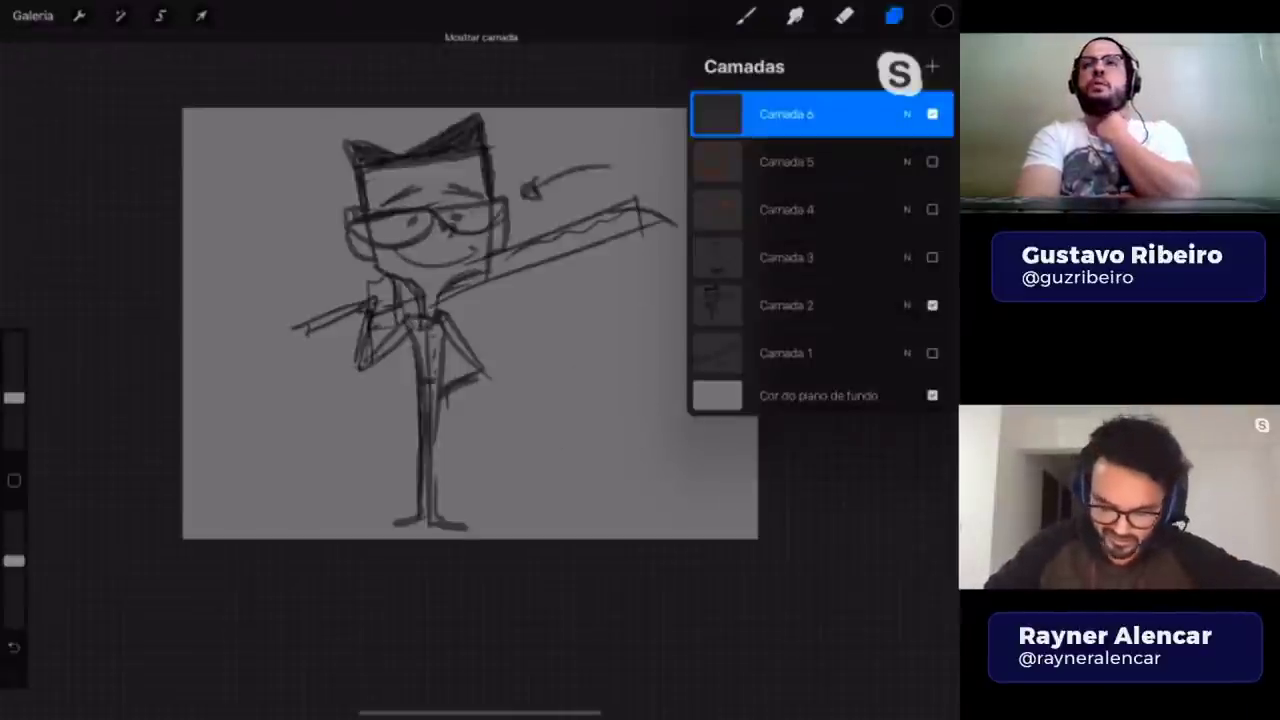
pyautogui.click(786, 305)
pyautogui.click(893, 15)
pyautogui.click(745, 15)
pyautogui.click(800, 494)
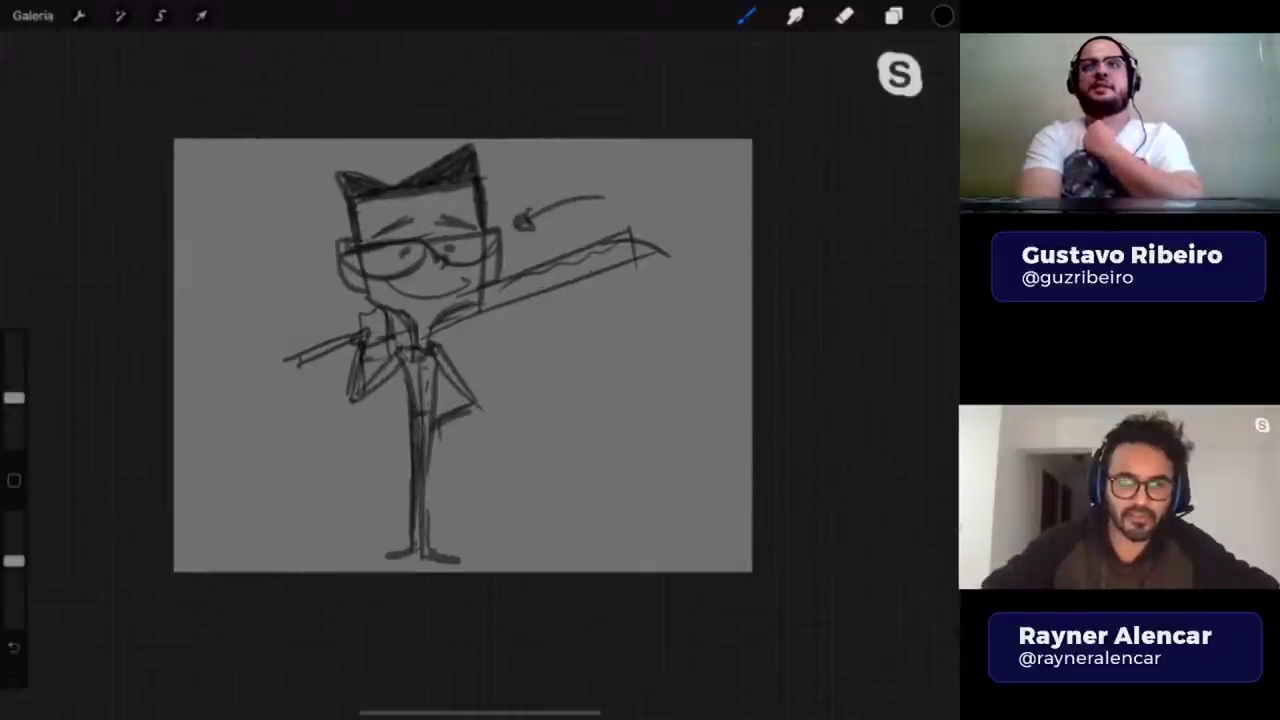
# - Hide Camada 2 again, make Camada 6 active, and choose a sketching brush
pyautogui.click(893, 15)
pyautogui.click(932, 305)
pyautogui.click(786, 114)
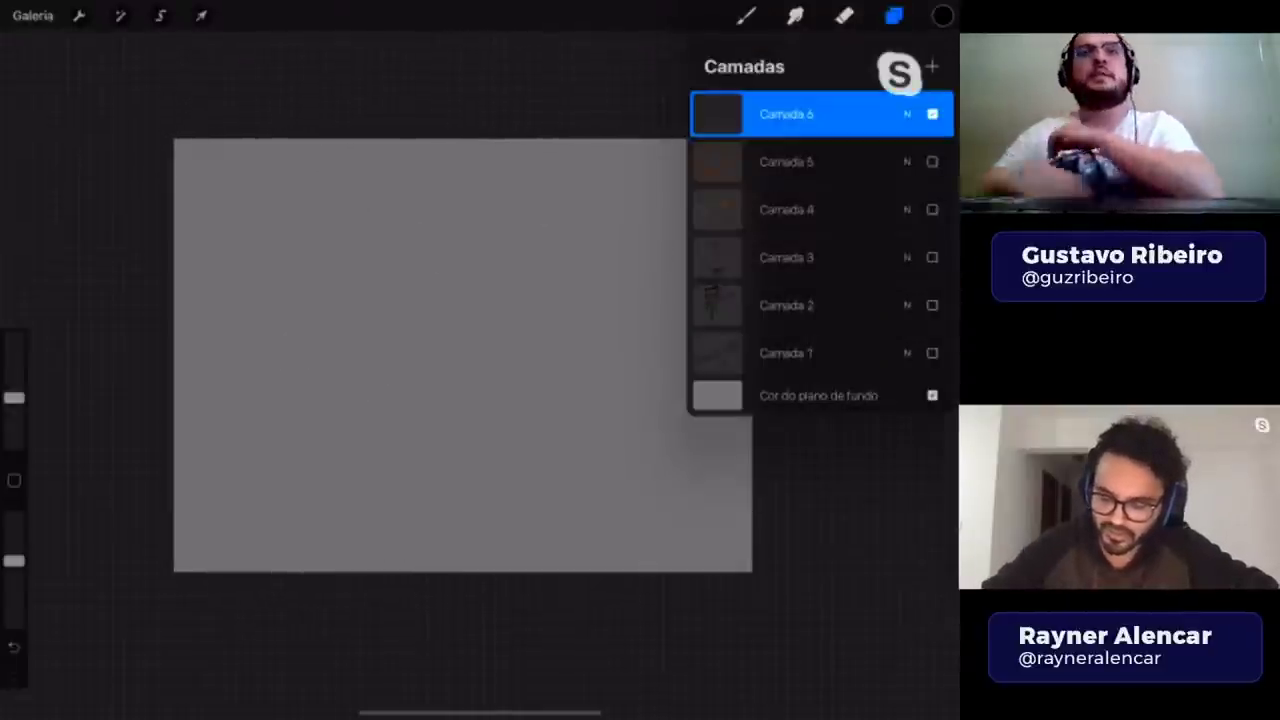
pyautogui.click(745, 15)
pyautogui.click(806, 500)
pyautogui.click(745, 15)
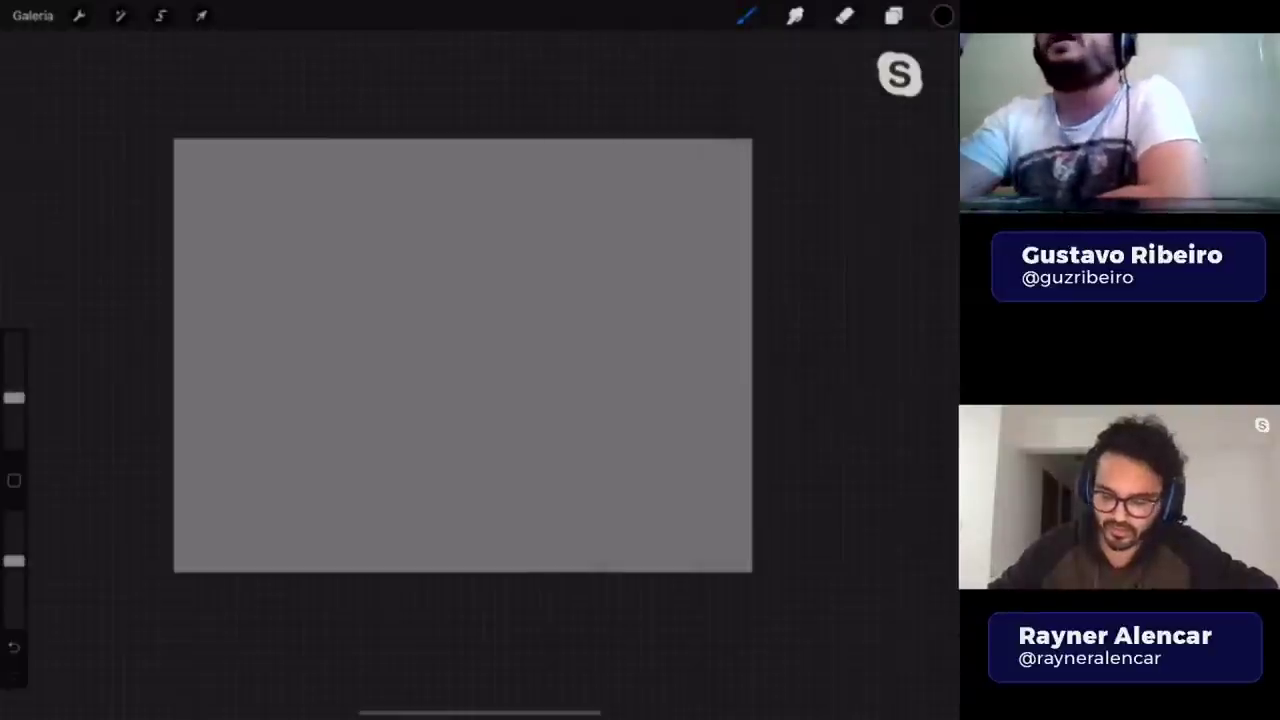
pyautogui.click(893, 15)
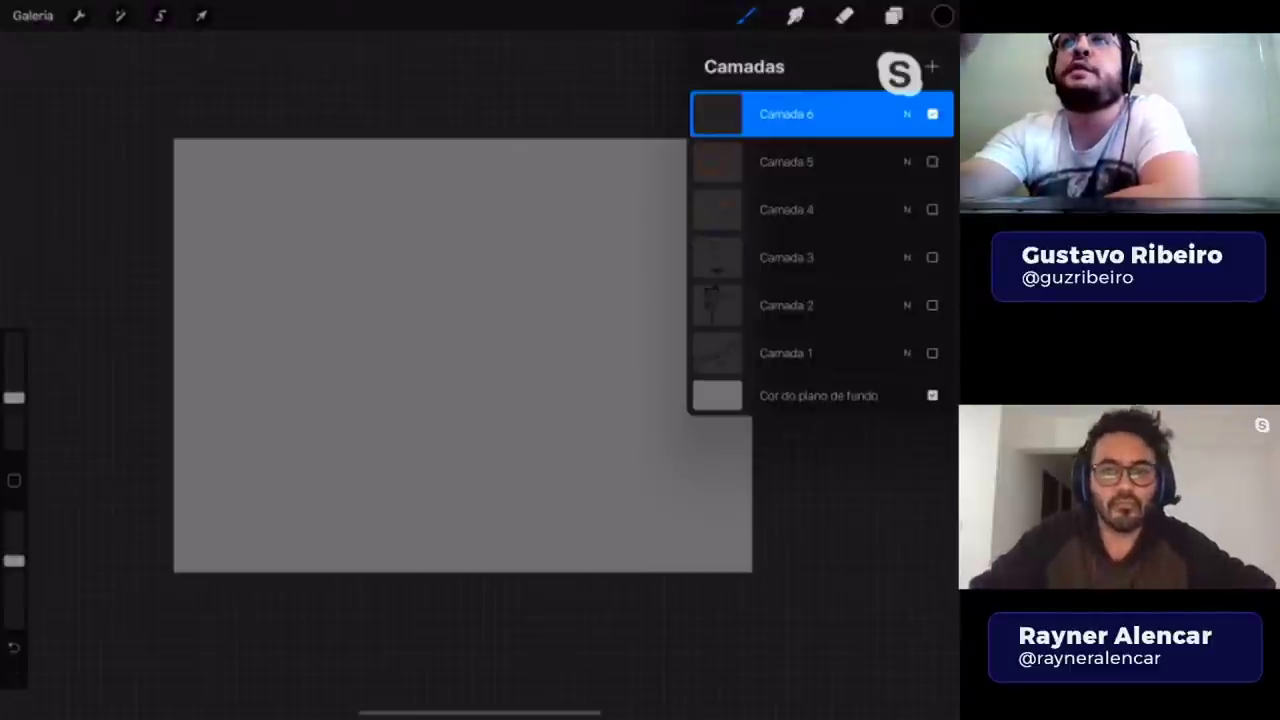
pyautogui.click(745, 15)
pyautogui.click(805, 480)
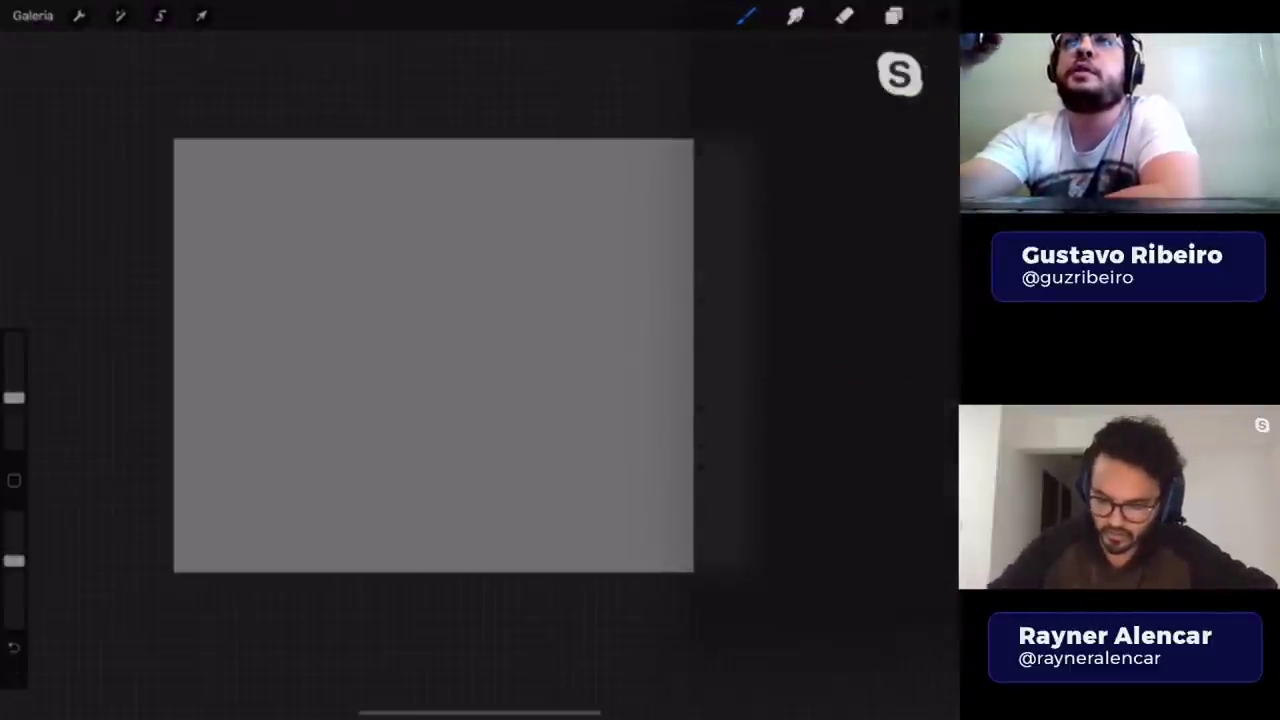
# - Add the empty layer Camada 7 on top and switch to the Selection tool
pyautogui.click(893, 15)
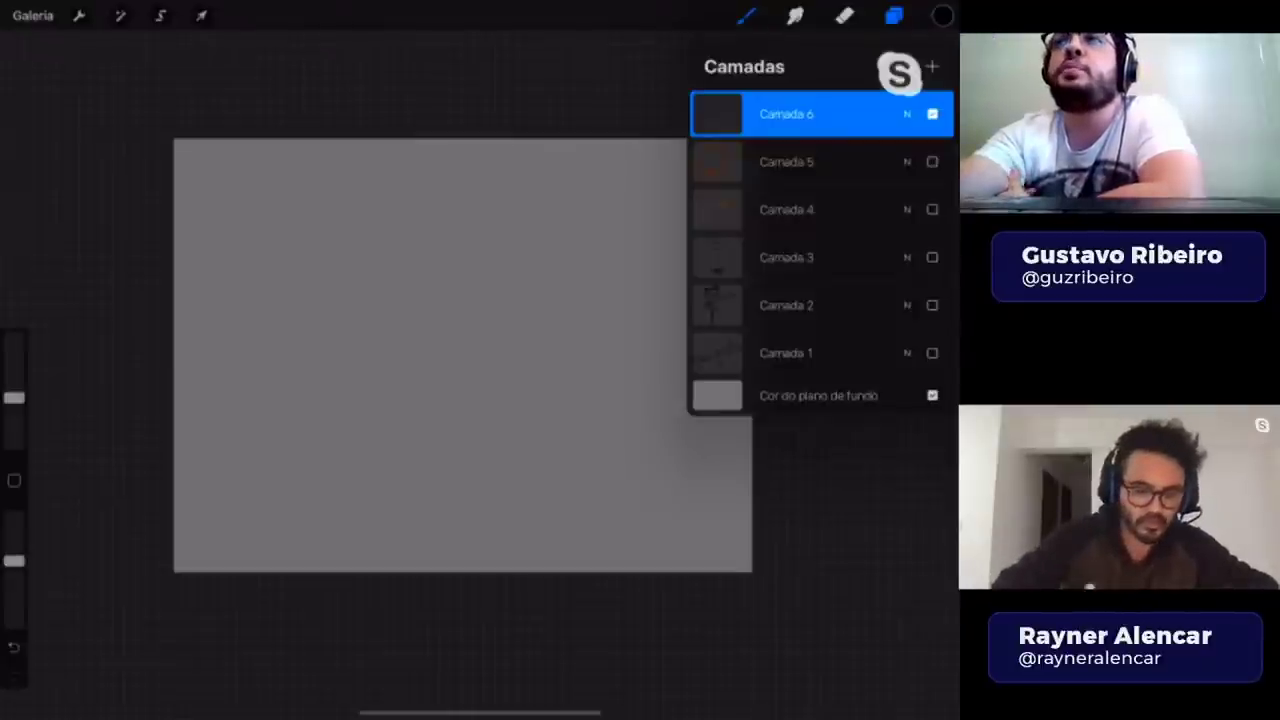
pyautogui.click(932, 66)
pyautogui.click(160, 15)
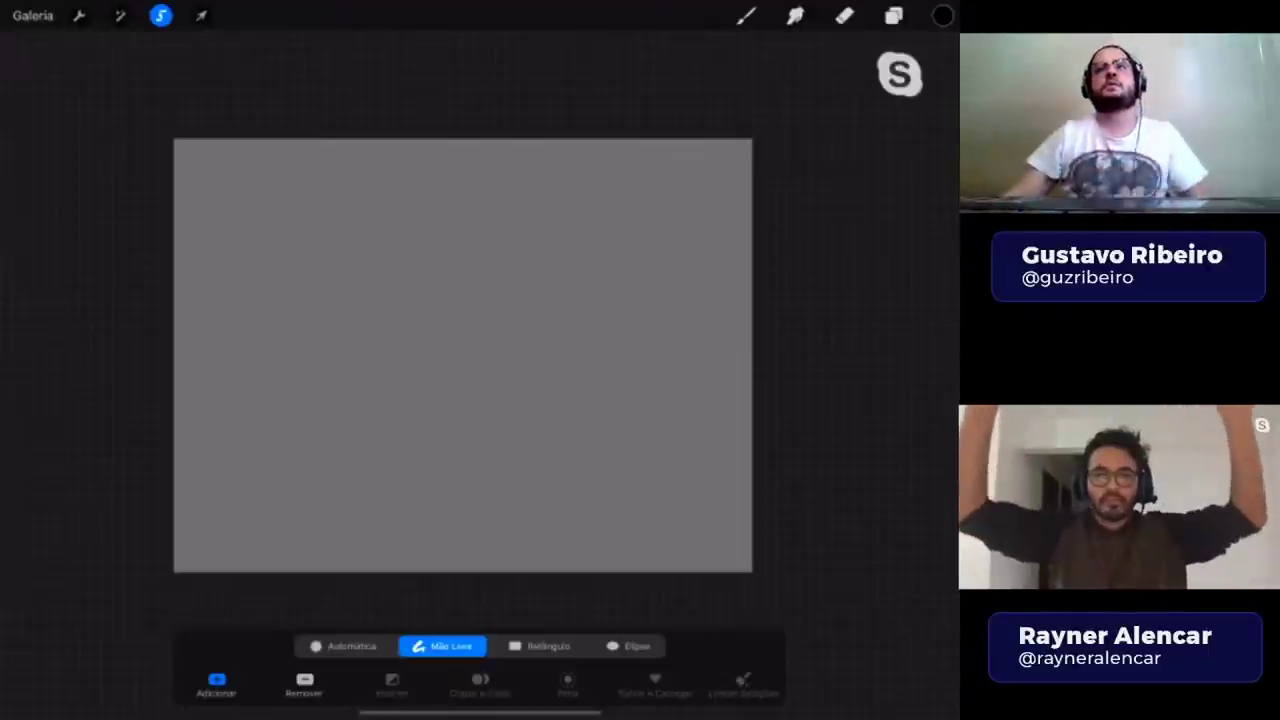
# - Make the Camada 2 character sketch visible and the active layer
pyautogui.click(845, 15)
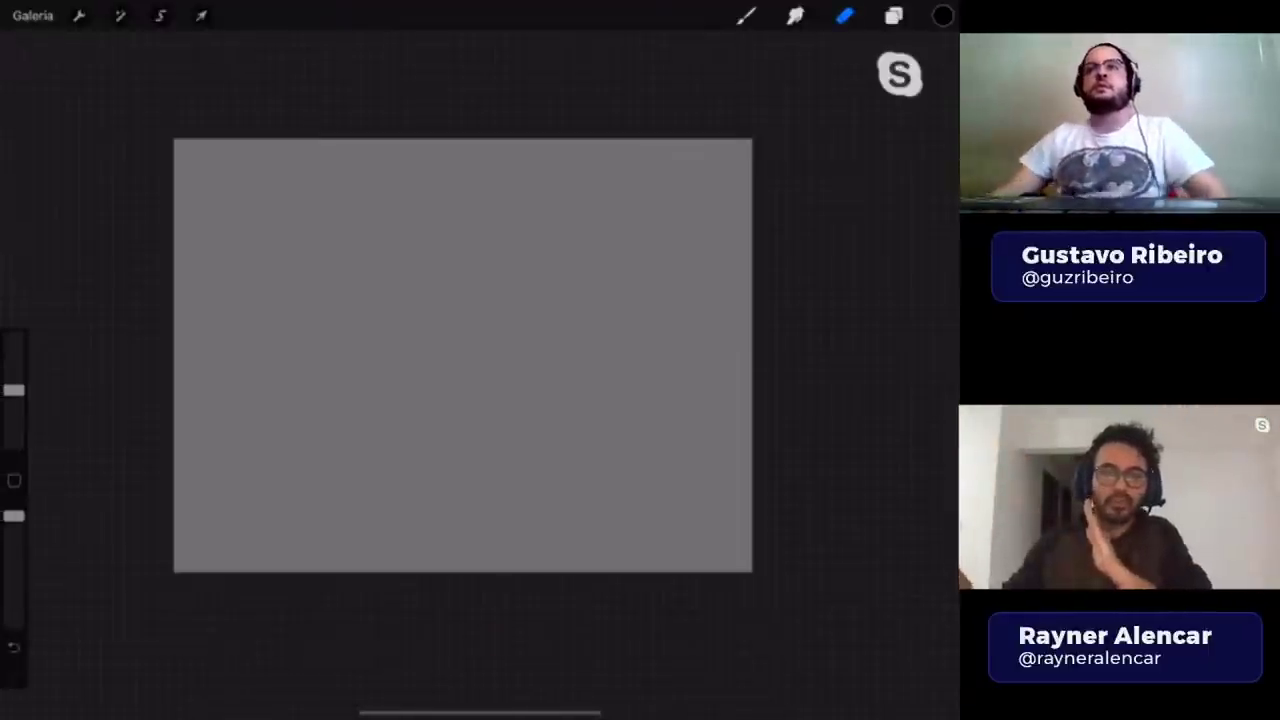
pyautogui.click(893, 15)
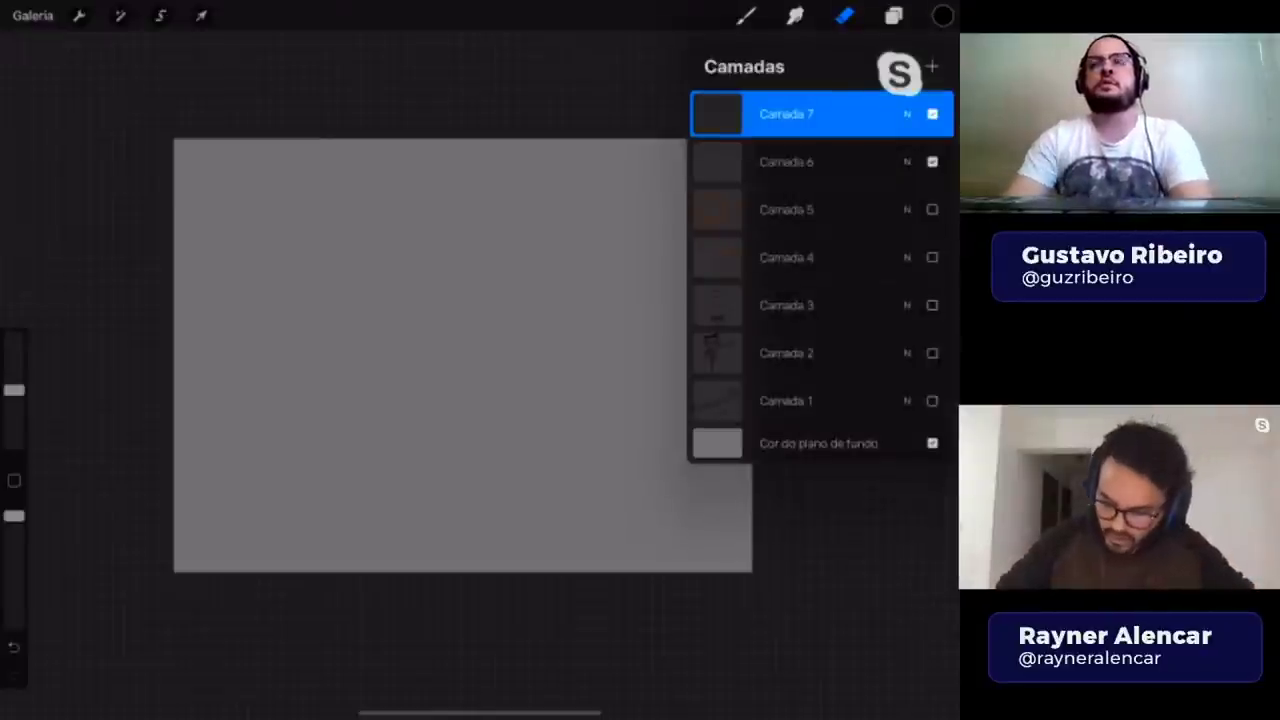
pyautogui.click(932, 353)
pyautogui.click(790, 353)
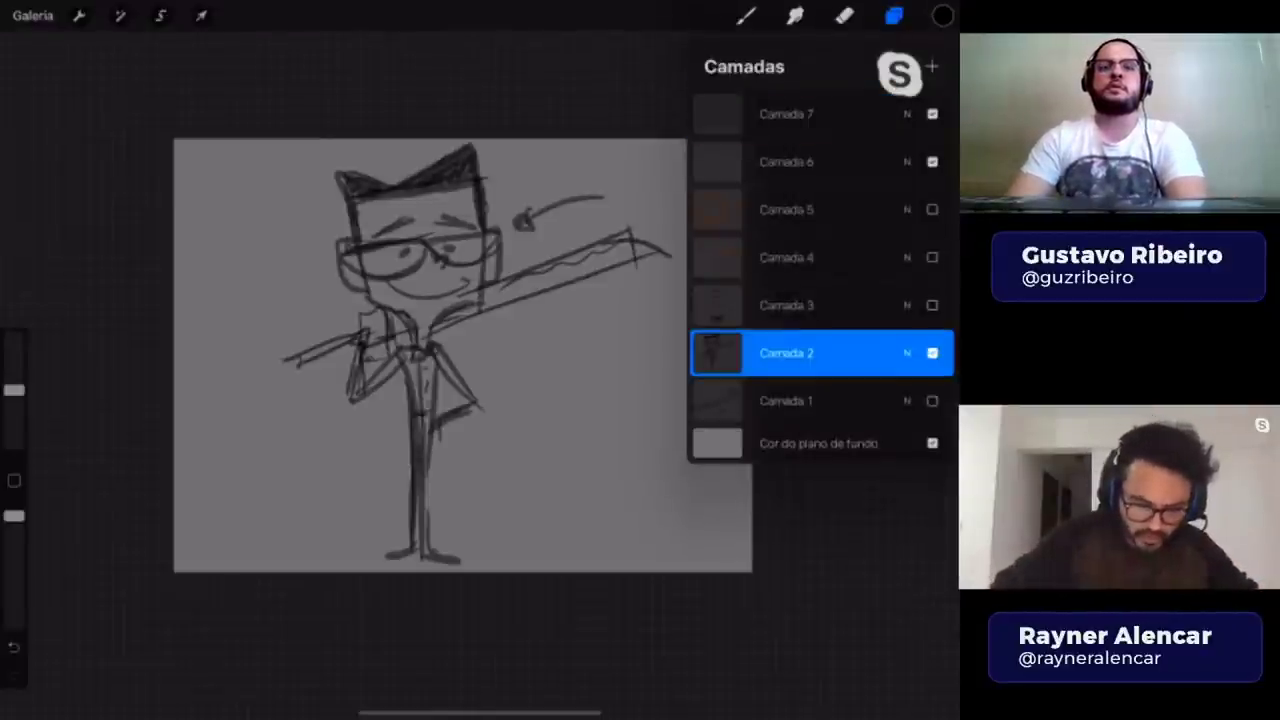
pyautogui.click(160, 15)
pyautogui.click(844, 15)
pyautogui.click(893, 15)
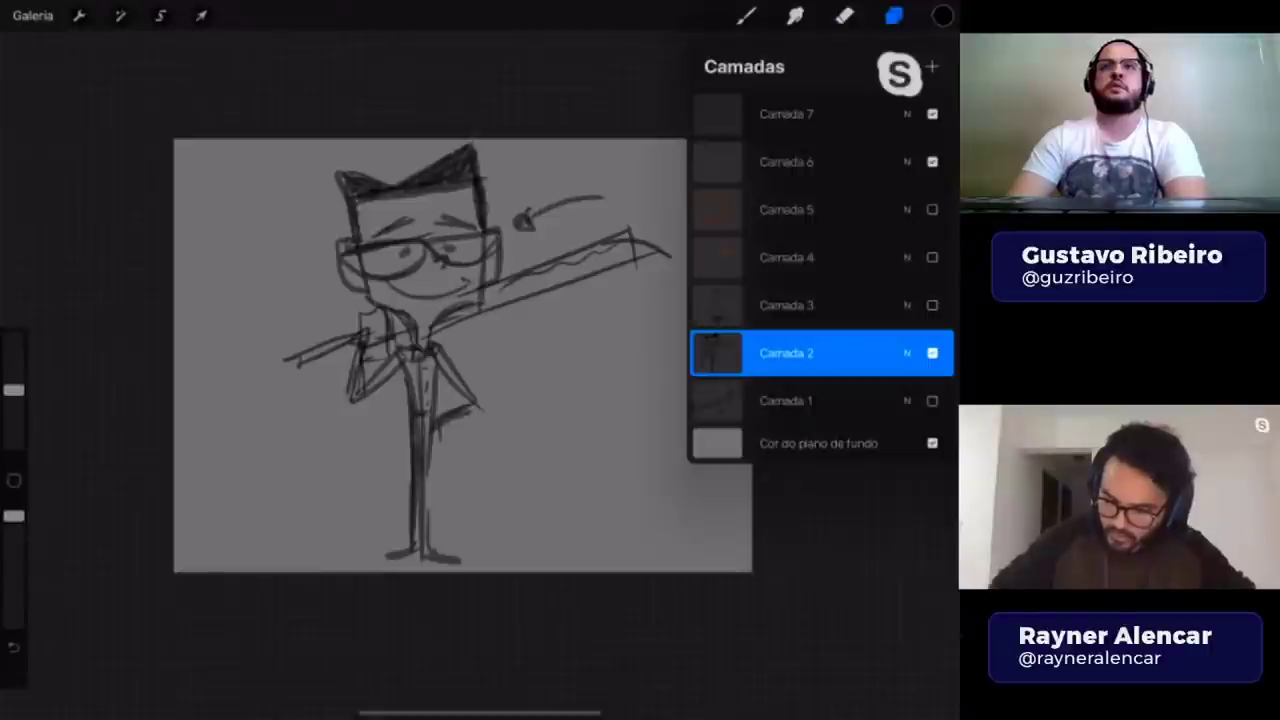
# - Freehand-select the character's silhouette and add Camada 8 above the sketch
pyautogui.click(160, 15)
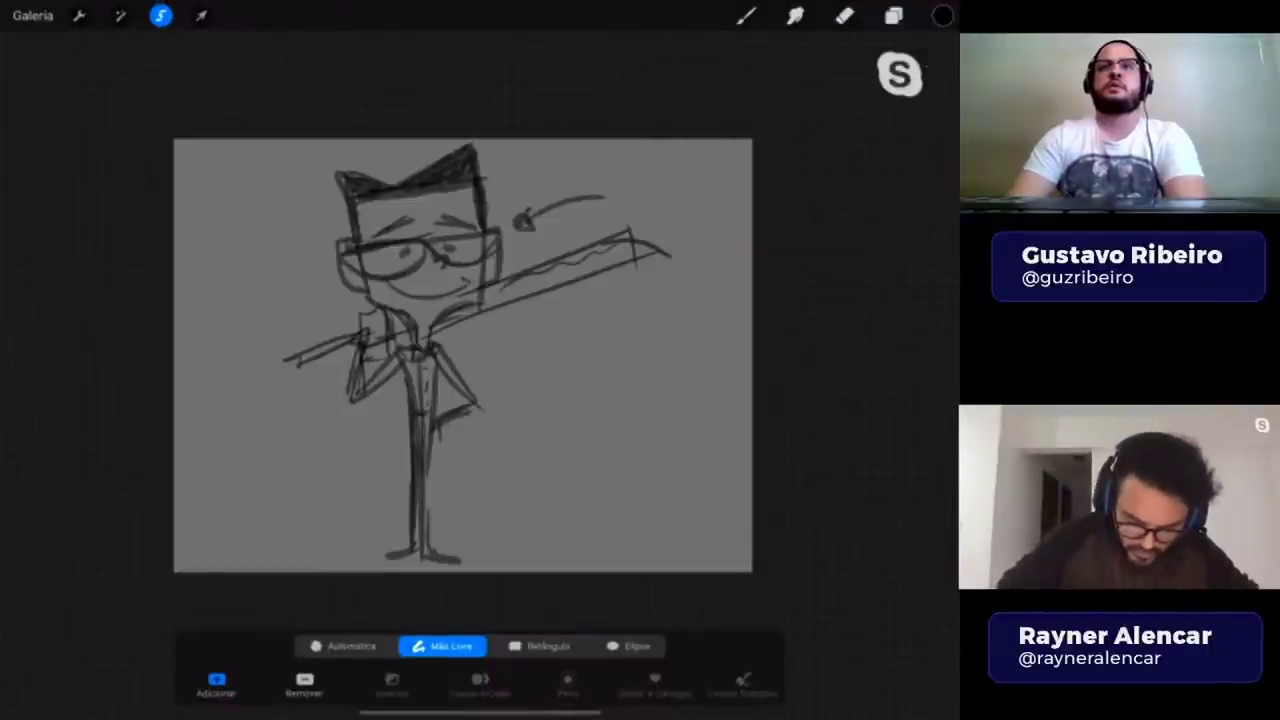
pyautogui.click(745, 15)
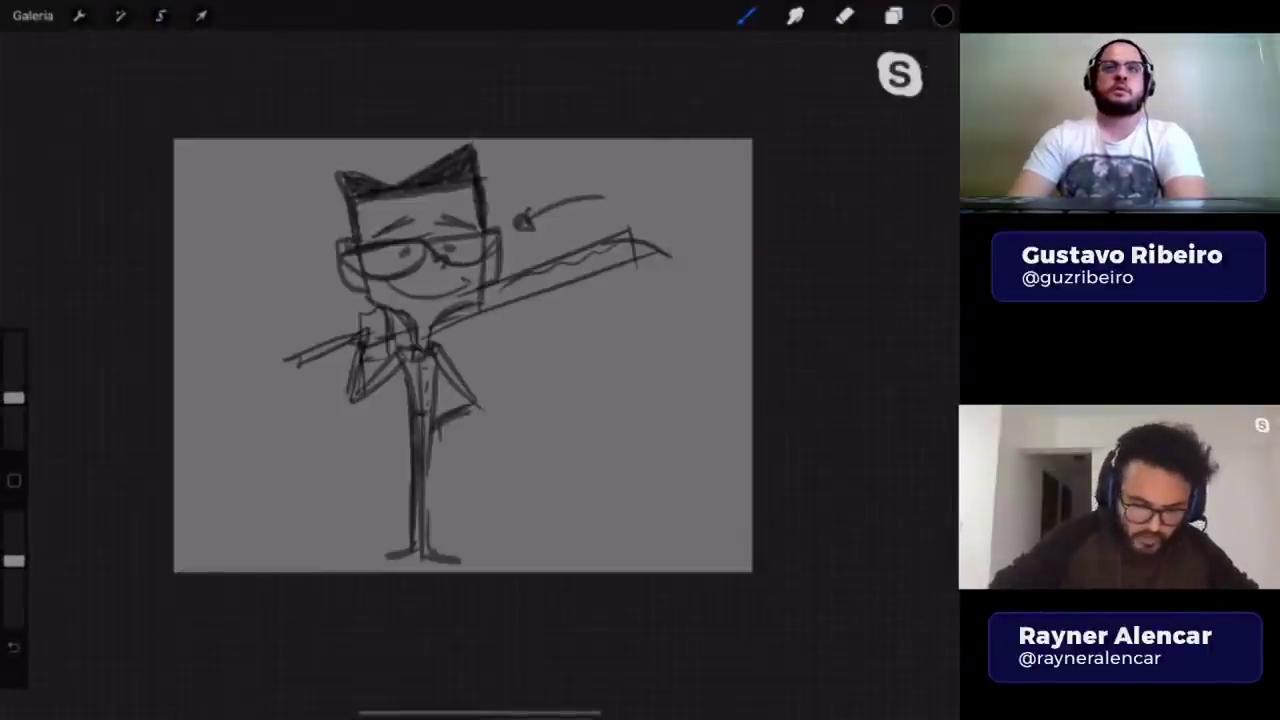
pyautogui.click(160, 15)
pyautogui.scroll(-1, 462, 345)
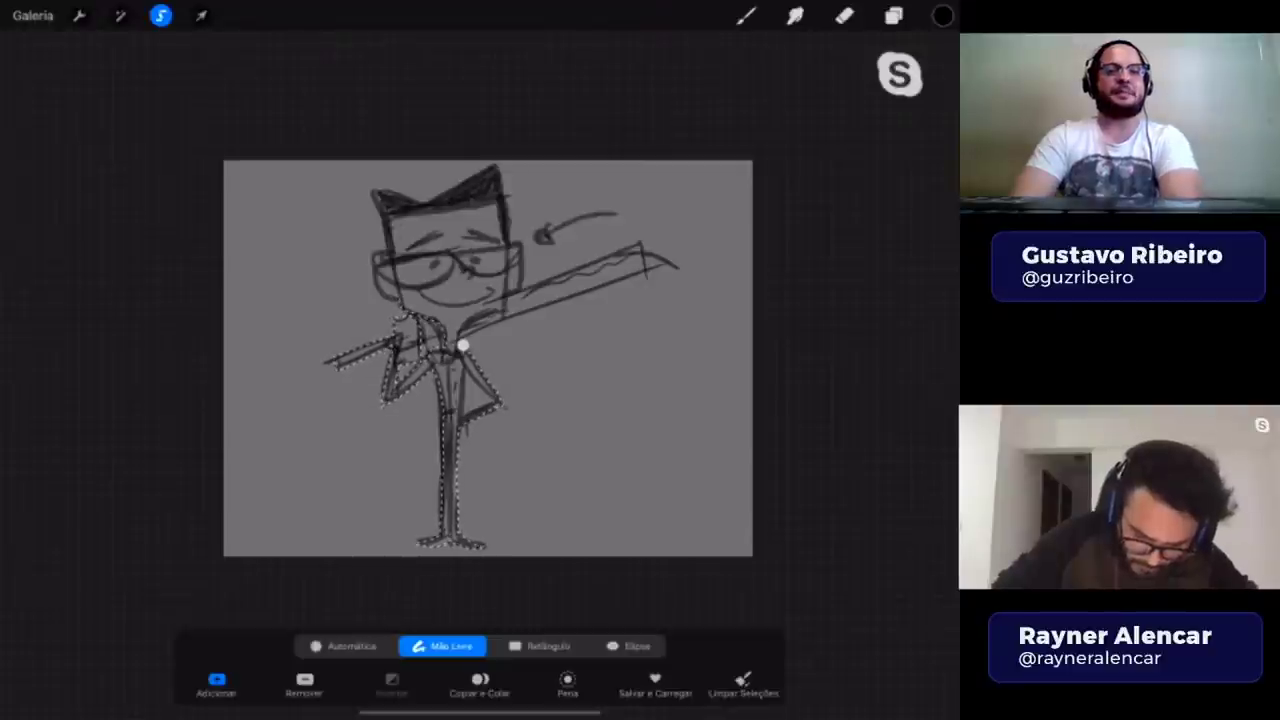
pyautogui.moveTo(400, 310); pyautogui.dragTo(378, 192)
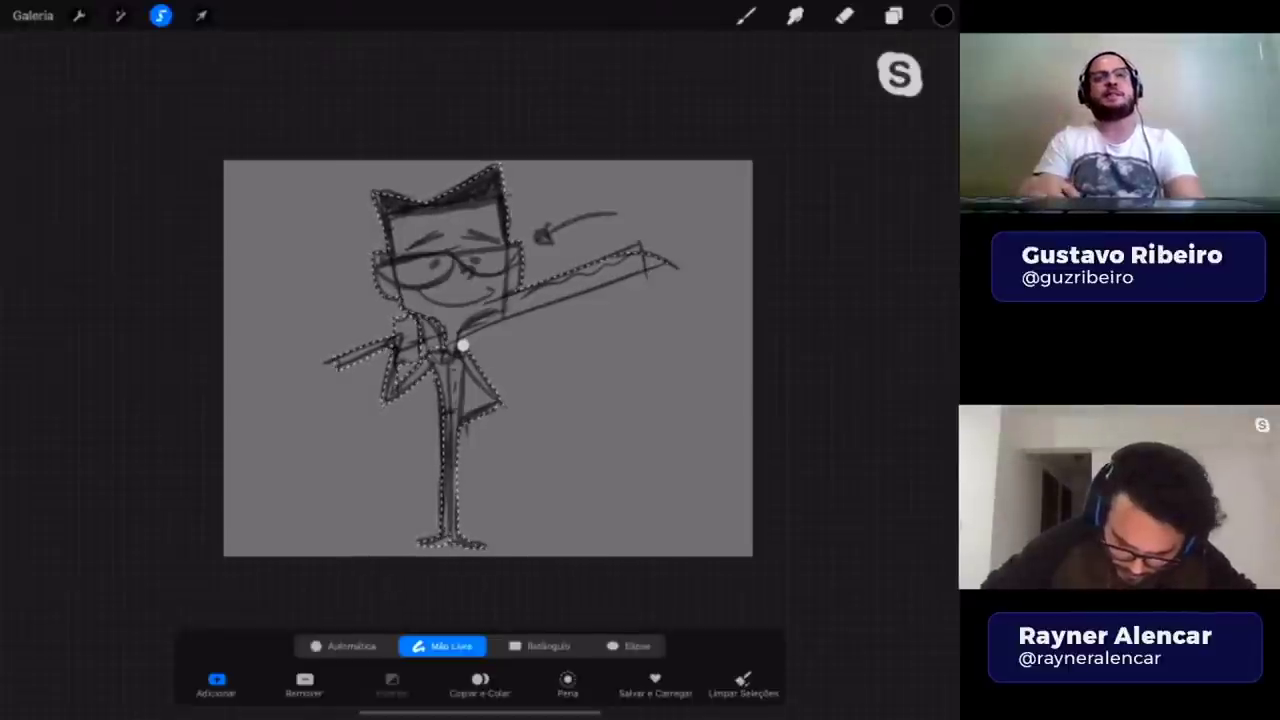
pyautogui.click(462, 345)
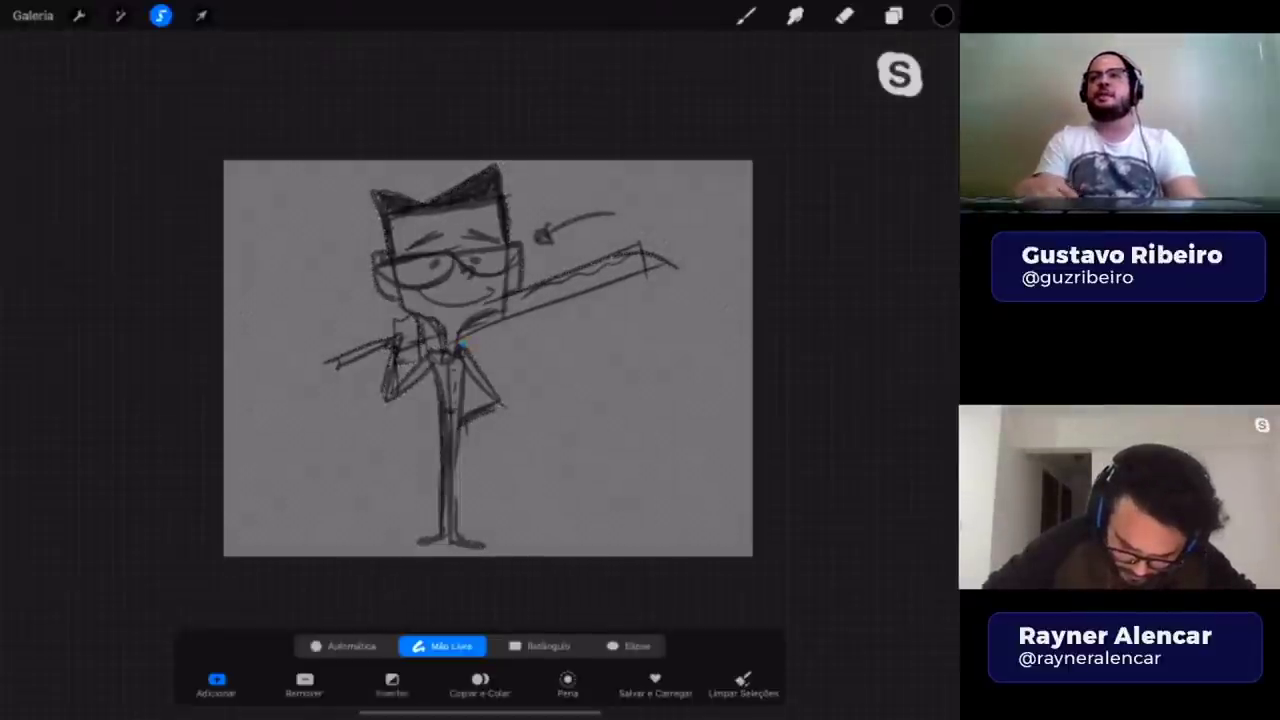
pyautogui.click(893, 15)
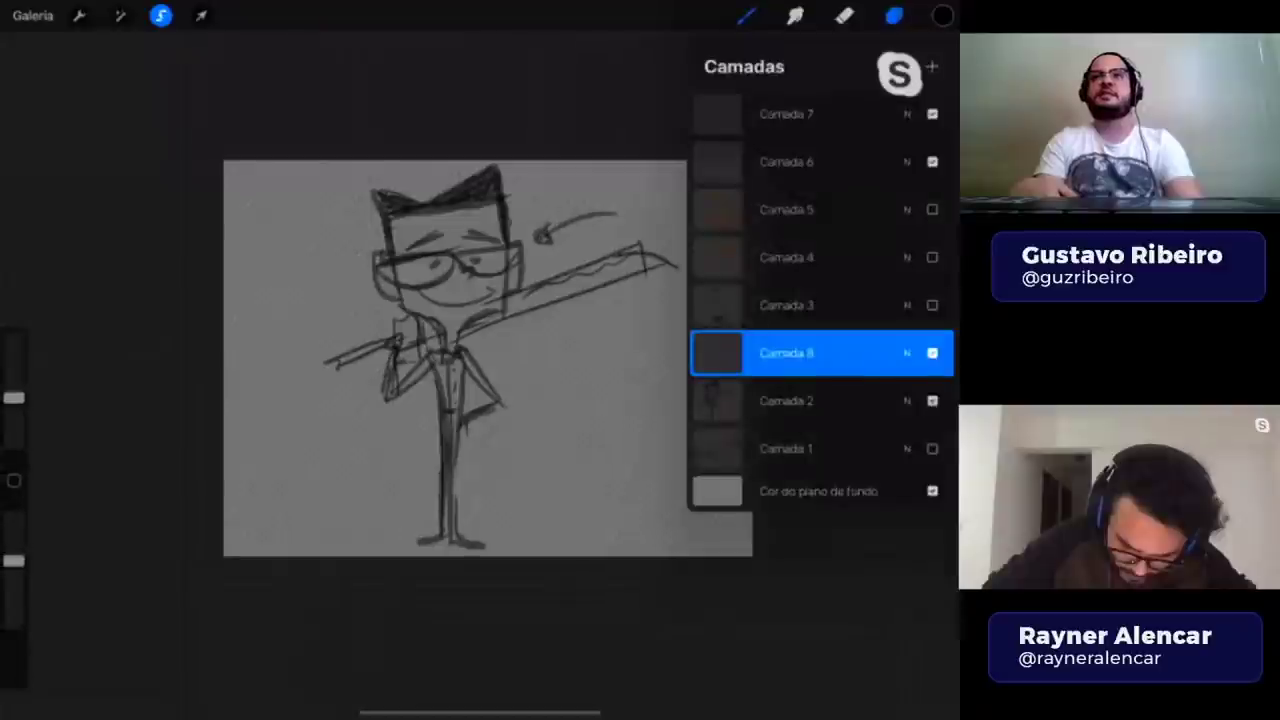
# - Fill the character selection with solid black on Camada 8
pyautogui.click(510, 257)
pyautogui.moveTo(510, 257); pyautogui.dragTo(510, 257)
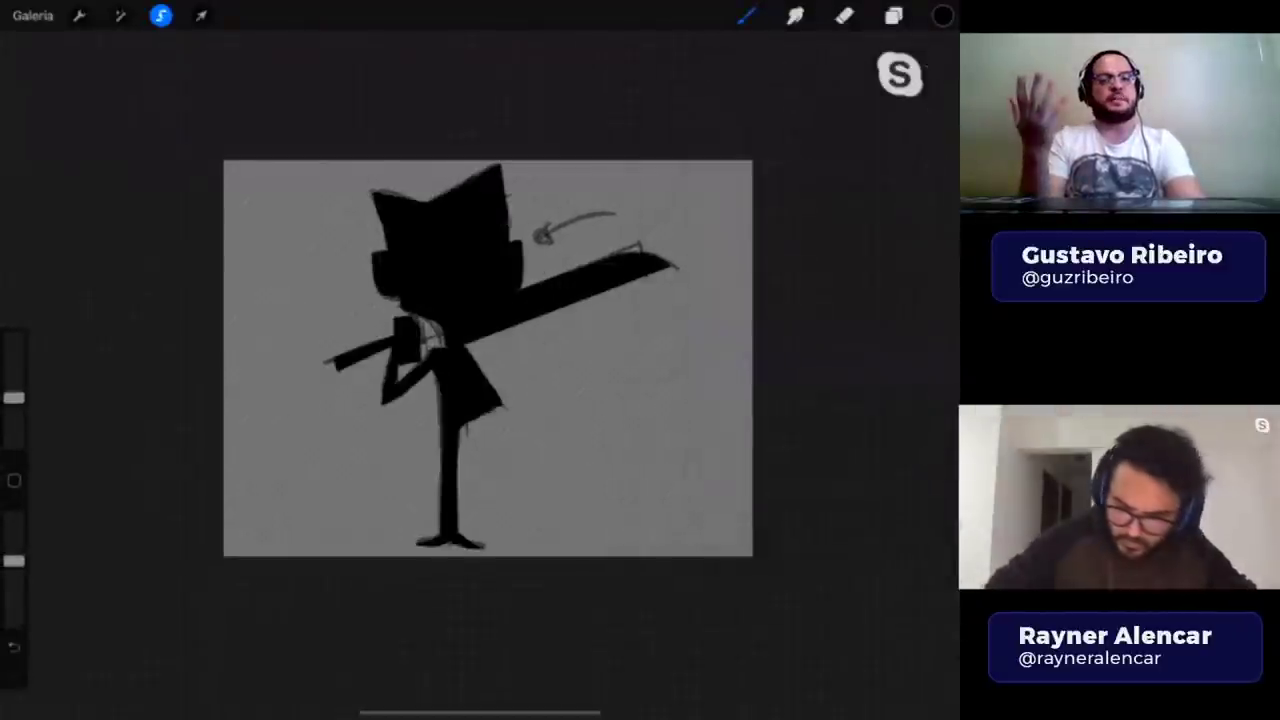
pyautogui.click(745, 15)
pyautogui.click(160, 15)
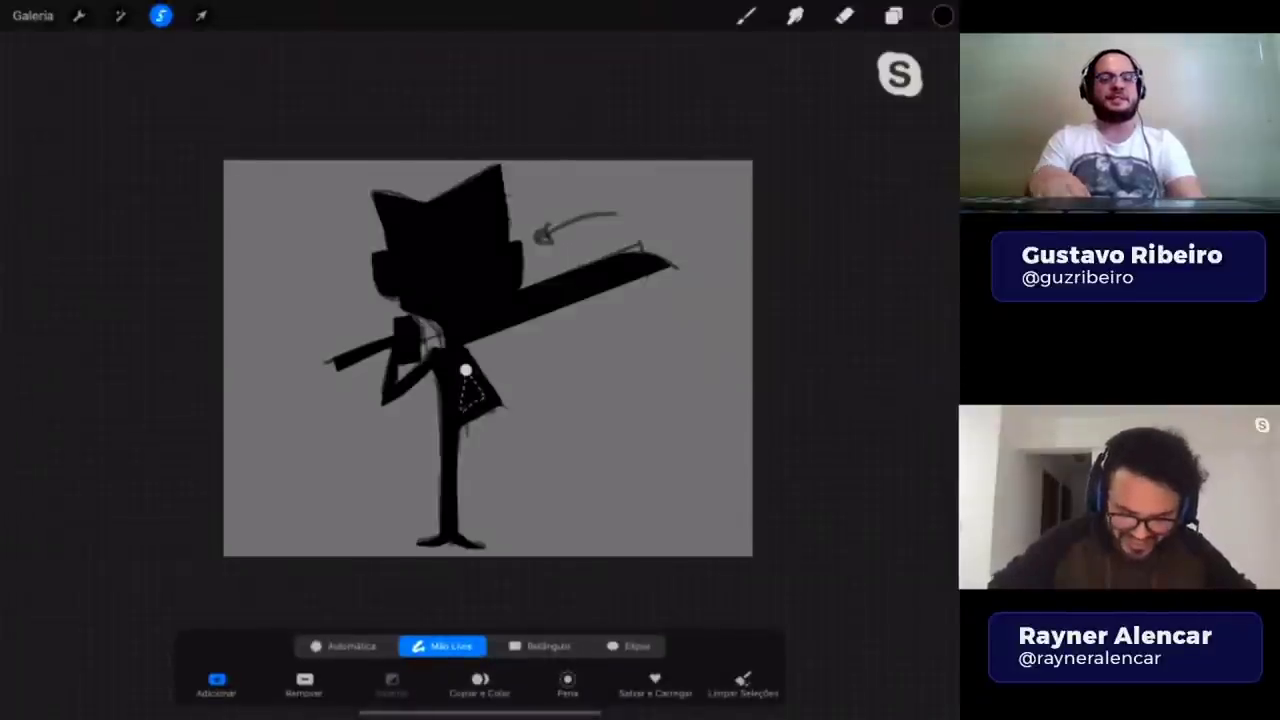
pyautogui.moveTo(480, 300); pyautogui.dragTo(480, 390)
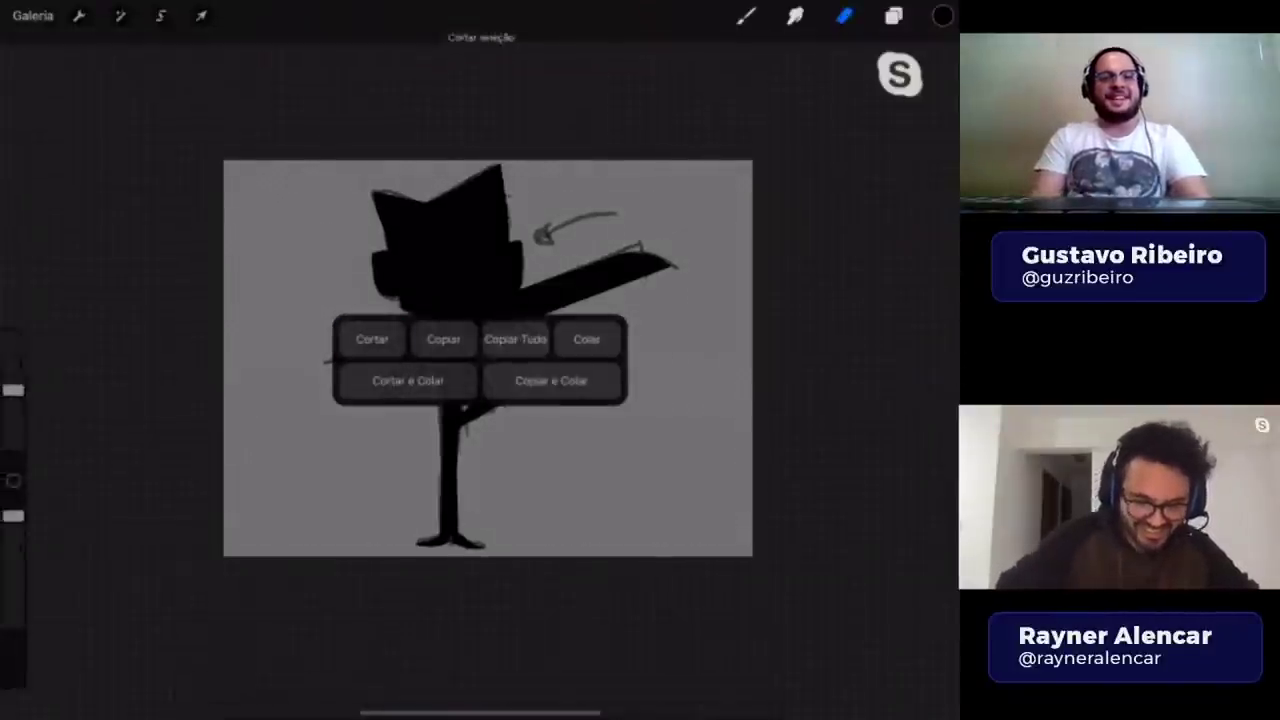
pyautogui.click(650, 480)
pyautogui.click(745, 15)
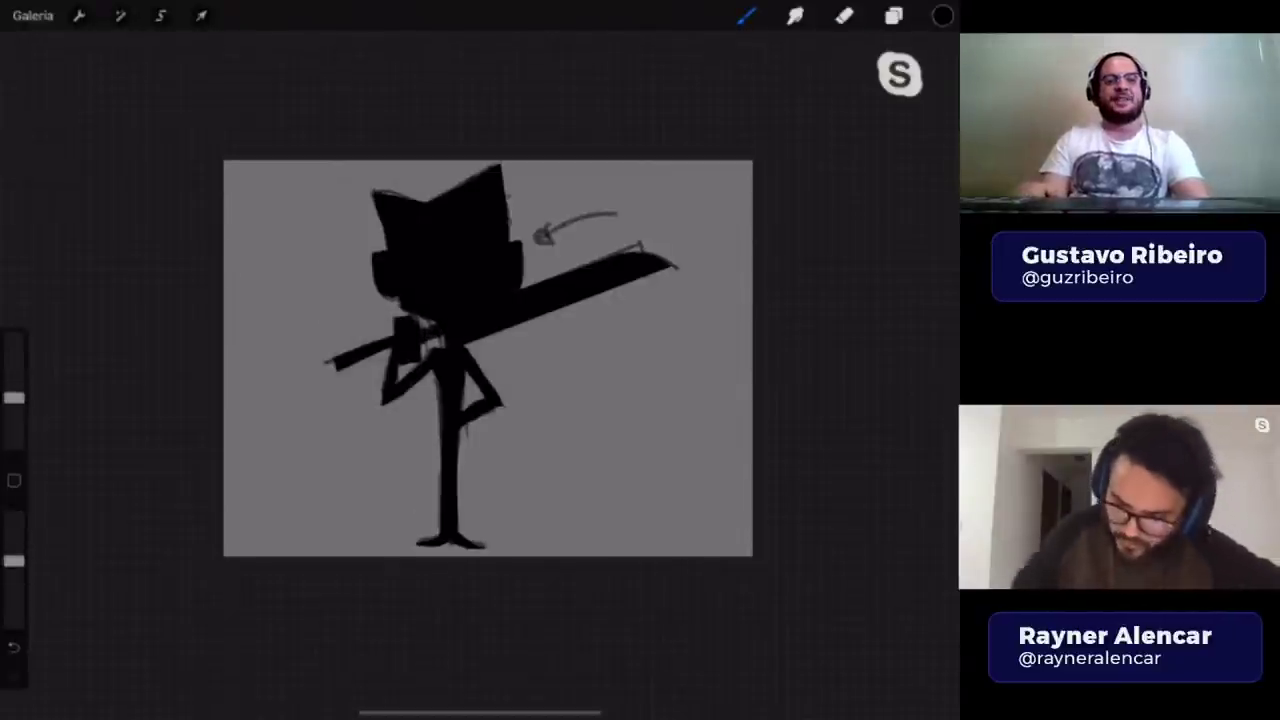
# - Hide the Camada 2 sketch lines and cut away part of the sword with a freehand selection
pyautogui.click(893, 15)
pyautogui.click(932, 400)
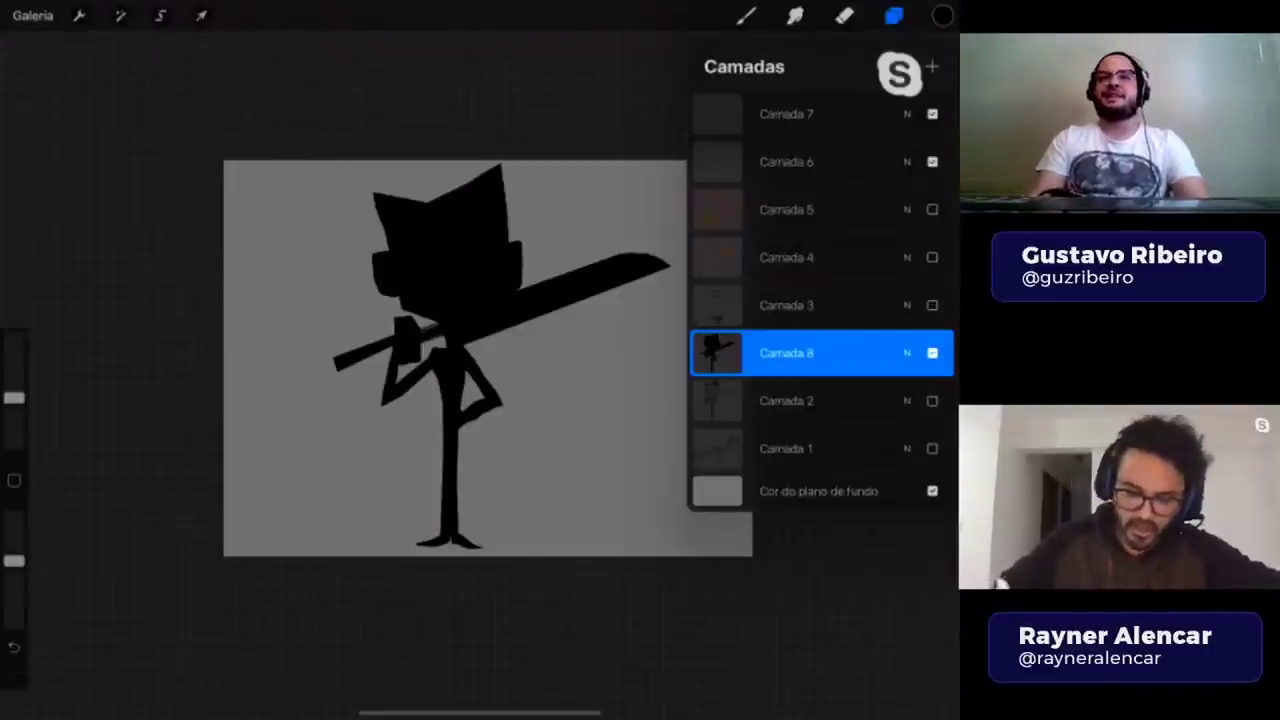
pyautogui.click(893, 15)
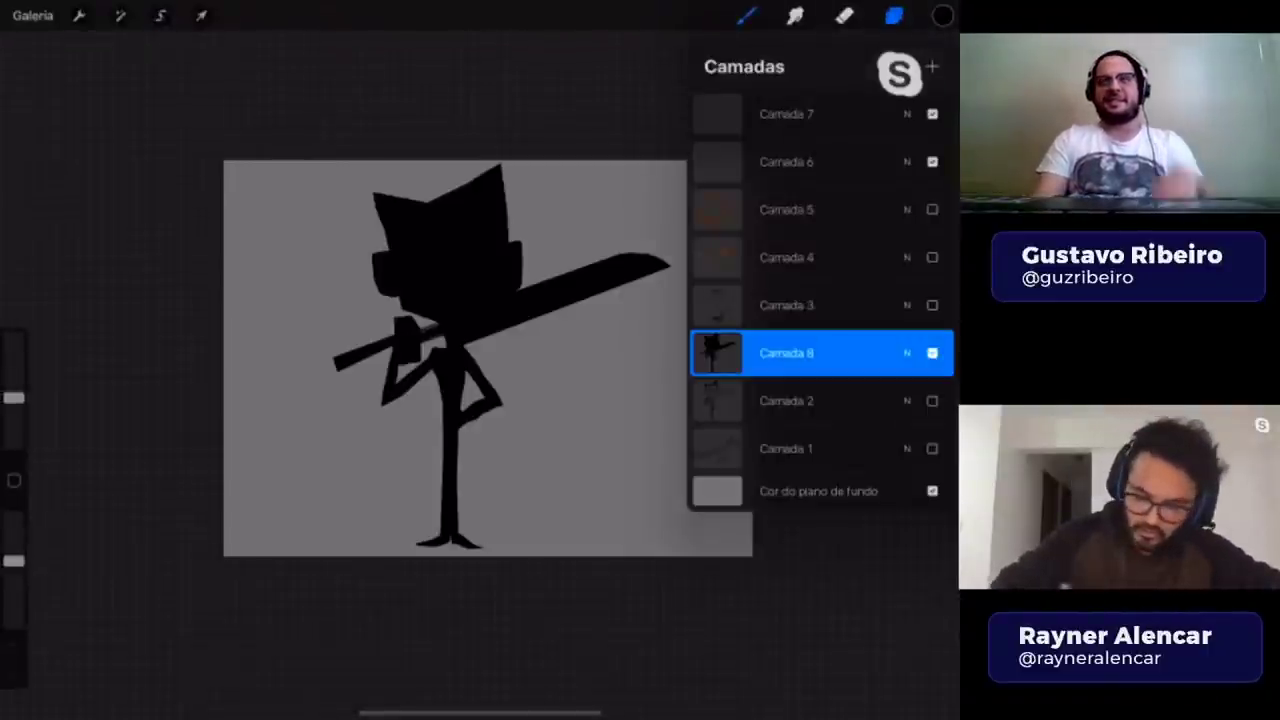
pyautogui.click(160, 15)
pyautogui.moveTo(710, 371)
pyautogui.mouseDown()
pyautogui.moveTo(462, 348)
pyautogui.moveTo(686, 258)
pyautogui.mouseUp()
pyautogui.click(710, 371)
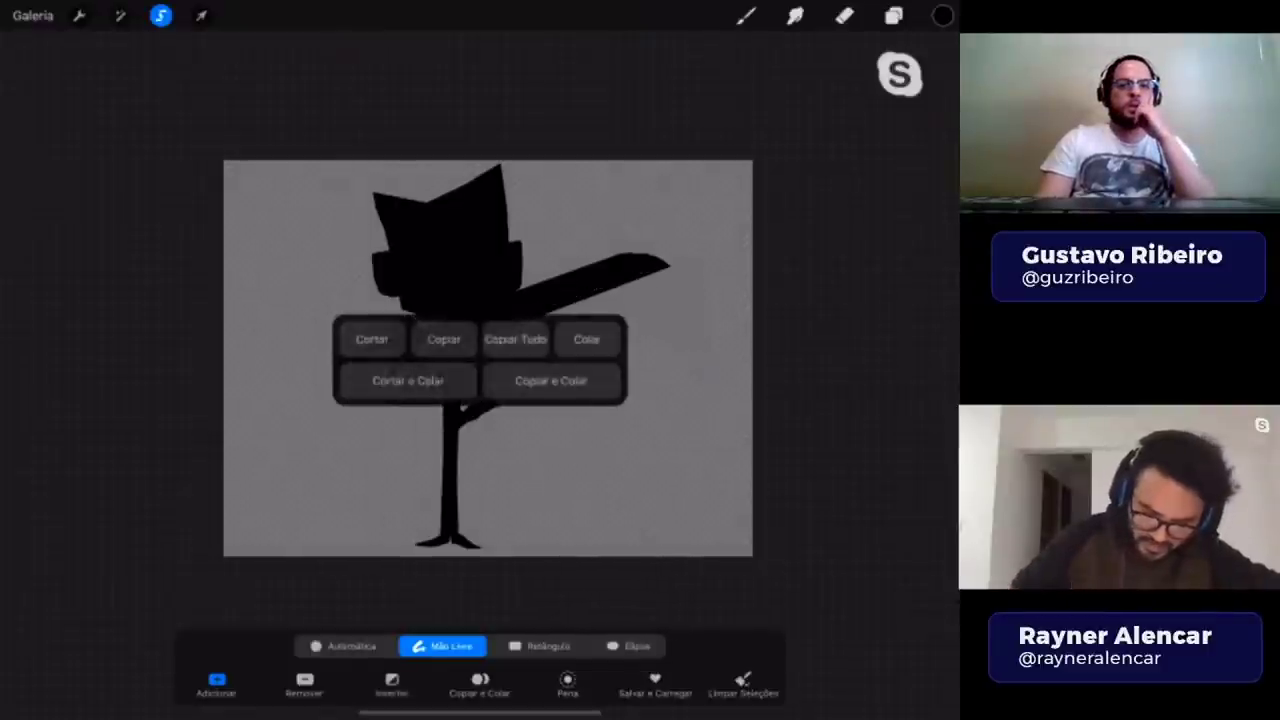
pyautogui.click(371, 339)
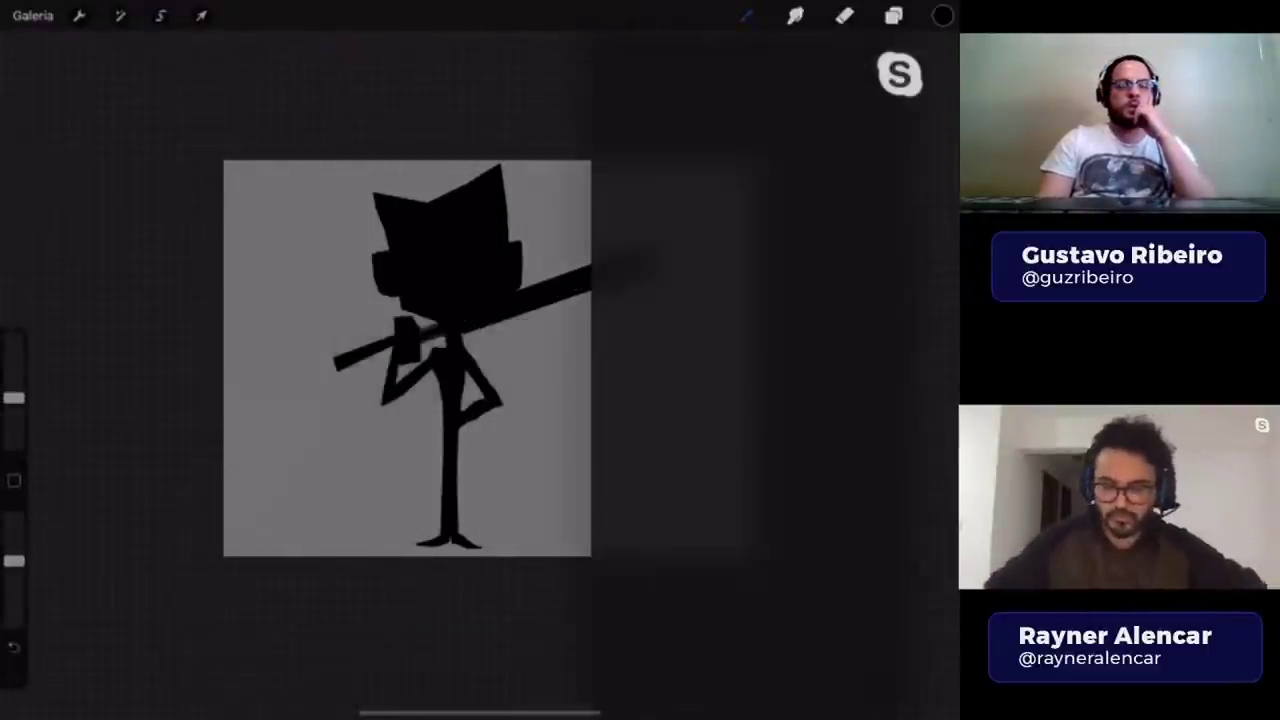
# - Pick a painting brush and bring the layer list back up
pyautogui.click(893, 15)
pyautogui.click(745, 15)
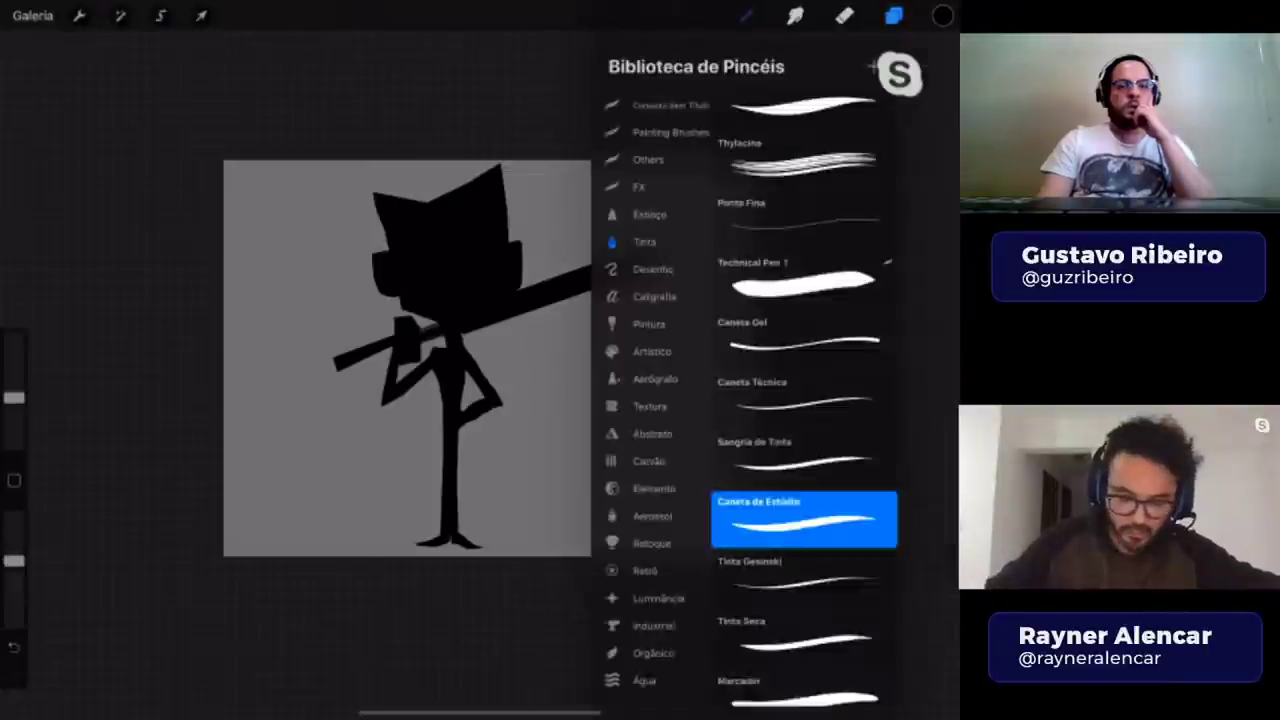
pyautogui.click(745, 15)
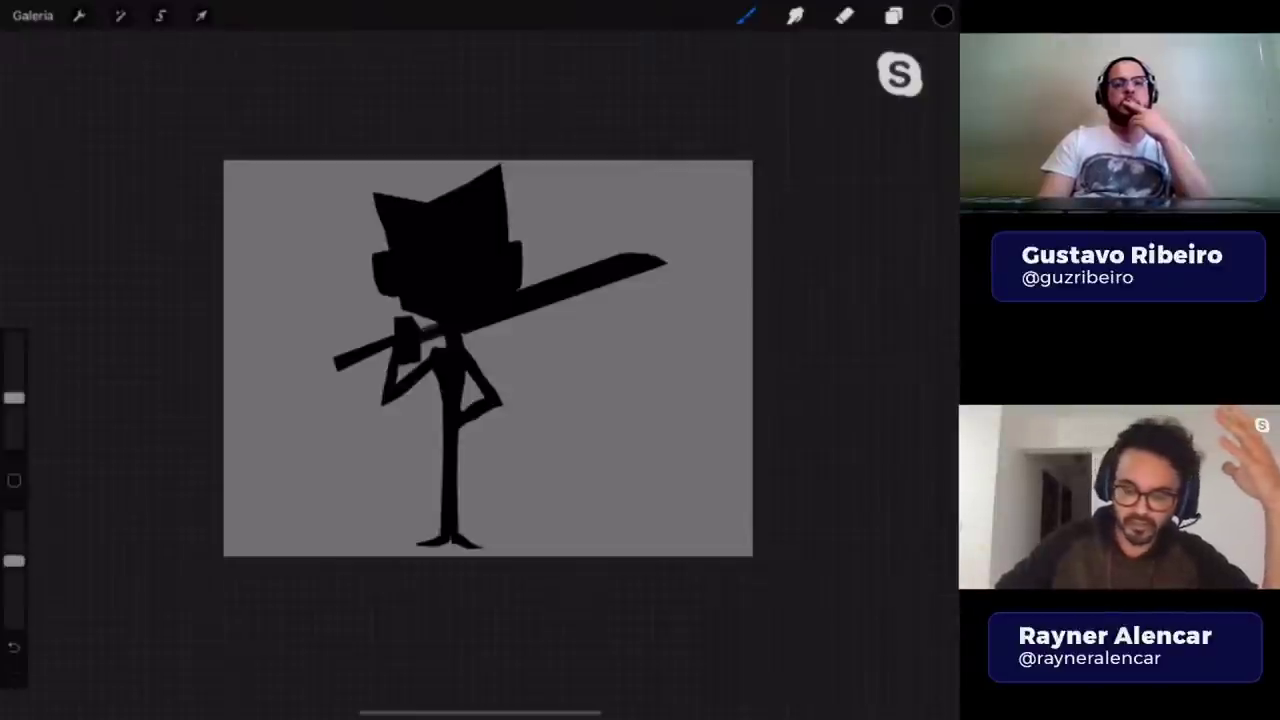
pyautogui.click(893, 15)
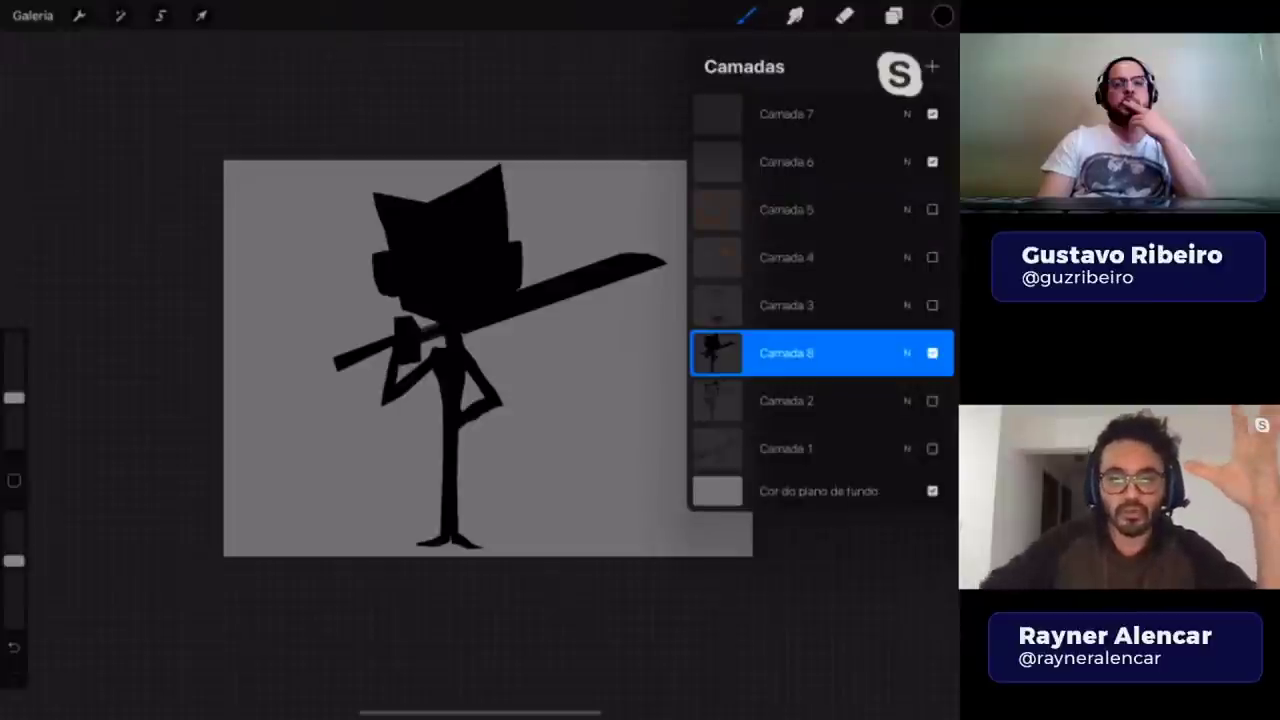
# - Hide the Camada 8 cat silhouette and get the brush ready on the blank canvas
pyautogui.click(932, 353)
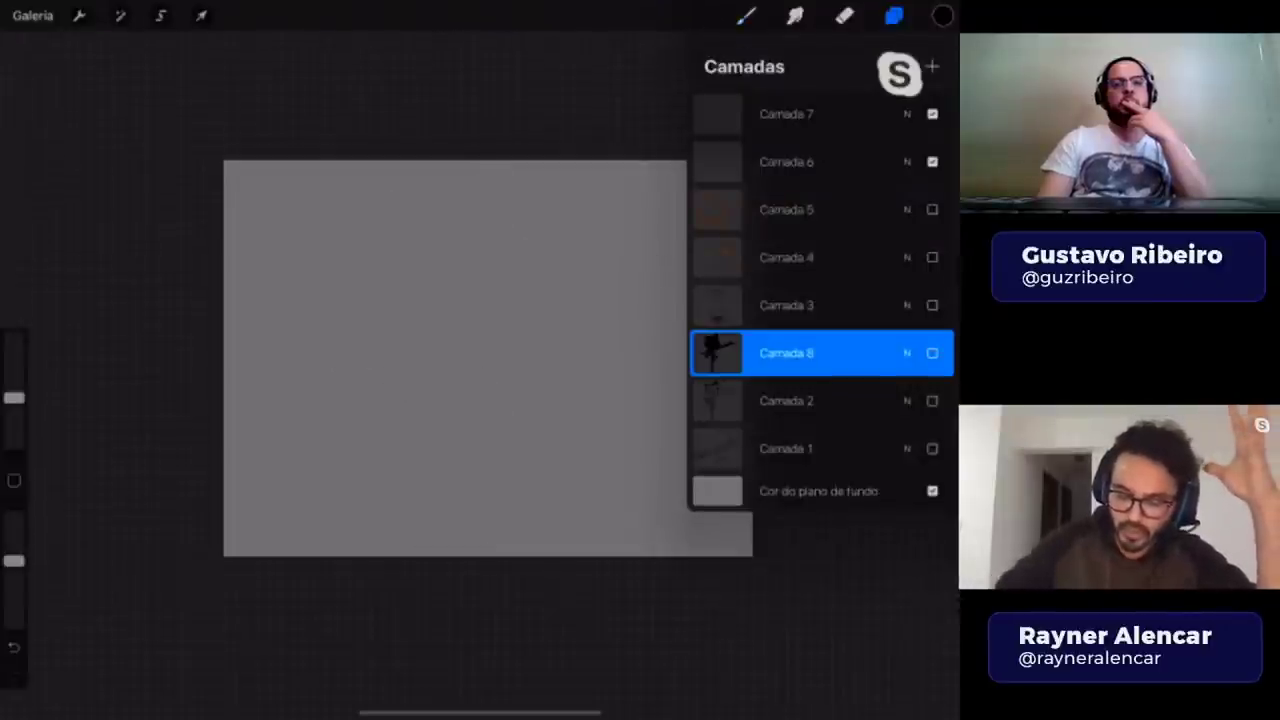
pyautogui.click(786, 161)
pyautogui.click(160, 15)
pyautogui.click(597, 217)
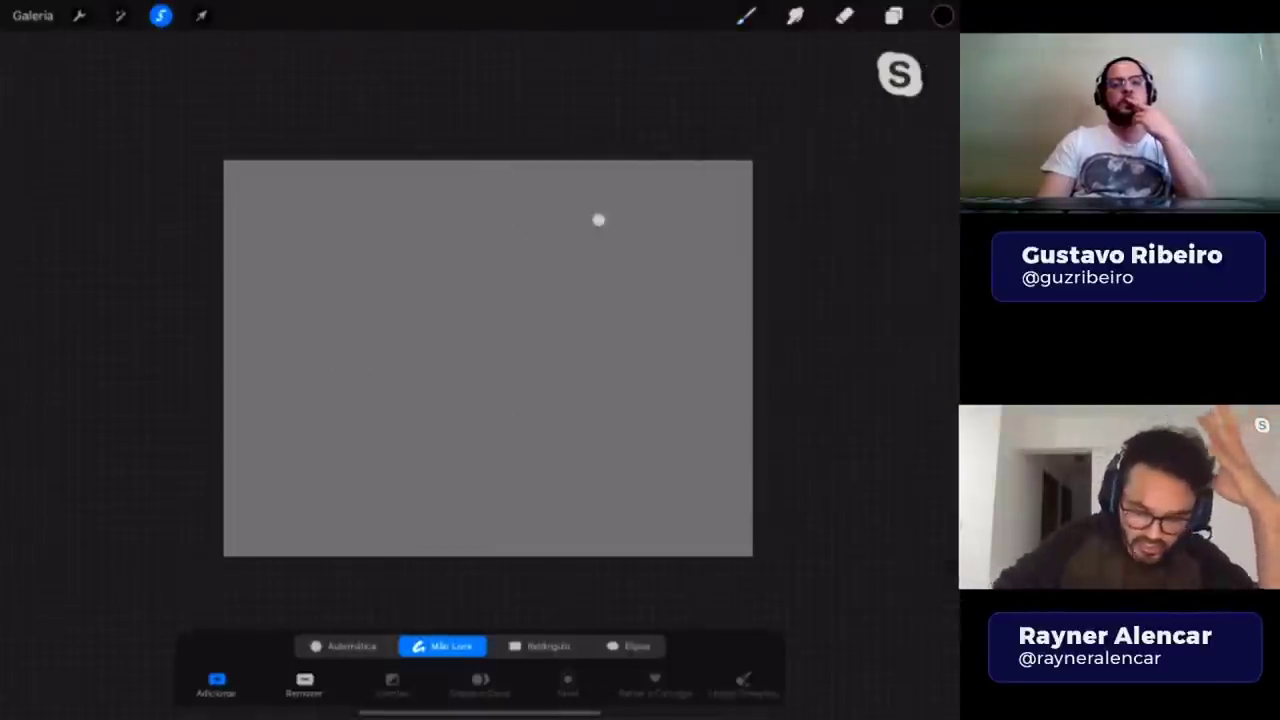
pyautogui.moveTo(597, 217); pyautogui.dragTo(394, 229)
pyautogui.click(745, 15)
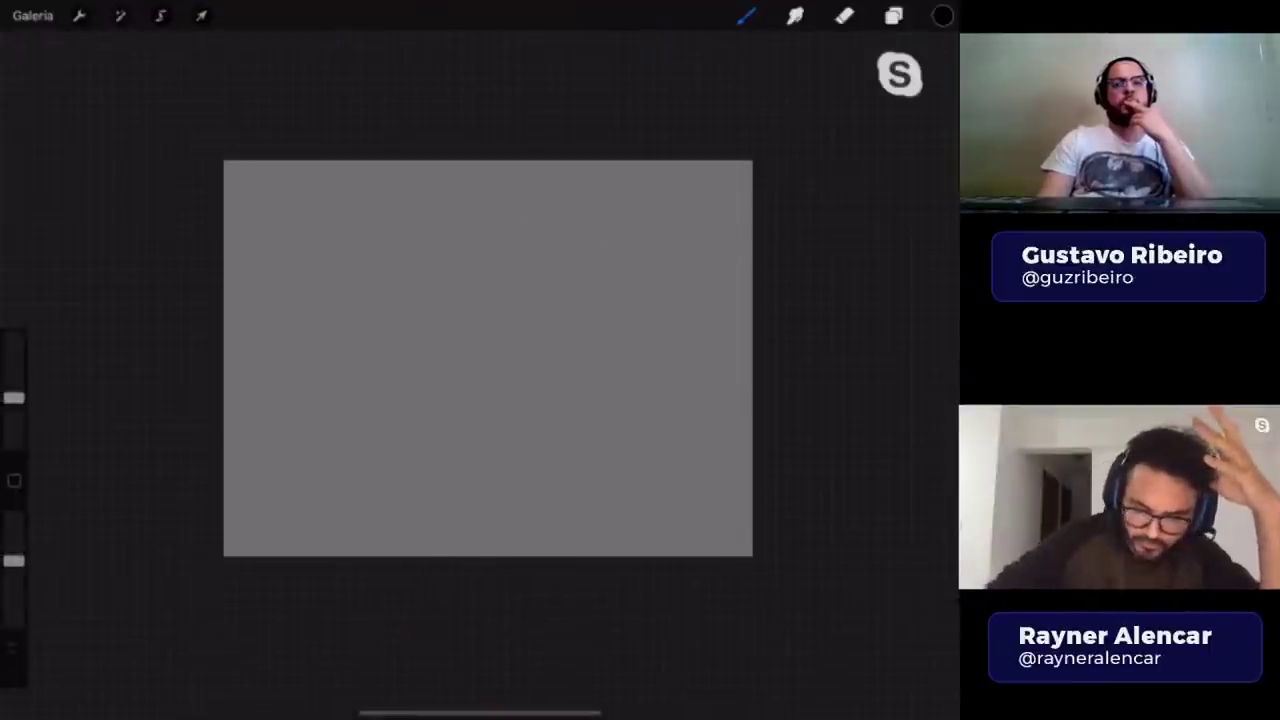
pyautogui.click(745, 15)
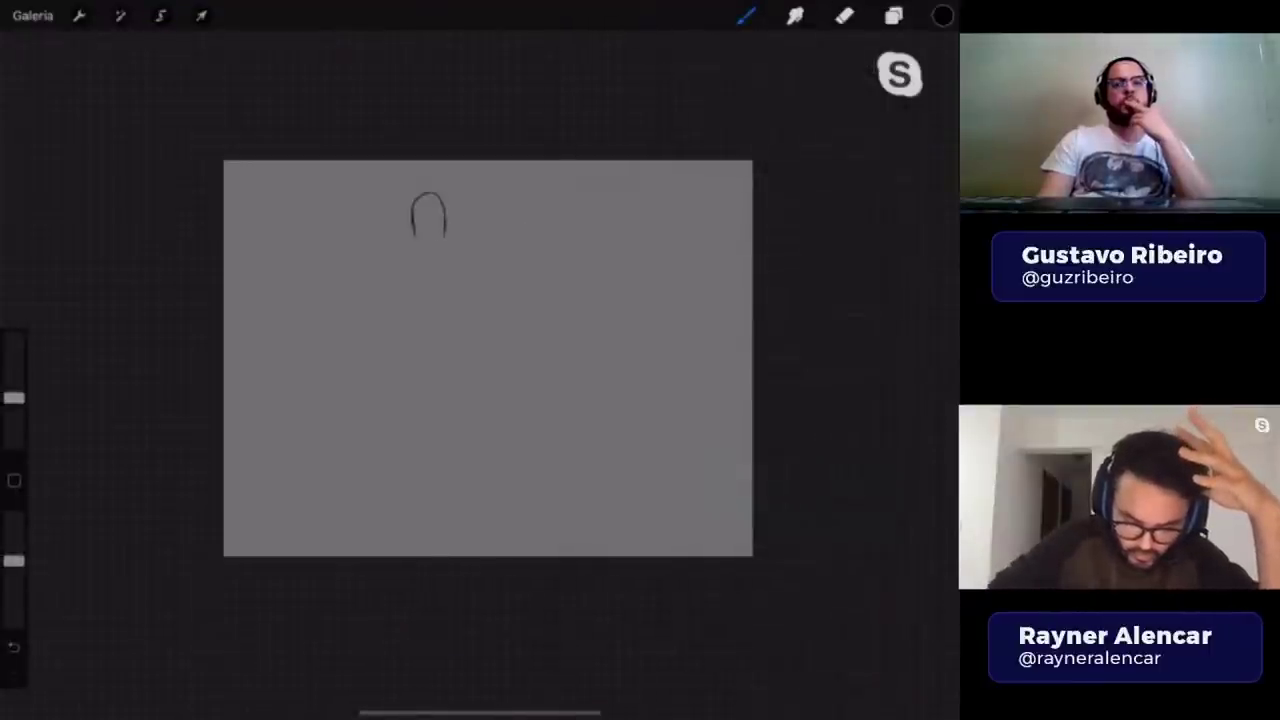
# - Sketch the figure's shoulders beside the head and shift the figure upward
pyautogui.moveTo(445, 255); pyautogui.dragTo(467, 266)
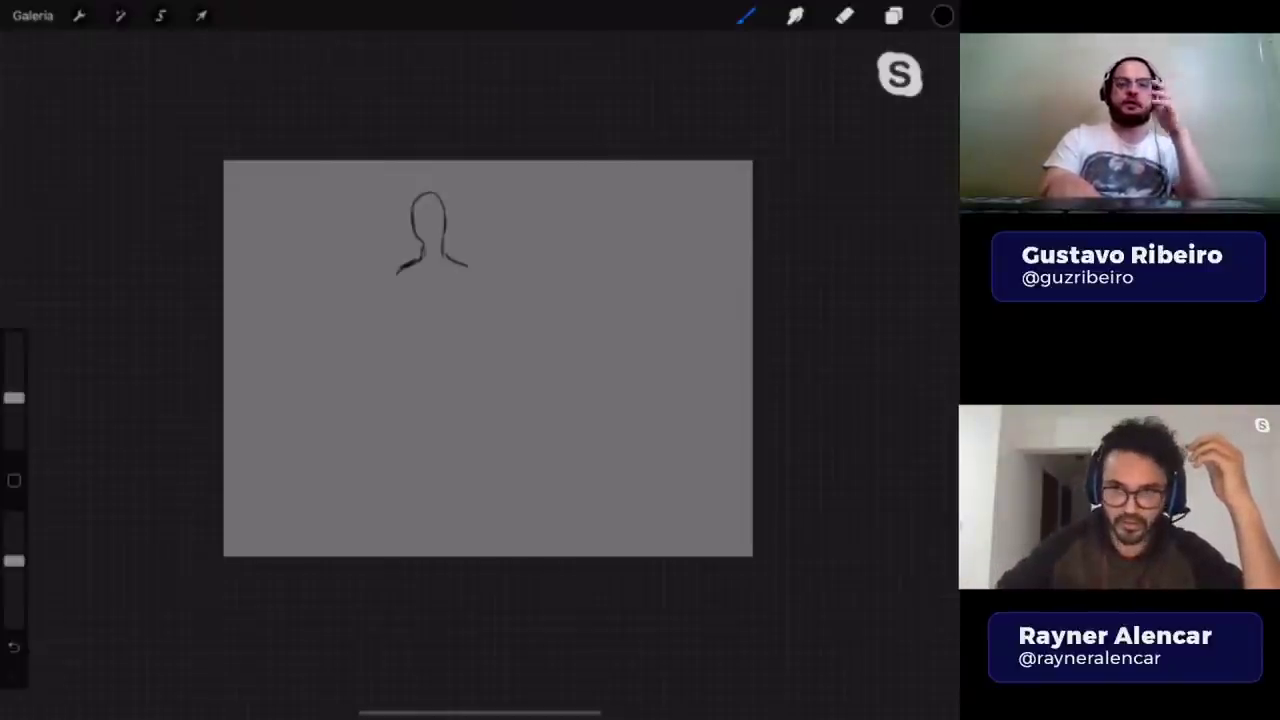
pyautogui.moveTo(420, 262)
pyautogui.mouseDown()
pyautogui.moveTo(390, 273)
pyautogui.moveTo(475, 278)
pyautogui.mouseUp()
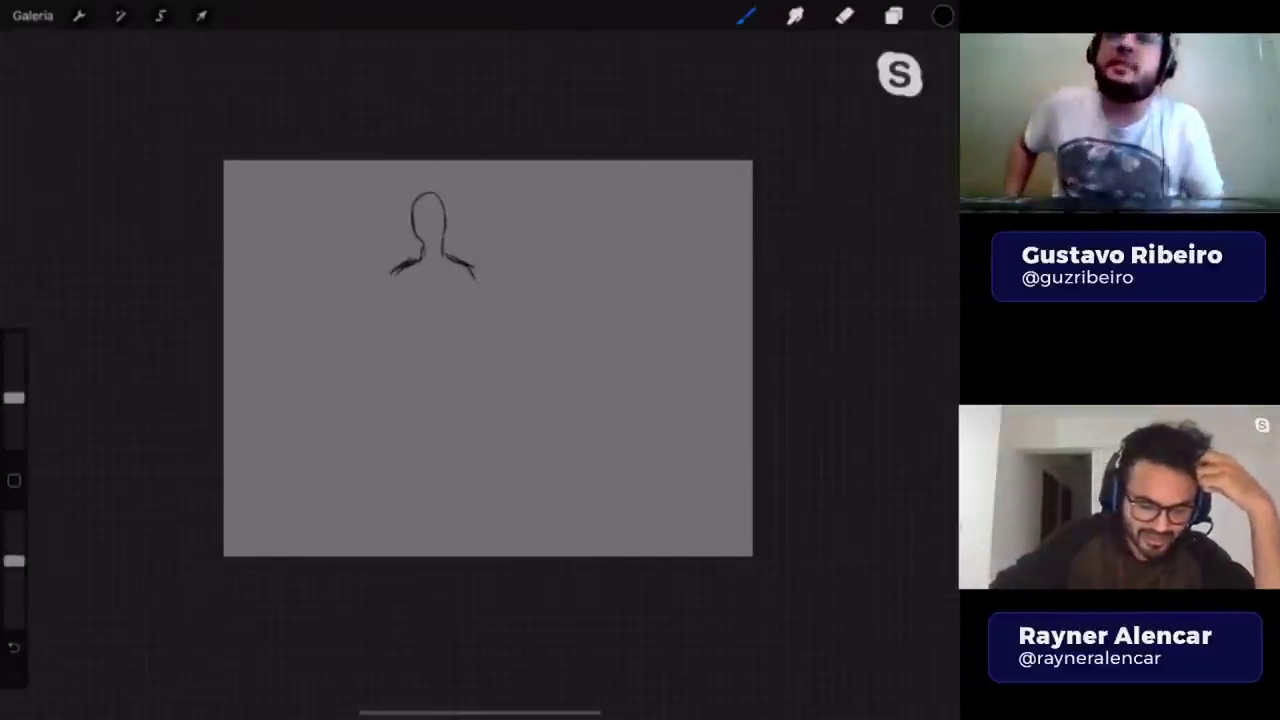
pyautogui.click(201, 15)
pyautogui.moveTo(430, 240)
pyautogui.mouseDown()
pyautogui.moveTo(430, 228)
pyautogui.moveTo(390, 315)
pyautogui.moveTo(415, 502)
pyautogui.moveTo(404, 535)
pyautogui.mouseUp()
pyautogui.click(745, 15)
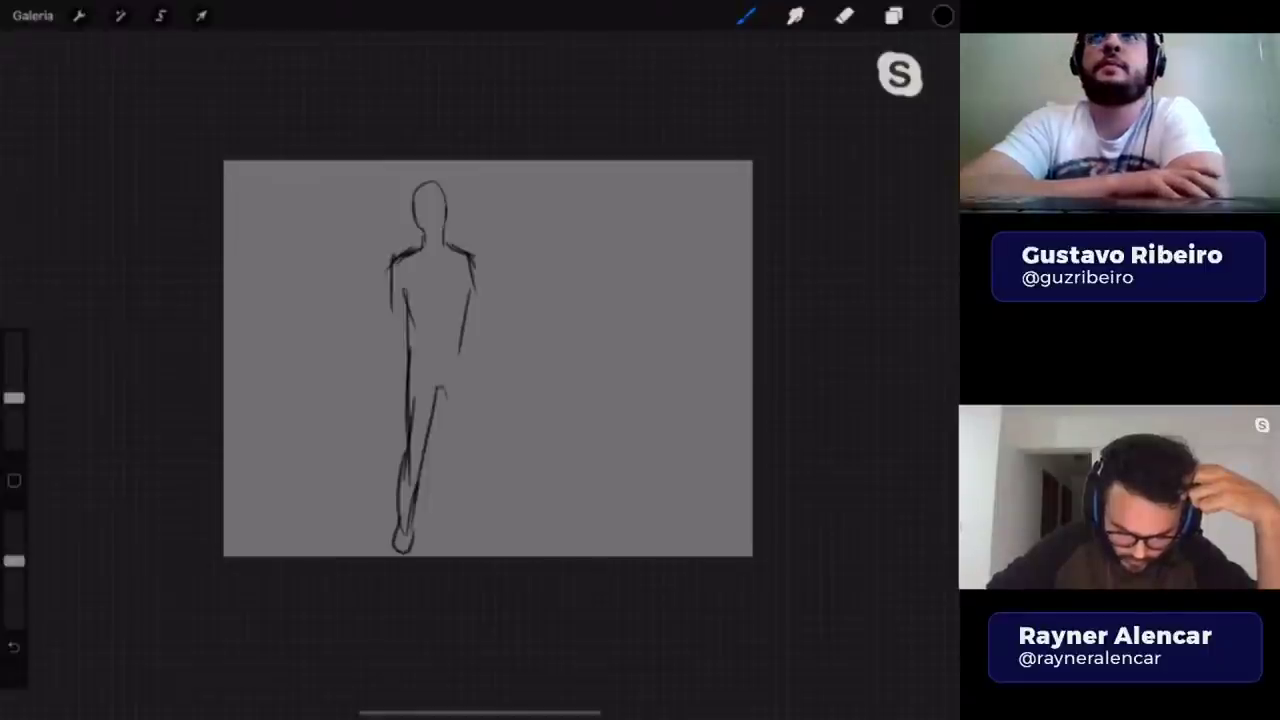
# - Draw the figure's right leg, left arm, hand and right arm
pyautogui.moveTo(464, 470); pyautogui.dragTo(471, 525)
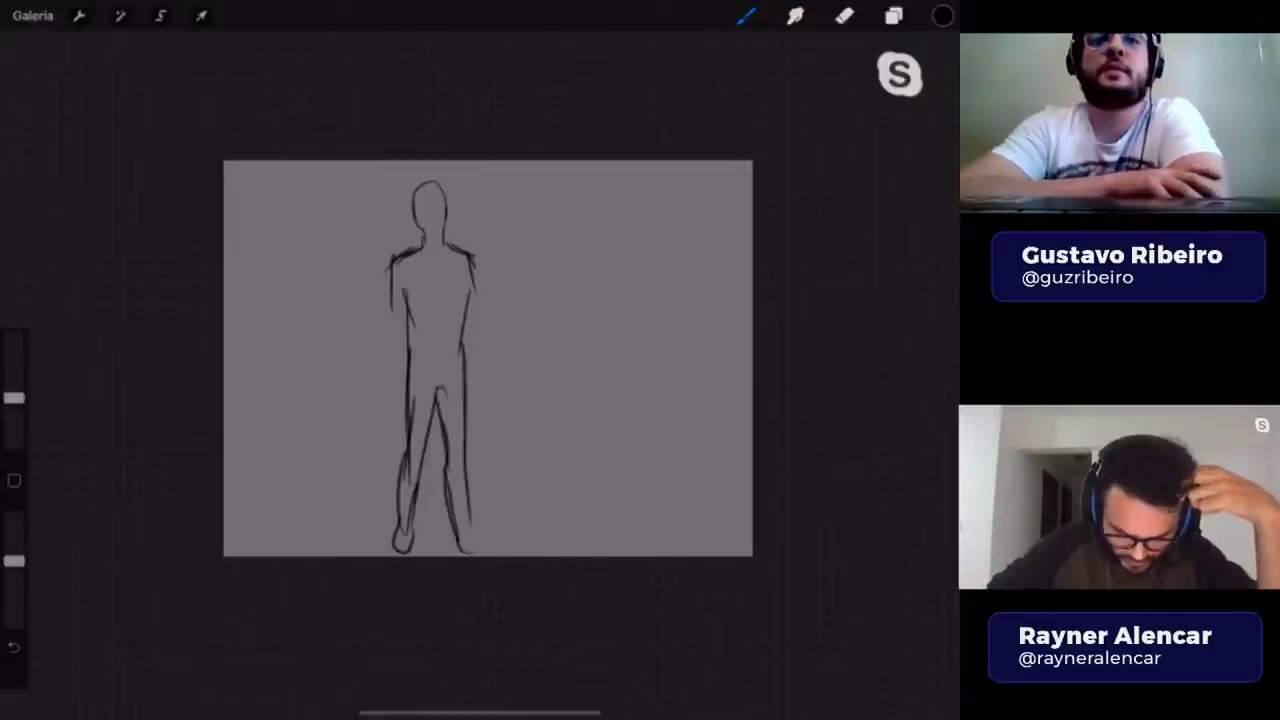
pyautogui.moveTo(395, 290); pyautogui.dragTo(362, 404)
pyautogui.moveTo(477, 262); pyautogui.dragTo(498, 340)
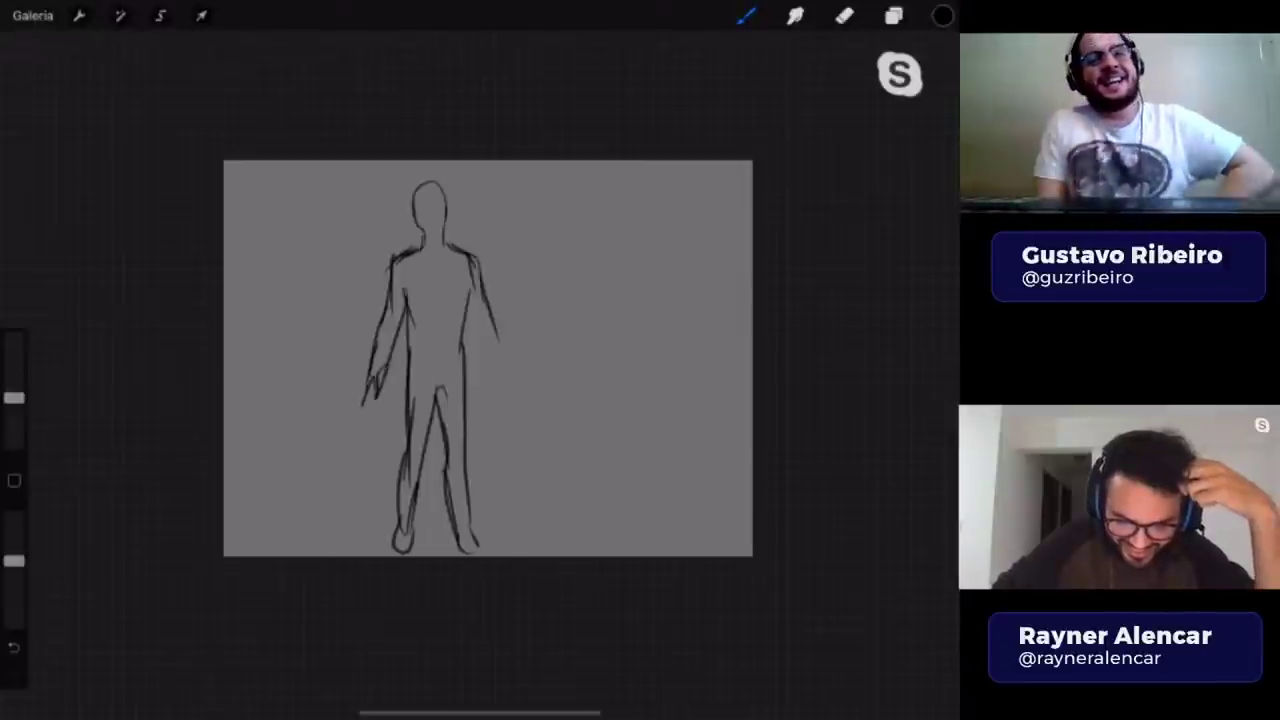
pyautogui.moveTo(470, 298); pyautogui.dragTo(505, 406)
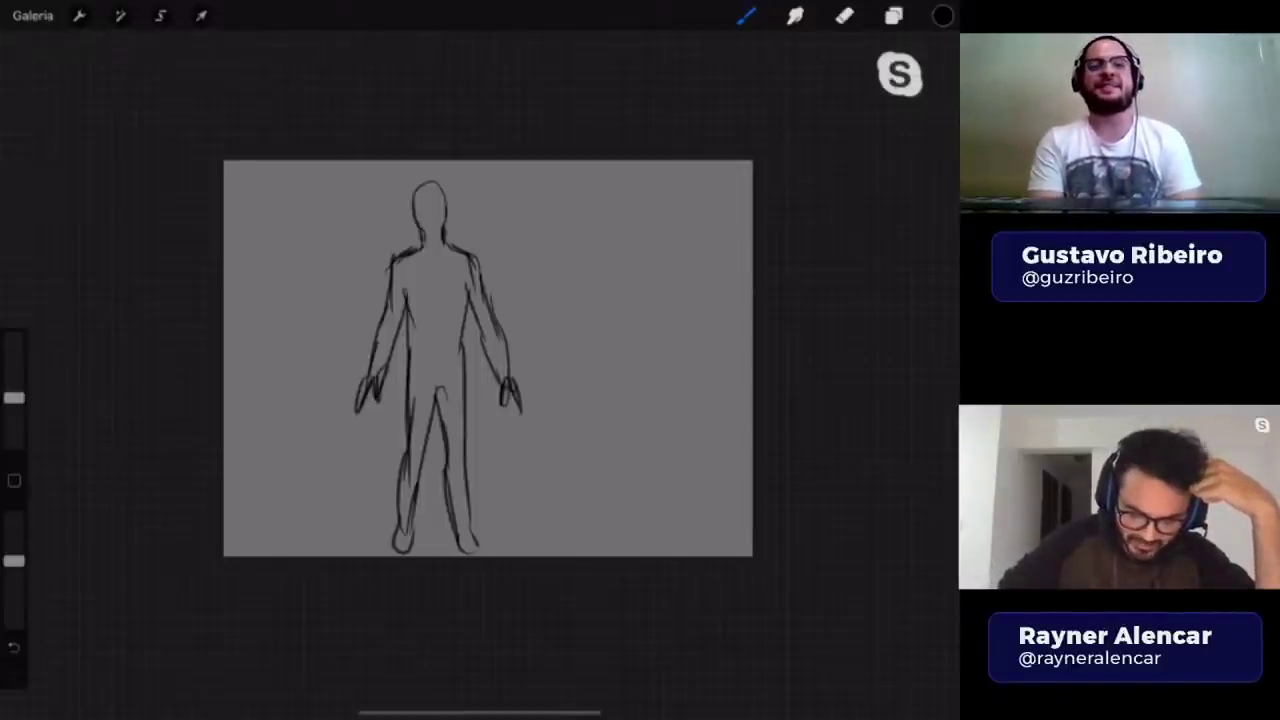
# - Shade the left leg, torso, right arm, shoulder and neck with dark strokes
pyautogui.moveTo(402, 540)
pyautogui.mouseDown()
pyautogui.moveTo(420, 290)
pyautogui.moveTo(445, 405)
pyautogui.mouseUp()
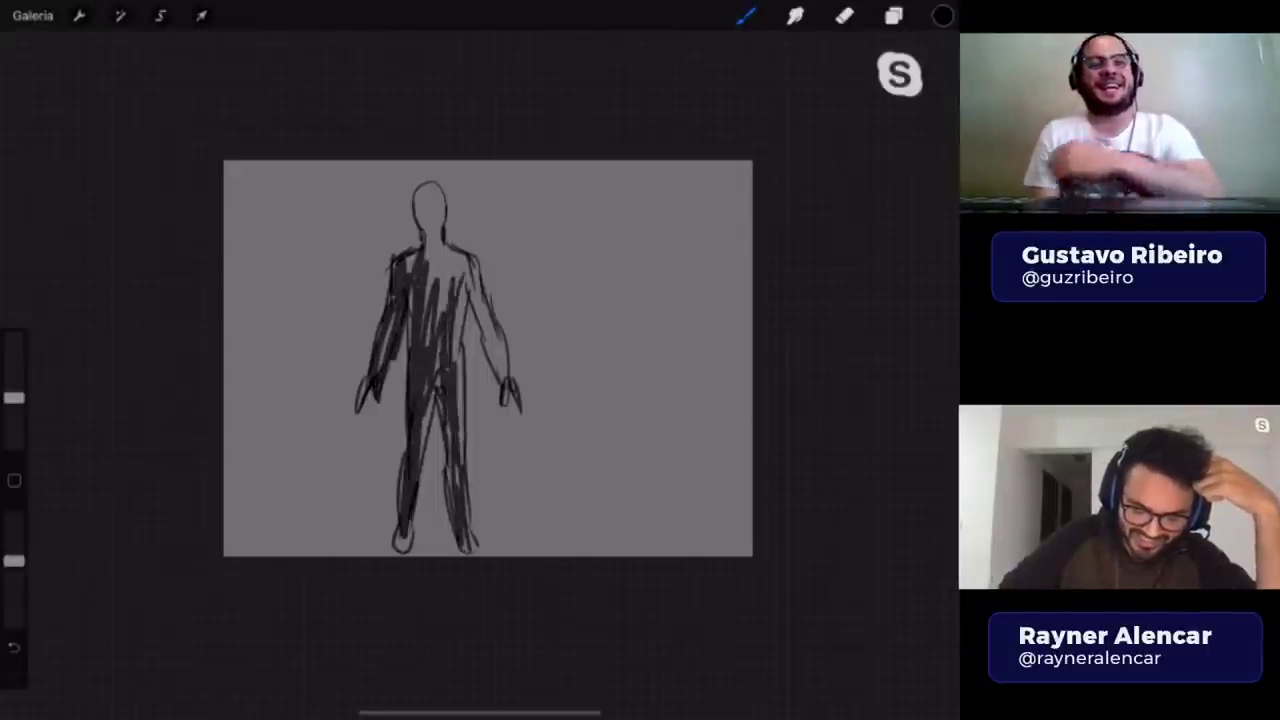
pyautogui.moveTo(466, 258); pyautogui.dragTo(496, 346)
pyautogui.moveTo(472, 290); pyautogui.dragTo(510, 380)
pyautogui.moveTo(440, 250); pyautogui.dragTo(466, 298)
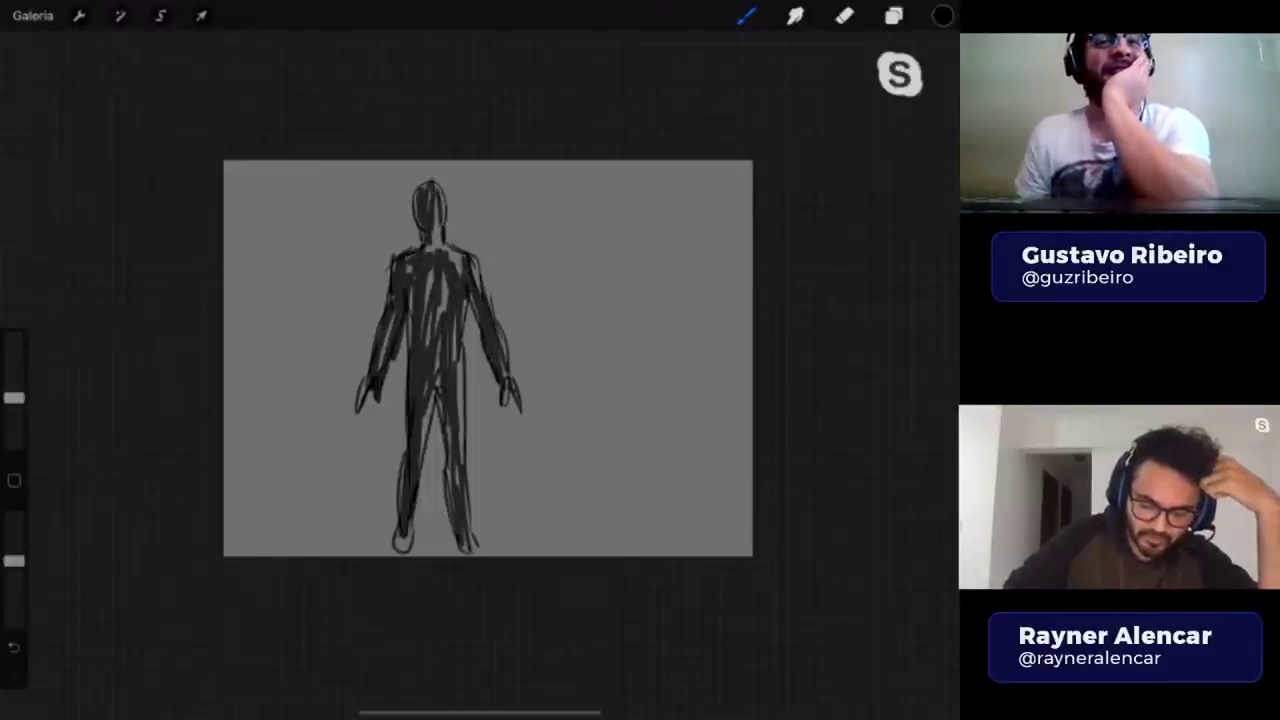
pyautogui.moveTo(446, 246); pyautogui.dragTo(462, 260)
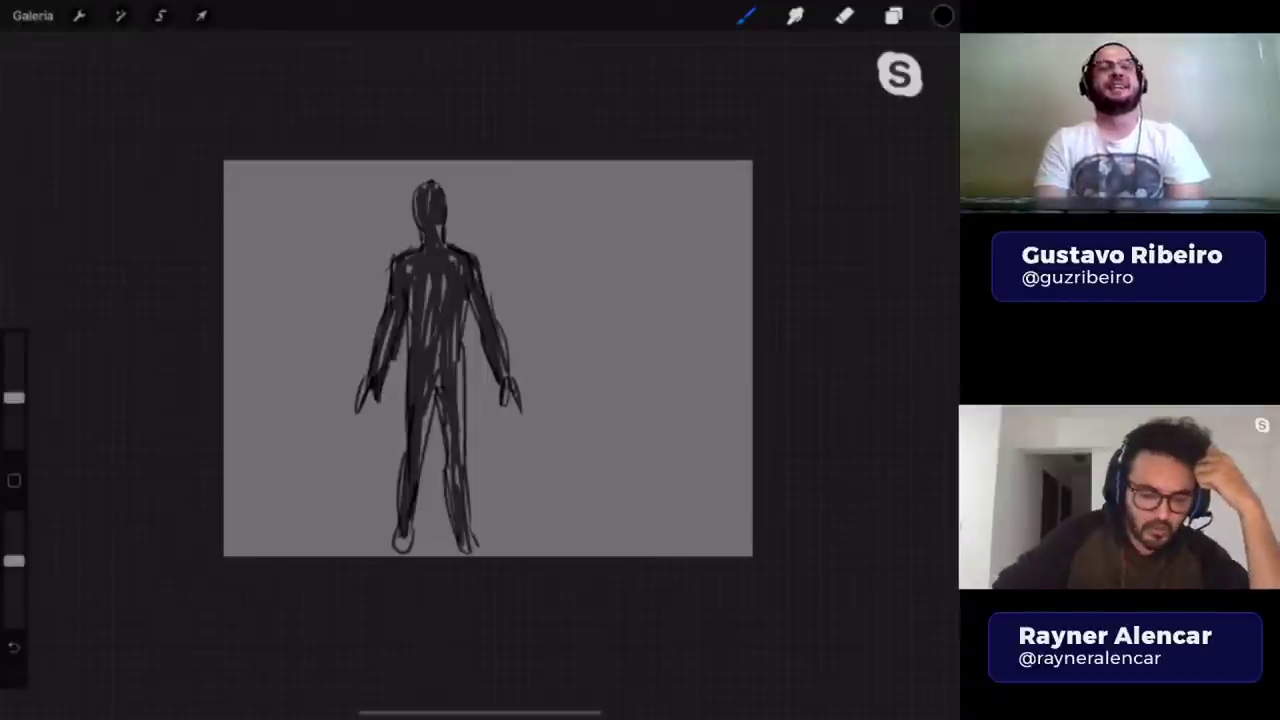
# - Shrink the sketched figure with Transform and undo two stray strokes
pyautogui.click(201, 15)
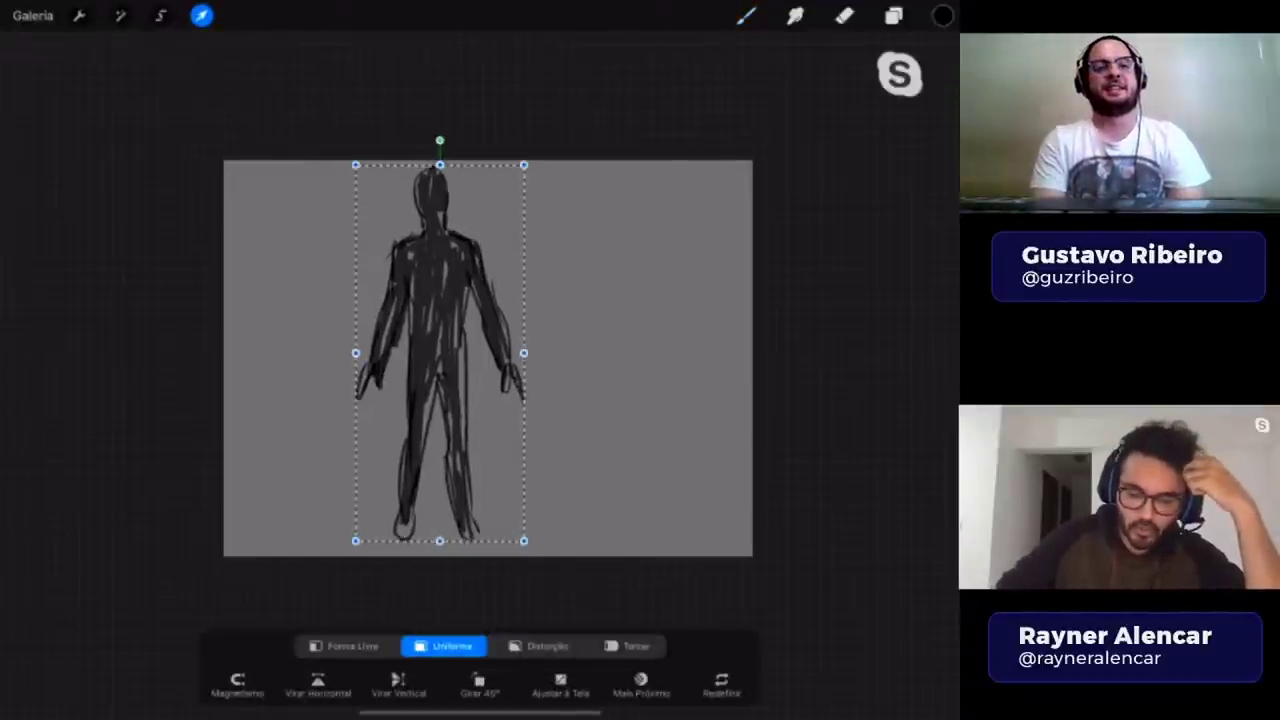
pyautogui.moveTo(434, 158); pyautogui.dragTo(436, 240)
pyautogui.moveTo(423, 388)
pyautogui.mouseDown()
pyautogui.moveTo(440, 349)
pyautogui.moveTo(443, 363)
pyautogui.mouseUp()
pyautogui.click(745, 15)
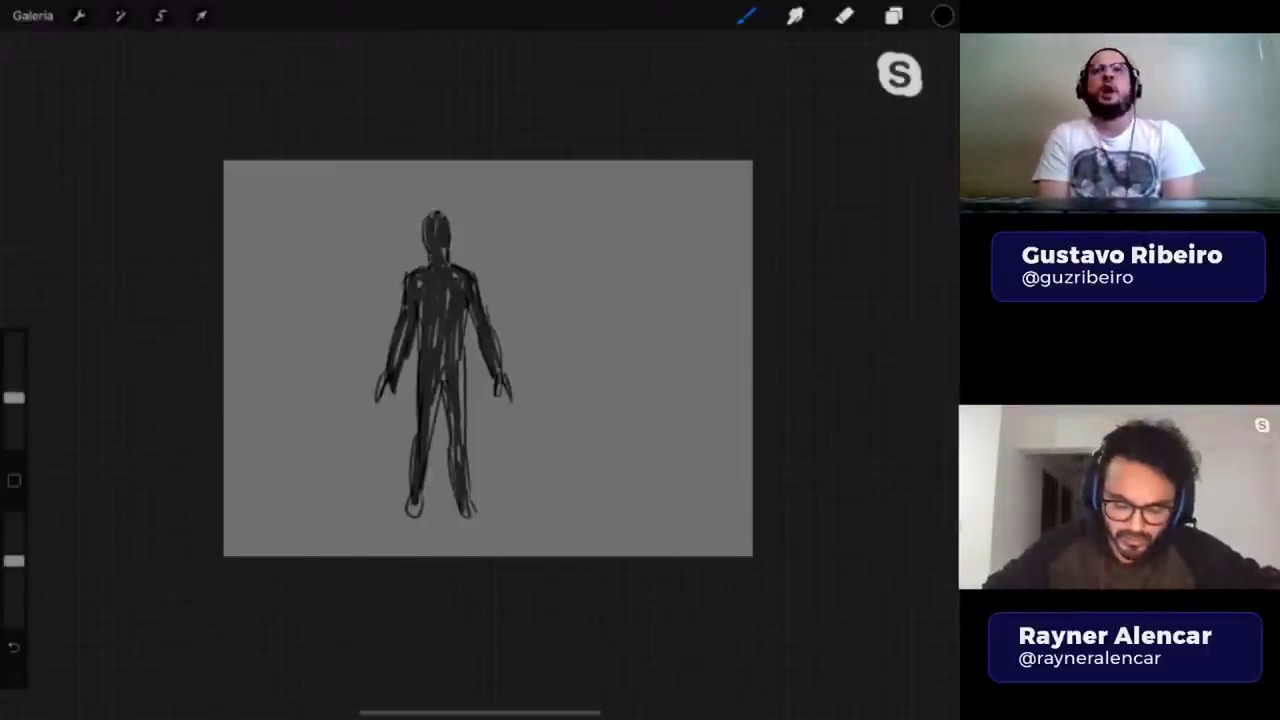
pyautogui.hotkey('ctrl', 'z')
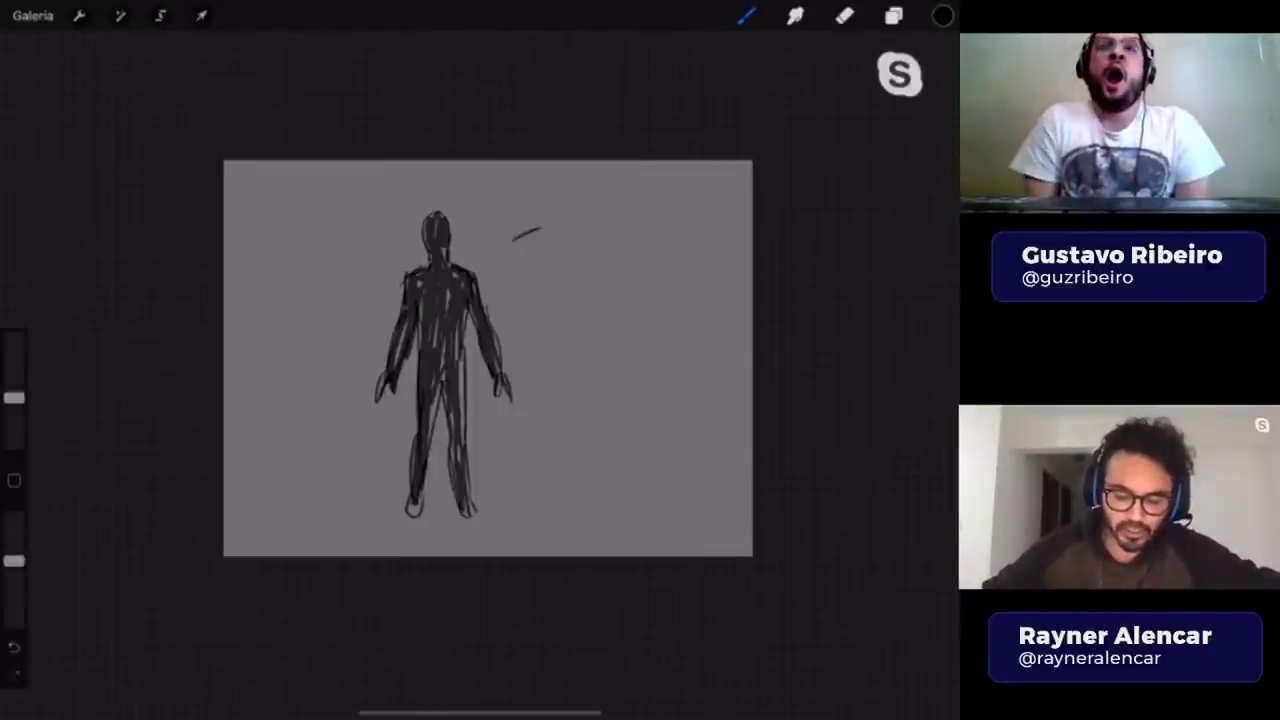
pyautogui.hotkey('ctrl', 'z')
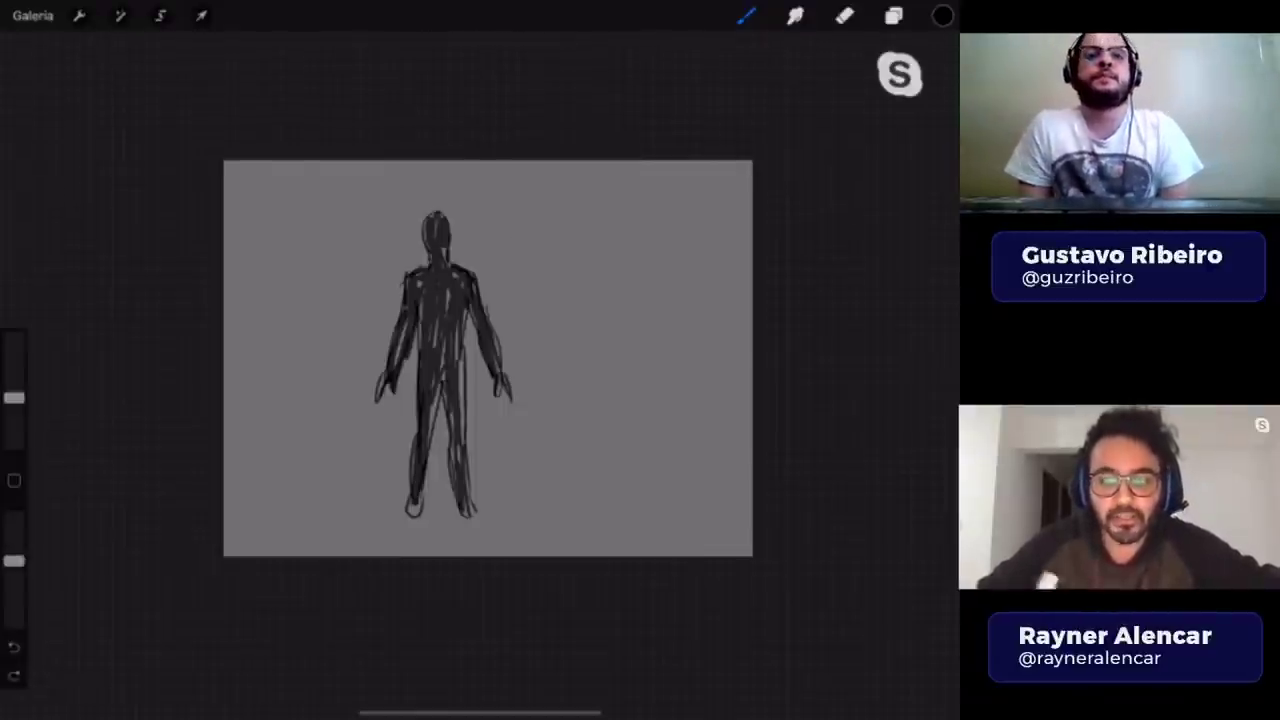
# - Show Camada 8 again and scale the cat silhouette down to the figure's right
pyautogui.press('l')
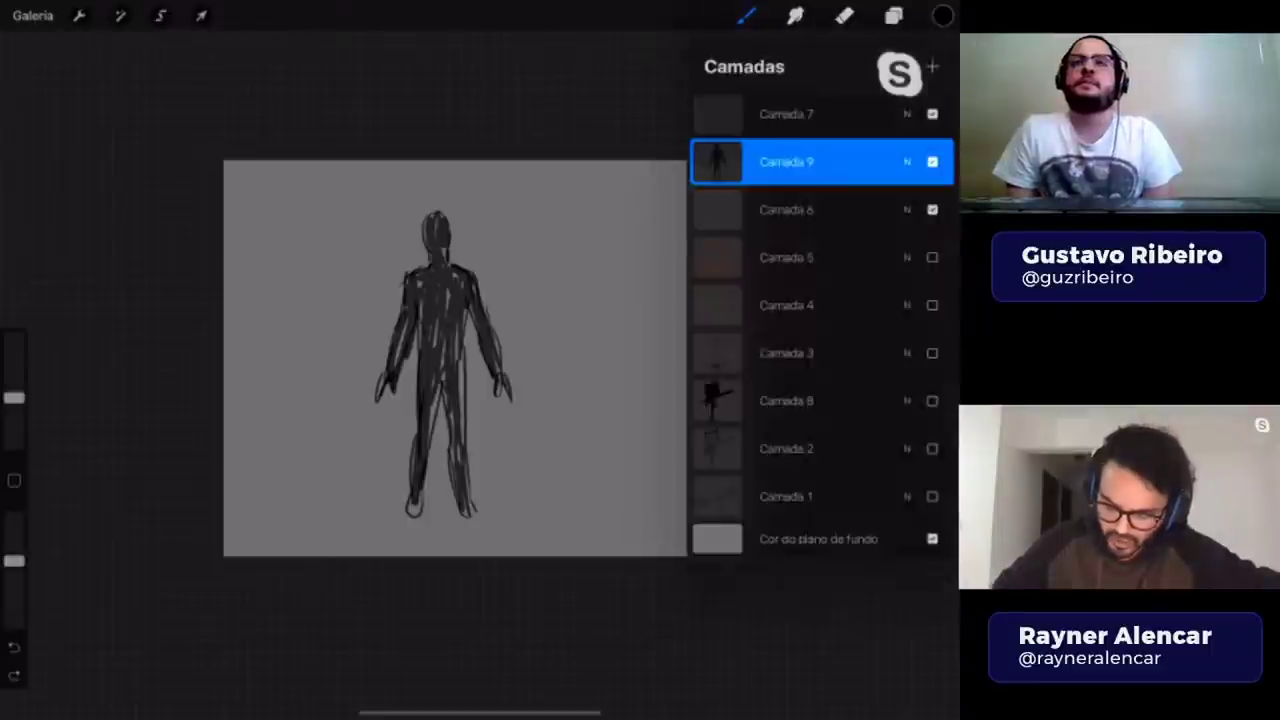
pyautogui.click(932, 400)
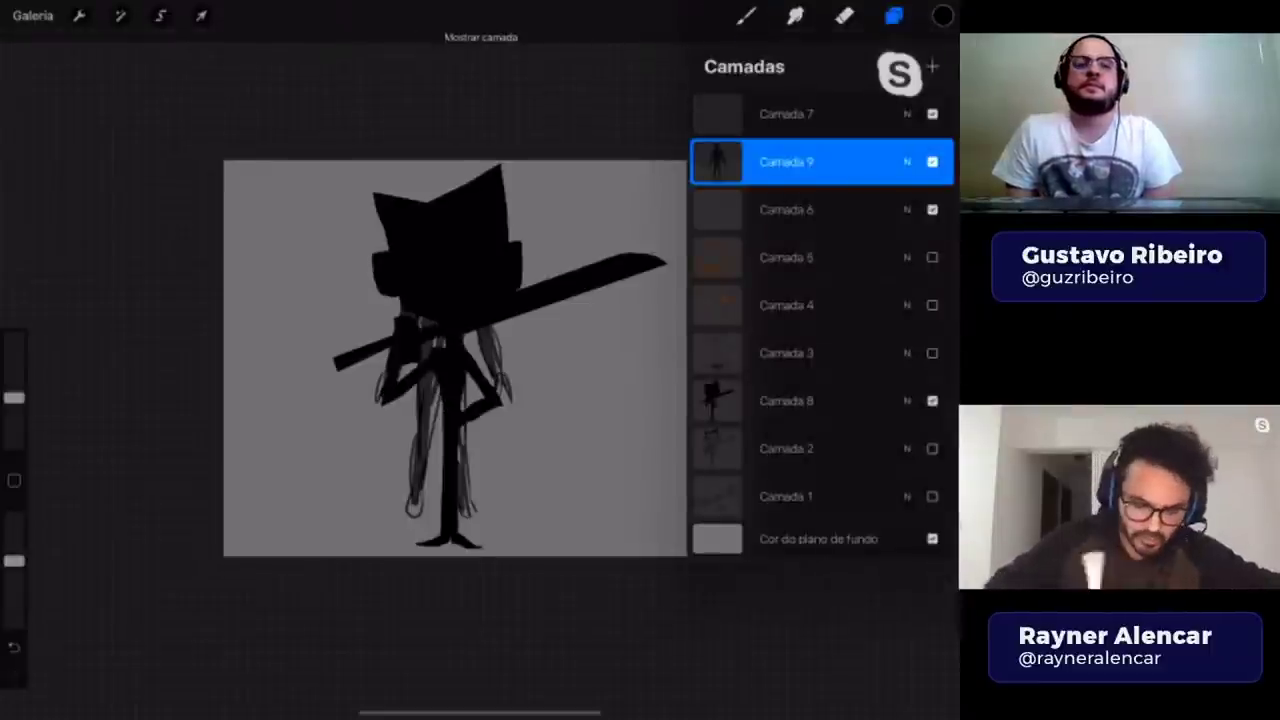
pyautogui.click(786, 400)
pyautogui.click(201, 15)
pyautogui.moveTo(500, 355); pyautogui.dragTo(646, 372)
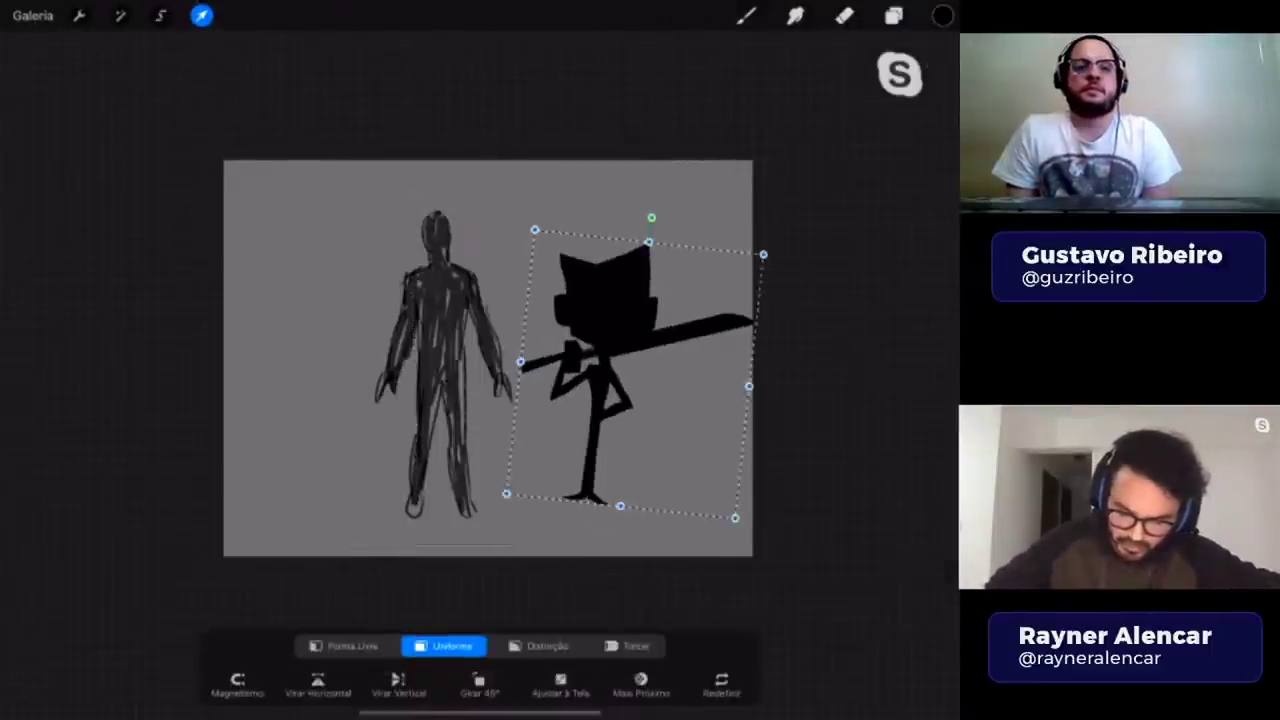
pyautogui.moveTo(765, 220); pyautogui.dragTo(732, 273)
pyautogui.moveTo(527, 276); pyautogui.dragTo(530, 277)
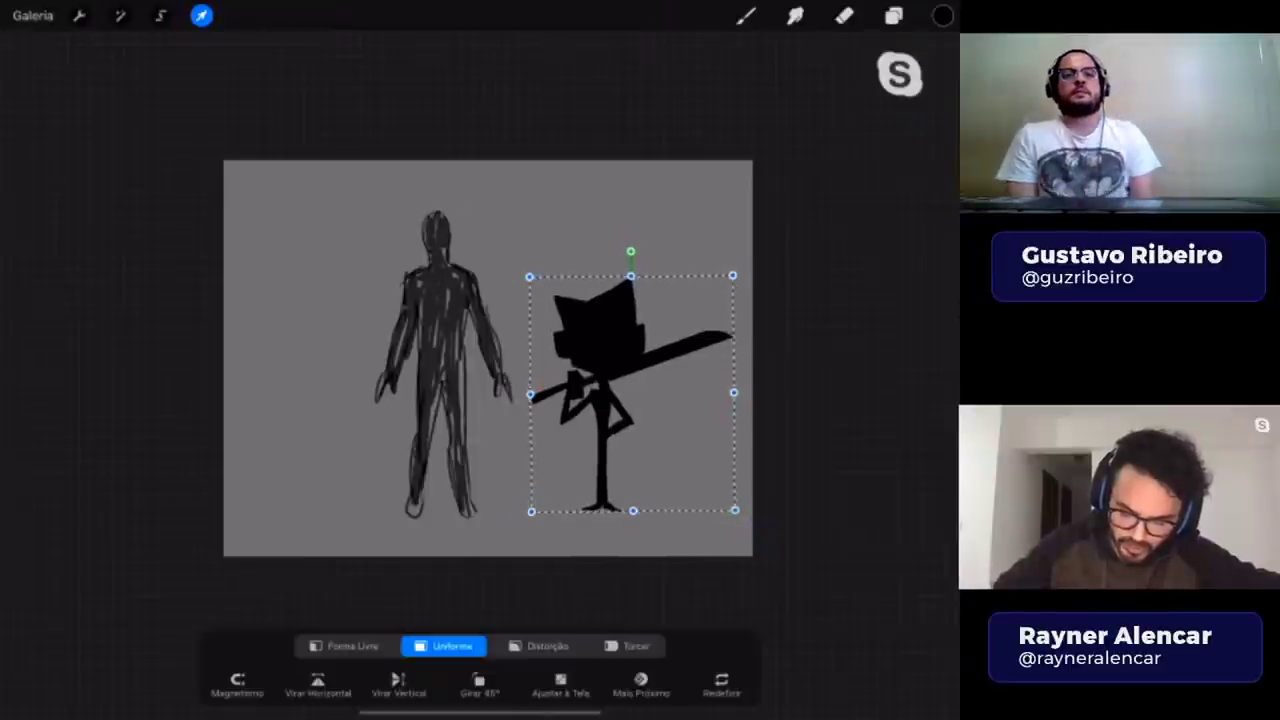
pyautogui.moveTo(732, 275); pyautogui.dragTo(712, 296)
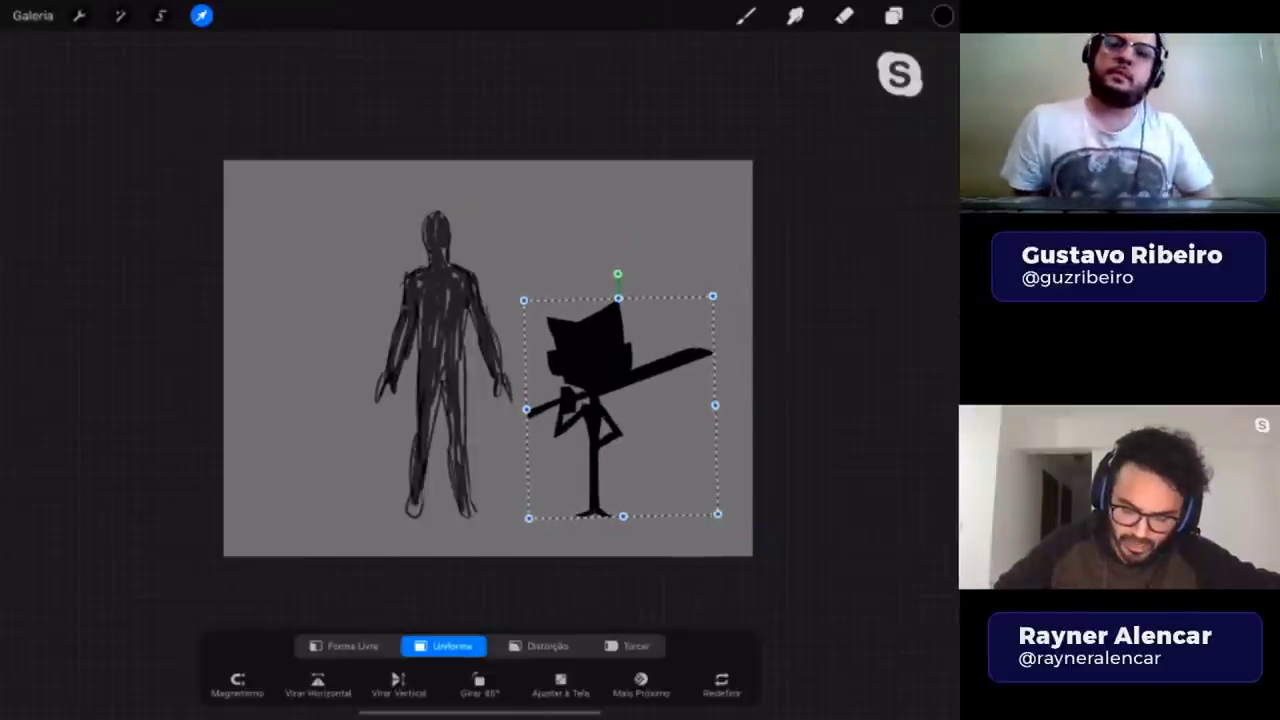
pyautogui.moveTo(620, 400); pyautogui.dragTo(622, 387)
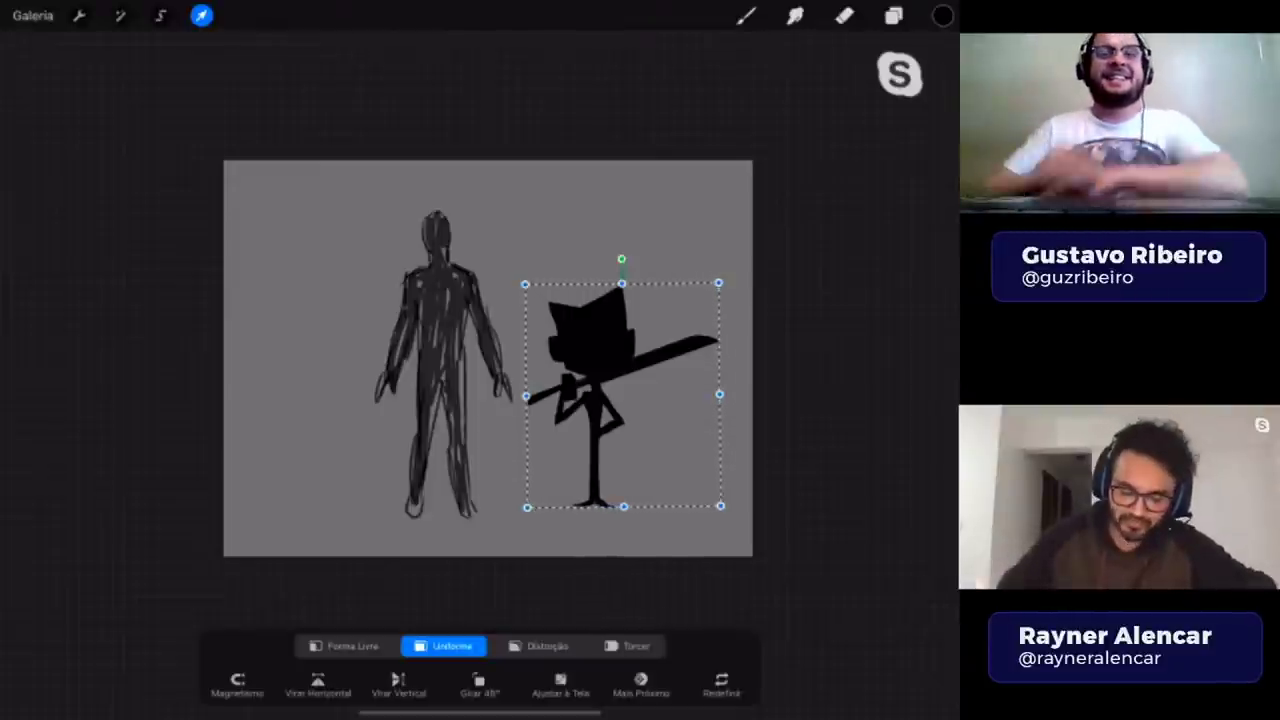
# - Finish the transform, hide Camada 8 again, and undo a short test stroke
pyautogui.click(746, 15)
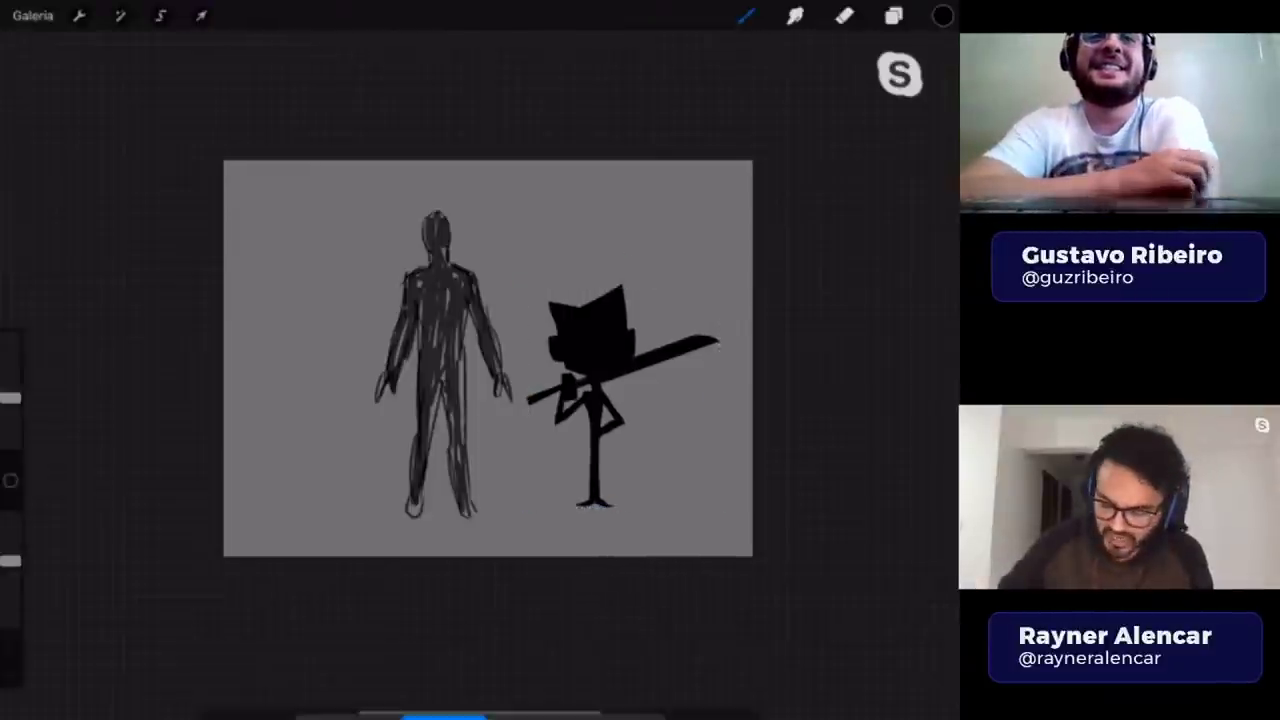
pyautogui.click(893, 15)
pyautogui.click(932, 400)
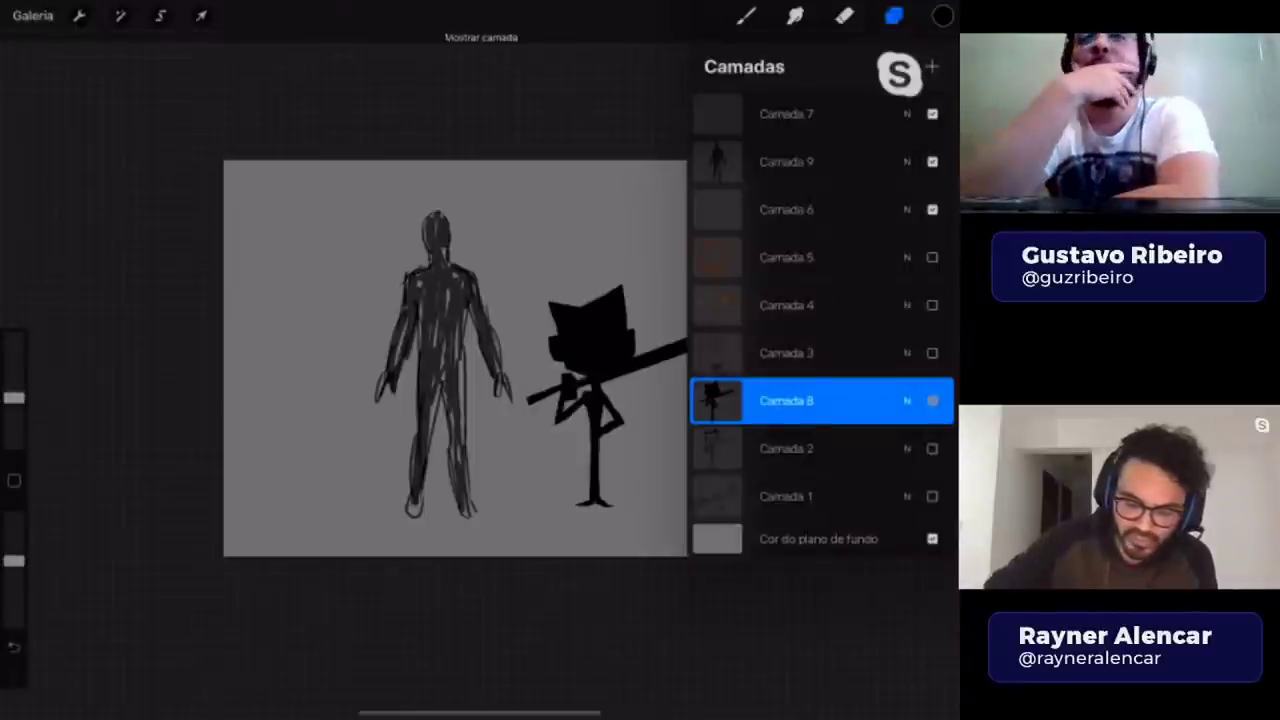
pyautogui.click(932, 400)
pyautogui.click(787, 161)
pyautogui.click(746, 15)
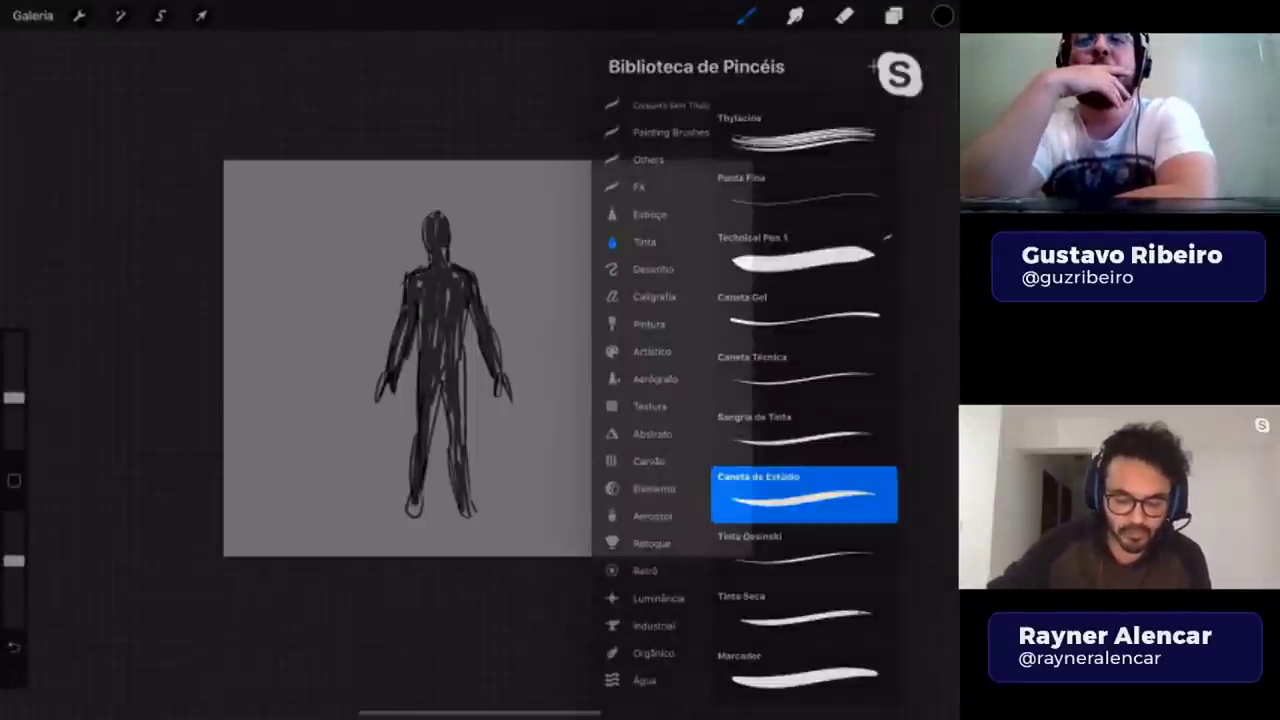
pyautogui.moveTo(506, 280); pyautogui.dragTo(562, 286)
pyautogui.hotkey('ctrl', 'z')
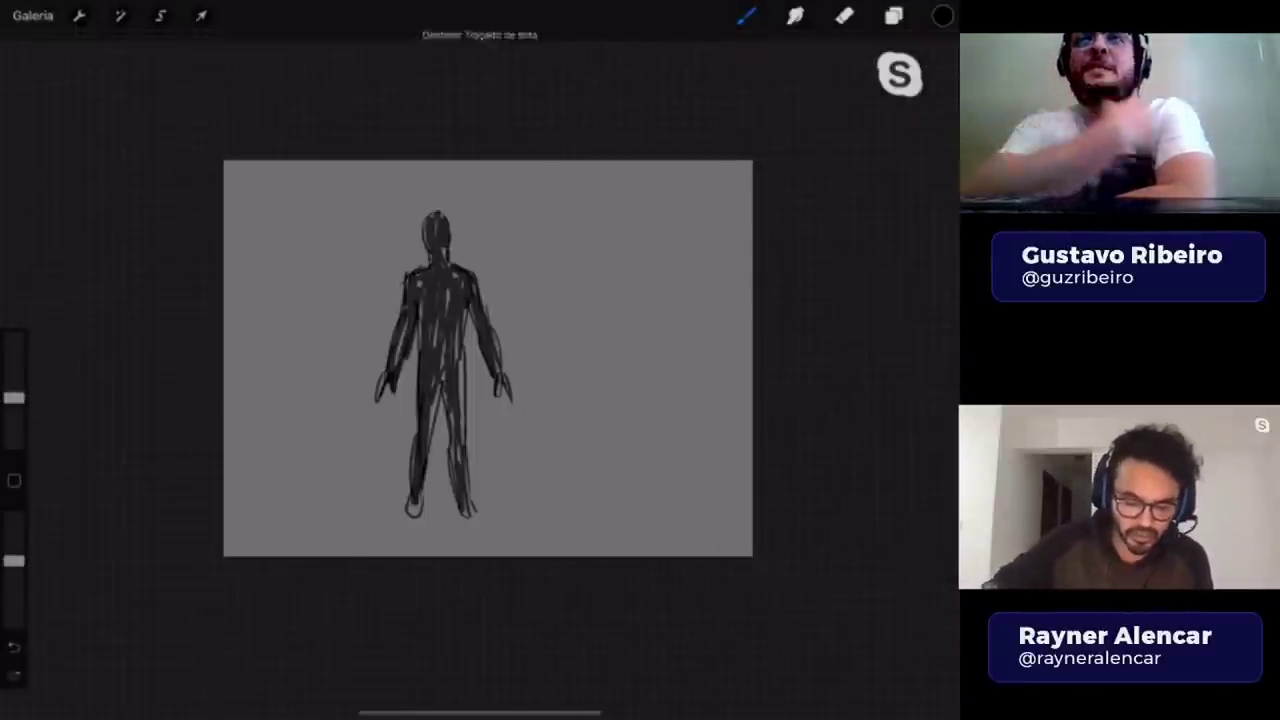
# - Zoom in to thicken the head outline and add a jaw line, undoing a stray curve
pyautogui.scroll(2, 490, 250)
pyautogui.scroll(2, 490, 250)
pyautogui.scroll(2, 490, 250)
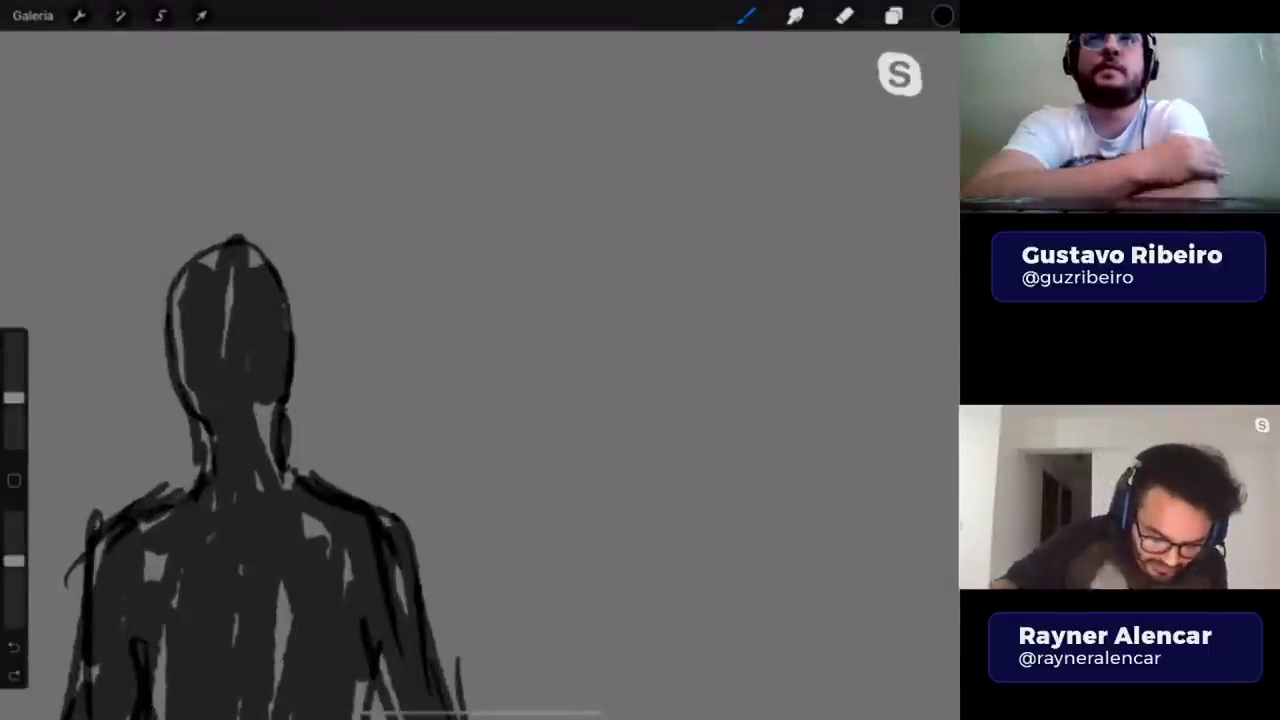
pyautogui.scroll(2, 258, 450)
pyautogui.scroll(2, 258, 450)
pyautogui.moveTo(108, 362)
pyautogui.mouseDown()
pyautogui.moveTo(120, 505)
pyautogui.moveTo(150, 560)
pyautogui.moveTo(240, 580)
pyautogui.moveTo(355, 545)
pyautogui.mouseUp()
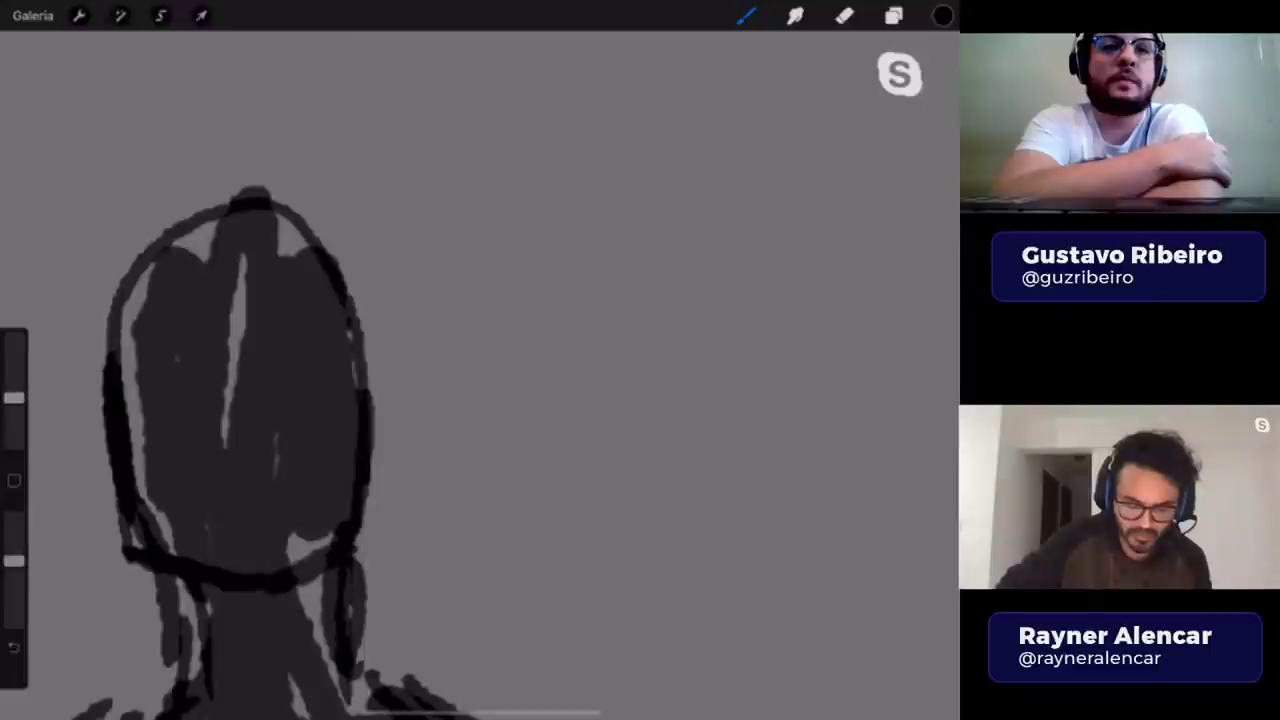
pyautogui.moveTo(427, 392)
pyautogui.mouseDown()
pyautogui.moveTo(486, 528)
pyautogui.moveTo(625, 487)
pyautogui.mouseUp()
pyautogui.hotkey('ctrl', 'z')
pyautogui.hotkey('ctrl', 'z')
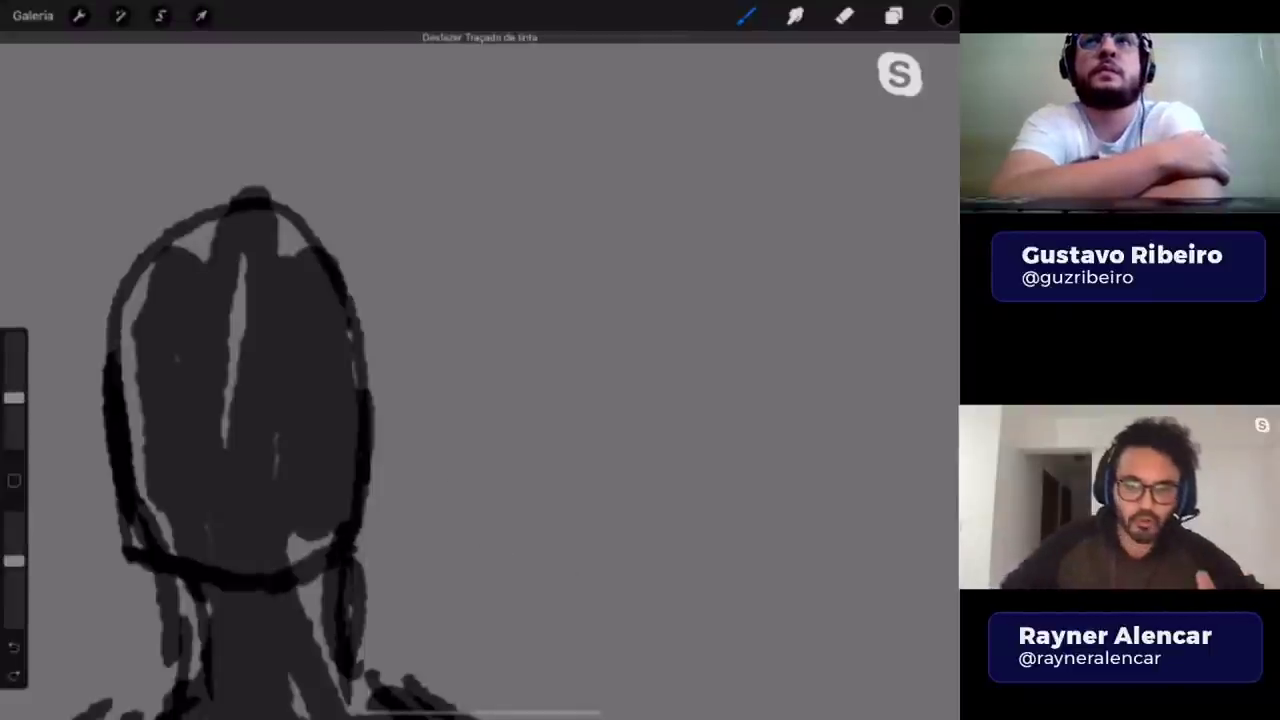
# - Zoom out to the full figure, undo the last stroke, and open the layer list
pyautogui.scroll(-2, 320, 450)
pyautogui.scroll(-2, 320, 450)
pyautogui.scroll(-2, 330, 430)
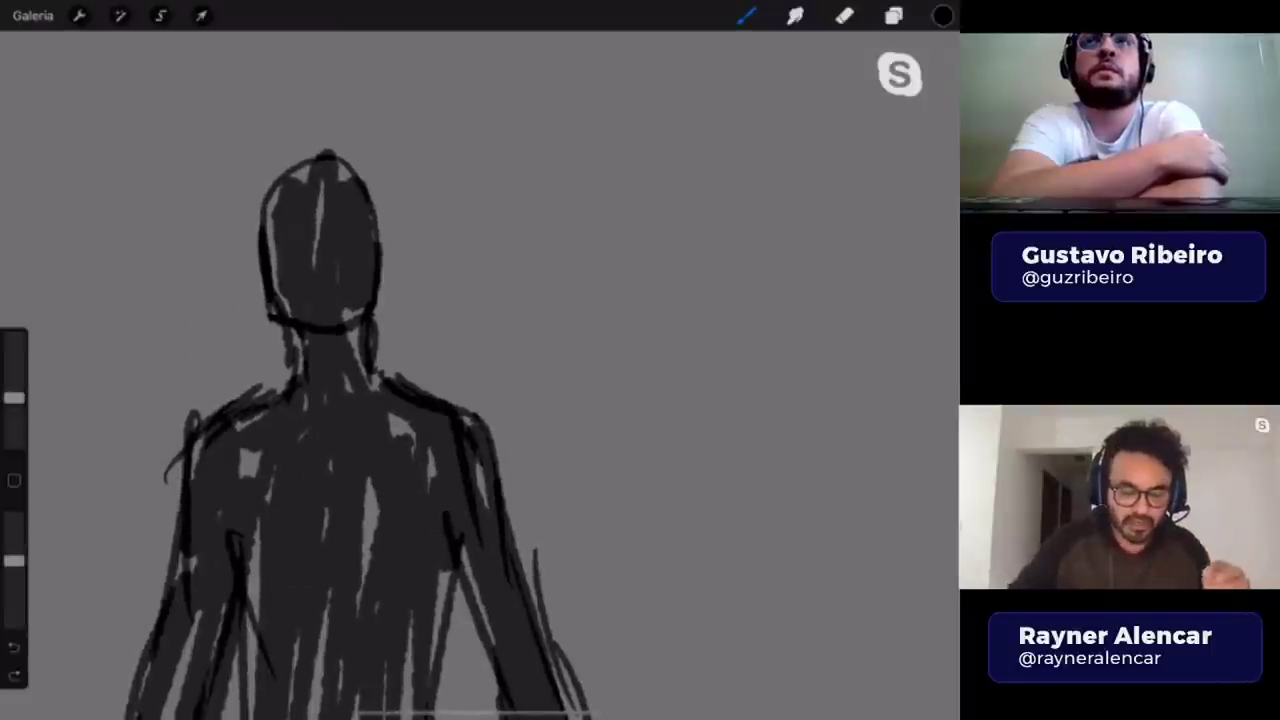
pyautogui.scroll(-2, 380, 430)
pyautogui.scroll(-2, 390, 420)
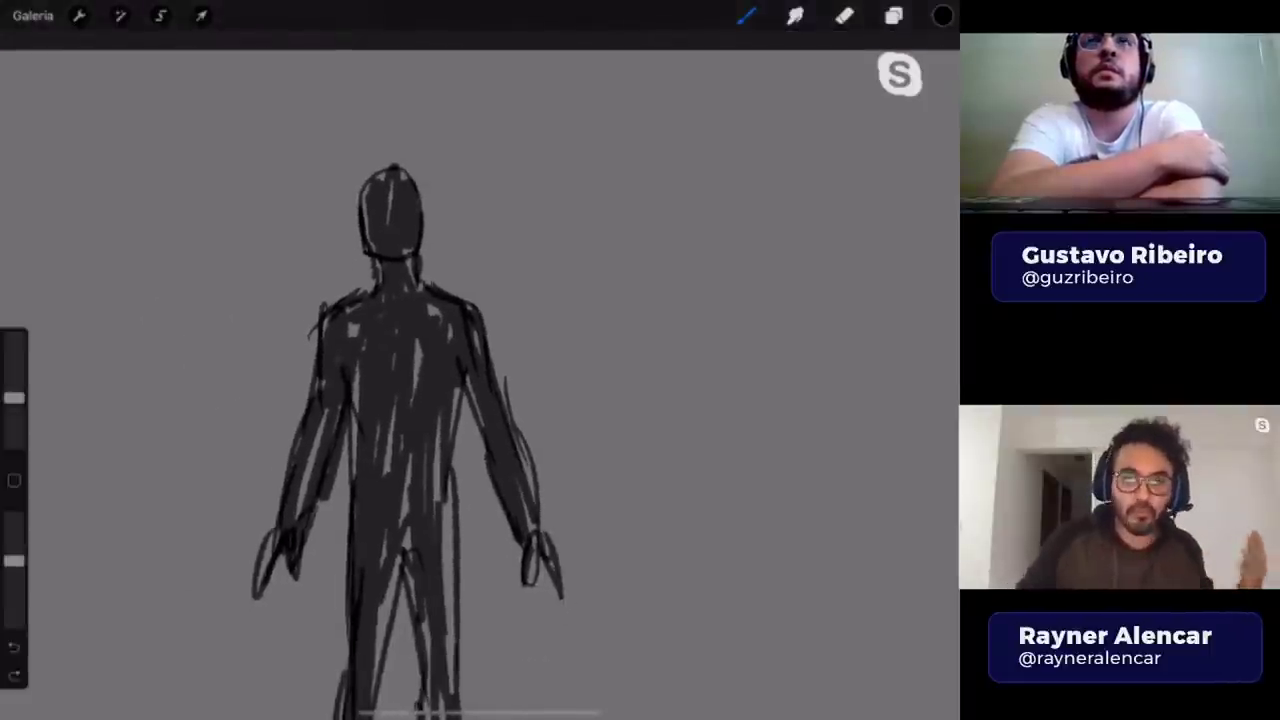
pyautogui.scroll(-2, 390, 420)
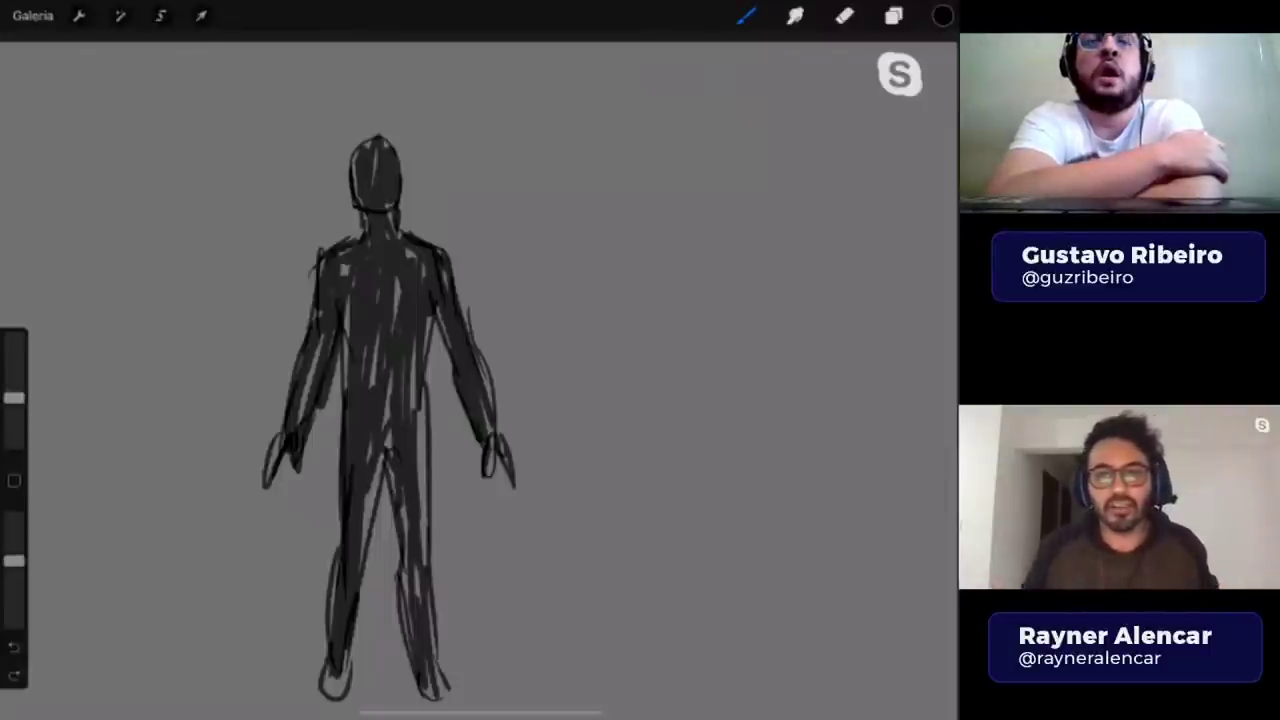
pyautogui.scroll(-2, 390, 420)
pyautogui.hotkey('ctrl', 'z')
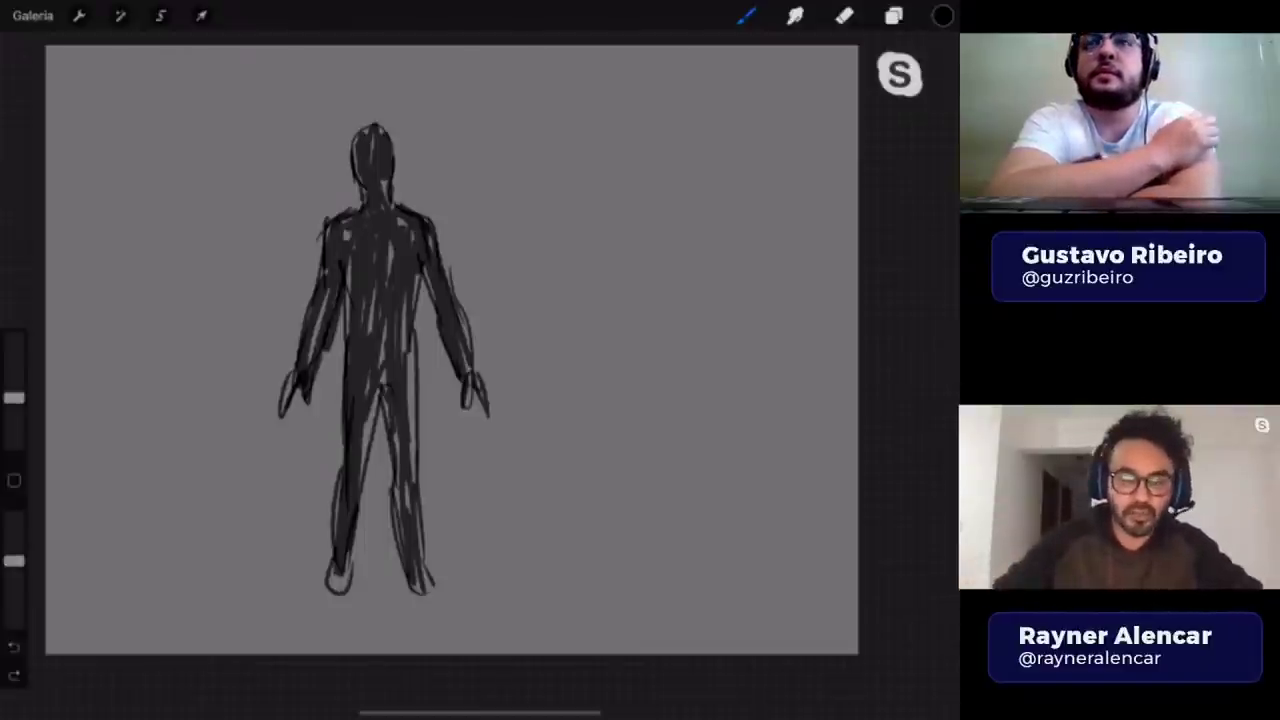
pyautogui.click(893, 15)
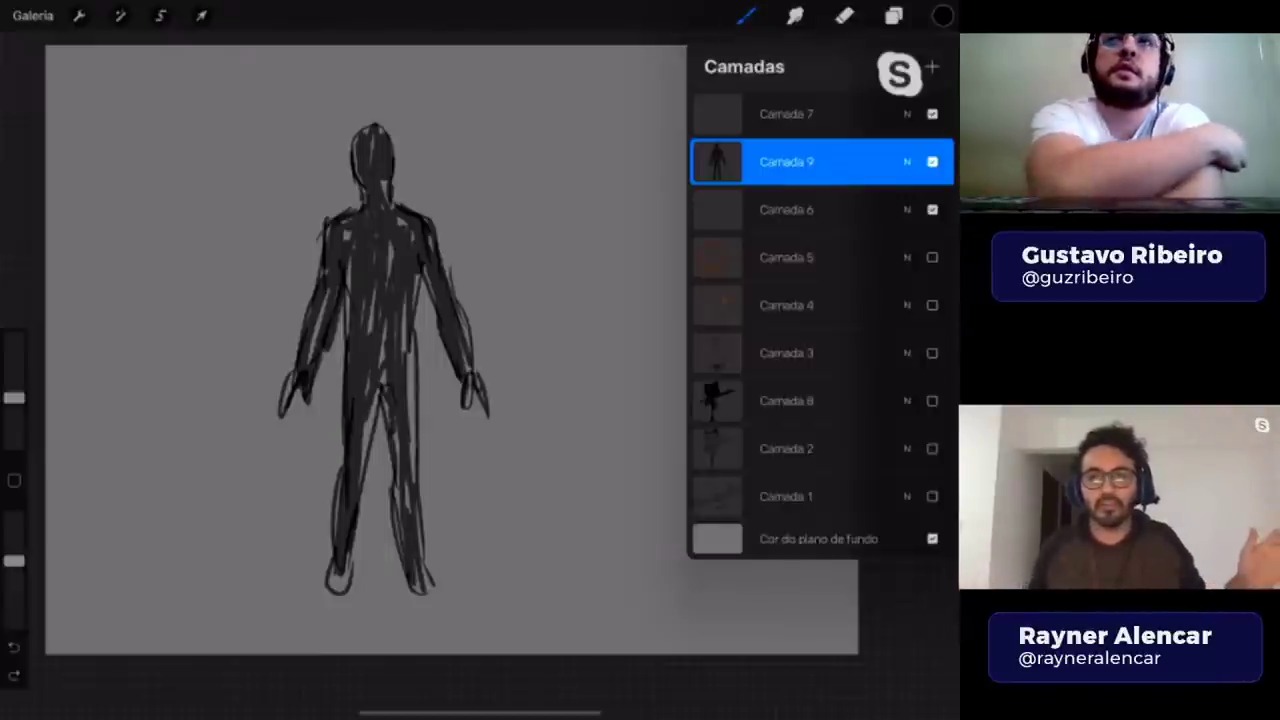
# - Hide the figure layer Camada 9, then show and select the cartoon layer Camada 8
pyautogui.click(932, 161)
pyautogui.click(932, 400)
pyautogui.click(780, 400)
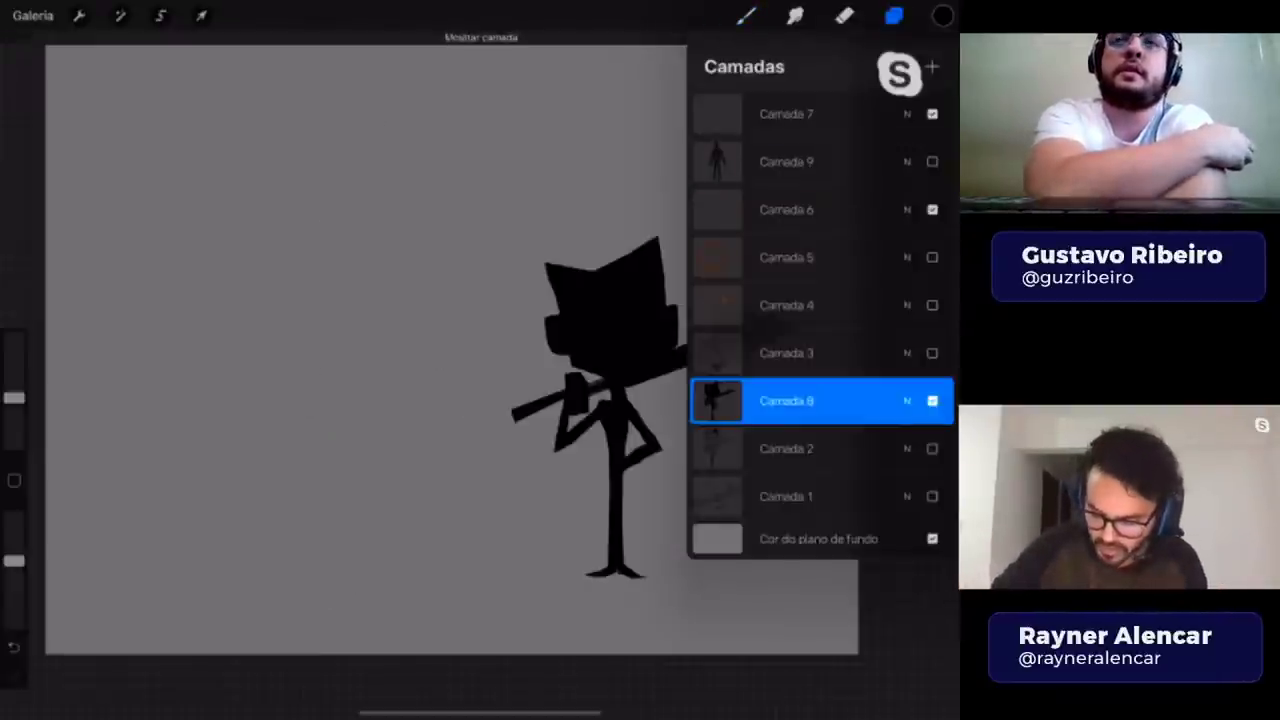
pyautogui.click(745, 15)
pyautogui.click(300, 350)
pyautogui.scroll(2, 480, 380)
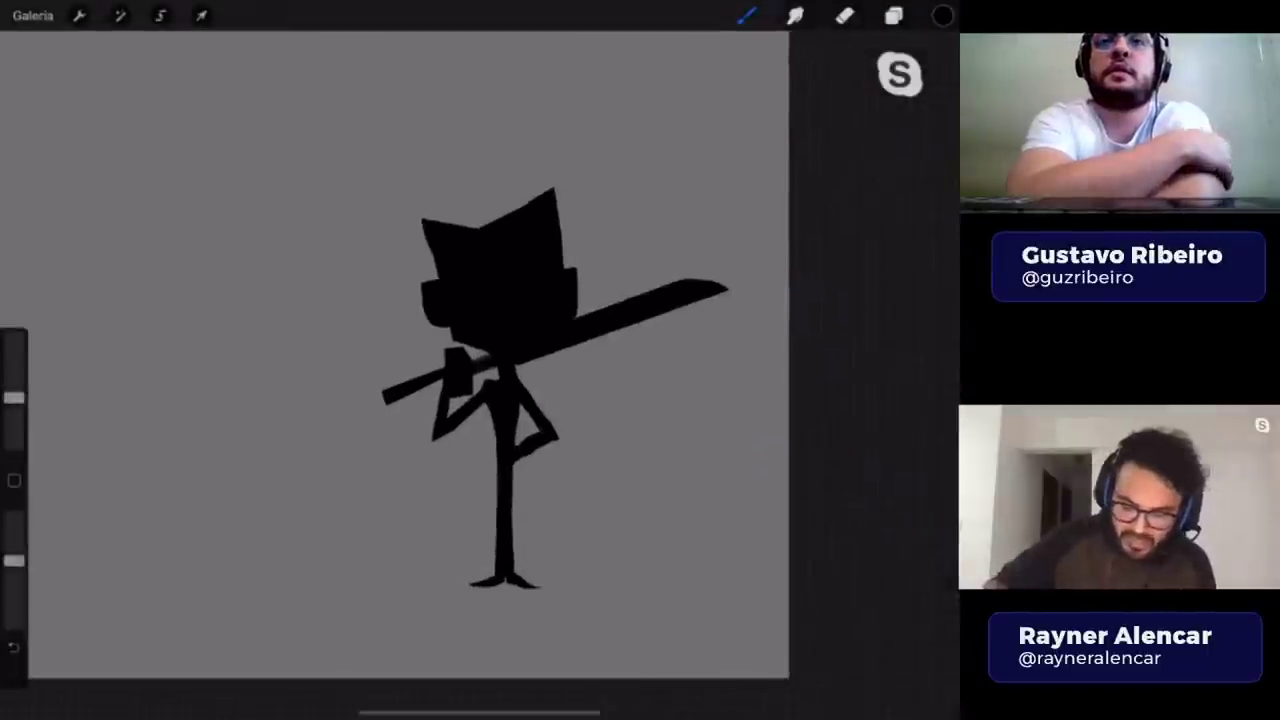
# - Draw and undo a test stroke, then add a new layer Camada 10 above Camada 8
pyautogui.moveTo(586, 384); pyautogui.dragTo(617, 440)
pyautogui.hotkey('ctrl', 'z')
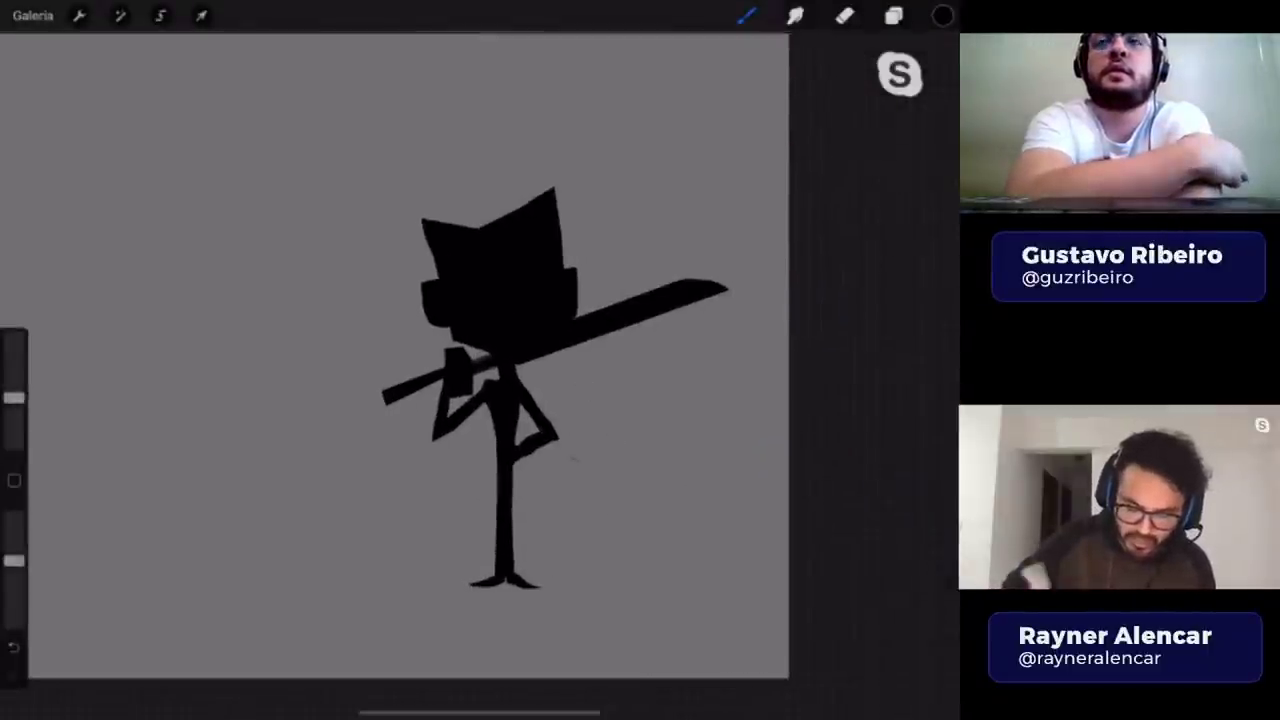
pyautogui.scroll(-2, 400, 350)
pyautogui.click(893, 15)
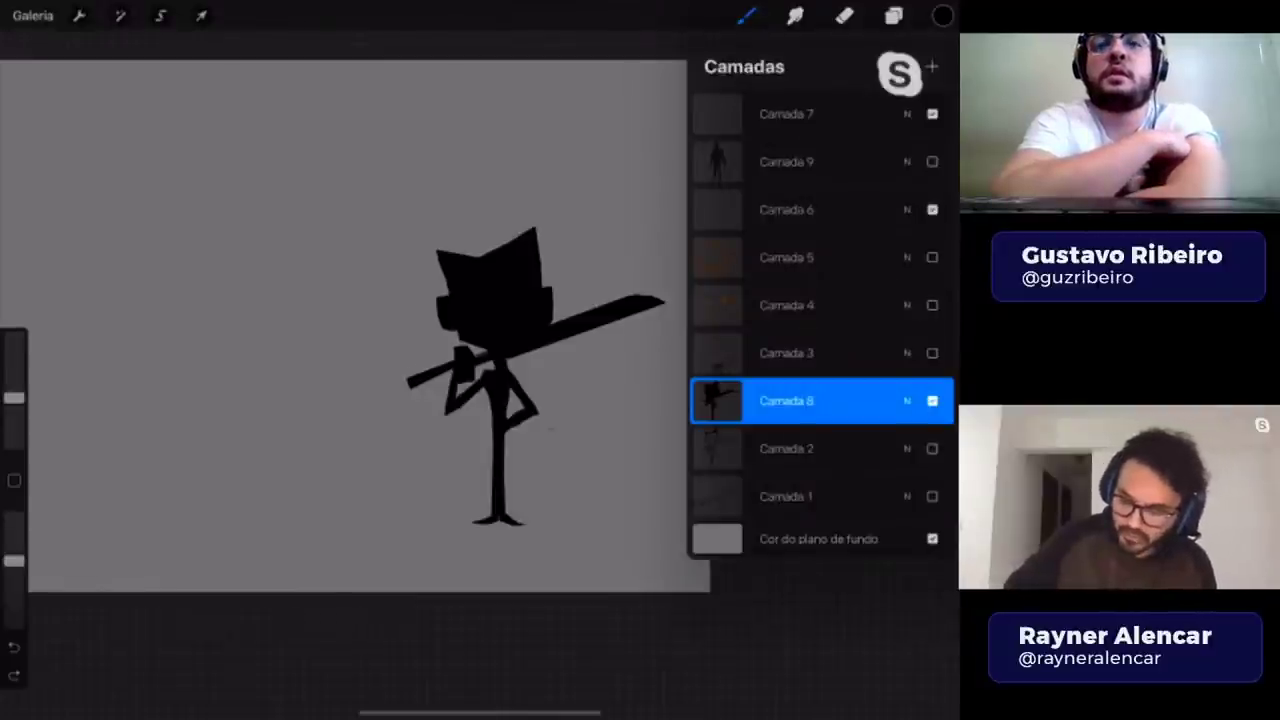
pyautogui.click(931, 66)
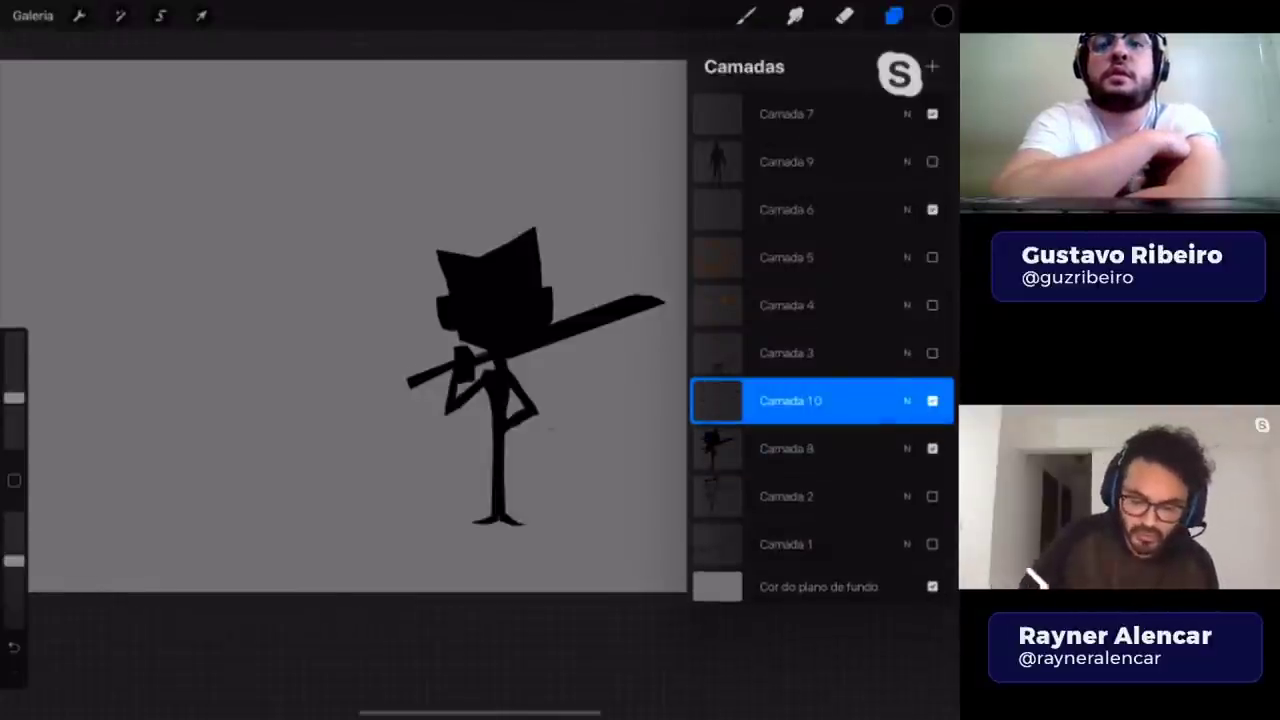
pyautogui.click(160, 15)
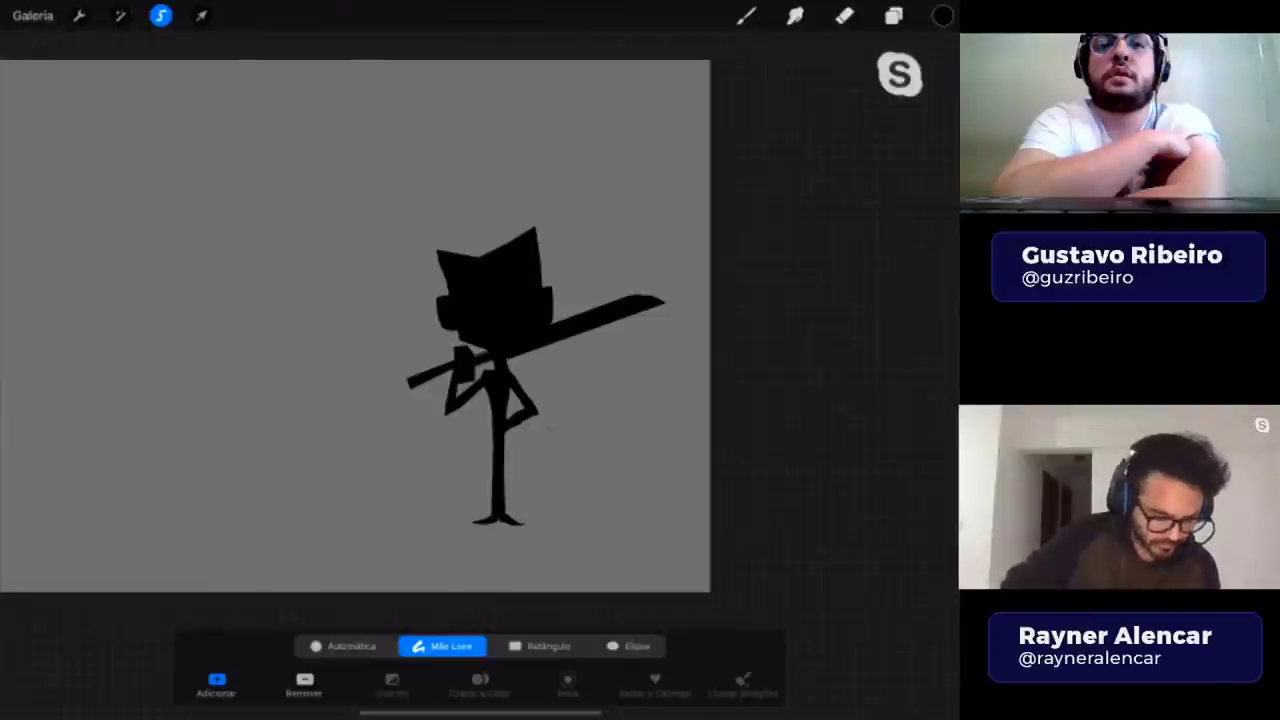
pyautogui.click(746, 15)
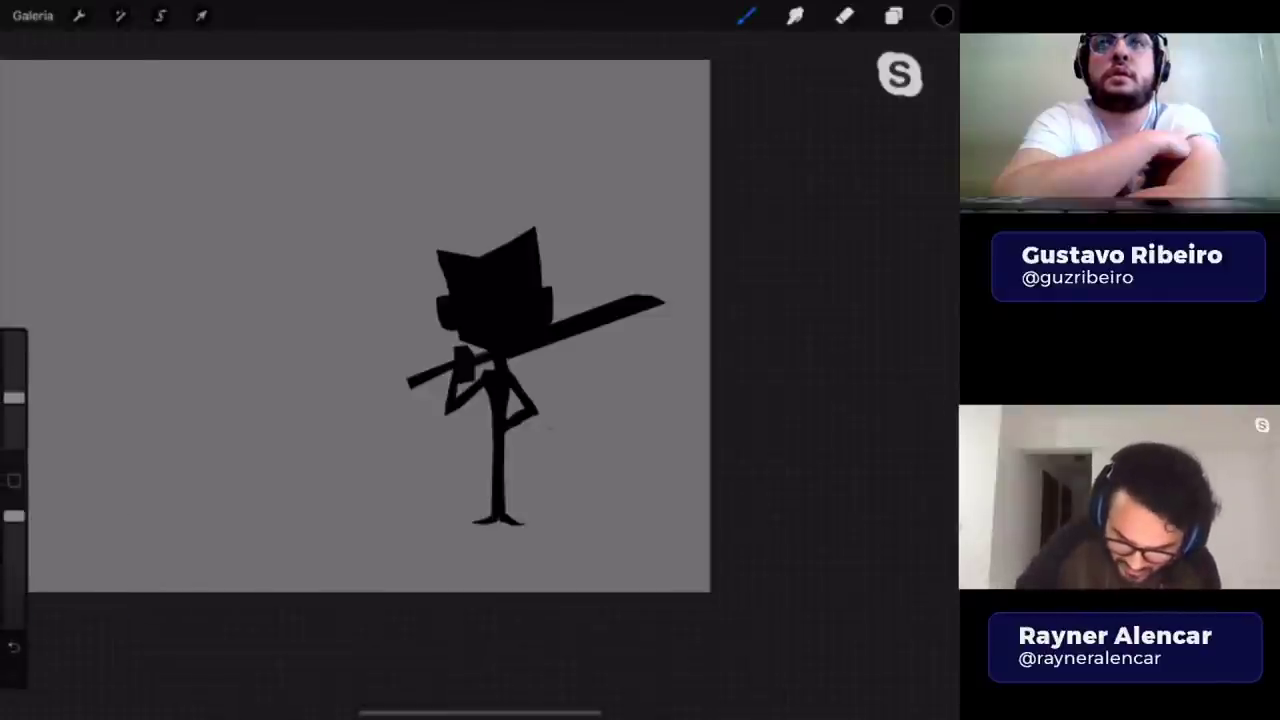
# - Make sure the new Camada 10 layer is the active drawing layer
pyautogui.click(893, 15)
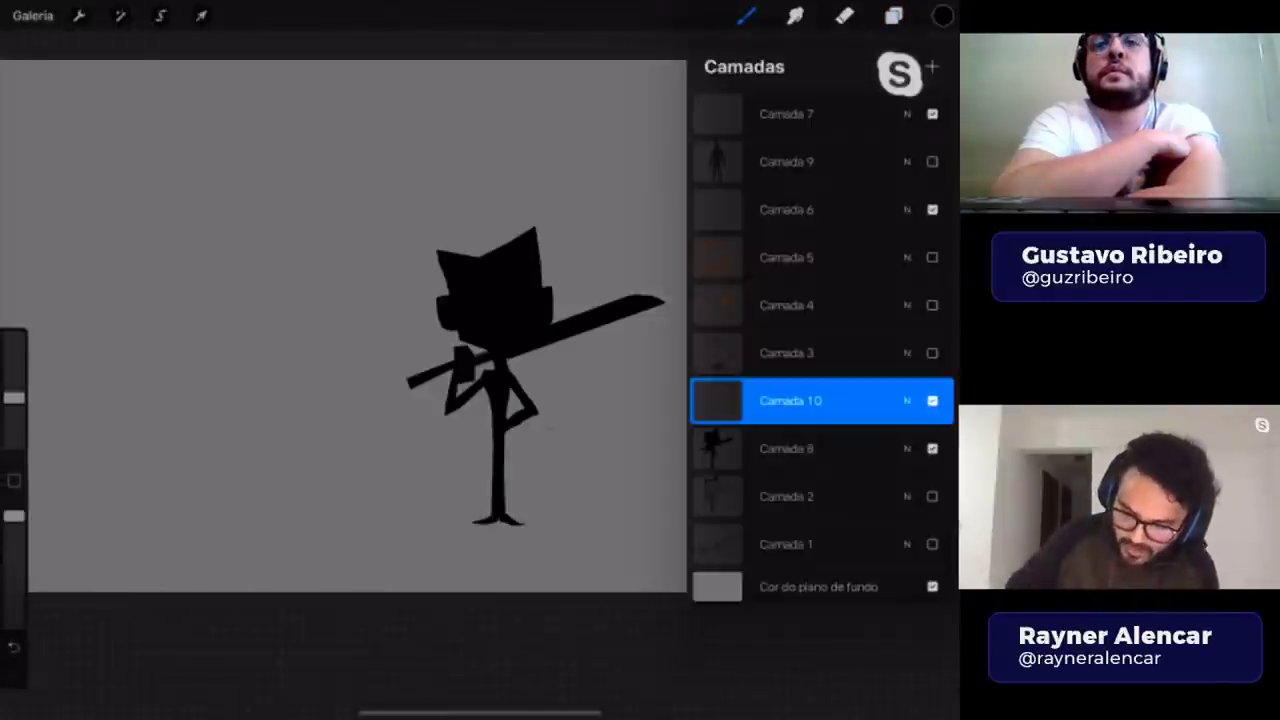
pyautogui.click(790, 448)
pyautogui.click(790, 400)
pyautogui.click(746, 15)
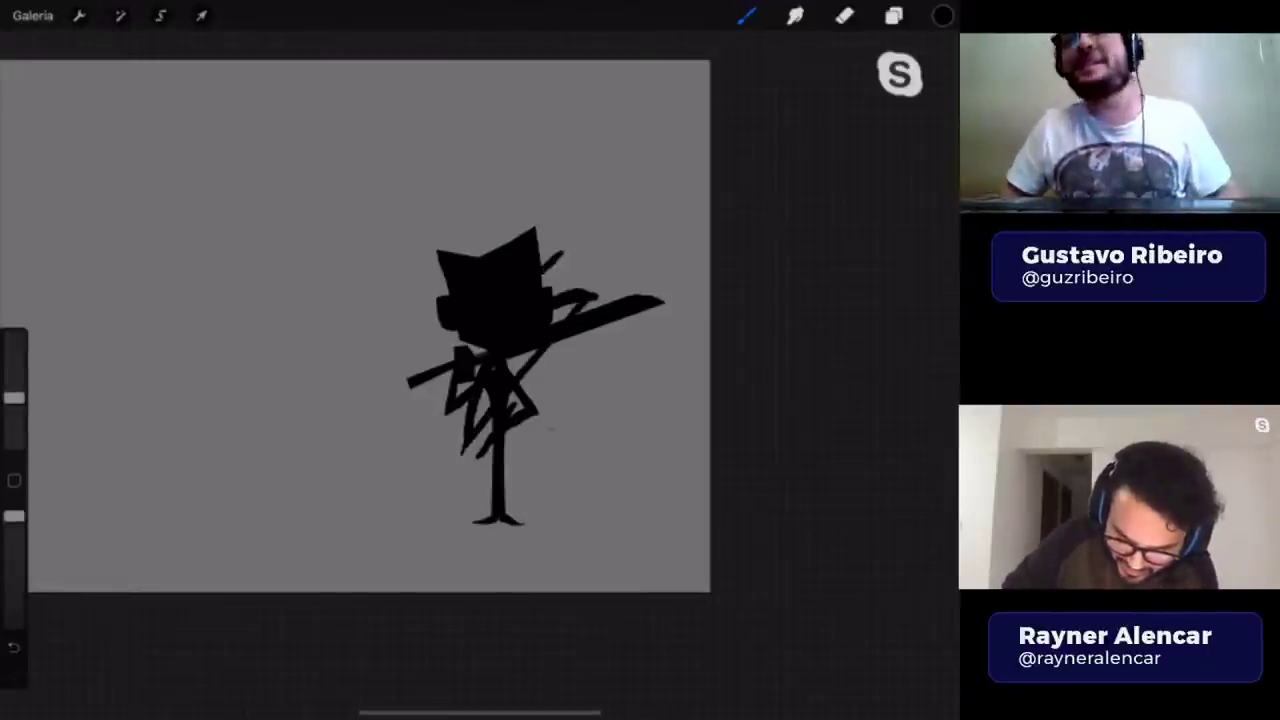
# - Sketch a curled stroke and a diagonal stroke beside the sword-carrying cartoon
pyautogui.moveTo(572, 244)
pyautogui.mouseDown()
pyautogui.moveTo(606, 252)
pyautogui.moveTo(550, 268)
pyautogui.mouseUp()
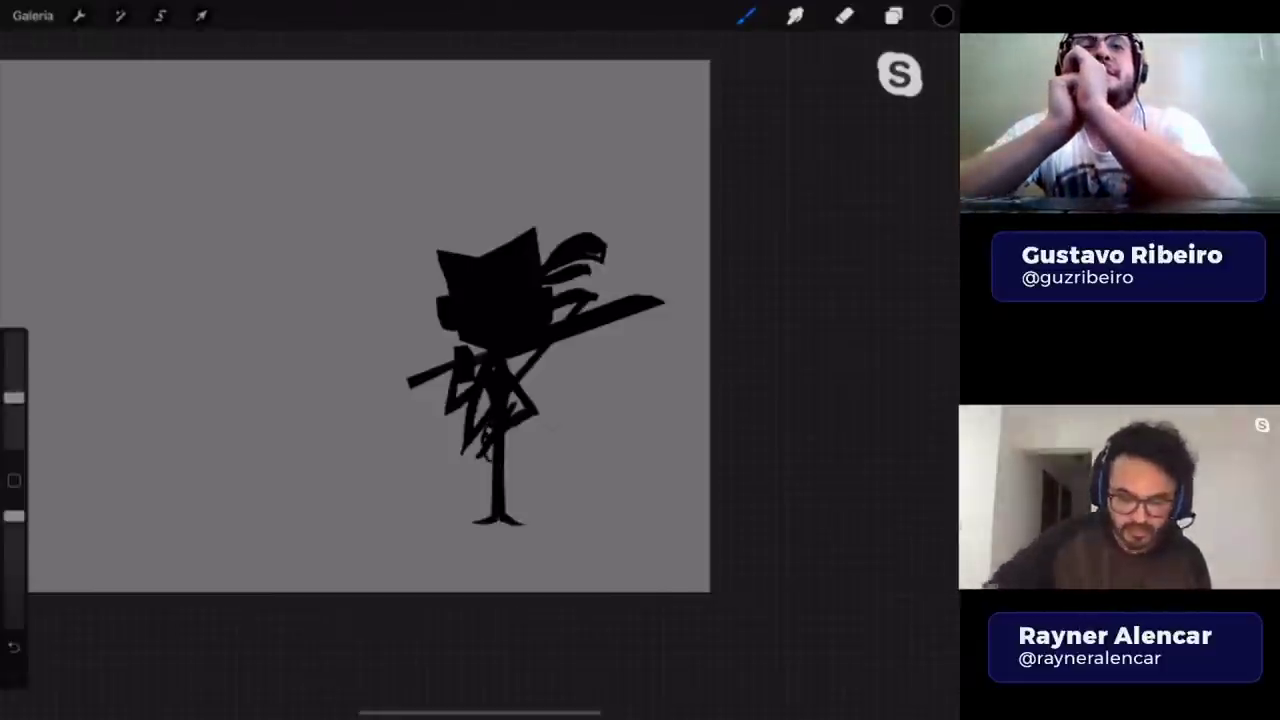
pyautogui.scroll(3, 578, 352)
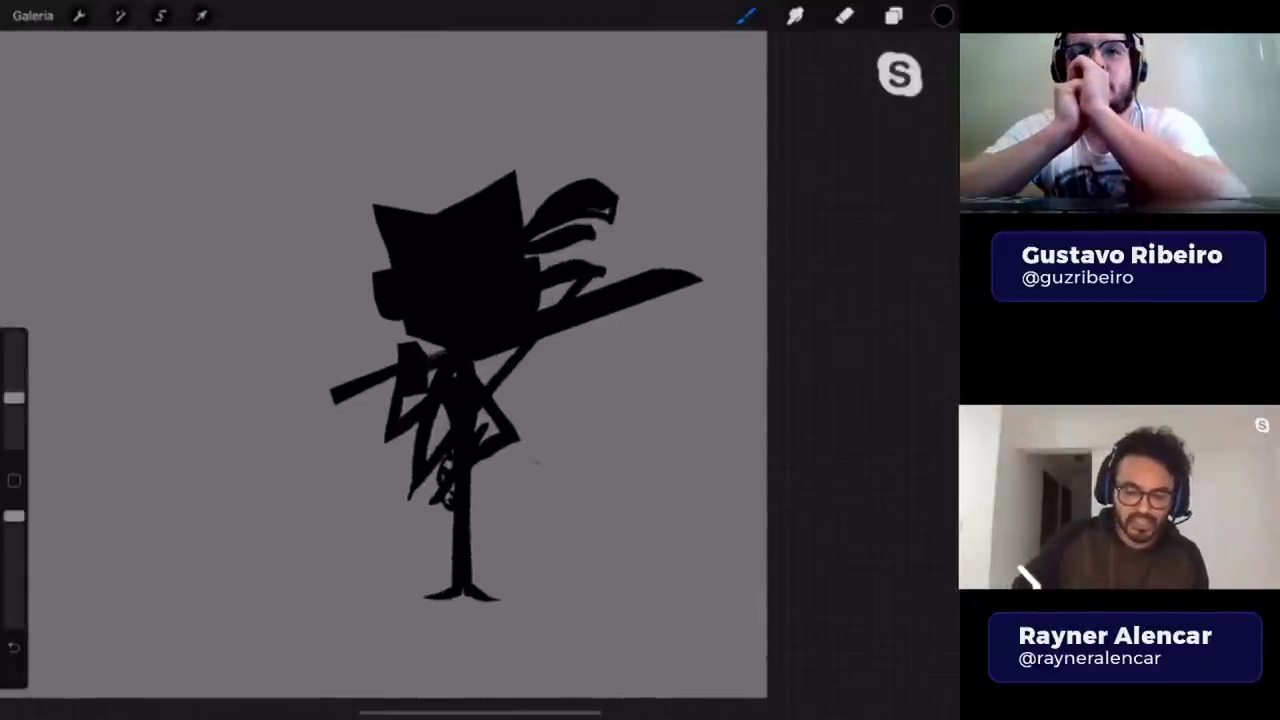
pyautogui.moveTo(668, 483); pyautogui.dragTo(572, 397)
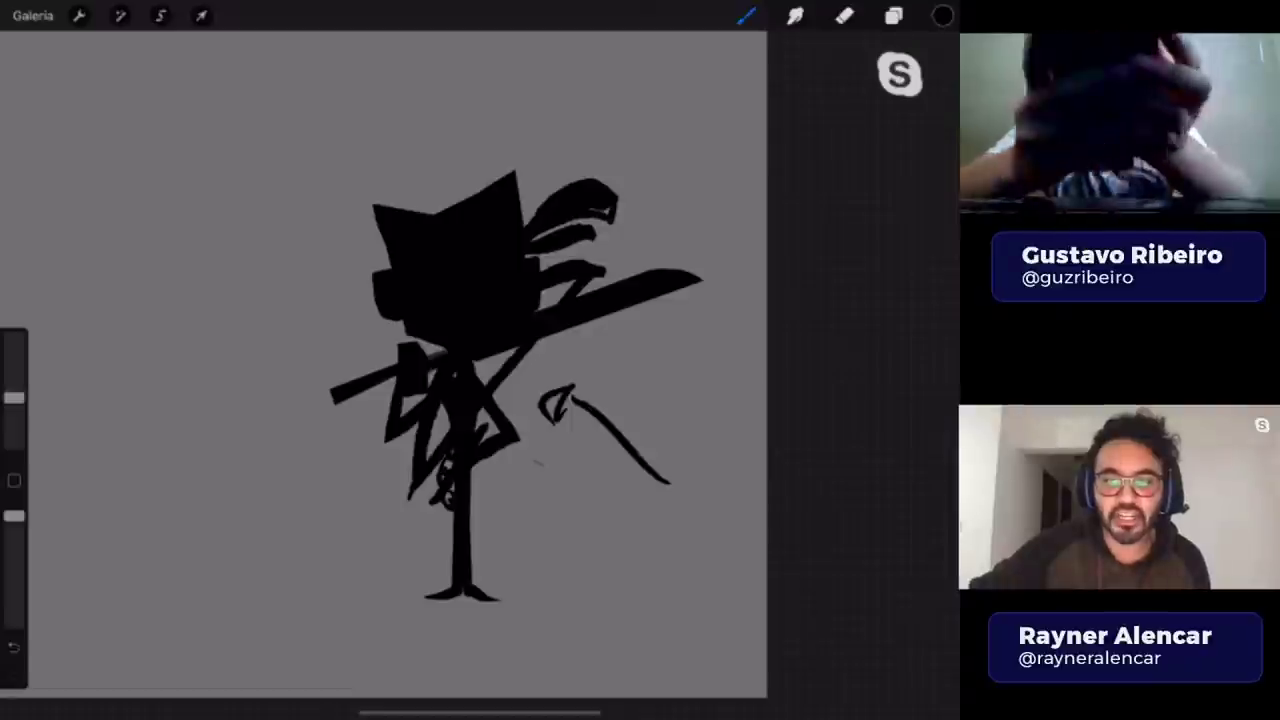
pyautogui.scroll(-3, 520, 380)
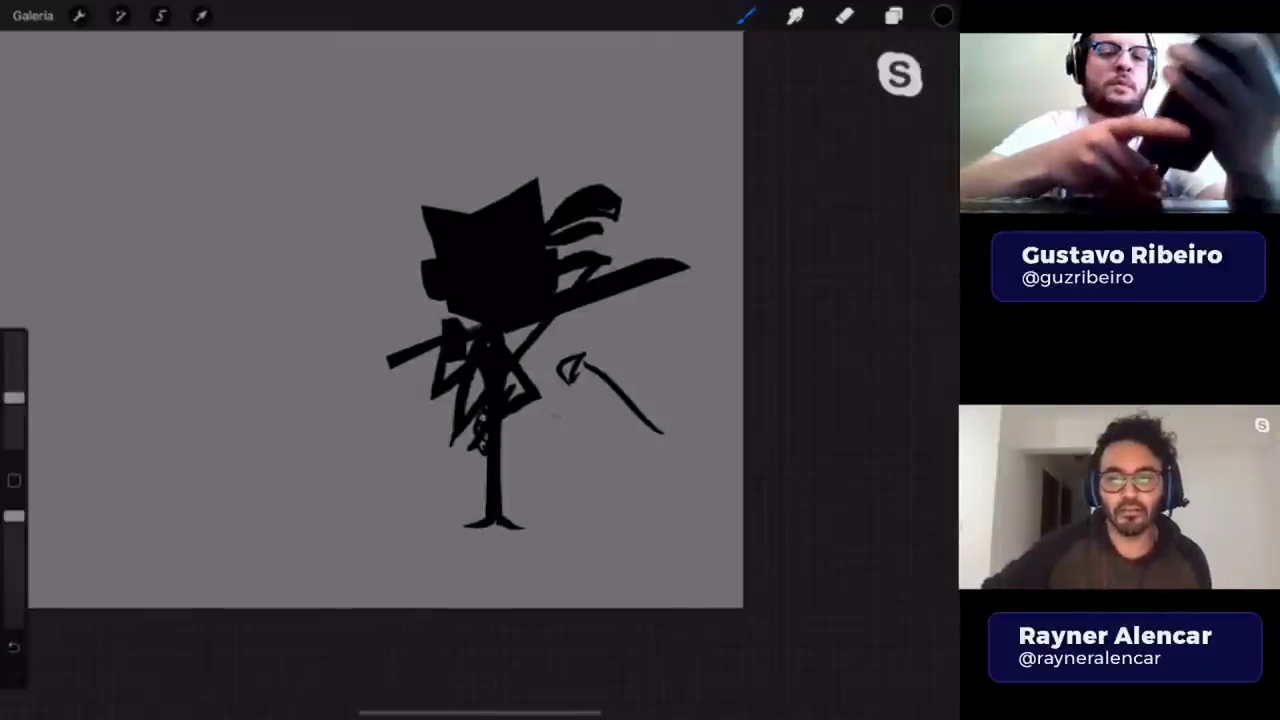
pyautogui.moveTo(480, 320)
pyautogui.mouseDown()
pyautogui.moveTo(510, 400)
pyautogui.moveTo(610, 420)
pyautogui.mouseUp()
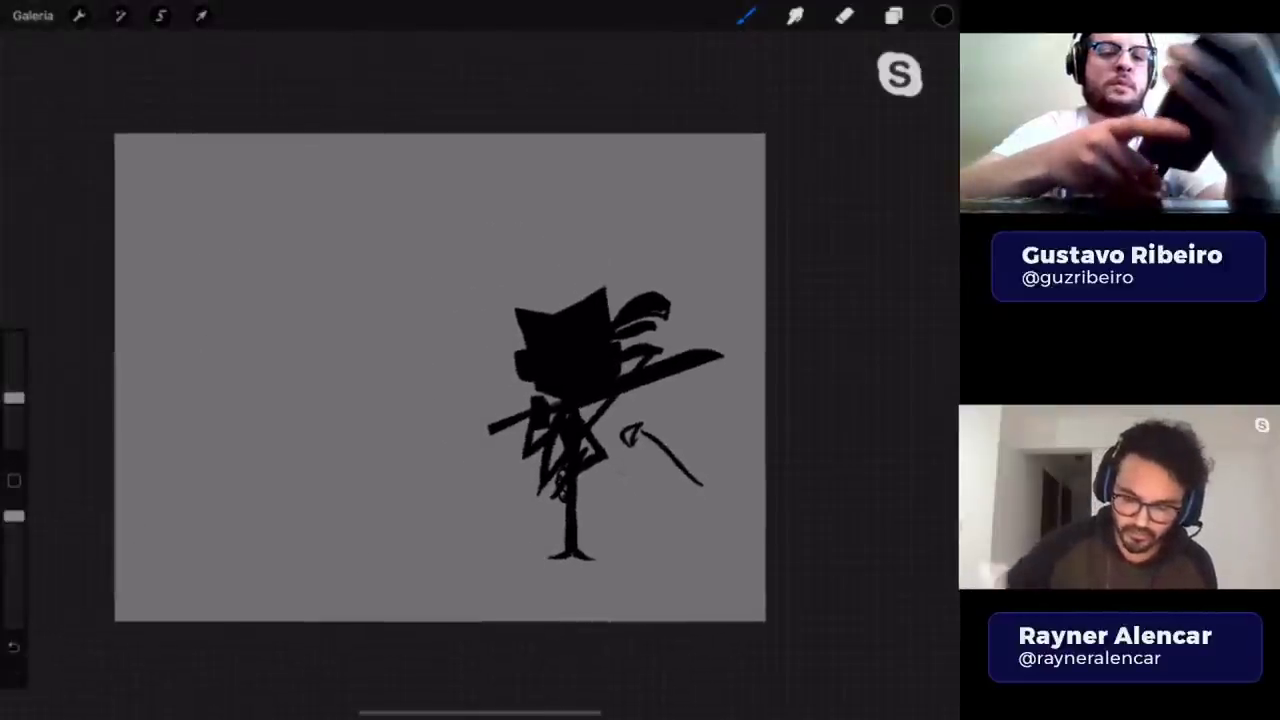
# - Undo the three recent ink strokes drawn over the cartoon
pyautogui.click(893, 15)
pyautogui.hotkey('ctrl', 'z')
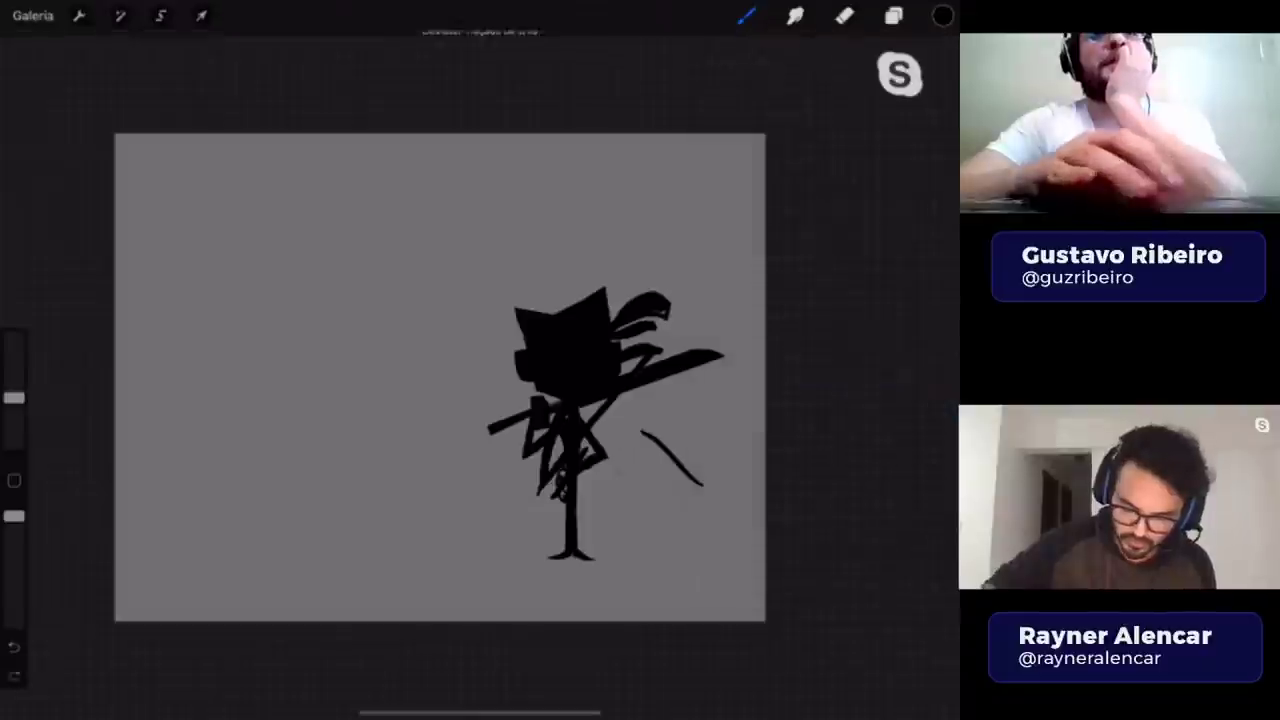
pyautogui.hotkey('ctrl', 'z')
pyautogui.hotkey('ctrl', 'z')
pyautogui.hotkey('ctrl', 'z')
pyautogui.hotkey('ctrl', 'z')
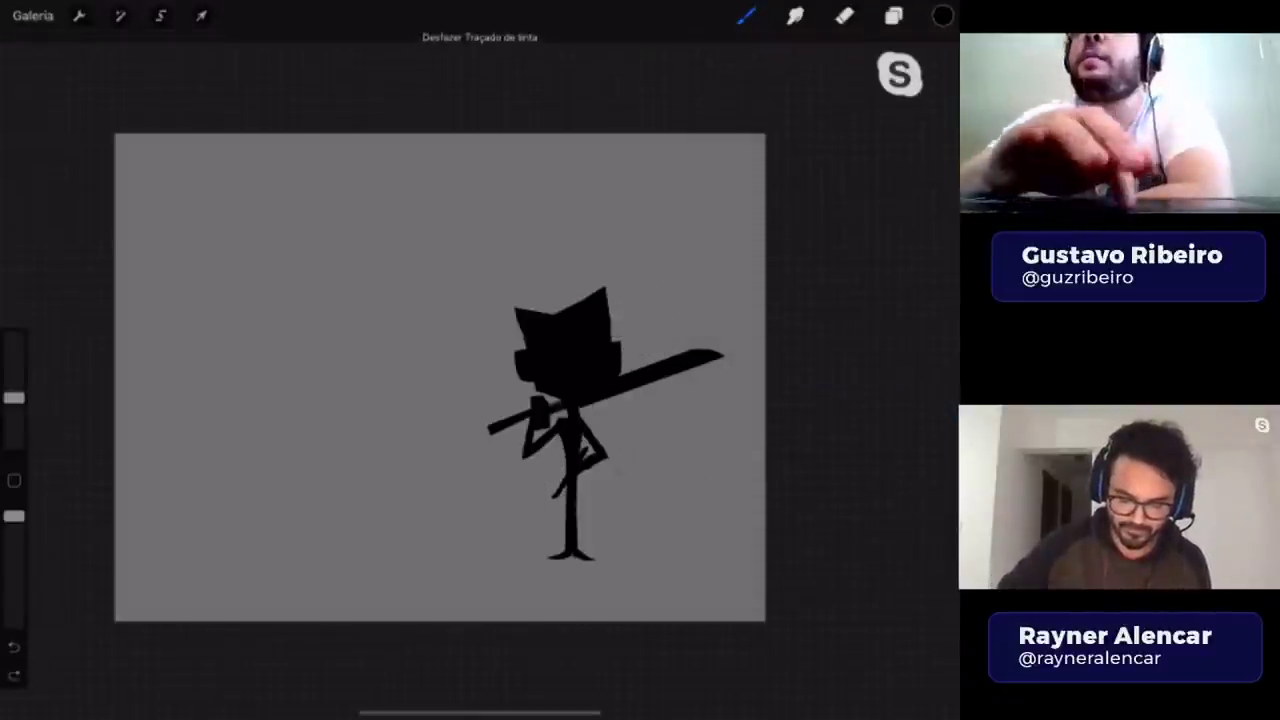
pyautogui.hotkey('ctrl', 'z')
pyautogui.press('l')
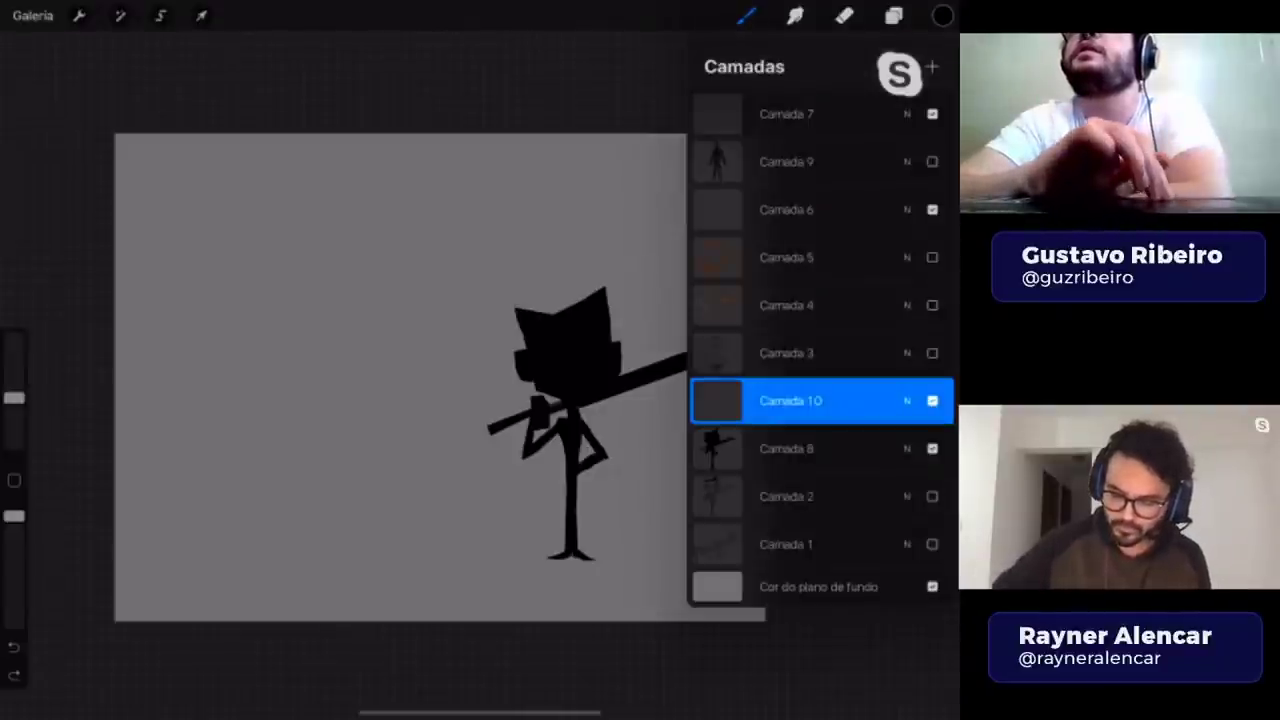
# - Hide Camada 8, select Camada 9, and add a new layer Camada 11 above it
pyautogui.click(932, 448)
pyautogui.click(787, 161)
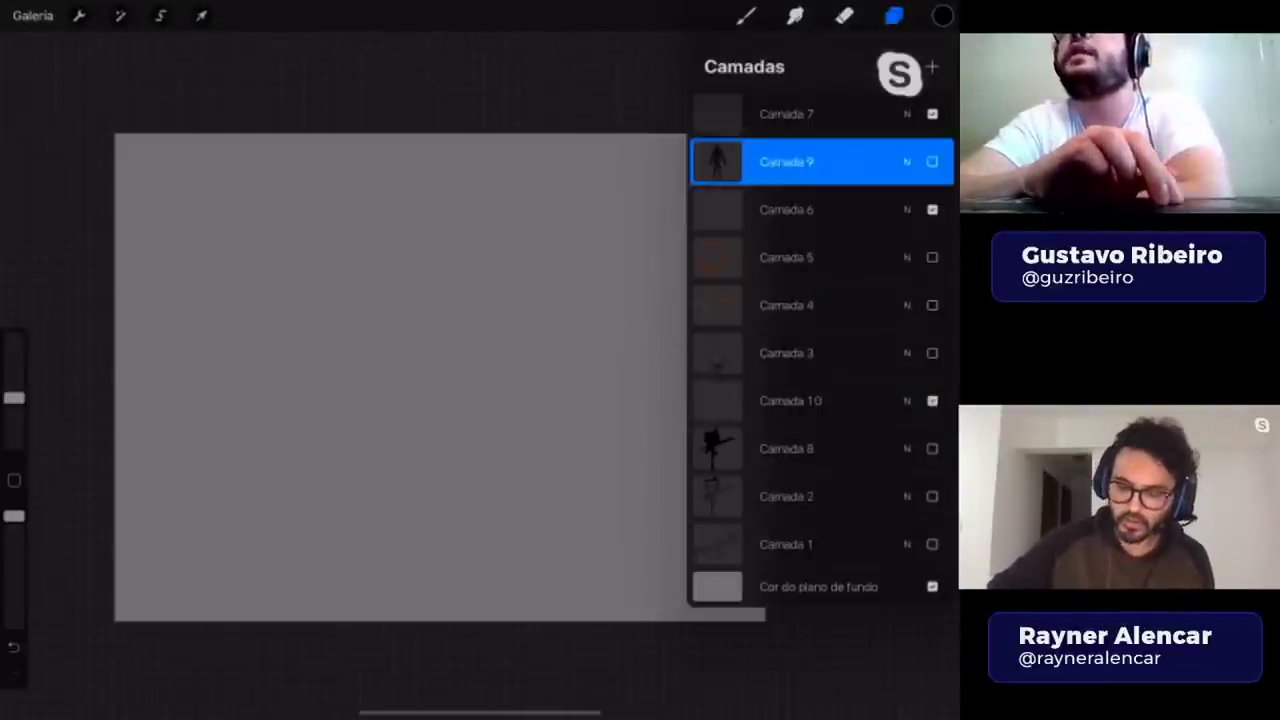
pyautogui.click(931, 67)
pyautogui.click(745, 15)
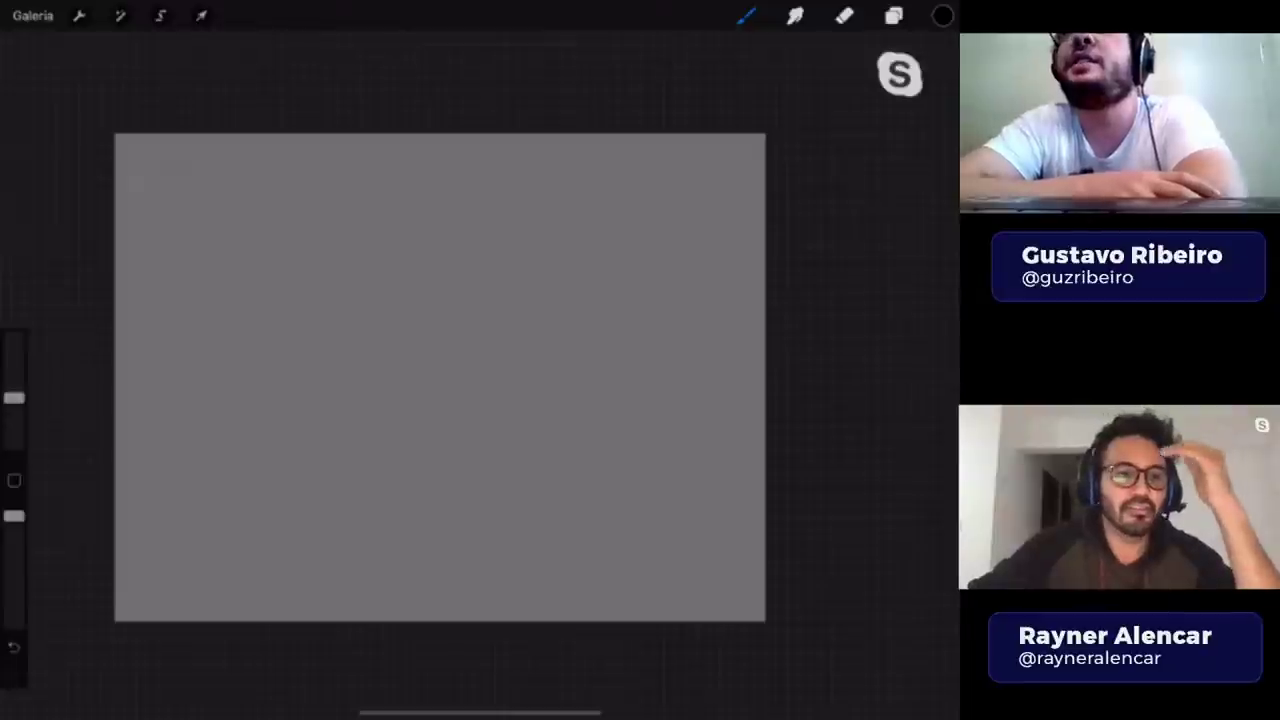
pyautogui.click(893, 15)
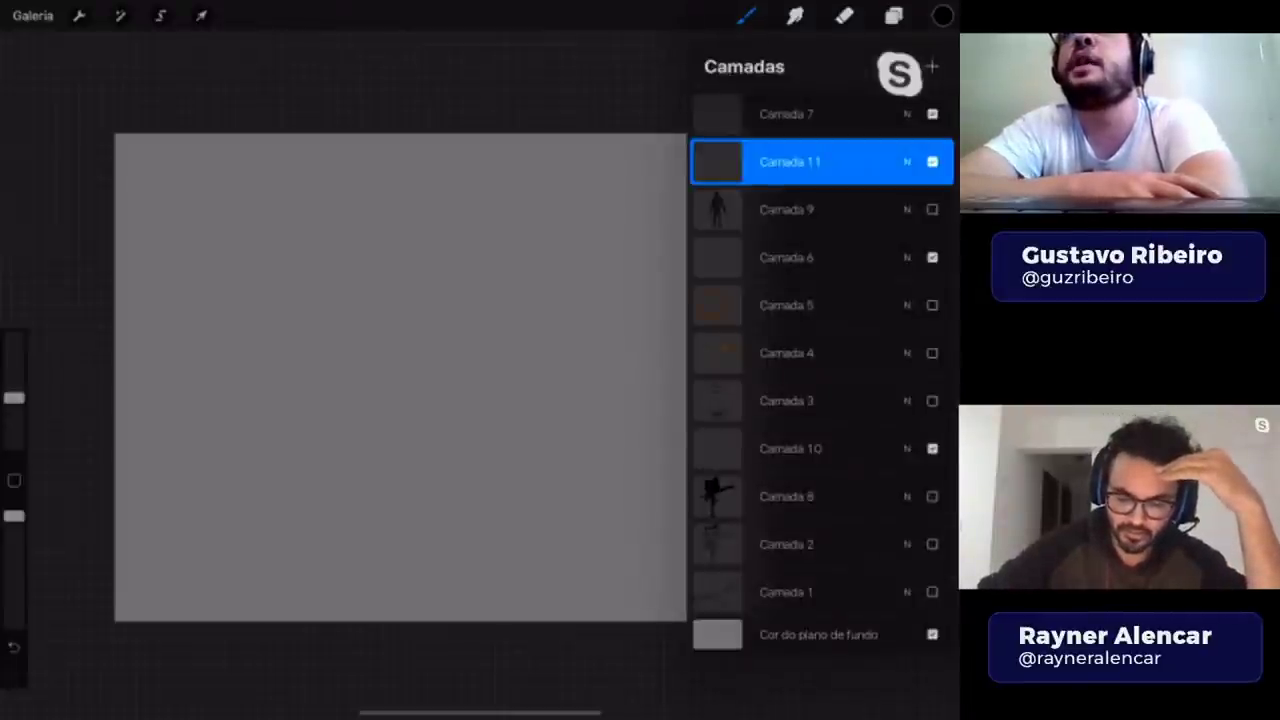
pyautogui.click(893, 15)
pyautogui.click(745, 15)
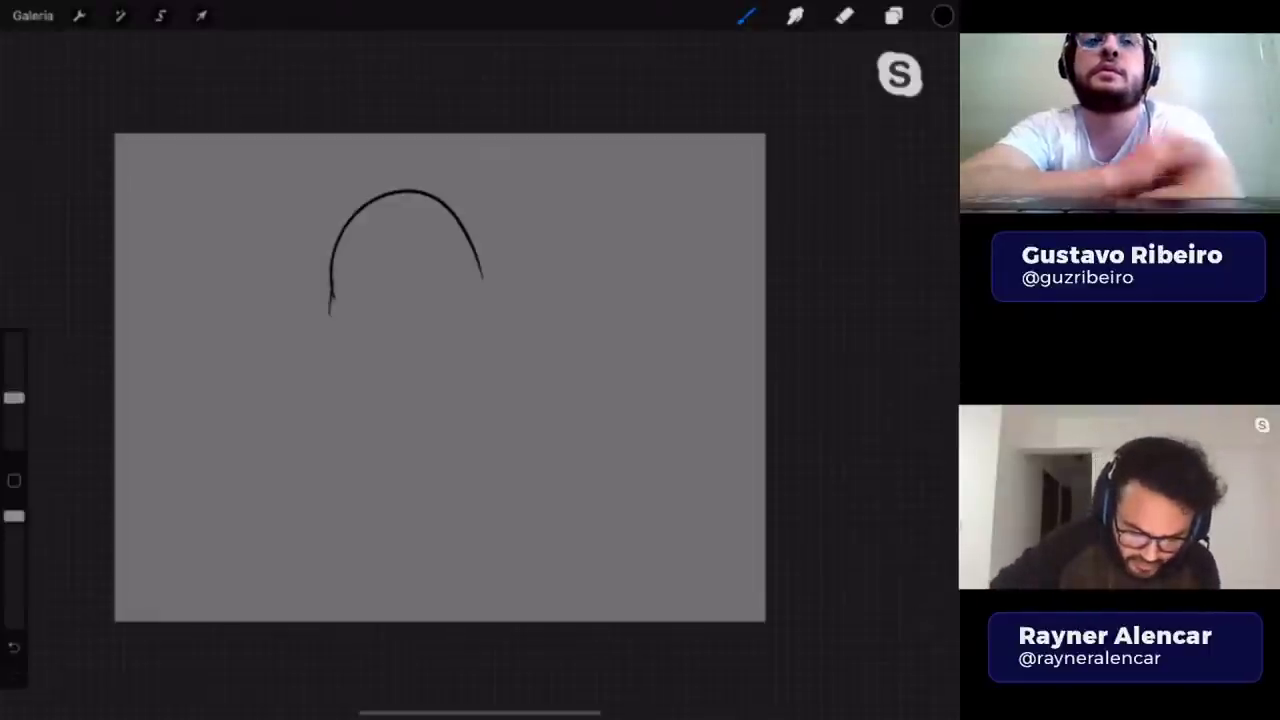
# - Close the head outline and add an ear bump with a star mark on its right
pyautogui.moveTo(333, 245); pyautogui.dragTo(352, 208)
pyautogui.moveTo(344, 352)
pyautogui.mouseDown()
pyautogui.moveTo(424, 350)
pyautogui.moveTo(482, 282)
pyautogui.mouseUp()
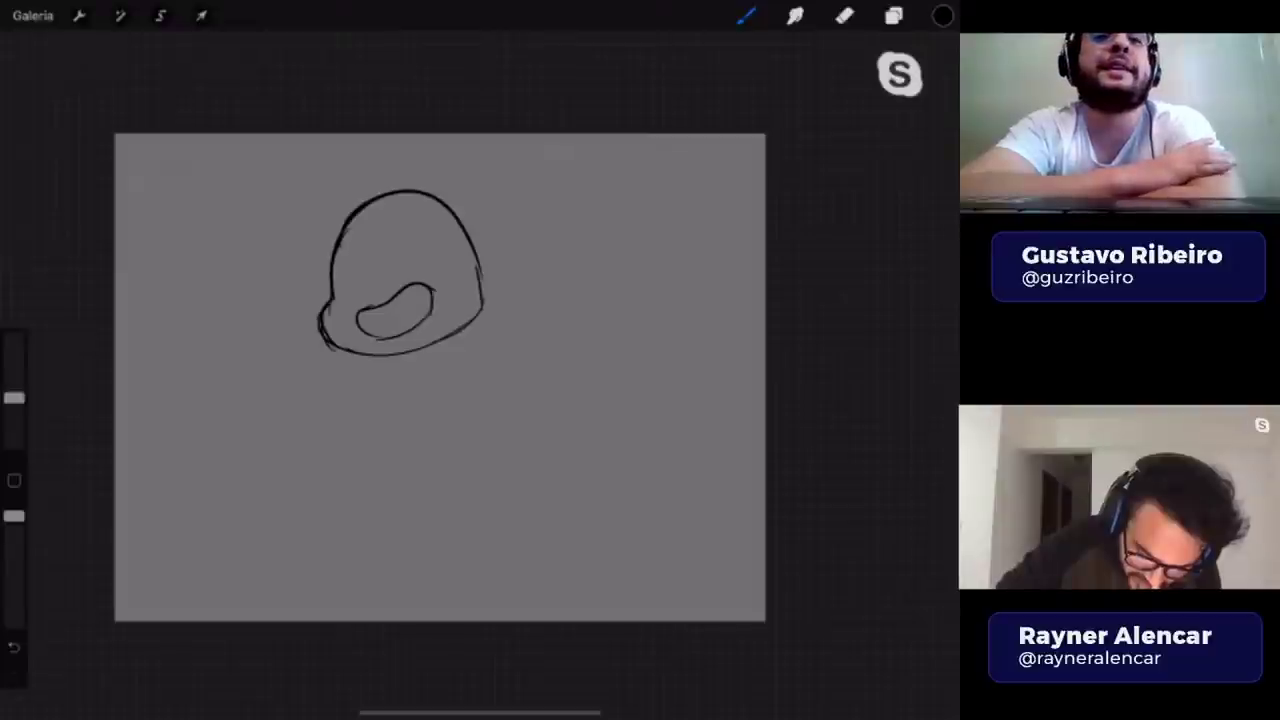
pyautogui.moveTo(371, 310); pyautogui.dragTo(375, 336)
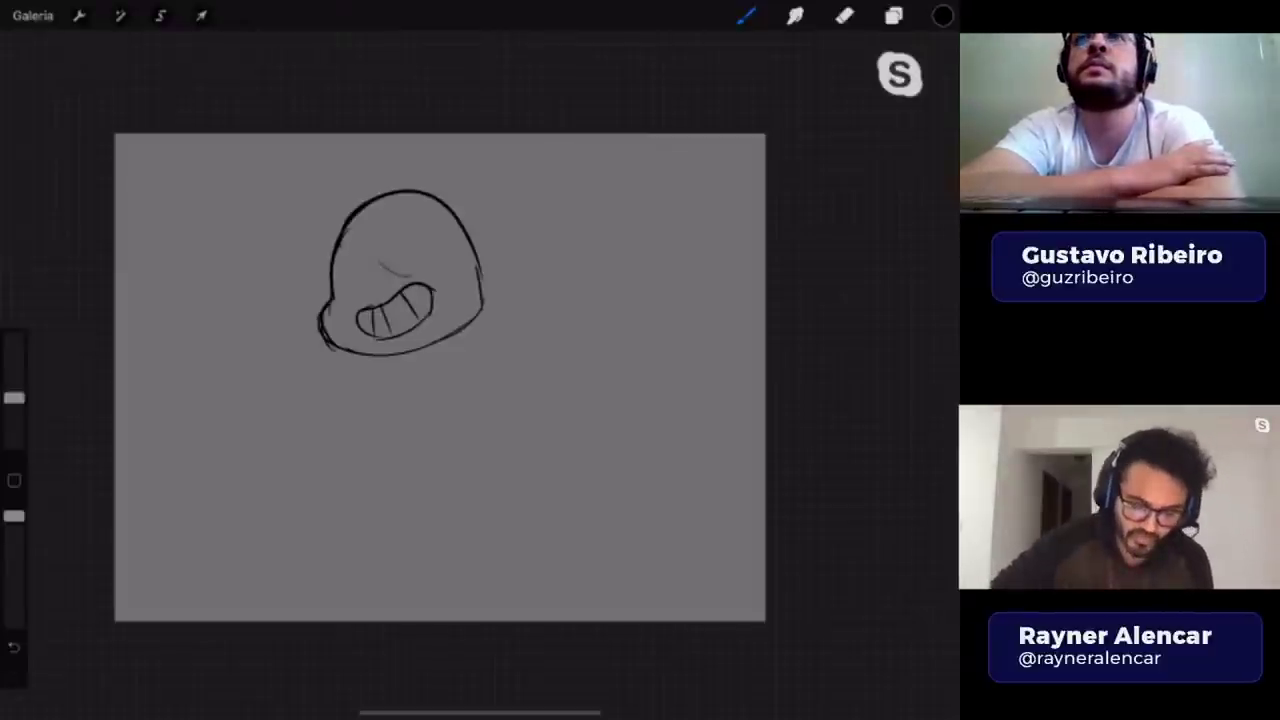
pyautogui.hotkey('ctrl', 'z')
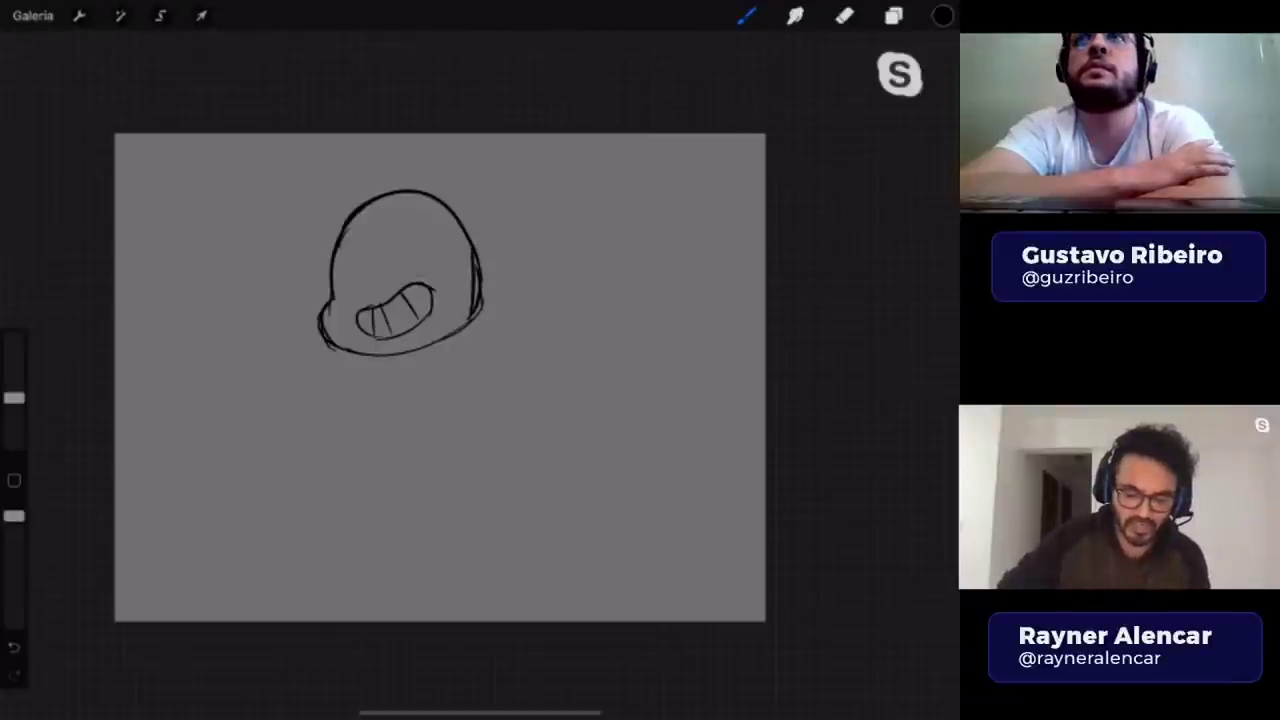
pyautogui.moveTo(493, 289); pyautogui.dragTo(510, 290)
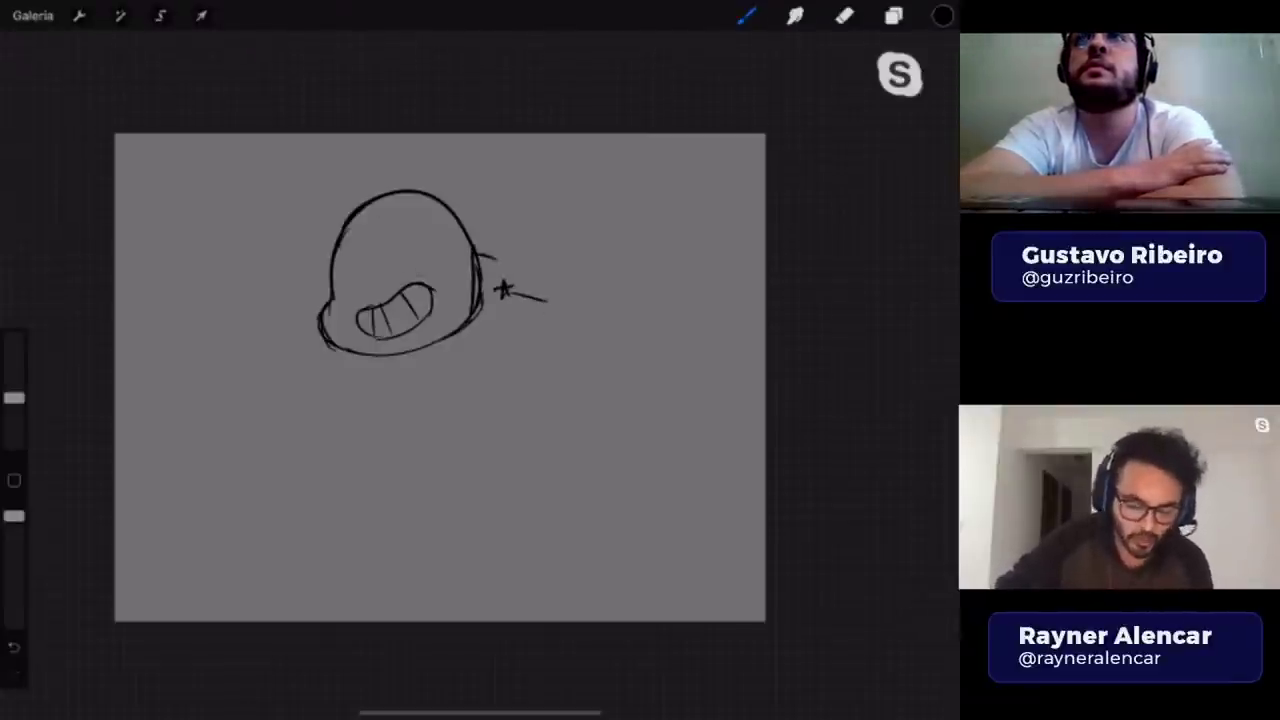
pyautogui.moveTo(480, 256); pyautogui.dragTo(486, 300)
# - Try hair and pointed-ear strokes on top of the head, then undo them
pyautogui.moveTo(436, 166); pyautogui.dragTo(520, 232)
pyautogui.hotkey('ctrl', 'z')
pyautogui.hotkey('ctrl', 'z')
pyautogui.hotkey('ctrl', 'z')
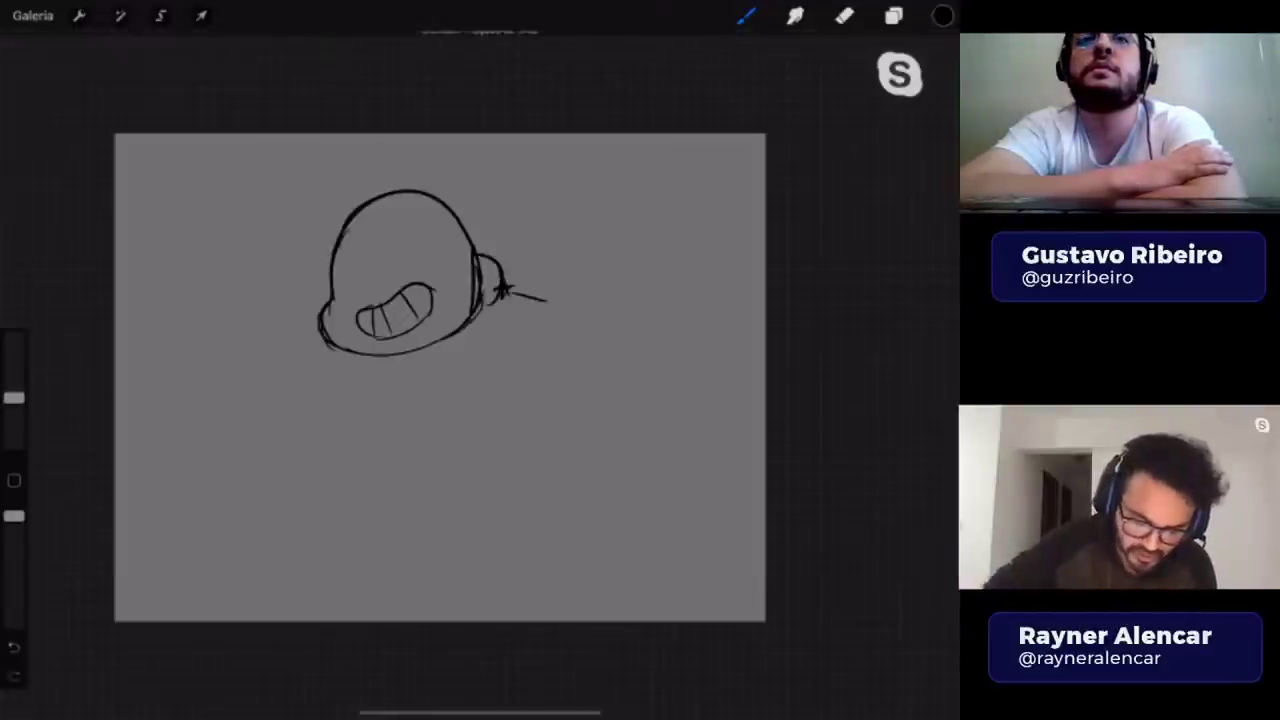
pyautogui.moveTo(432, 208); pyautogui.dragTo(474, 232)
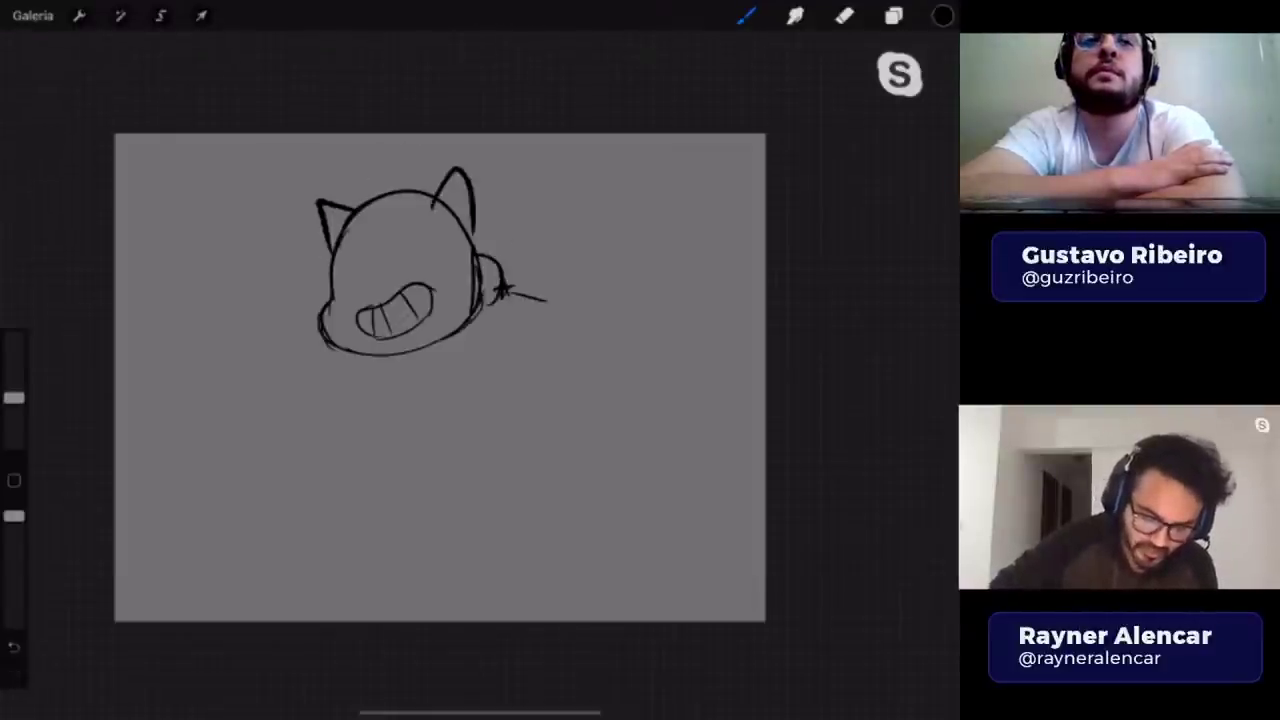
pyautogui.hotkey('ctrl', 'z')
pyautogui.hotkey('ctrl', 'z')
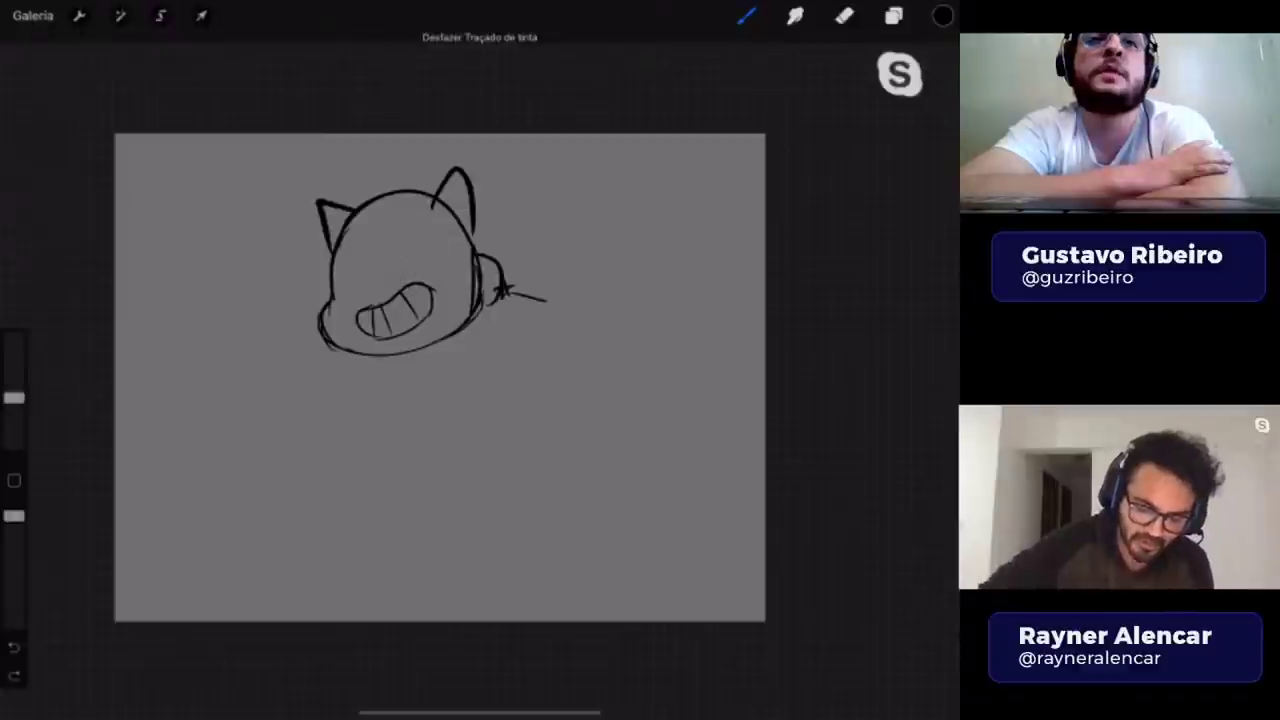
pyautogui.hotkey('ctrl', 'z')
pyautogui.hotkey('ctrl', 'z')
# - Sketch swirl hair loops and an eye oval, then undo the swirls and eye
pyautogui.moveTo(345, 212); pyautogui.dragTo(436, 200)
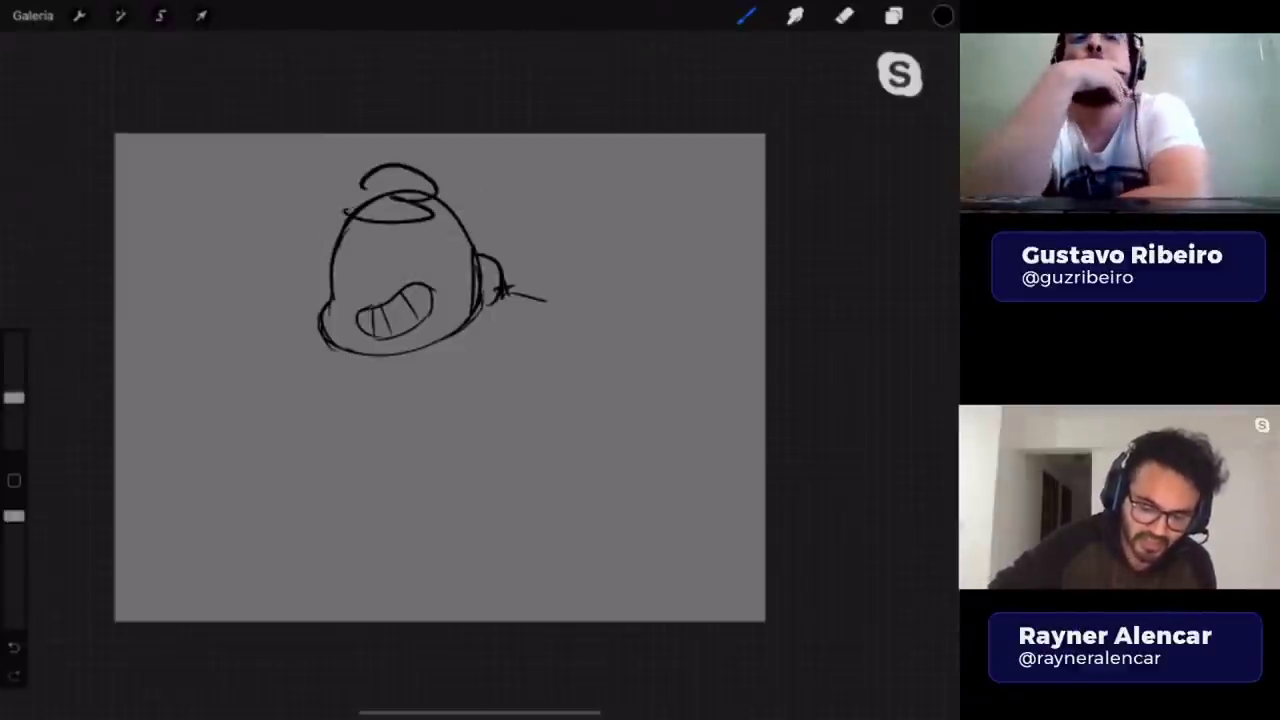
pyautogui.moveTo(336, 190); pyautogui.dragTo(420, 180)
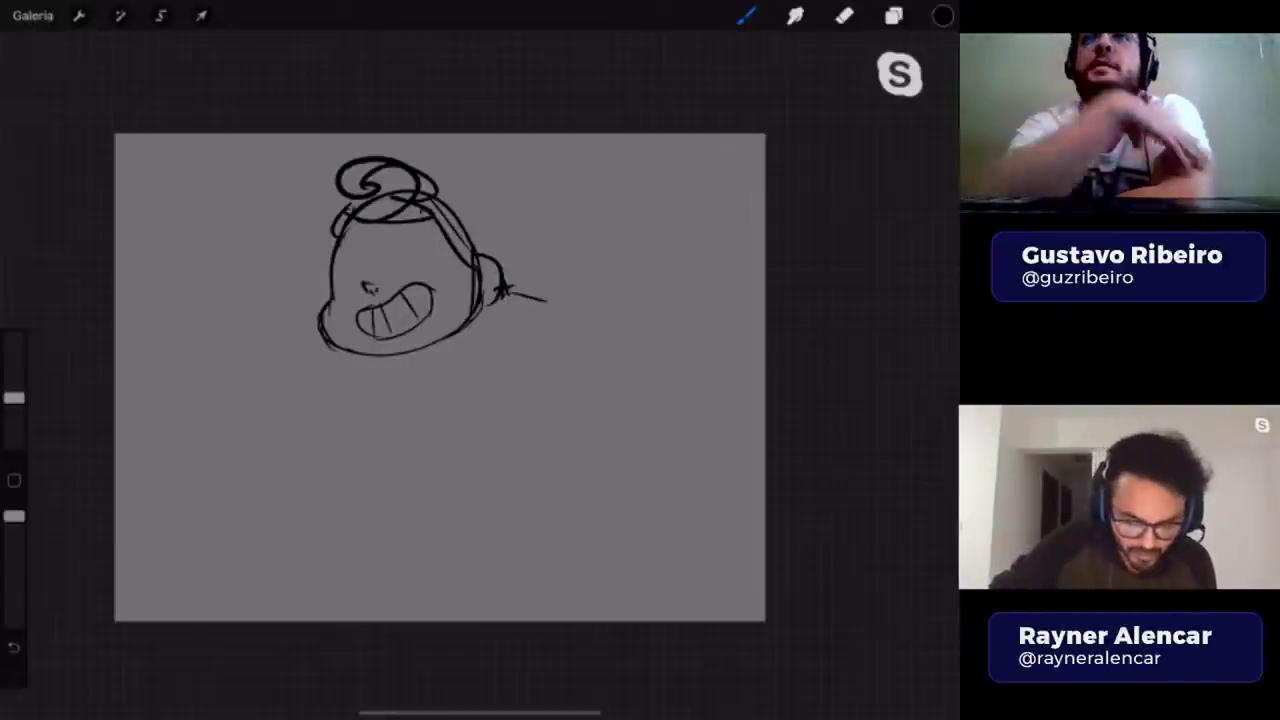
pyautogui.moveTo(402, 236); pyautogui.dragTo(345, 288)
pyautogui.hotkey('ctrl', 'z')
pyautogui.hotkey('ctrl', 'z')
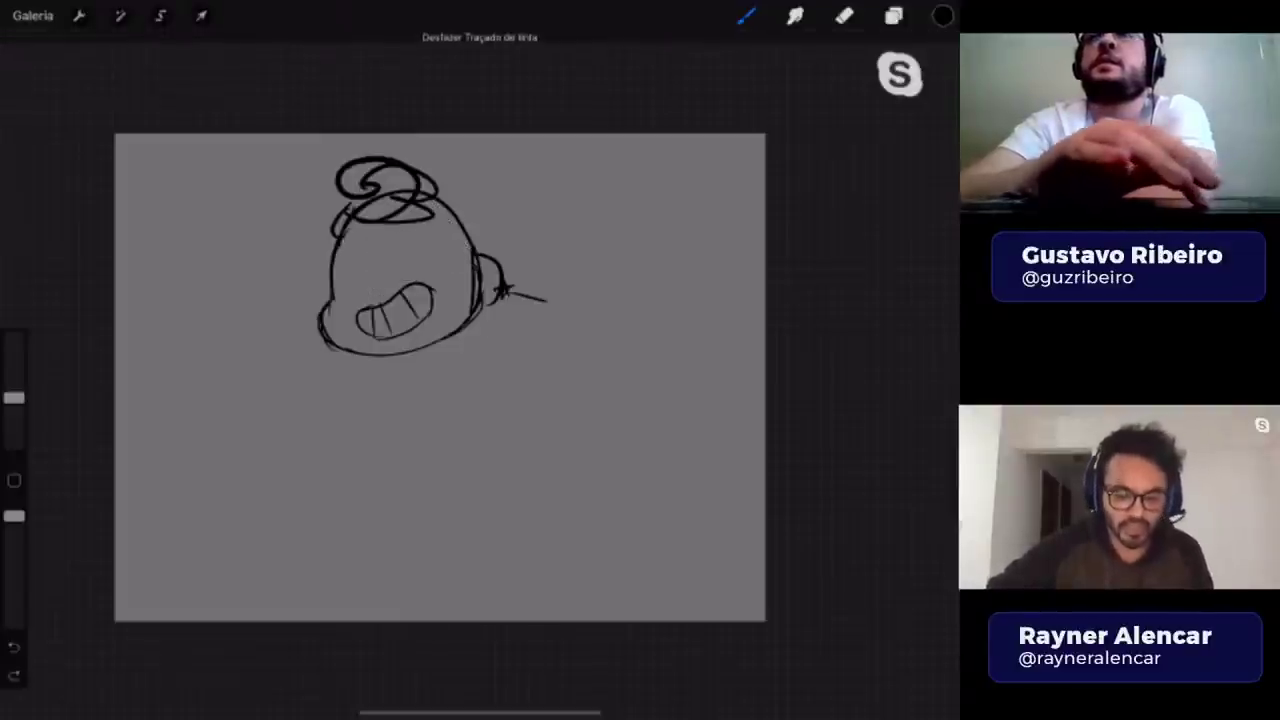
pyautogui.hotkey('ctrl', 'z')
pyautogui.hotkey('ctrl', 'z')
pyautogui.hotkey('ctrl', 'z')
# - Clear the cartoon head sketch from its layer
pyautogui.click(894, 15)
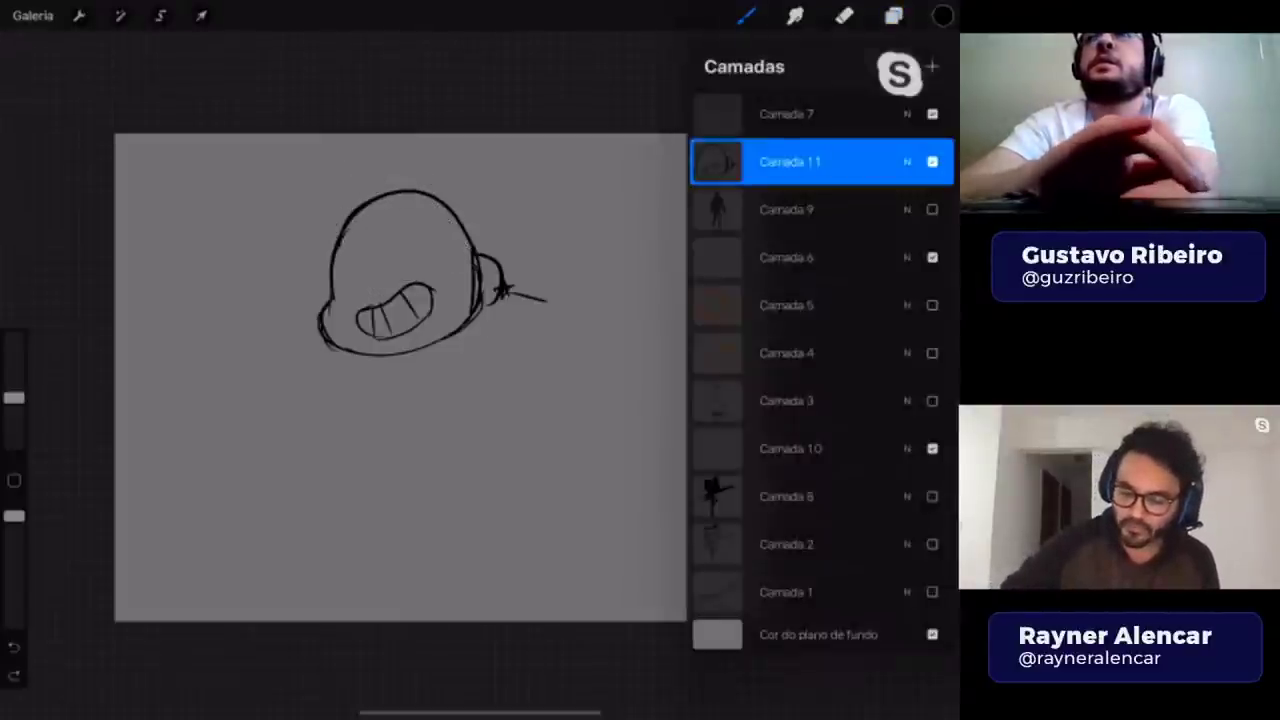
pyautogui.moveTo(850, 161); pyautogui.dragTo(720, 161)
pyautogui.click(923, 160)
pyautogui.click(894, 15)
pyautogui.click(746, 15)
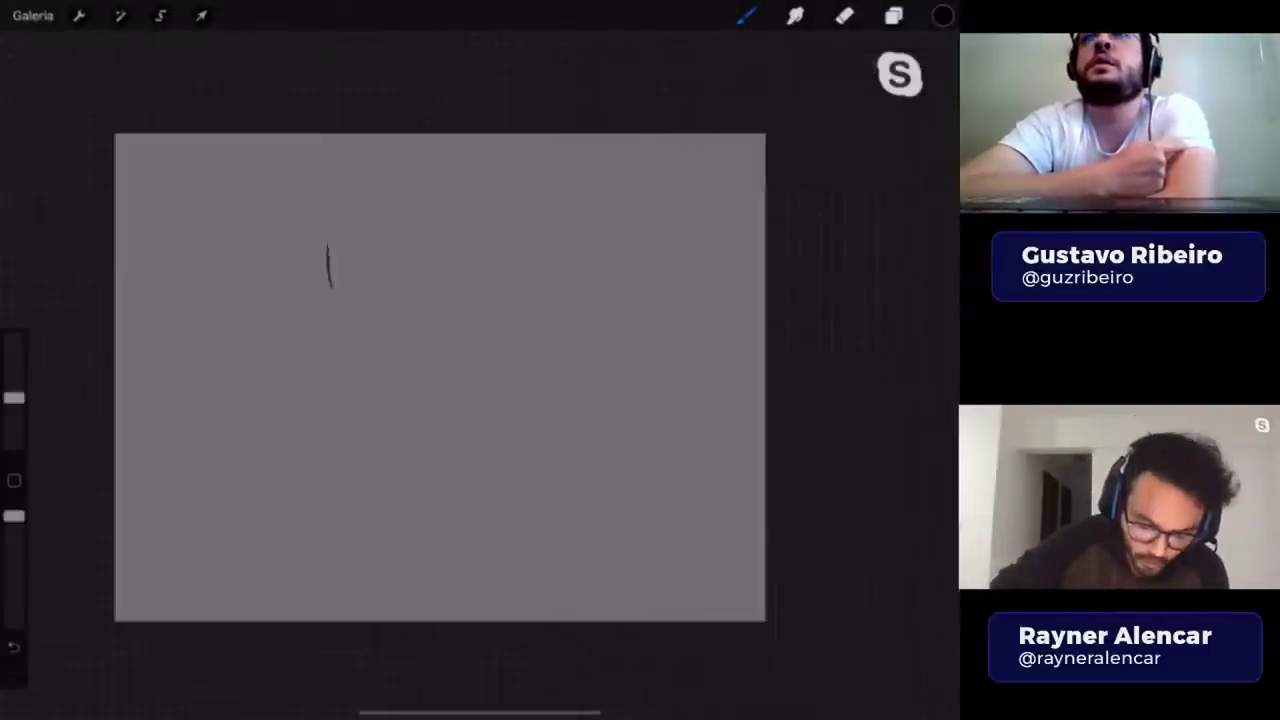
# - Draw an oval head with a nose inside it
pyautogui.moveTo(328, 245); pyautogui.dragTo(429, 310)
pyautogui.moveTo(328, 272)
pyautogui.mouseDown()
pyautogui.moveTo(340, 344)
pyautogui.moveTo(362, 362)
pyautogui.mouseUp()
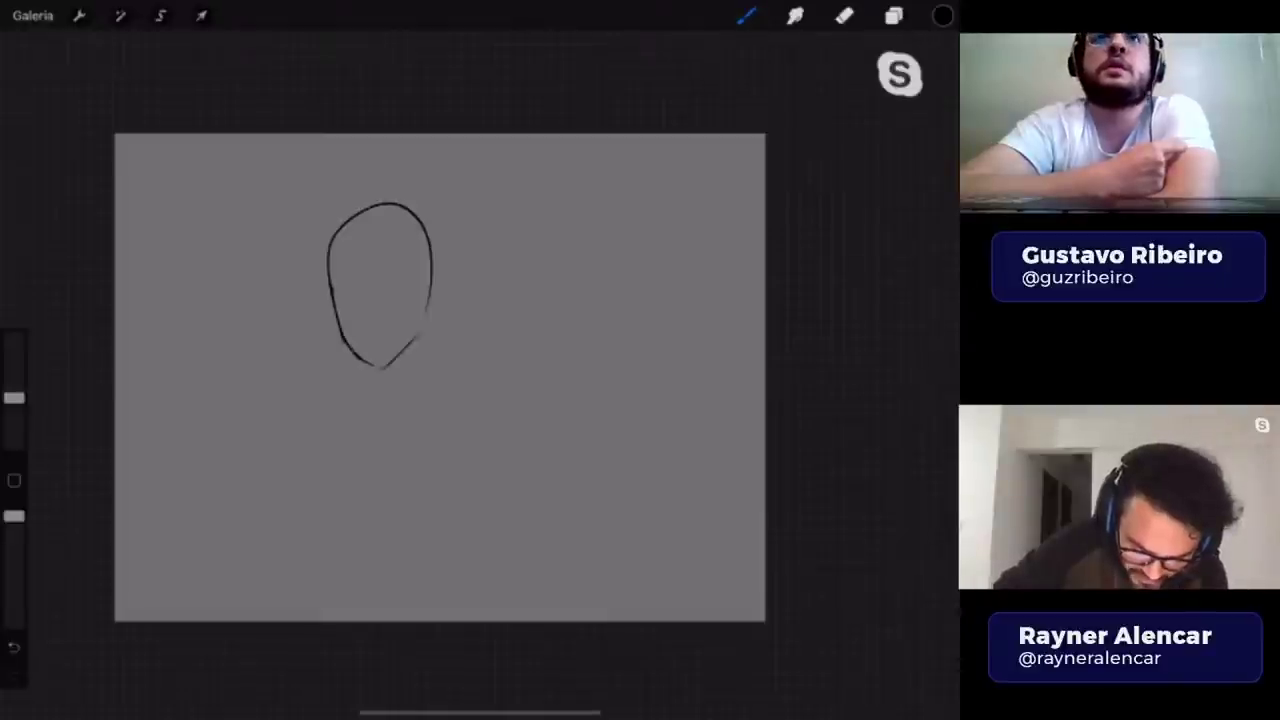
pyautogui.moveTo(424, 324); pyautogui.dragTo(402, 356)
pyautogui.moveTo(432, 292); pyautogui.dragTo(384, 368)
pyautogui.moveTo(366, 266)
pyautogui.mouseDown()
pyautogui.moveTo(364, 316)
pyautogui.moveTo(380, 340)
pyautogui.moveTo(396, 330)
pyautogui.mouseUp()
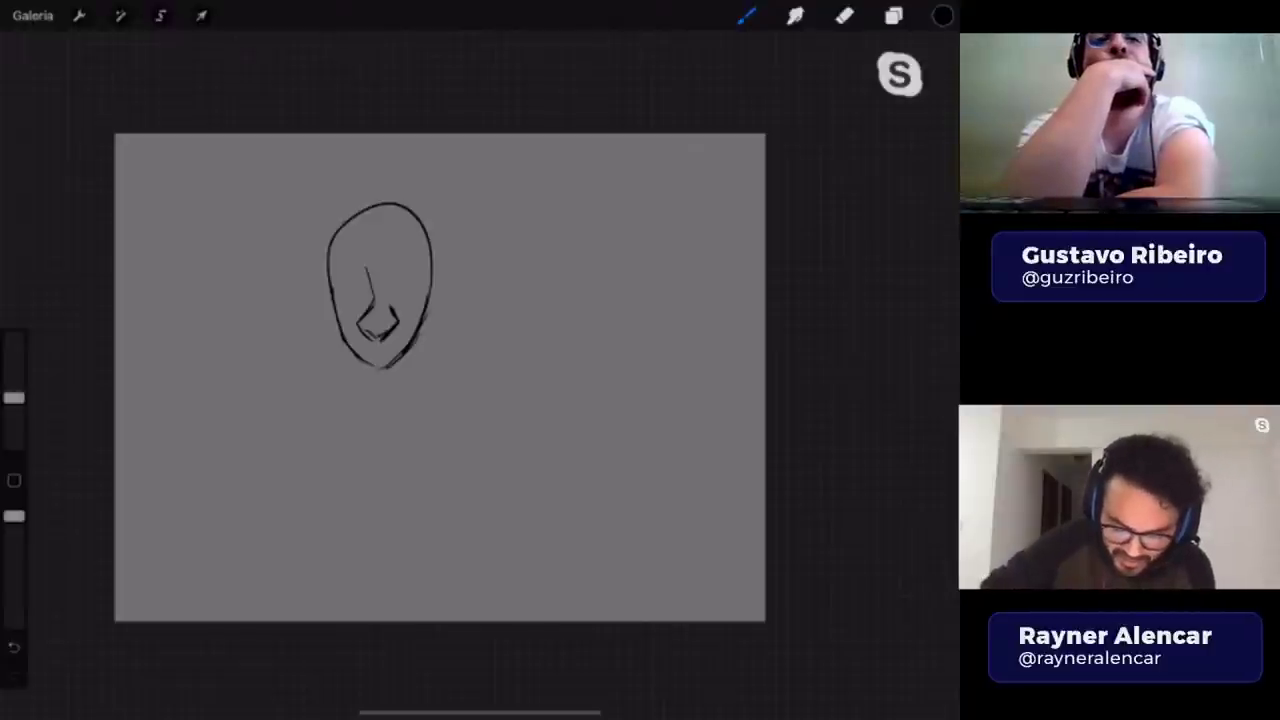
# - Draw a round cylinder-like head to the right, undoing its two eye marks
pyautogui.moveTo(488, 272); pyautogui.dragTo(492, 290)
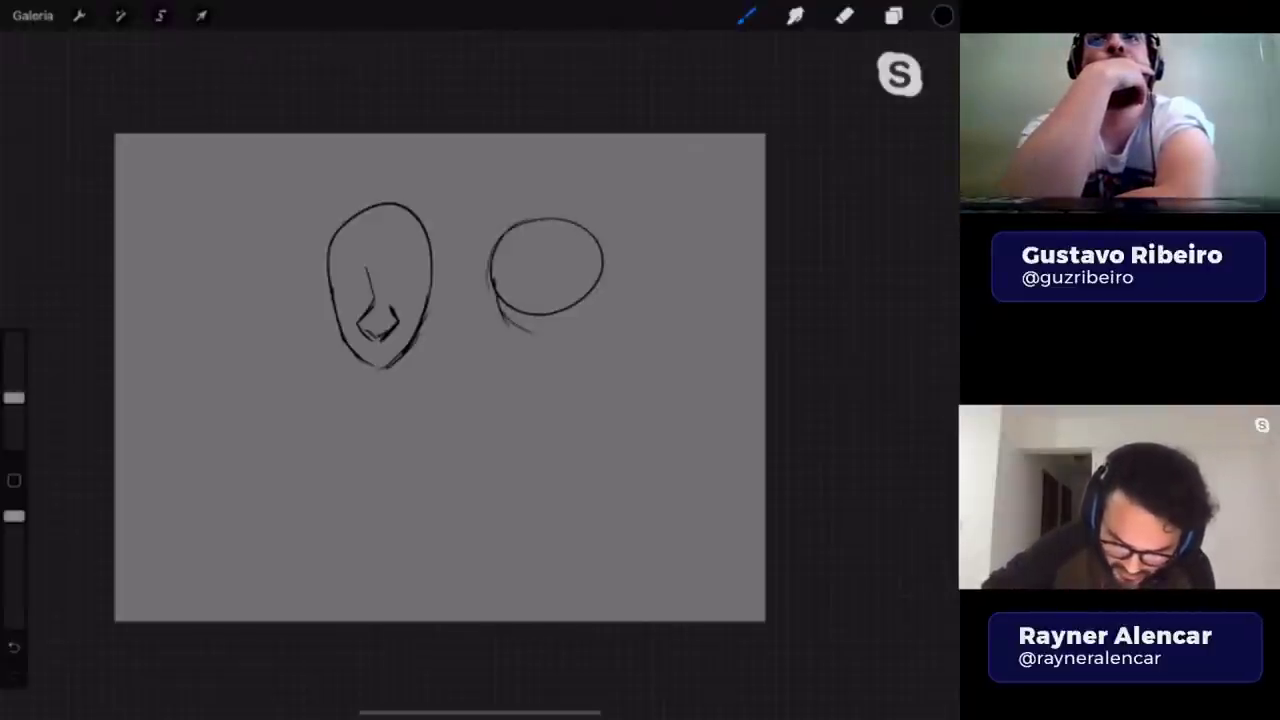
pyautogui.moveTo(545, 340); pyautogui.dragTo(594, 298)
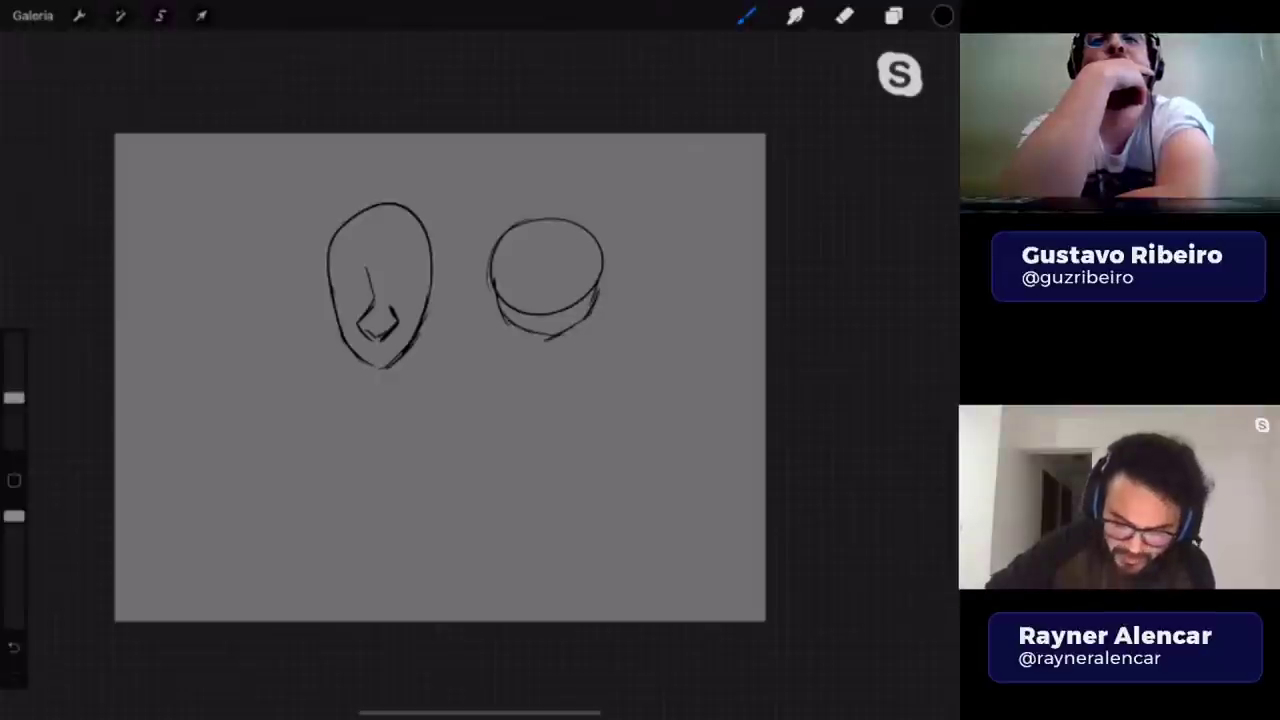
pyautogui.moveTo(489, 282); pyautogui.dragTo(497, 310)
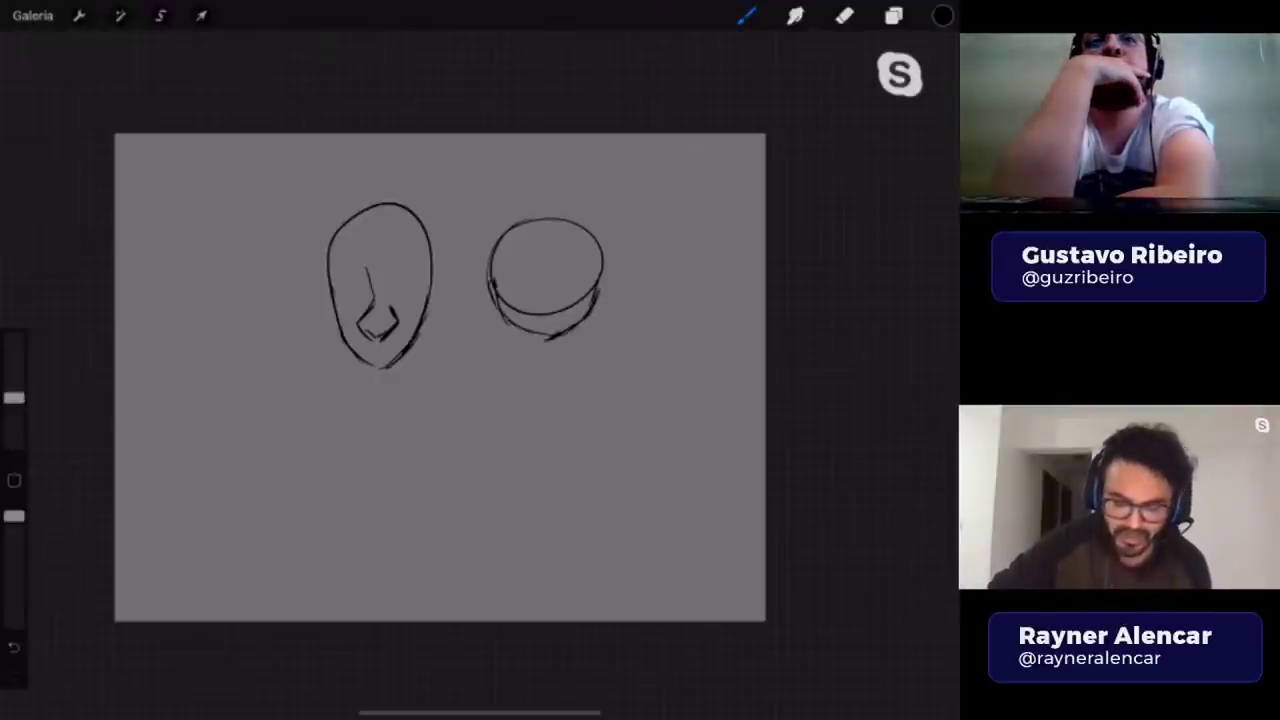
pyautogui.moveTo(603, 274); pyautogui.dragTo(600, 302)
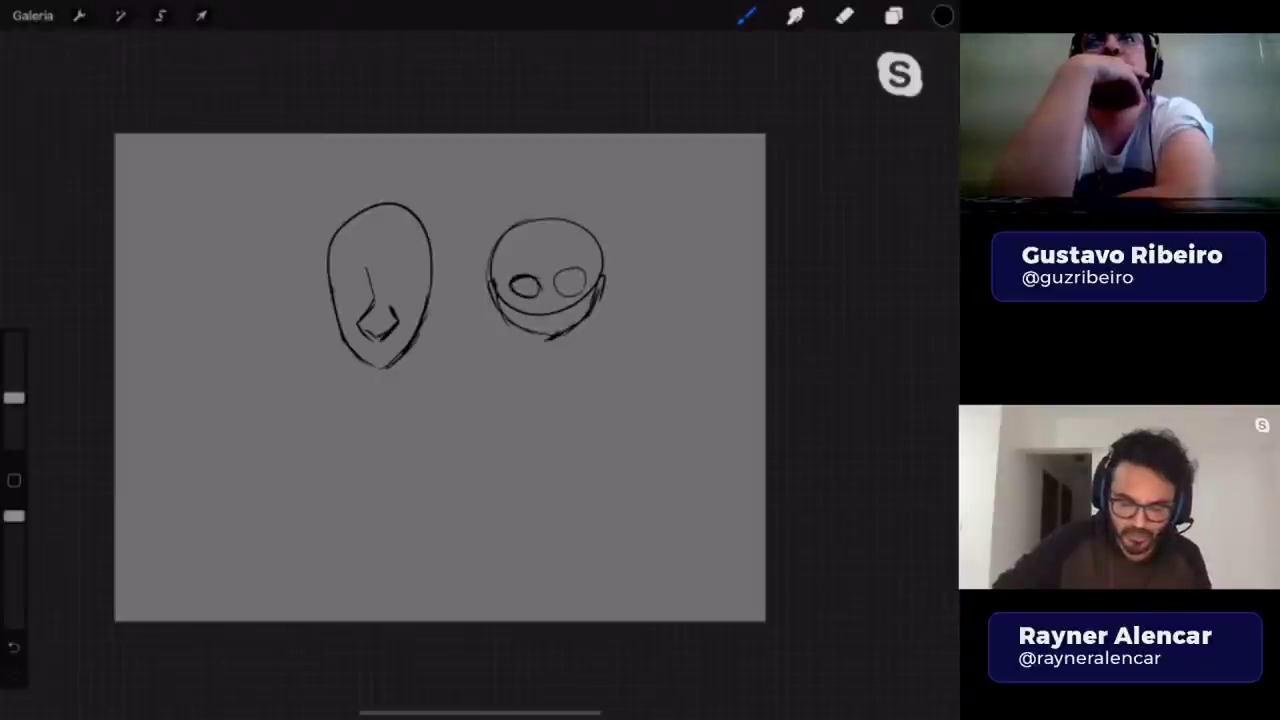
pyautogui.hotkey('ctrl', 'z')
pyautogui.hotkey('ctrl', 'z')
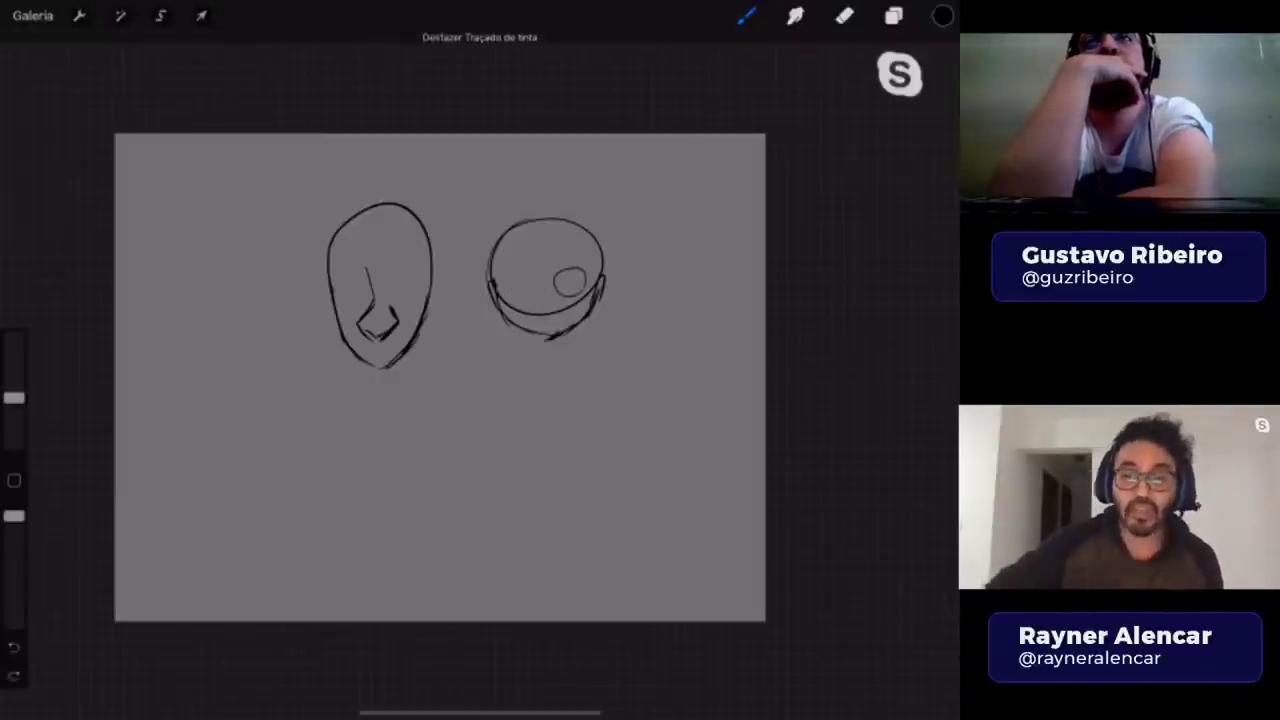
pyautogui.hotkey('ctrl', 'z')
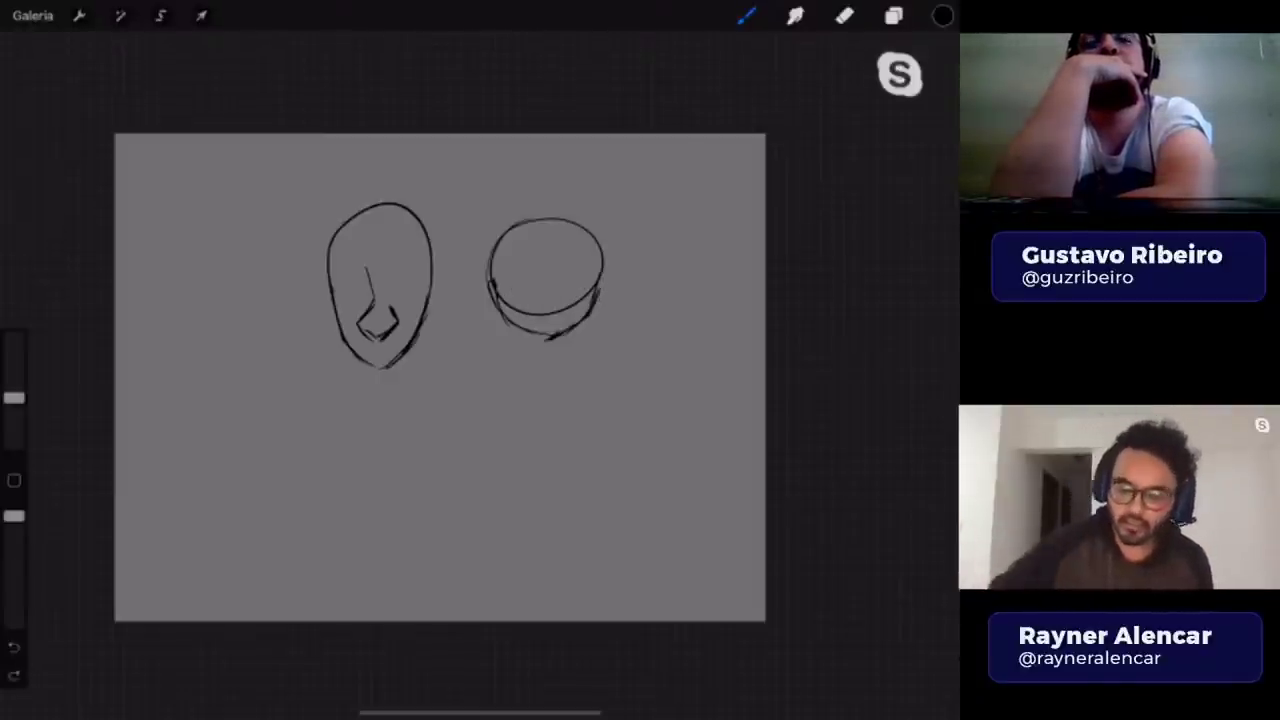
# - Add a new layer Camada 12 above the sketch layer, keeping Camada 11 visible
pyautogui.click(893, 15)
pyautogui.click(932, 161)
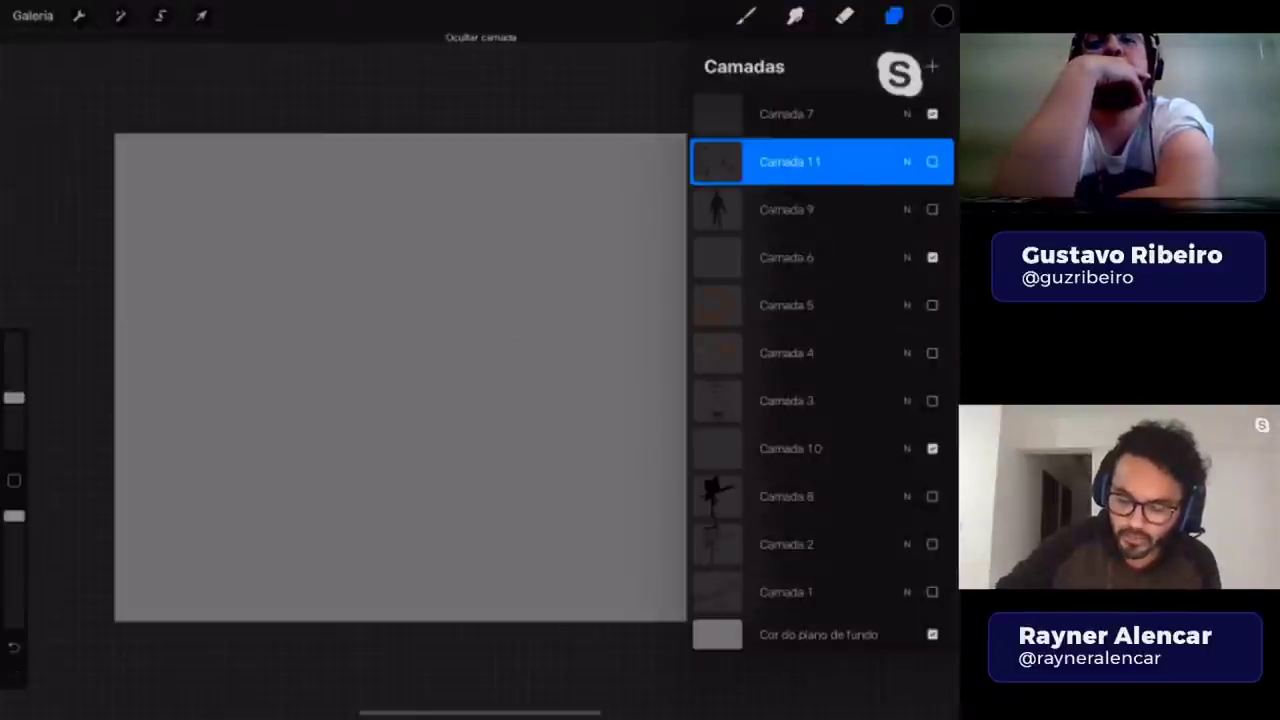
pyautogui.click(745, 15)
pyautogui.click(745, 15)
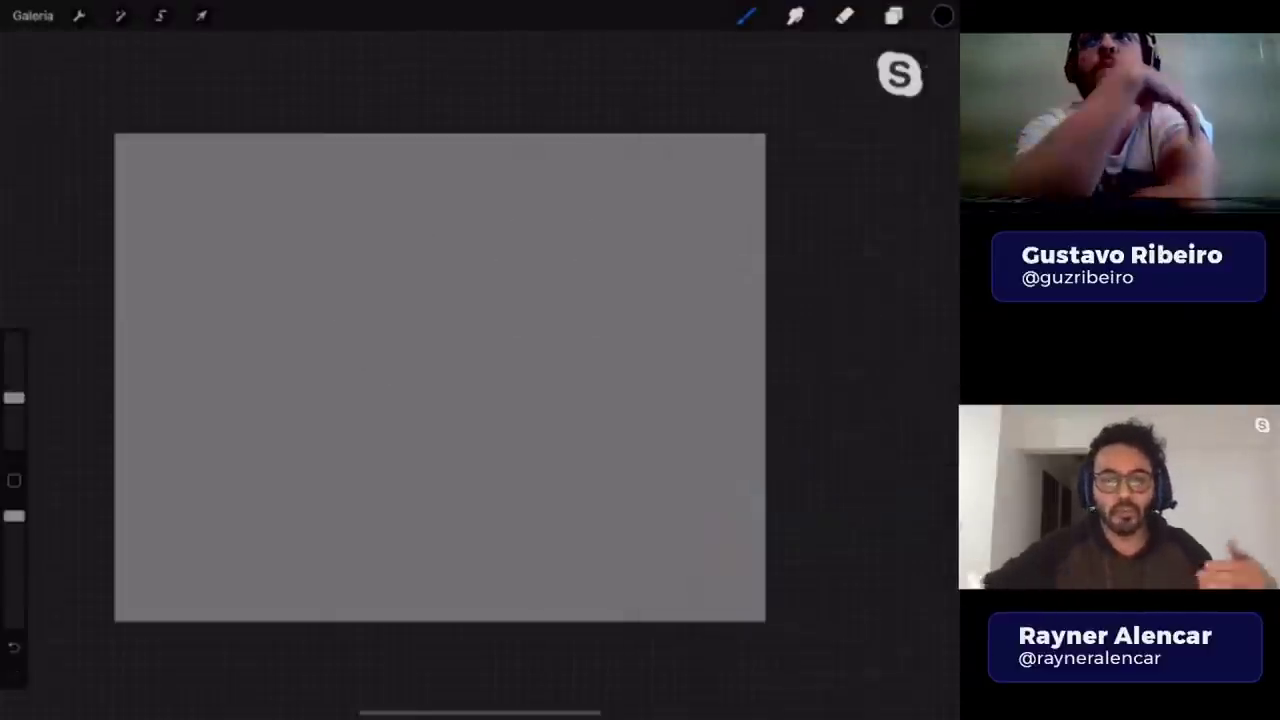
pyautogui.click(893, 15)
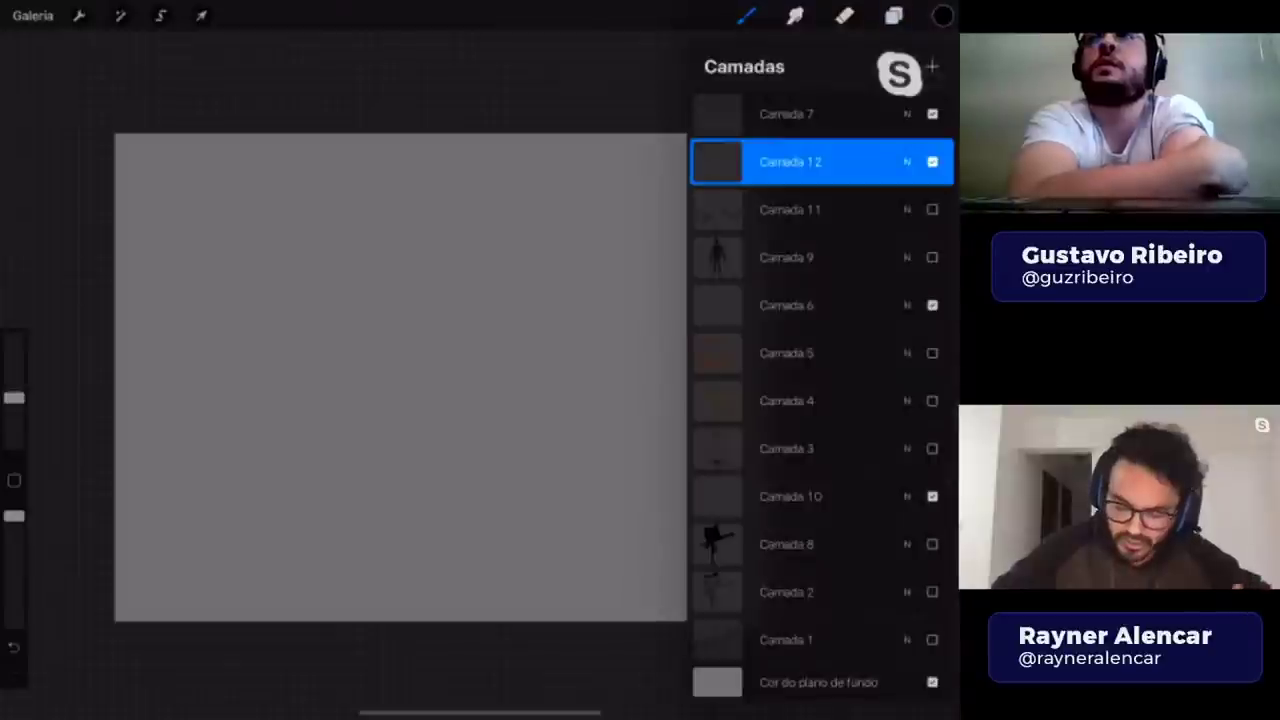
pyautogui.click(931, 160)
pyautogui.click(745, 15)
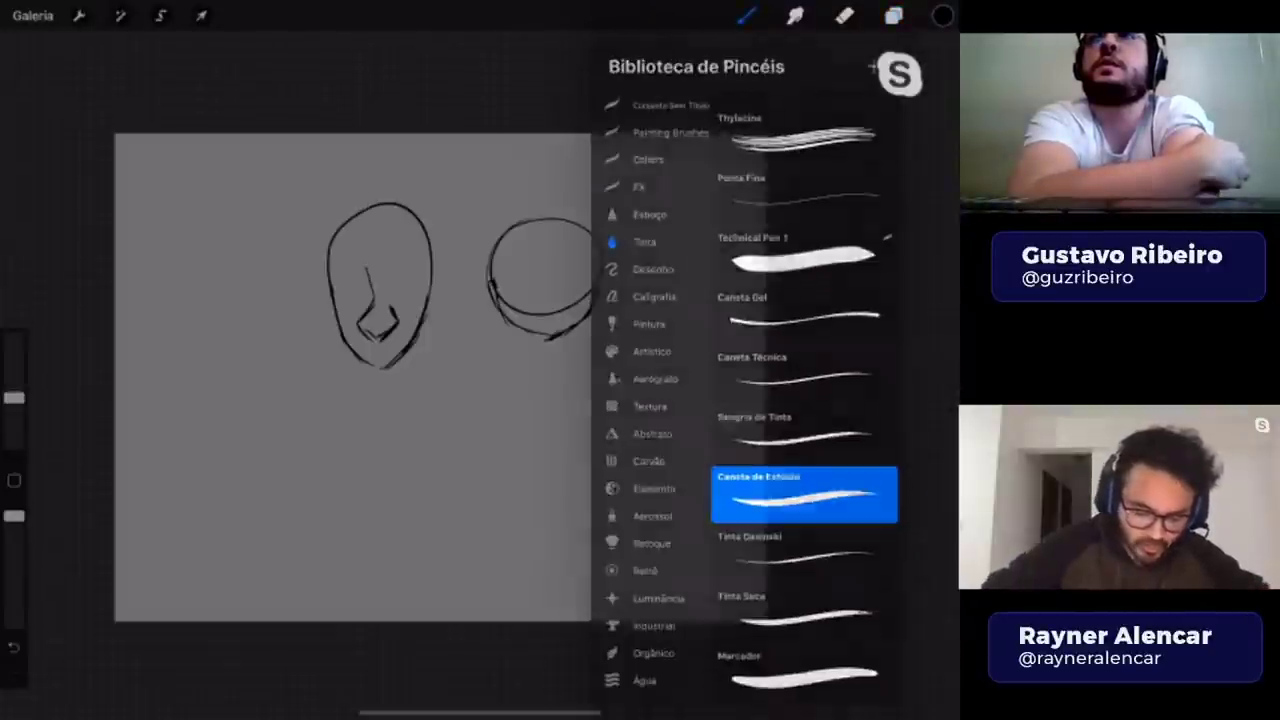
pyautogui.click(745, 15)
# - Draw a short looped line left of the heads, then hide Camada 11
pyautogui.moveTo(194, 296); pyautogui.dragTo(290, 290)
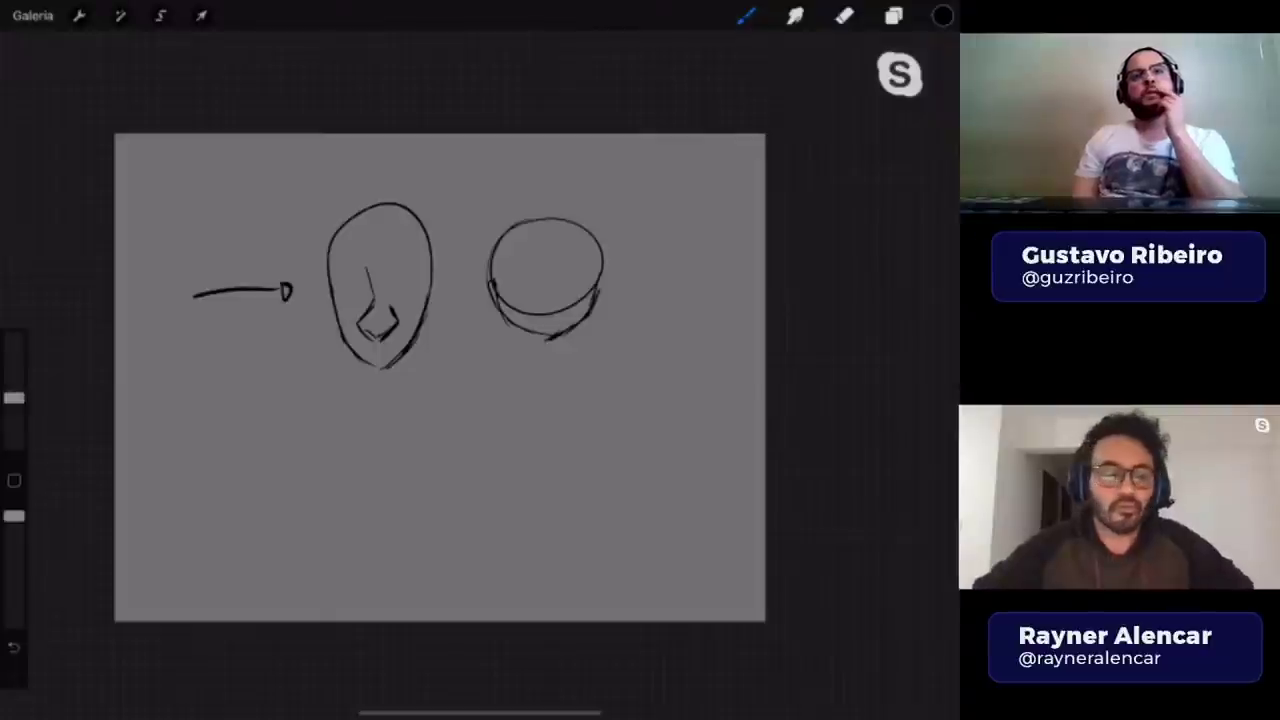
pyautogui.click(893, 15)
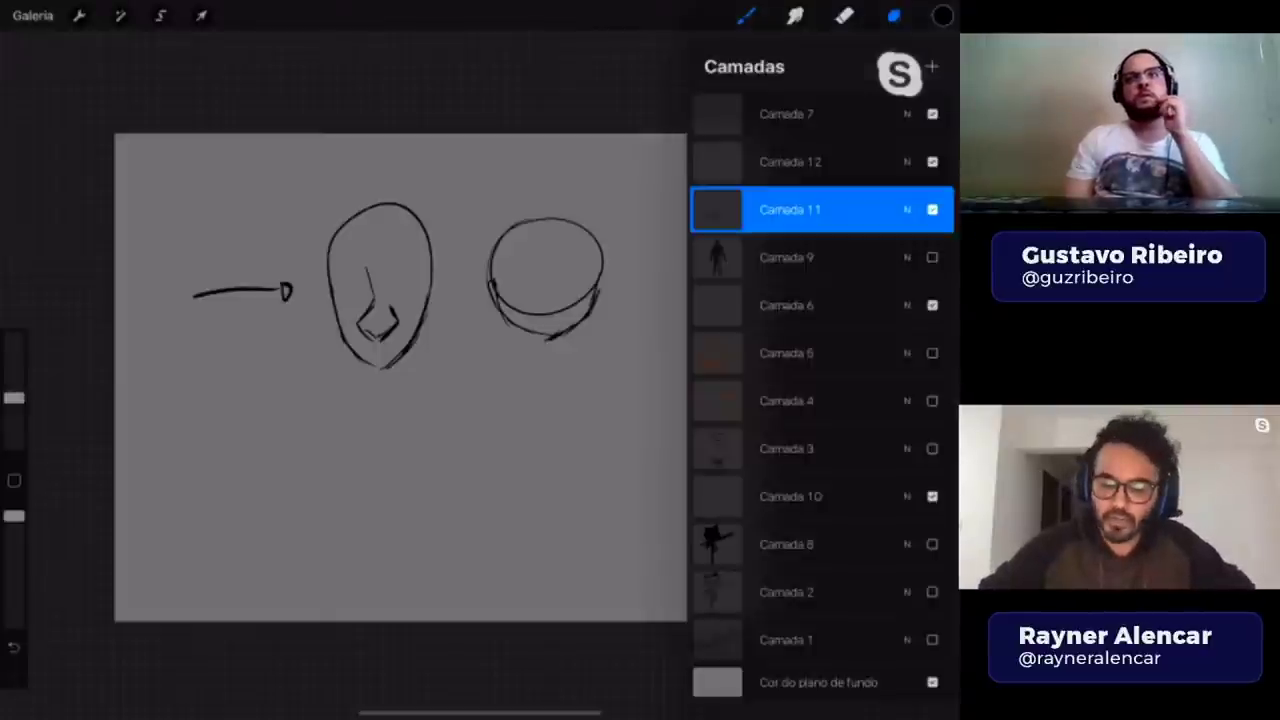
pyautogui.click(932, 209)
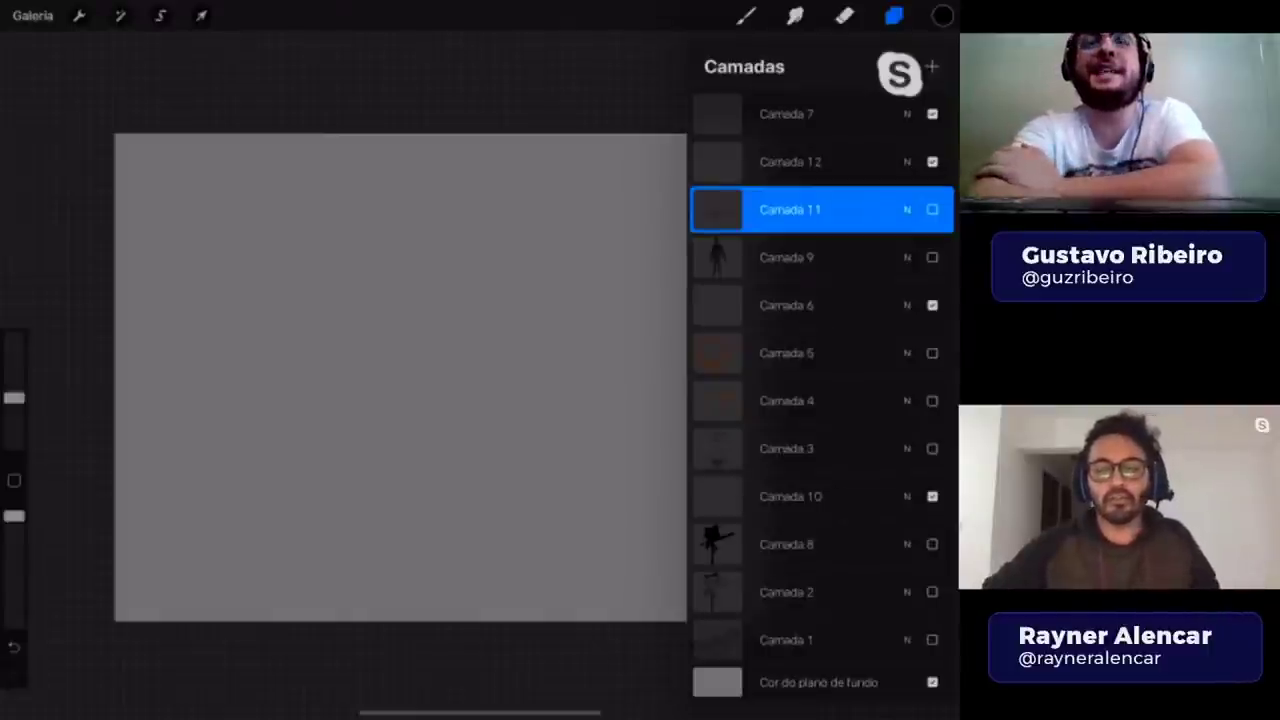
pyautogui.click(932, 209)
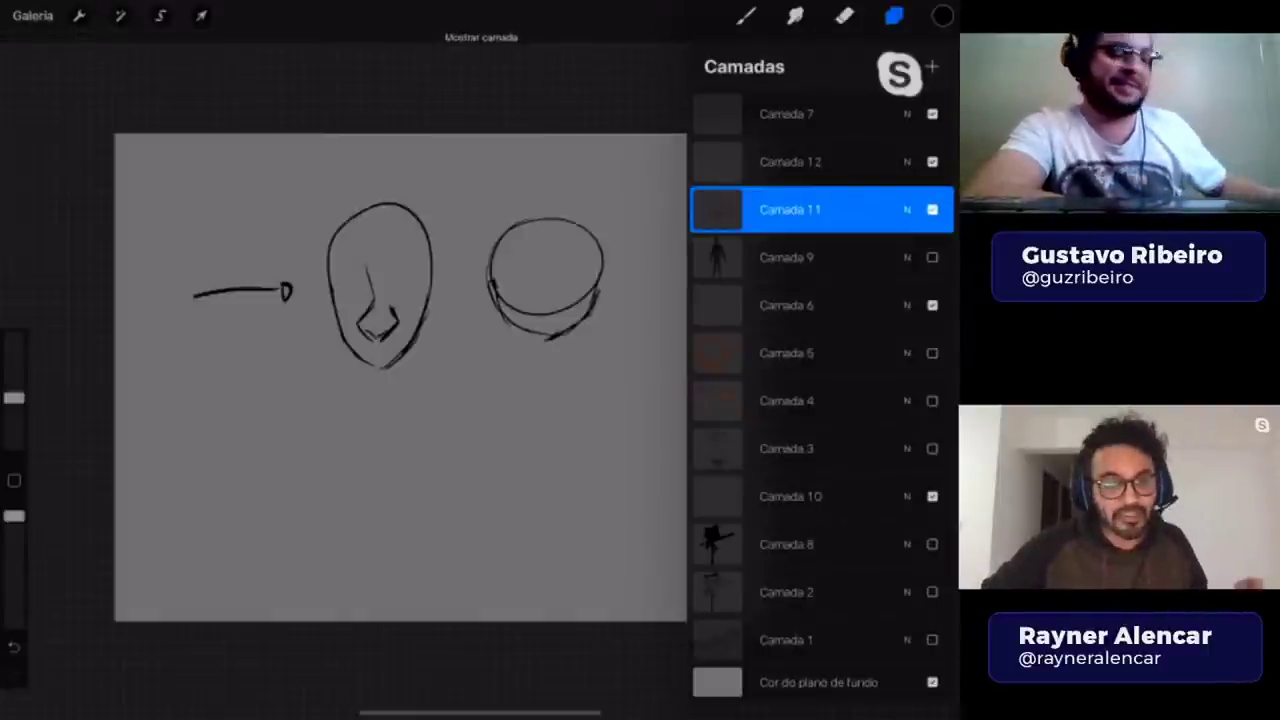
pyautogui.click(932, 209)
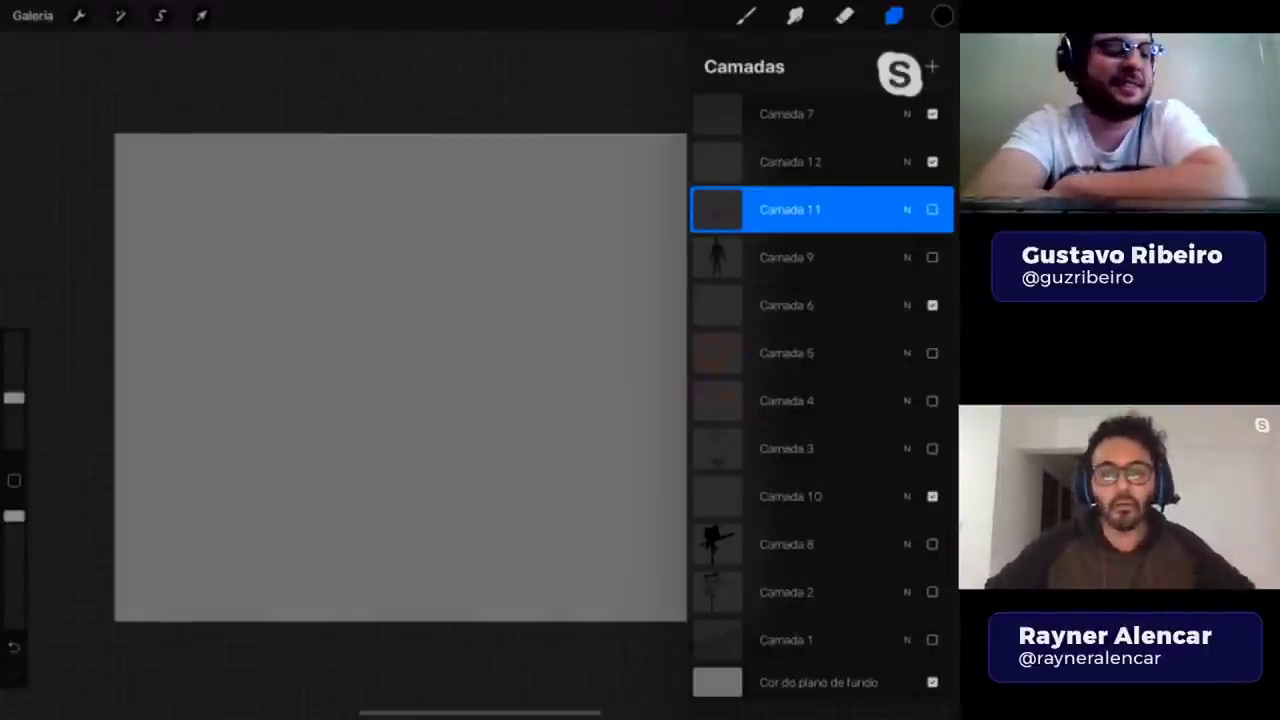
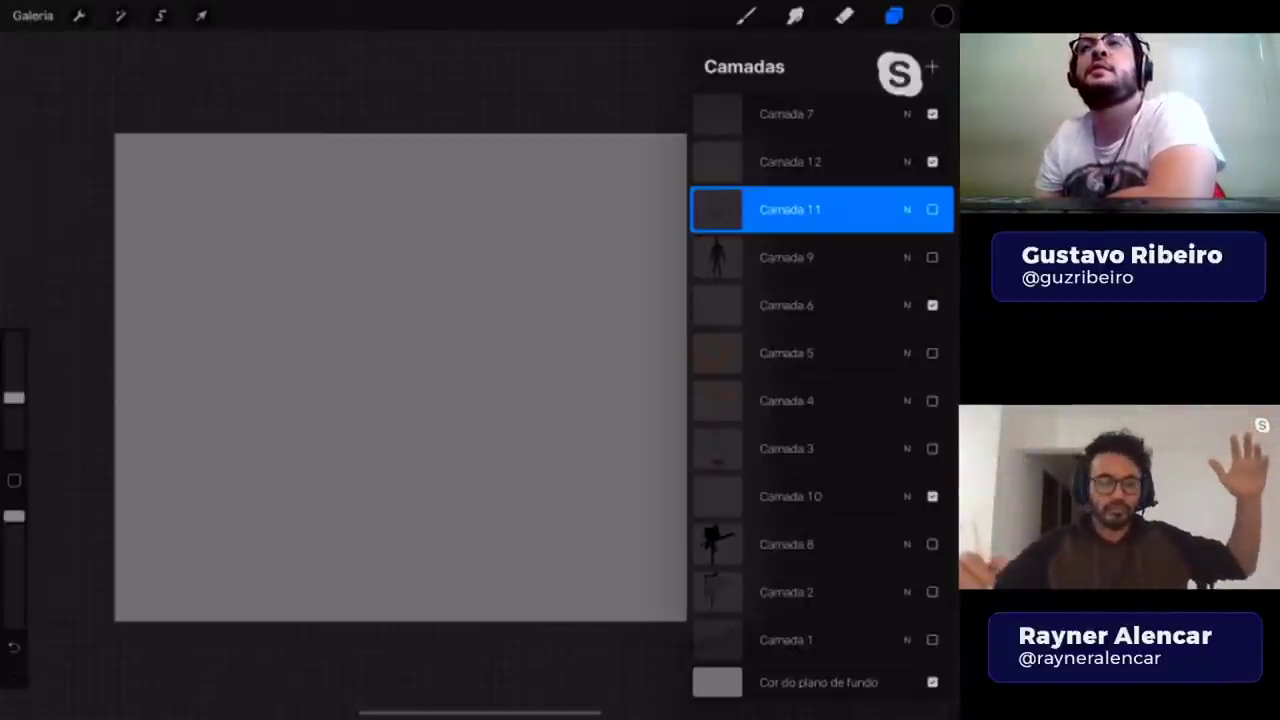
# - Delete the unused layers Camada 11 and Camada 6
pyautogui.click(932, 209)
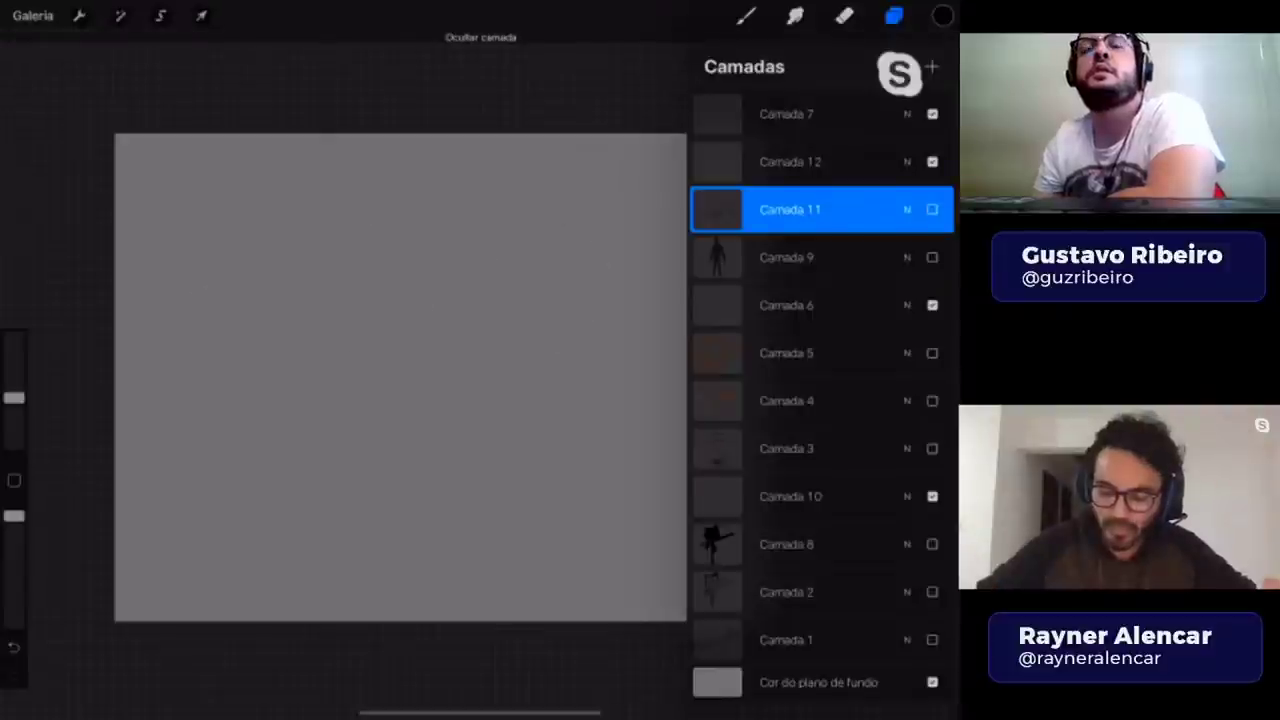
pyautogui.moveTo(900, 209); pyautogui.dragTo(760, 209)
pyautogui.click(925, 209)
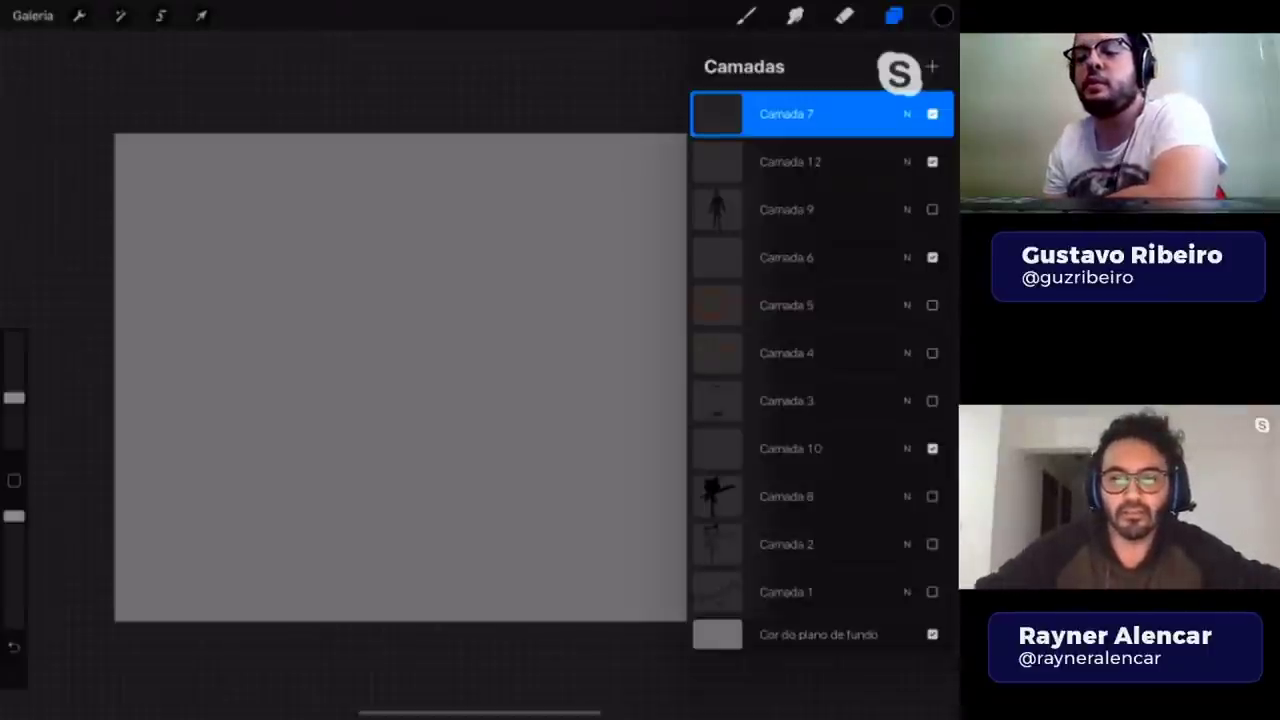
pyautogui.click(932, 257)
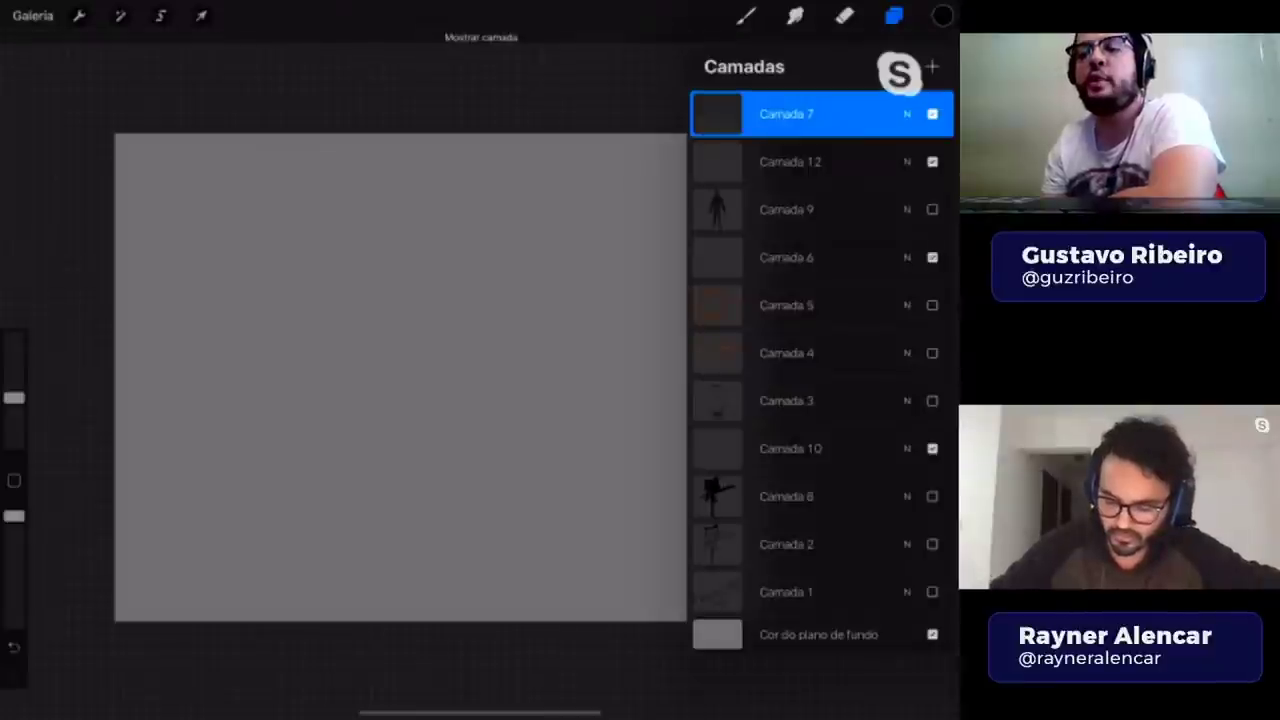
pyautogui.moveTo(850, 257); pyautogui.dragTo(720, 257)
pyautogui.click(924, 257)
# - Delete Camada 12, Camada 7 and Camada 10, after briefly previewing Camada 3
pyautogui.moveTo(850, 161); pyautogui.dragTo(720, 161)
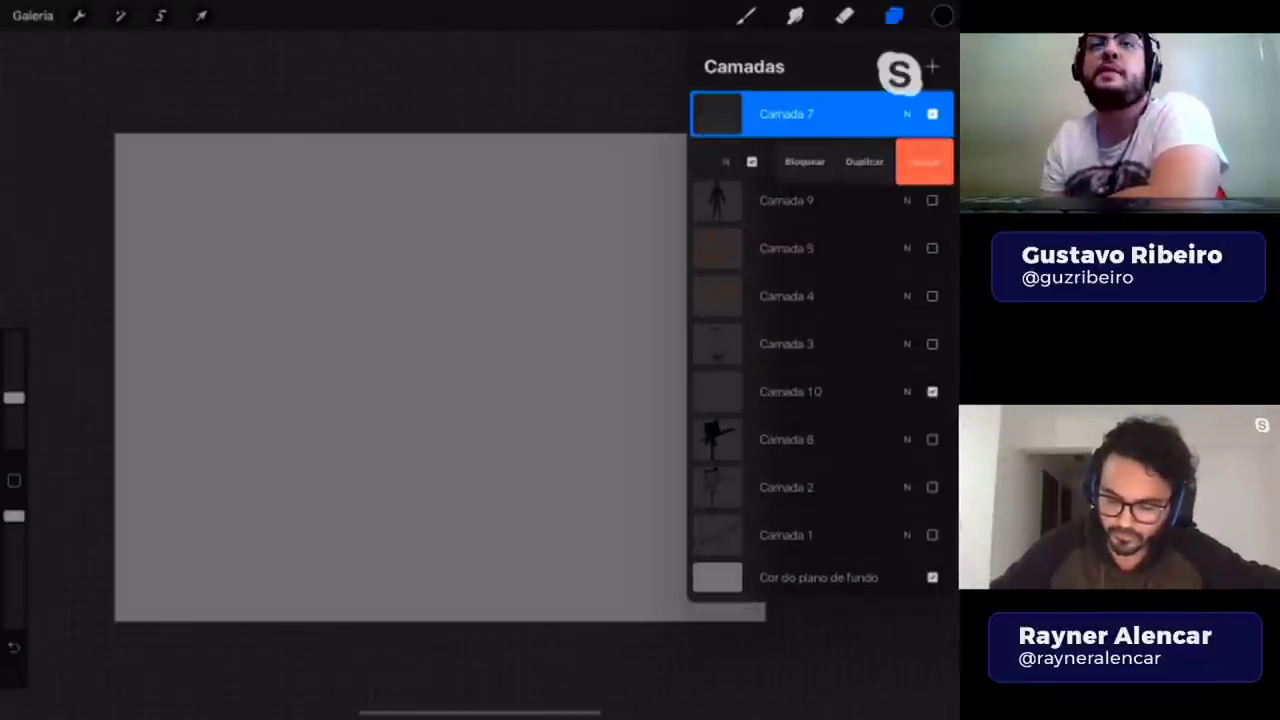
pyautogui.click(924, 161)
pyautogui.moveTo(850, 114); pyautogui.dragTo(720, 114)
pyautogui.click(924, 114)
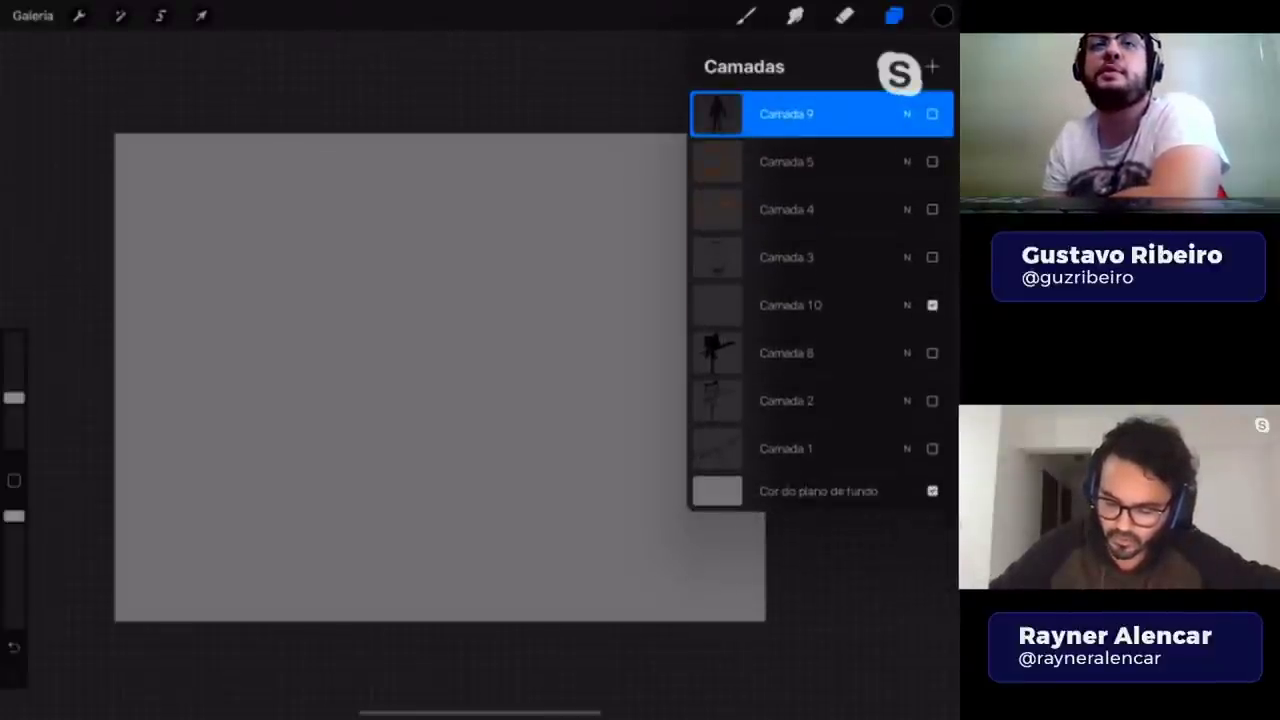
pyautogui.click(932, 257)
pyautogui.click(932, 257)
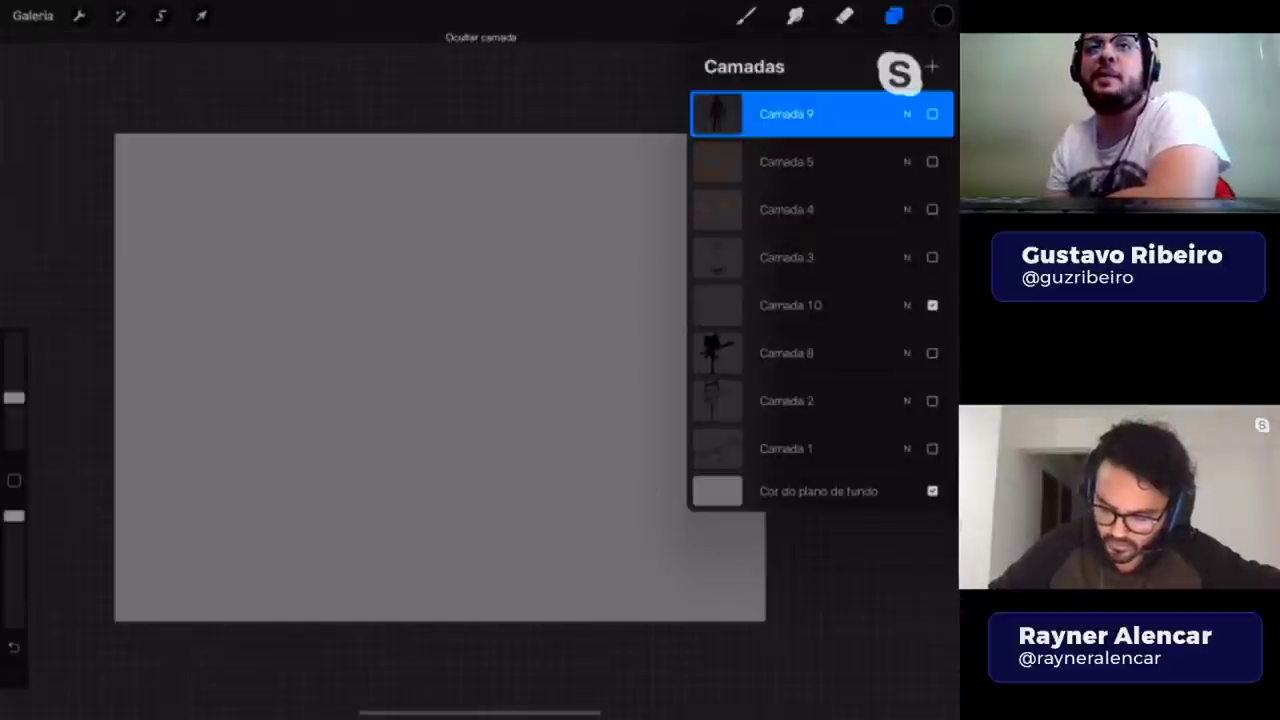
pyautogui.moveTo(850, 305); pyautogui.dragTo(720, 305)
pyautogui.click(924, 305)
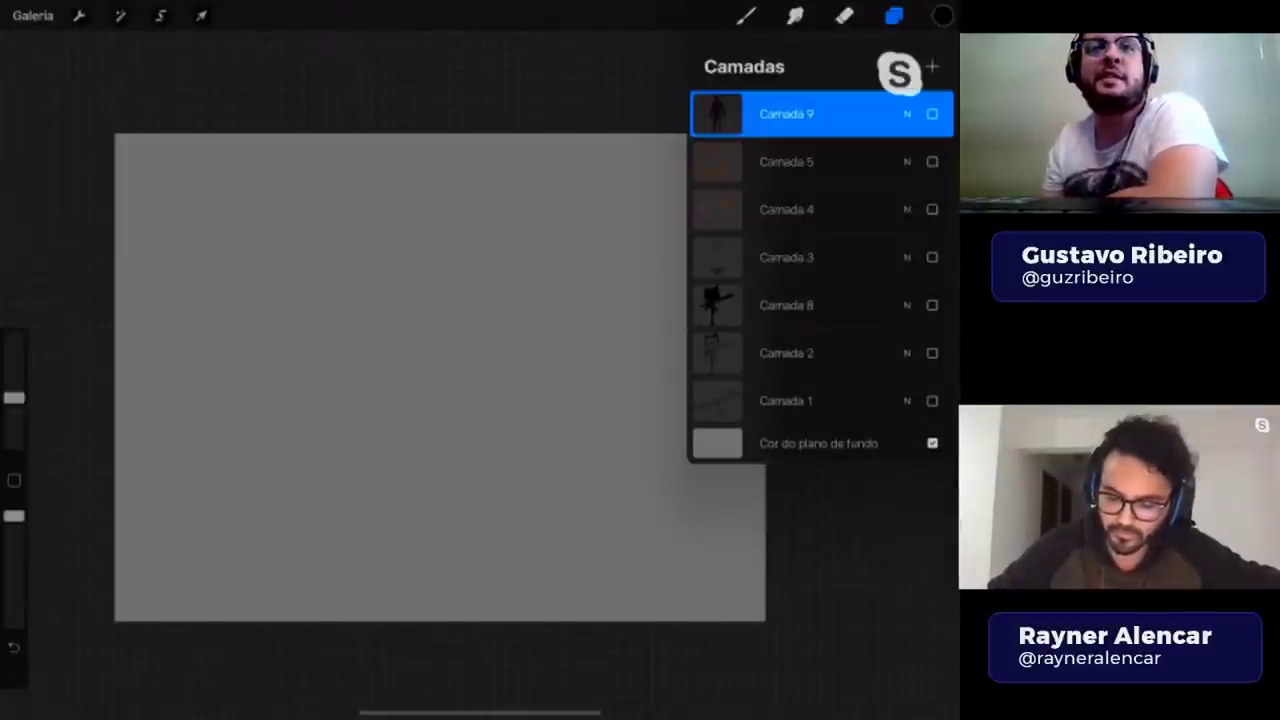
# - Show the sword silhouette and boxes sketch, and move the boxes sketch left of the silhouette
pyautogui.click(932, 305)
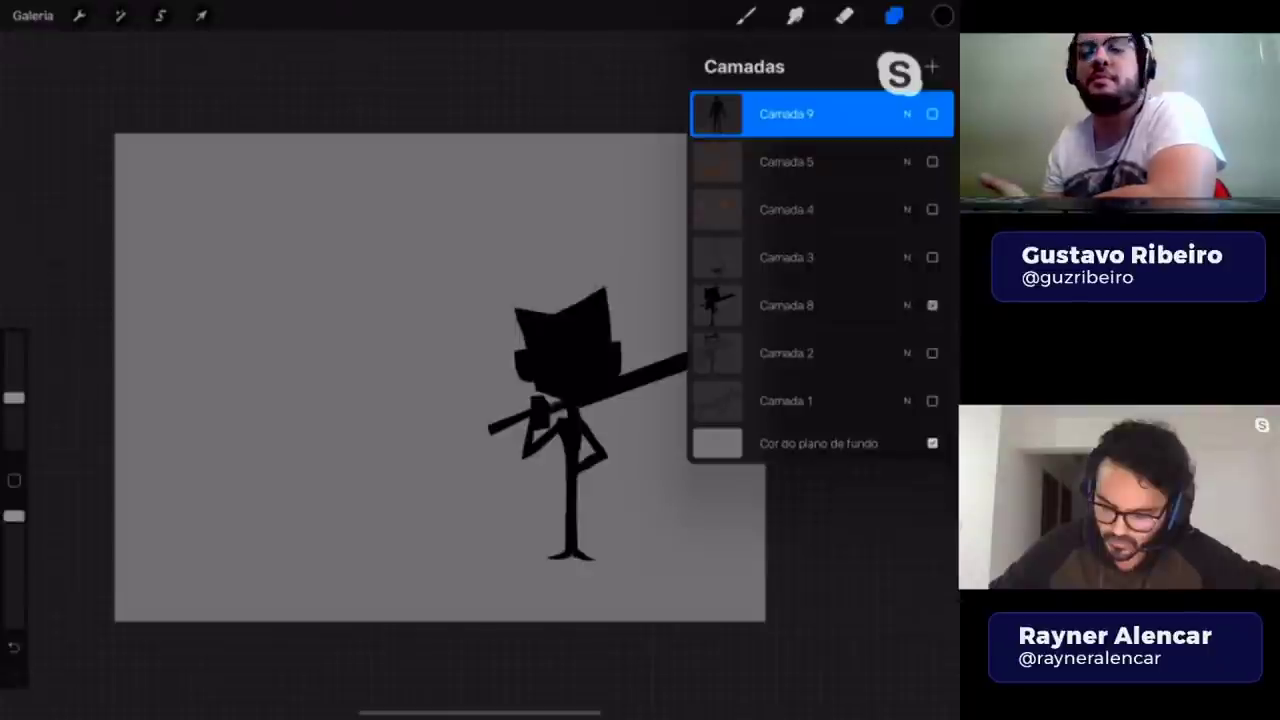
pyautogui.click(932, 257)
pyautogui.click(786, 257)
pyautogui.click(201, 15)
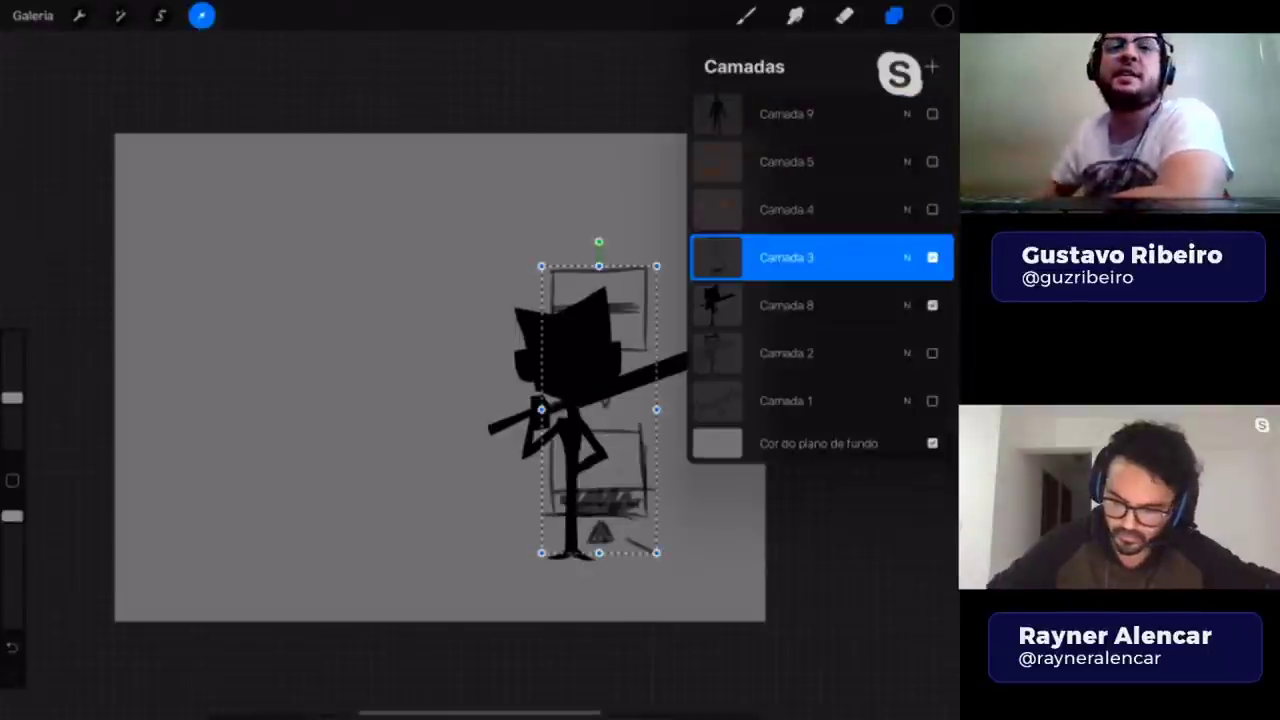
pyautogui.moveTo(600, 420); pyautogui.dragTo(435, 424)
pyautogui.click(893, 15)
# - Show the human figure sketch on Camada 9 and move it to the canvas's left side
pyautogui.click(786, 114)
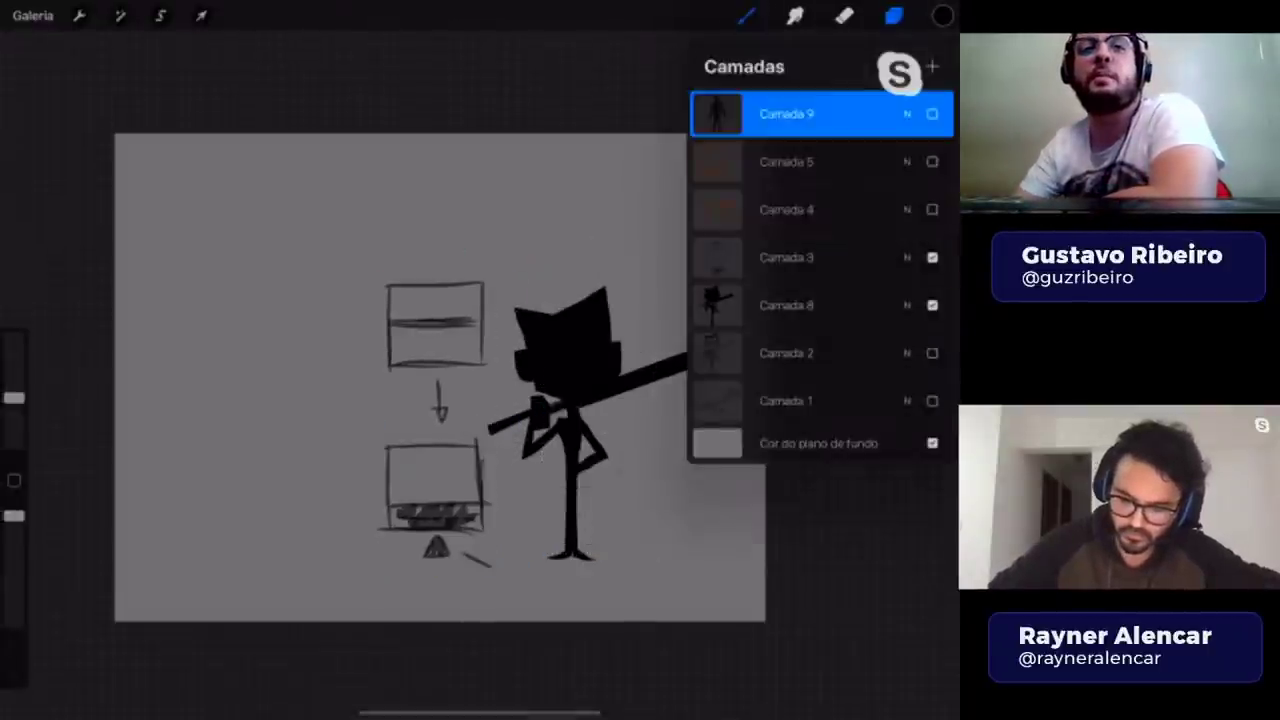
pyautogui.click(786, 114)
pyautogui.click(932, 114)
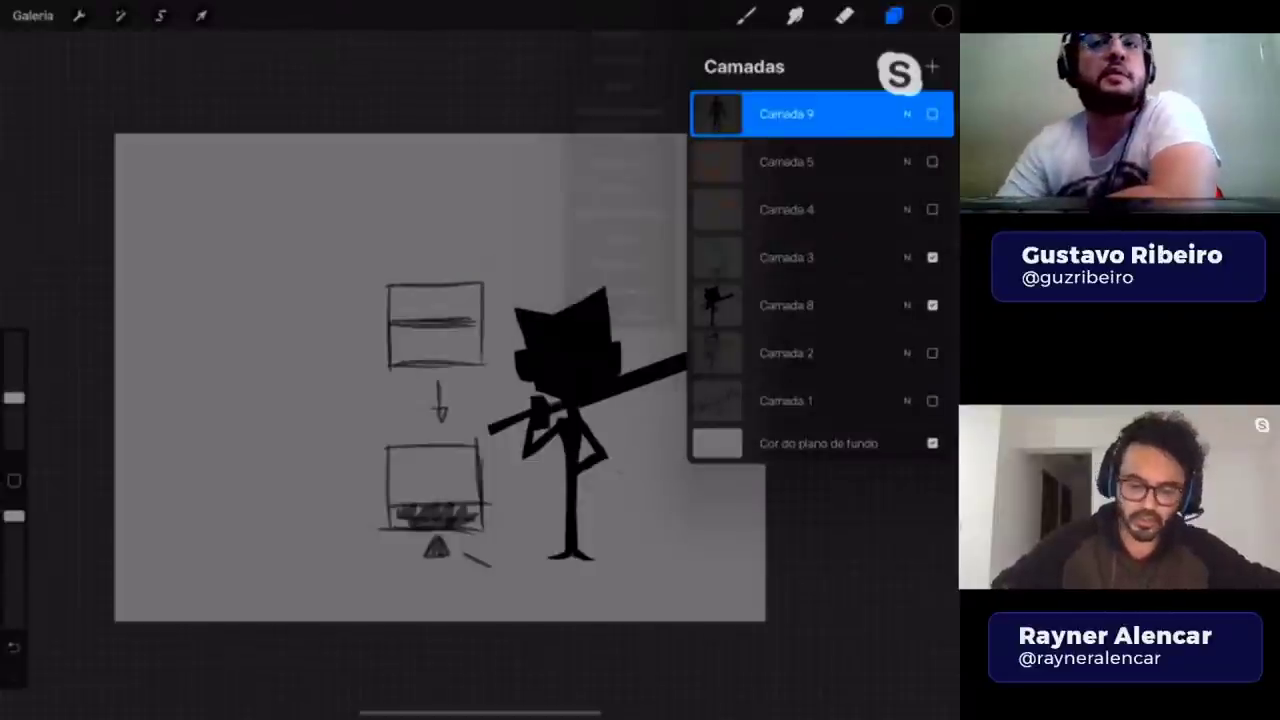
pyautogui.click(201, 15)
pyautogui.moveTo(390, 380); pyautogui.dragTo(243, 378)
pyautogui.click(745, 15)
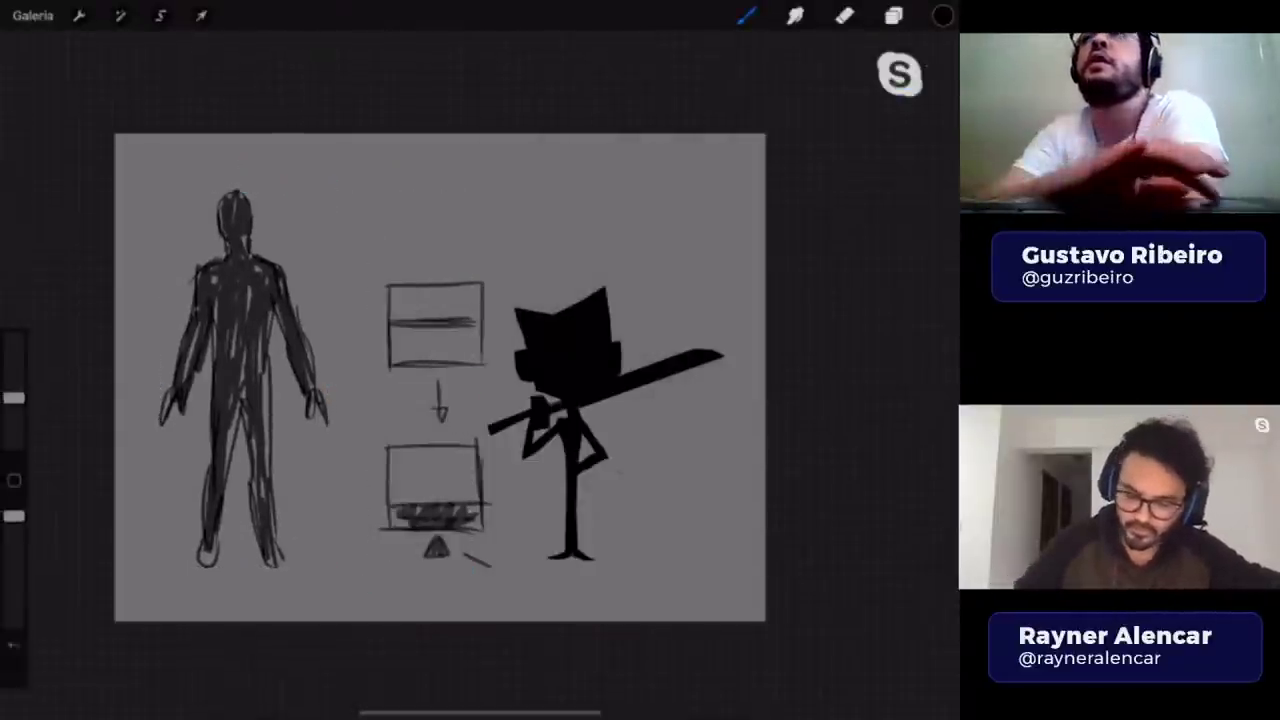
# - Fade the figure sketch layer to about 62.7% opacity
pyautogui.click(893, 15)
pyautogui.click(120, 15)
pyautogui.click(160, 60)
pyautogui.moveTo(480, 380); pyautogui.dragTo(320, 380)
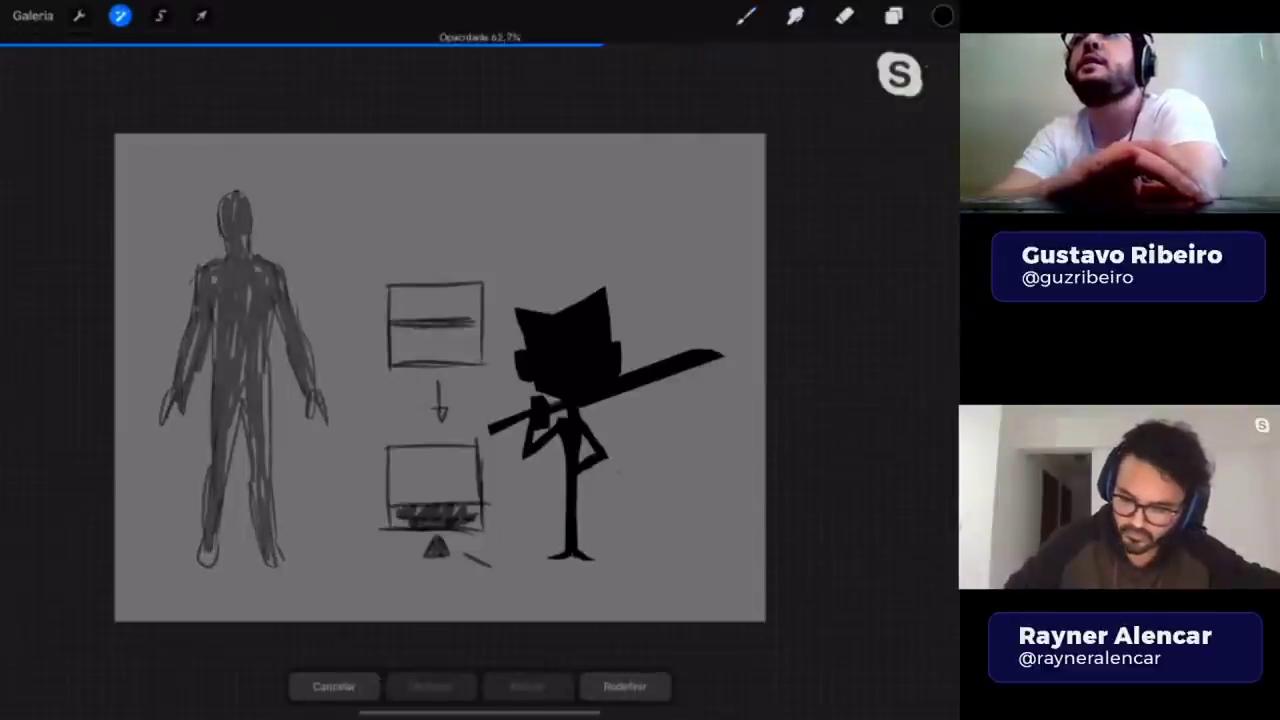
pyautogui.click(745, 15)
# - Add a new empty layer and begin a freehand selection at the figure's neck
pyautogui.click(893, 15)
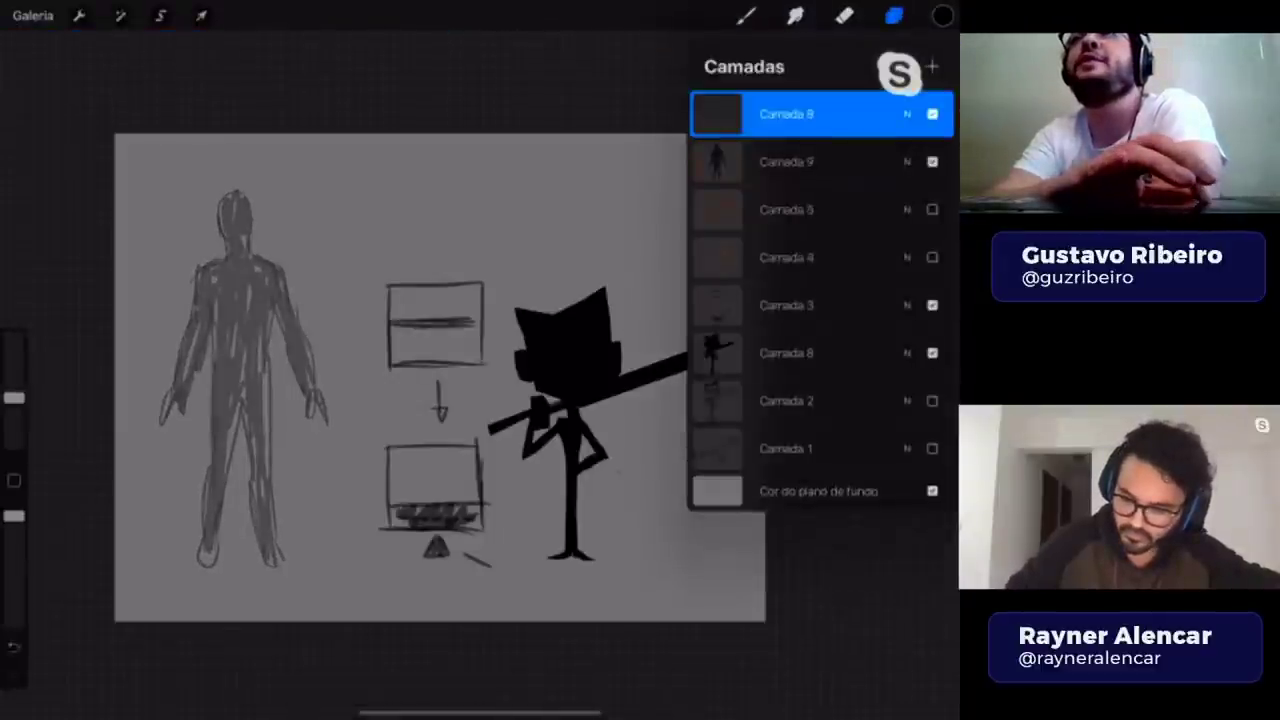
pyautogui.click(160, 15)
pyautogui.click(229, 255)
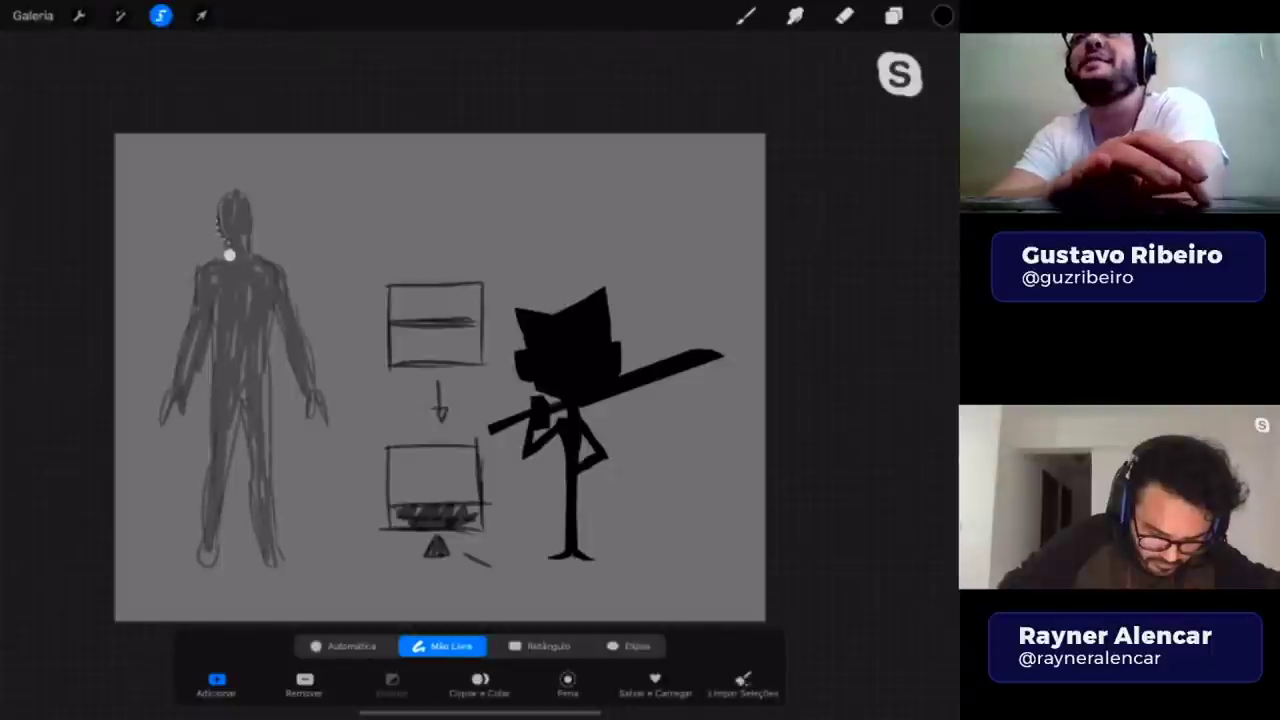
# - Trace a freehand selection around the figure sketch and fill it solid black
pyautogui.moveTo(252, 240); pyautogui.dragTo(275, 265)
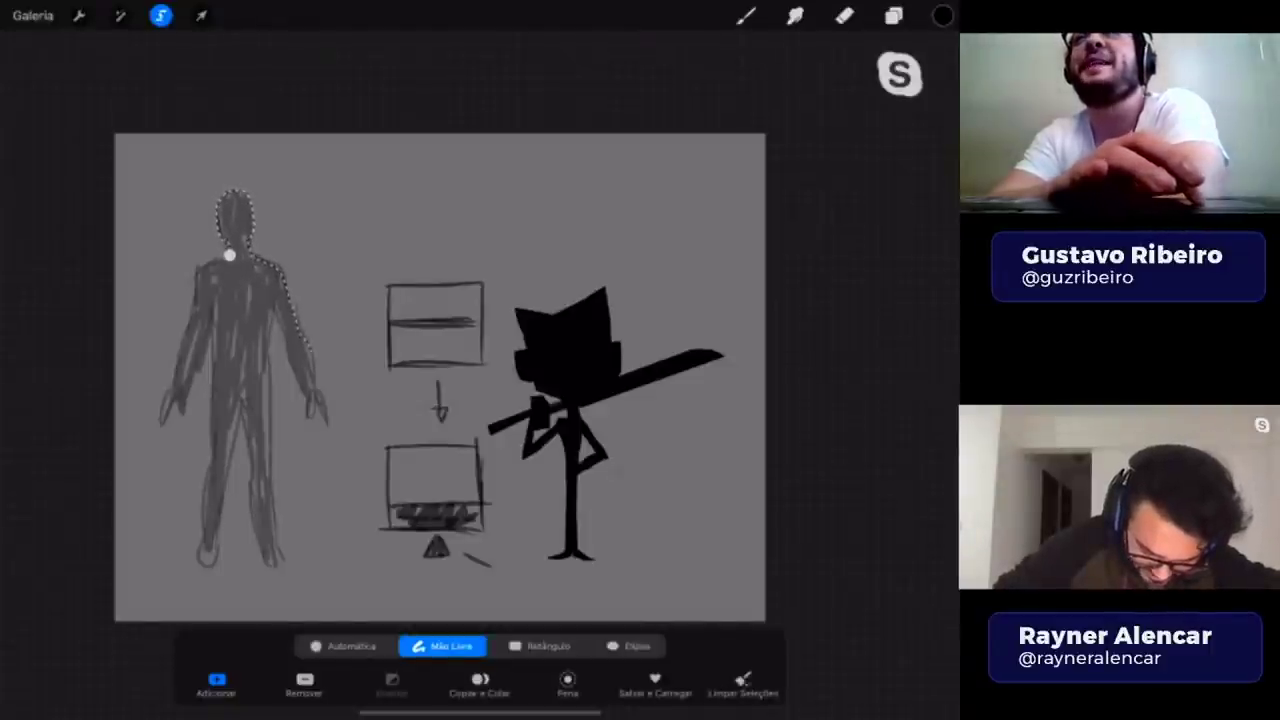
pyautogui.moveTo(312, 355); pyautogui.dragTo(326, 418)
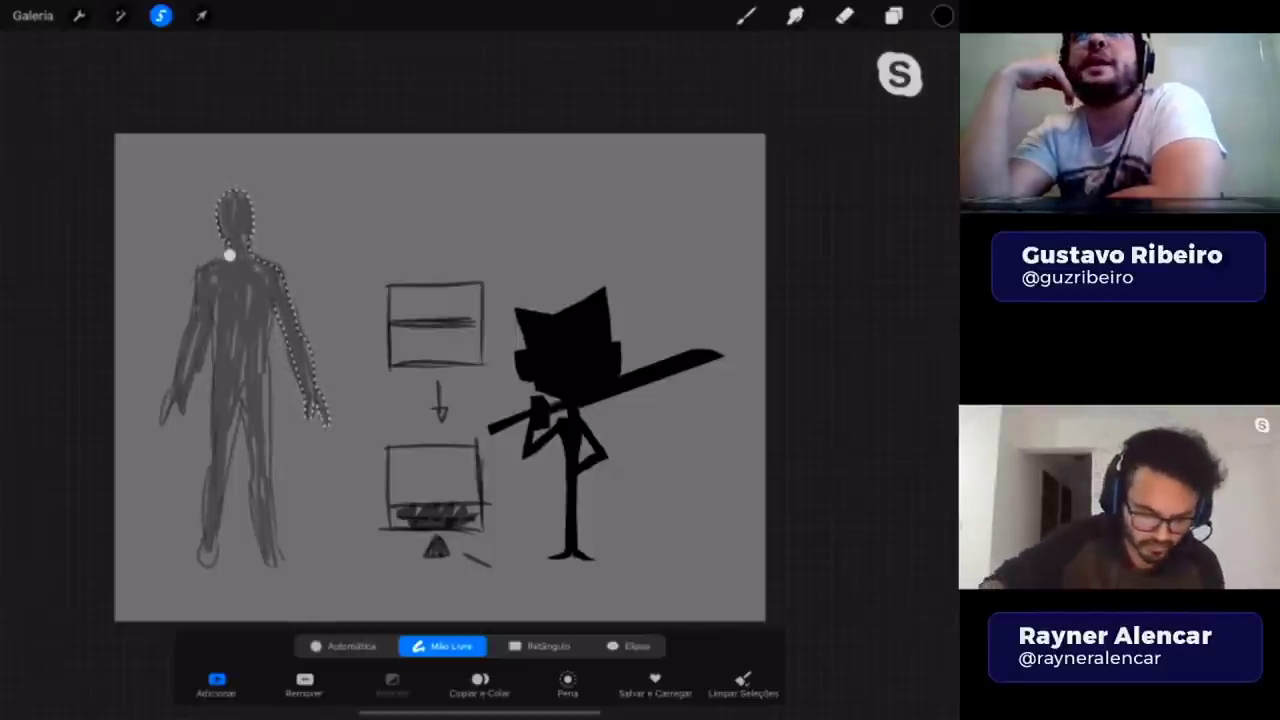
pyautogui.scroll(3, 440, 380)
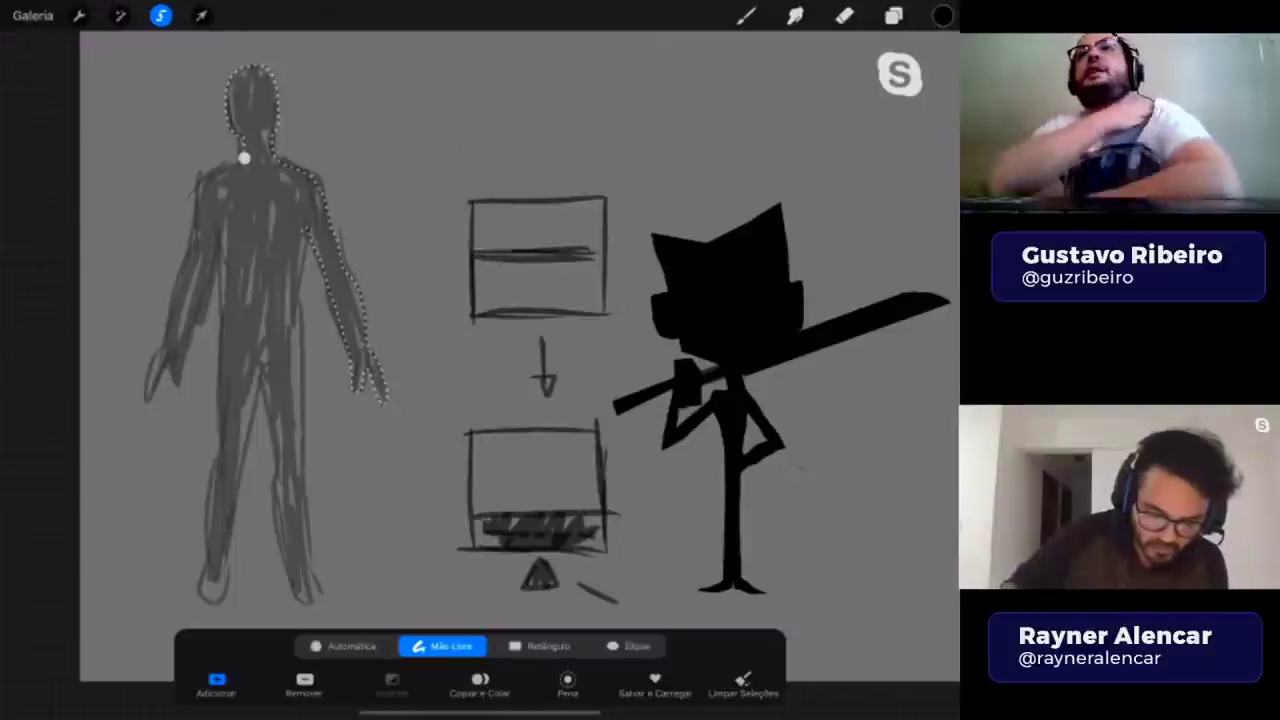
pyautogui.scroll(2, 540, 350)
pyautogui.hotkey('ctrl', 'z')
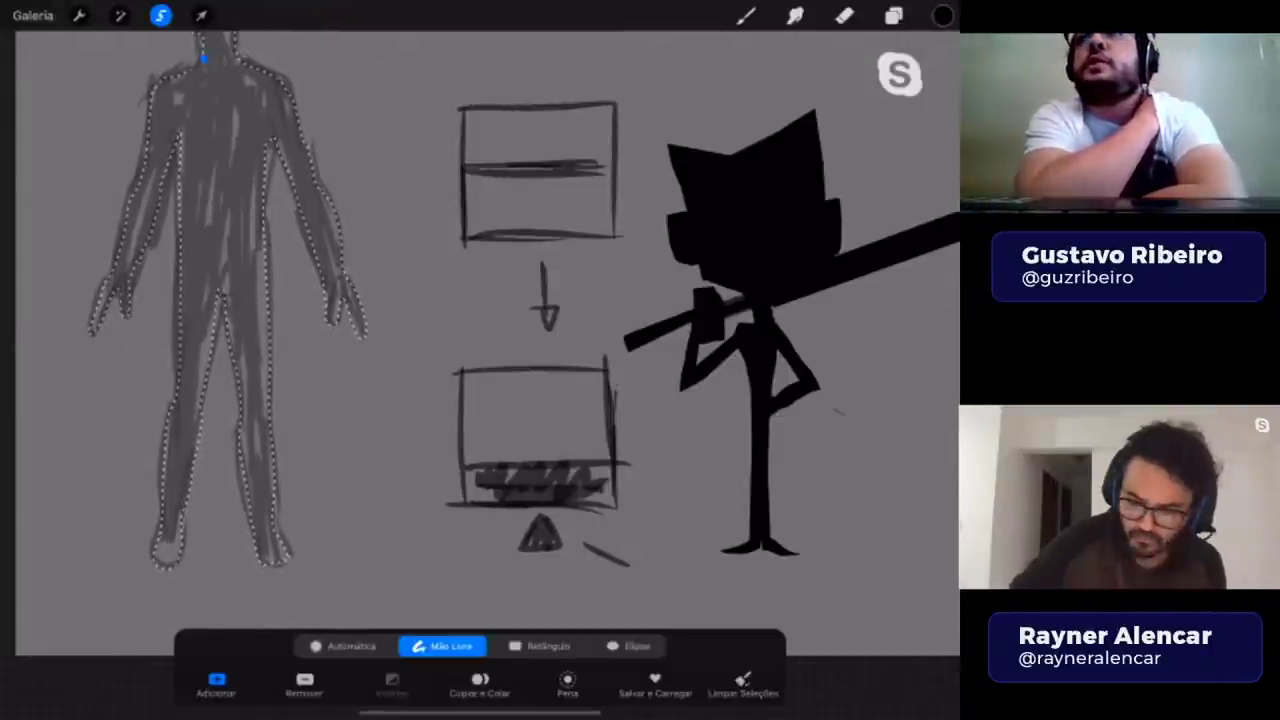
pyautogui.scroll(-5, 480, 340)
pyautogui.moveTo(942, 15); pyautogui.dragTo(277, 177)
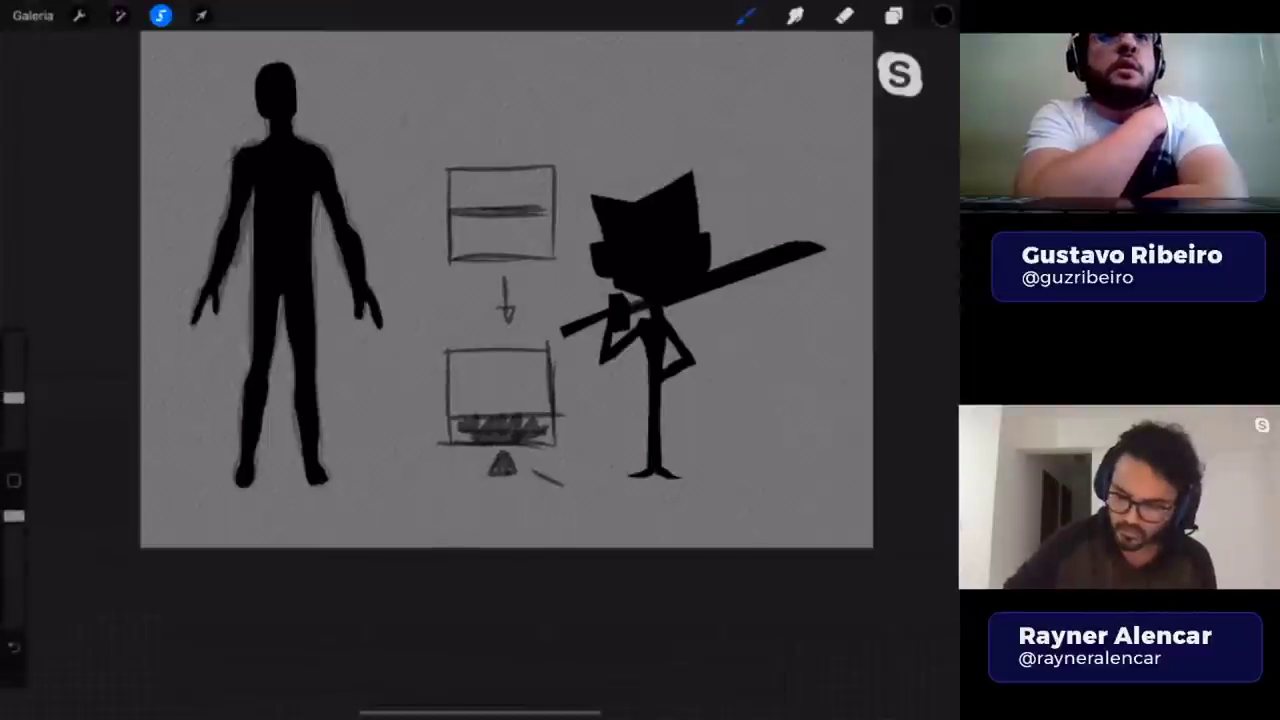
# - Delete the faded figure sketch layer Camada 9 and leave selection mode
pyautogui.click(893, 15)
pyautogui.moveTo(820, 161); pyautogui.dragTo(730, 161)
pyautogui.click(928, 161)
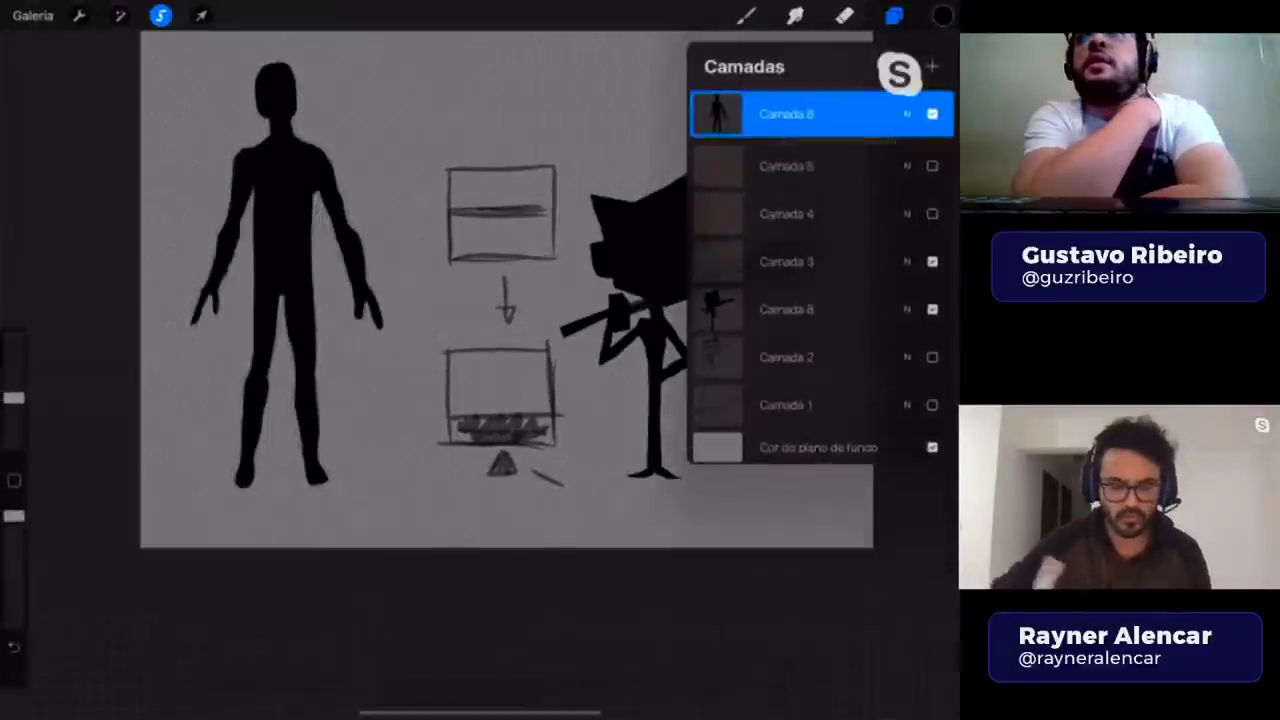
pyautogui.scroll(-2, 440, 290)
pyautogui.click(893, 15)
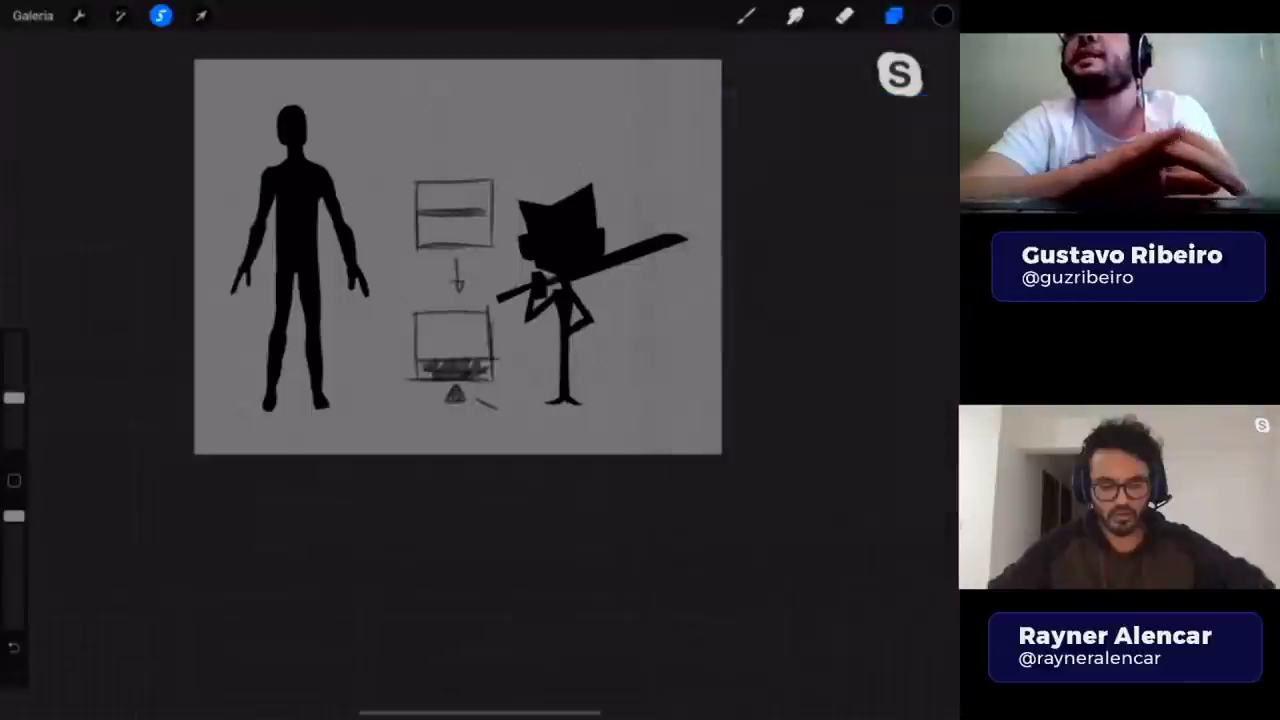
pyautogui.click(745, 15)
pyautogui.click(160, 15)
pyautogui.scroll(3, 457, 256)
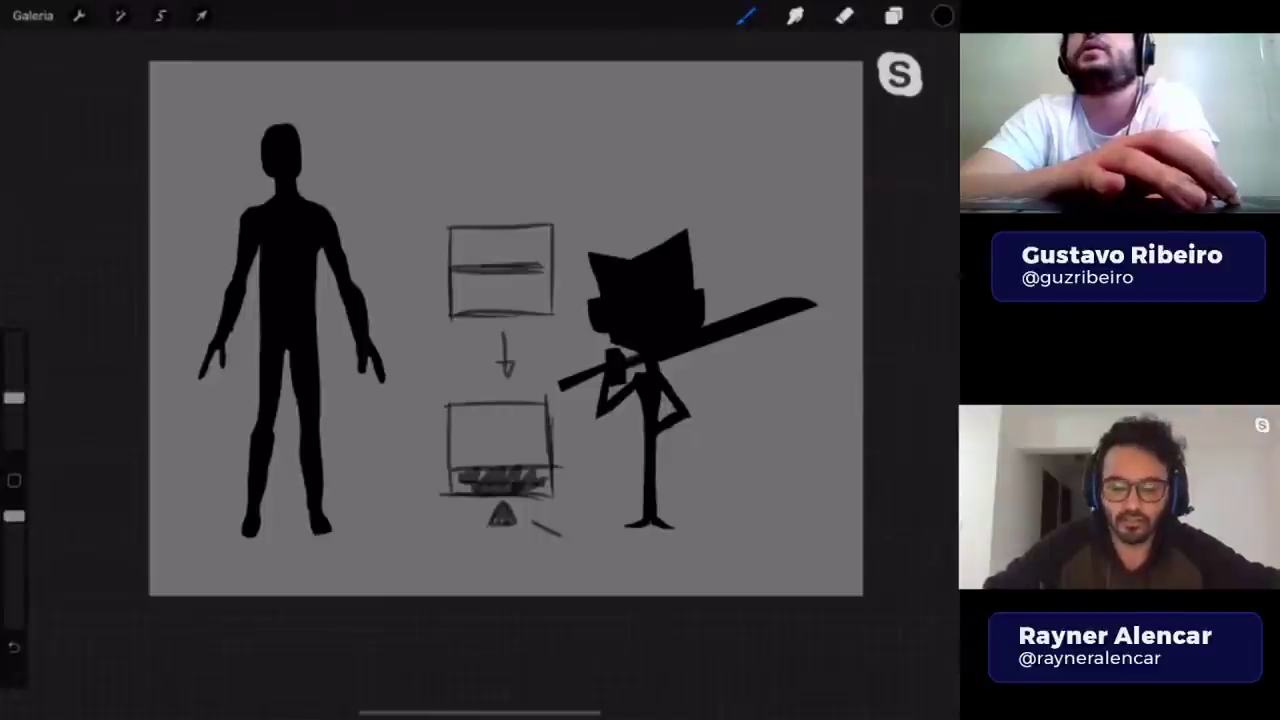
# - Hide the human silhouette and add a new empty layer above Camada 3
pyautogui.click(893, 15)
pyautogui.click(932, 114)
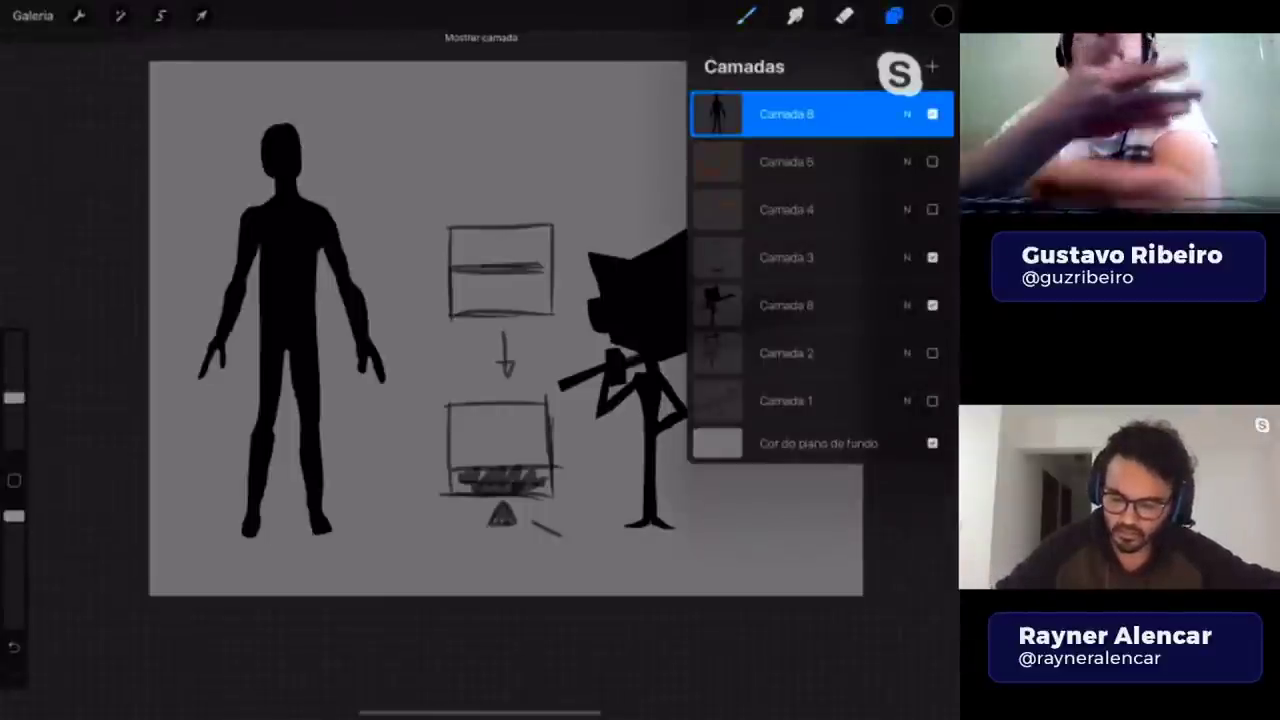
pyautogui.click(932, 114)
pyautogui.click(786, 257)
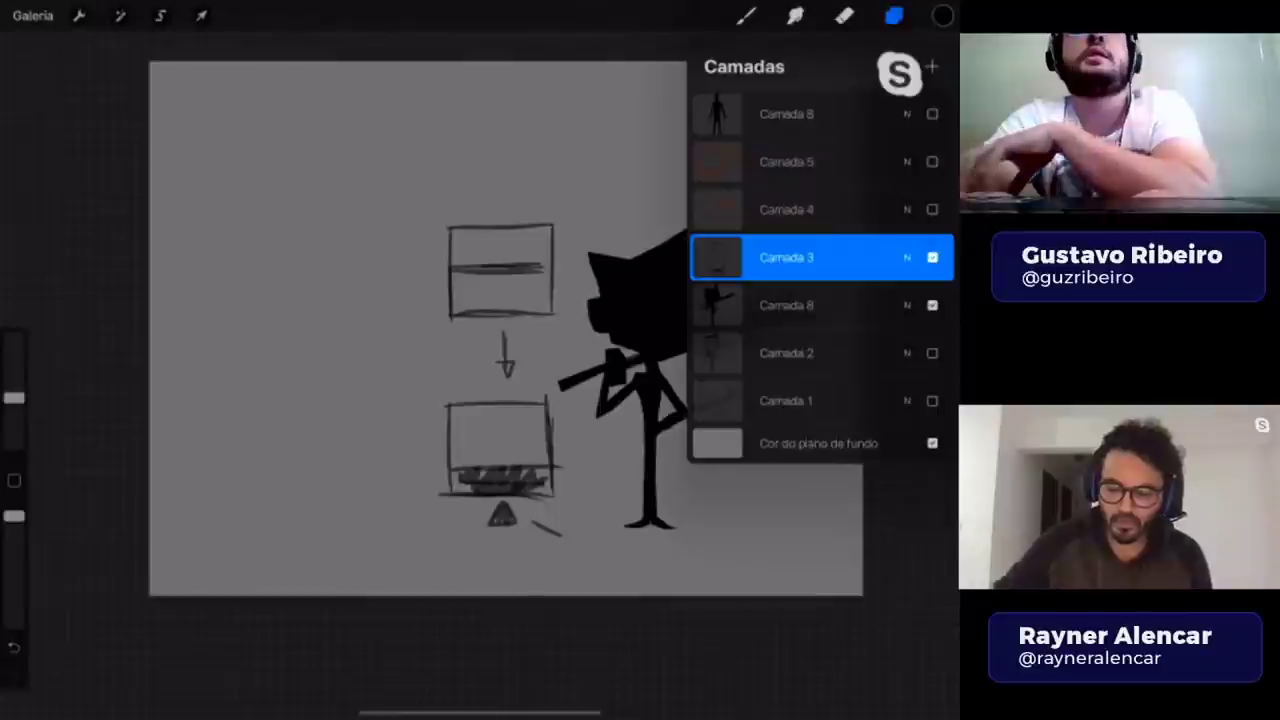
pyautogui.click(931, 66)
# - Choose the Caneta de Estúdio brush and show only the suited sword character sketch
pyautogui.click(745, 15)
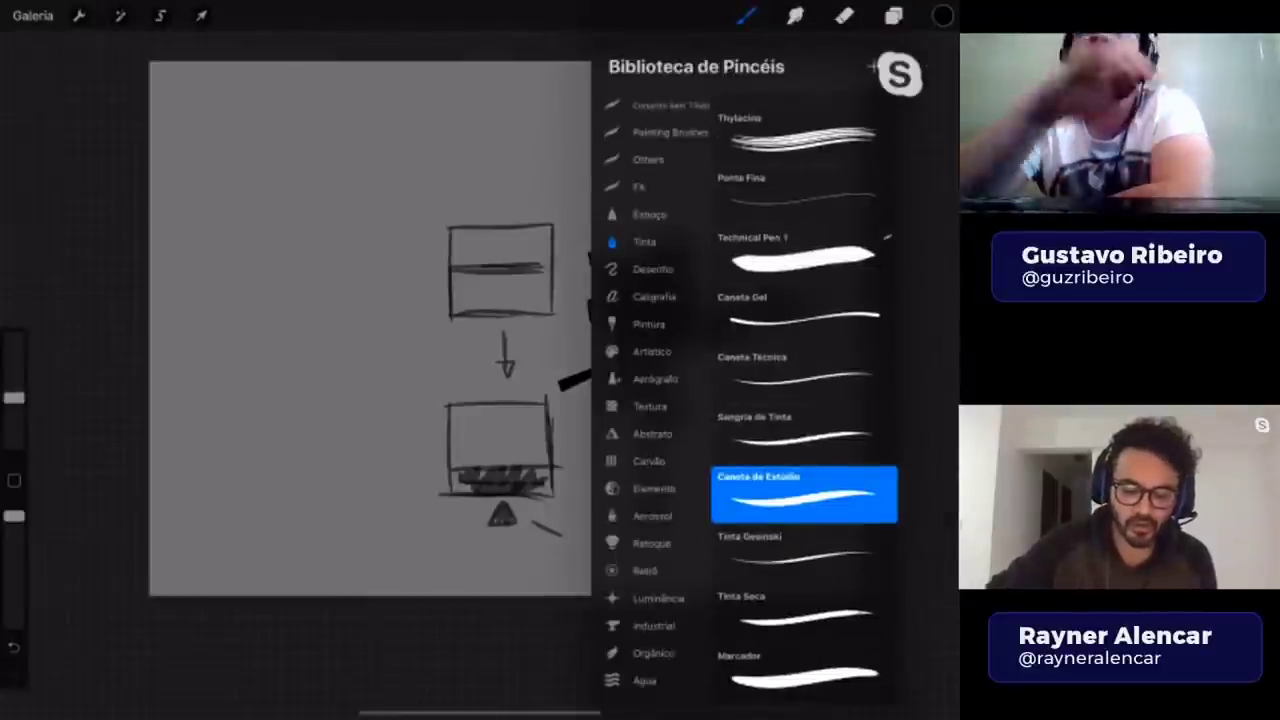
pyautogui.click(745, 15)
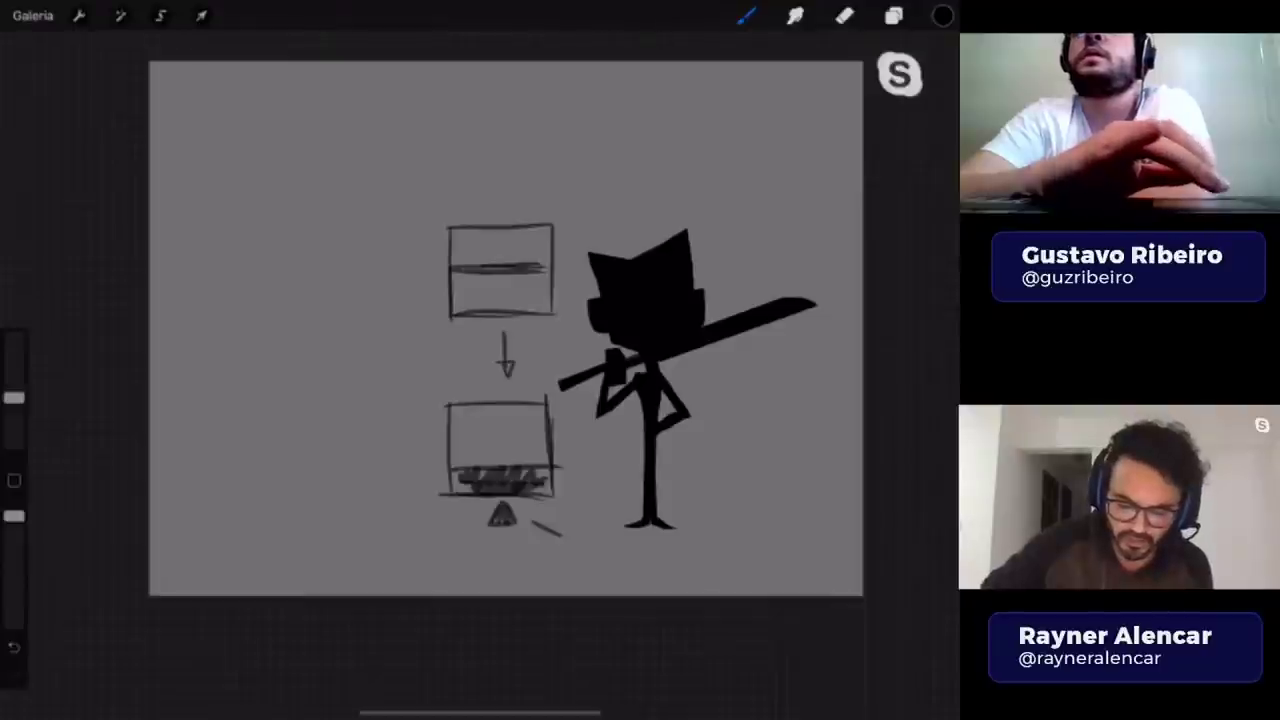
pyautogui.moveTo(506, 328); pyautogui.dragTo(562, 324)
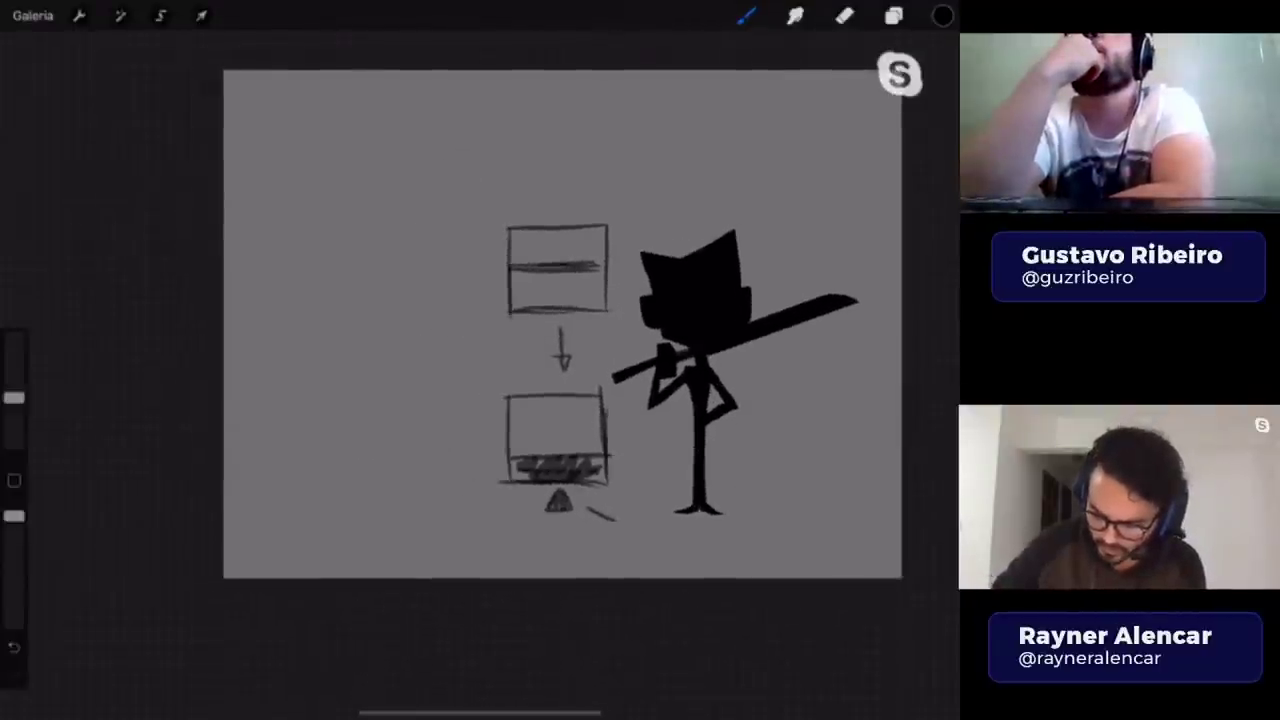
pyautogui.click(893, 15)
pyautogui.click(932, 305)
pyautogui.click(932, 353)
# - Select the sketch layer Camada 2 and undo the trial strokes beside the sword
pyautogui.click(932, 400)
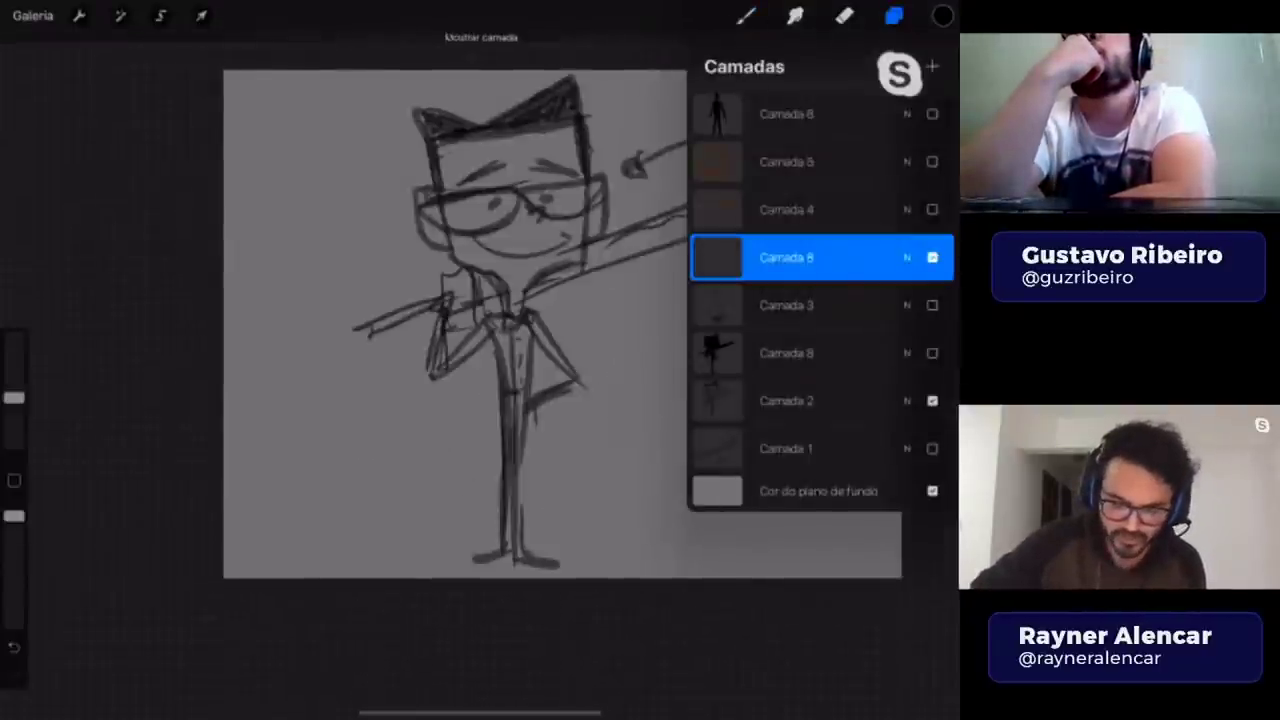
pyautogui.click(787, 400)
pyautogui.click(745, 15)
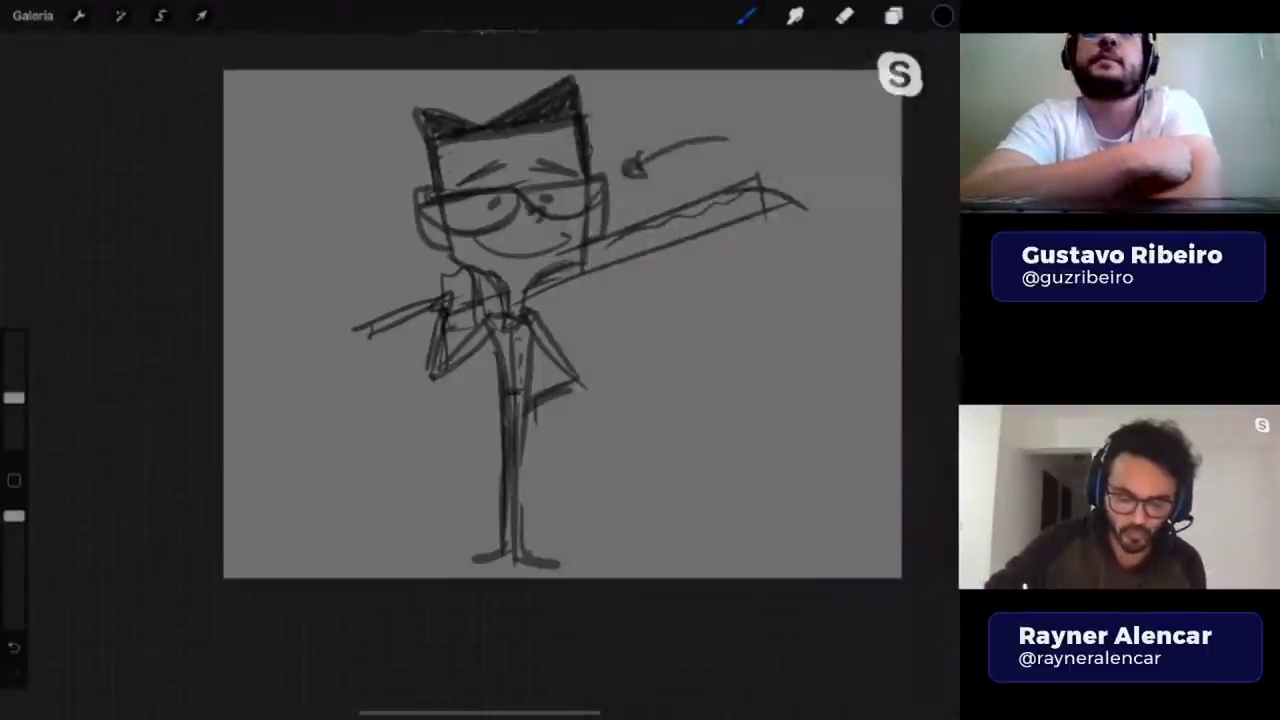
pyautogui.hotkey('ctrl', 'z')
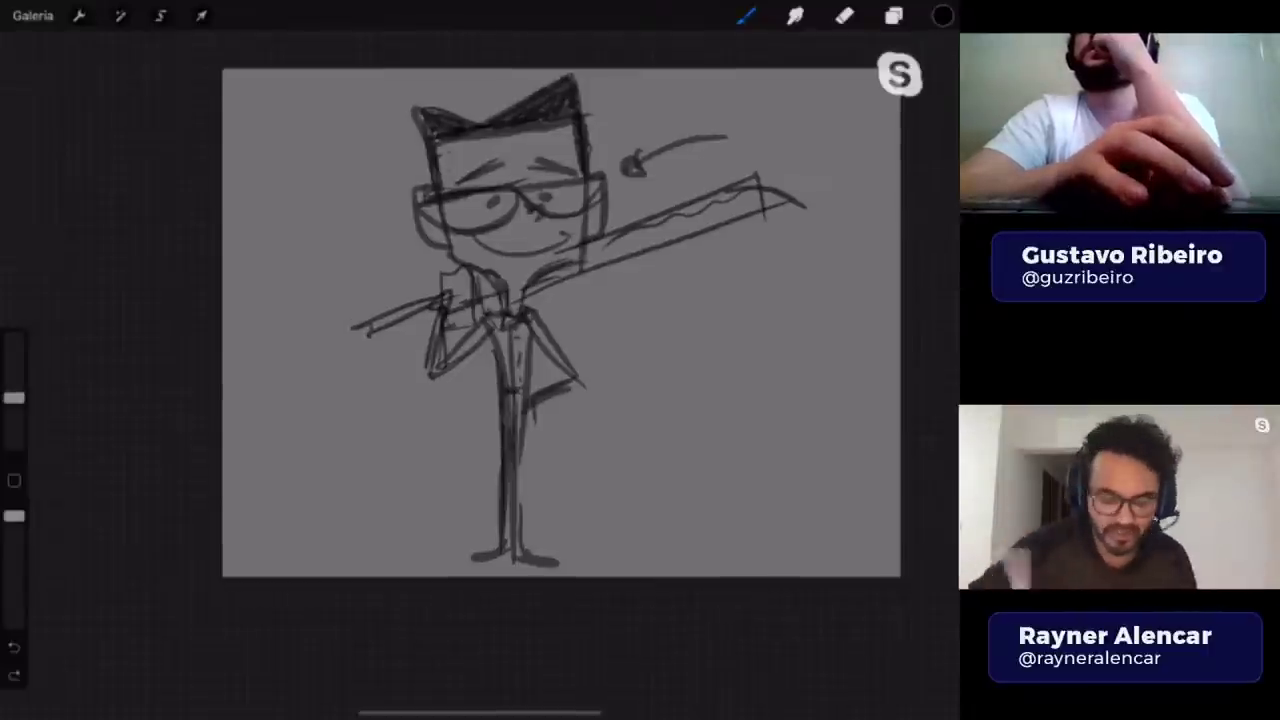
pyautogui.scroll(-3, 562, 321)
pyautogui.moveTo(657, 244); pyautogui.dragTo(724, 337)
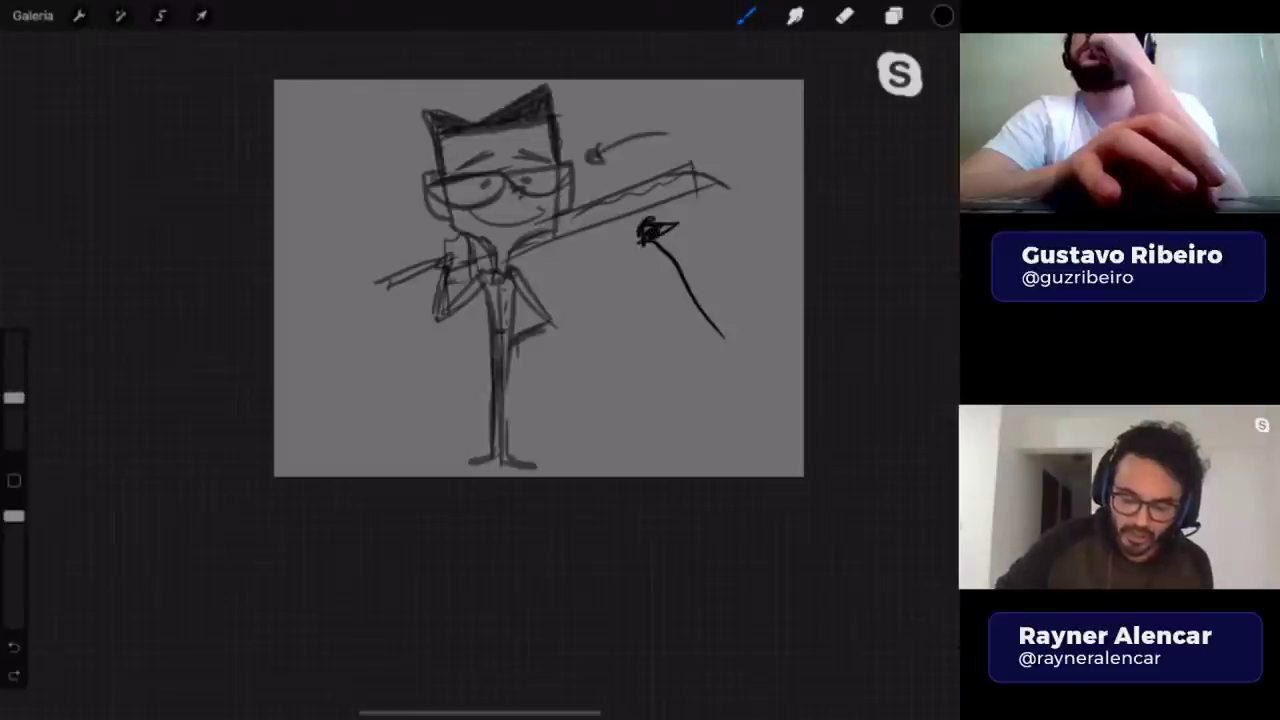
pyautogui.hotkey('ctrl', 'z')
pyautogui.hotkey('ctrl', 'z')
pyautogui.hotkey('ctrl', 'shift', 'z')
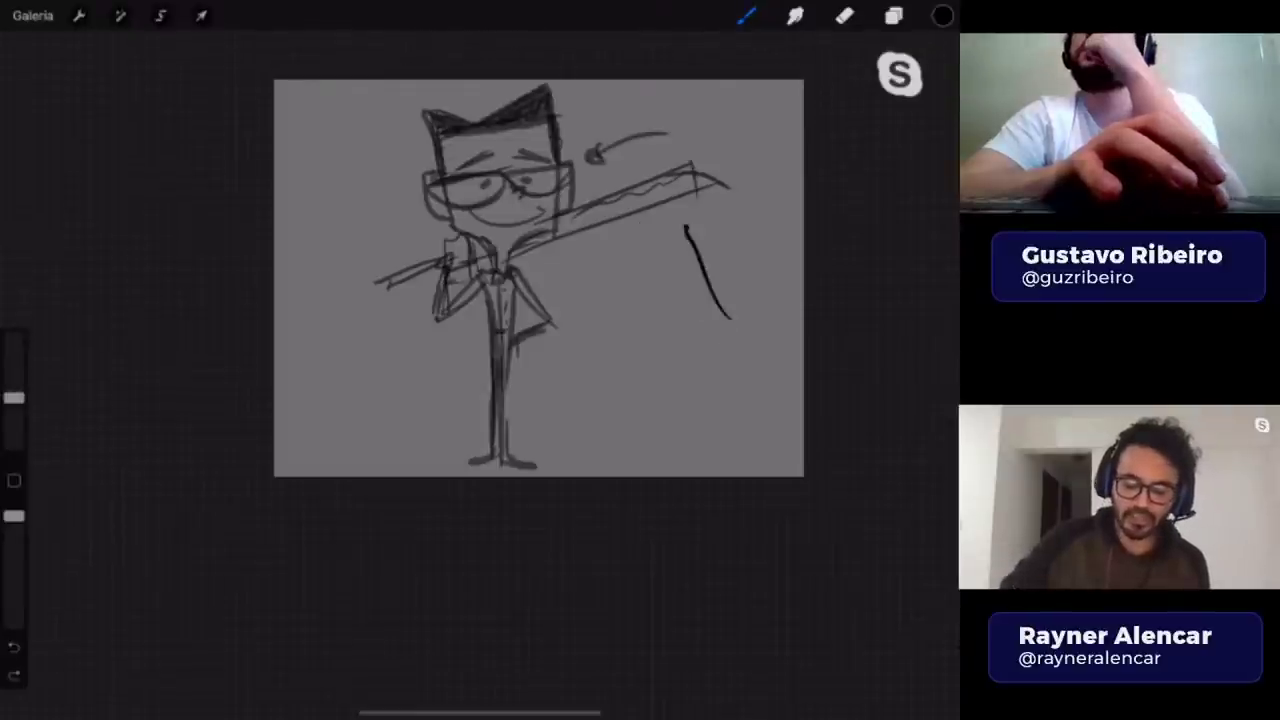
pyautogui.hotkey('ctrl', 'z')
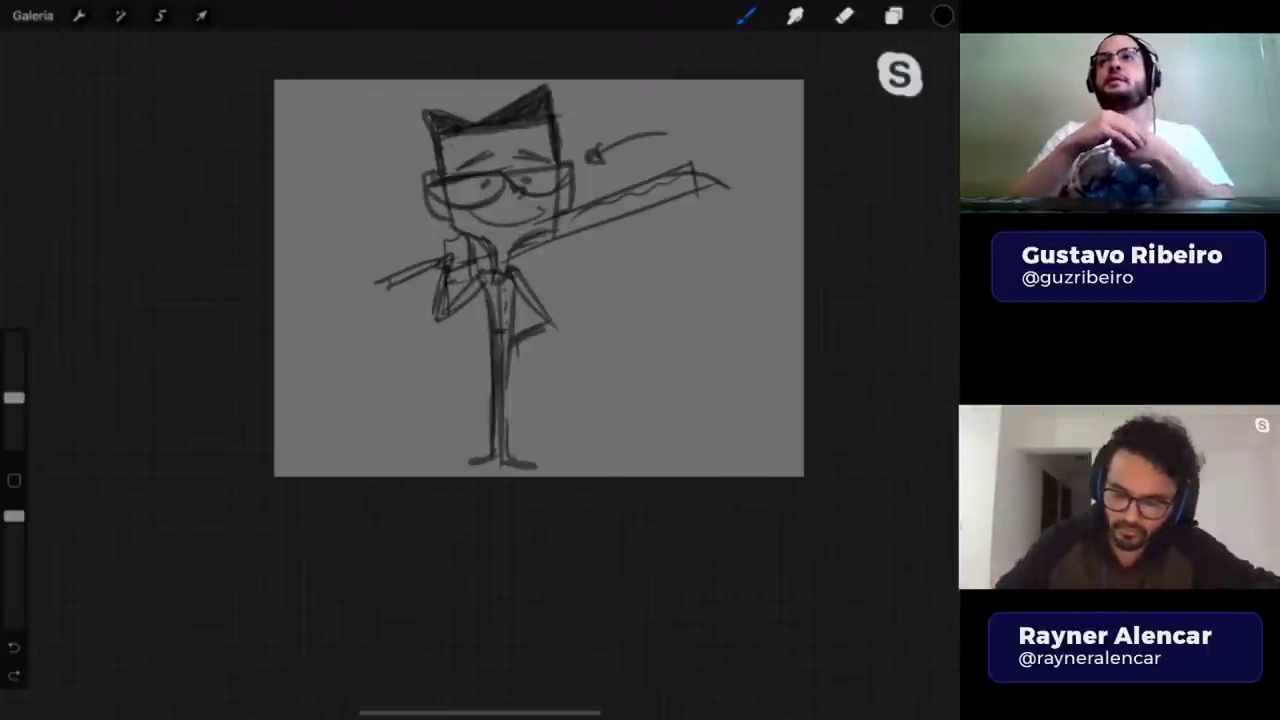
pyautogui.click(893, 15)
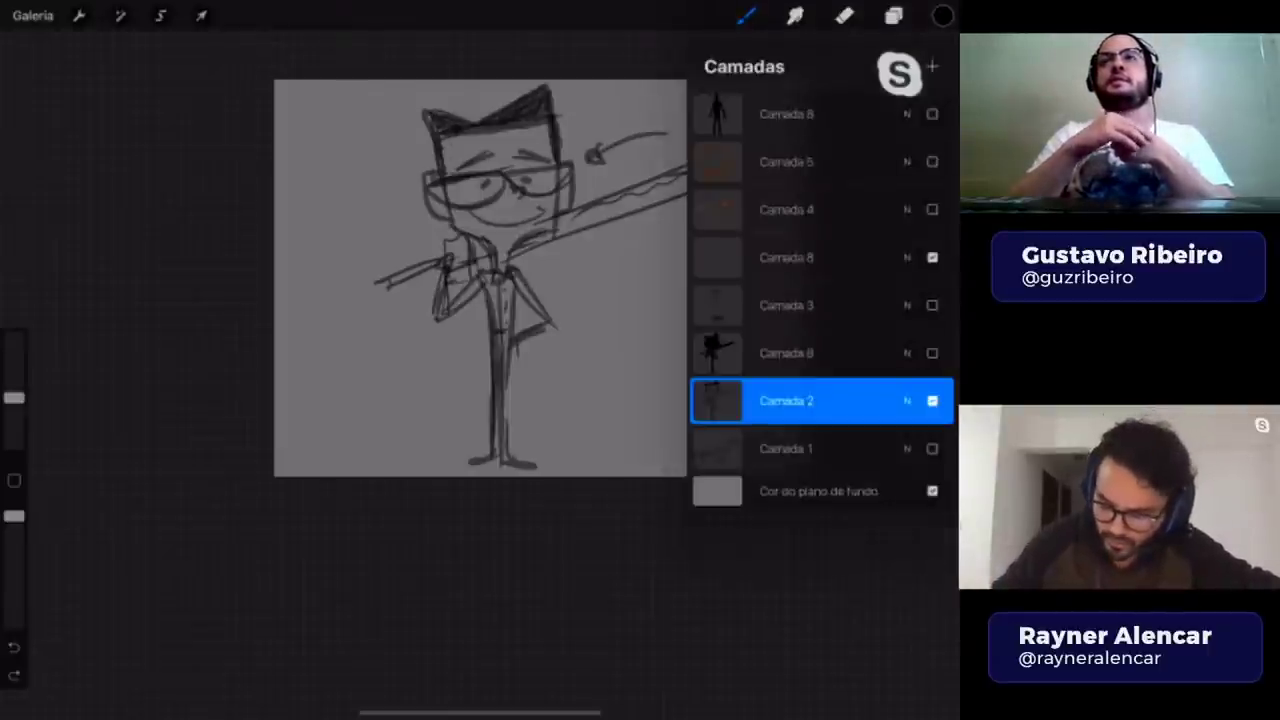
# - Hide the Camada 2 sketch, show Camada 8, and nudge that silhouette right and down
pyautogui.click(932, 400)
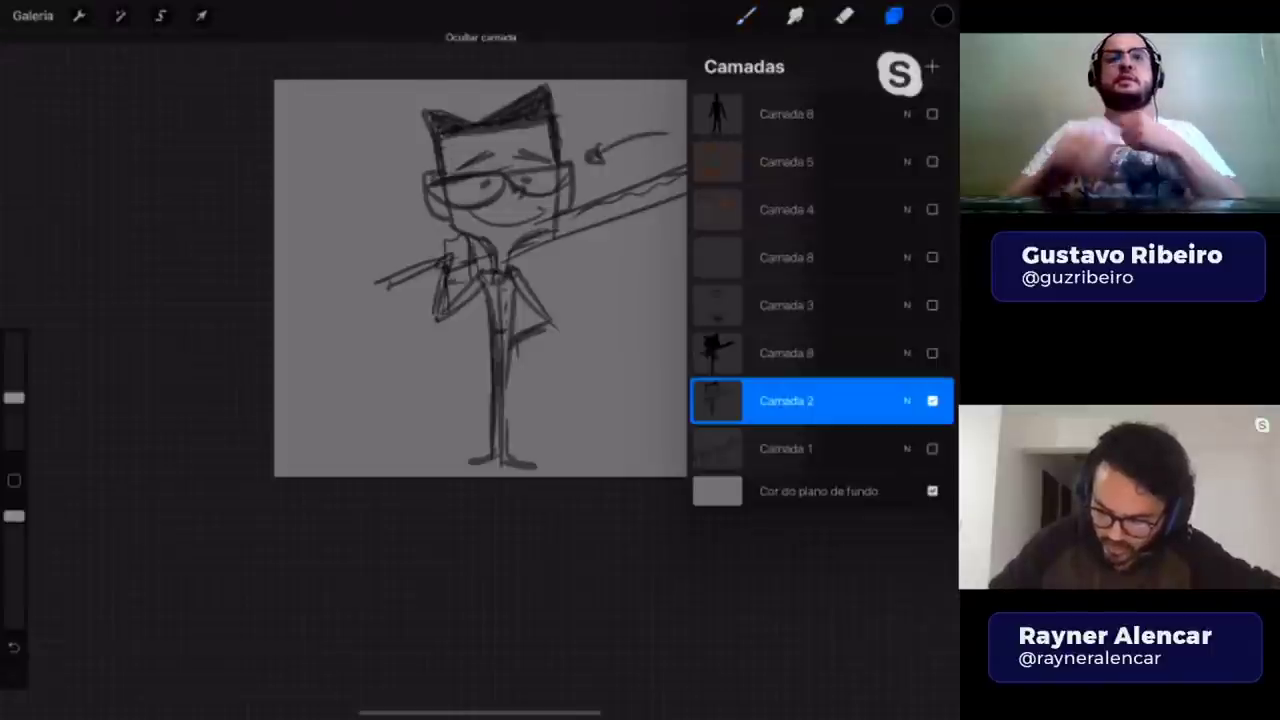
pyautogui.click(932, 113)
pyautogui.click(786, 113)
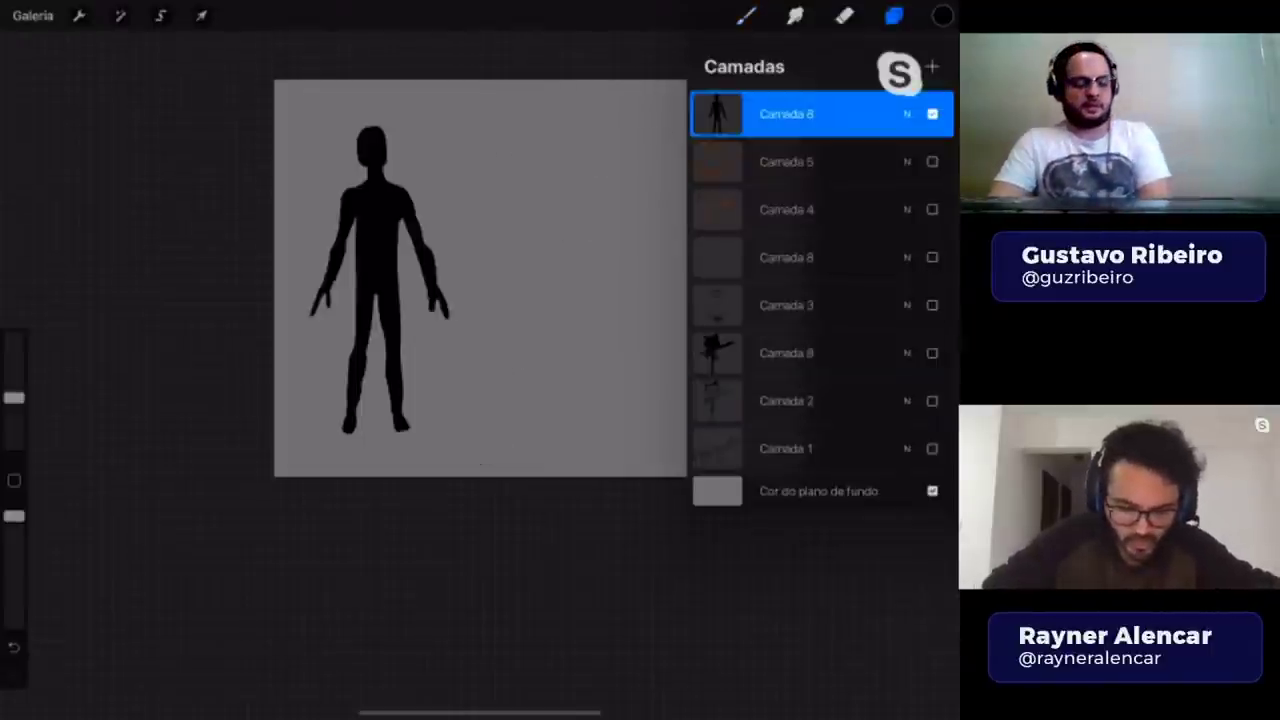
pyautogui.click(201, 15)
pyautogui.moveTo(380, 280); pyautogui.dragTo(395, 286)
pyautogui.click(201, 15)
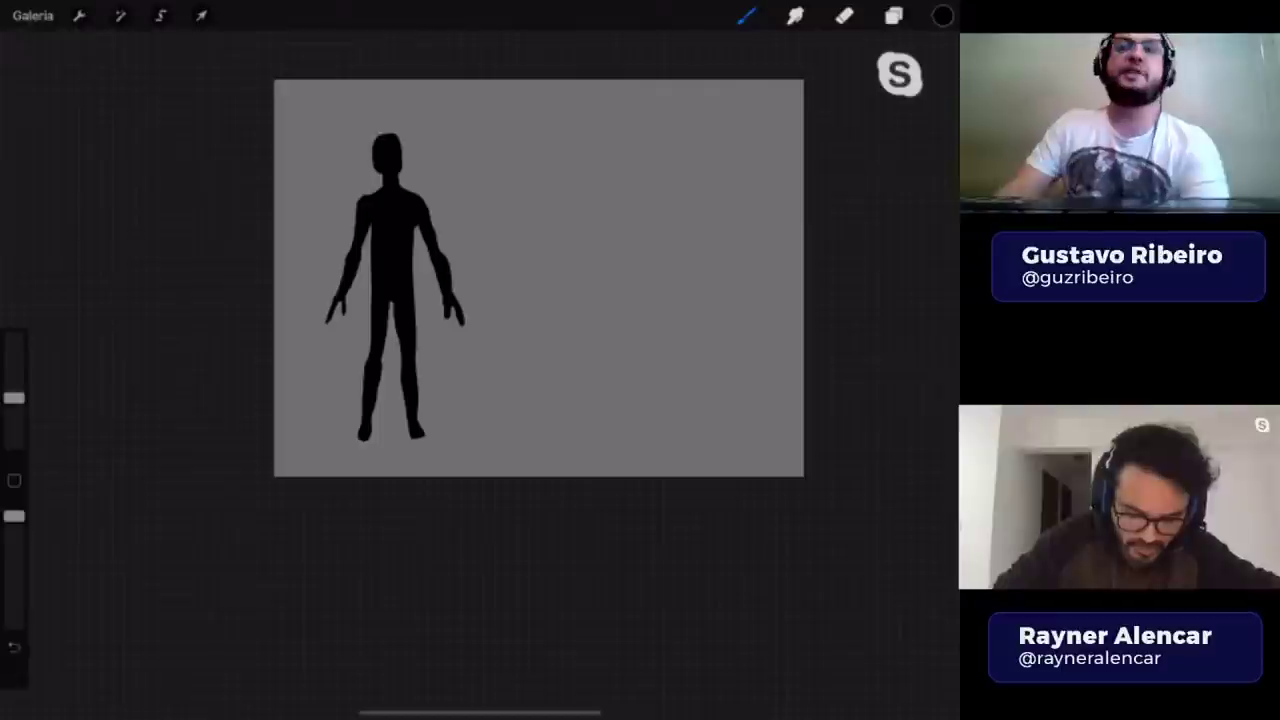
# - Check Camada 8's layer options and the transform tool without changing the silhouette
pyautogui.click(893, 15)
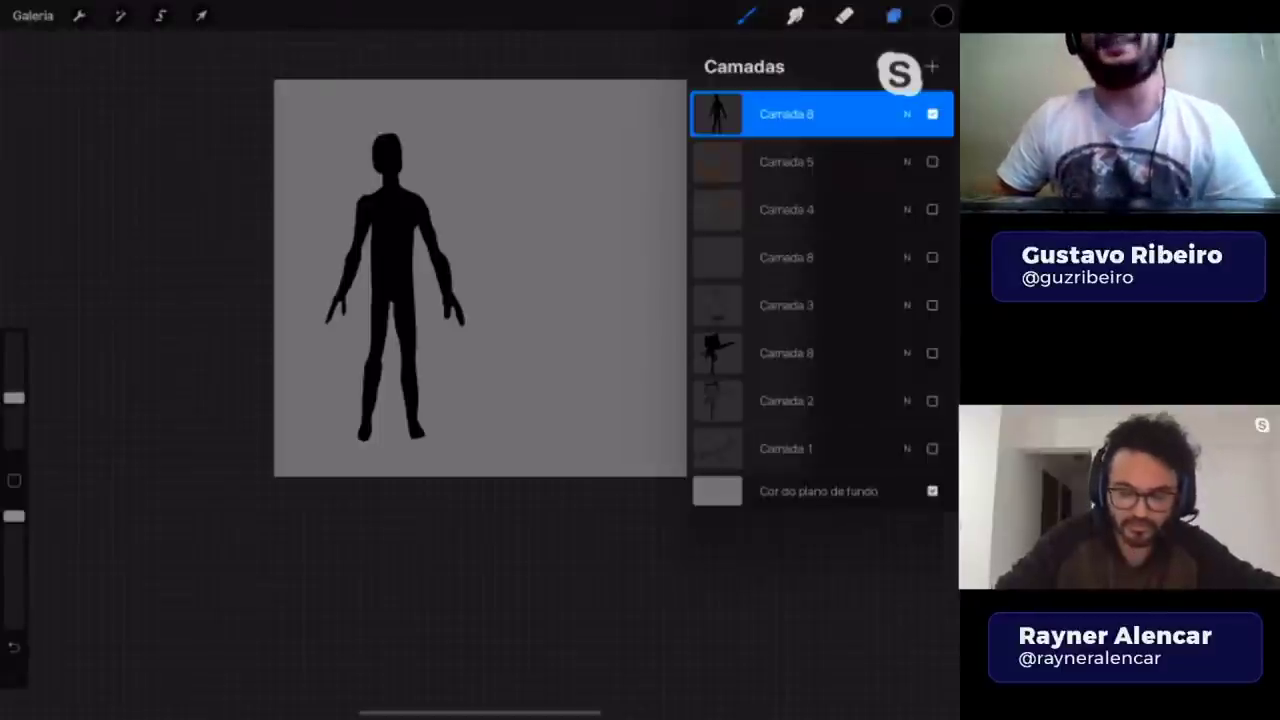
pyautogui.click(717, 113)
pyautogui.click(746, 15)
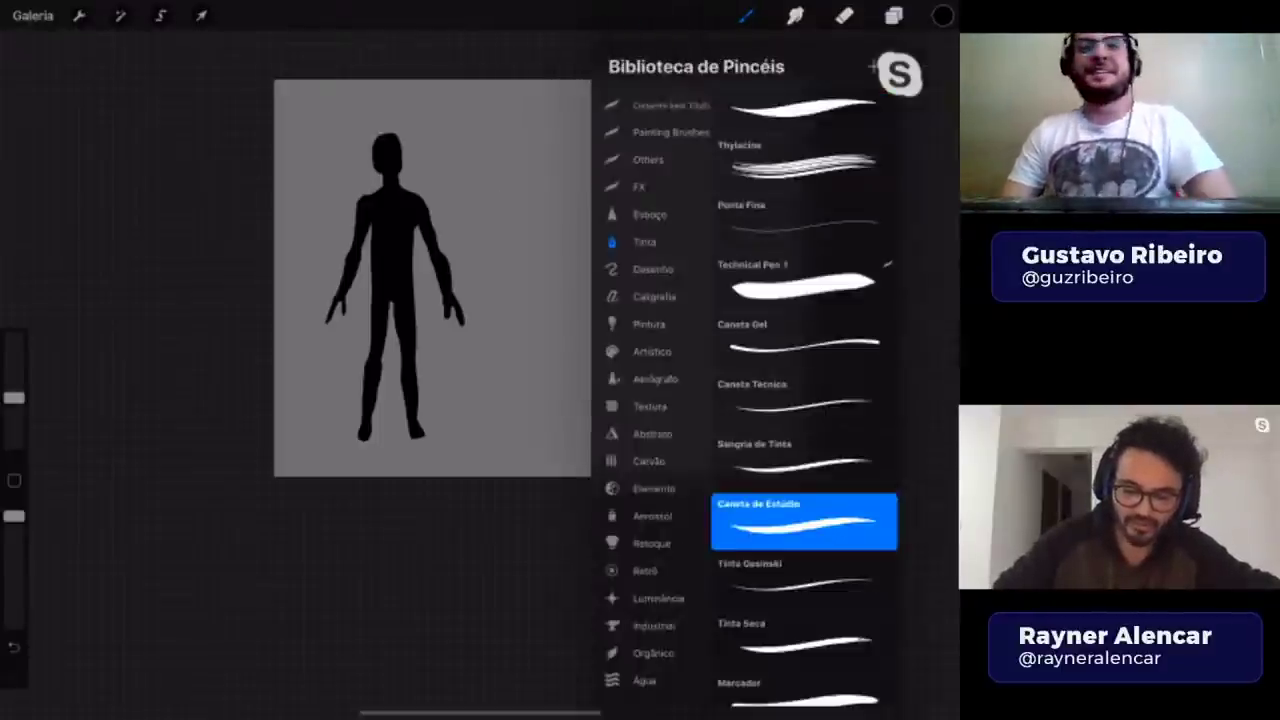
pyautogui.click(480, 300)
pyautogui.scroll(3, 600, 300)
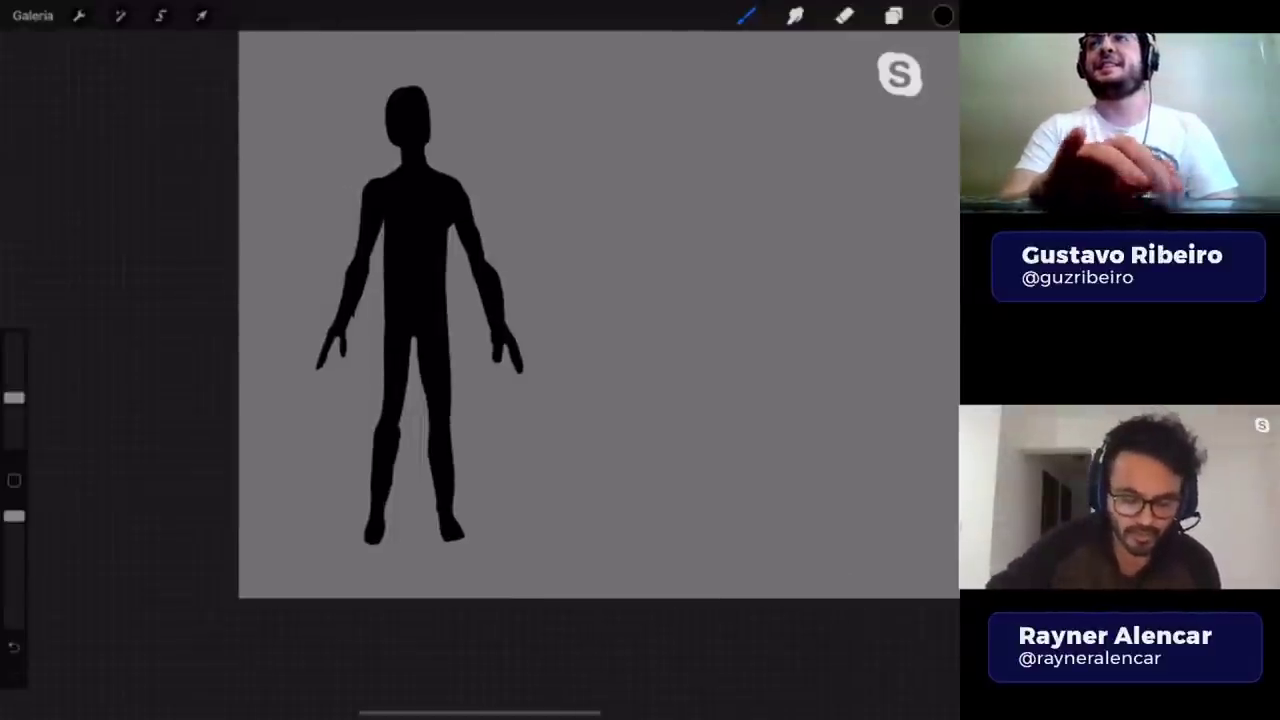
pyautogui.click(201, 15)
pyautogui.click(201, 15)
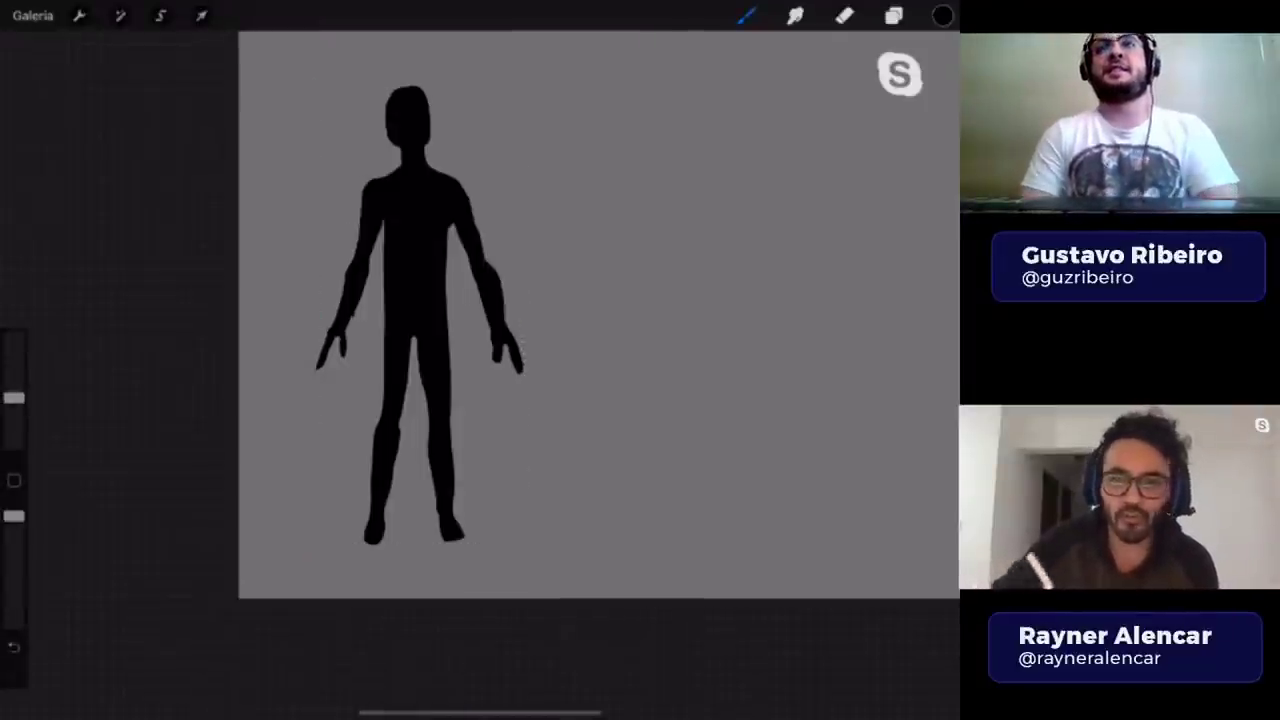
pyautogui.scroll(-3, 560, 300)
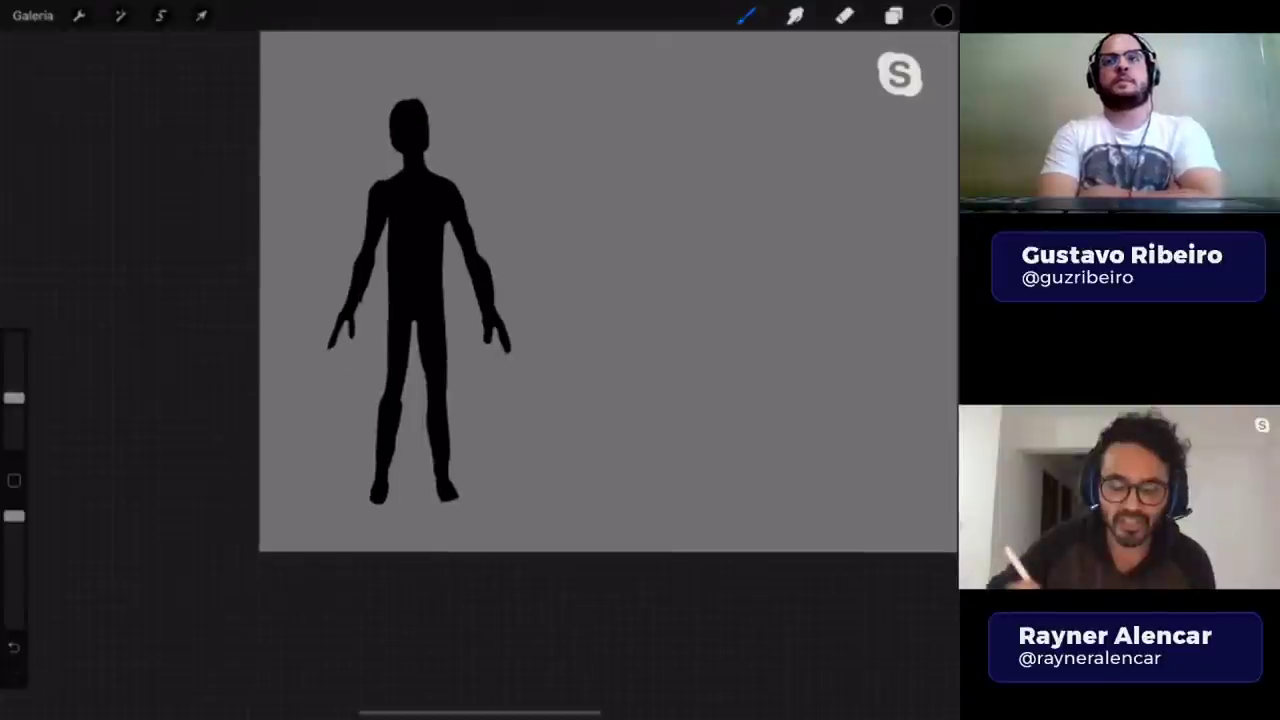
# - Switch to the sword-figure silhouette layer and undo its arrow stroke
pyautogui.click(893, 15)
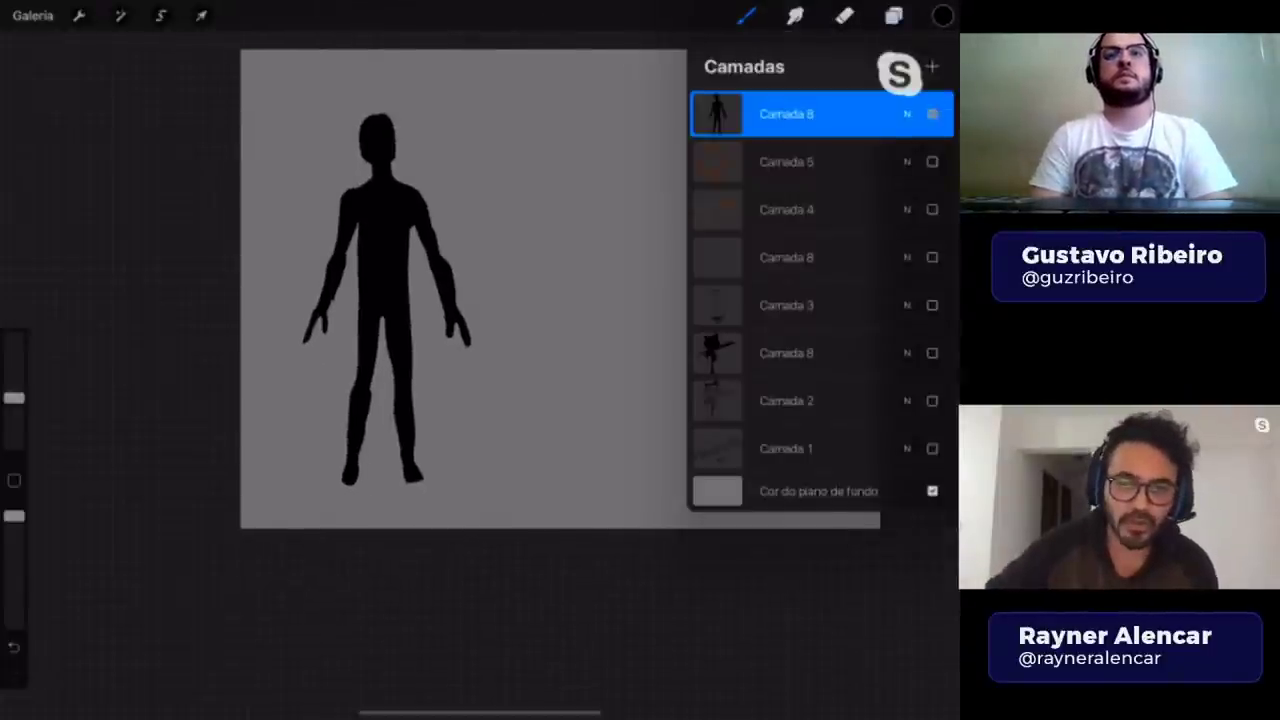
pyautogui.click(932, 114)
pyautogui.click(932, 353)
pyautogui.click(786, 353)
pyautogui.click(745, 15)
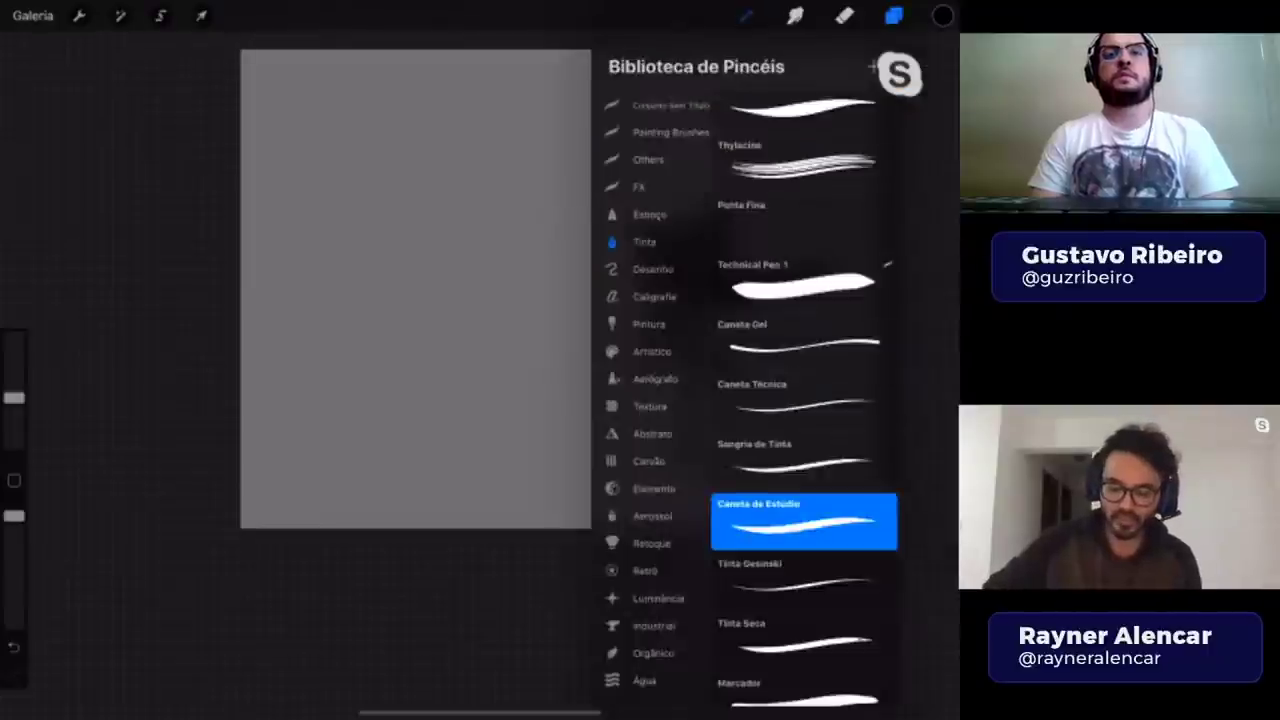
pyautogui.click(400, 300)
pyautogui.moveTo(560, 300); pyautogui.dragTo(420, 300)
pyautogui.scroll(3, 370, 300)
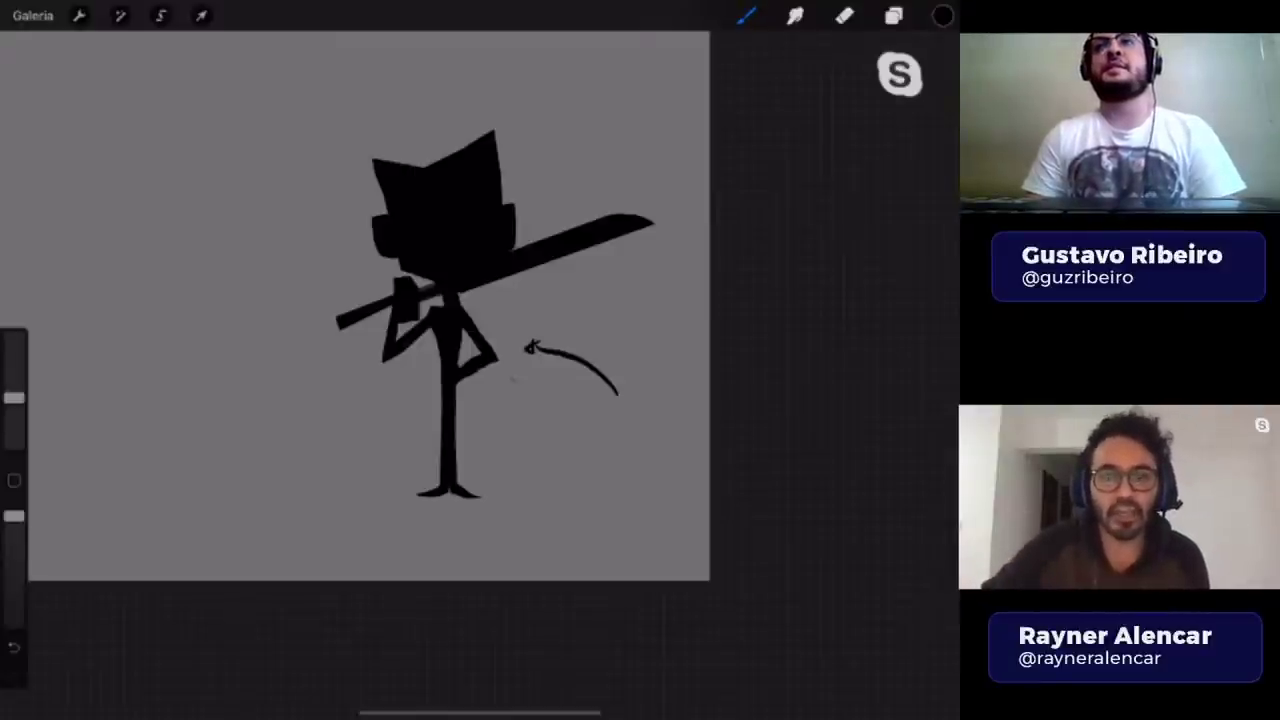
pyautogui.hotkey('ctrl', 'z')
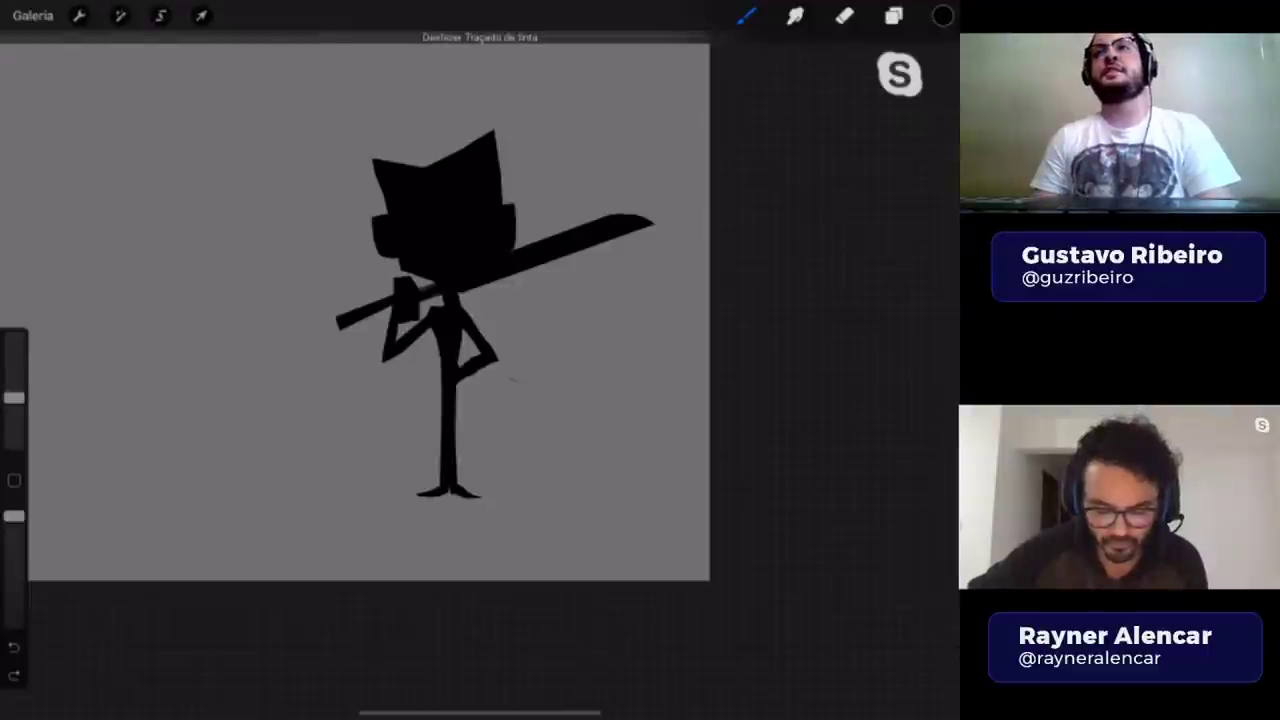
pyautogui.moveTo(369, 311); pyautogui.dragTo(473, 321)
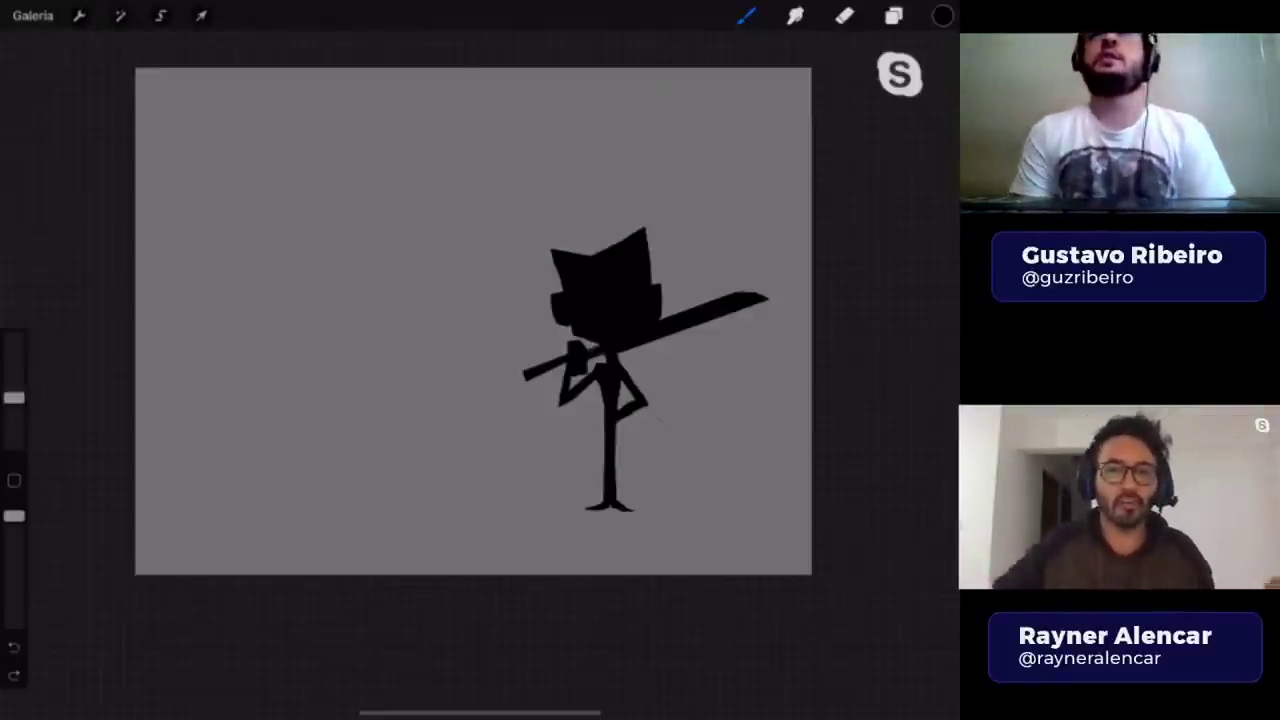
# - On the top layer, sketch a small stick figure's head, body and legs at left
pyautogui.click(894, 15)
pyautogui.click(787, 113)
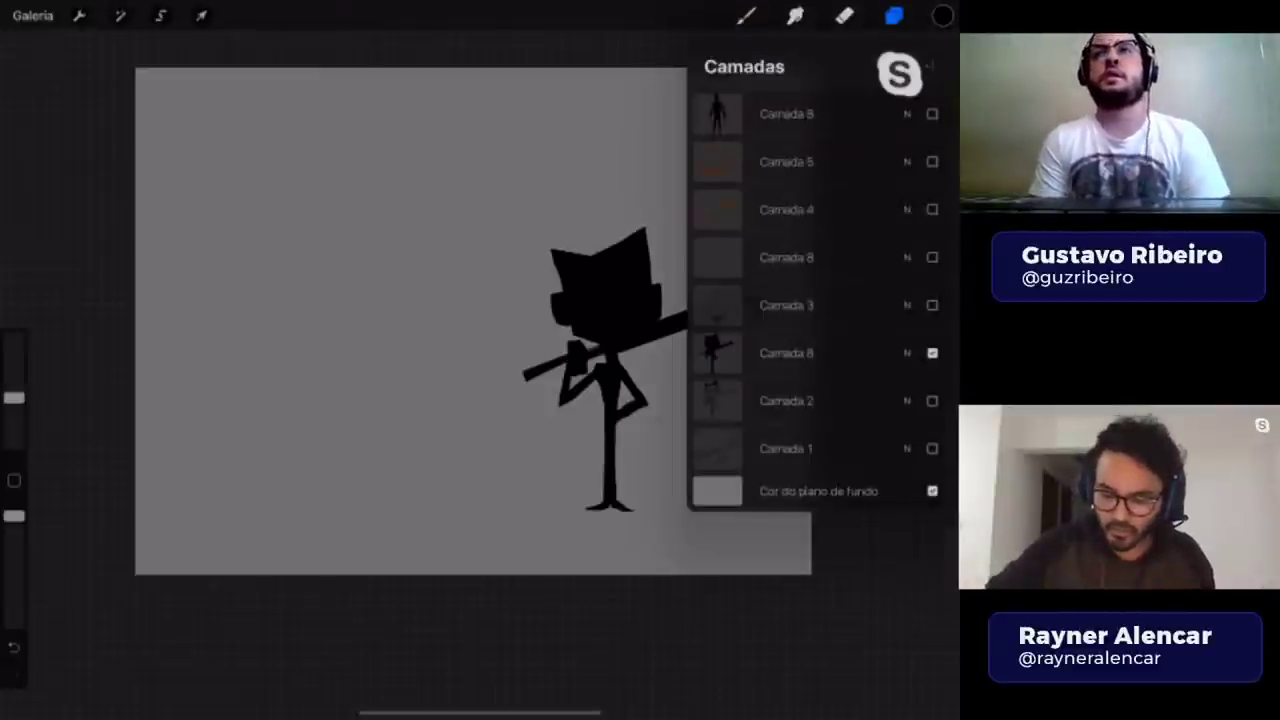
pyautogui.click(745, 15)
pyautogui.click(800, 490)
pyautogui.click(745, 15)
pyautogui.moveTo(300, 204); pyautogui.dragTo(292, 330)
pyautogui.moveTo(305, 284); pyautogui.dragTo(317, 314)
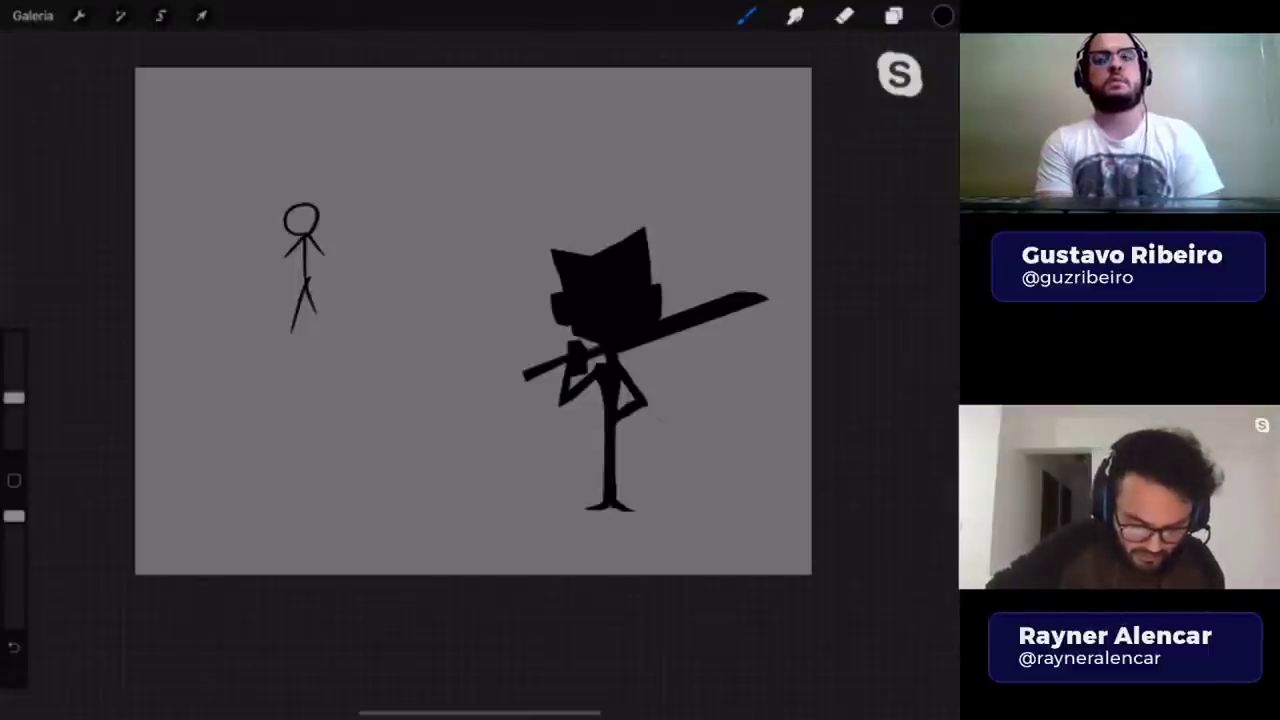
# - Lengthen the stick figure's right leg and lower the sketch layer's opacity
pyautogui.moveTo(308, 288); pyautogui.dragTo(320, 334)
pyautogui.scroll(3, 473, 320)
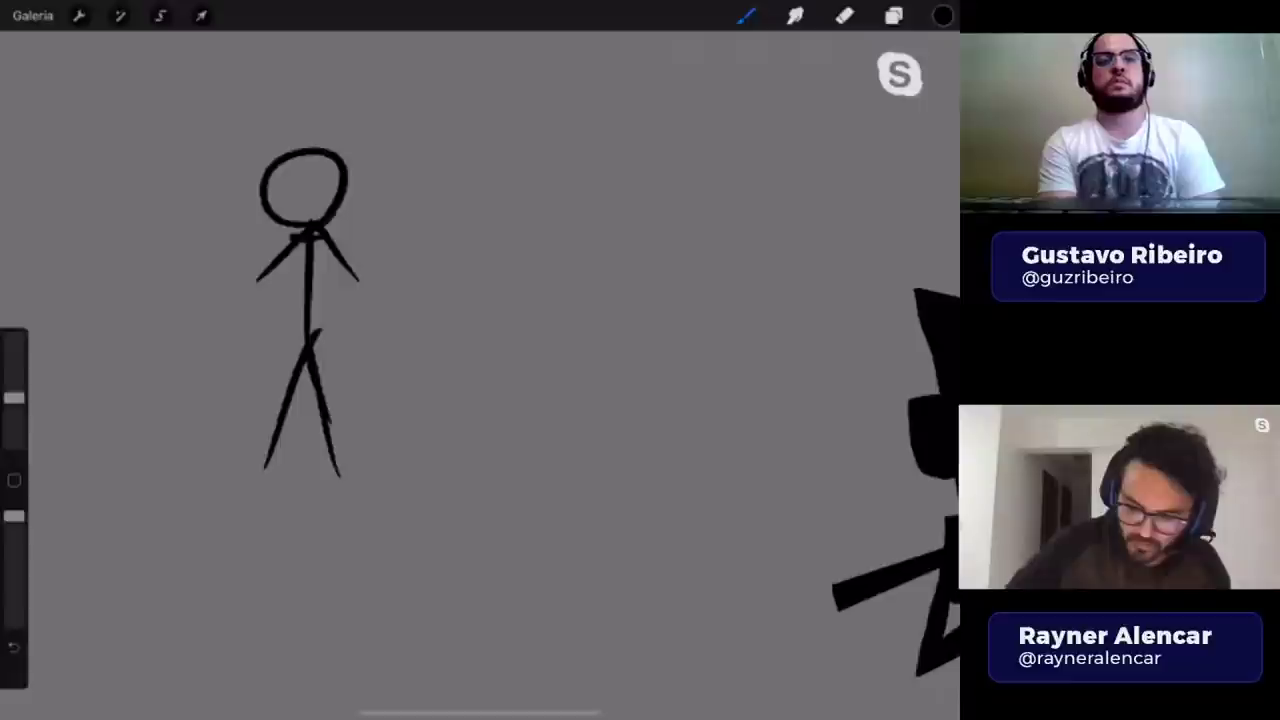
pyautogui.click(893, 15)
pyautogui.click(120, 15)
pyautogui.moveTo(480, 360); pyautogui.dragTo(400, 360)
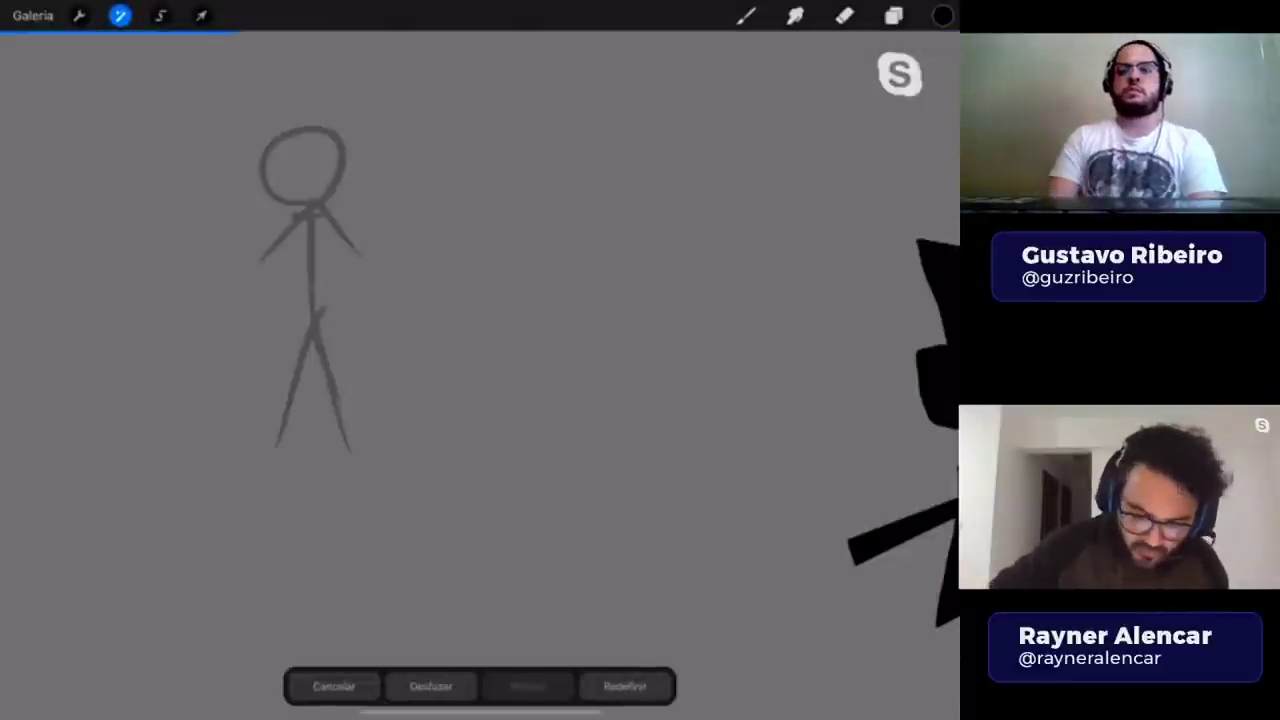
# - Ink the stick figure's head, arm, torso and legs with Studio Pen on new layer Camada 10
pyautogui.click(893, 15)
pyautogui.click(929, 63)
pyautogui.click(745, 15)
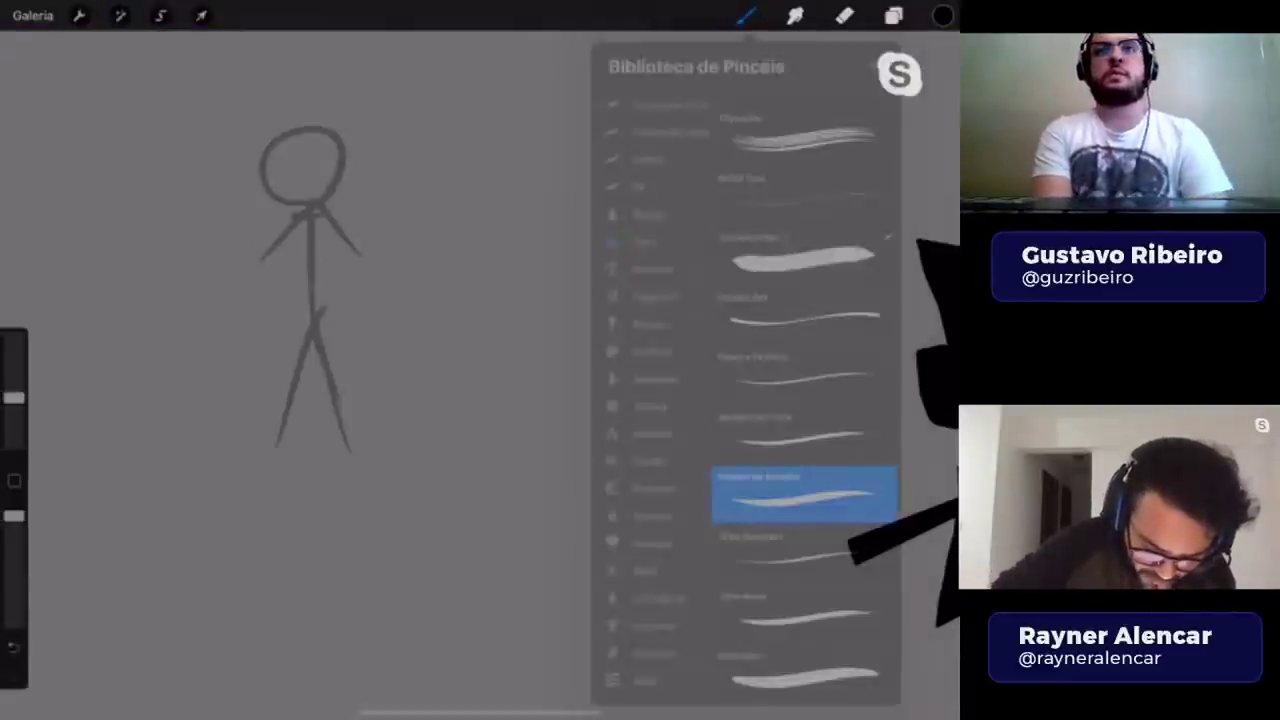
pyautogui.click(450, 400)
pyautogui.moveTo(304, 128)
pyautogui.mouseDown()
pyautogui.moveTo(300, 200)
pyautogui.moveTo(366, 262)
pyautogui.mouseUp()
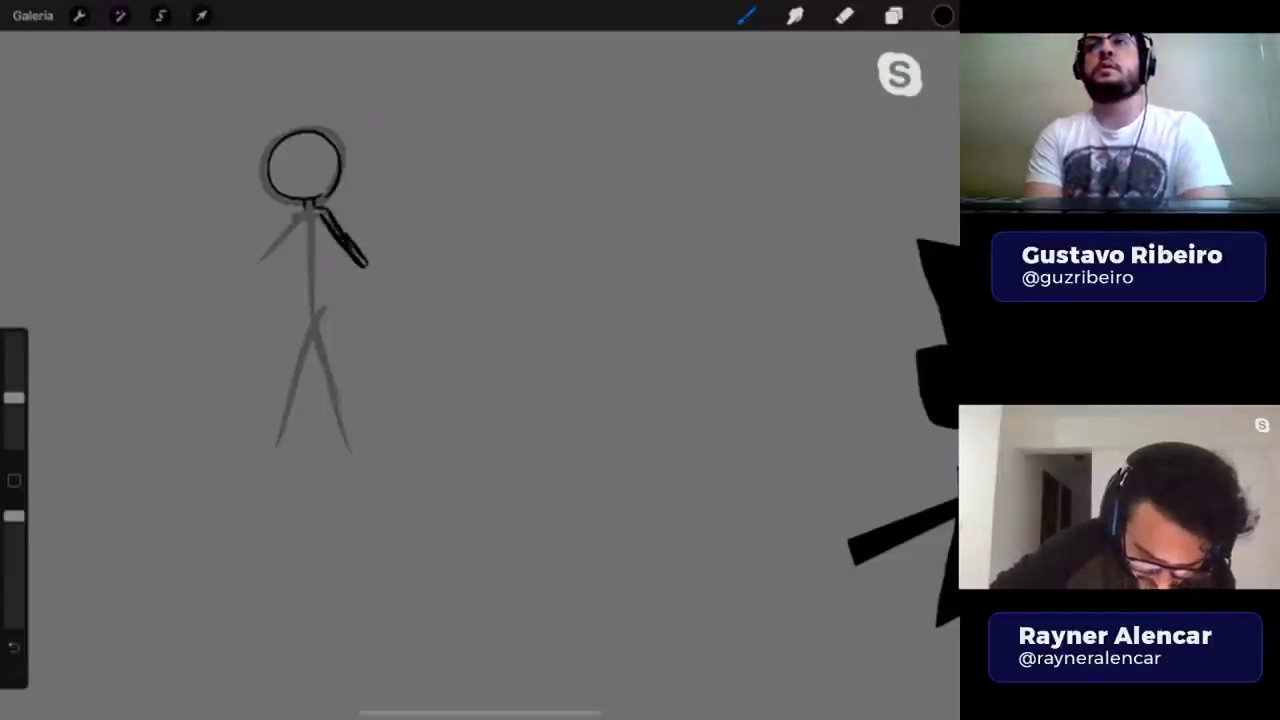
pyautogui.moveTo(302, 210); pyautogui.dragTo(264, 256)
pyautogui.moveTo(306, 212)
pyautogui.mouseDown()
pyautogui.moveTo(300, 308)
pyautogui.moveTo(322, 326)
pyautogui.moveTo(292, 434)
pyautogui.mouseUp()
pyautogui.moveTo(314, 330); pyautogui.dragTo(300, 428)
pyautogui.moveTo(322, 312); pyautogui.dragTo(352, 436)
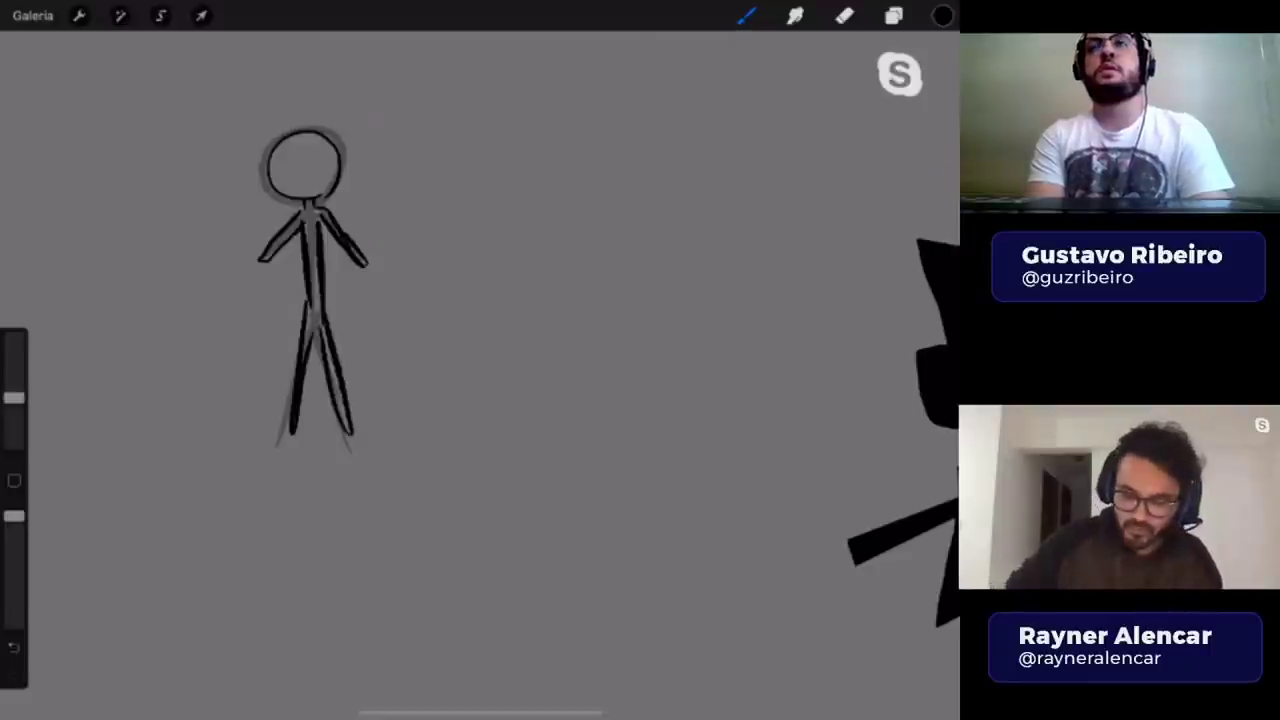
pyautogui.click(893, 15)
pyautogui.click(120, 15)
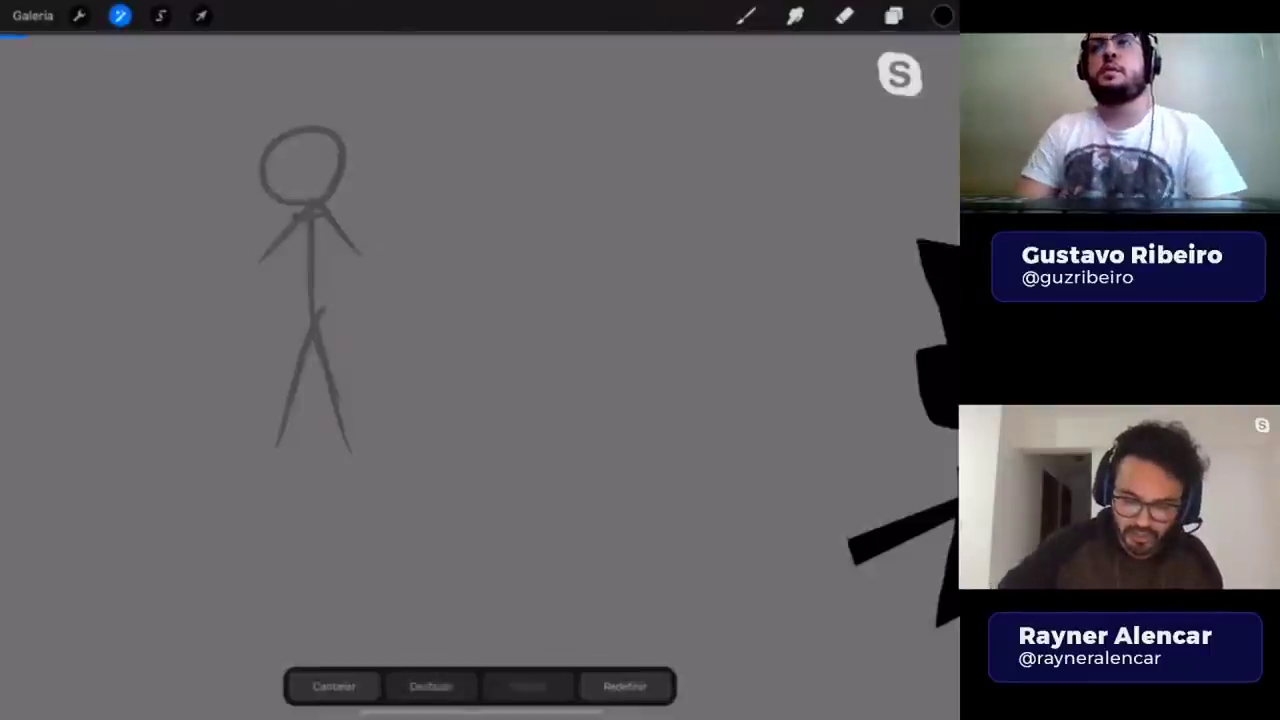
pyautogui.click(893, 15)
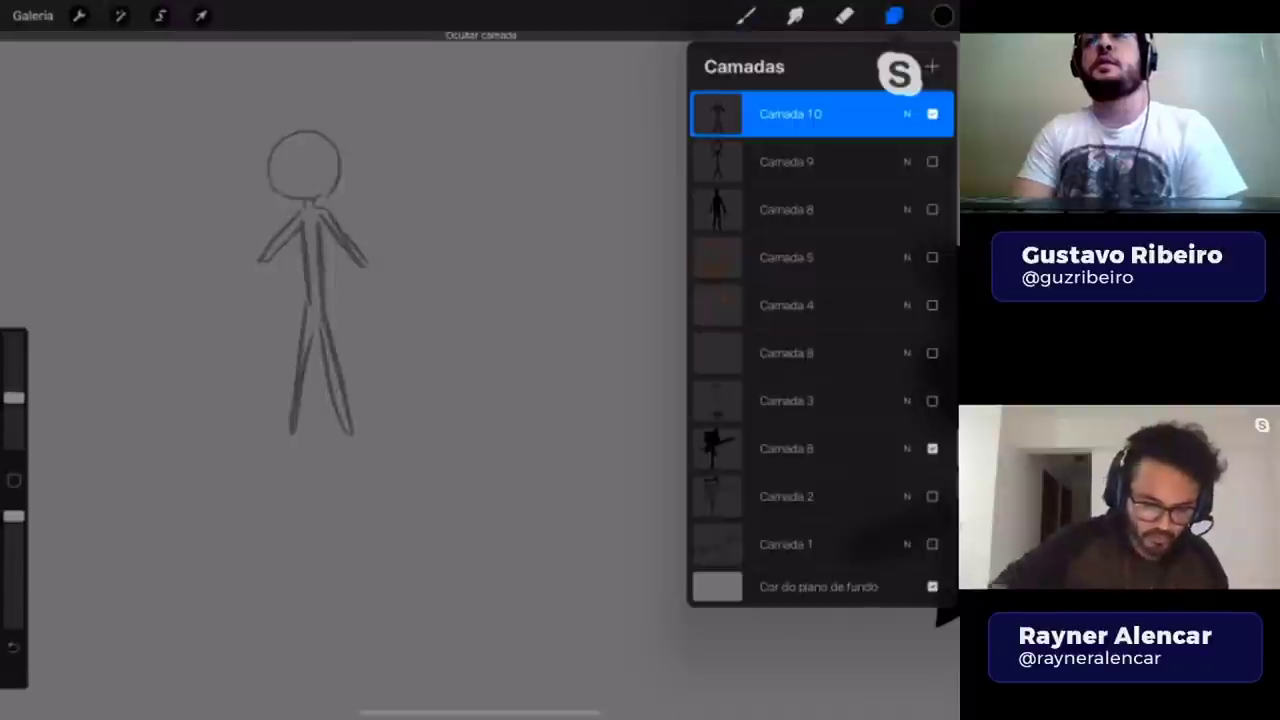
# - Enlarge the stick figure and move it toward the silhouette
pyautogui.scroll(-5, 505, 310)
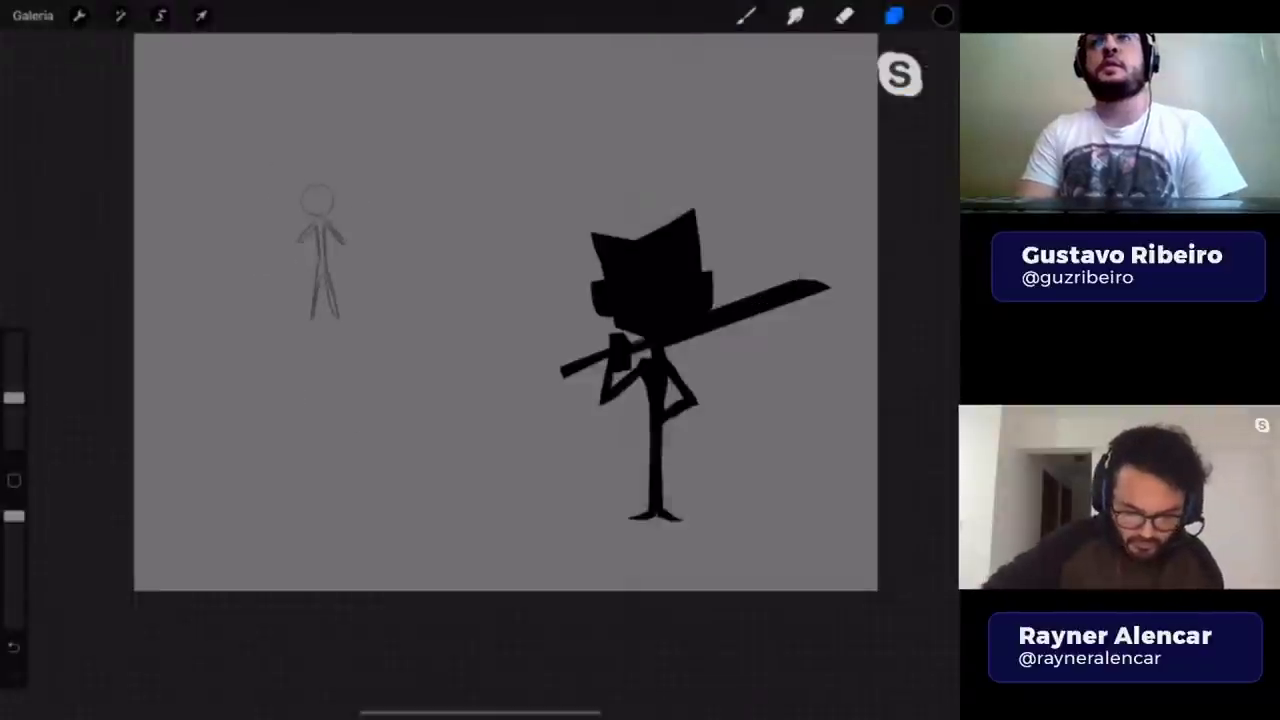
pyautogui.click(201, 15)
pyautogui.moveTo(331, 449); pyautogui.dragTo(277, 514)
pyautogui.moveTo(350, 320); pyautogui.dragTo(384, 322)
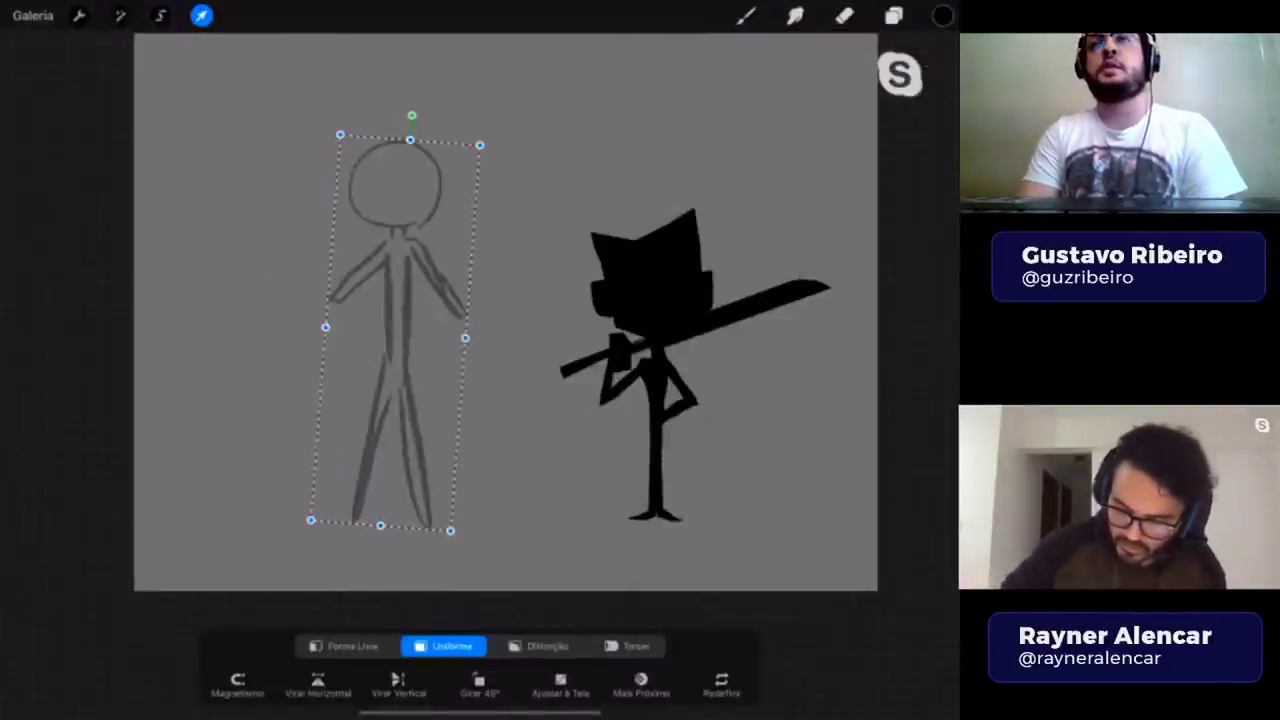
# - Fade the stick-figure sketch almost completely and add a new empty layer for inking
pyautogui.click(893, 15)
pyautogui.click(790, 114)
pyautogui.moveTo(500, 300); pyautogui.dragTo(250, 300)
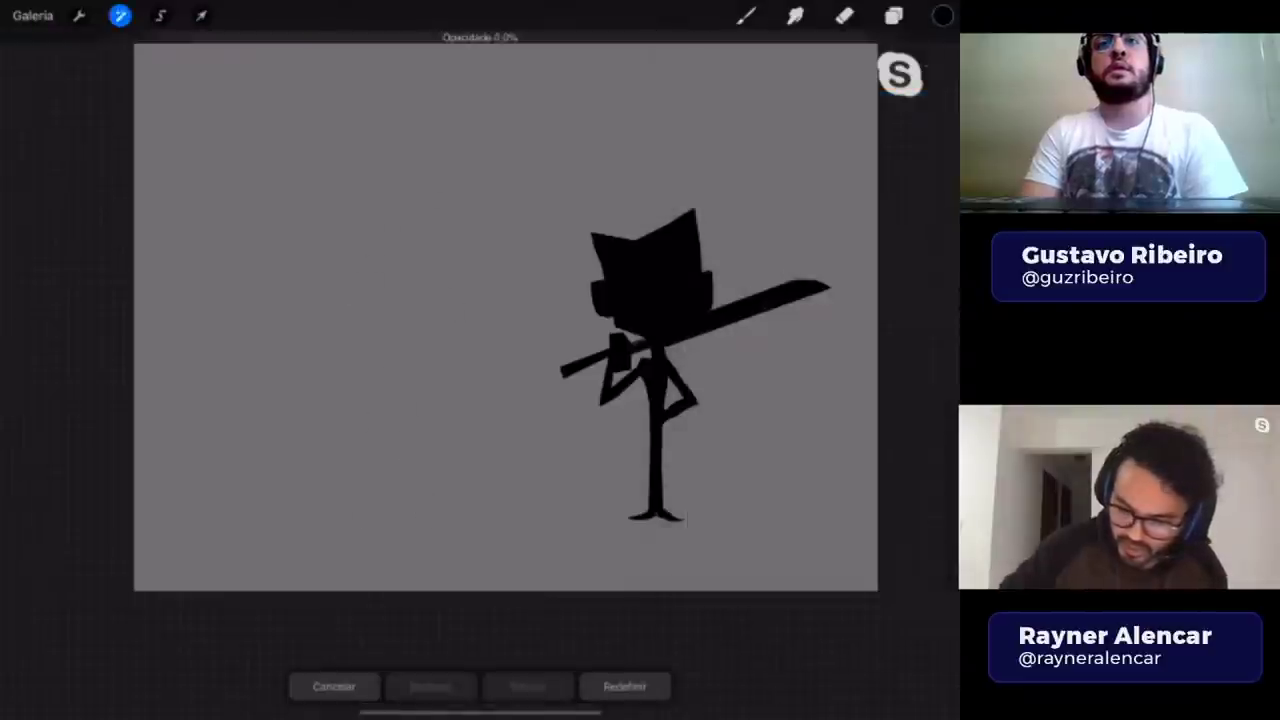
pyautogui.click(893, 15)
pyautogui.click(928, 63)
# - Ink the shoulder curve, the arm down to the hand, and a shoulder joint loop
pyautogui.click(746, 15)
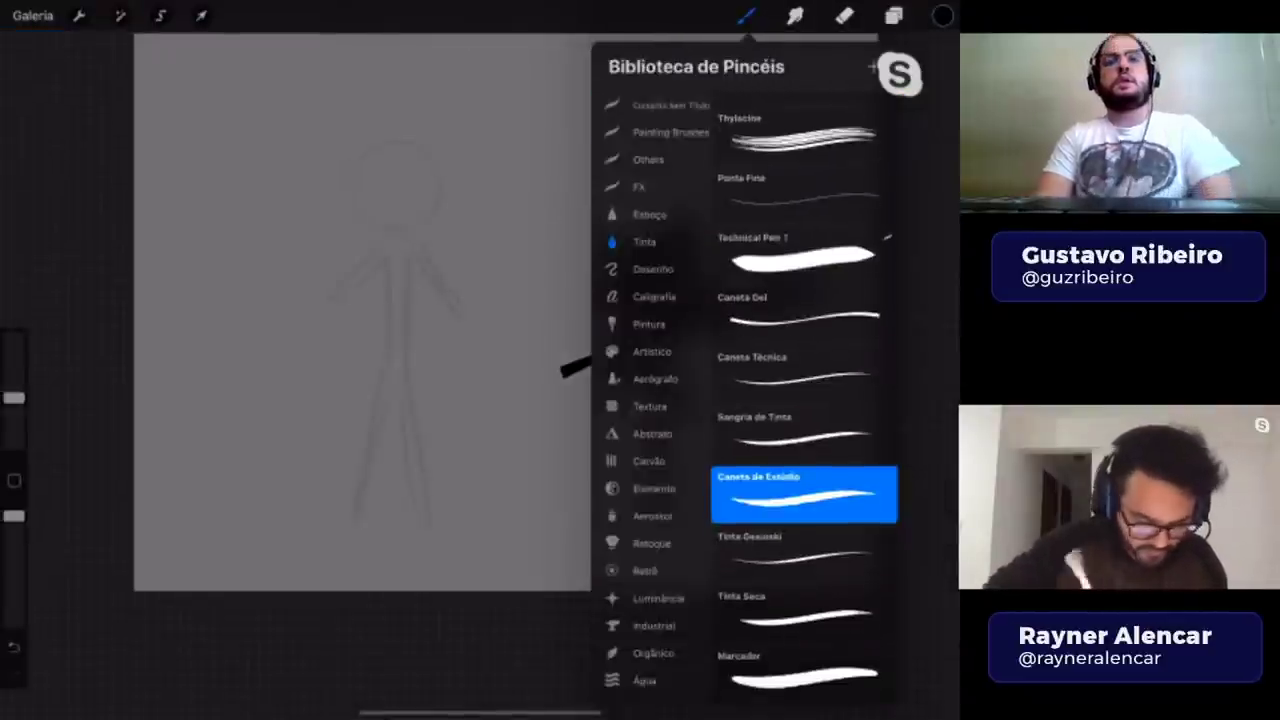
pyautogui.scroll(5, 420, 250)
pyautogui.scroll(1, 420, 250)
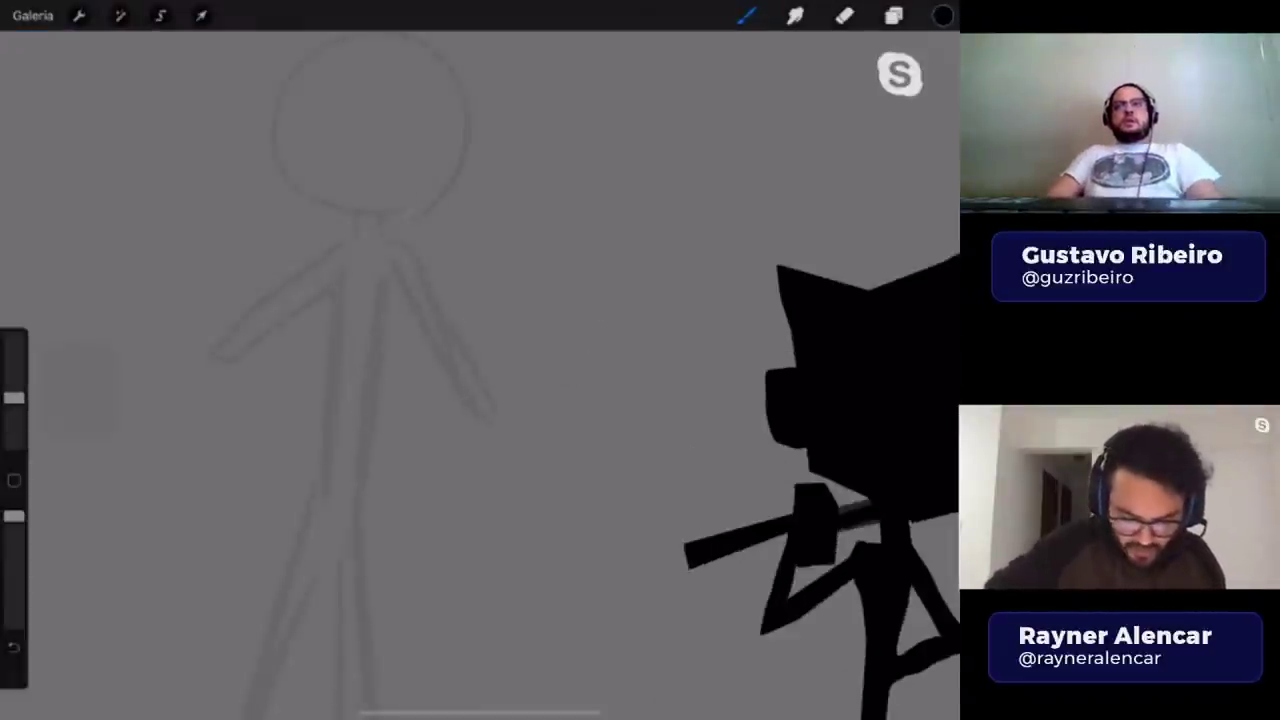
pyautogui.moveTo(382, 242)
pyautogui.mouseDown()
pyautogui.moveTo(420, 268)
pyautogui.moveTo(446, 376)
pyautogui.mouseUp()
pyautogui.moveTo(422, 282); pyautogui.dragTo(497, 462)
pyautogui.moveTo(456, 354)
pyautogui.mouseDown()
pyautogui.moveTo(518, 460)
pyautogui.moveTo(518, 502)
pyautogui.moveTo(560, 534)
pyautogui.mouseUp()
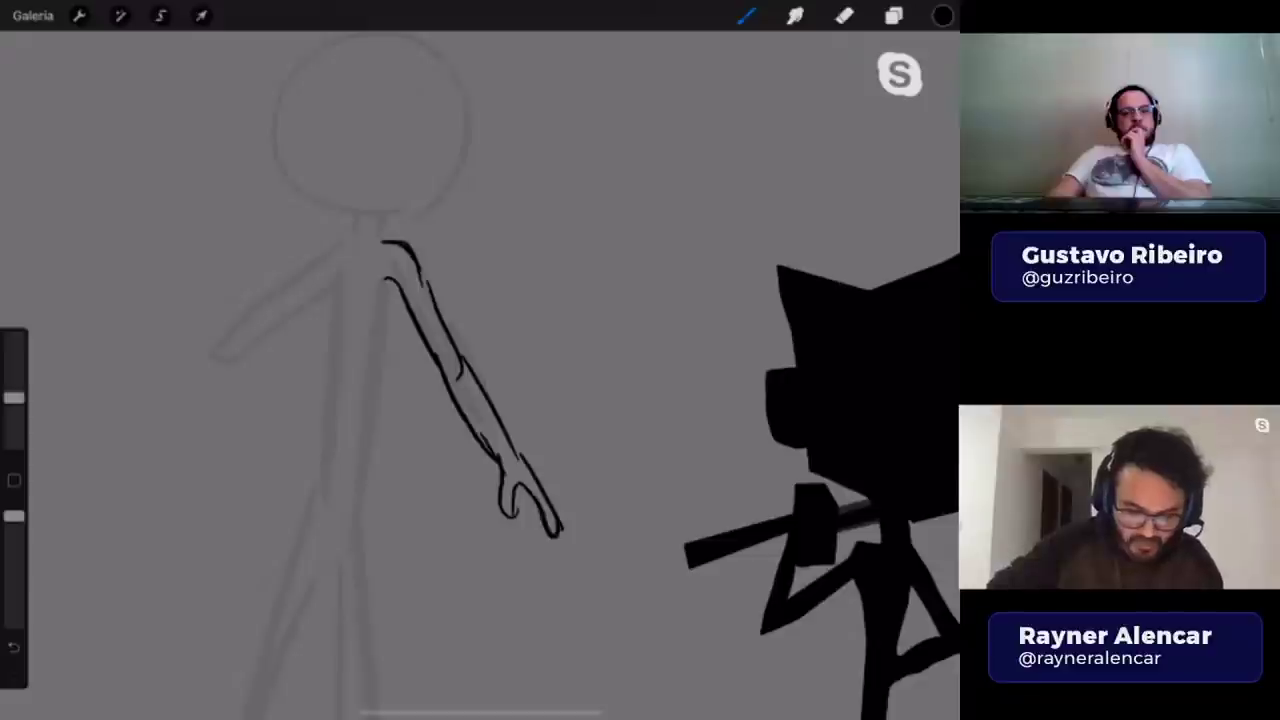
pyautogui.moveTo(398, 252); pyautogui.dragTo(420, 284)
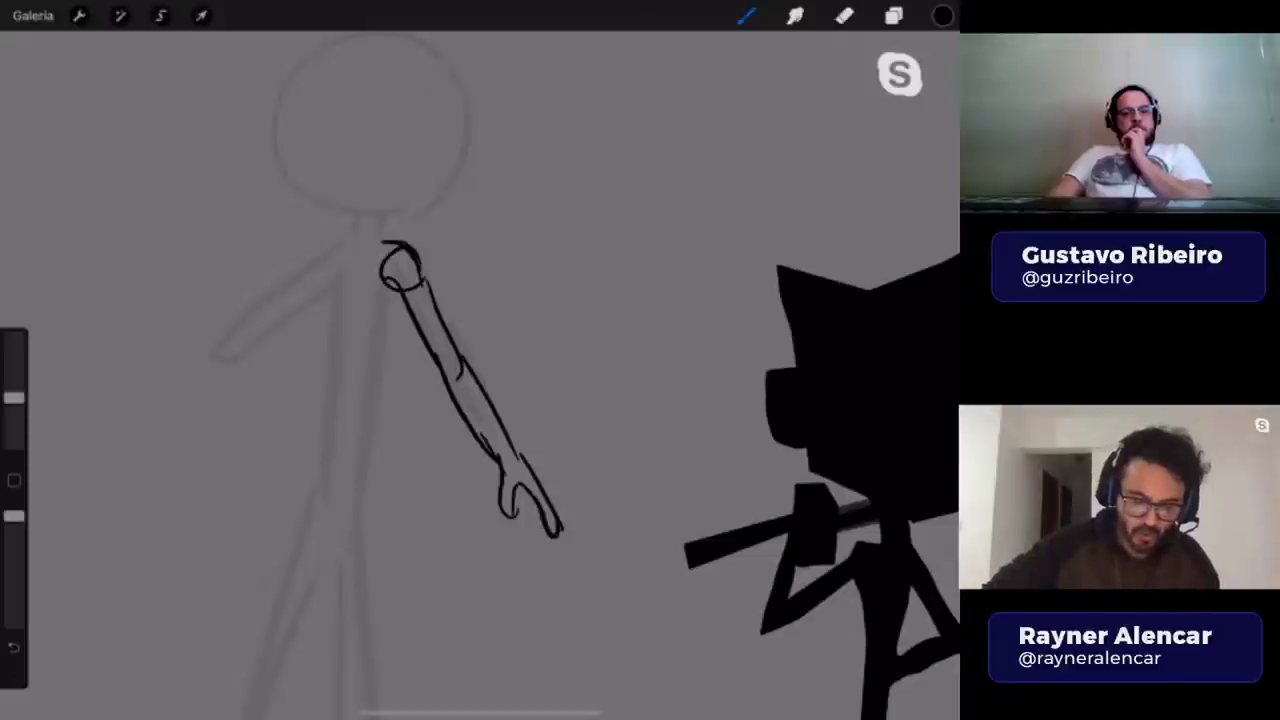
# - Undo the shoulder loop and arm strokes, leaving only a short shoulder stroke
pyautogui.hotkey('ctrl', 'z')
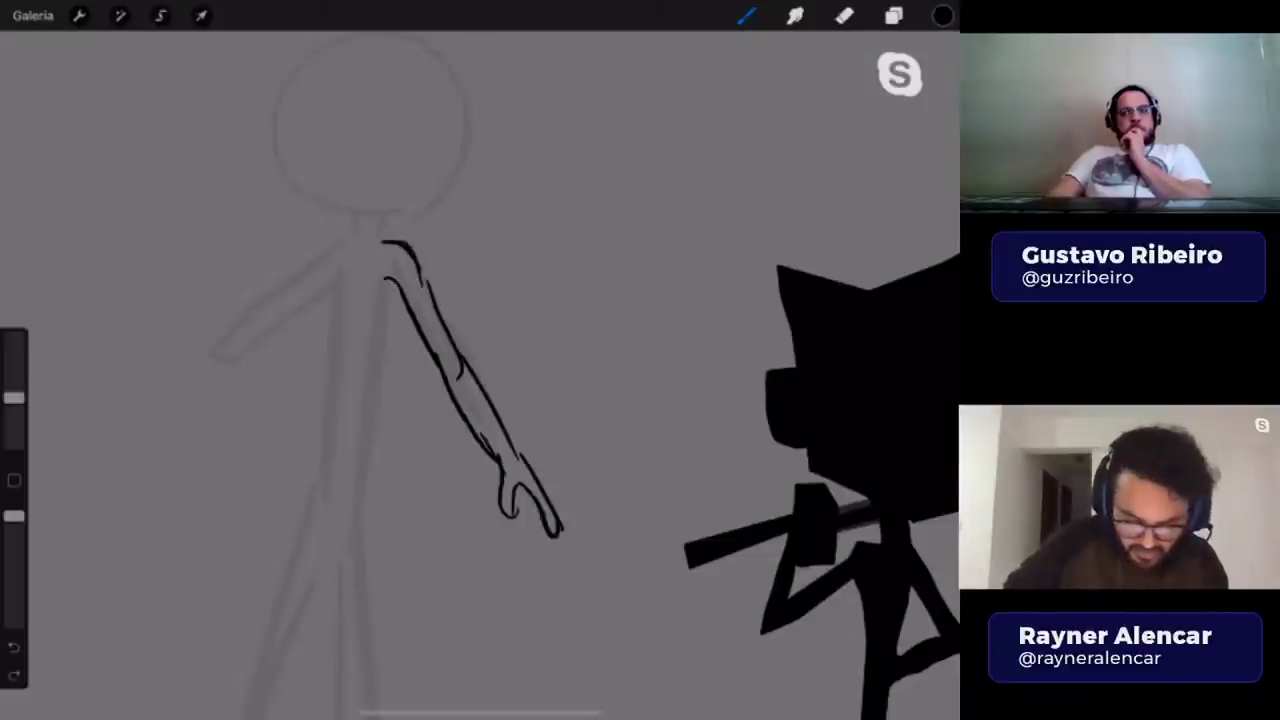
pyautogui.hotkey('ctrl', 'z')
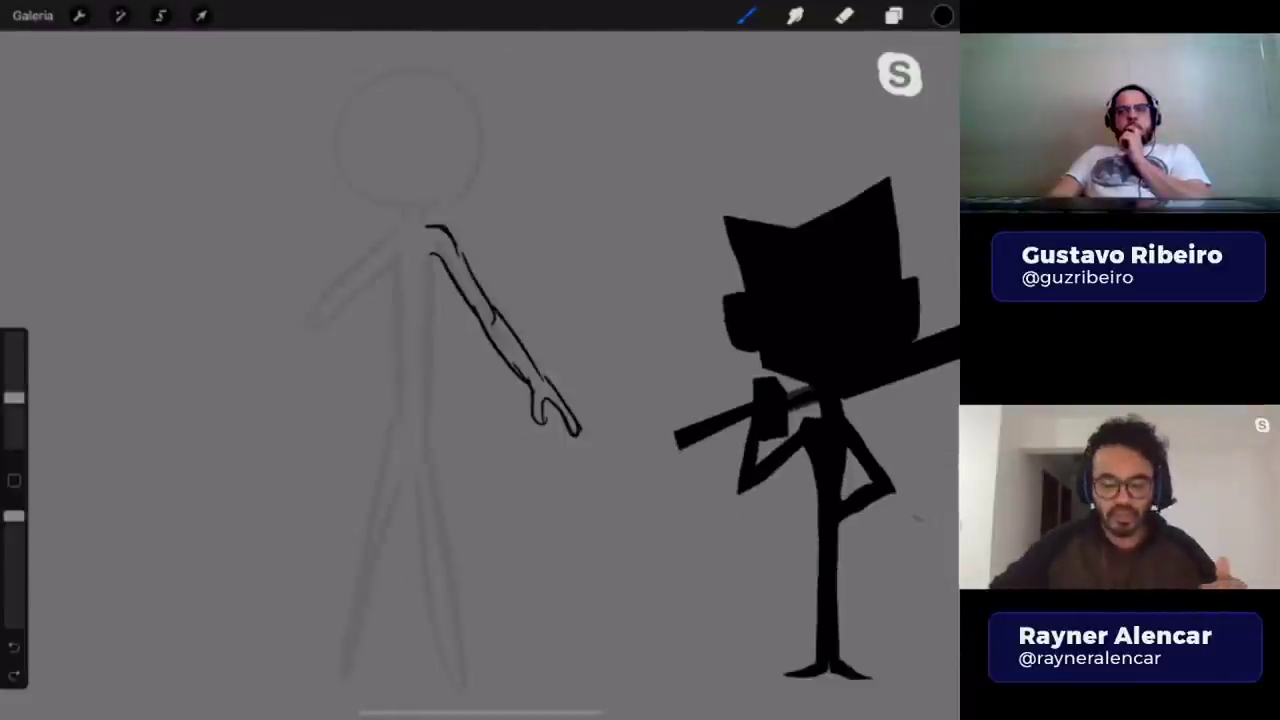
pyautogui.hotkey('ctrl', 'z')
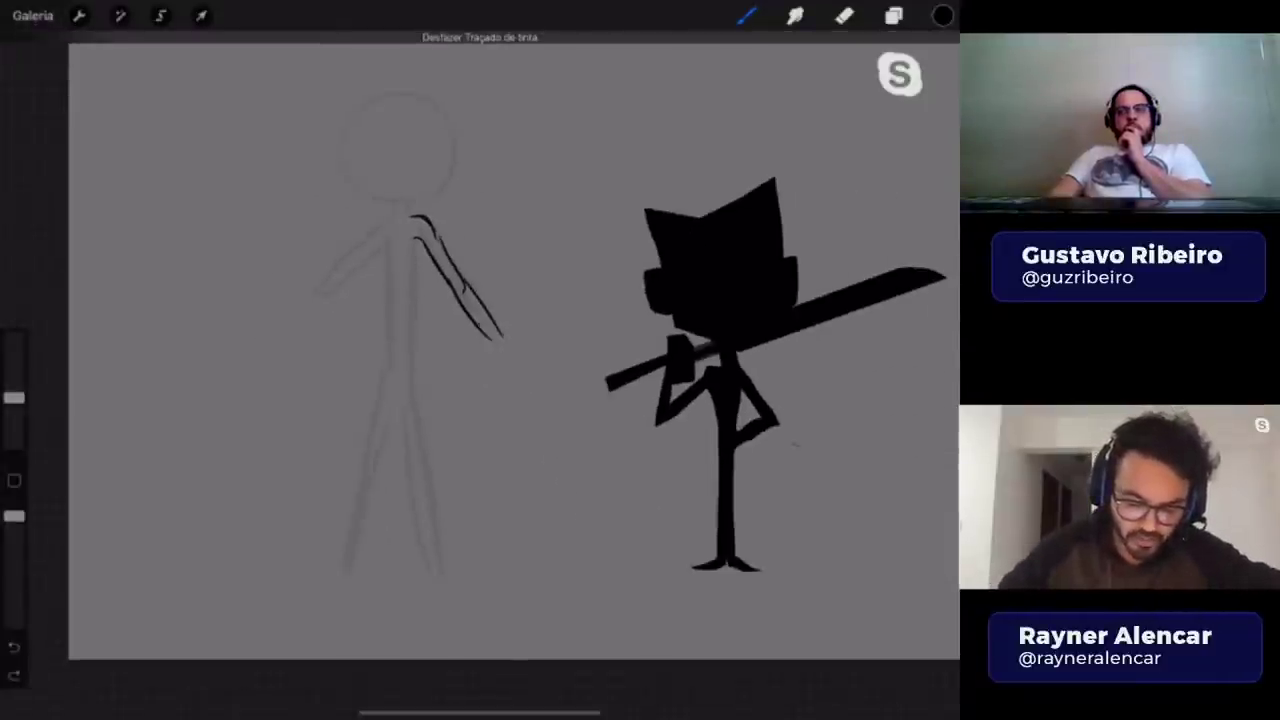
pyautogui.hotkey('ctrl', 'z')
pyautogui.hotkey('ctrl', 'z')
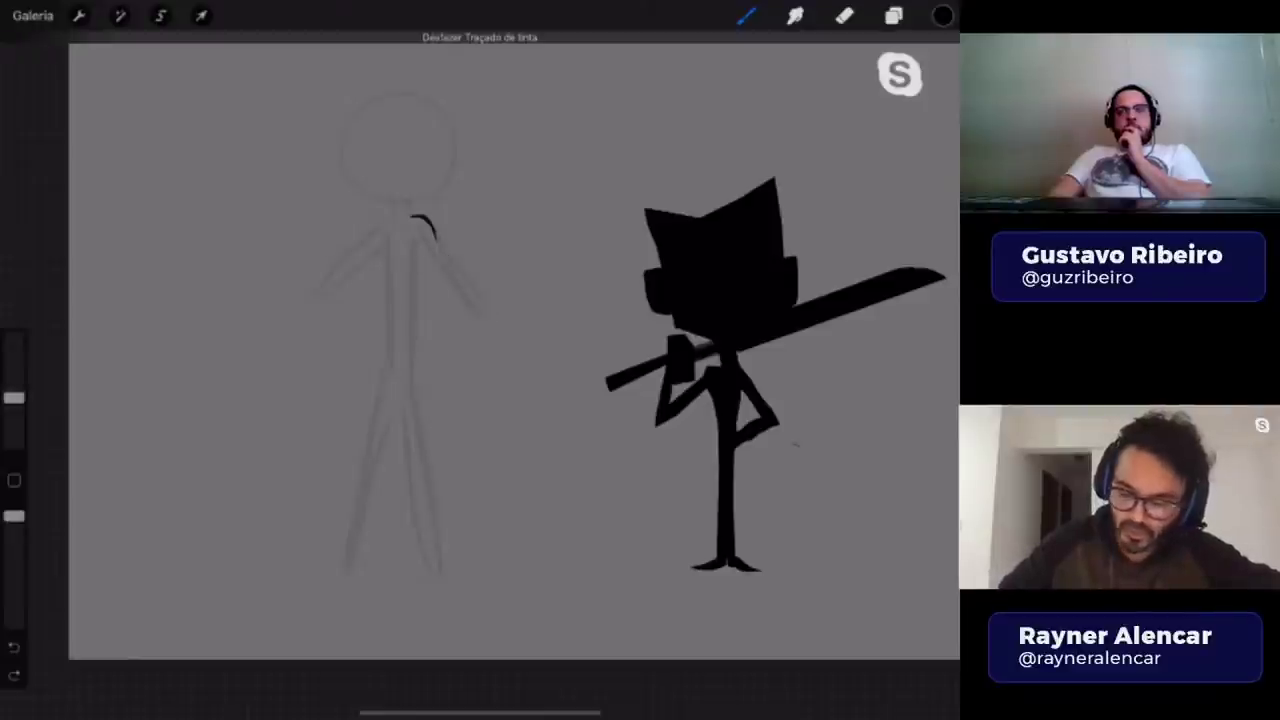
# - Hide the inked arm and stick-figure layers and add an empty layer on top
pyautogui.click(893, 15)
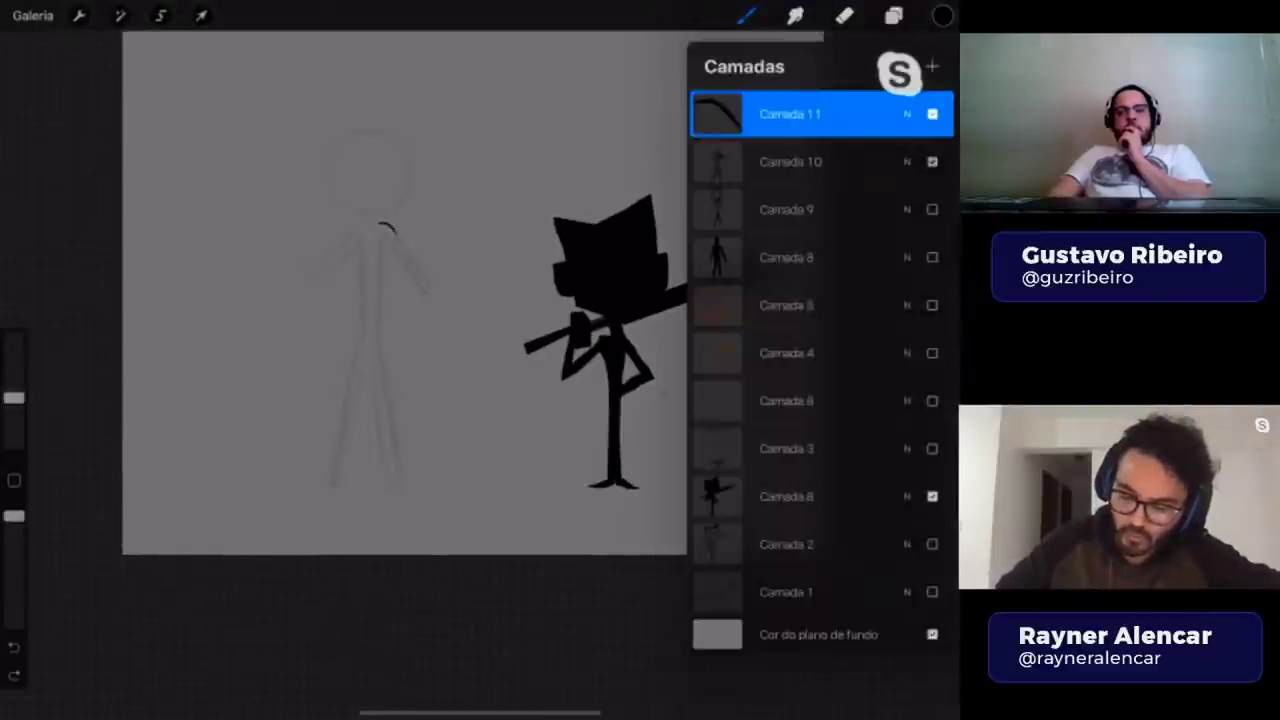
pyautogui.click(932, 114)
pyautogui.click(932, 161)
pyautogui.click(932, 66)
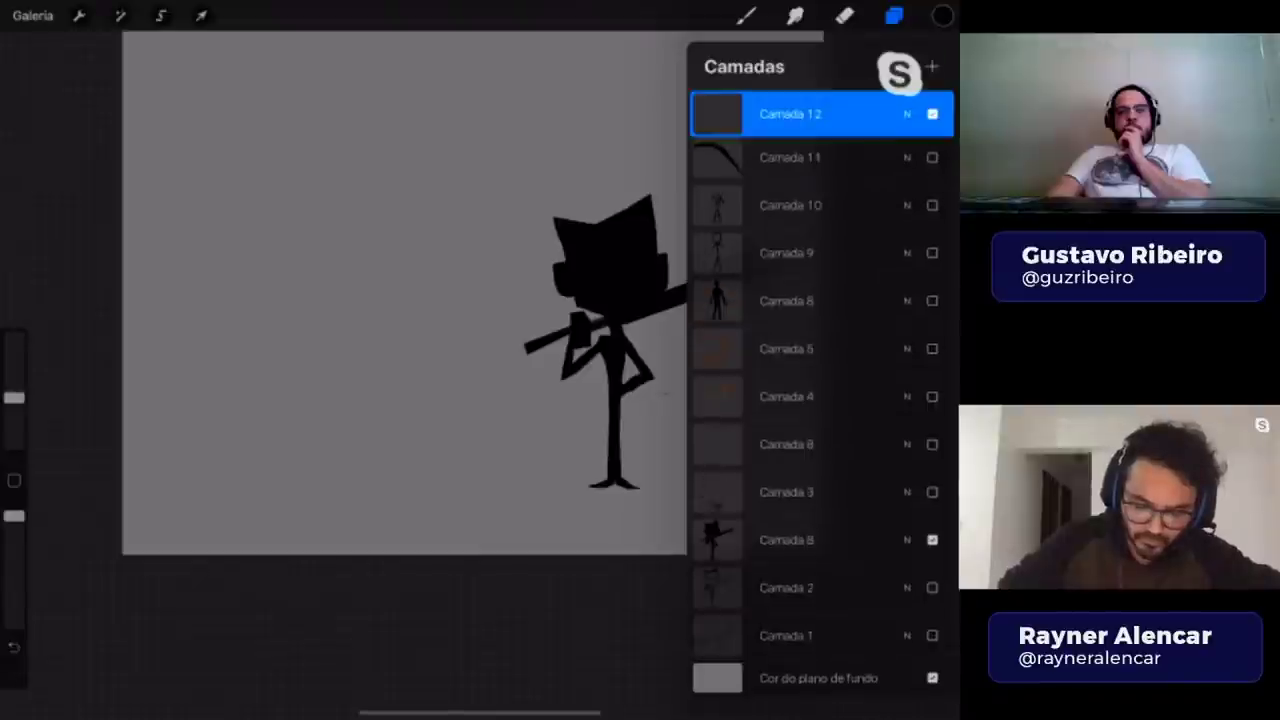
pyautogui.click(745, 15)
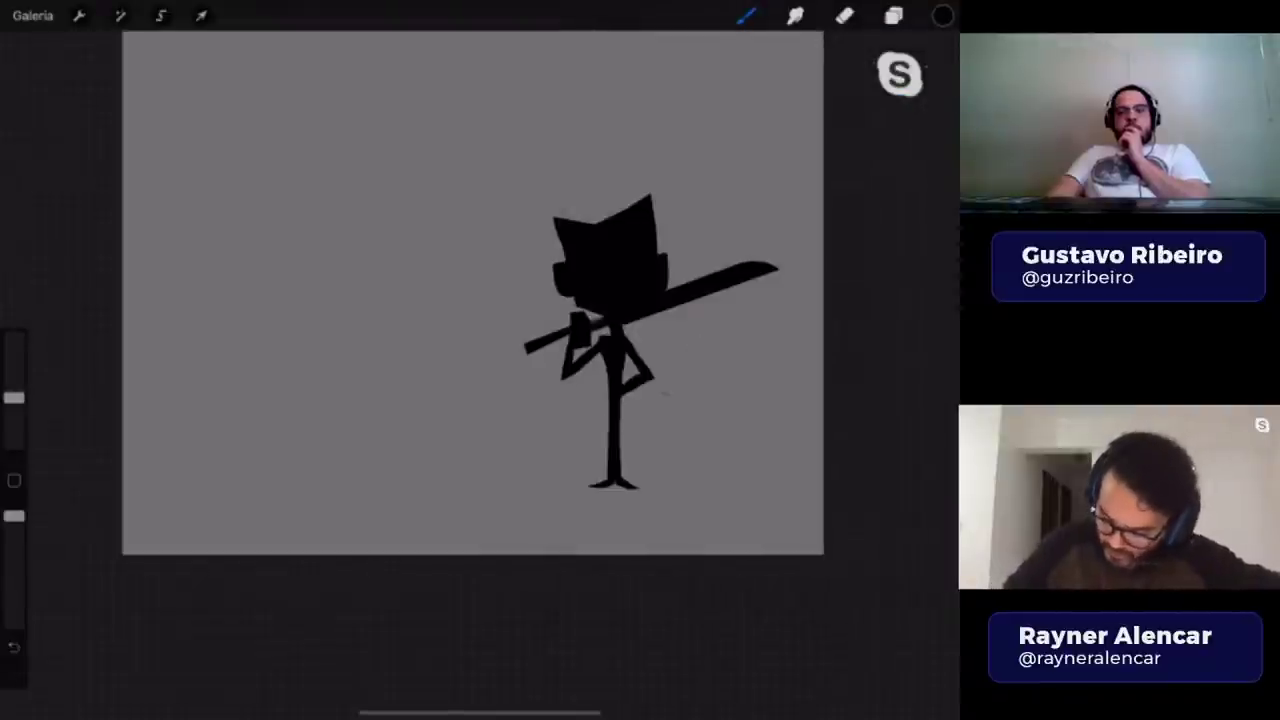
# - Hide the silhouette, show Camada 2 at 33.7% opacity, and add new layer Camada 13
pyautogui.click(893, 15)
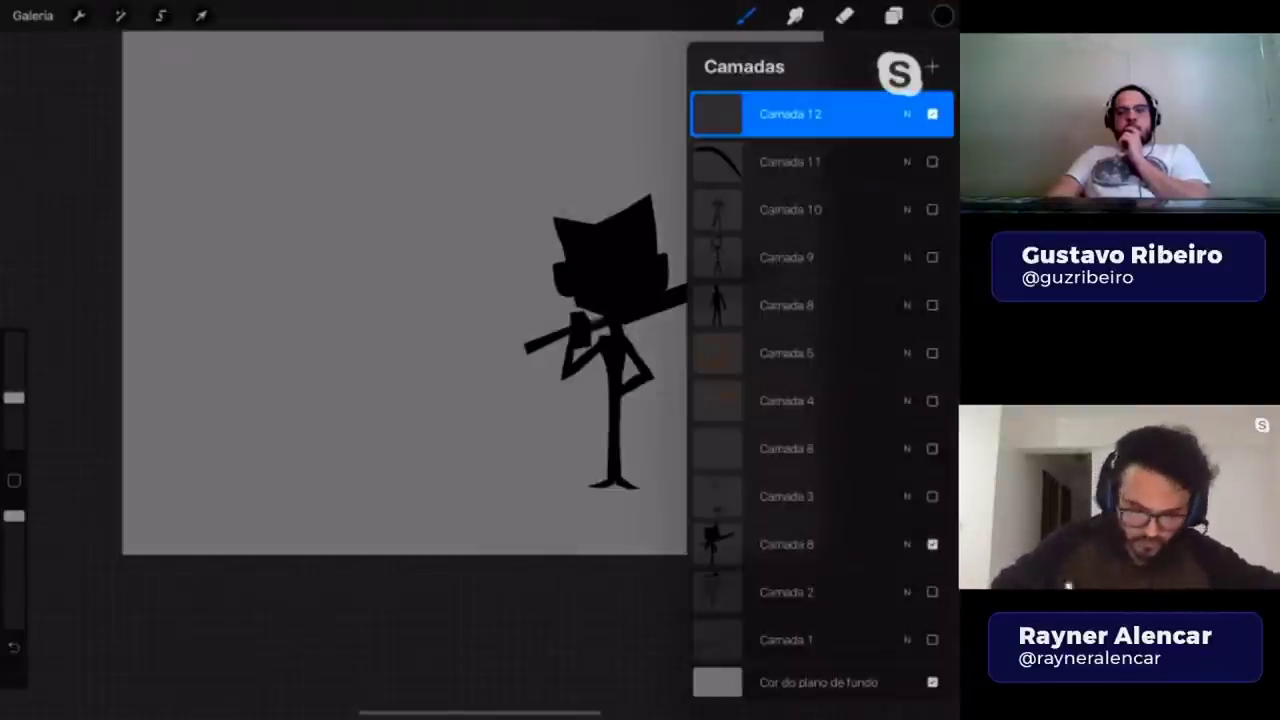
pyautogui.click(932, 544)
pyautogui.click(932, 592)
pyautogui.click(790, 592)
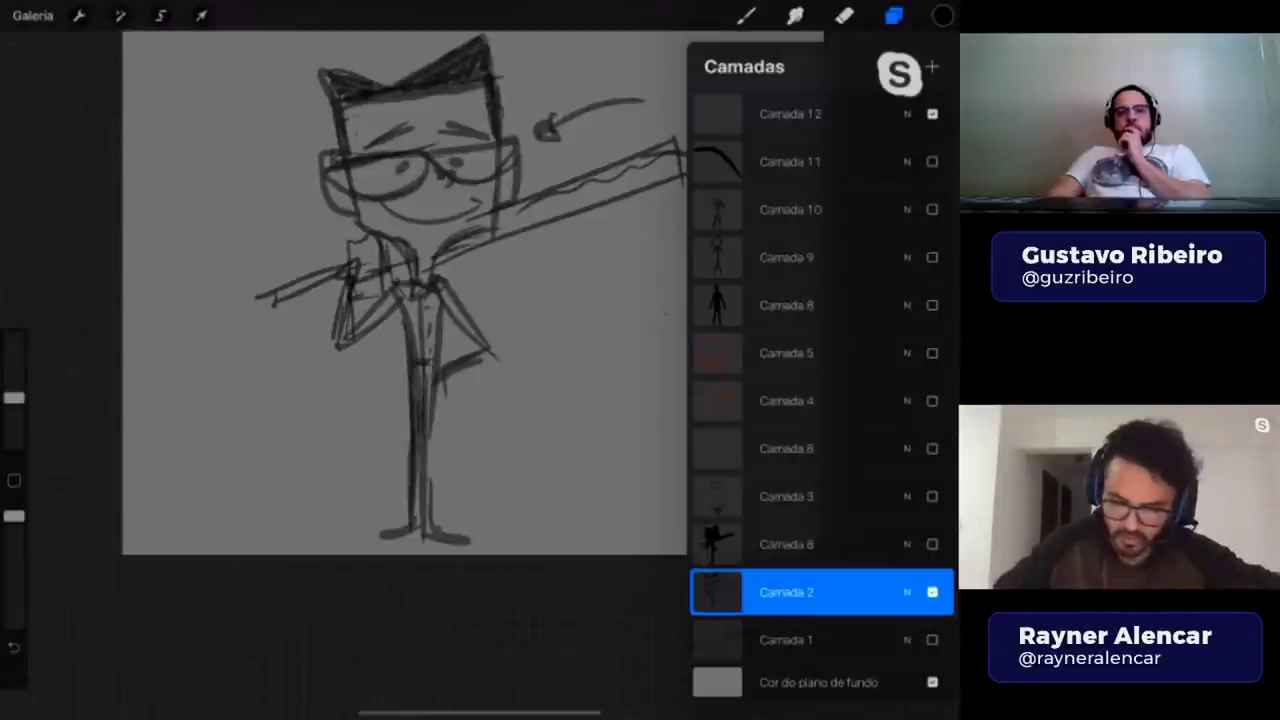
pyautogui.moveTo(600, 300); pyautogui.dragTo(300, 300)
pyautogui.click(893, 15)
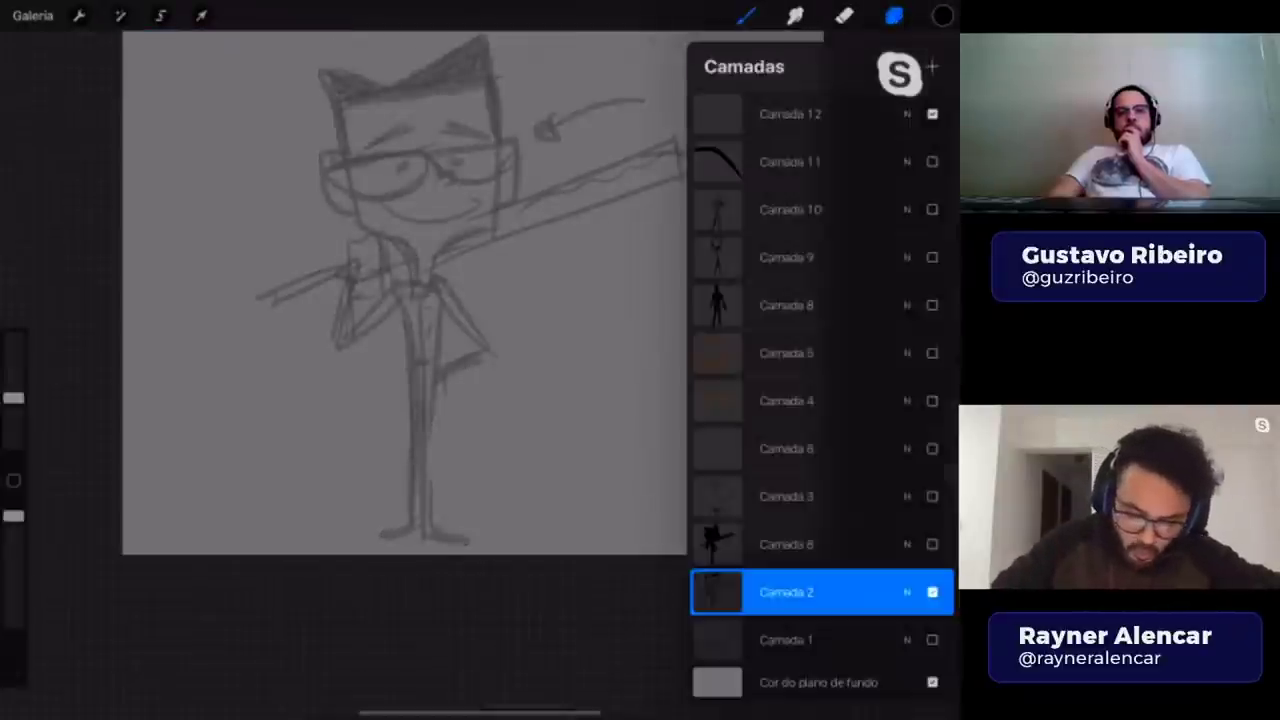
pyautogui.click(934, 63)
pyautogui.click(745, 15)
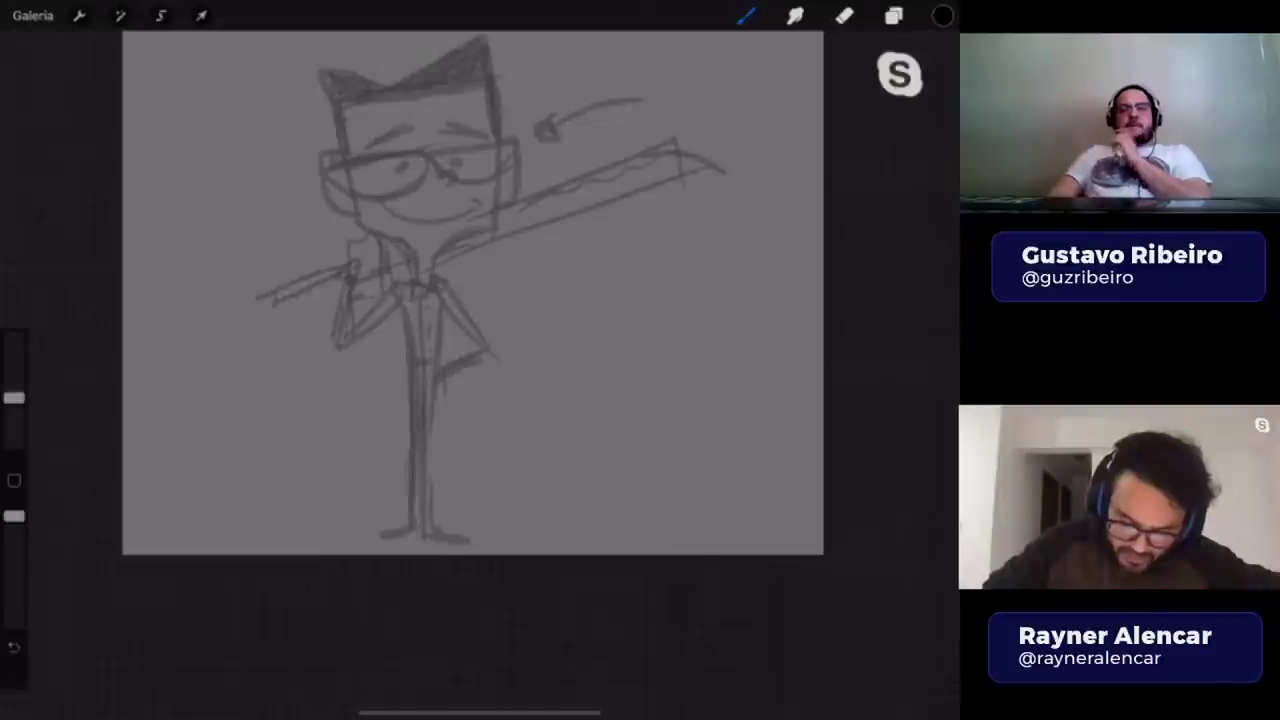
# - Draw black circle, oval and ellipse studies with a downward arrow beside the faded sketch
pyautogui.moveTo(566, 266); pyautogui.dragTo(562, 268)
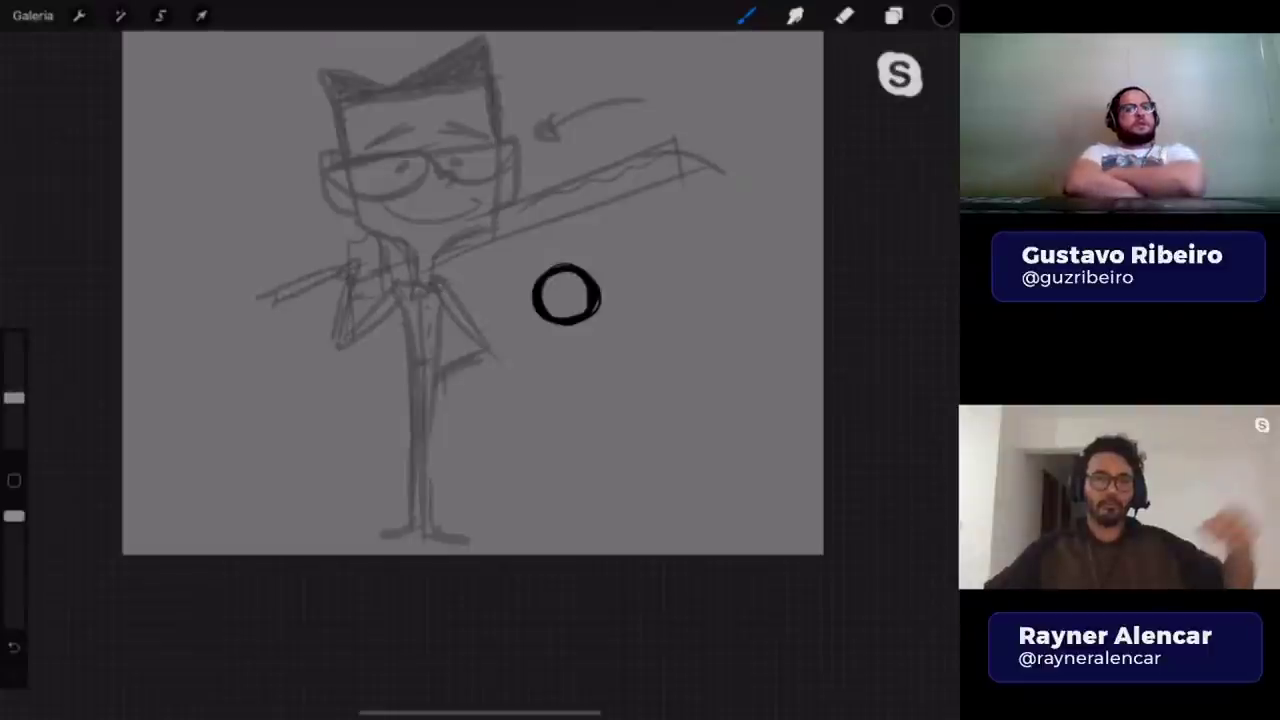
pyautogui.moveTo(582, 222); pyautogui.dragTo(581, 255)
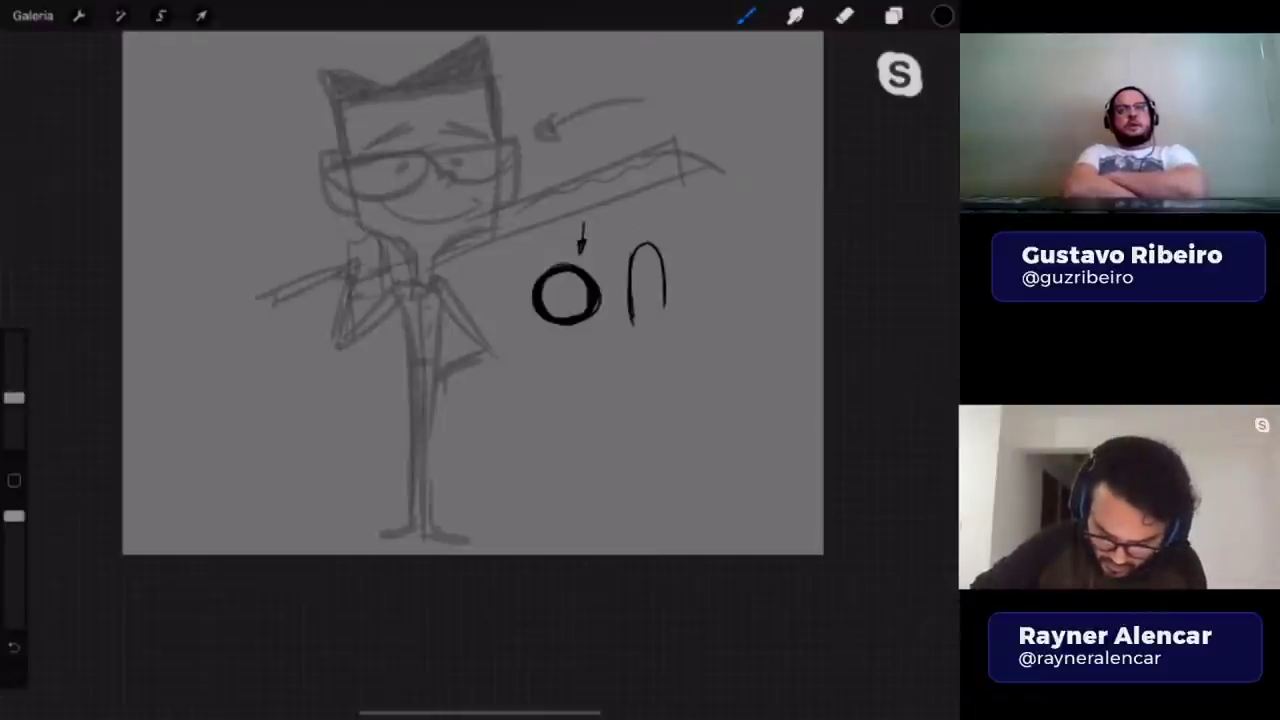
pyautogui.moveTo(628, 256)
pyautogui.mouseDown()
pyautogui.moveTo(664, 272)
pyautogui.moveTo(619, 292)
pyautogui.mouseUp()
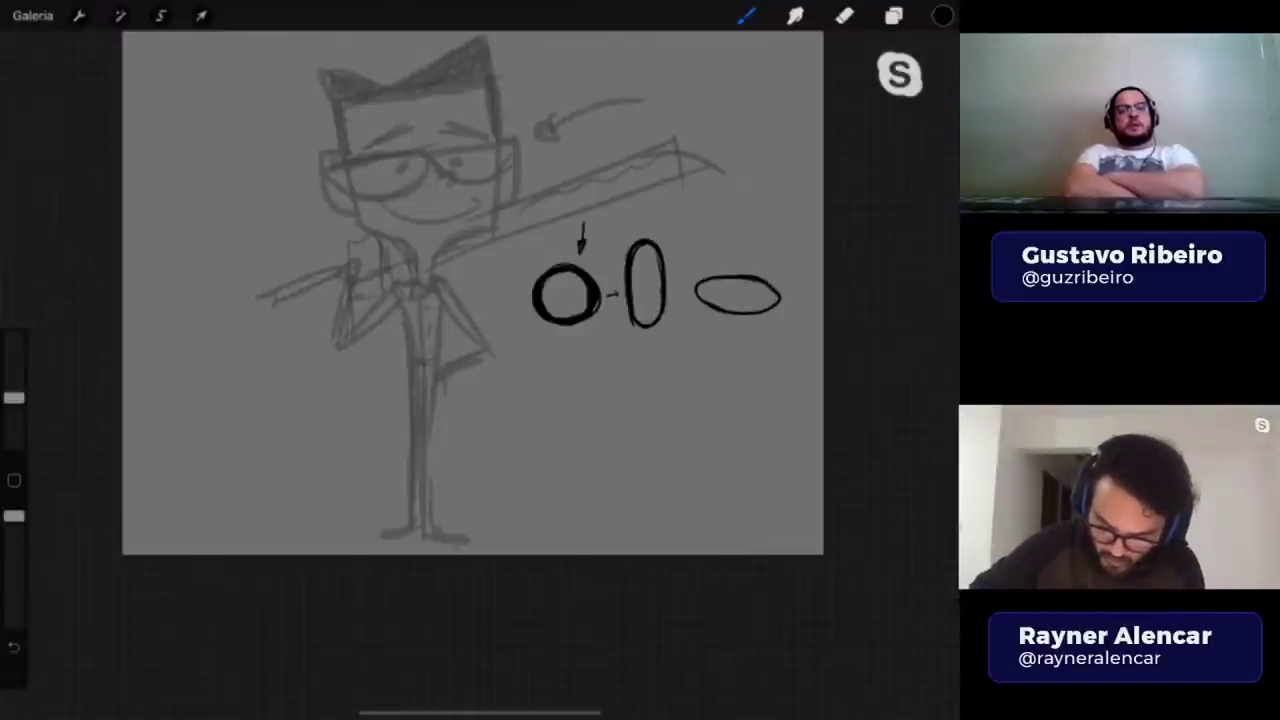
pyautogui.moveTo(715, 279); pyautogui.dragTo(701, 295)
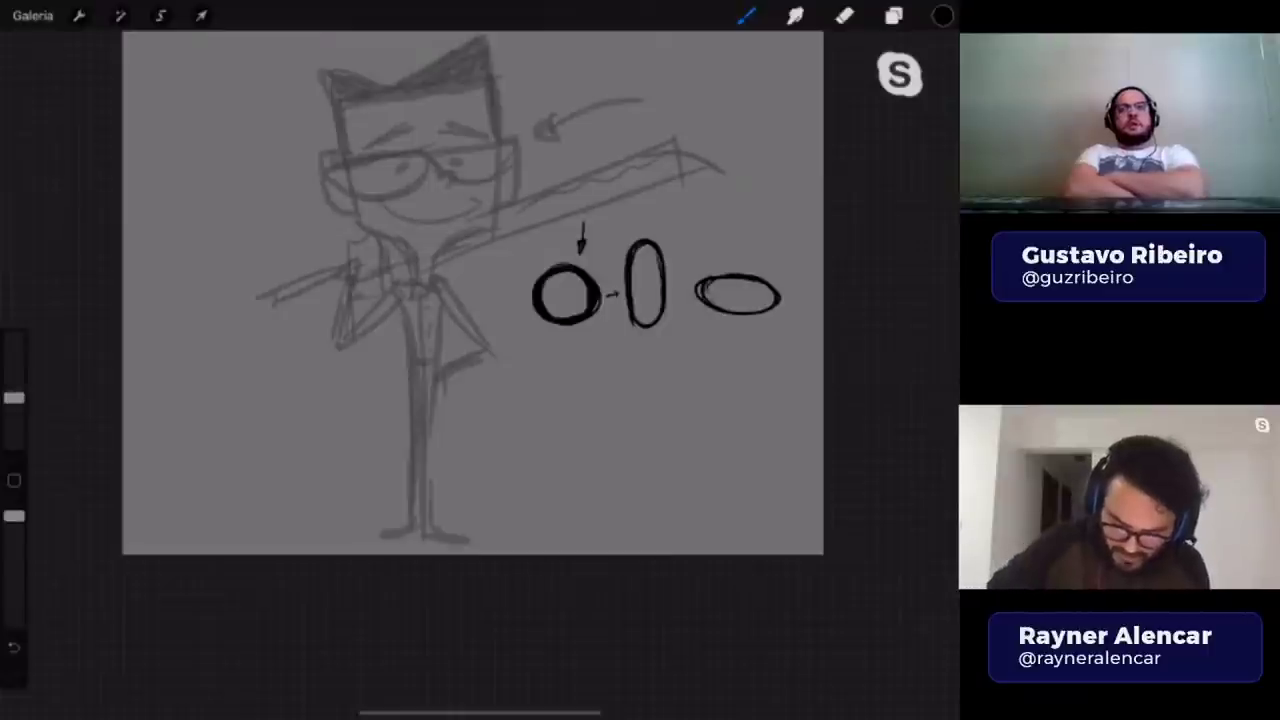
pyautogui.moveTo(568, 368); pyautogui.dragTo(566, 370)
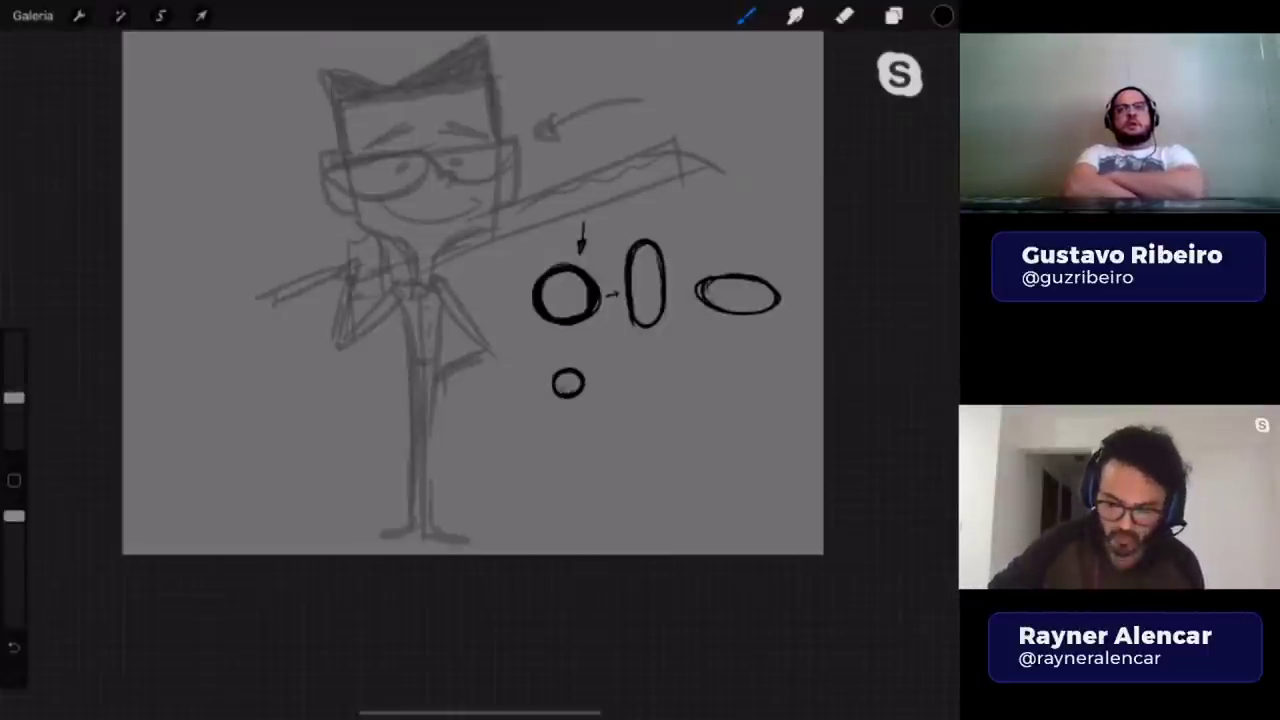
pyautogui.moveTo(680, 441)
pyautogui.mouseDown()
pyautogui.moveTo(680, 356)
pyautogui.moveTo(690, 440)
pyautogui.mouseUp()
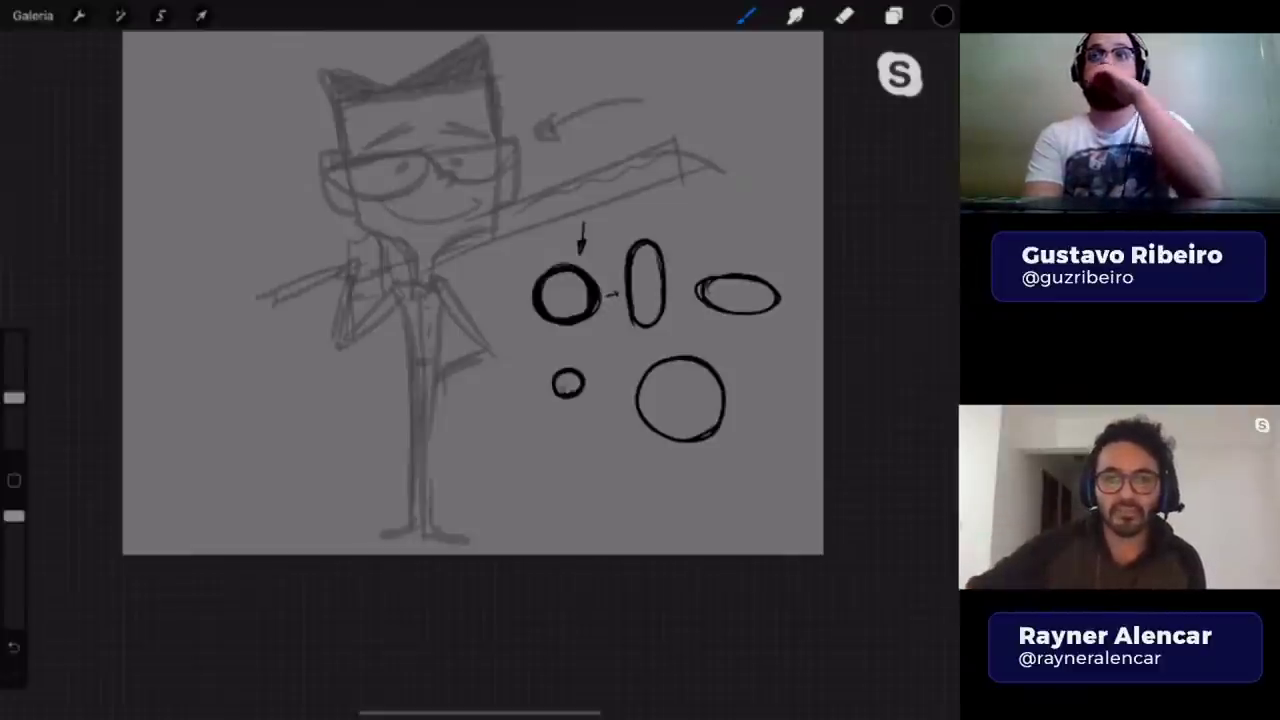
# - Redraw the sketch's head as a box with a pointed hat and round glasses
pyautogui.moveTo(347, 98)
pyautogui.mouseDown()
pyautogui.moveTo(354, 230)
pyautogui.moveTo(497, 222)
pyautogui.mouseUp()
pyautogui.moveTo(360, 226); pyautogui.dragTo(520, 220)
pyautogui.moveTo(395, 92)
pyautogui.mouseDown()
pyautogui.moveTo(490, 40)
pyautogui.moveTo(490, 96)
pyautogui.mouseUp()
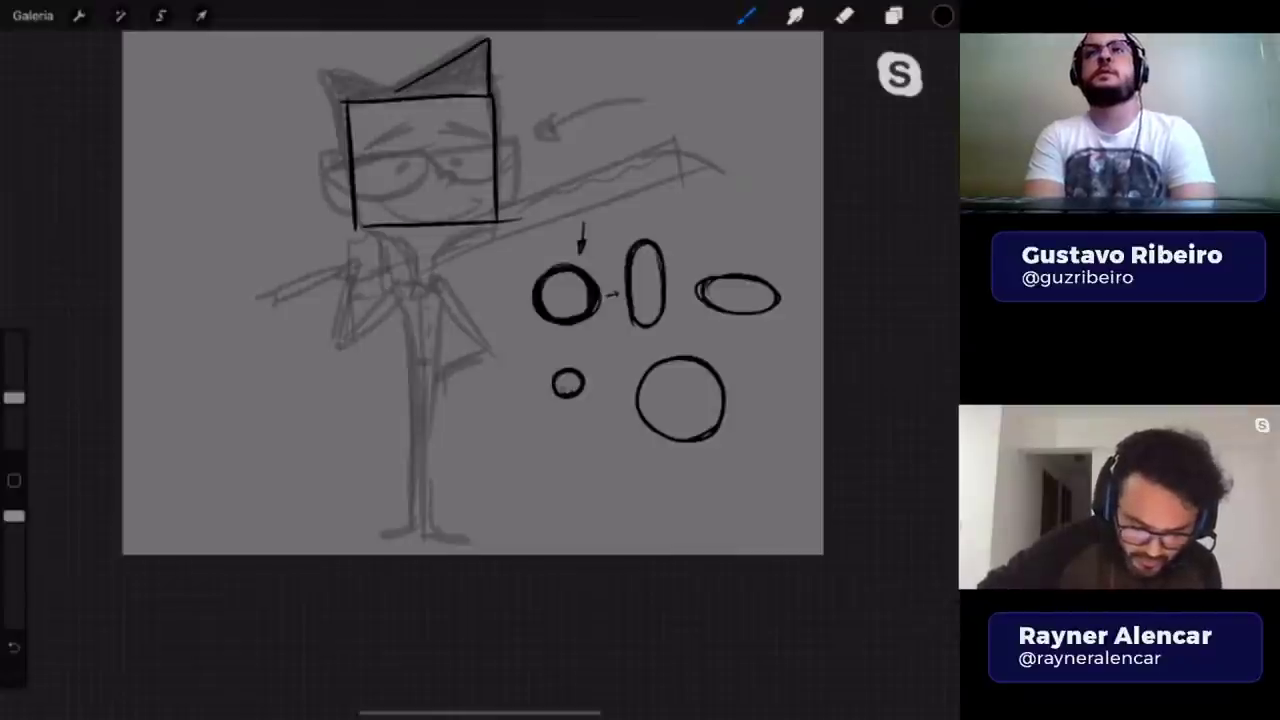
pyautogui.moveTo(344, 100); pyautogui.dragTo(390, 95)
pyautogui.moveTo(410, 248)
pyautogui.mouseDown()
pyautogui.moveTo(372, 230)
pyautogui.moveTo(334, 290)
pyautogui.moveTo(405, 295)
pyautogui.mouseUp()
pyautogui.moveTo(495, 232)
pyautogui.mouseDown()
pyautogui.moveTo(485, 300)
pyautogui.moveTo(470, 228)
pyautogui.mouseUp()
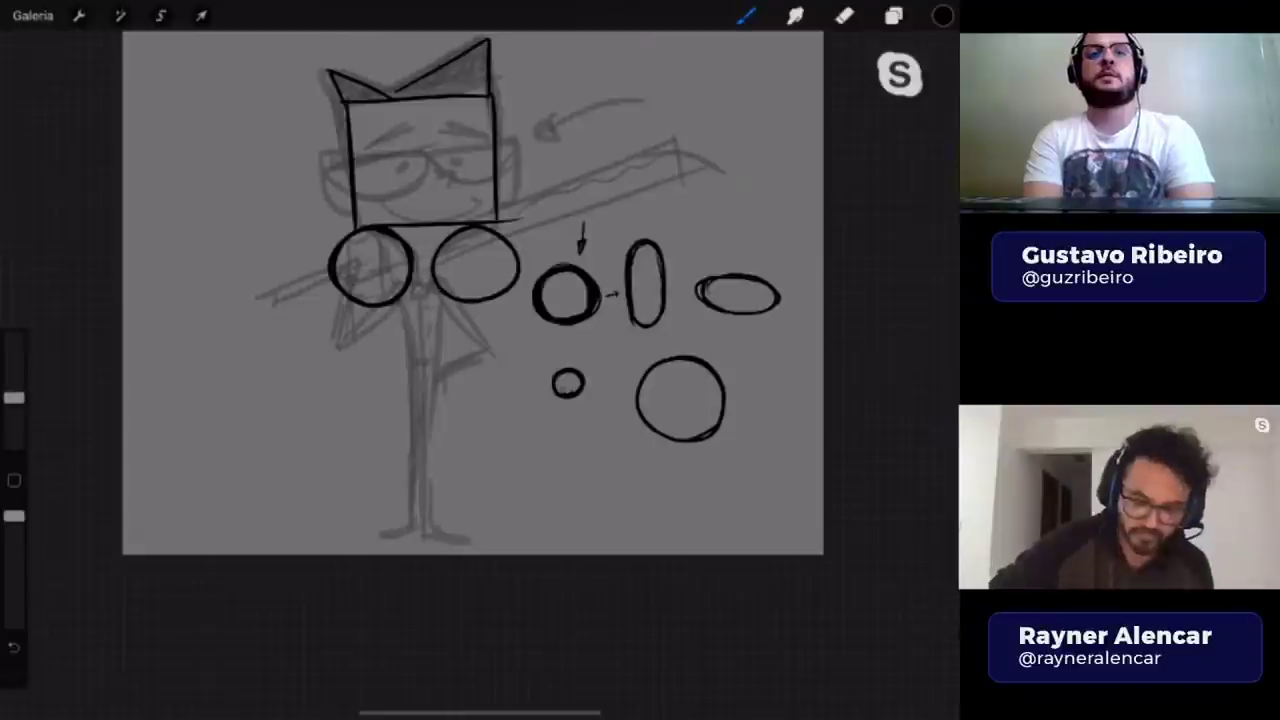
pyautogui.moveTo(412, 260); pyautogui.dragTo(434, 260)
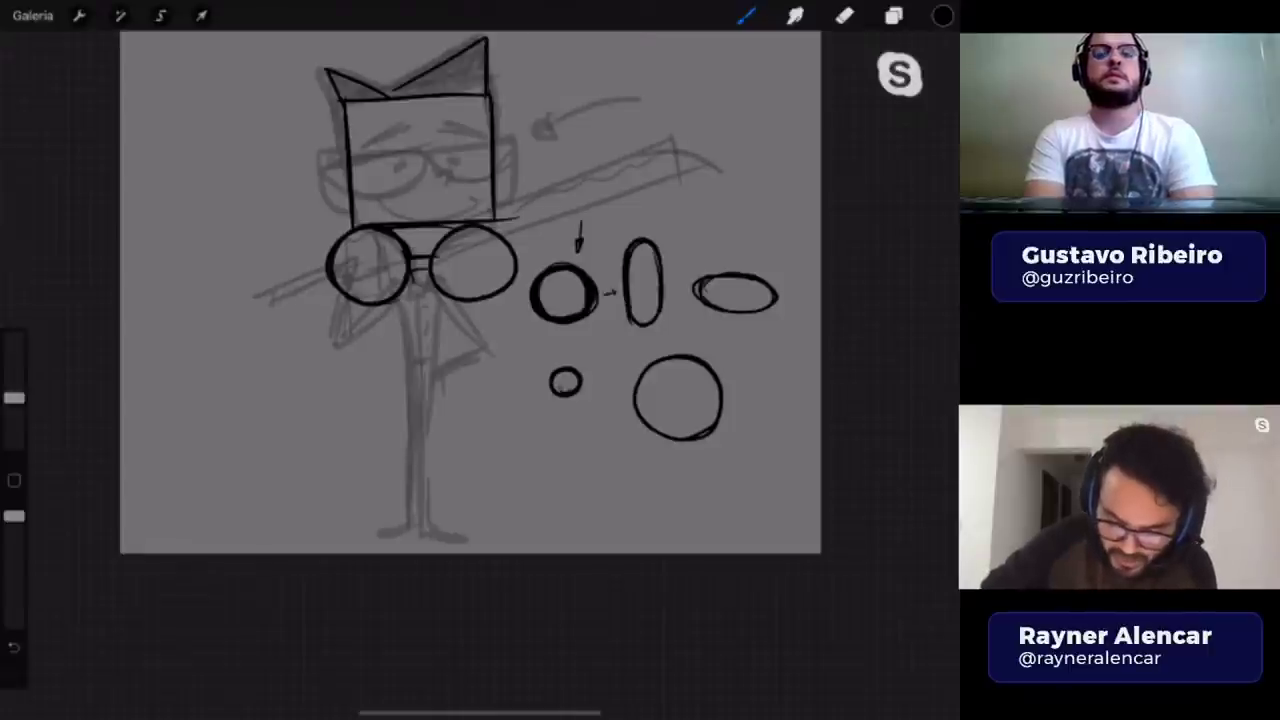
# - Sketch a second box-headed face with round glasses and scribbled hair above the circle studies
pyautogui.moveTo(566, 72); pyautogui.dragTo(662, 58)
pyautogui.moveTo(566, 80); pyautogui.dragTo(576, 174)
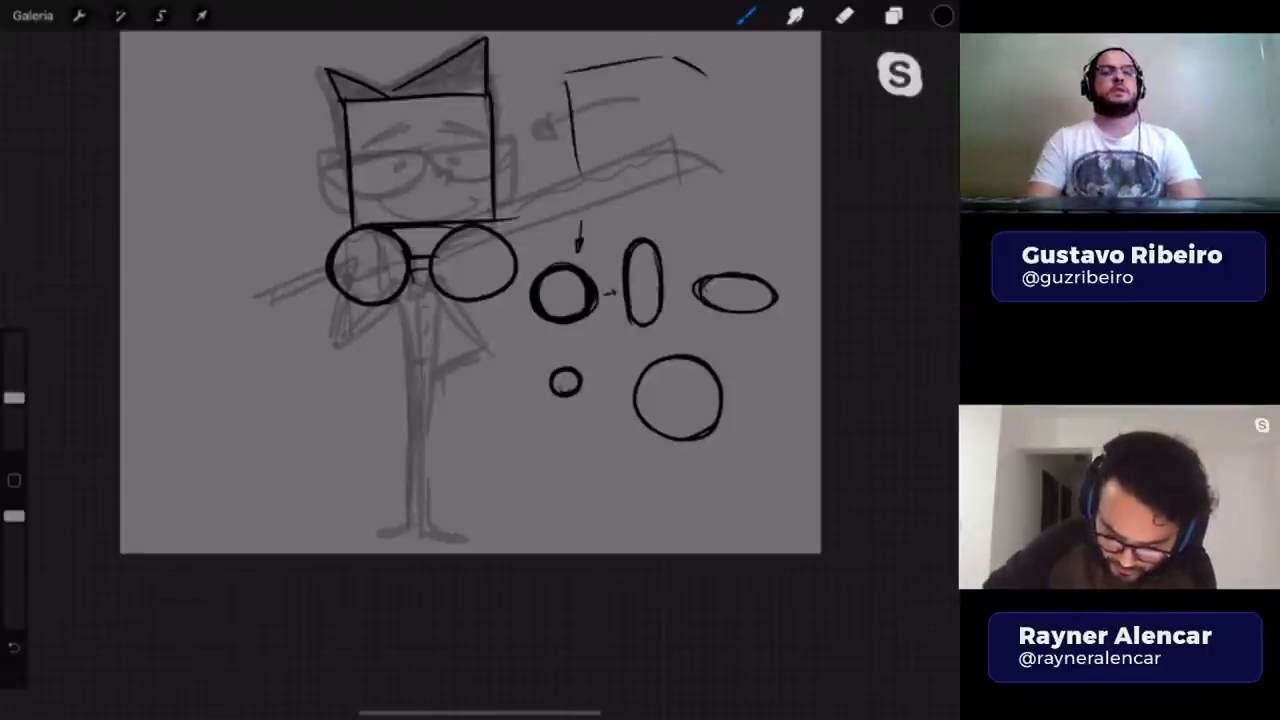
pyautogui.moveTo(704, 70); pyautogui.dragTo(704, 164)
pyautogui.moveTo(576, 176); pyautogui.dragTo(628, 218)
pyautogui.moveTo(618, 98); pyautogui.dragTo(620, 190)
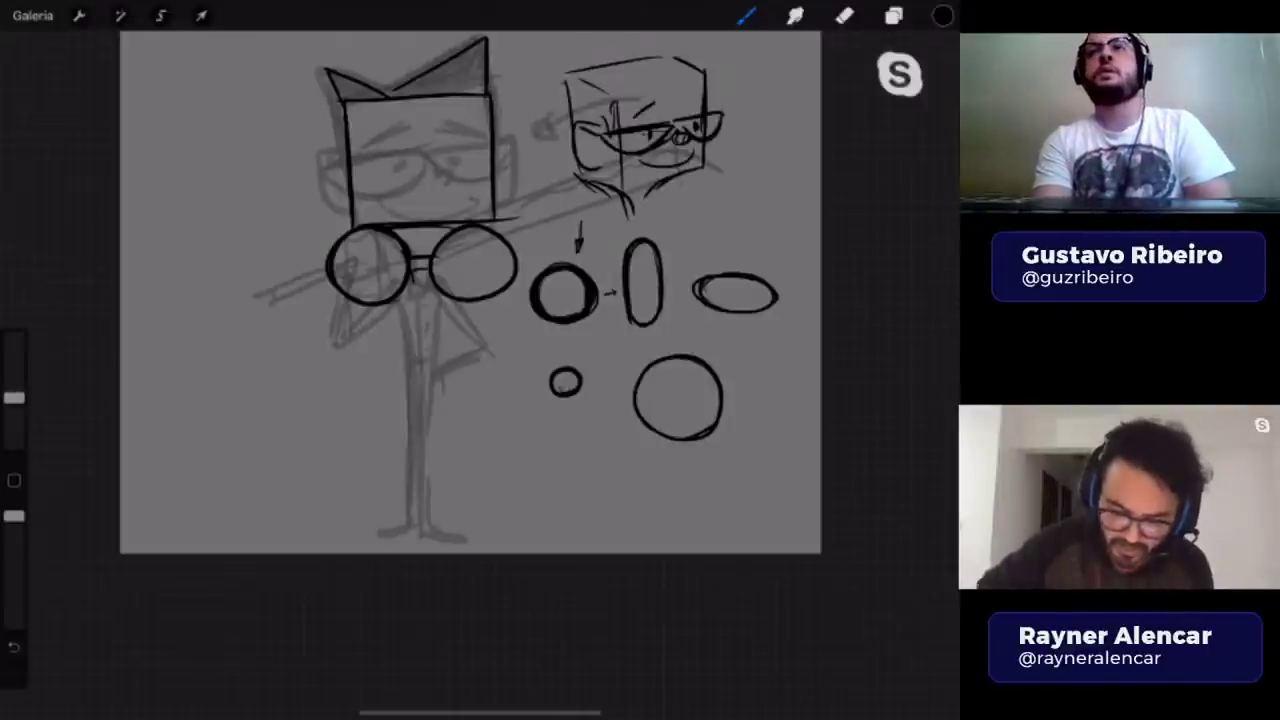
pyautogui.scroll(-2, 470, 292)
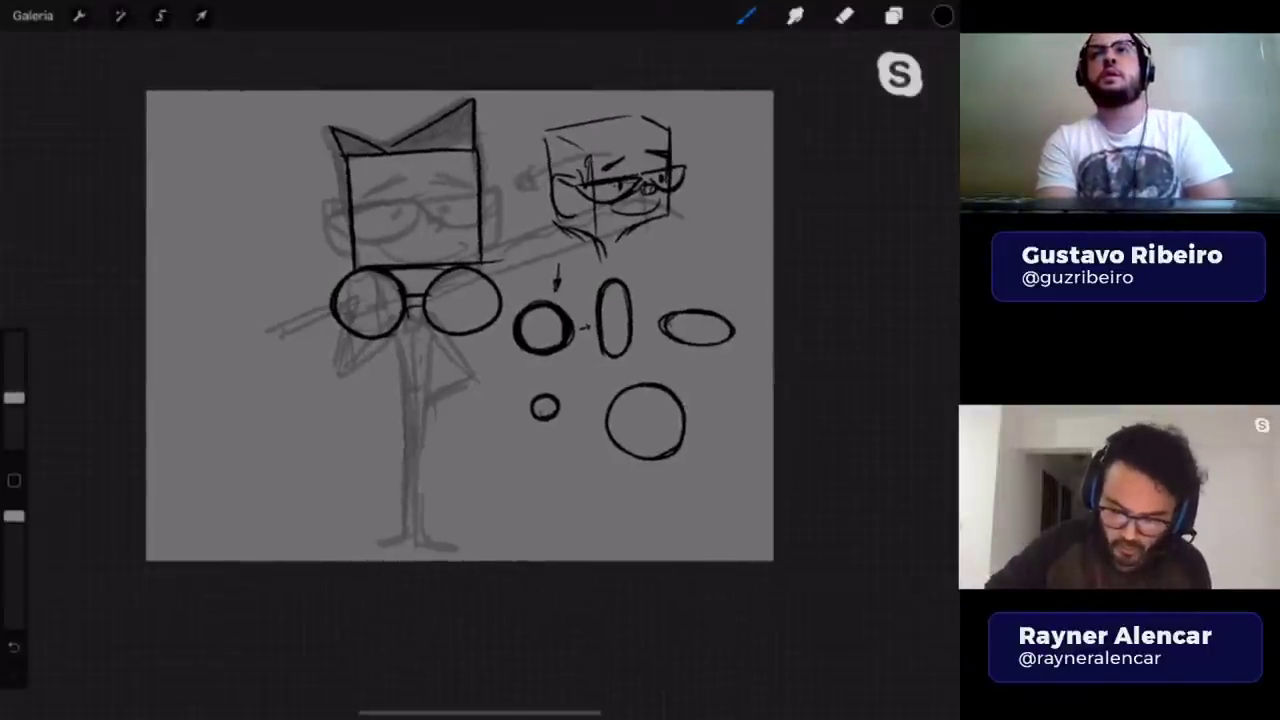
pyautogui.moveTo(678, 232); pyautogui.dragTo(694, 236)
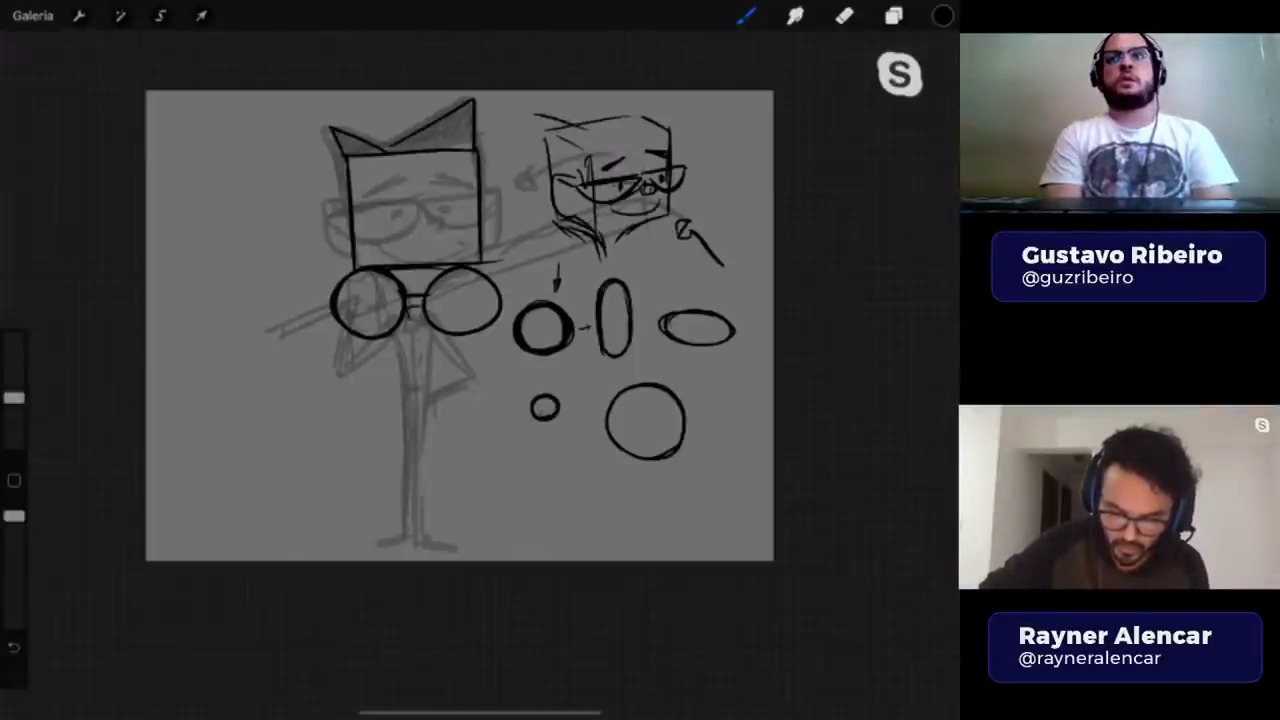
pyautogui.moveTo(534, 118)
pyautogui.mouseDown()
pyautogui.moveTo(584, 140)
pyautogui.moveTo(655, 94)
pyautogui.moveTo(688, 108)
pyautogui.mouseUp()
pyautogui.moveTo(618, 138); pyautogui.dragTo(682, 114)
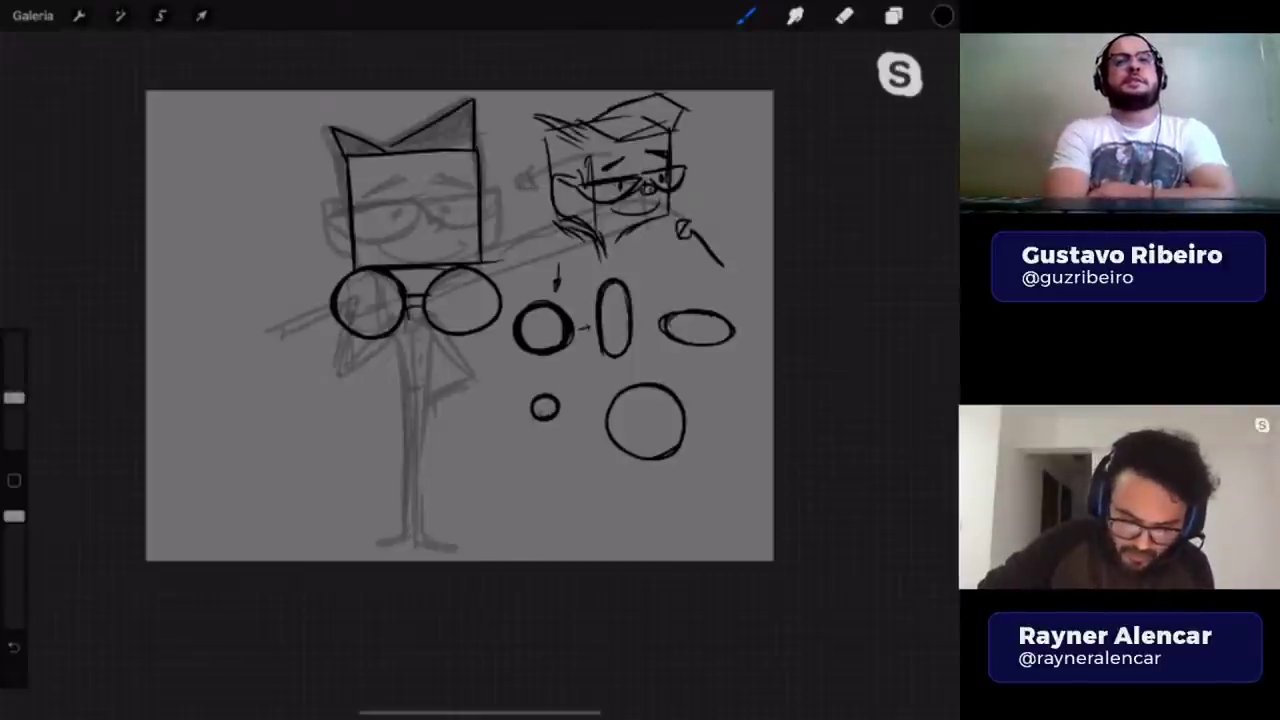
pyautogui.moveTo(478, 136); pyautogui.dragTo(486, 150)
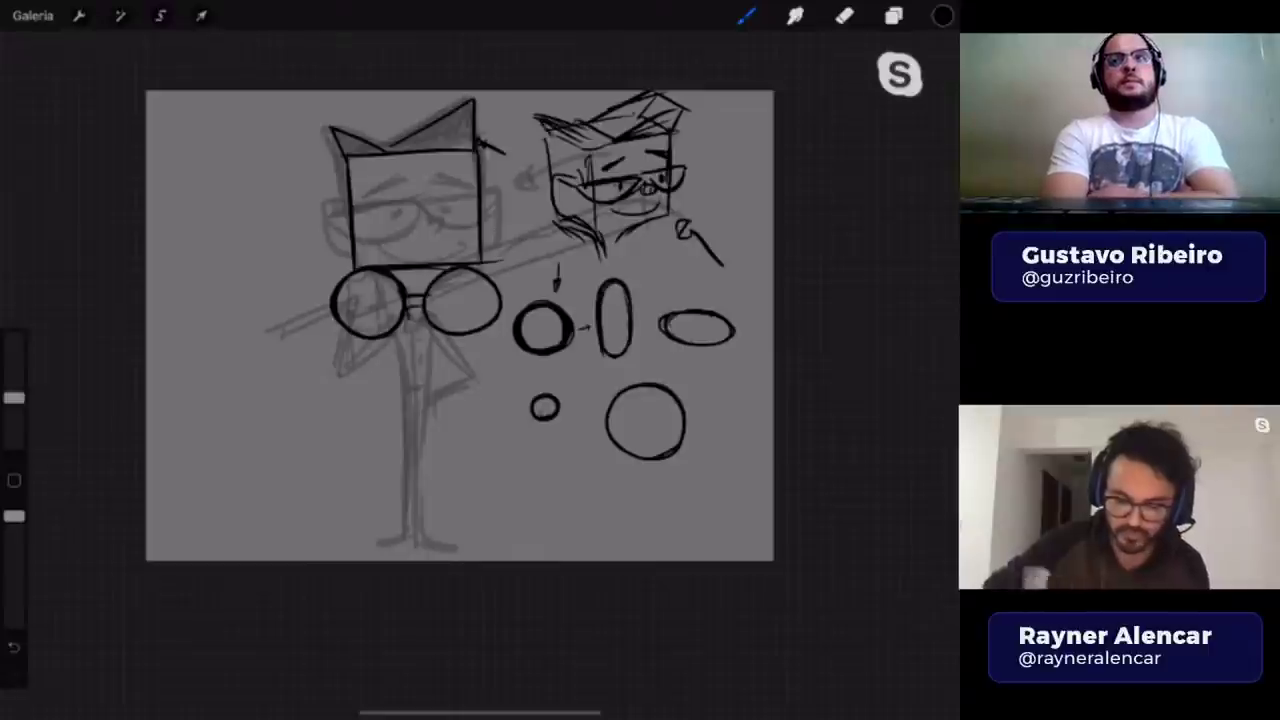
# - Add a new layer, Camada 14, above Camada 13
pyautogui.moveTo(460, 325); pyautogui.dragTo(418, 228)
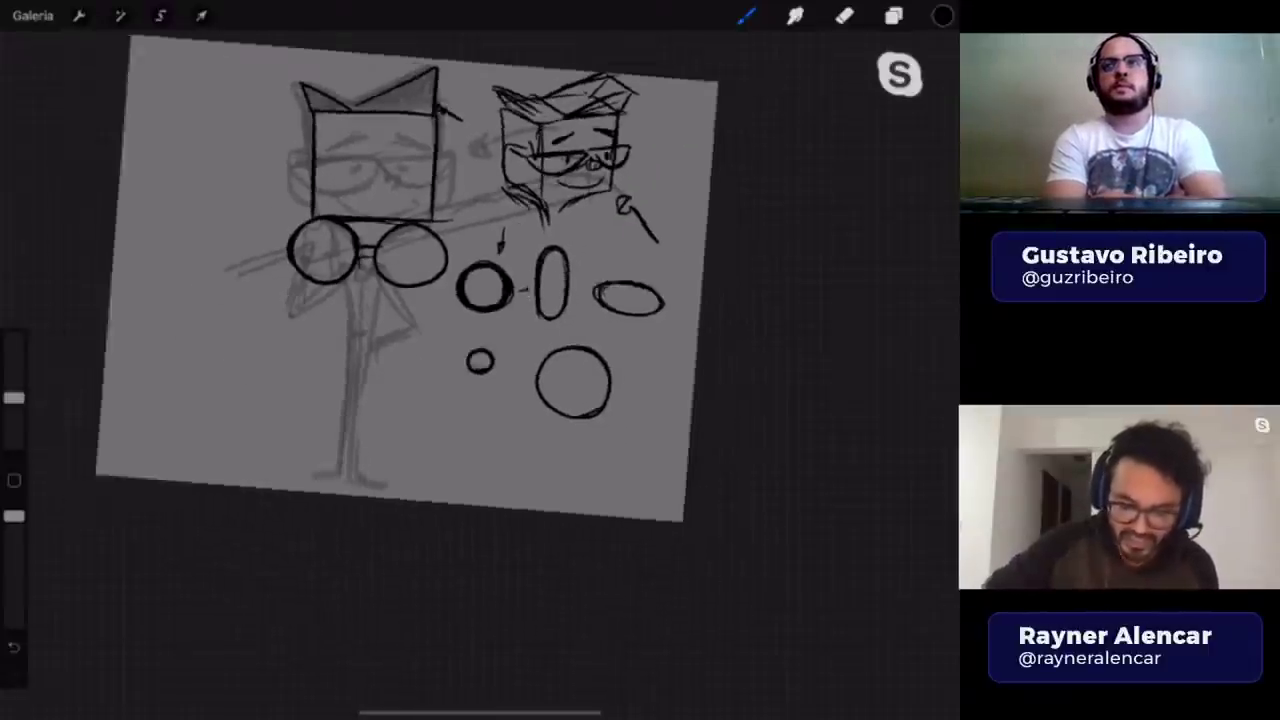
pyautogui.scroll(3, 587, 145)
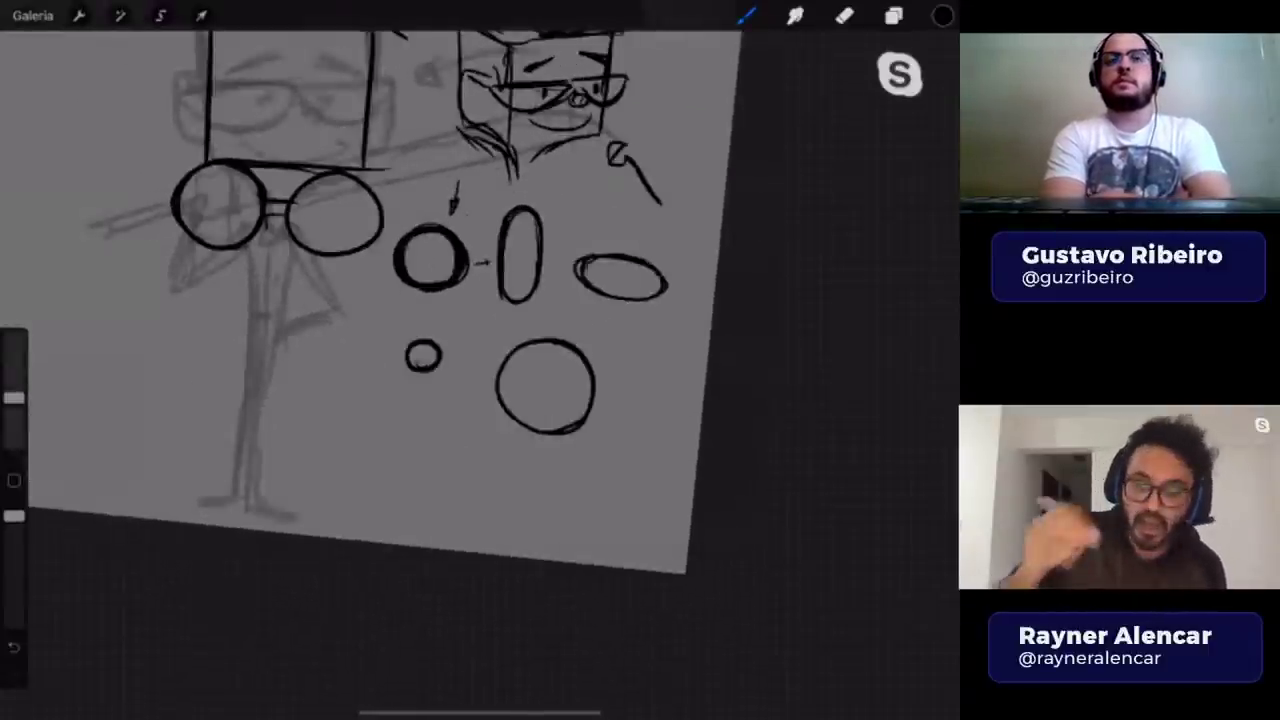
pyautogui.click(893, 15)
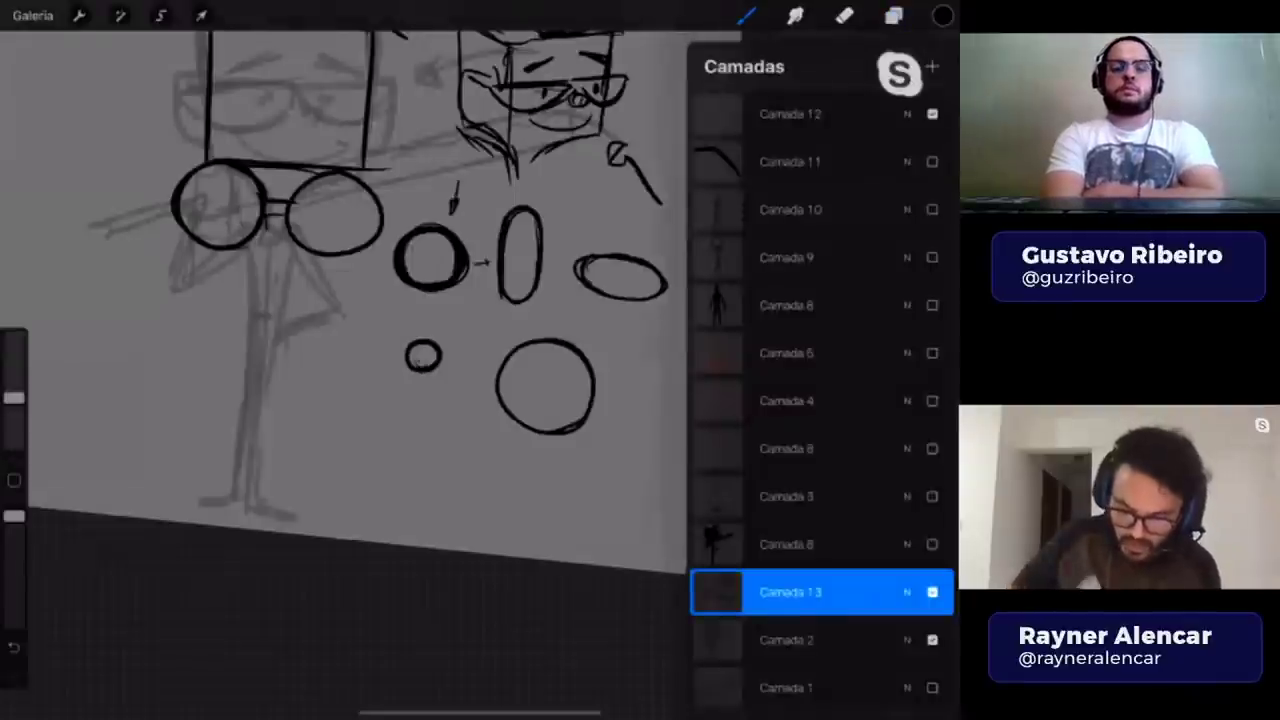
pyautogui.click(120, 15)
pyautogui.click(893, 15)
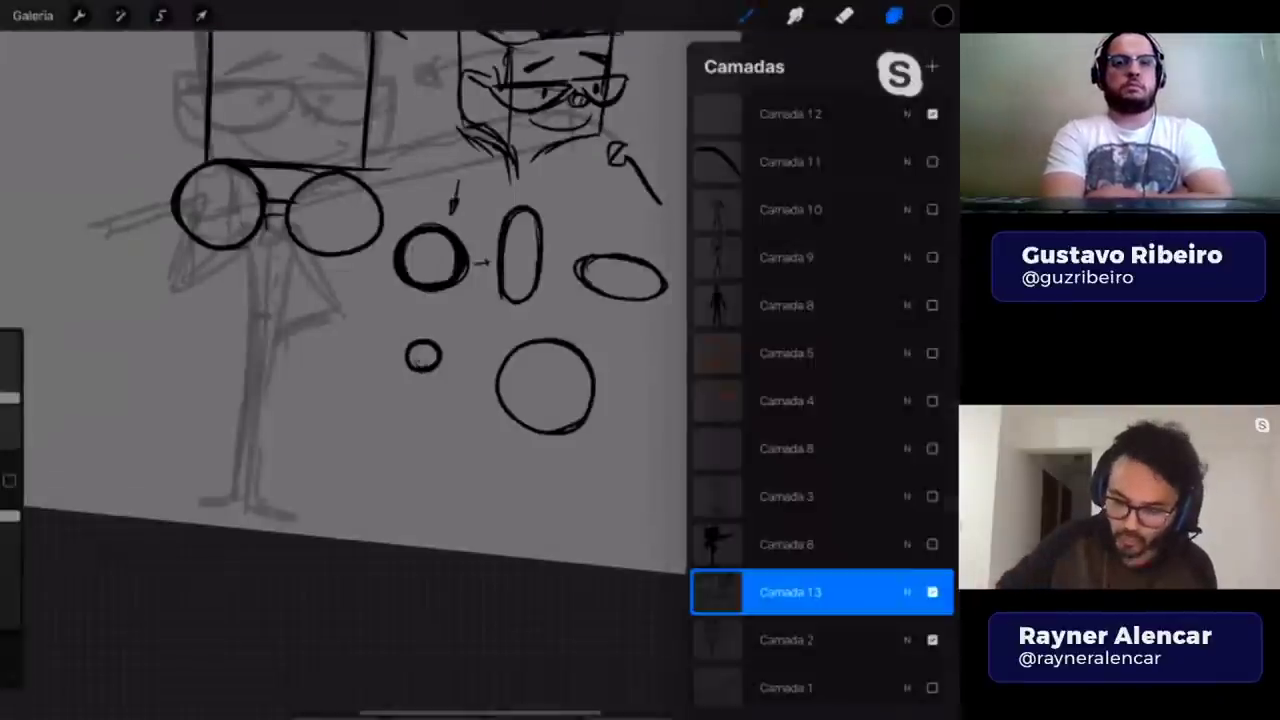
pyautogui.click(931, 66)
pyautogui.click(746, 15)
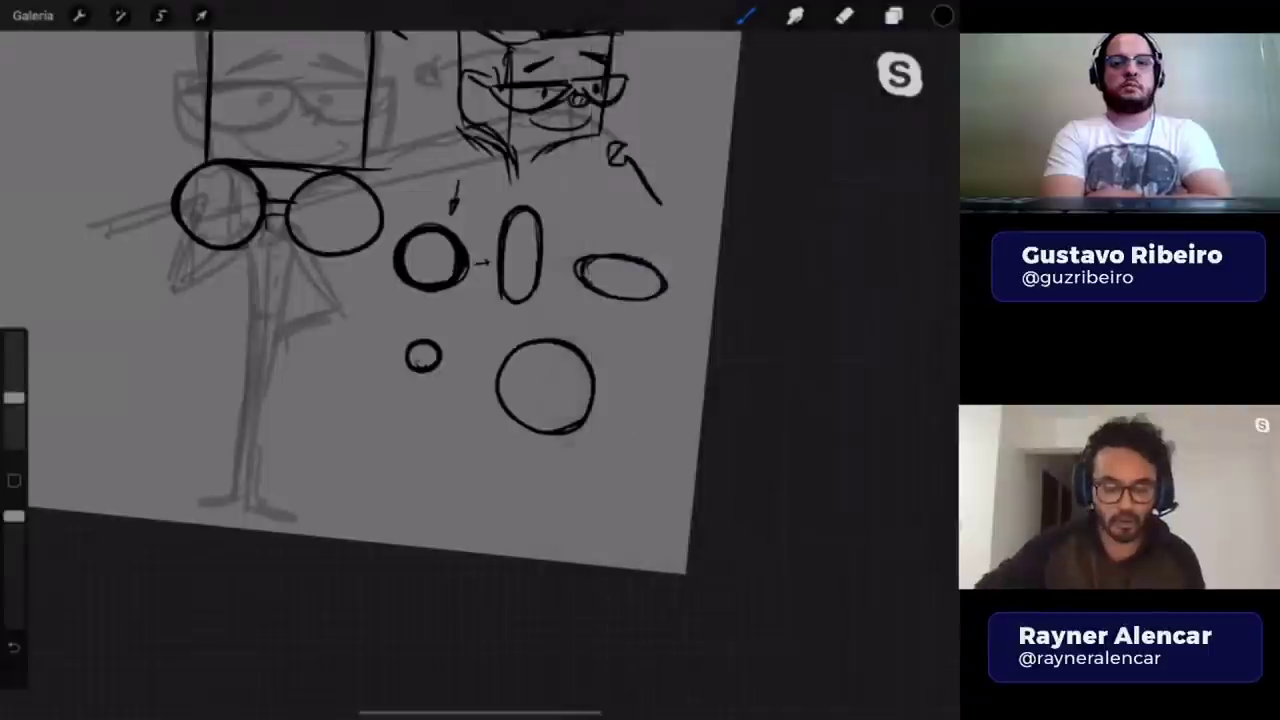
pyautogui.scroll(-3, 390, 280)
pyautogui.scroll(3, 480, 330)
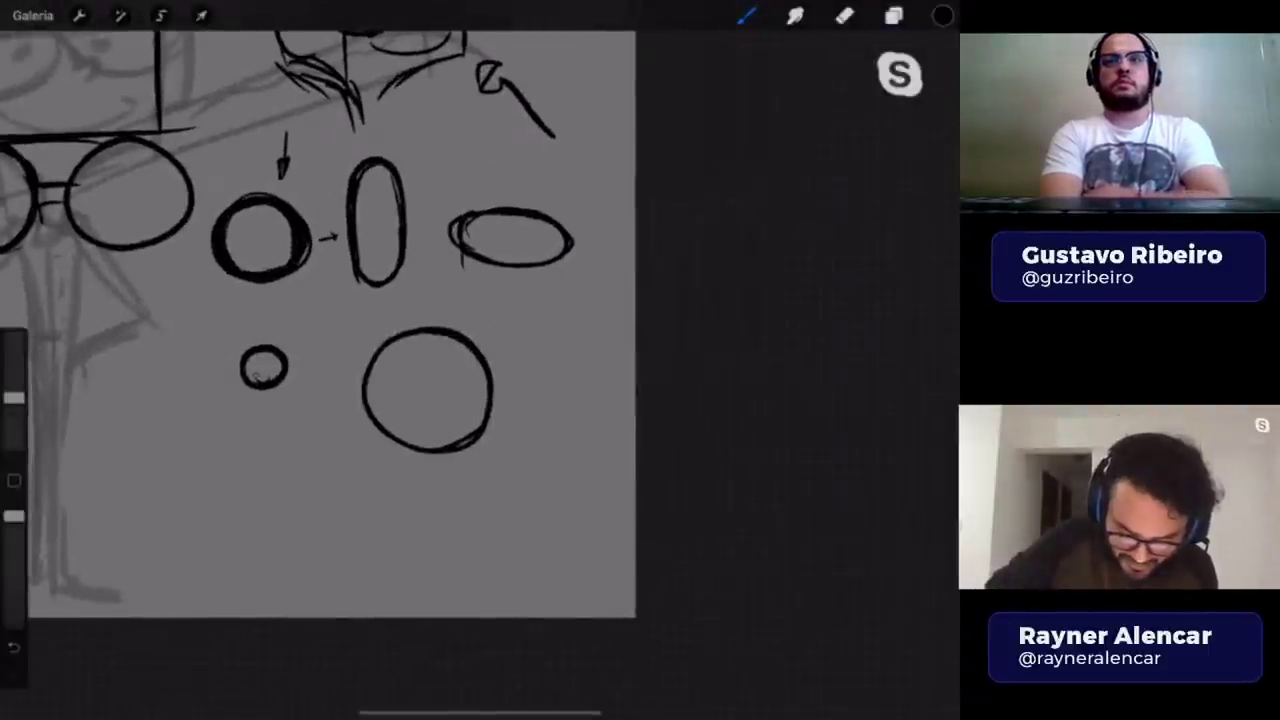
# - Turn the right ellipse into a drum with a box base and the tall ellipse into a cone
pyautogui.moveTo(462, 250); pyautogui.dragTo(562, 288)
pyautogui.moveTo(464, 256)
pyautogui.mouseDown()
pyautogui.moveTo(528, 287)
pyautogui.moveTo(558, 281)
pyautogui.mouseUp()
pyautogui.moveTo(472, 285); pyautogui.dragTo(566, 284)
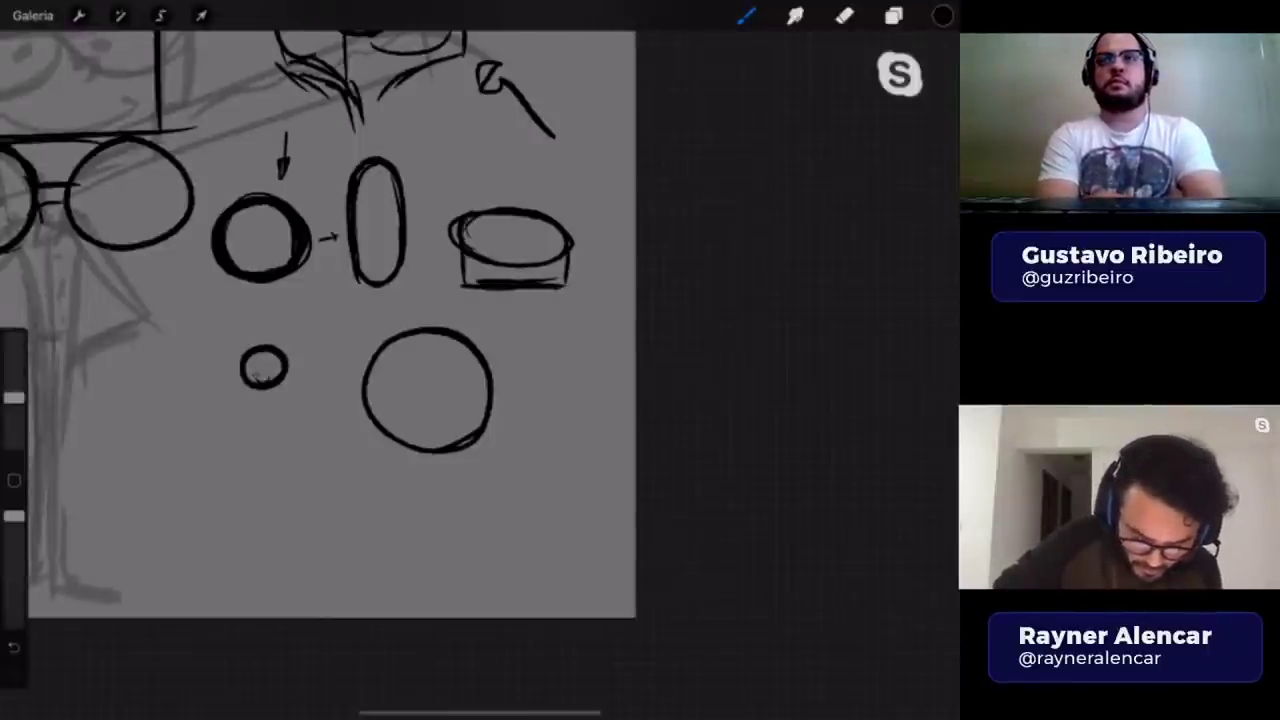
pyautogui.moveTo(352, 222); pyautogui.dragTo(328, 292)
pyautogui.moveTo(404, 220); pyautogui.dragTo(424, 286)
pyautogui.moveTo(326, 296); pyautogui.dragTo(434, 295)
pyautogui.moveTo(354, 223); pyautogui.dragTo(380, 223)
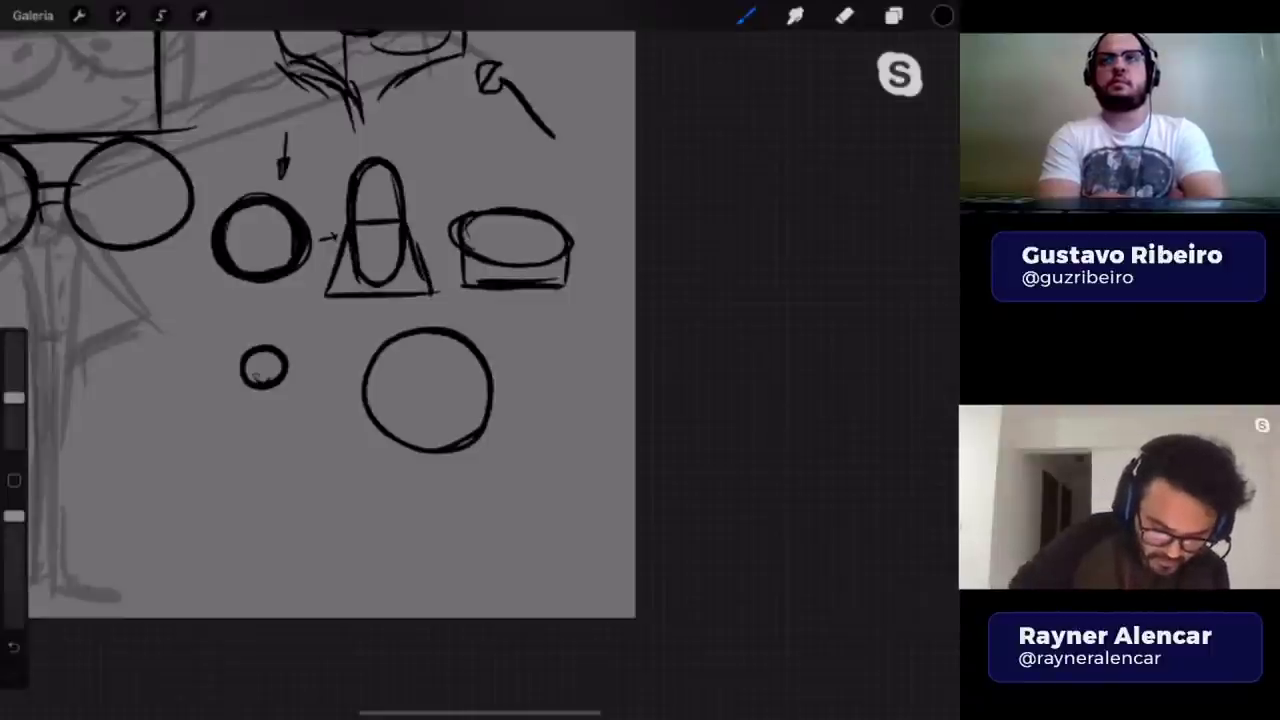
# - Cap the left circle, and give the small and big circles rectangular bodies and bases
pyautogui.moveTo(234, 200); pyautogui.dragTo(300, 212)
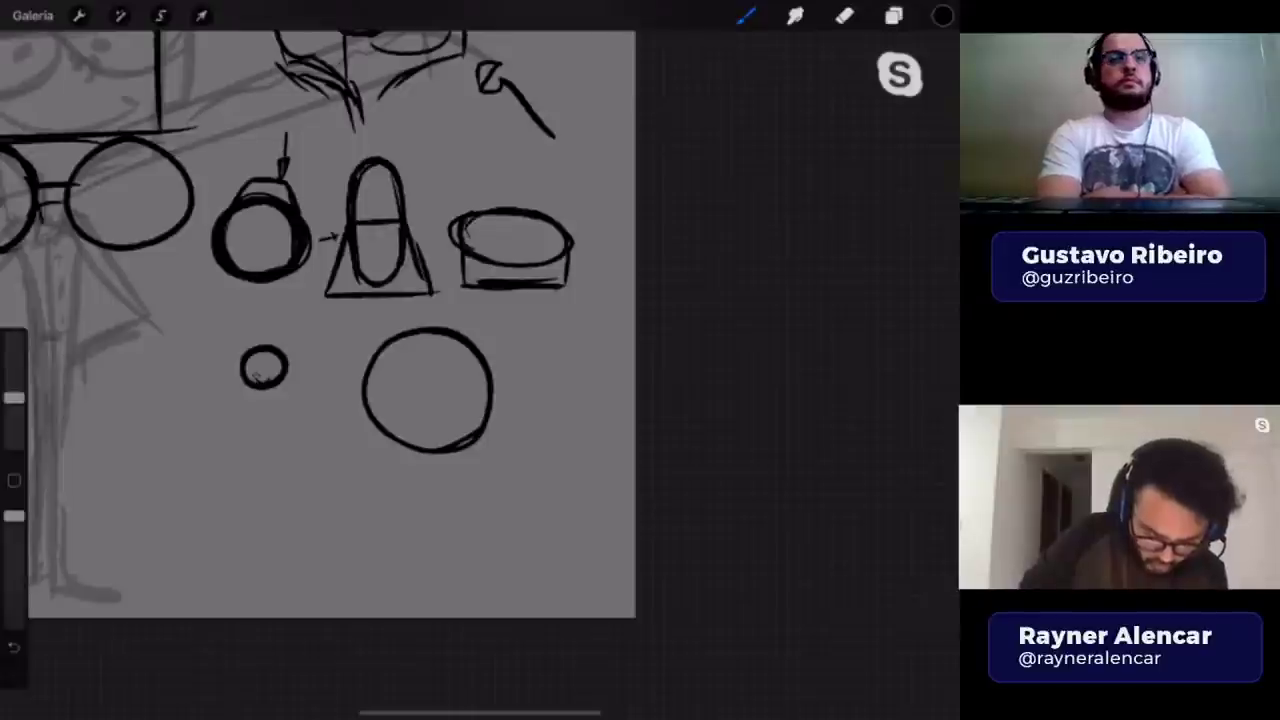
pyautogui.moveTo(246, 384); pyautogui.dragTo(250, 430)
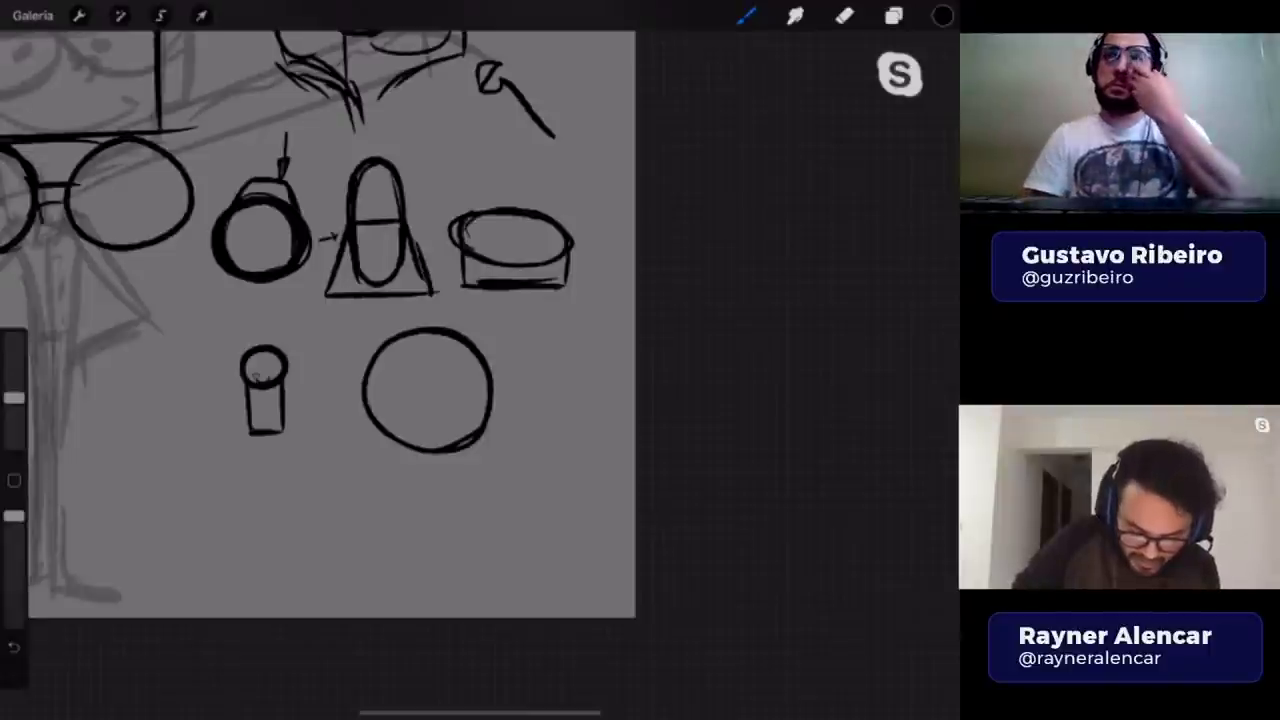
pyautogui.moveTo(375, 430); pyautogui.dragTo(480, 466)
pyautogui.moveTo(495, 405); pyautogui.dragTo(480, 474)
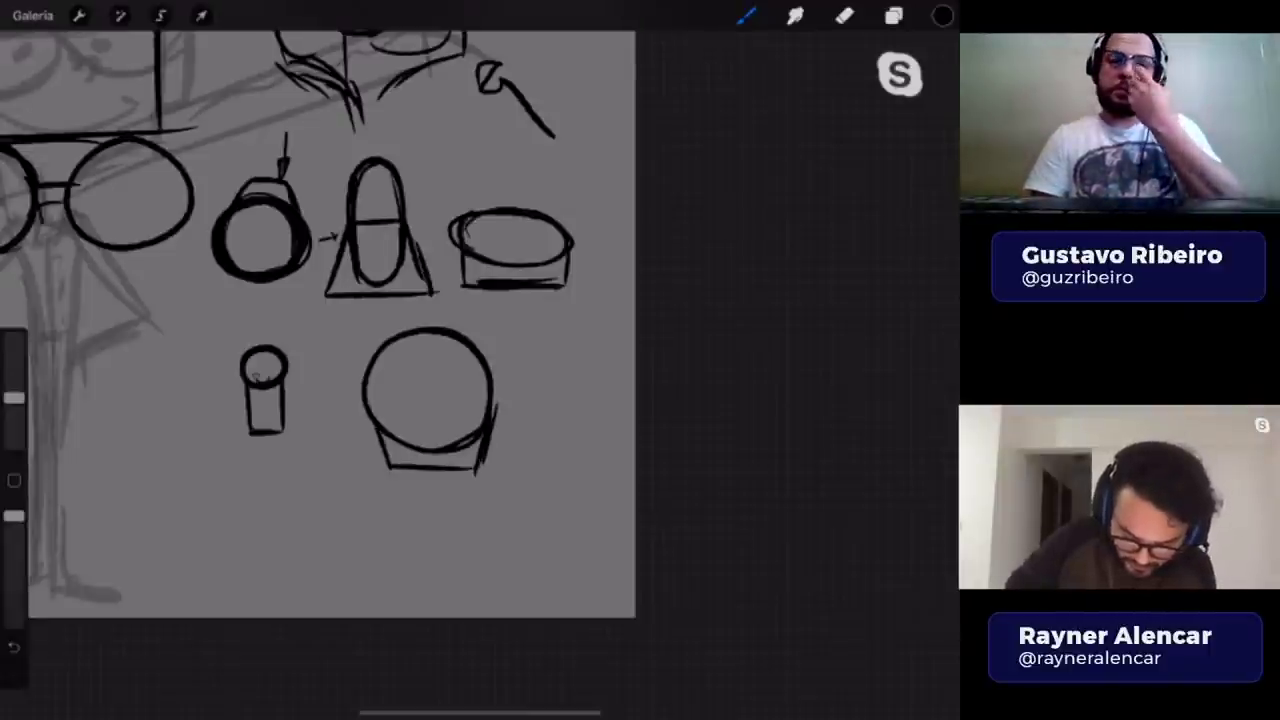
pyautogui.moveTo(396, 410); pyautogui.dragTo(482, 404)
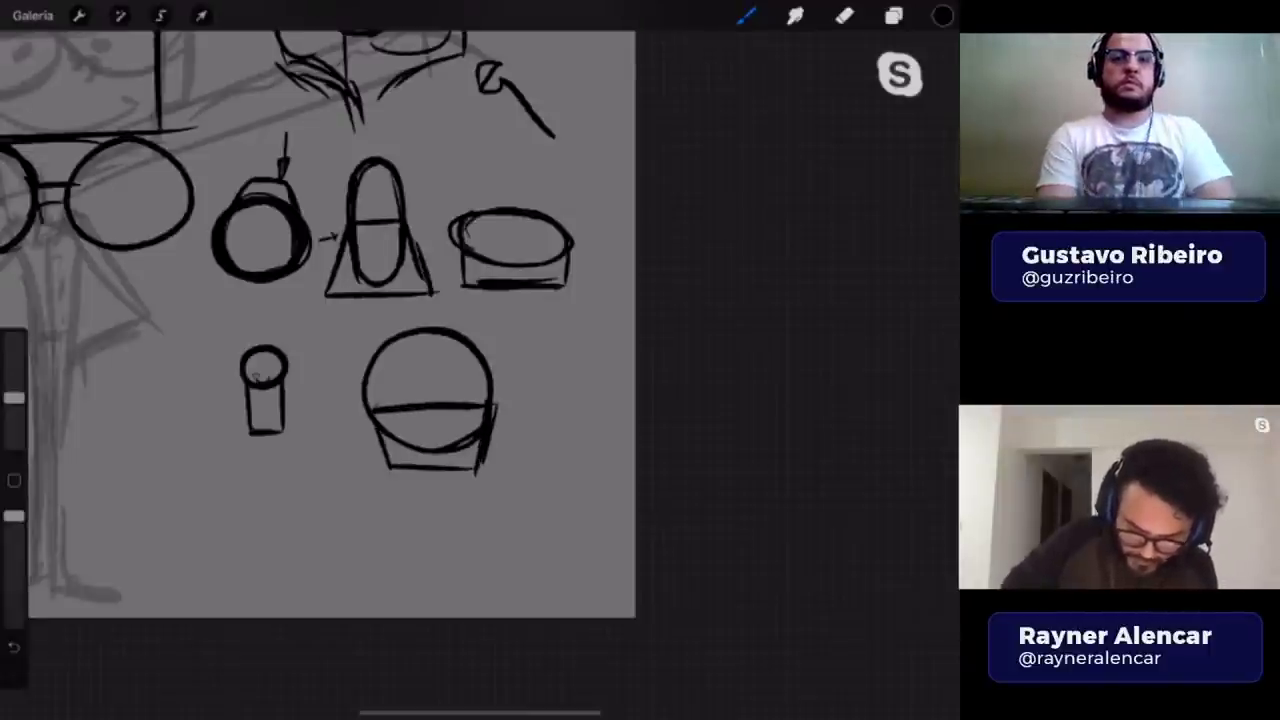
pyautogui.scroll(-3, 320, 320)
pyautogui.scroll(3, 320, 320)
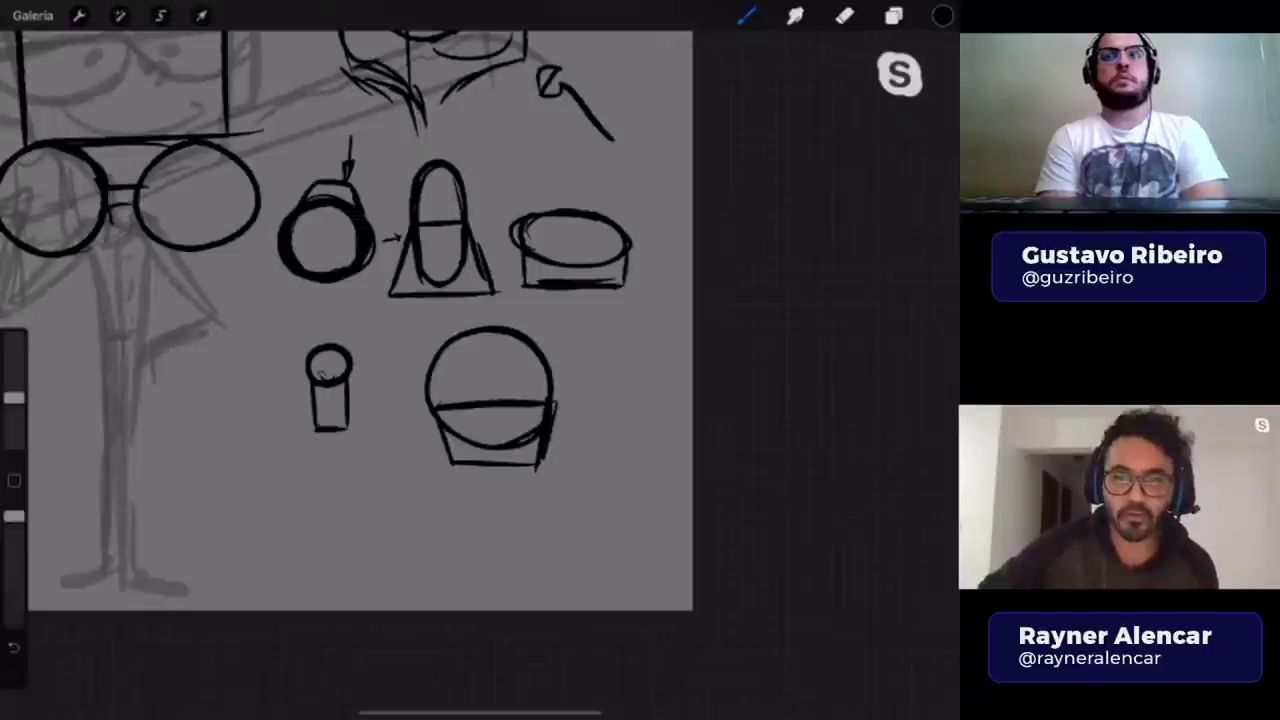
pyautogui.scroll(-2, 350, 370)
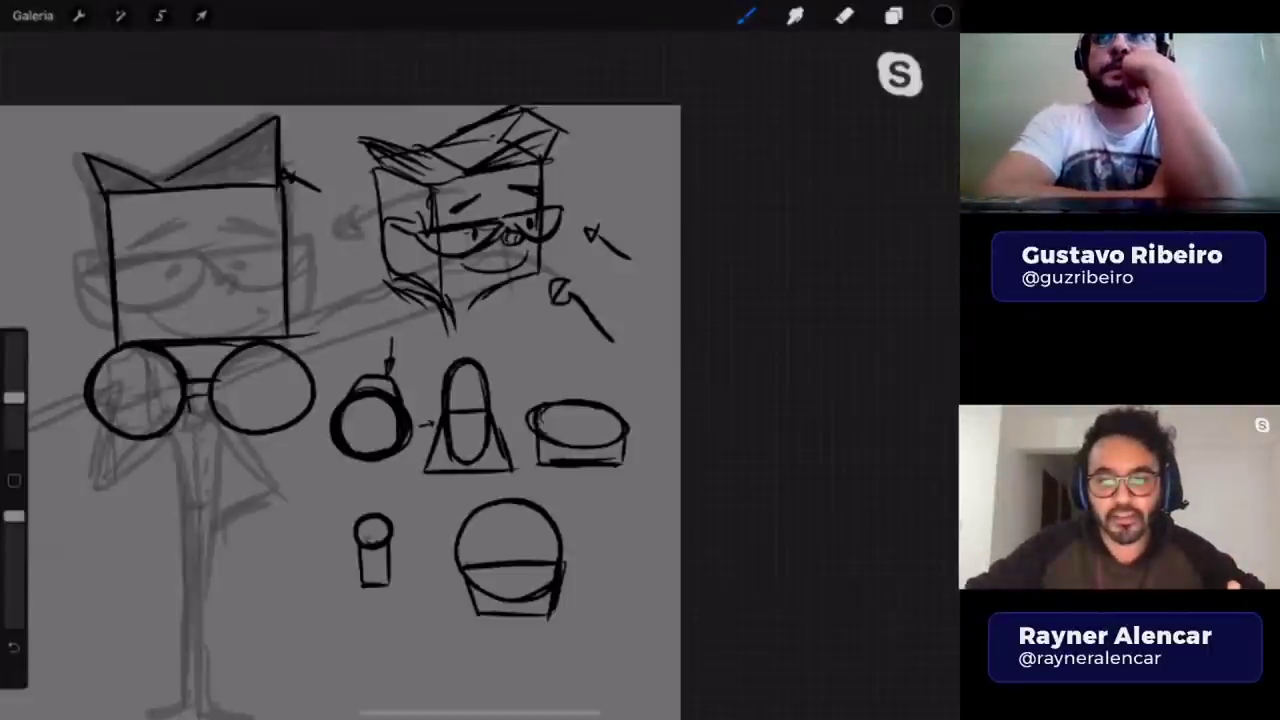
# - Add an arrowhead to the diagonal arrow, then draw and undo a trial big circle
pyautogui.scroll(-3, 340, 410)
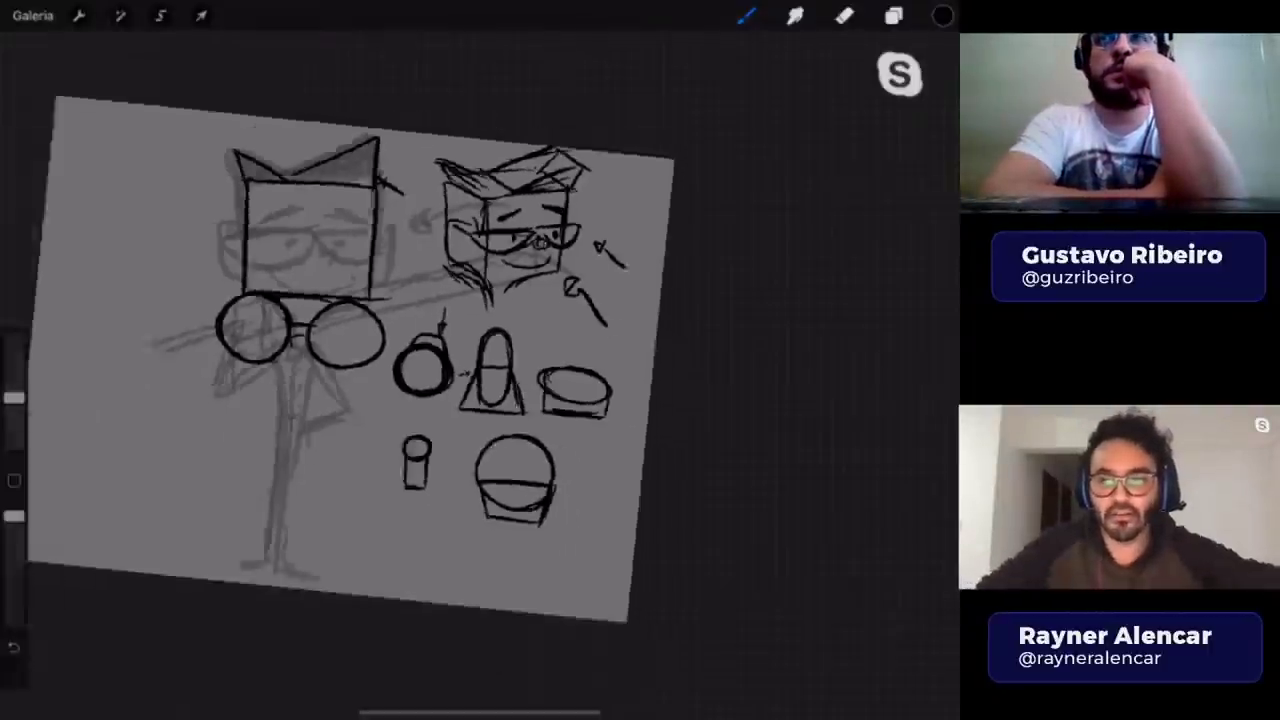
pyautogui.click(893, 15)
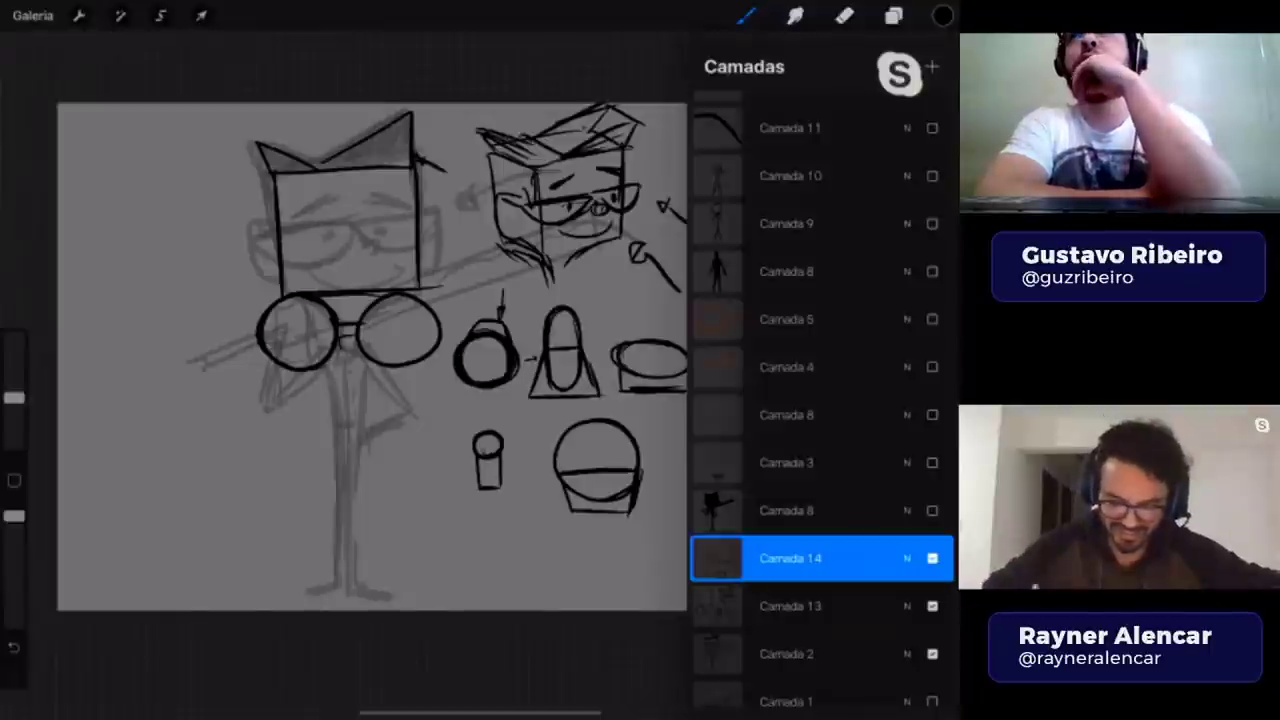
pyautogui.click(893, 15)
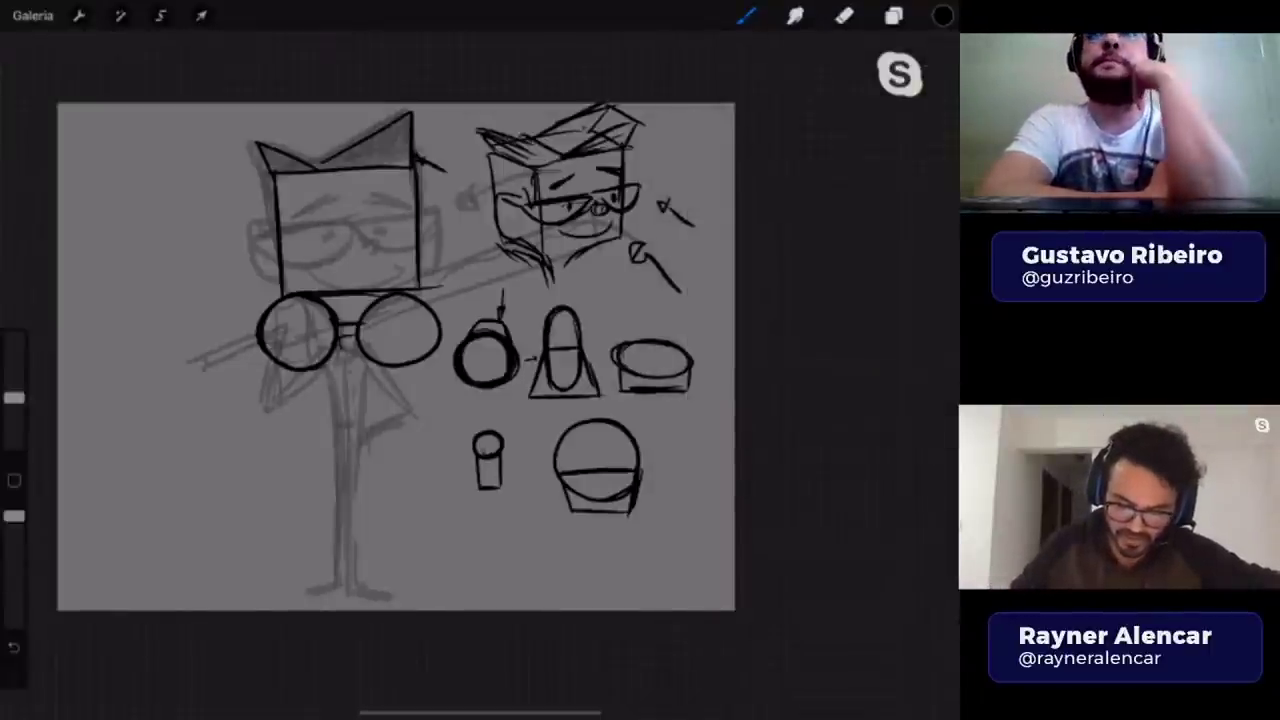
pyautogui.scroll(-3, 395, 355)
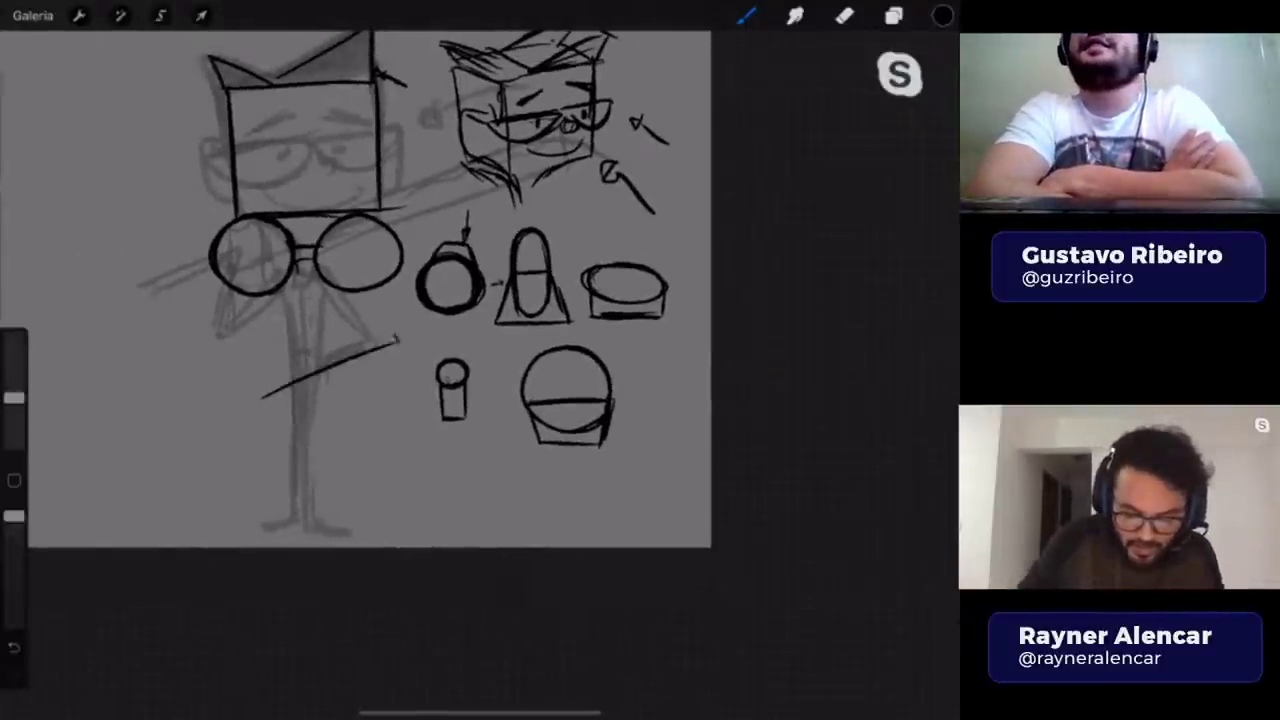
pyautogui.moveTo(395, 335); pyautogui.dragTo(397, 349)
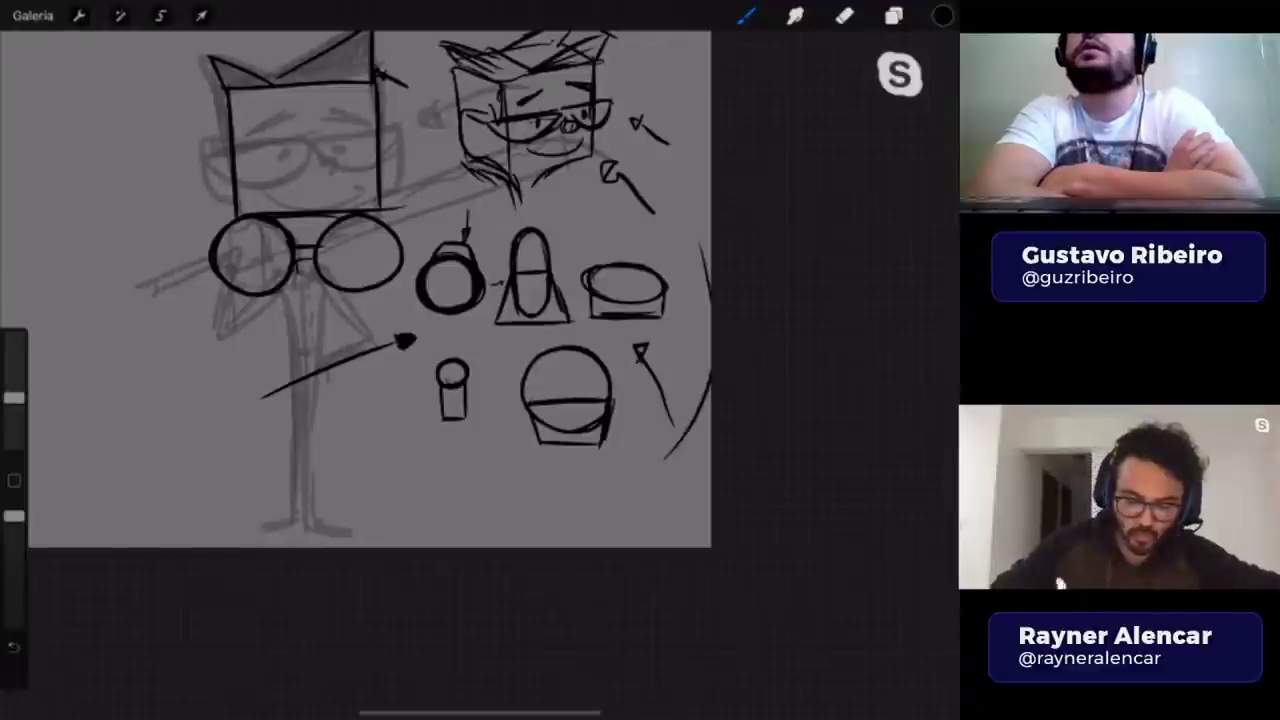
pyautogui.moveTo(663, 458); pyautogui.dragTo(614, 175)
pyautogui.hotkey('ctrl', 'z')
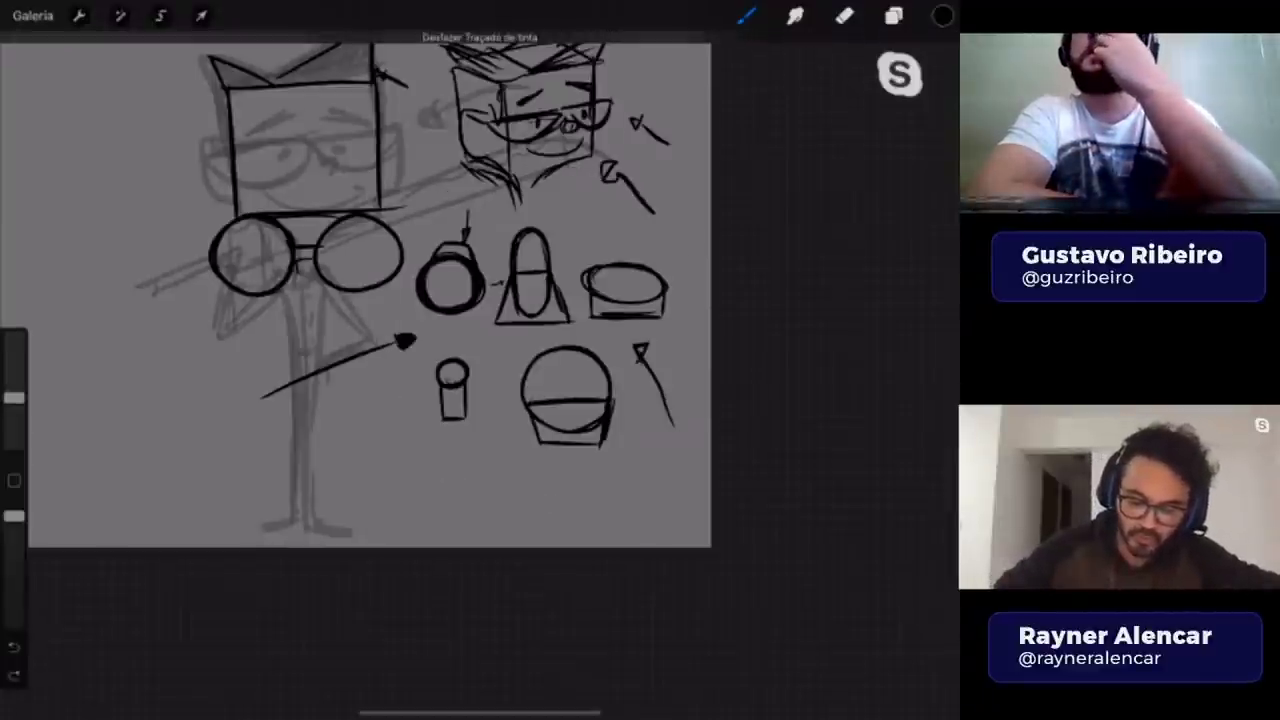
pyautogui.moveTo(370, 295); pyautogui.dragTo(440, 300)
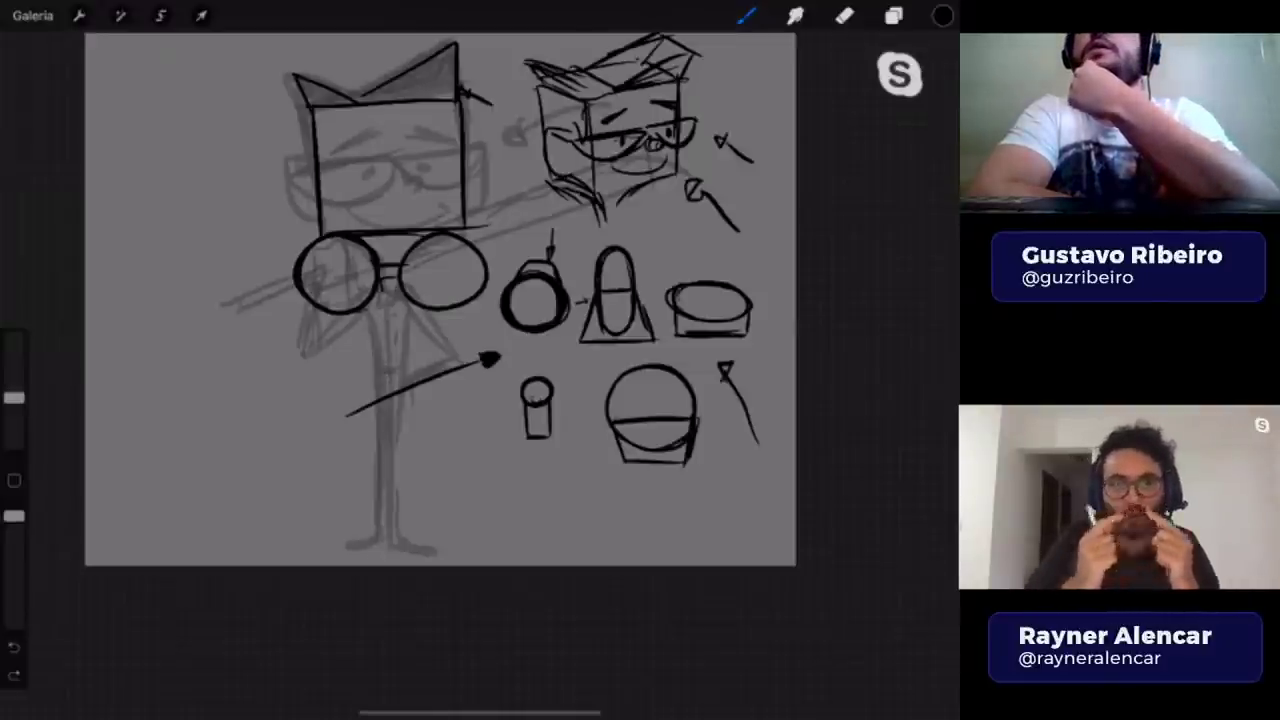
# - Hide the Camada 14 object strokes and the Camada 2 sketch layer
pyautogui.click(893, 15)
pyautogui.click(932, 606)
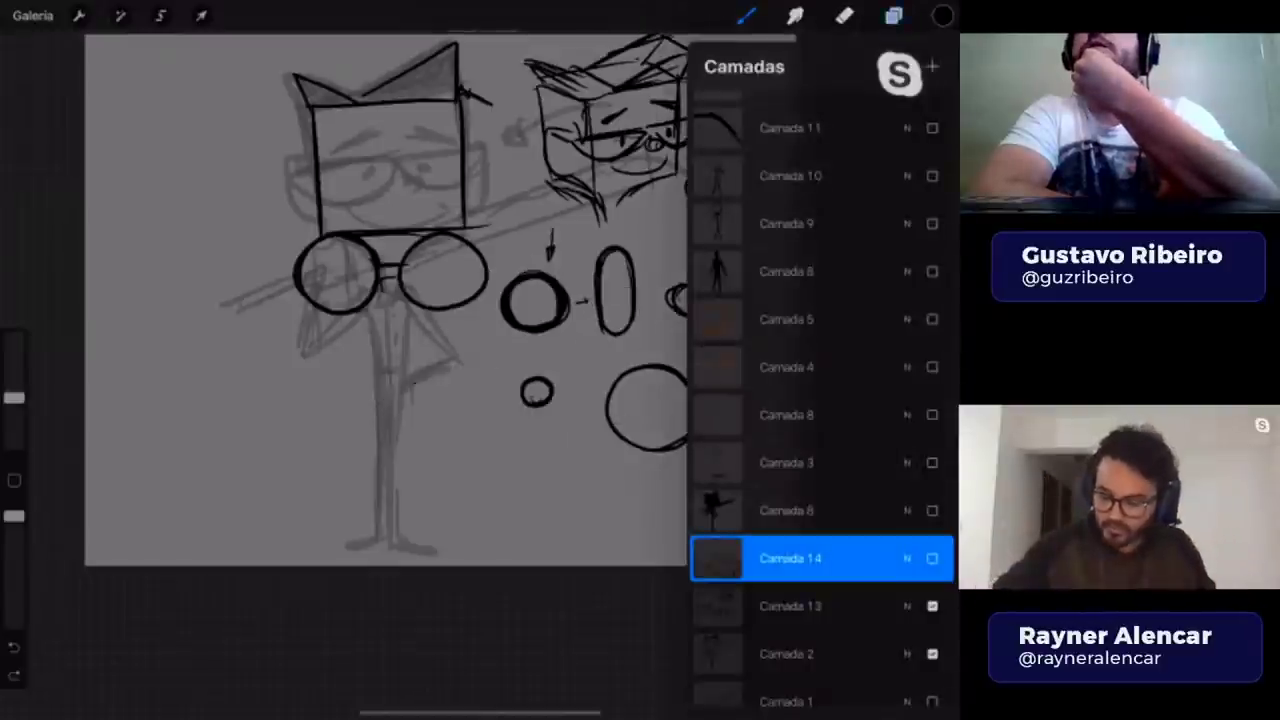
pyautogui.click(932, 558)
pyautogui.click(932, 606)
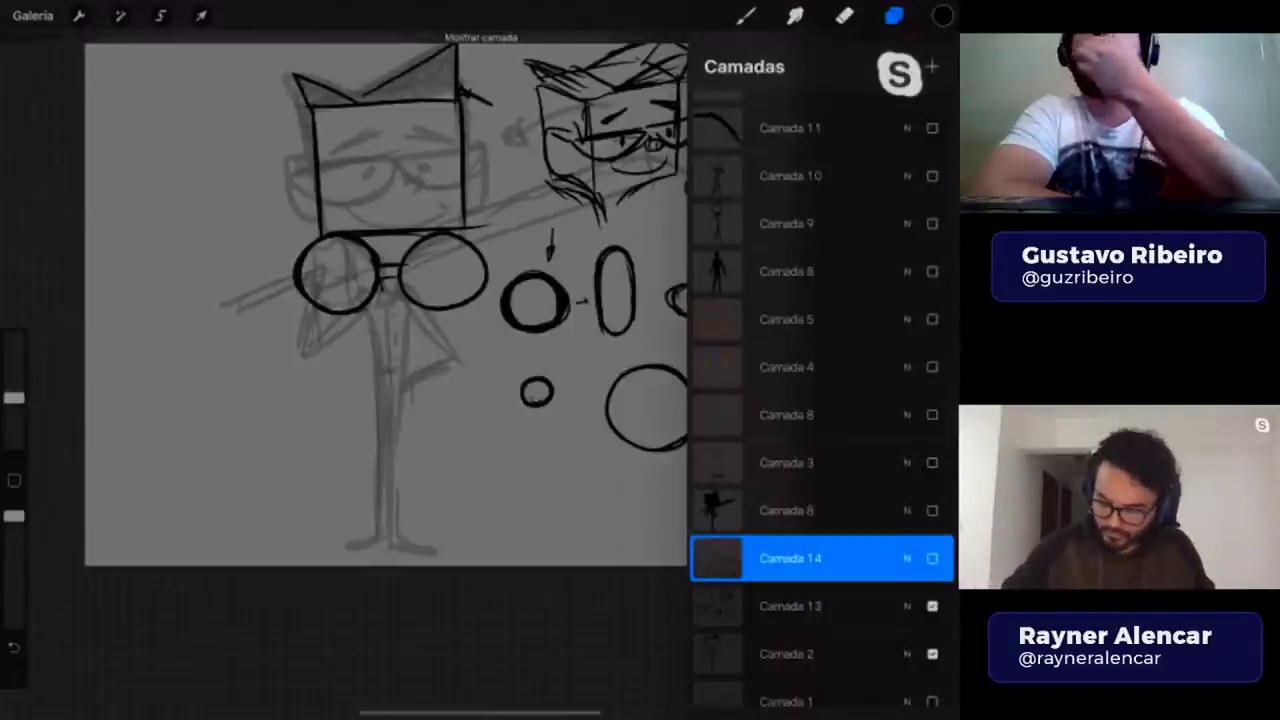
pyautogui.click(932, 654)
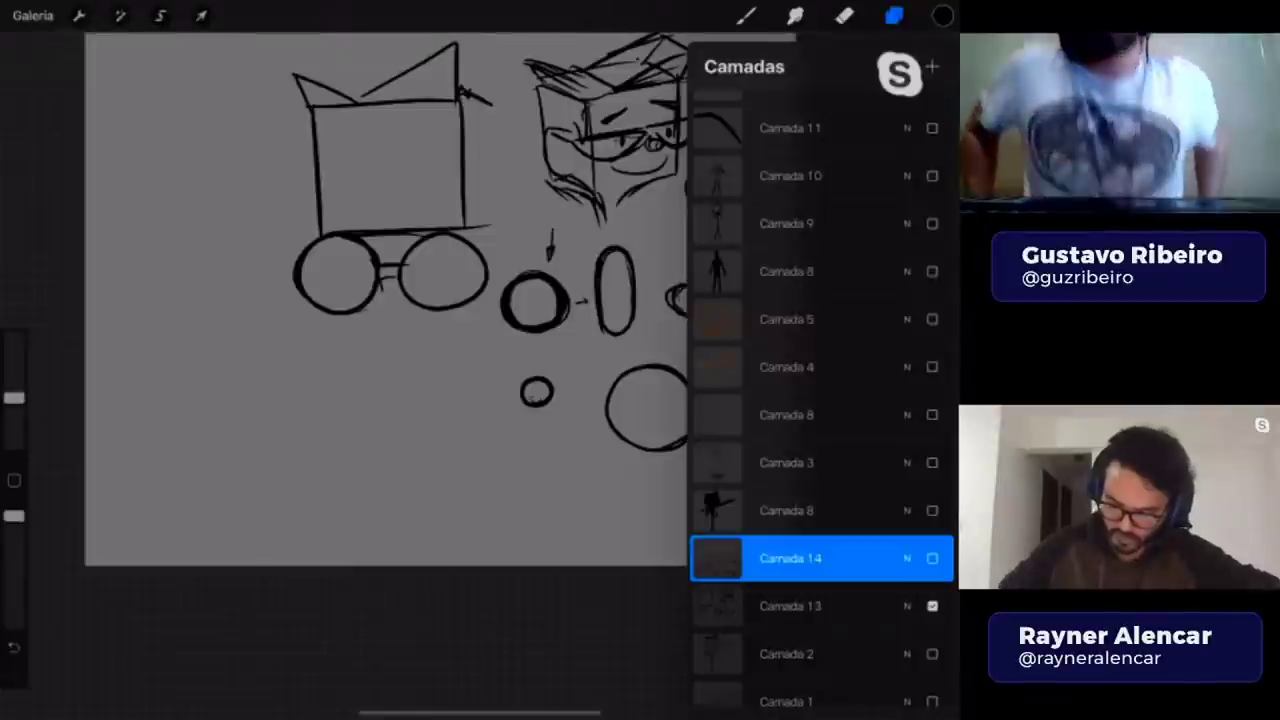
pyautogui.click(893, 15)
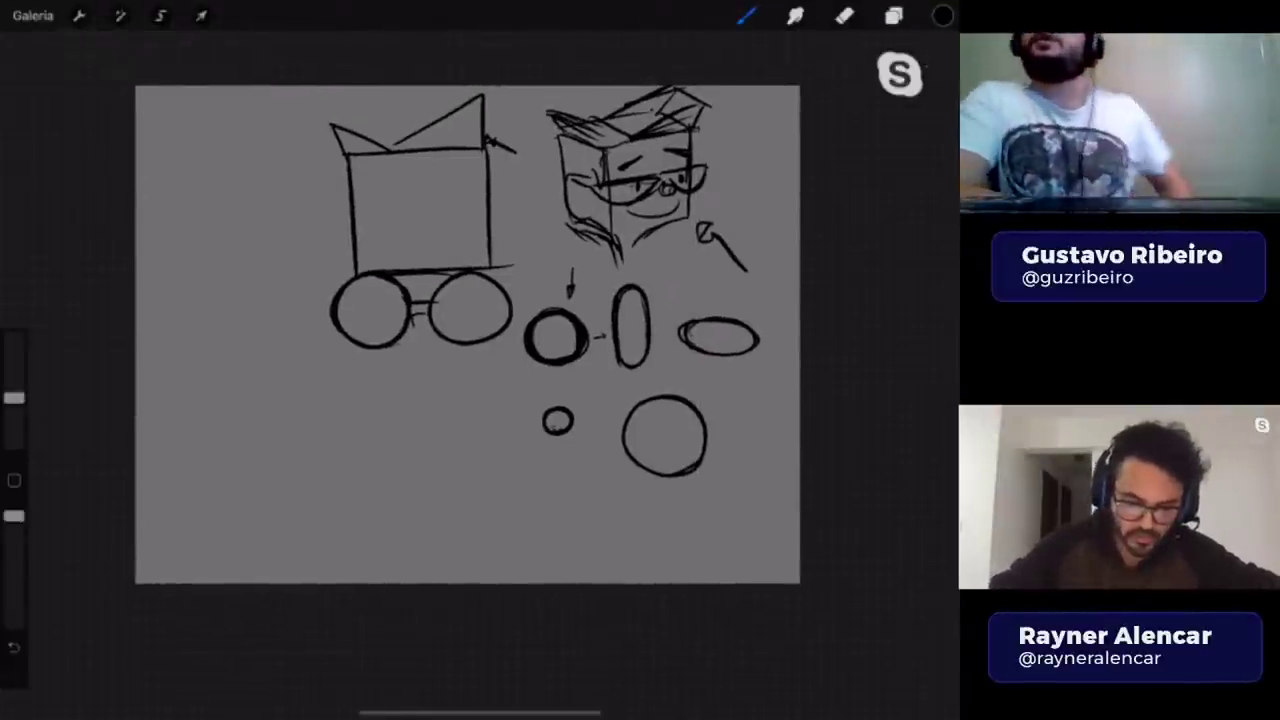
# - Hide Camada 13 as well and make Camada 11 the working layer
pyautogui.click(893, 15)
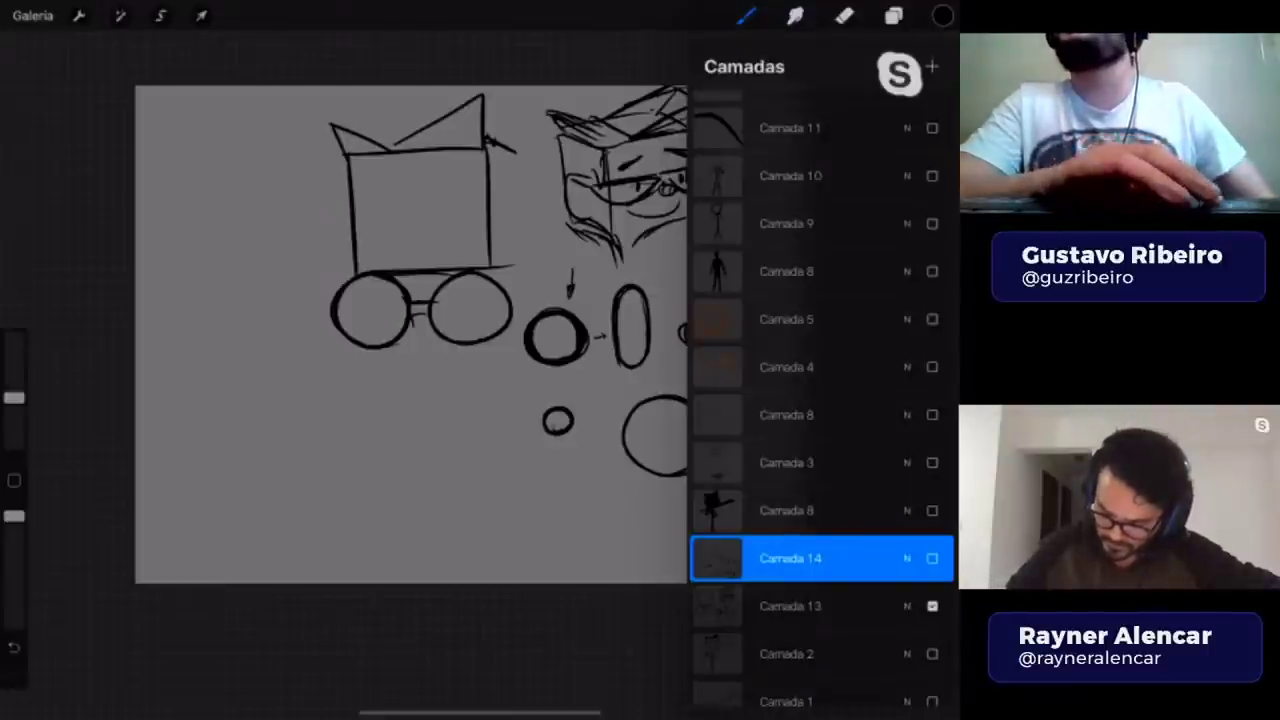
pyautogui.click(790, 606)
pyautogui.click(844, 15)
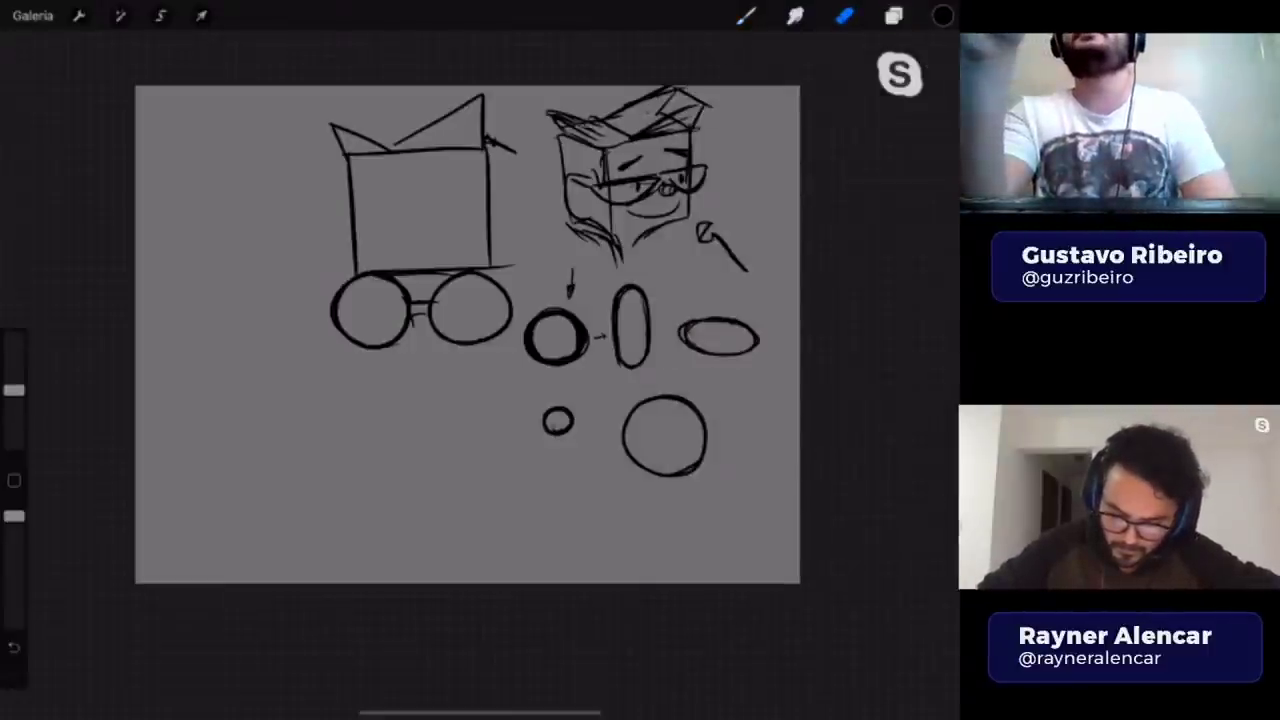
pyautogui.click(745, 15)
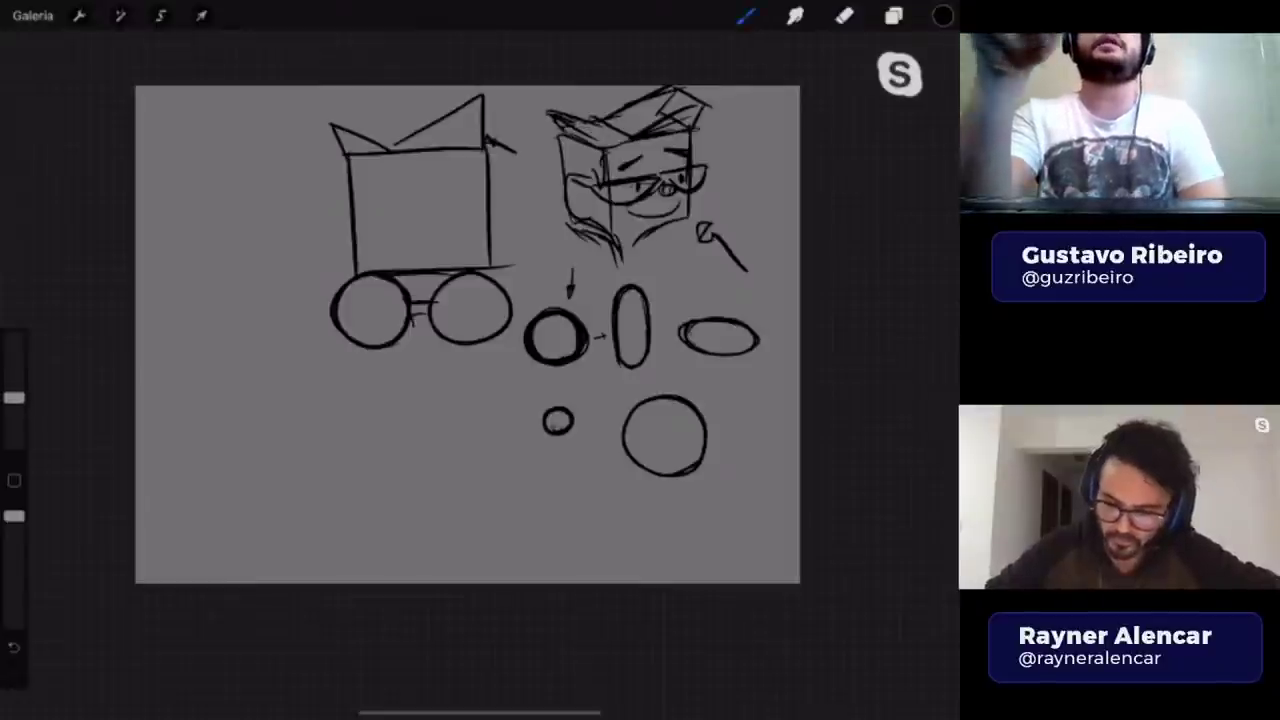
pyautogui.click(893, 15)
pyautogui.click(932, 606)
pyautogui.click(790, 128)
# - Add a new empty layer at the top and browse the brush library
pyautogui.scroll(1, 820, 400)
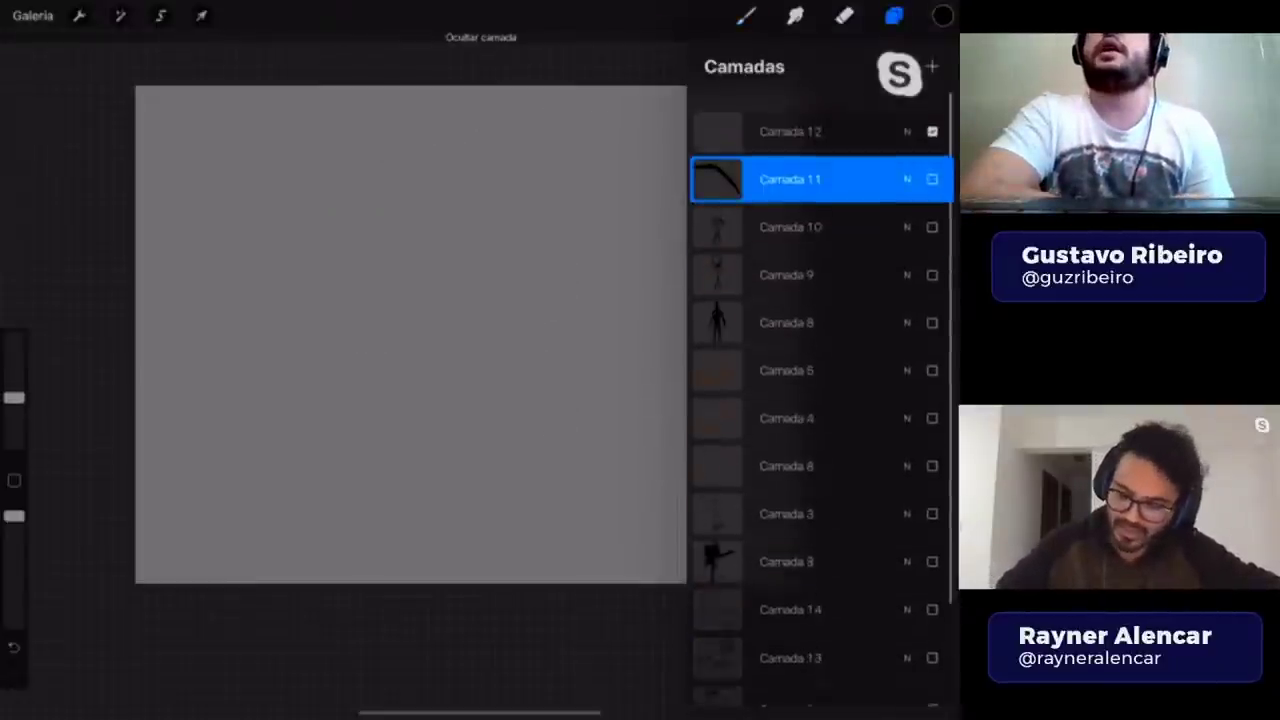
pyautogui.click(931, 66)
pyautogui.click(745, 15)
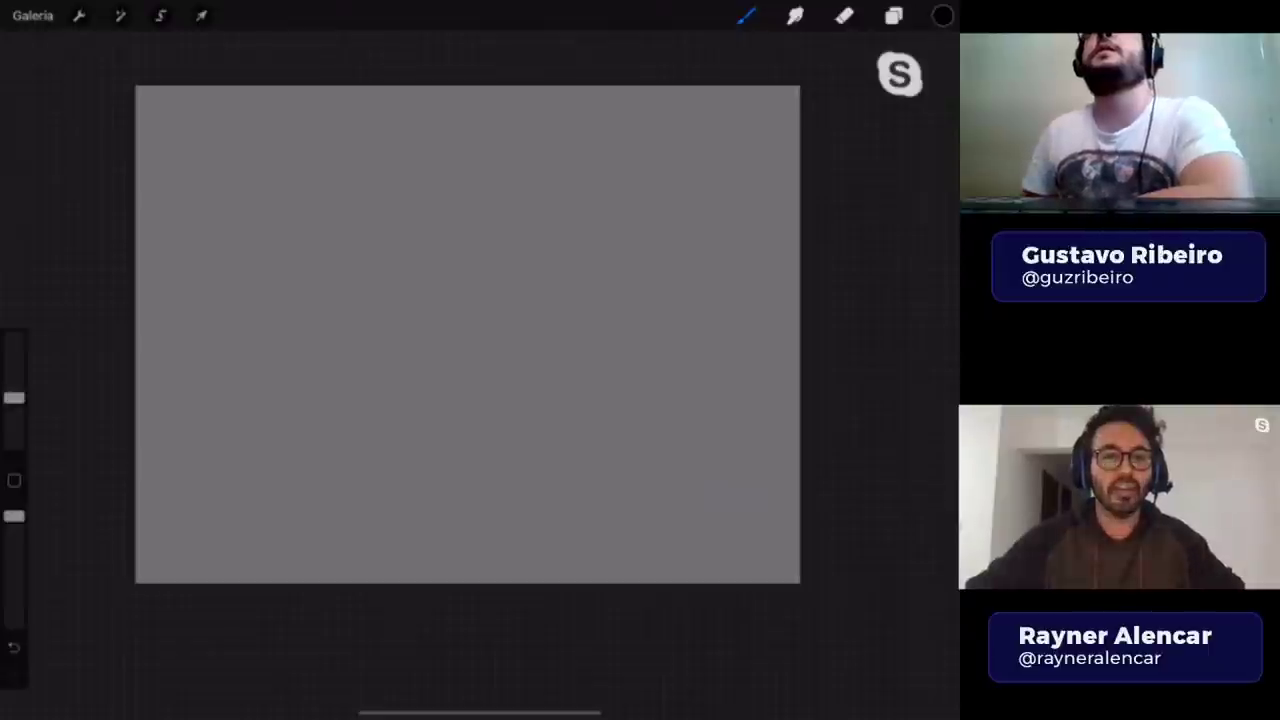
pyautogui.click(893, 15)
pyautogui.click(745, 15)
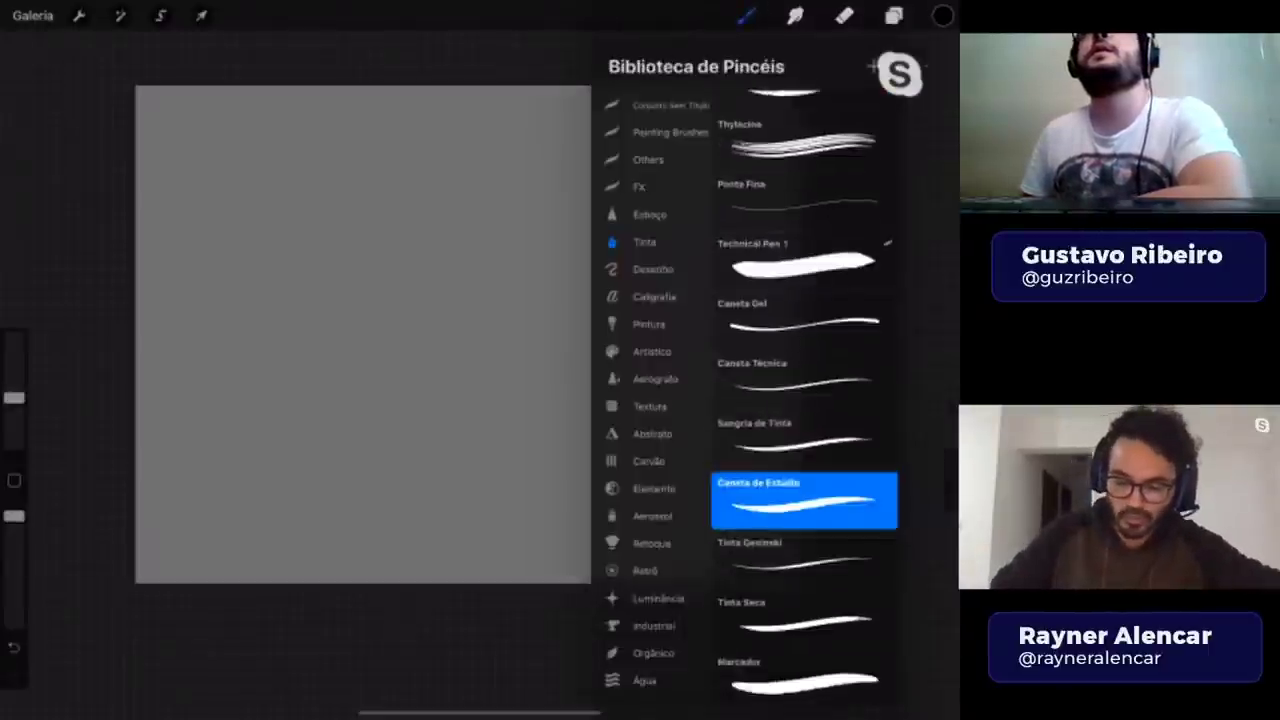
# - Show the Camada 2 character sketch and make it the working layer
pyautogui.click(893, 15)
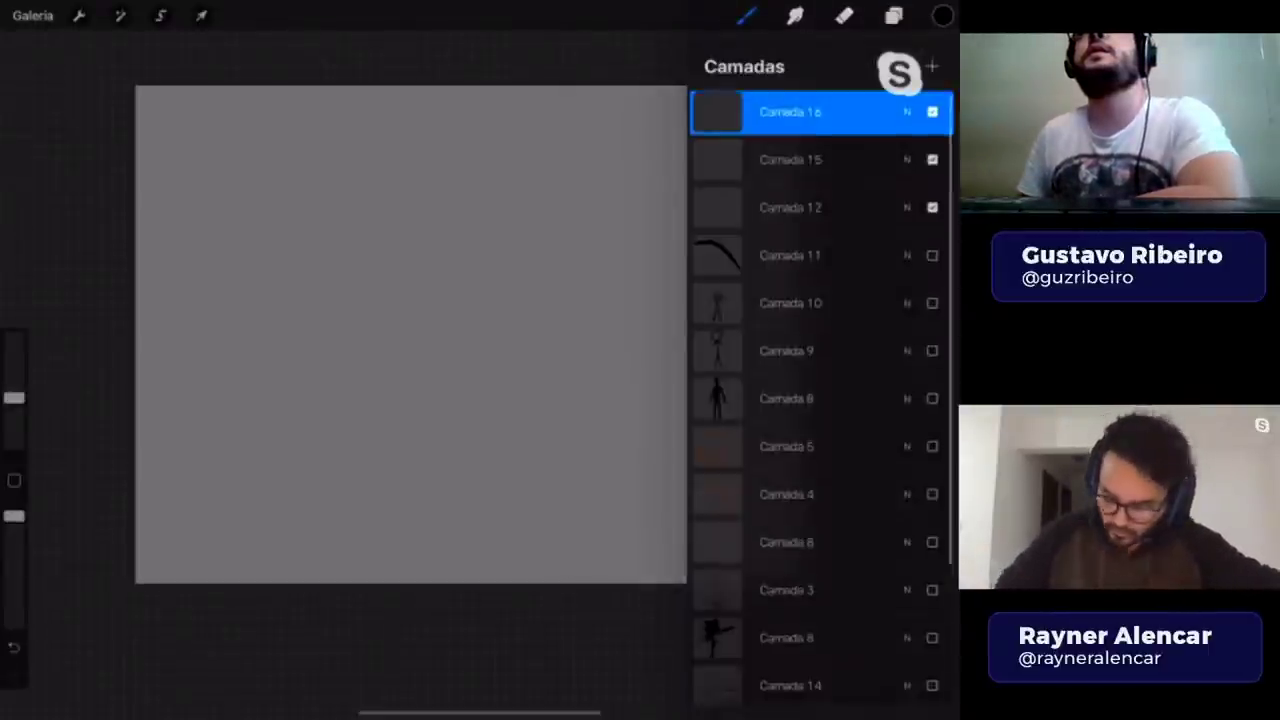
pyautogui.scroll(-5, 815, 390)
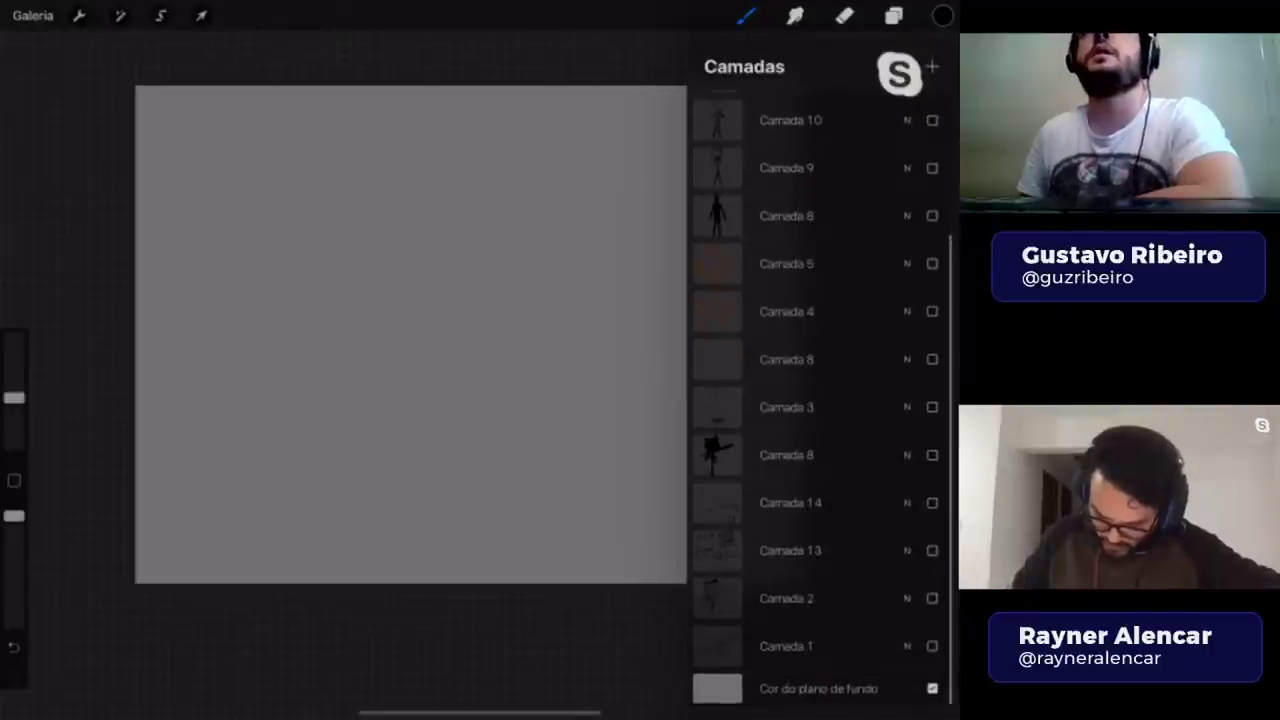
pyautogui.click(932, 598)
pyautogui.click(787, 598)
pyautogui.scroll(5, 400, 350)
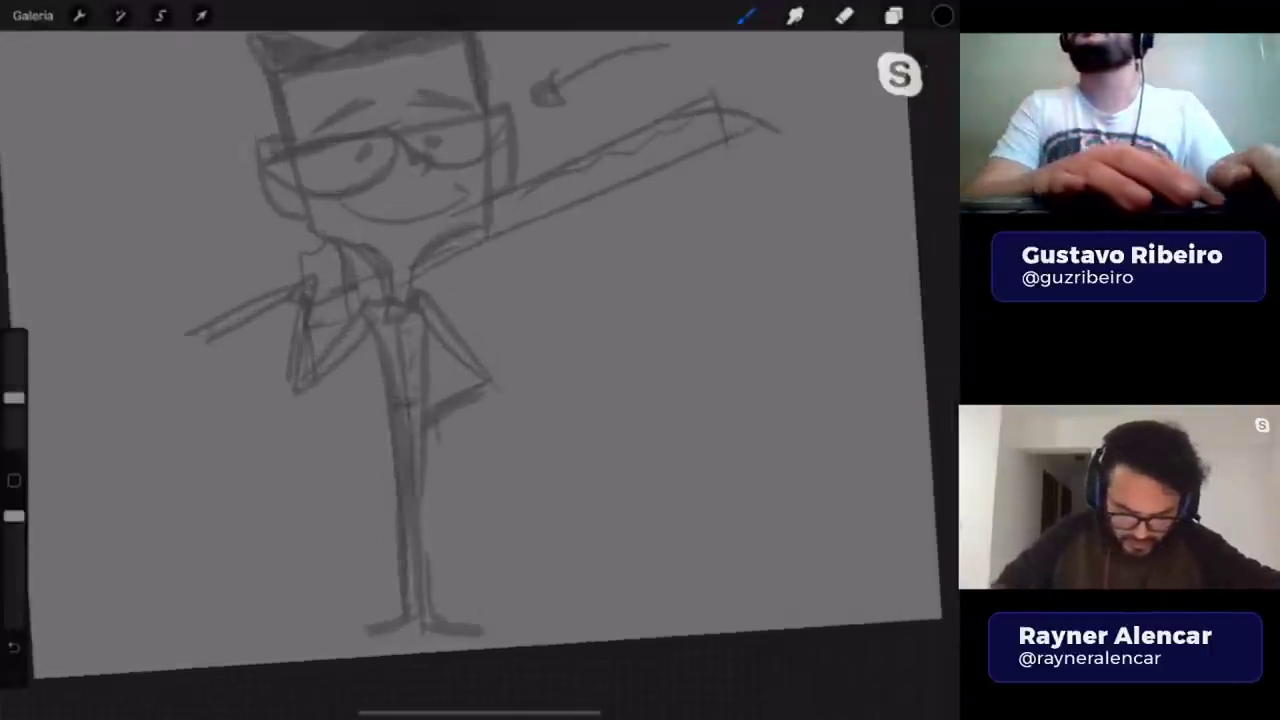
pyautogui.scroll(-2, 480, 350)
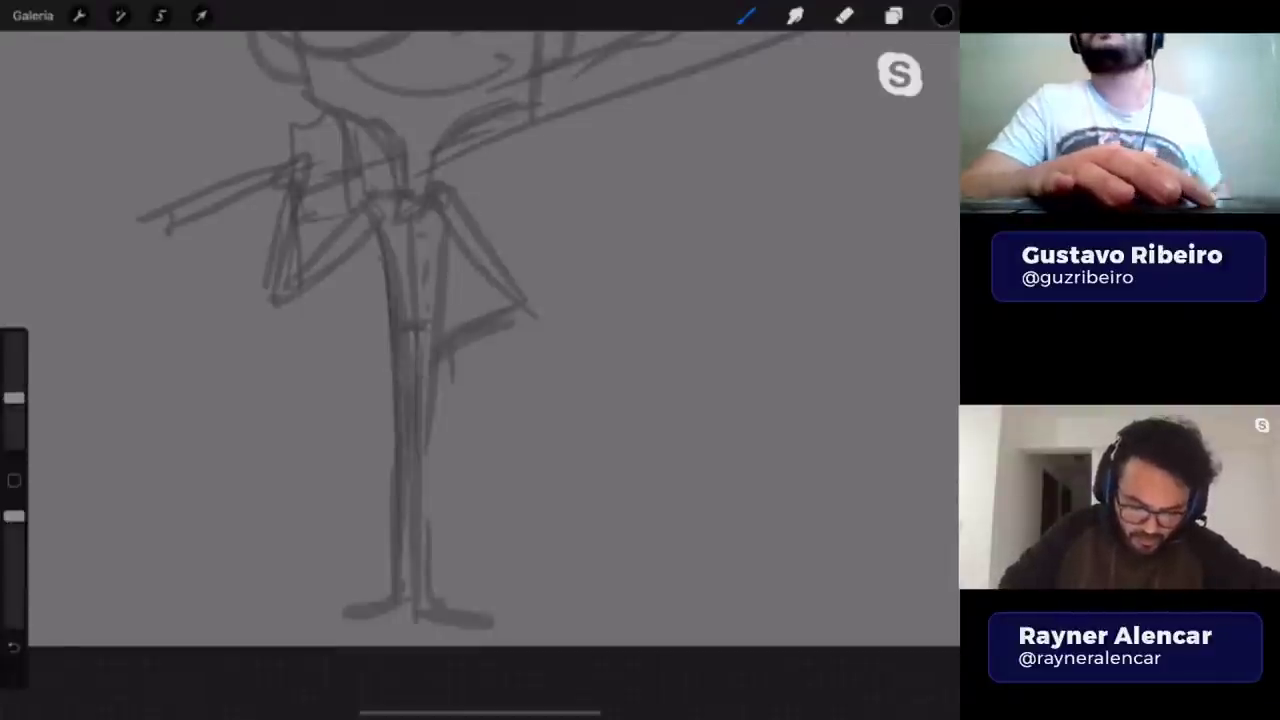
pyautogui.click(893, 15)
# - Ink the trouser leg outlines and the inner line between the legs
pyautogui.click(745, 15)
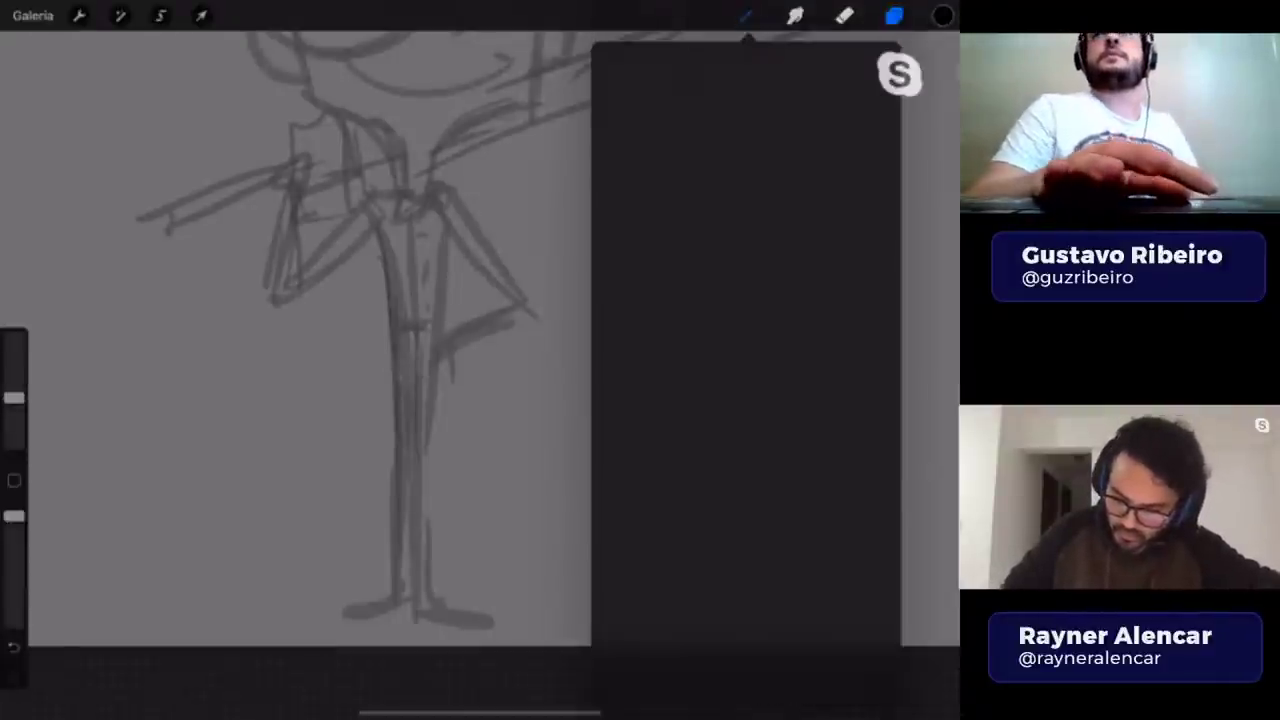
pyautogui.click(745, 15)
pyautogui.moveTo(447, 228); pyautogui.dragTo(421, 512)
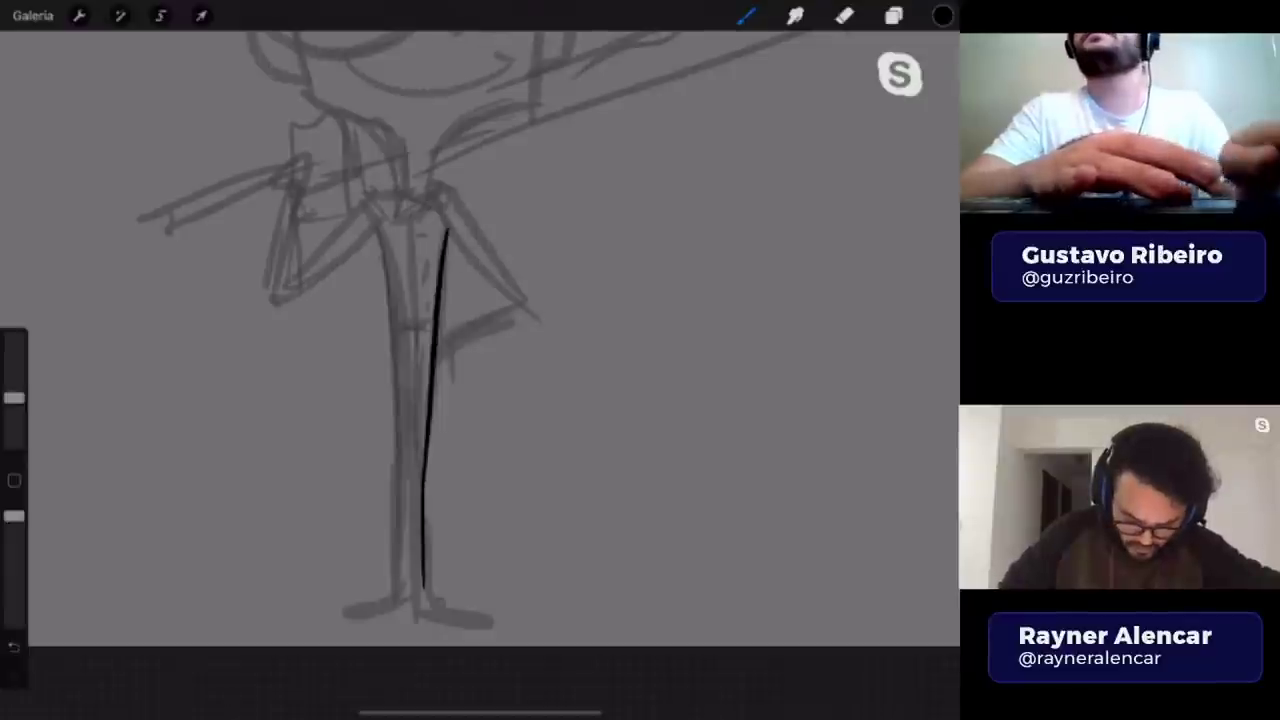
pyautogui.moveTo(383, 228); pyautogui.dragTo(392, 540)
pyautogui.moveTo(412, 482); pyautogui.dragTo(410, 578)
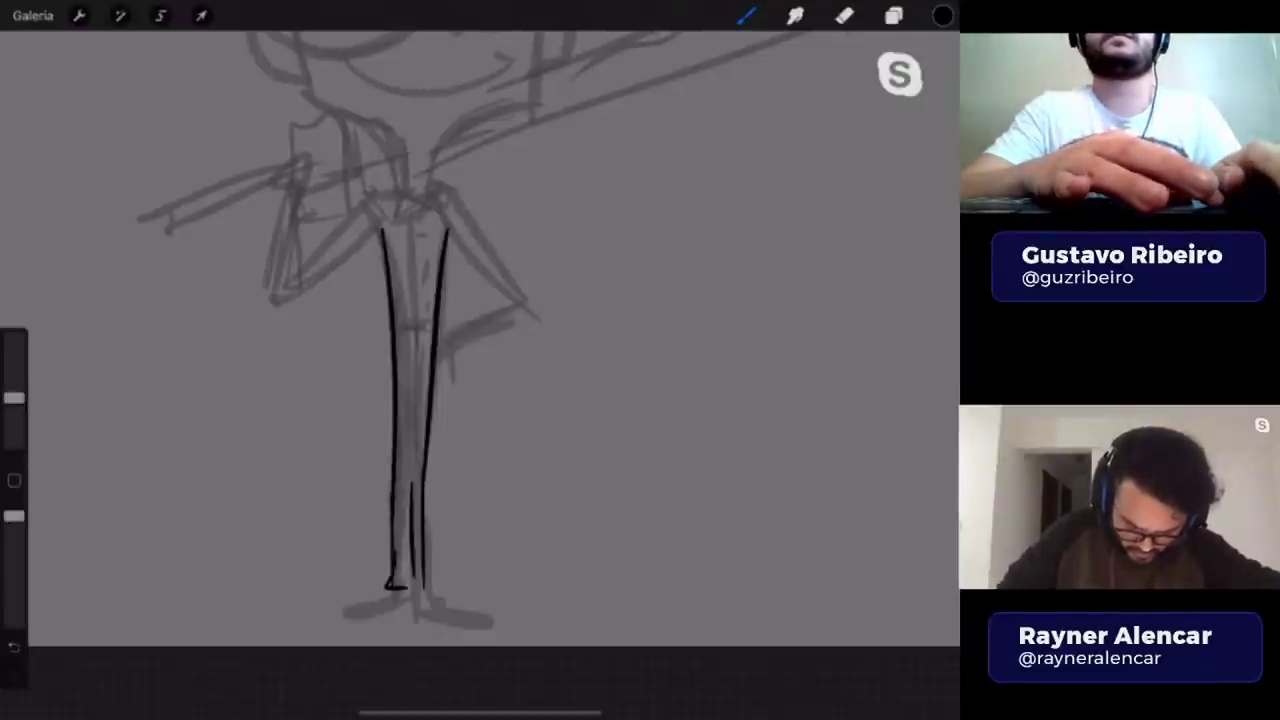
pyautogui.hotkey('ctrl', 'z')
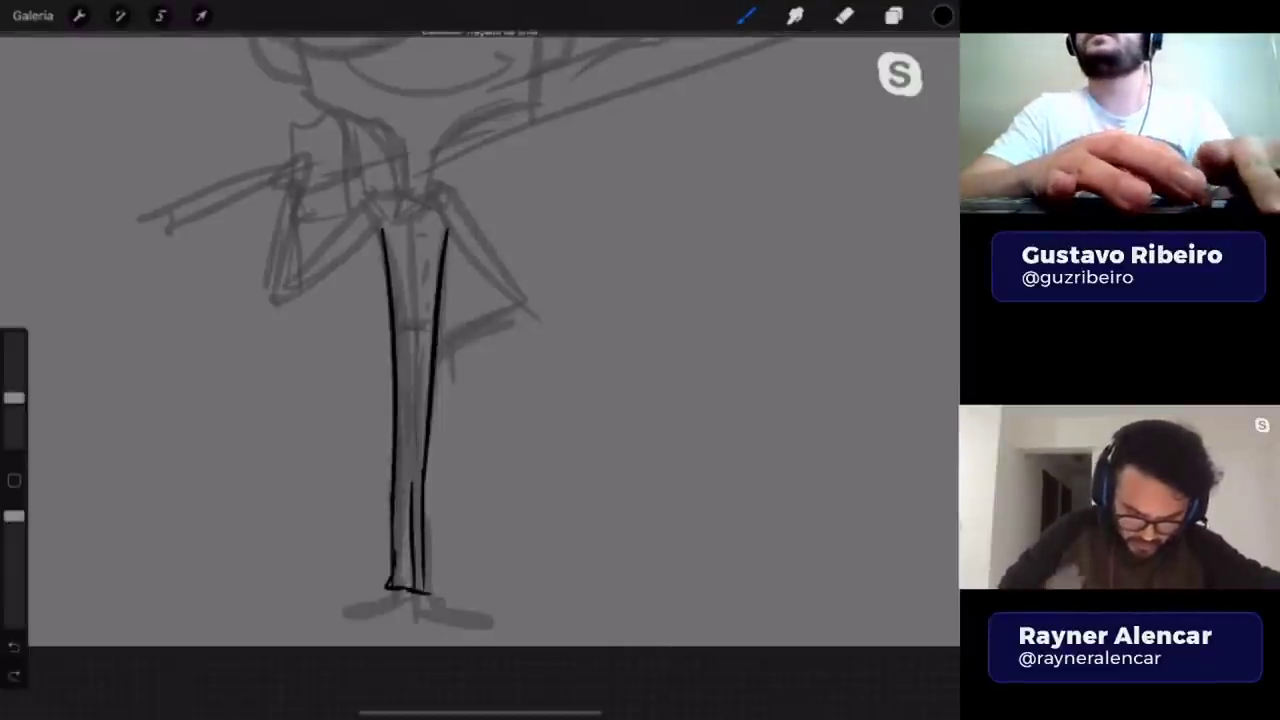
pyautogui.moveTo(410, 330); pyautogui.dragTo(412, 588)
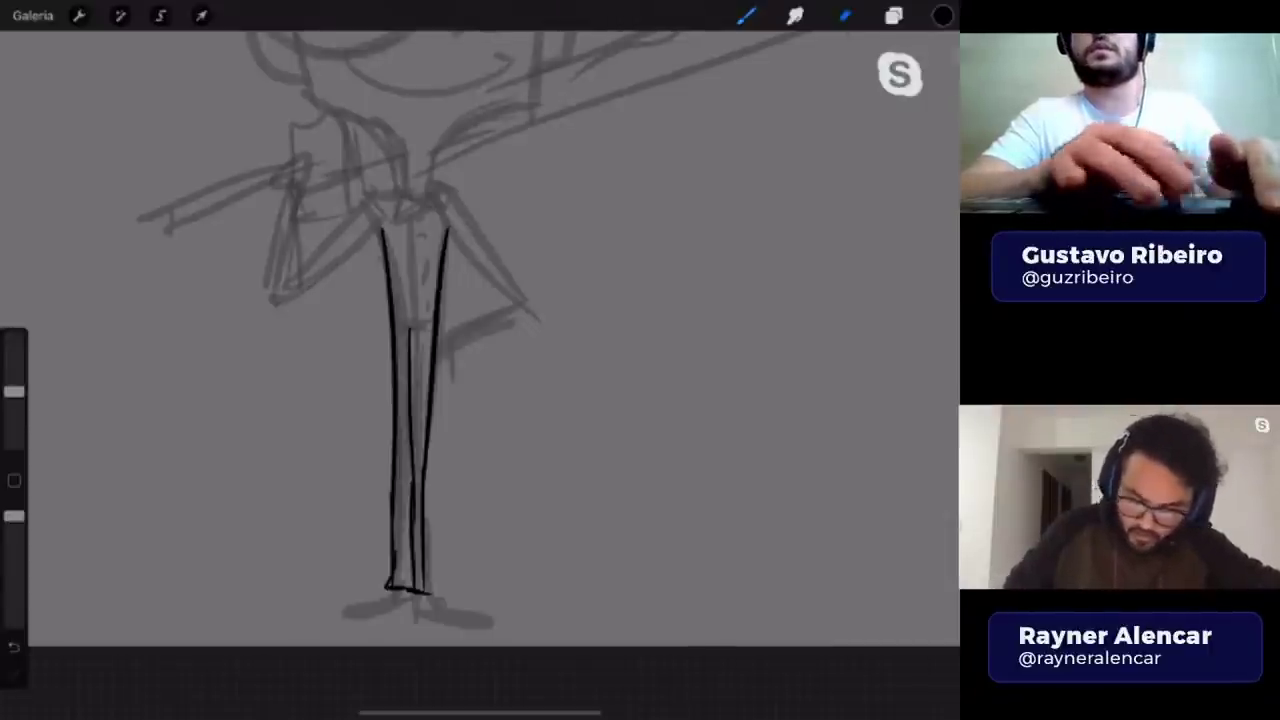
# - Erase the top of the inner leg line and undo the crossing and extra outline strokes
pyautogui.click(845, 15)
pyautogui.moveTo(410, 326); pyautogui.dragTo(410, 406)
pyautogui.click(745, 15)
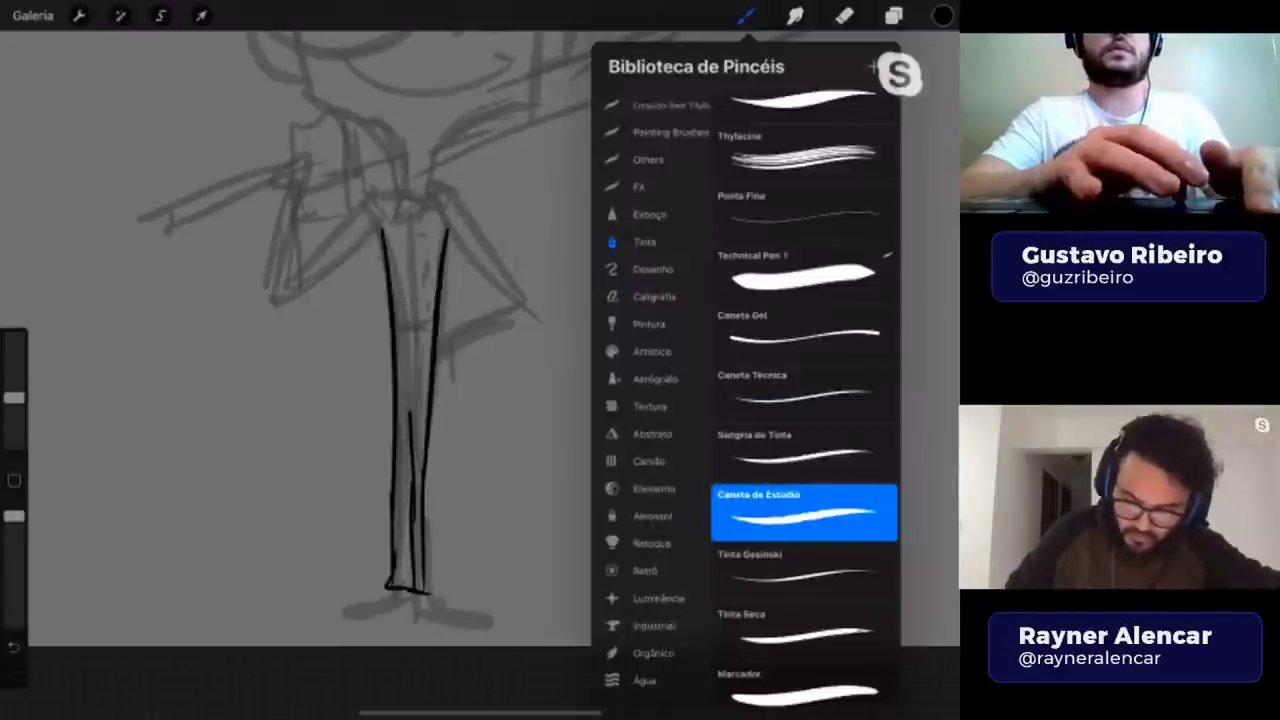
pyautogui.click(797, 268)
pyautogui.click(745, 15)
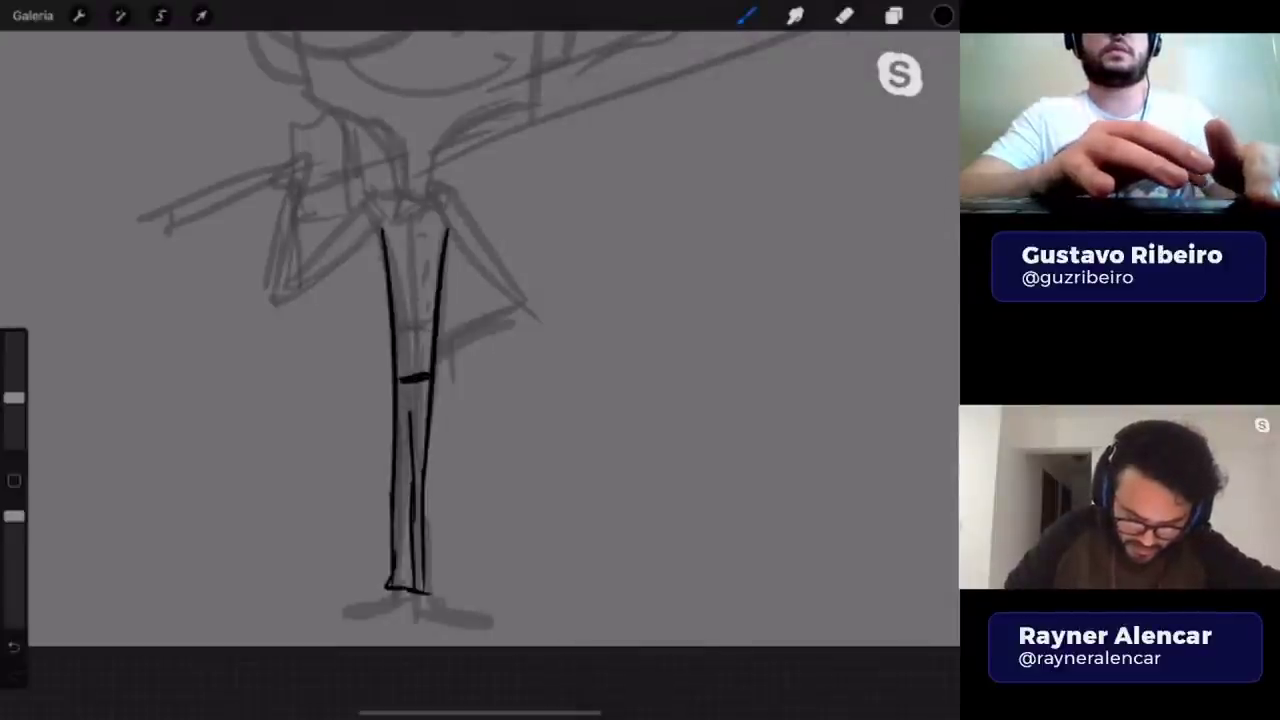
pyautogui.moveTo(405, 197)
pyautogui.mouseDown()
pyautogui.moveTo(452, 202)
pyautogui.moveTo(492, 372)
pyautogui.mouseUp()
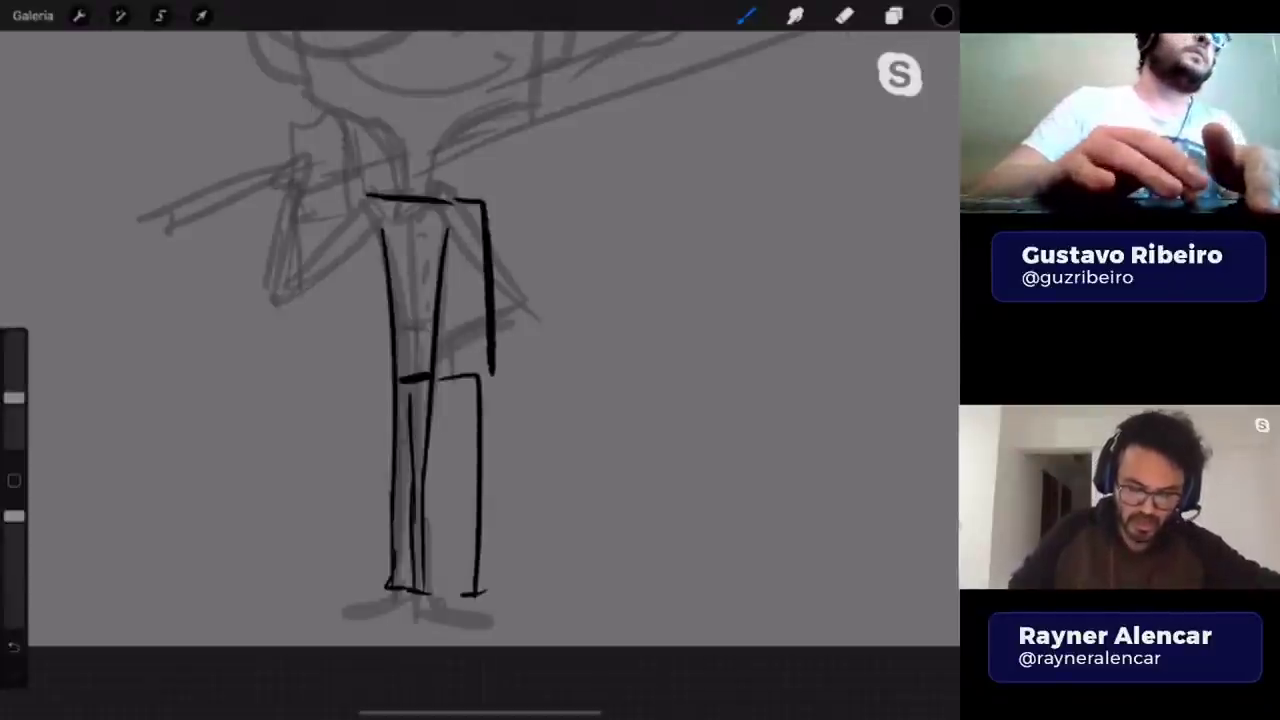
pyautogui.hotkey('ctrl', 'z')
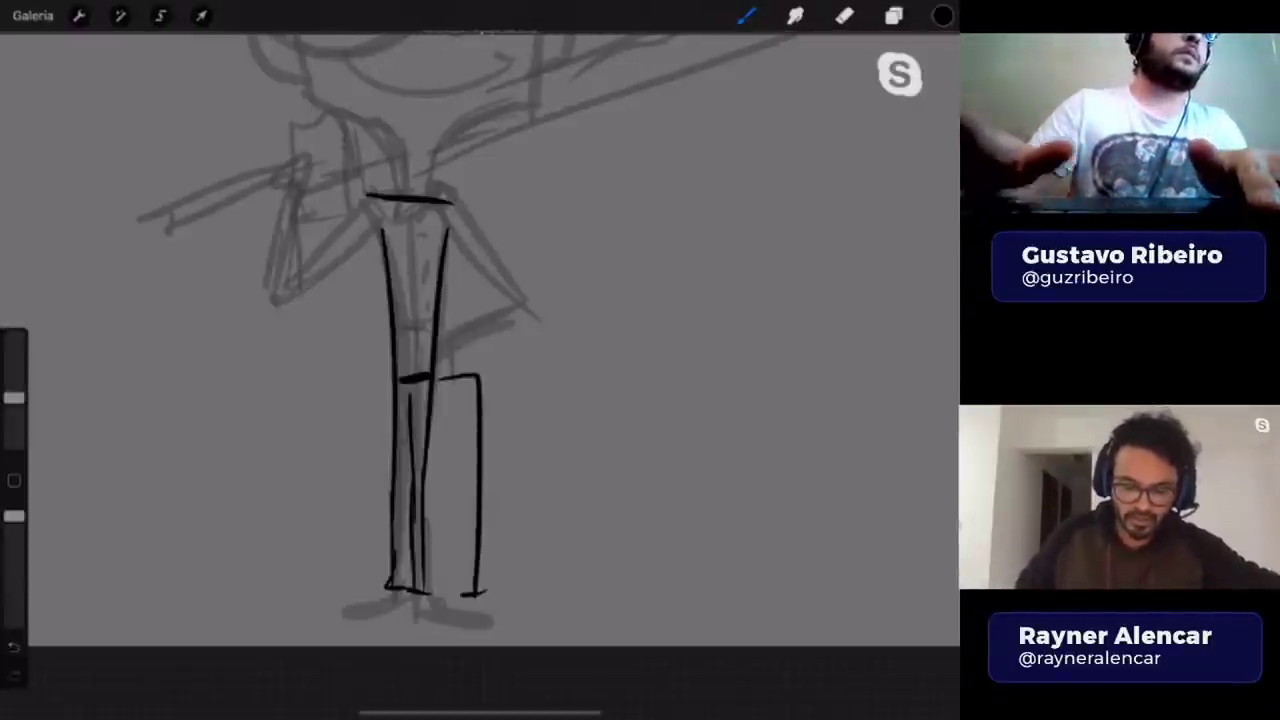
pyautogui.hotkey('ctrl', 'z')
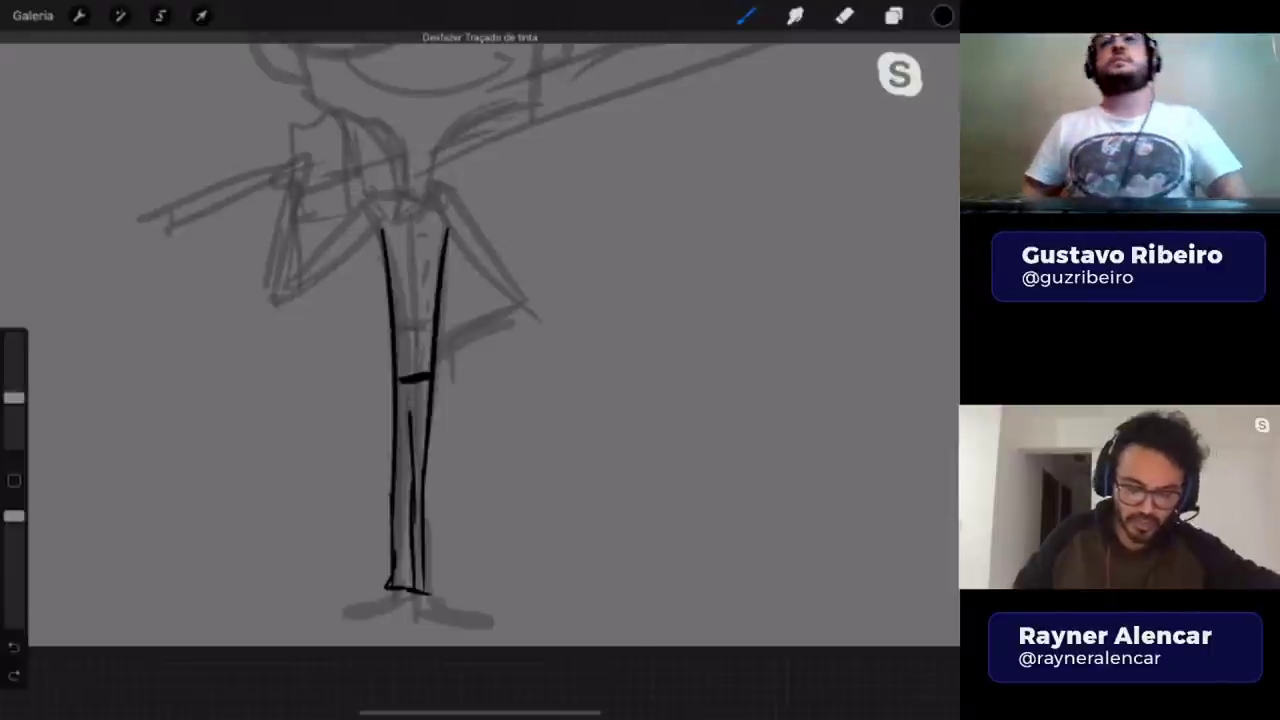
pyautogui.hotkey('ctrl', 'z')
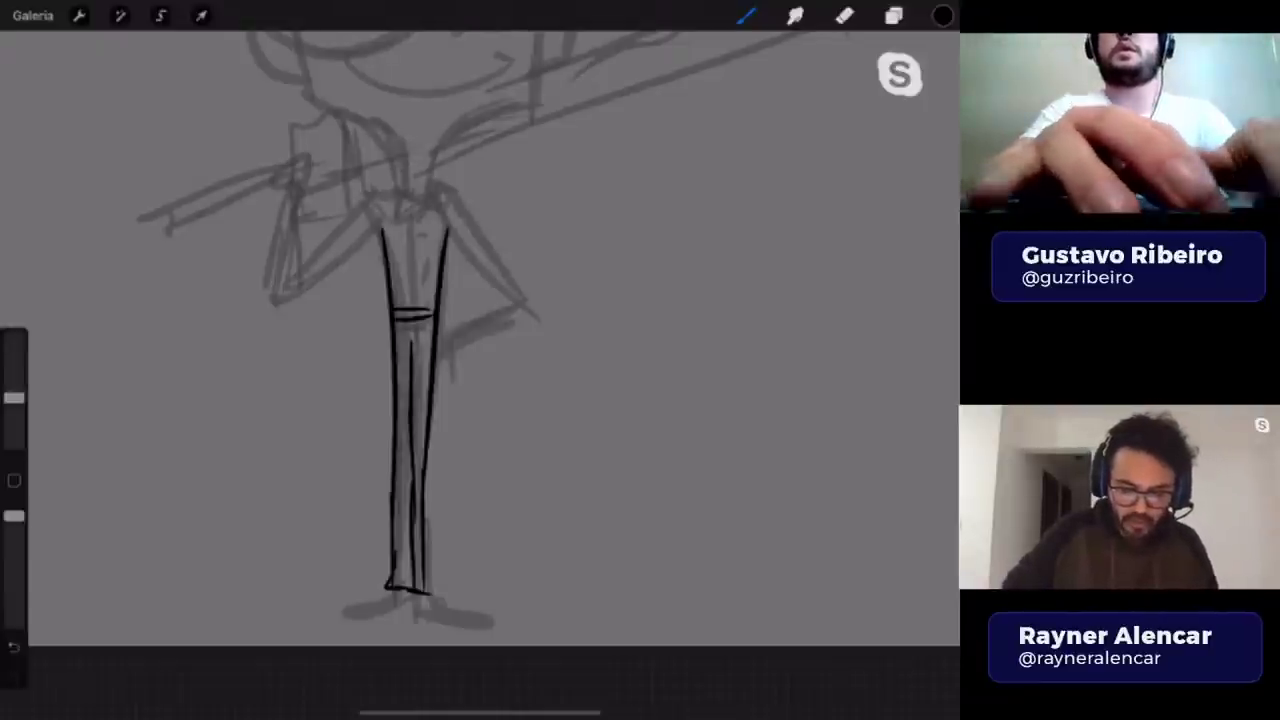
# - Try drawing a second leg right of the trousers, then undo the extra strokes
pyautogui.moveTo(461, 316)
pyautogui.mouseDown()
pyautogui.moveTo(491, 530)
pyautogui.moveTo(478, 606)
pyautogui.mouseUp()
pyautogui.moveTo(462, 188); pyautogui.dragTo(500, 318)
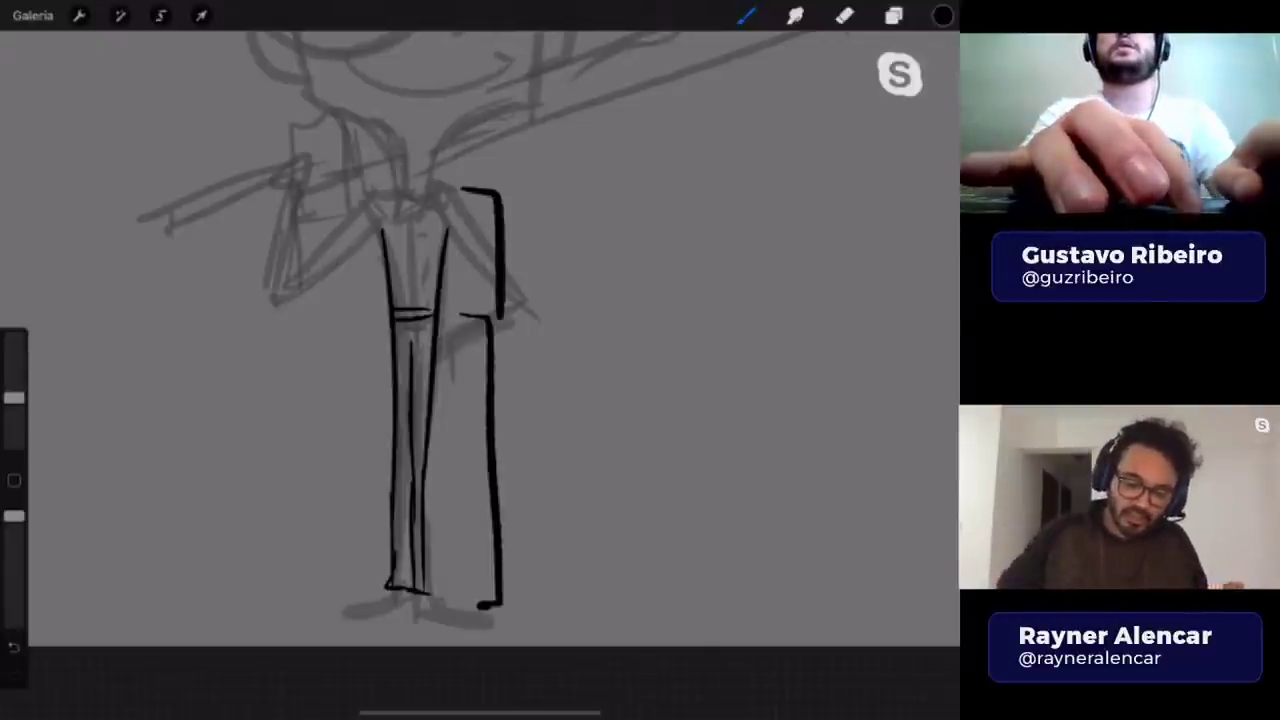
pyautogui.hotkey('ctrl', 'z')
pyautogui.hotkey('ctrl', 'z')
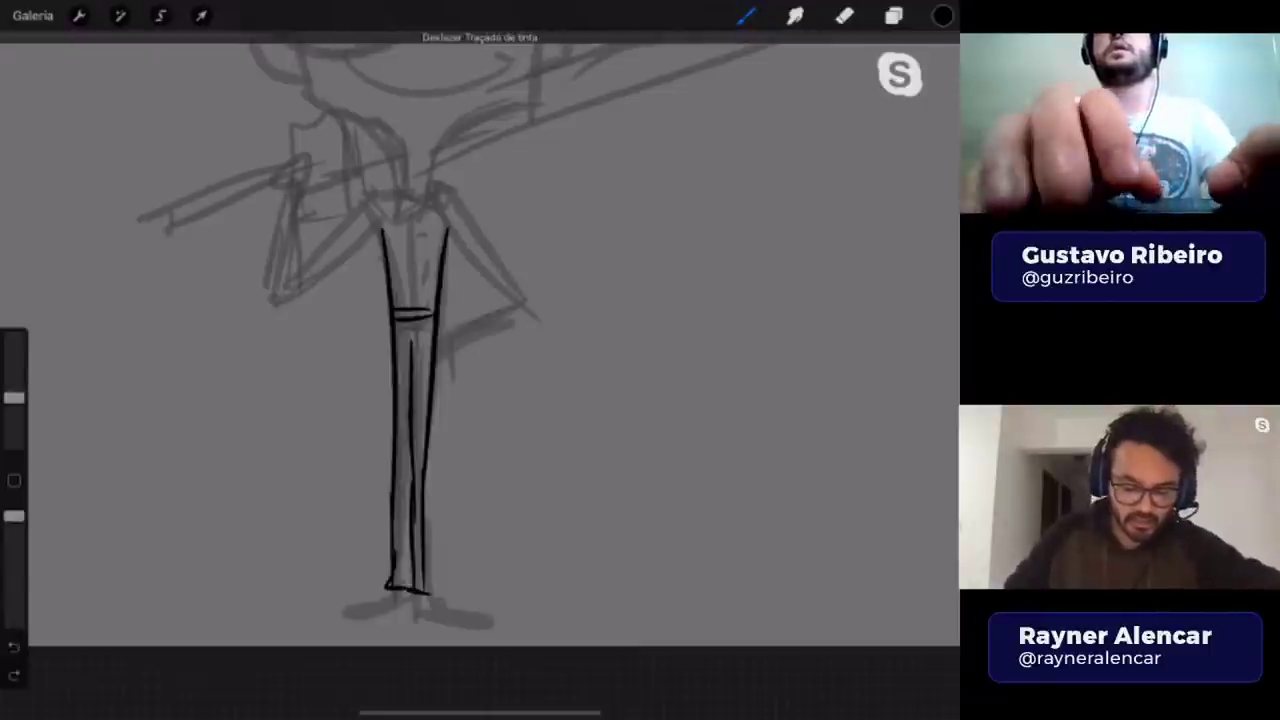
pyautogui.scroll(-3, 480, 340)
pyautogui.scroll(-2, 480, 340)
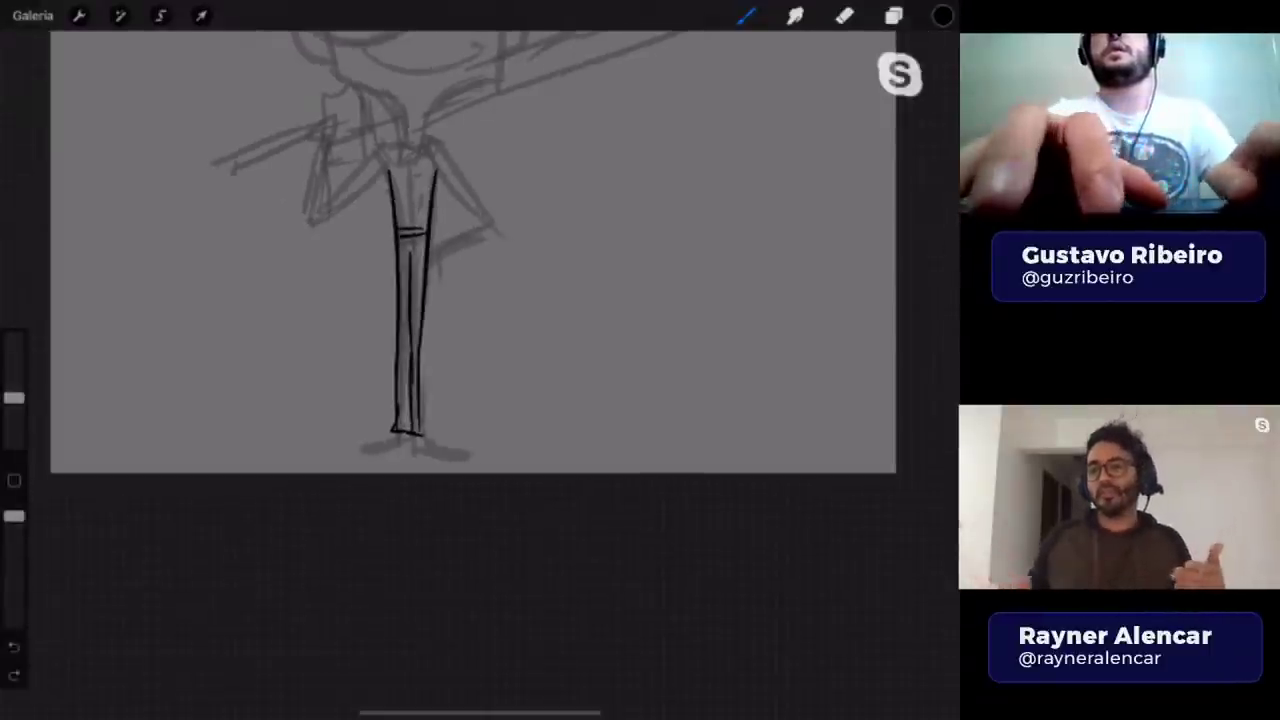
# - Ink simplified legs and a round head for a second figure beside the sketch
pyautogui.scroll(3, 470, 250)
pyautogui.hscroll(4, 400, 260)
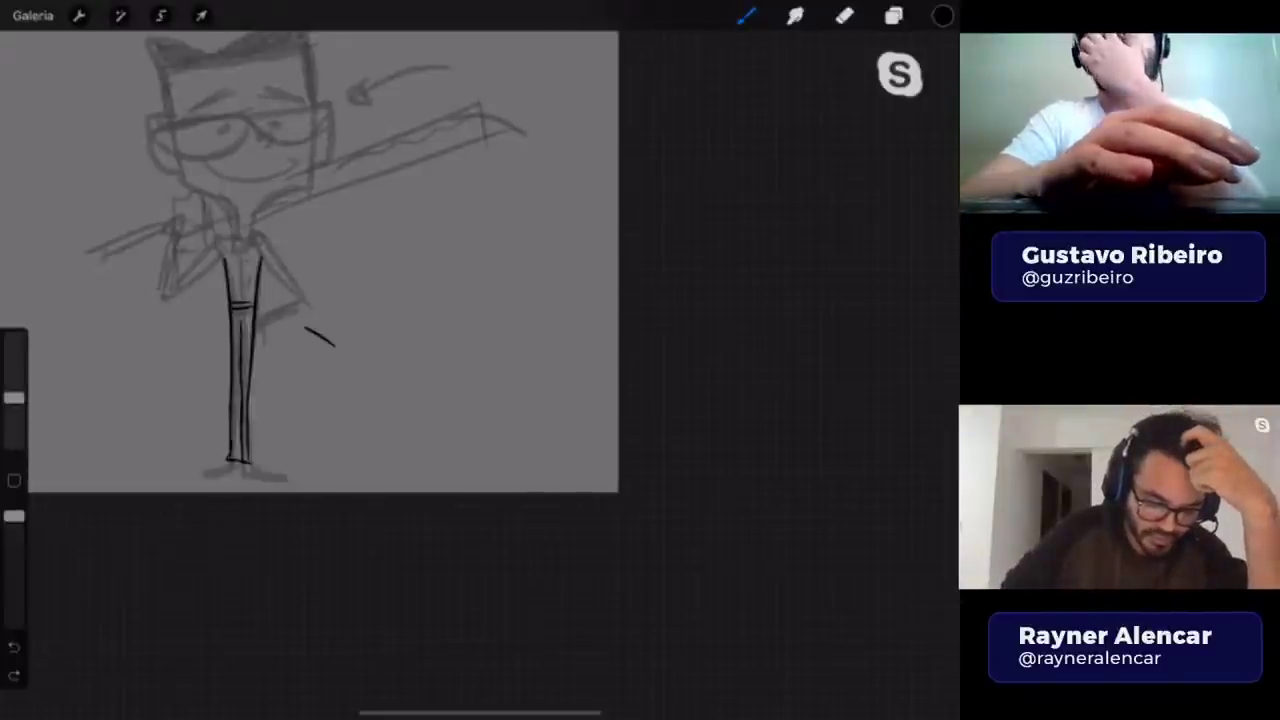
pyautogui.moveTo(300, 322); pyautogui.dragTo(318, 340)
pyautogui.hotkey('ctrl', 'z')
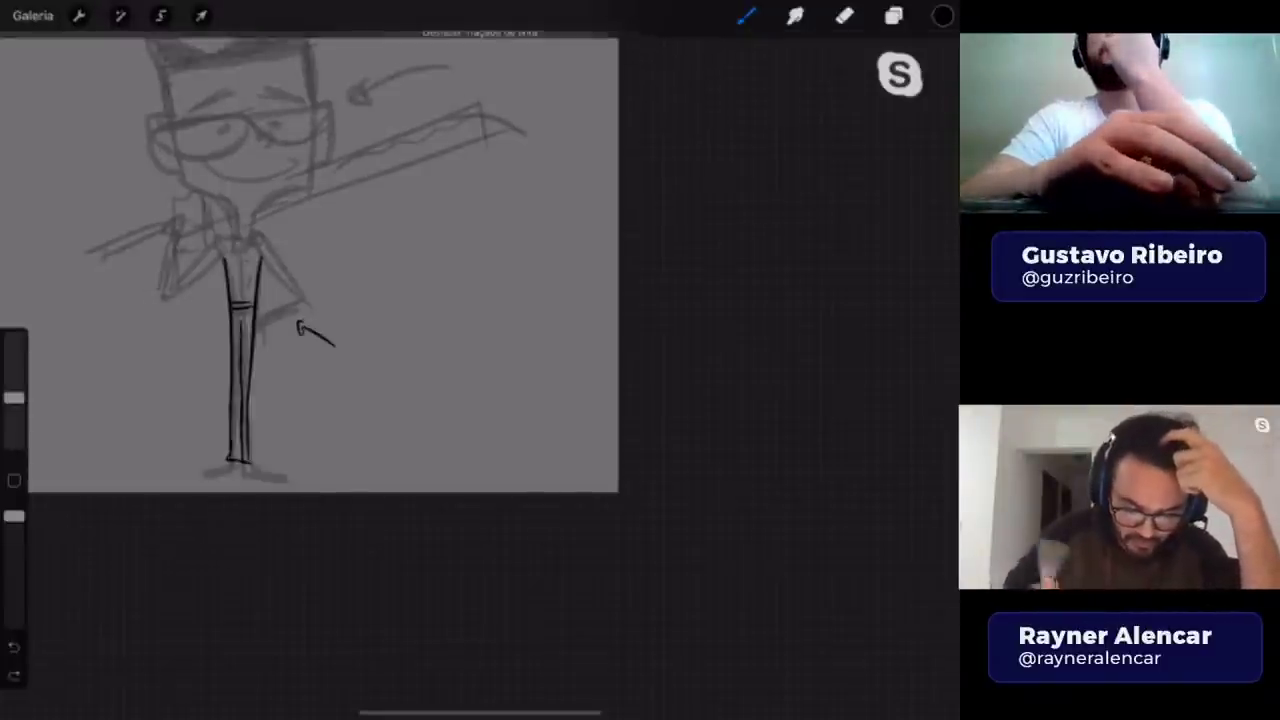
pyautogui.scroll(3, 320, 300)
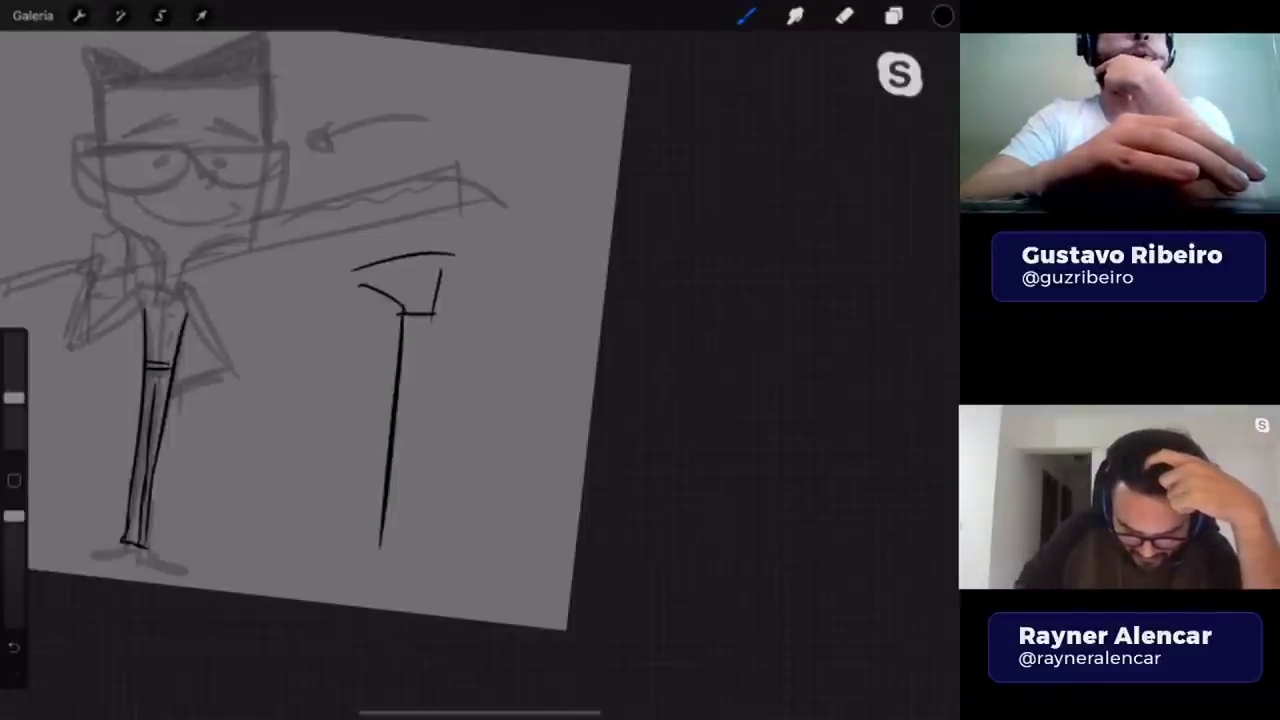
pyautogui.moveTo(436, 318)
pyautogui.mouseDown()
pyautogui.moveTo(385, 600)
pyautogui.moveTo(353, 592)
pyautogui.mouseUp()
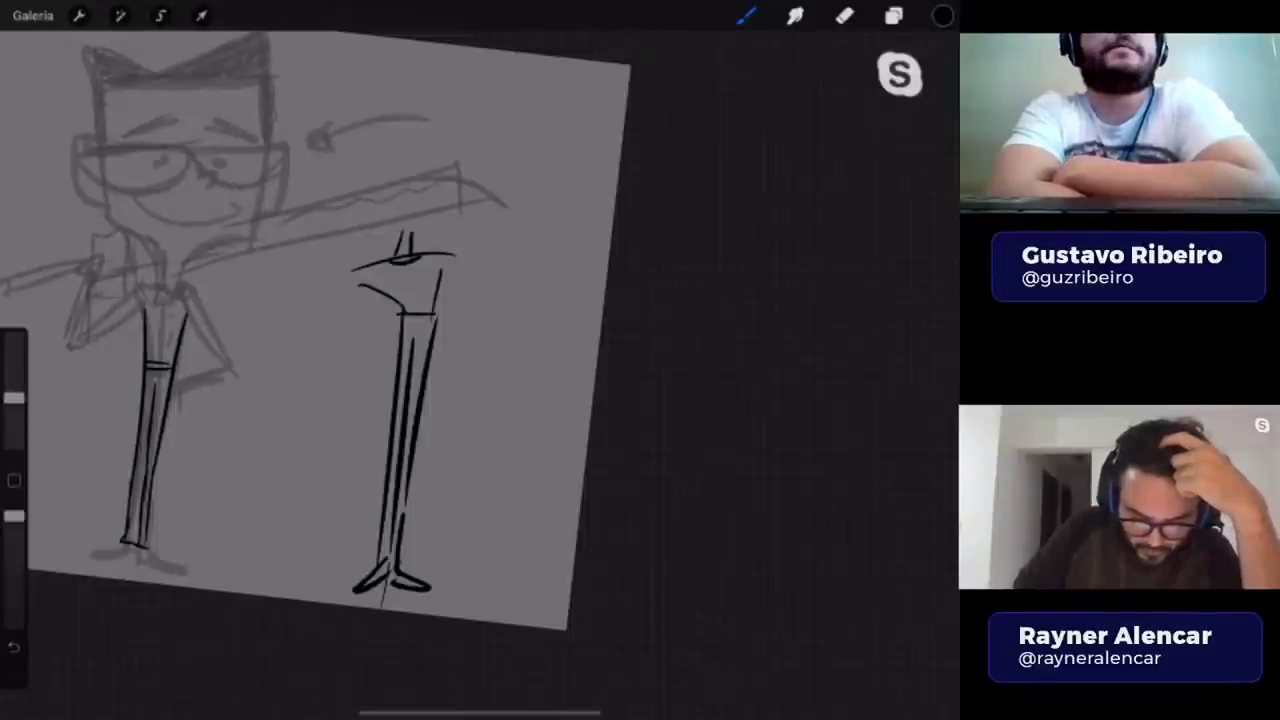
pyautogui.moveTo(405, 230); pyautogui.dragTo(400, 228)
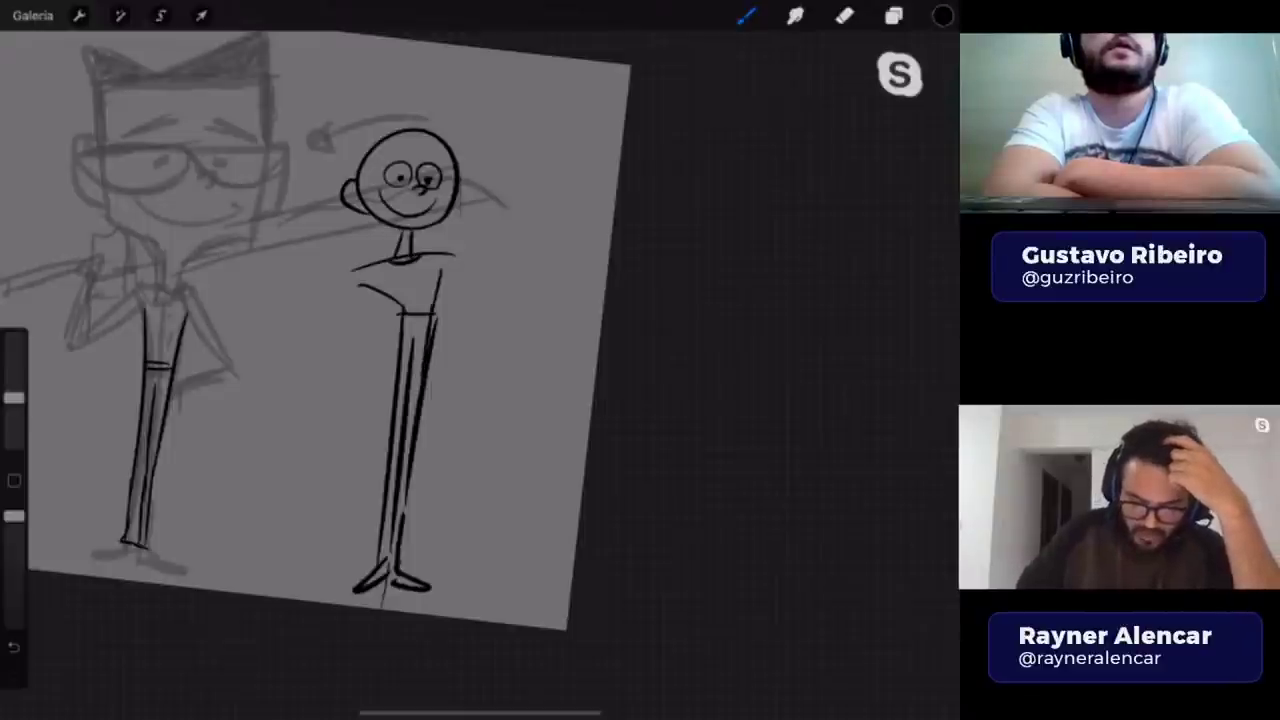
# - Add double-headed arrows toward the new figure's legs and a curved hair stroke above its head
pyautogui.moveTo(518, 472)
pyautogui.mouseDown()
pyautogui.moveTo(457, 394)
pyautogui.moveTo(477, 398)
pyautogui.mouseUp()
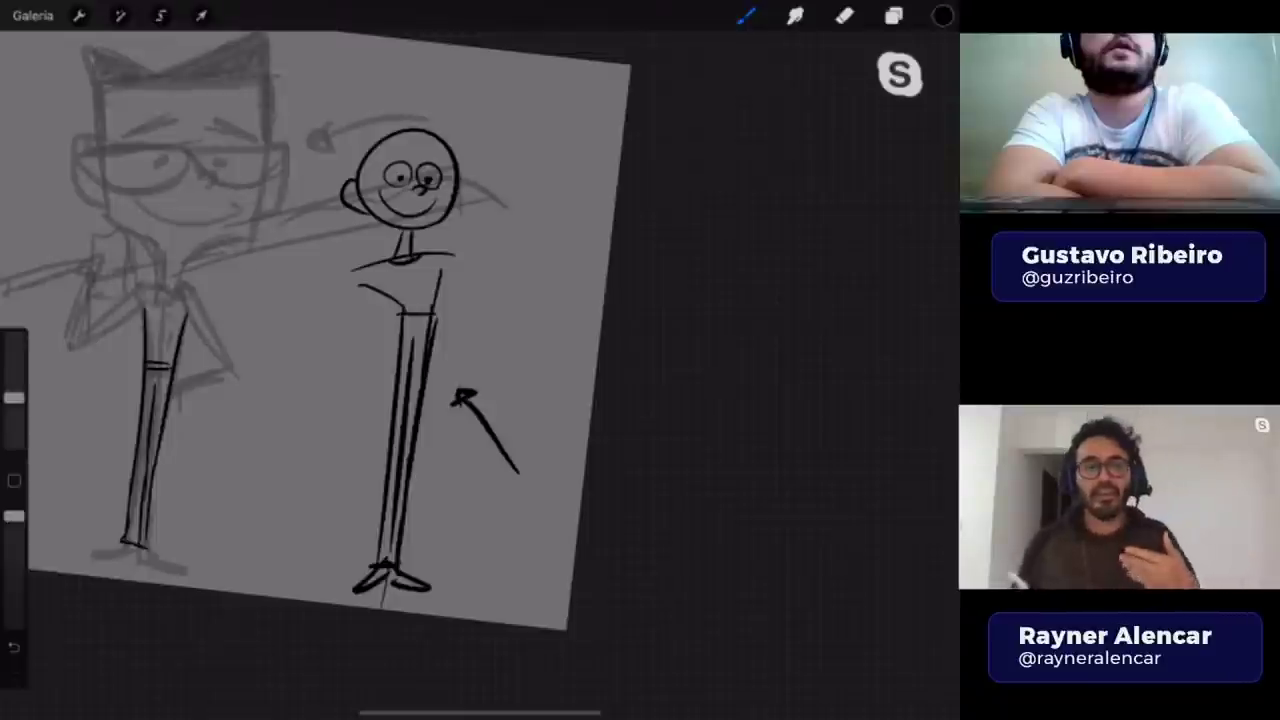
pyautogui.scroll(-3, 330, 330)
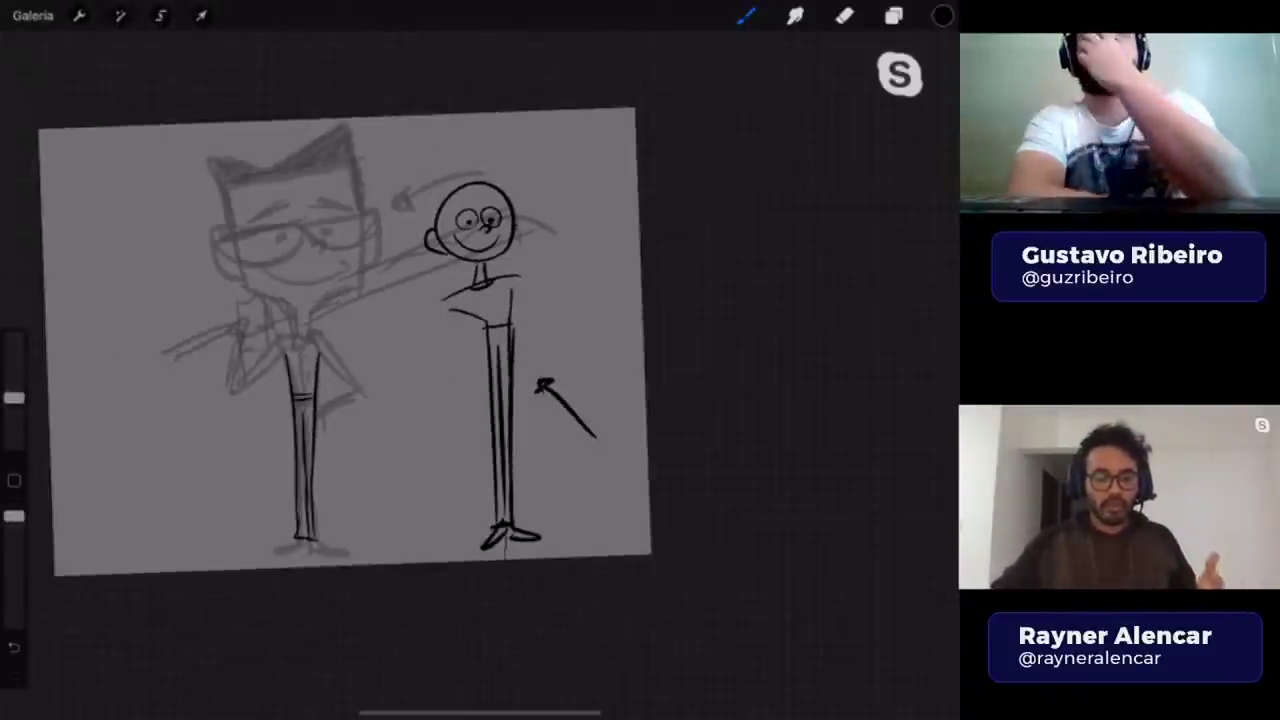
pyautogui.moveTo(466, 376); pyautogui.dragTo(470, 392)
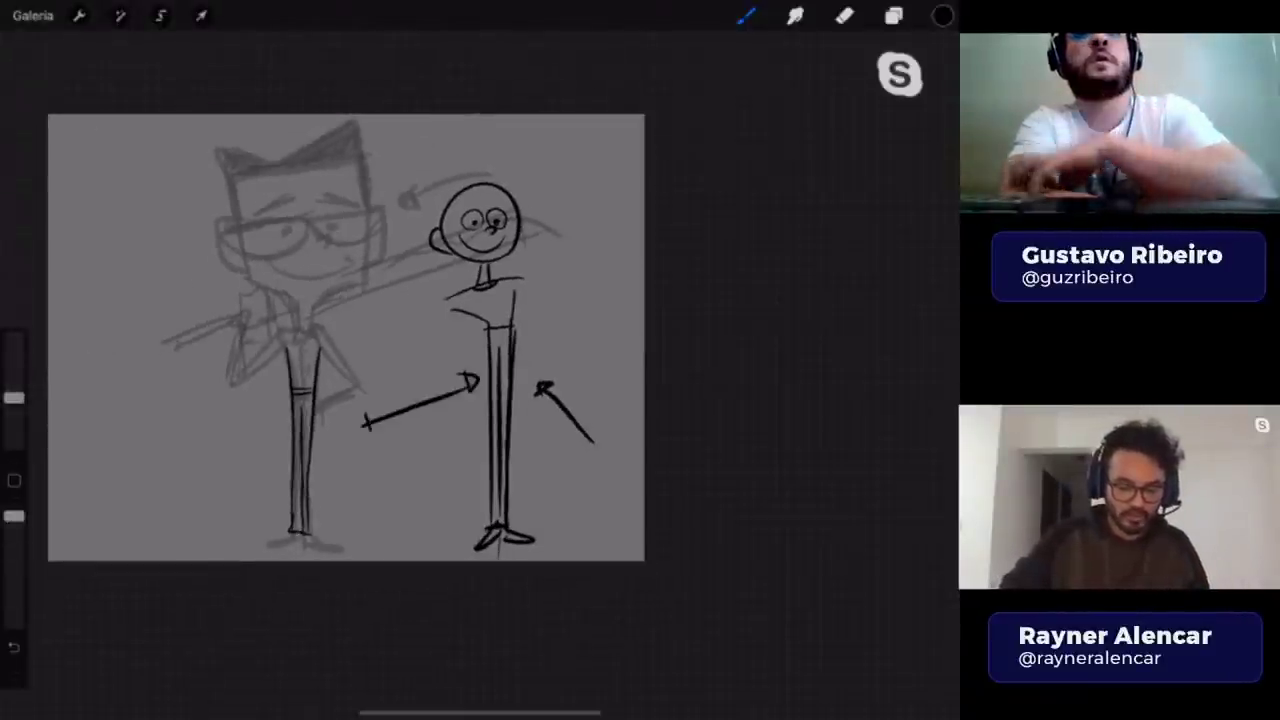
pyautogui.moveTo(370, 415); pyautogui.dragTo(372, 432)
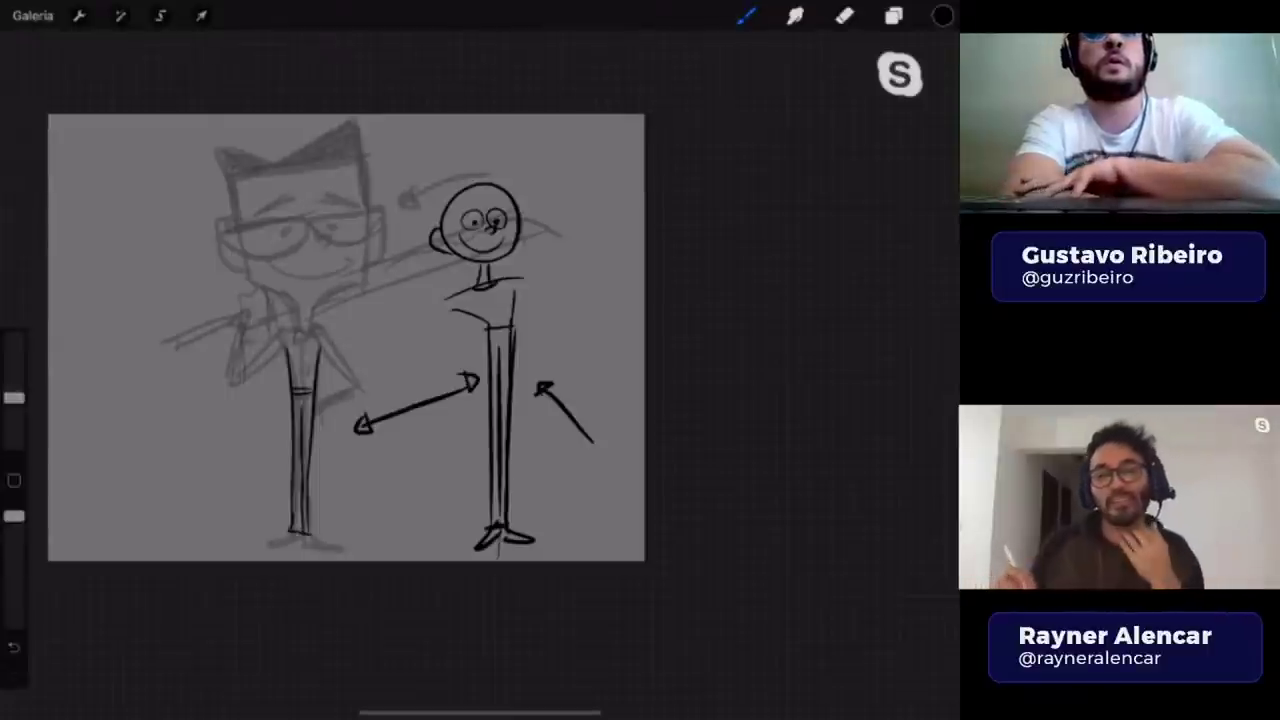
pyautogui.scroll(3, 350, 380)
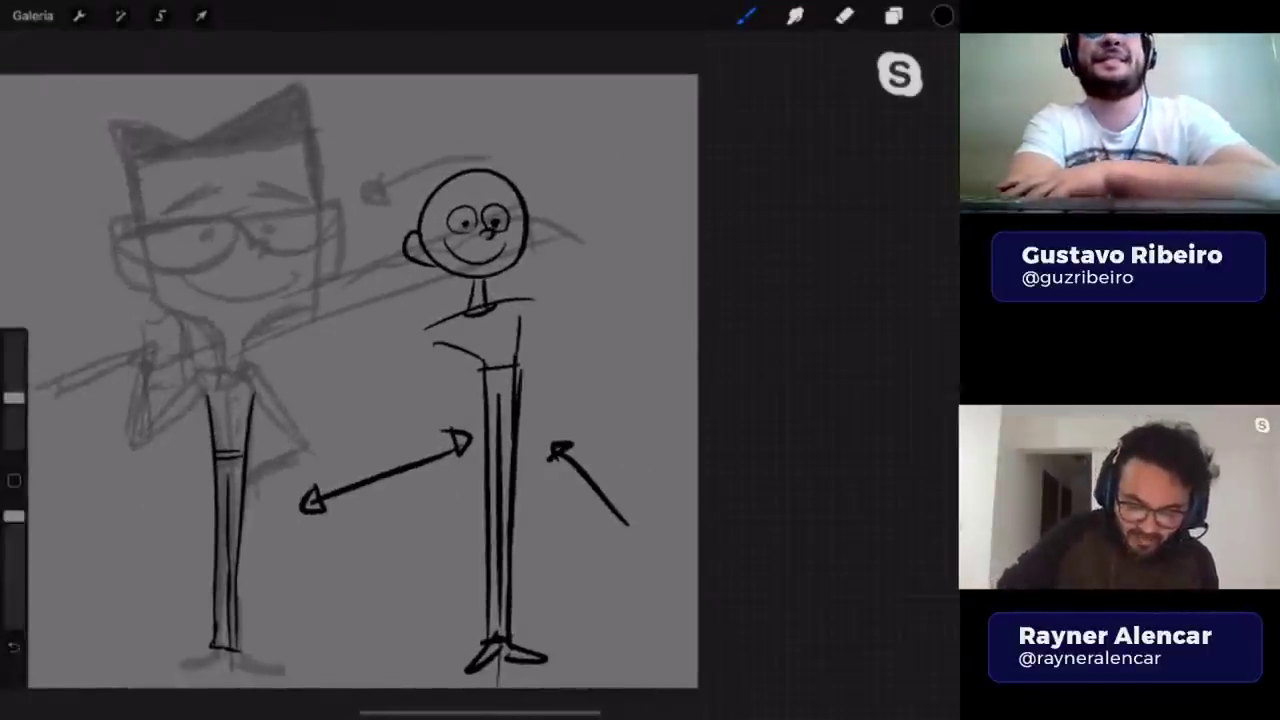
pyautogui.moveTo(468, 180)
pyautogui.mouseDown()
pyautogui.moveTo(512, 110)
pyautogui.moveTo(410, 230)
pyautogui.moveTo(532, 220)
pyautogui.mouseUp()
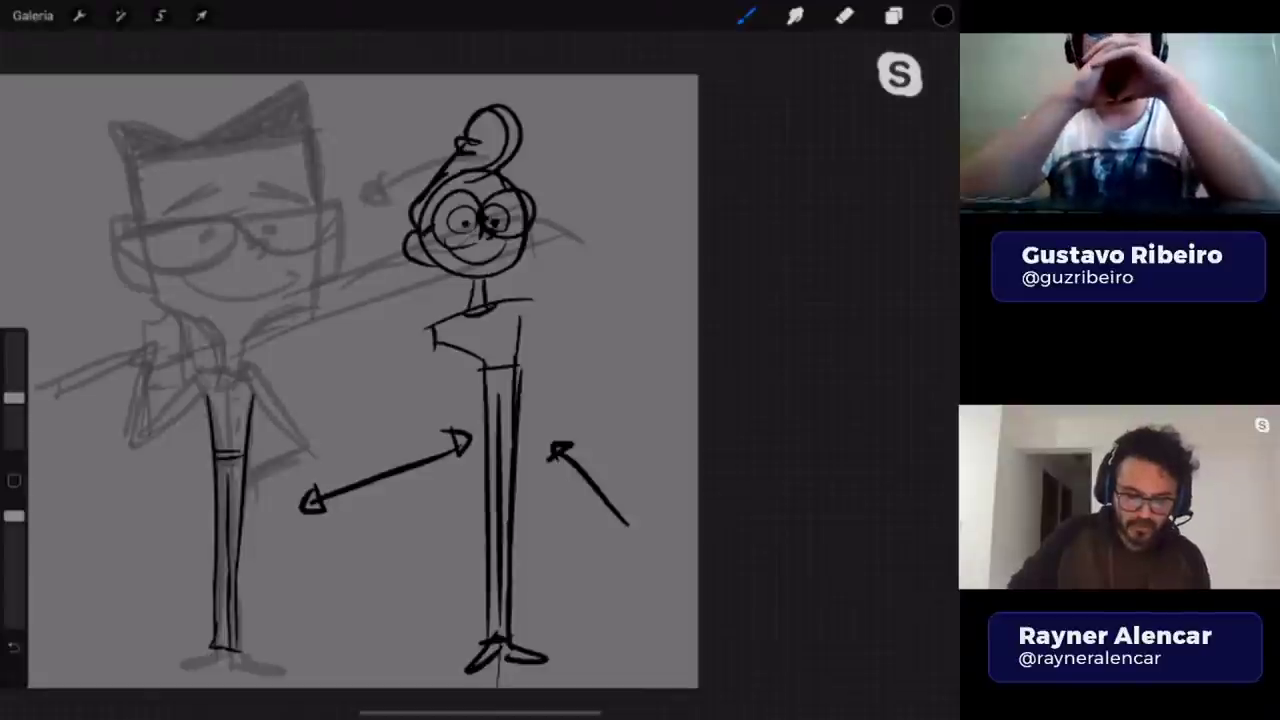
# - Draw a short diagonal line below the double arrows between the figures
pyautogui.scroll(-3, 350, 380)
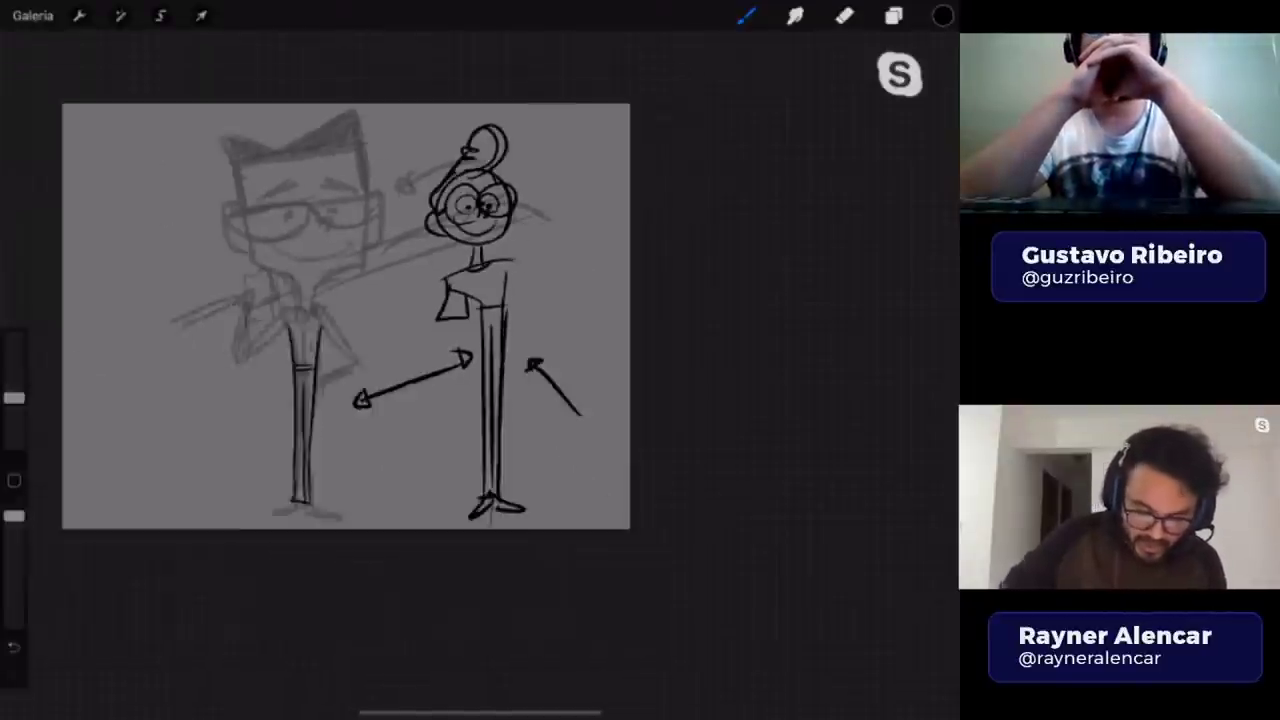
pyautogui.scroll(2, 240, 320)
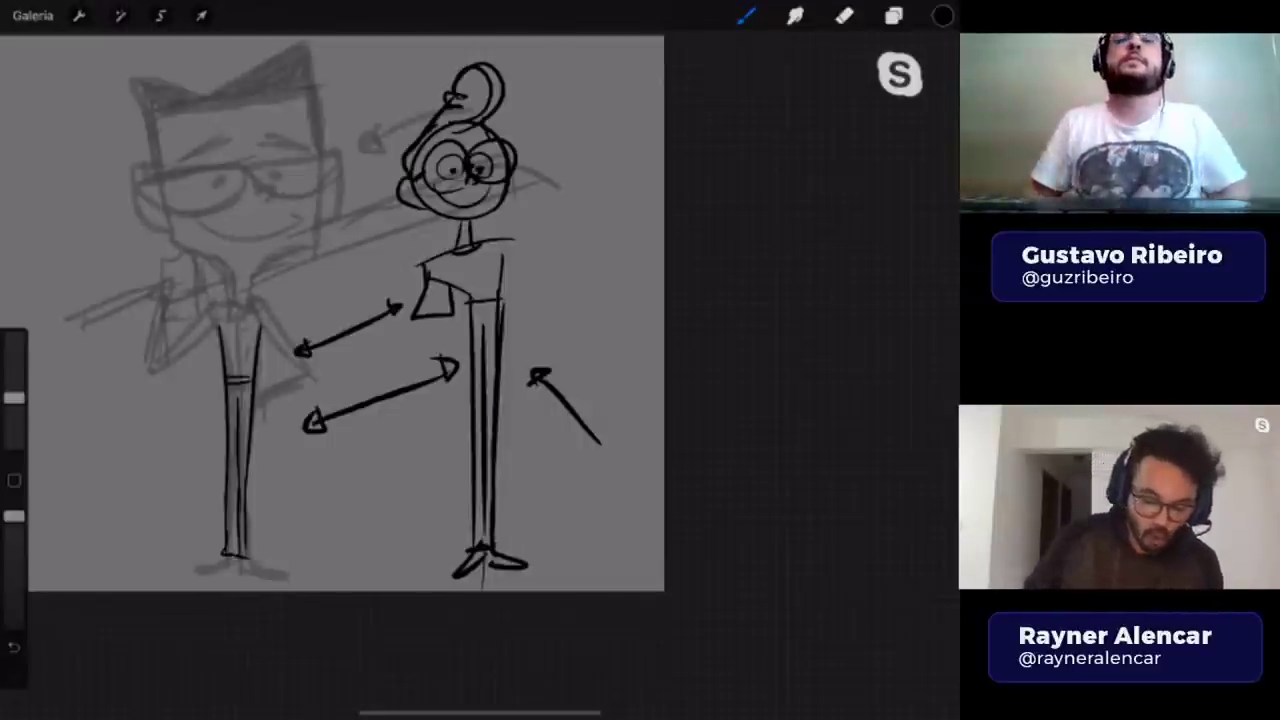
pyautogui.moveTo(308, 467); pyautogui.dragTo(383, 515)
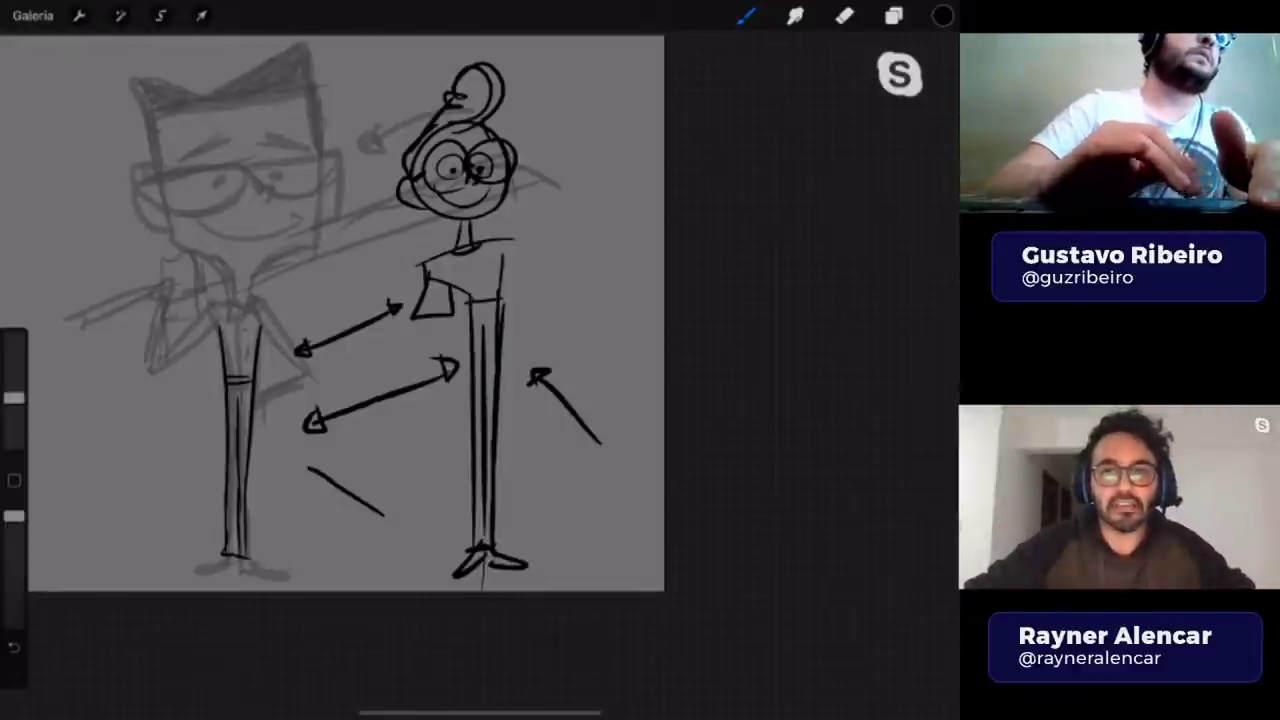
# - Draw the woman's raised arm with hand at her head and sleeve strokes, then pick the Eraser
pyautogui.scroll(-2, 346, 312)
pyautogui.scroll(-1, 373, 288)
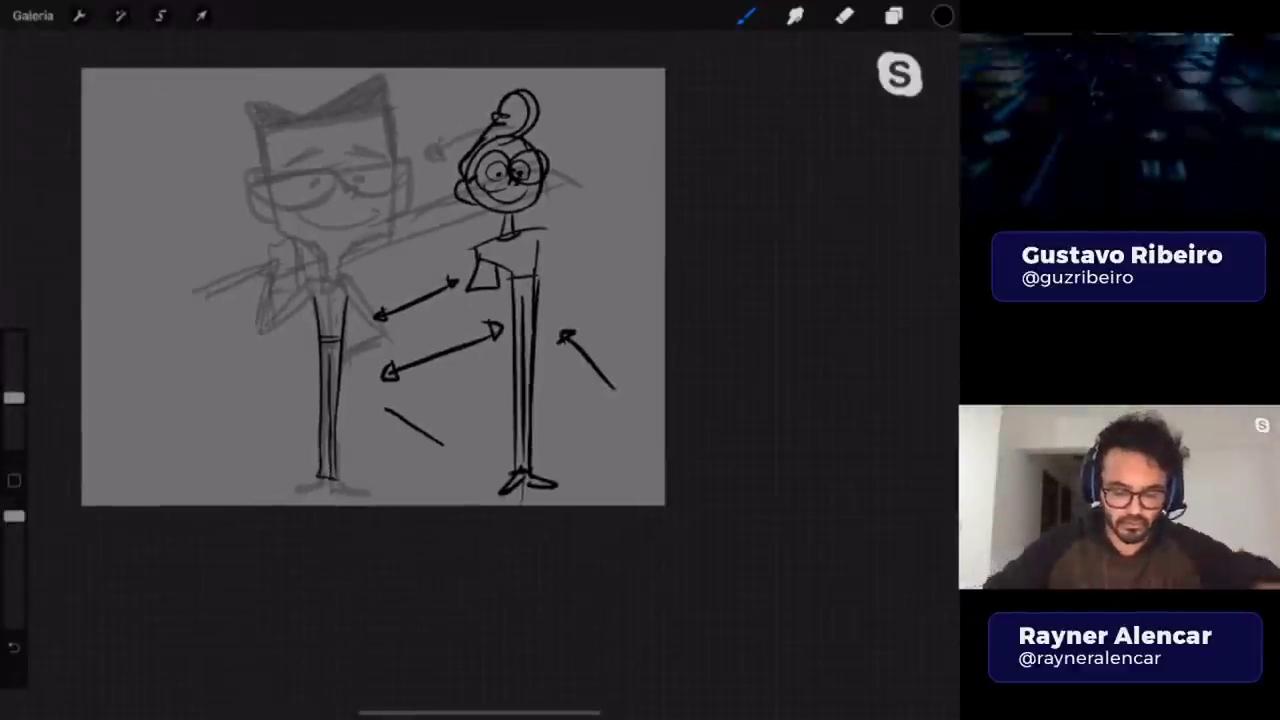
pyautogui.scroll(-1, 373, 288)
pyautogui.scroll(2, 434, 273)
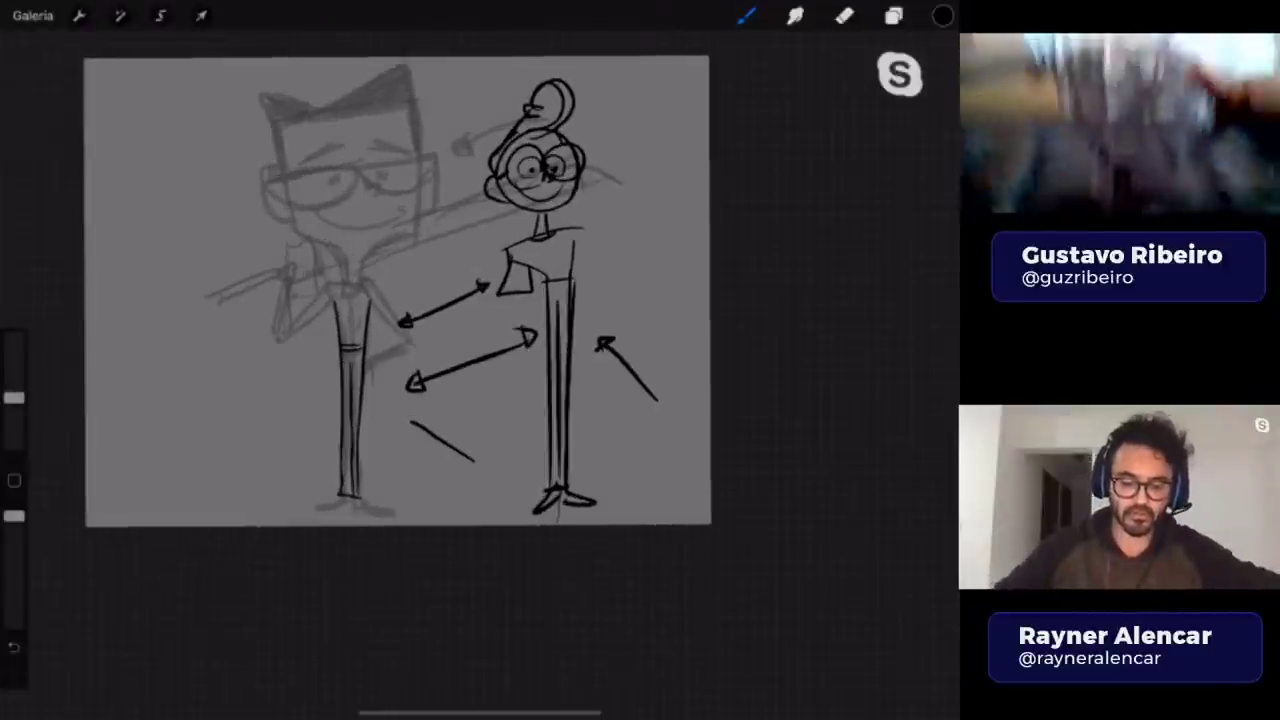
pyautogui.scroll(1, 398, 312)
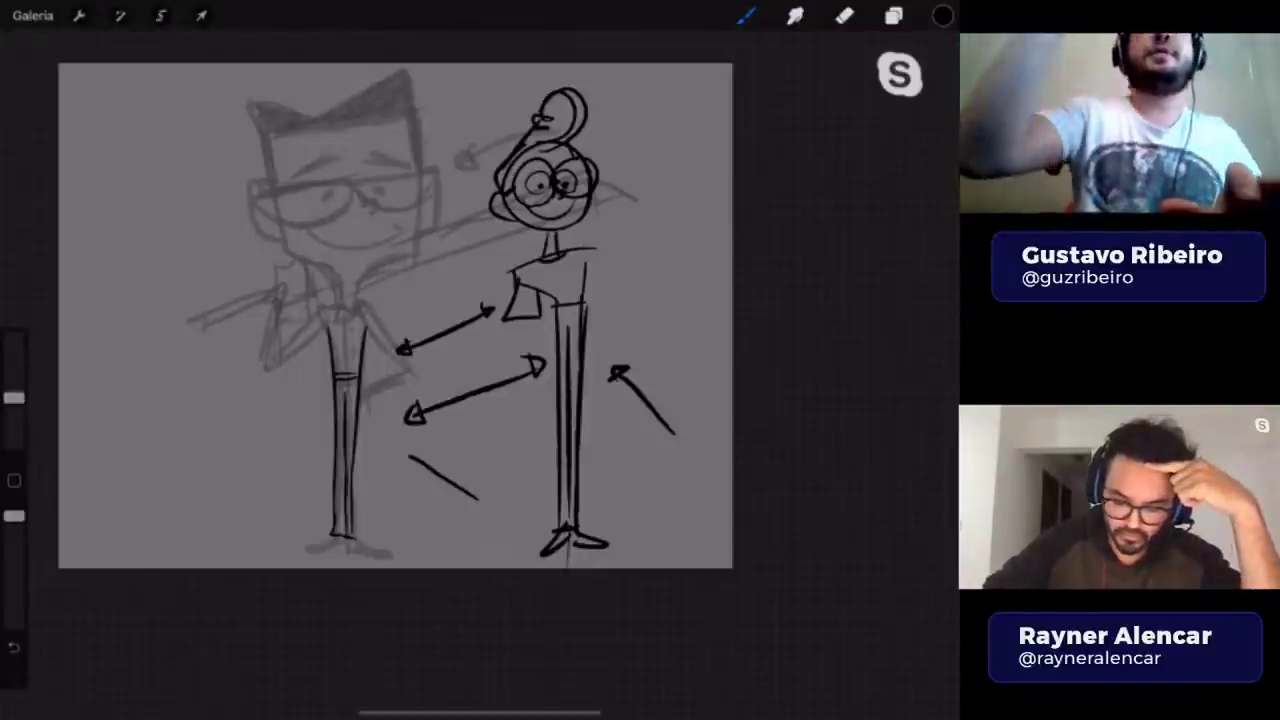
pyautogui.moveTo(612, 152); pyautogui.dragTo(606, 162)
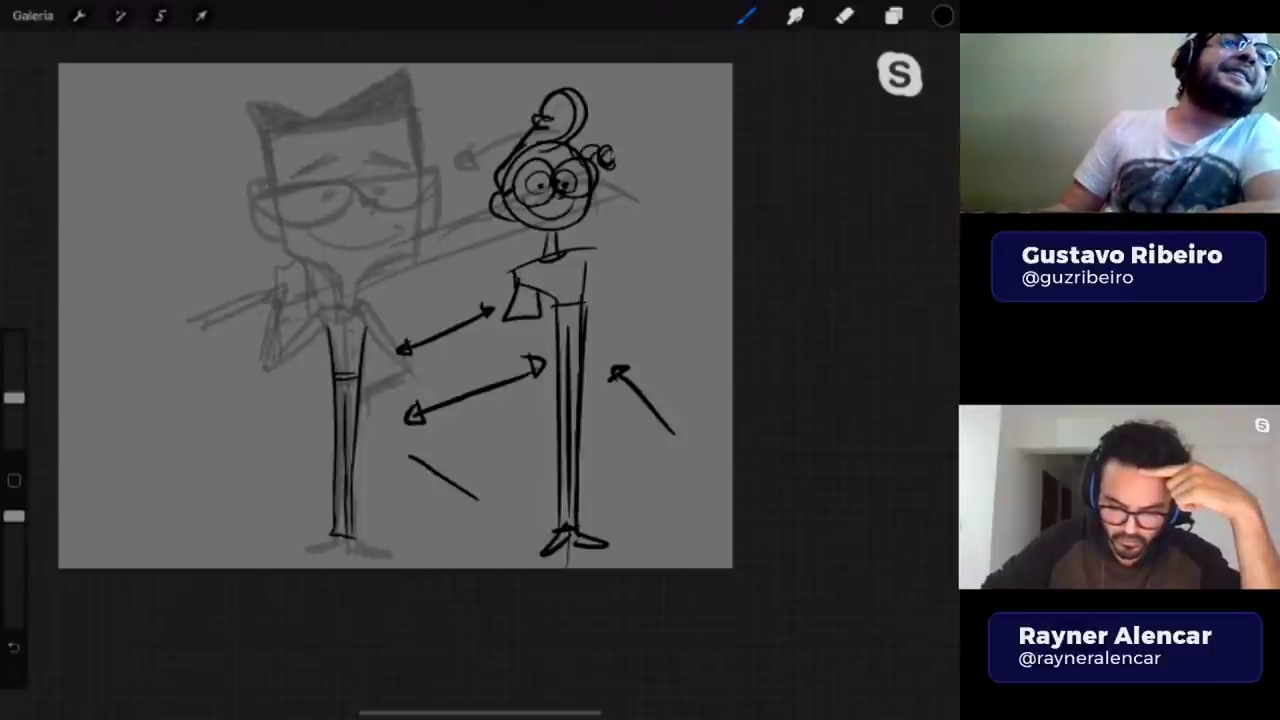
pyautogui.moveTo(612, 160); pyautogui.dragTo(646, 212)
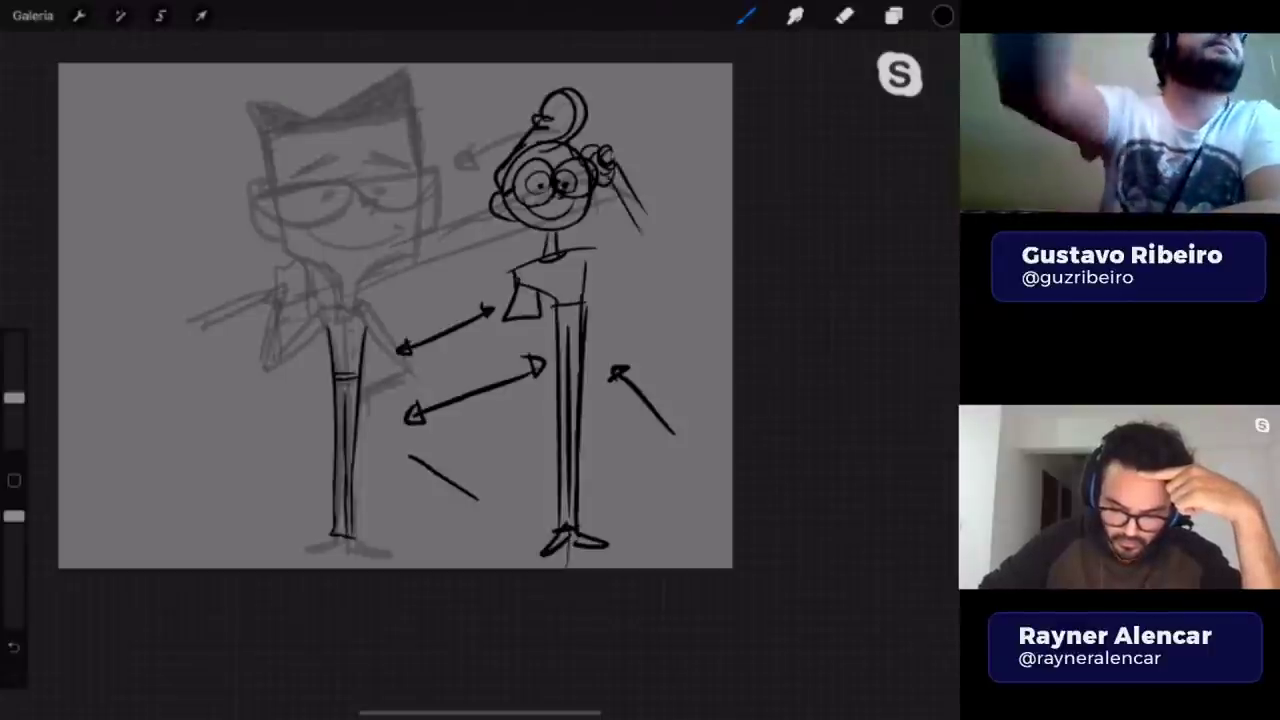
pyautogui.moveTo(570, 252); pyautogui.dragTo(648, 210)
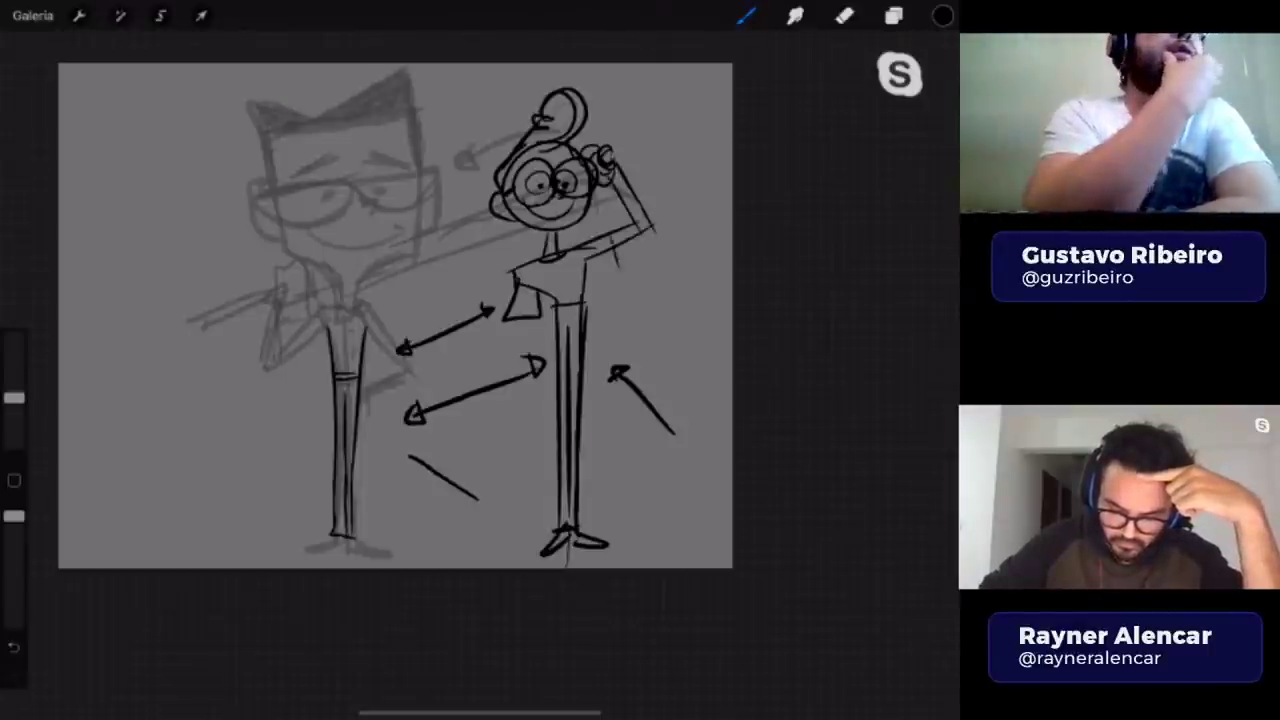
pyautogui.moveTo(580, 268); pyautogui.dragTo(620, 256)
pyautogui.moveTo(612, 242); pyautogui.dragTo(616, 266)
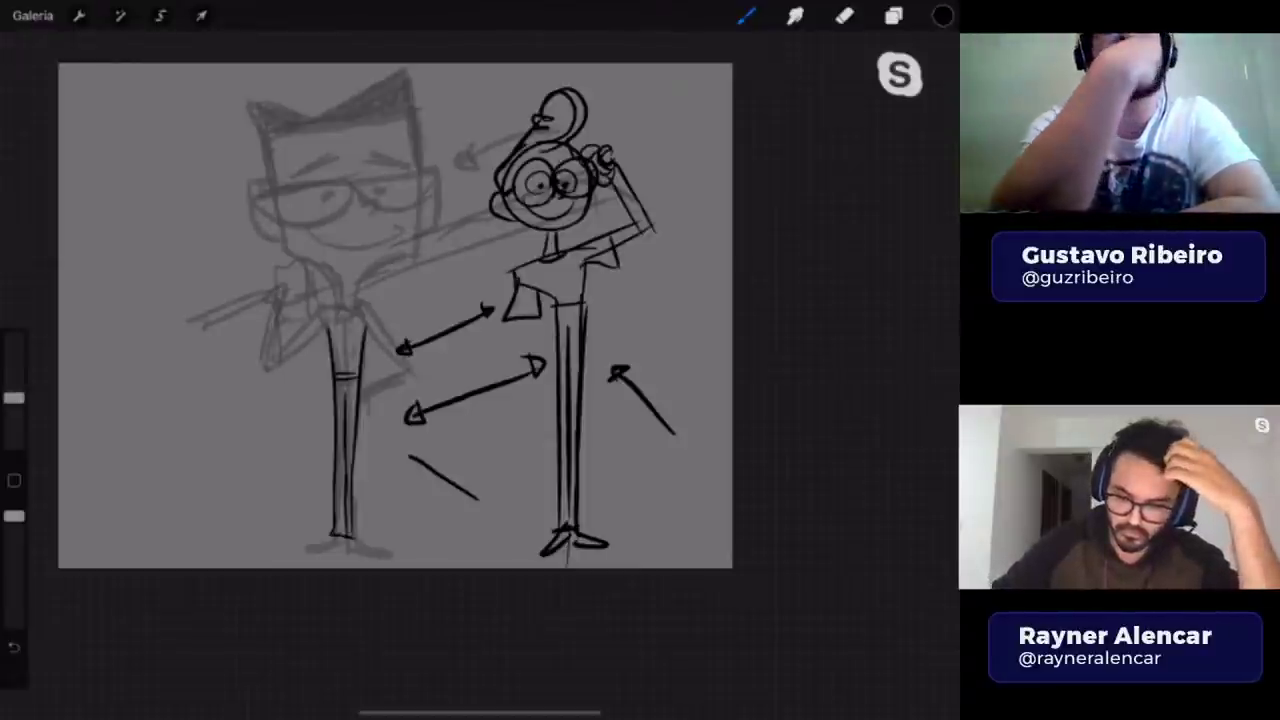
pyautogui.click(845, 15)
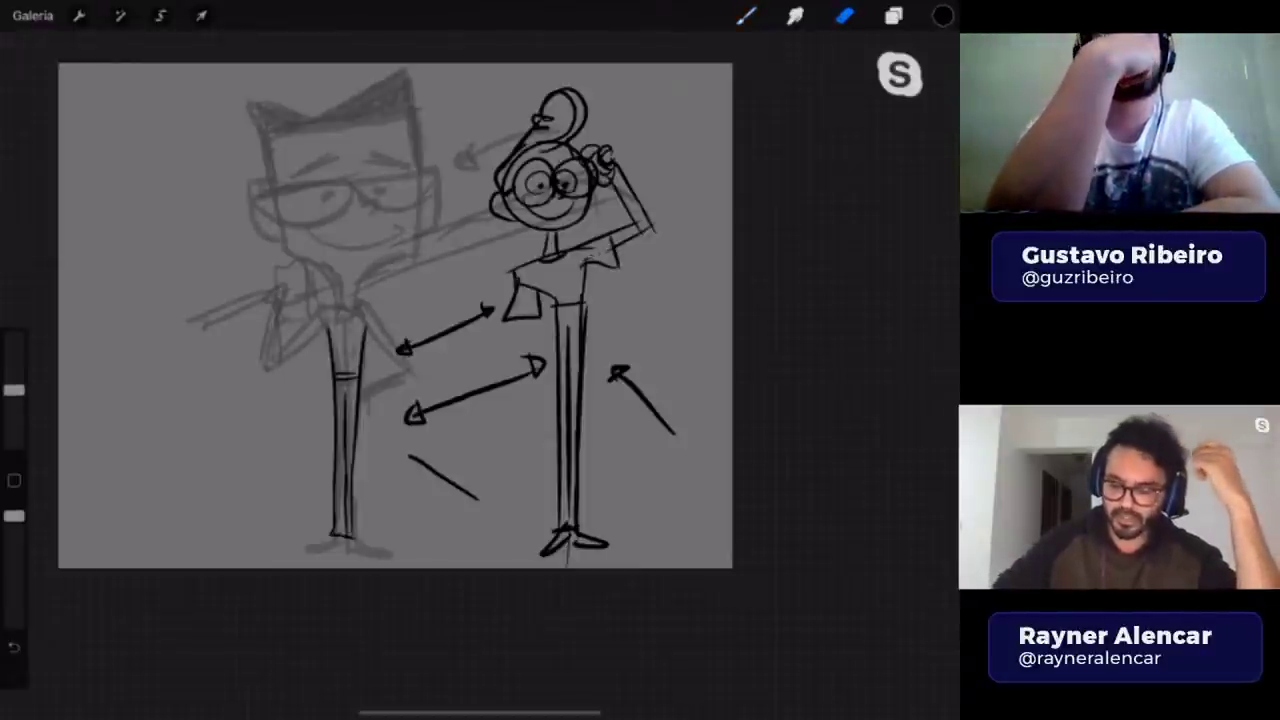
# - Hide Camada 17, show and select Camada 13, and undo the last stroke
pyautogui.click(893, 15)
pyautogui.click(932, 606)
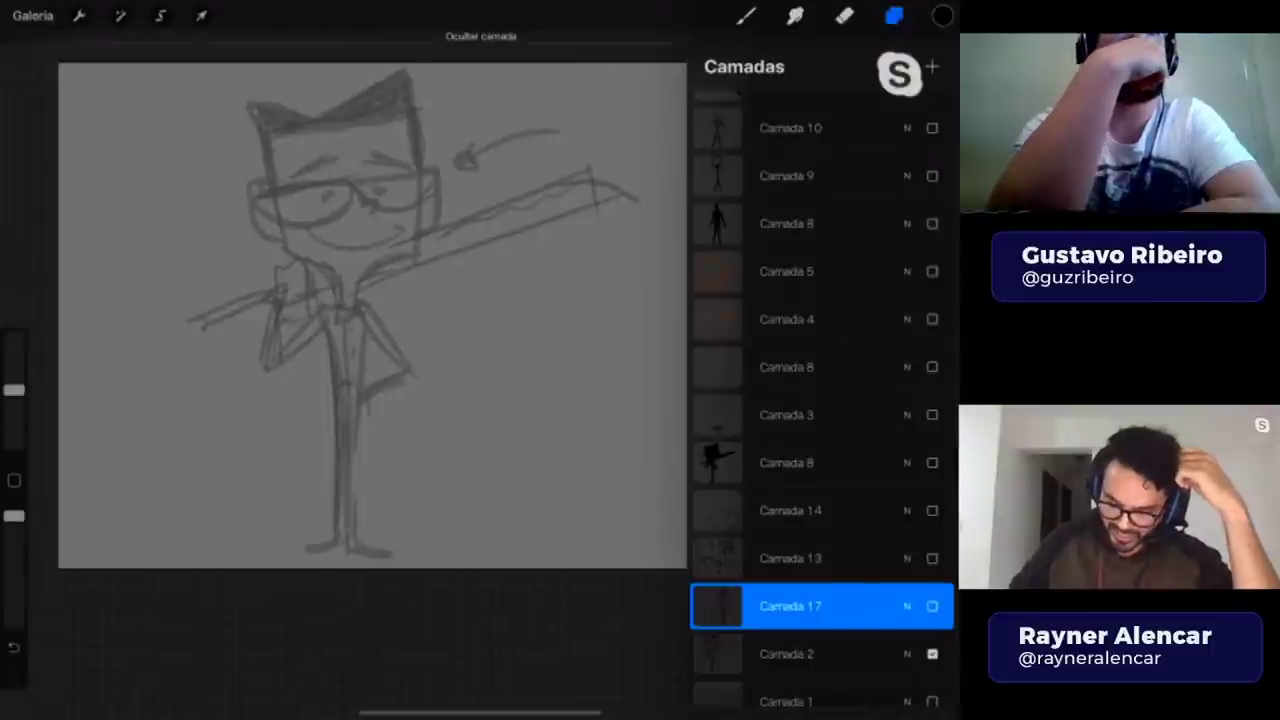
pyautogui.click(932, 558)
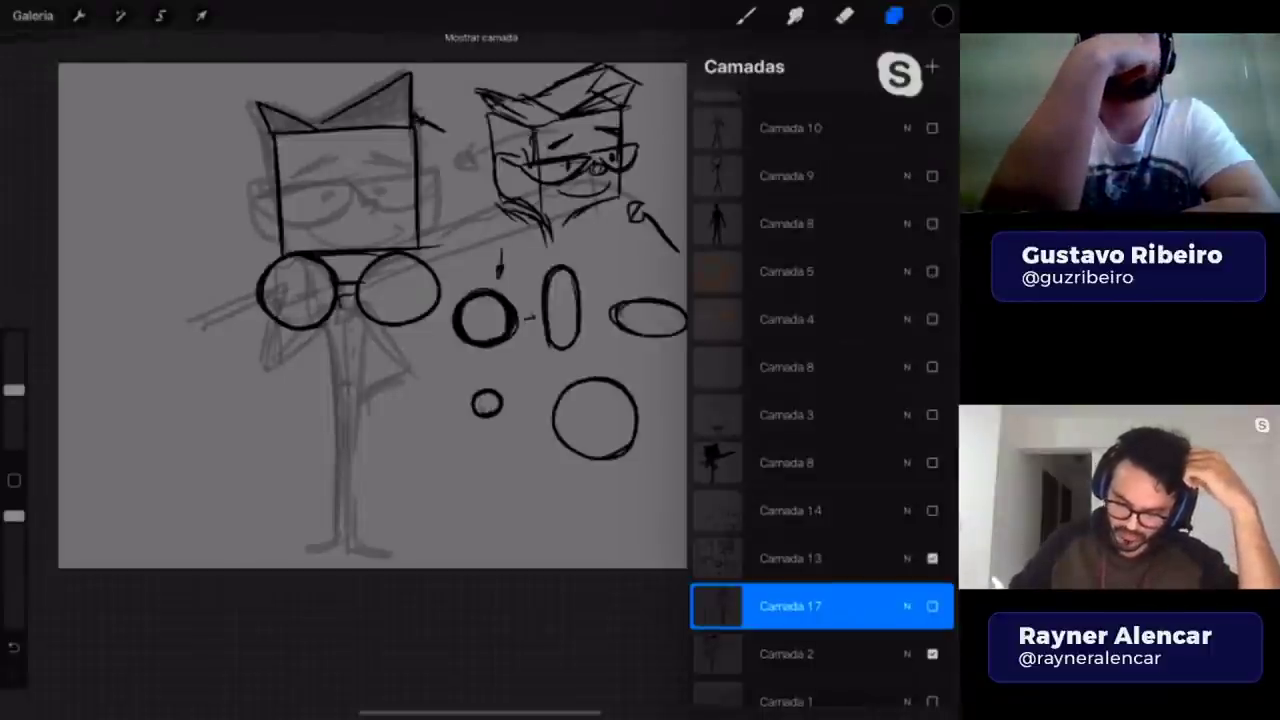
pyautogui.click(790, 558)
pyautogui.click(893, 15)
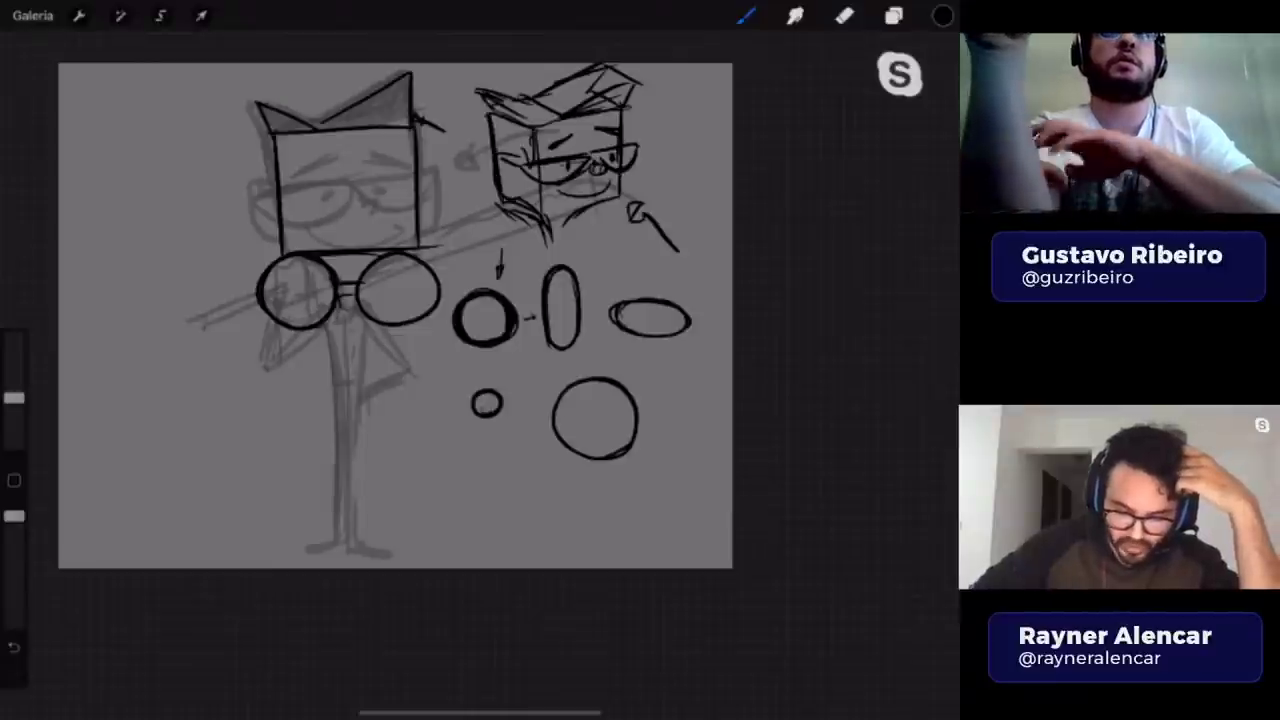
pyautogui.hotkey('ctrl', 'z')
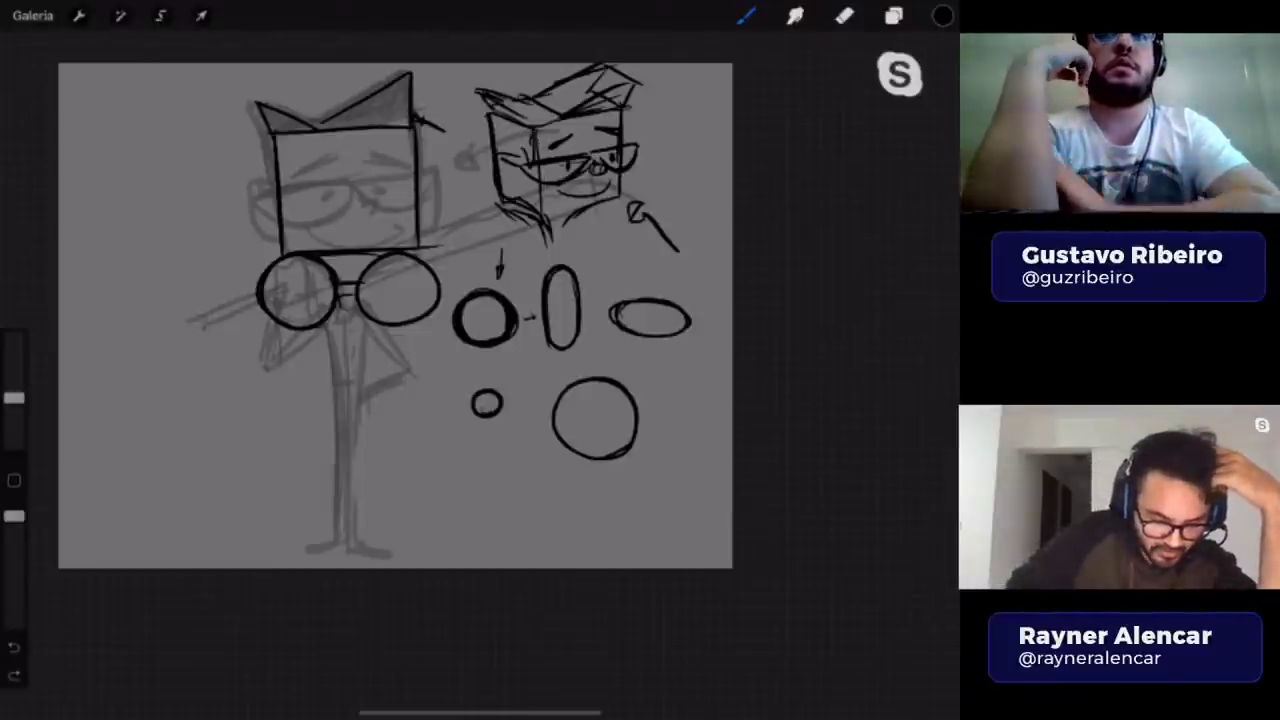
# - Draw two small triangles by the box head and a dotted cube below the circles
pyautogui.moveTo(160, 194); pyautogui.dragTo(176, 227)
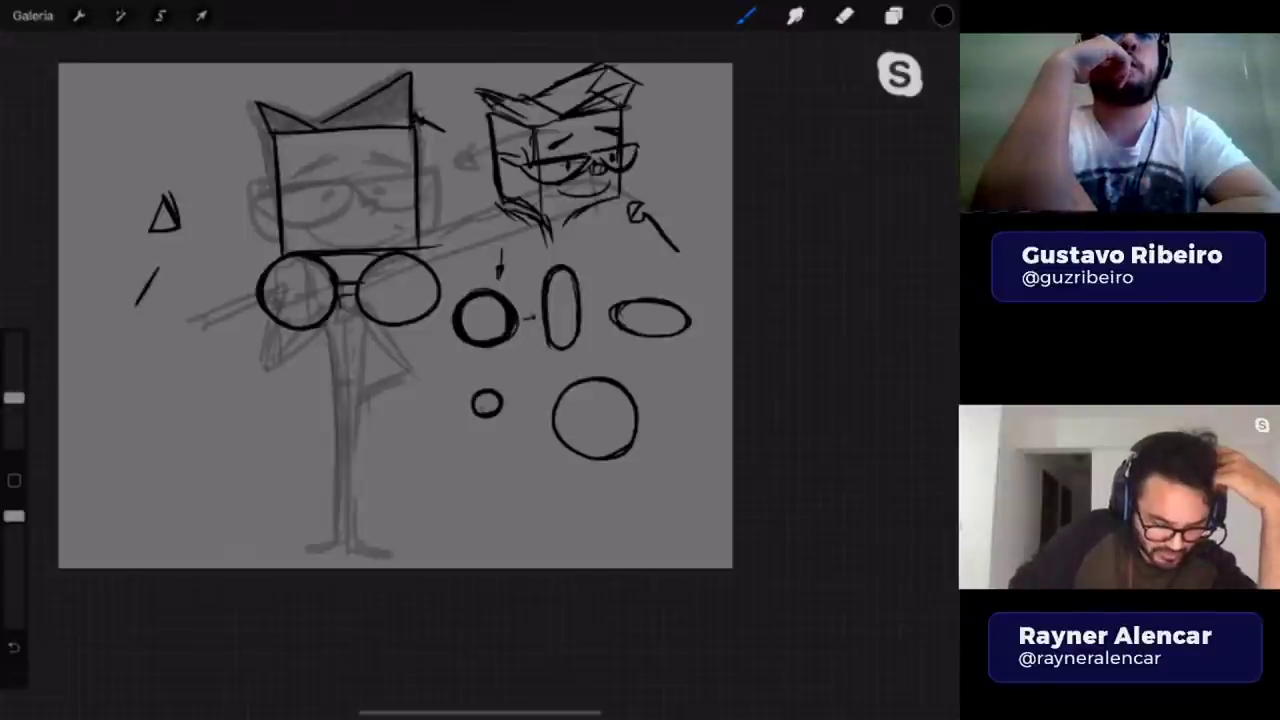
pyautogui.moveTo(156, 272); pyautogui.dragTo(149, 318)
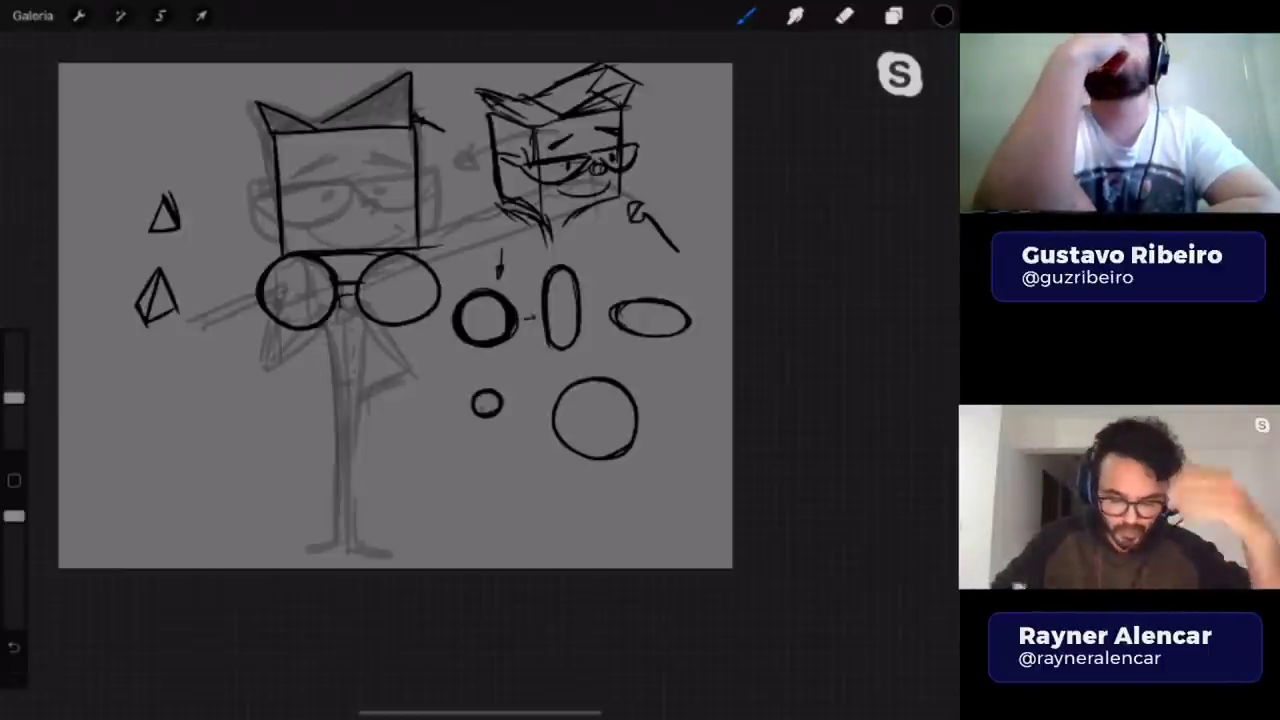
pyautogui.moveTo(425, 460); pyautogui.dragTo(425, 525)
pyautogui.moveTo(428, 462); pyautogui.dragTo(545, 462)
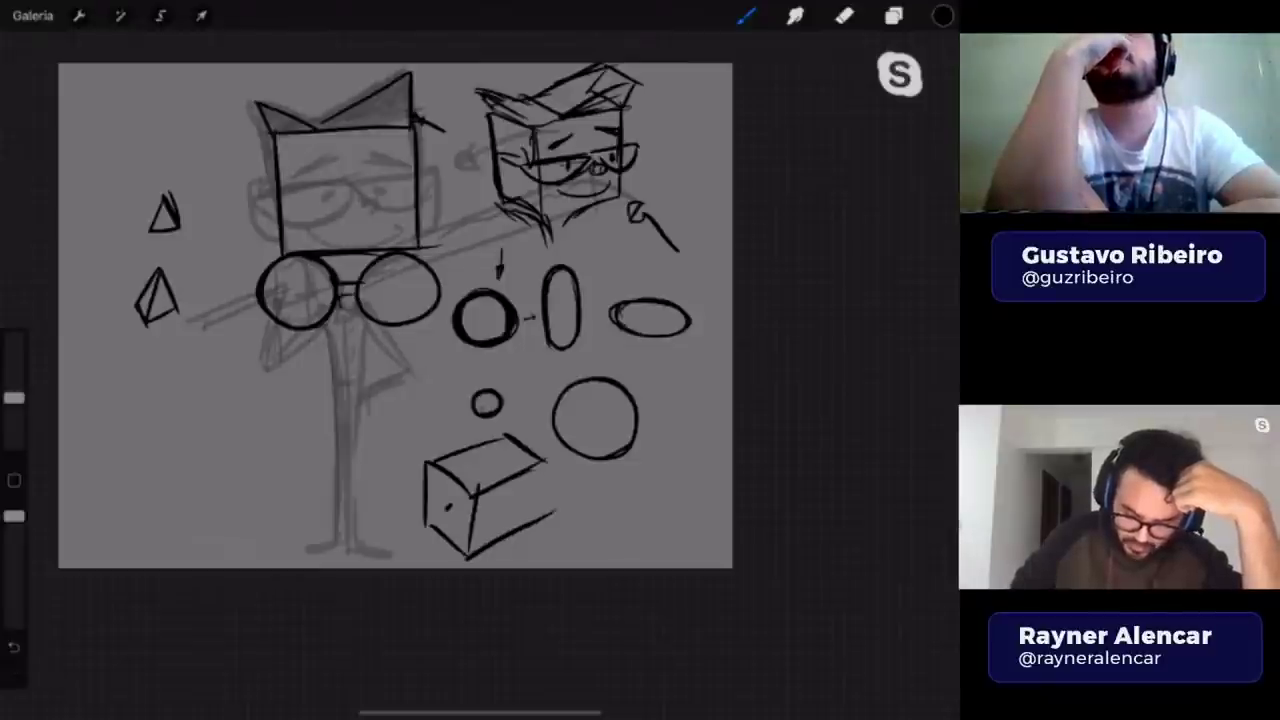
pyautogui.click(493, 462)
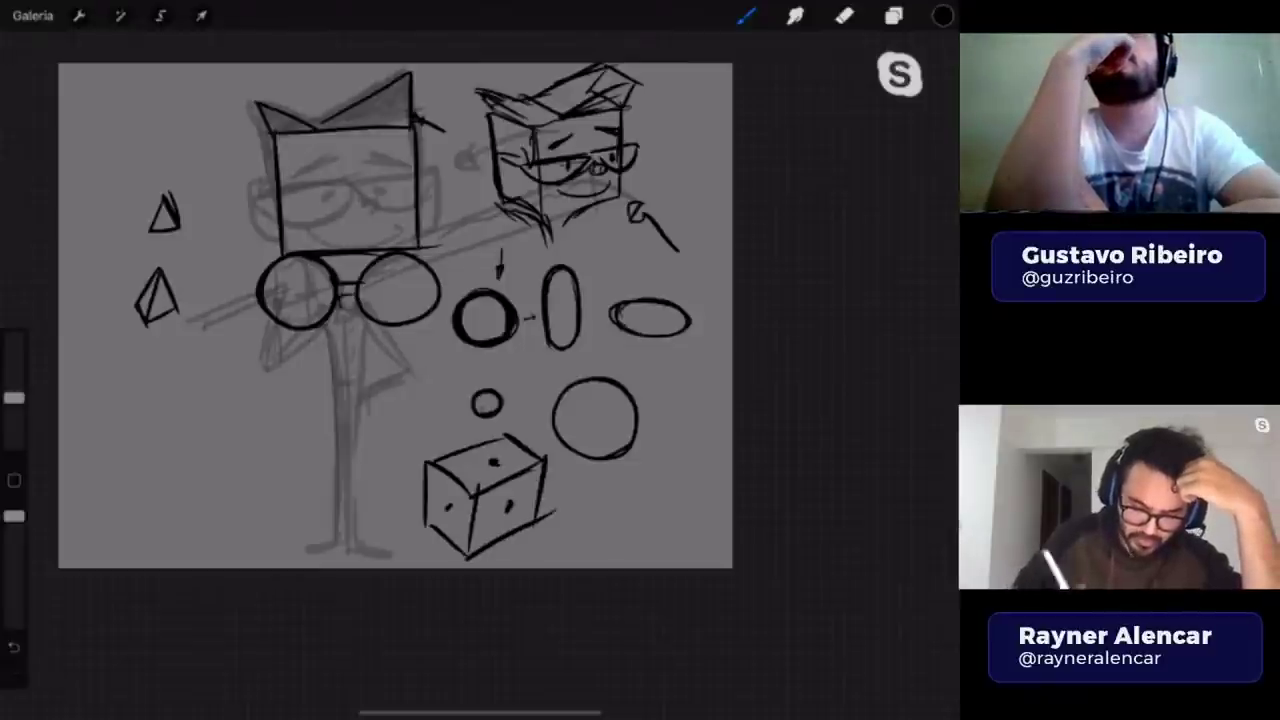
pyautogui.moveTo(393, 200); pyautogui.dragTo(475, 245)
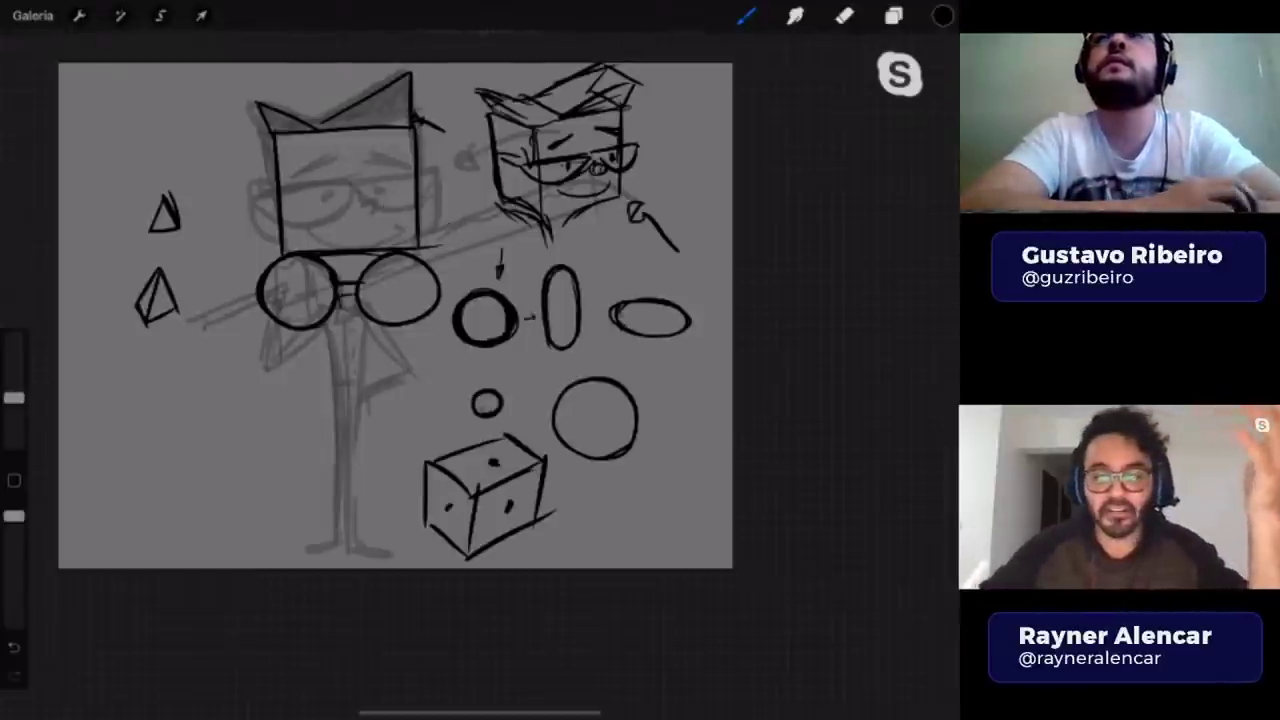
pyautogui.hotkey('ctrl', 'z')
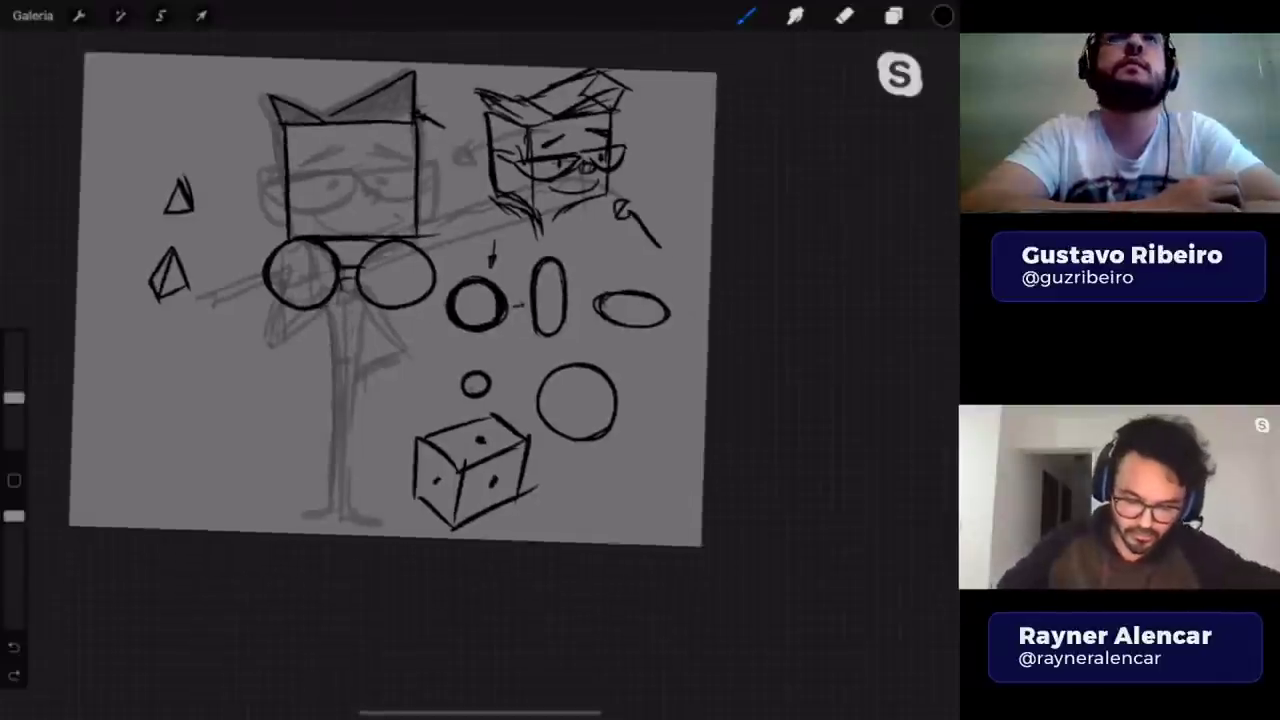
pyautogui.moveTo(395, 315); pyautogui.dragTo(409, 302)
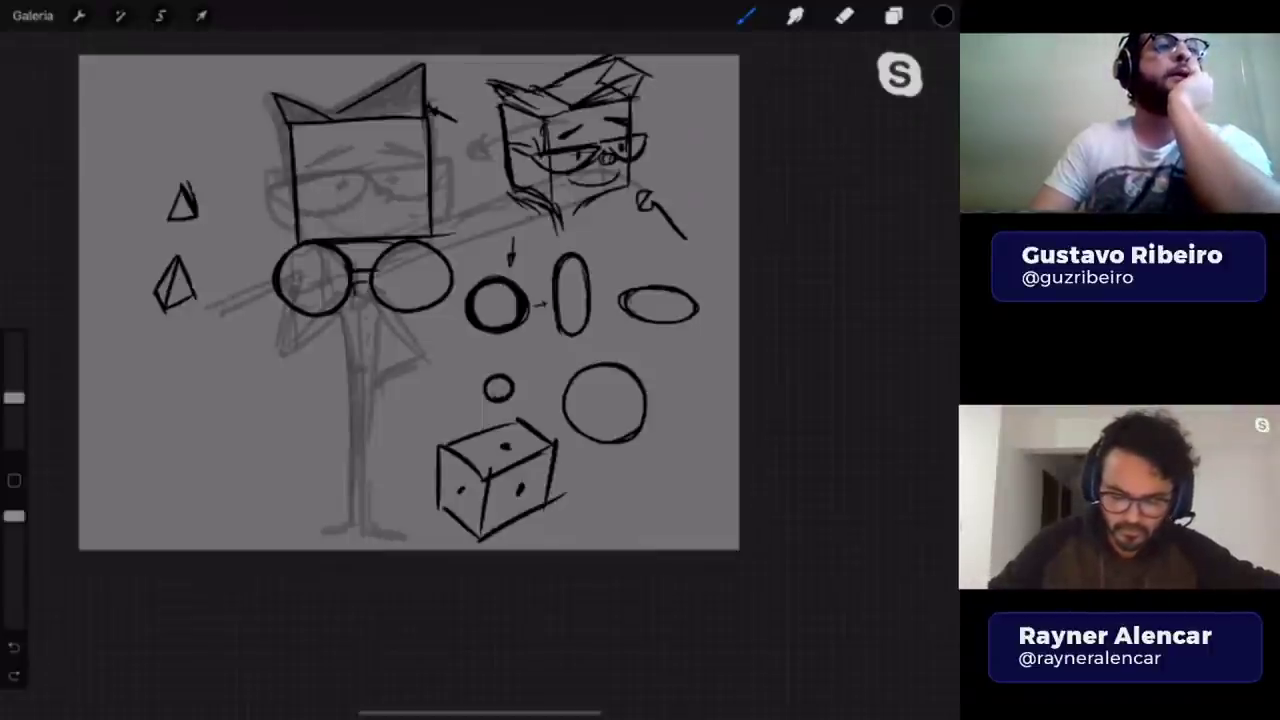
# - Hide layers Camada 13 and Camada 2 and add a new empty top layer
pyautogui.click(893, 15)
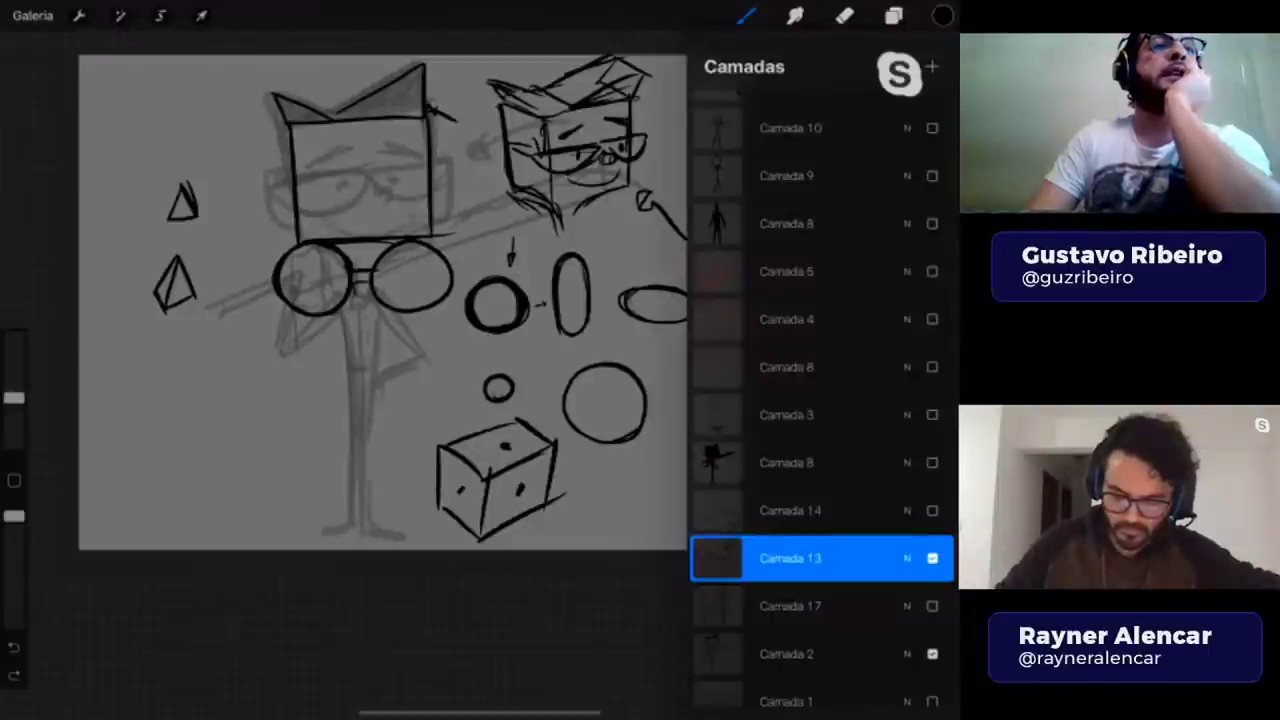
pyautogui.click(932, 558)
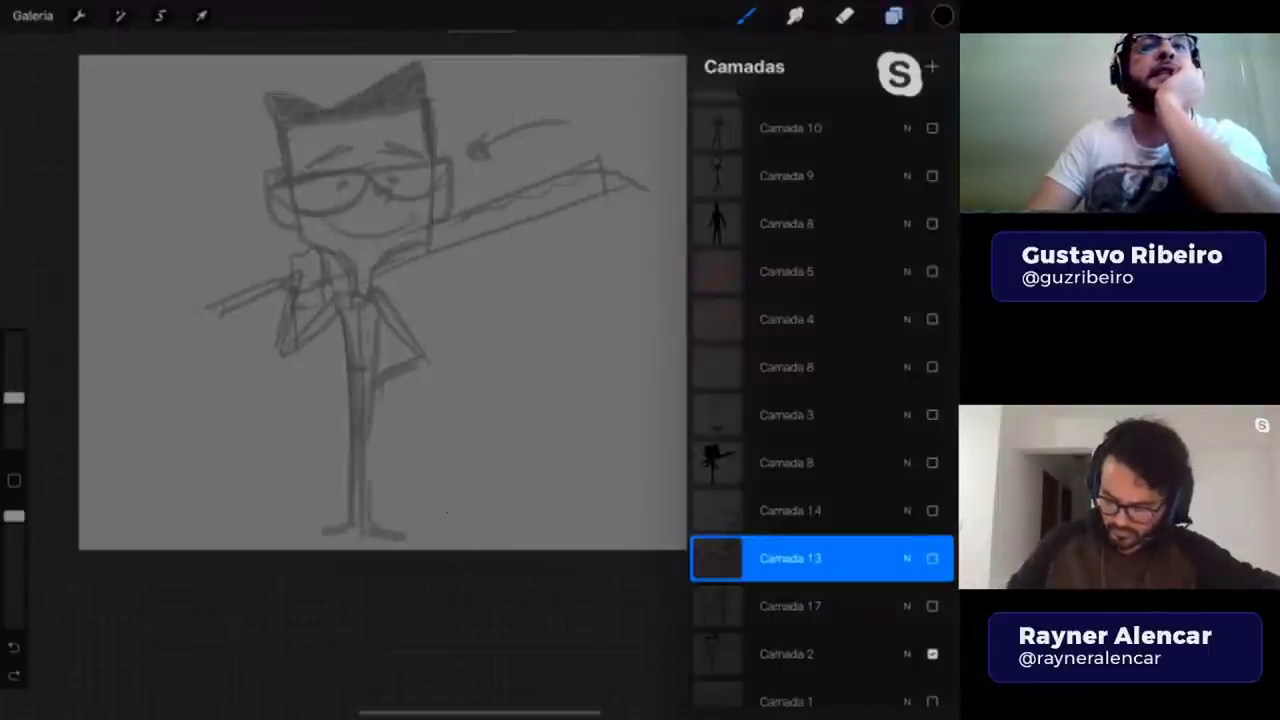
pyautogui.click(932, 653)
pyautogui.scroll(4, 820, 400)
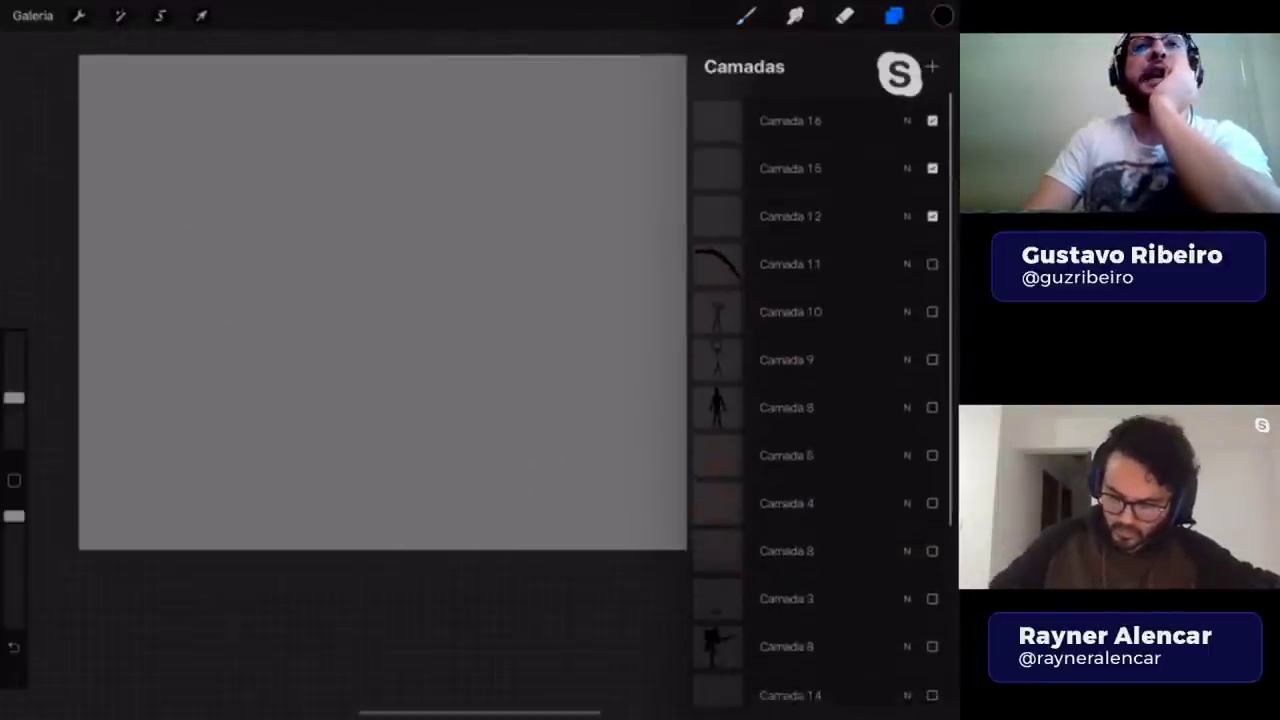
pyautogui.click(931, 66)
pyautogui.click(844, 15)
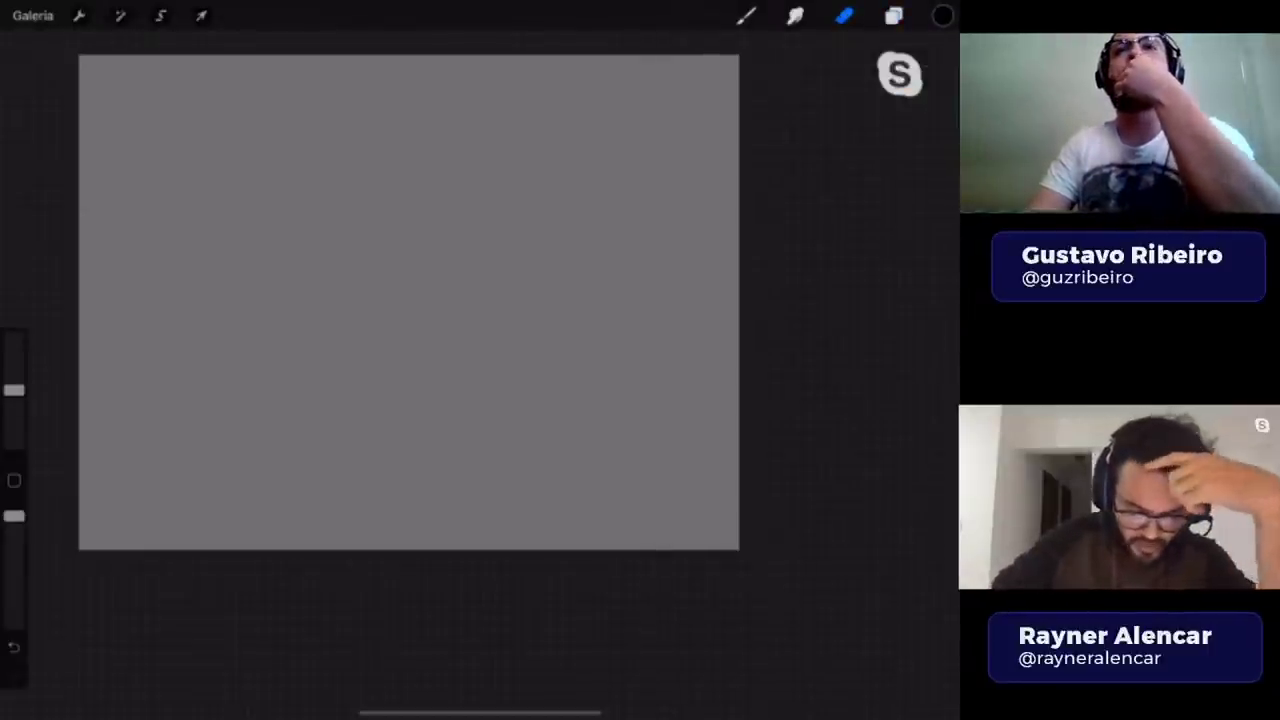
# - Return to the brush and draw a short black diagonal stroke on Camada 18
pyautogui.scroll(3, 409, 302)
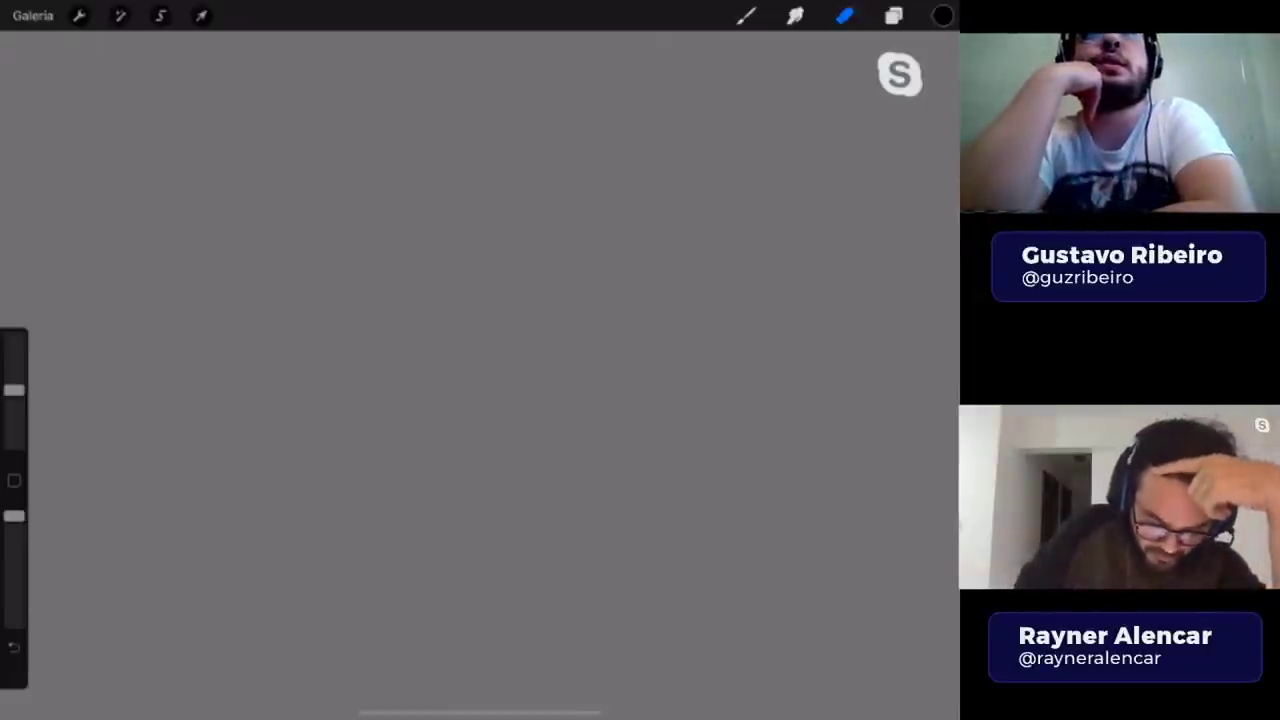
pyautogui.click(893, 15)
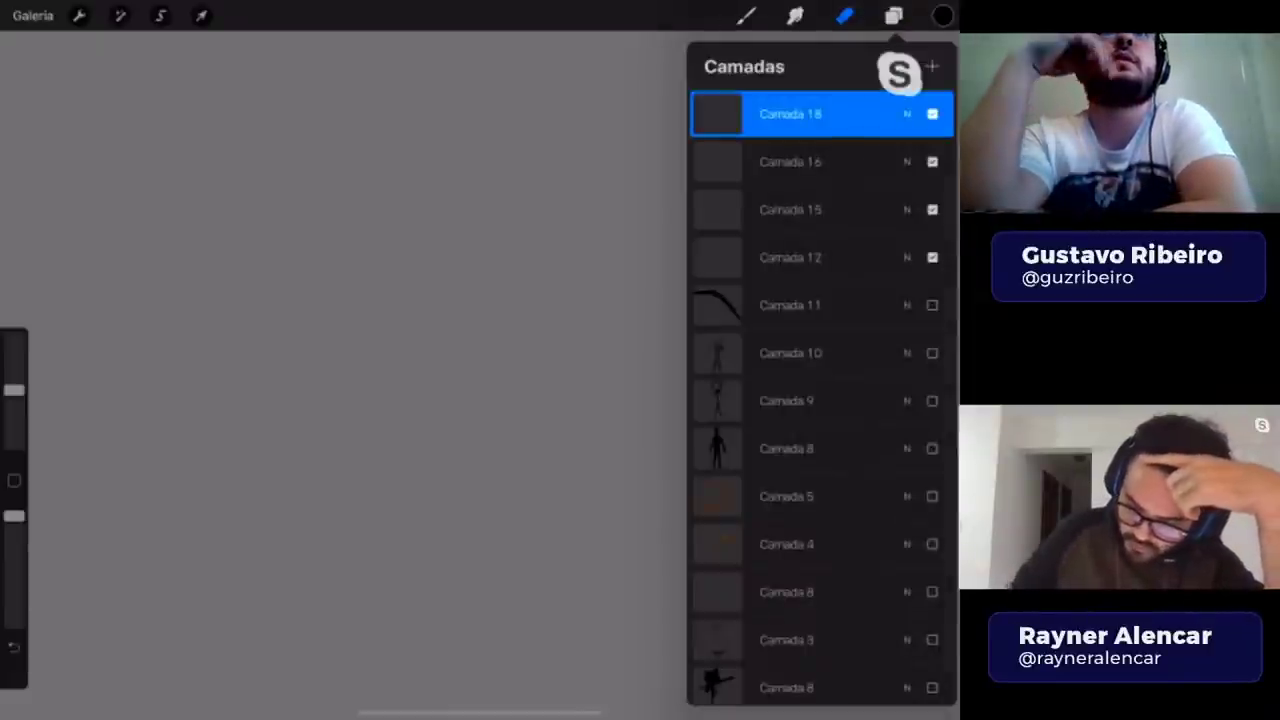
pyautogui.click(893, 15)
pyautogui.click(745, 15)
pyautogui.moveTo(306, 266); pyautogui.dragTo(343, 236)
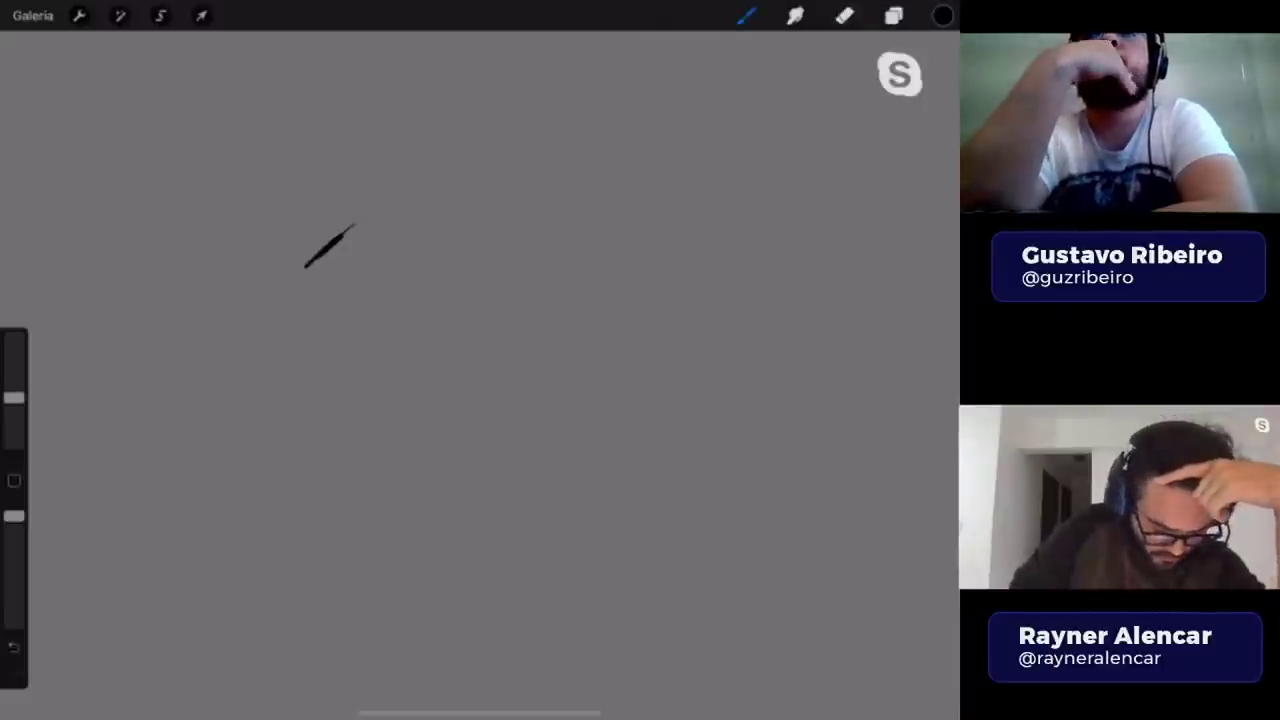
# - Draw an eye outline with upper arc and lower lid, and fill in a dark pupil
pyautogui.scroll(-2, 460, 340)
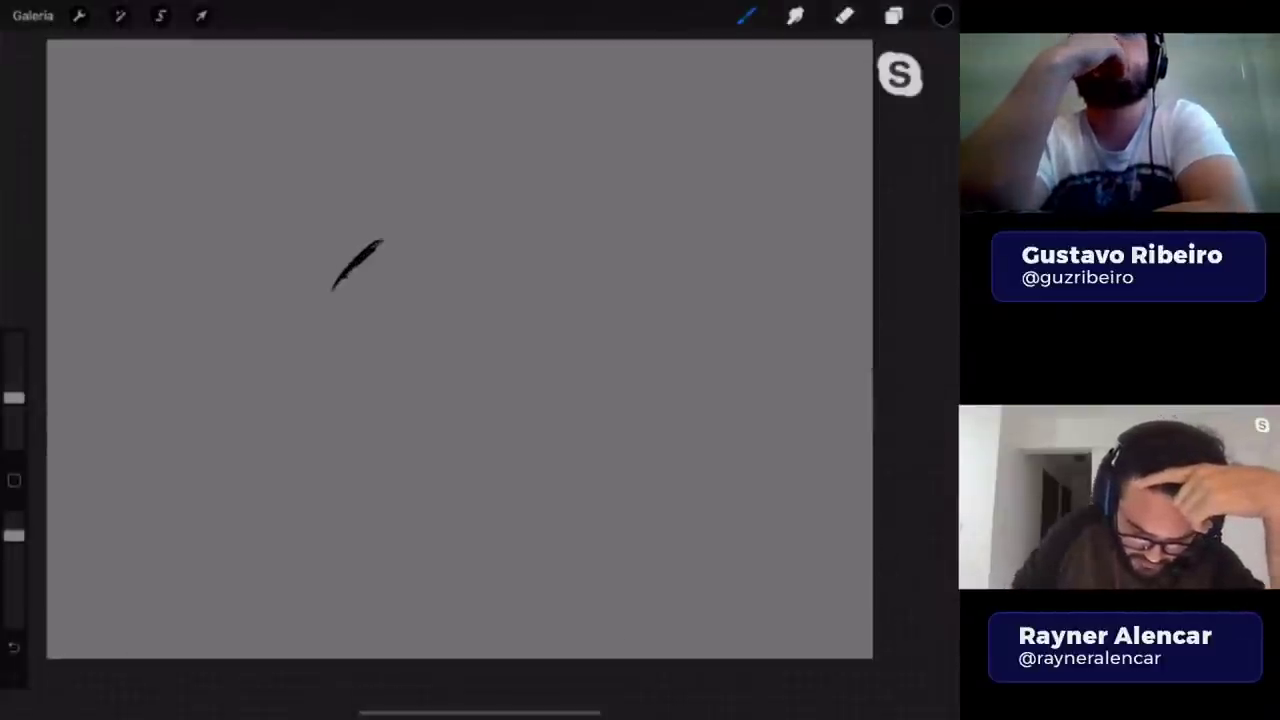
pyautogui.moveTo(378, 238); pyautogui.dragTo(495, 250)
pyautogui.moveTo(14, 535); pyautogui.dragTo(14, 578)
pyautogui.moveTo(372, 268); pyautogui.dragTo(405, 244)
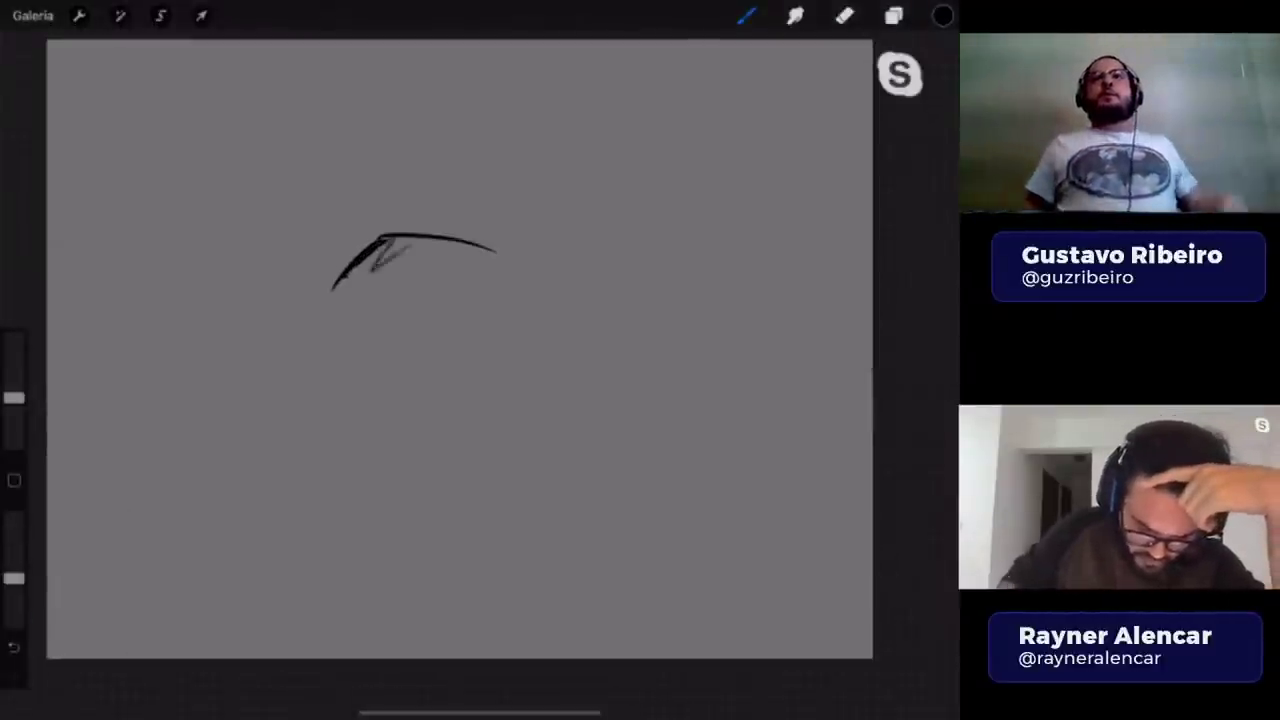
pyautogui.hotkey('ctrl', 'z')
pyautogui.hotkey('ctrl', 'z')
pyautogui.moveTo(333, 284); pyautogui.dragTo(470, 250)
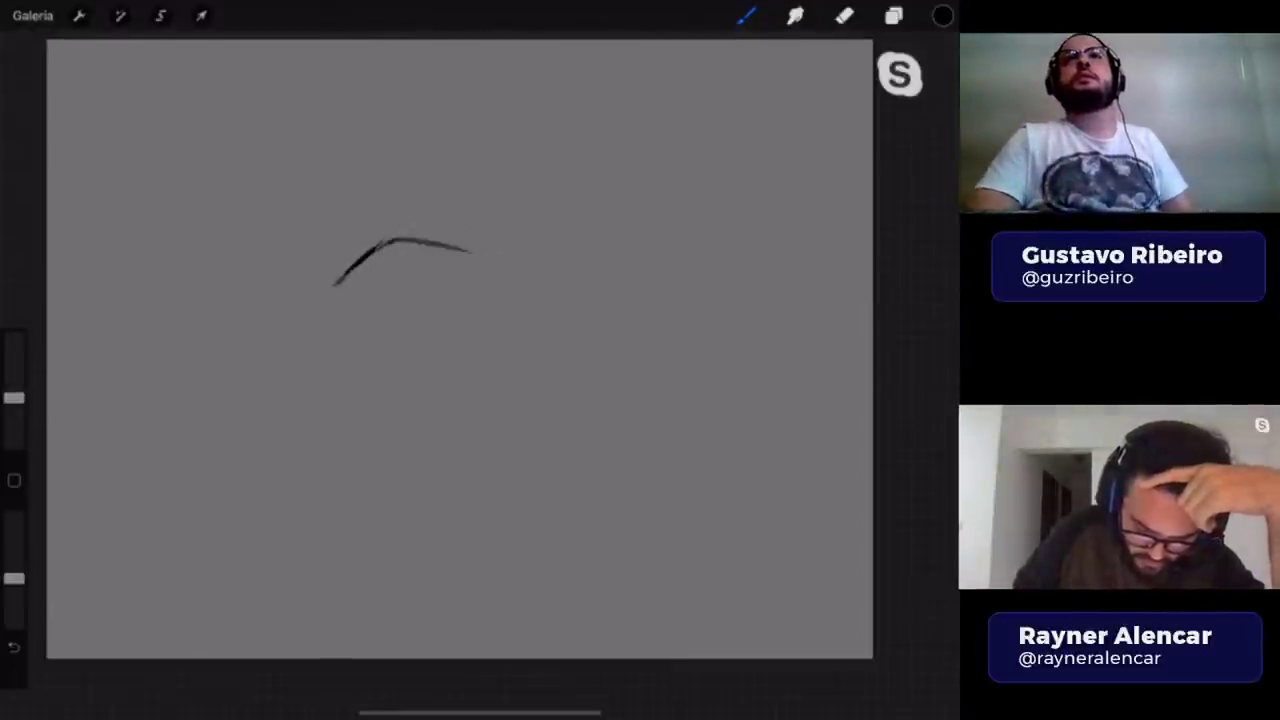
pyautogui.moveTo(376, 240)
pyautogui.mouseDown()
pyautogui.moveTo(497, 268)
pyautogui.moveTo(323, 297)
pyautogui.moveTo(430, 311)
pyautogui.mouseUp()
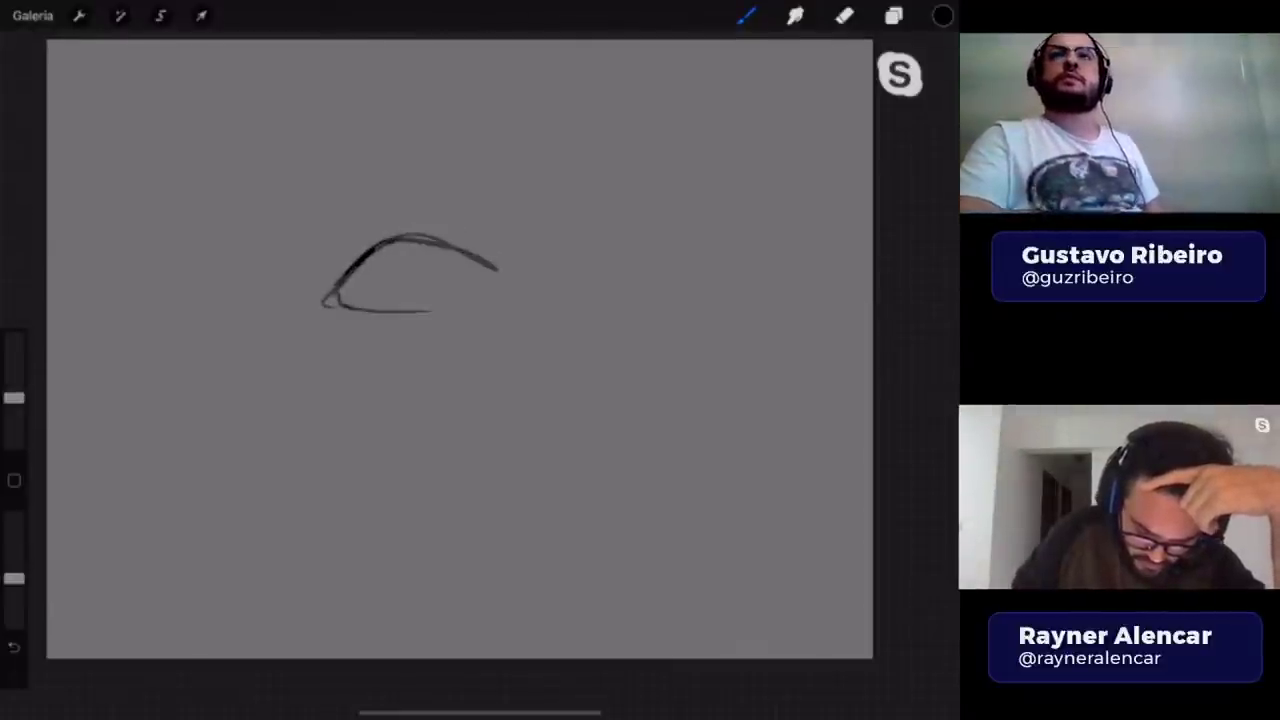
pyautogui.moveTo(338, 310); pyautogui.dragTo(494, 268)
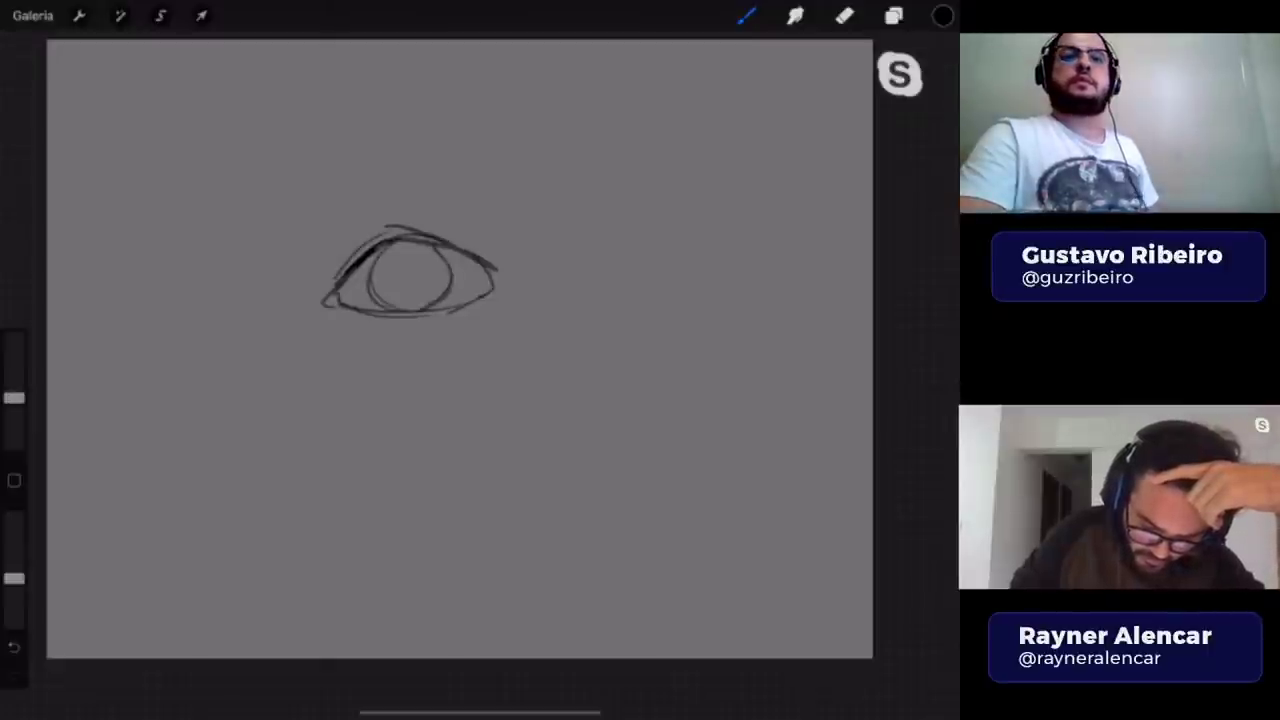
pyautogui.moveTo(403, 272); pyautogui.dragTo(414, 282)
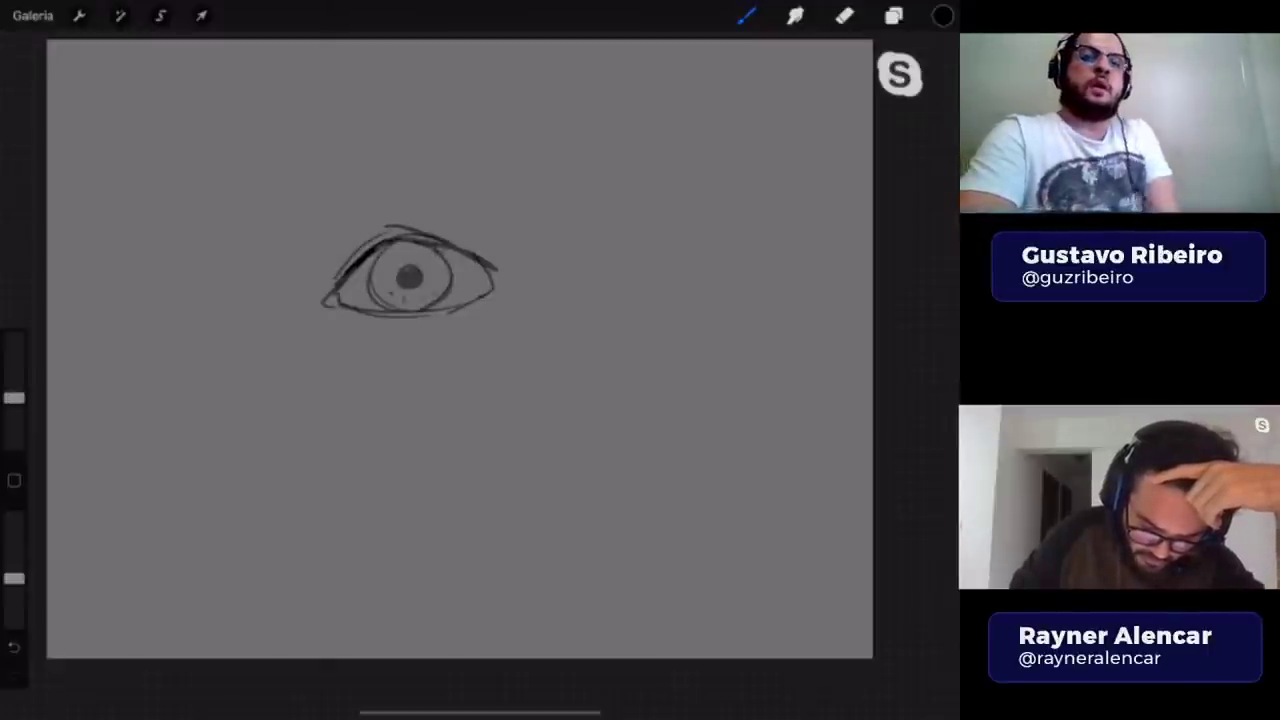
# - Hatch the upper lid and a thick eyebrow above, plus a small tick right of the eye
pyautogui.moveTo(332, 264); pyautogui.dragTo(372, 236)
pyautogui.moveTo(398, 133); pyautogui.dragTo(530, 166)
pyautogui.moveTo(284, 178)
pyautogui.mouseDown()
pyautogui.moveTo(356, 128)
pyautogui.moveTo(420, 142)
pyautogui.mouseUp()
pyautogui.moveTo(338, 150); pyautogui.dragTo(470, 140)
pyautogui.moveTo(300, 166)
pyautogui.mouseDown()
pyautogui.moveTo(334, 134)
pyautogui.moveTo(390, 132)
pyautogui.mouseUp()
pyautogui.moveTo(374, 152); pyautogui.dragTo(452, 140)
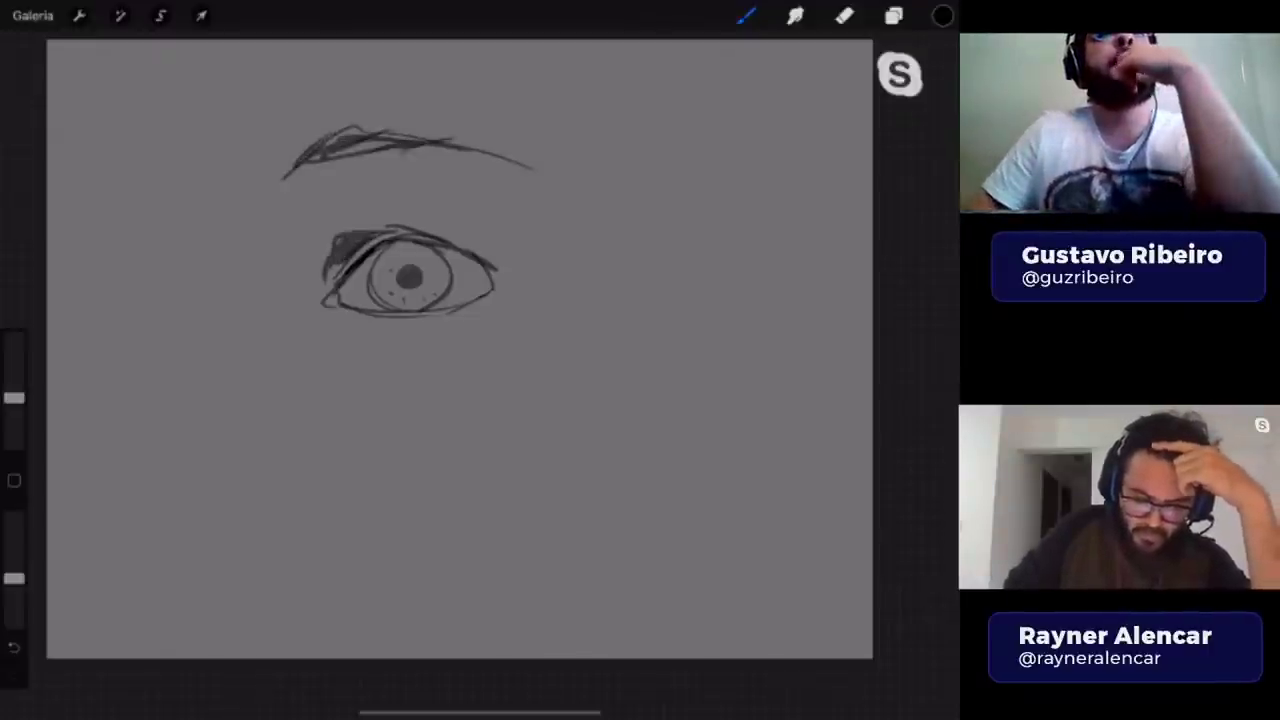
pyautogui.scroll(-3, 460, 350)
pyautogui.scroll(3, 460, 300)
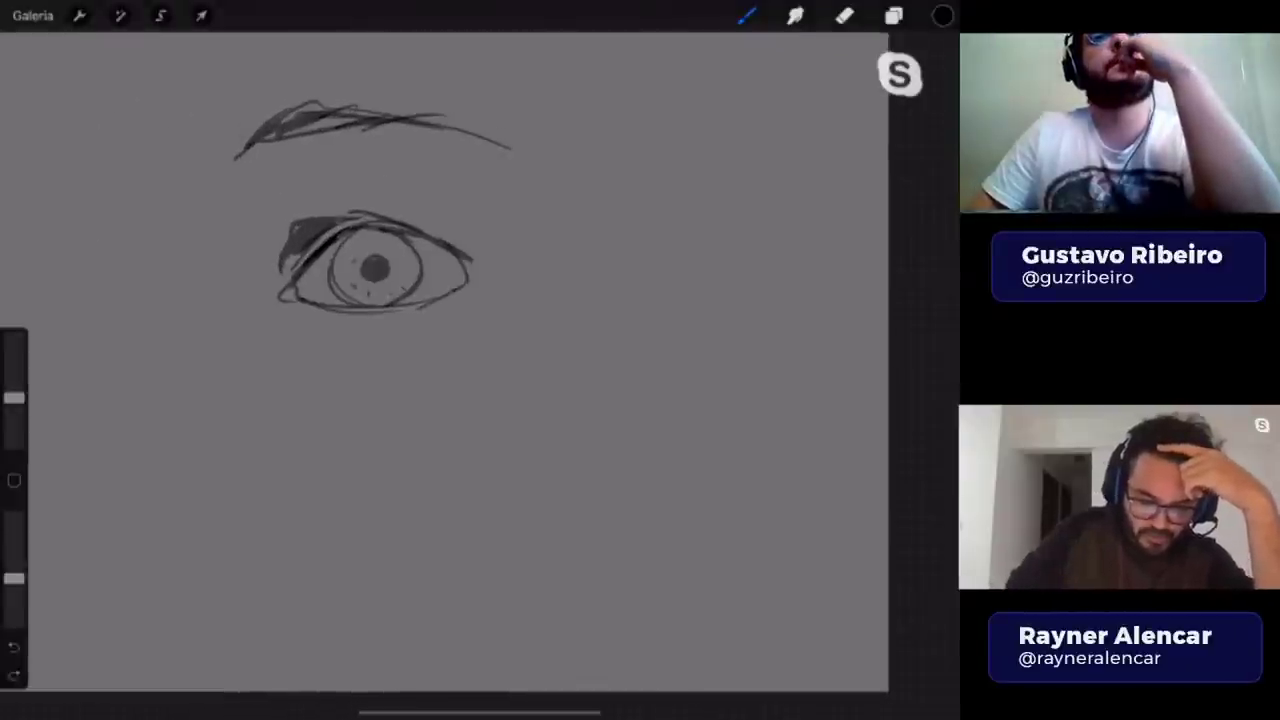
pyautogui.scroll(-3, 440, 280)
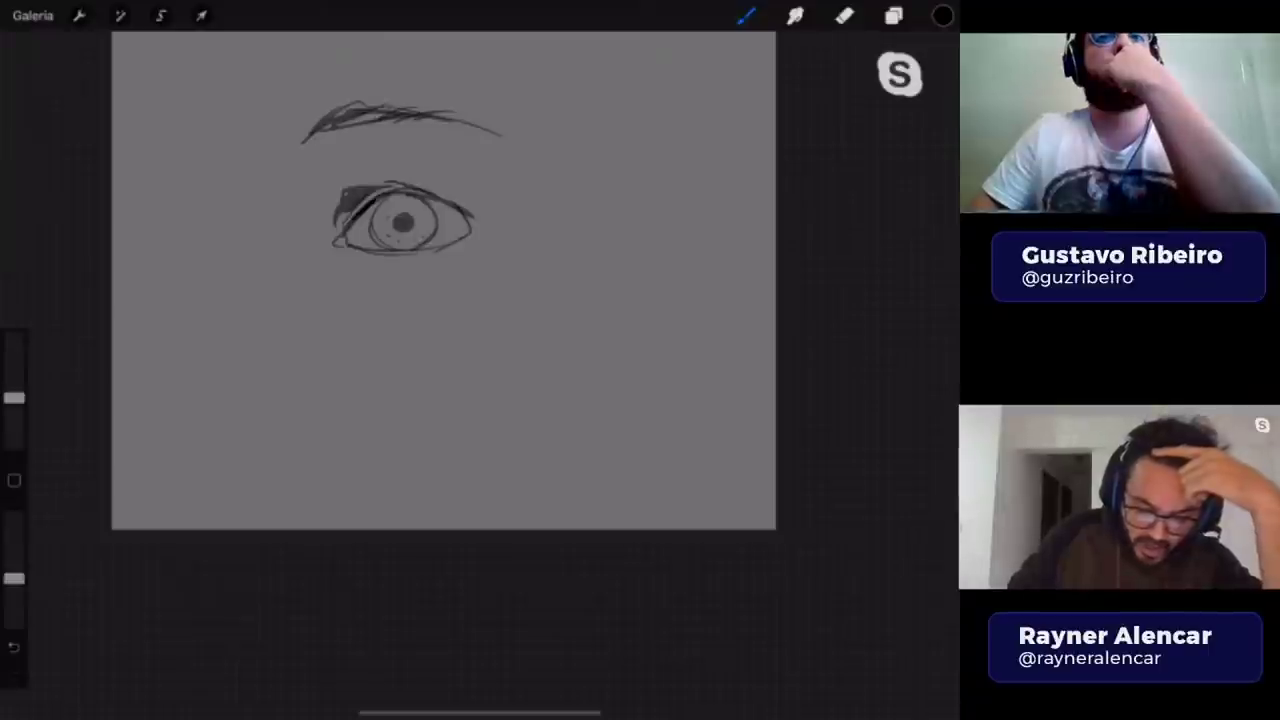
pyautogui.moveTo(515, 245); pyautogui.dragTo(520, 257)
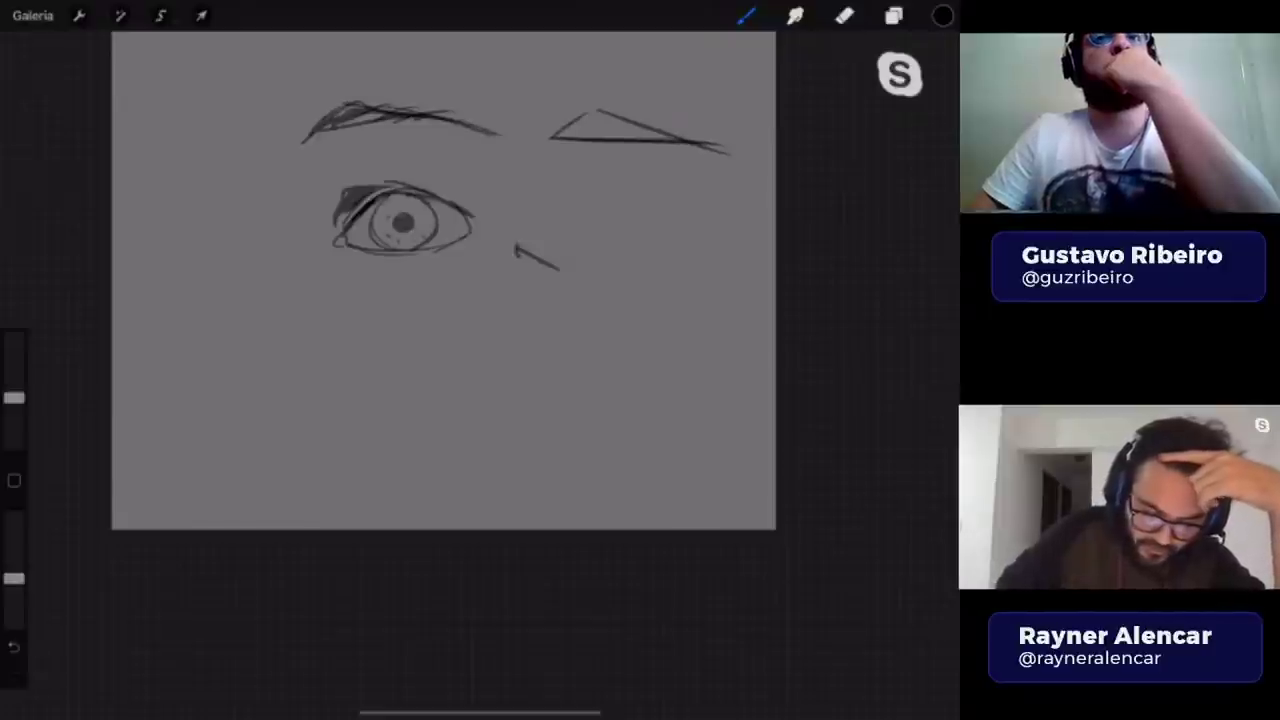
# - Shade the eye's iris and lid, undoing the unwanted extra strokes
pyautogui.moveTo(310, 138); pyautogui.dragTo(500, 131)
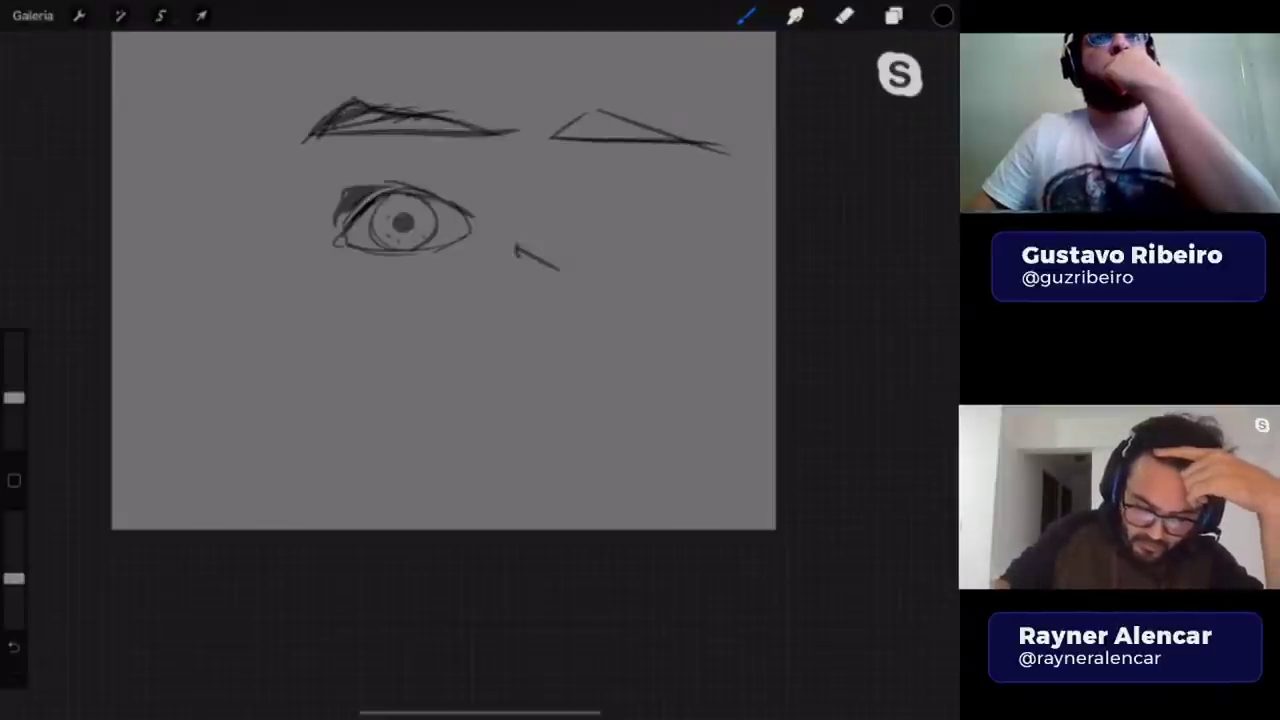
pyautogui.hotkey('ctrl', 'z')
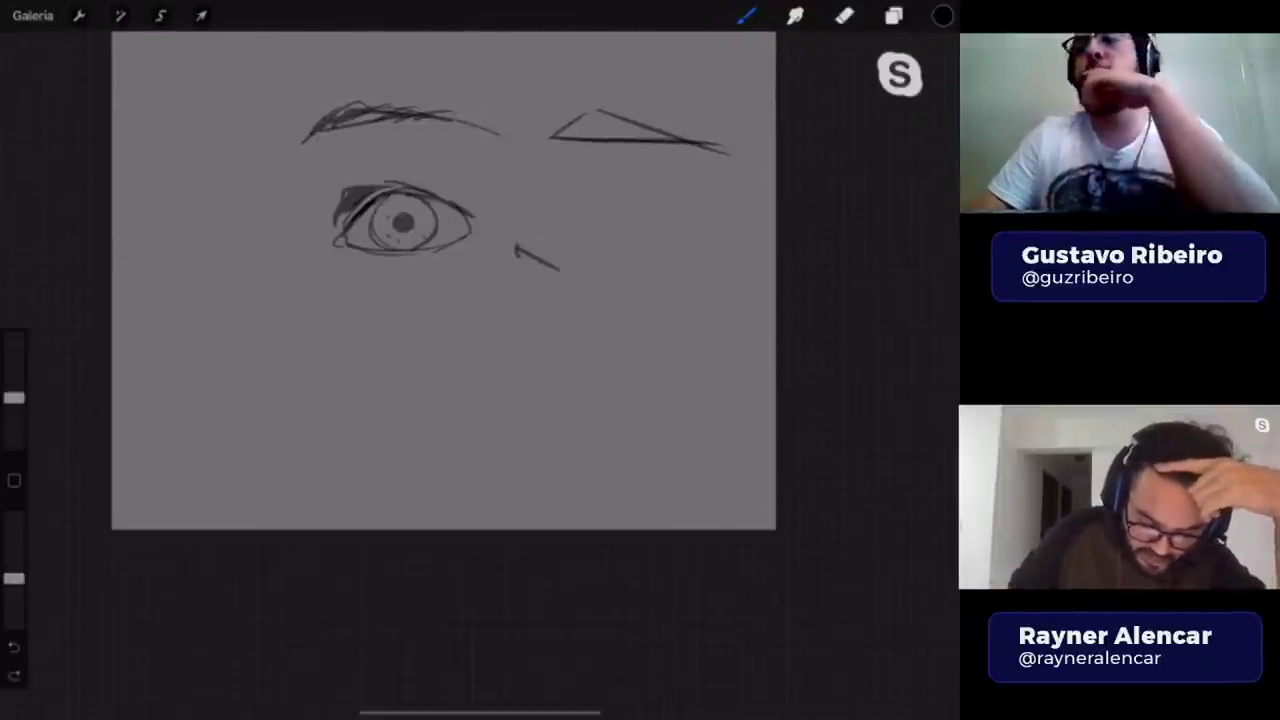
pyautogui.moveTo(342, 244)
pyautogui.mouseDown()
pyautogui.moveTo(380, 194)
pyautogui.moveTo(386, 252)
pyautogui.mouseUp()
pyautogui.moveTo(348, 254); pyautogui.dragTo(398, 250)
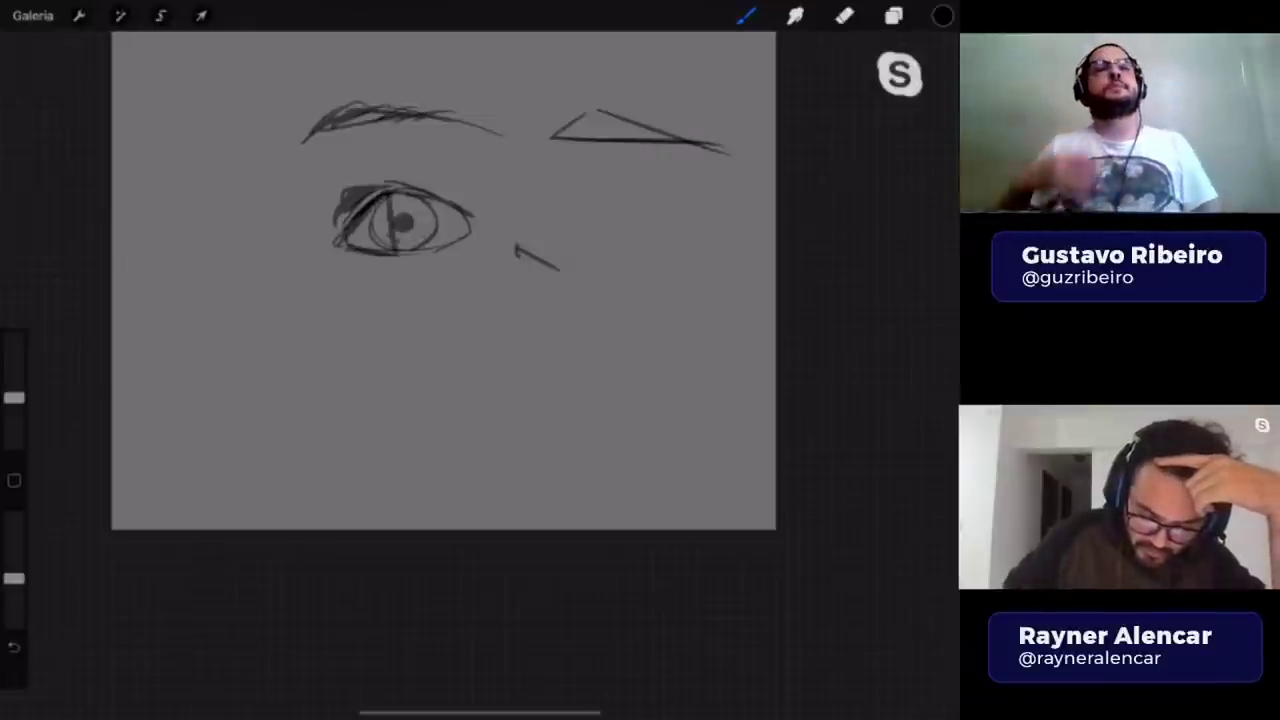
pyautogui.moveTo(446, 202); pyautogui.dragTo(440, 248)
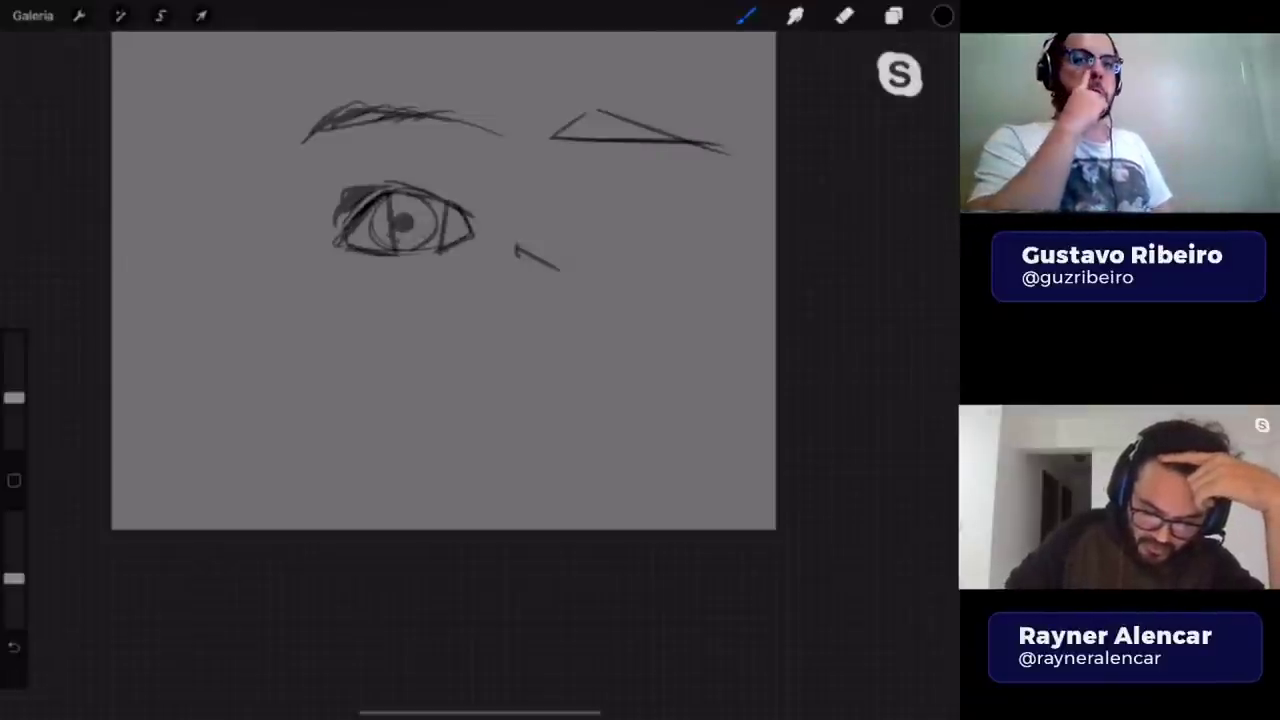
pyautogui.moveTo(386, 188); pyautogui.dragTo(448, 200)
pyautogui.hotkey('ctrl', 'z')
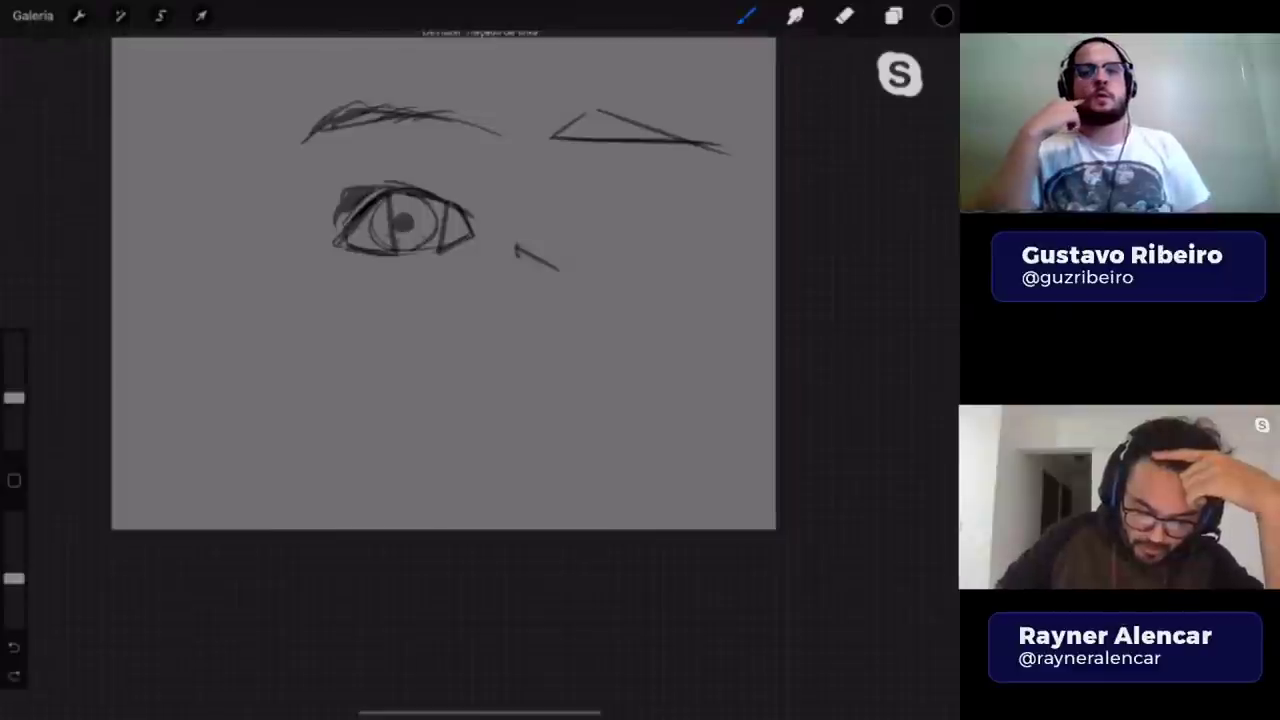
pyautogui.hotkey('ctrl', 'z')
pyautogui.hotkey('ctrl', 'z')
pyautogui.hotkey('ctrl', 'z')
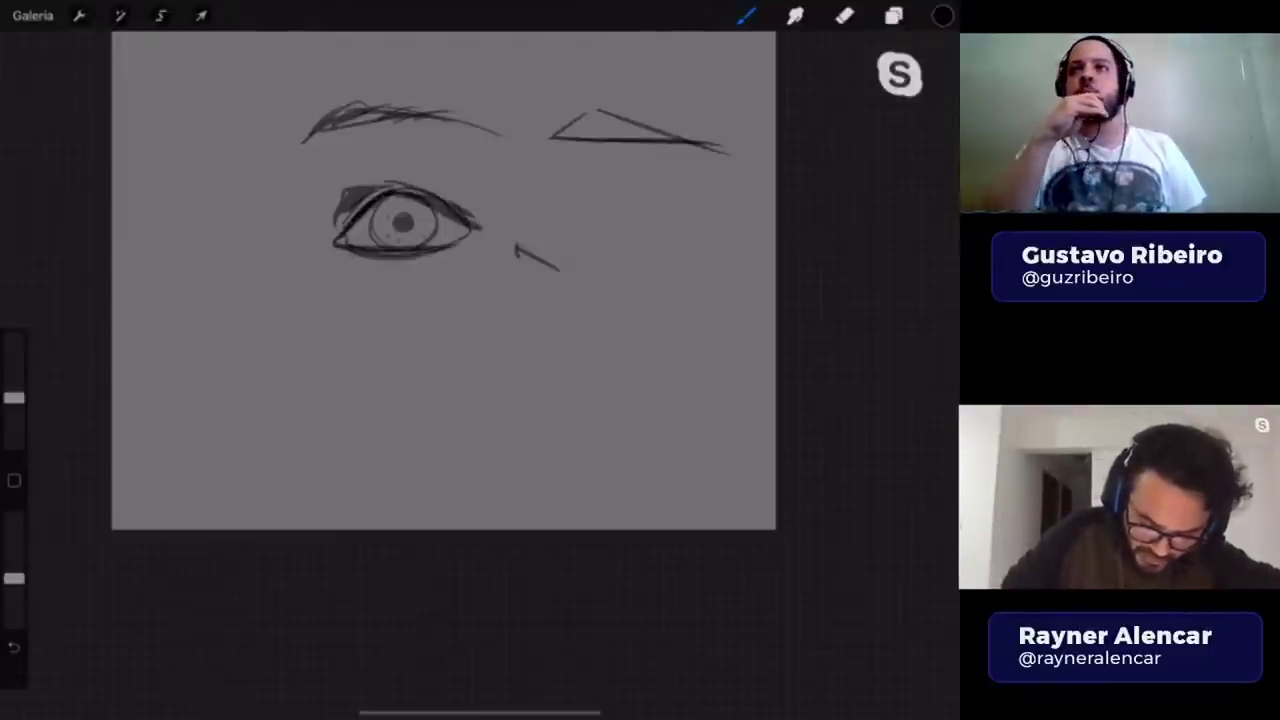
pyautogui.hotkey('ctrl', 'z')
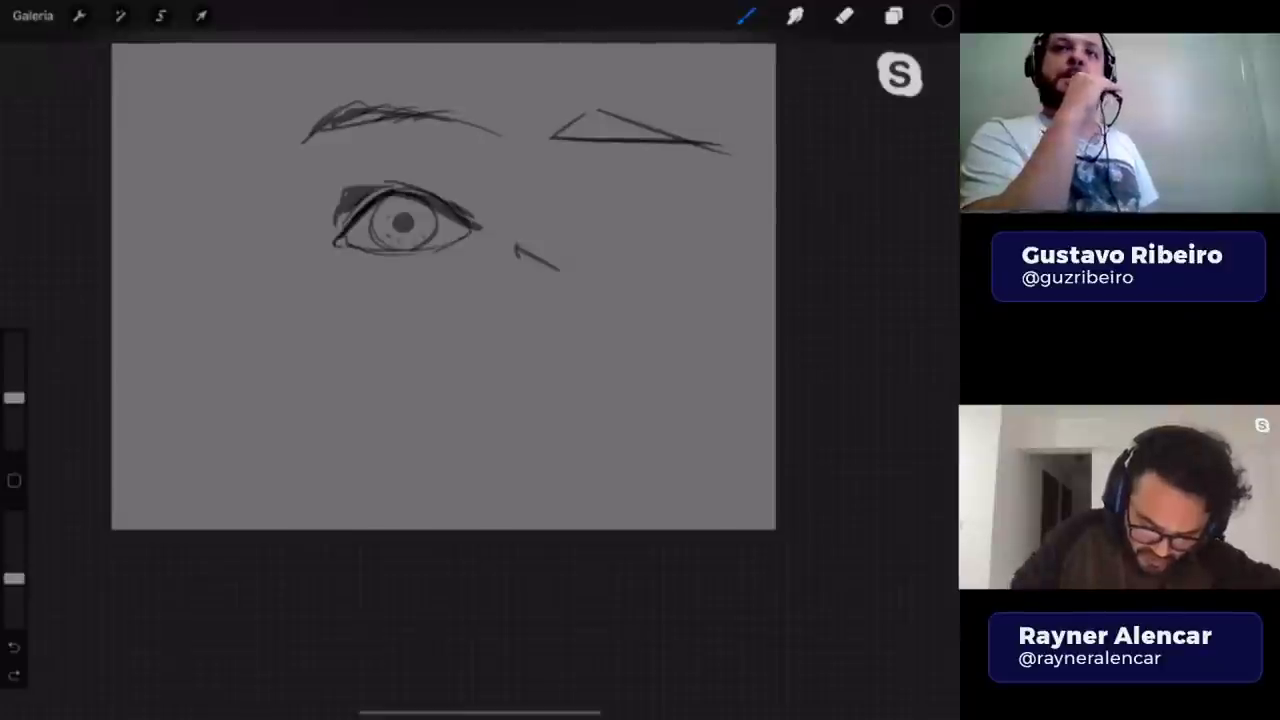
# - Sketch a trial nose below the eye, then undo its strokes
pyautogui.moveTo(352, 360)
pyautogui.mouseDown()
pyautogui.moveTo(395, 323)
pyautogui.moveTo(477, 350)
pyautogui.mouseUp()
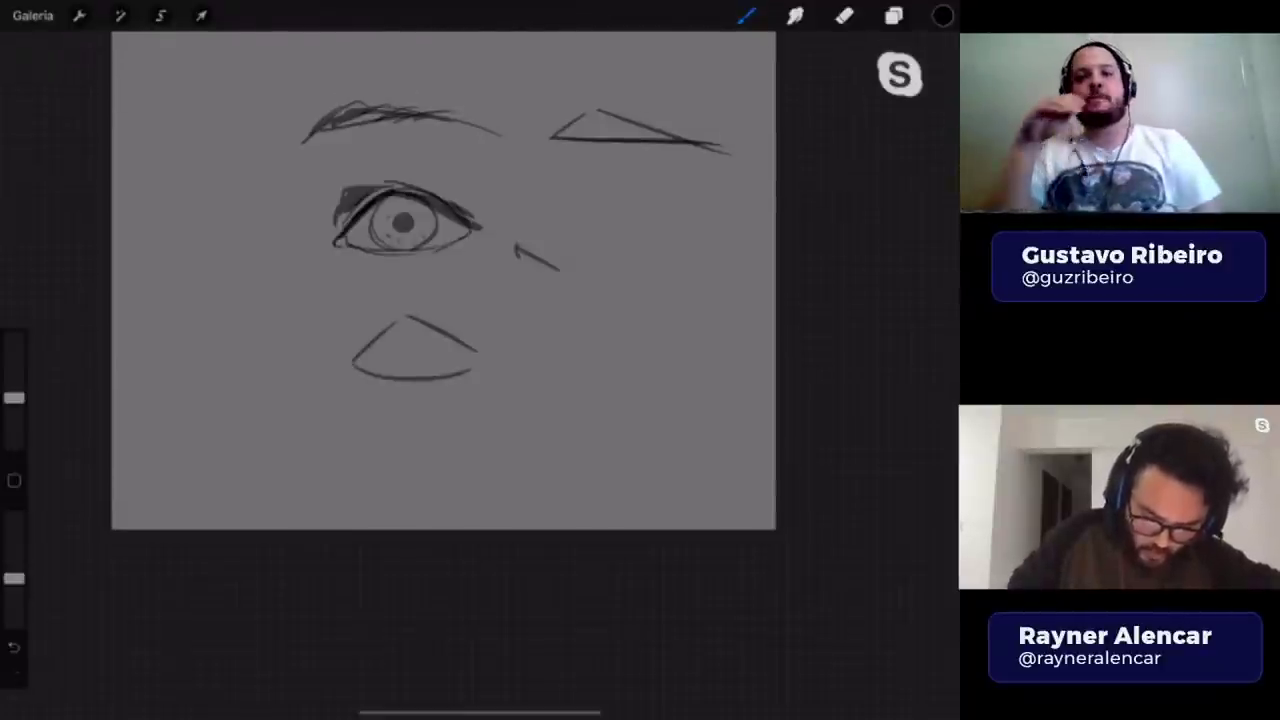
pyautogui.hotkey('ctrl', 'z')
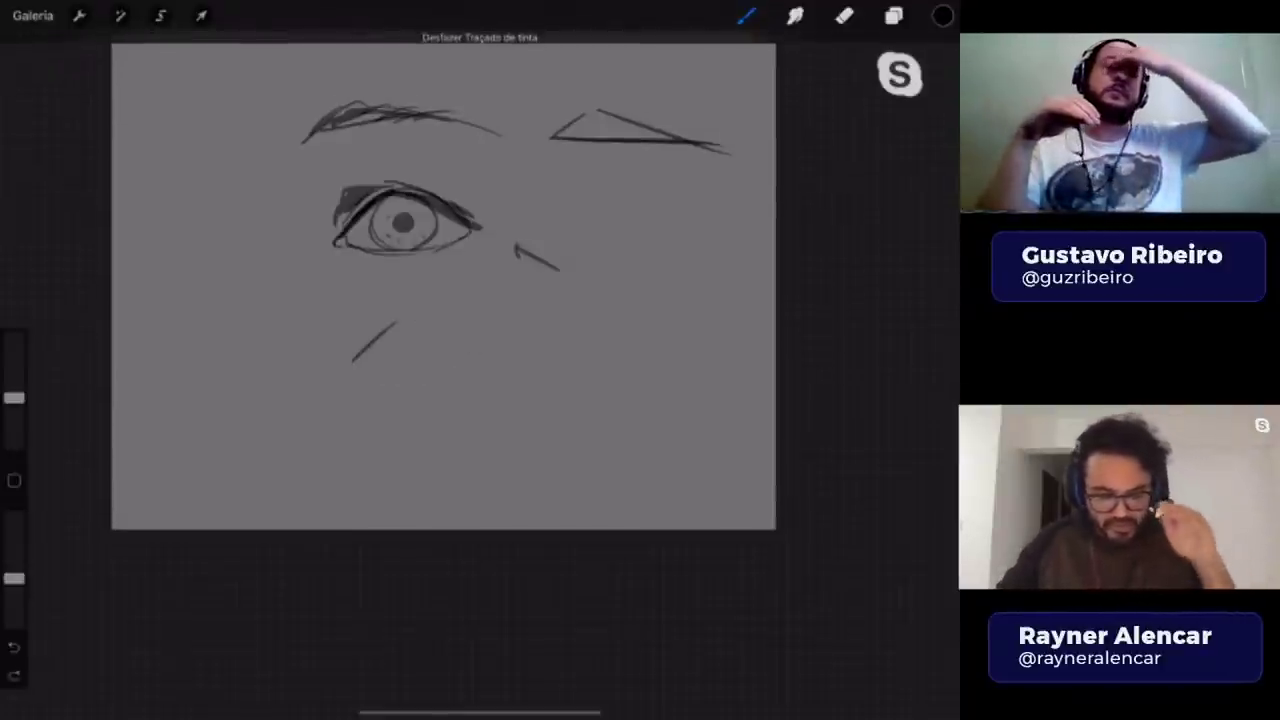
pyautogui.hotkey('ctrl', 'z')
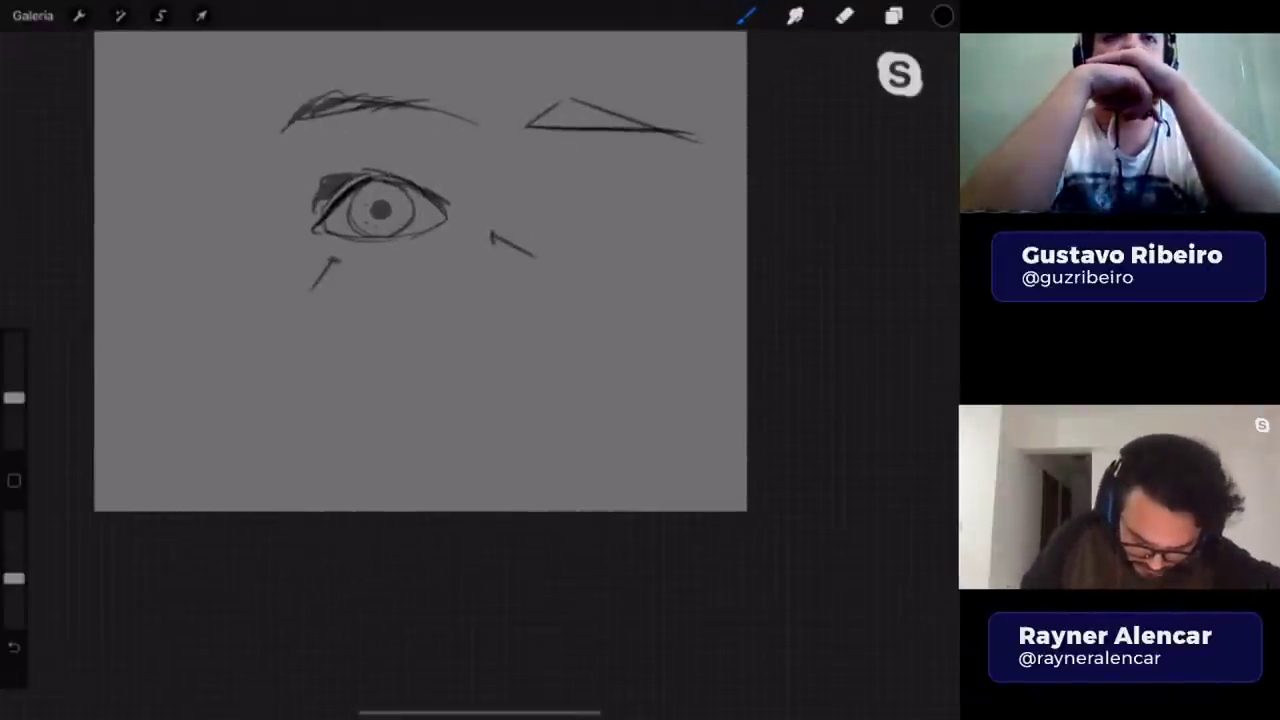
# - Sketch a second narrow eye with hatched lashes, an arrow, an almond shape and a flat shape
pyautogui.moveTo(337, 366); pyautogui.dragTo(450, 384)
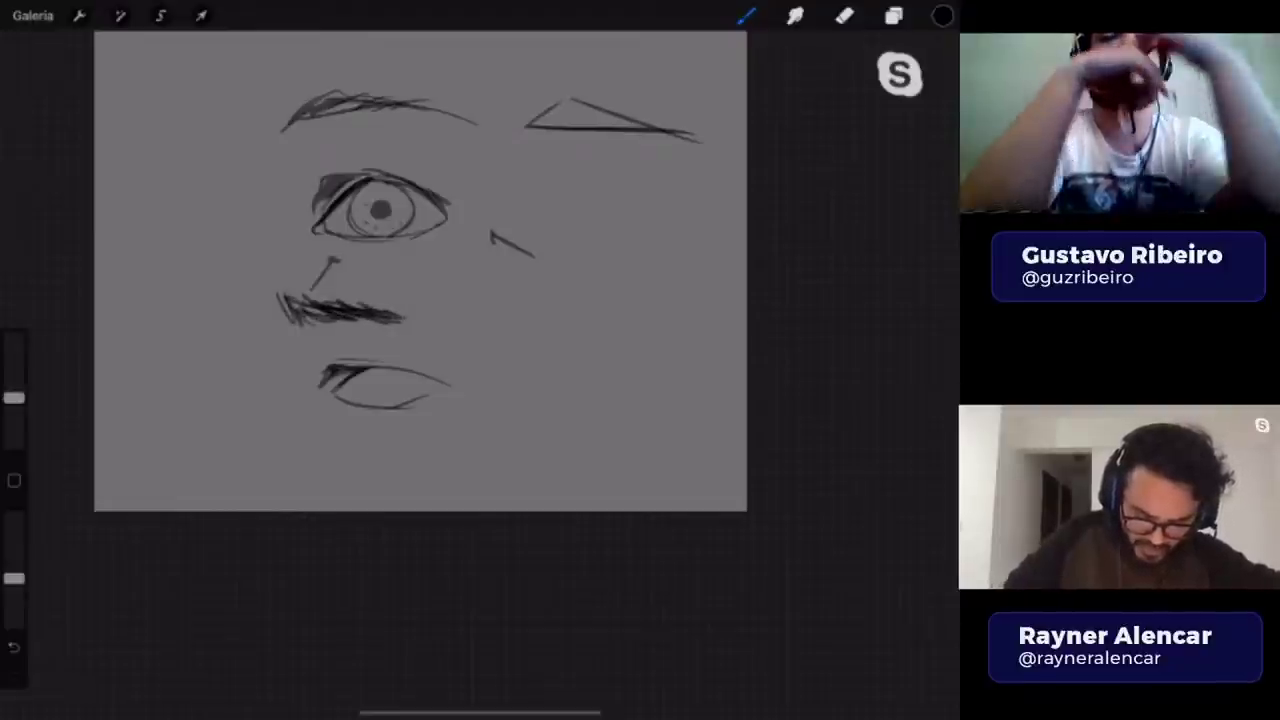
pyautogui.moveTo(330, 374)
pyautogui.mouseDown()
pyautogui.moveTo(298, 378)
pyautogui.moveTo(398, 407)
pyautogui.moveTo(422, 370)
pyautogui.moveTo(493, 373)
pyautogui.mouseUp()
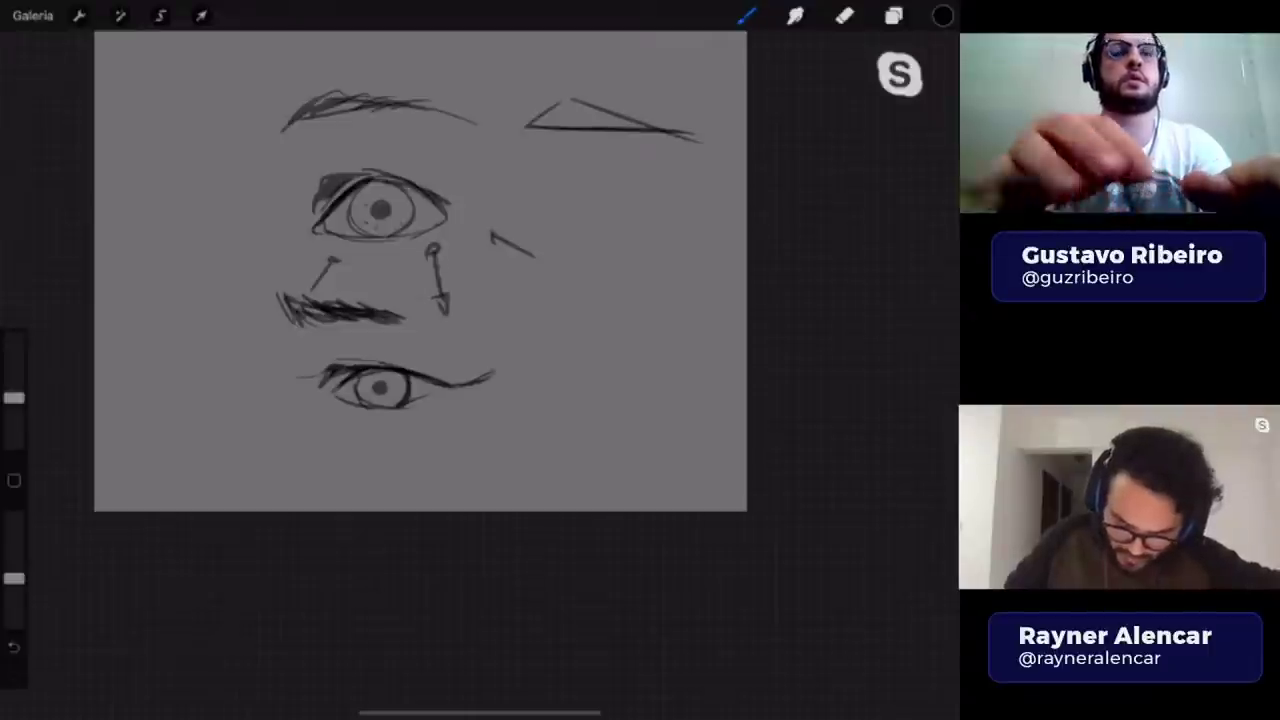
pyautogui.moveTo(549, 327)
pyautogui.mouseDown()
pyautogui.moveTo(563, 312)
pyautogui.moveTo(641, 325)
pyautogui.mouseUp()
pyautogui.moveTo(548, 338); pyautogui.dragTo(644, 333)
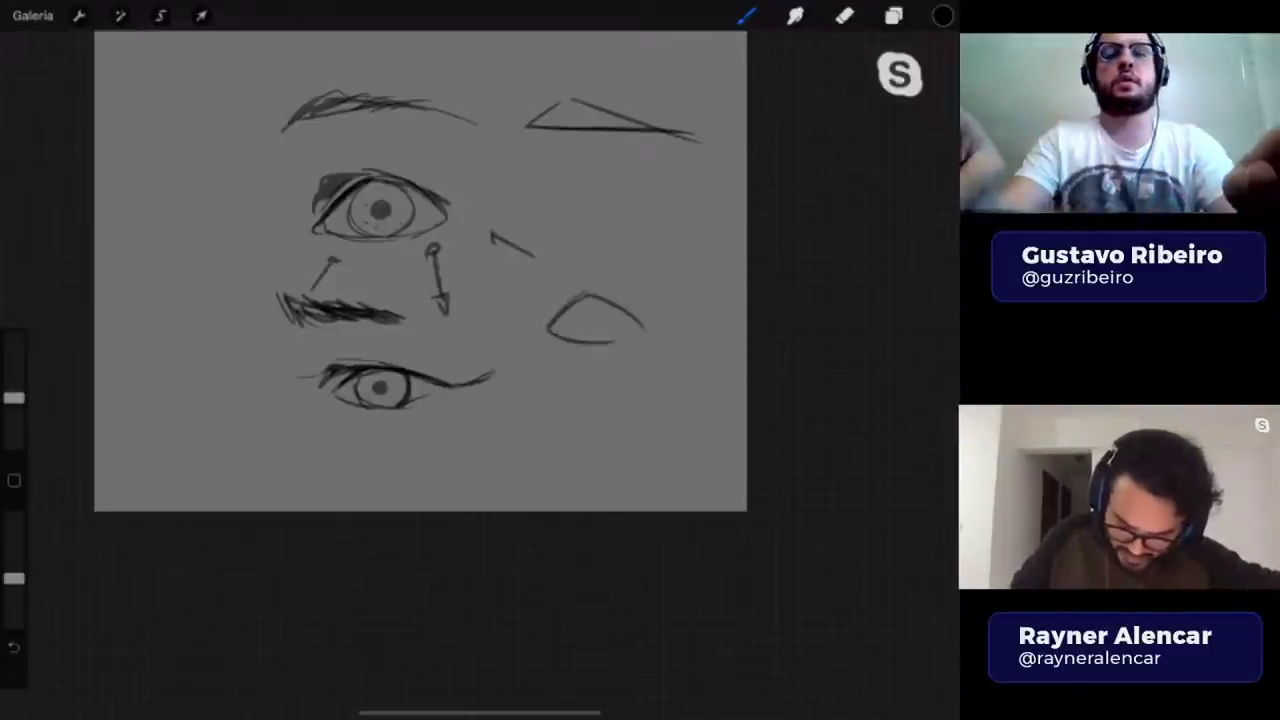
pyautogui.moveTo(530, 432)
pyautogui.mouseDown()
pyautogui.moveTo(574, 405)
pyautogui.moveTo(622, 408)
pyautogui.mouseUp()
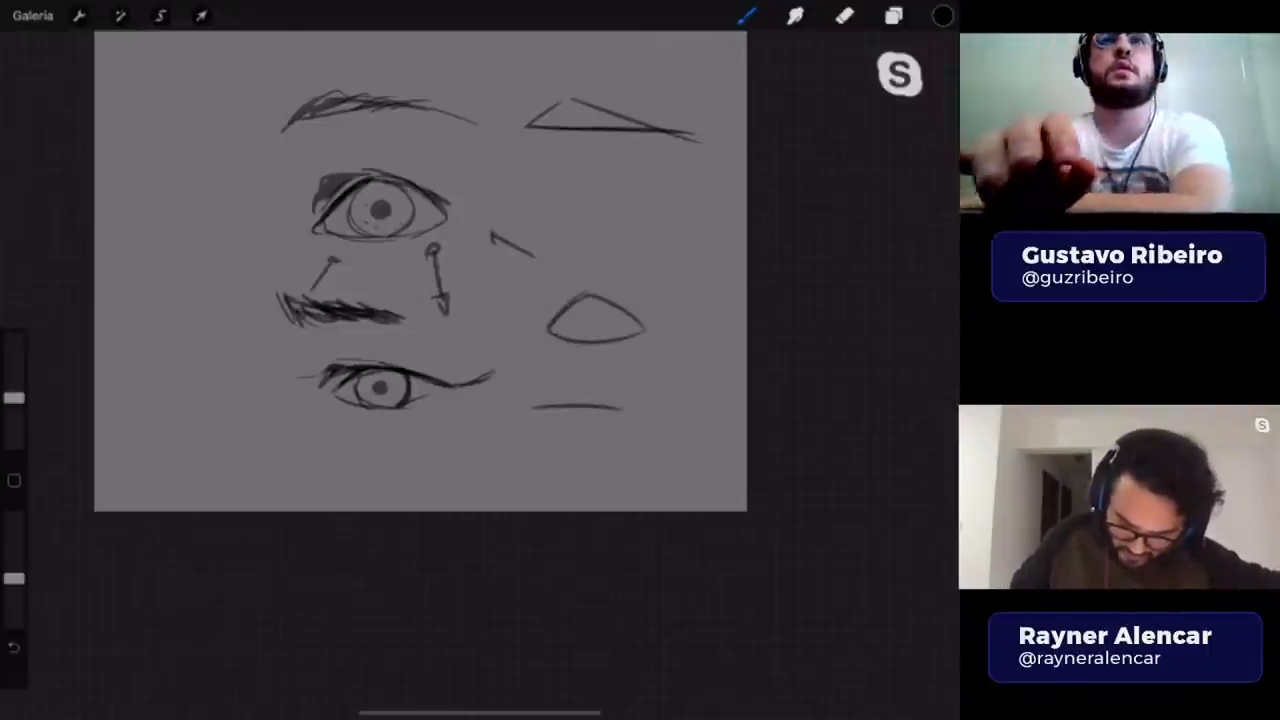
pyautogui.moveTo(530, 433)
pyautogui.mouseDown()
pyautogui.moveTo(620, 406)
pyautogui.moveTo(614, 380)
pyautogui.mouseUp()
# - Lasso the flat bottom shape, move it up beside the first eye and enlarge it slightly
pyautogui.click(160, 15)
pyautogui.click(201, 15)
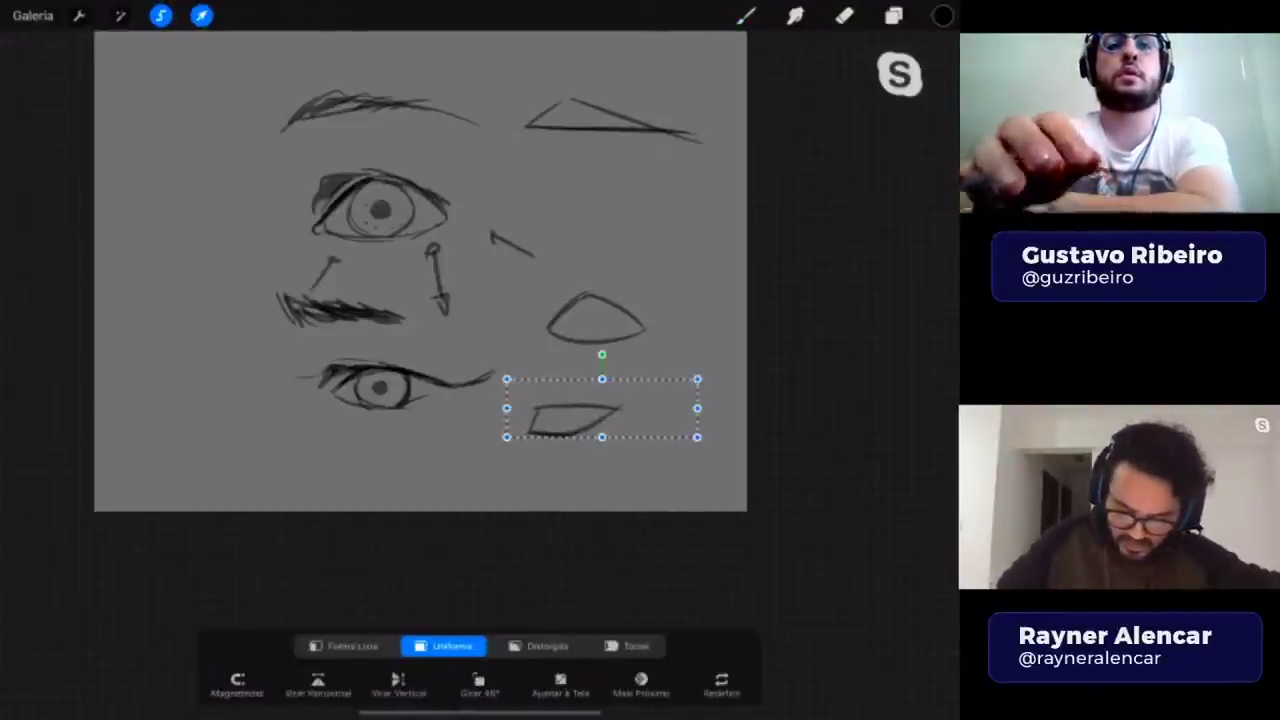
pyautogui.moveTo(575, 420); pyautogui.dragTo(589, 258)
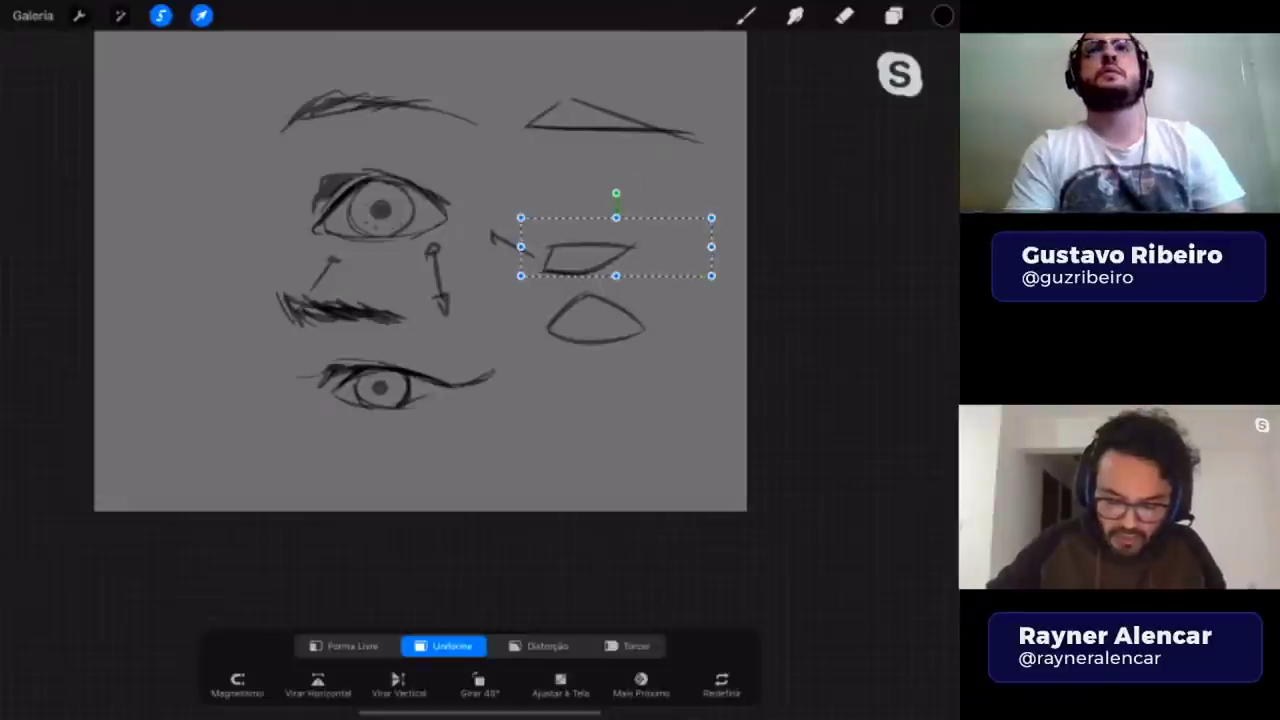
pyautogui.moveTo(711, 217); pyautogui.dragTo(737, 210)
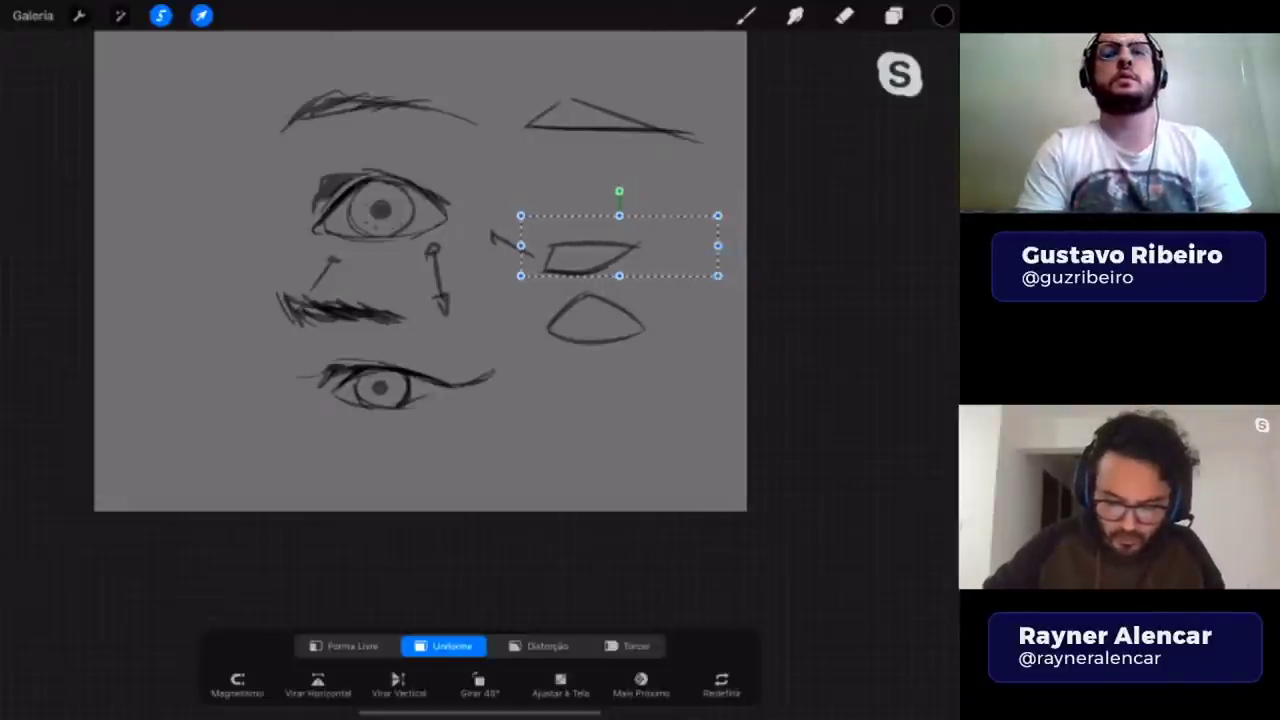
pyautogui.click(745, 15)
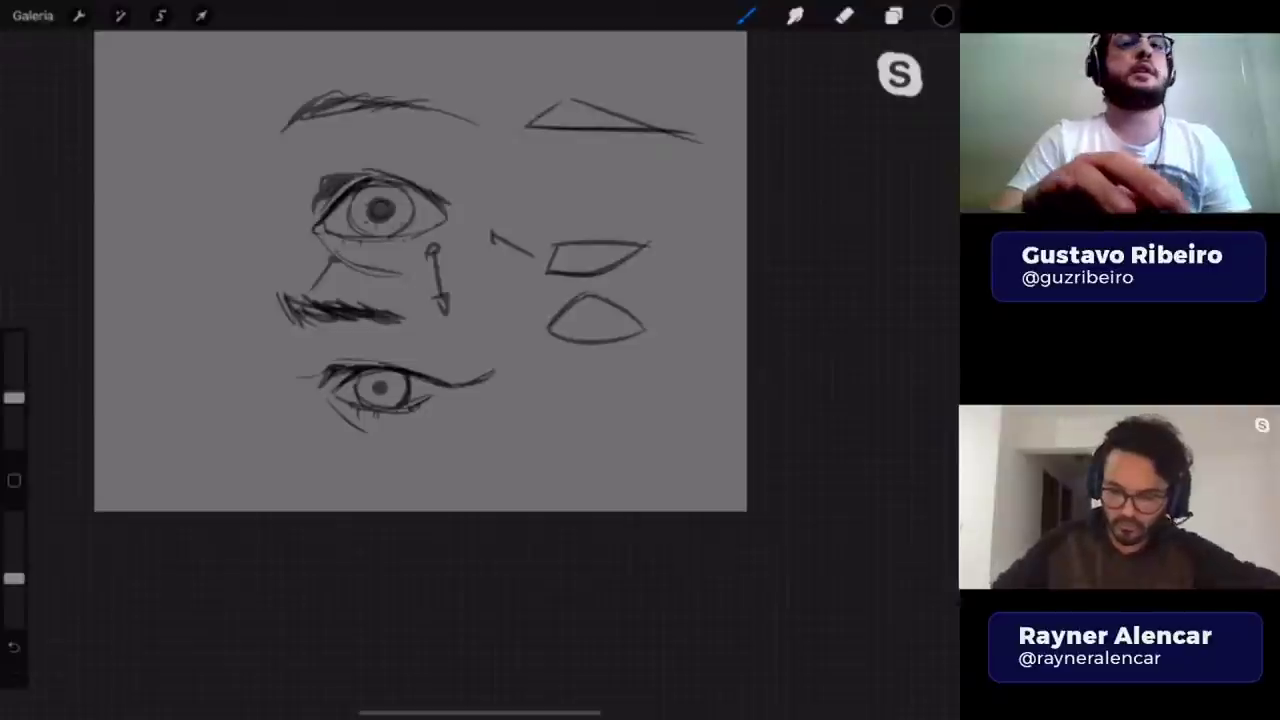
# - Hide the eye sketch layer, add new layer Camada 20, and browse the Brush Library
pyautogui.click(893, 15)
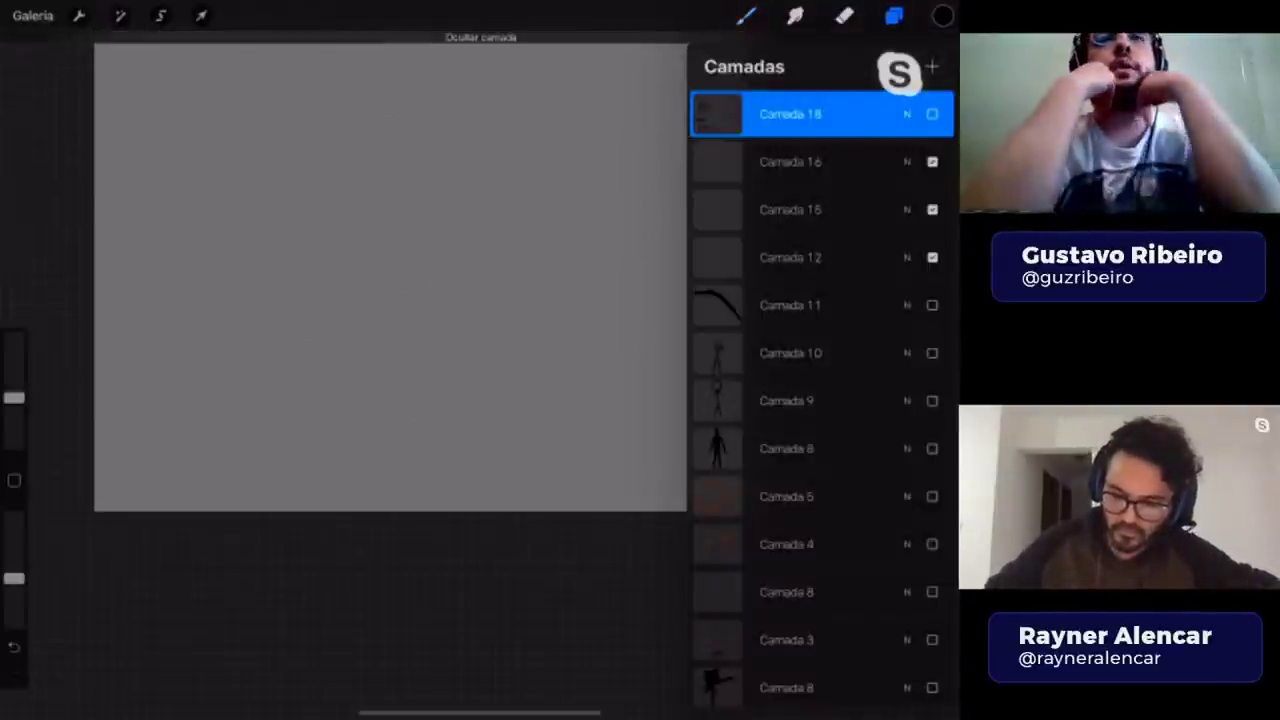
pyautogui.click(931, 66)
pyautogui.click(745, 15)
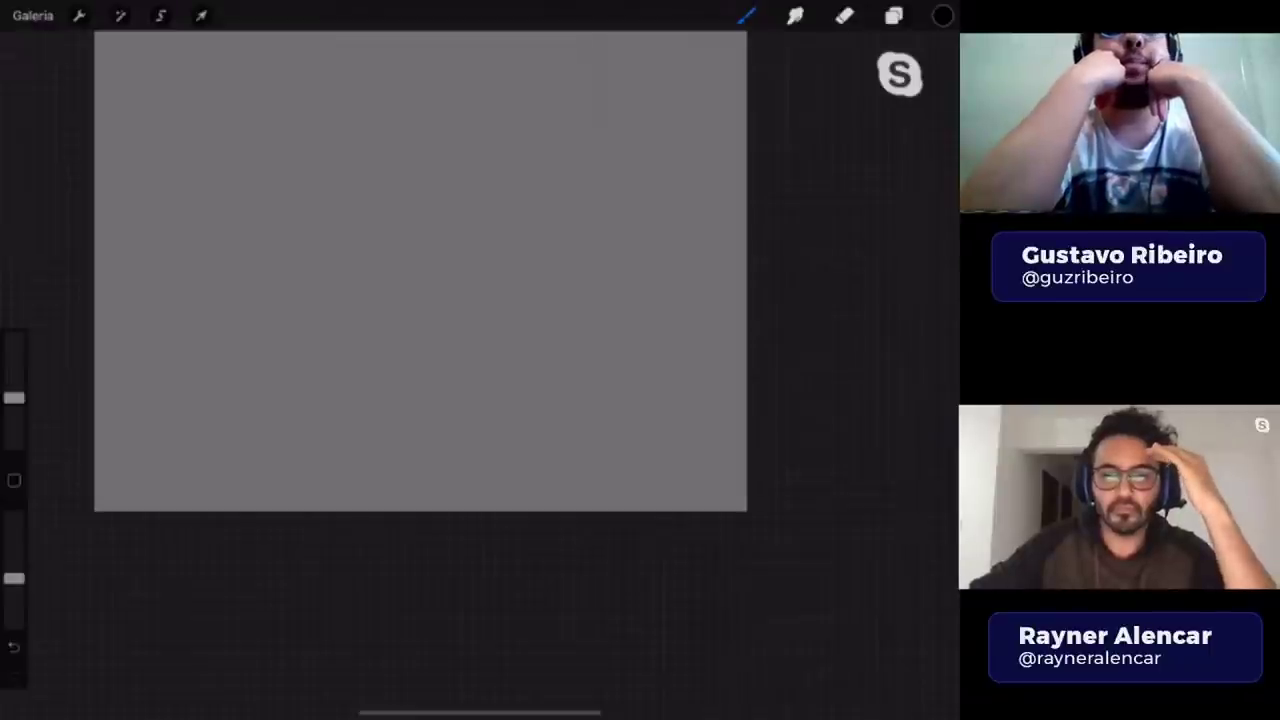
pyautogui.click(893, 15)
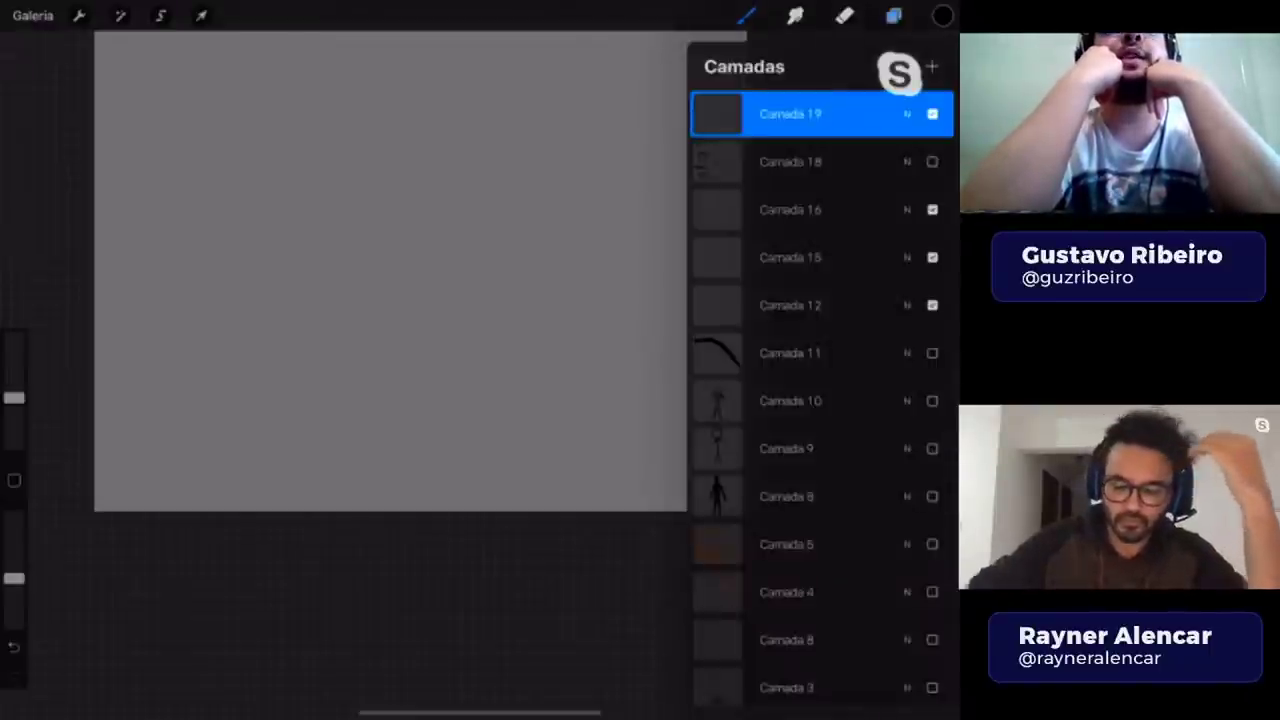
pyautogui.click(745, 15)
pyautogui.click(745, 15)
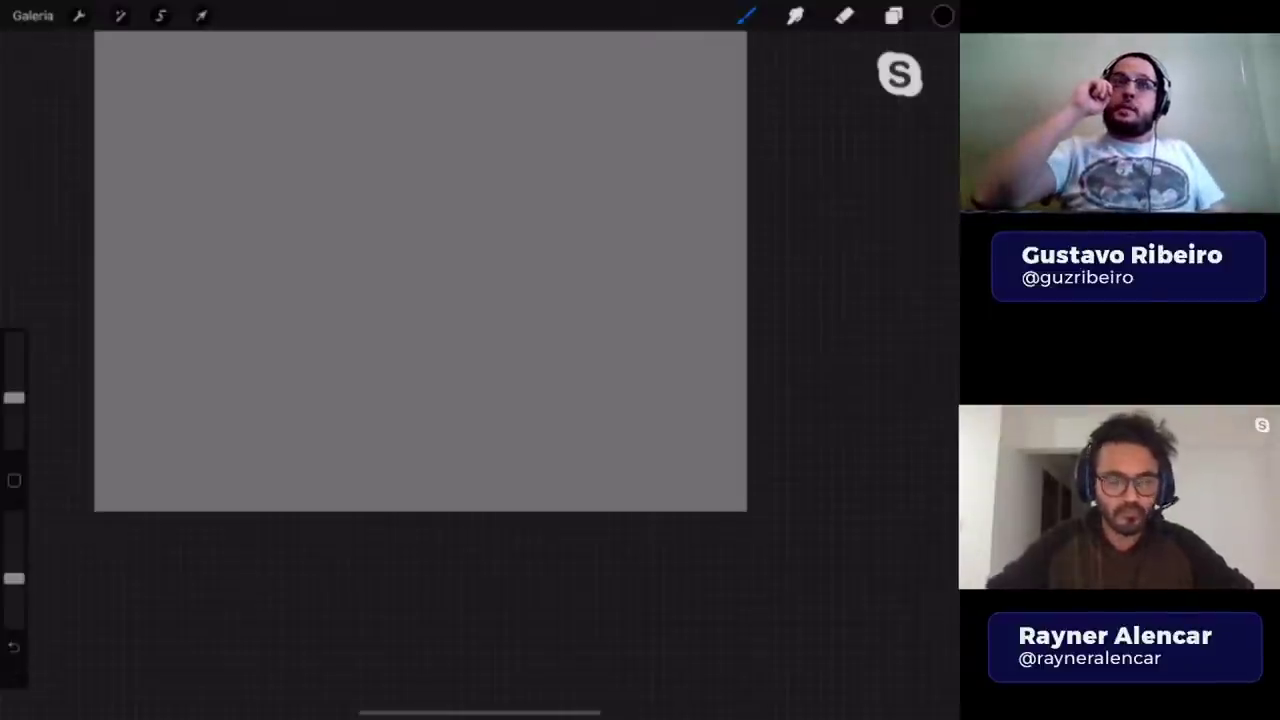
pyautogui.click(893, 15)
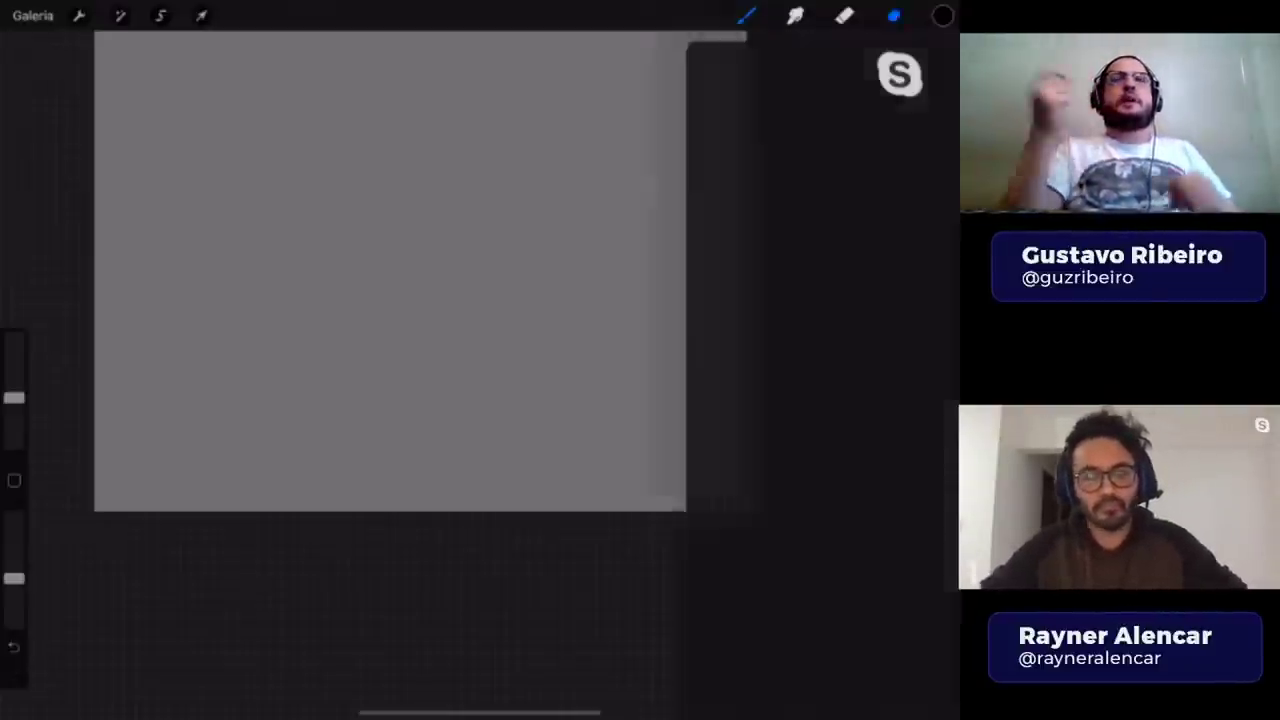
pyautogui.click(745, 15)
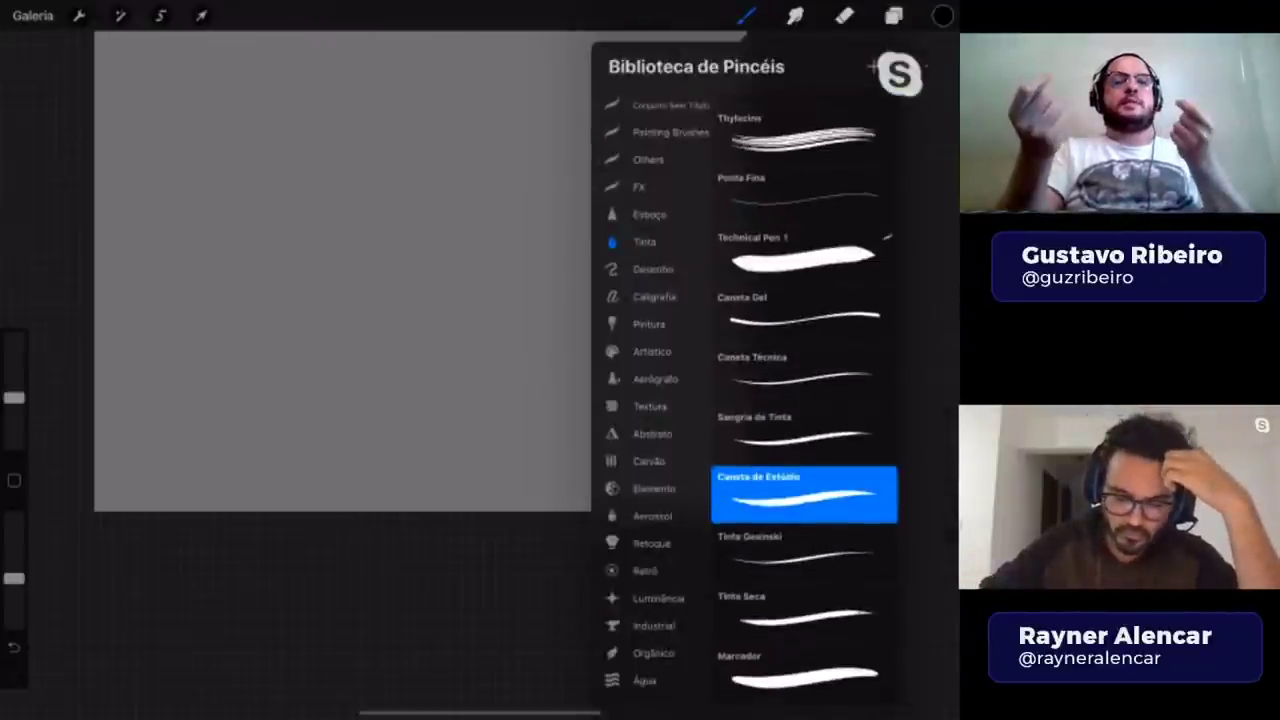
pyautogui.click(745, 15)
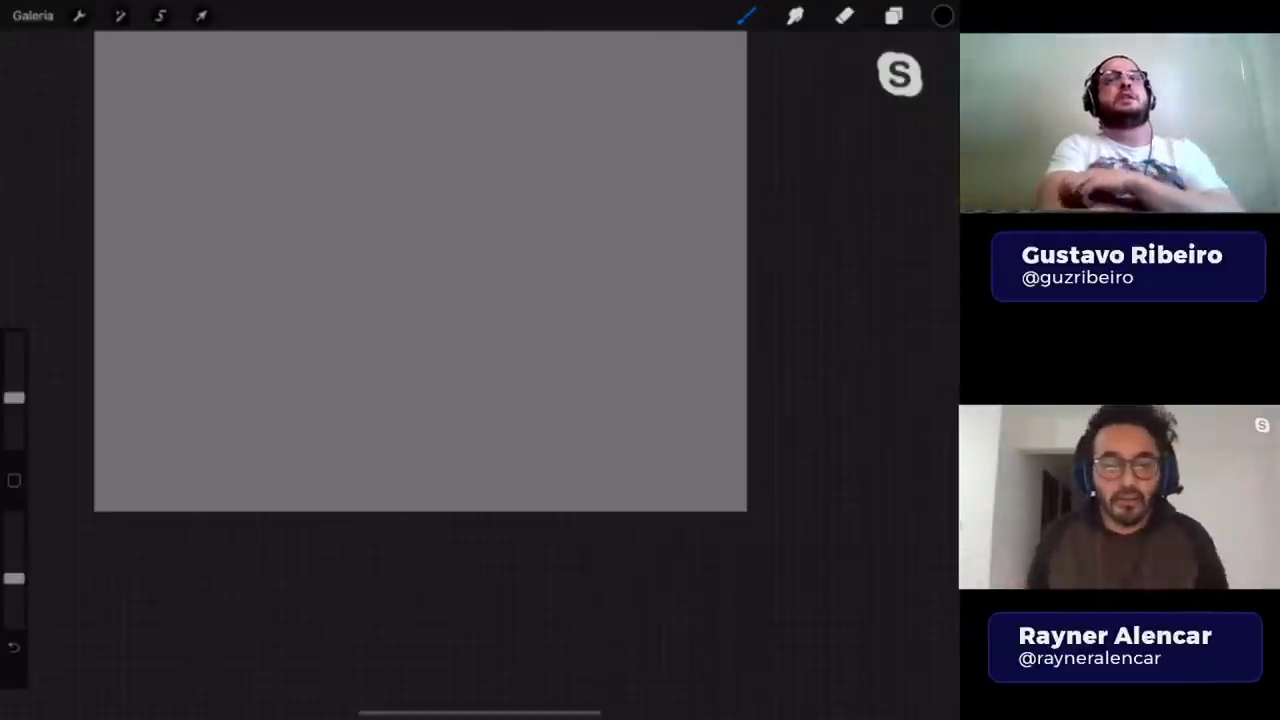
# - Show and select Camada 2, then shrink the sword-figure sketch toward the upper left
pyautogui.click(893, 15)
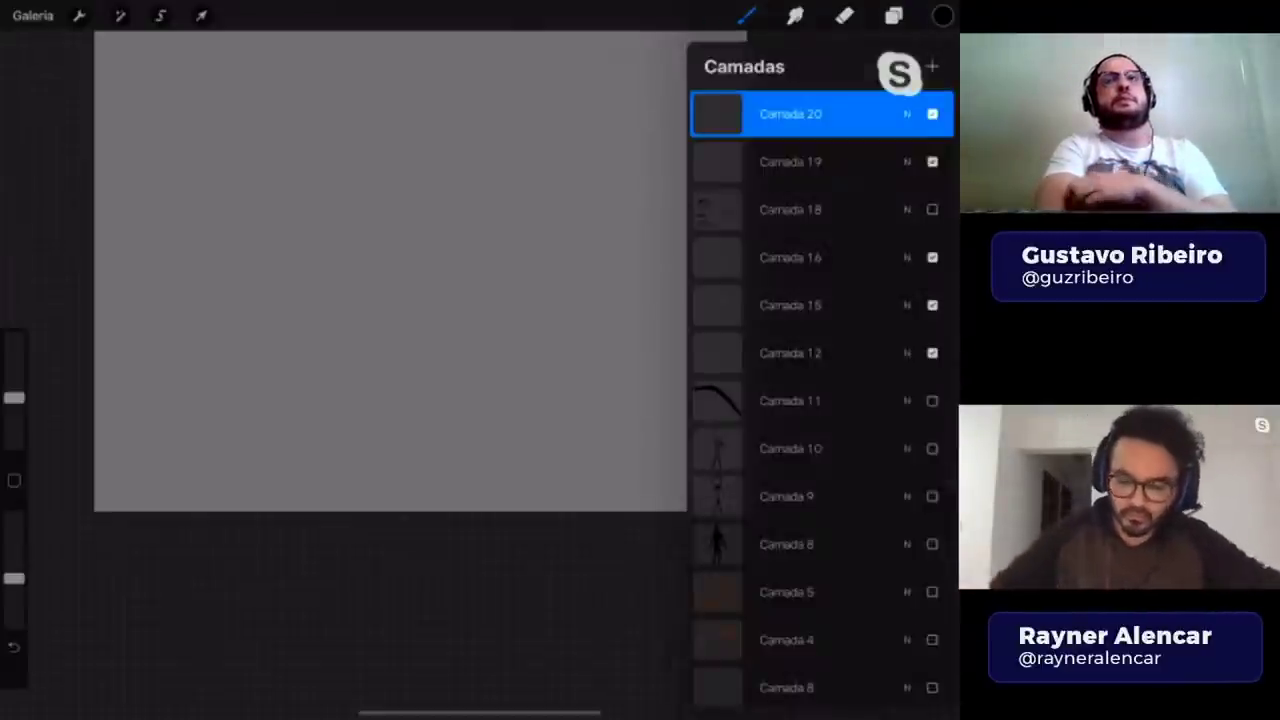
pyautogui.scroll(-5, 820, 400)
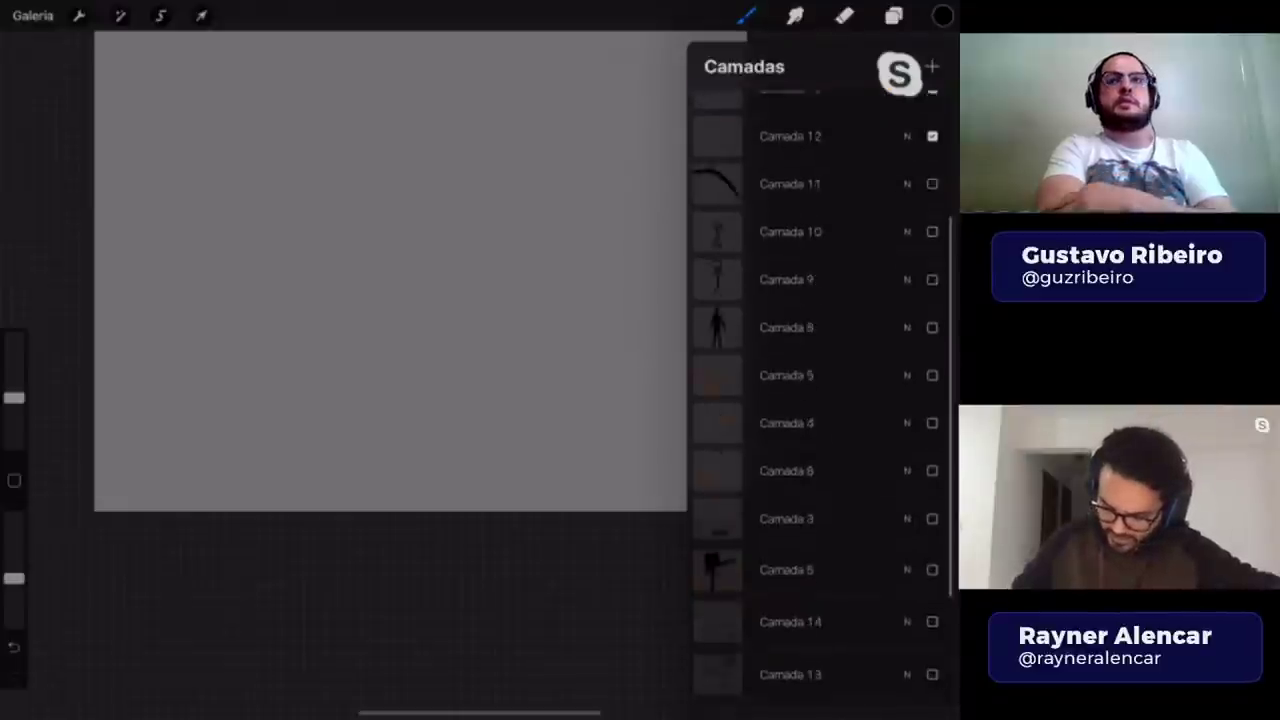
pyautogui.click(932, 625)
pyautogui.click(790, 625)
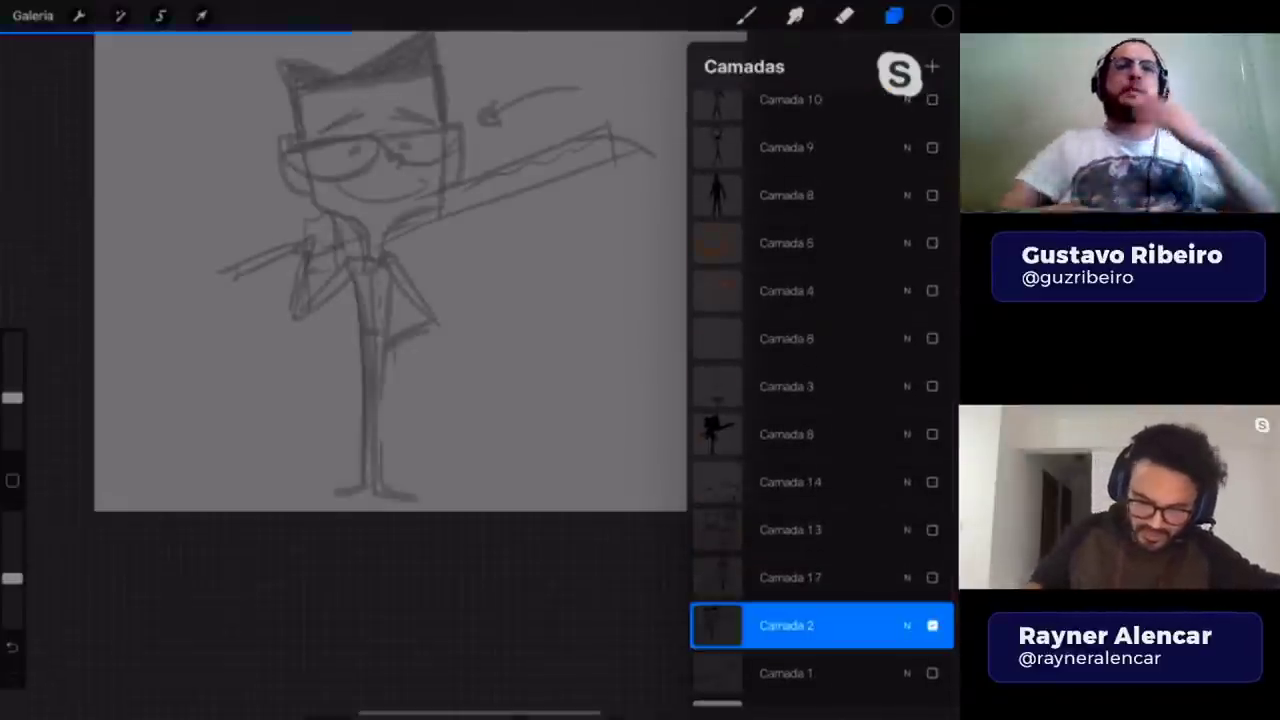
pyautogui.click(120, 15)
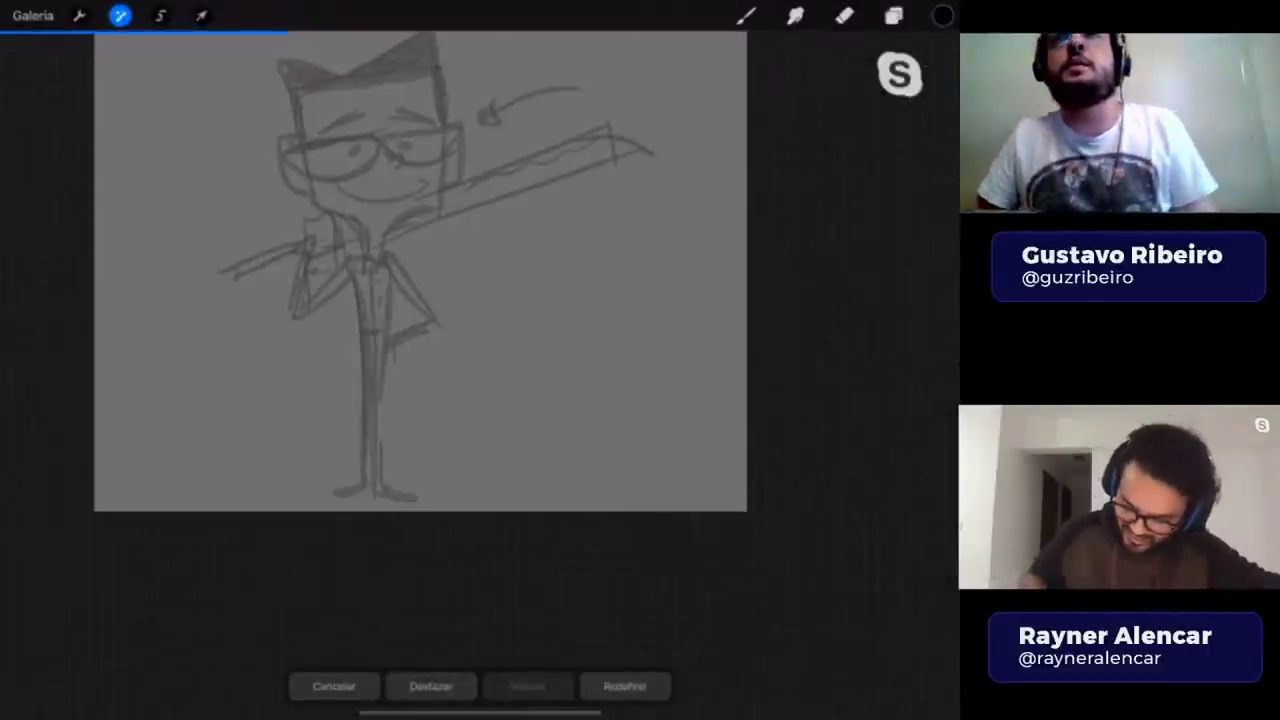
pyautogui.click(893, 15)
pyautogui.click(201, 15)
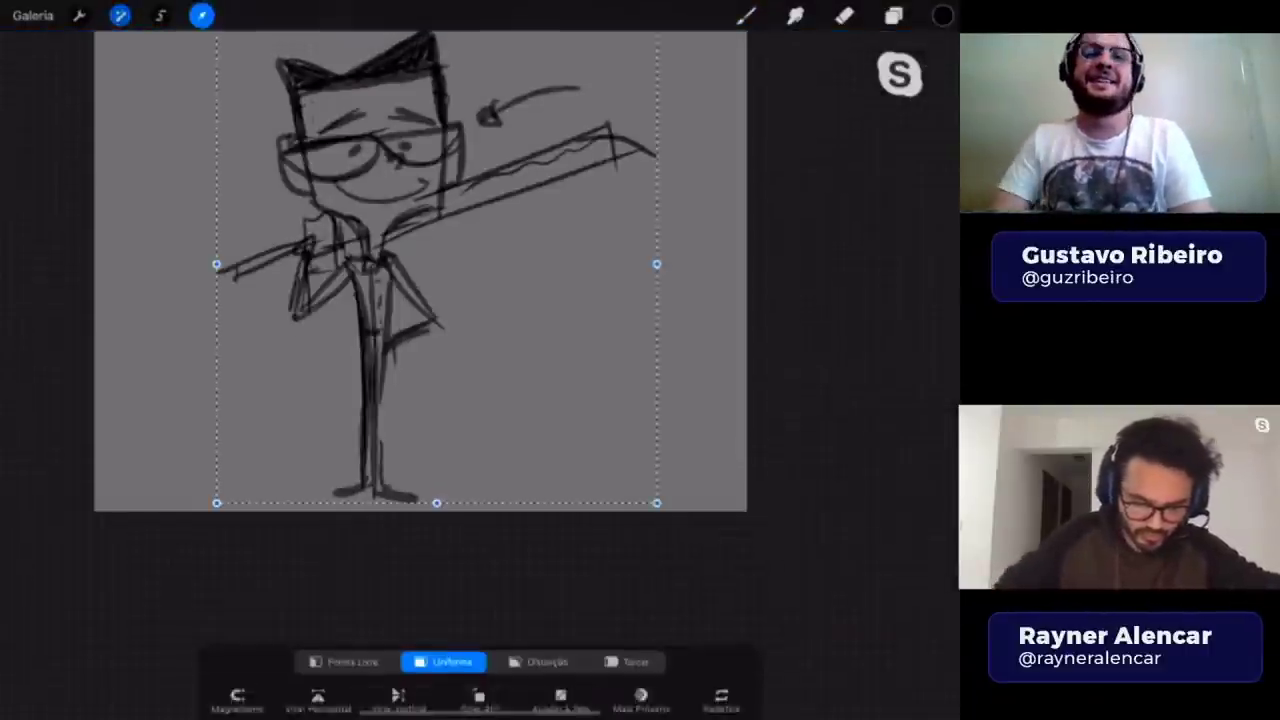
pyautogui.moveTo(606, 51); pyautogui.dragTo(428, 124)
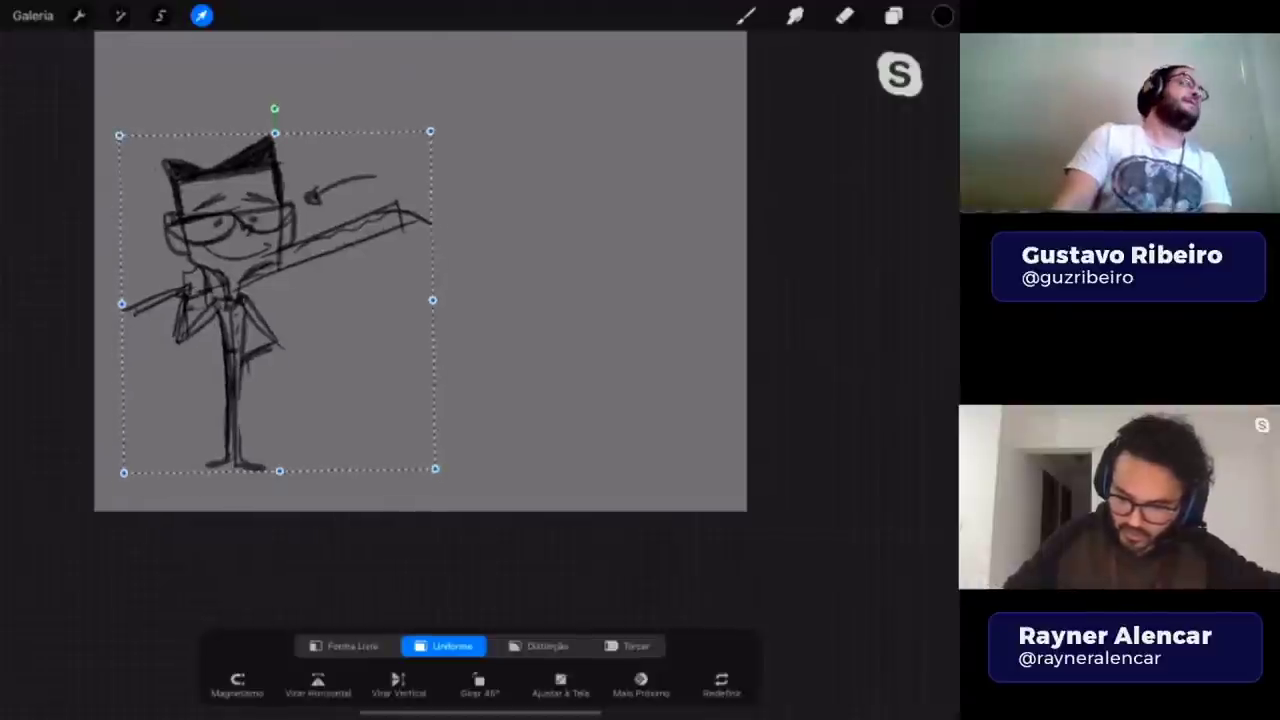
pyautogui.click(893, 15)
# - Add new layer Camada 21, reselect Camada 2, and paste a copy of its sketch
pyautogui.click(932, 66)
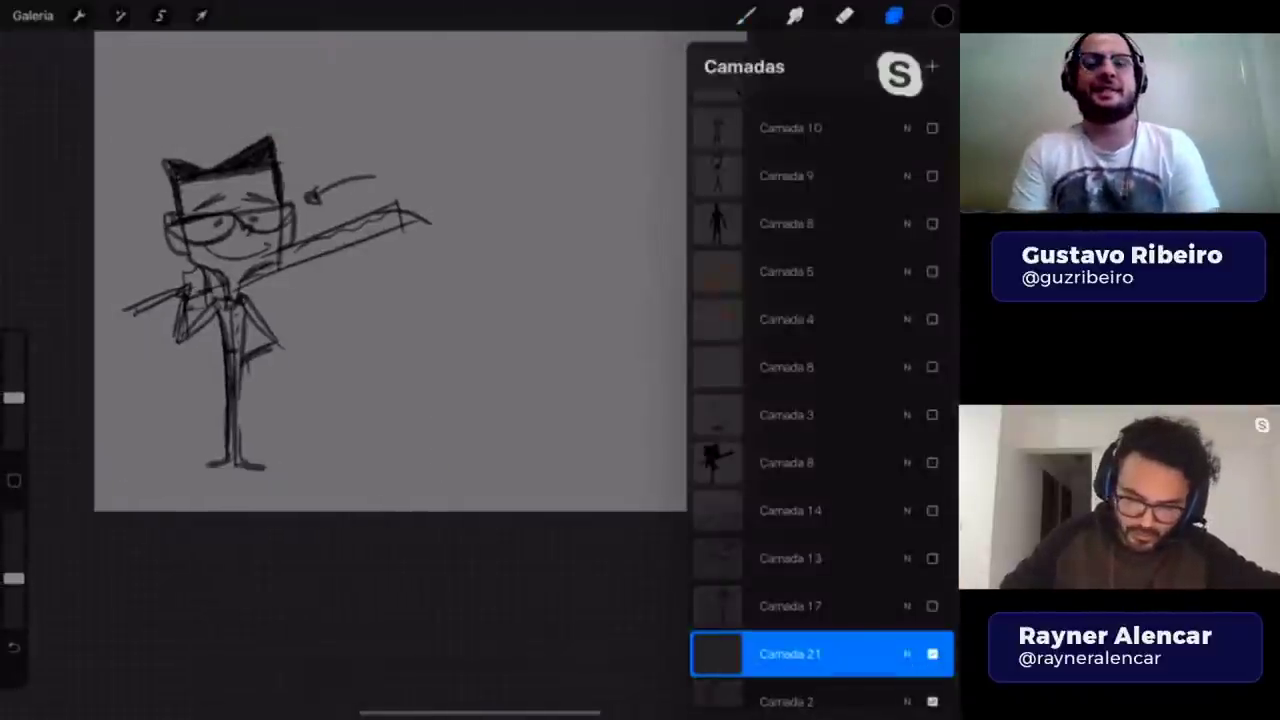
pyautogui.click(745, 15)
pyautogui.click(745, 15)
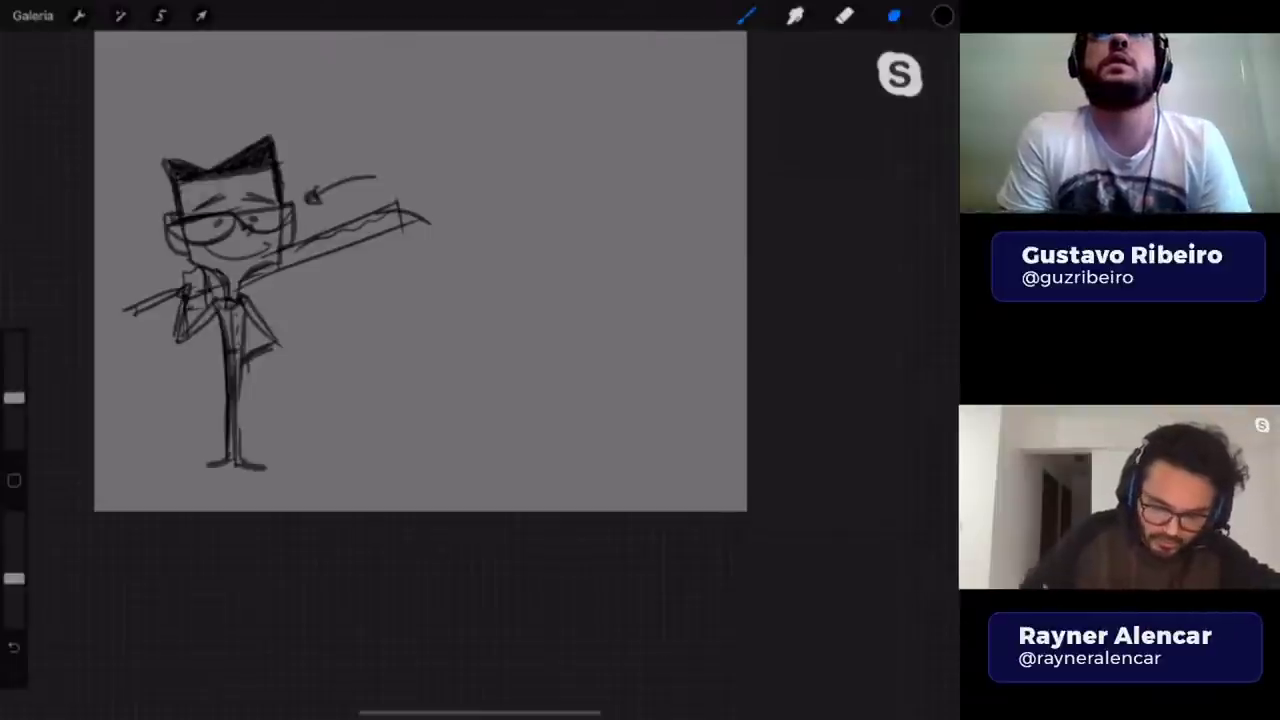
pyautogui.click(893, 15)
pyautogui.click(790, 654)
pyautogui.moveTo(400, 200); pyautogui.dragTo(400, 350)
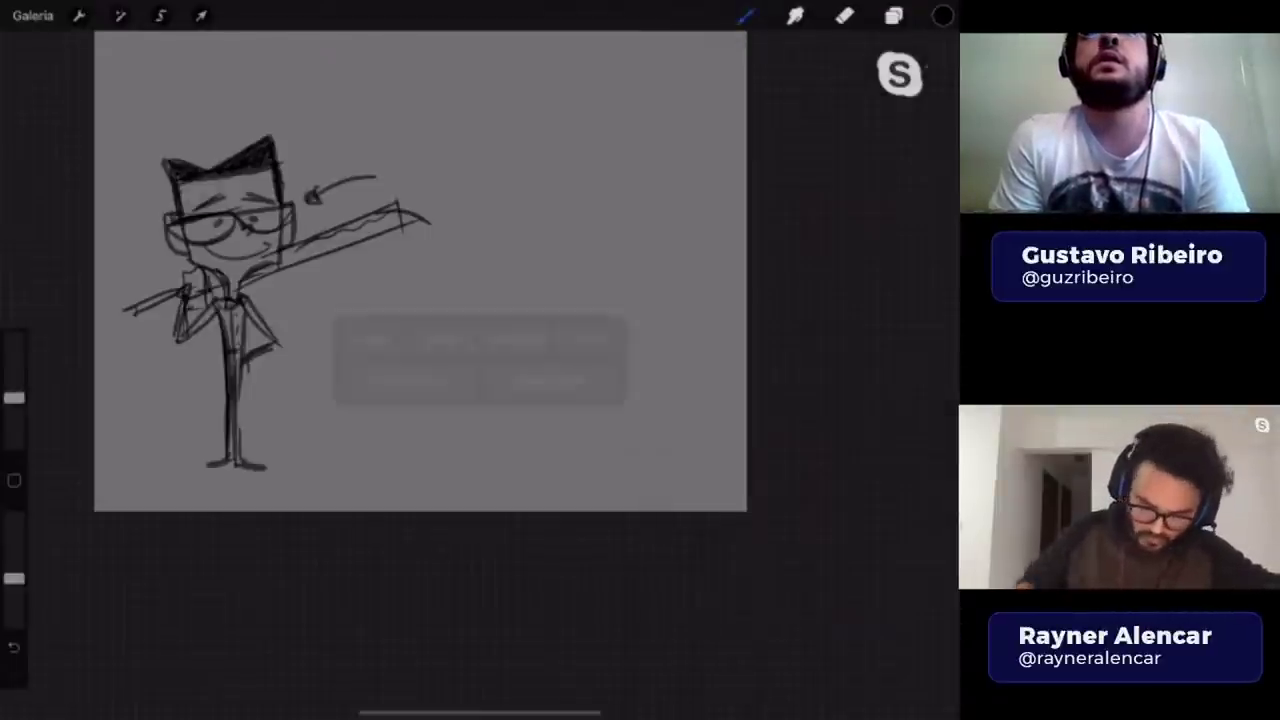
pyautogui.click(551, 380)
pyautogui.click(893, 15)
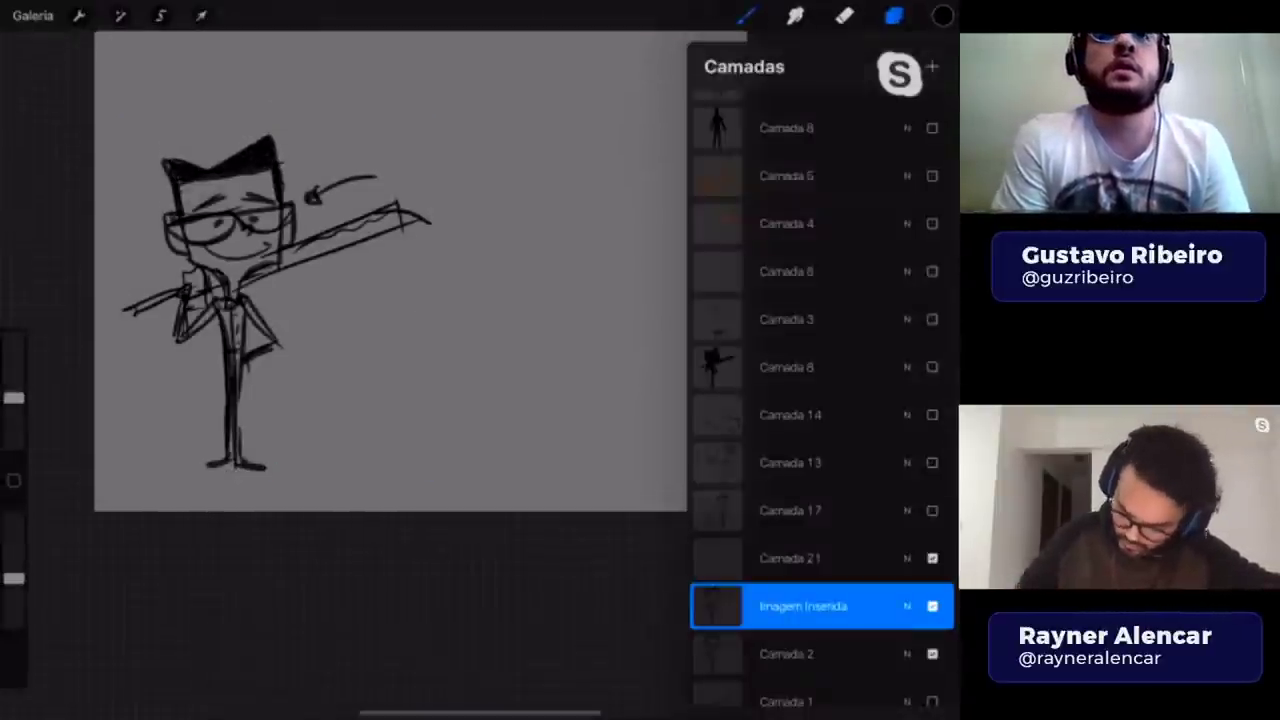
# - Move the pasted figure copy right and redraw both arms hanging down
pyautogui.click(893, 15)
pyautogui.moveTo(276, 300); pyautogui.dragTo(366, 300)
pyautogui.click(745, 15)
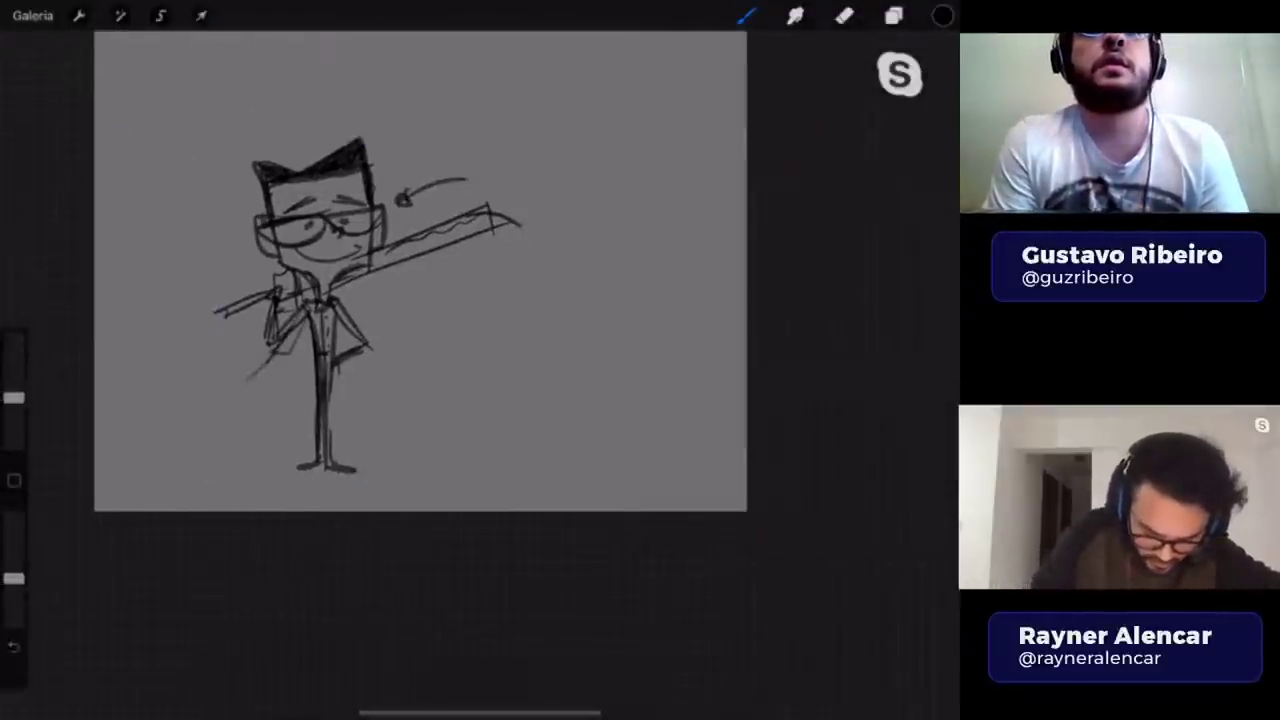
pyautogui.moveTo(292, 344); pyautogui.dragTo(240, 393)
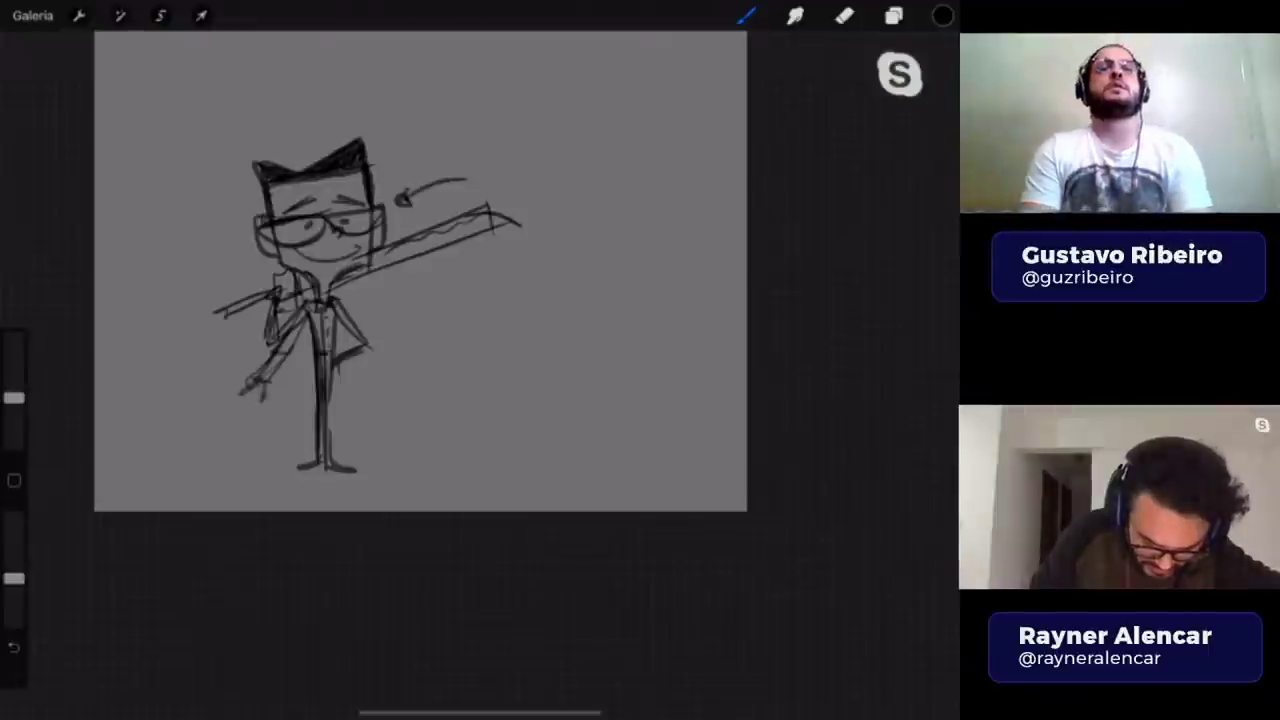
pyautogui.moveTo(338, 312); pyautogui.dragTo(402, 393)
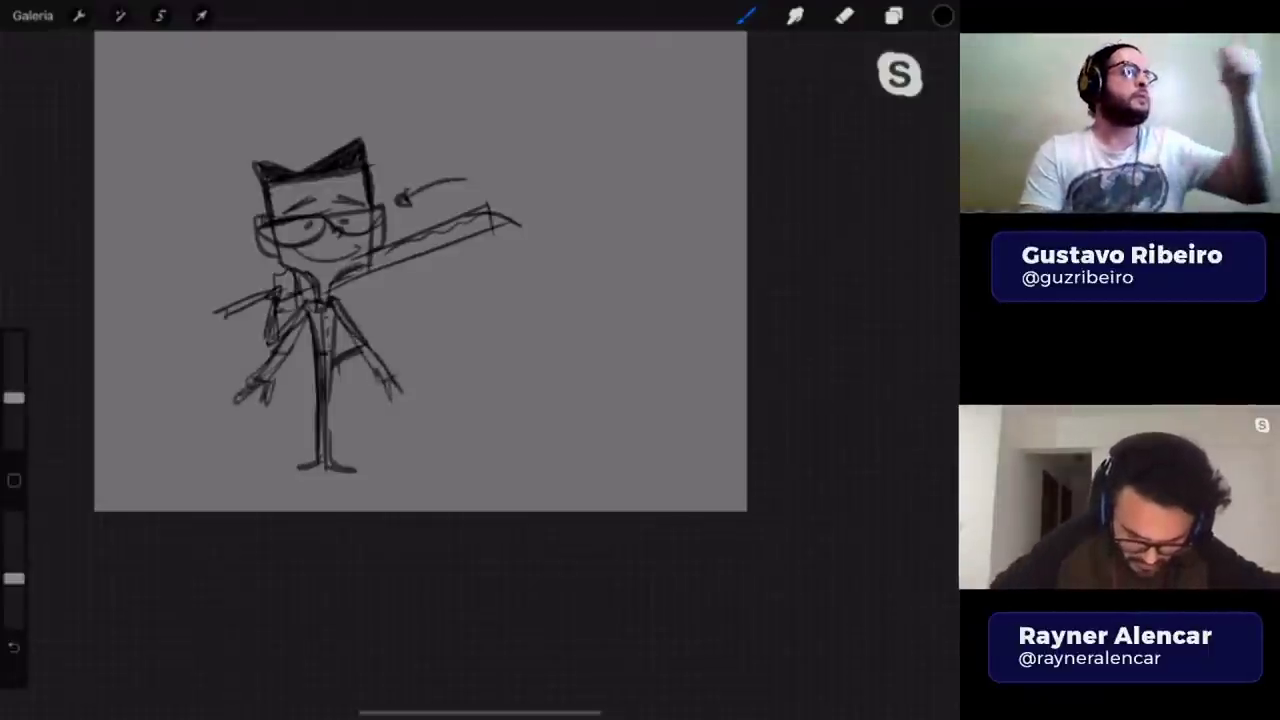
pyautogui.click(845, 16)
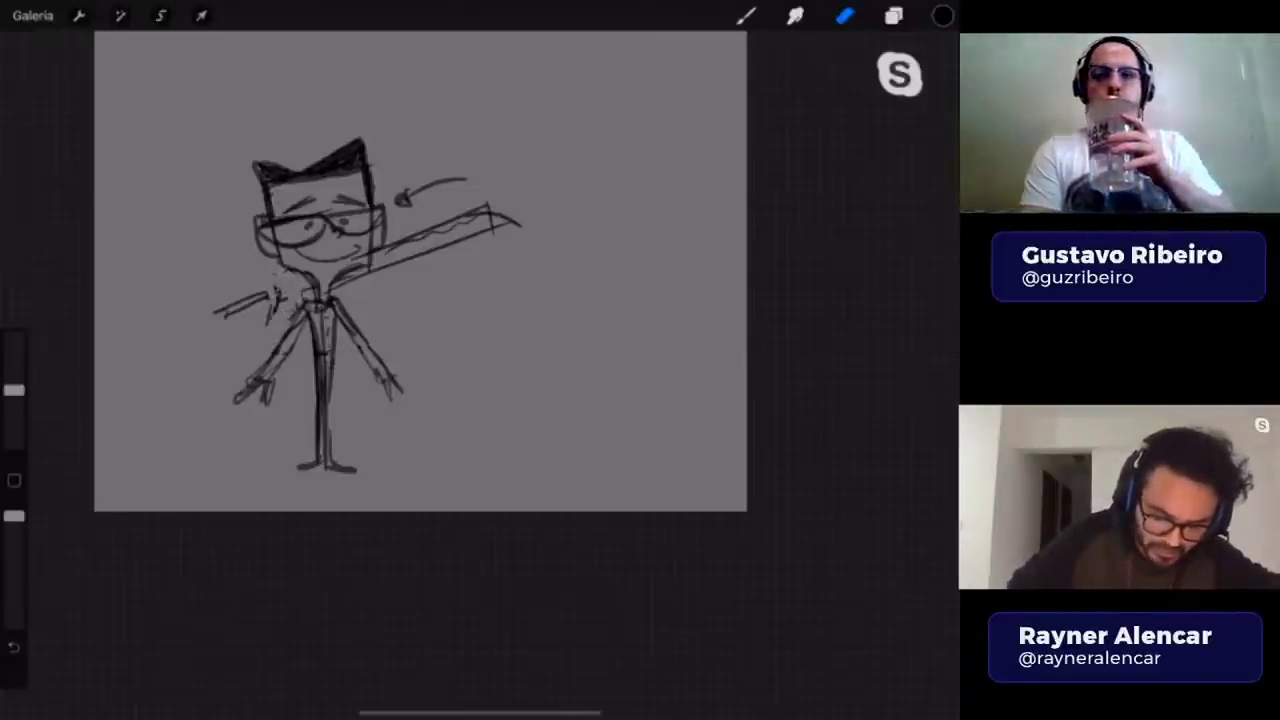
# - Erase the sword beside the head and stray strokes around the left arm
pyautogui.moveTo(270, 306); pyautogui.dragTo(284, 292)
pyautogui.moveTo(214, 312); pyautogui.dragTo(250, 305)
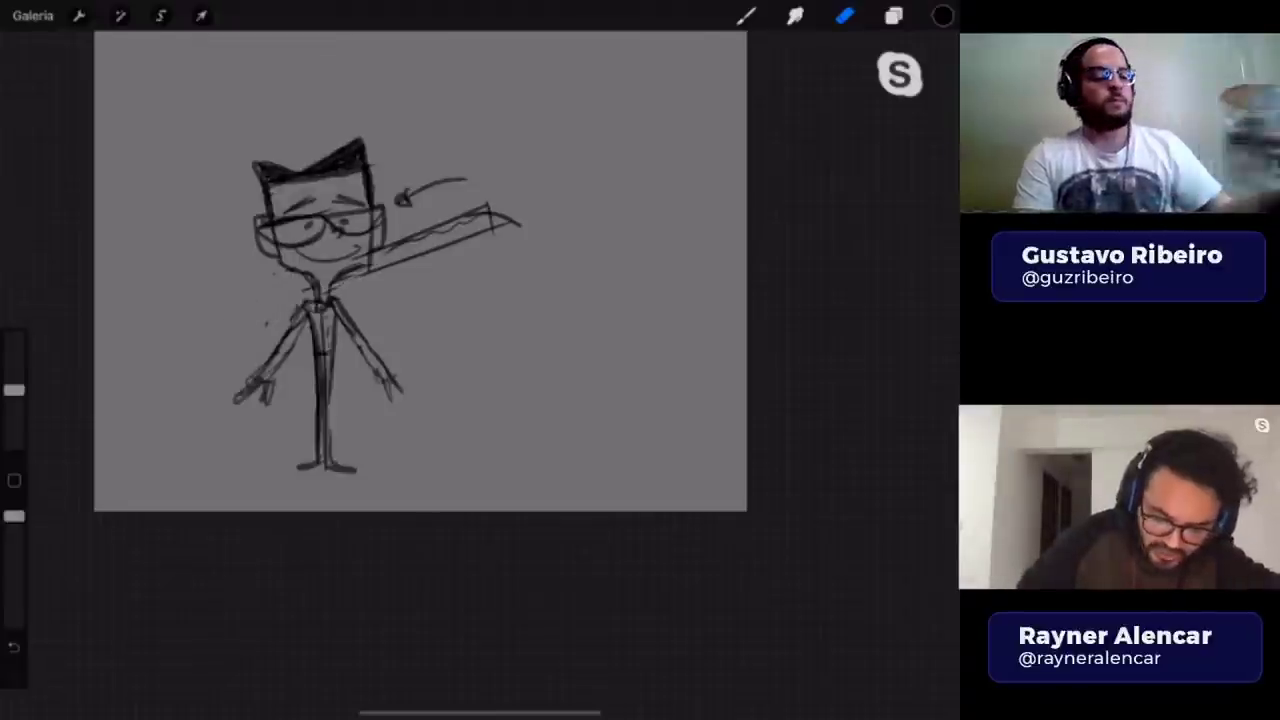
pyautogui.moveTo(390, 262); pyautogui.dragTo(515, 215)
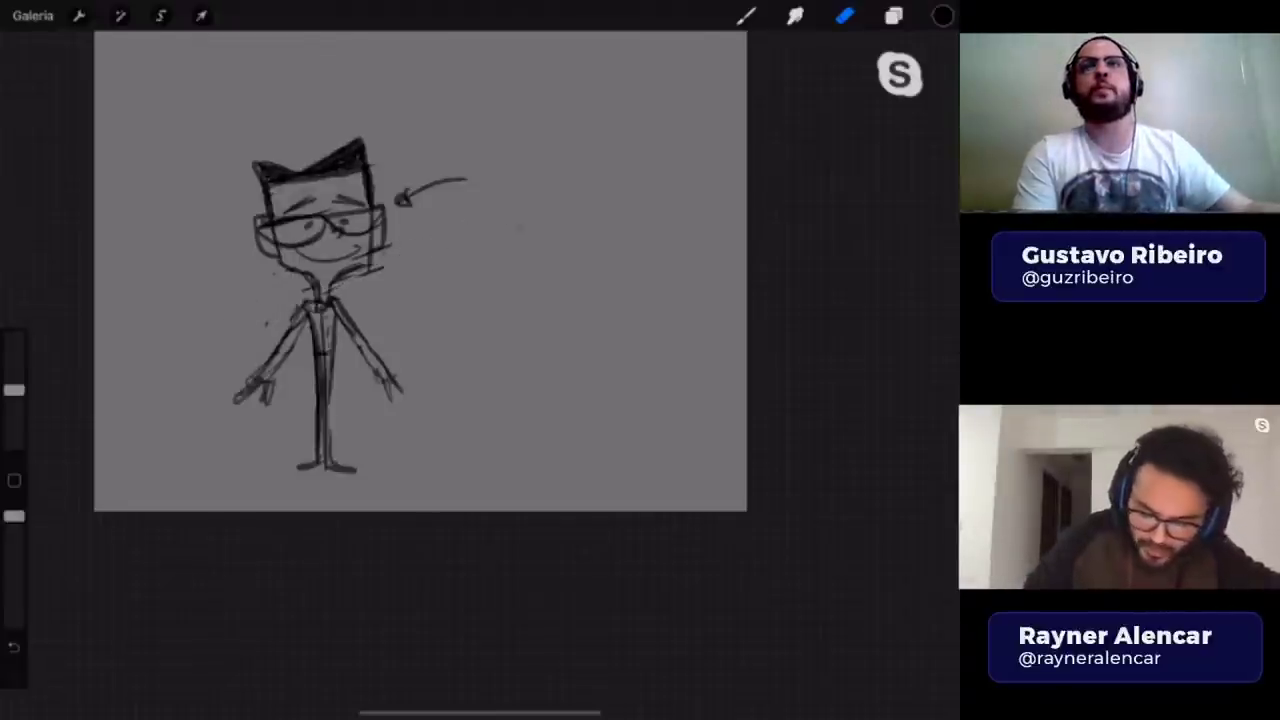
pyautogui.click(746, 16)
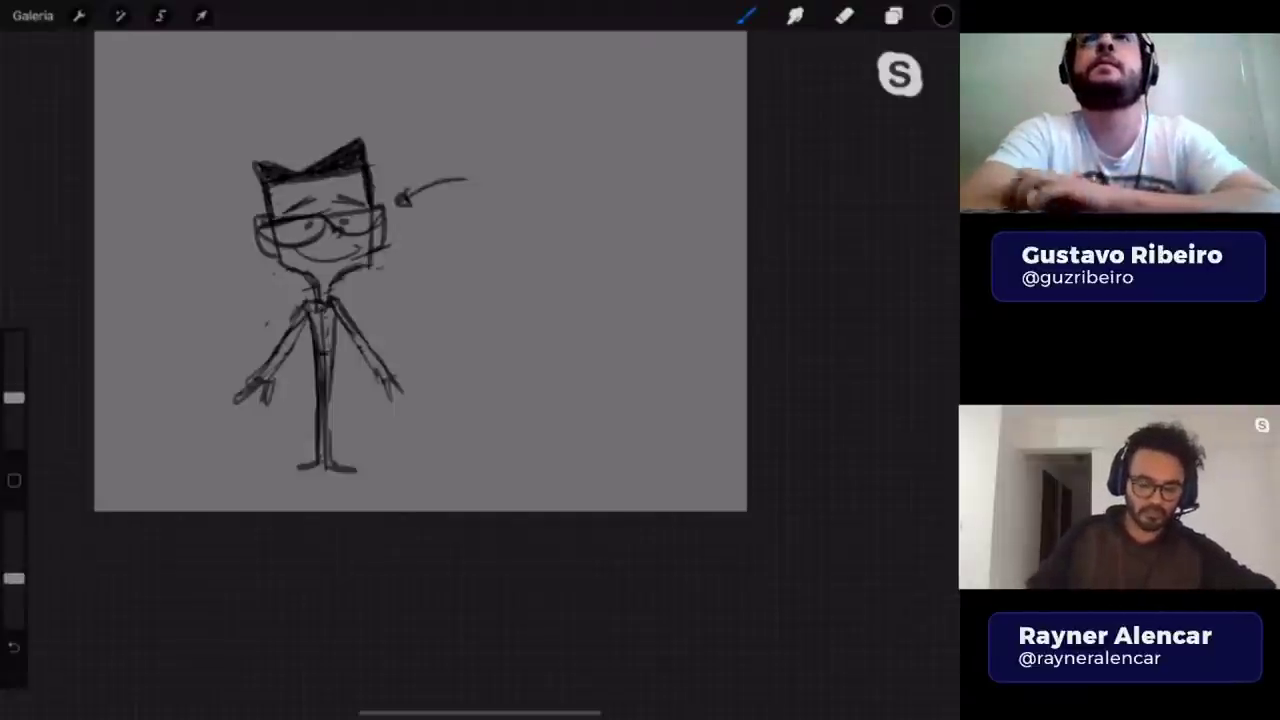
# - Hide the Imagem Inserida copy and show Camada 2, making it the active layer
pyautogui.click(893, 16)
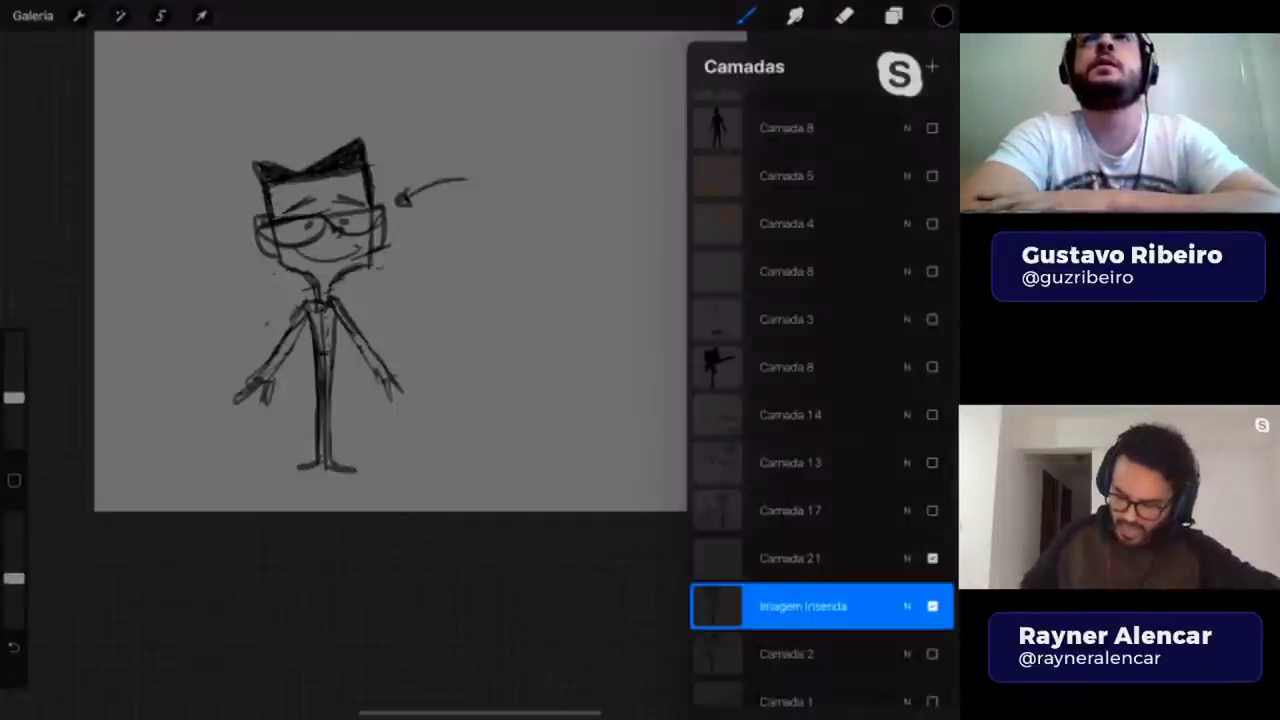
pyautogui.click(932, 606)
pyautogui.click(932, 654)
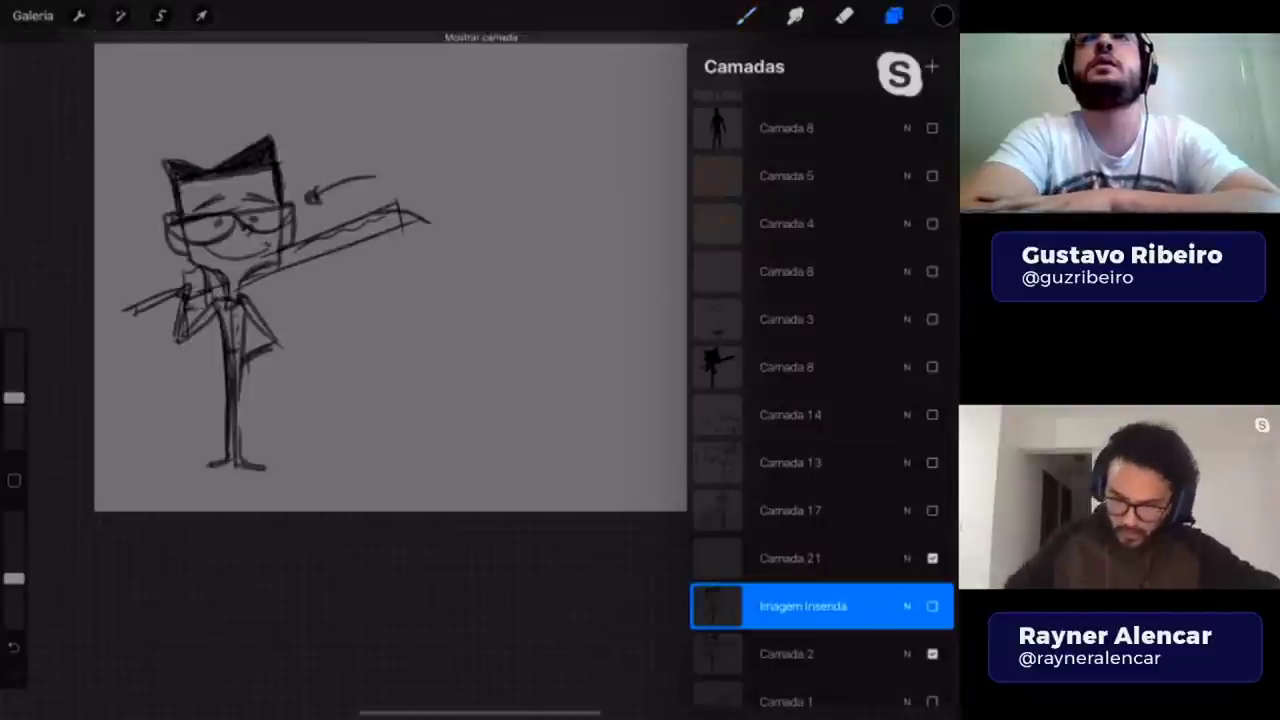
pyautogui.click(800, 654)
# - Choose a different brush and draw a small down-left arrow above the head
pyautogui.click(746, 16)
pyautogui.click(800, 492)
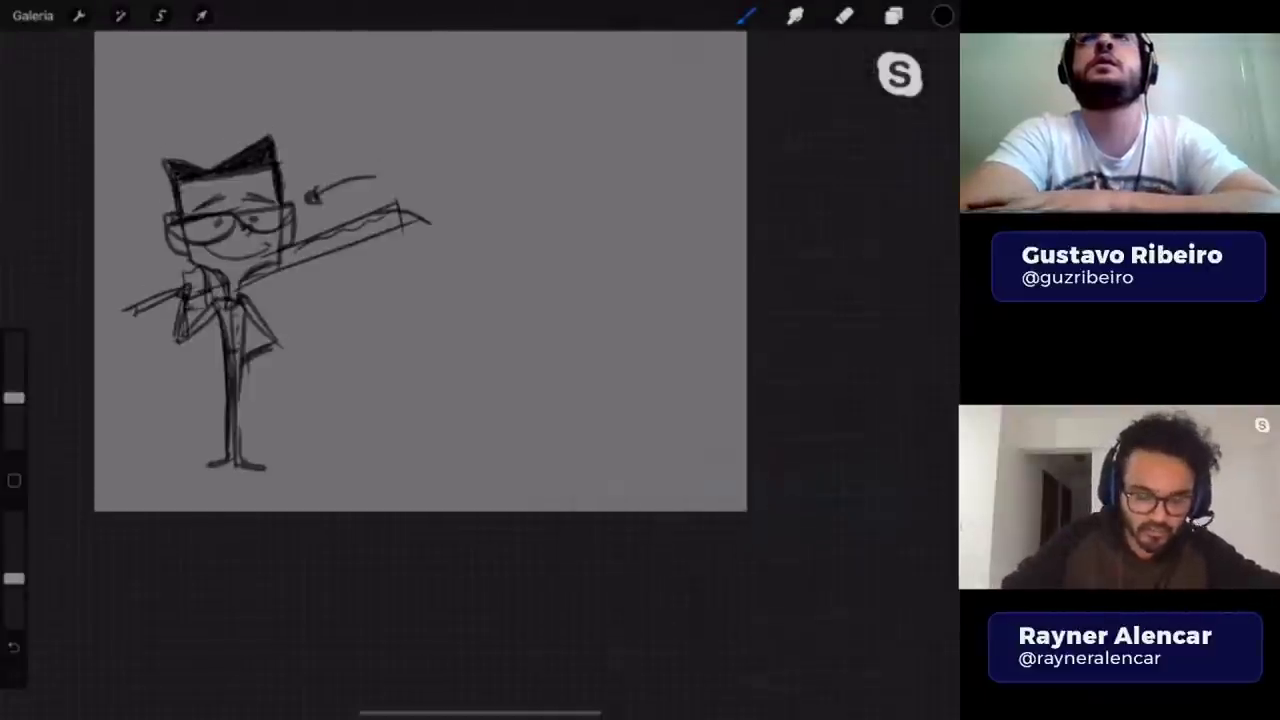
pyautogui.moveTo(328, 91); pyautogui.dragTo(302, 127)
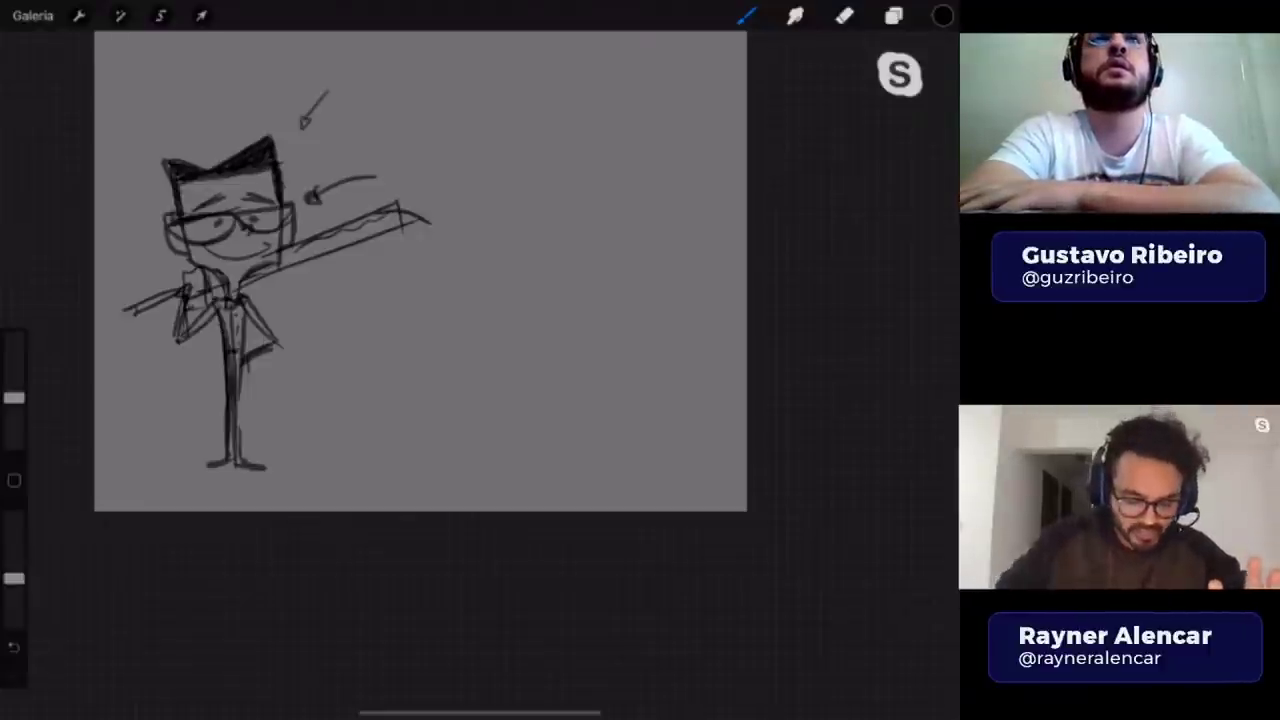
# - Sketch a small cup-headed figure with a face line, legs and feet
pyautogui.moveTo(377, 308)
pyautogui.mouseDown()
pyautogui.moveTo(389, 378)
pyautogui.moveTo(470, 278)
pyautogui.moveTo(496, 288)
pyautogui.moveTo(486, 368)
pyautogui.mouseUp()
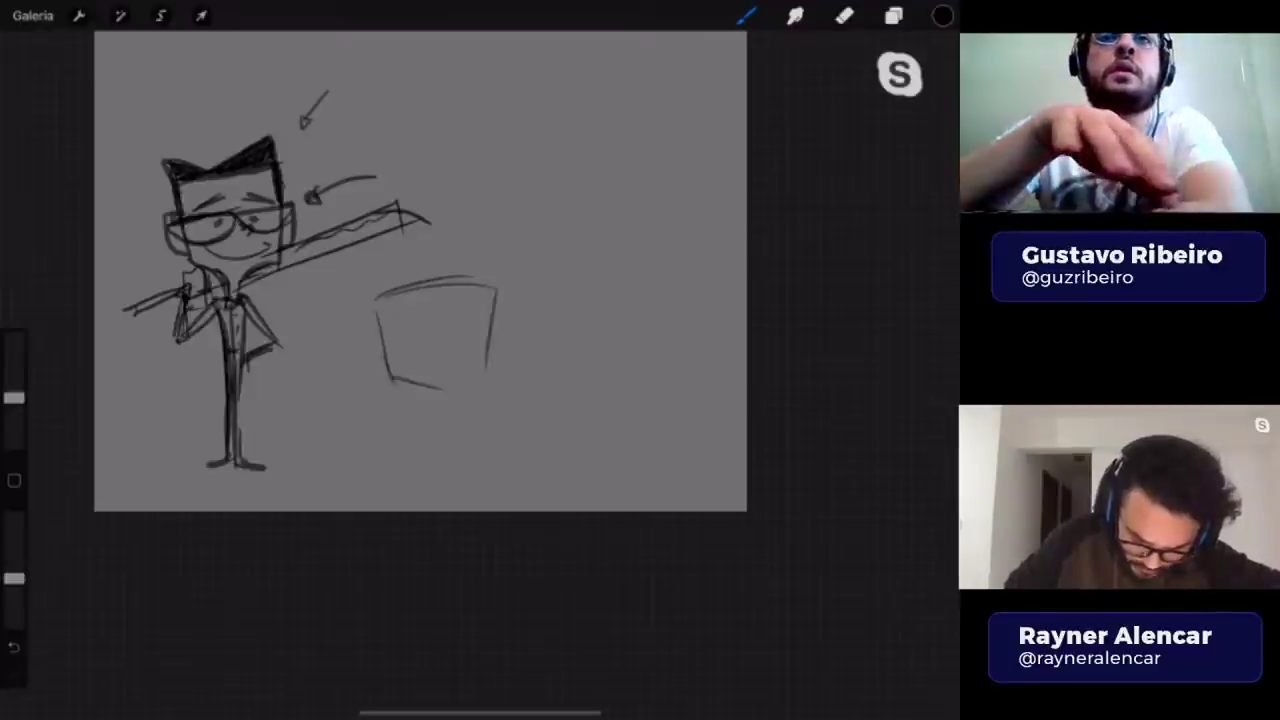
pyautogui.moveTo(392, 378)
pyautogui.mouseDown()
pyautogui.moveTo(440, 390)
pyautogui.moveTo(488, 369)
pyautogui.mouseUp()
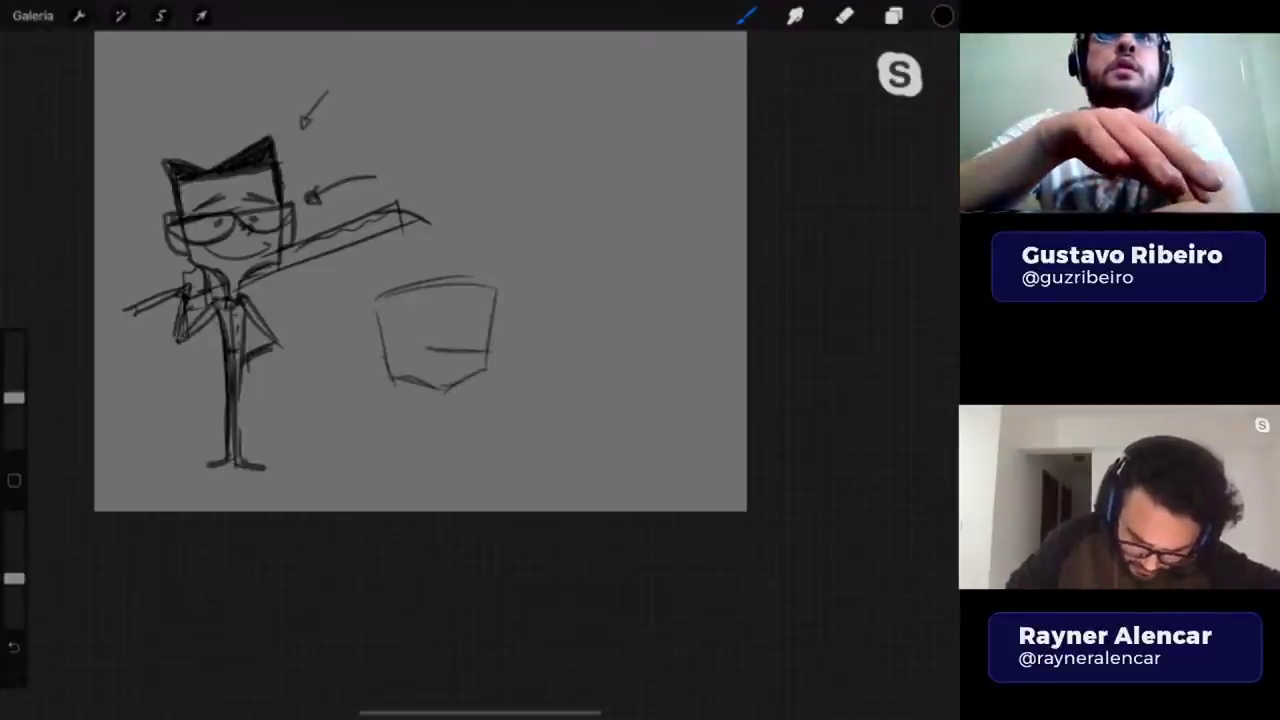
pyautogui.moveTo(378, 345); pyautogui.dragTo(425, 356)
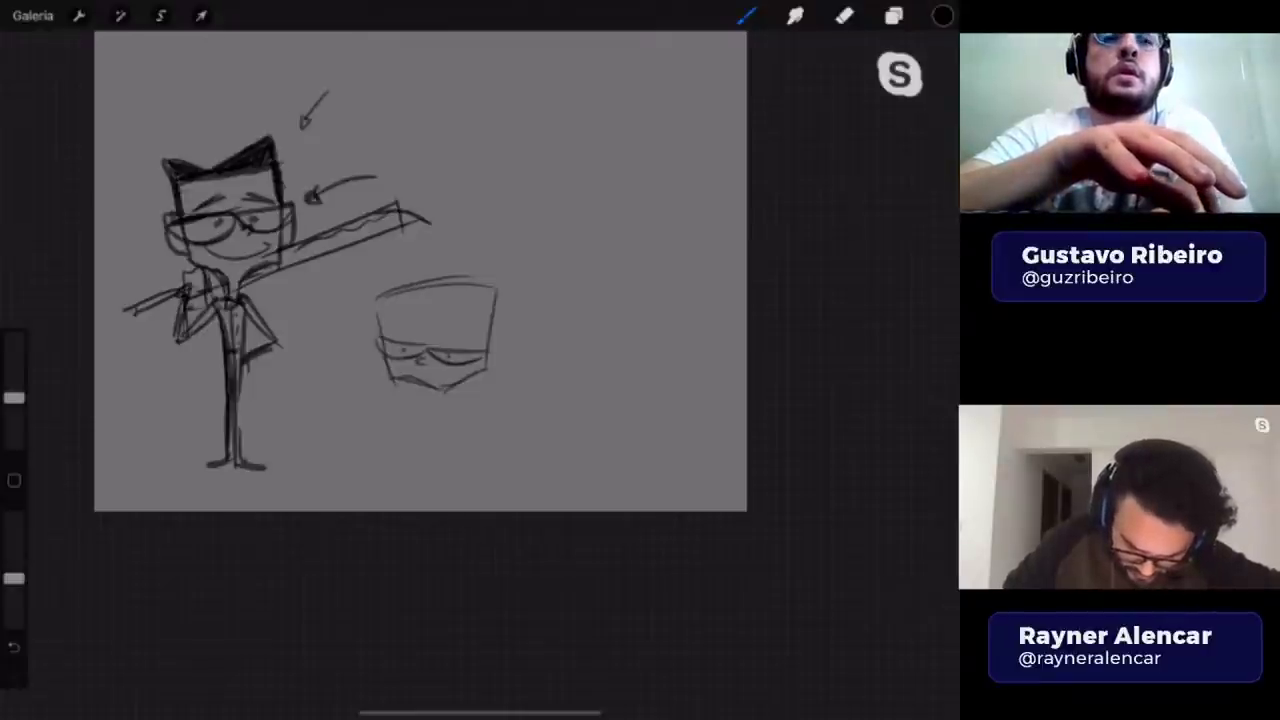
pyautogui.moveTo(428, 390); pyautogui.dragTo(412, 466)
pyautogui.moveTo(430, 418); pyautogui.dragTo(428, 454)
pyautogui.moveTo(444, 380)
pyautogui.mouseDown()
pyautogui.moveTo(440, 468)
pyautogui.moveTo(460, 470)
pyautogui.moveTo(406, 474)
pyautogui.mouseUp()
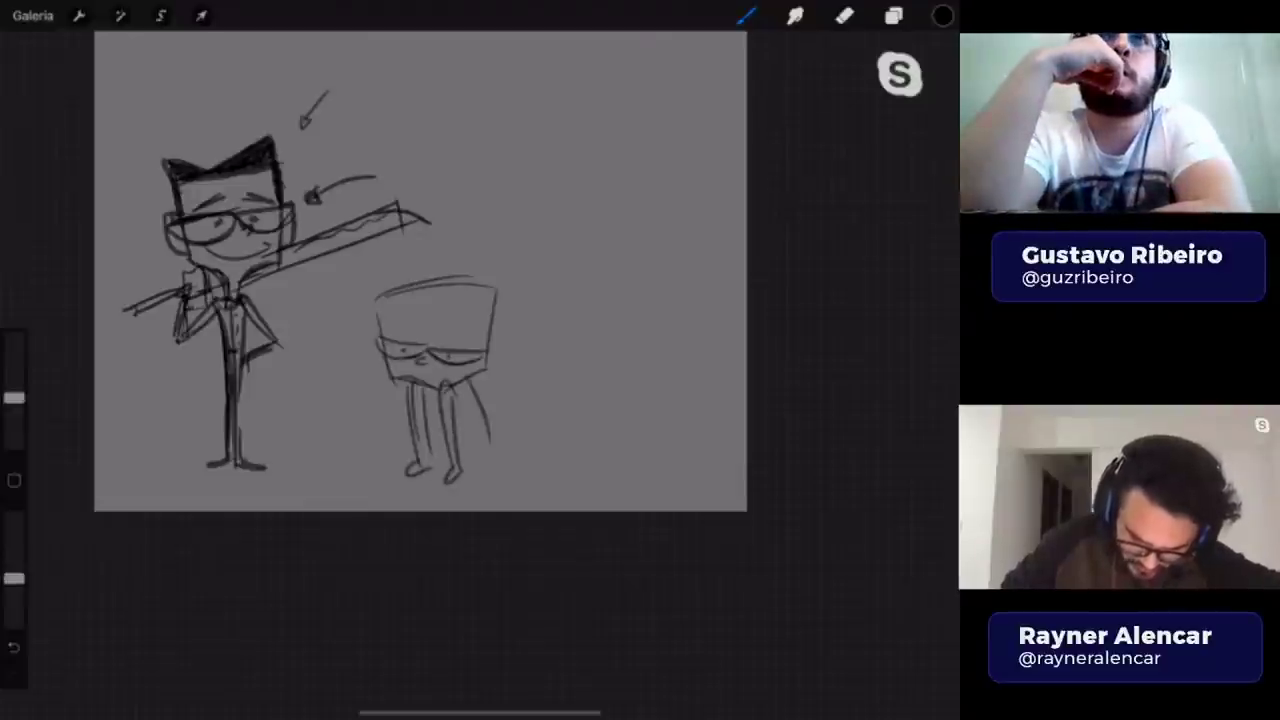
# - Hatch the small figure's legs, add a hat, and draw an arrow pointing at it
pyautogui.moveTo(440, 410); pyautogui.dragTo(428, 460)
pyautogui.moveTo(470, 420); pyautogui.dragTo(478, 470)
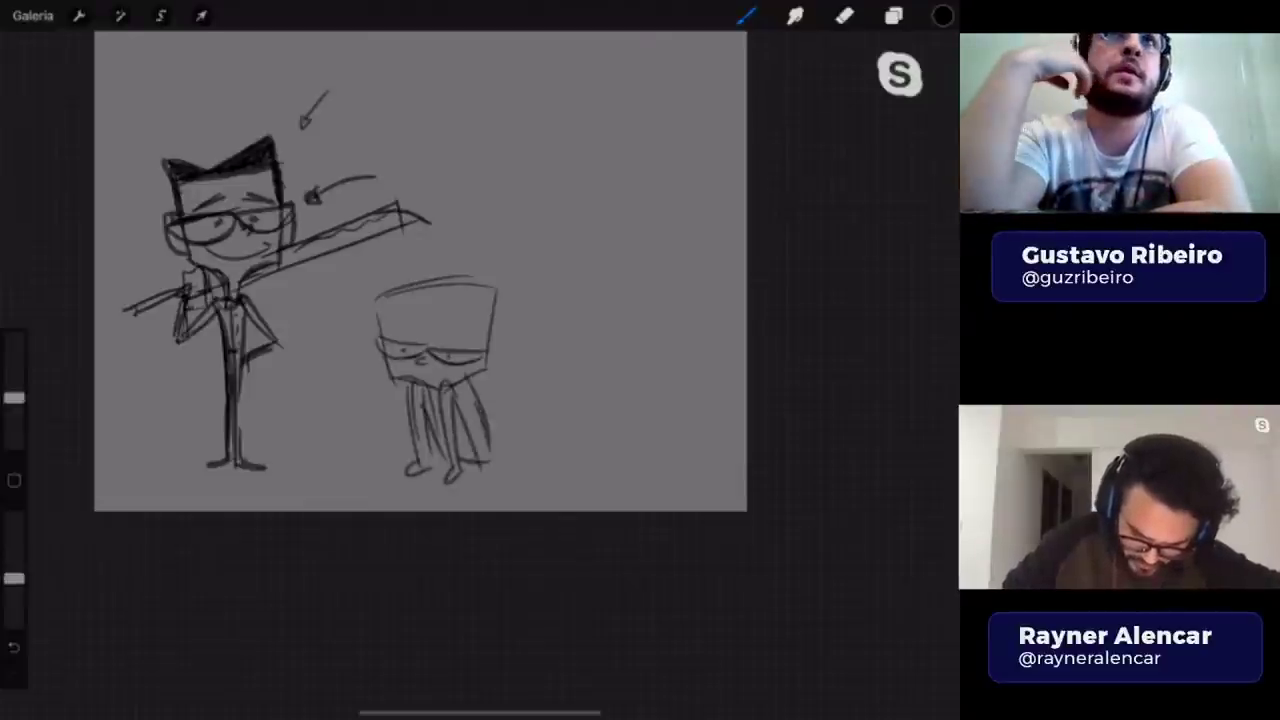
pyautogui.moveTo(392, 424)
pyautogui.mouseDown()
pyautogui.moveTo(448, 418)
pyautogui.moveTo(466, 448)
pyautogui.moveTo(452, 448)
pyautogui.mouseUp()
pyautogui.moveTo(412, 420); pyautogui.dragTo(450, 438)
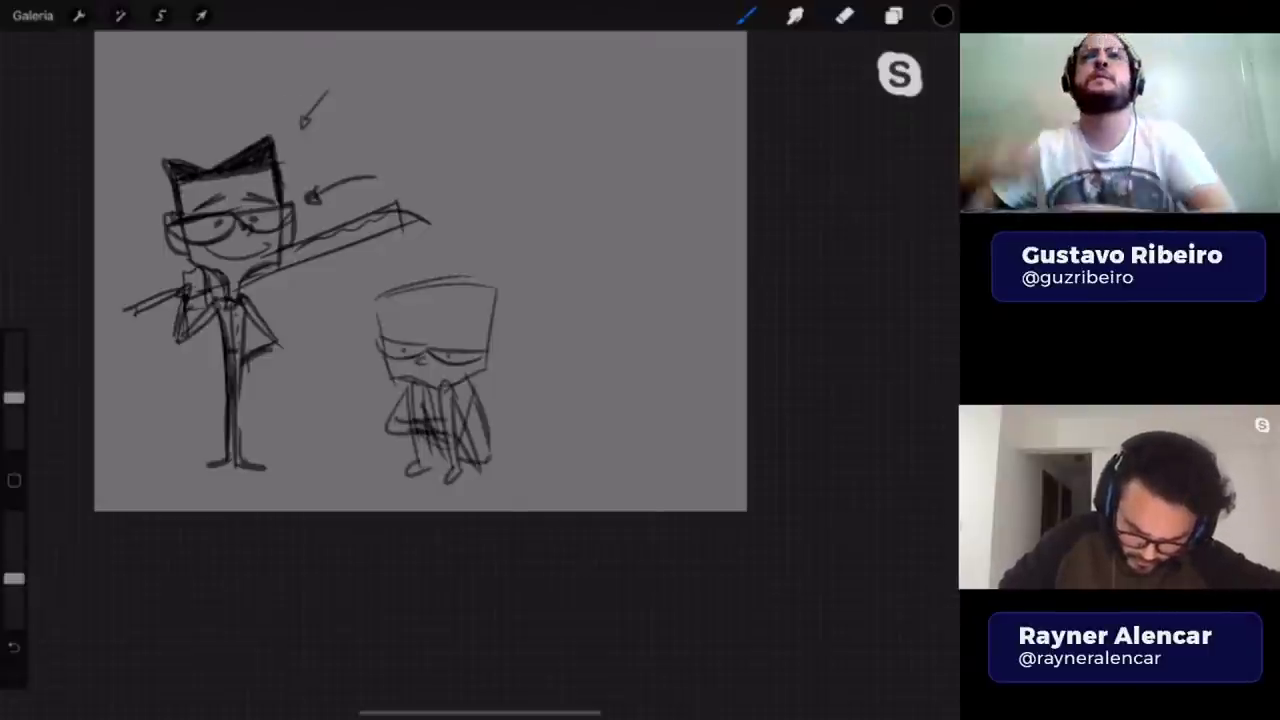
pyautogui.moveTo(446, 340); pyautogui.dragTo(500, 358)
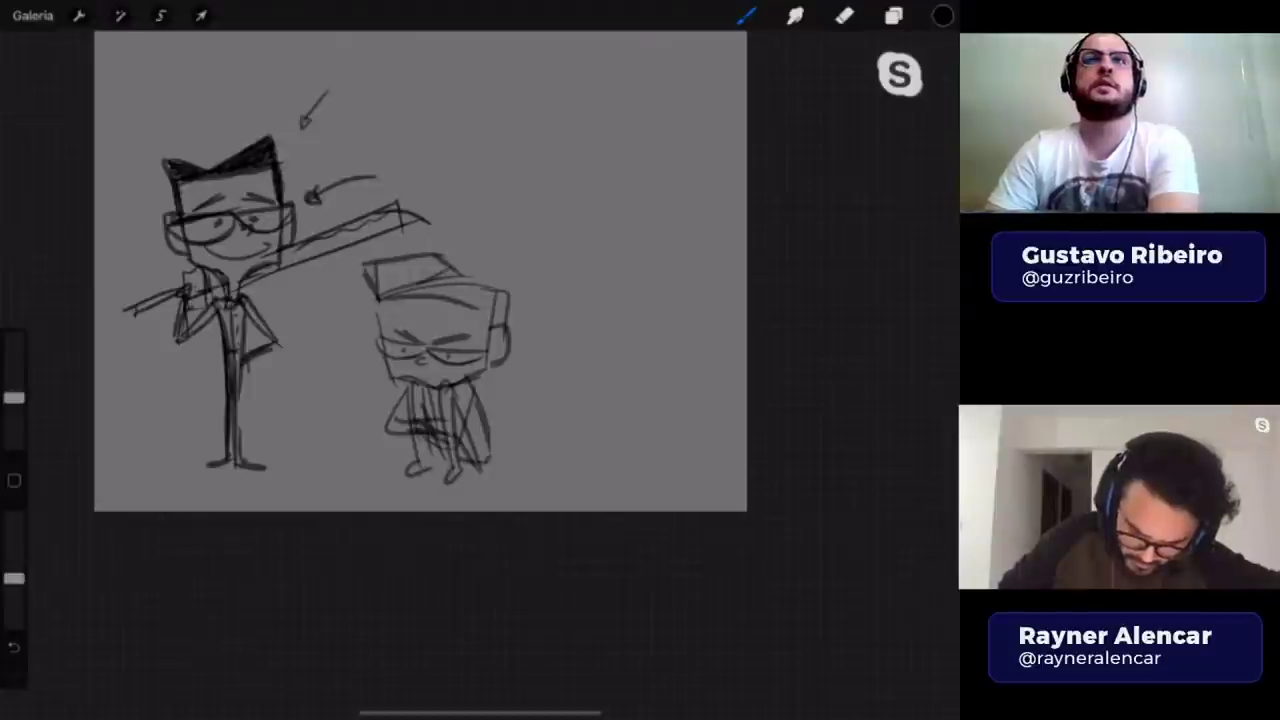
pyautogui.moveTo(476, 300); pyautogui.dragTo(524, 268)
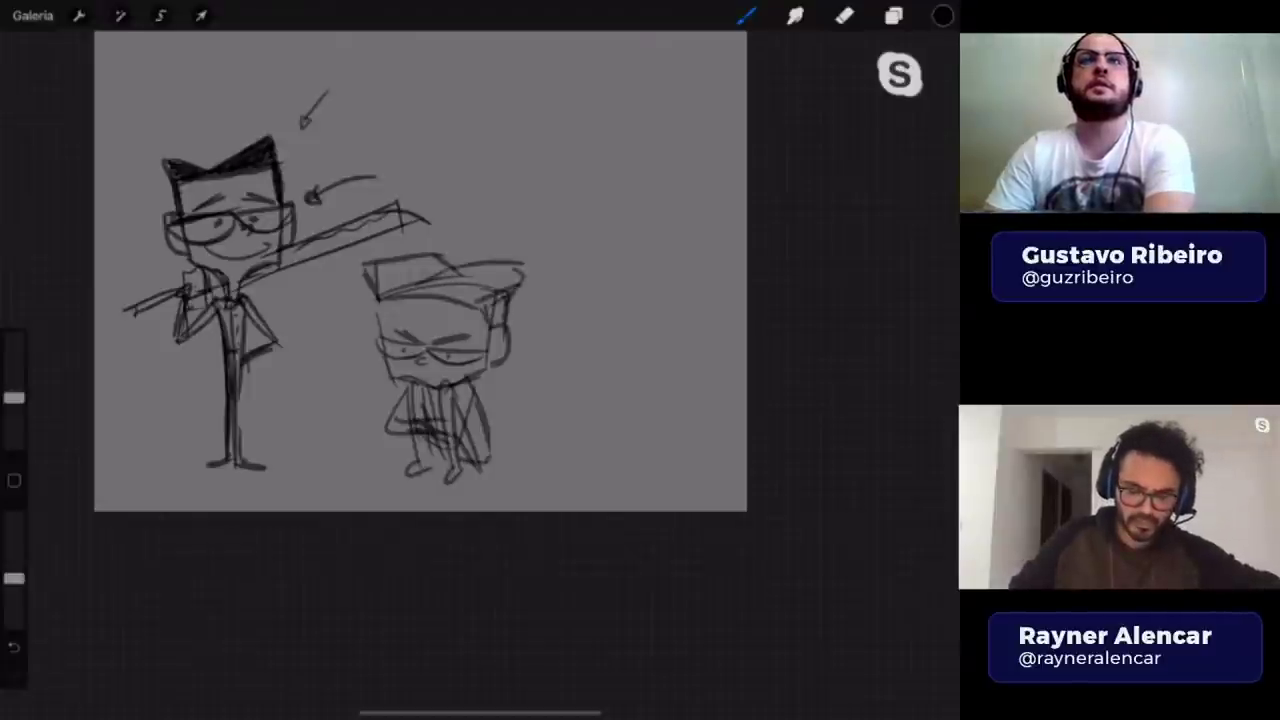
pyautogui.moveTo(532, 406); pyautogui.dragTo(600, 437)
pyautogui.moveTo(538, 398); pyautogui.dragTo(528, 422)
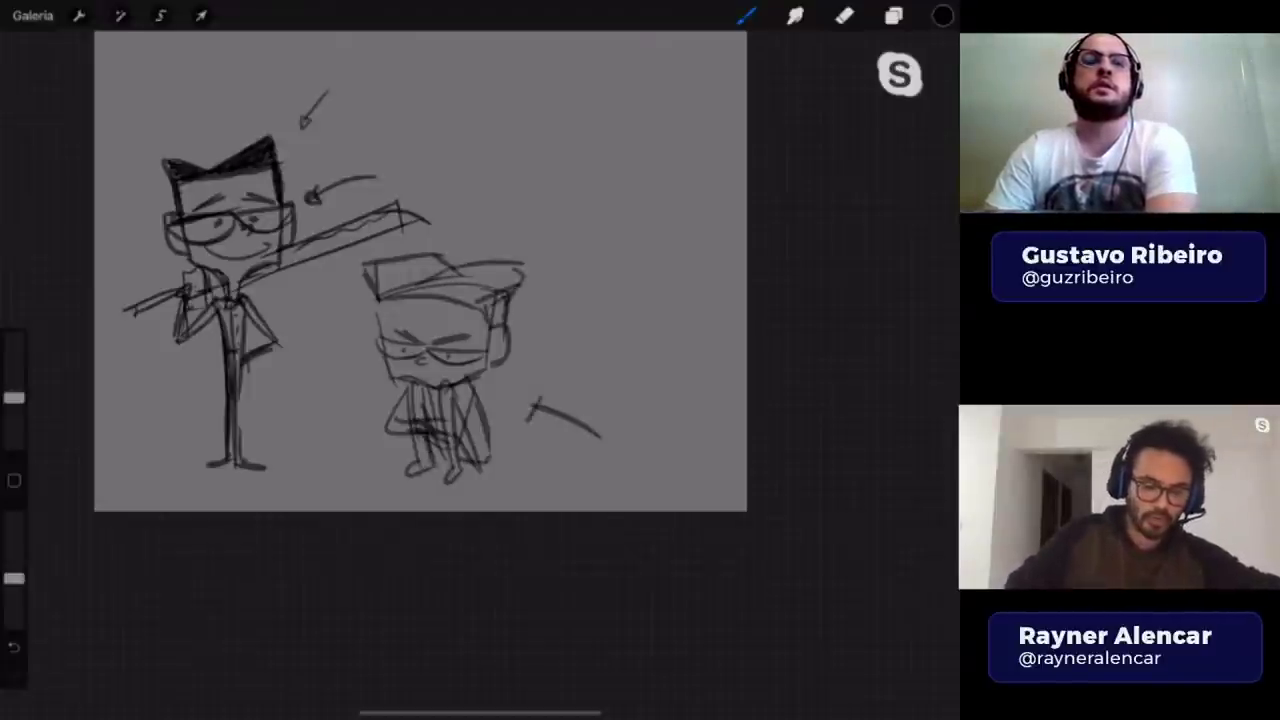
# - Freehand-select the outline of the small hatted figure
pyautogui.click(160, 15)
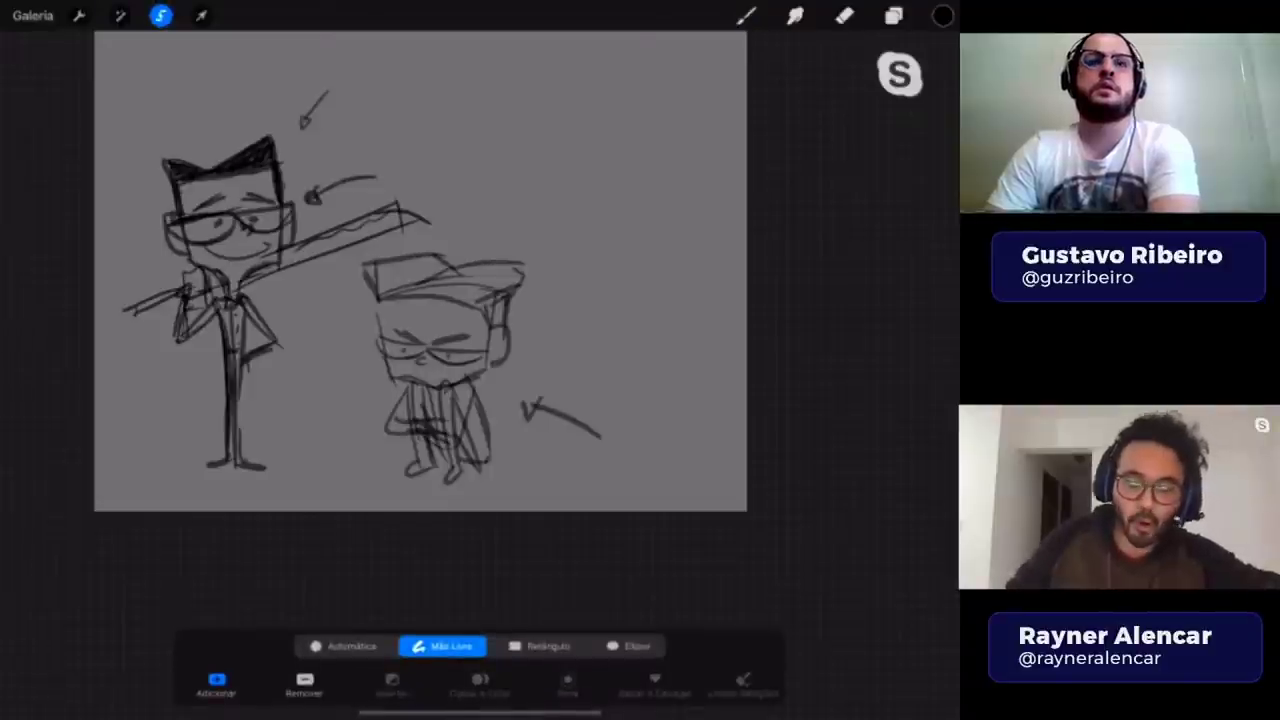
pyautogui.scroll(-2, 420, 270)
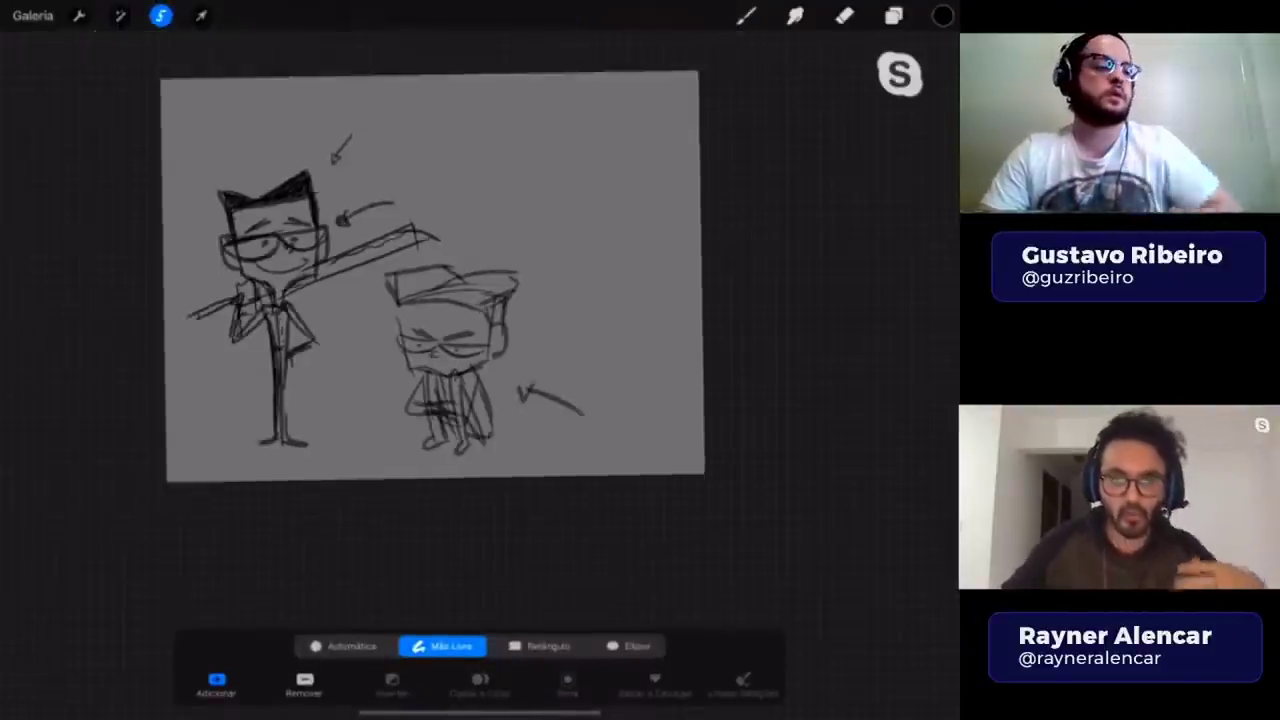
pyautogui.scroll(-1, 410, 280)
pyautogui.scroll(2, 418, 310)
pyautogui.scroll(2, 420, 310)
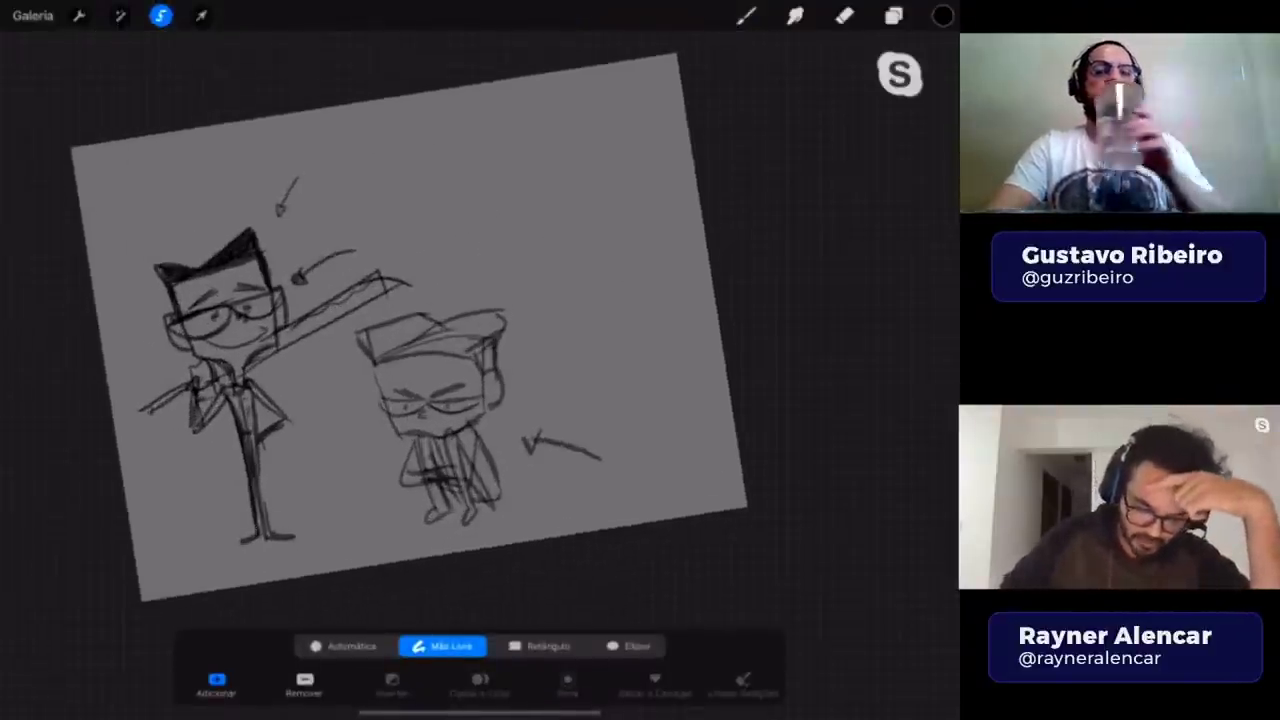
pyautogui.moveTo(432, 326)
pyautogui.mouseDown()
pyautogui.moveTo(500, 318)
pyautogui.moveTo(493, 410)
pyautogui.mouseUp()
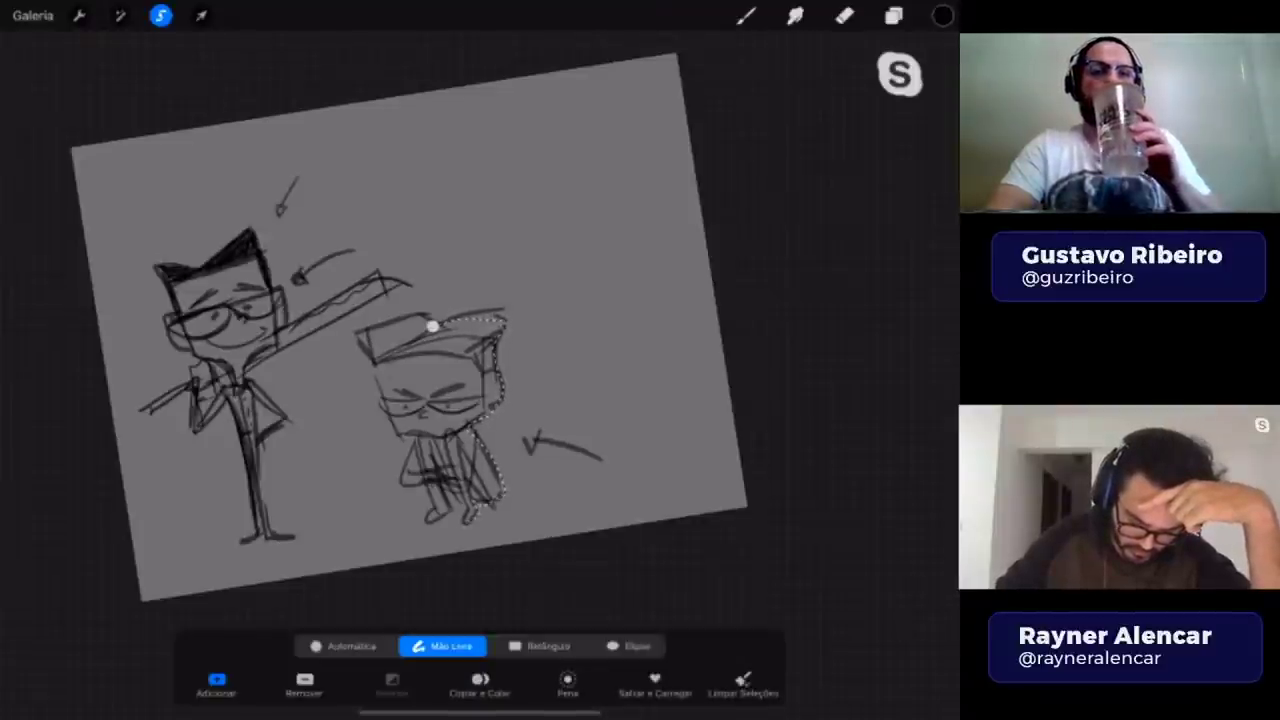
pyautogui.moveTo(462, 522); pyautogui.dragTo(402, 484)
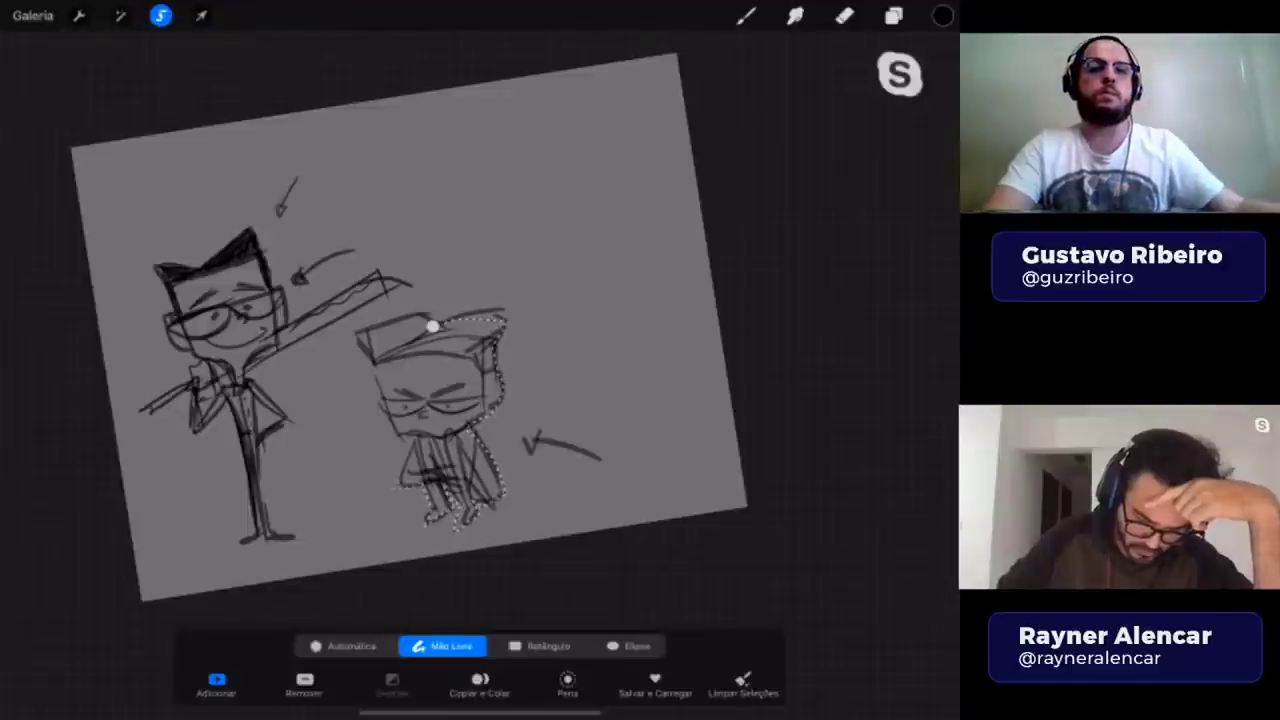
pyautogui.moveTo(402, 484); pyautogui.dragTo(432, 326)
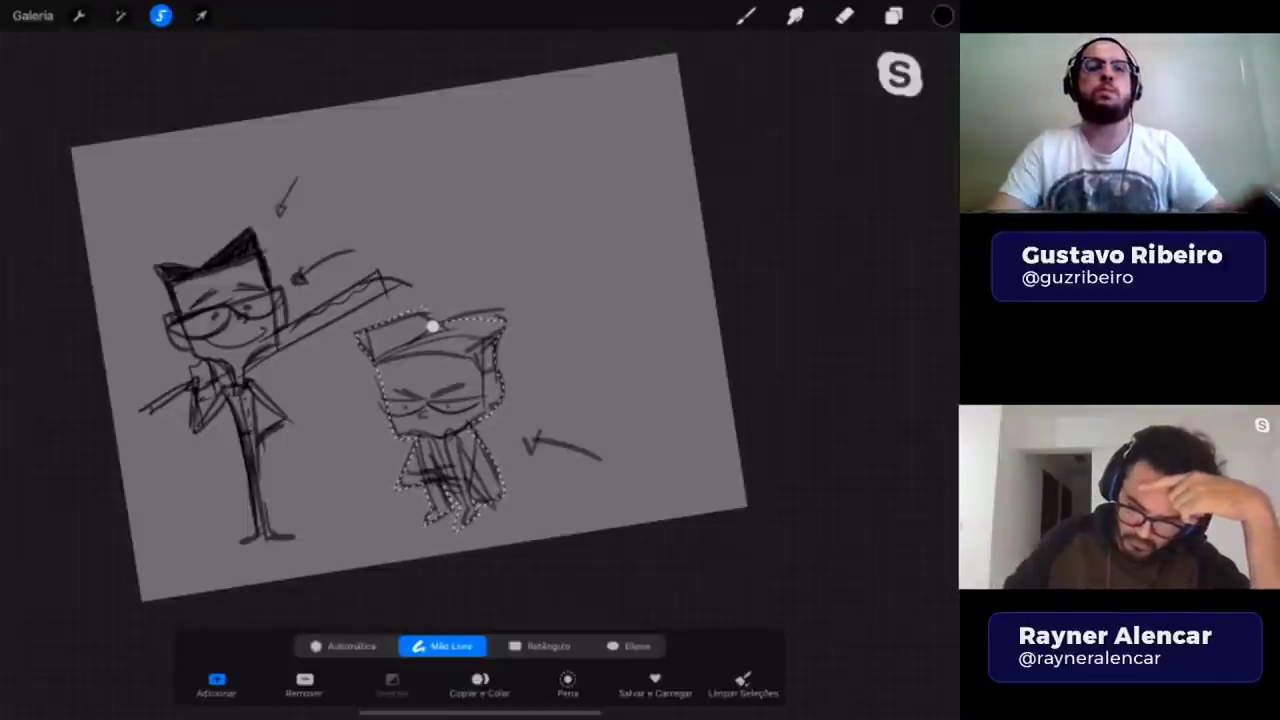
# - Pick a brush and shade the selected figure with dark strokes
pyautogui.click(745, 15)
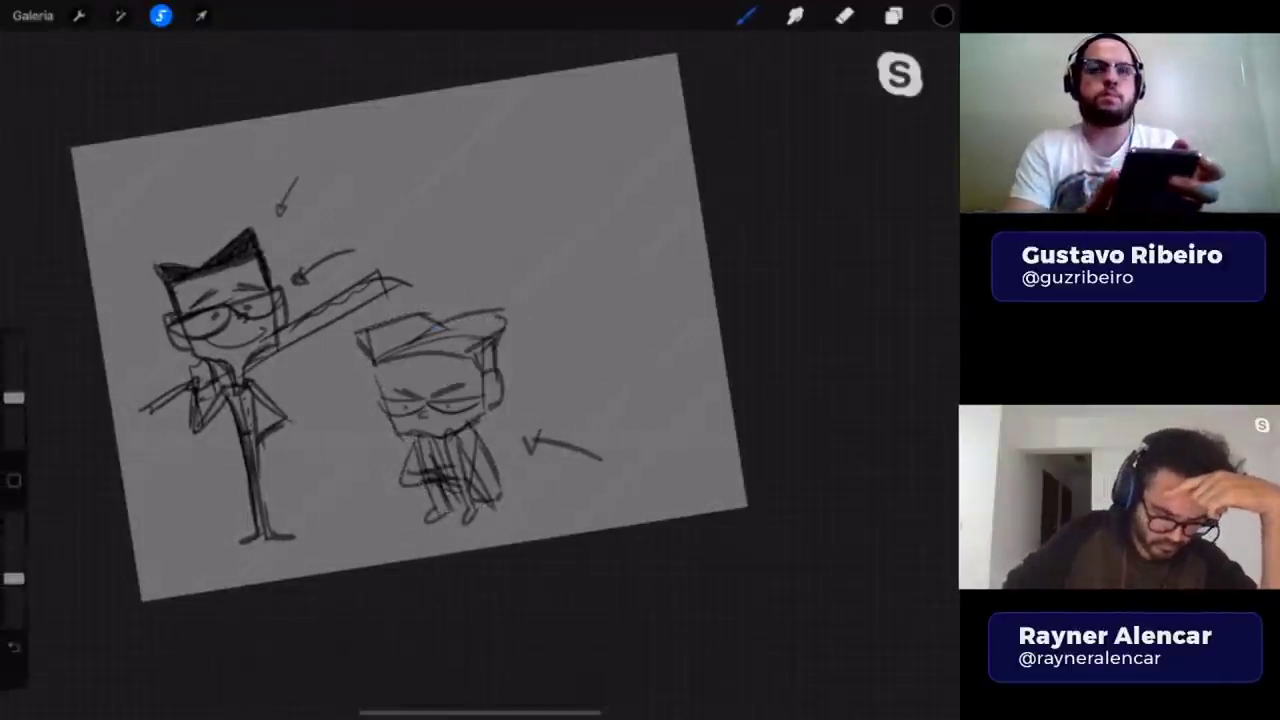
pyautogui.click(745, 15)
pyautogui.moveTo(385, 330); pyautogui.dragTo(395, 395)
pyautogui.moveTo(420, 310); pyautogui.dragTo(435, 440)
pyautogui.moveTo(460, 318); pyautogui.dragTo(470, 505)
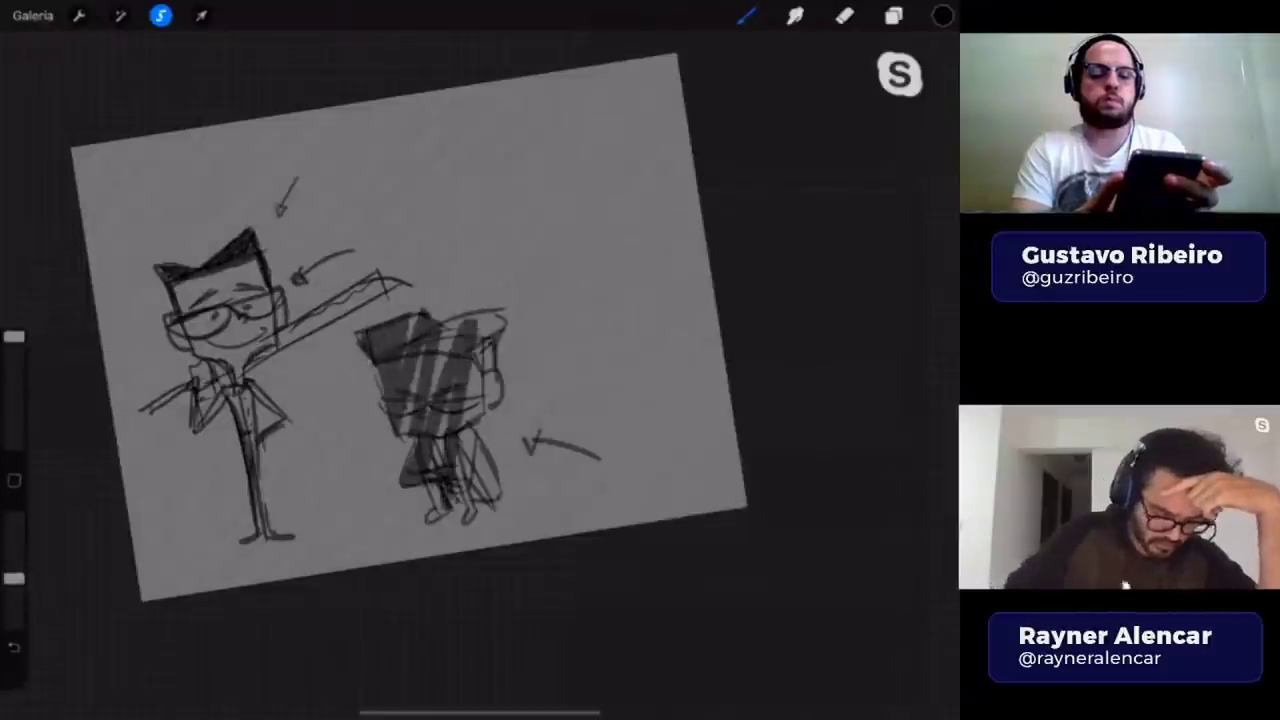
# - Enlarge the brush, fill the figure solid black, and clear the selection
pyautogui.moveTo(14, 578); pyautogui.dragTo(14, 516)
pyautogui.moveTo(370, 325); pyautogui.dragTo(395, 410)
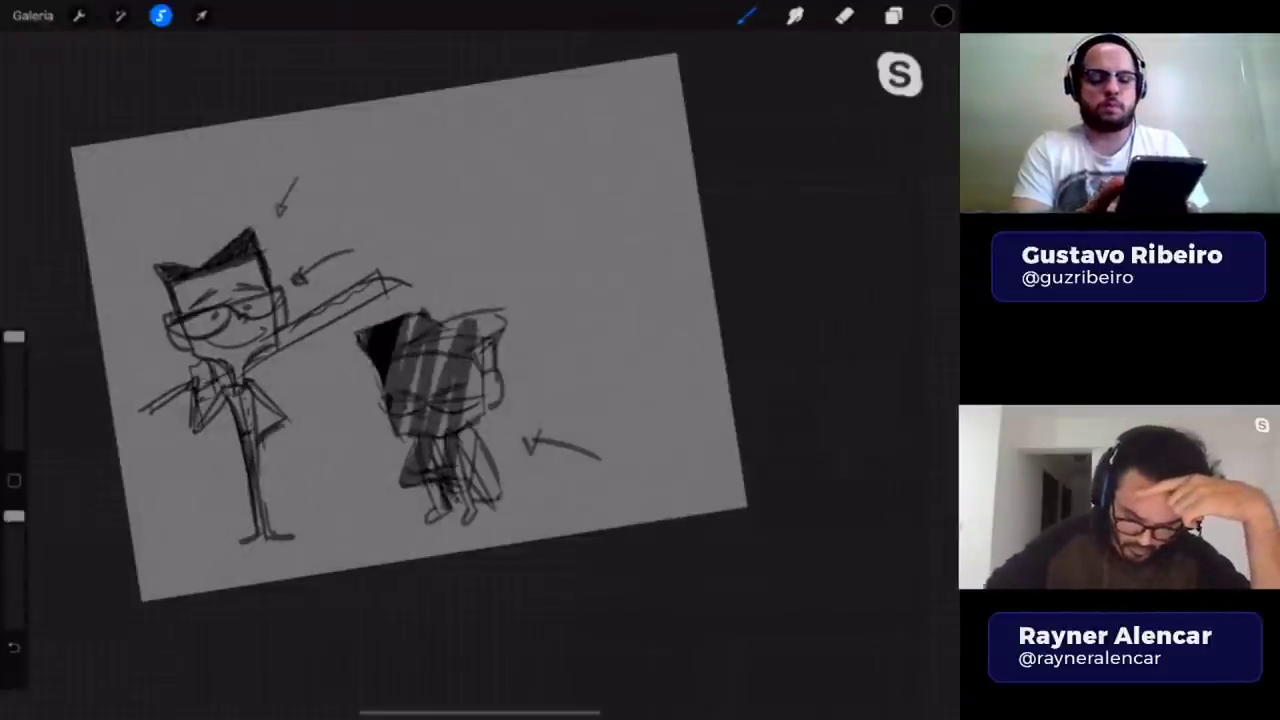
pyautogui.moveTo(400, 310); pyautogui.dragTo(430, 490)
pyautogui.moveTo(440, 320); pyautogui.dragTo(440, 520)
pyautogui.moveTo(465, 340); pyautogui.dragTo(470, 520)
pyautogui.moveTo(495, 380); pyautogui.dragTo(475, 530)
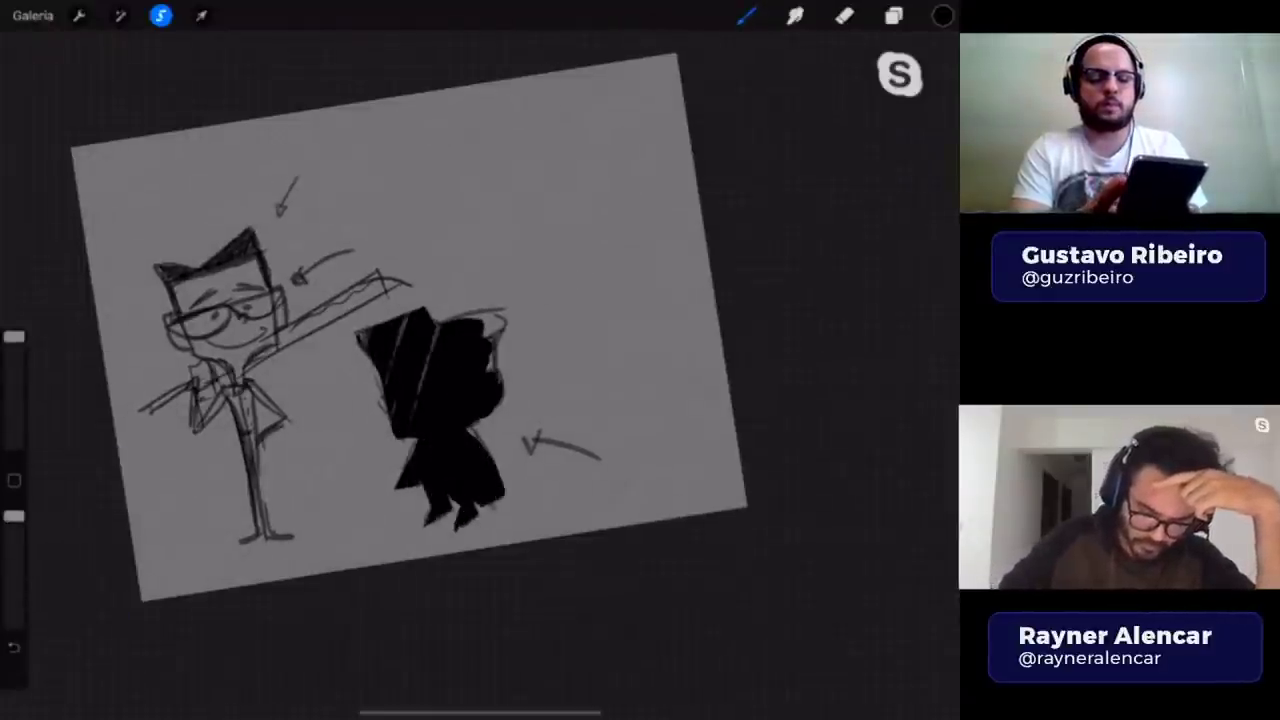
pyautogui.moveTo(492, 322); pyautogui.dragTo(494, 372)
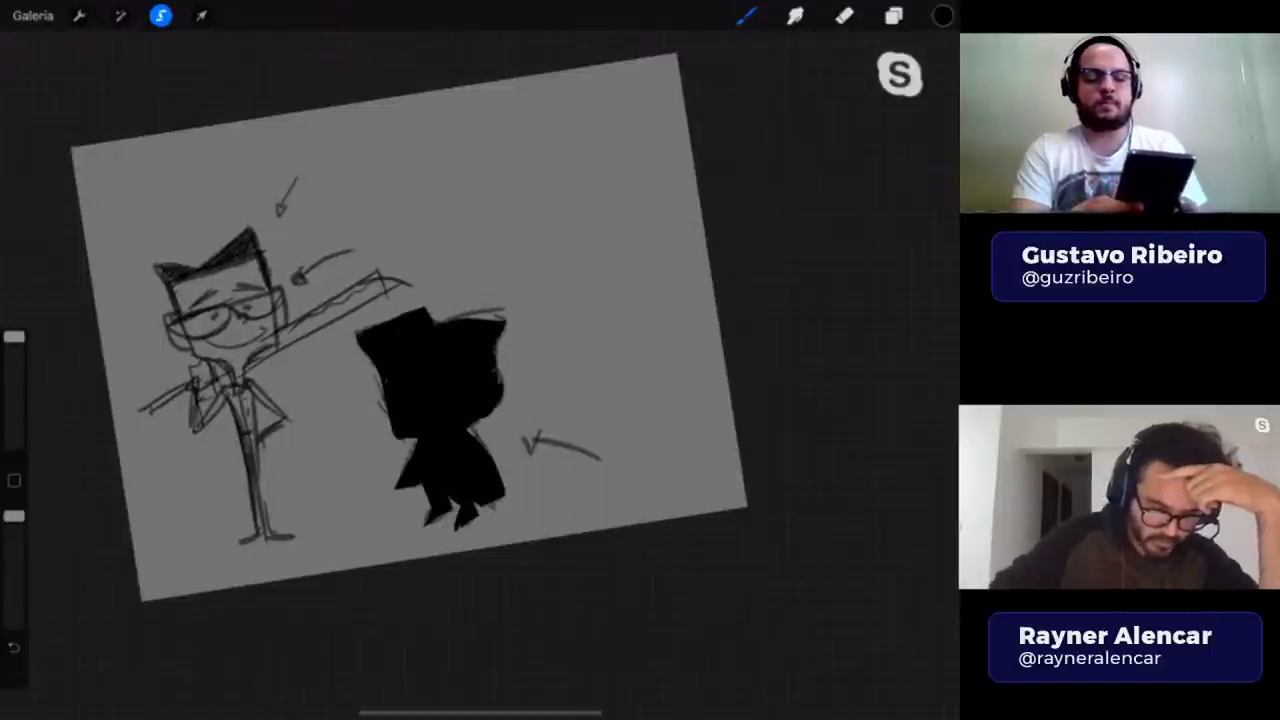
pyautogui.click(160, 15)
# - Toggle Camada 2's visibility, test and remove a stroke, and reduce the brush size
pyautogui.scroll(-2, 408, 327)
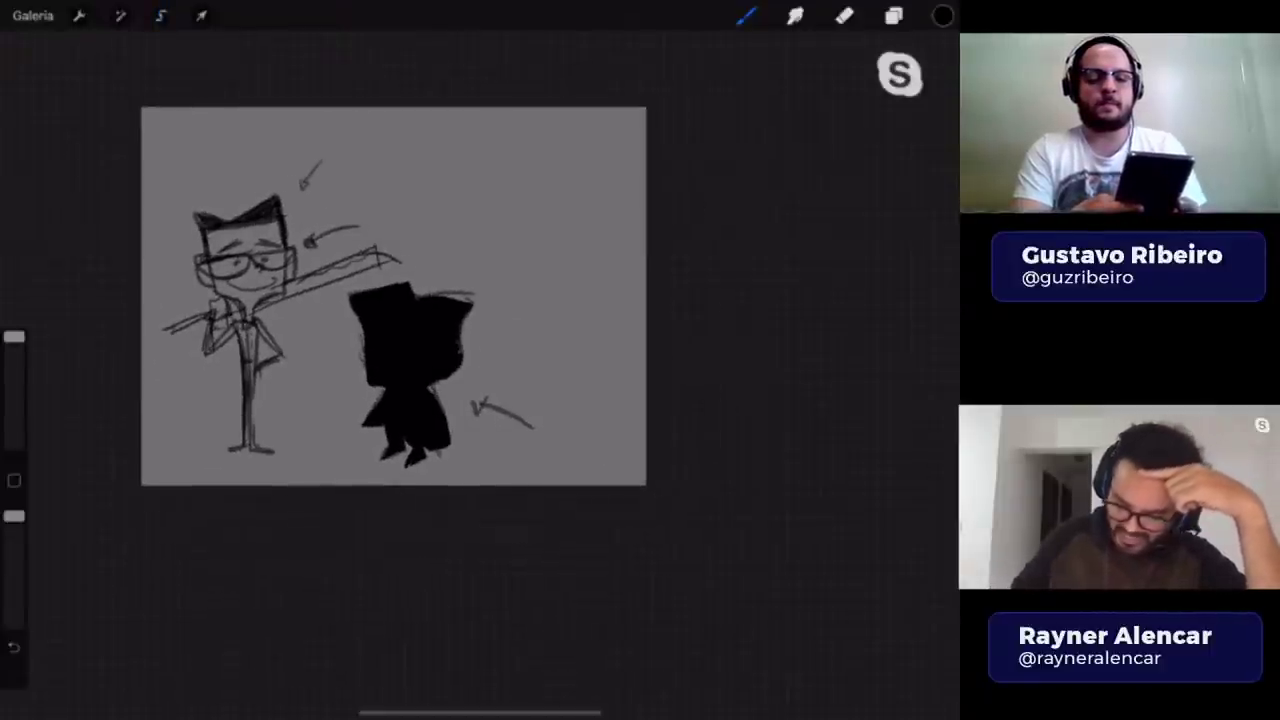
pyautogui.click(893, 15)
pyautogui.click(932, 654)
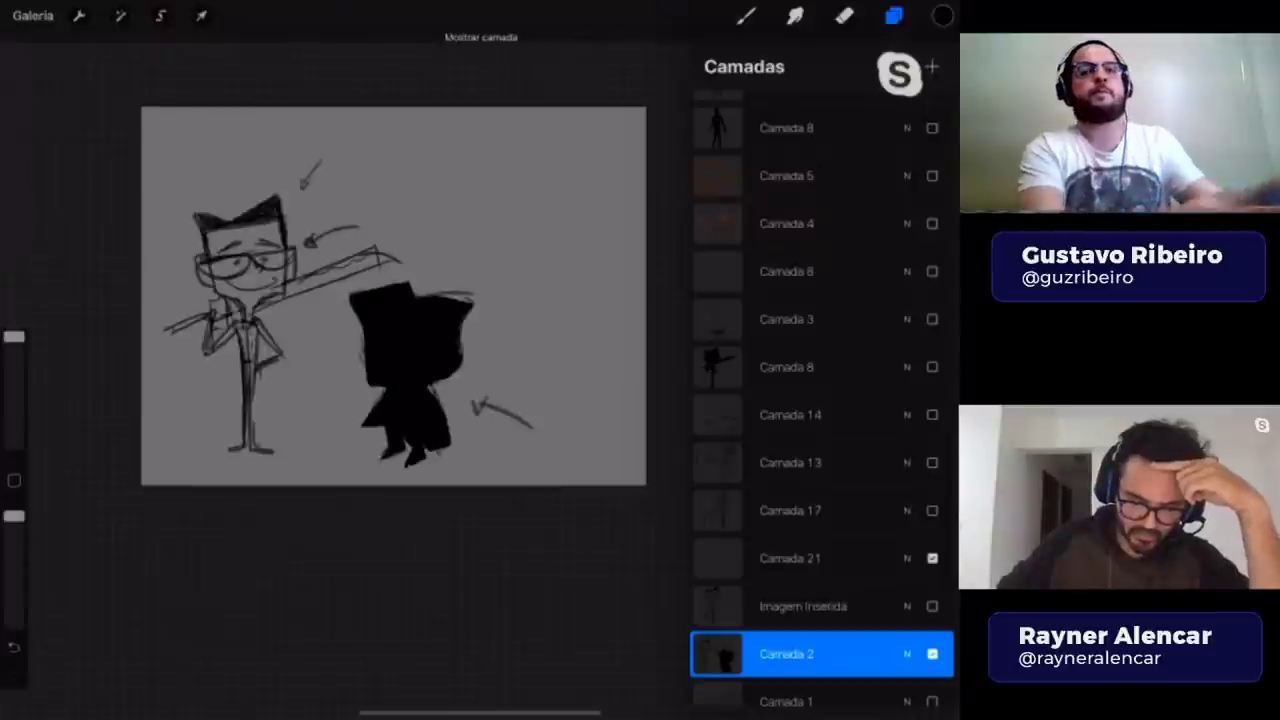
pyautogui.click(745, 15)
pyautogui.moveTo(500, 390); pyautogui.dragTo(552, 378)
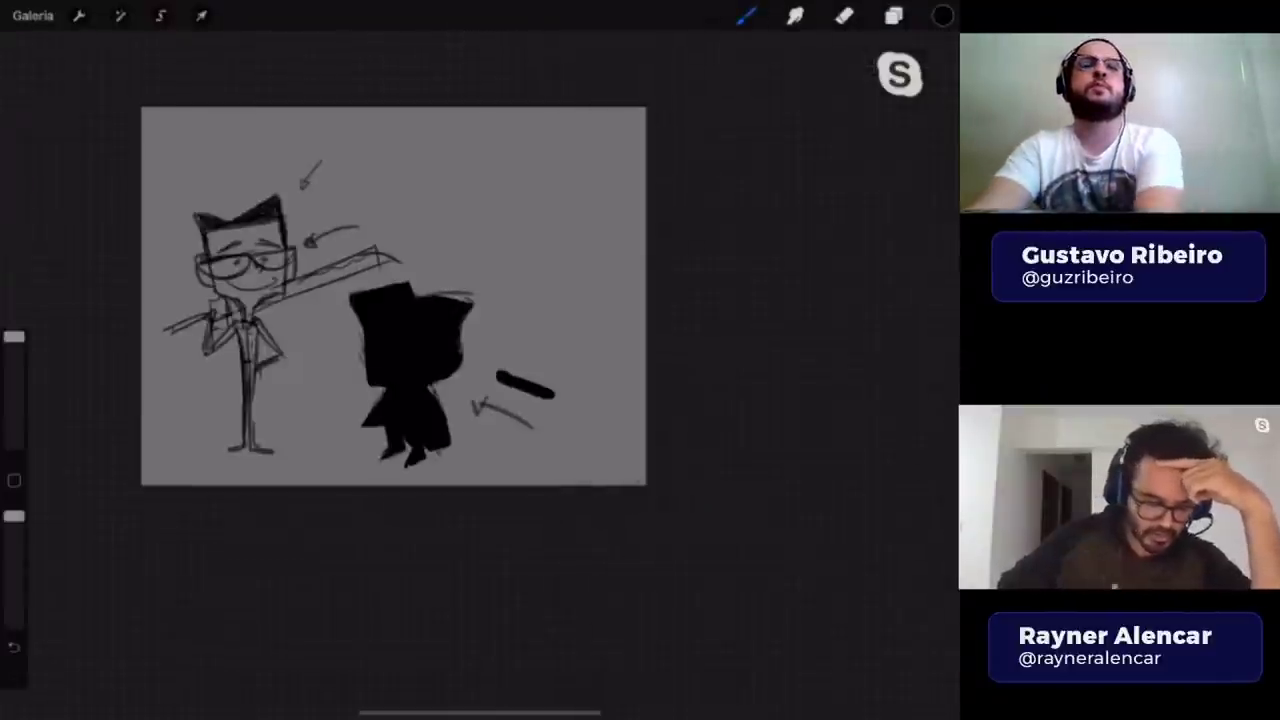
pyautogui.click(14, 647)
pyautogui.moveTo(14, 336); pyautogui.dragTo(14, 388)
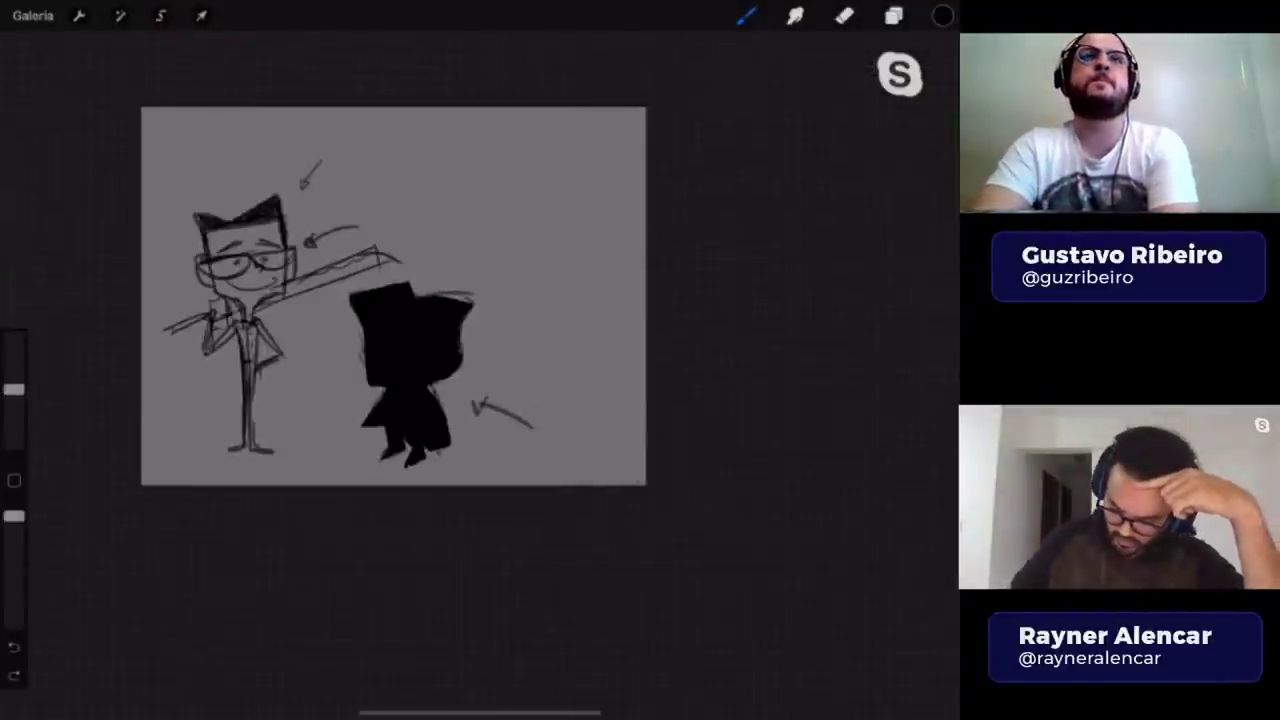
pyautogui.click(893, 15)
pyautogui.click(160, 15)
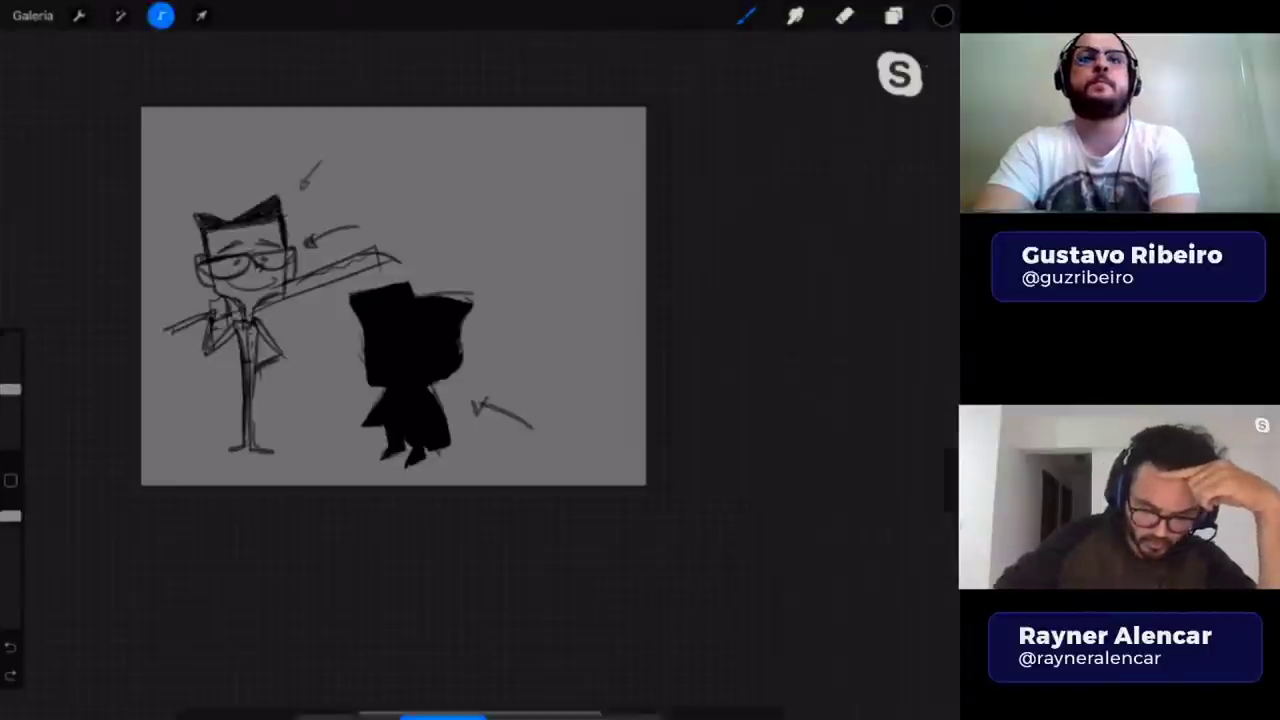
# - Freehand-select the black silhouette and its arrow and cut them out
pyautogui.click(404, 266)
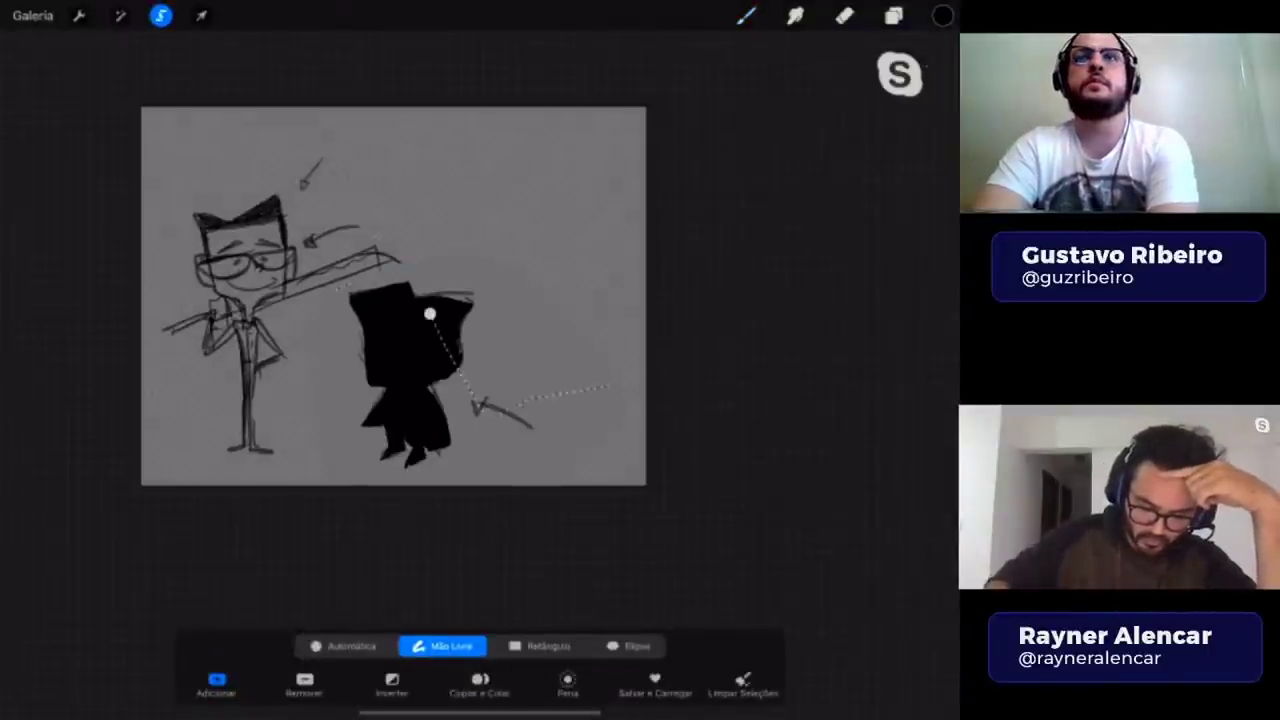
pyautogui.click(429, 314)
pyautogui.moveTo(480, 300); pyautogui.dragTo(480, 380)
pyautogui.click(372, 339)
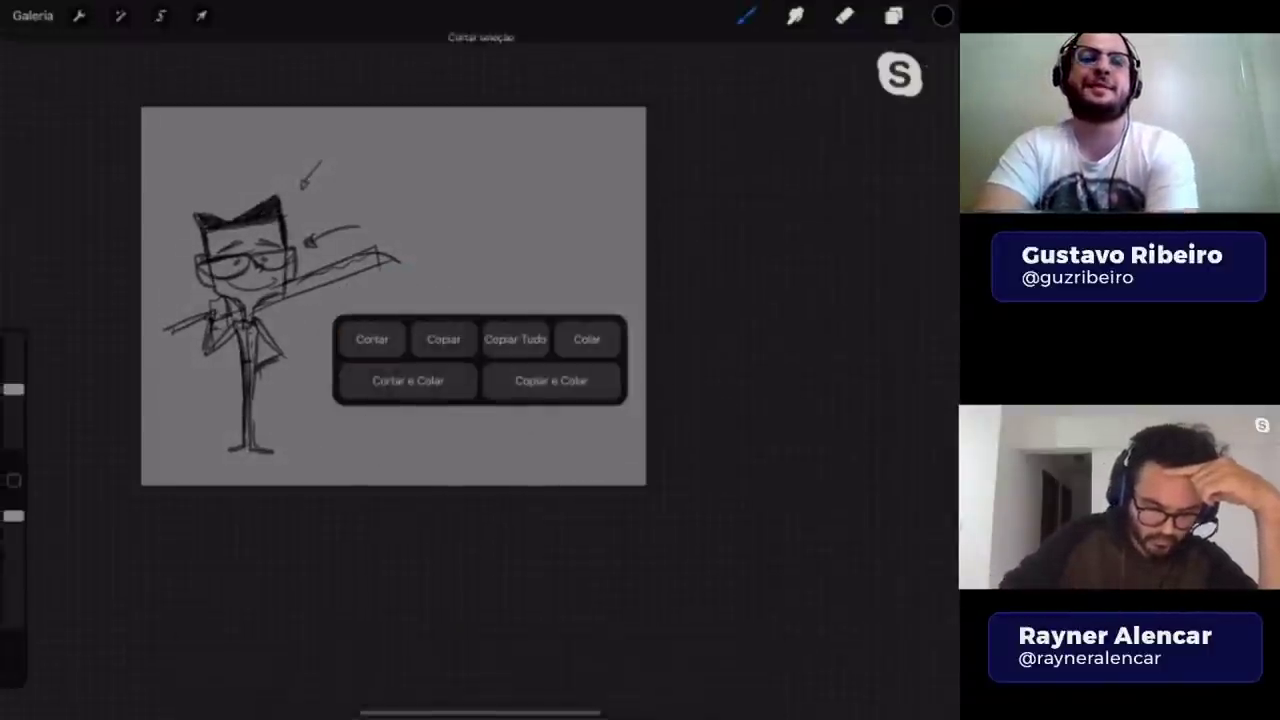
pyautogui.click(160, 15)
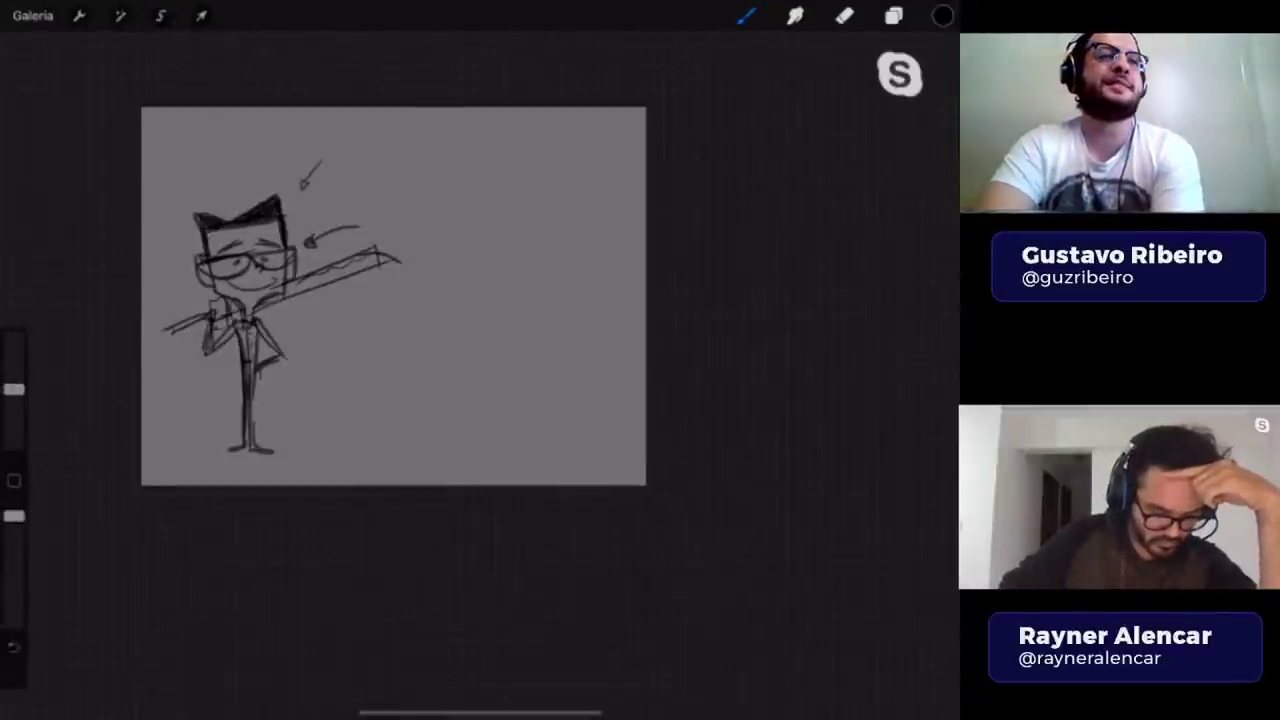
# - Reduce the brush size further and undo a stray squiggle stroke
pyautogui.moveTo(14, 515)
pyautogui.mouseDown()
pyautogui.moveTo(14, 563)
pyautogui.moveTo(14, 515)
pyautogui.mouseUp()
pyautogui.moveTo(14, 389); pyautogui.dragTo(14, 410)
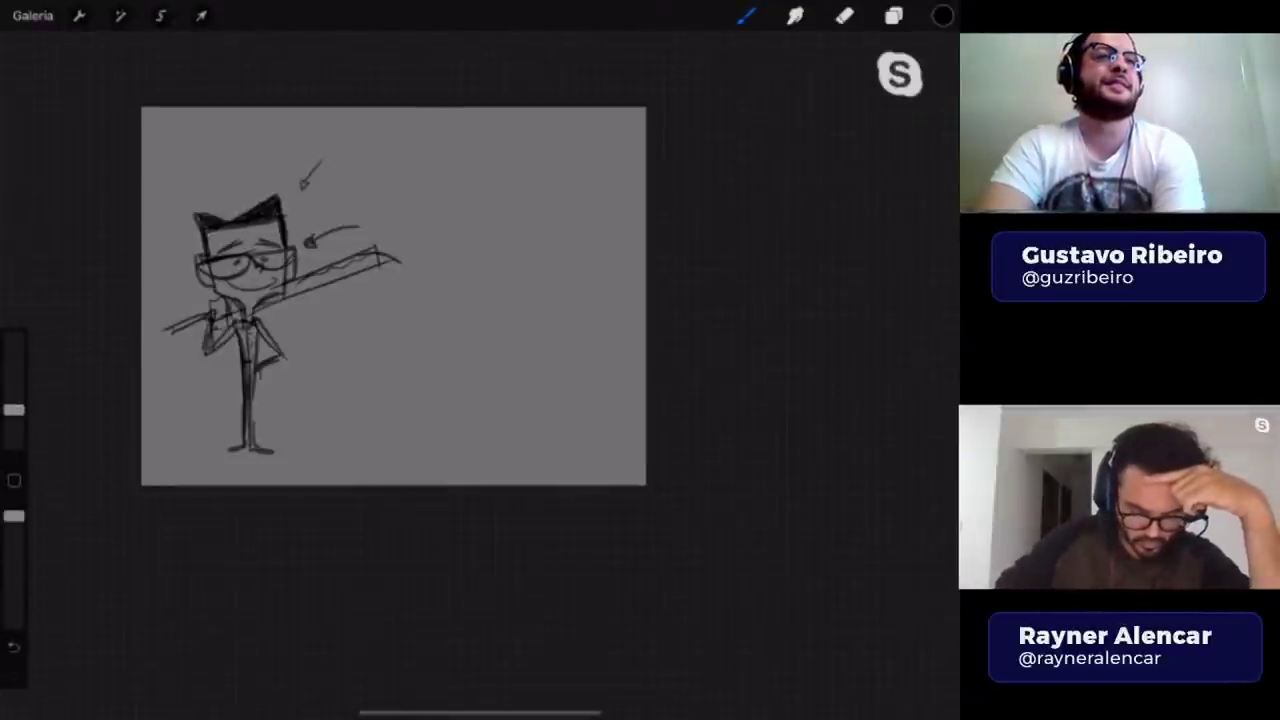
pyautogui.moveTo(365, 370); pyautogui.dragTo(415, 340)
pyautogui.hotkey('ctrl', 'z')
pyautogui.scroll(3, 400, 300)
pyautogui.moveTo(14, 516); pyautogui.dragTo(14, 548)
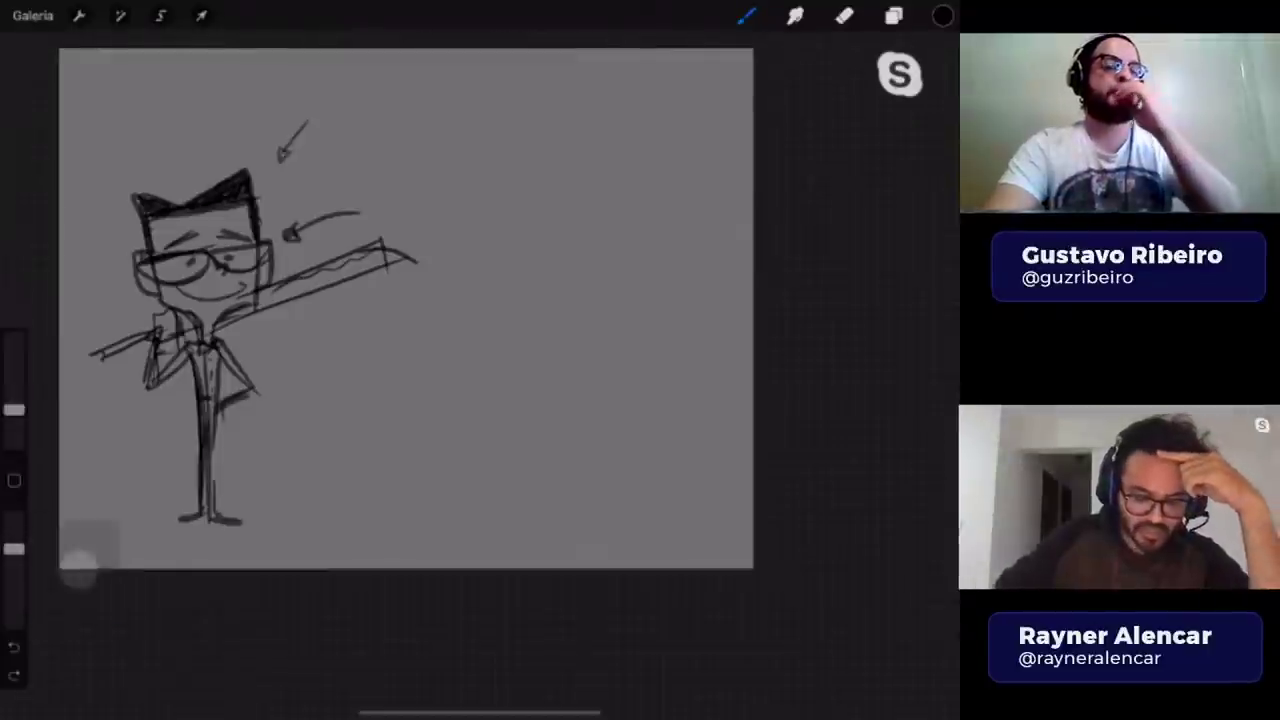
pyautogui.scroll(-3, 410, 300)
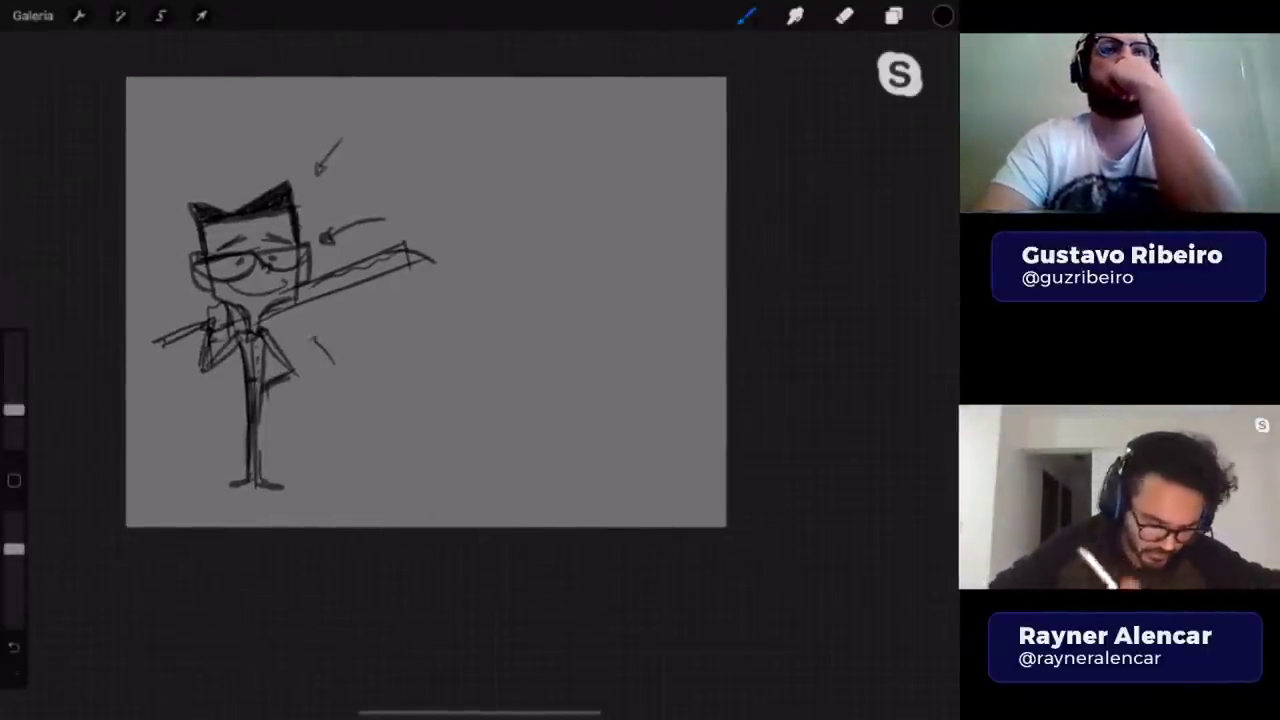
pyautogui.hotkey('ctrl', 'z')
pyautogui.moveTo(14, 548); pyautogui.dragTo(14, 553)
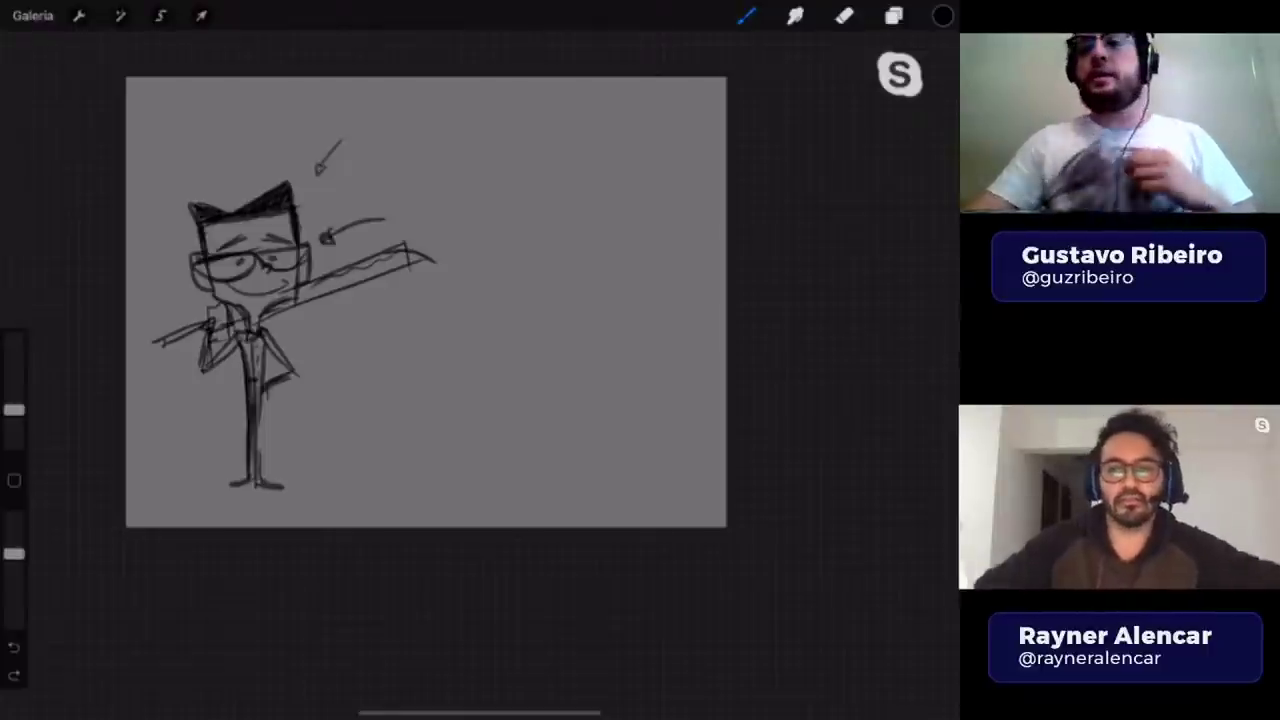
# - Hide Camada 21 so only the Camada 2 swordsman sketch remains visible
pyautogui.click(893, 15)
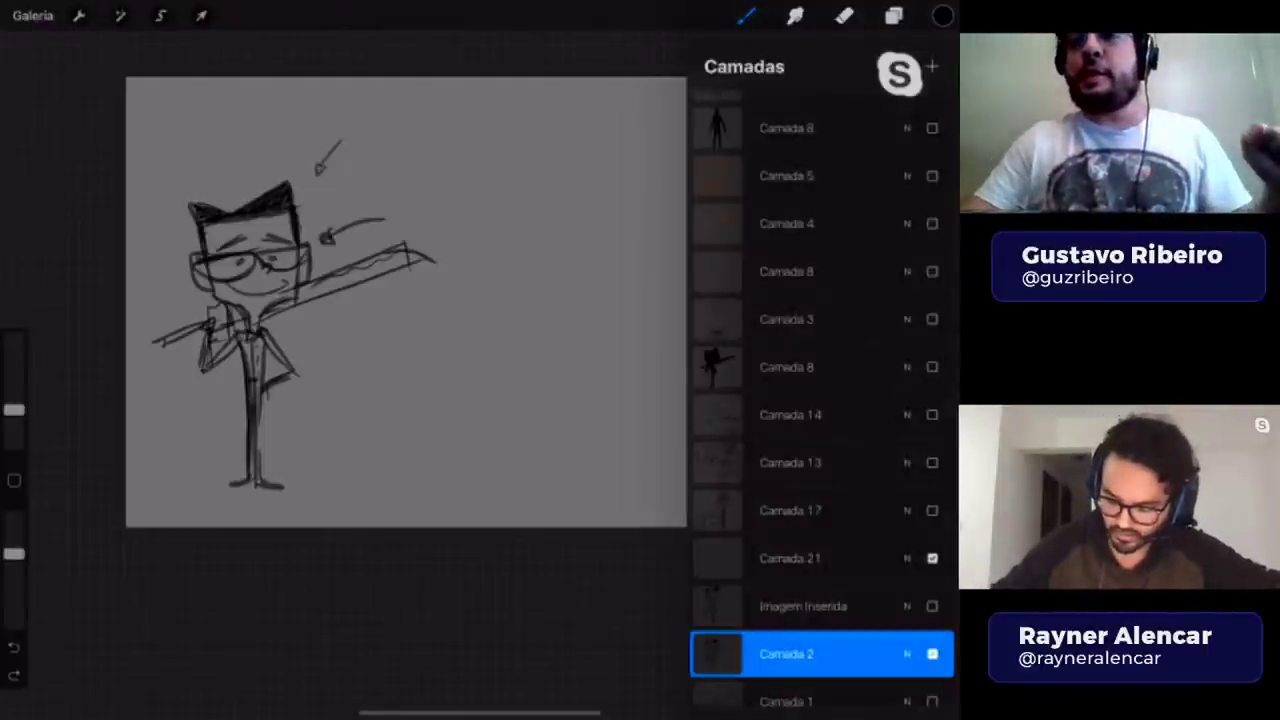
pyautogui.scroll(-2, 820, 400)
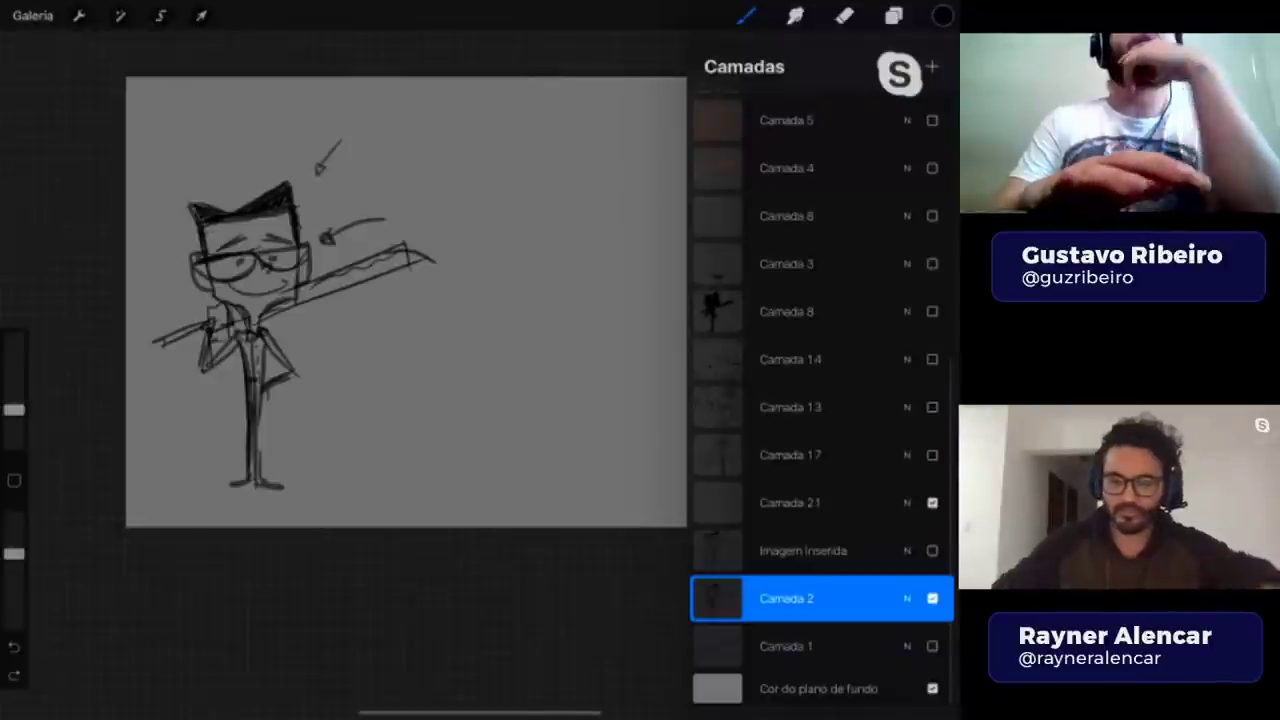
pyautogui.click(932, 503)
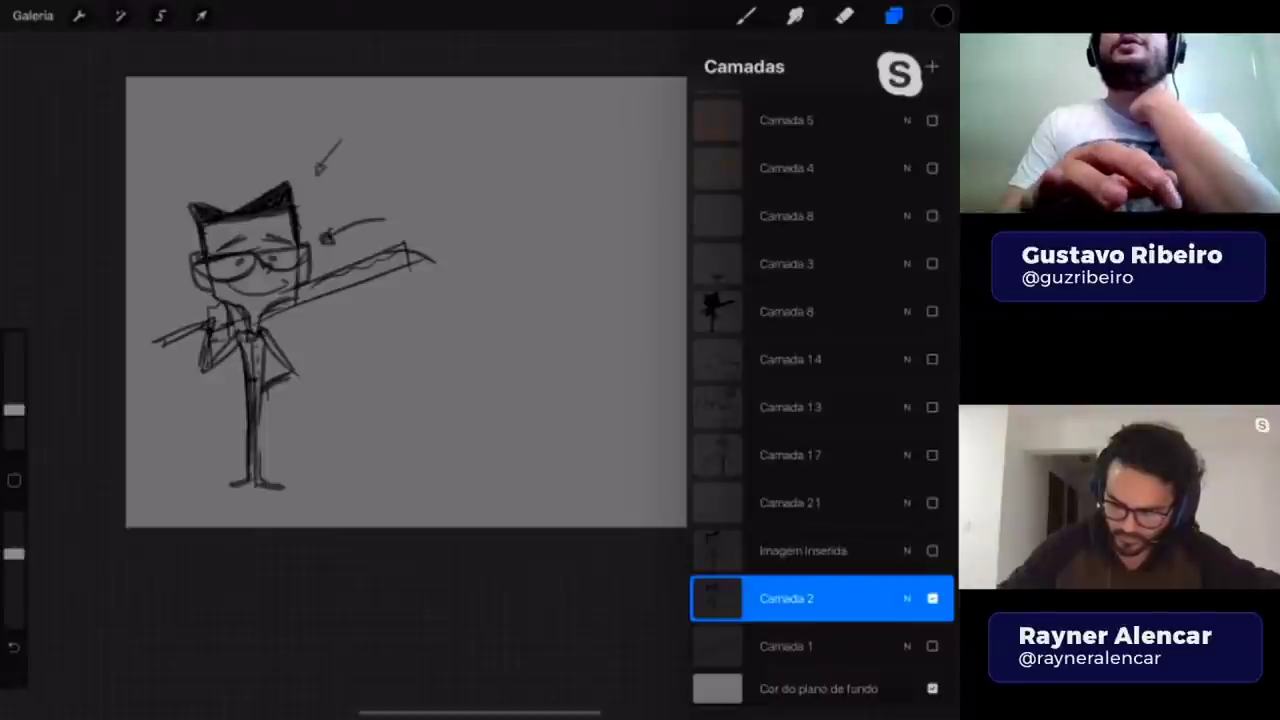
# - Show Camada 13 and widen the canvas rightward to 3395 × 2048 px
pyautogui.click(932, 407)
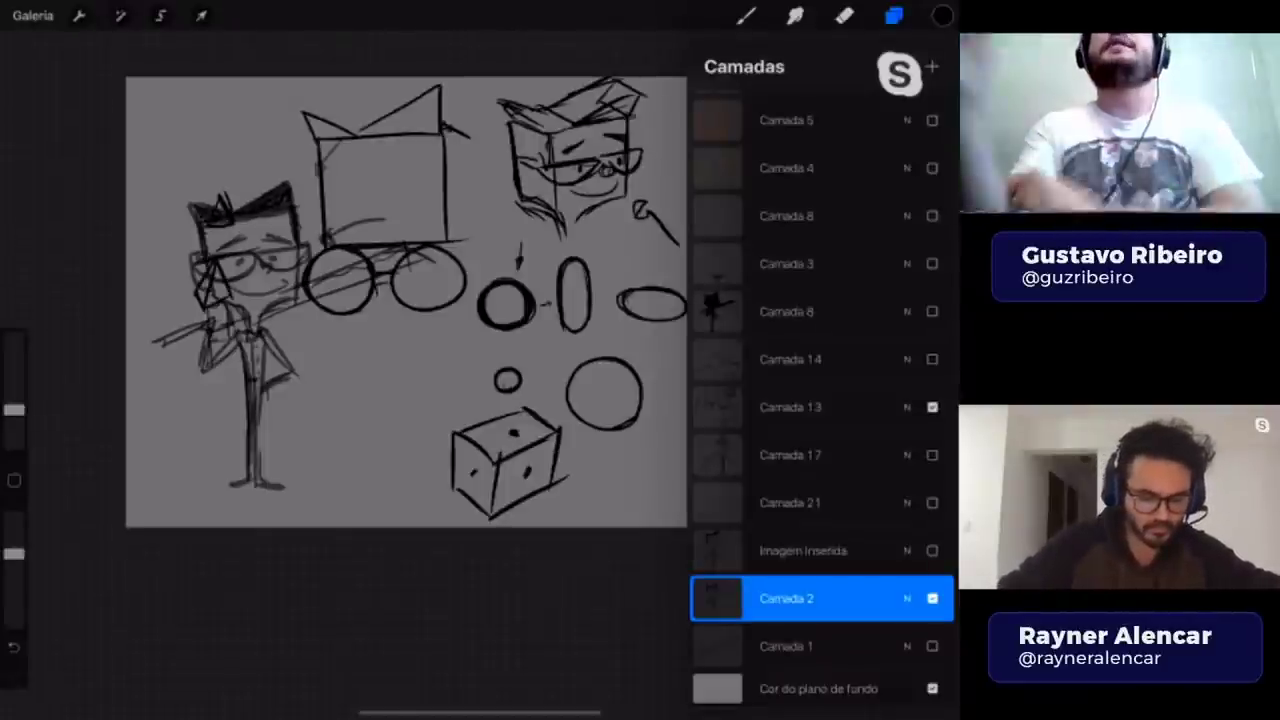
pyautogui.click(201, 15)
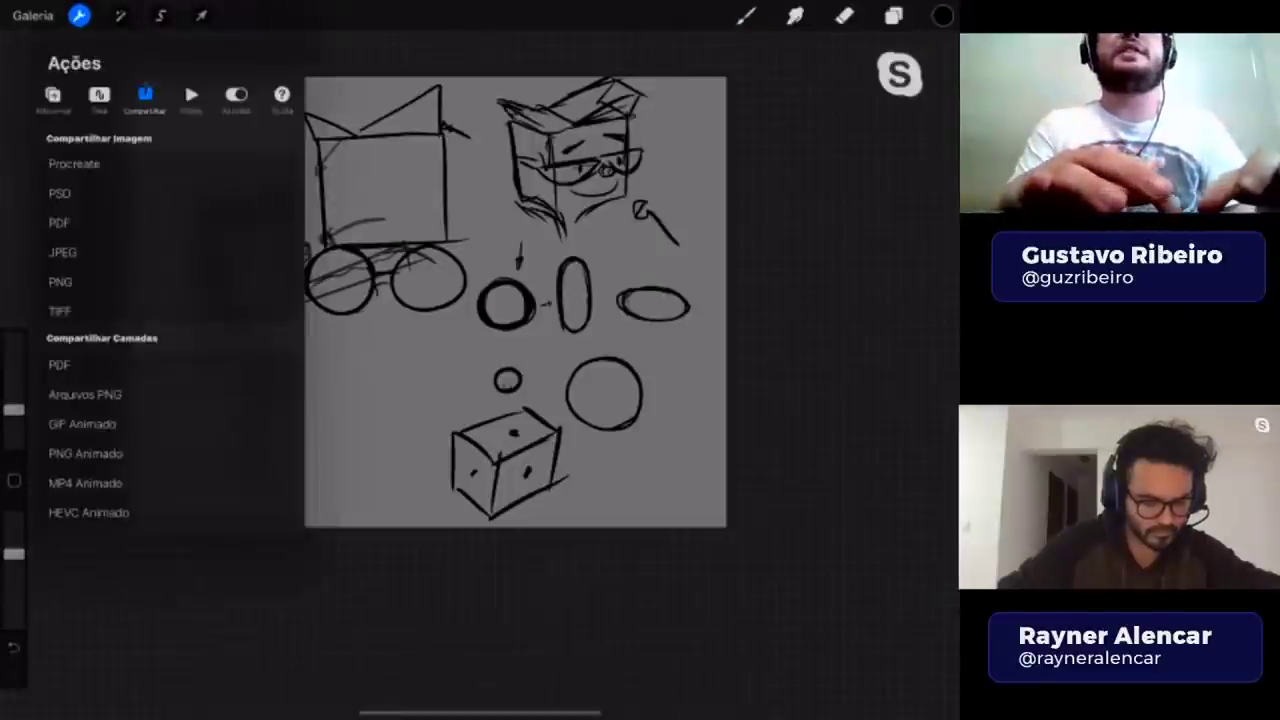
pyautogui.click(99, 95)
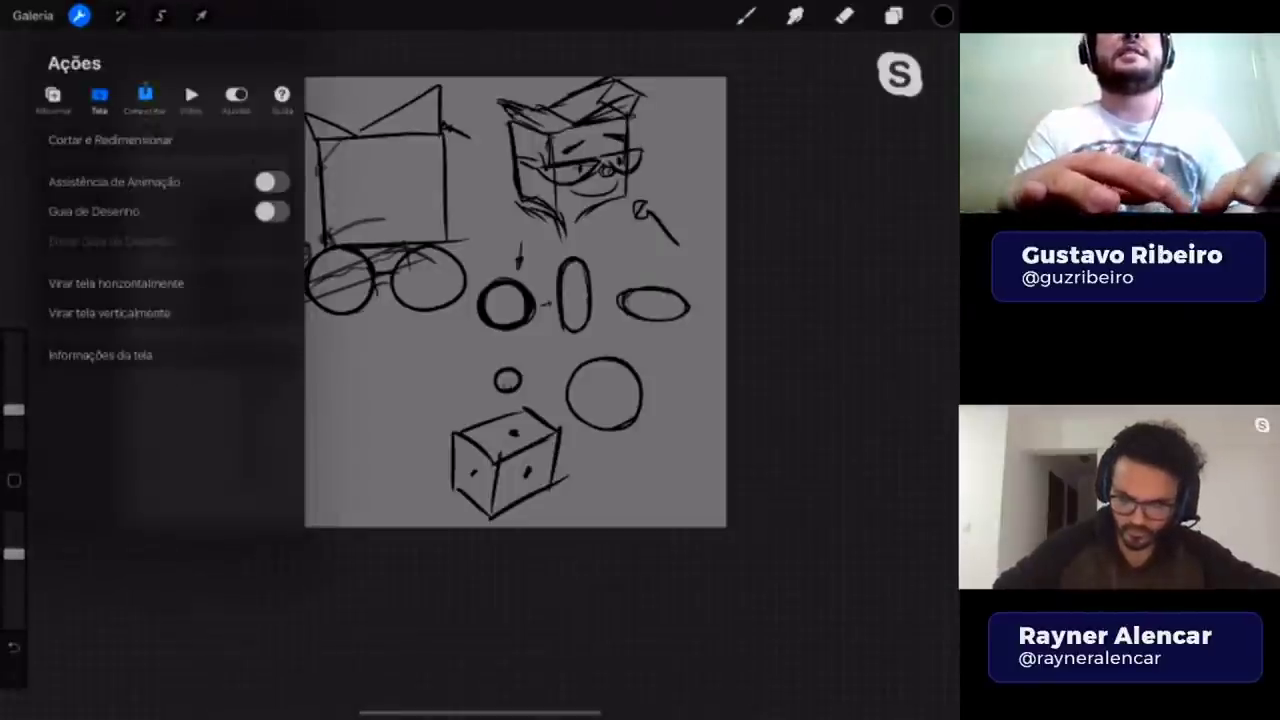
pyautogui.click(100, 140)
pyautogui.moveTo(767, 360); pyautogui.dragTo(908, 360)
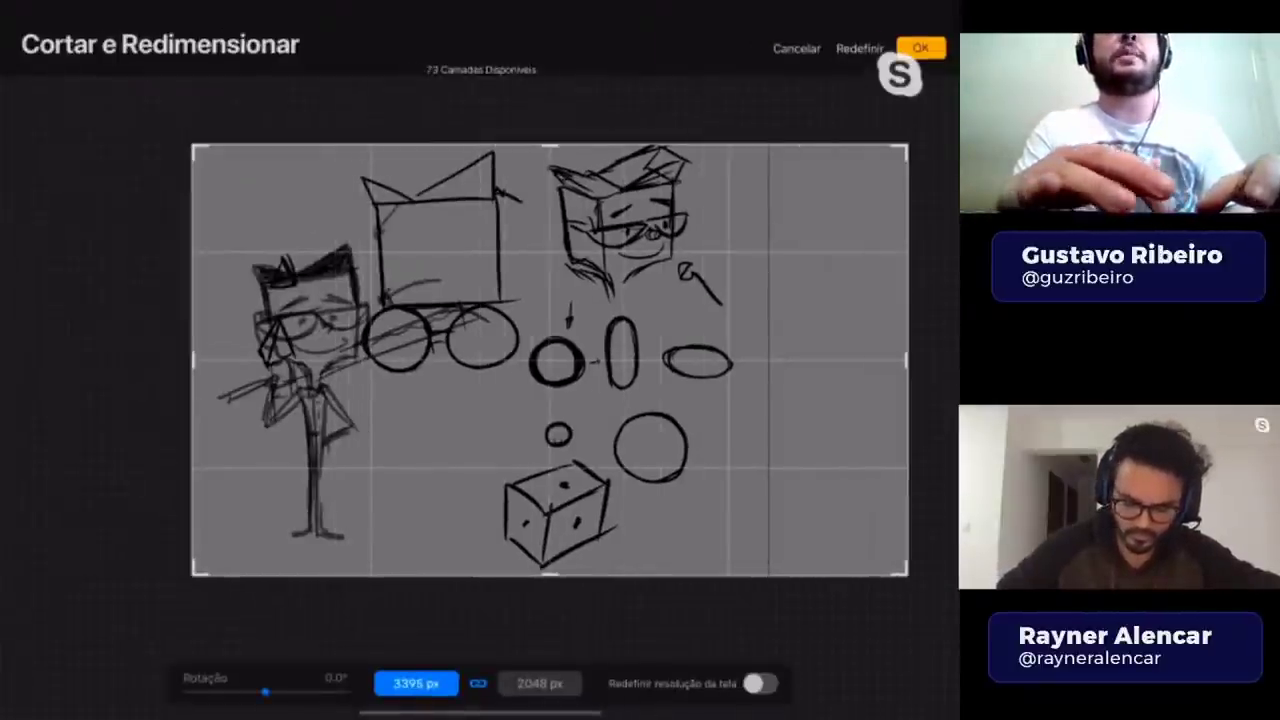
pyautogui.click(920, 47)
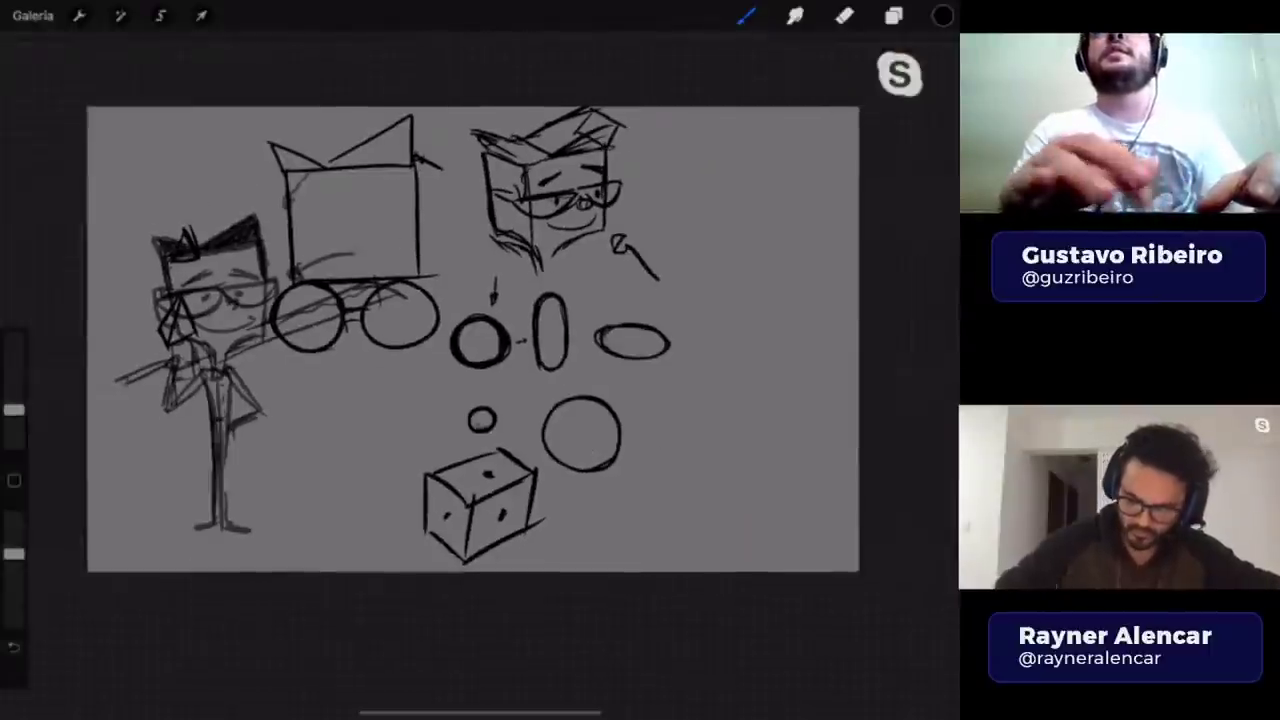
pyautogui.click(943, 15)
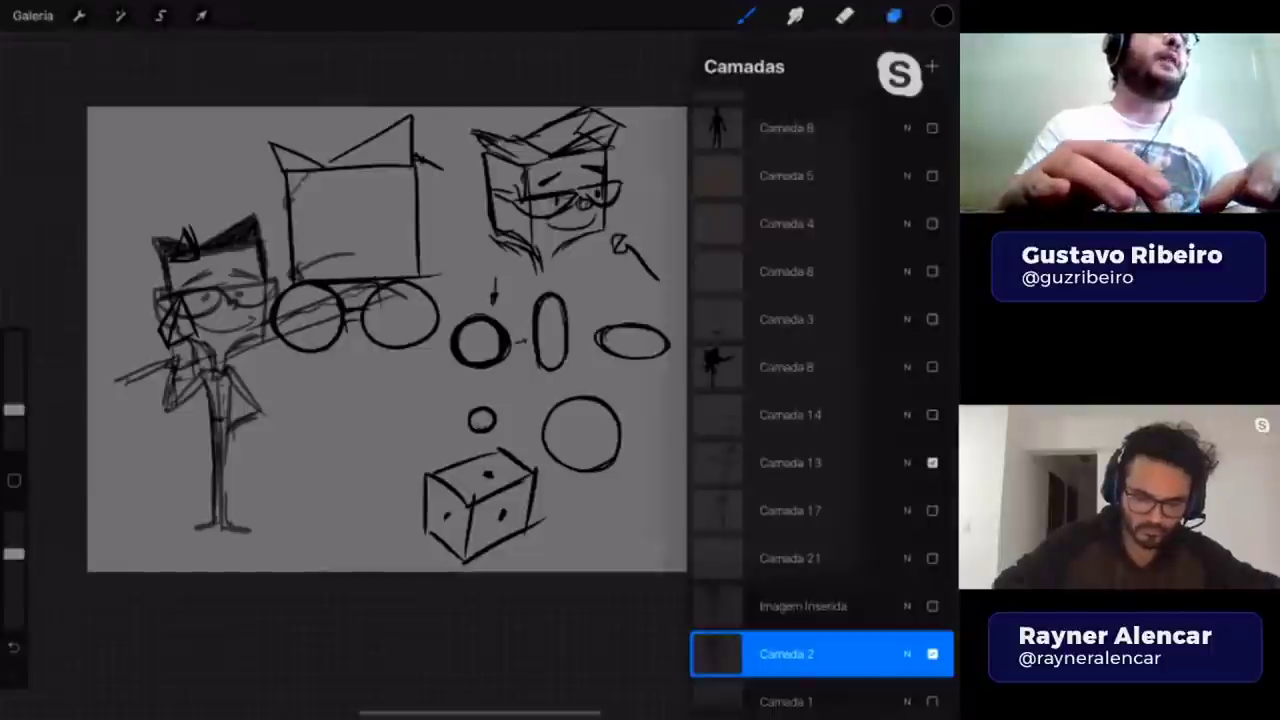
# - Move the Camada 13 shape studies to the right
pyautogui.click(790, 462)
pyautogui.click(201, 15)
pyautogui.click(400, 620)
pyautogui.moveTo(413, 335); pyautogui.dragTo(578, 343)
pyautogui.click(201, 15)
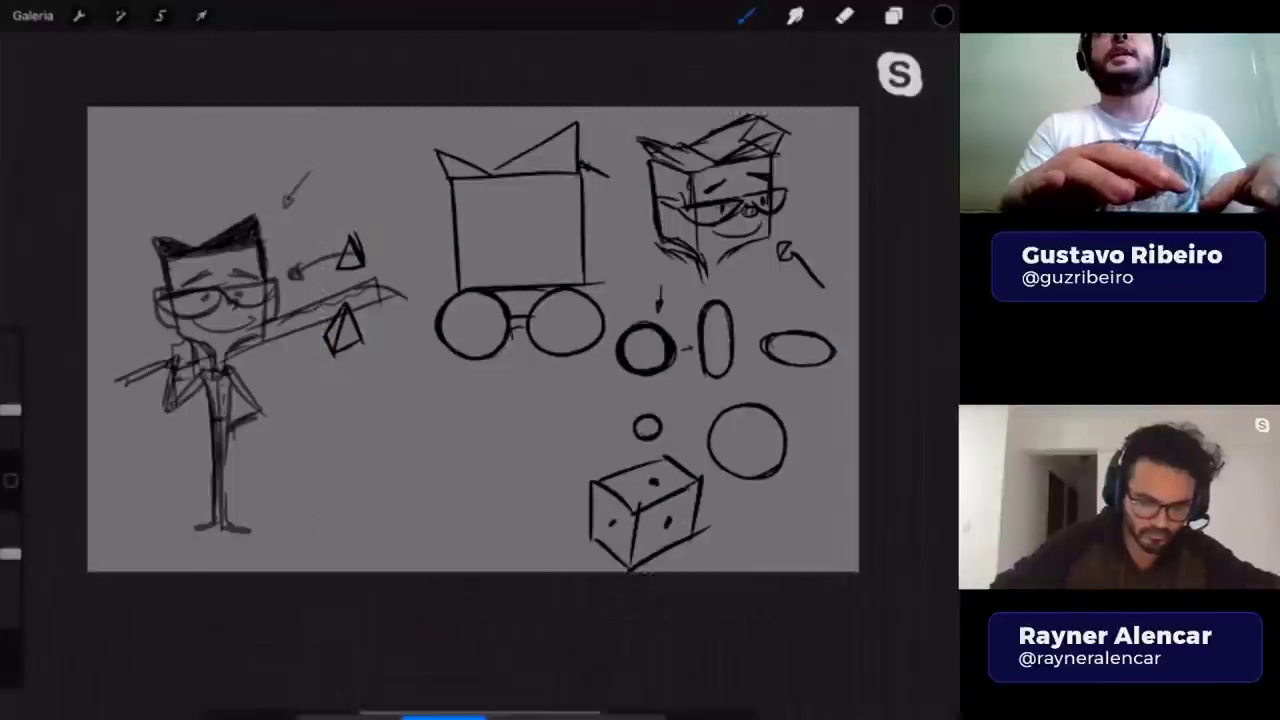
# - Lasso the two triangle sketches and move them to the top-left corner
pyautogui.click(160, 15)
pyautogui.moveTo(371, 194); pyautogui.dragTo(330, 420)
pyautogui.click(201, 15)
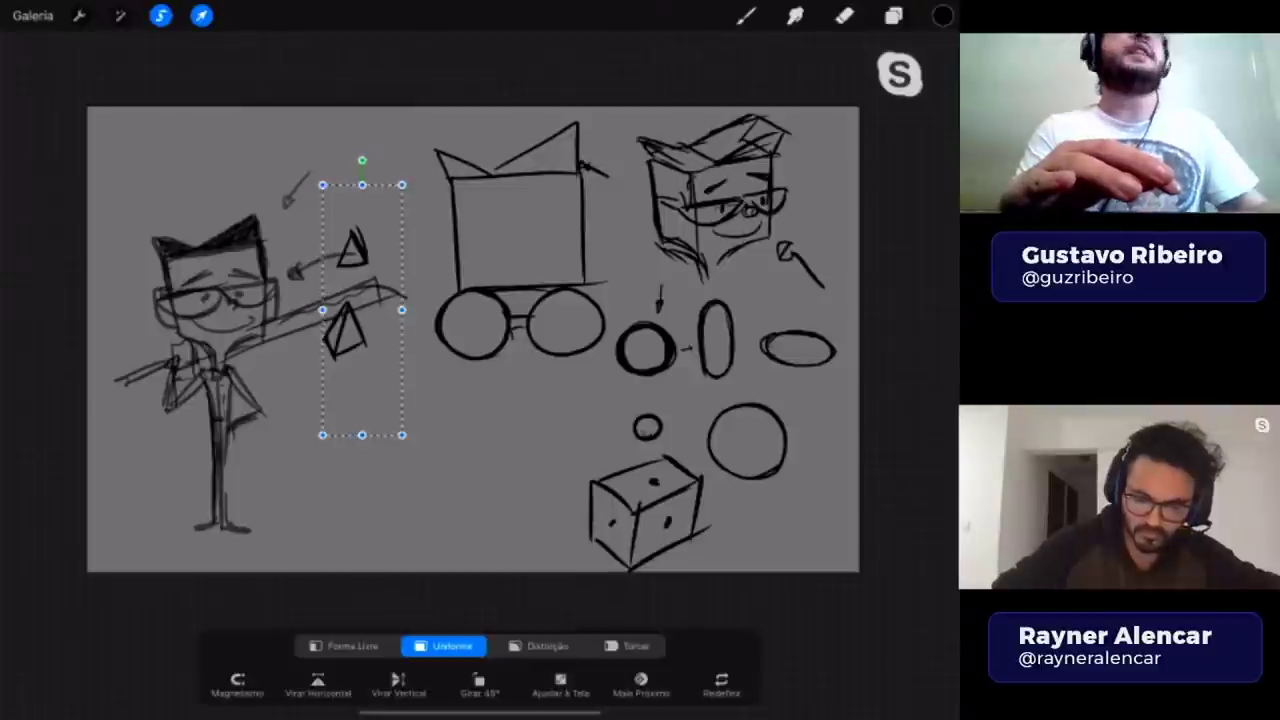
pyautogui.moveTo(355, 300); pyautogui.dragTo(132, 205)
pyautogui.click(745, 15)
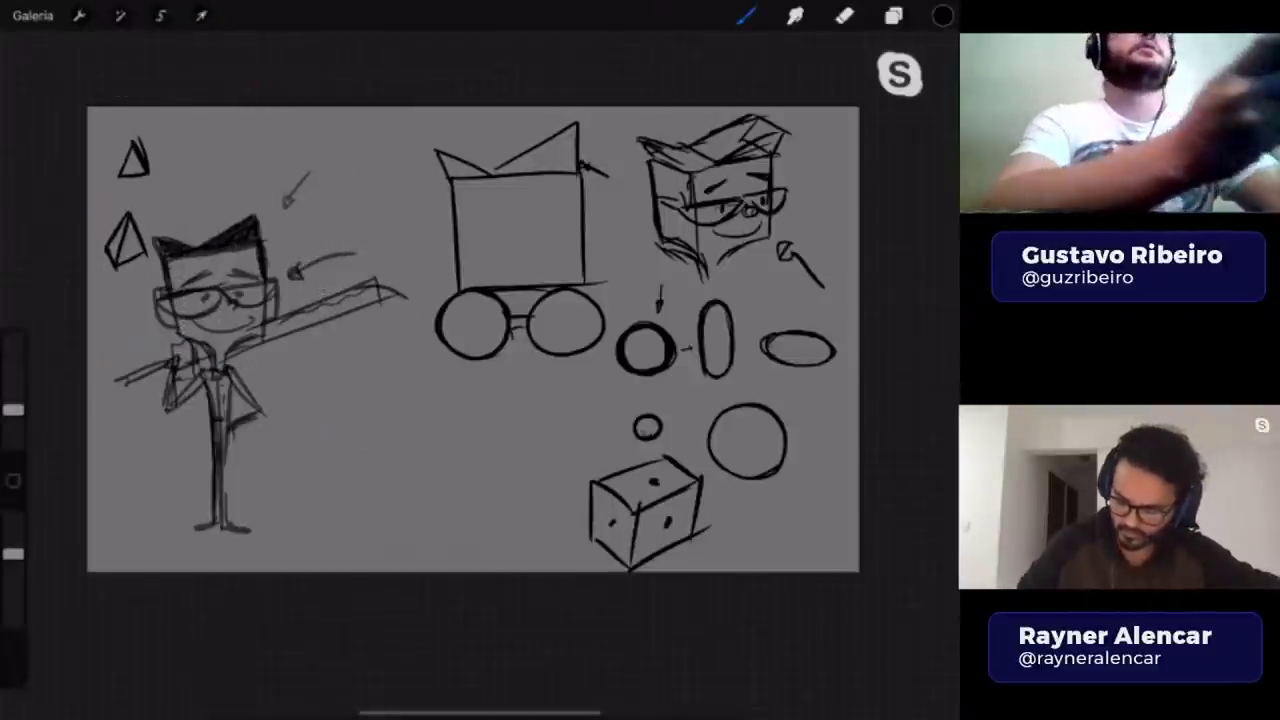
# - Show both Camada 13 and Camada 14, making Camada 14 the active layer
pyautogui.click(893, 15)
pyautogui.click(932, 463)
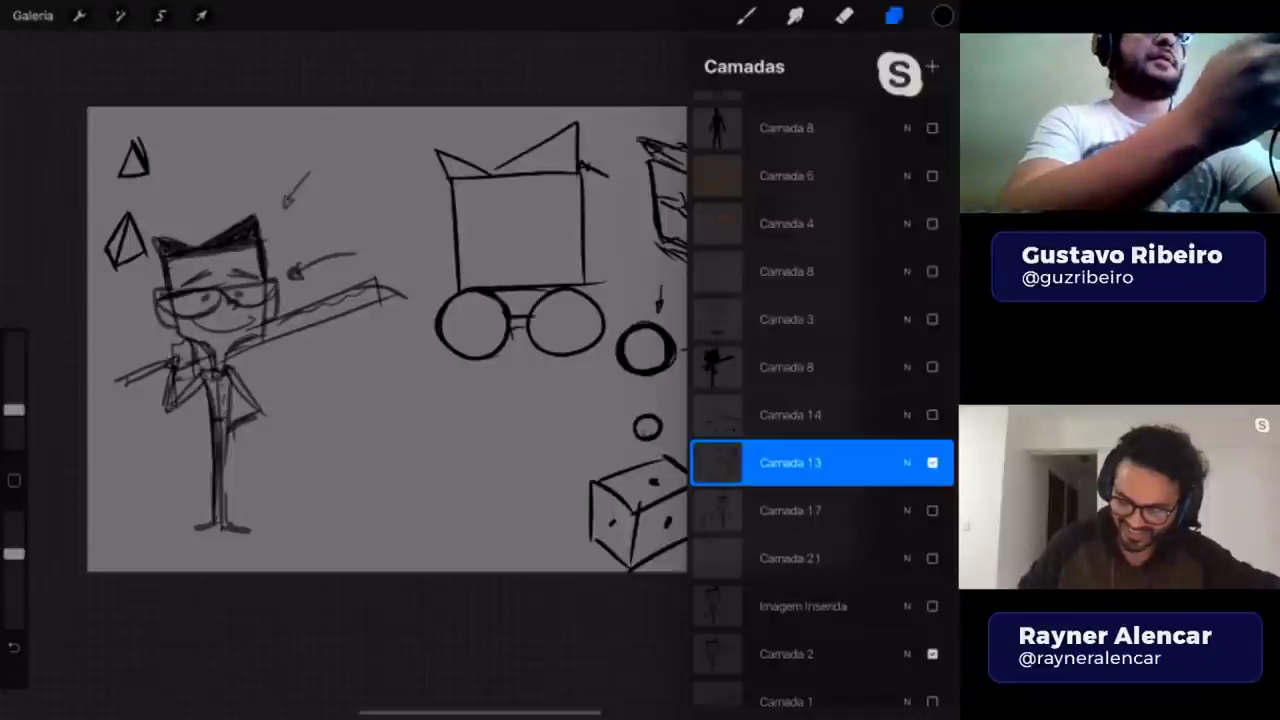
pyautogui.click(932, 463)
pyautogui.click(932, 414)
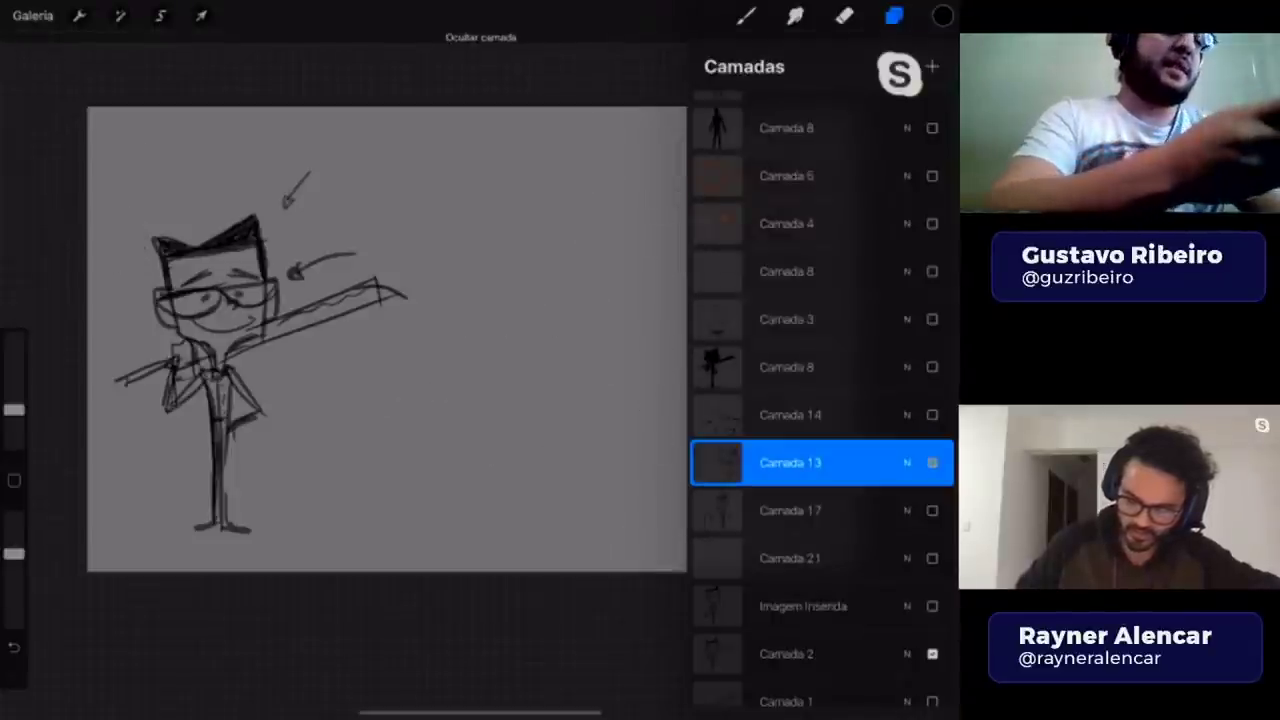
pyautogui.click(932, 463)
pyautogui.click(932, 414)
pyautogui.click(790, 414)
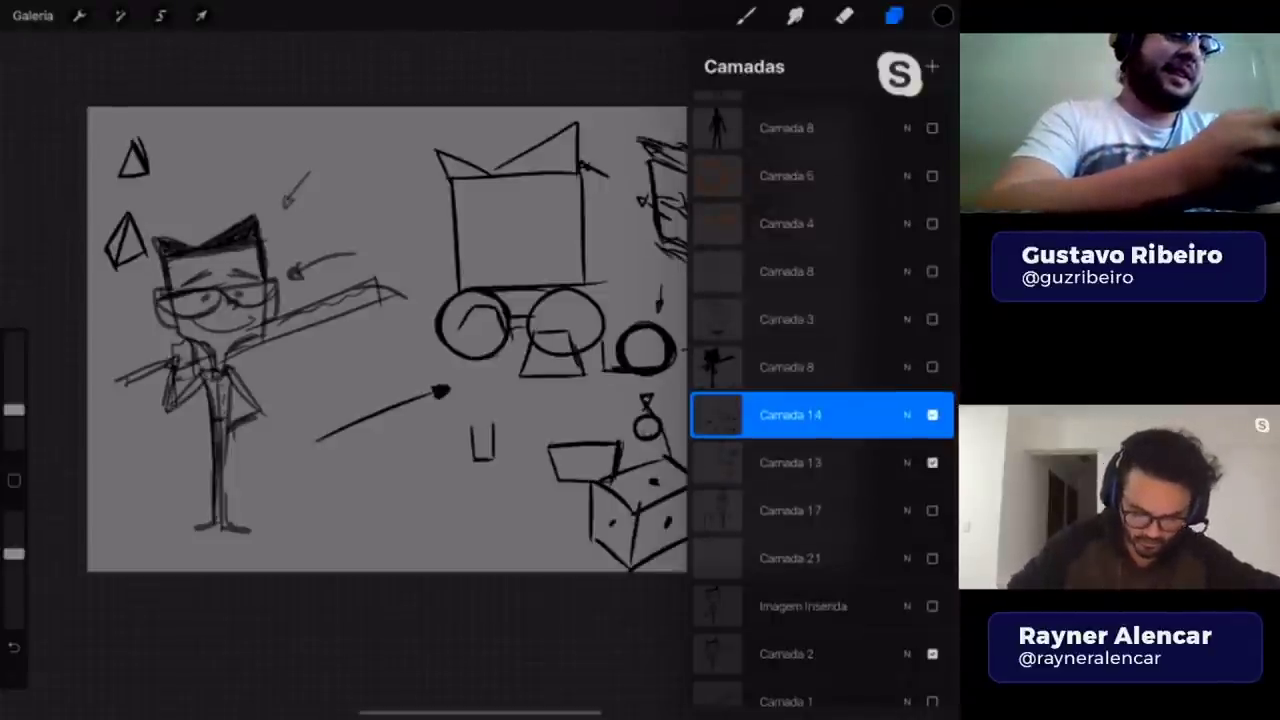
# - Try moving the Camada 14 arrow and shapes down-left, then undo the move
pyautogui.click(201, 15)
pyautogui.moveTo(480, 420)
pyautogui.mouseDown()
pyautogui.moveTo(390, 485)
pyautogui.moveTo(418, 467)
pyautogui.mouseUp()
pyautogui.click(746, 15)
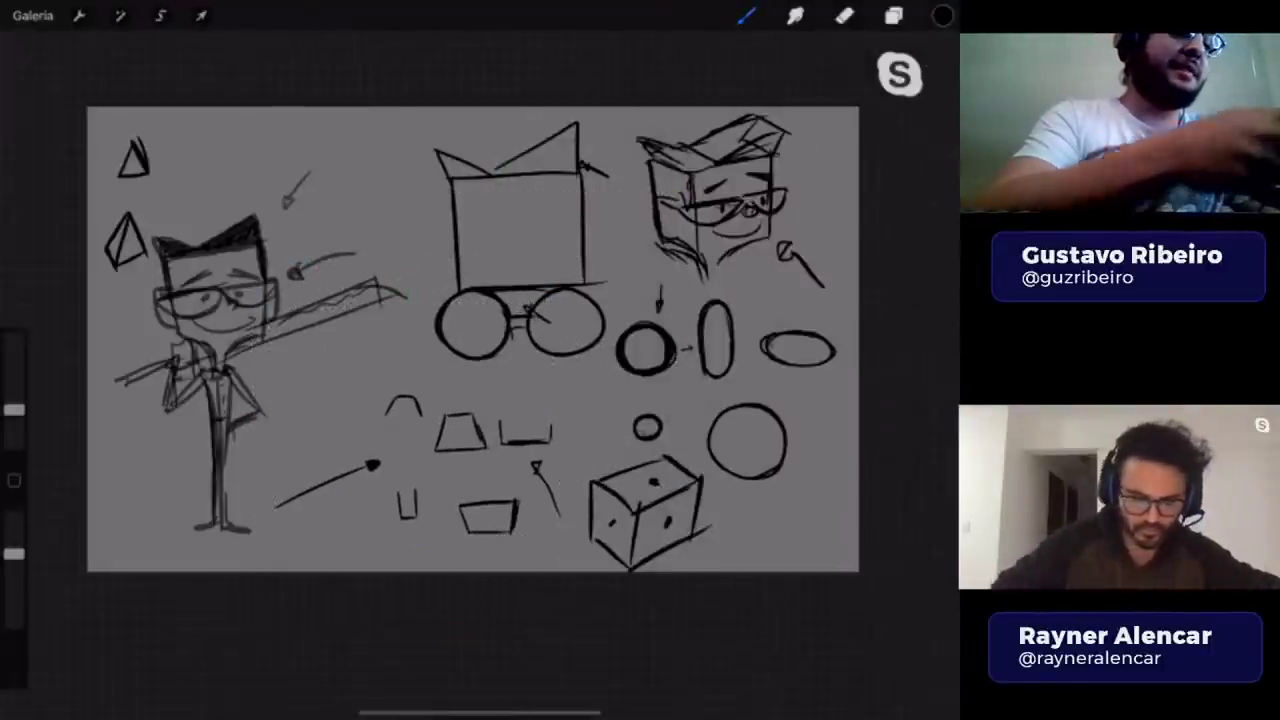
pyautogui.hotkey('ctrl', 'z')
pyautogui.click(201, 15)
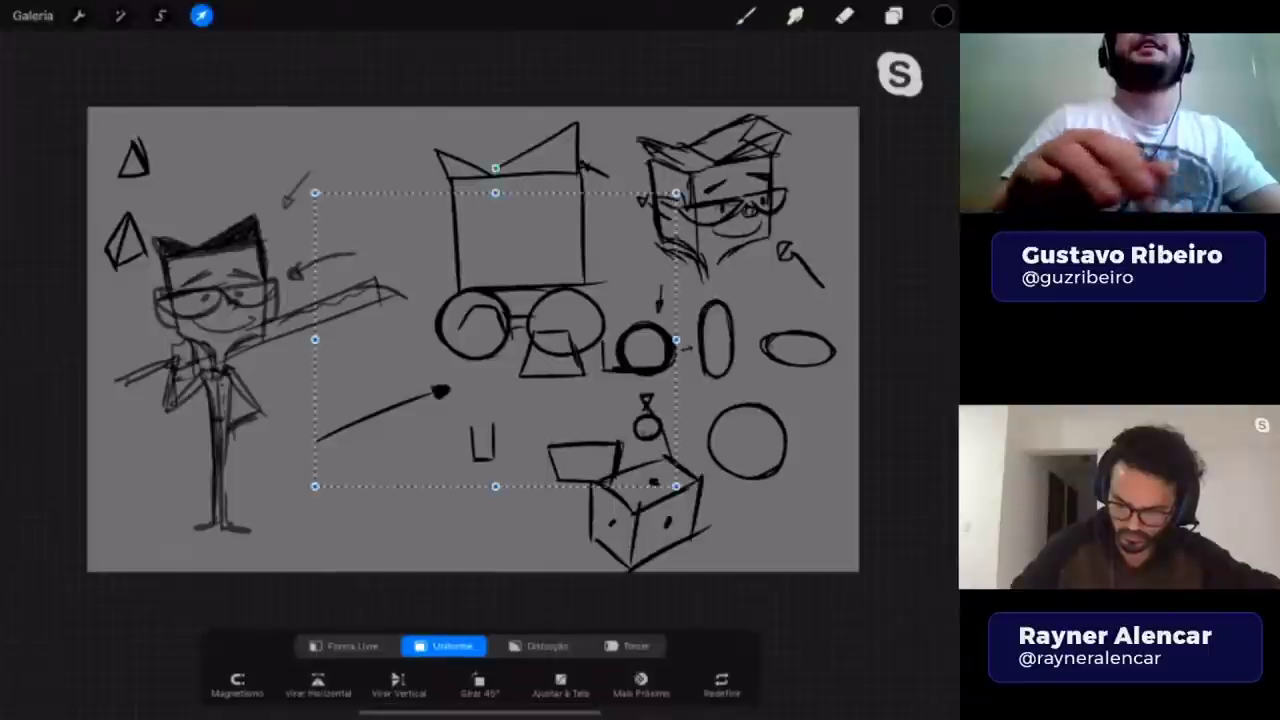
# - Shift the Camada 14 arrow and shape sketches right and down
pyautogui.moveTo(495, 339)
pyautogui.mouseDown()
pyautogui.moveTo(659, 362)
pyautogui.moveTo(659, 347)
pyautogui.mouseUp()
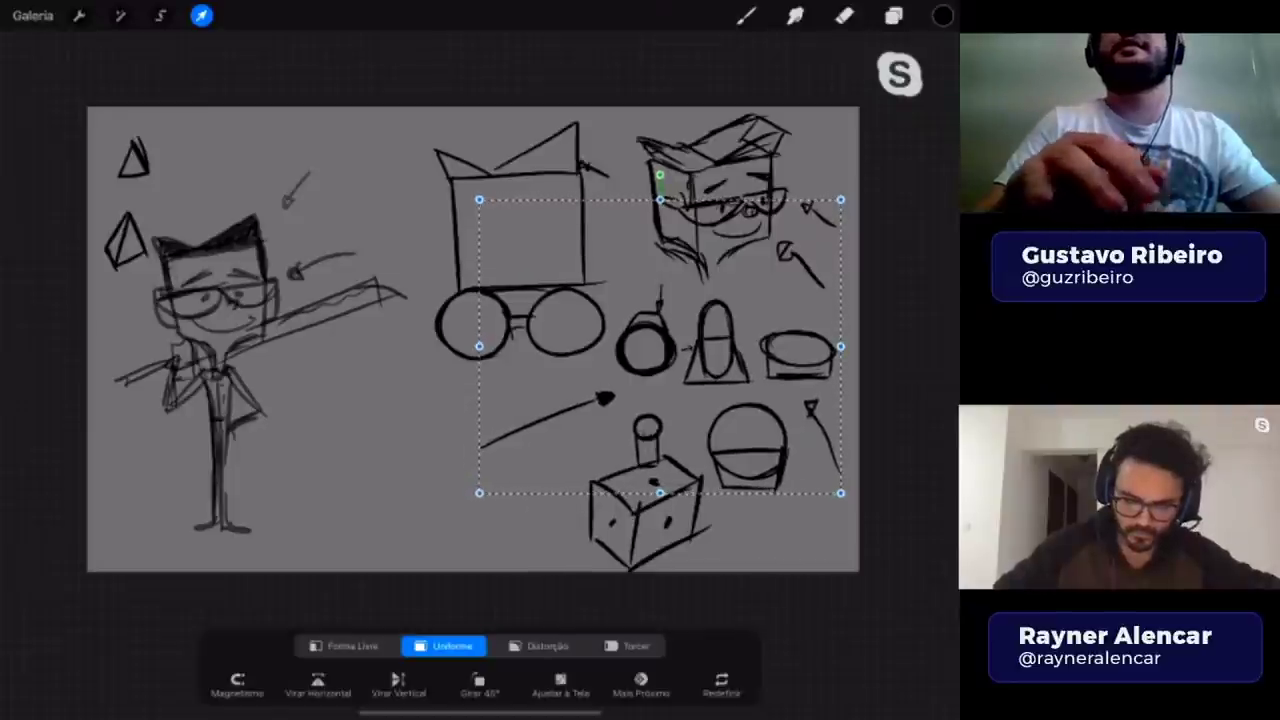
pyautogui.click(745, 15)
pyautogui.scroll(-2, 472, 340)
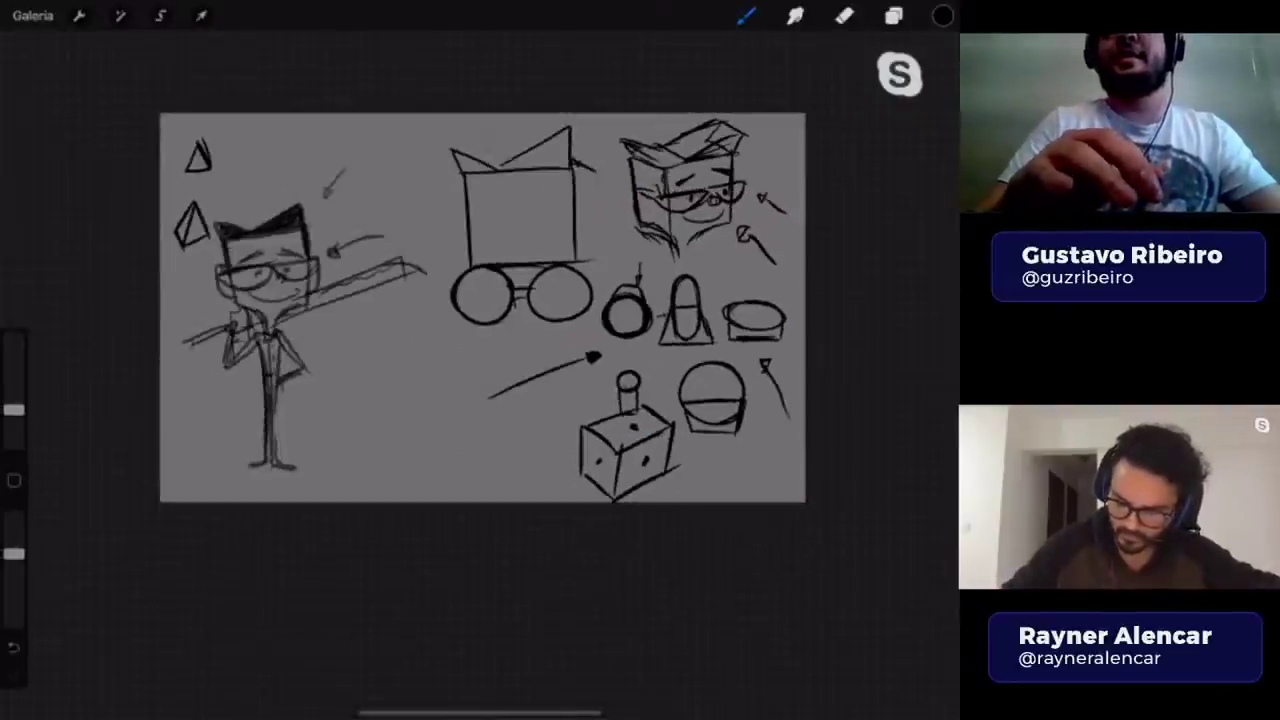
# - Show Camada 8's black silhouette and place it beside the suited figure
pyautogui.click(893, 15)
pyautogui.click(932, 378)
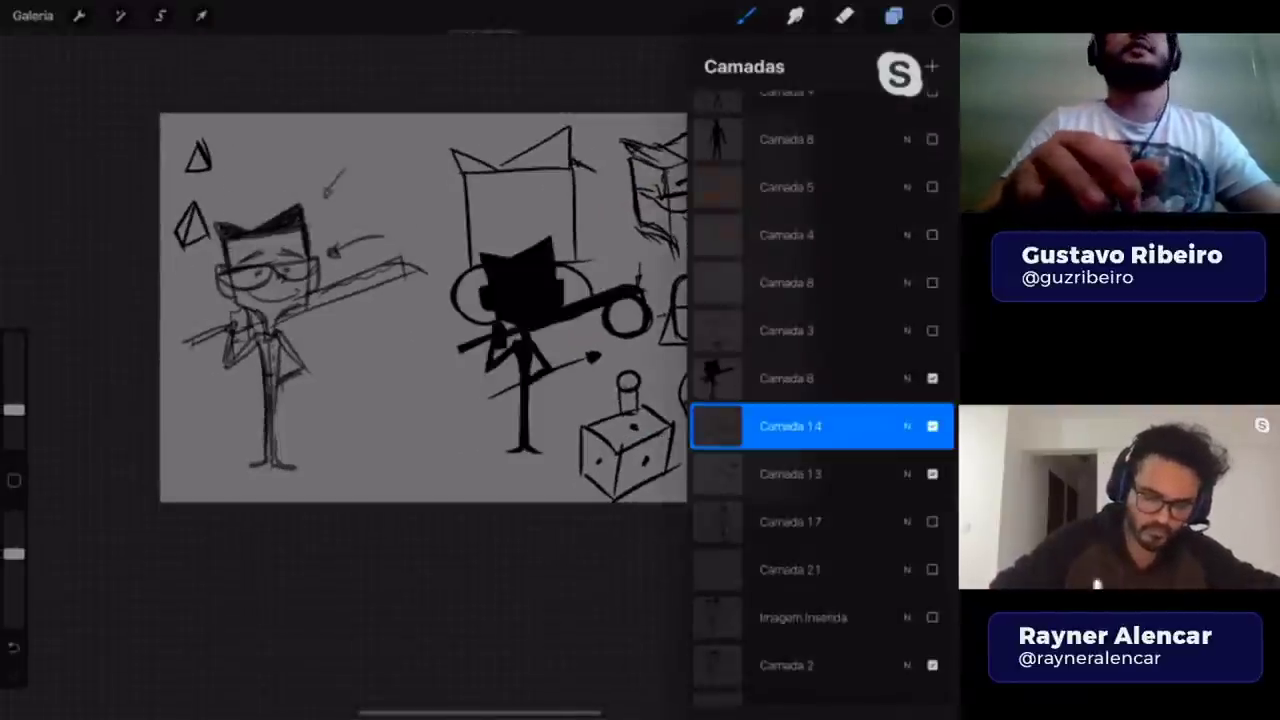
pyautogui.click(790, 378)
pyautogui.click(201, 15)
pyautogui.moveTo(551, 343)
pyautogui.mouseDown()
pyautogui.moveTo(489, 332)
pyautogui.moveTo(391, 386)
pyautogui.moveTo(408, 389)
pyautogui.mouseUp()
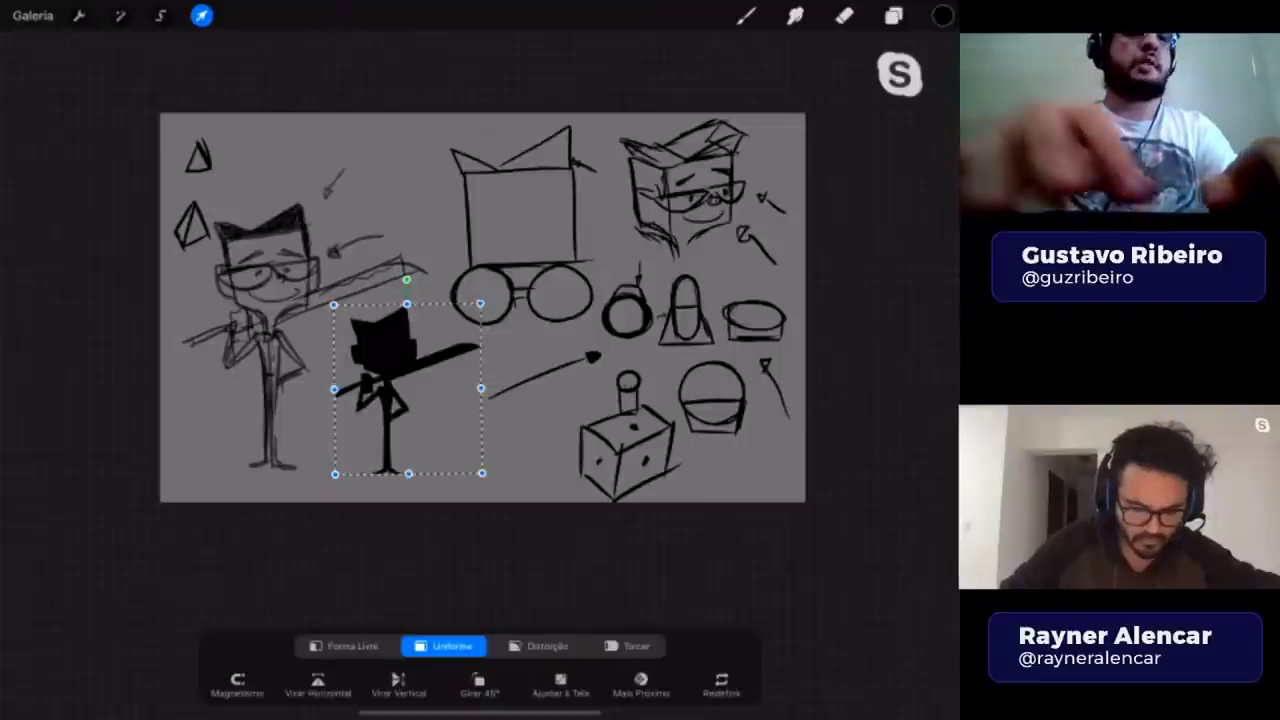
pyautogui.click(745, 15)
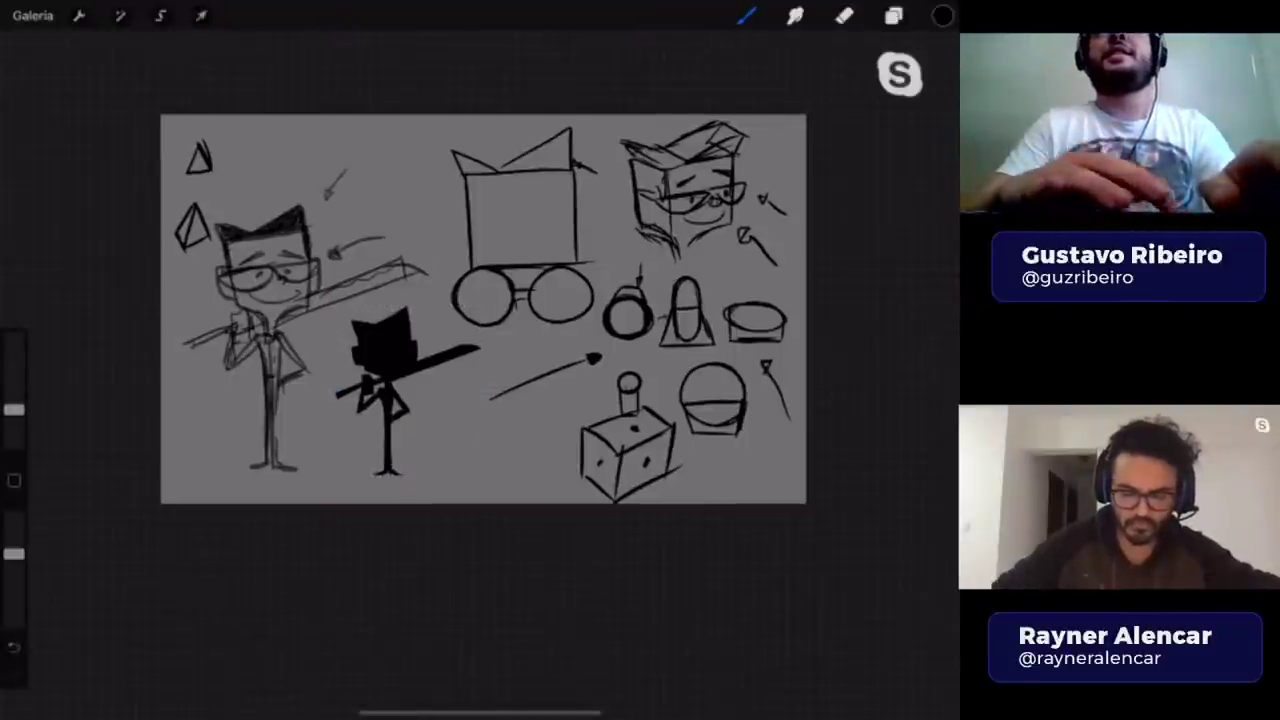
pyautogui.scroll(3, 480, 310)
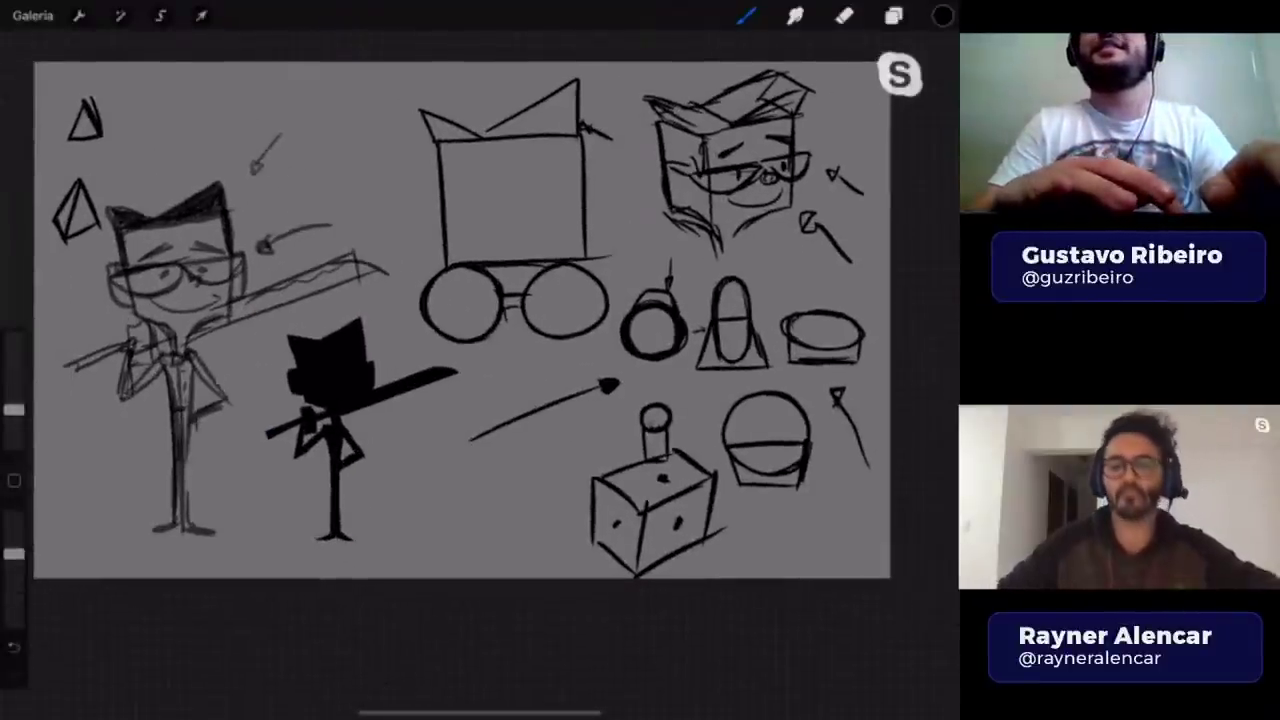
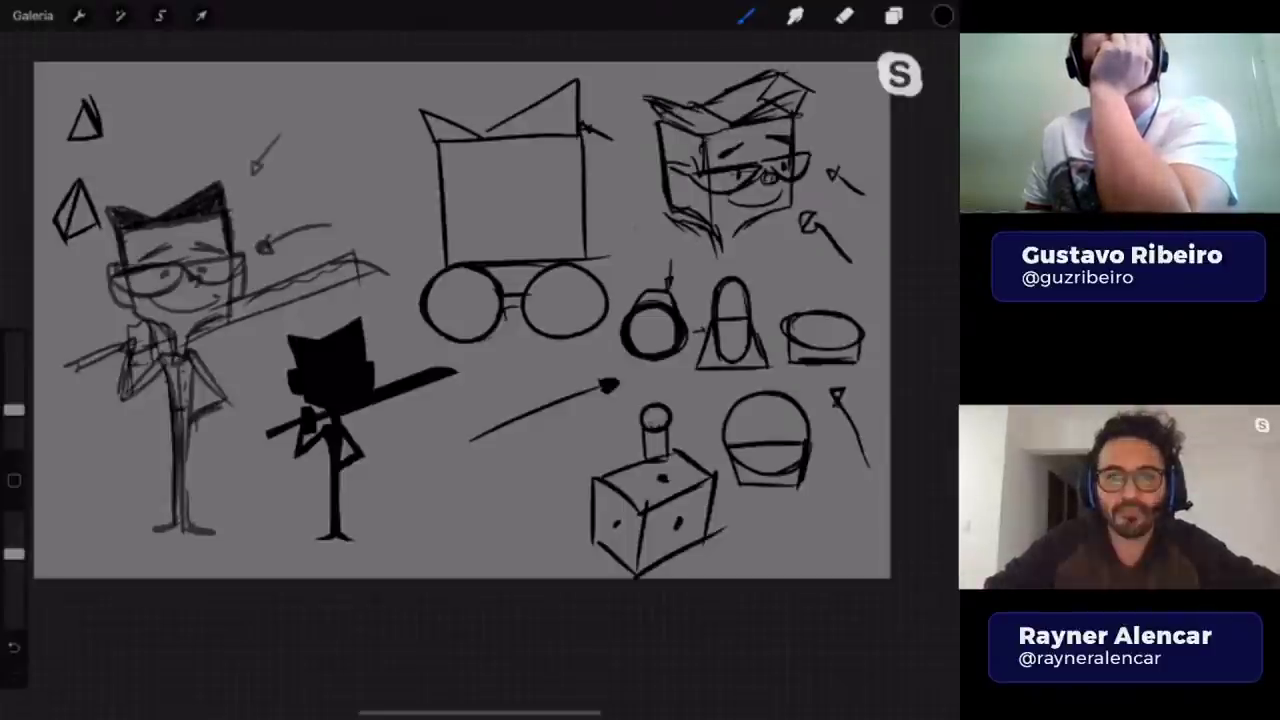
# - Hide the glasses, box, cat-with-sword and arrow sketch layers in the Layers panel
pyautogui.click(893, 15)
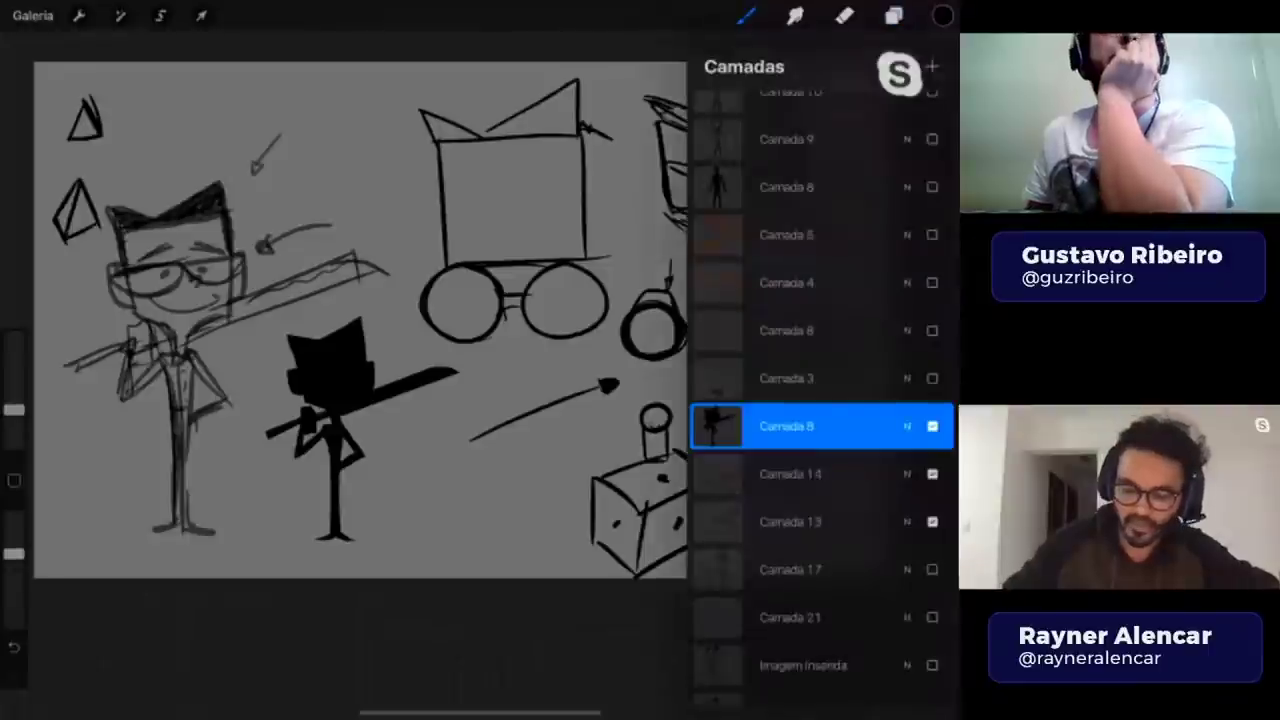
pyautogui.click(932, 426)
pyautogui.click(932, 474)
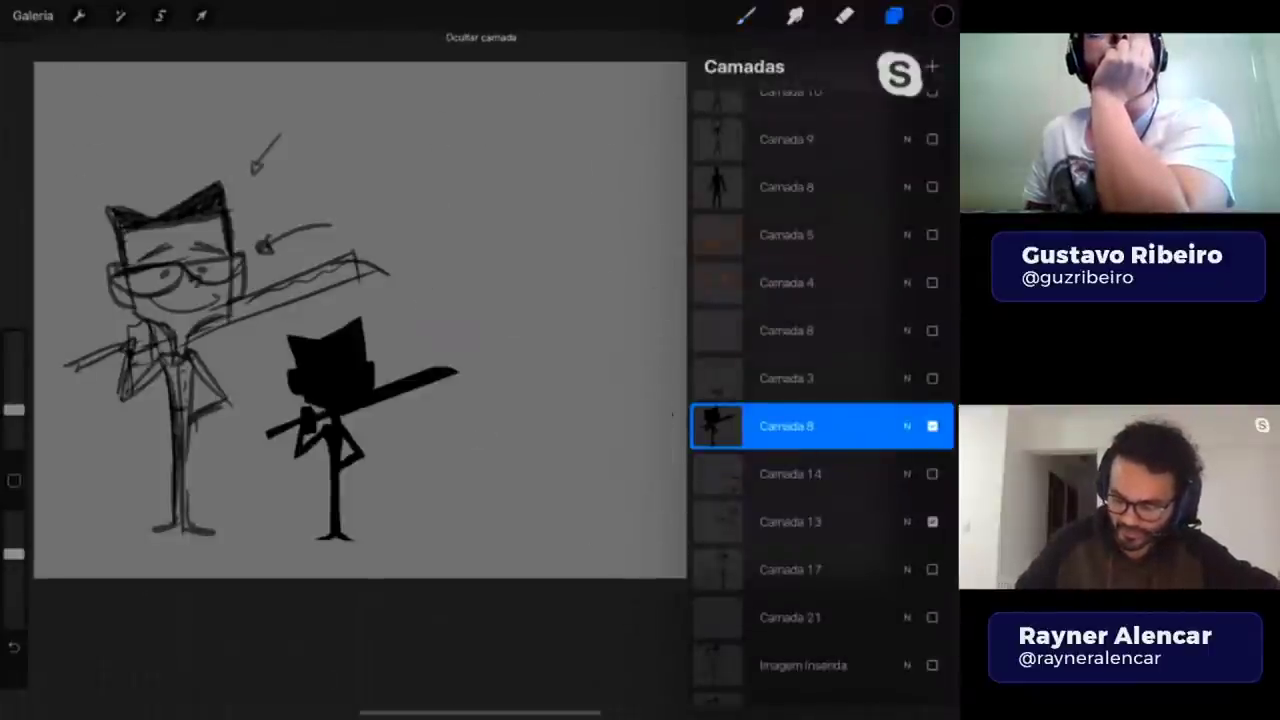
pyautogui.click(932, 521)
pyautogui.click(932, 426)
pyautogui.click(932, 474)
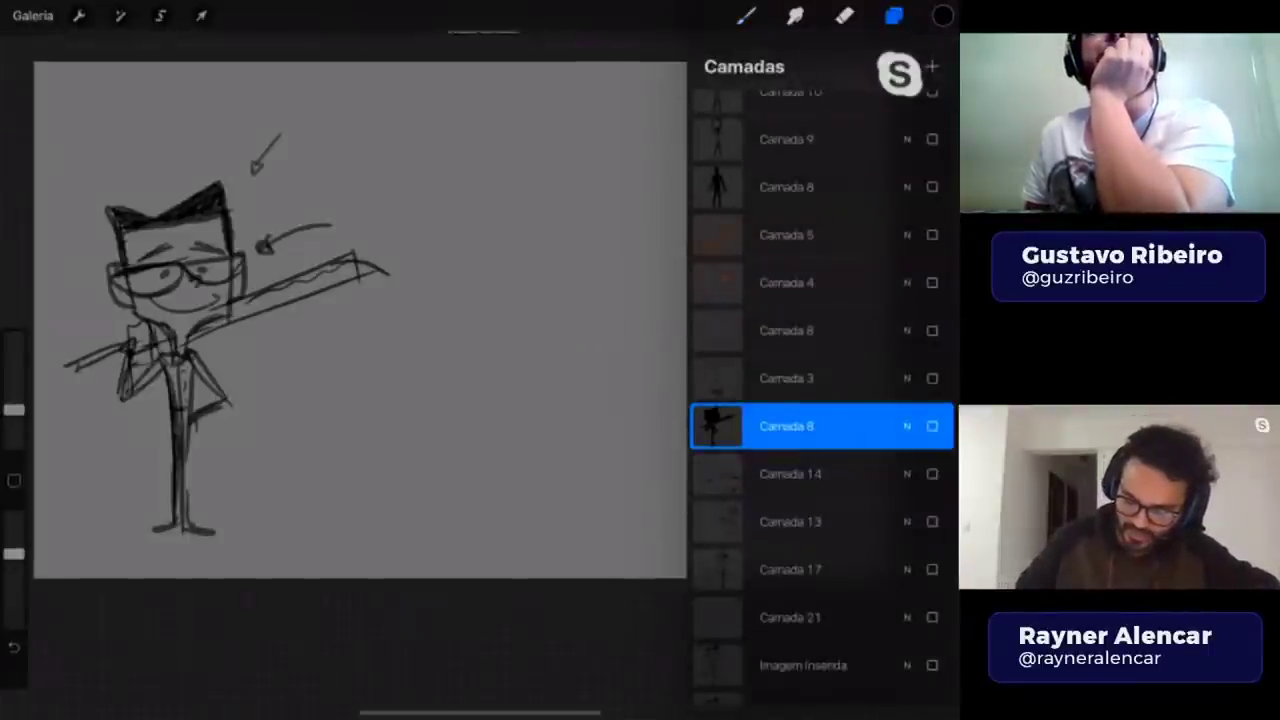
# - Make Camada 3 active and hide the remaining glasses-character sketch layer
pyautogui.click(786, 378)
pyautogui.scroll(5, 820, 400)
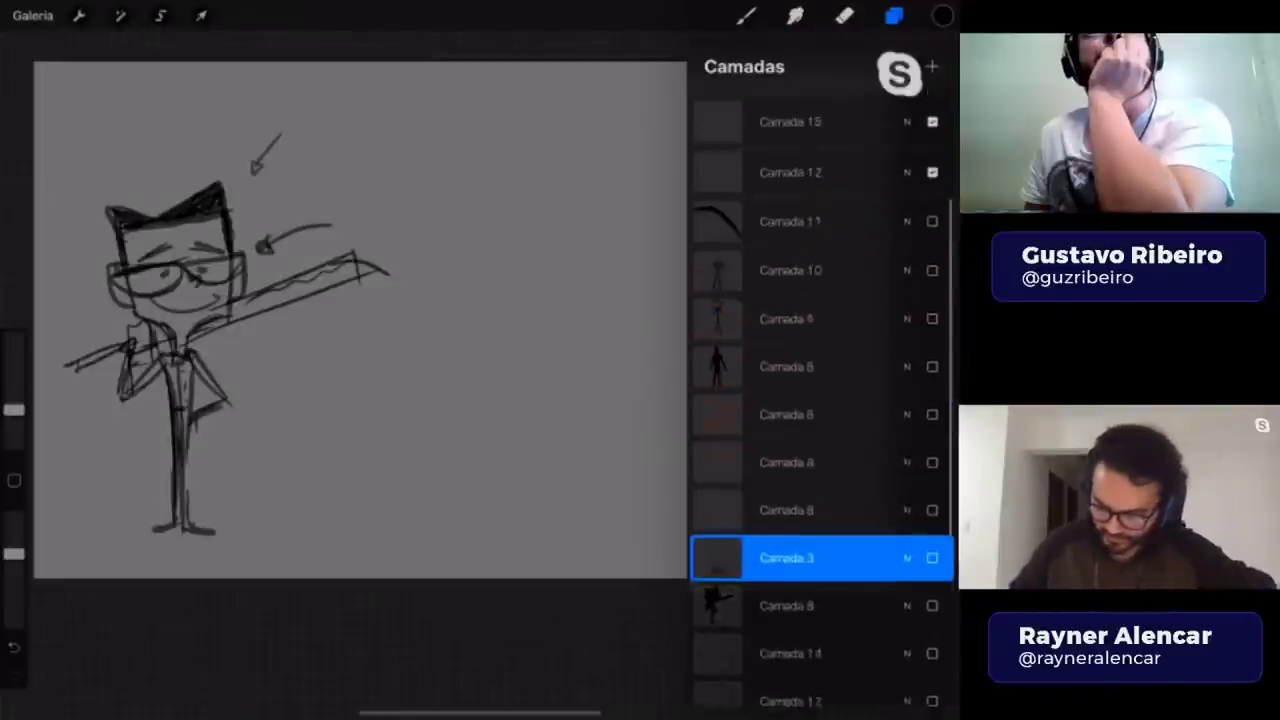
pyautogui.scroll(-5, 820, 400)
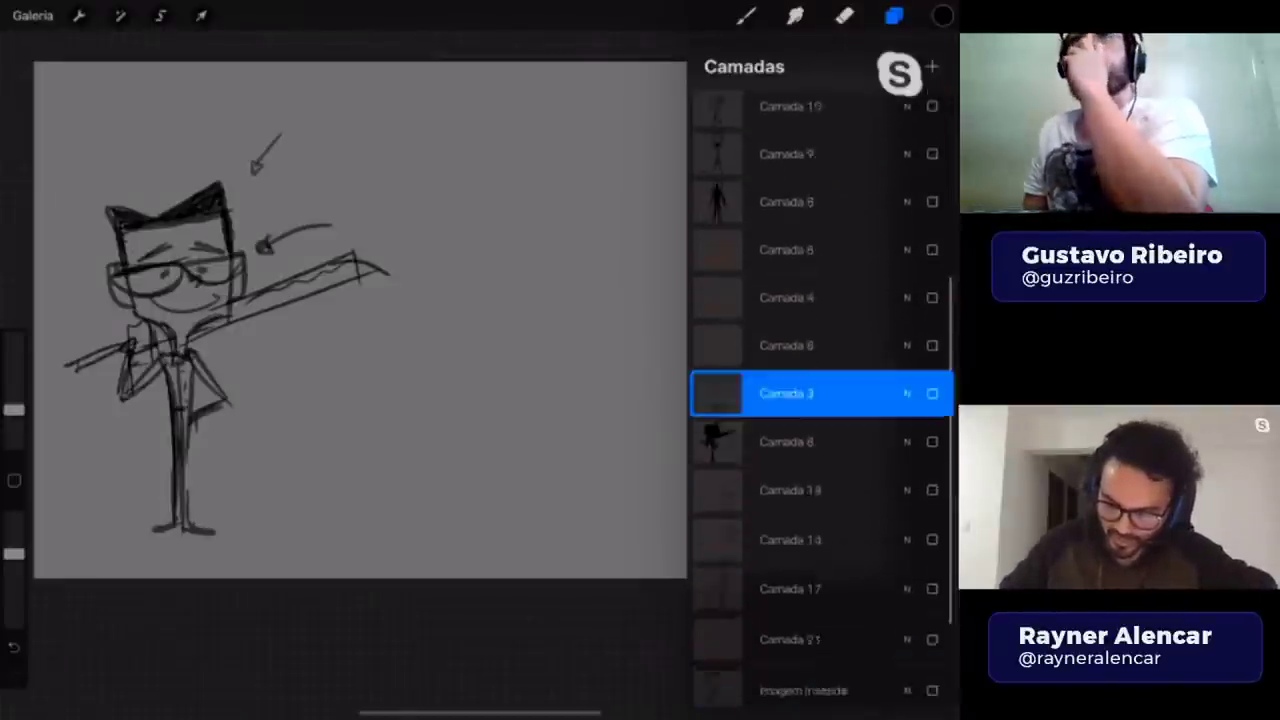
pyautogui.click(932, 598)
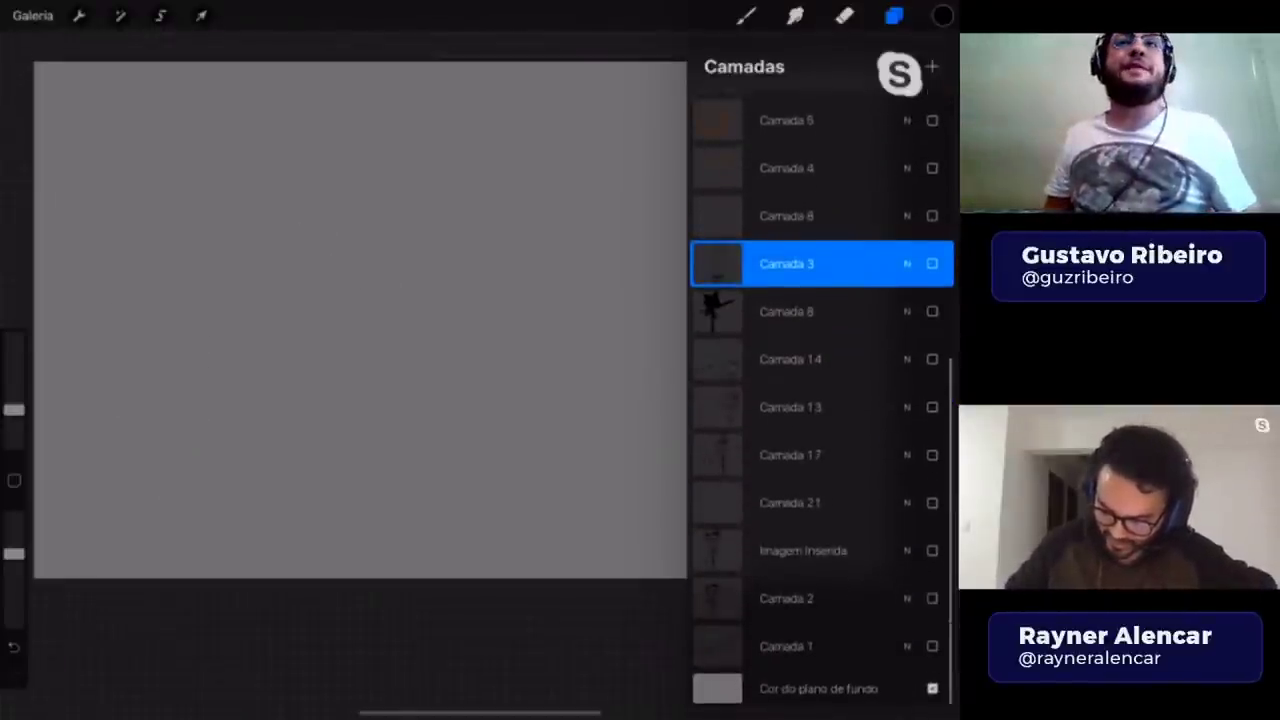
pyautogui.click(893, 15)
pyautogui.click(746, 15)
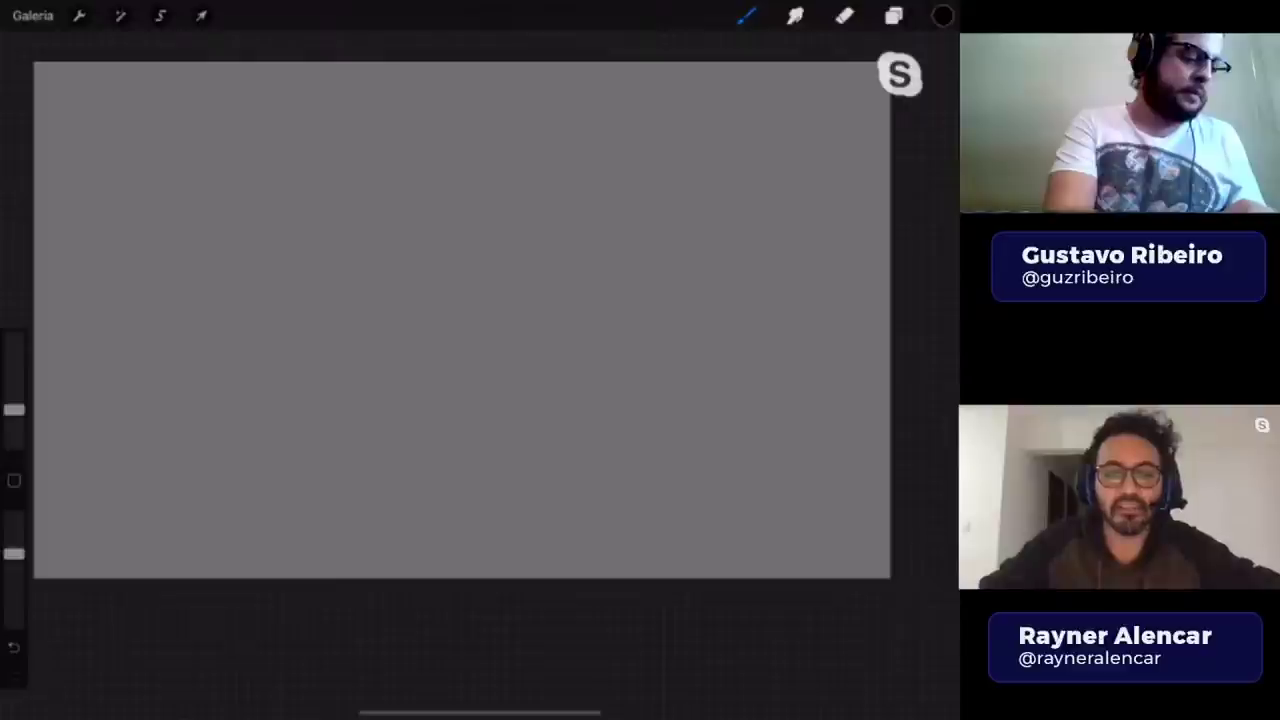
# - Sketch a stick figure with a head, body, legs and both arms
pyautogui.moveTo(370, 240); pyautogui.dragTo(345, 243)
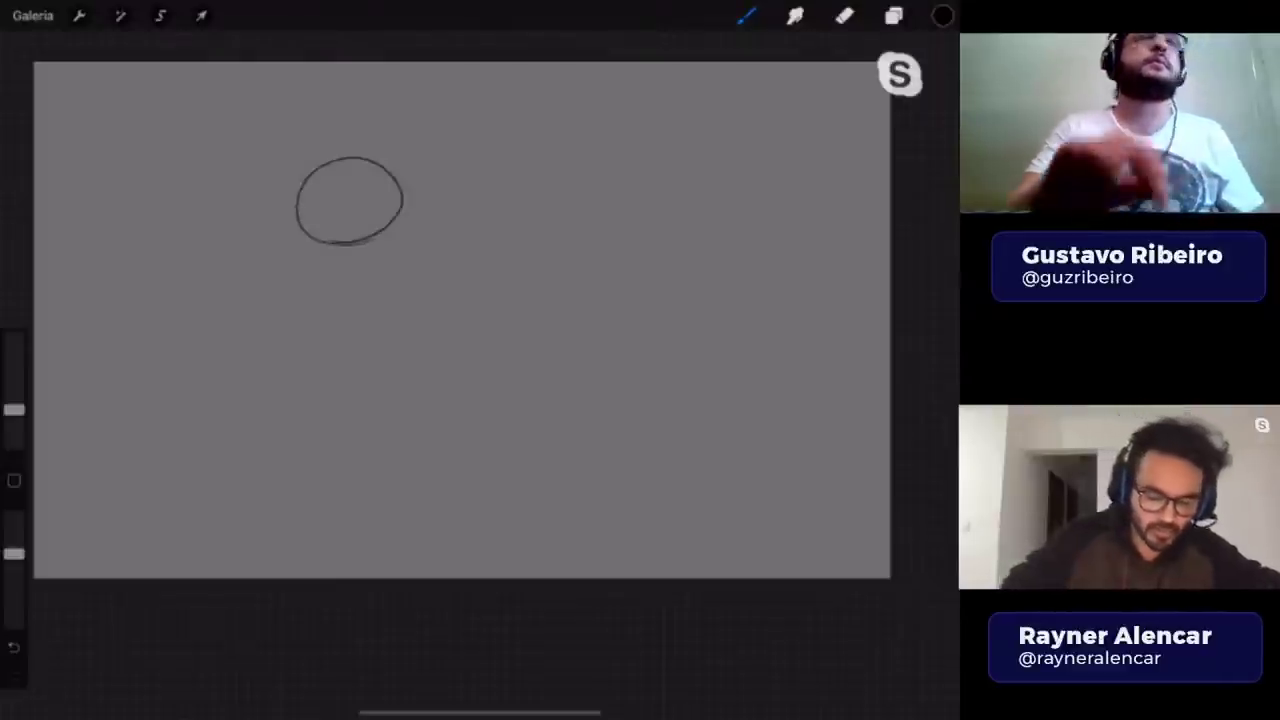
pyautogui.moveTo(318, 170); pyautogui.dragTo(352, 242)
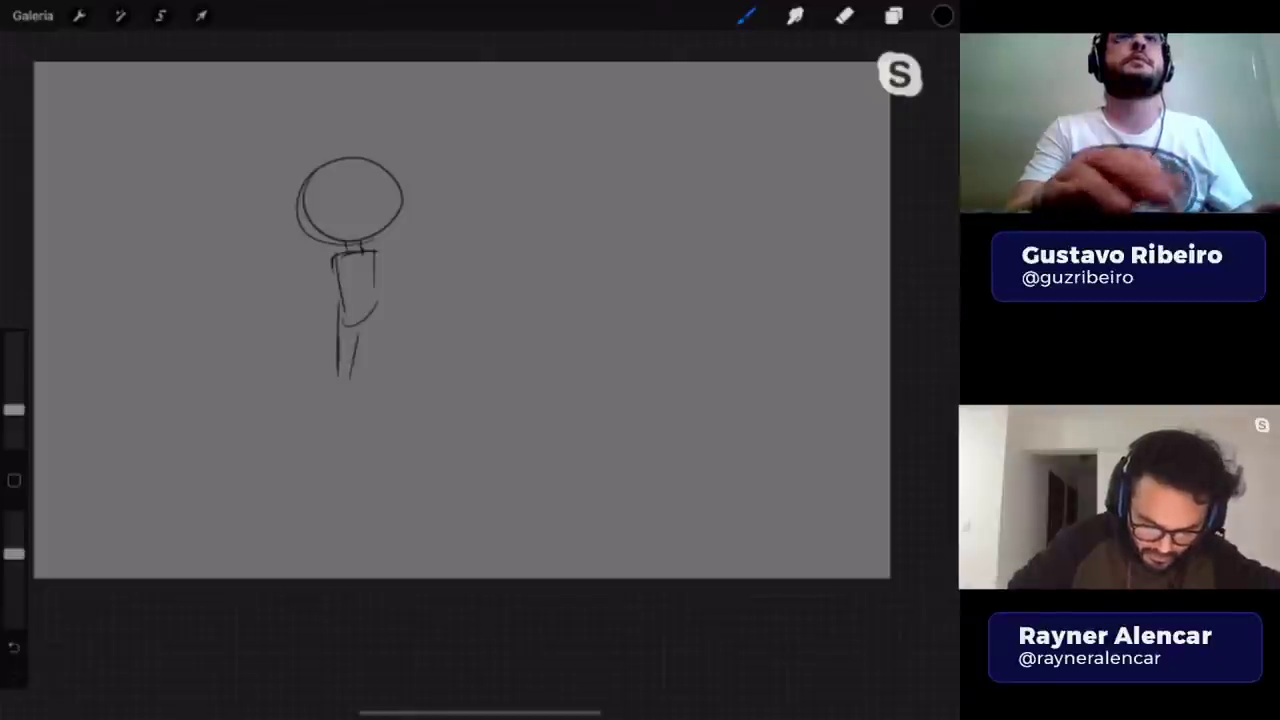
pyautogui.moveTo(365, 305); pyautogui.dragTo(403, 430)
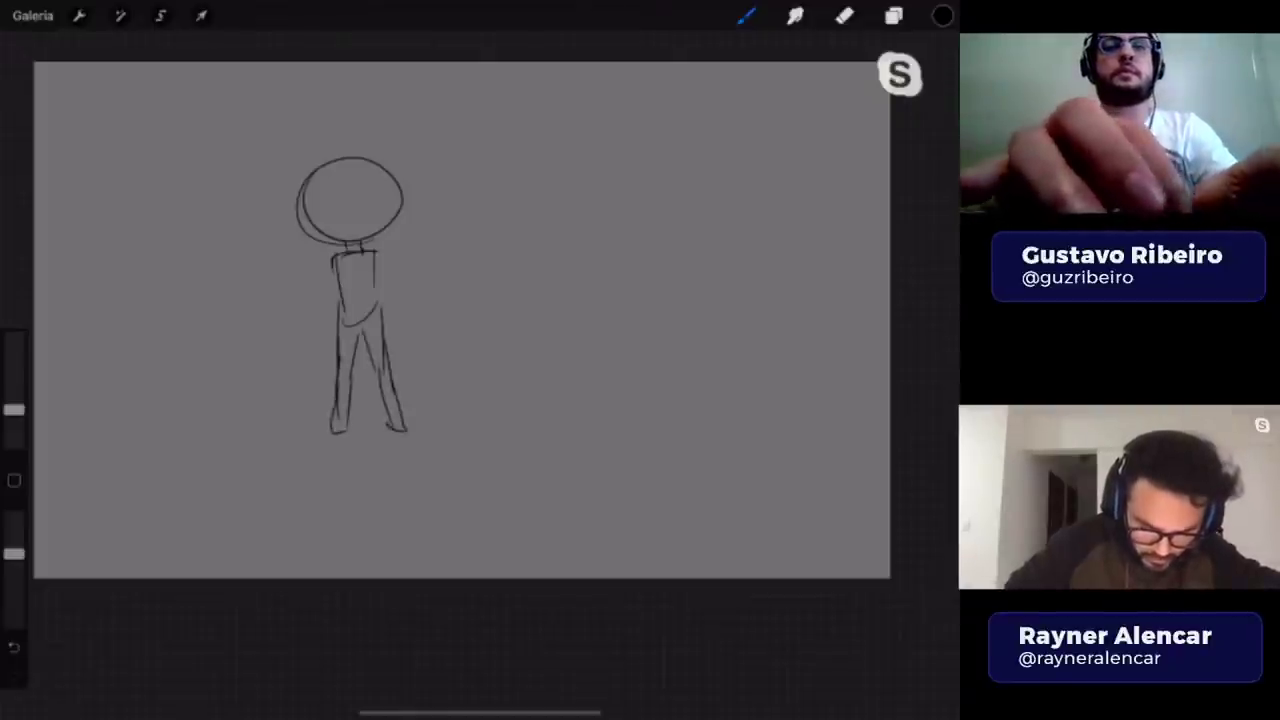
pyautogui.moveTo(338, 255)
pyautogui.mouseDown()
pyautogui.moveTo(305, 335)
pyautogui.moveTo(327, 344)
pyautogui.moveTo(305, 350)
pyautogui.mouseUp()
pyautogui.moveTo(376, 255)
pyautogui.mouseDown()
pyautogui.moveTo(408, 302)
pyautogui.moveTo(396, 345)
pyautogui.mouseUp()
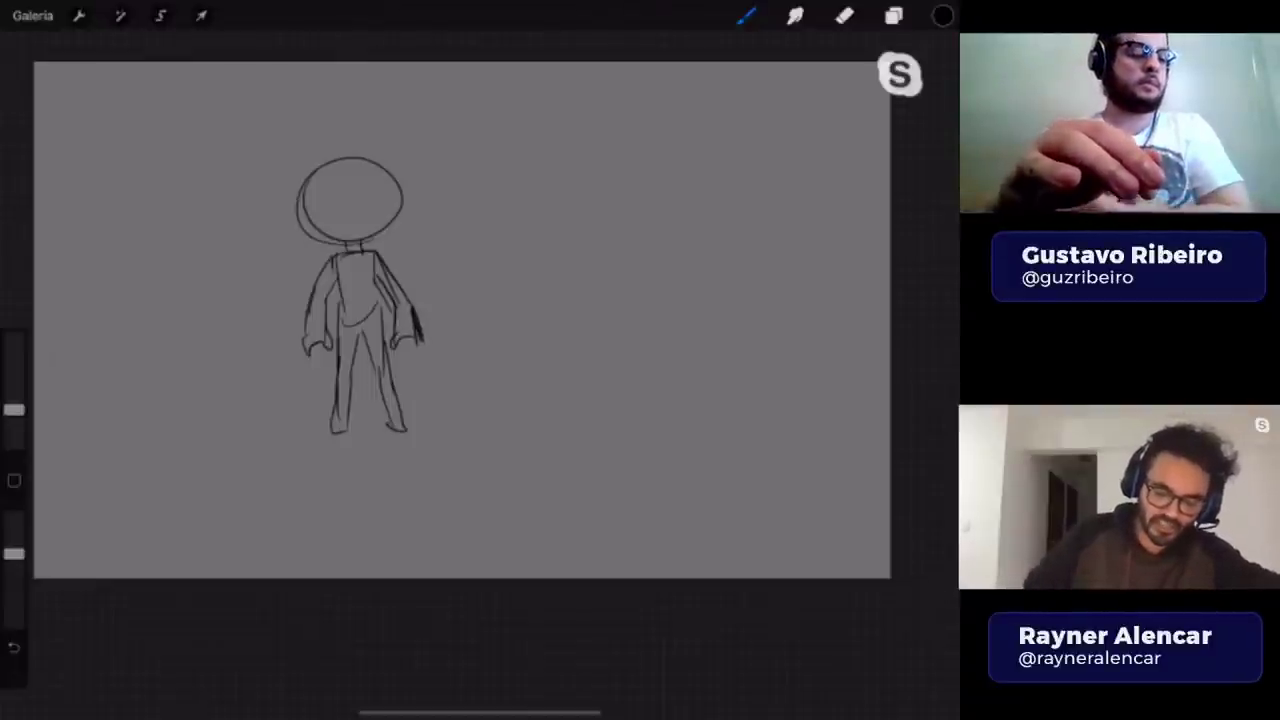
# - Add a small arrow and the letters Dig, undoing both ellipses drawn around them
pyautogui.moveTo(457, 338); pyautogui.dragTo(471, 337)
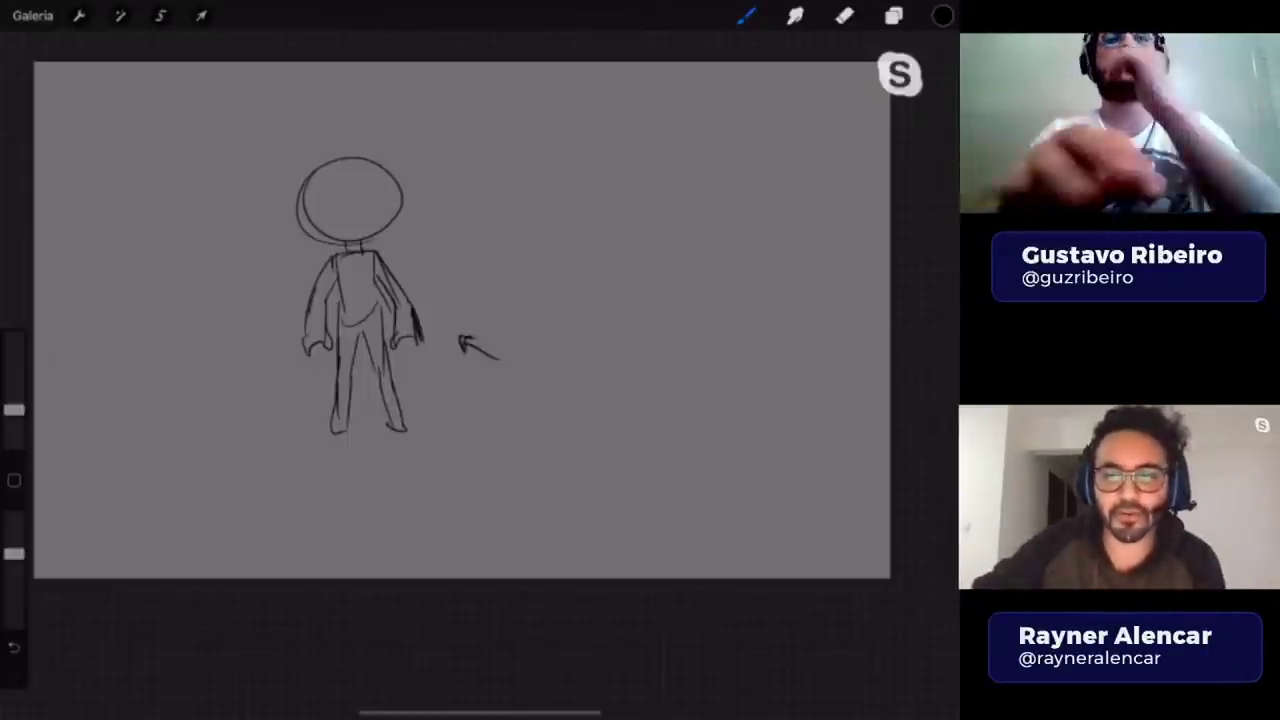
pyautogui.moveTo(482, 157)
pyautogui.mouseDown()
pyautogui.moveTo(535, 210)
pyautogui.moveTo(520, 168)
pyautogui.mouseUp()
pyautogui.moveTo(570, 220); pyautogui.dragTo(568, 241)
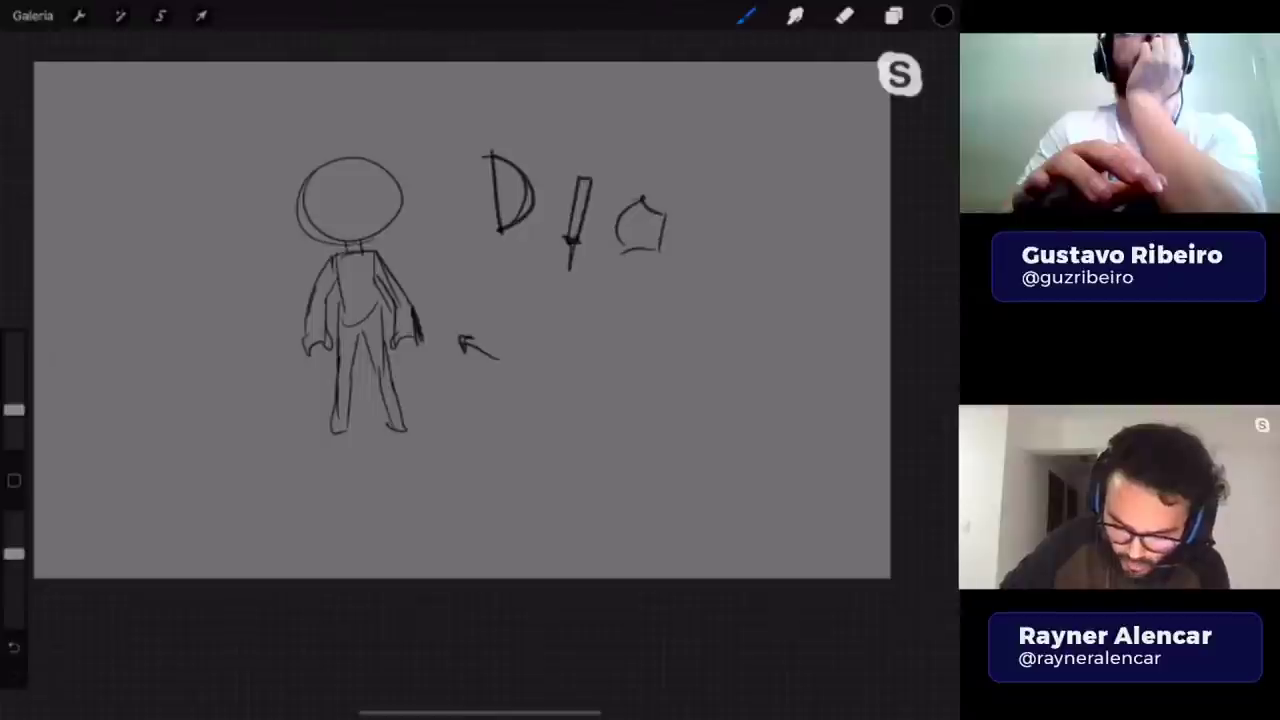
pyautogui.moveTo(575, 85); pyautogui.dragTo(500, 115)
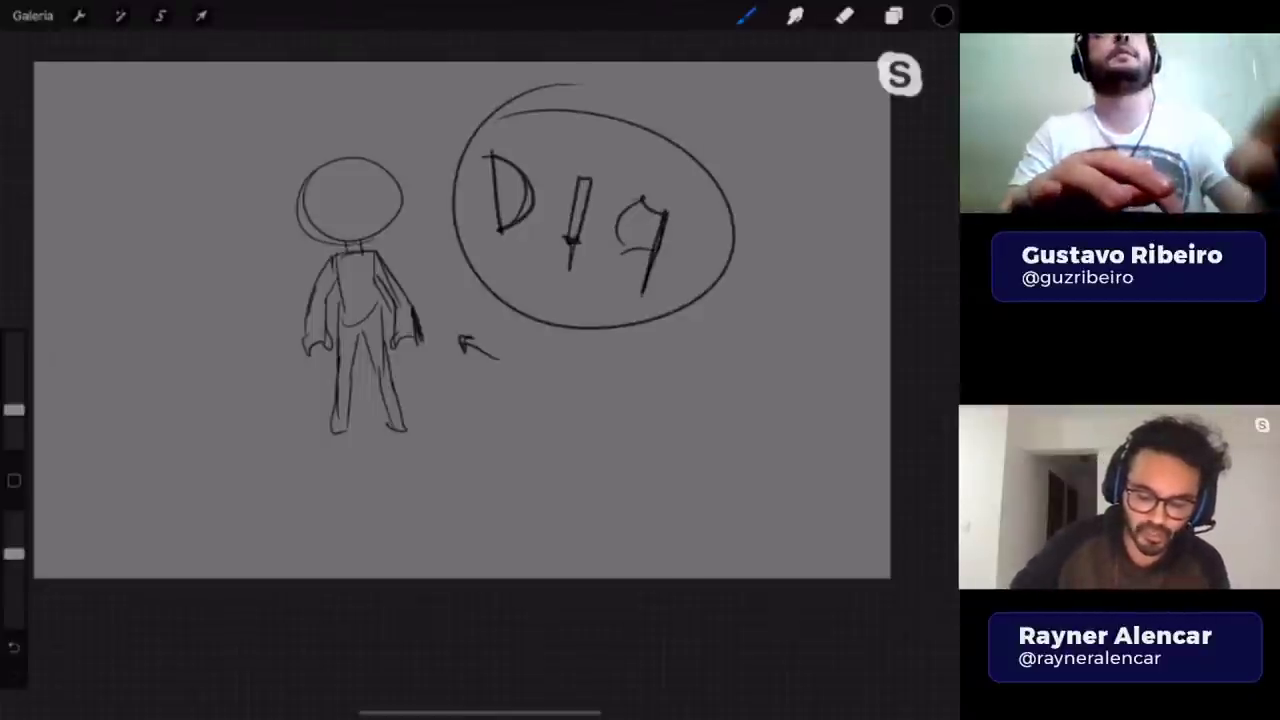
pyautogui.hotkey('ctrl', 'z')
pyautogui.moveTo(660, 162)
pyautogui.mouseDown()
pyautogui.moveTo(700, 320)
pyautogui.moveTo(630, 158)
pyautogui.mouseUp()
pyautogui.hotkey('ctrl', 'z')
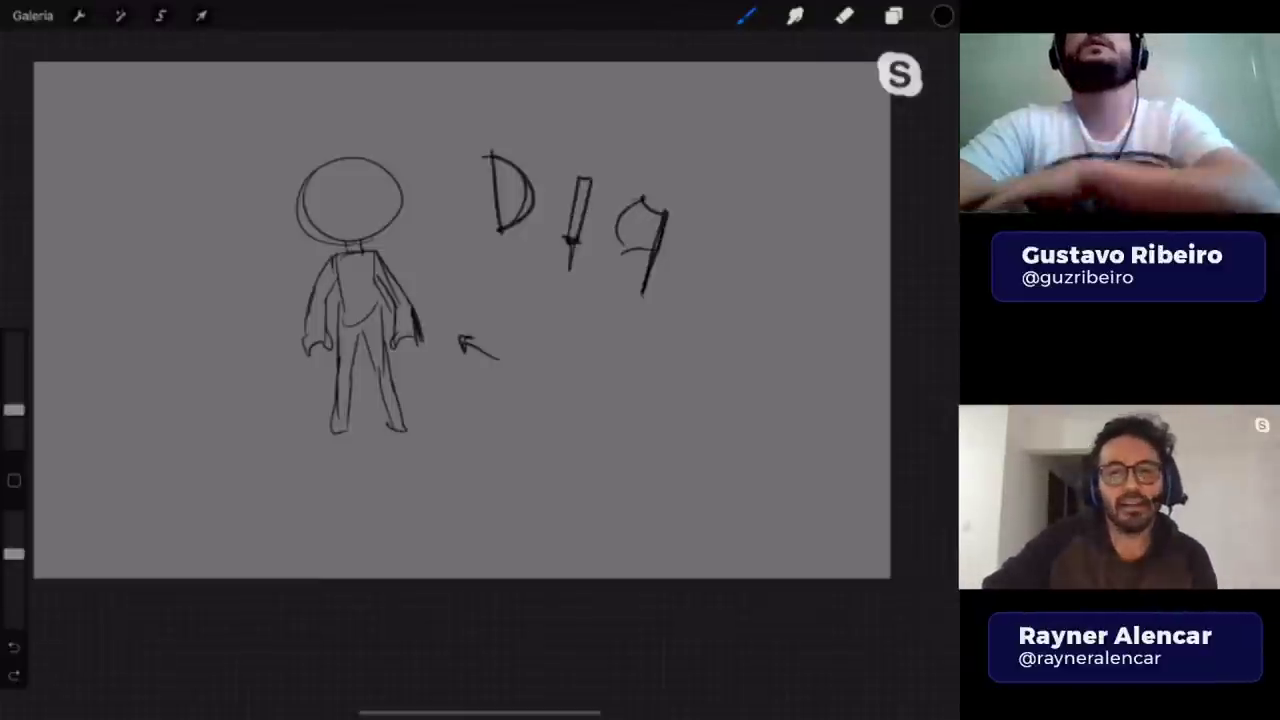
# - Hide the Camada 23 stick-figure layer and make Camada 20 the active layer
pyautogui.click(893, 15)
pyautogui.click(932, 426)
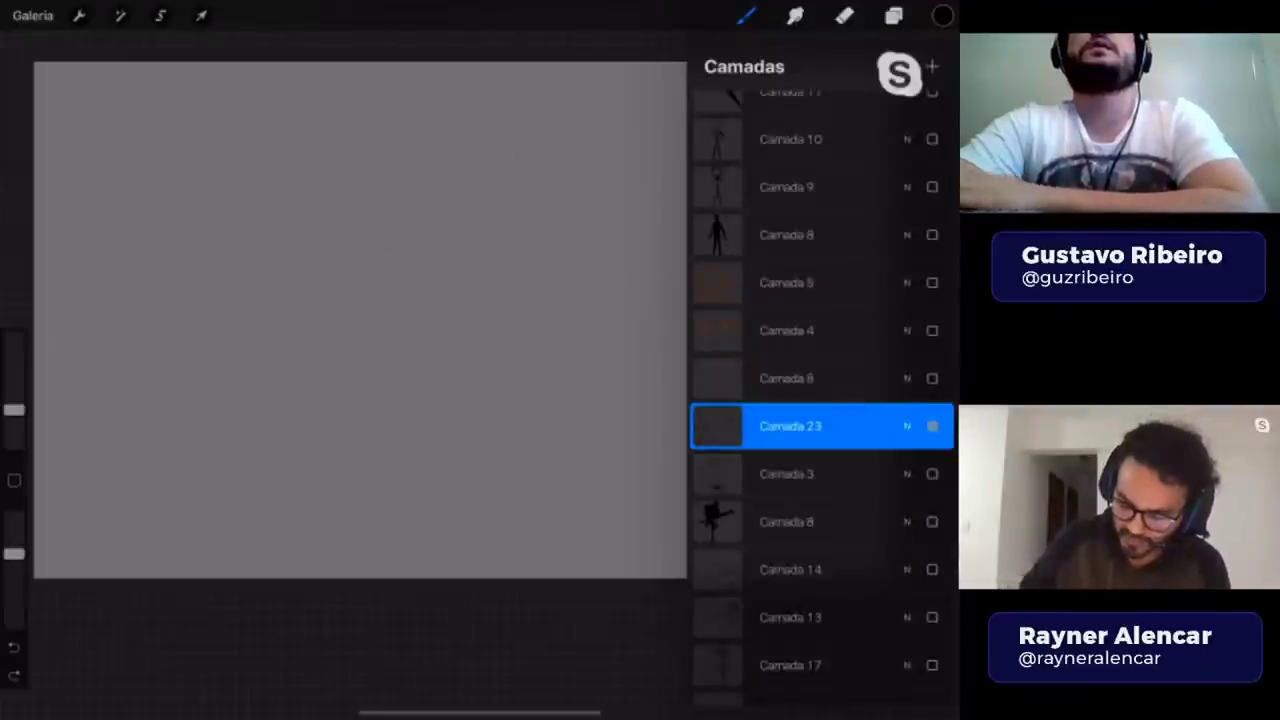
pyautogui.scroll(5, 820, 400)
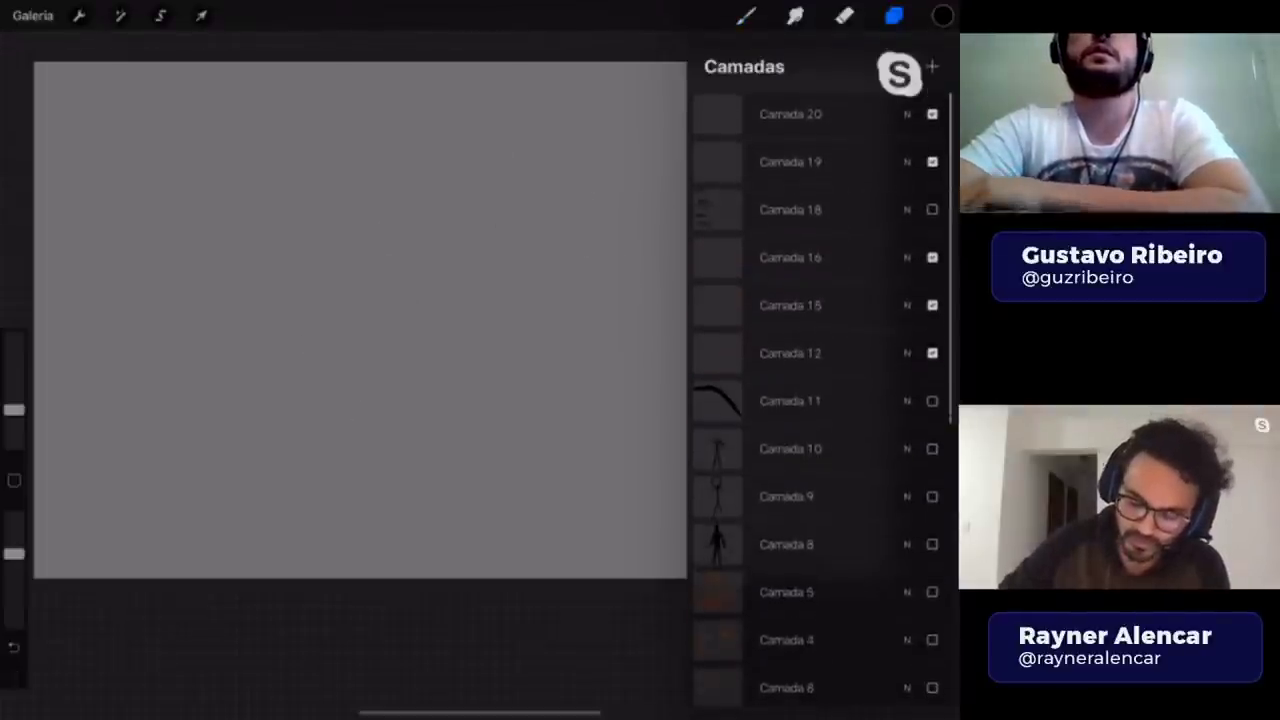
pyautogui.click(790, 114)
pyautogui.click(745, 15)
pyautogui.click(400, 300)
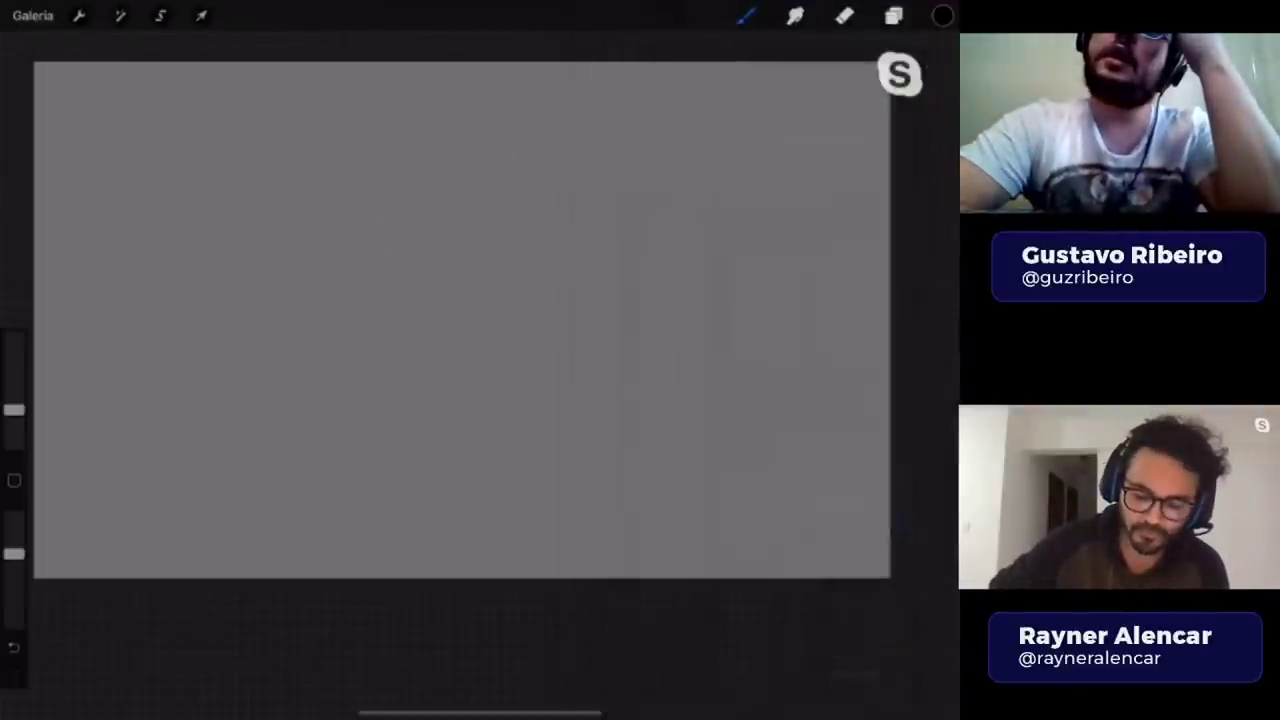
# - Leave the empty Camada 24 on top of the layer stack and return to the brush
pyautogui.click(893, 15)
pyautogui.scroll(-10, 820, 400)
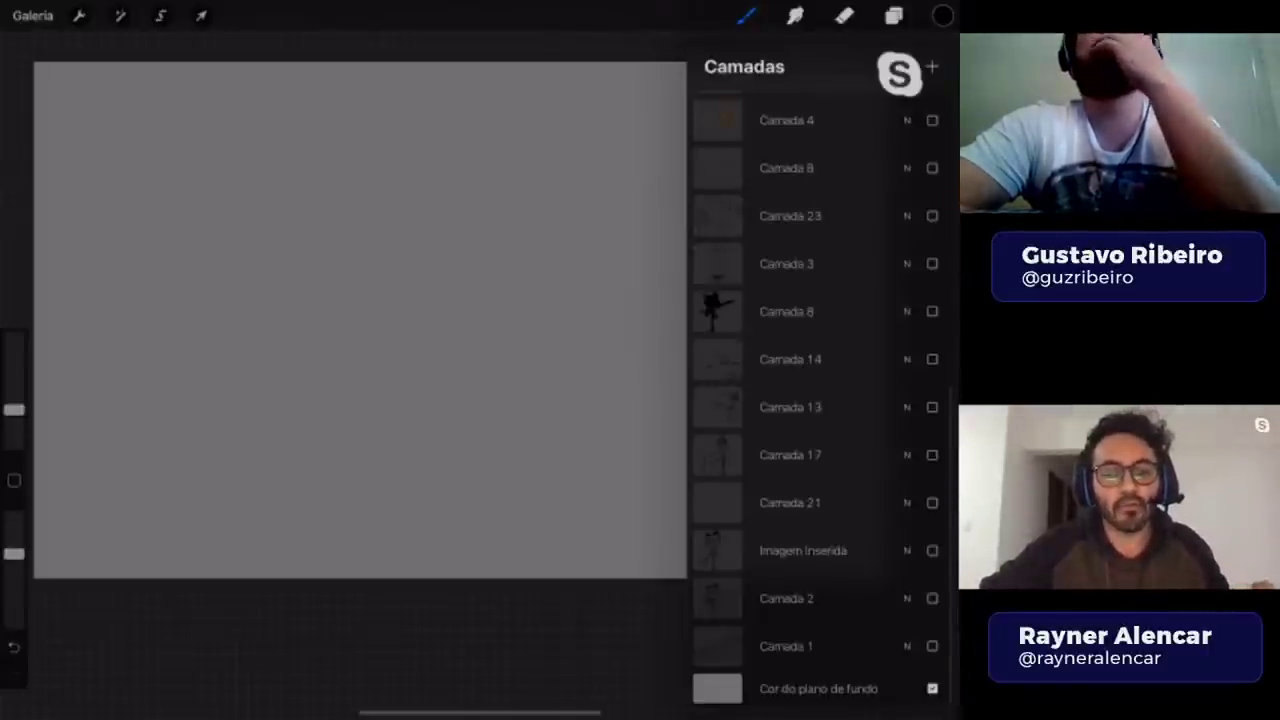
pyautogui.click(747, 15)
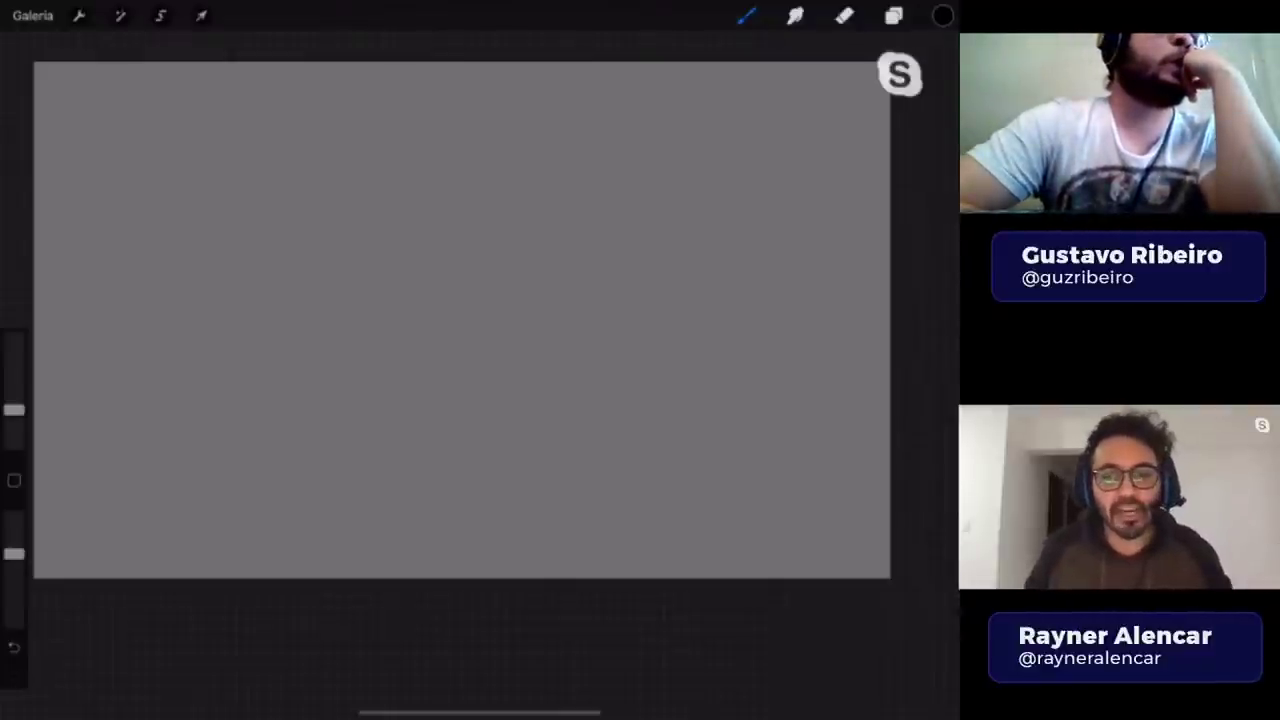
pyautogui.click(893, 15)
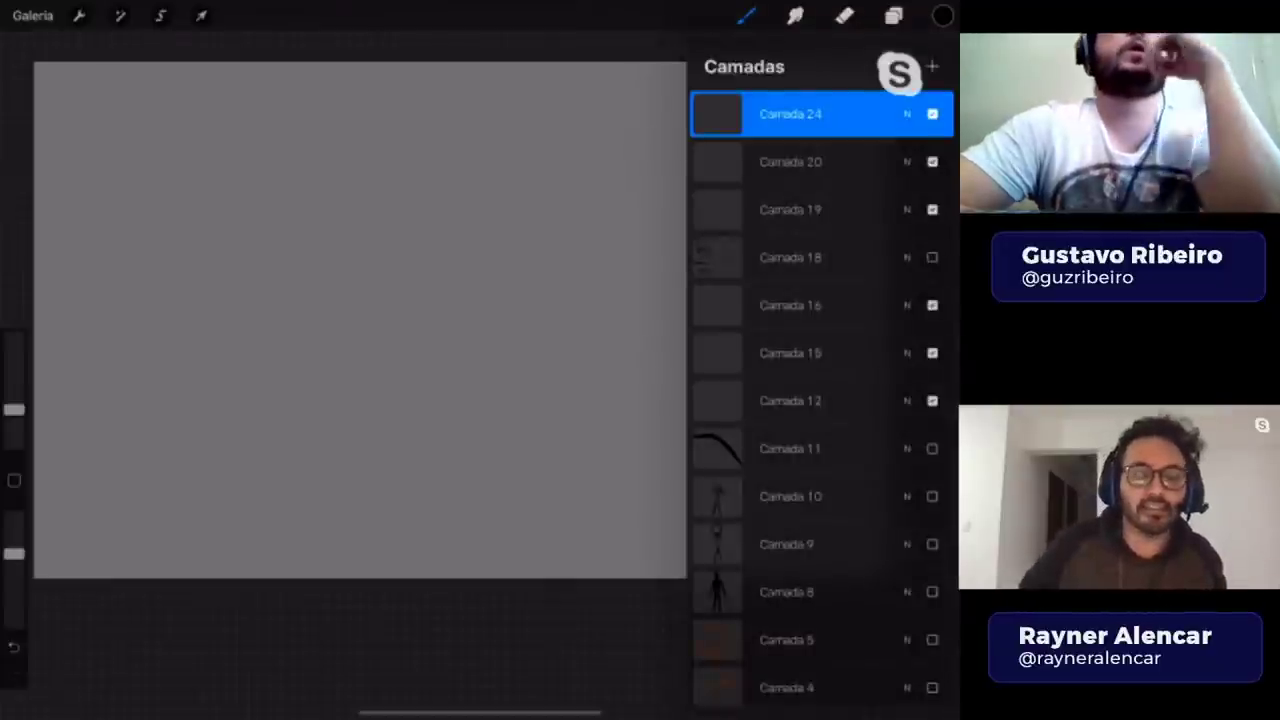
pyautogui.click(893, 15)
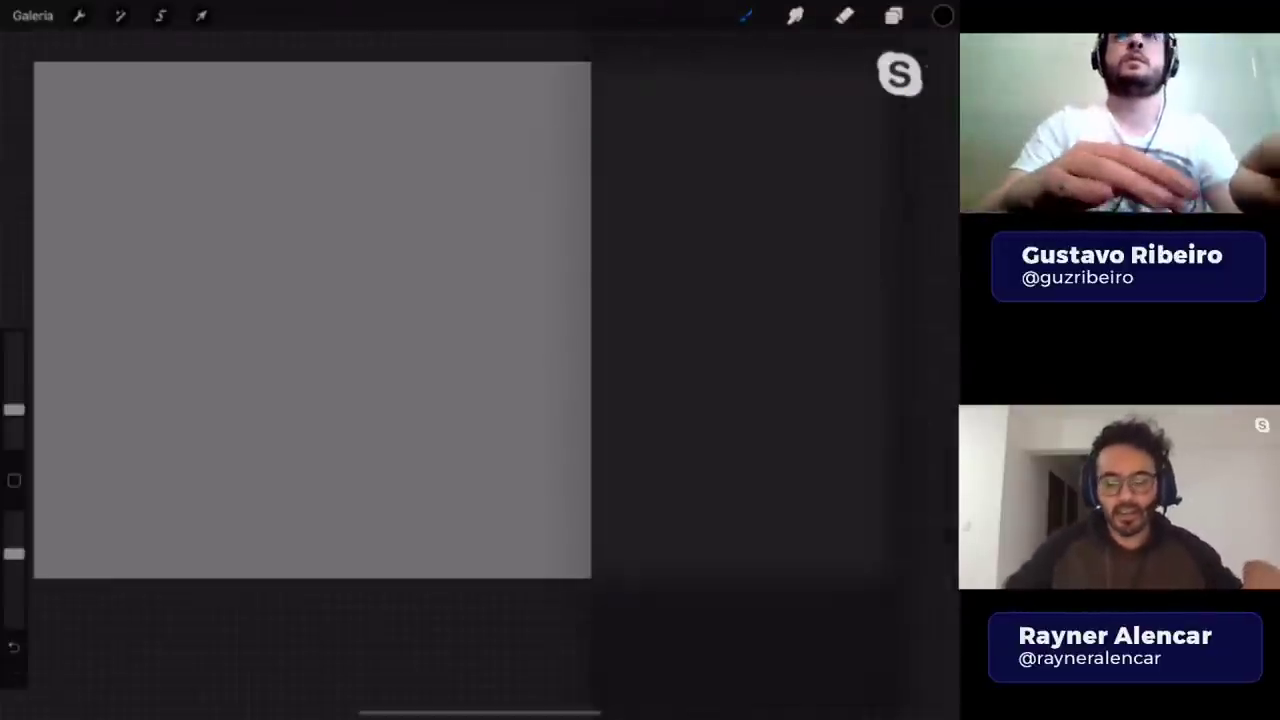
pyautogui.click(745, 15)
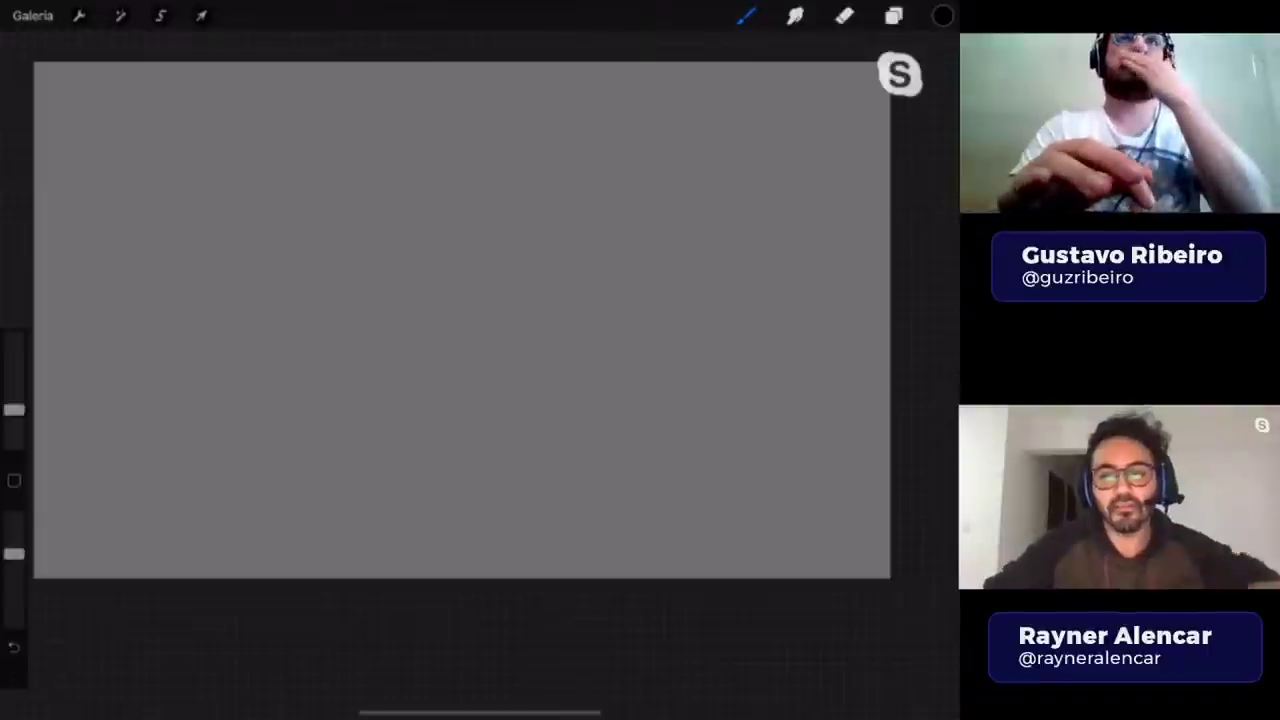
# - Preview Camada 23, 17, 13 and Imagem inserida by toggling their visibility
pyautogui.click(893, 15)
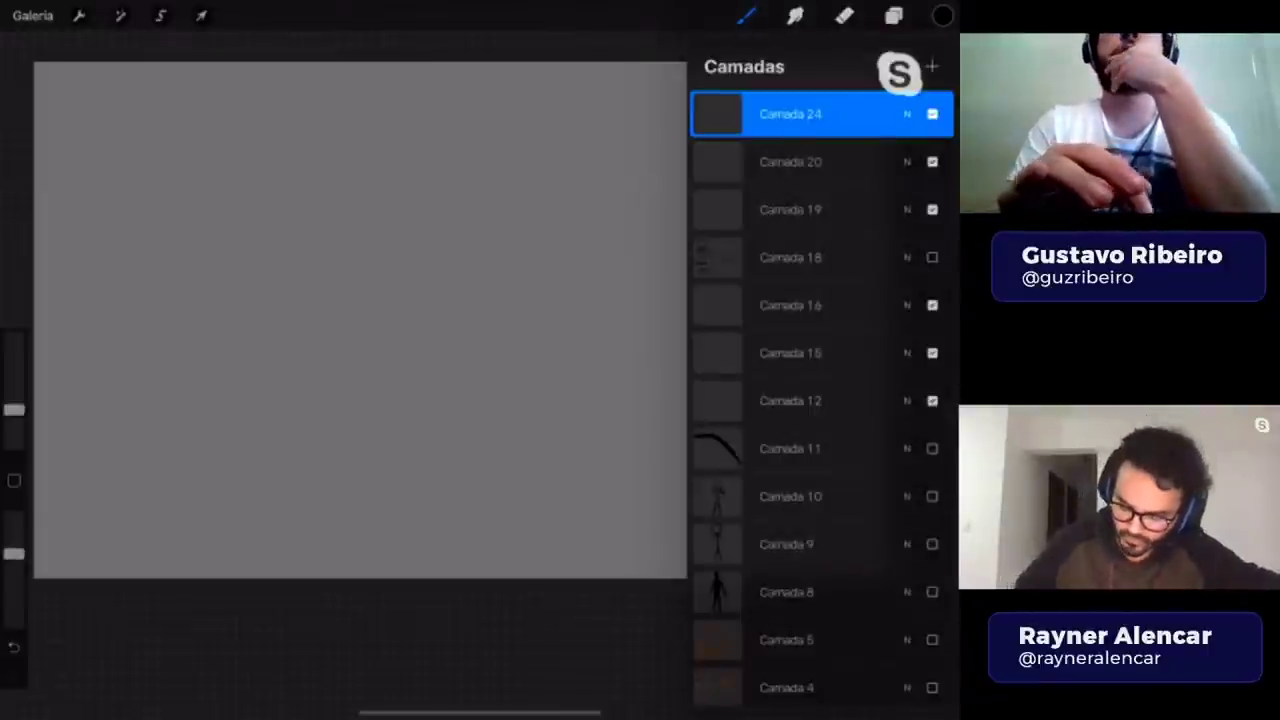
pyautogui.scroll(-15, 820, 400)
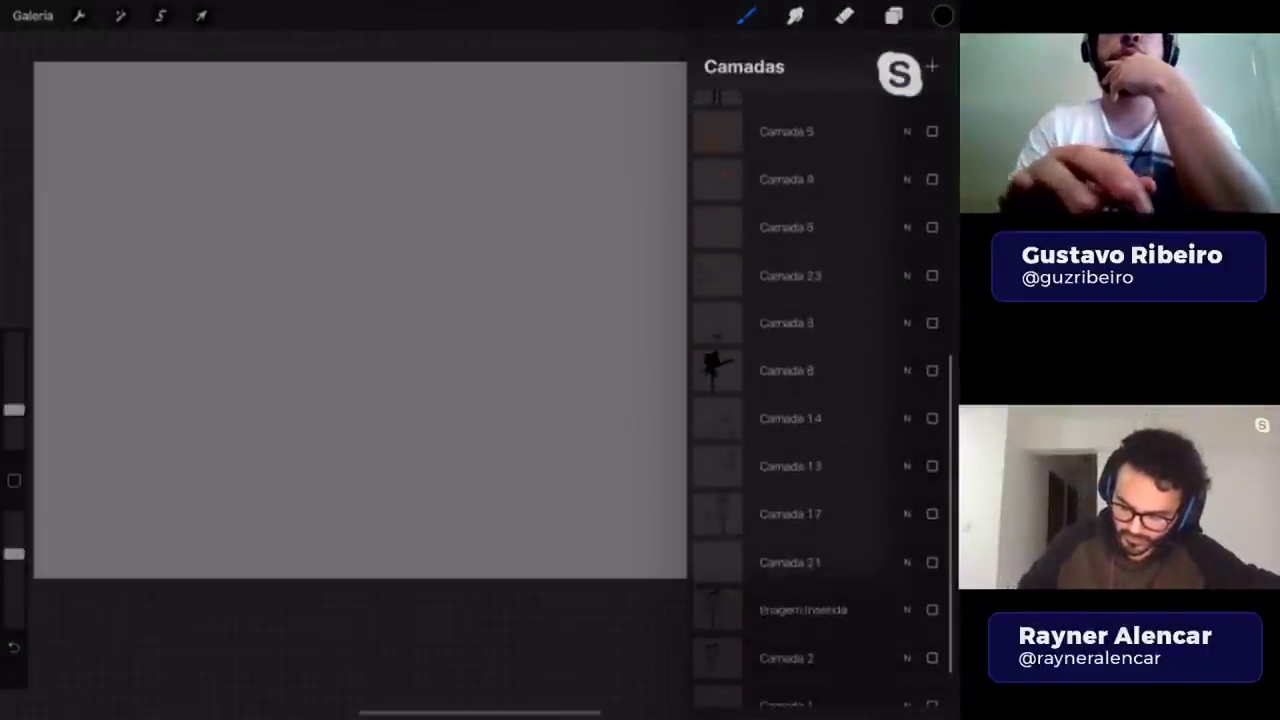
pyautogui.scroll(5, 820, 400)
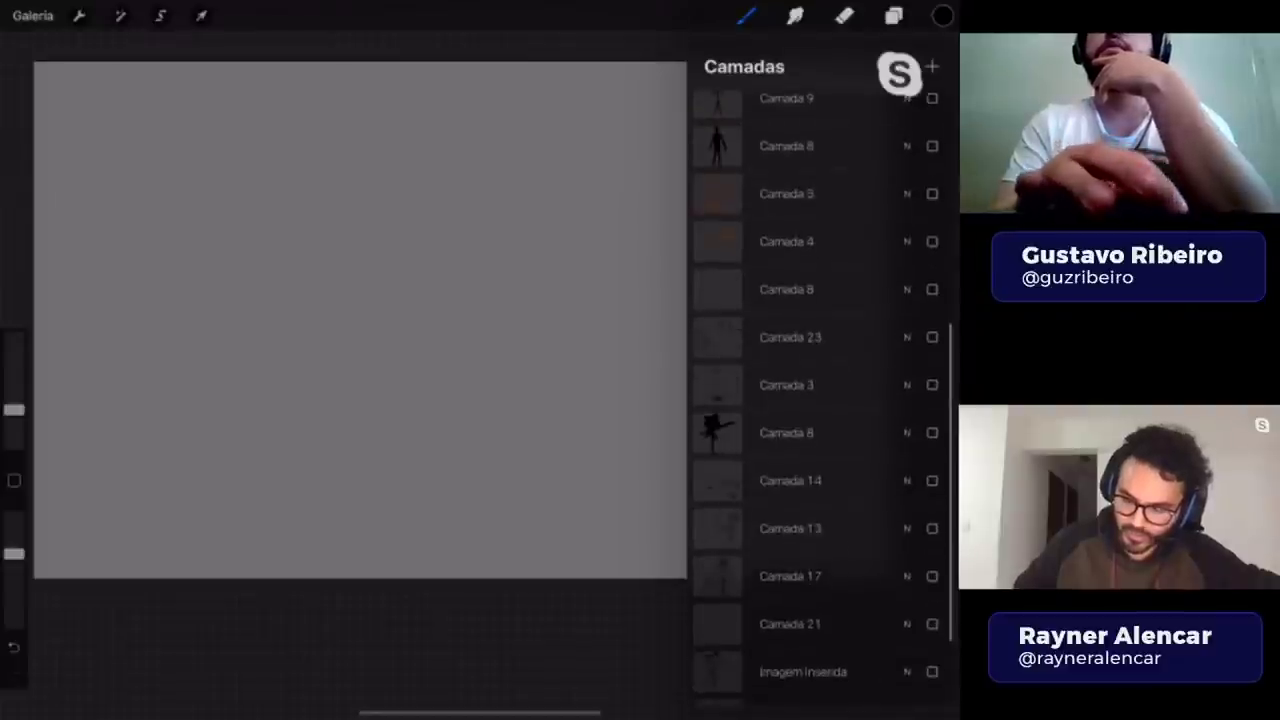
pyautogui.click(932, 337)
pyautogui.click(932, 337)
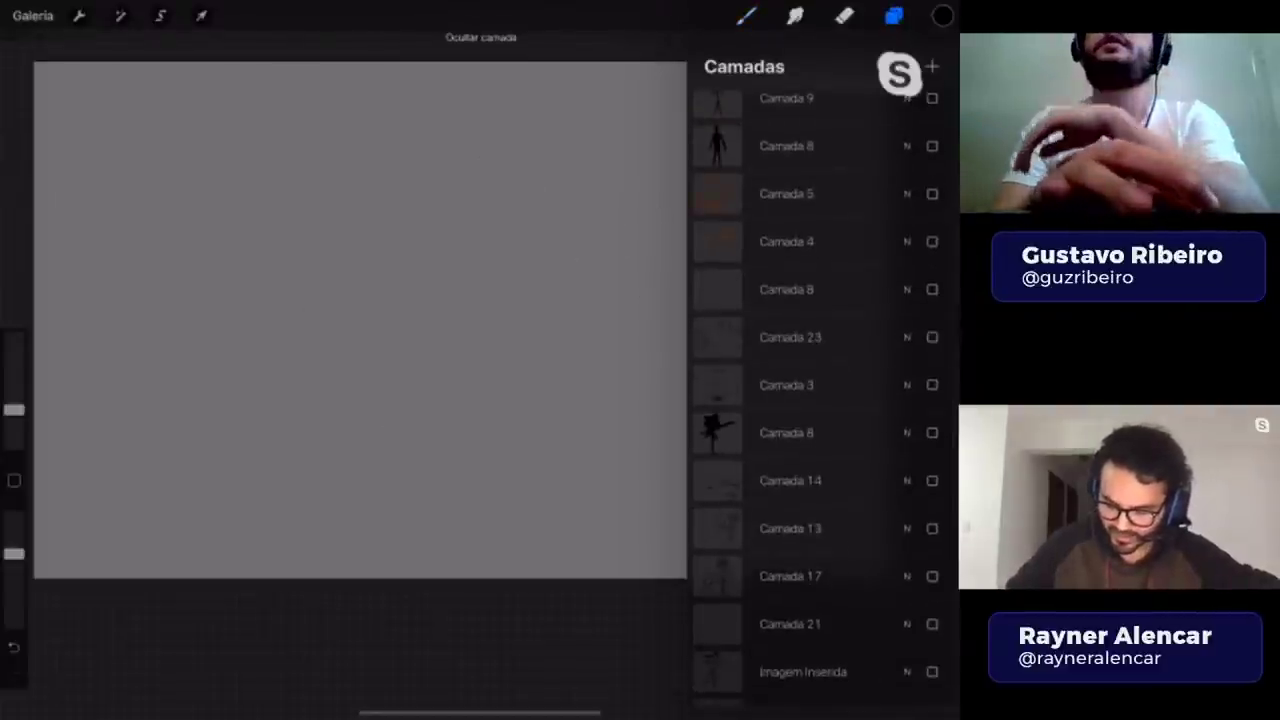
pyautogui.scroll(-3, 820, 400)
pyautogui.click(932, 455)
pyautogui.click(932, 407)
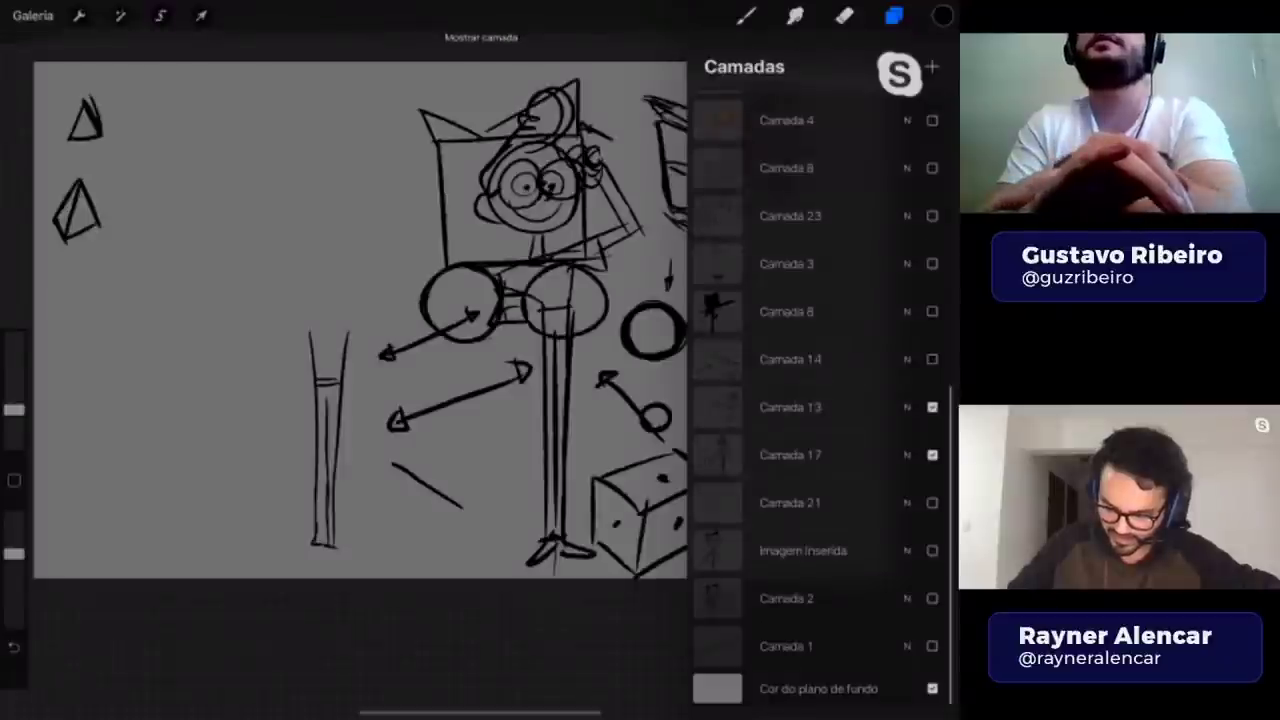
pyautogui.click(932, 455)
pyautogui.click(932, 550)
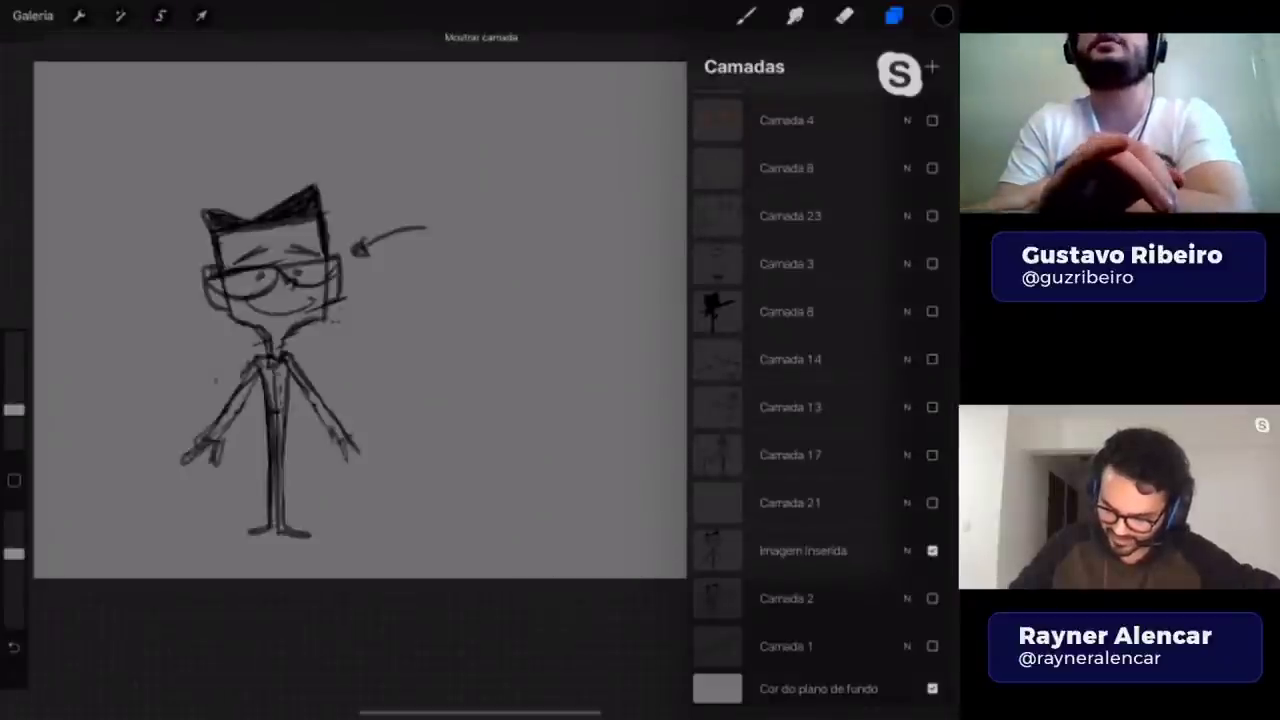
pyautogui.click(932, 550)
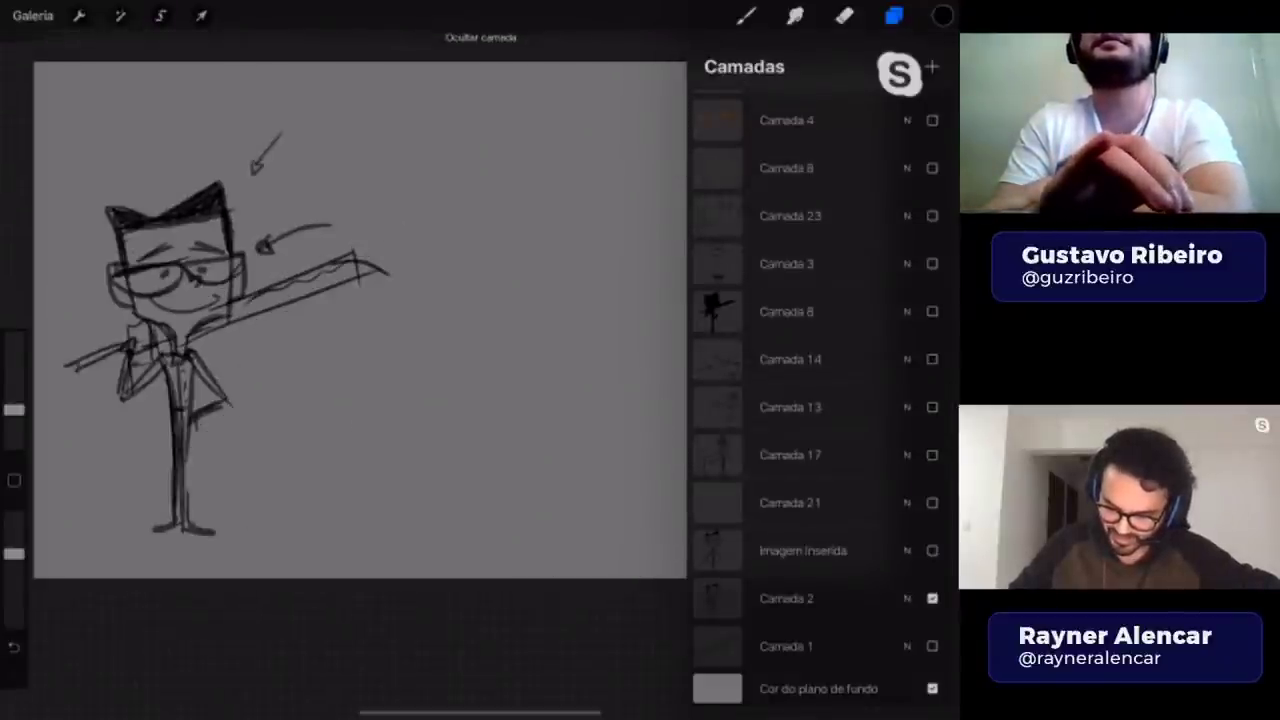
# - Preview Camada 8, 3 and 23, then hide Camada 8, 3 and 2 for a blank canvas
pyautogui.click(932, 311)
pyautogui.click(932, 263)
pyautogui.click(932, 215)
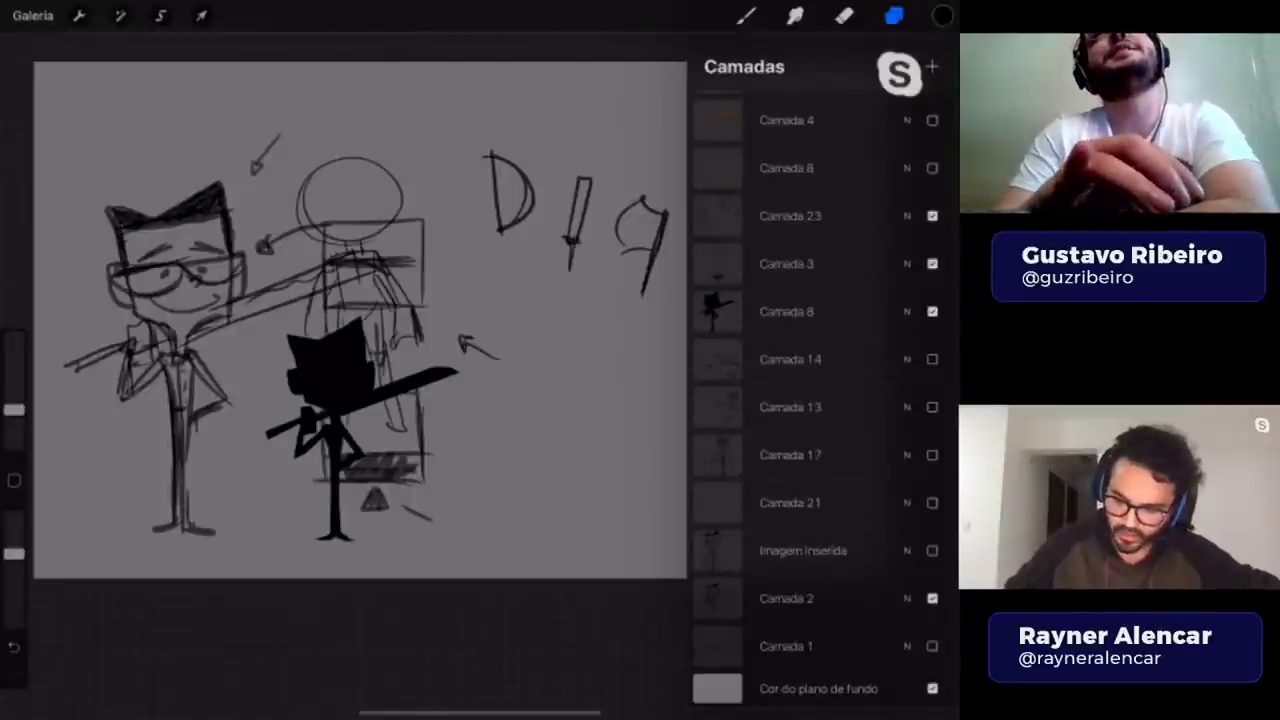
pyautogui.click(932, 215)
pyautogui.click(932, 311)
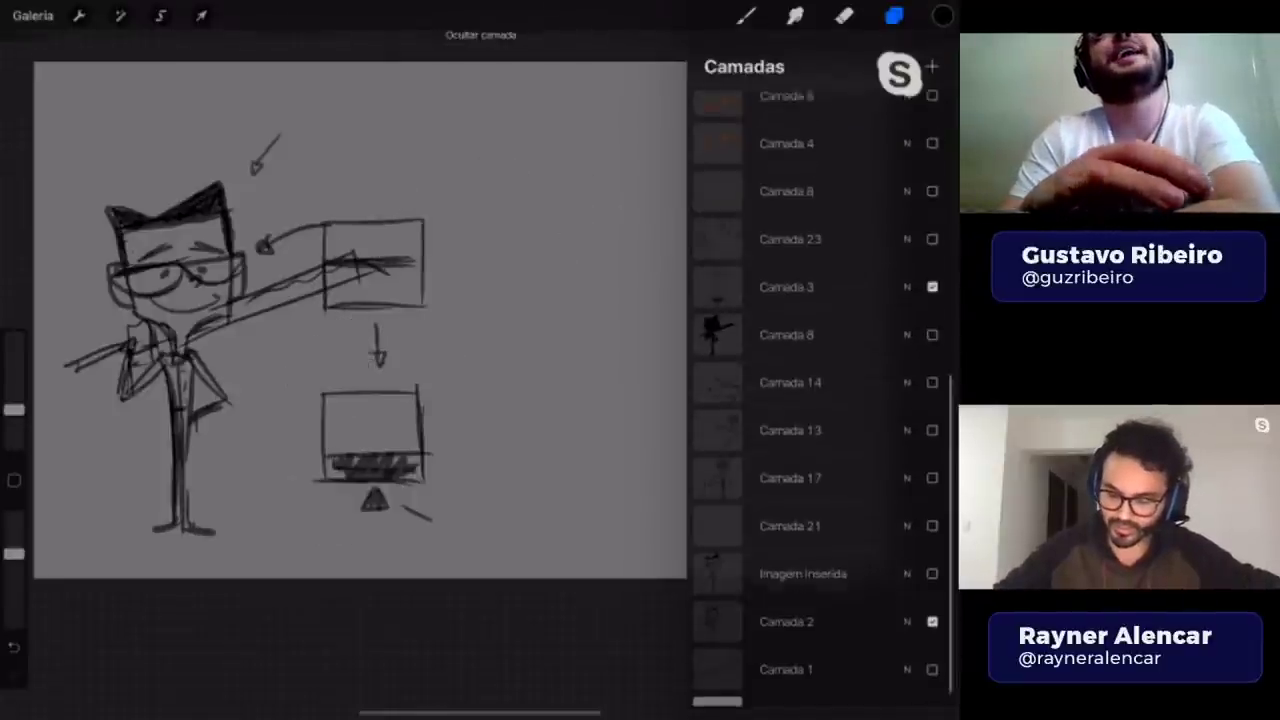
pyautogui.scroll(2, 800, 400)
pyautogui.click(932, 377)
pyautogui.scroll(-3, 800, 400)
pyautogui.scroll(1, 816, 387)
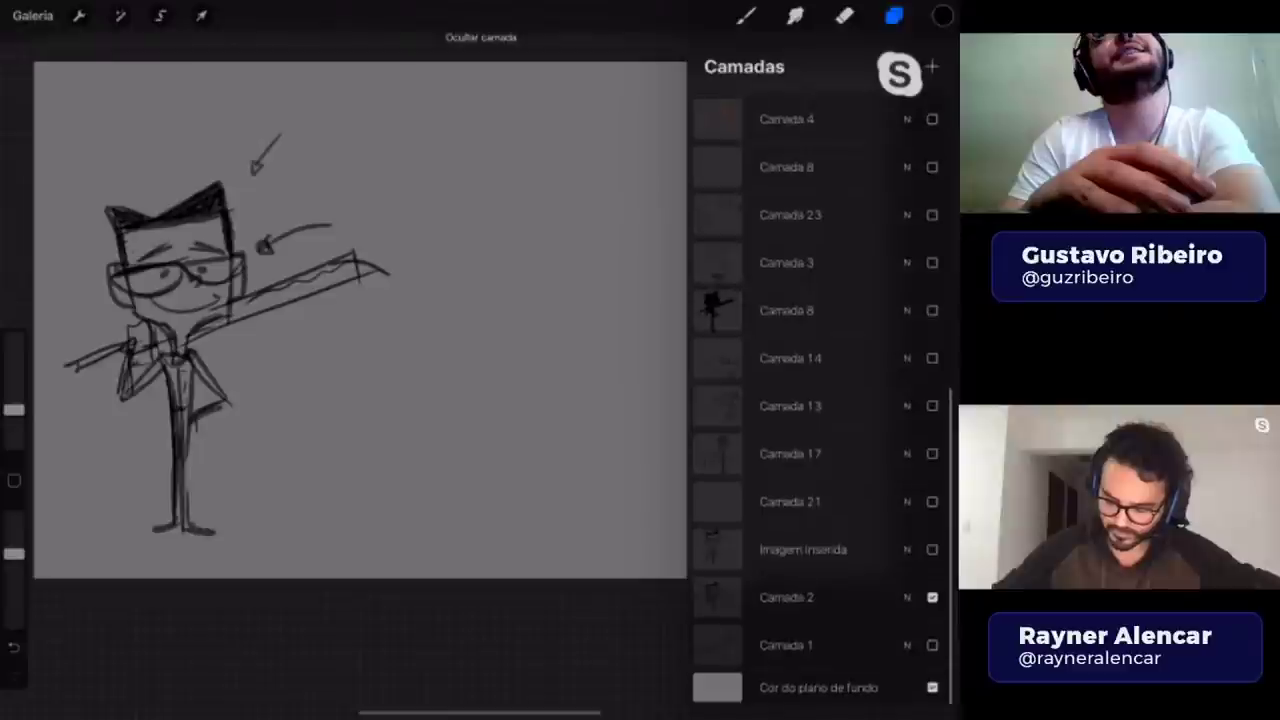
pyautogui.click(932, 597)
pyautogui.scroll(5, 816, 387)
pyautogui.scroll(5, 816, 387)
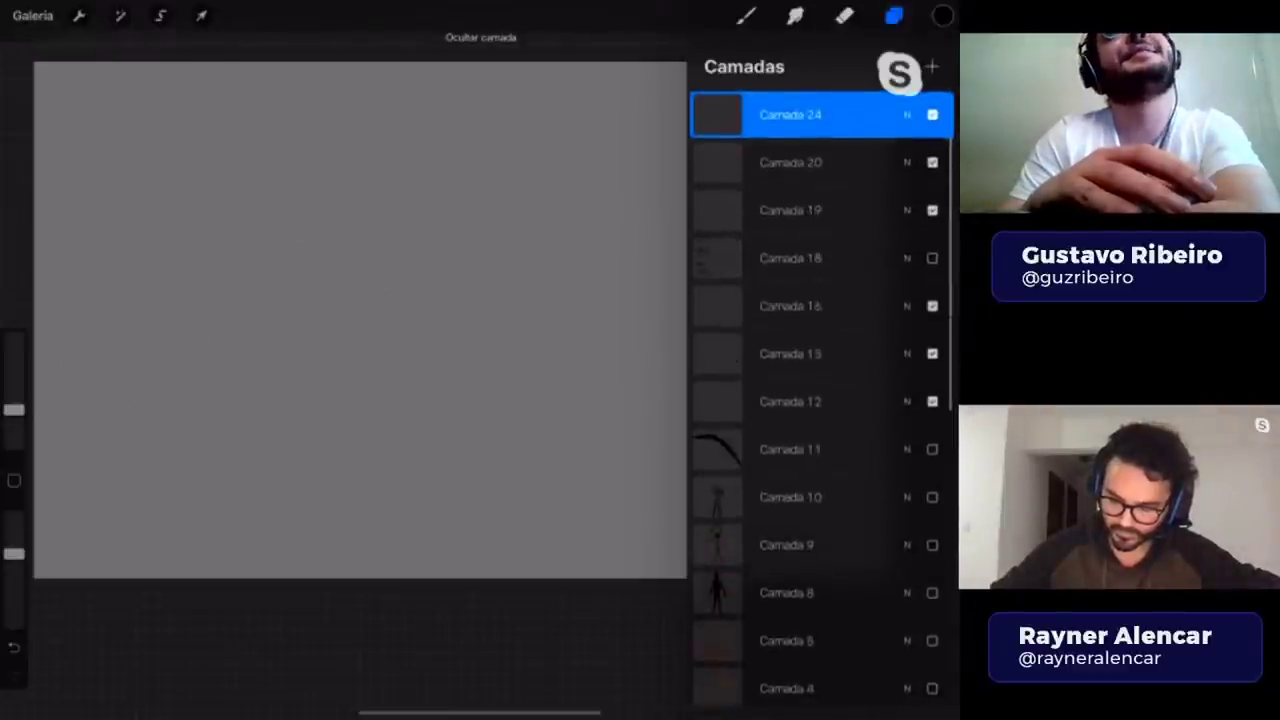
# - Choose the Caneta de Estúdio brush and add a new empty layer, Camada 25
pyautogui.click(745, 15)
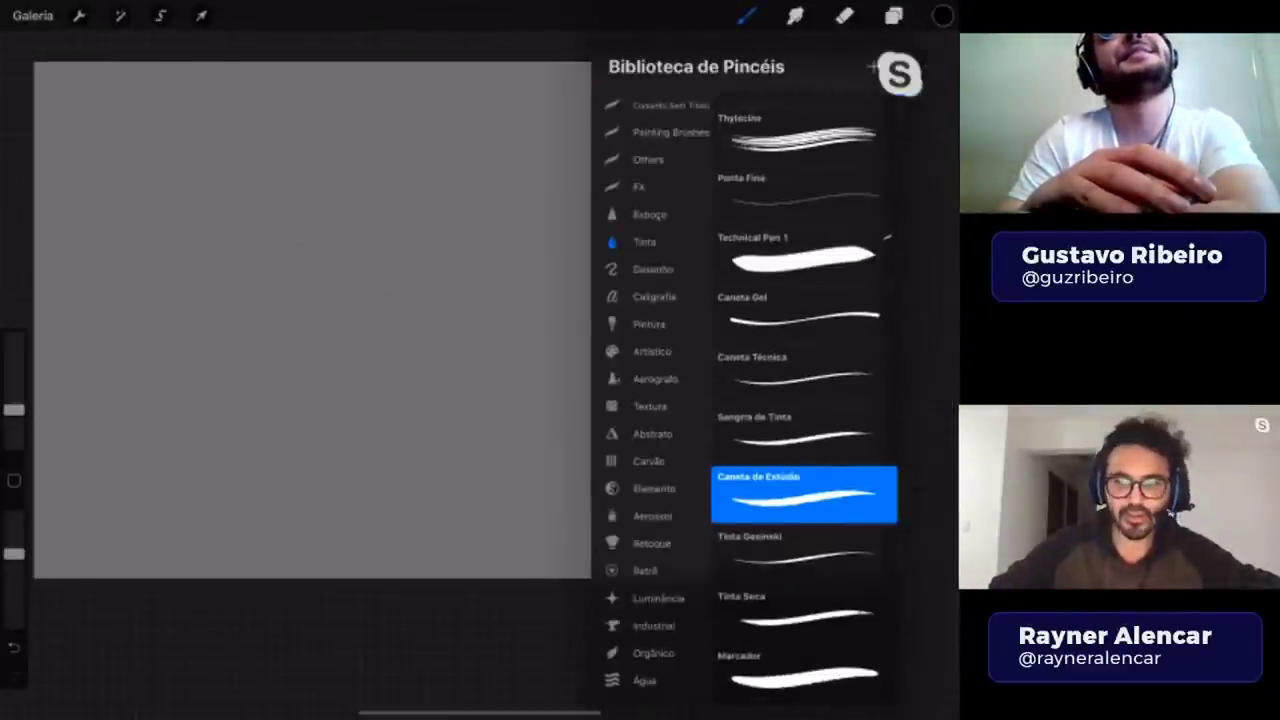
pyautogui.click(745, 15)
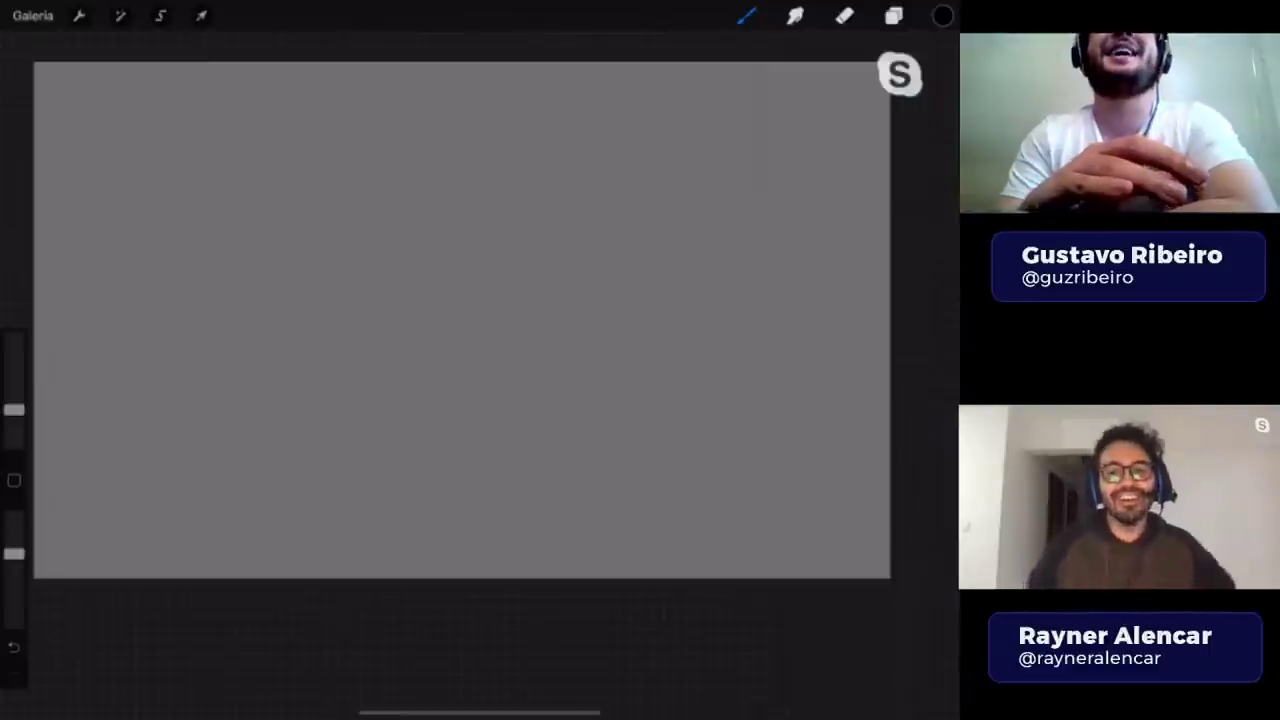
pyautogui.click(746, 16)
pyautogui.click(893, 16)
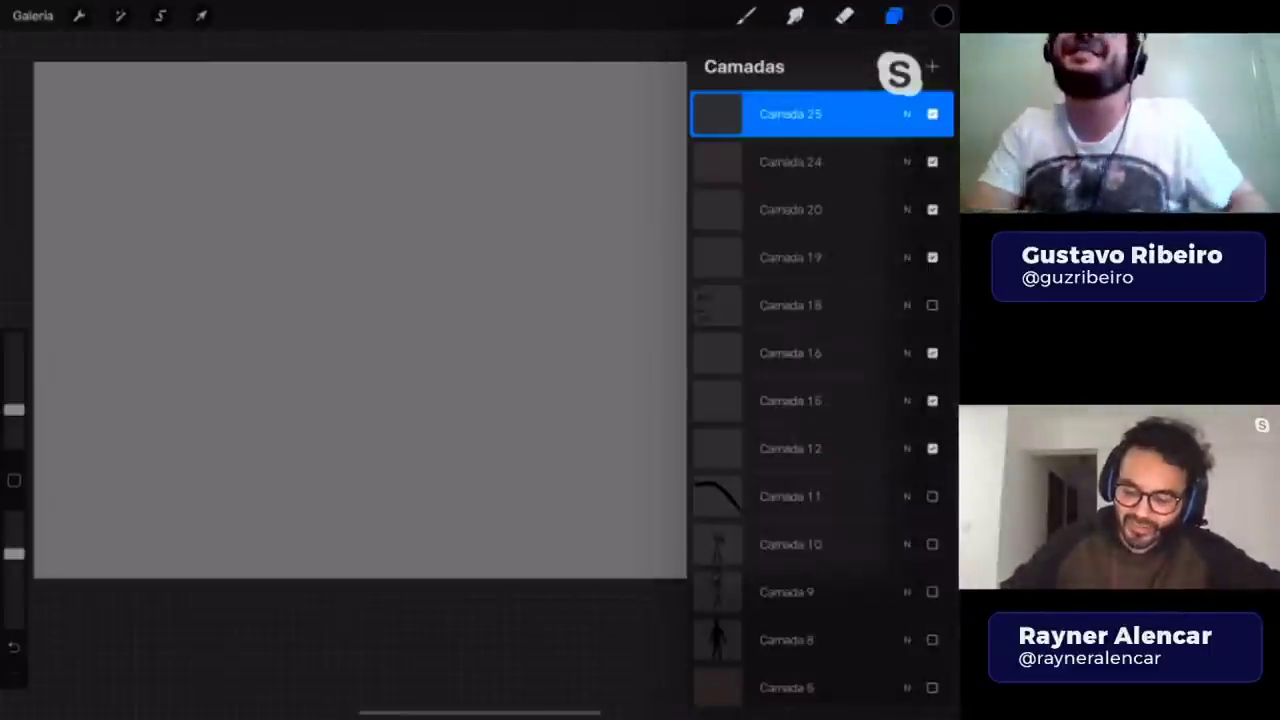
pyautogui.click(893, 16)
pyautogui.click(746, 16)
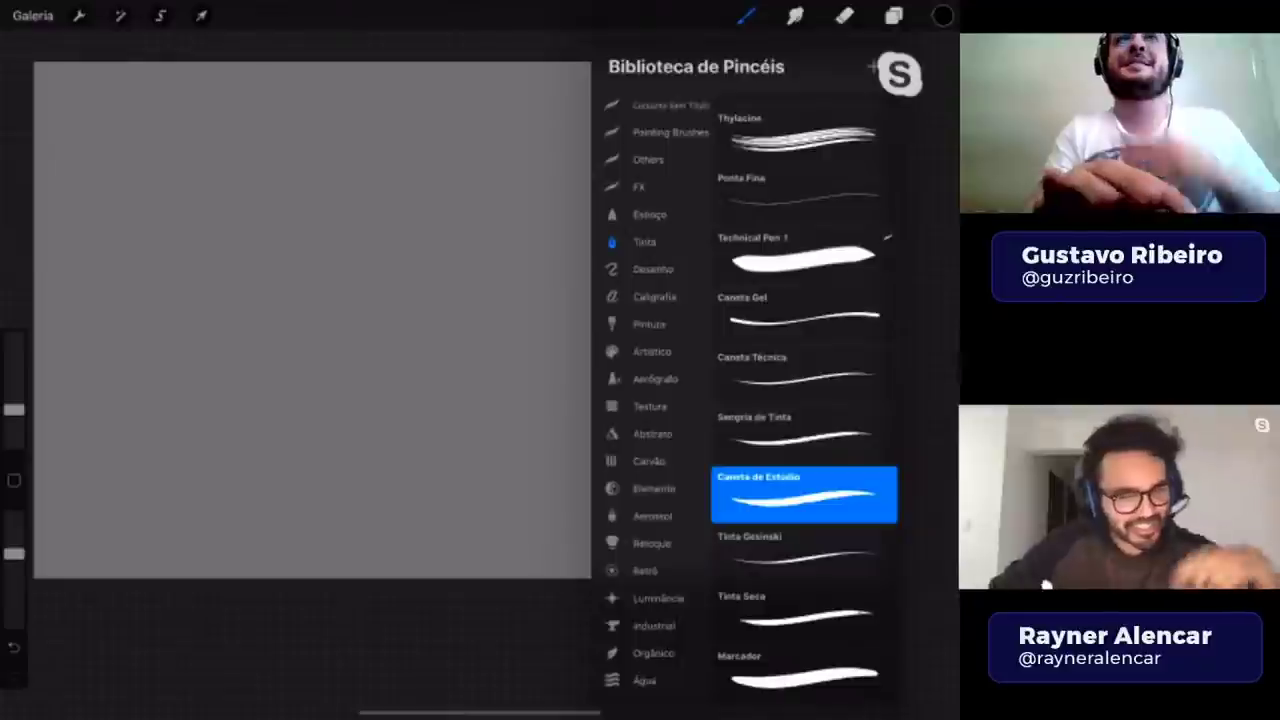
pyautogui.click(746, 16)
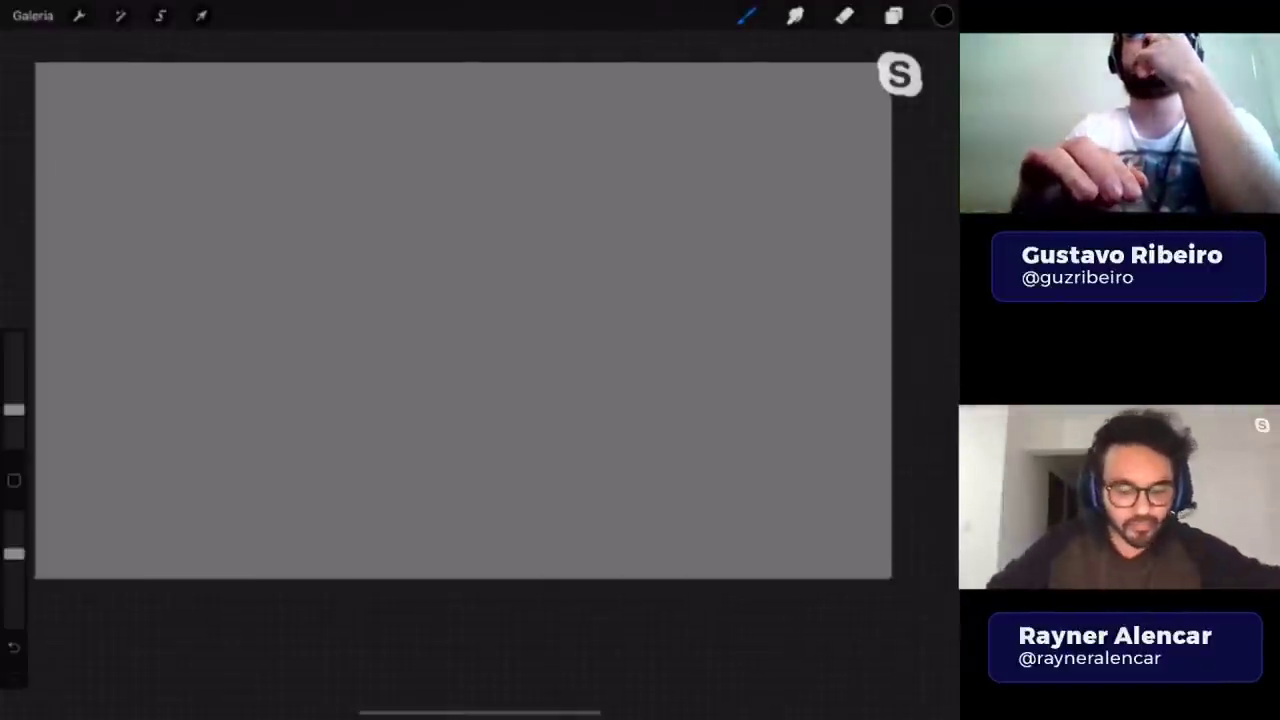
# - Sketch a head outline with jaw, ear, hair strands and a neck line
pyautogui.scroll(2, 462, 320)
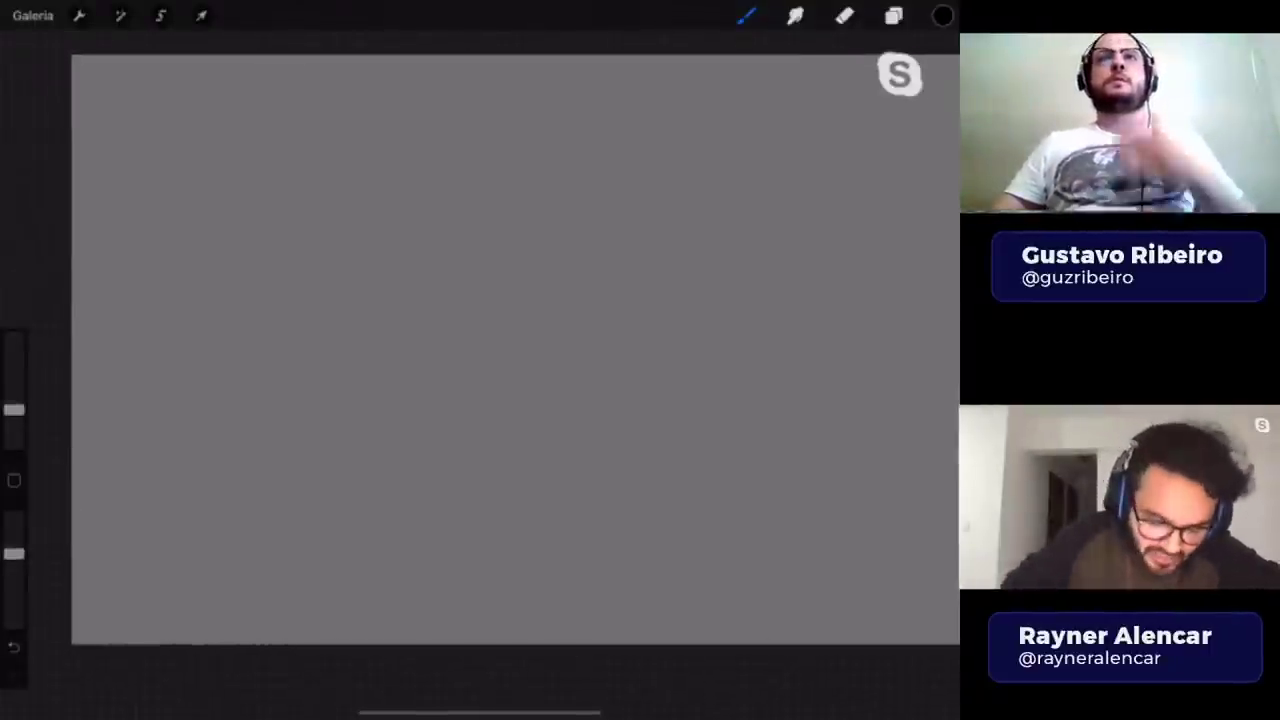
pyautogui.moveTo(325, 255)
pyautogui.mouseDown()
pyautogui.moveTo(316, 195)
pyautogui.moveTo(413, 222)
pyautogui.mouseUp()
pyautogui.scroll(2, 480, 340)
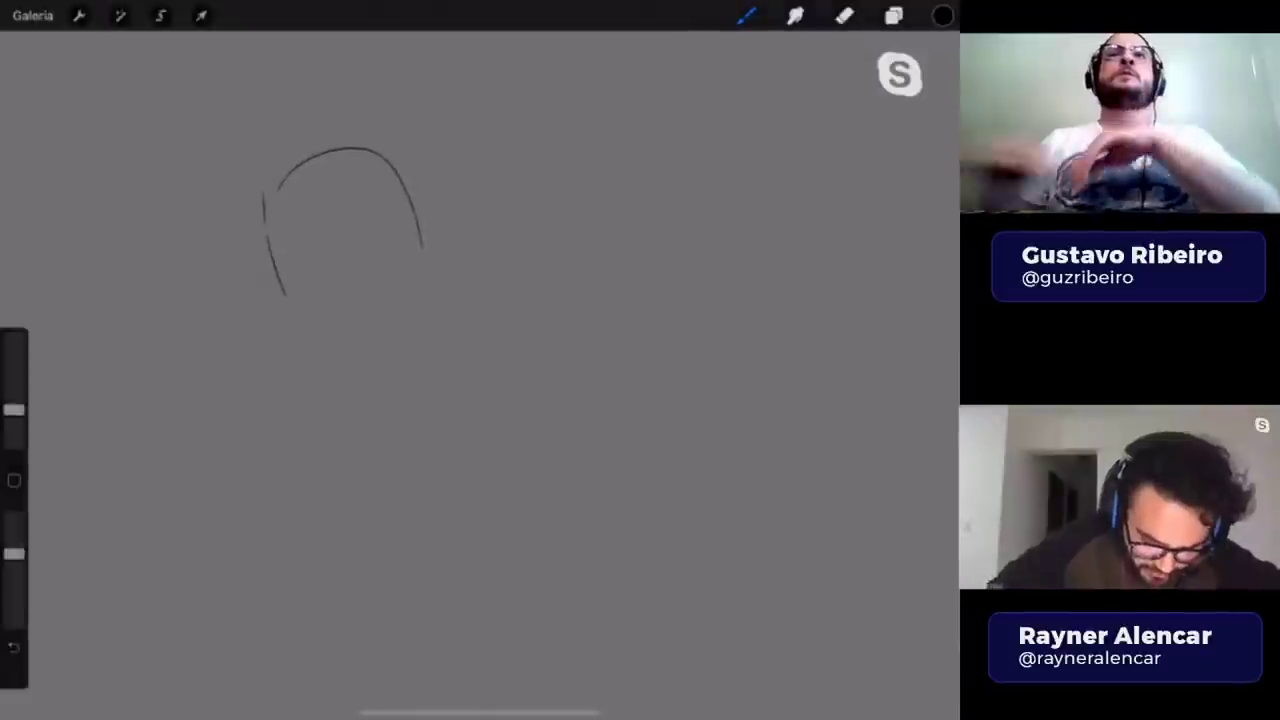
pyautogui.moveTo(278, 268); pyautogui.dragTo(333, 348)
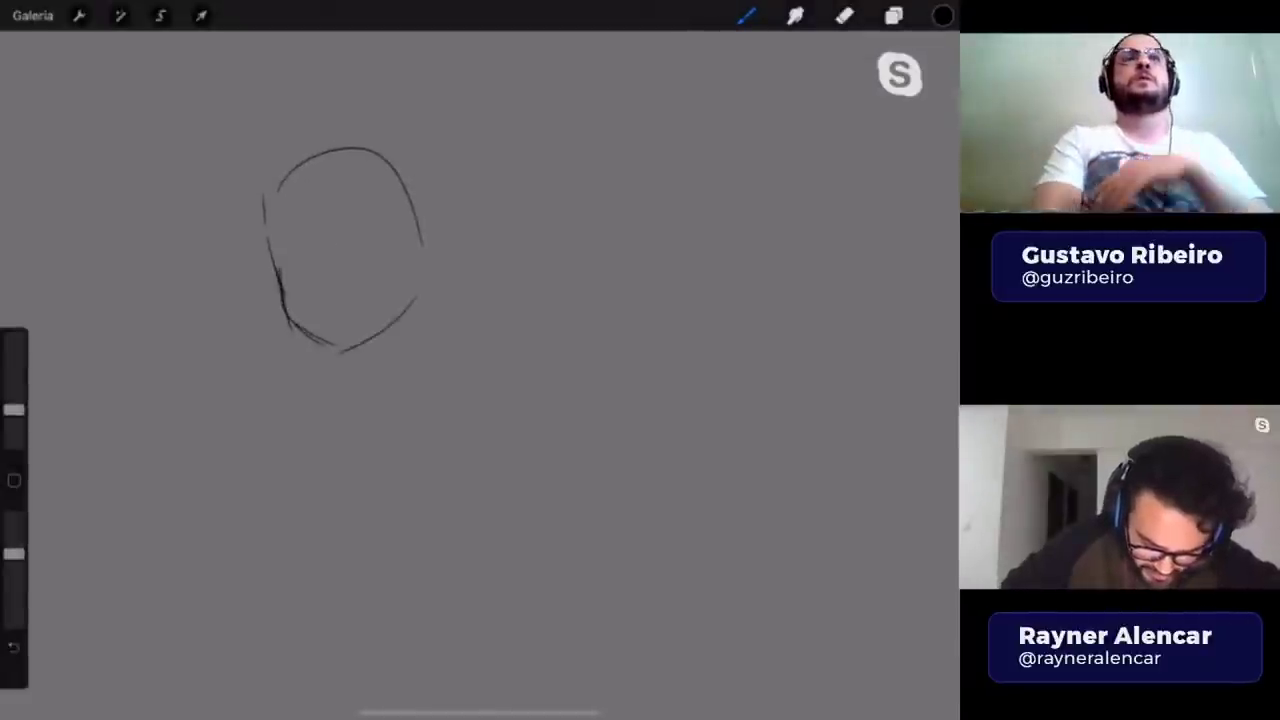
pyautogui.moveTo(422, 230)
pyautogui.mouseDown()
pyautogui.moveTo(400, 320)
pyautogui.moveTo(418, 290)
pyautogui.mouseUp()
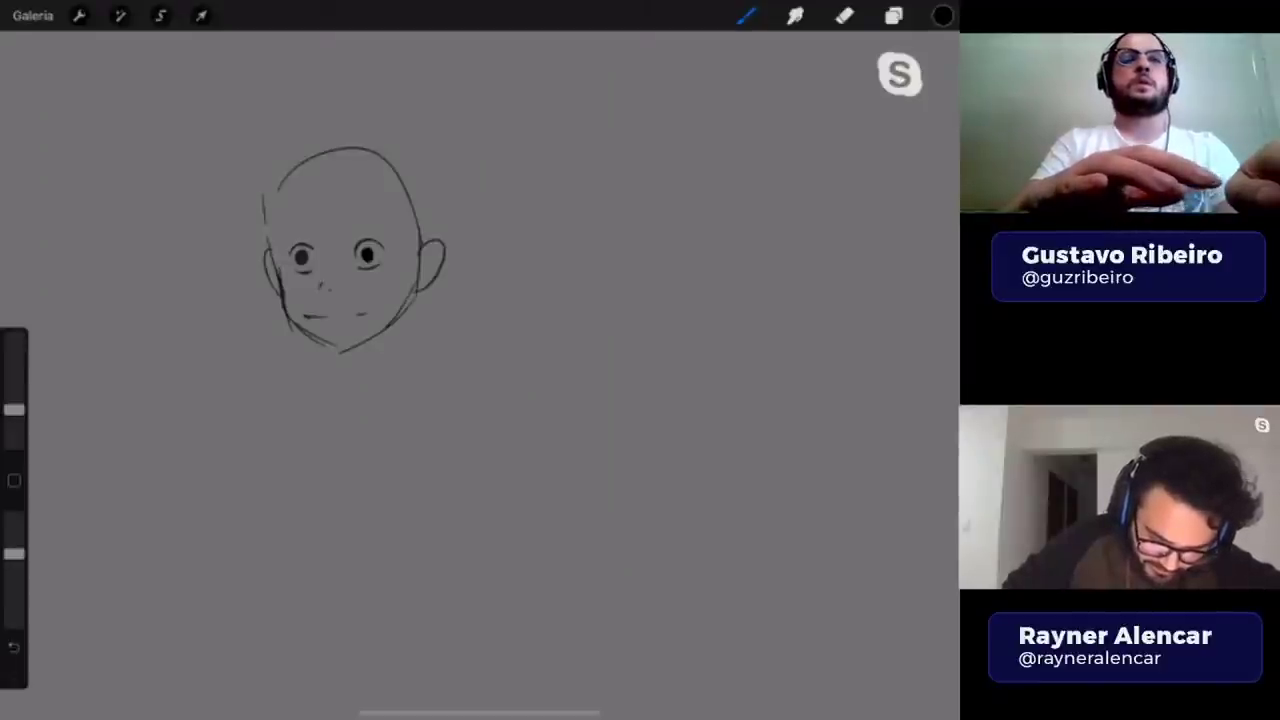
pyautogui.moveTo(349, 207)
pyautogui.mouseDown()
pyautogui.moveTo(382, 208)
pyautogui.moveTo(418, 270)
pyautogui.mouseUp()
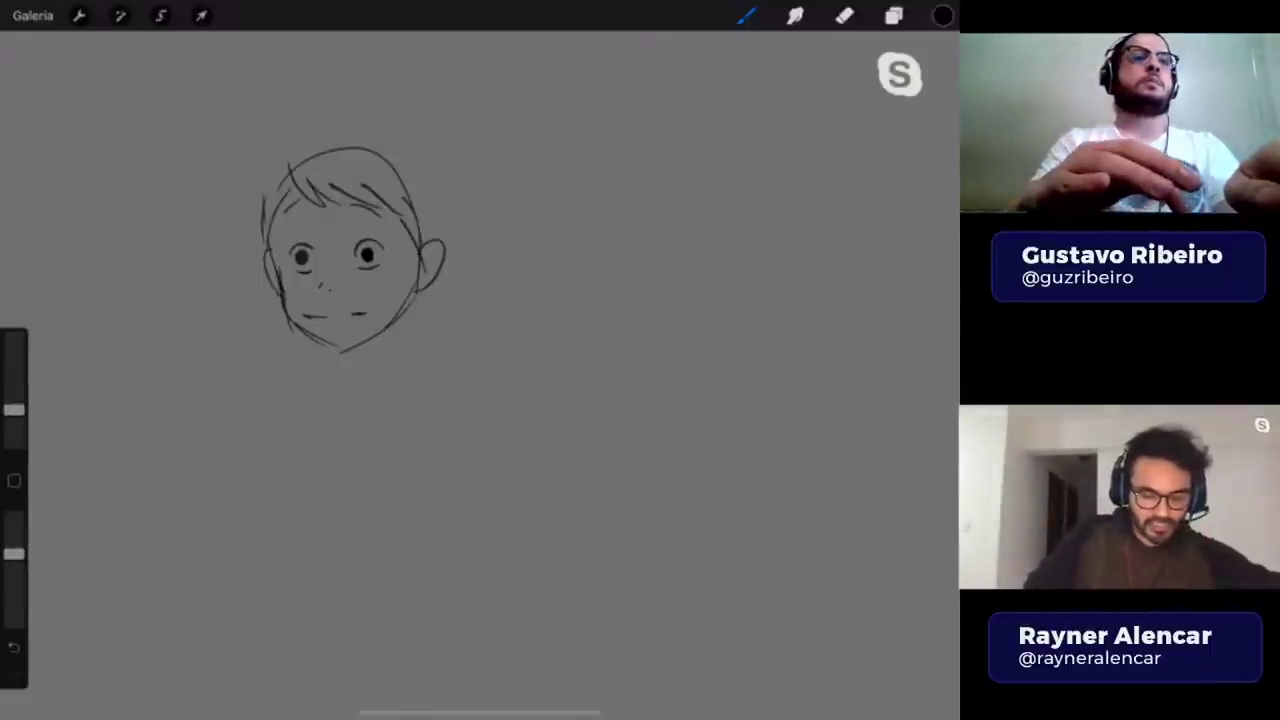
pyautogui.moveTo(378, 336)
pyautogui.mouseDown()
pyautogui.moveTo(387, 372)
pyautogui.moveTo(340, 392)
pyautogui.mouseUp()
# - Add the second neck line and a diagonal arrow beside the face, undoing a stray stroke
pyautogui.moveTo(491, 340)
pyautogui.mouseDown()
pyautogui.moveTo(533, 356)
pyautogui.moveTo(474, 336)
pyautogui.mouseUp()
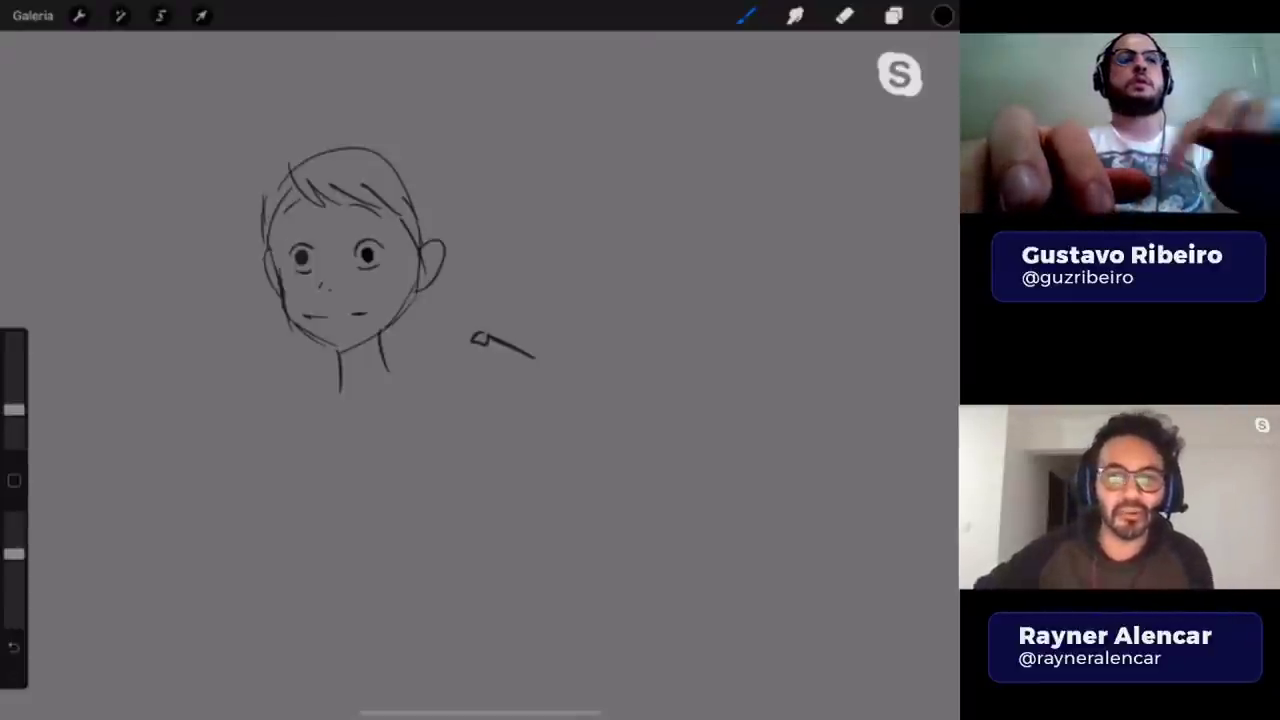
pyautogui.hotkey('ctrl', 'z')
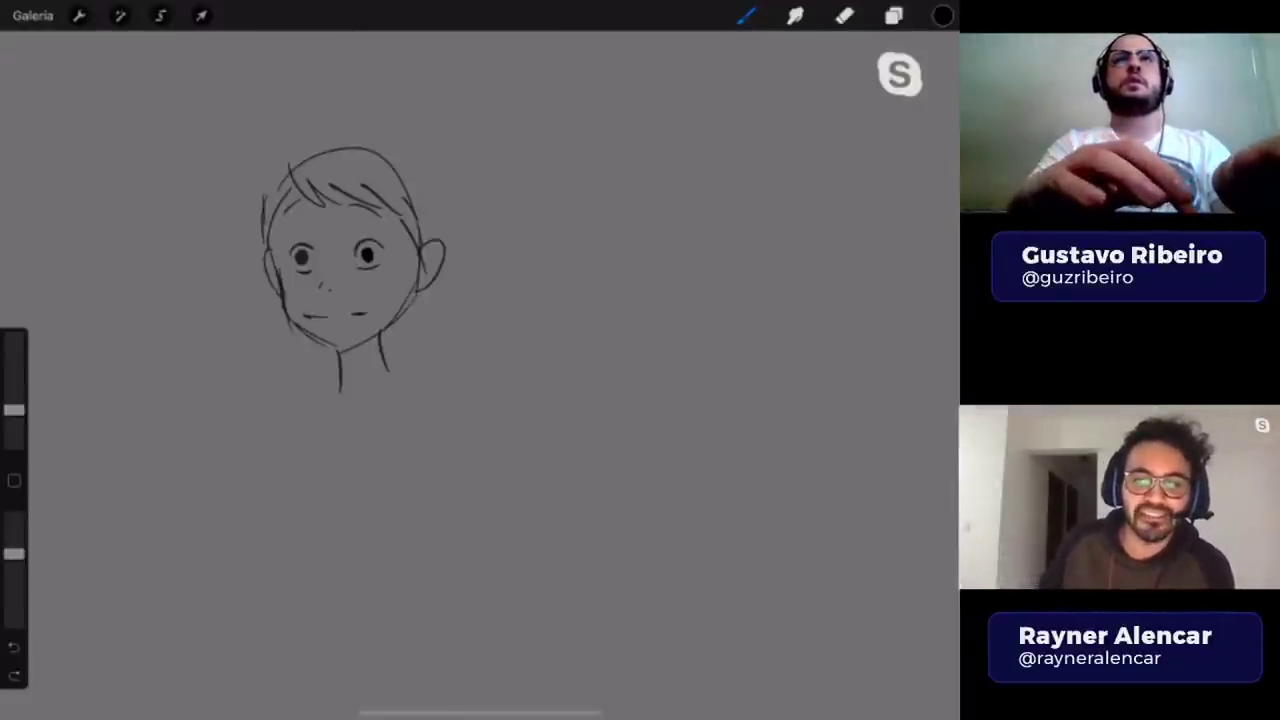
pyautogui.scroll(-3, 480, 360)
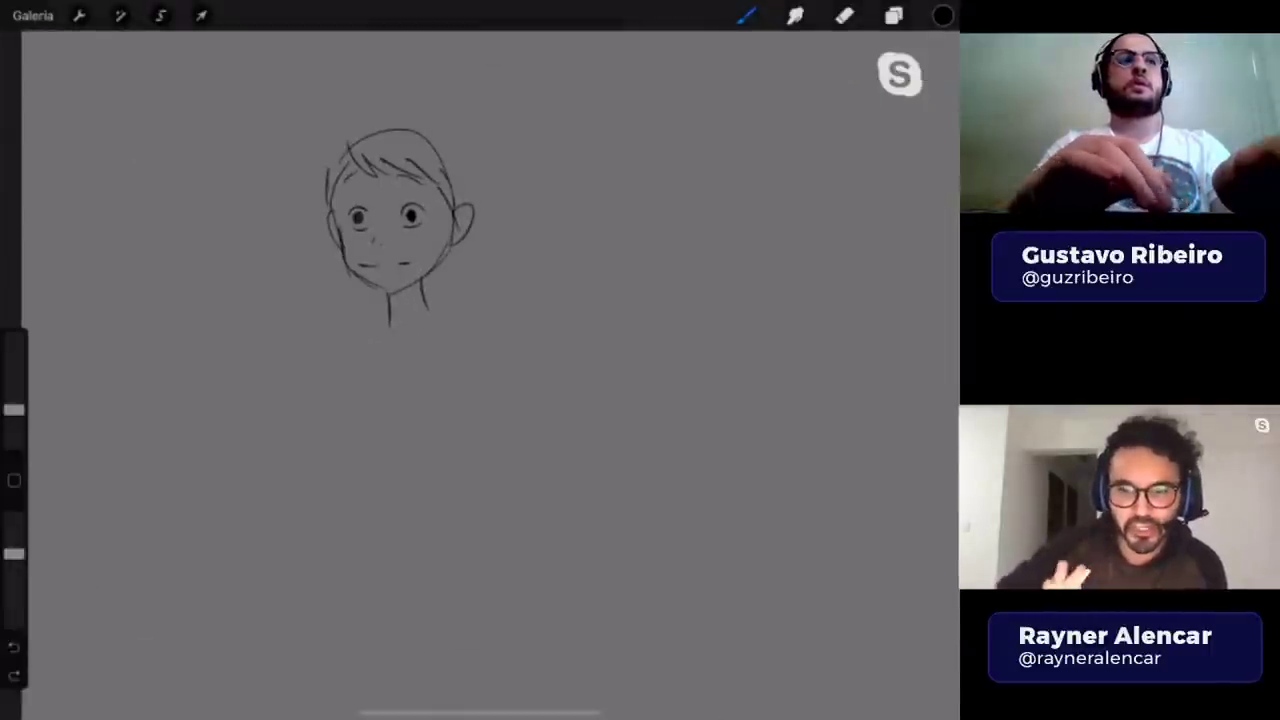
pyautogui.scroll(3, 390, 240)
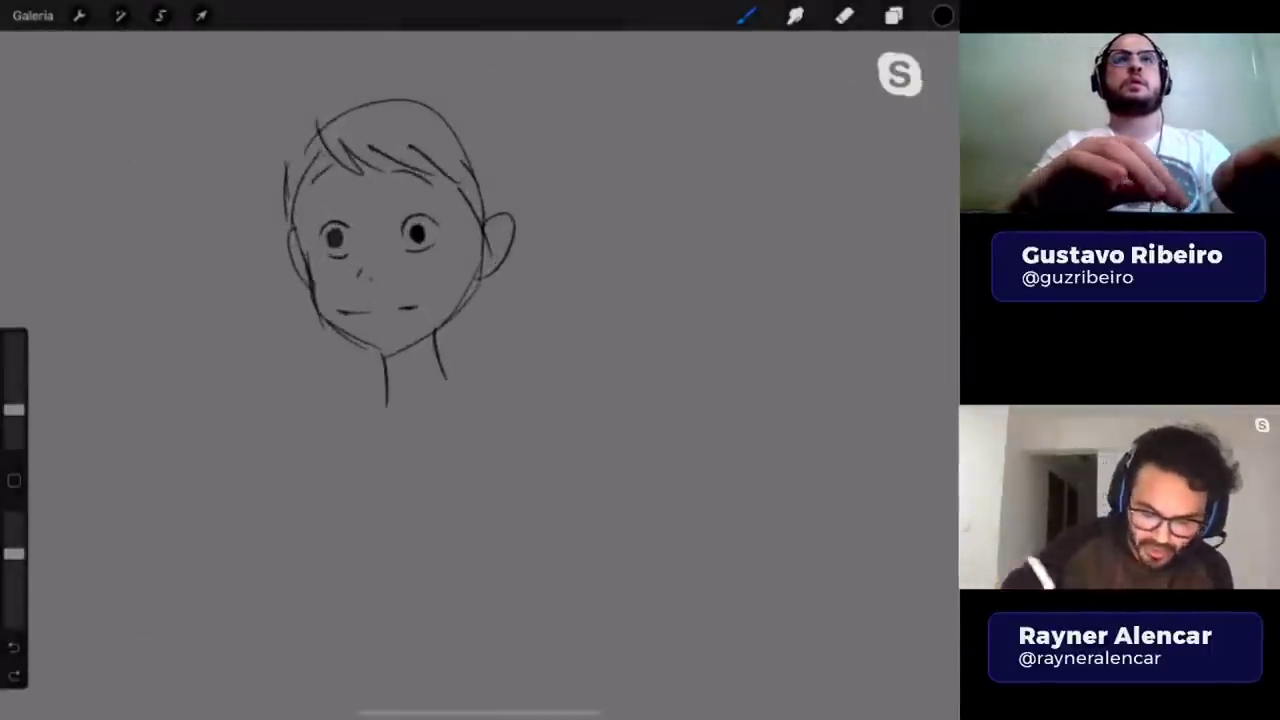
pyautogui.moveTo(519, 332); pyautogui.dragTo(506, 326)
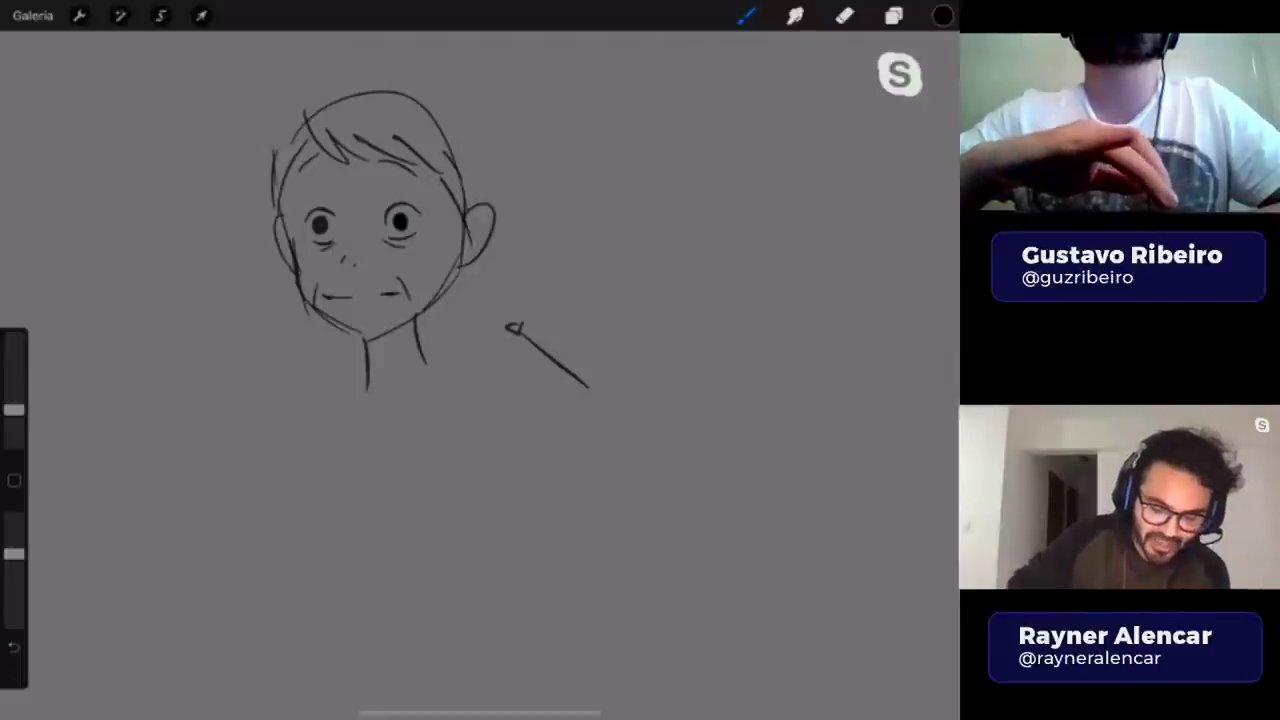
pyautogui.scroll(-2, 370, 240)
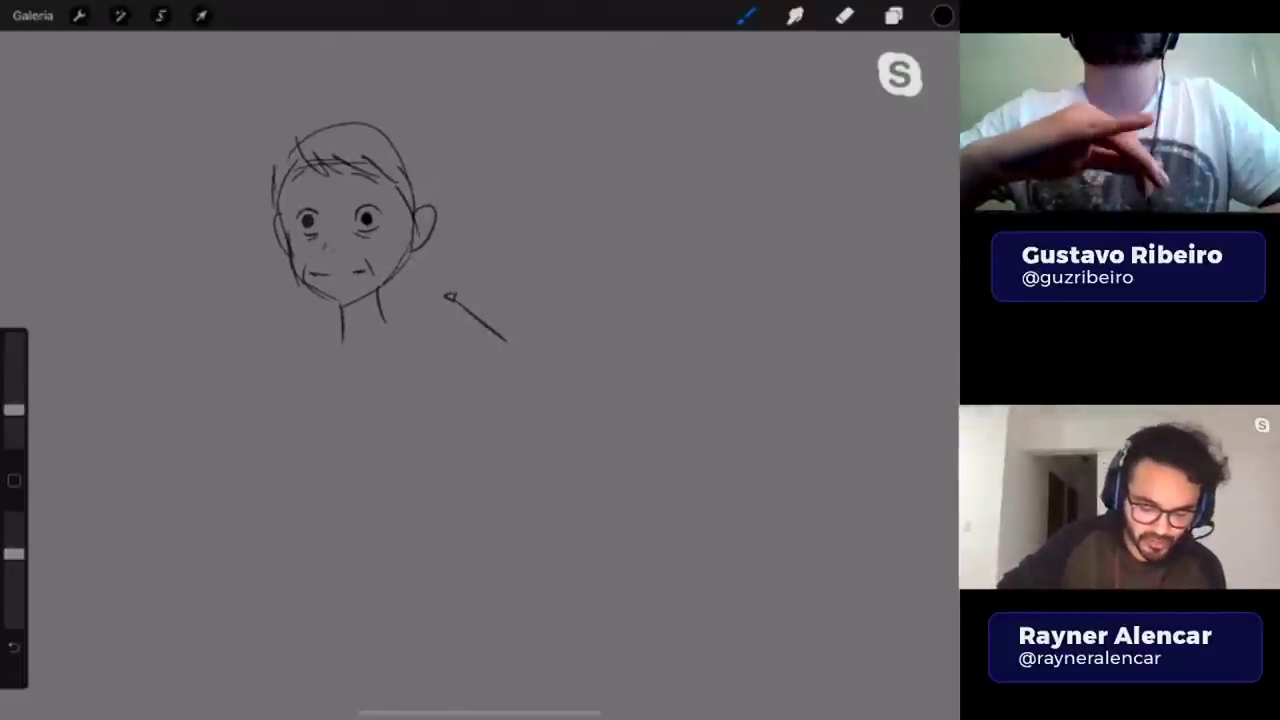
pyautogui.moveTo(437, 262); pyautogui.dragTo(462, 283)
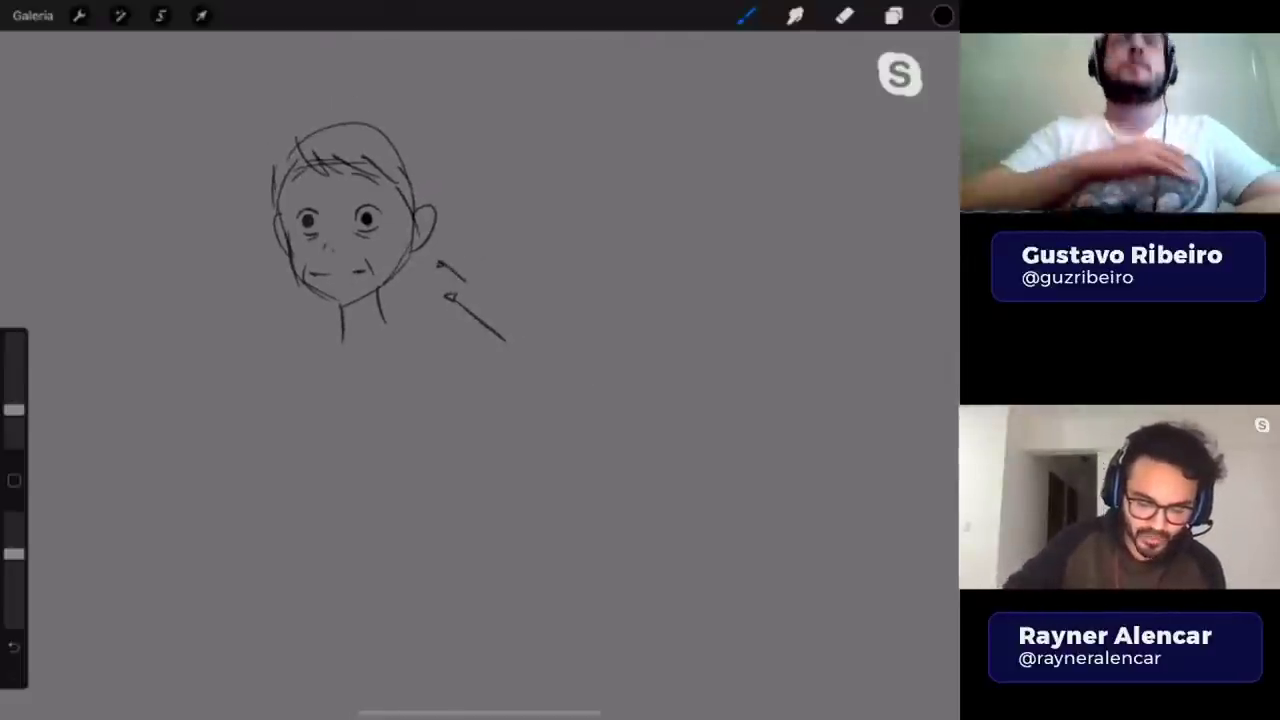
pyautogui.scroll(-2, 370, 240)
pyautogui.hscroll(3, 480, 320)
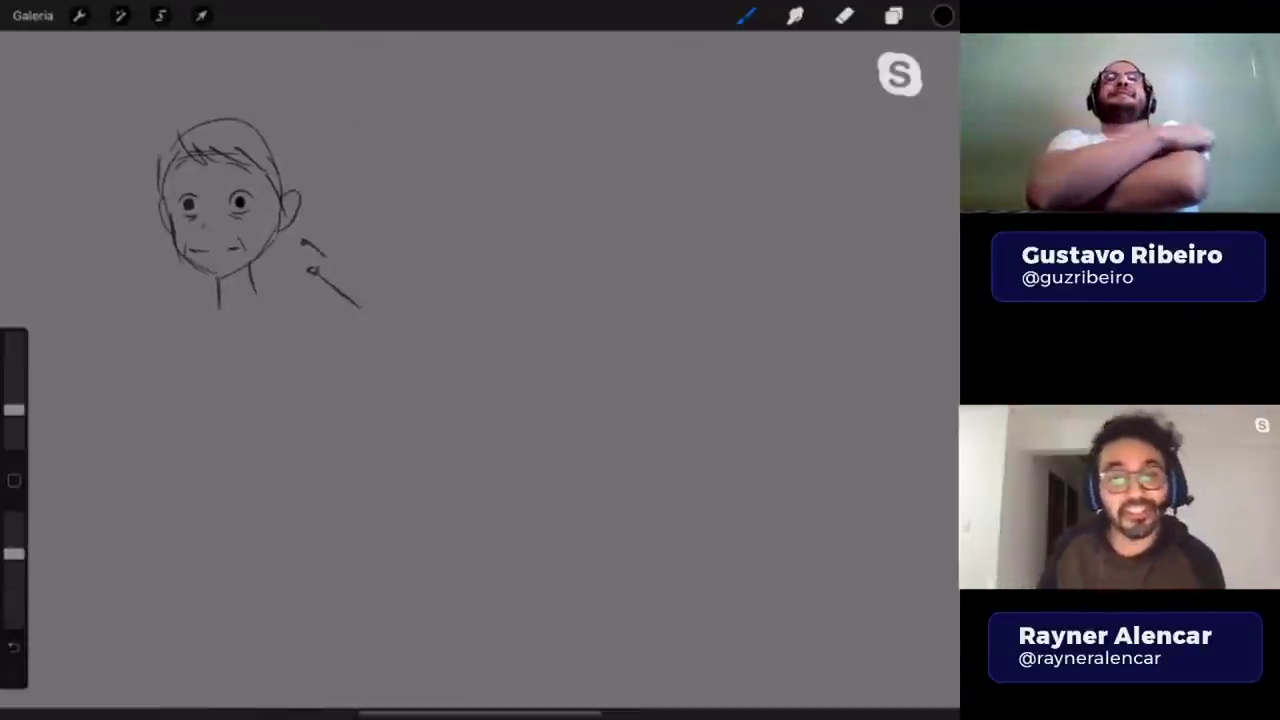
pyautogui.scroll(2, 220, 240)
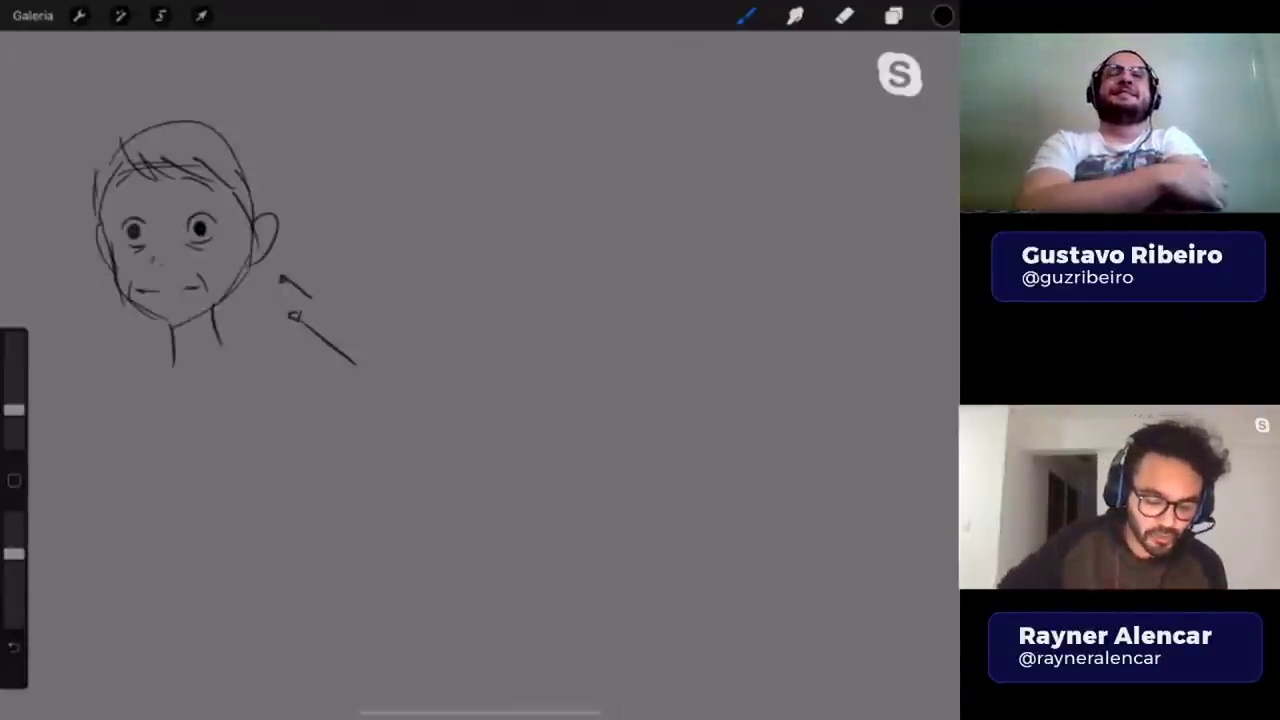
# - Draw a small arrow at the face, a < mark, a question mark and a larger angle shape
pyautogui.moveTo(380, 241); pyautogui.dragTo(421, 248)
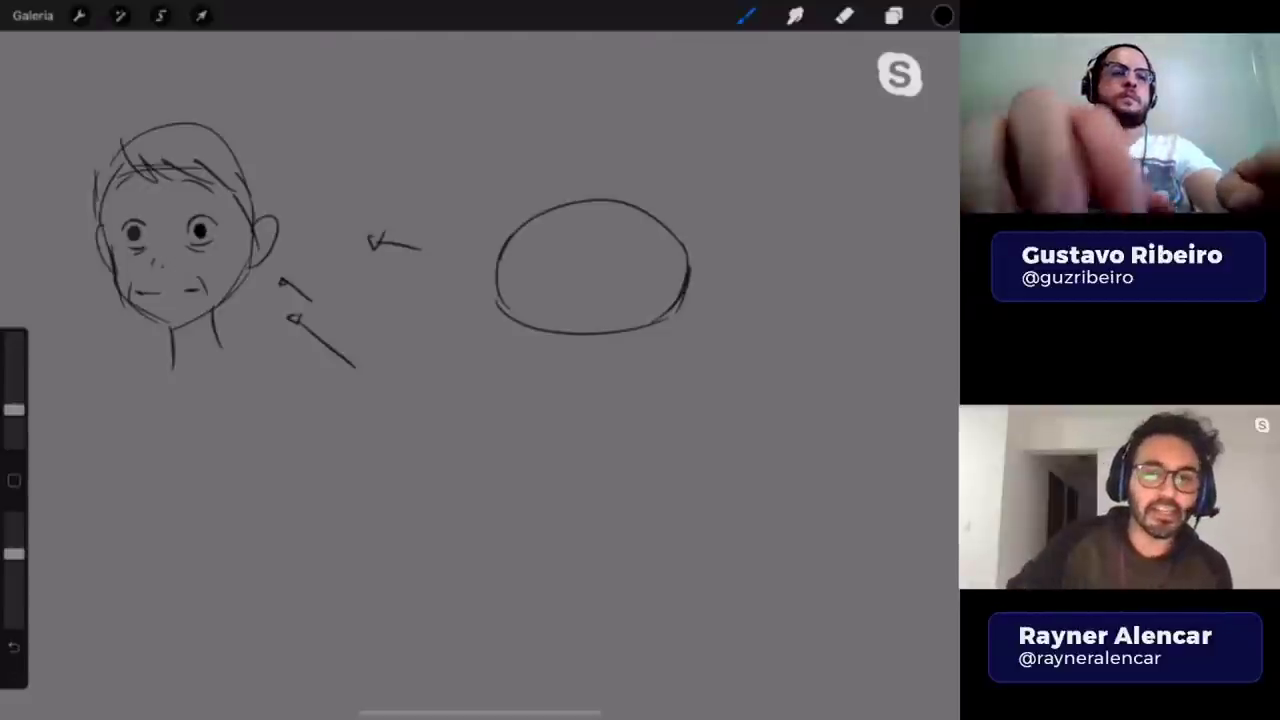
pyautogui.moveTo(415, 86); pyautogui.dragTo(416, 122)
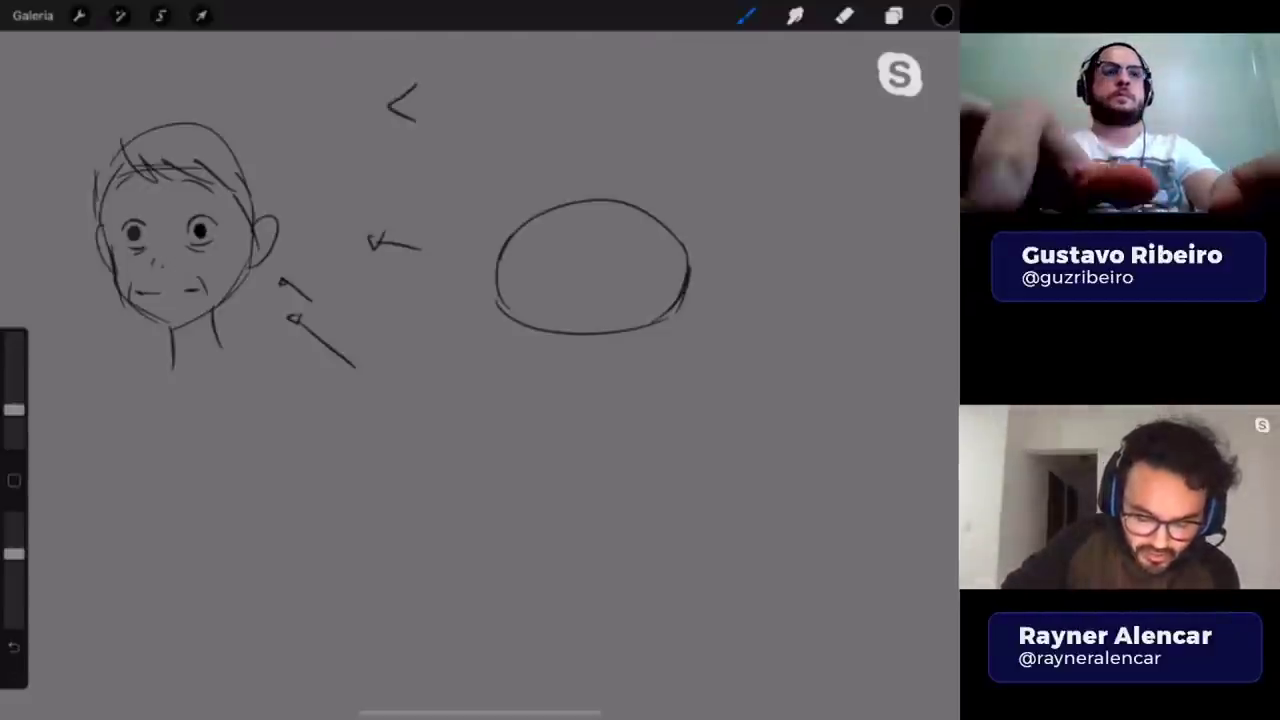
pyautogui.moveTo(490, 92)
pyautogui.mouseDown()
pyautogui.moveTo(514, 83)
pyautogui.moveTo(506, 116)
pyautogui.moveTo(527, 138)
pyautogui.mouseUp()
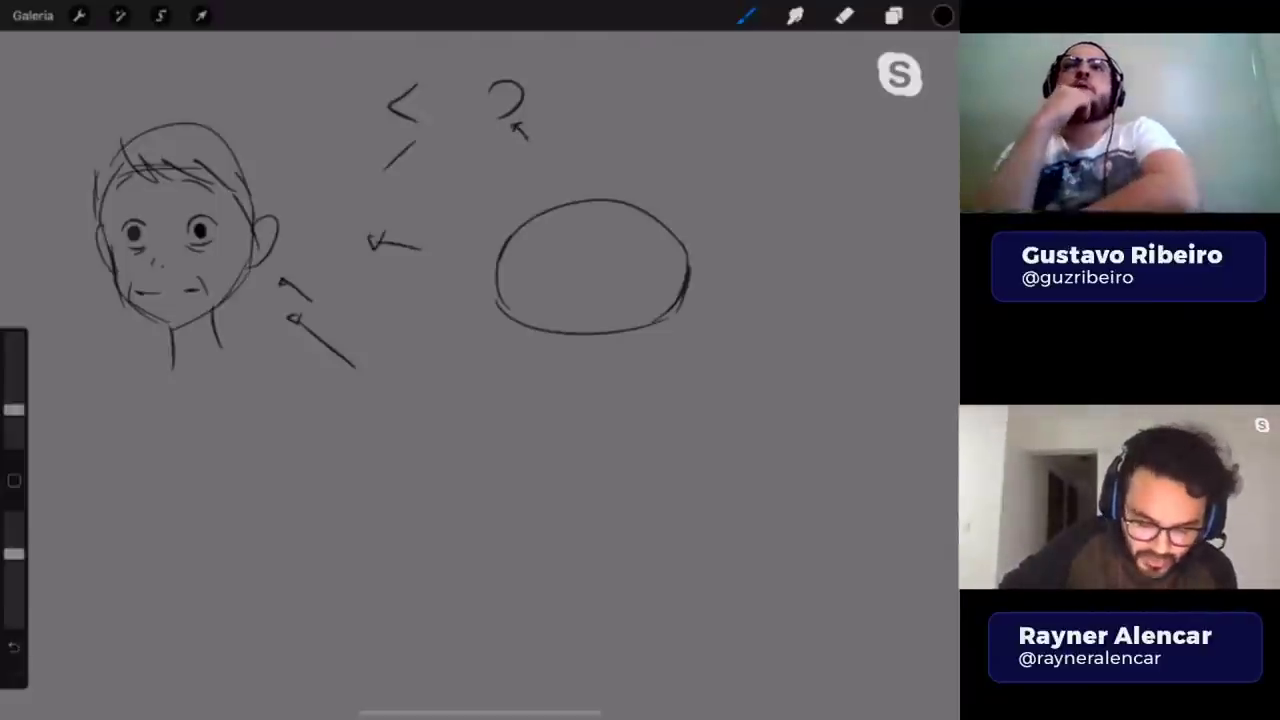
pyautogui.moveTo(416, 142); pyautogui.dragTo(418, 193)
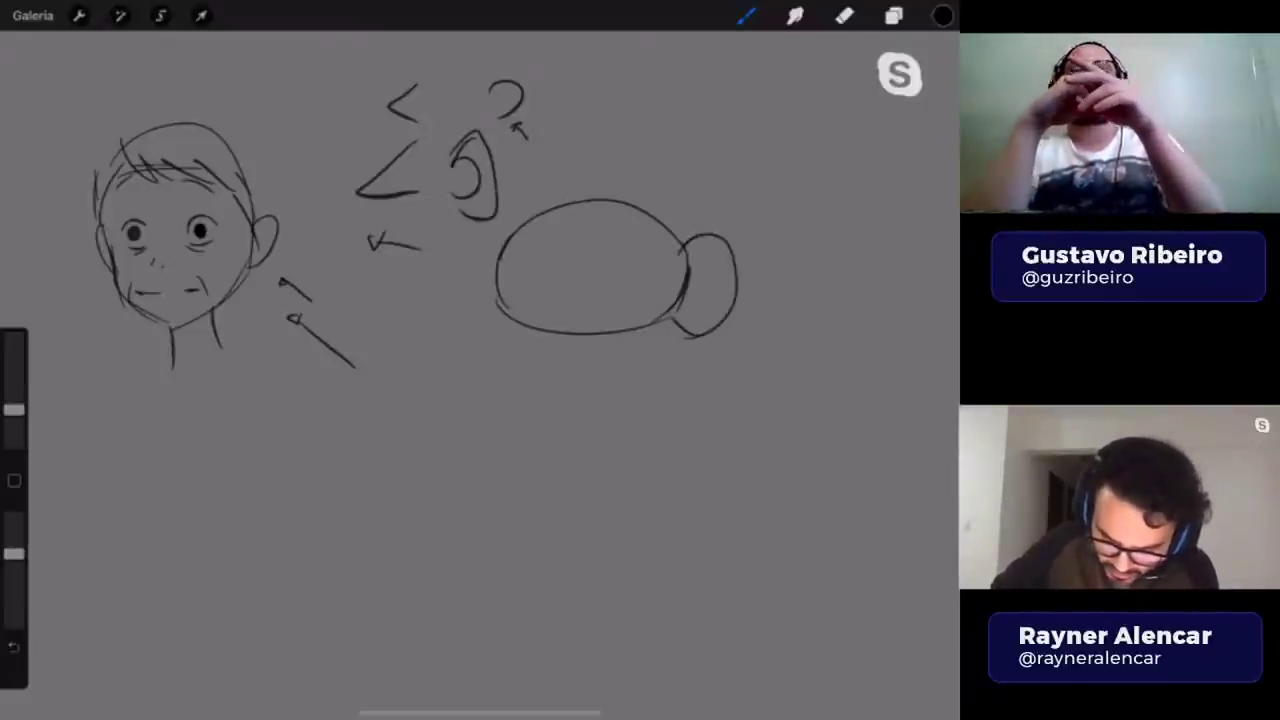
# - Detail the oval head's ear, nose, mouth and eye, and add an arrow pointing at it
pyautogui.moveTo(668, 316); pyautogui.dragTo(730, 306)
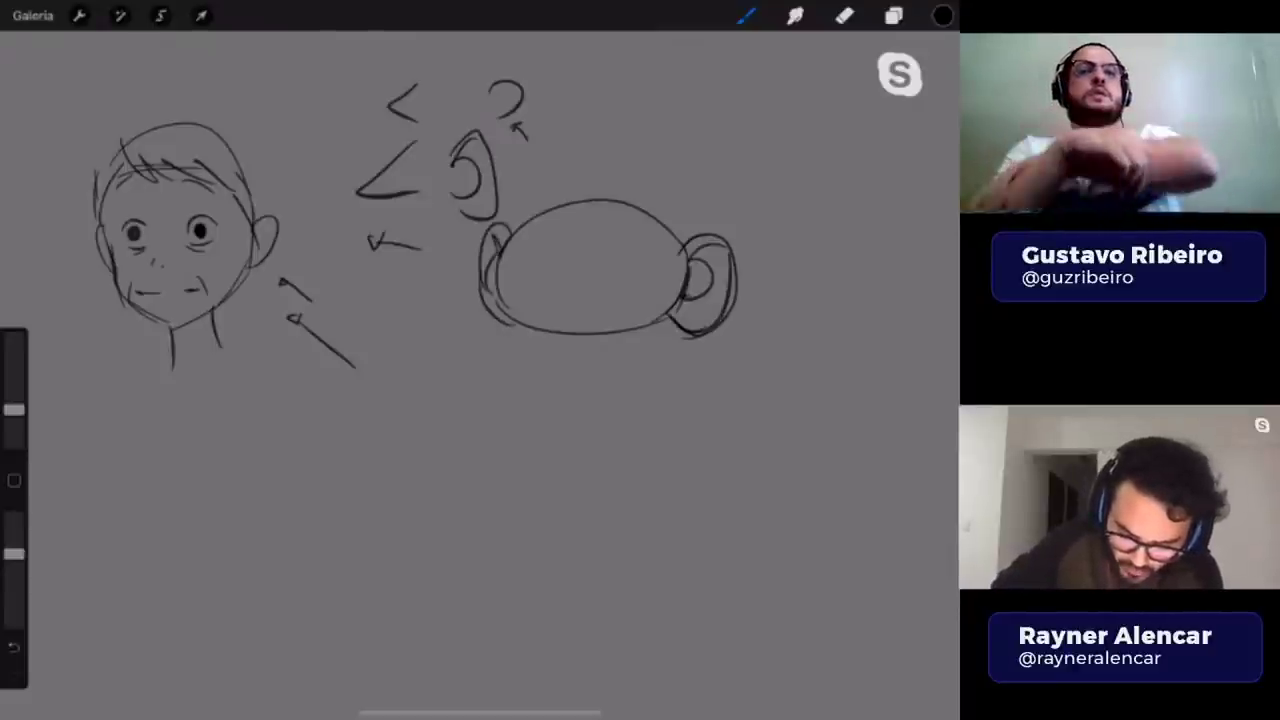
pyautogui.moveTo(568, 236)
pyautogui.mouseDown()
pyautogui.moveTo(538, 264)
pyautogui.moveTo(556, 316)
pyautogui.mouseUp()
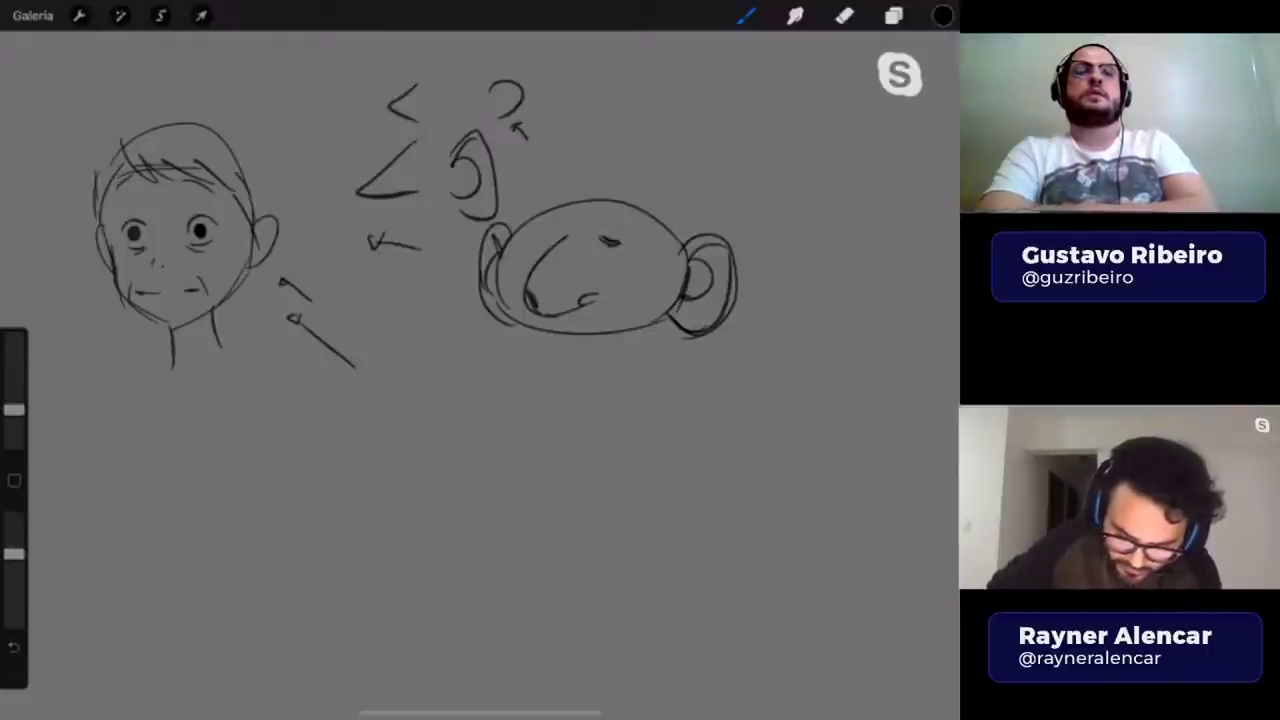
pyautogui.moveTo(618, 300); pyautogui.dragTo(626, 314)
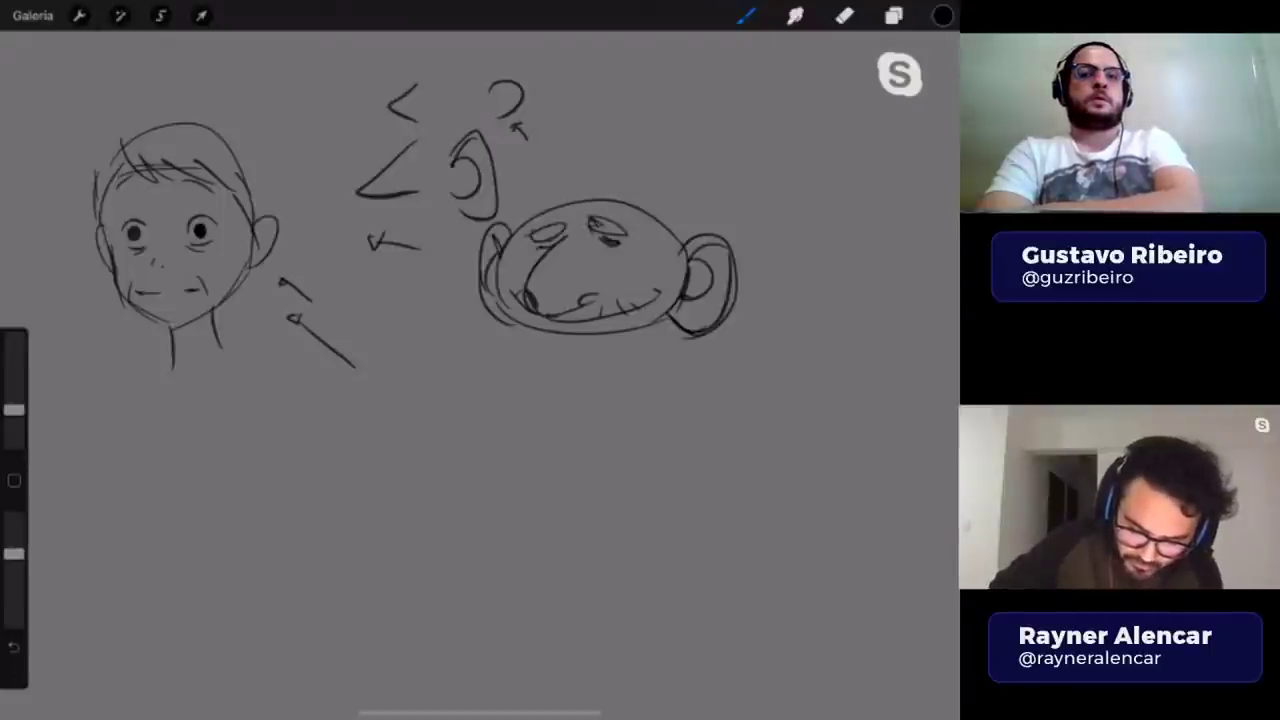
pyautogui.moveTo(578, 216); pyautogui.dragTo(586, 232)
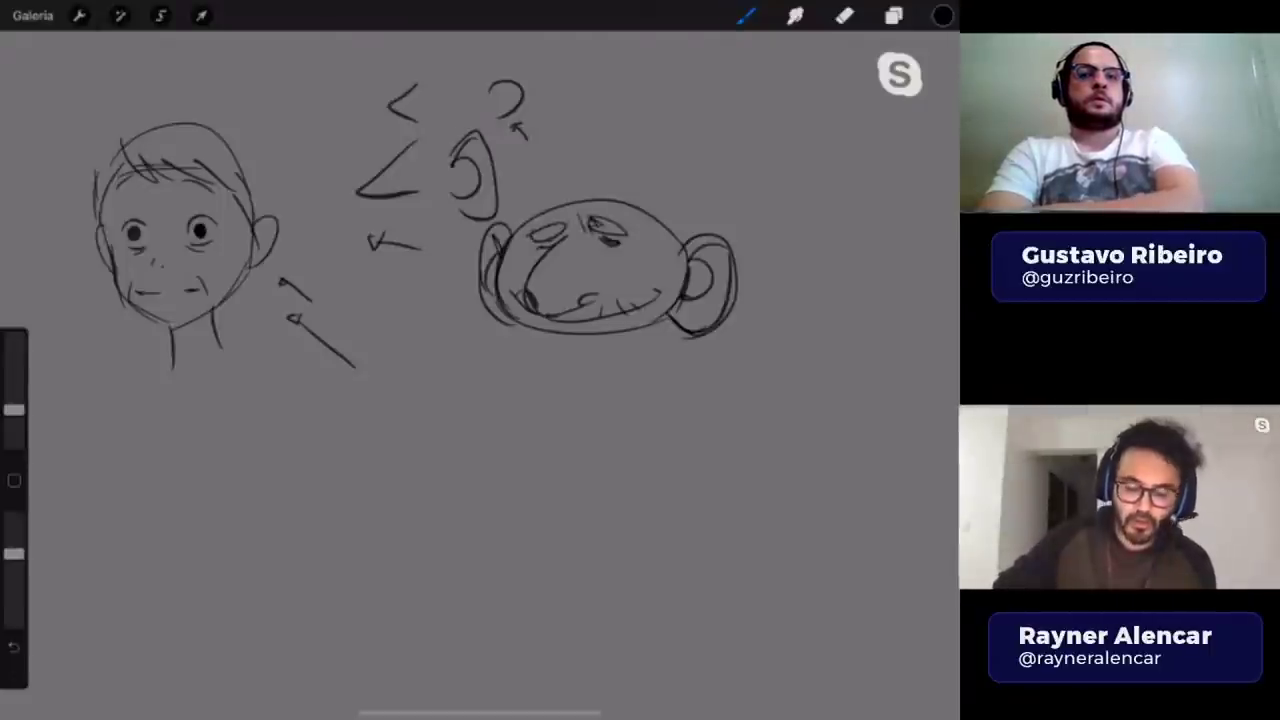
pyautogui.scroll(-2, 450, 230)
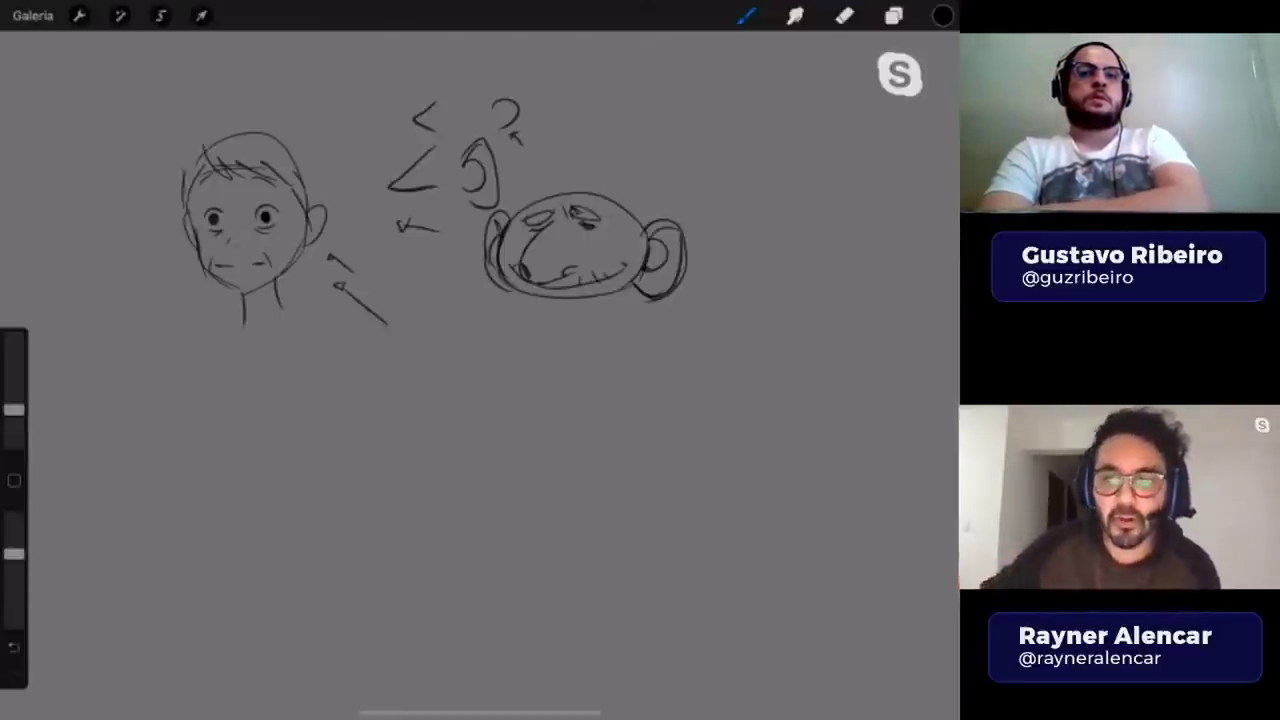
pyautogui.moveTo(762, 334); pyautogui.dragTo(801, 374)
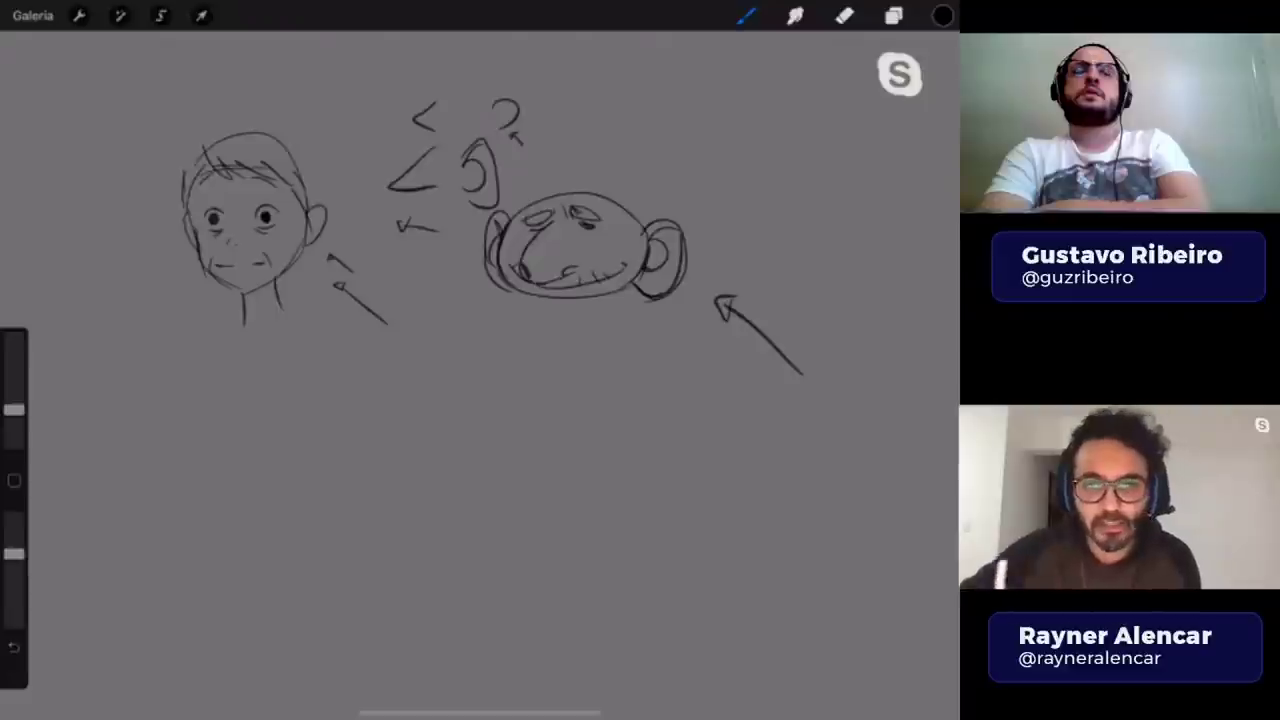
# - Freehand-select the long arrow beside the second head and cut it out
pyautogui.click(160, 15)
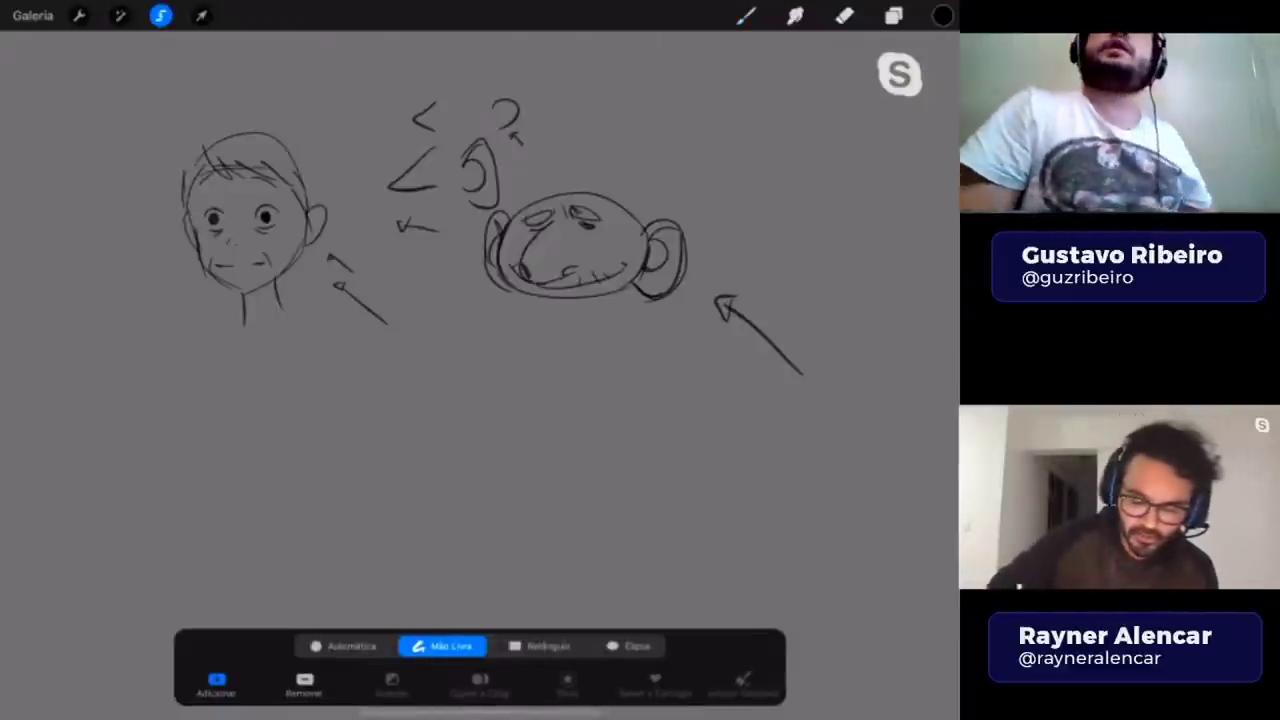
pyautogui.moveTo(738, 249); pyautogui.dragTo(770, 236)
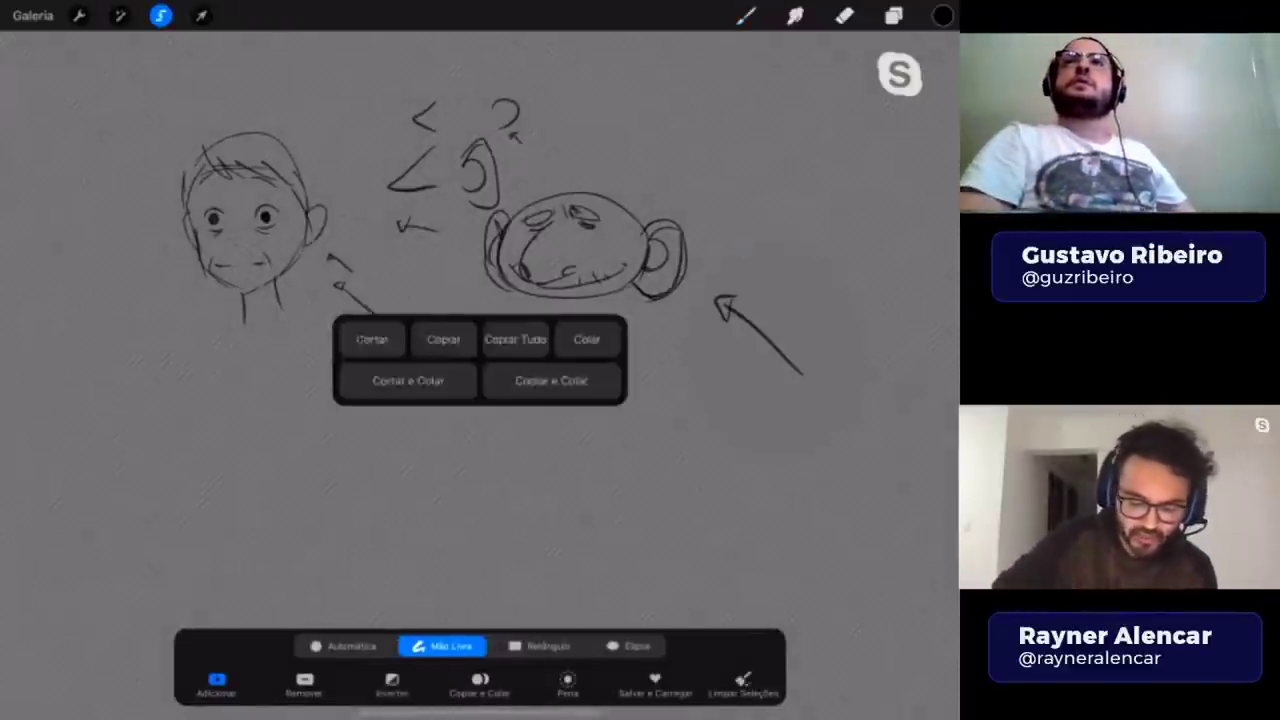
pyautogui.click(371, 337)
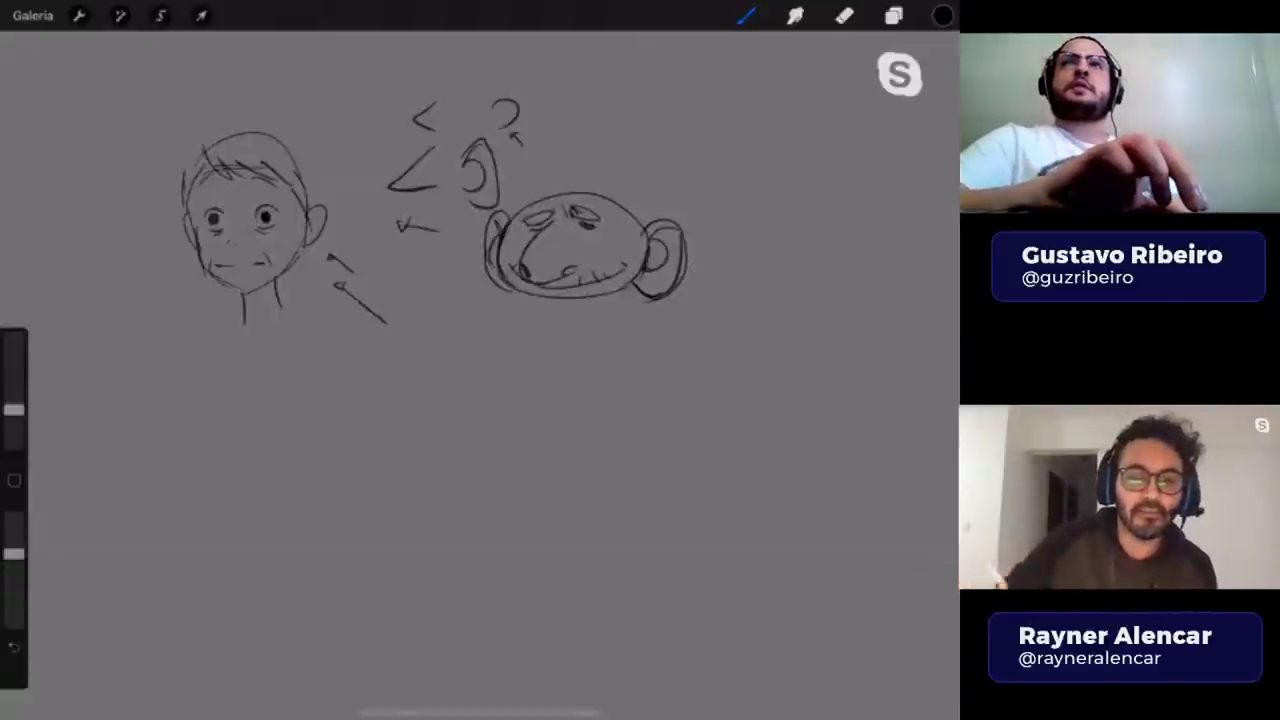
pyautogui.scroll(-2, 480, 300)
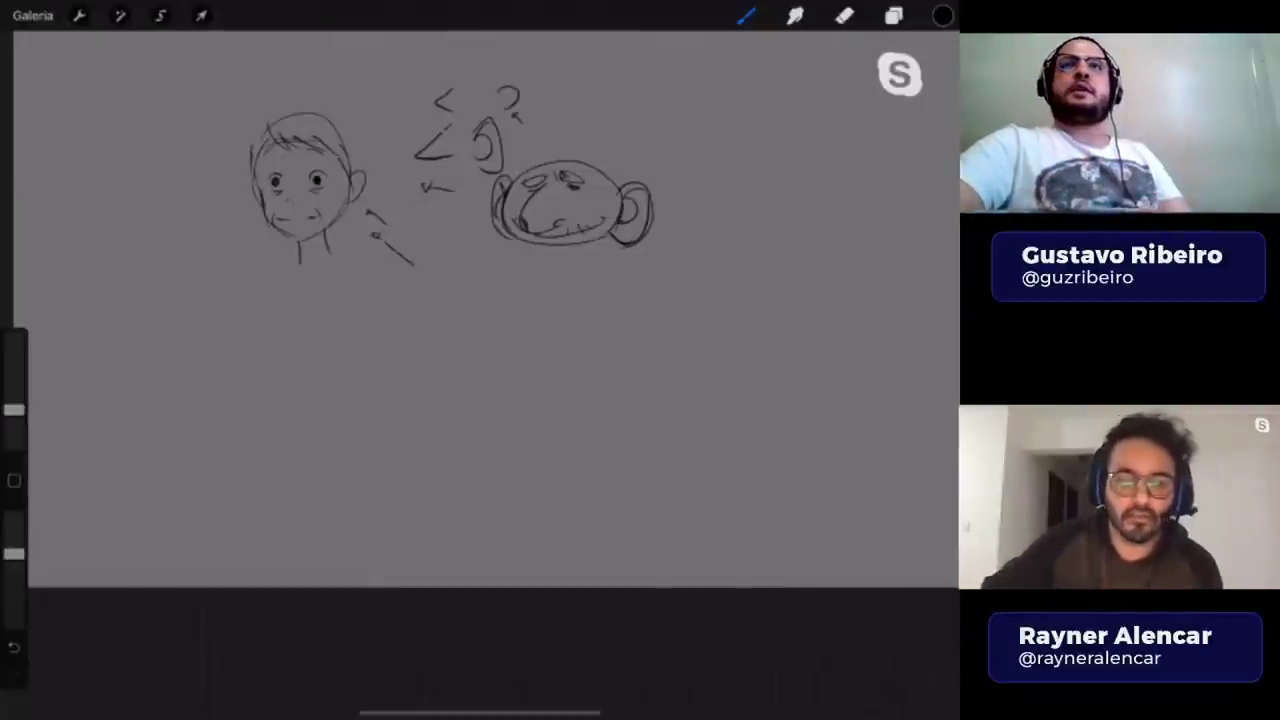
# - Delete the face-sketch layer and the empty layers, including Camada 24, 20 and 19
pyautogui.click(893, 15)
pyautogui.moveTo(880, 113); pyautogui.dragTo(740, 113)
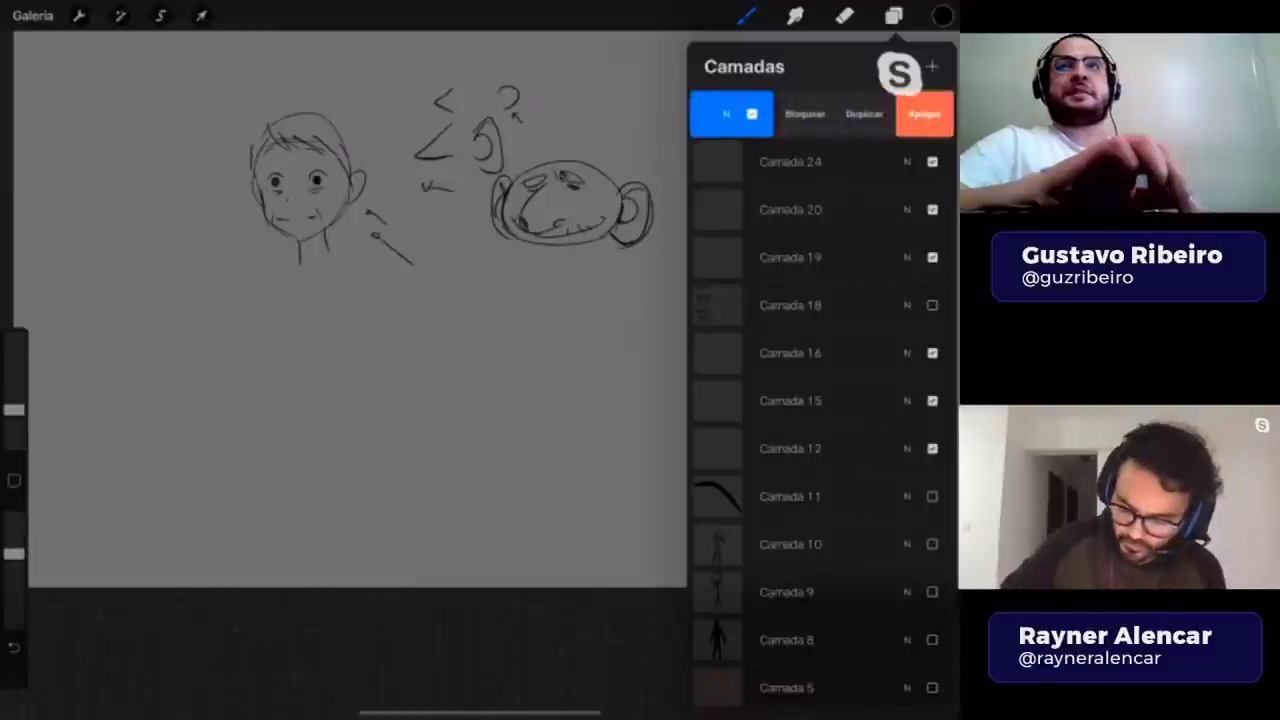
pyautogui.click(924, 113)
pyautogui.click(931, 66)
pyautogui.moveTo(880, 113); pyautogui.dragTo(740, 113)
pyautogui.click(924, 113)
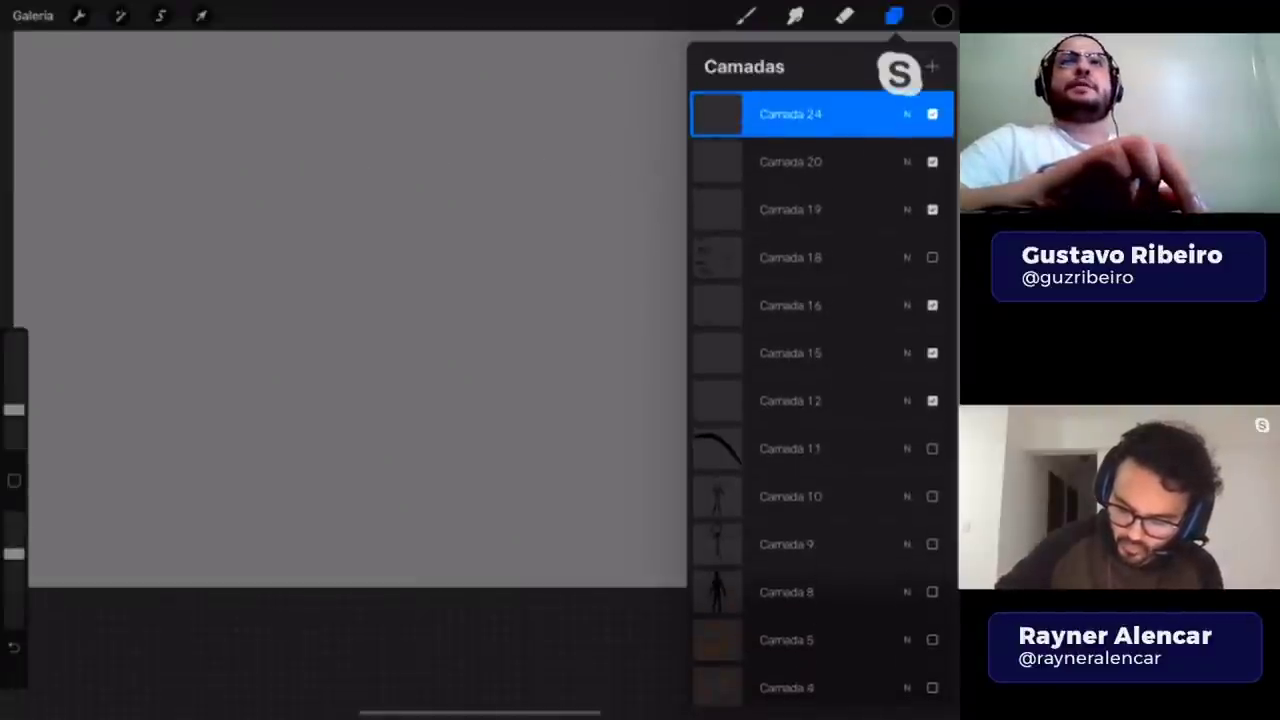
pyautogui.moveTo(880, 113); pyautogui.dragTo(740, 113)
pyautogui.click(924, 113)
pyautogui.moveTo(880, 113); pyautogui.dragTo(740, 113)
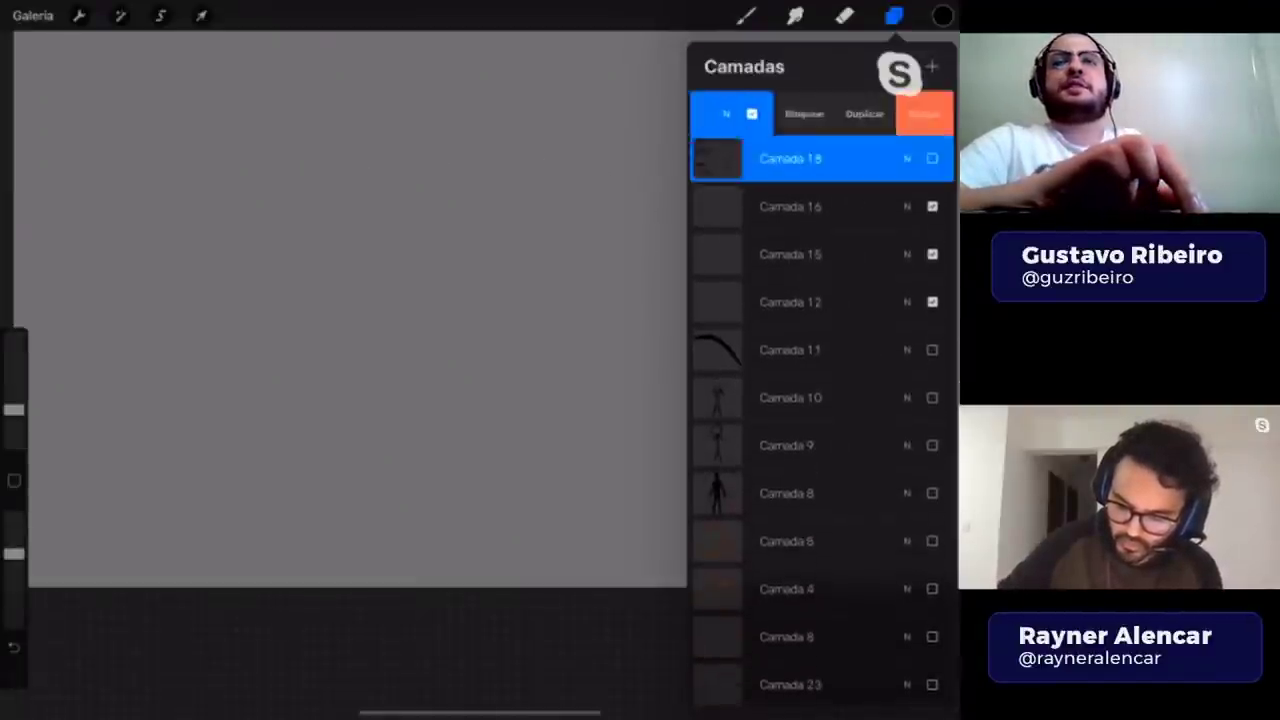
pyautogui.click(924, 113)
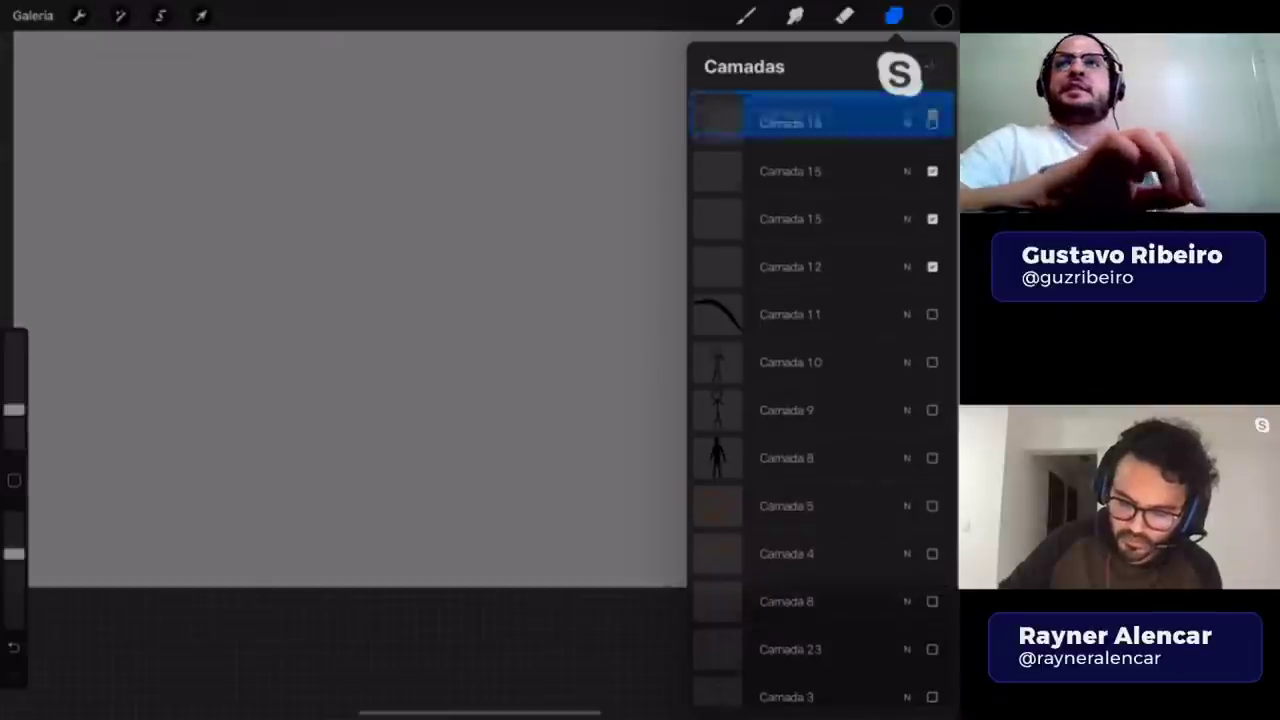
pyautogui.click(745, 15)
pyautogui.scroll(-3, 480, 300)
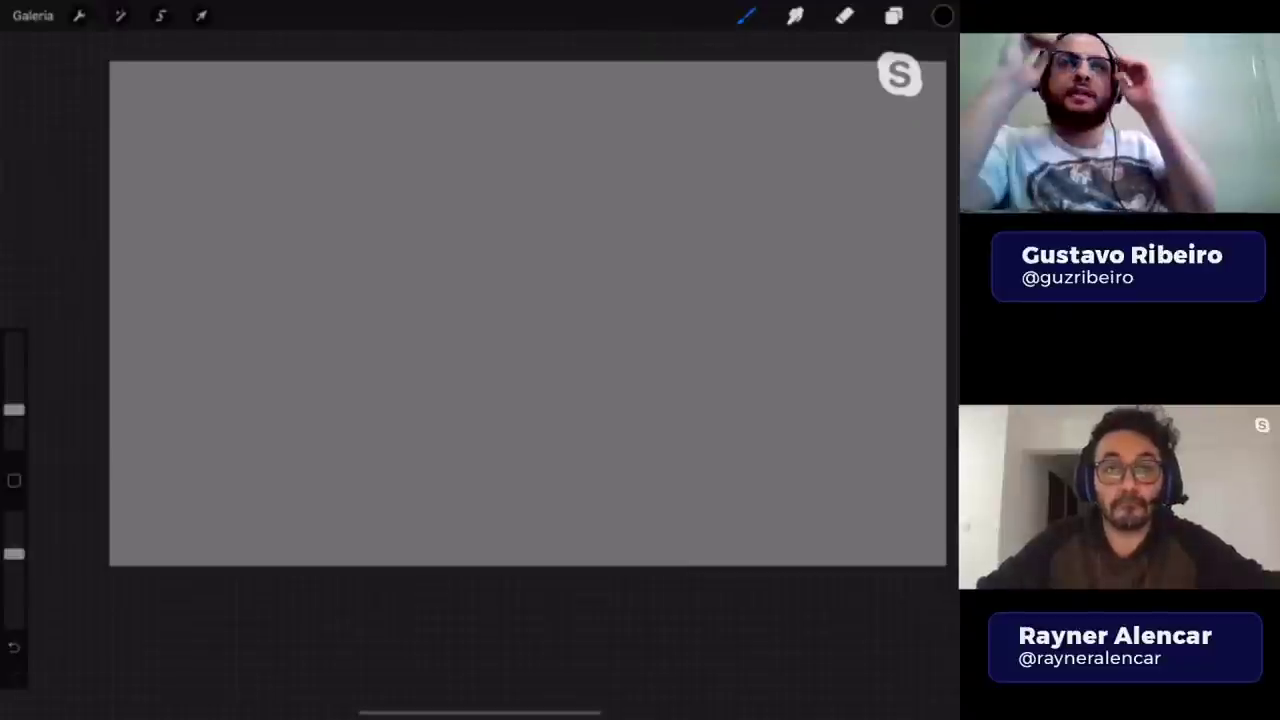
# - Show the Camada 2 man-with-glasses sketch and make Camada 2 the active layer
pyautogui.click(893, 15)
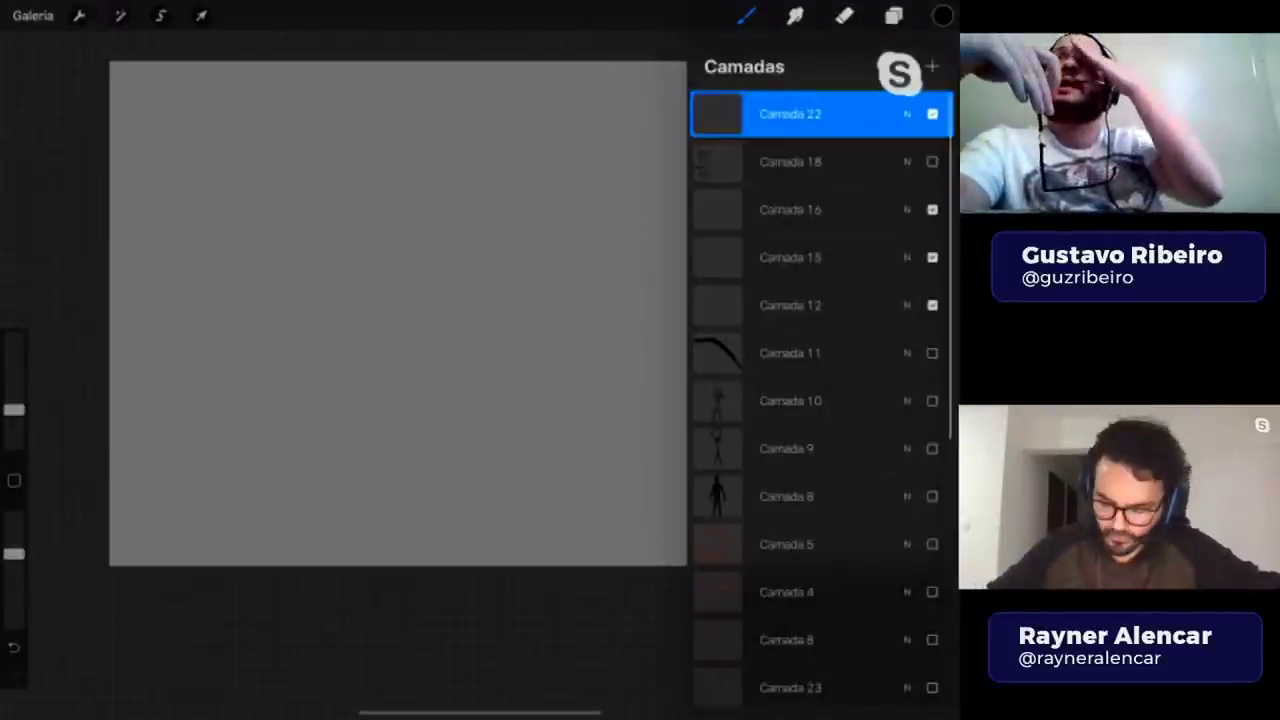
pyautogui.scroll(-10, 820, 380)
pyautogui.click(932, 549)
pyautogui.click(932, 597)
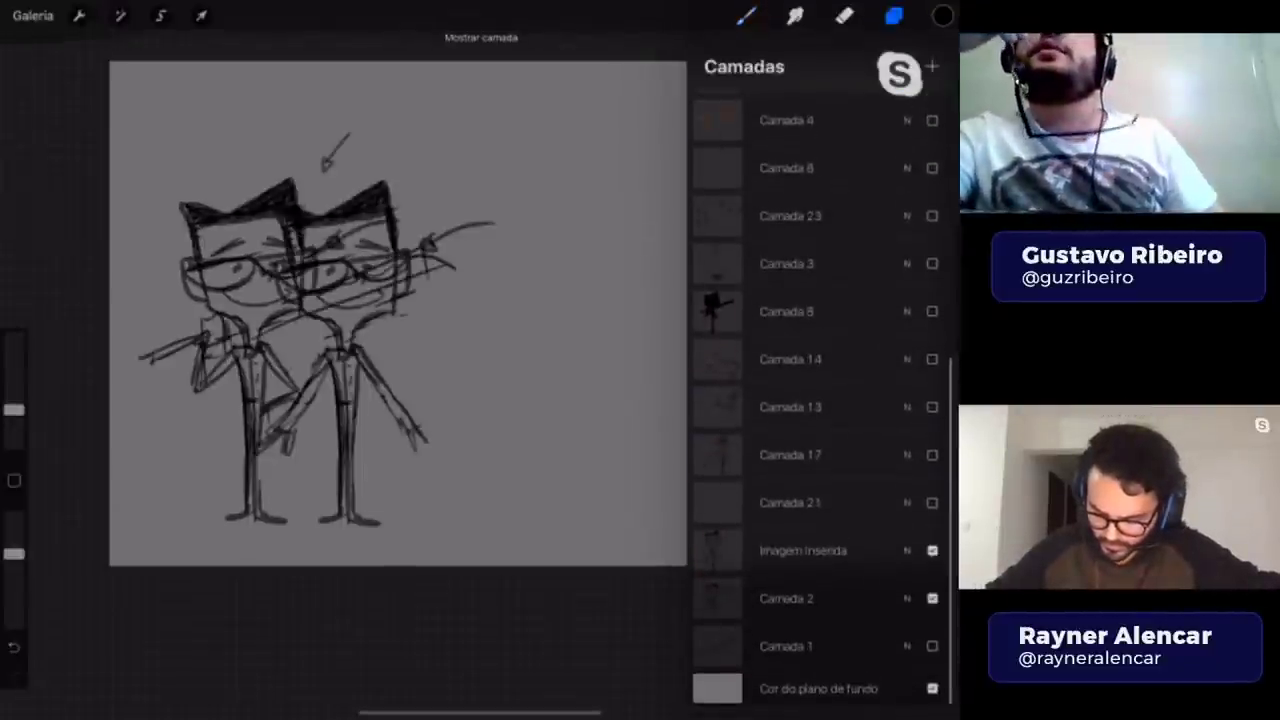
pyautogui.click(932, 549)
pyautogui.click(800, 598)
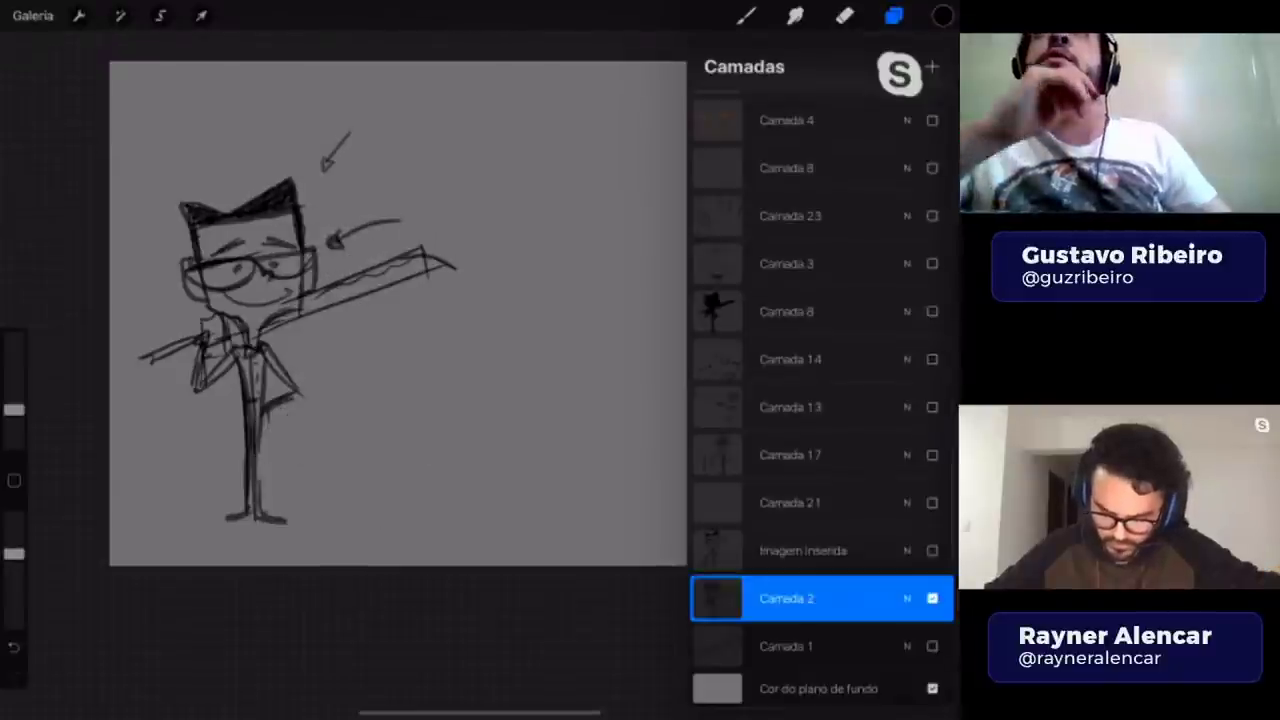
# - Hide the Camada 2 glasses-character layer and make Imagem inserida the active layer
pyautogui.click(746, 15)
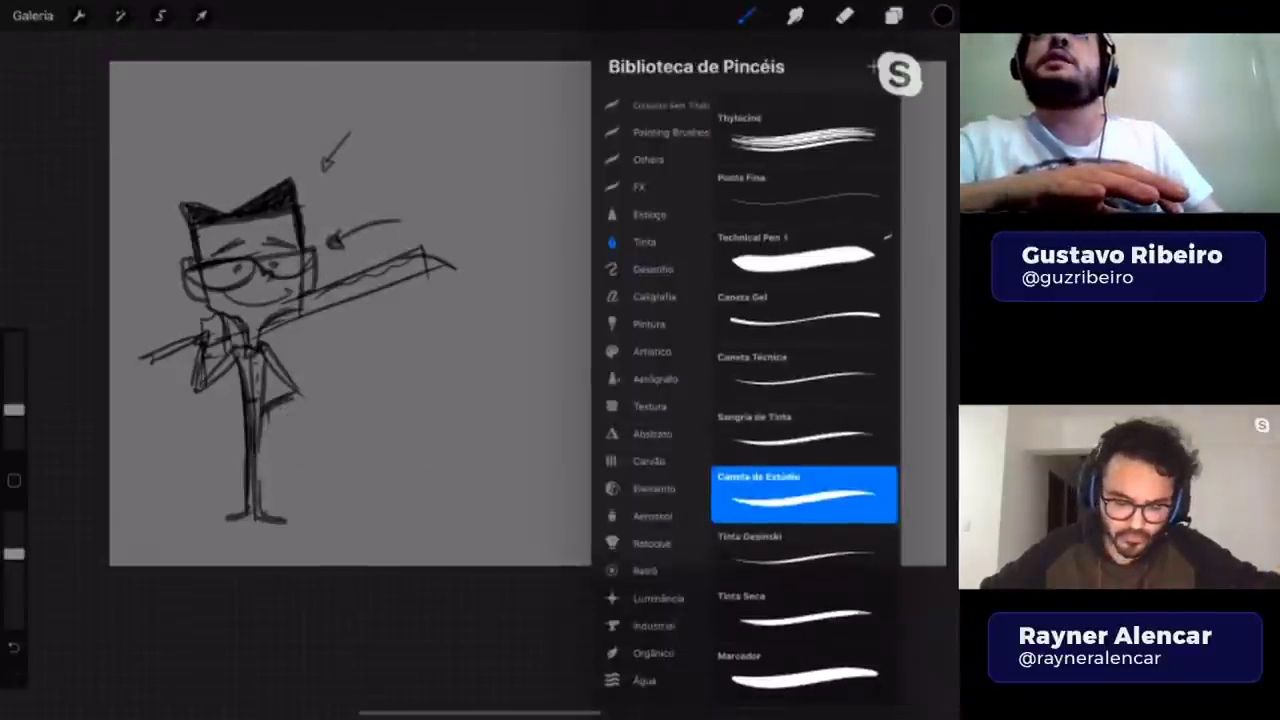
pyautogui.click(845, 15)
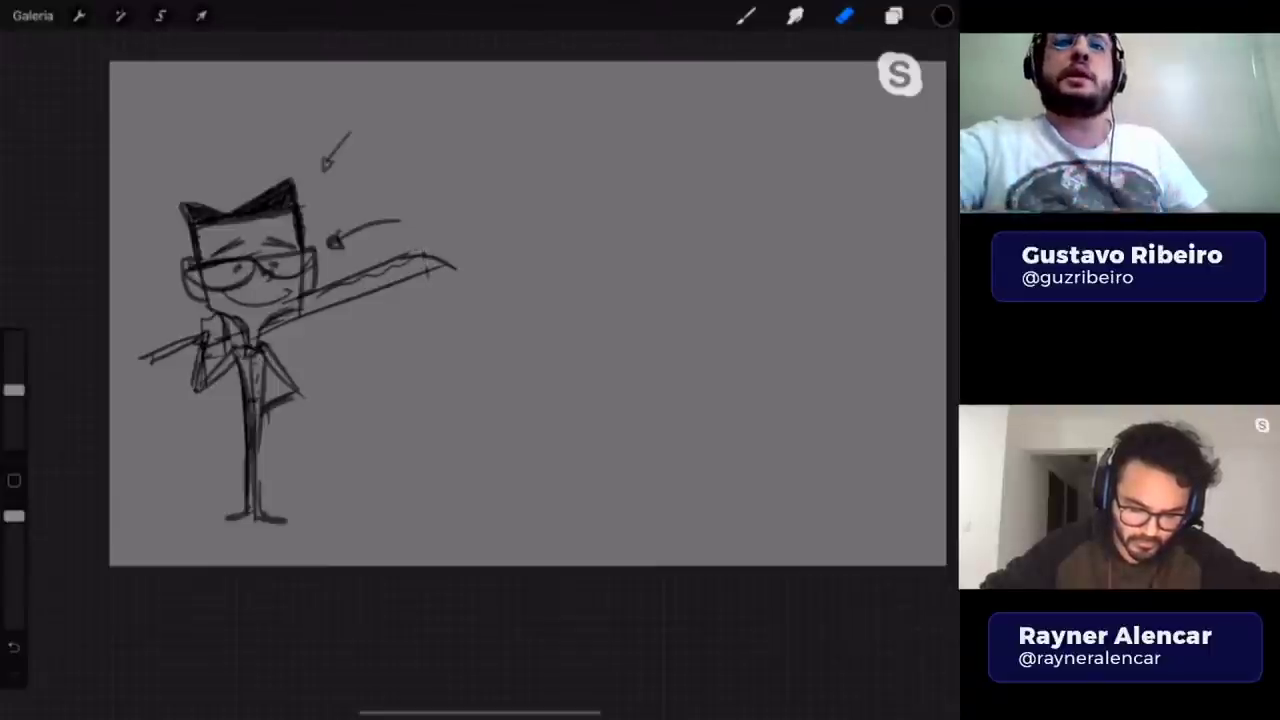
pyautogui.click(746, 15)
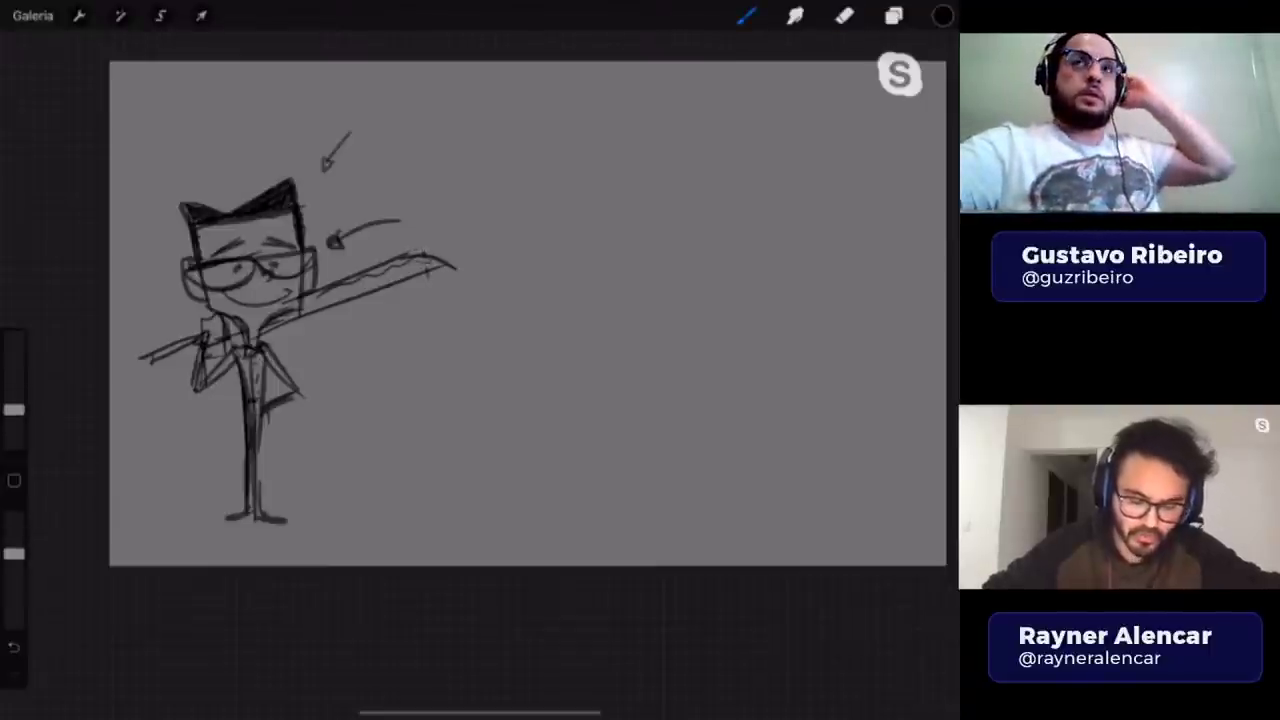
pyautogui.click(893, 15)
pyautogui.click(932, 654)
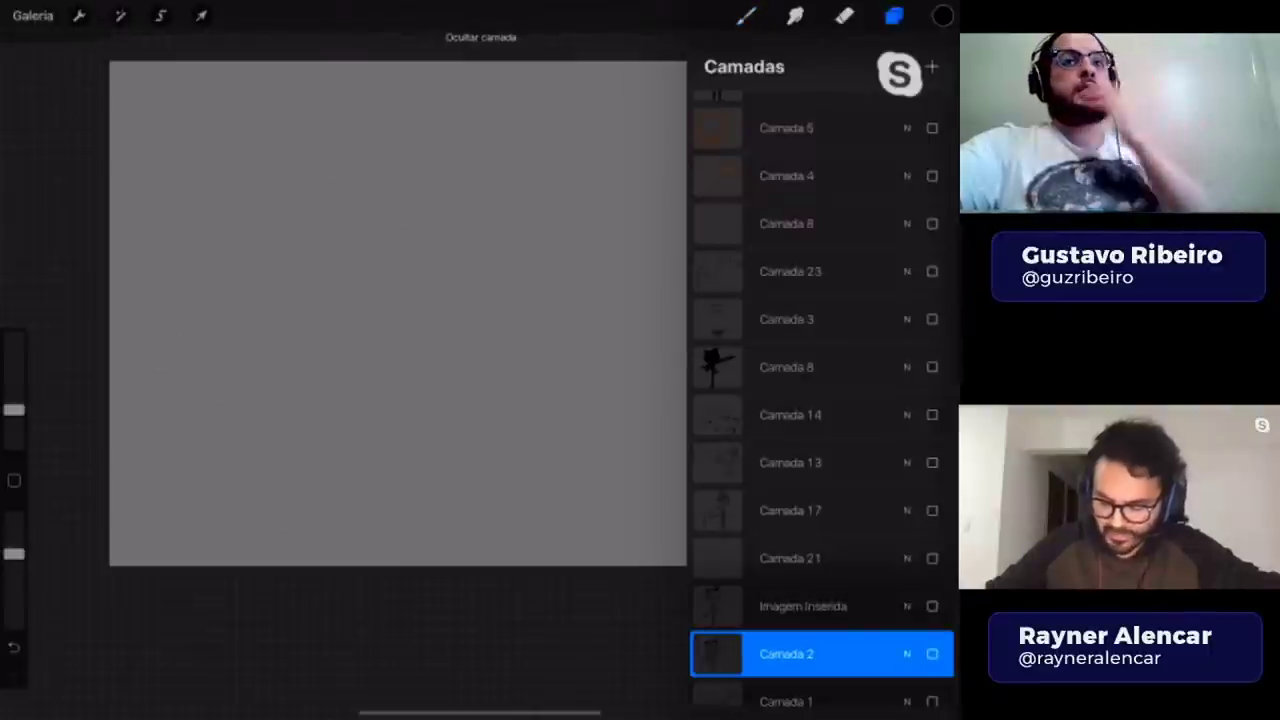
pyautogui.click(803, 606)
pyautogui.click(746, 15)
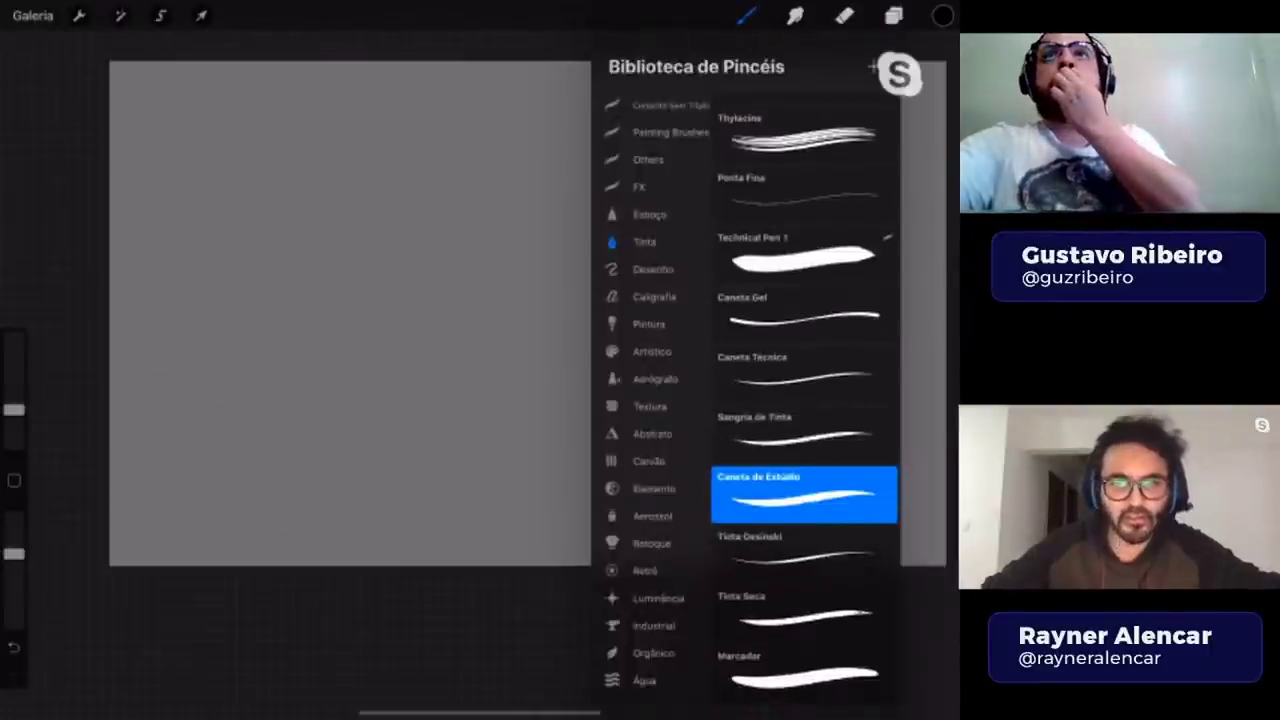
pyautogui.click(746, 15)
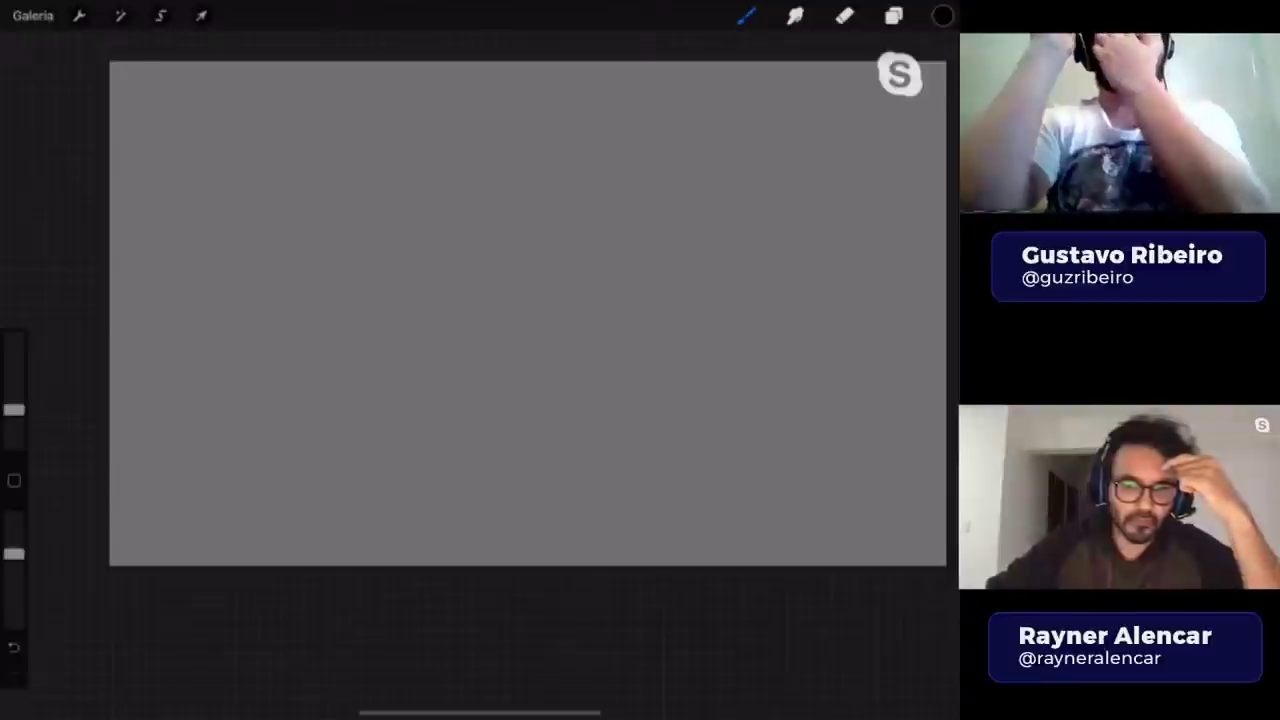
# - Swipe left on the empty Camada 21 layer and delete it with Apagar
pyautogui.click(746, 15)
pyautogui.click(746, 15)
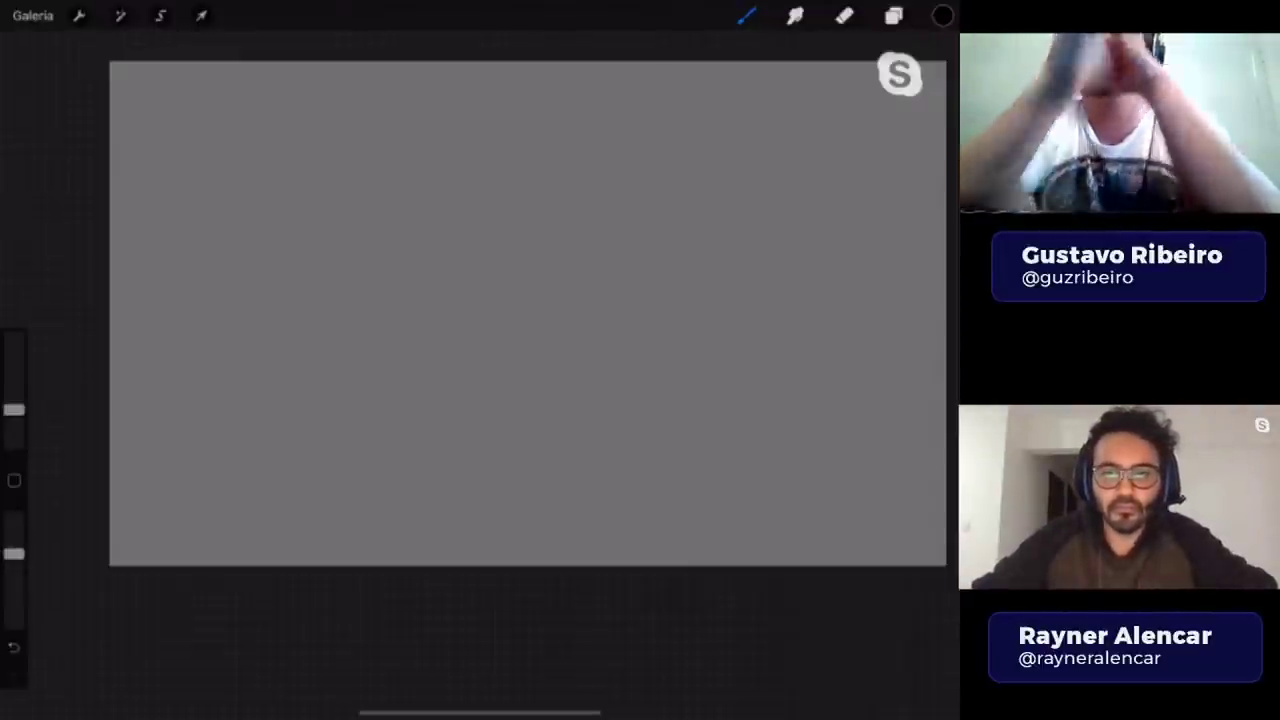
pyautogui.click(893, 15)
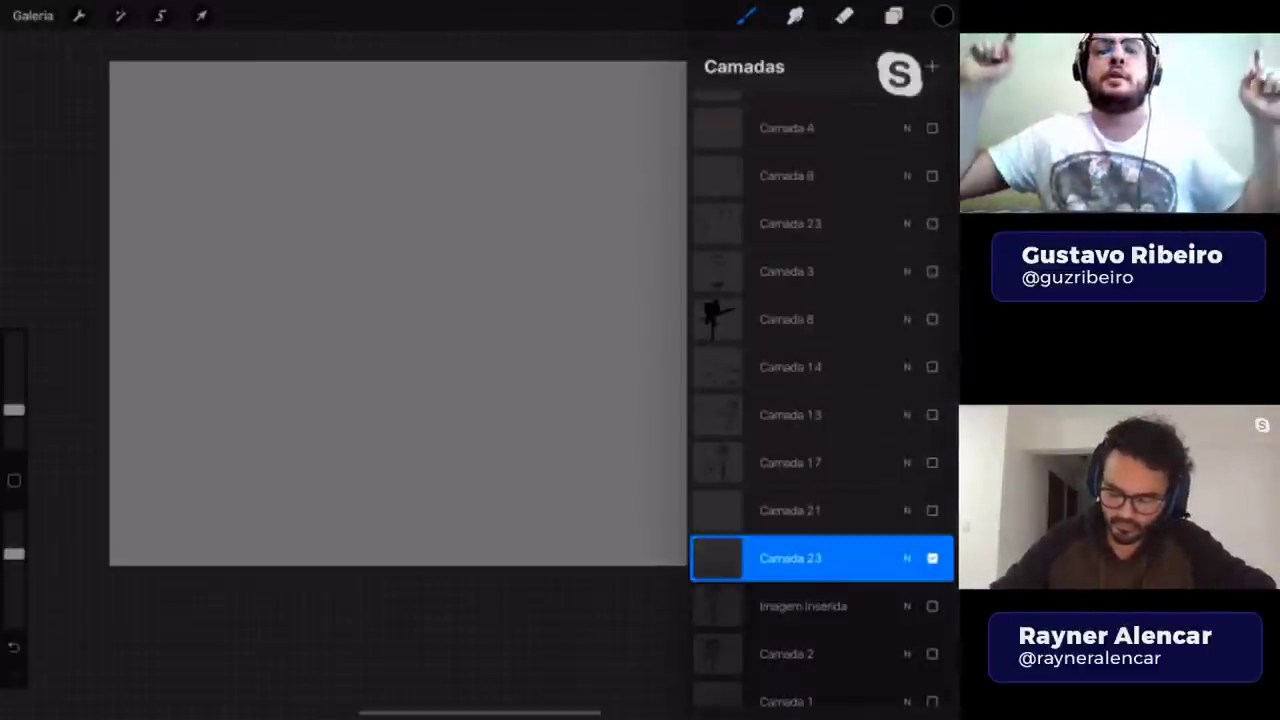
pyautogui.moveTo(900, 510); pyautogui.dragTo(720, 510)
pyautogui.click(924, 510)
# - Delete Camada 23 and make Camadas 8, 14, 13 and 2 visible
pyautogui.moveTo(900, 510); pyautogui.dragTo(720, 510)
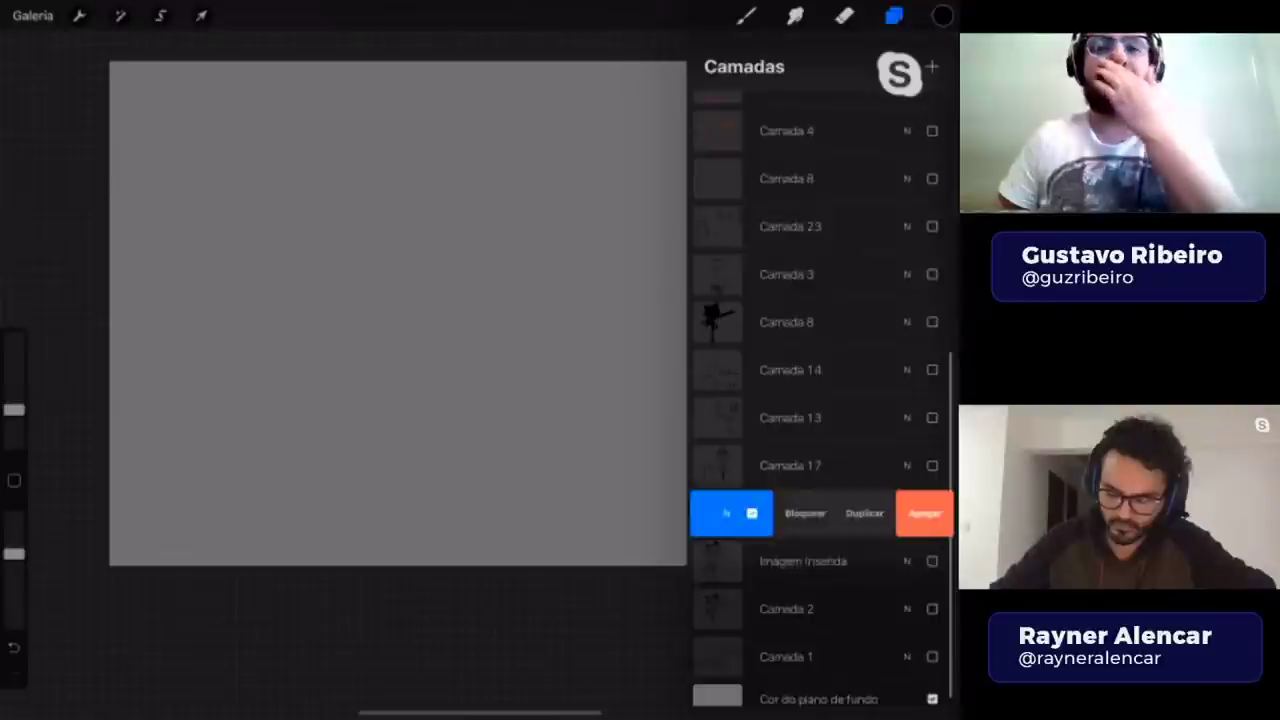
pyautogui.click(921, 512)
pyautogui.click(932, 359)
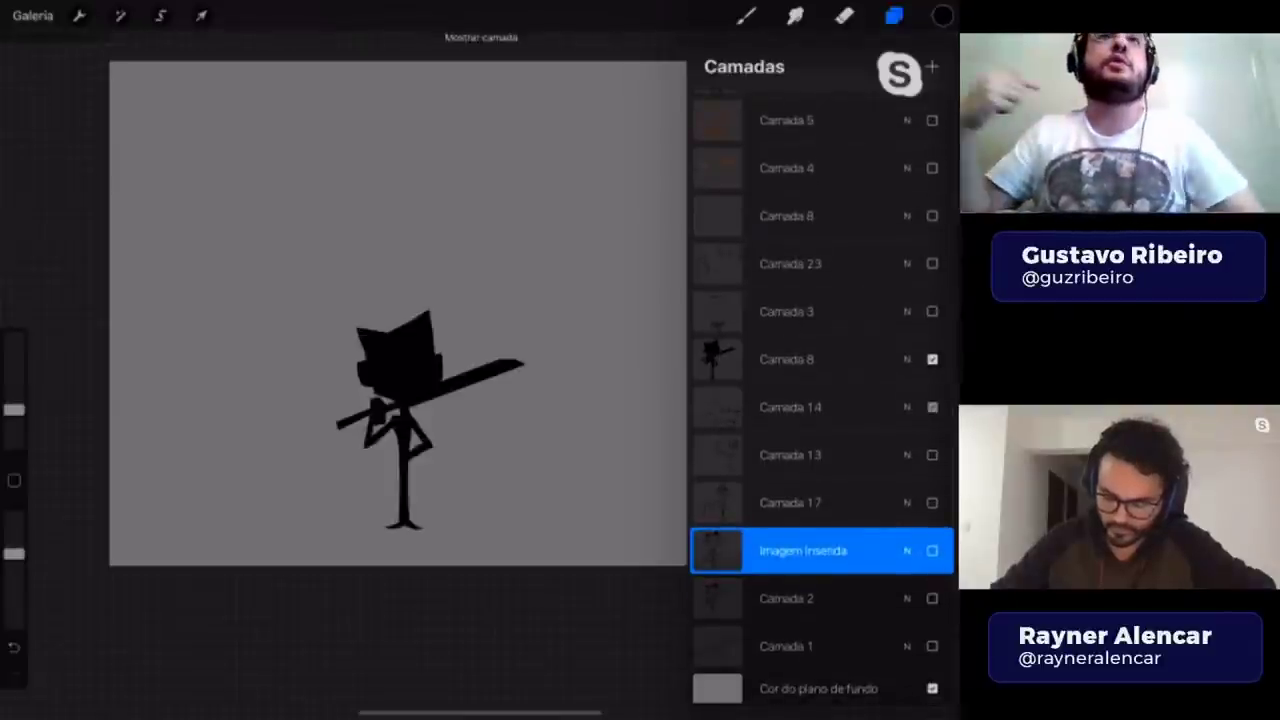
pyautogui.click(932, 407)
pyautogui.click(932, 455)
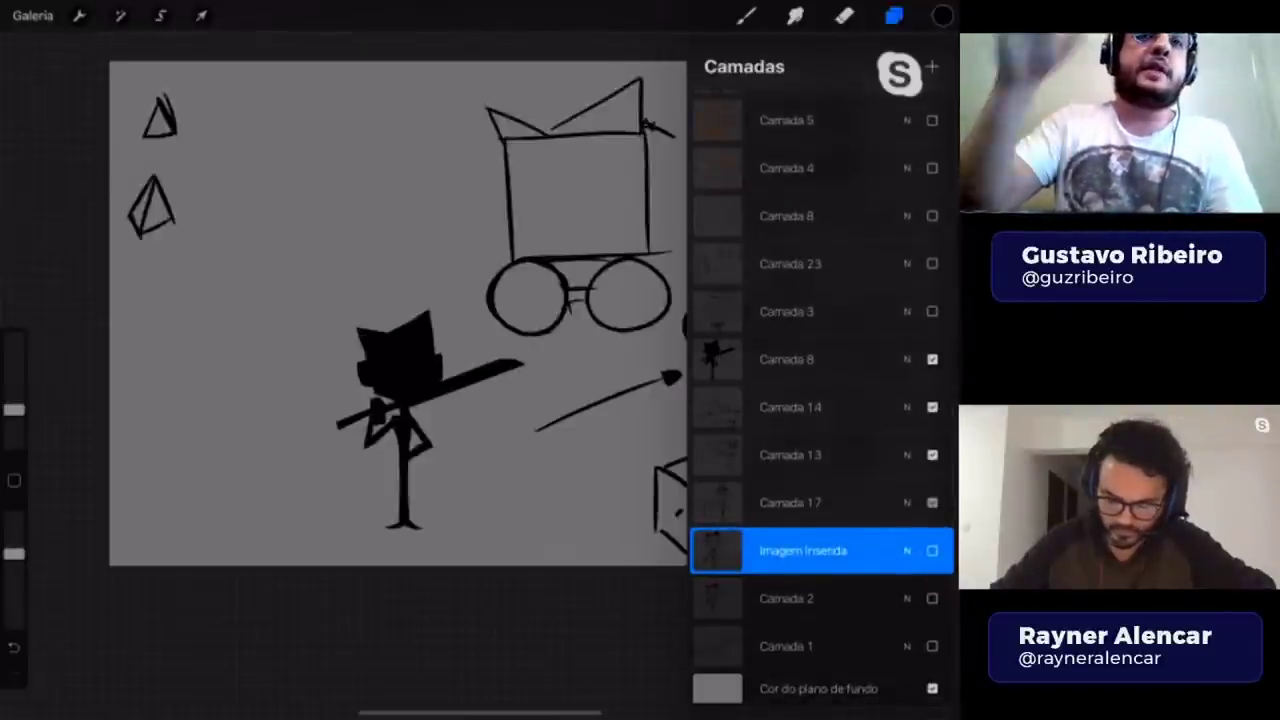
pyautogui.click(932, 502)
pyautogui.click(932, 502)
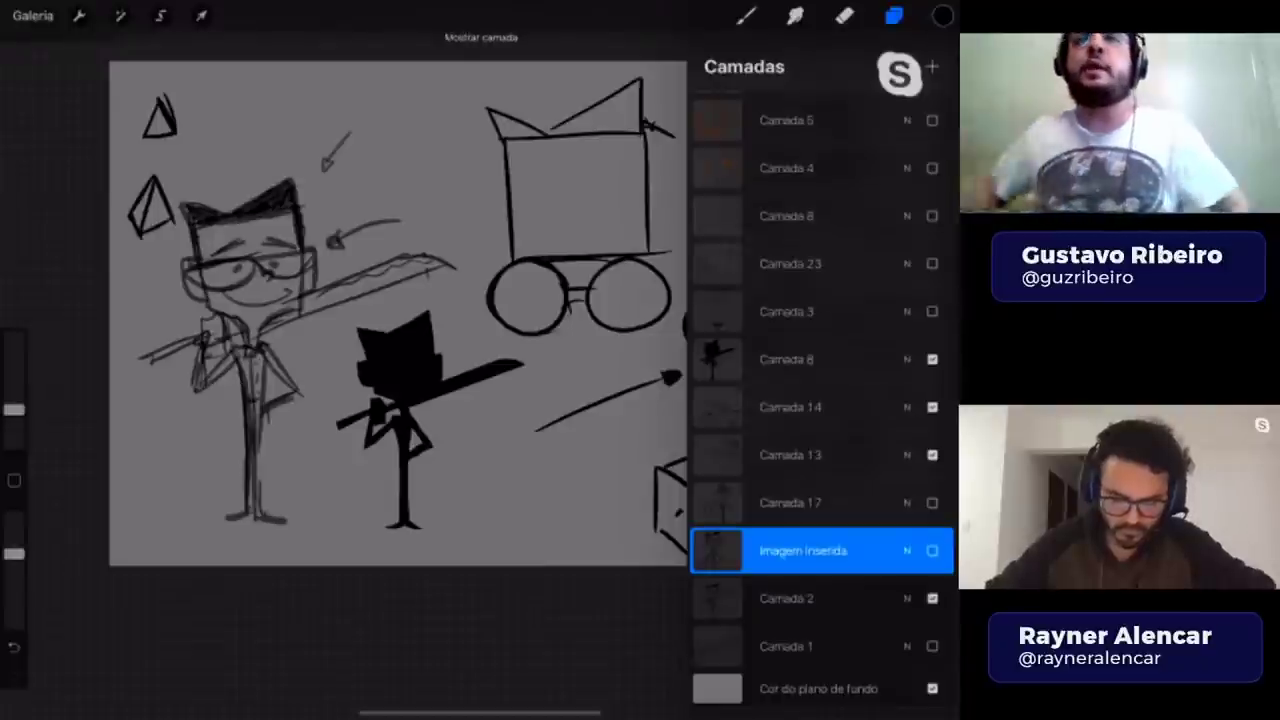
# - Check the canvas, then make the top layer the active one
pyautogui.click(894, 15)
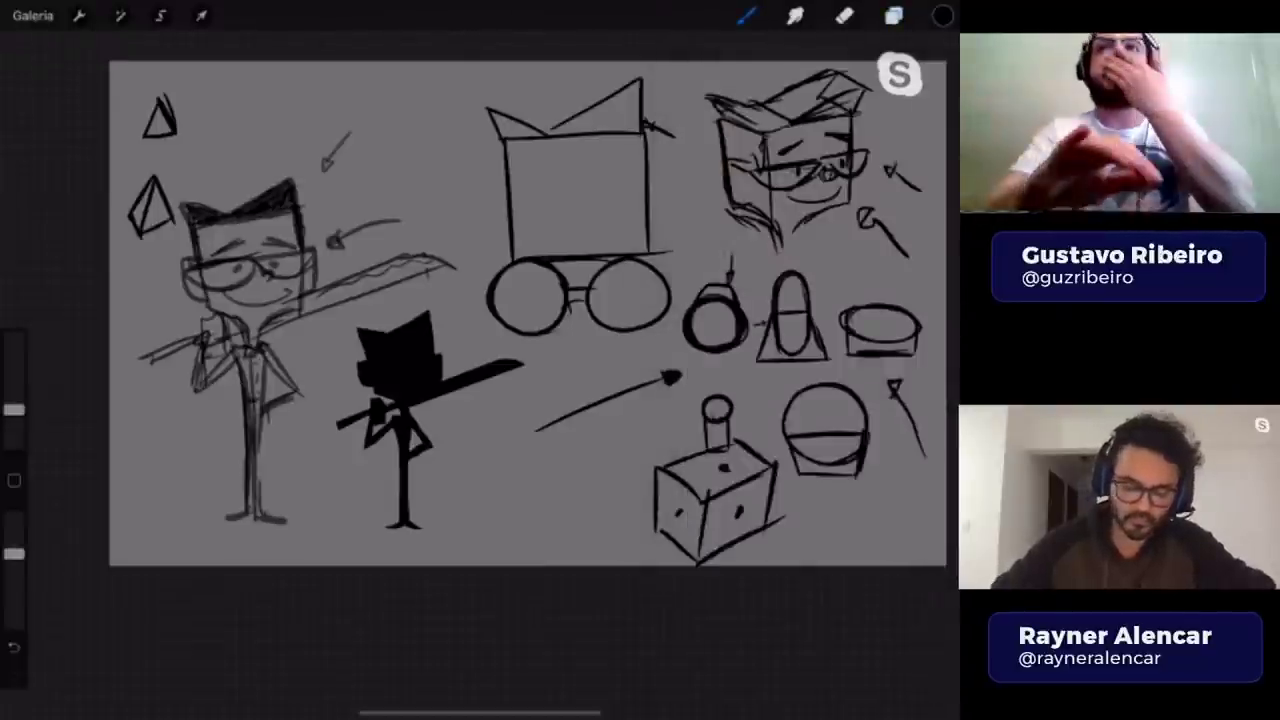
pyautogui.scroll(2, 520, 310)
pyautogui.click(894, 15)
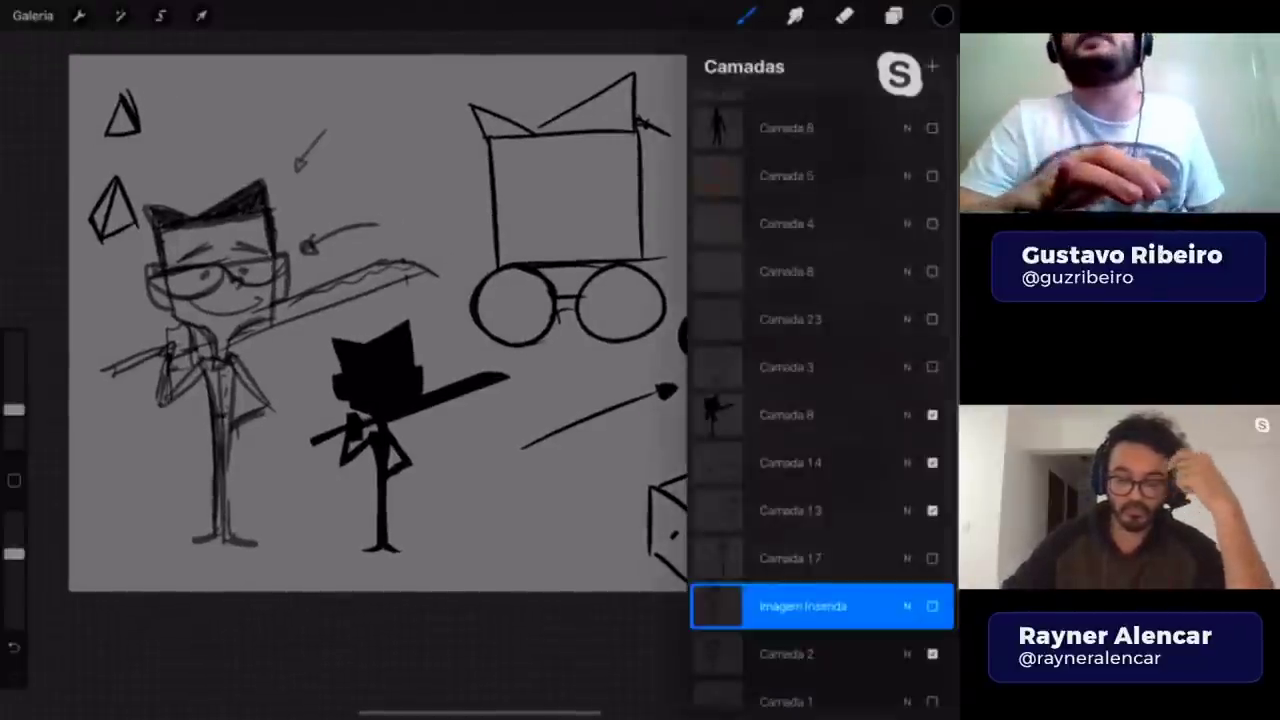
pyautogui.click(800, 128)
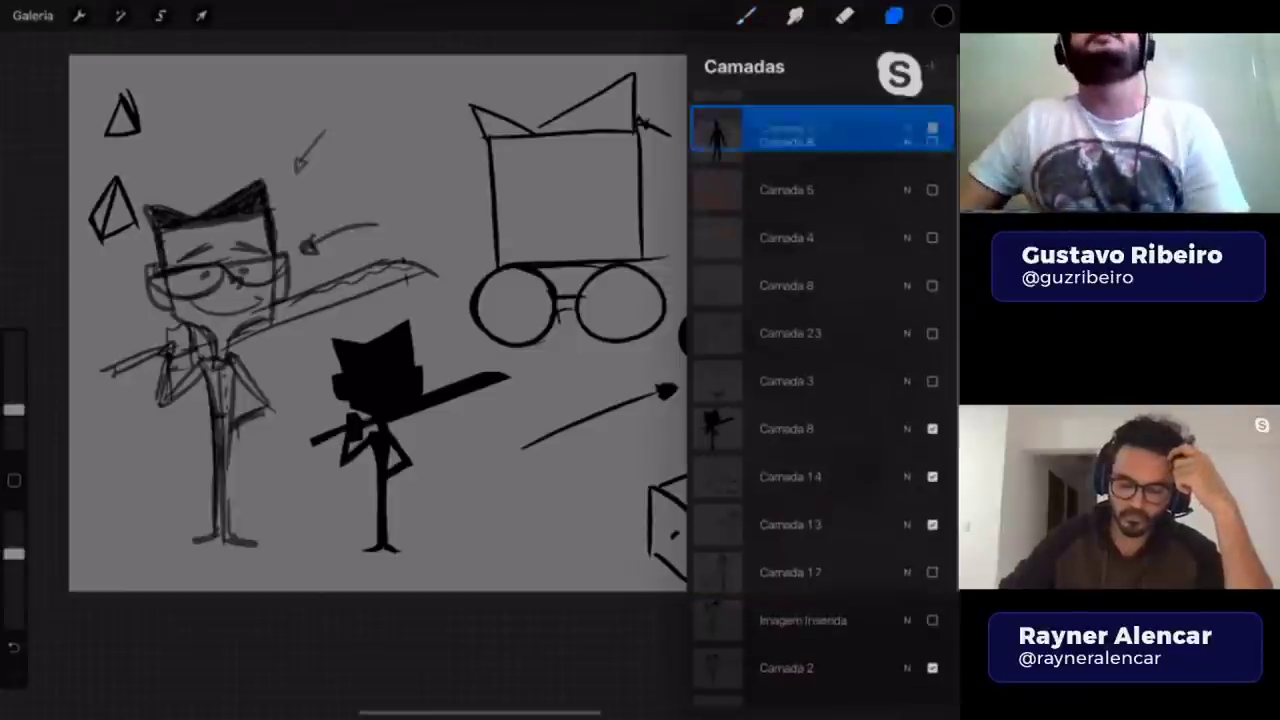
pyautogui.click(745, 15)
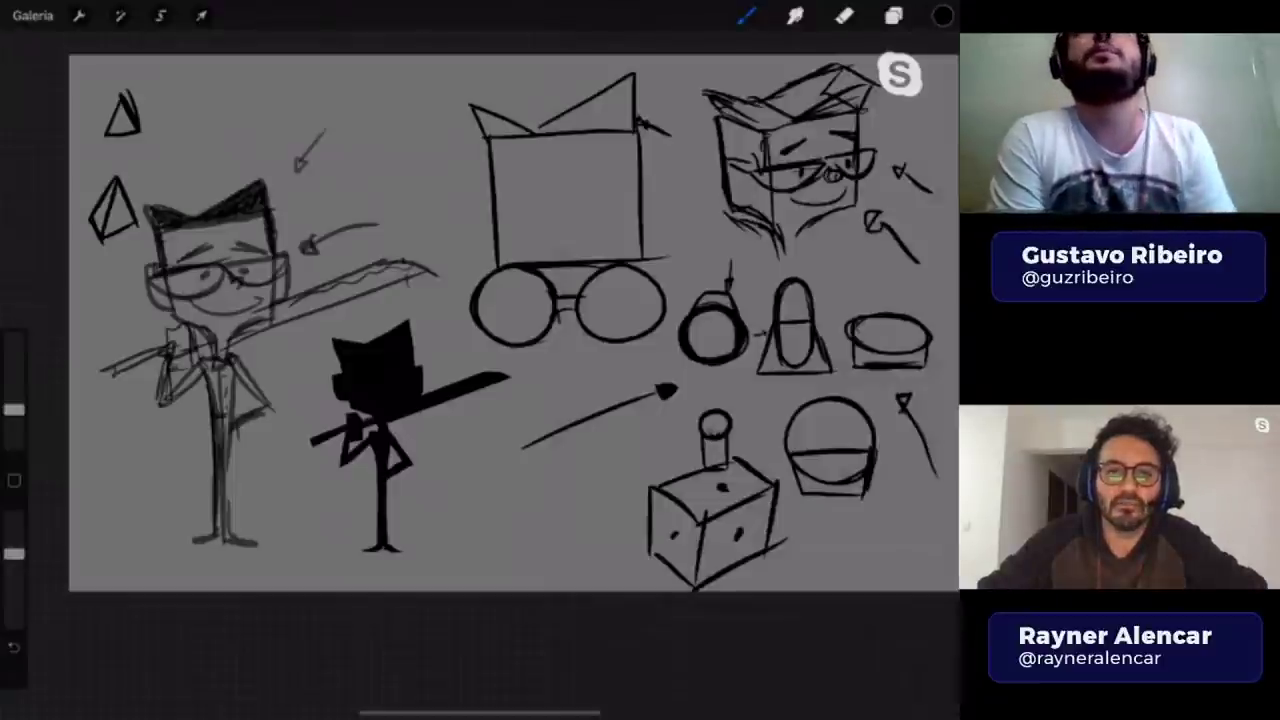
pyautogui.click(893, 15)
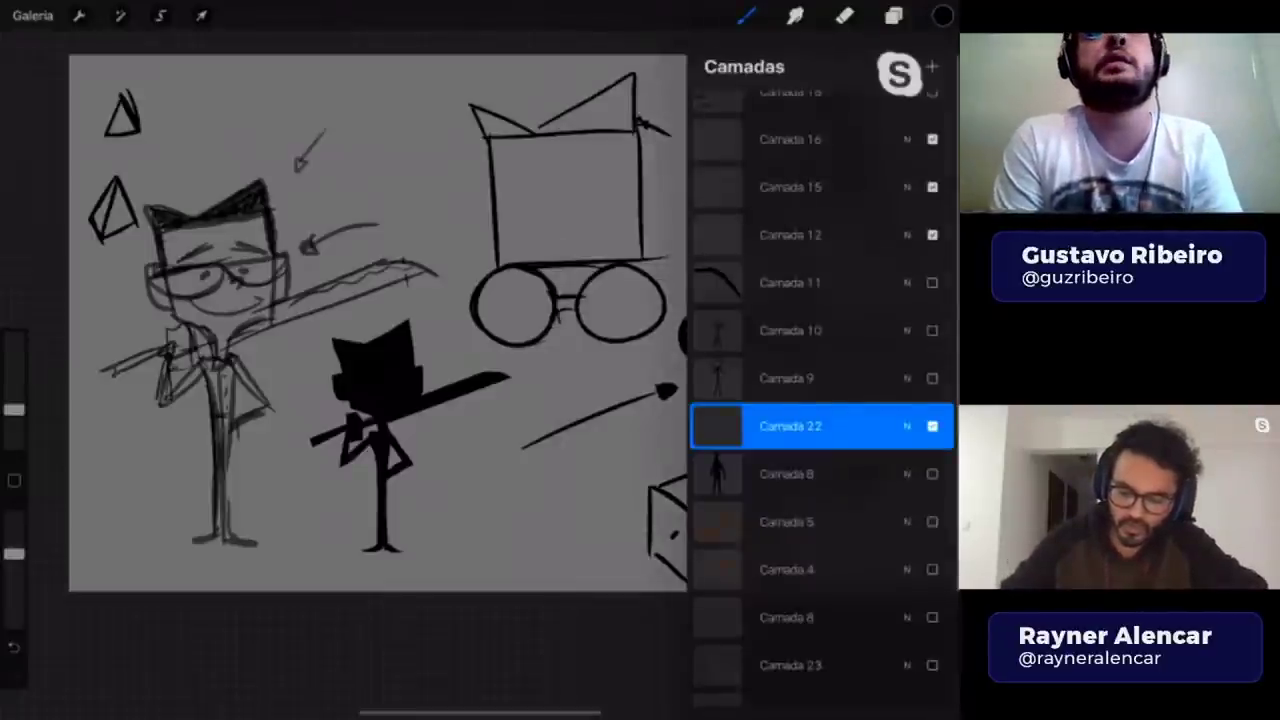
# - Hide the empty Camada 22 and Camada 23 layers while keeping the sketches visible
pyautogui.click(745, 15)
pyautogui.click(500, 450)
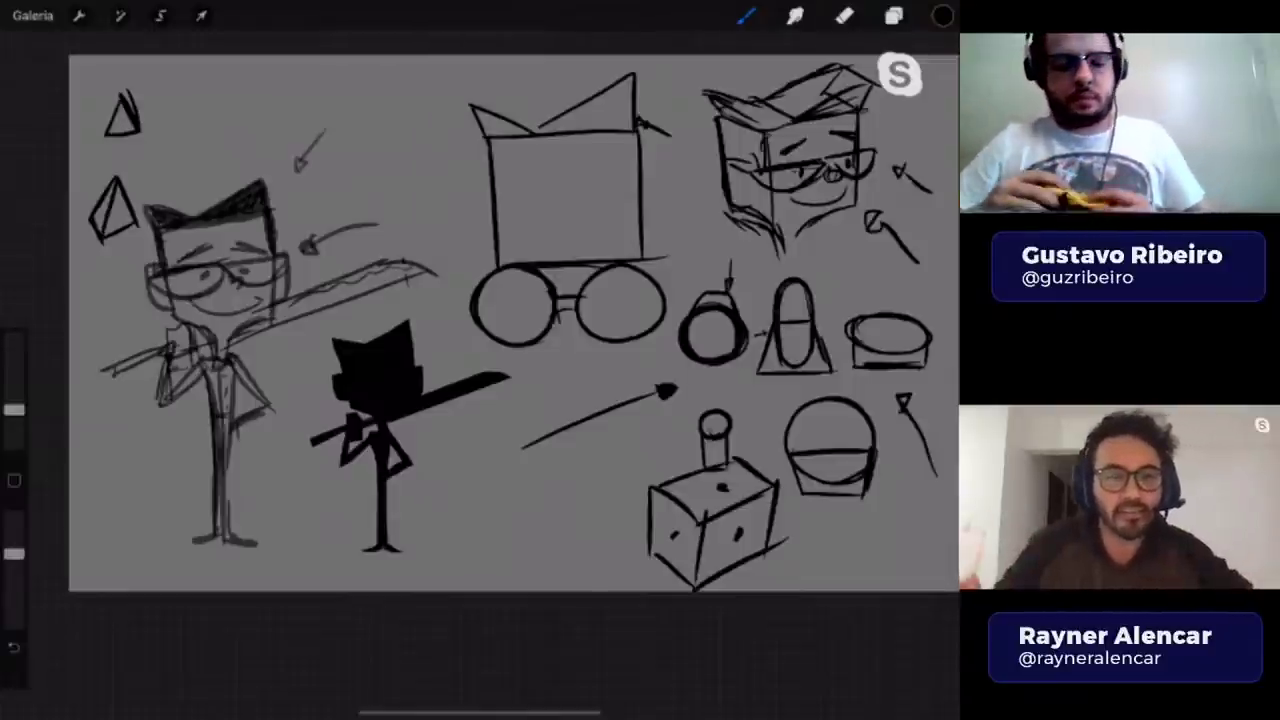
pyautogui.click(893, 15)
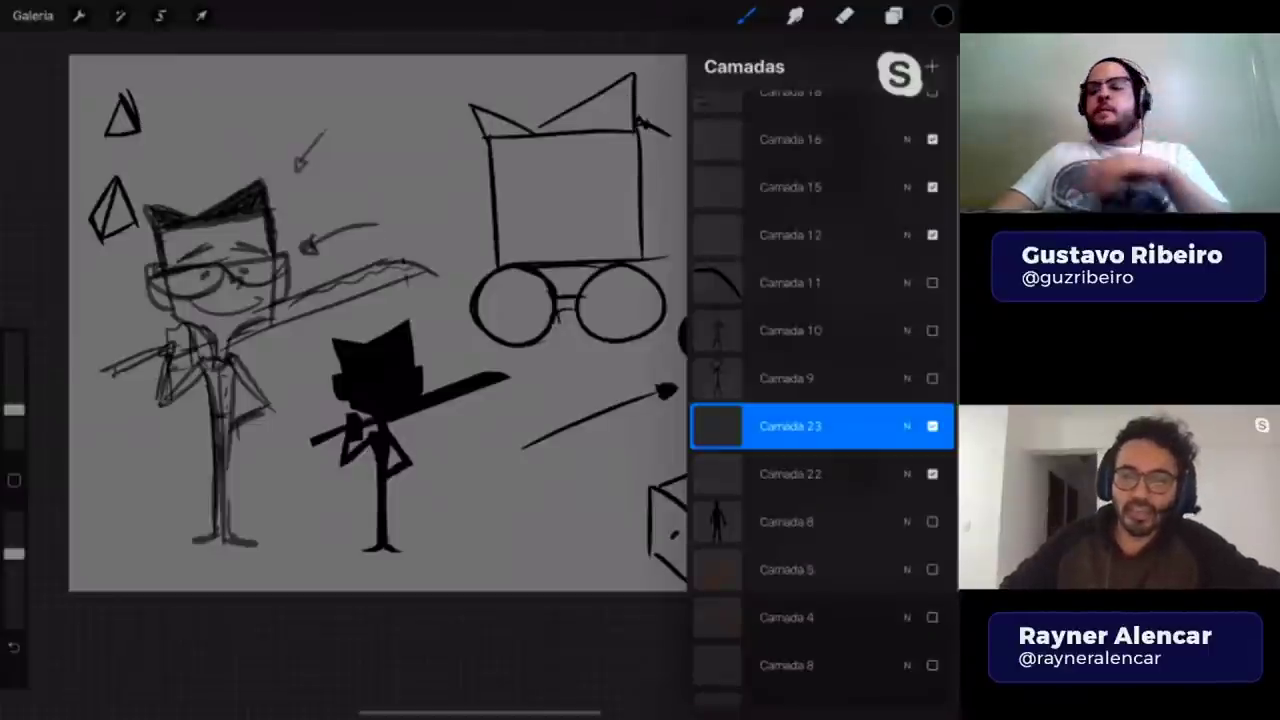
pyautogui.click(932, 474)
pyautogui.click(932, 426)
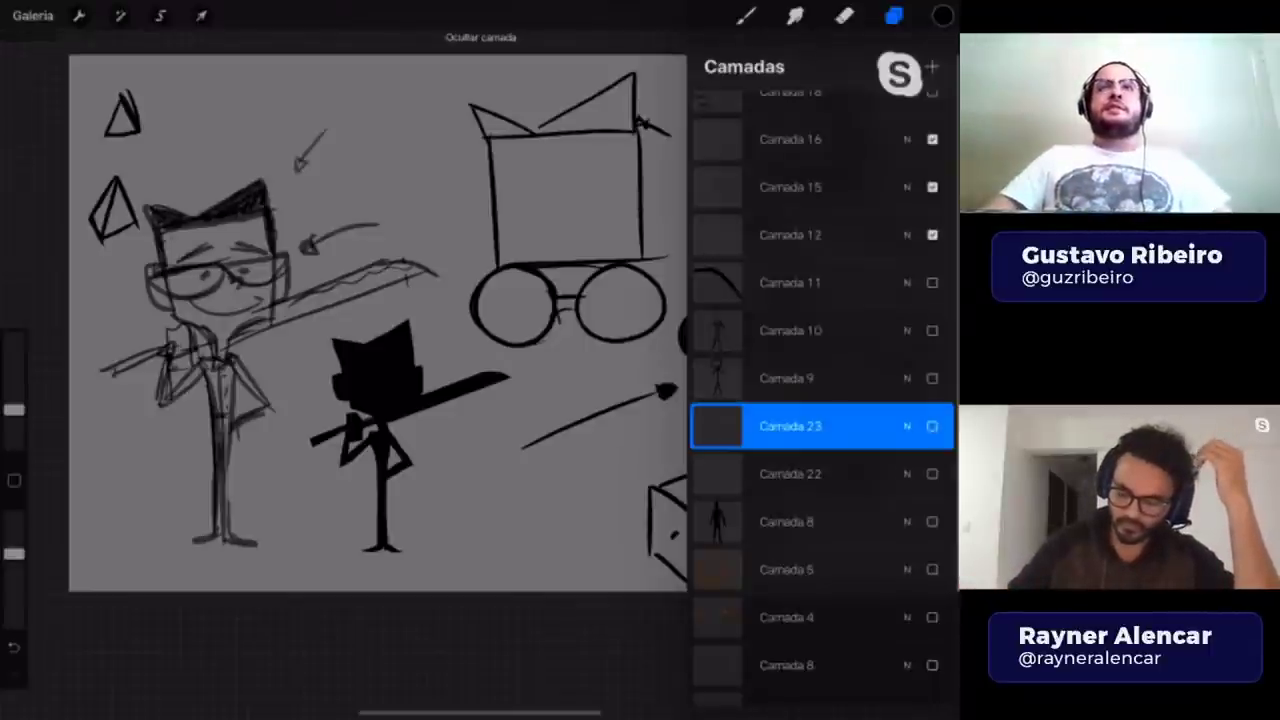
# - Select Camada 9 and scroll through the layer stack
pyautogui.scroll(1, 820, 400)
pyautogui.click(790, 292)
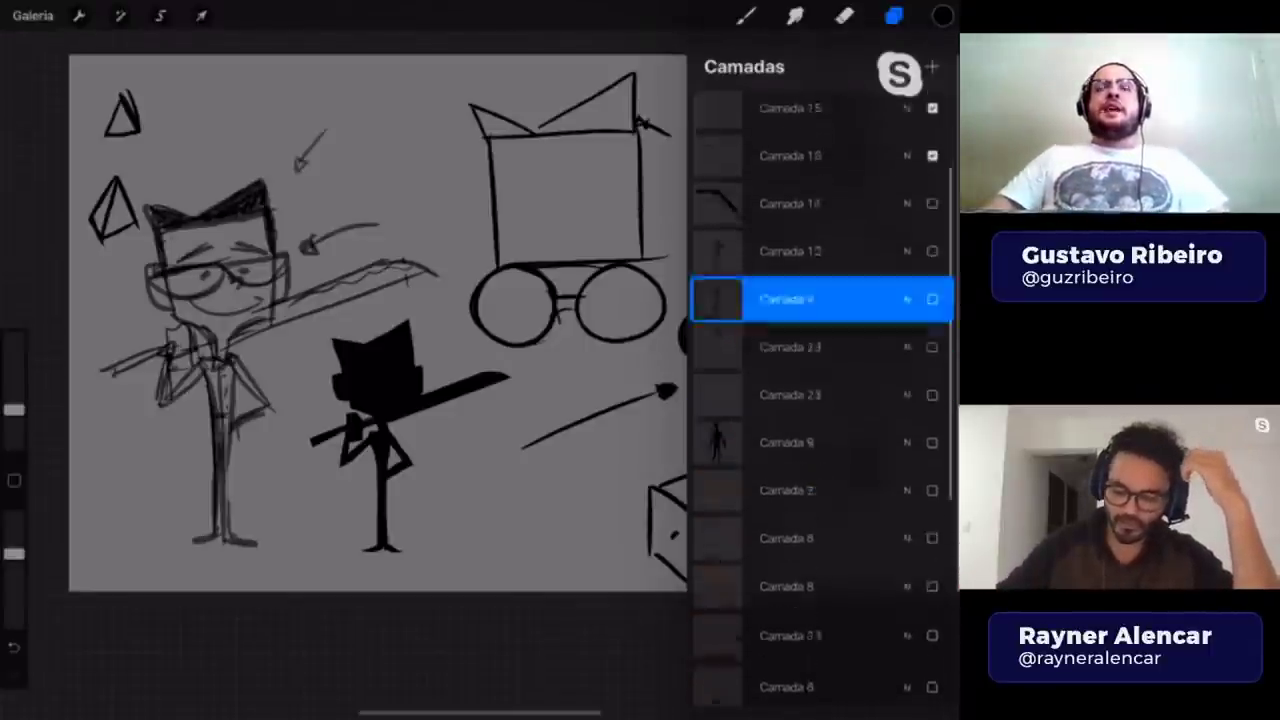
pyautogui.scroll(-3, 820, 400)
pyautogui.scroll(-2, 820, 400)
pyautogui.moveTo(900, 375); pyautogui.dragTo(780, 375)
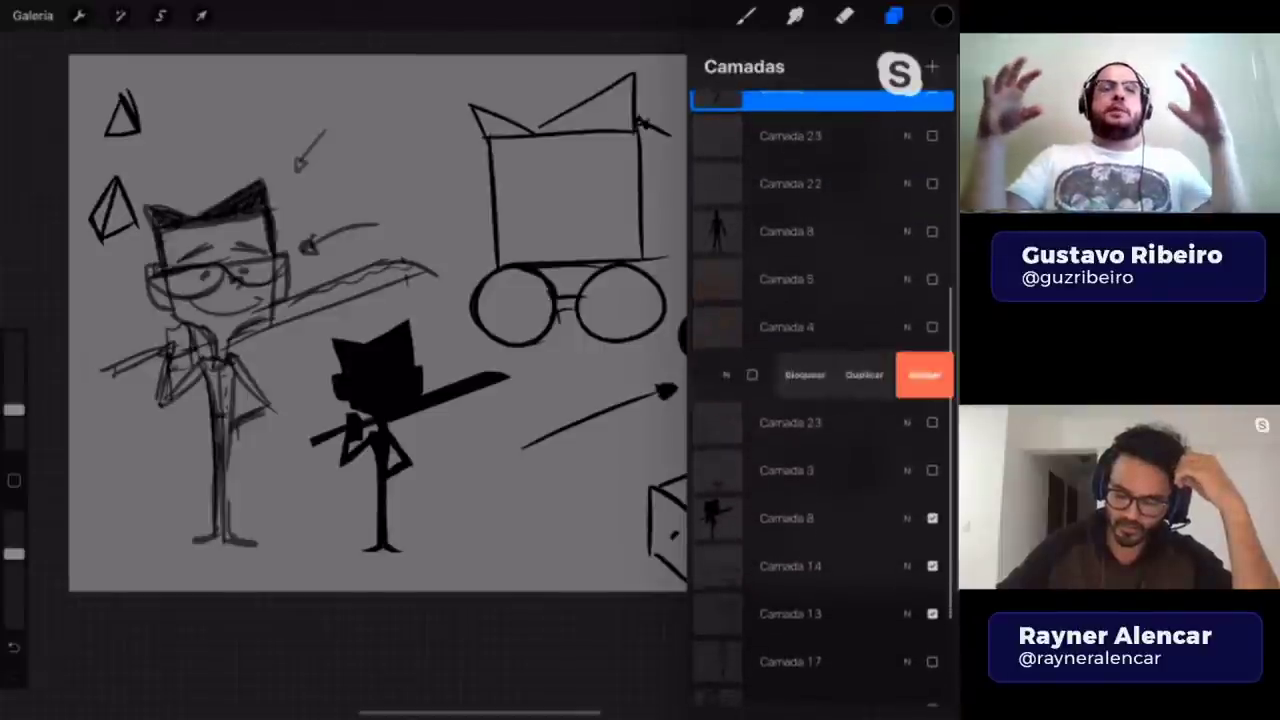
pyautogui.scroll(4, 820, 400)
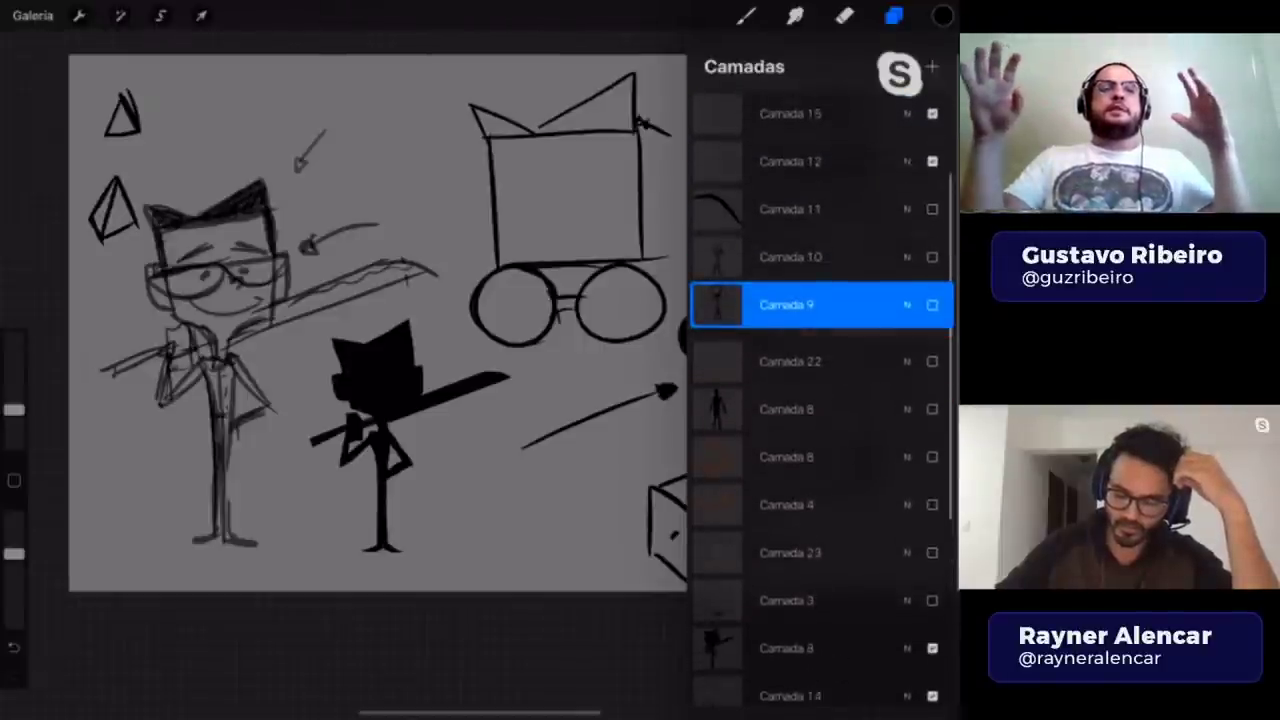
pyautogui.moveTo(900, 352)
pyautogui.mouseDown()
pyautogui.moveTo(780, 352)
pyautogui.moveTo(900, 352)
pyautogui.mouseUp()
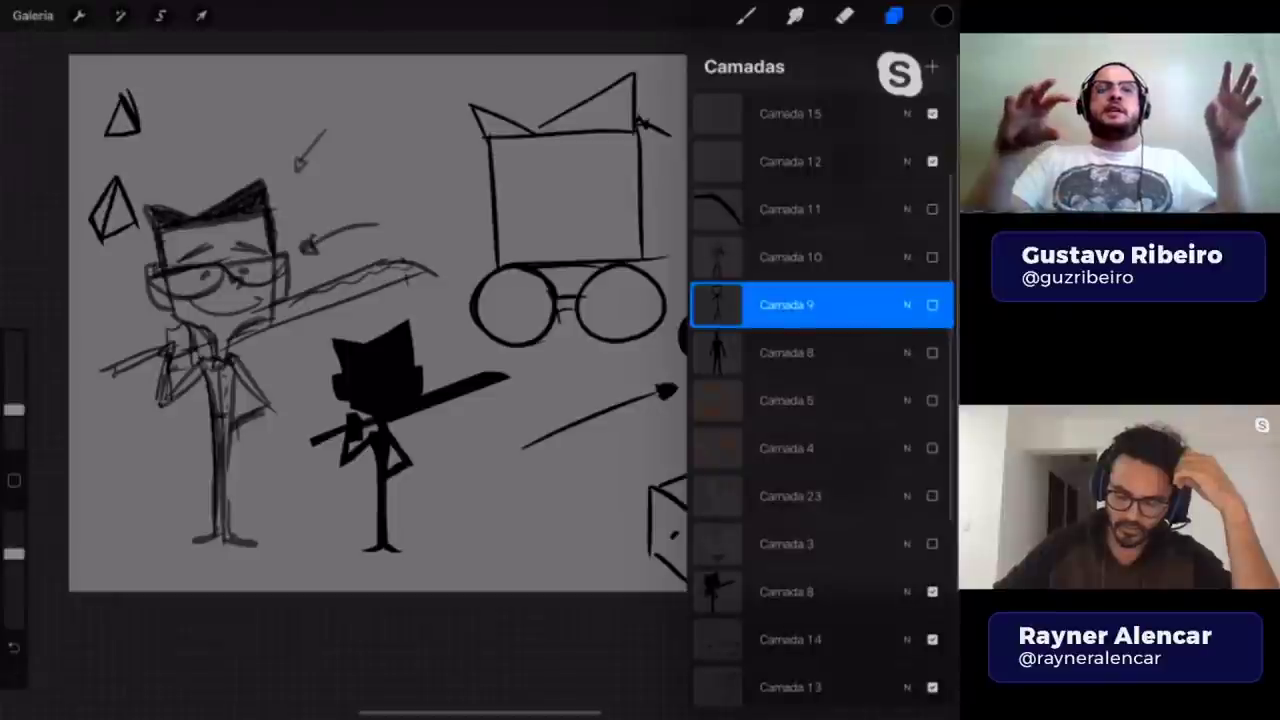
pyautogui.click(893, 15)
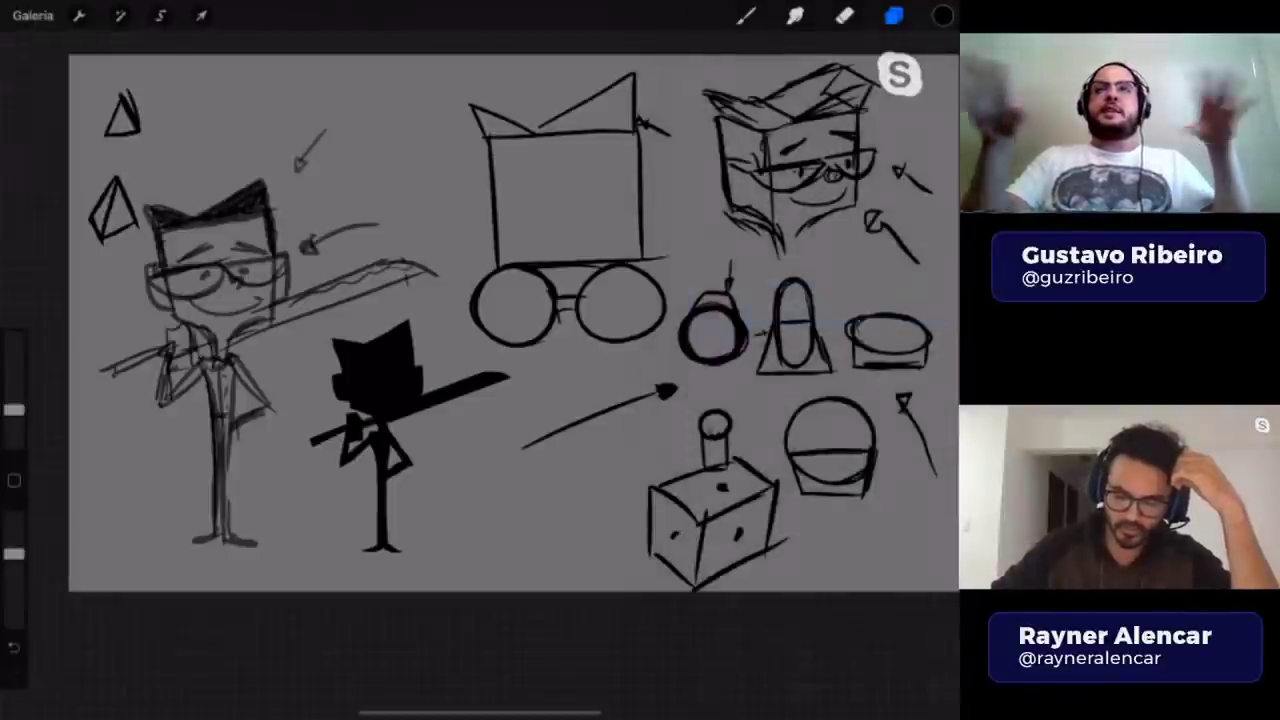
# - Delete layers Camada 16, 15, 12 and 22
pyautogui.moveTo(900, 187); pyautogui.dragTo(780, 187)
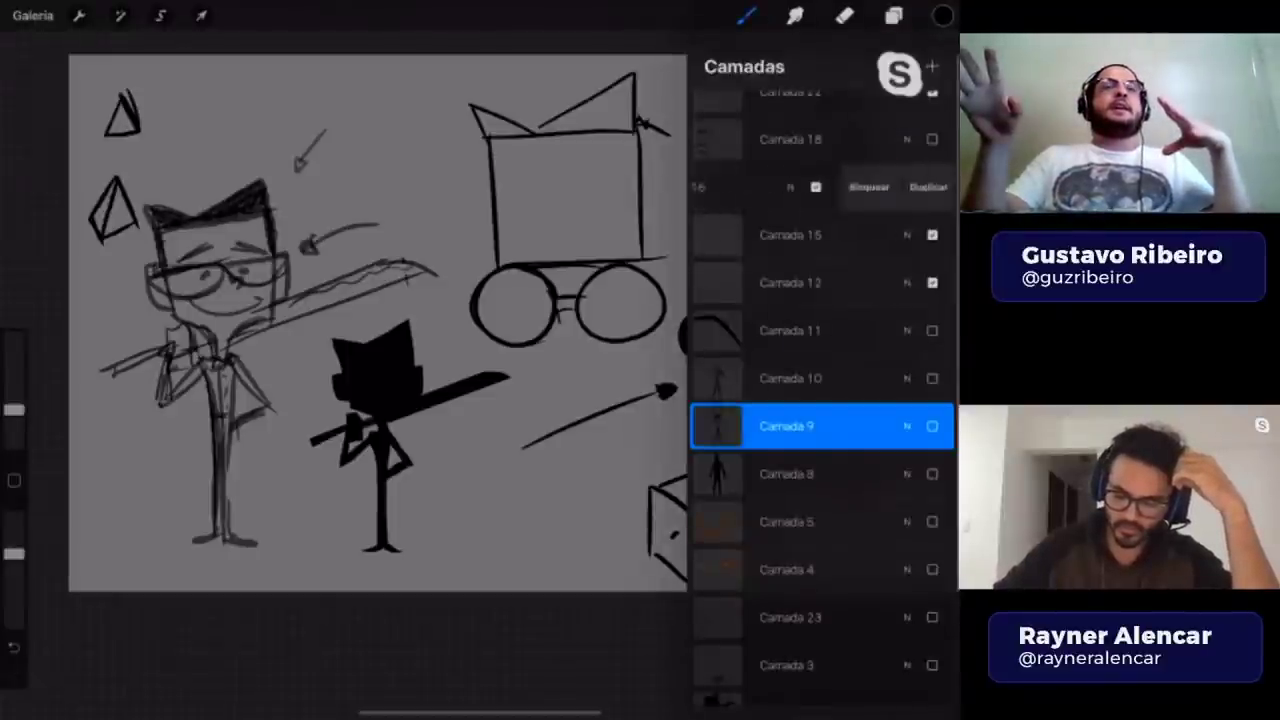
pyautogui.click(923, 187)
pyautogui.moveTo(900, 187); pyautogui.dragTo(780, 187)
pyautogui.click(923, 187)
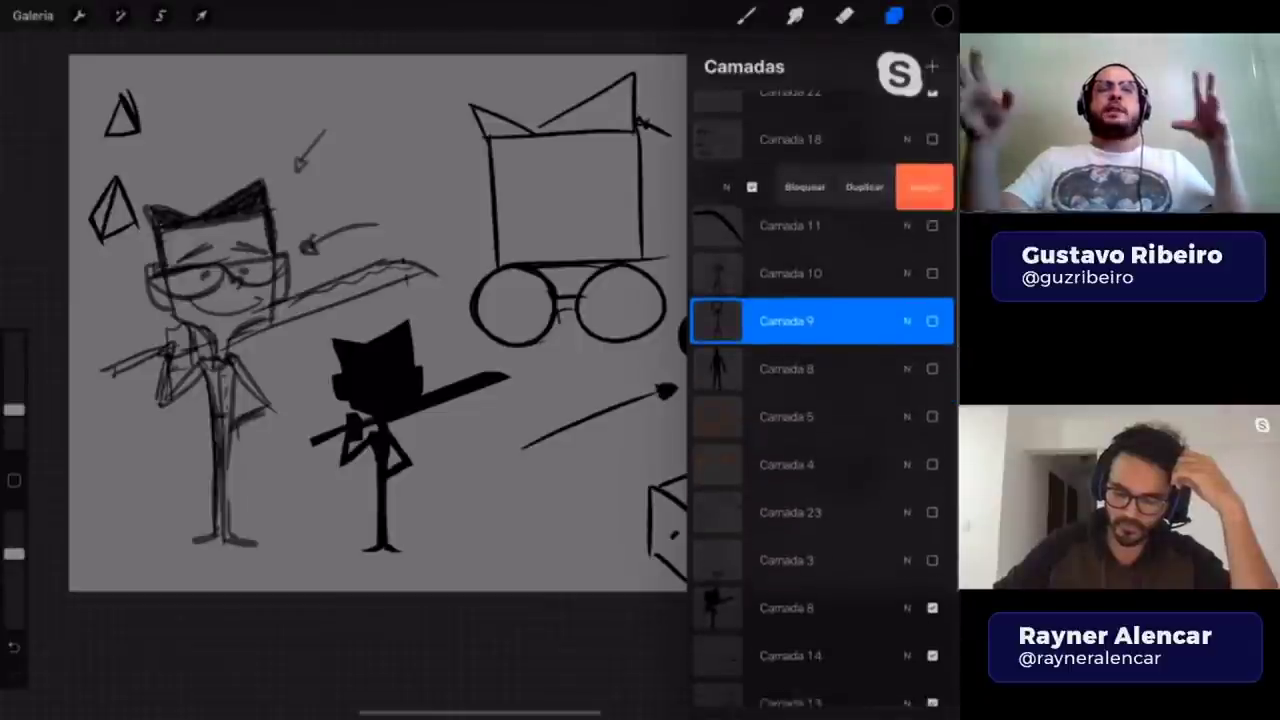
pyautogui.click(920, 184)
pyautogui.moveTo(900, 114); pyautogui.dragTo(780, 114)
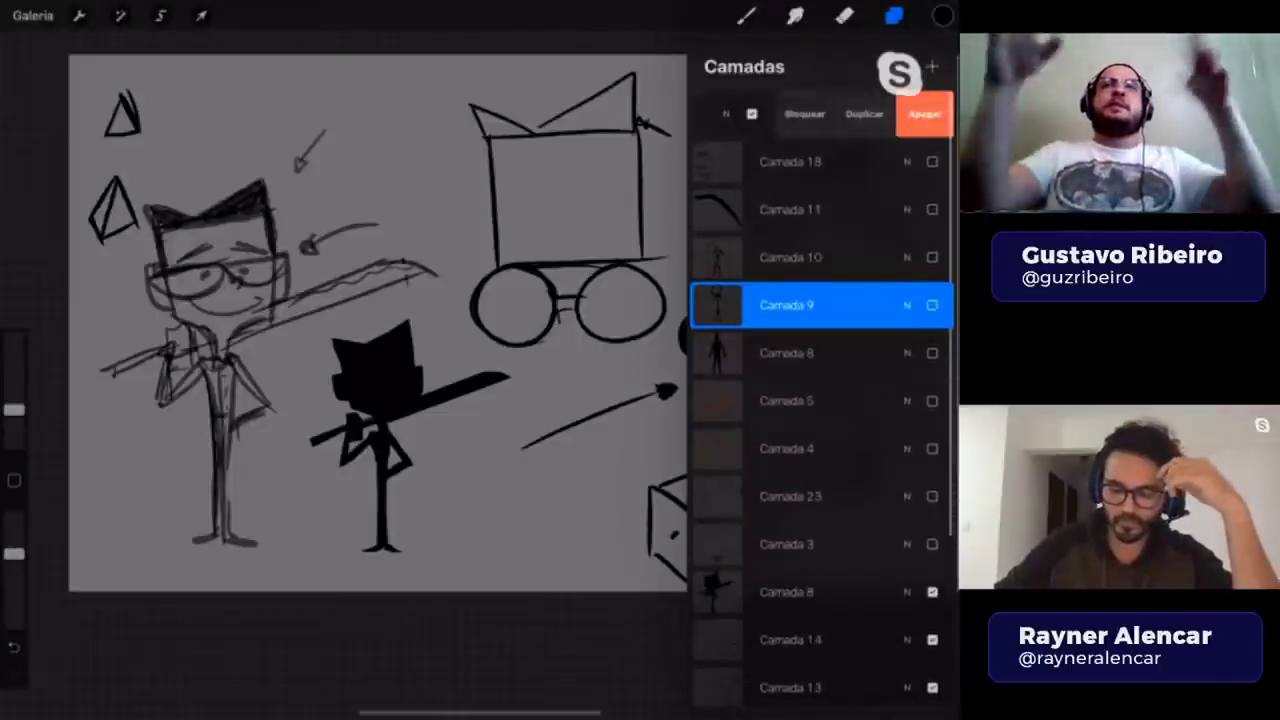
pyautogui.click(920, 114)
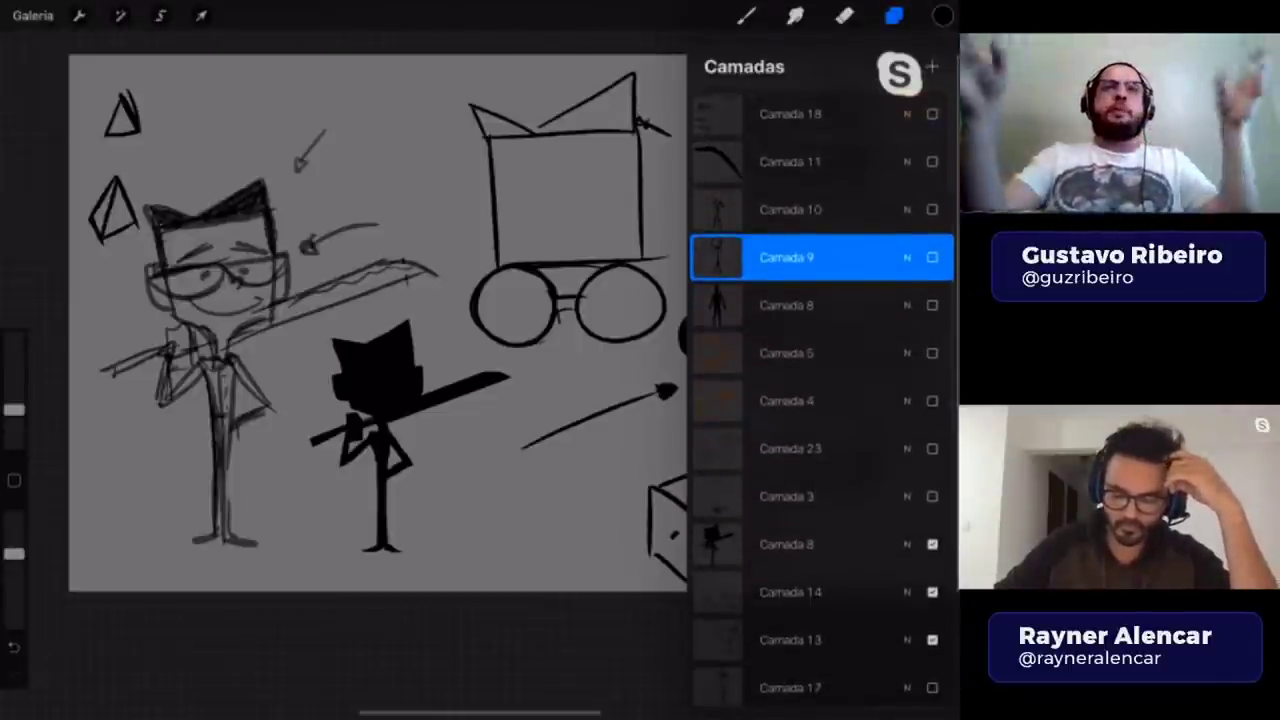
# - Hide the Camada 8, 14, 13 and 2 sketch layers, leaving the canvas blank
pyautogui.scroll(-1, 820, 400)
pyautogui.scroll(-3, 820, 400)
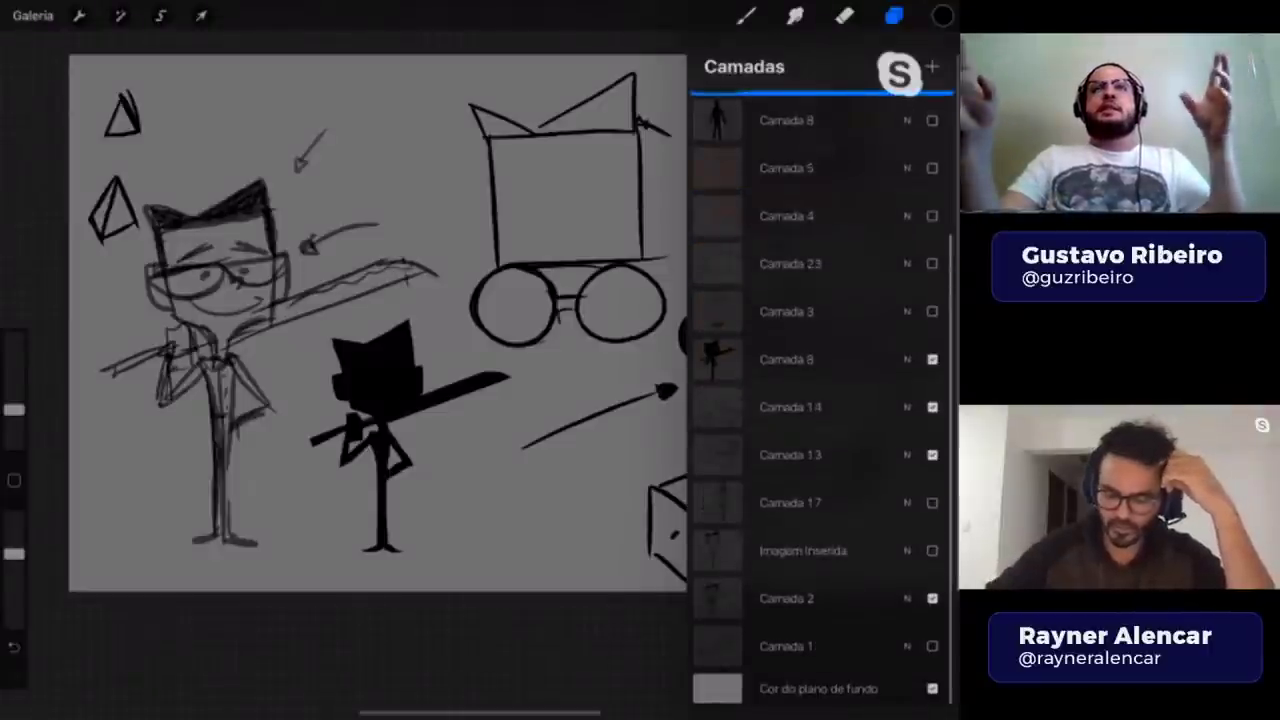
pyautogui.click(932, 359)
pyautogui.click(932, 359)
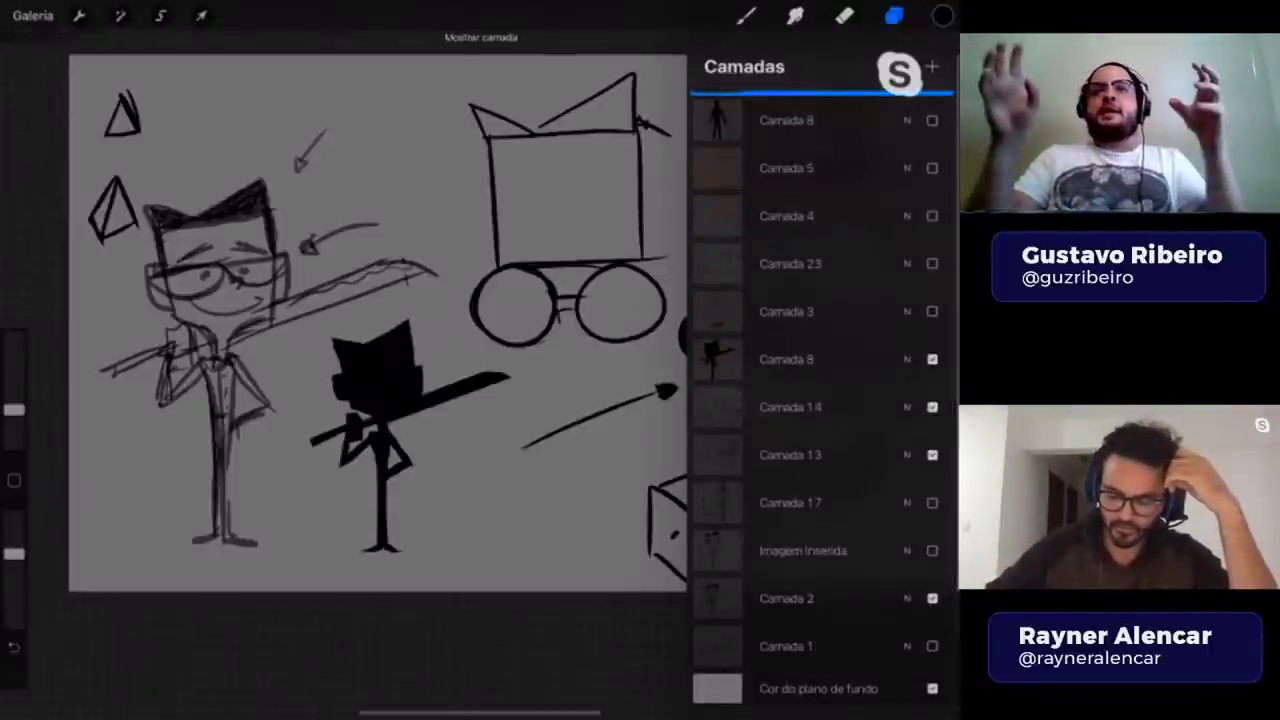
pyautogui.click(932, 407)
pyautogui.click(932, 359)
pyautogui.click(932, 455)
pyautogui.click(786, 598)
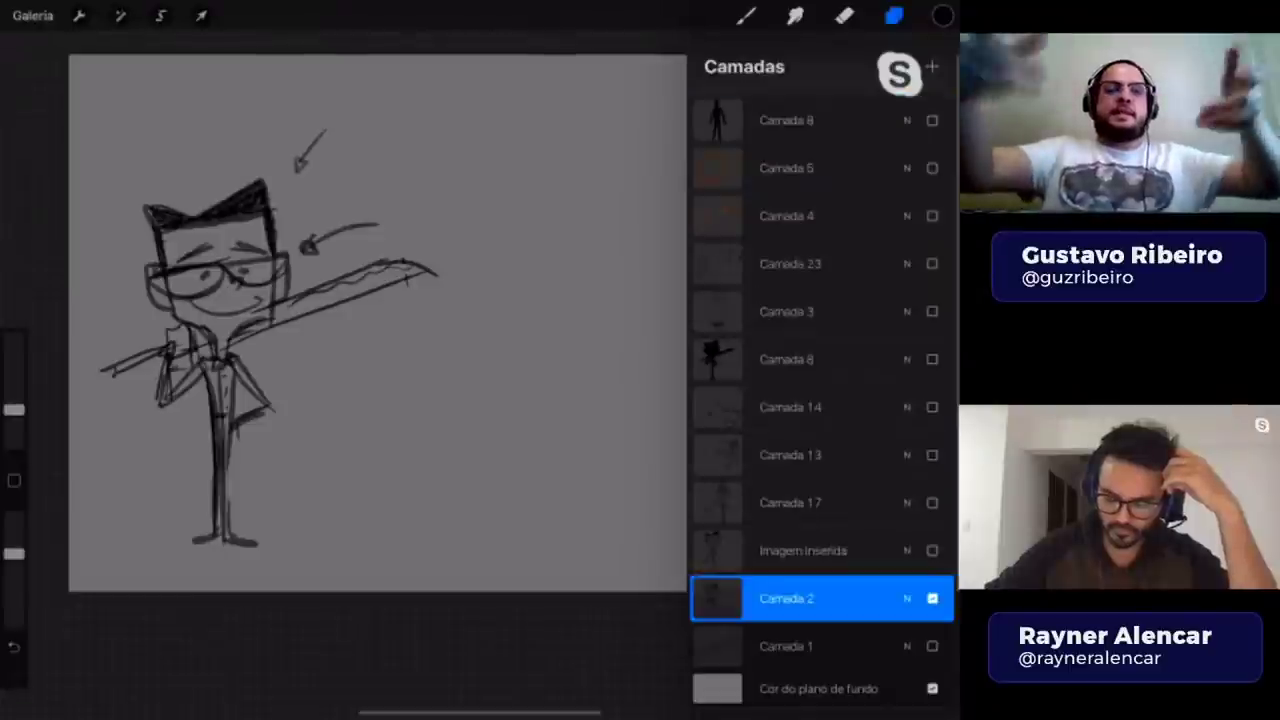
pyautogui.click(932, 598)
# - Select the empty Camada 18 layer and make it visible after the hidden-layer warning
pyautogui.scroll(5, 820, 400)
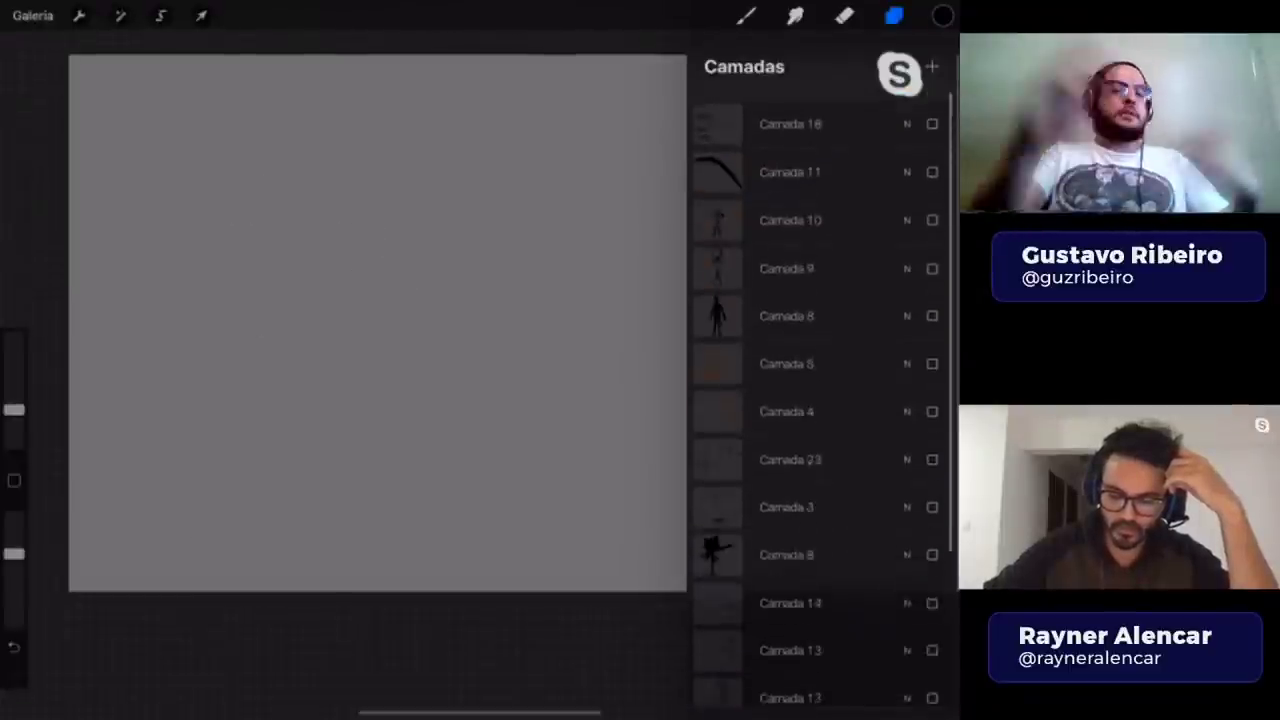
pyautogui.click(790, 114)
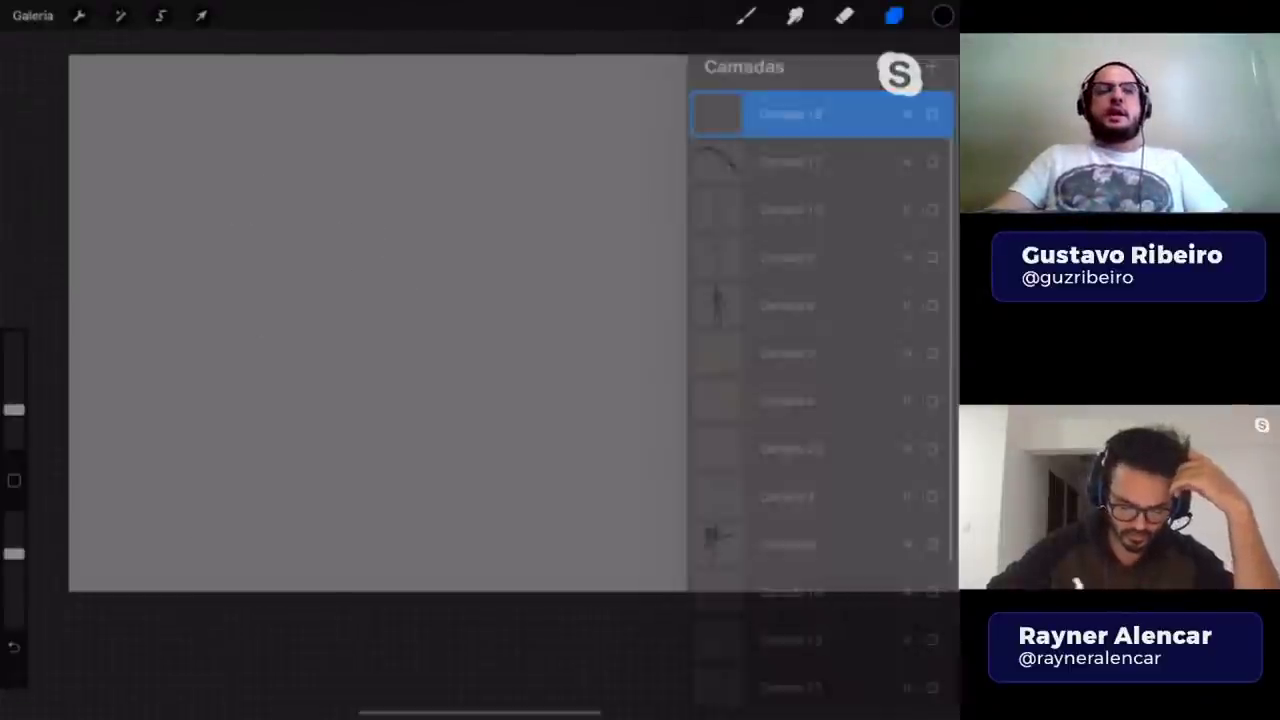
pyautogui.click(746, 15)
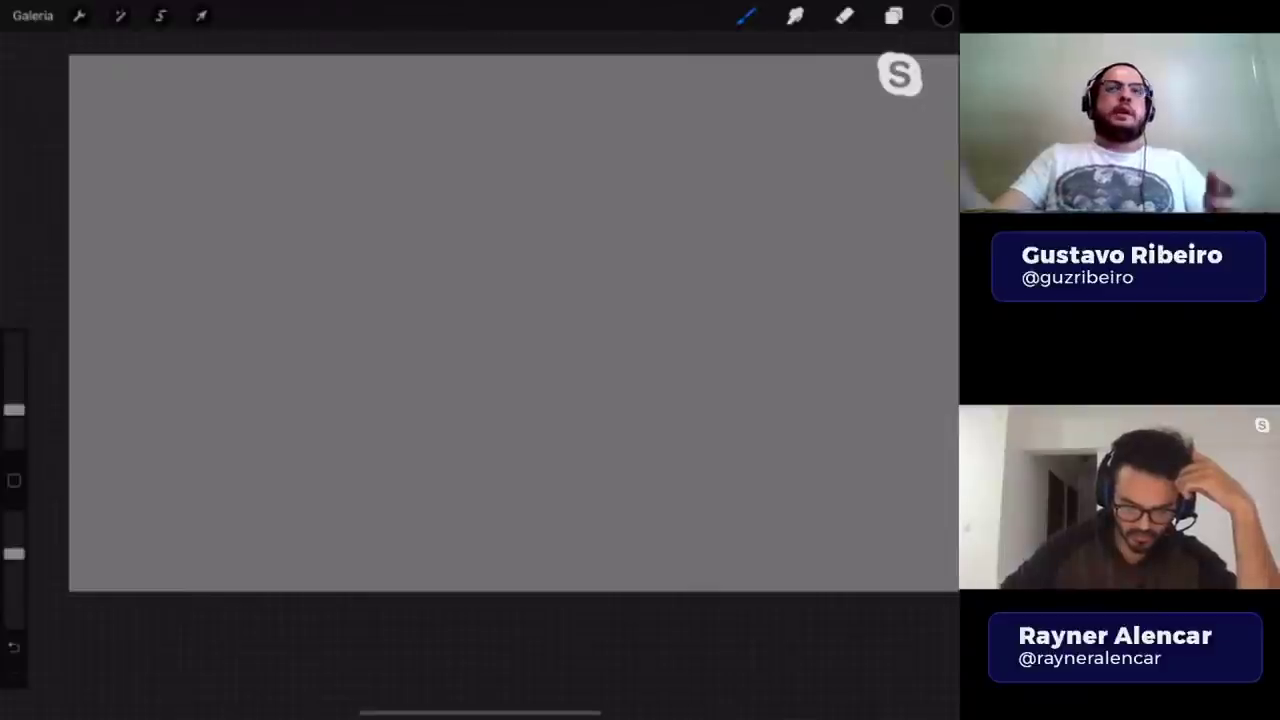
pyautogui.click(480, 320)
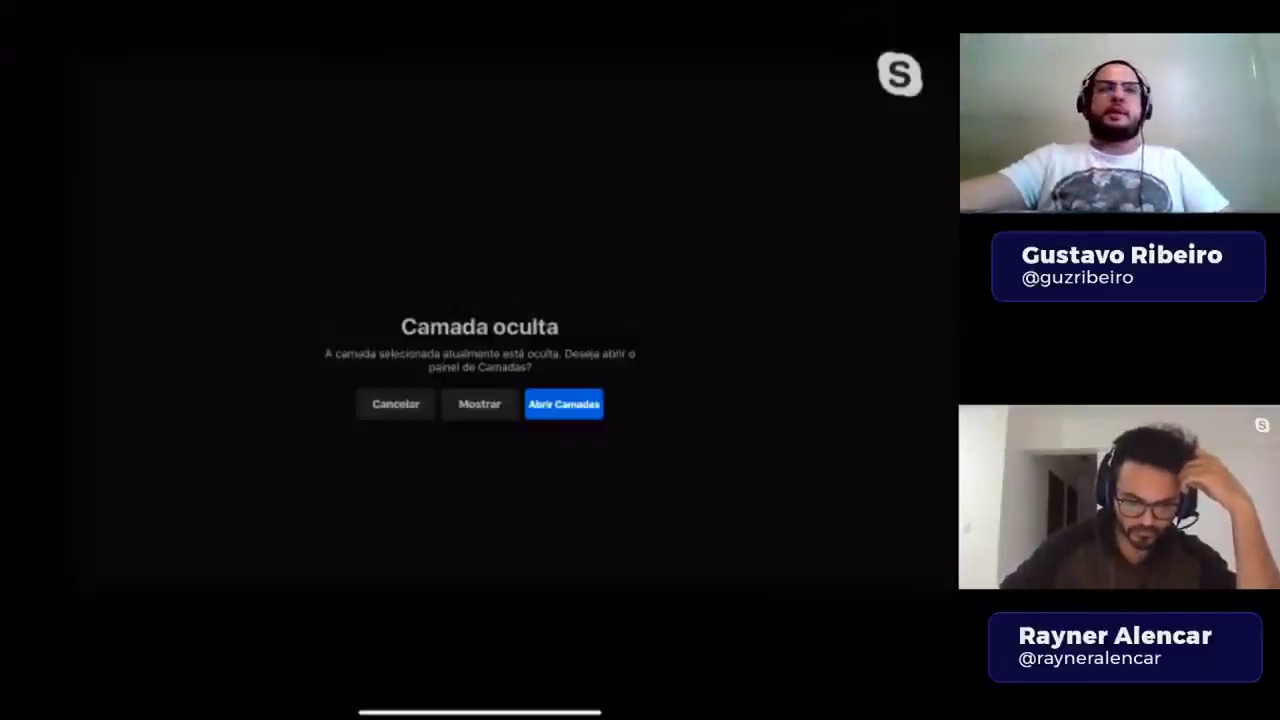
pyautogui.click(564, 404)
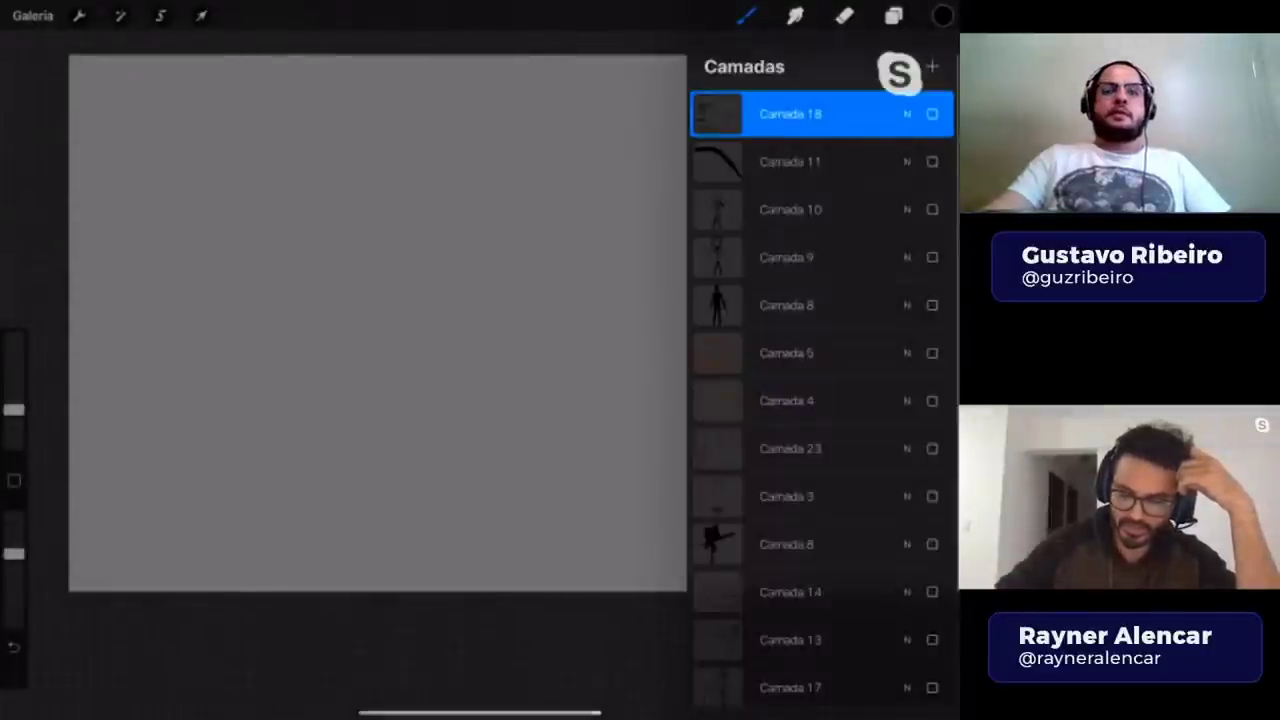
pyautogui.click(932, 114)
# - Dismiss the brush library and exit Procreate to the home screen
pyautogui.click(746, 15)
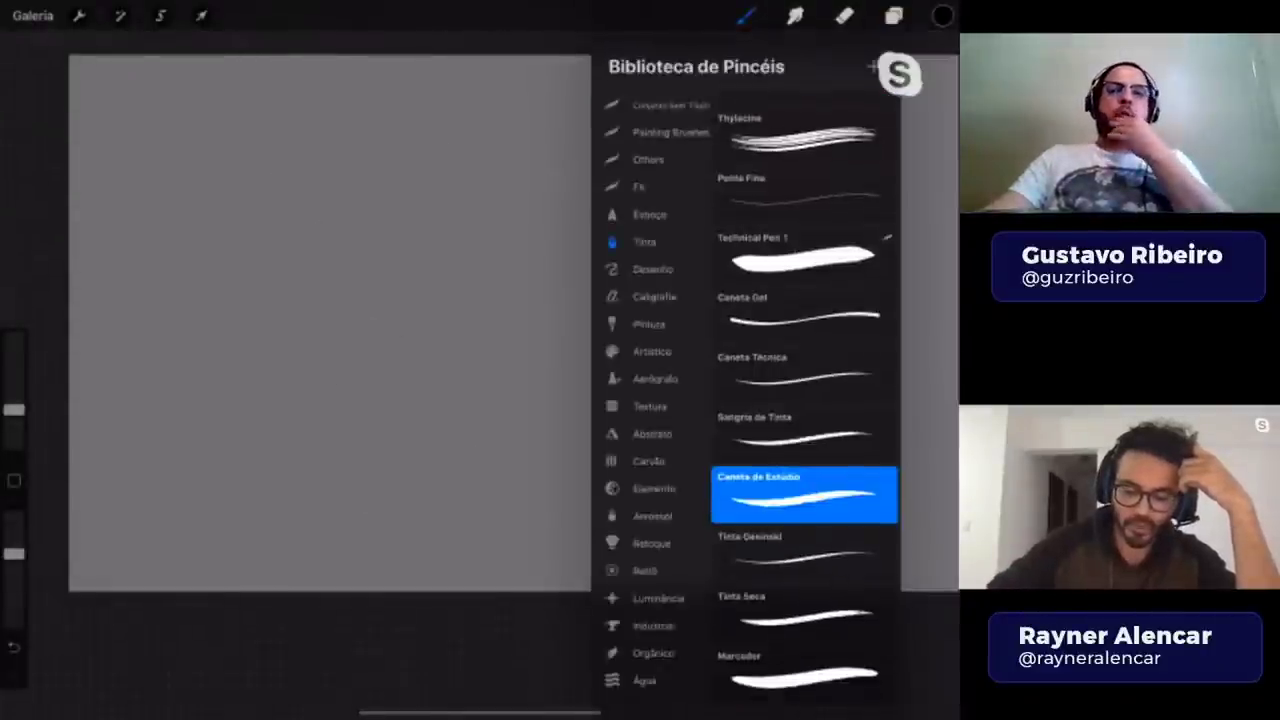
pyautogui.click(330, 320)
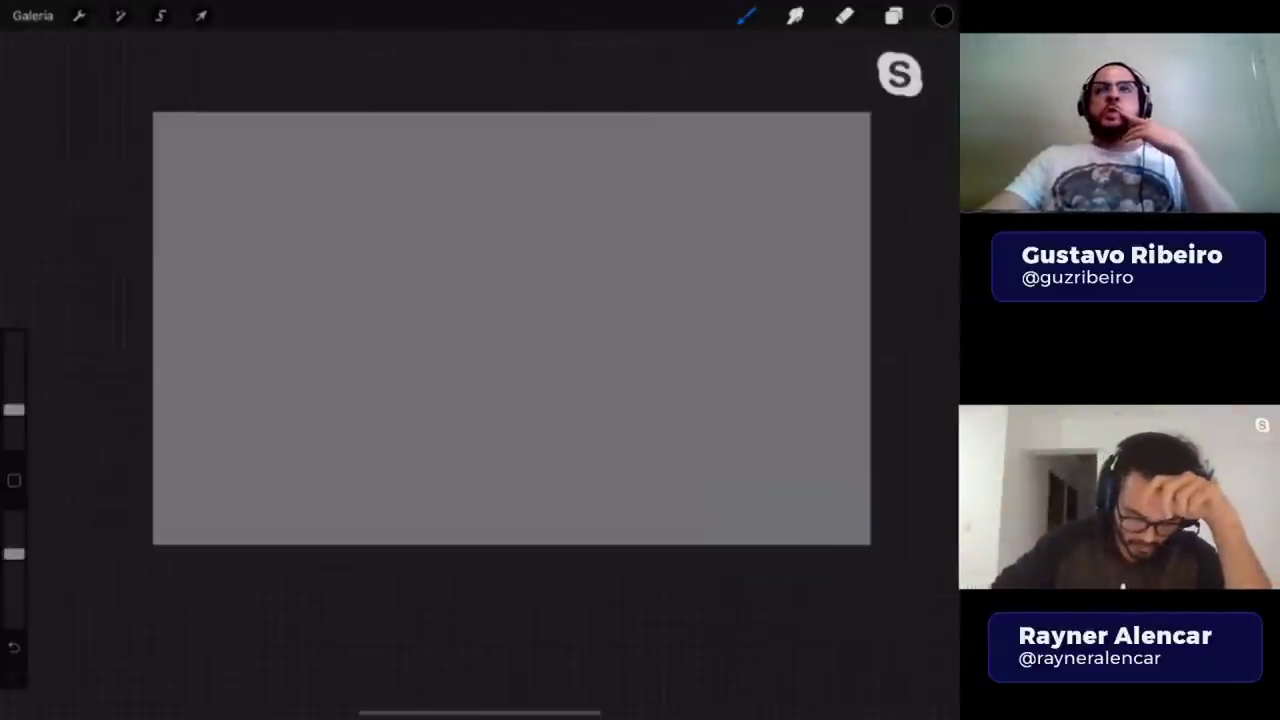
pyautogui.moveTo(480, 712); pyautogui.dragTo(480, 400)
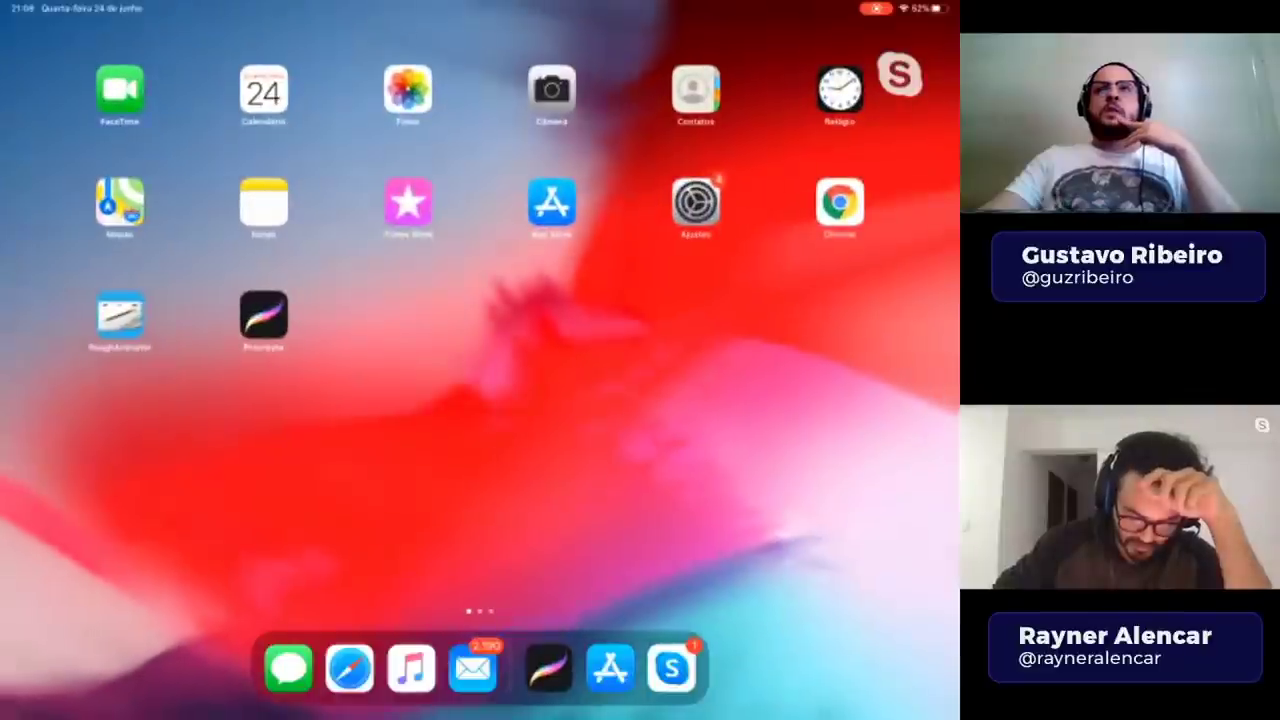
# - Search Google for 'sauron' from Safari's address bar
pyautogui.click(349, 668)
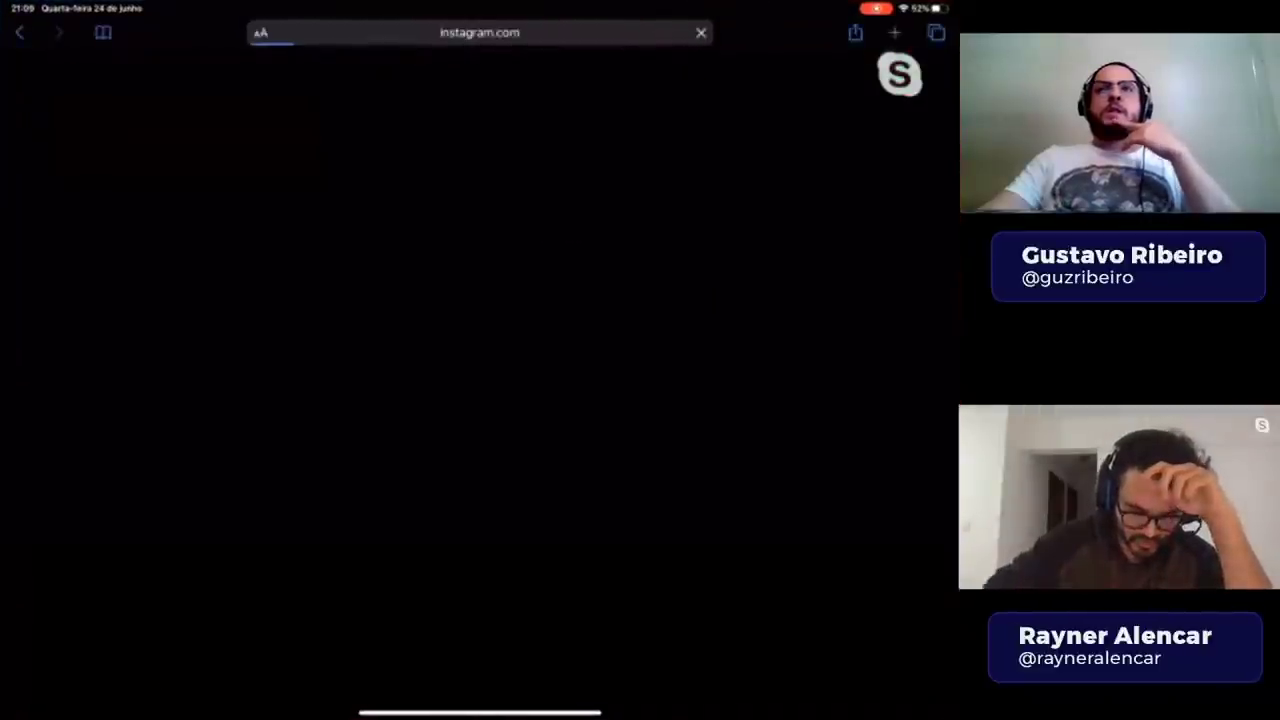
pyautogui.click(480, 32)
pyautogui.write('sa')
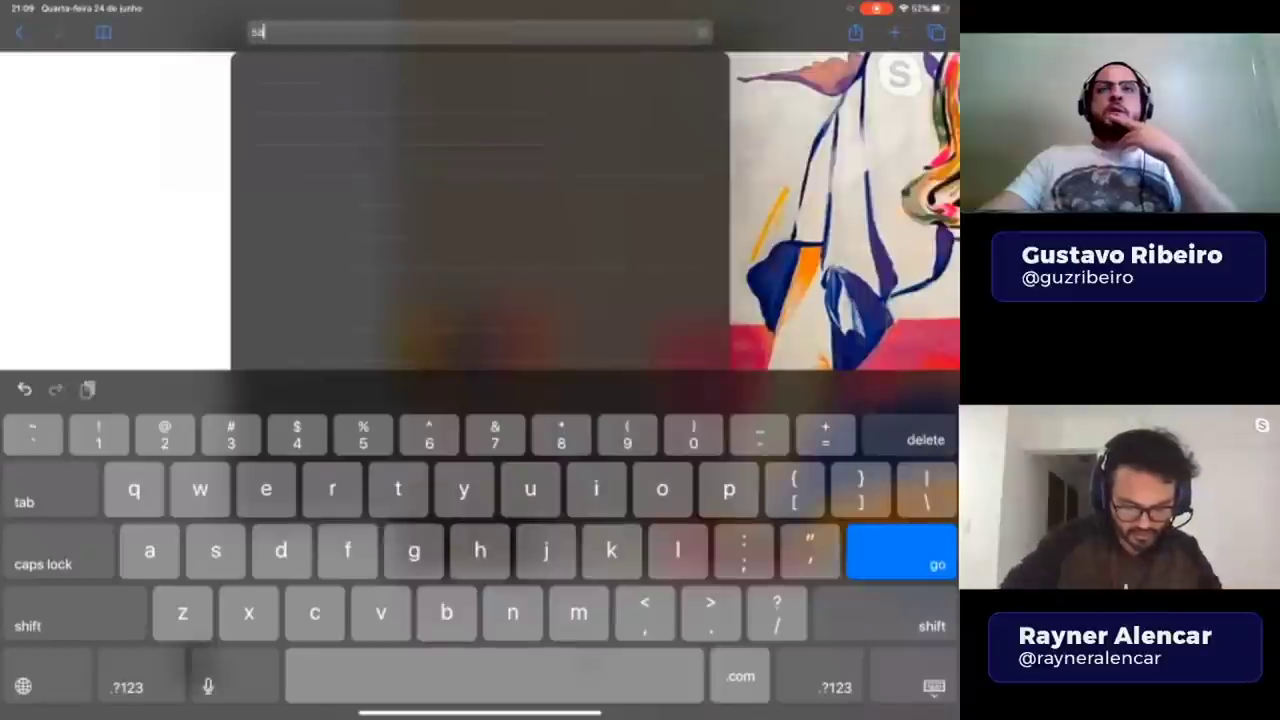
pyautogui.write('u')
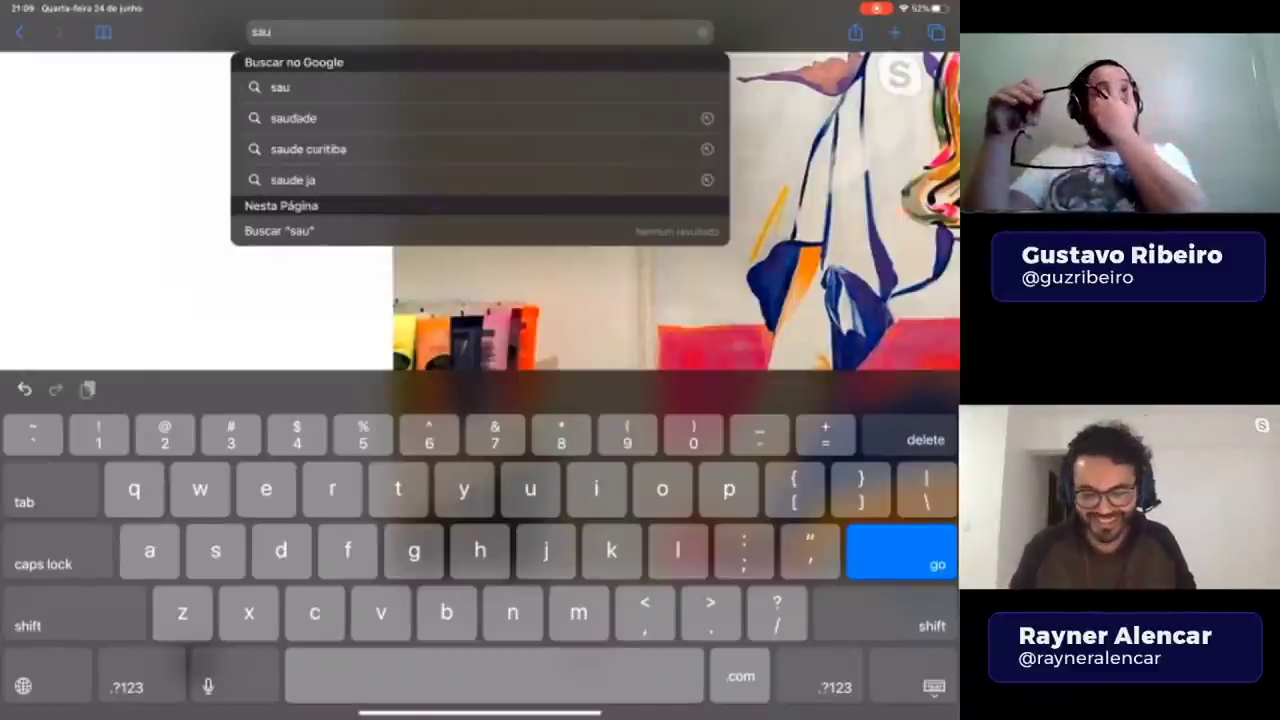
pyautogui.write('ron')
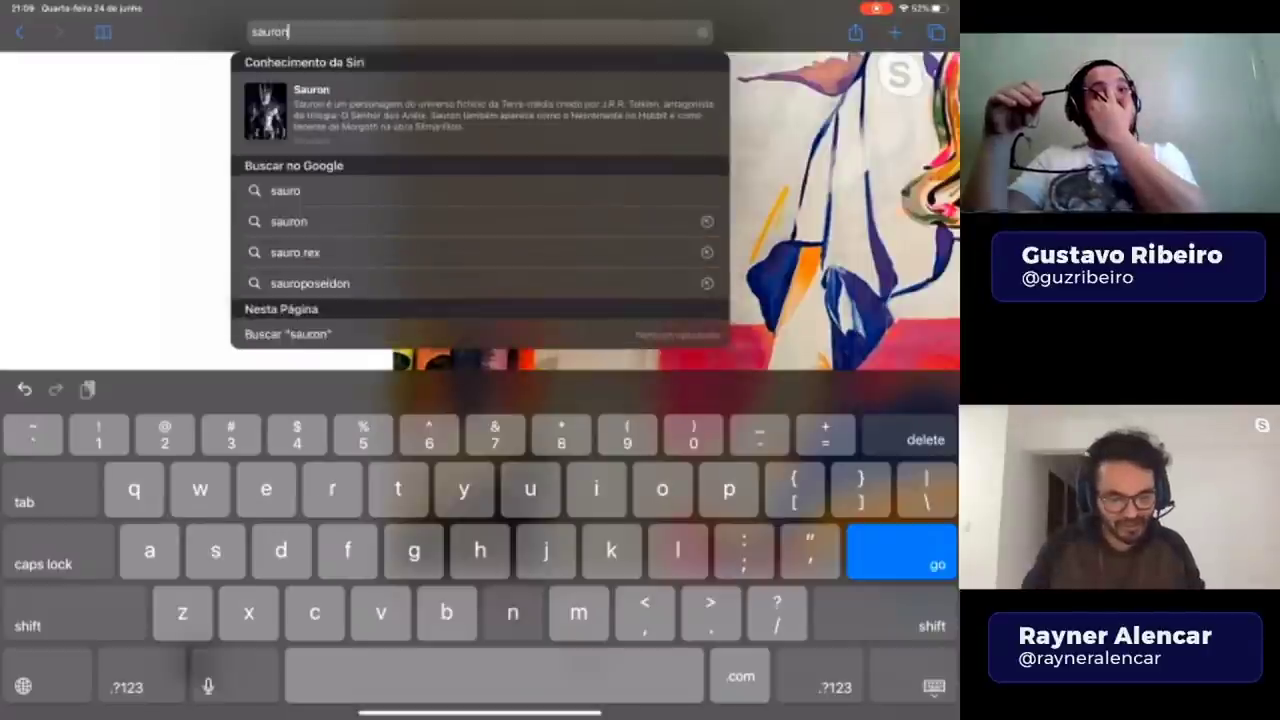
pyautogui.press('Return')
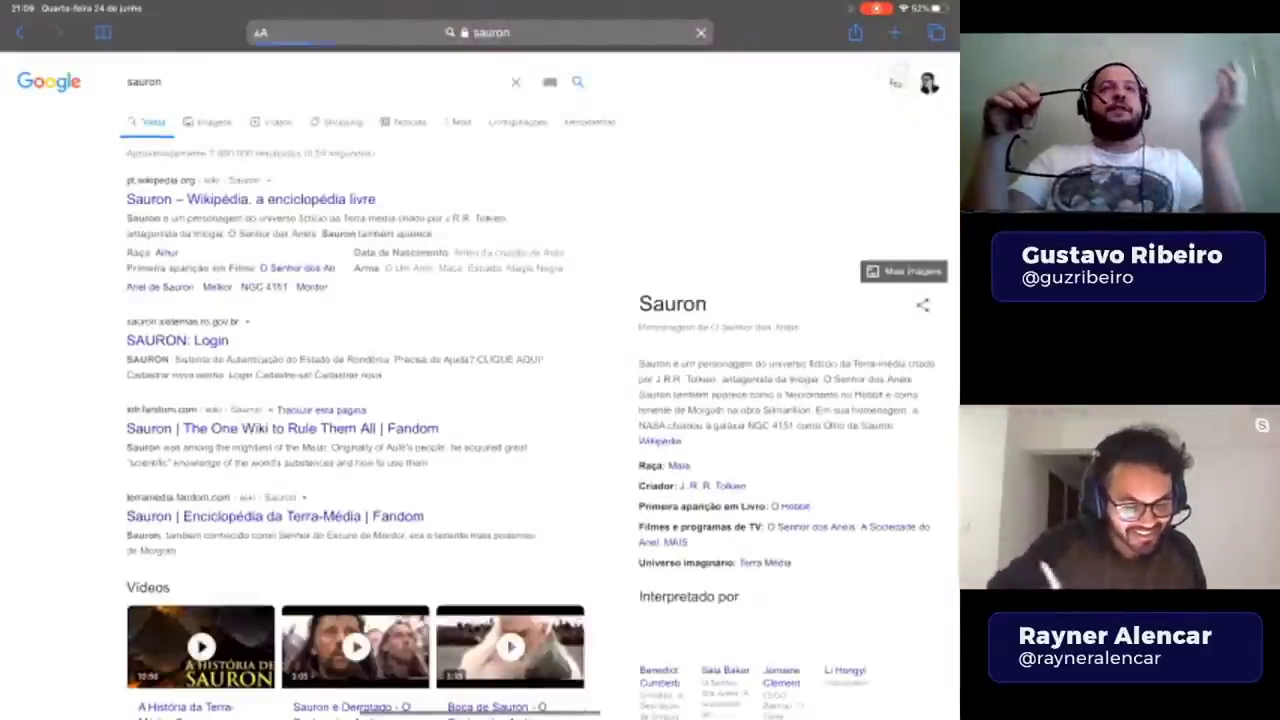
# - Switch to Google Images results for 'sauron' and scroll through them
pyautogui.click(207, 121)
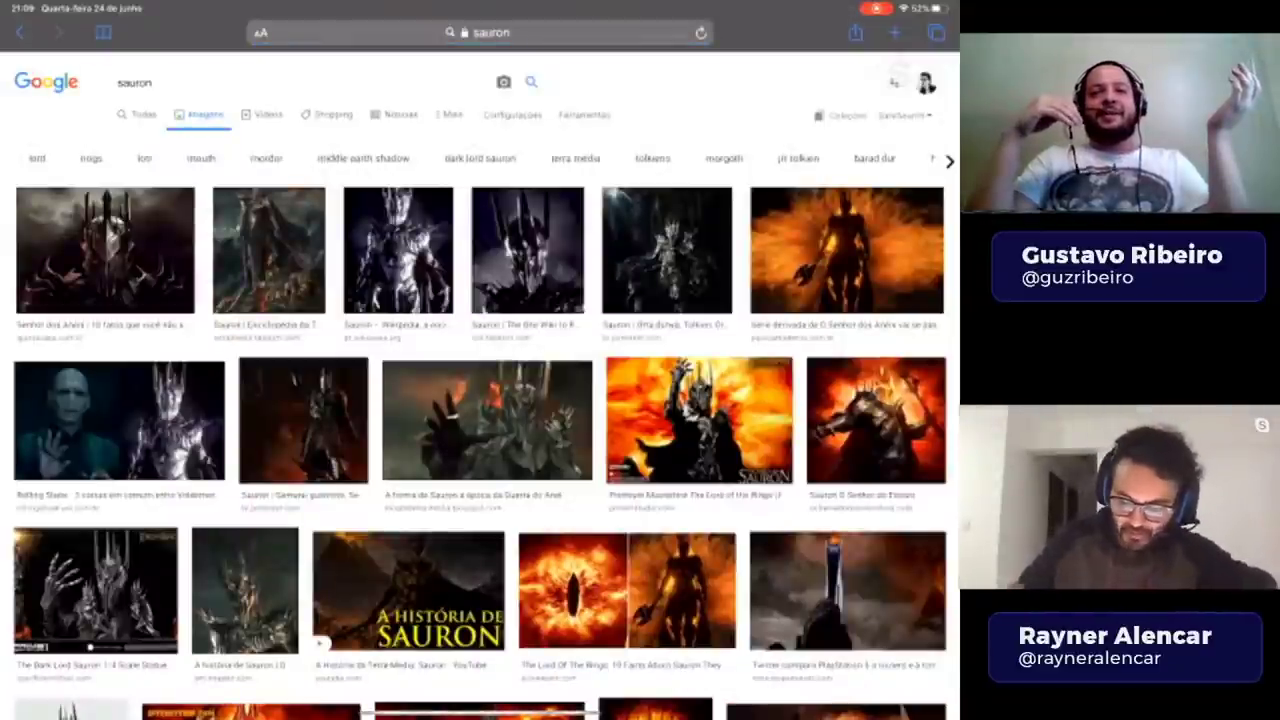
pyautogui.scroll(-5, 480, 400)
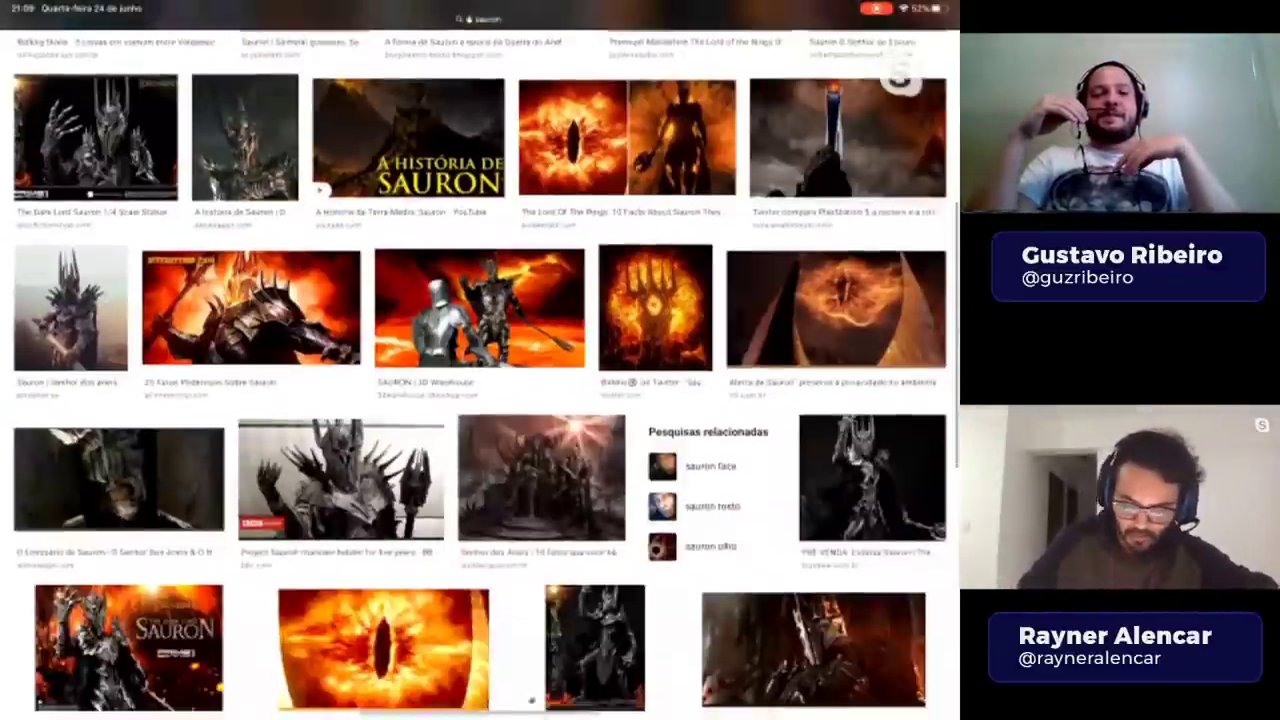
pyautogui.scroll(3, 480, 400)
pyautogui.scroll(2, 480, 400)
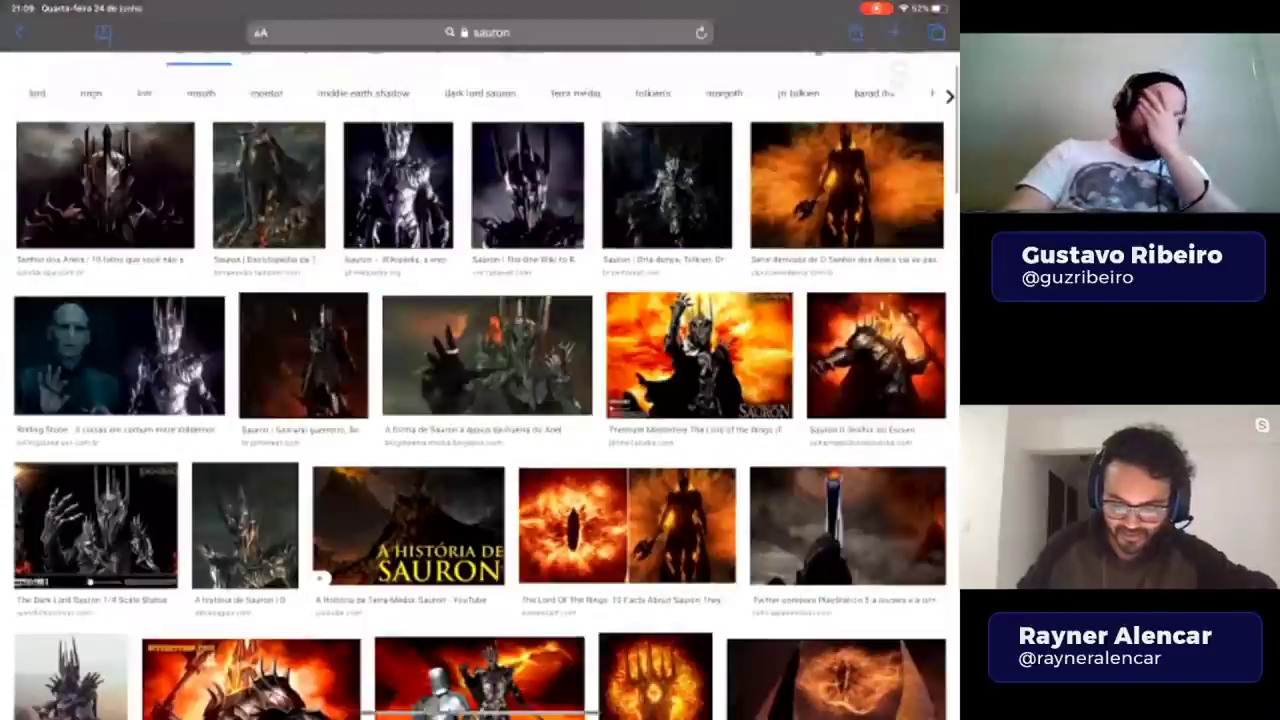
pyautogui.scroll(1, 480, 400)
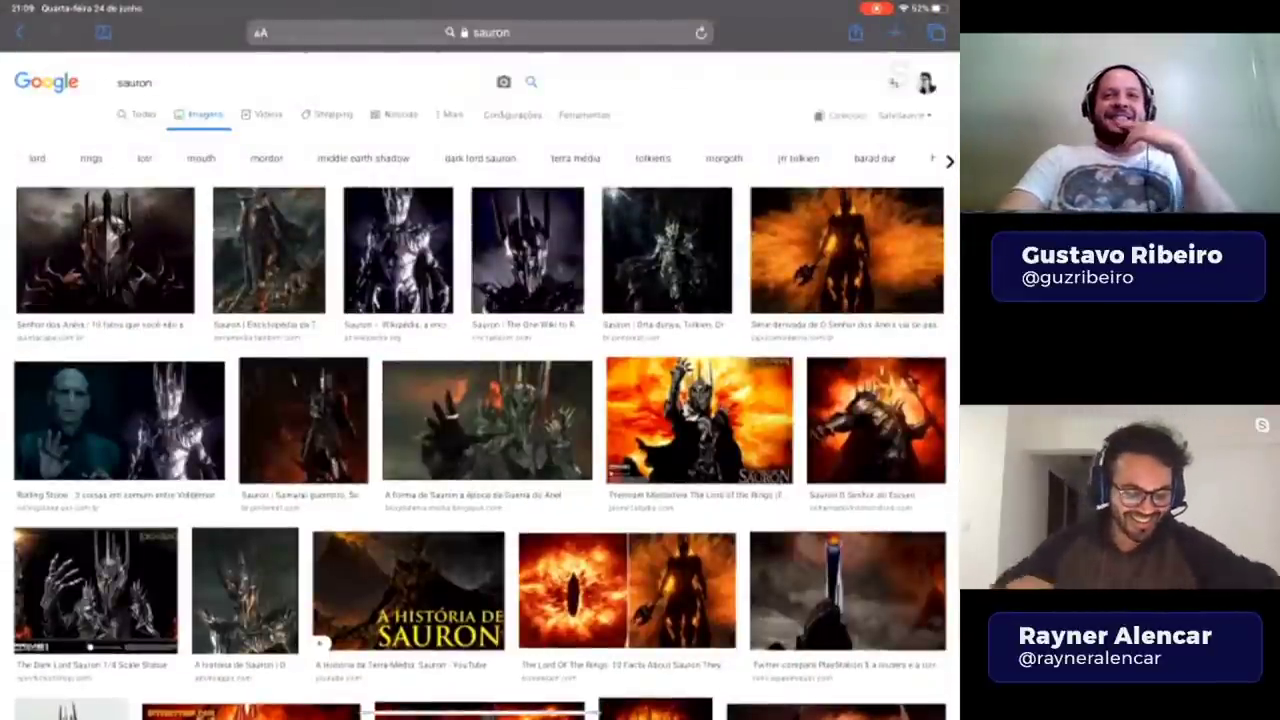
pyautogui.scroll(-2, 480, 400)
pyautogui.scroll(-3, 480, 400)
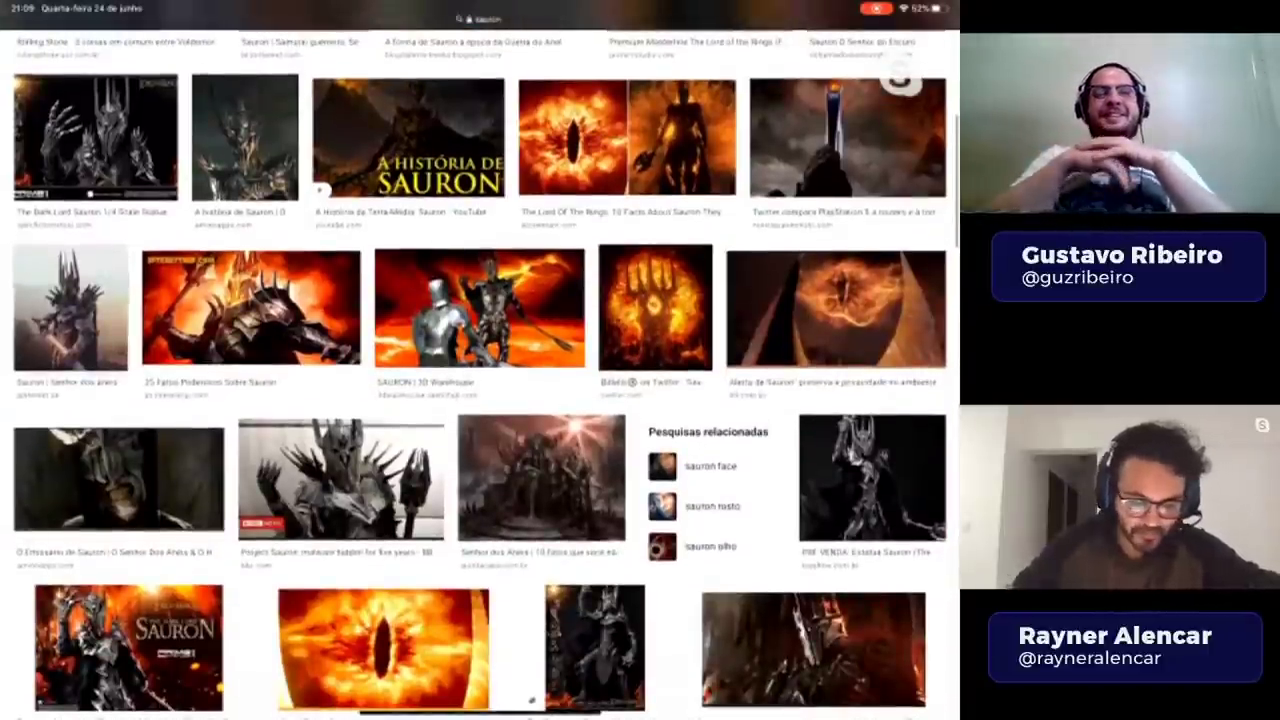
# - Preview the grey-background Sauron image and browse around it
pyautogui.click(70, 300)
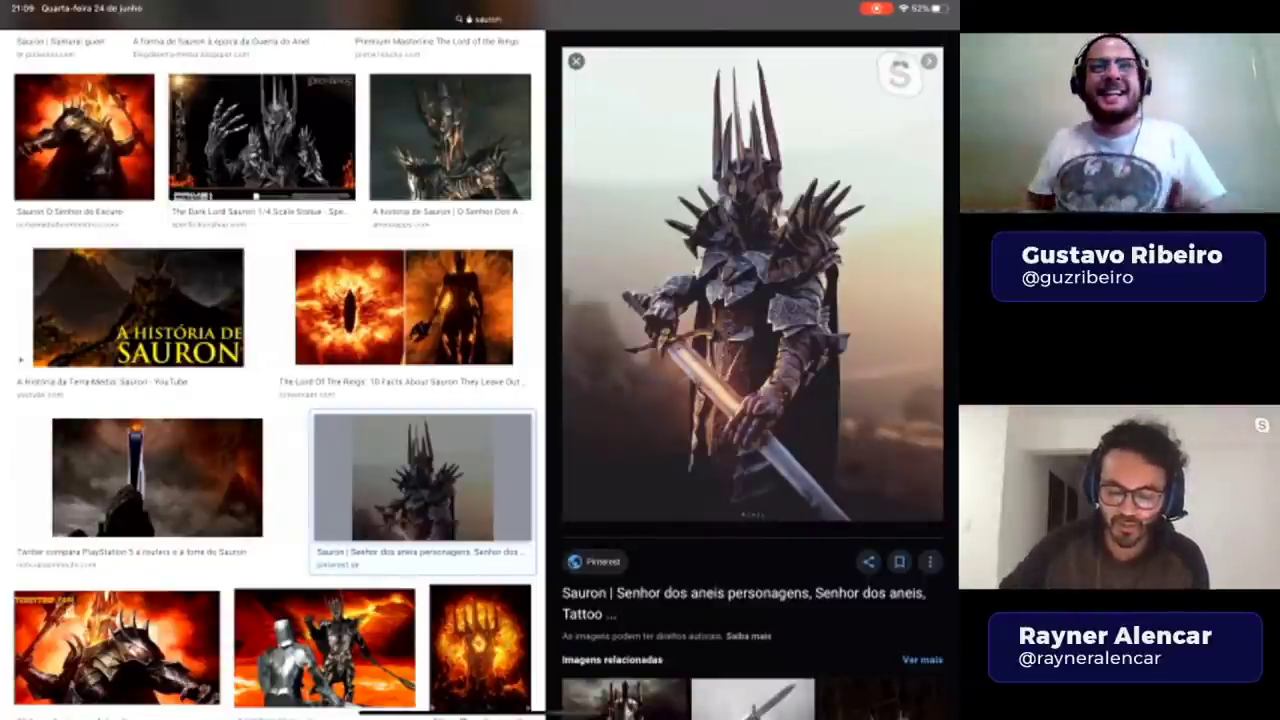
pyautogui.scroll(1, 272, 380)
pyautogui.scroll(-3, 272, 380)
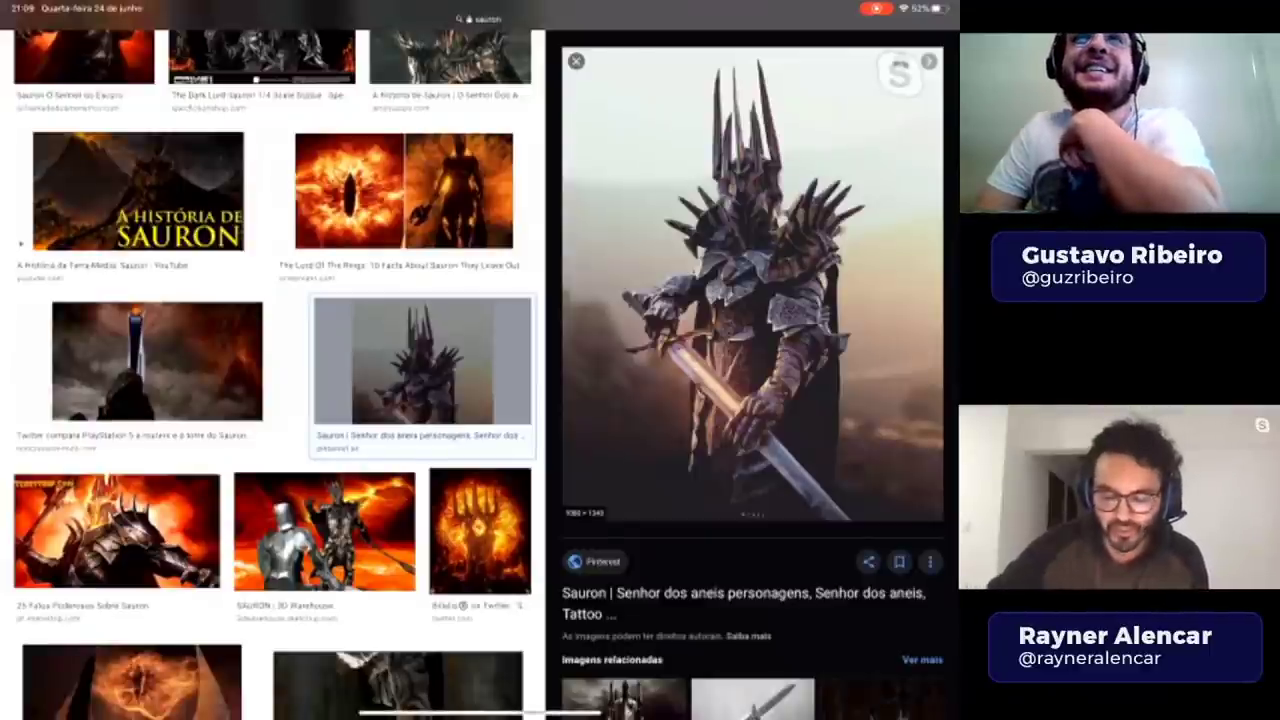
pyautogui.scroll(1, 272, 380)
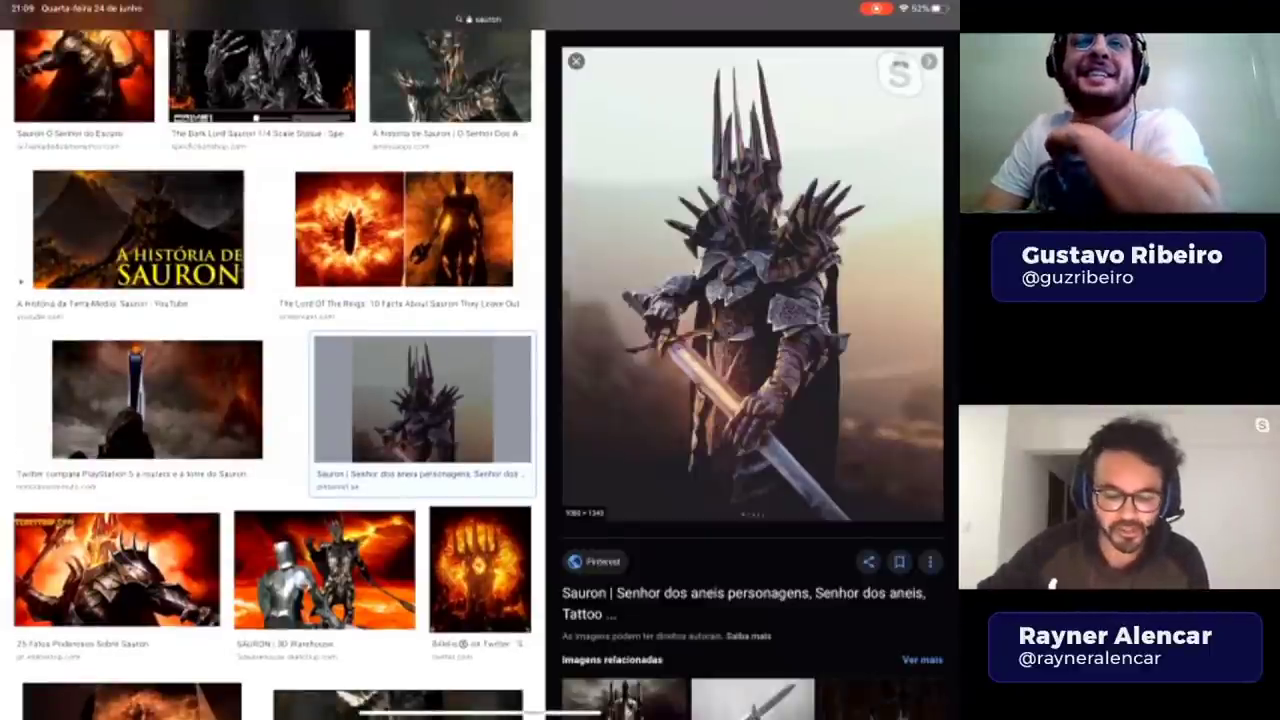
pyautogui.scroll(-10, 272, 380)
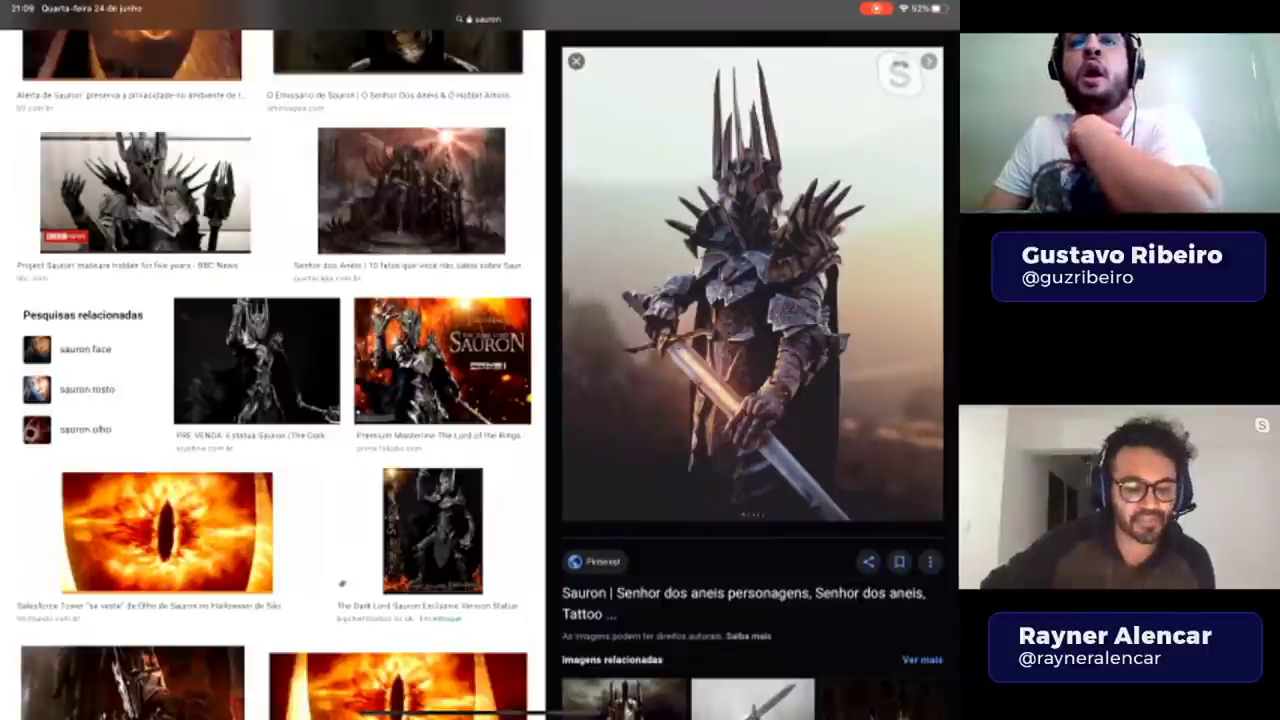
pyautogui.scroll(2, 341, 583)
pyautogui.scroll(5, 270, 400)
pyautogui.scroll(1, 480, 400)
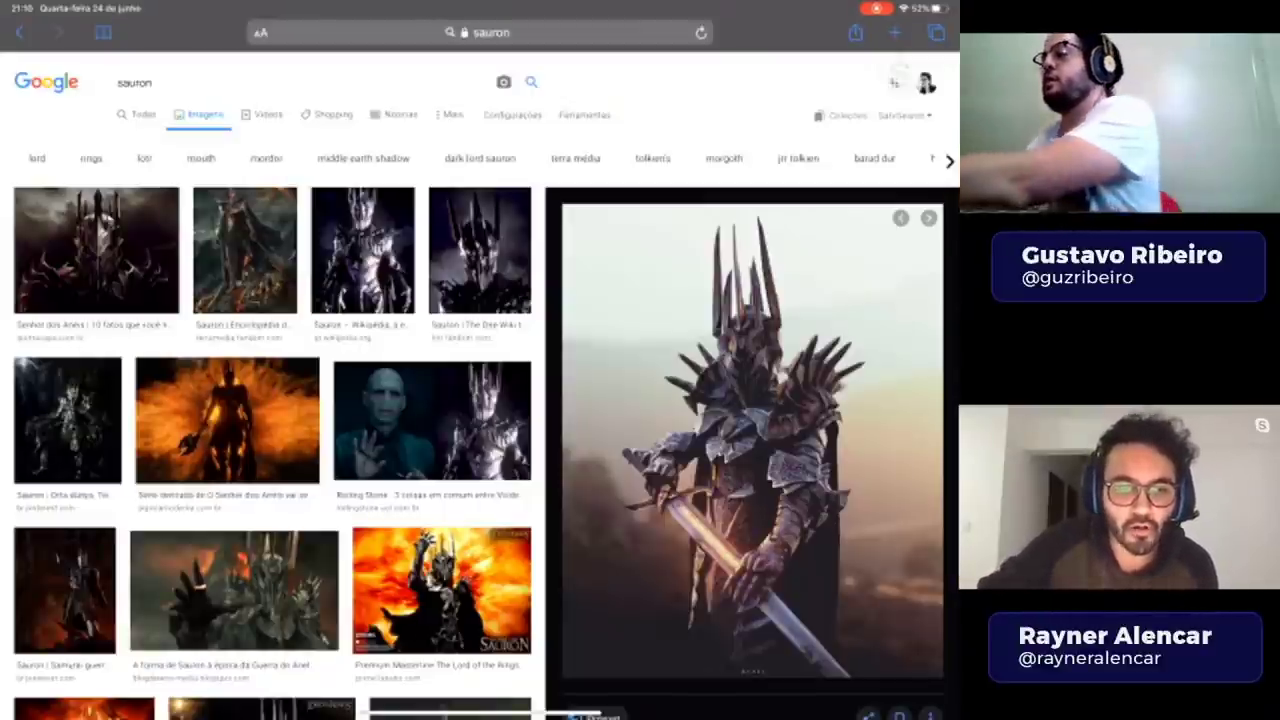
# - Return to the Procreate sketch file with the brush ready
pyautogui.moveTo(480, 714); pyautogui.dragTo(480, 400)
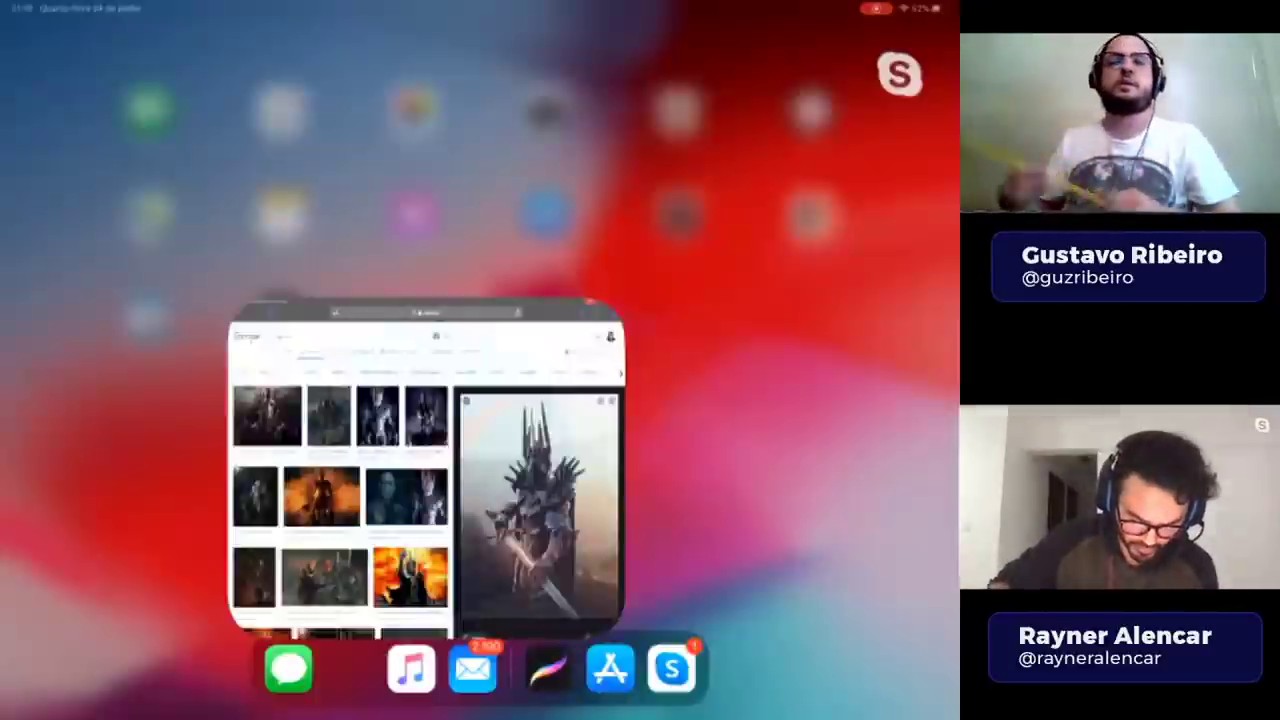
pyautogui.click(548, 668)
pyautogui.click(893, 15)
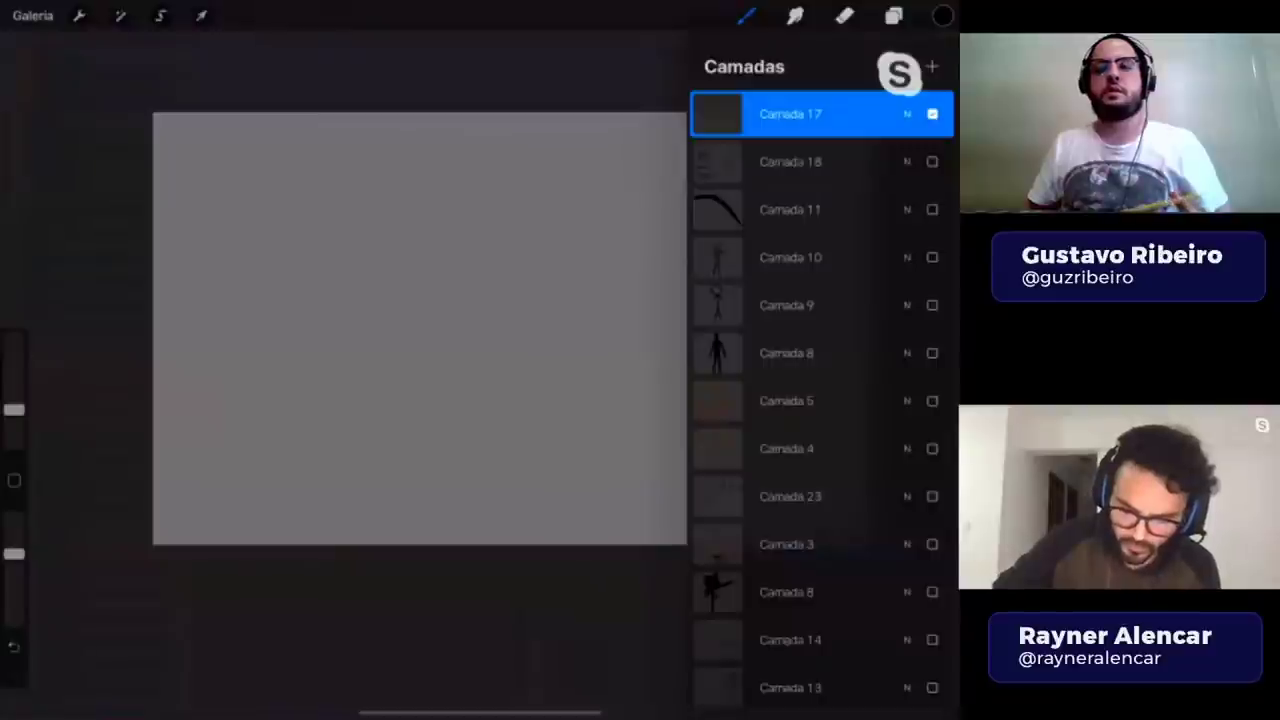
pyautogui.click(745, 15)
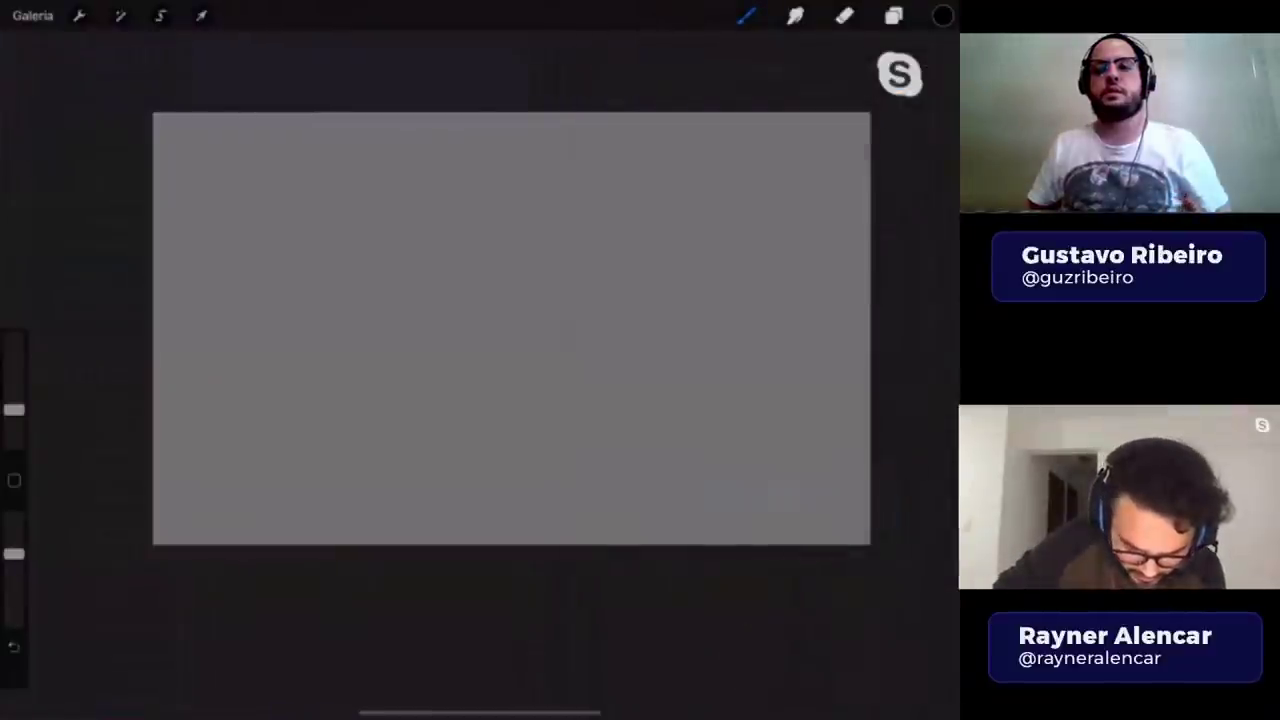
# - Sketch the winged creature's upper body, arm, wing, tail and a U-shaped stroke below
pyautogui.moveTo(388, 257); pyautogui.dragTo(456, 256)
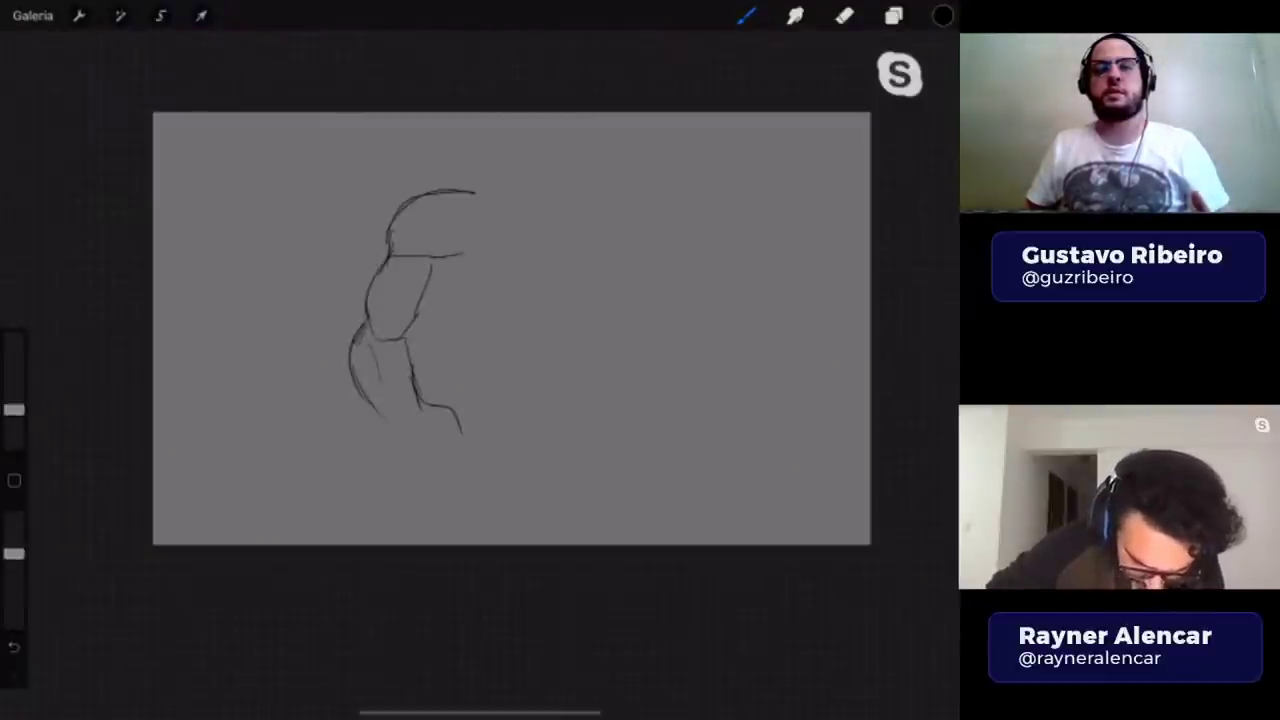
pyautogui.moveTo(382, 415); pyautogui.dragTo(414, 460)
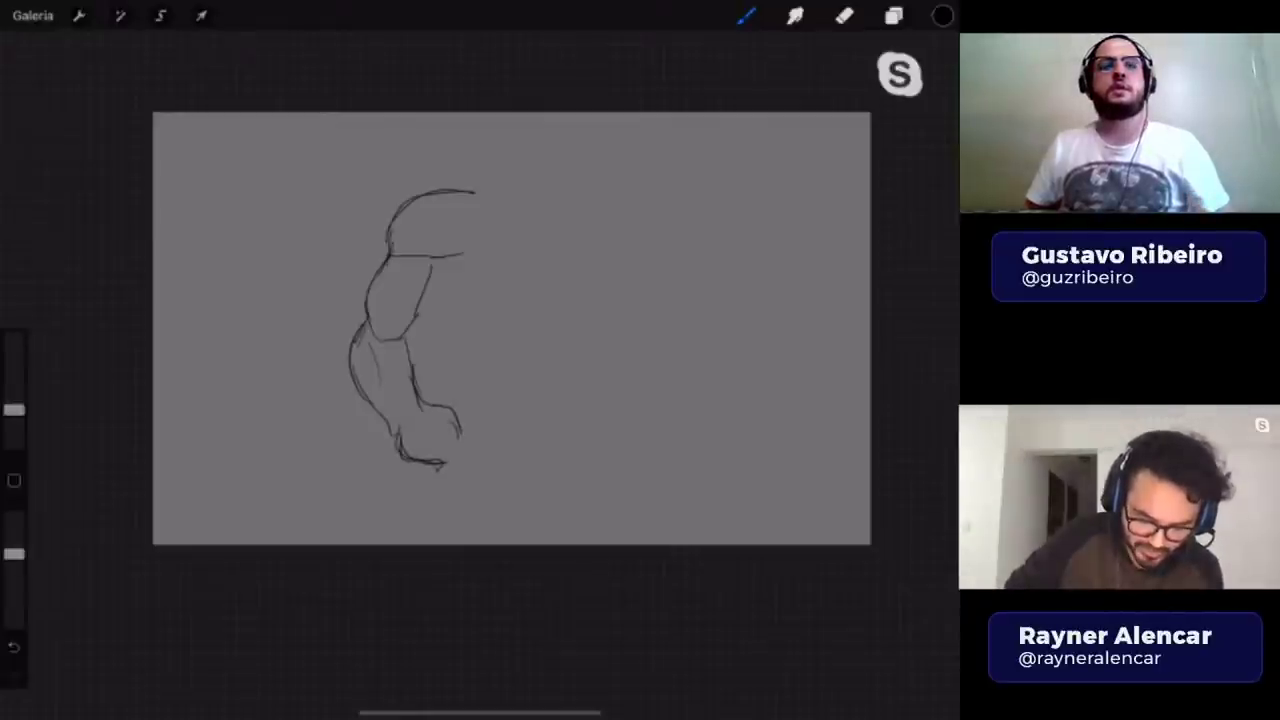
pyautogui.moveTo(520, 250); pyautogui.dragTo(432, 392)
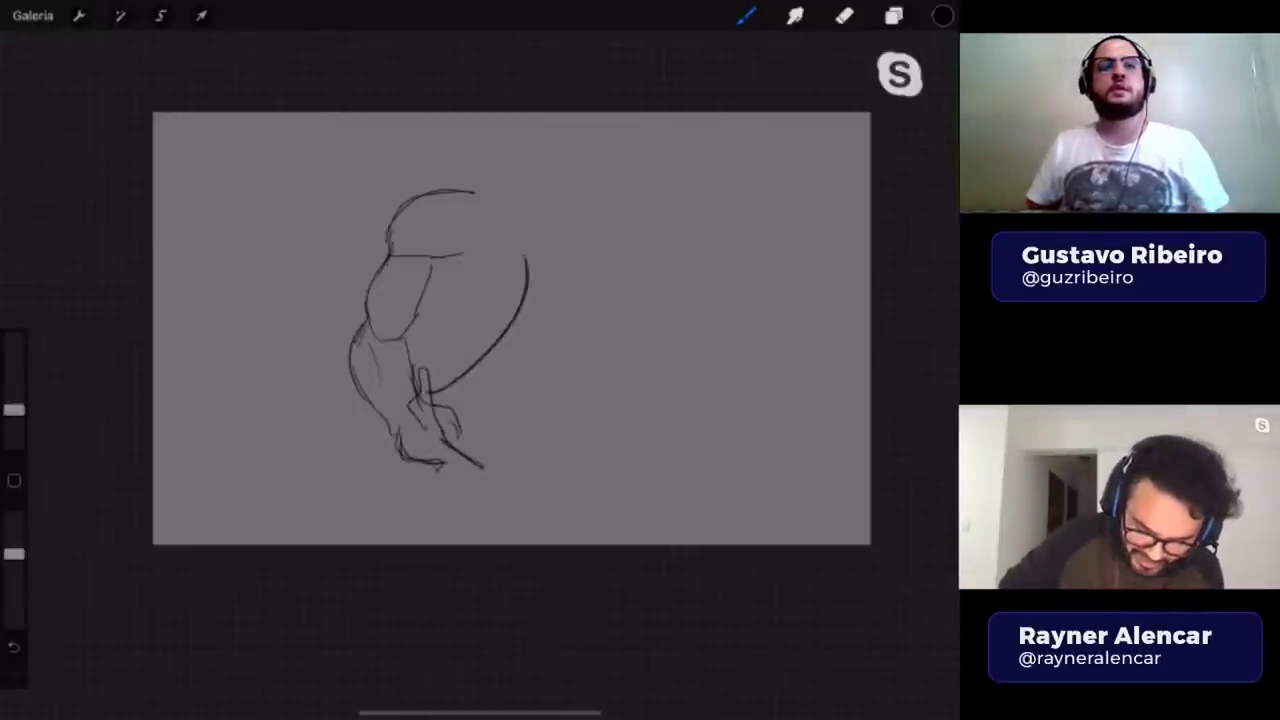
pyautogui.moveTo(464, 316); pyautogui.dragTo(510, 305)
pyautogui.moveTo(518, 248); pyautogui.dragTo(524, 315)
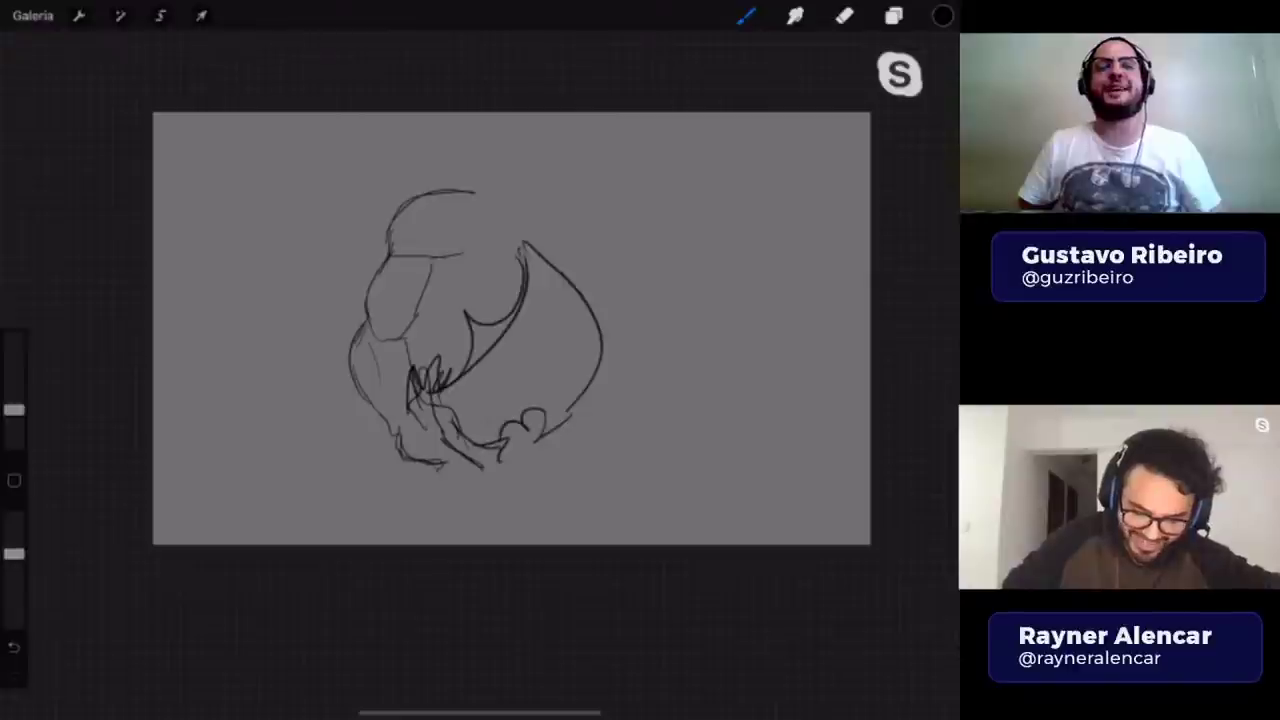
pyautogui.moveTo(480, 445); pyautogui.dragTo(540, 420)
pyautogui.moveTo(418, 470)
pyautogui.mouseDown()
pyautogui.moveTo(428, 475)
pyautogui.moveTo(388, 440)
pyautogui.moveTo(384, 462)
pyautogui.mouseUp()
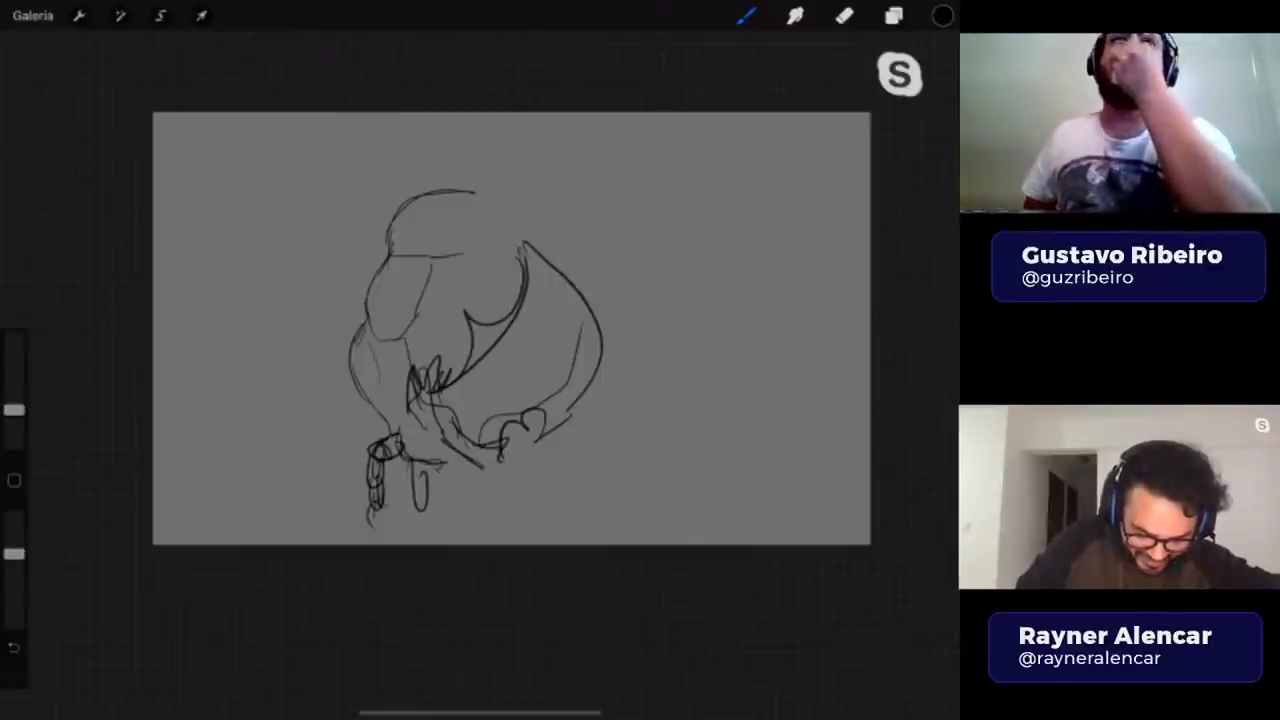
# - Erase the stray leg stroke and draw a small circle above right of the sketch
pyautogui.click(844, 15)
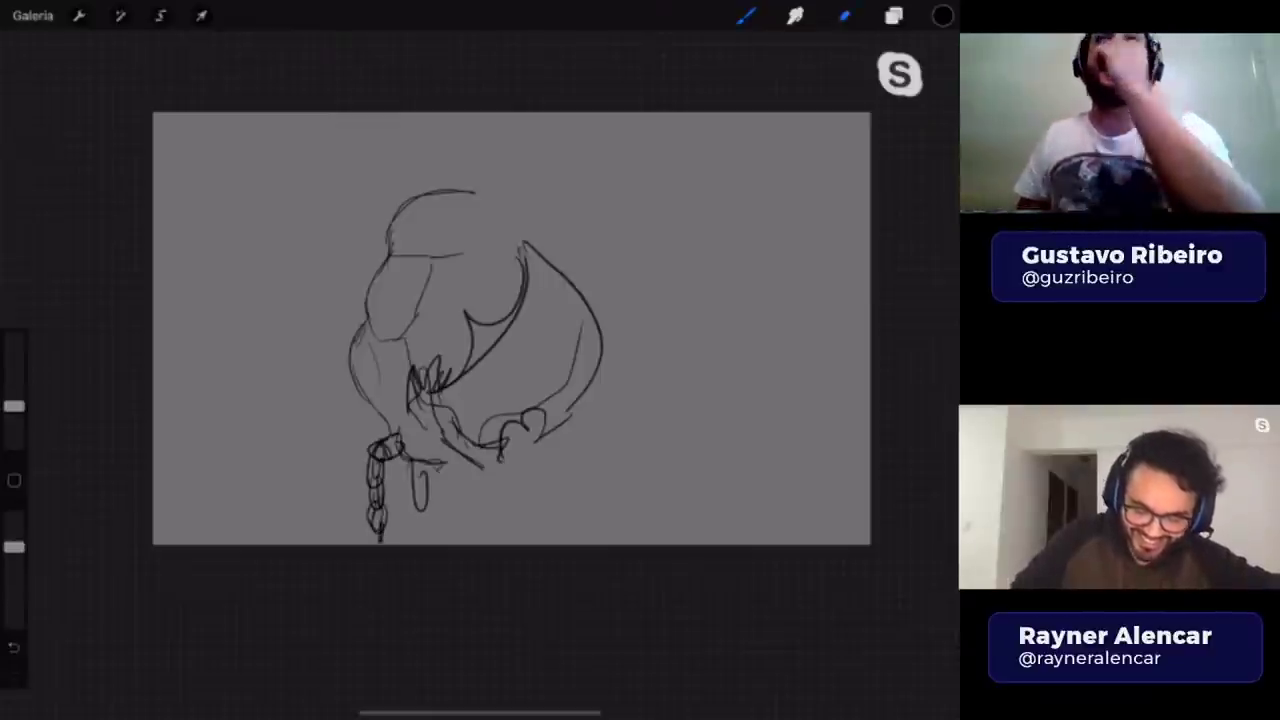
pyautogui.moveTo(420, 470); pyautogui.dragTo(424, 510)
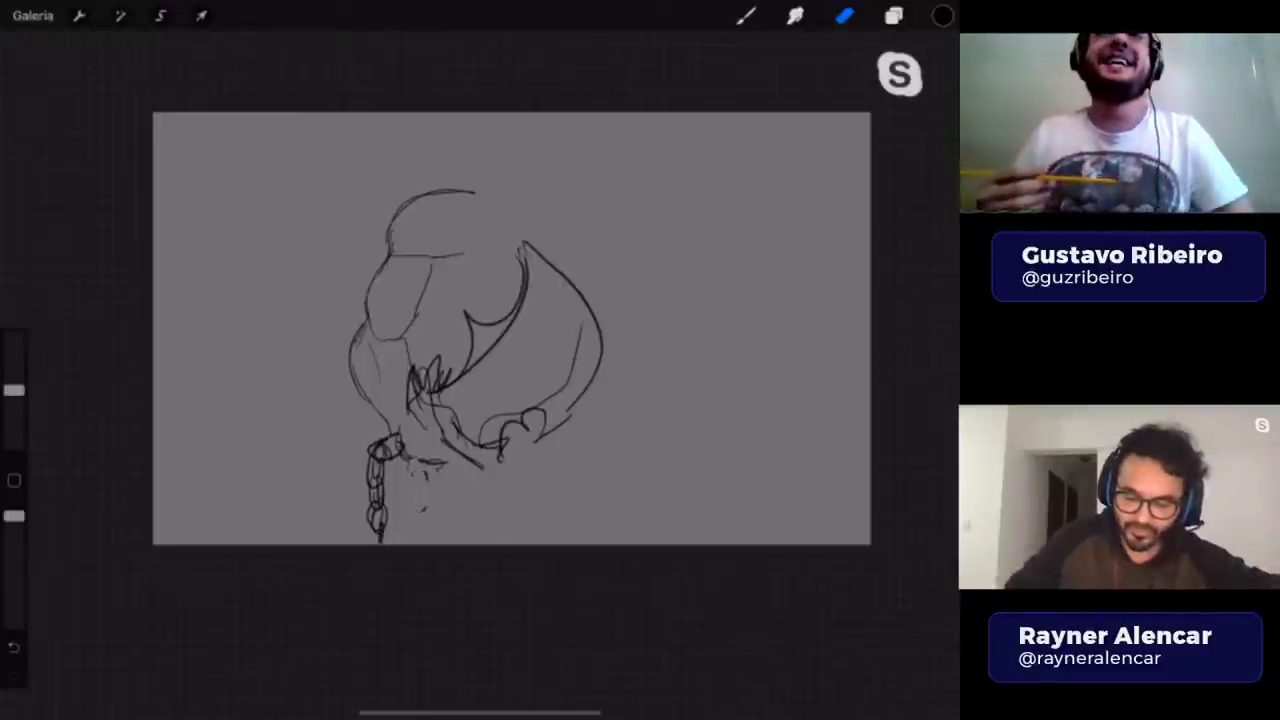
pyautogui.click(745, 15)
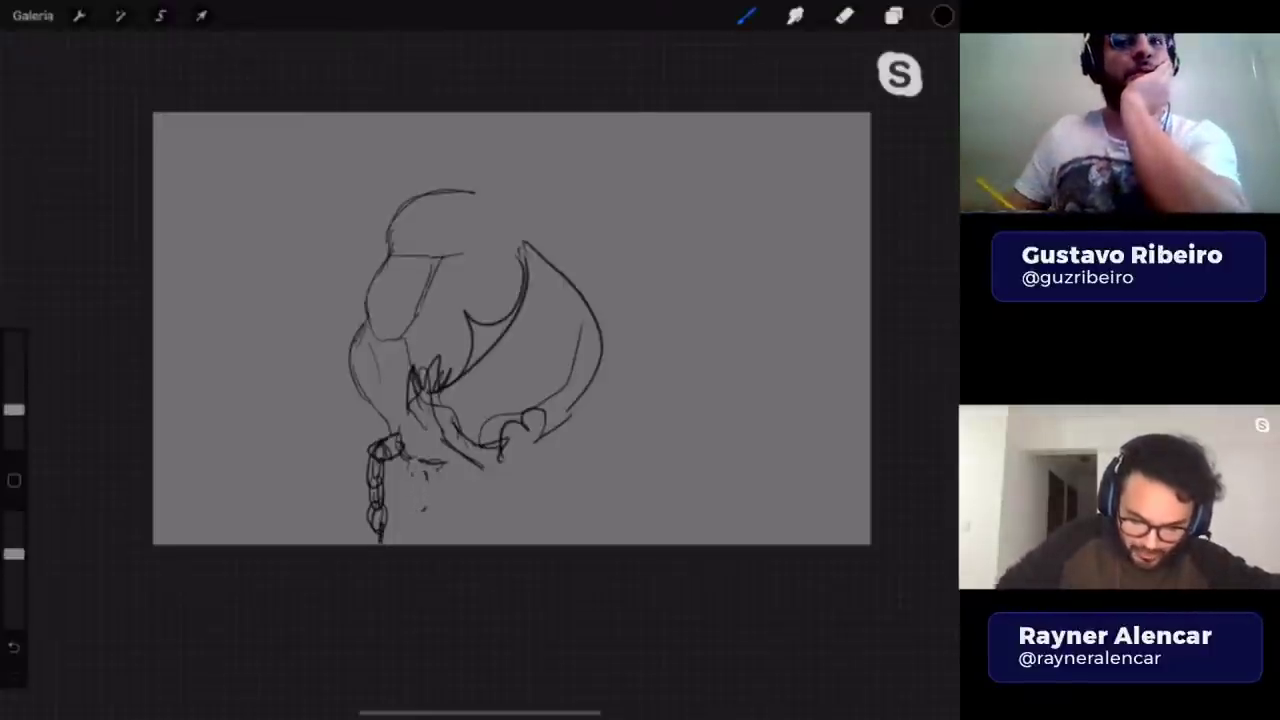
pyautogui.moveTo(582, 244); pyautogui.dragTo(612, 252)
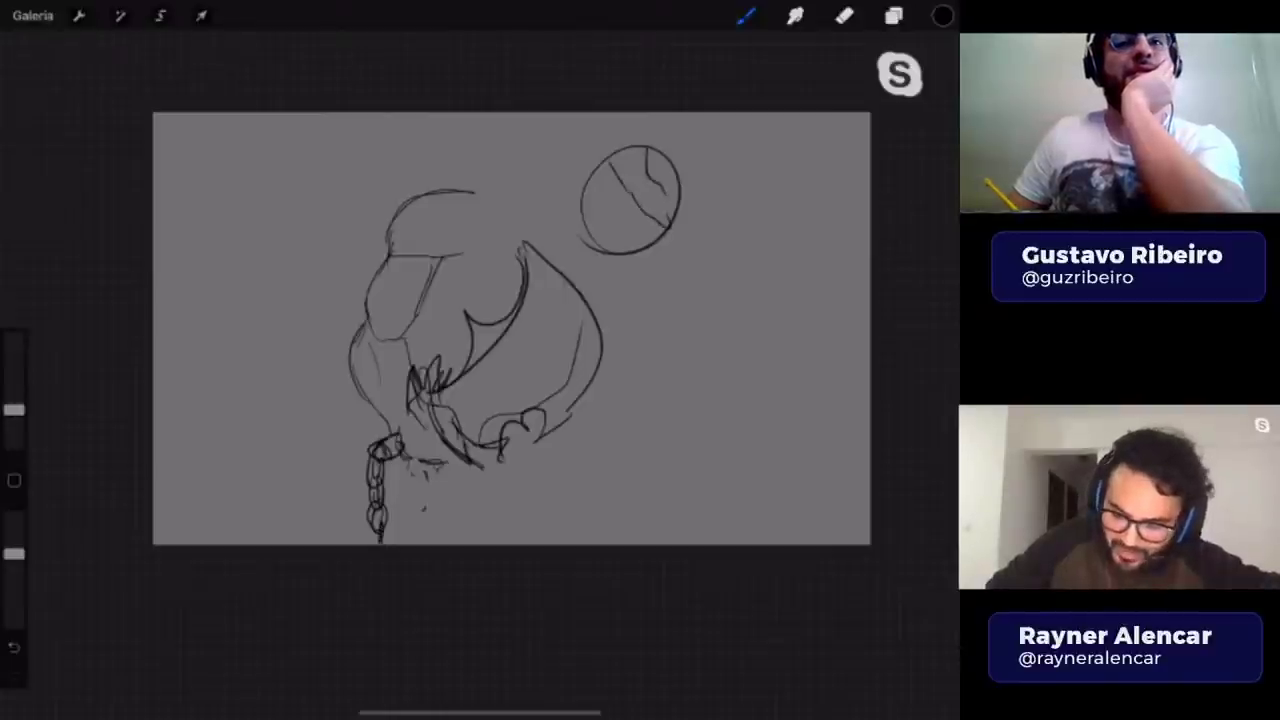
# - Set the colour to bright red for the mark inside the small circle
pyautogui.click(942, 15)
pyautogui.click(705, 345)
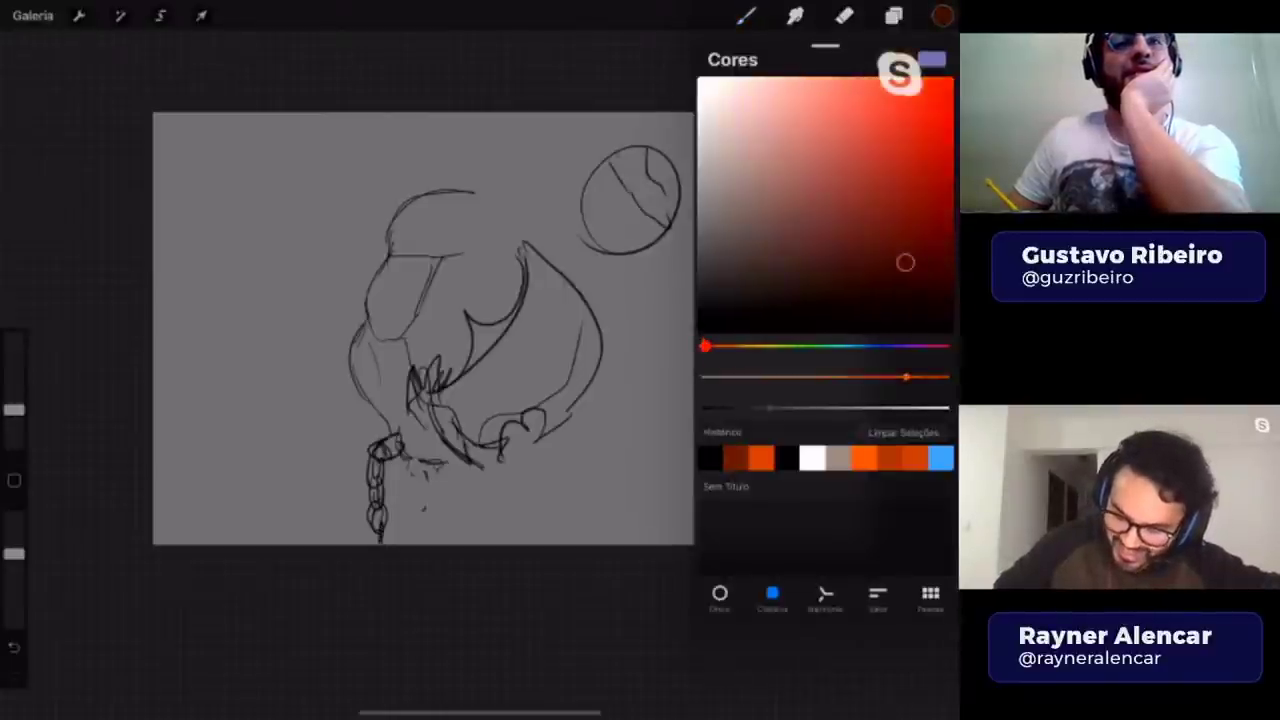
pyautogui.click(940, 150)
pyautogui.click(745, 15)
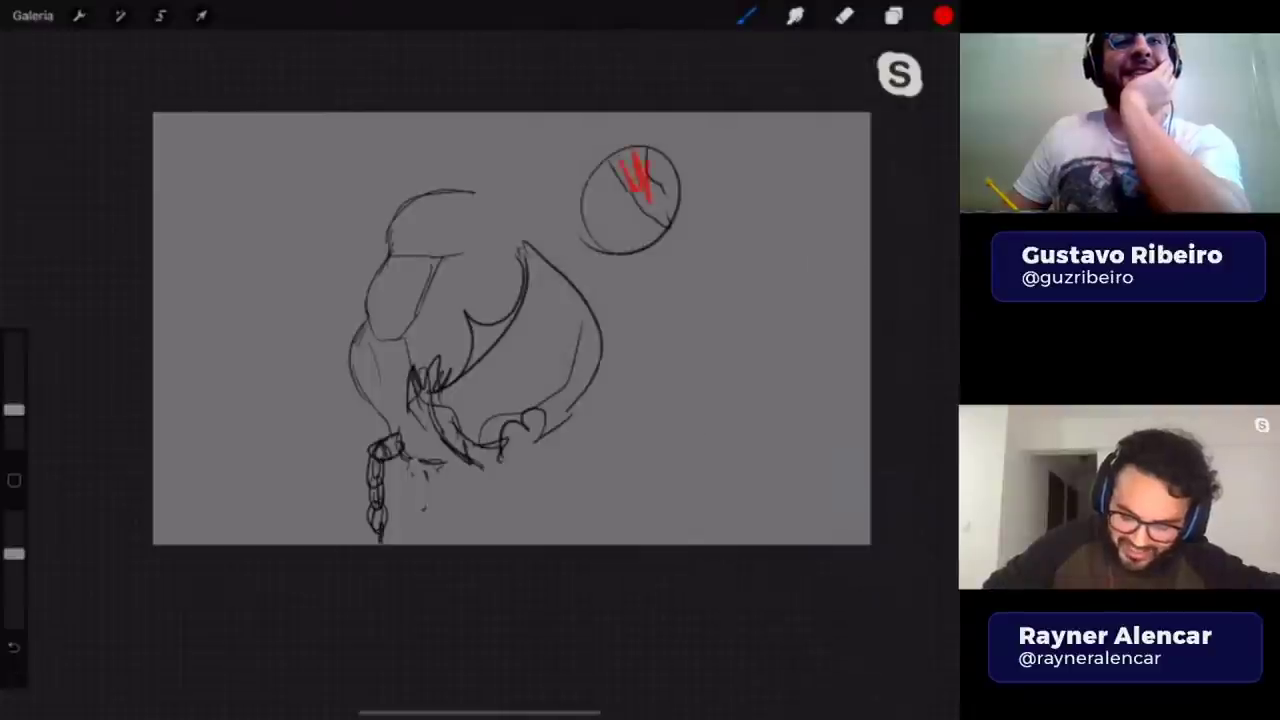
# - Switch back to black and draw a large circle around the winged sketch
pyautogui.click(942, 15)
pyautogui.click(734, 451)
pyautogui.click(745, 15)
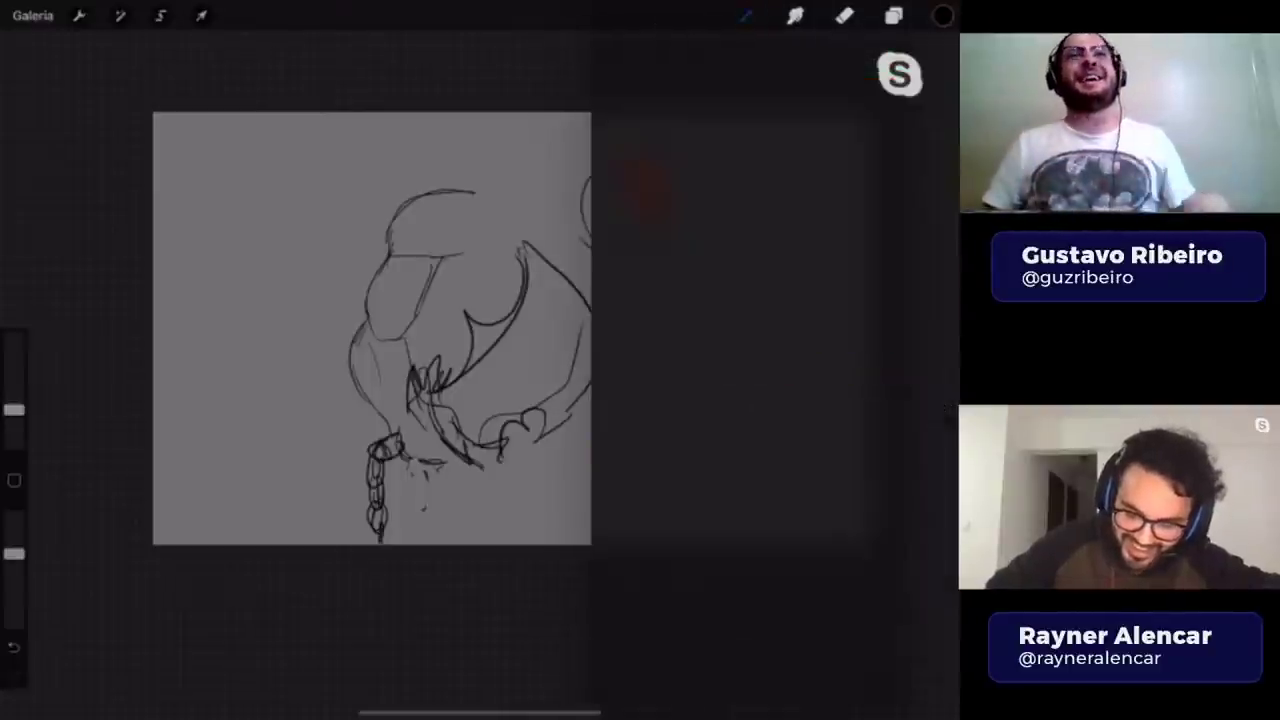
pyautogui.click(745, 15)
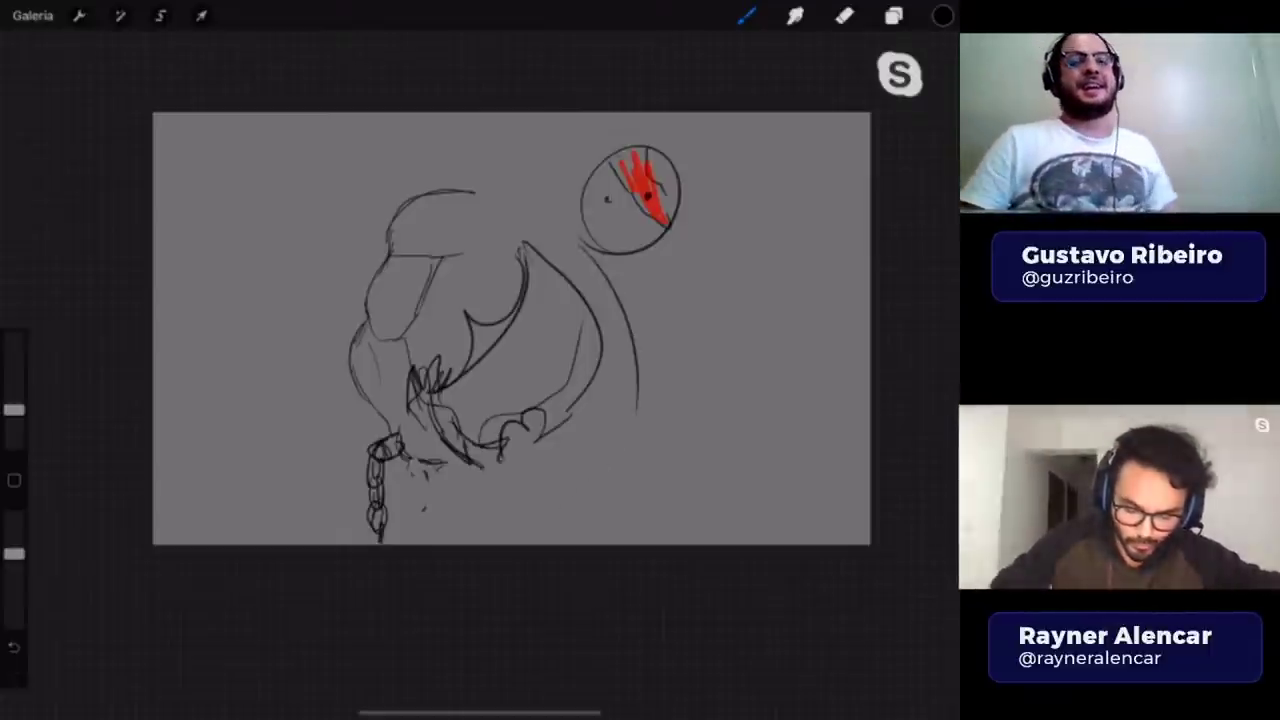
pyautogui.moveTo(520, 544); pyautogui.dragTo(378, 540)
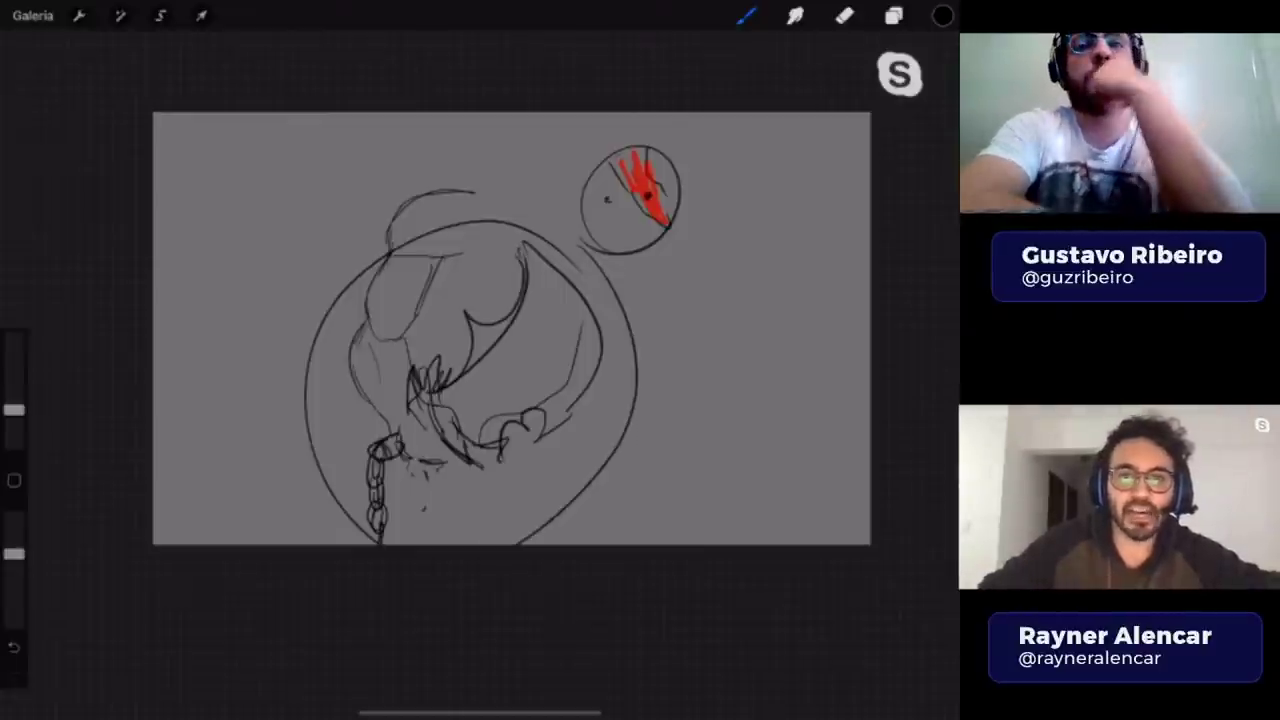
# - Hide the Camada 17 creature sketch layer so the grey canvas appears blank
pyautogui.click(893, 15)
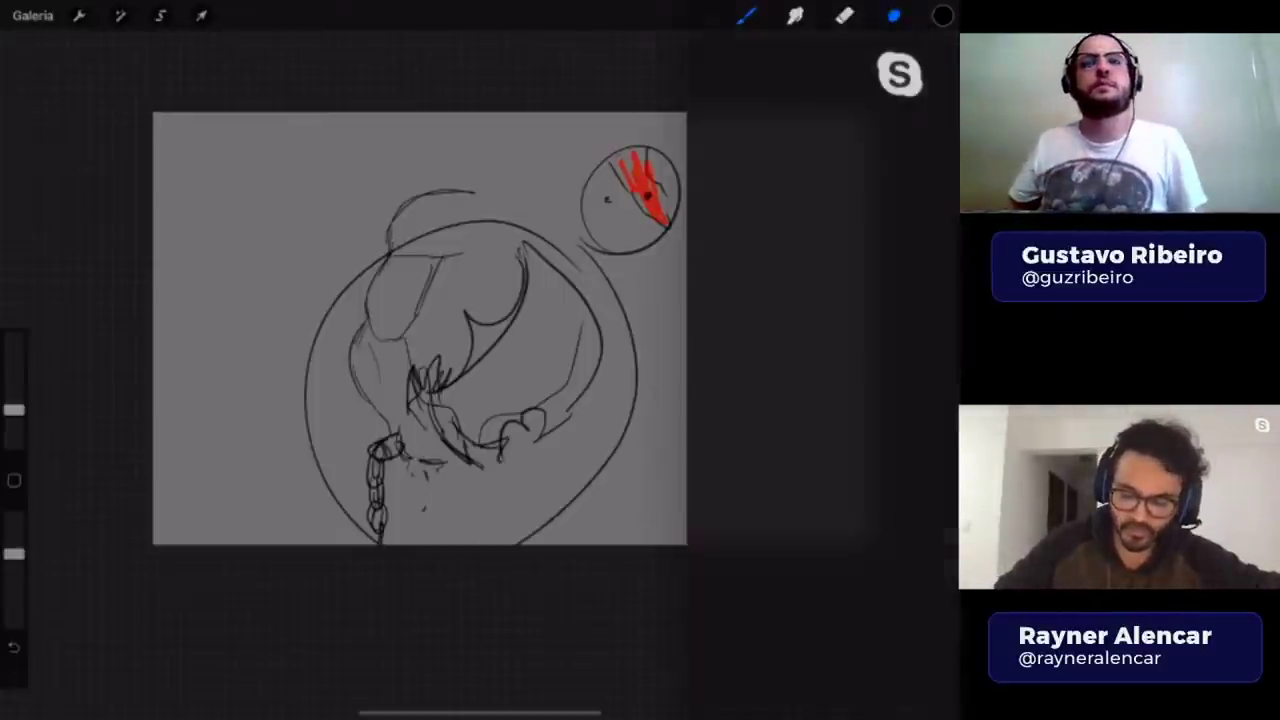
pyautogui.click(932, 114)
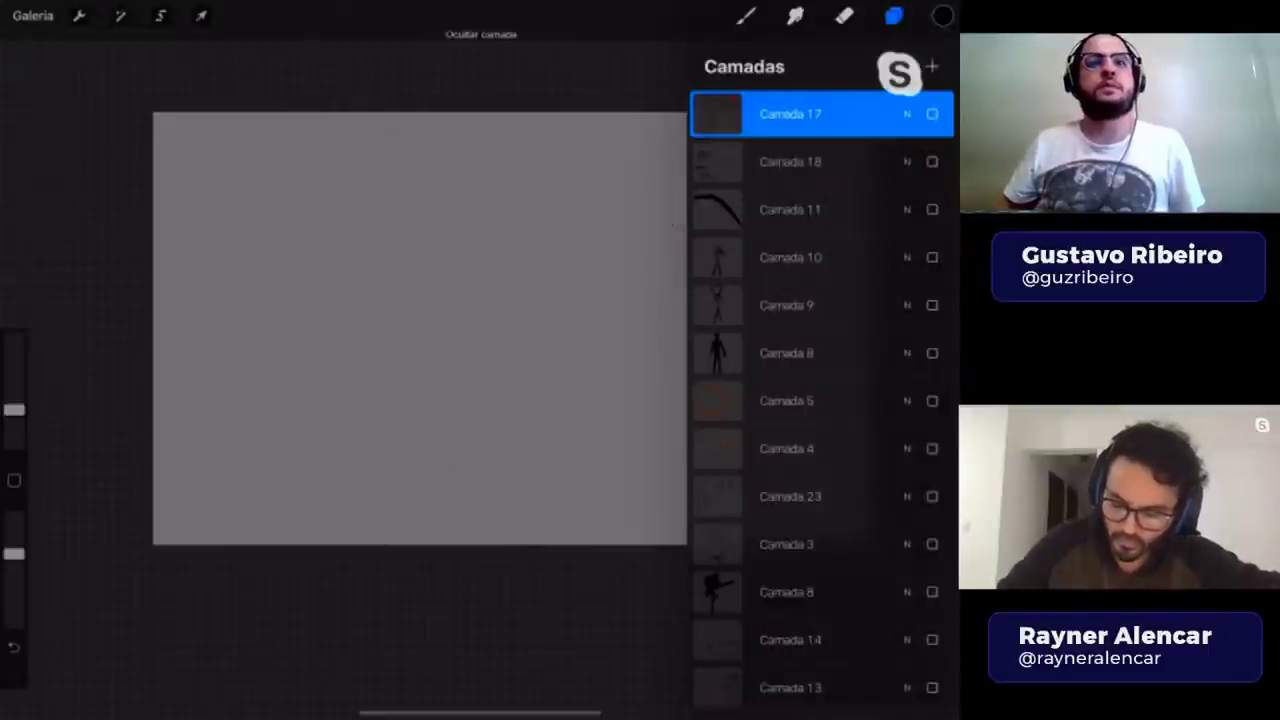
pyautogui.click(746, 15)
pyautogui.click(746, 15)
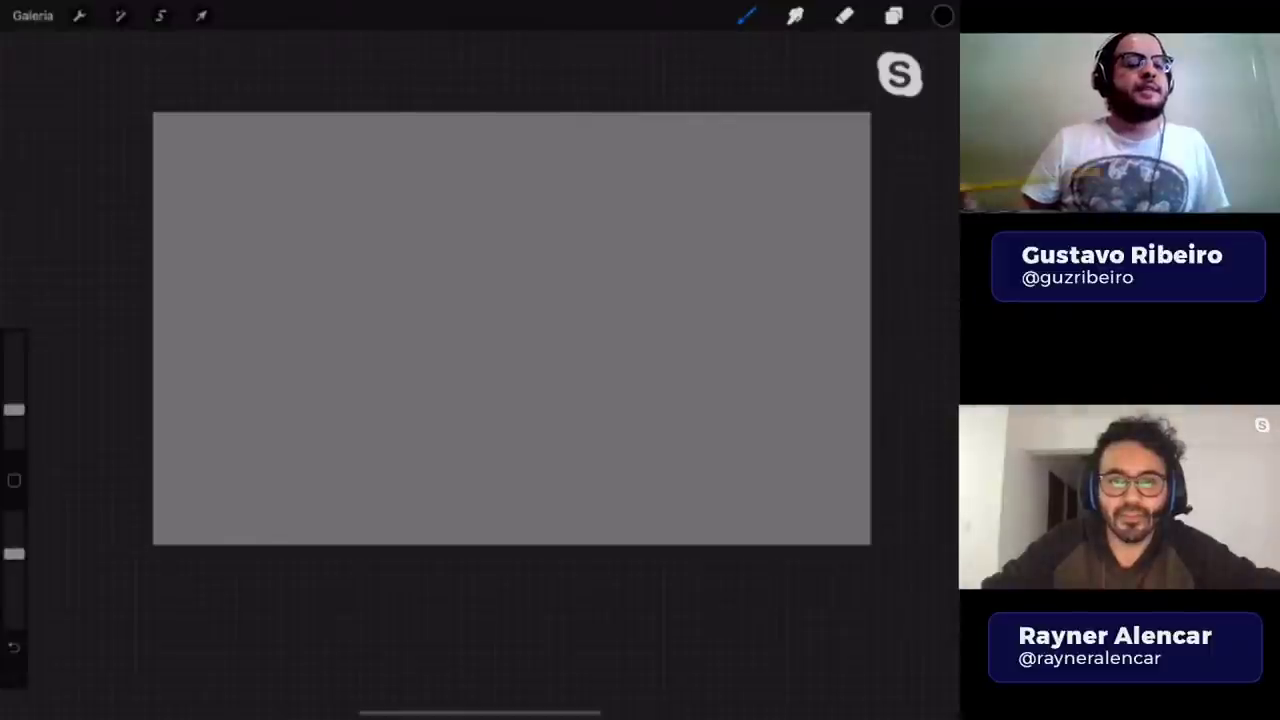
pyautogui.click(893, 15)
# - Delete Camada 17, then show Camada 18 and move its eye sketches up and left
pyautogui.moveTo(860, 114); pyautogui.dragTo(760, 114)
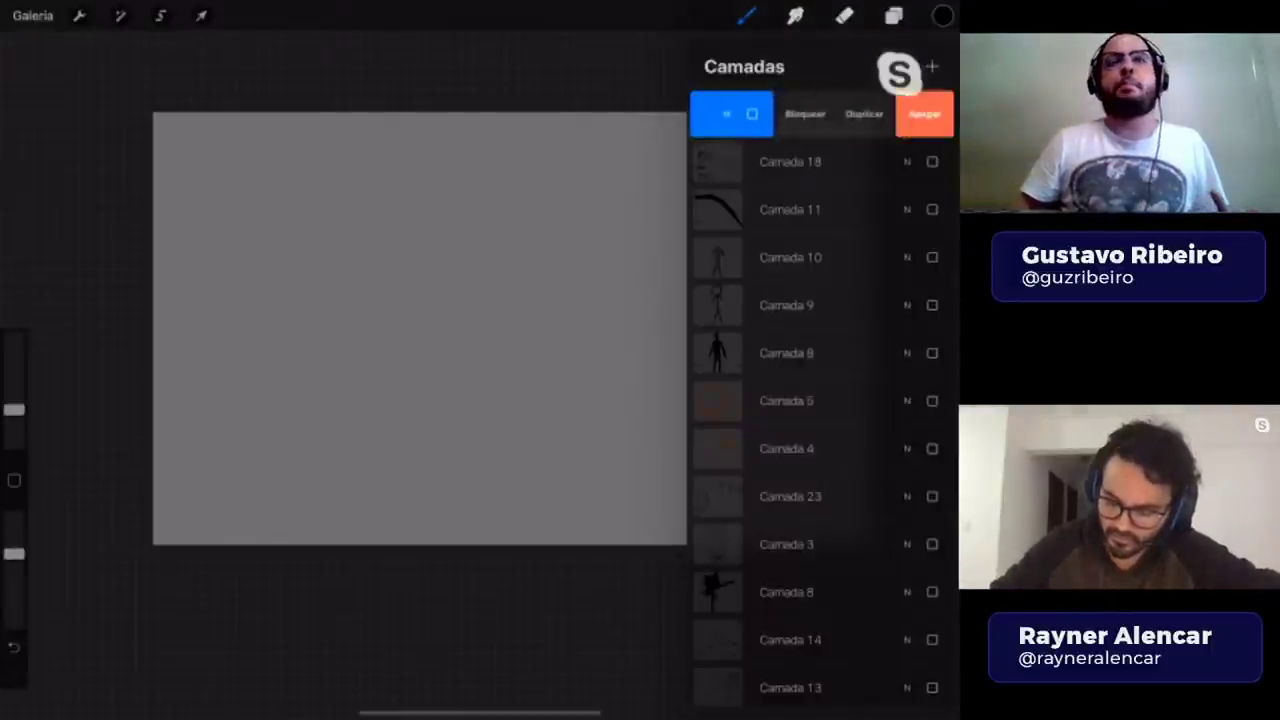
pyautogui.click(923, 114)
pyautogui.click(717, 114)
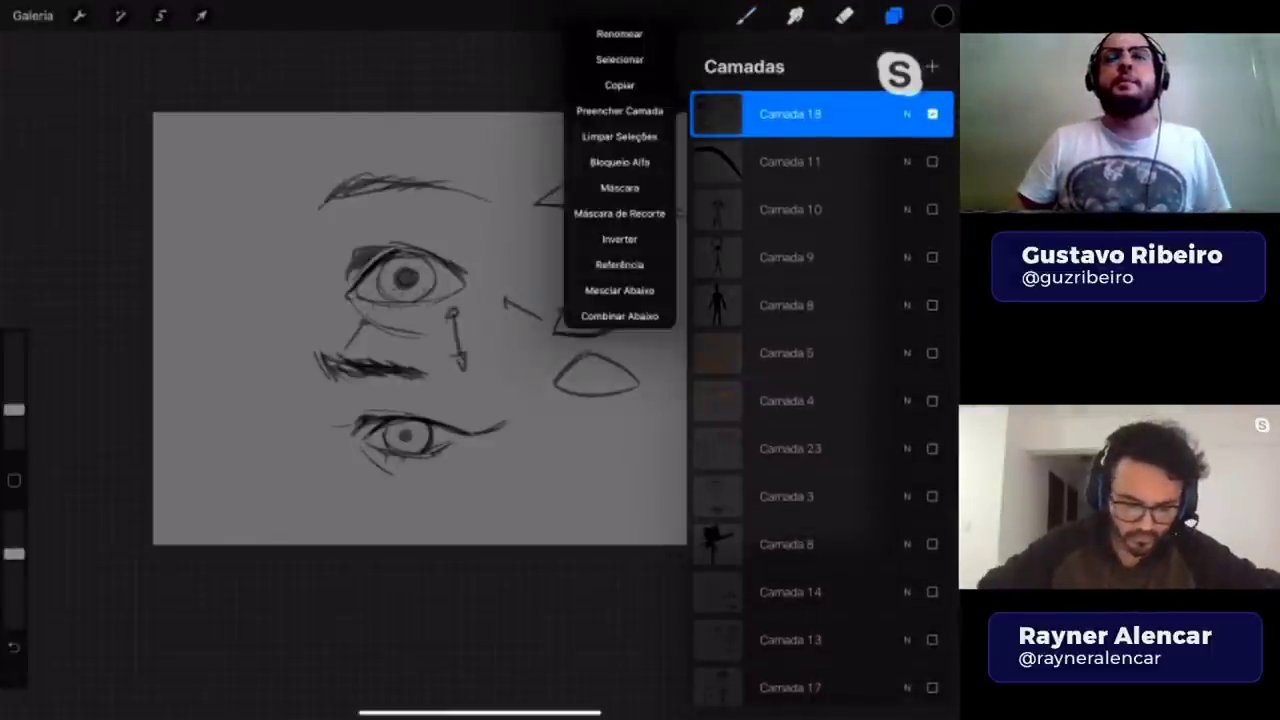
pyautogui.click(201, 15)
pyautogui.moveTo(500, 320); pyautogui.dragTo(392, 289)
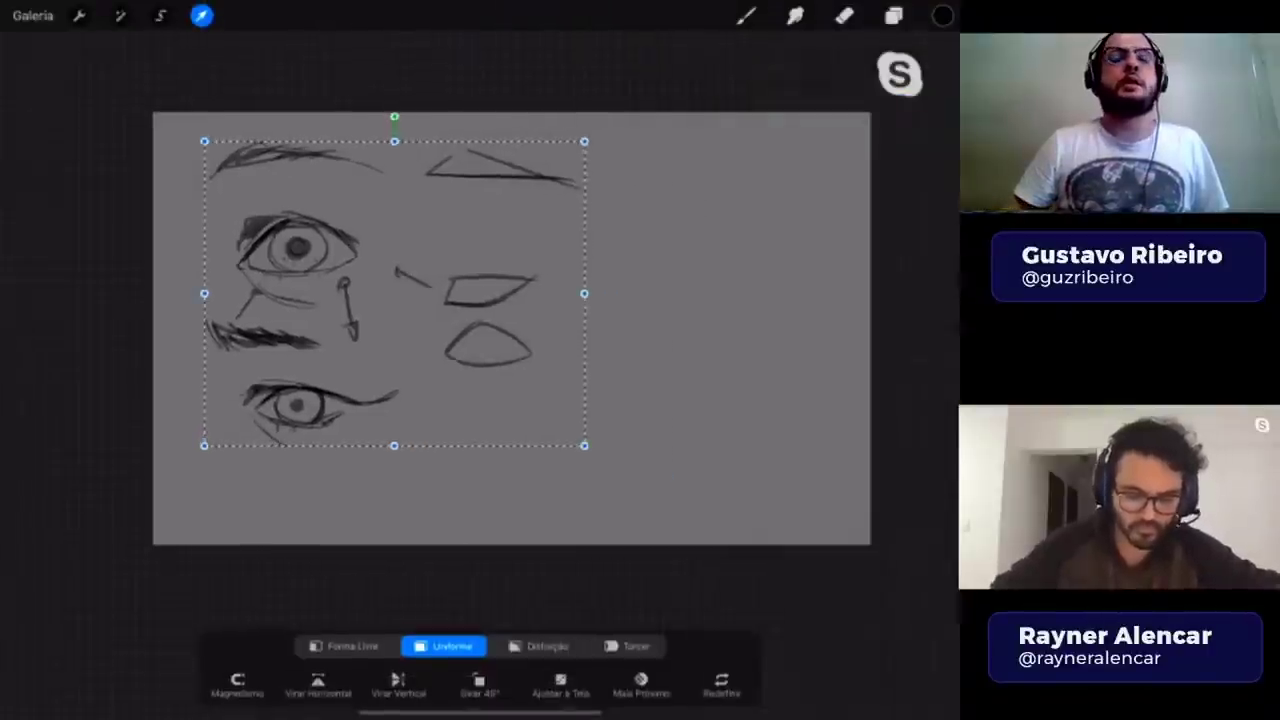
pyautogui.click(745, 15)
# - Make the Camada 8 figure and Camada 14 layers visible again
pyautogui.click(893, 15)
pyautogui.scroll(-5, 820, 400)
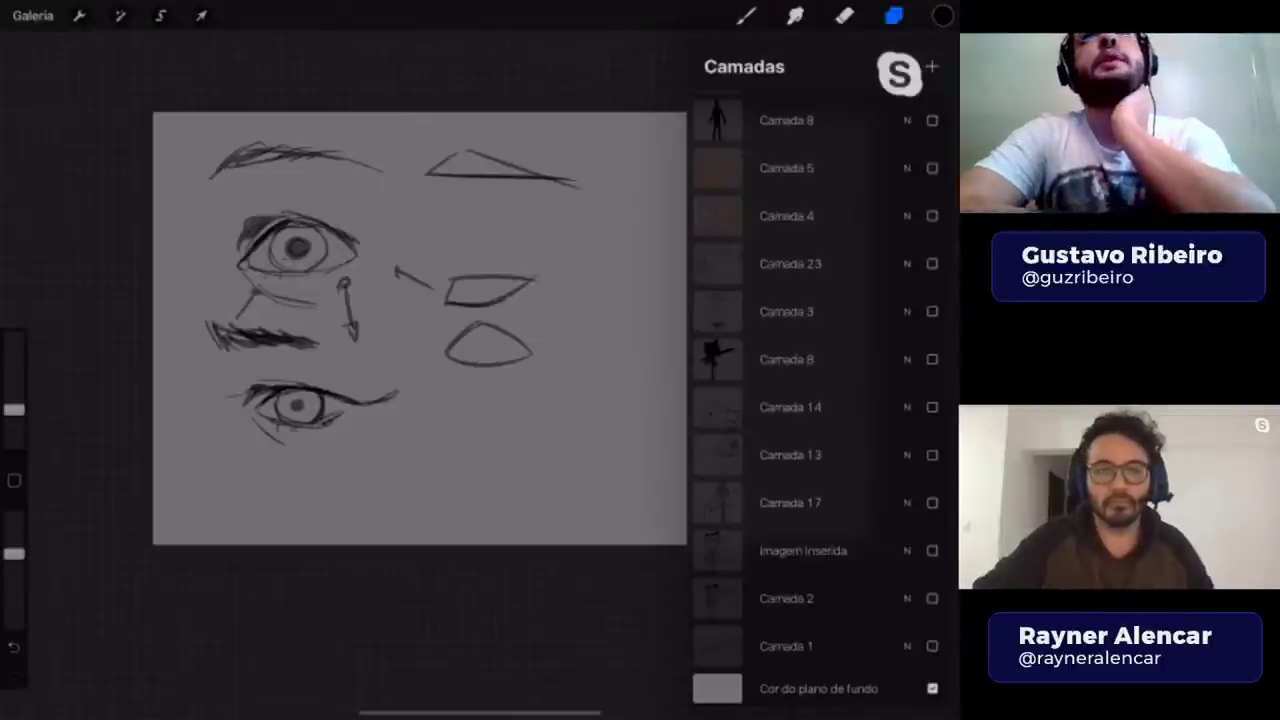
pyautogui.click(893, 15)
pyautogui.scroll(-4, 820, 400)
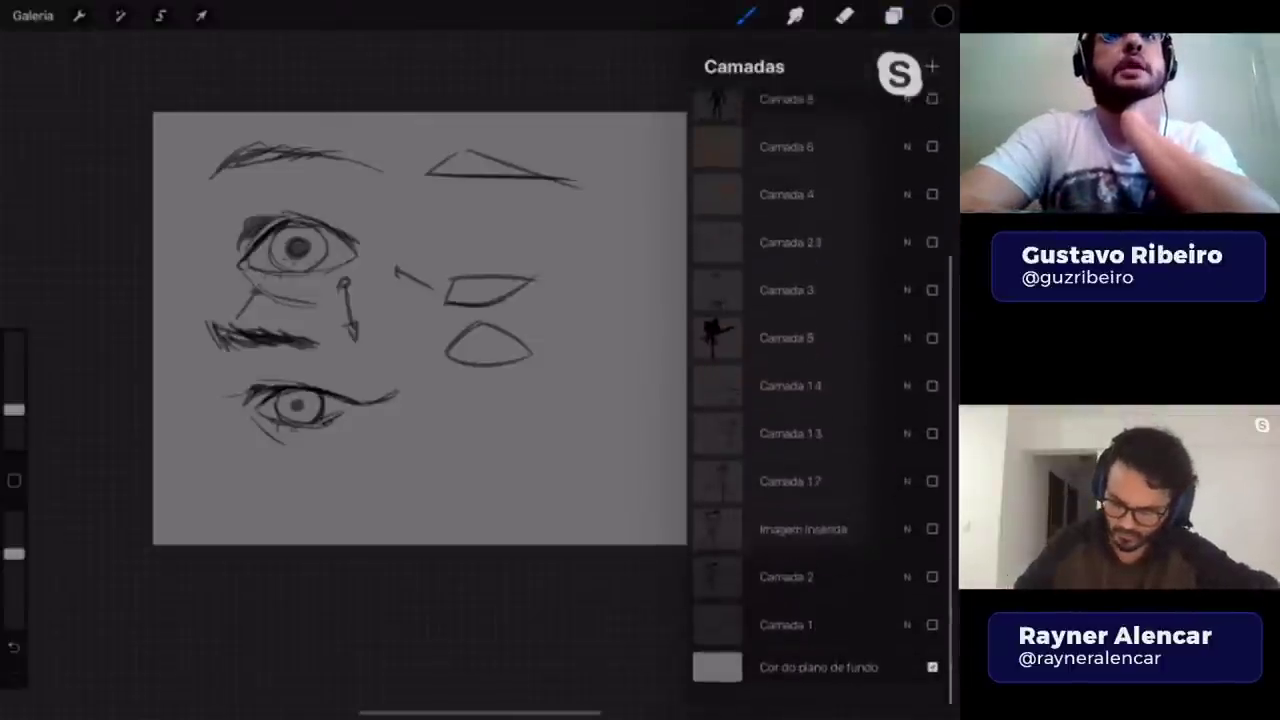
pyautogui.click(932, 359)
pyautogui.click(932, 407)
# - Hide the Camada 8, 14 and 13 layers, then select Camada 18 at the top of the stack
pyautogui.click(932, 455)
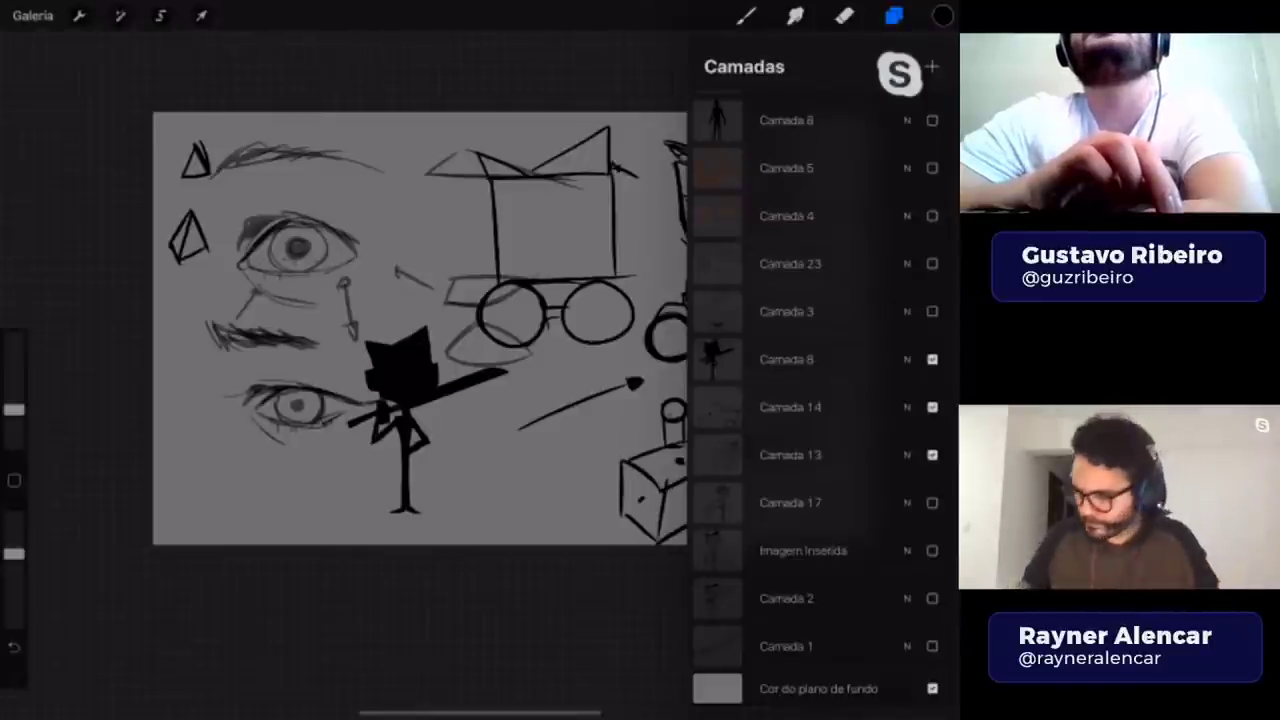
pyautogui.click(932, 359)
pyautogui.click(932, 407)
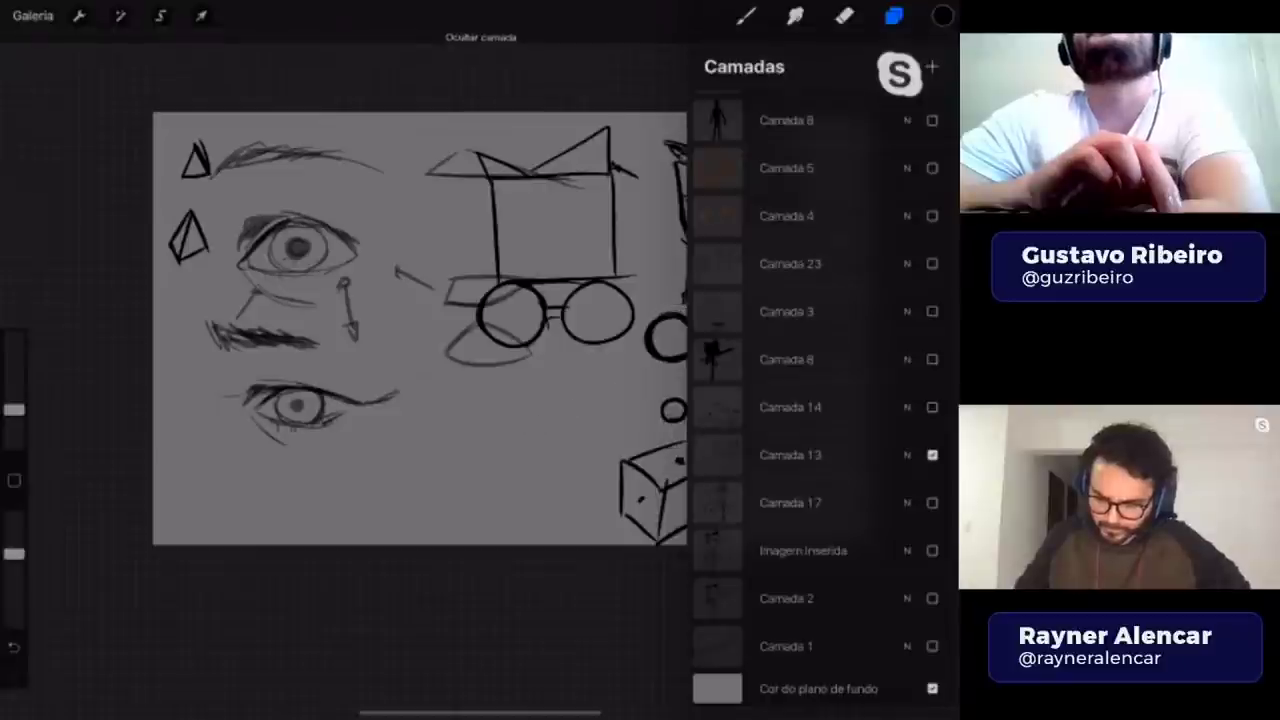
pyautogui.click(932, 455)
pyautogui.click(800, 359)
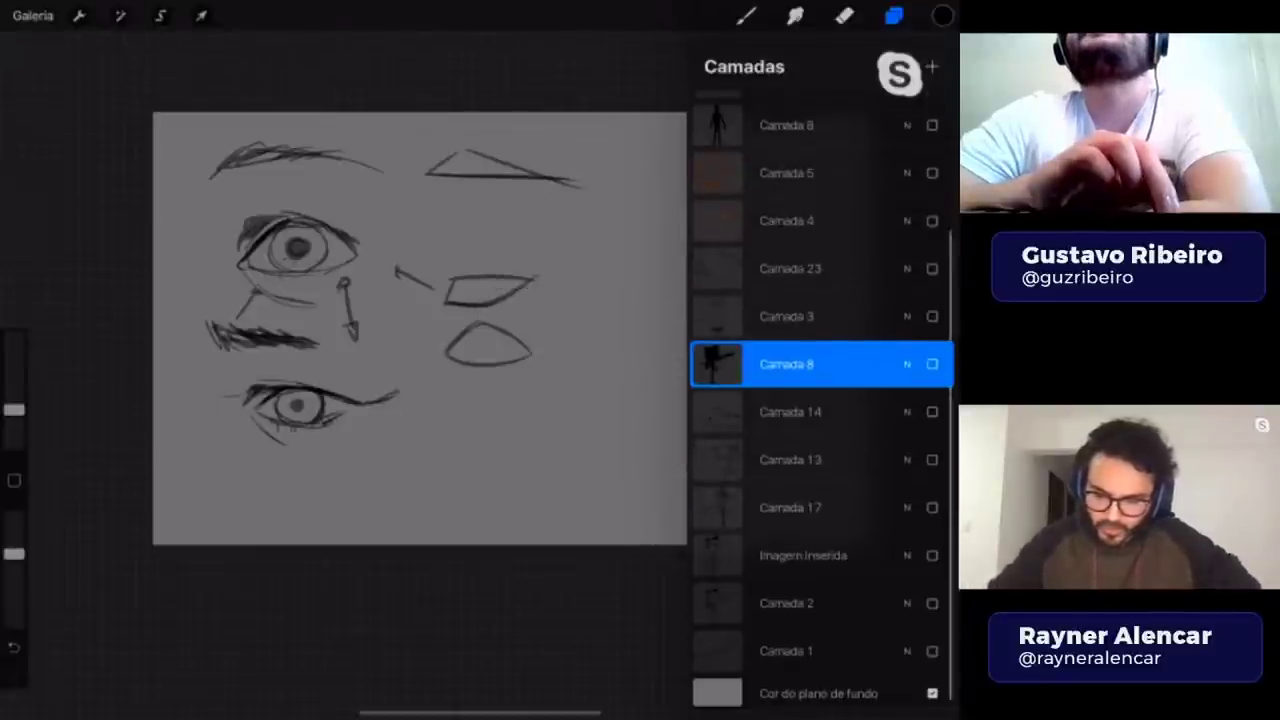
pyautogui.scroll(5, 820, 400)
pyautogui.click(800, 114)
# - Add a new empty layer above Camada 18 and hide Camada 18
pyautogui.click(931, 66)
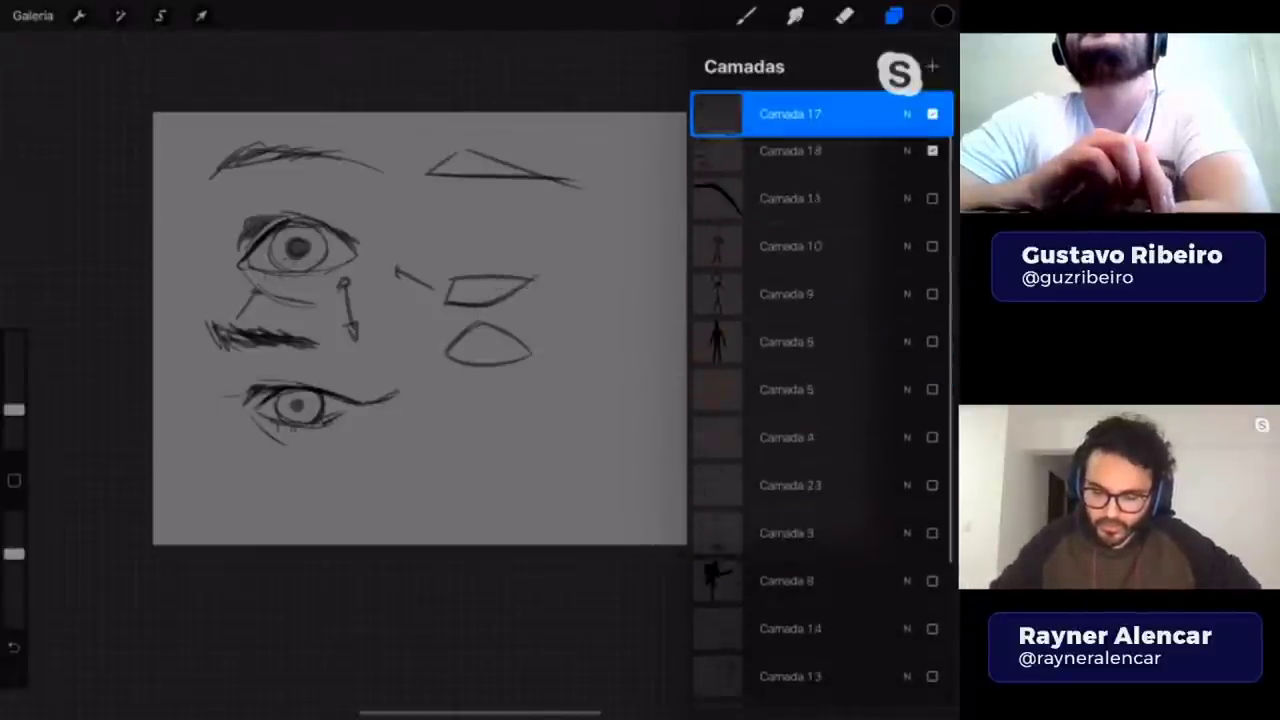
pyautogui.click(932, 161)
pyautogui.click(745, 15)
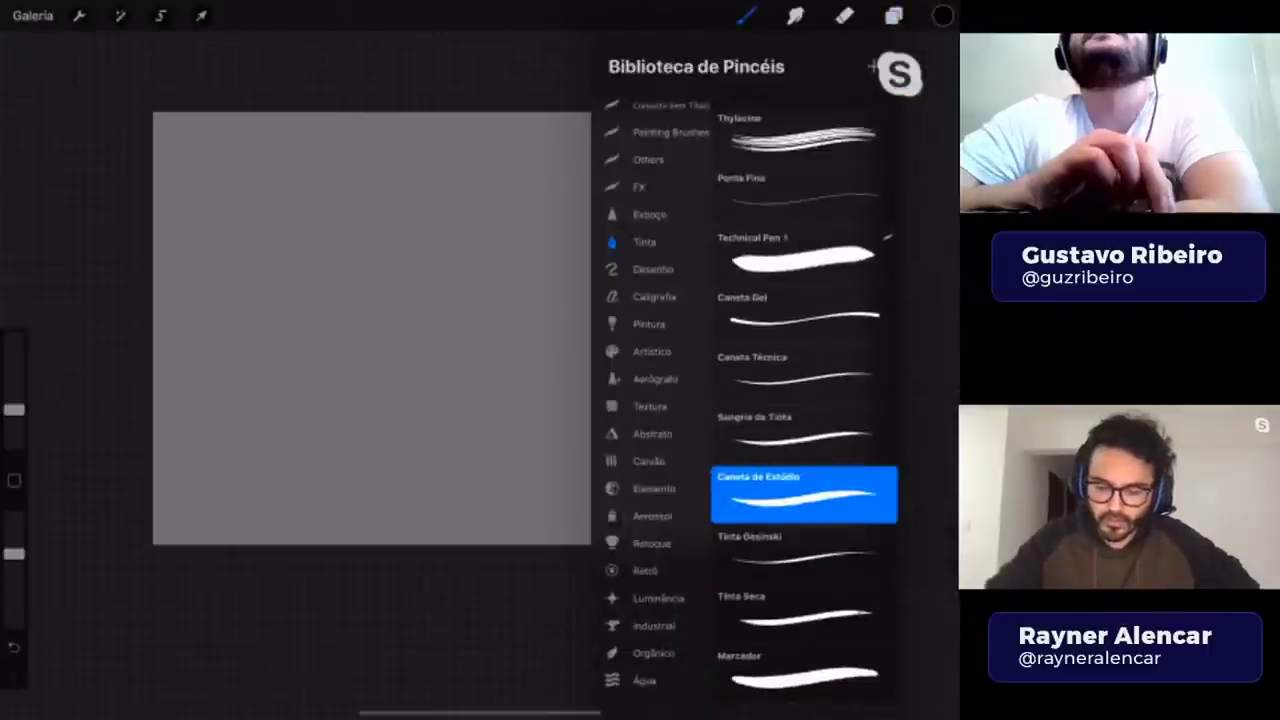
pyautogui.click(745, 15)
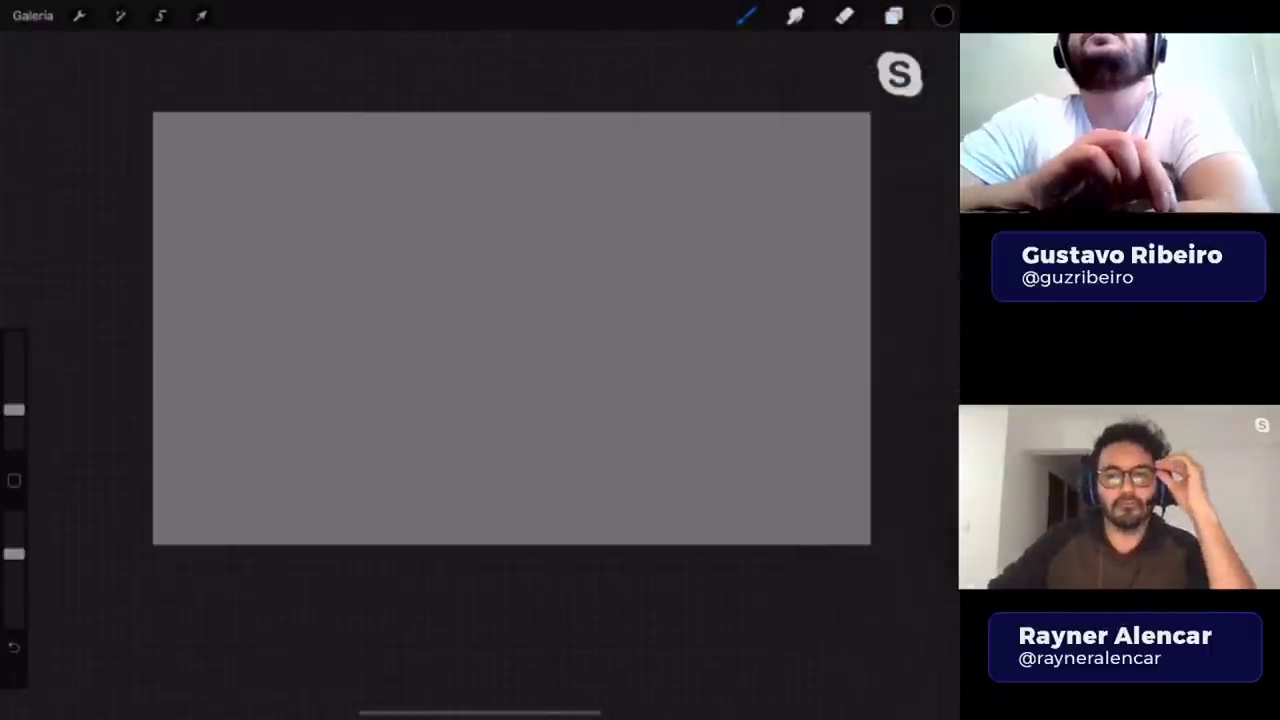
pyautogui.click(893, 15)
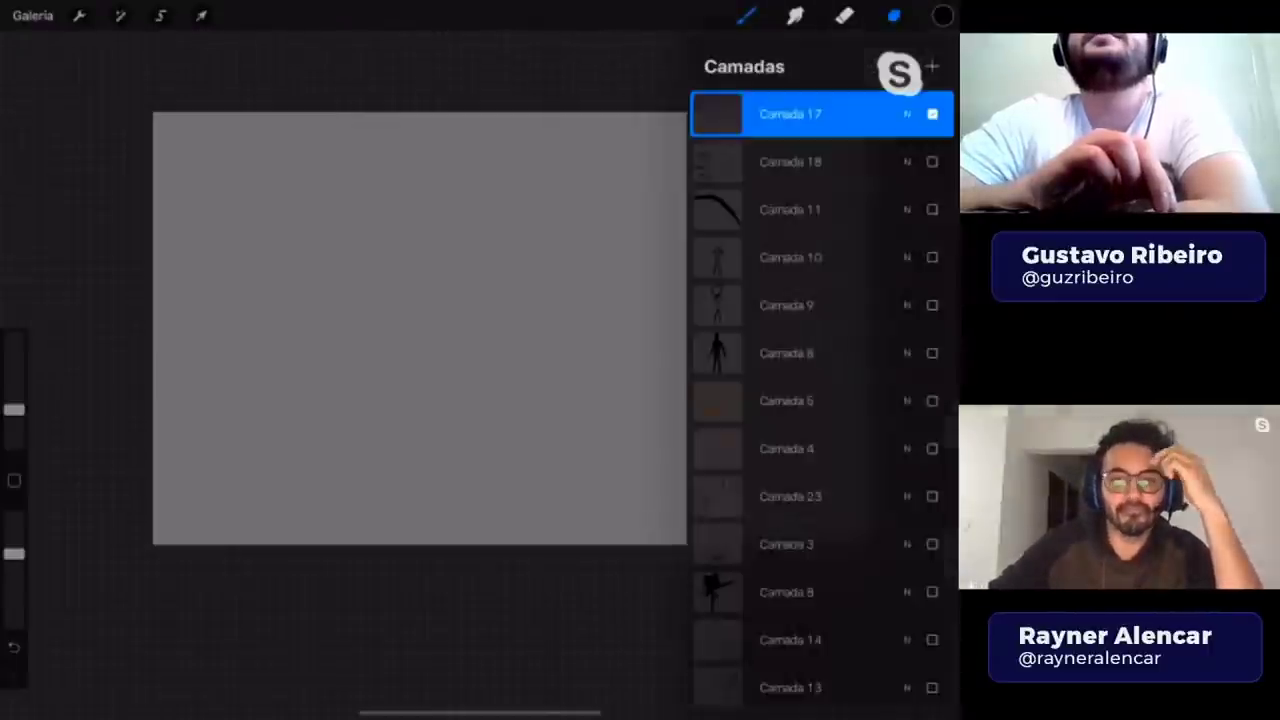
pyautogui.scroll(-5, 820, 400)
pyautogui.scroll(2, 820, 400)
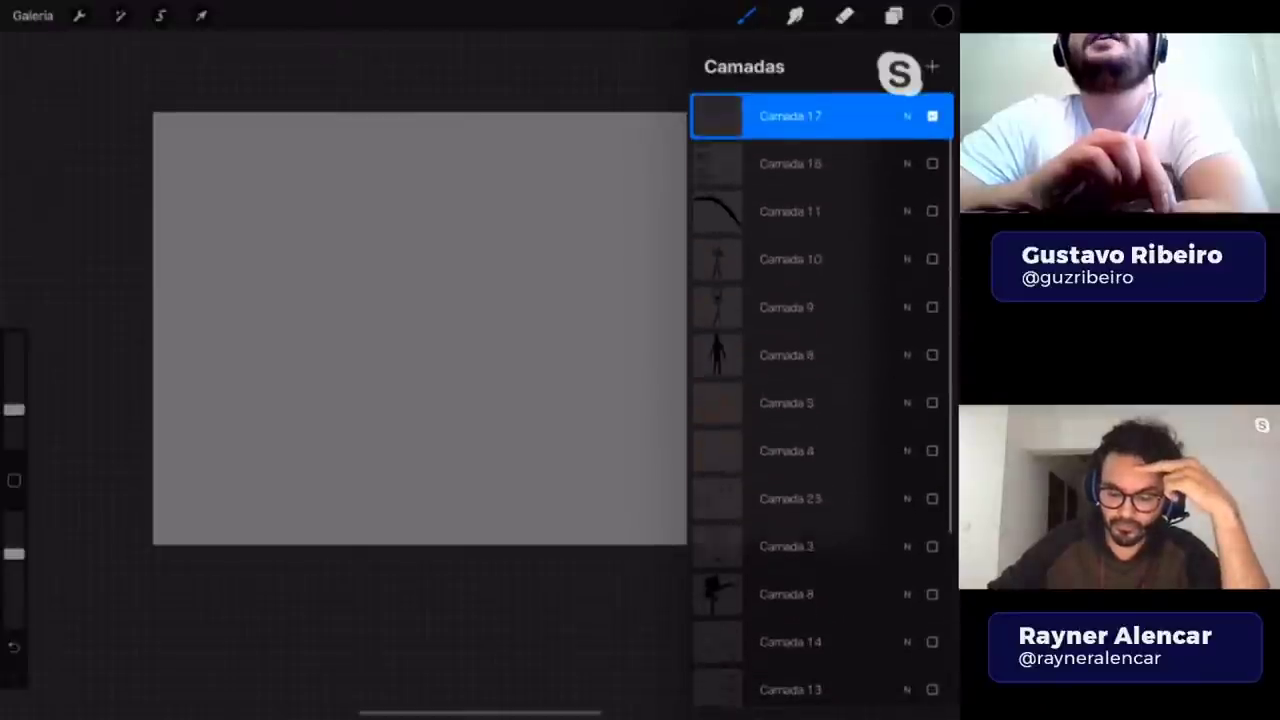
# - With the Caneta de Estúdio brush, sketch a horizontal line near the top and a small triangle at upper left
pyautogui.click(745, 15)
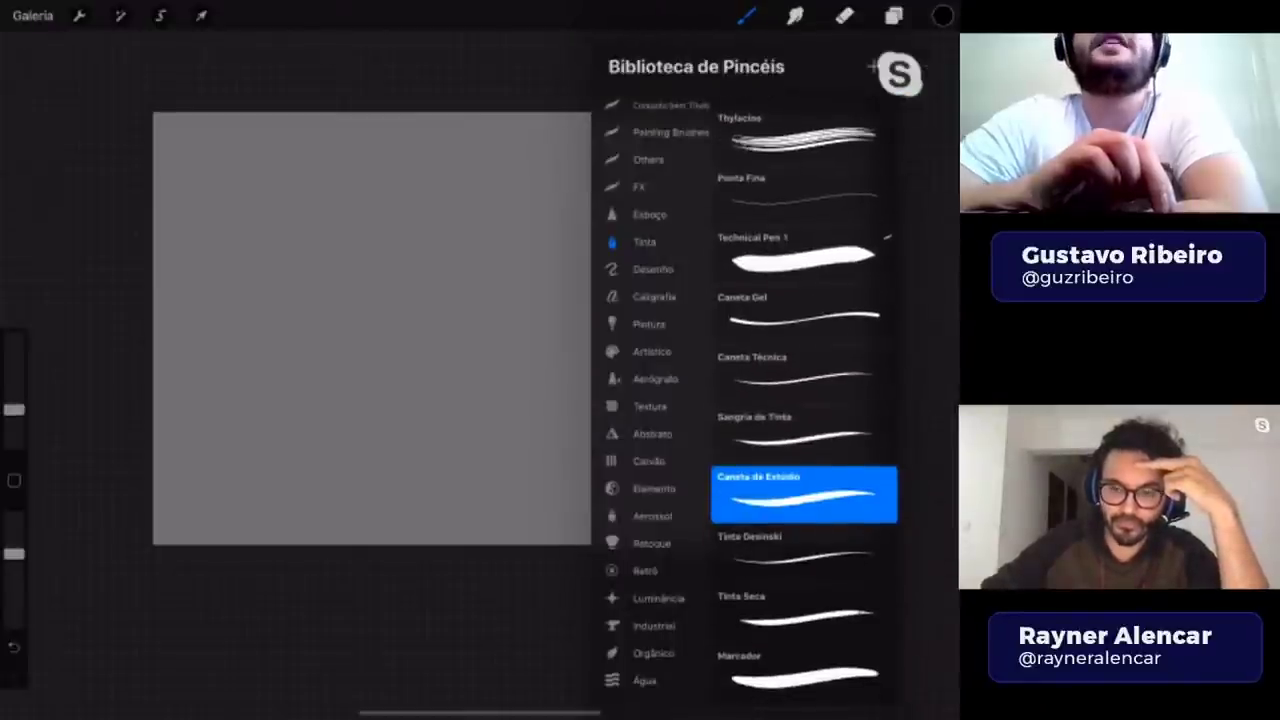
pyautogui.click(745, 15)
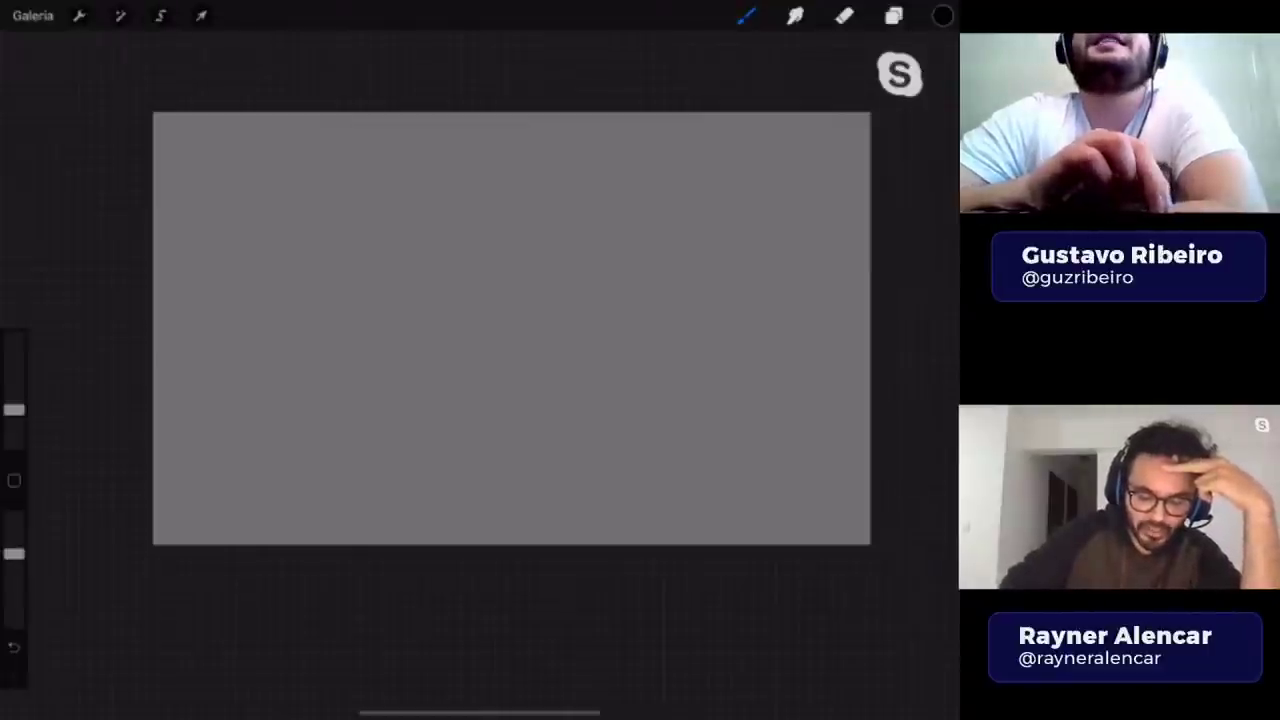
pyautogui.moveTo(297, 200); pyautogui.dragTo(512, 175)
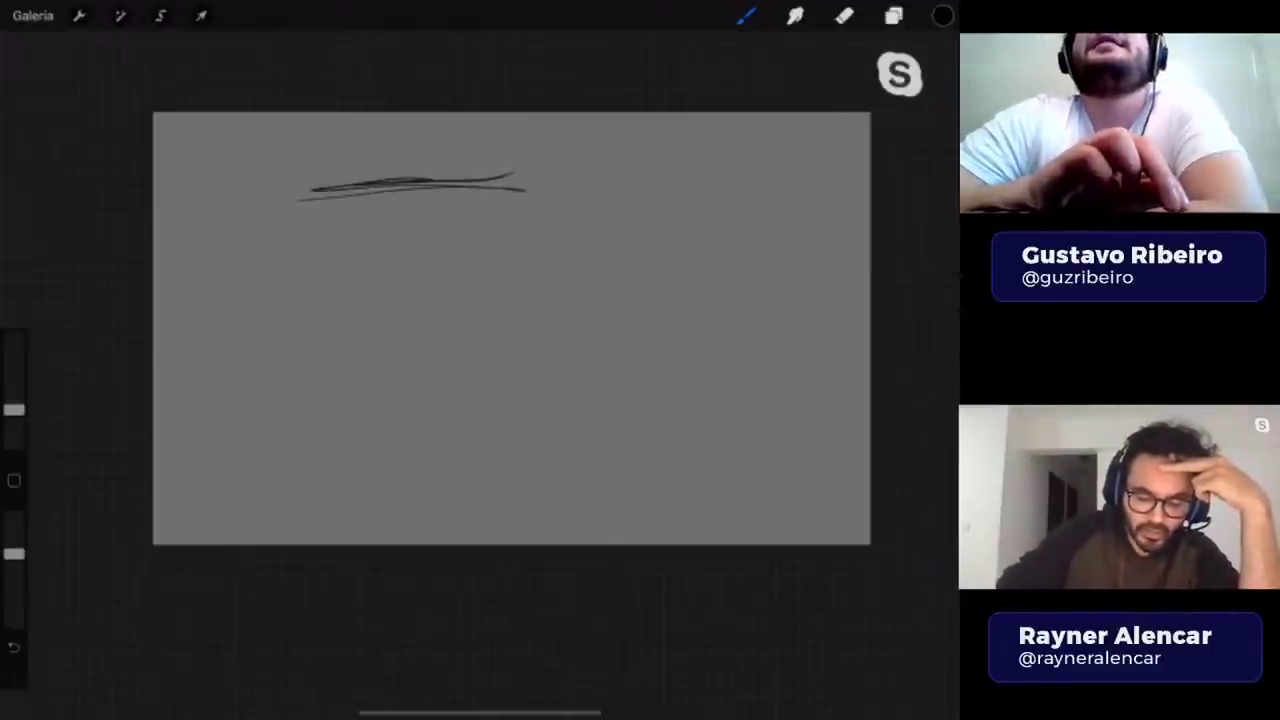
pyautogui.scroll(5, 230, 187)
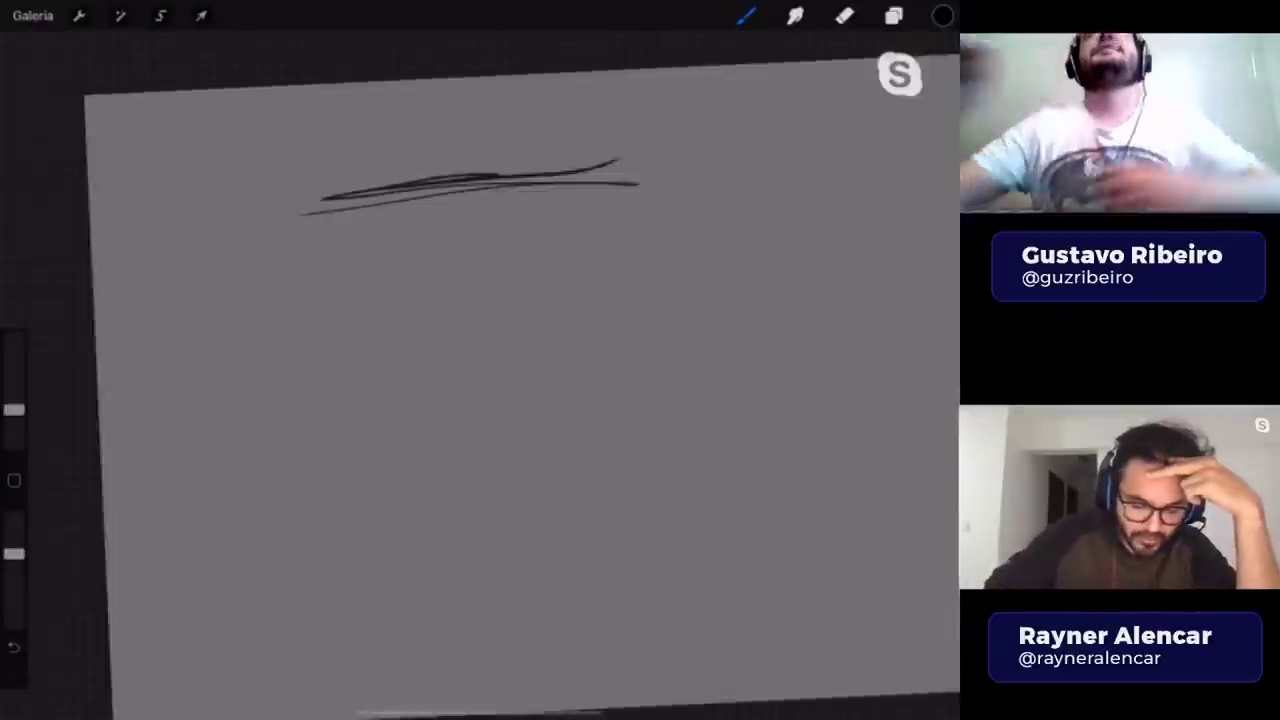
pyautogui.moveTo(145, 124); pyautogui.dragTo(185, 122)
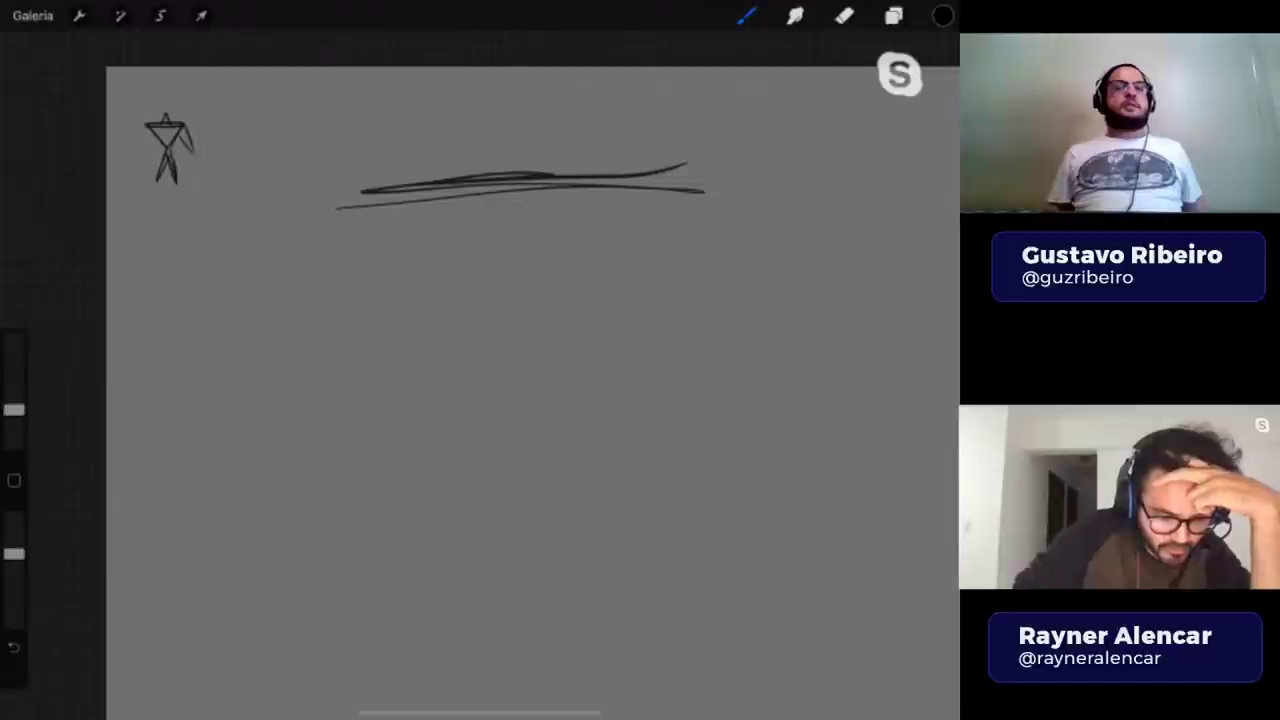
# - Lasso the small stick figure and scale it up to fill the canvas
pyautogui.scroll(-3, 530, 390)
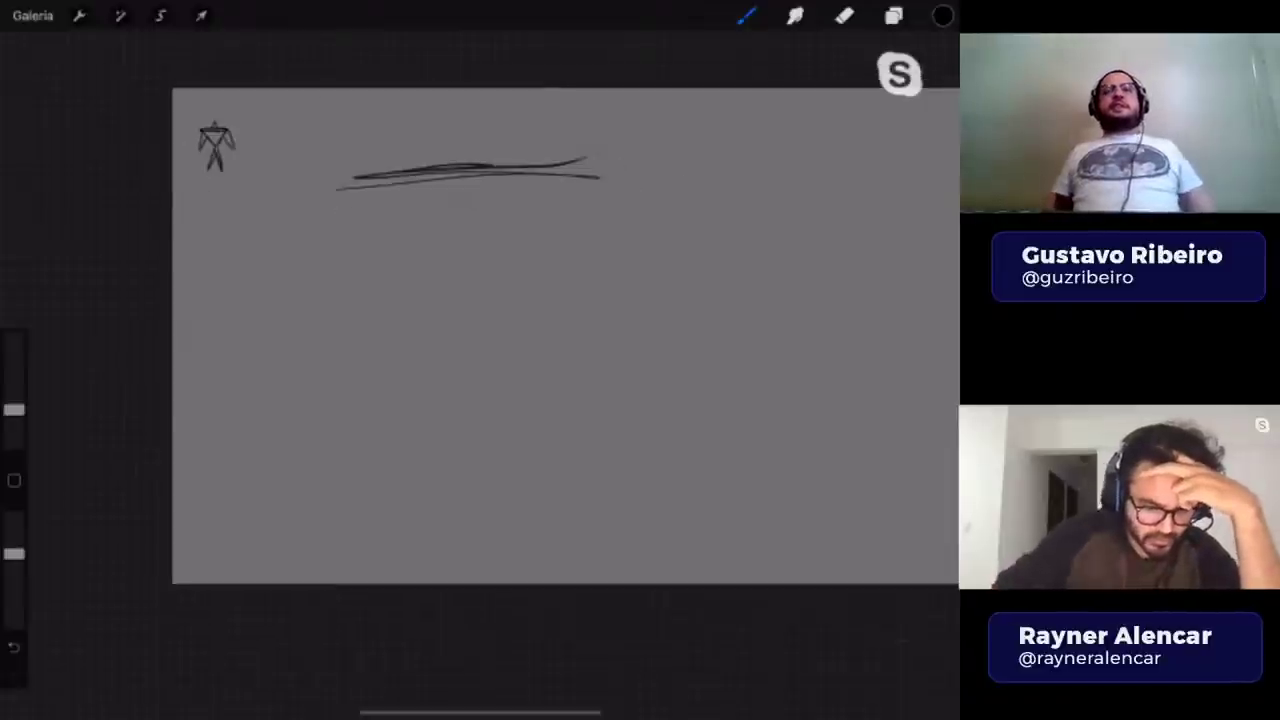
pyautogui.click(160, 15)
pyautogui.moveTo(200, 120); pyautogui.dragTo(312, 262)
pyautogui.click(201, 15)
pyautogui.moveTo(414, 333); pyautogui.dragTo(617, 430)
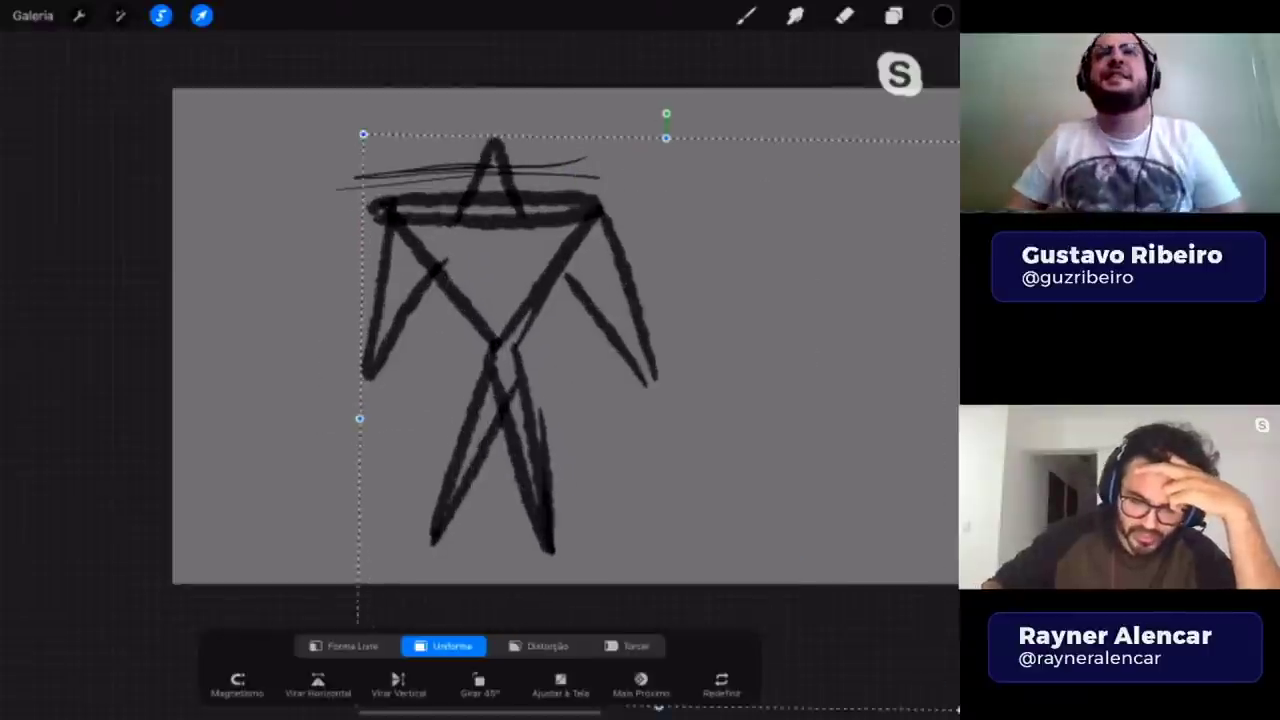
pyautogui.click(893, 15)
# - Fade the gesture layer to about 50% opacity, add a new layer above it, and shrink the brush
pyautogui.click(790, 114)
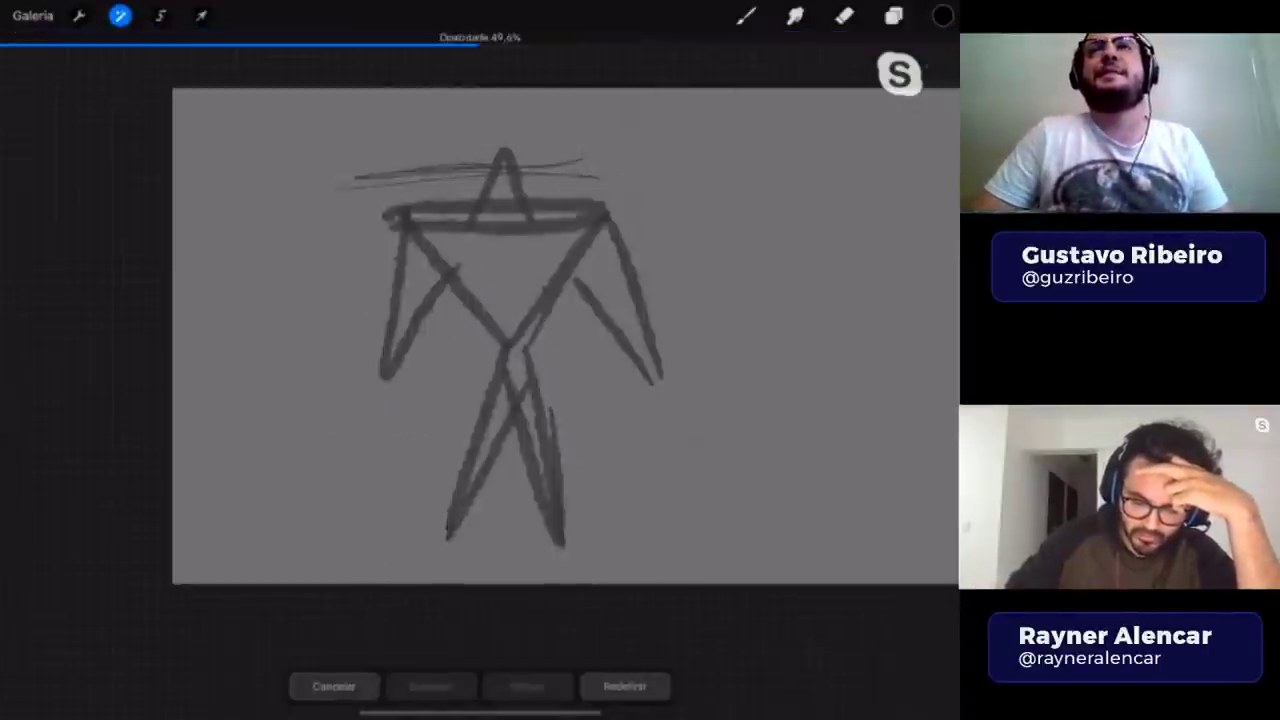
pyautogui.moveTo(520, 350); pyautogui.dragTo(420, 350)
pyautogui.click(932, 66)
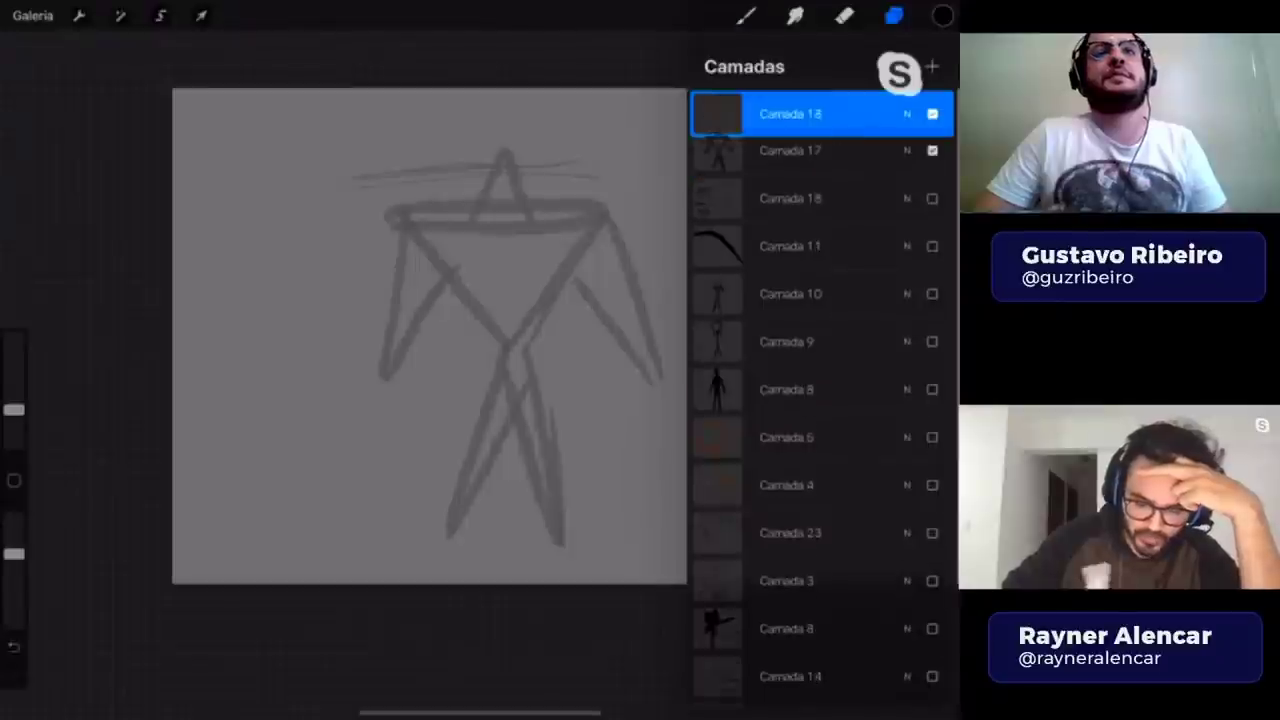
pyautogui.click(745, 15)
pyautogui.scroll(5, 480, 360)
pyautogui.moveTo(14, 410); pyautogui.dragTo(14, 425)
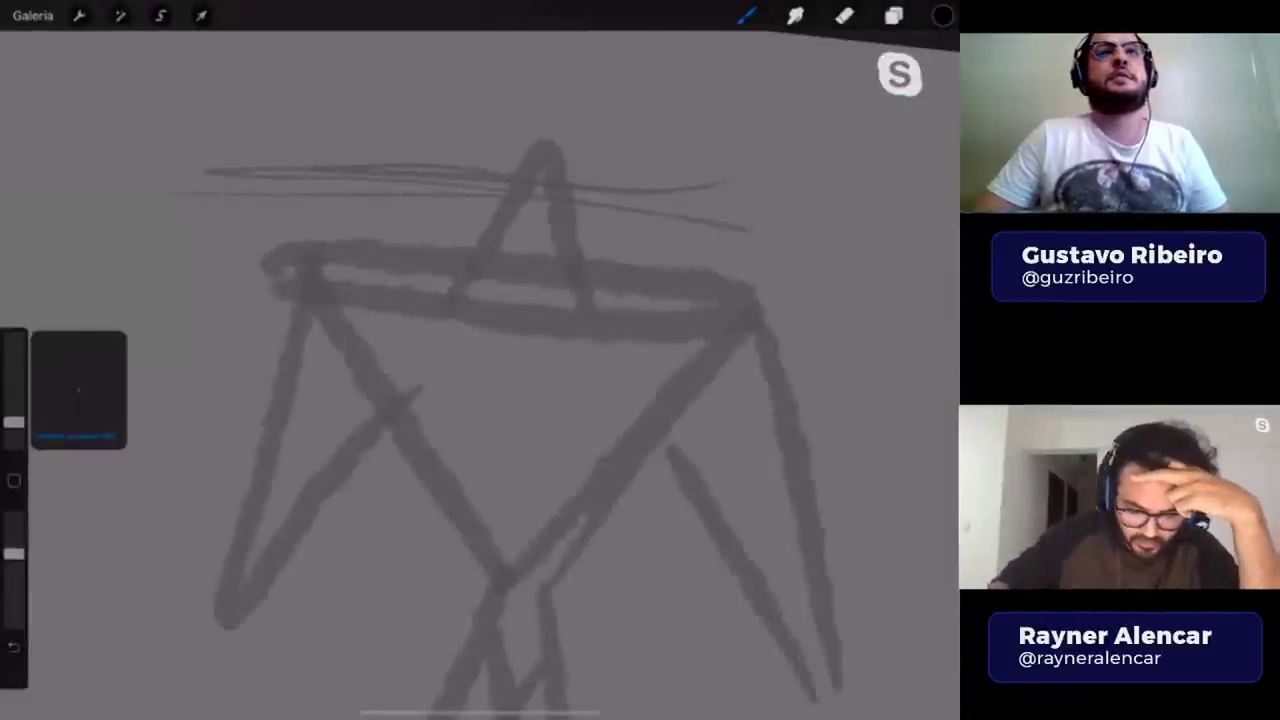
pyautogui.scroll(3, 480, 360)
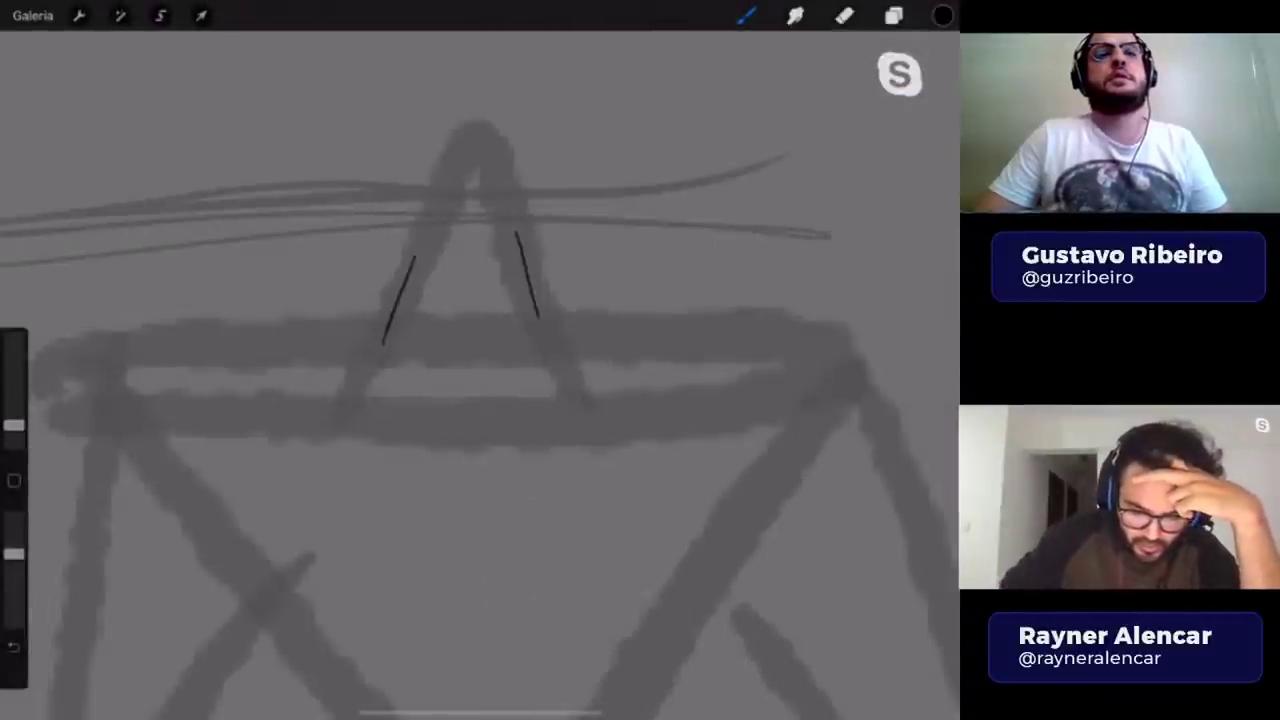
# - Trace the figure's neck, shoulder and leg contours, then hide the faded gesture layer
pyautogui.moveTo(412, 250); pyautogui.dragTo(470, 127)
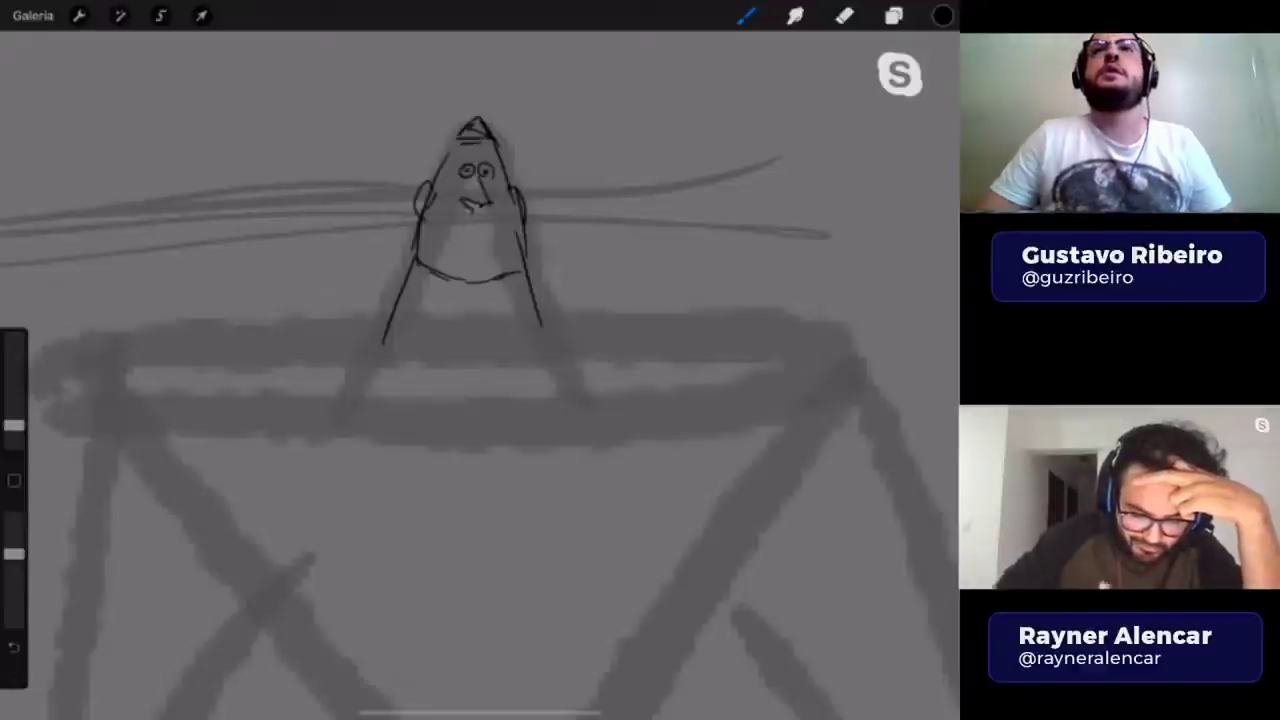
pyautogui.scroll(-5, 500, 250)
pyautogui.scroll(-3, 462, 384)
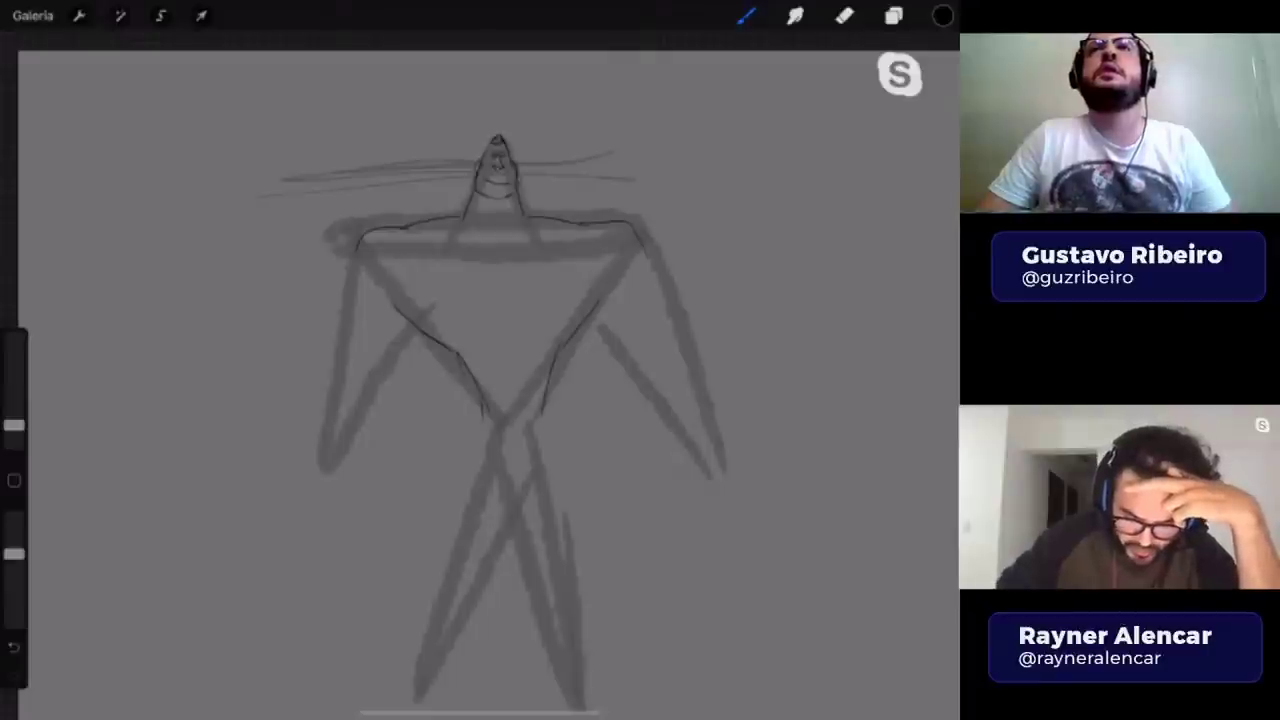
pyautogui.moveTo(390, 262)
pyautogui.mouseDown()
pyautogui.moveTo(418, 234)
pyautogui.moveTo(355, 230)
pyautogui.mouseUp()
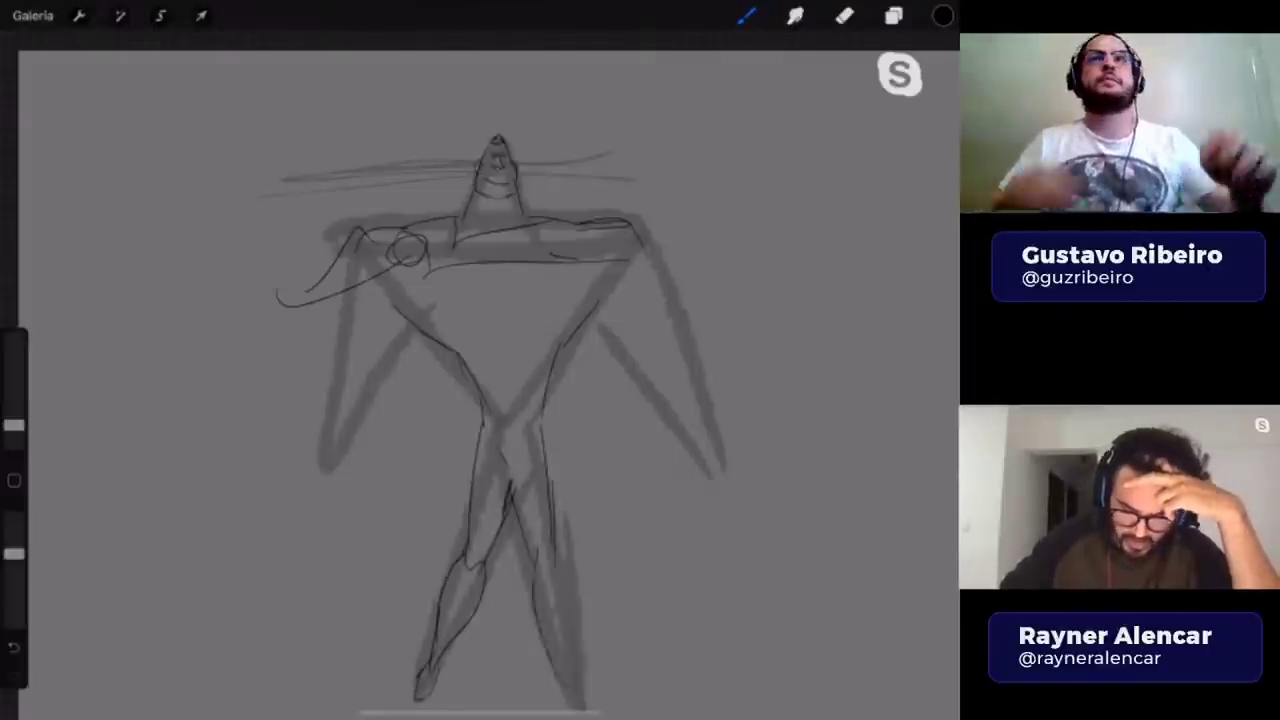
pyautogui.moveTo(540, 420); pyautogui.dragTo(572, 645)
pyautogui.click(893, 15)
pyautogui.click(932, 161)
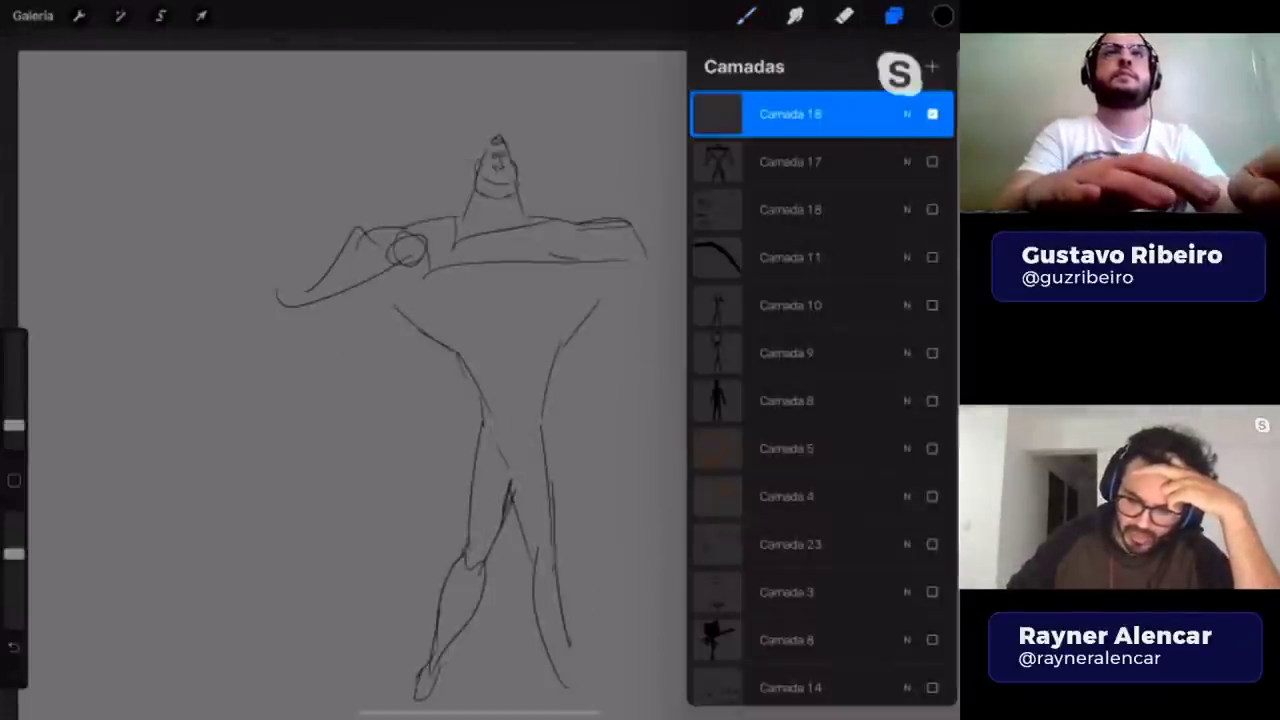
# - Delete both the line-drawing layer and the gesture layer
pyautogui.click(932, 161)
pyautogui.click(932, 113)
pyautogui.moveTo(880, 113); pyautogui.dragTo(700, 113)
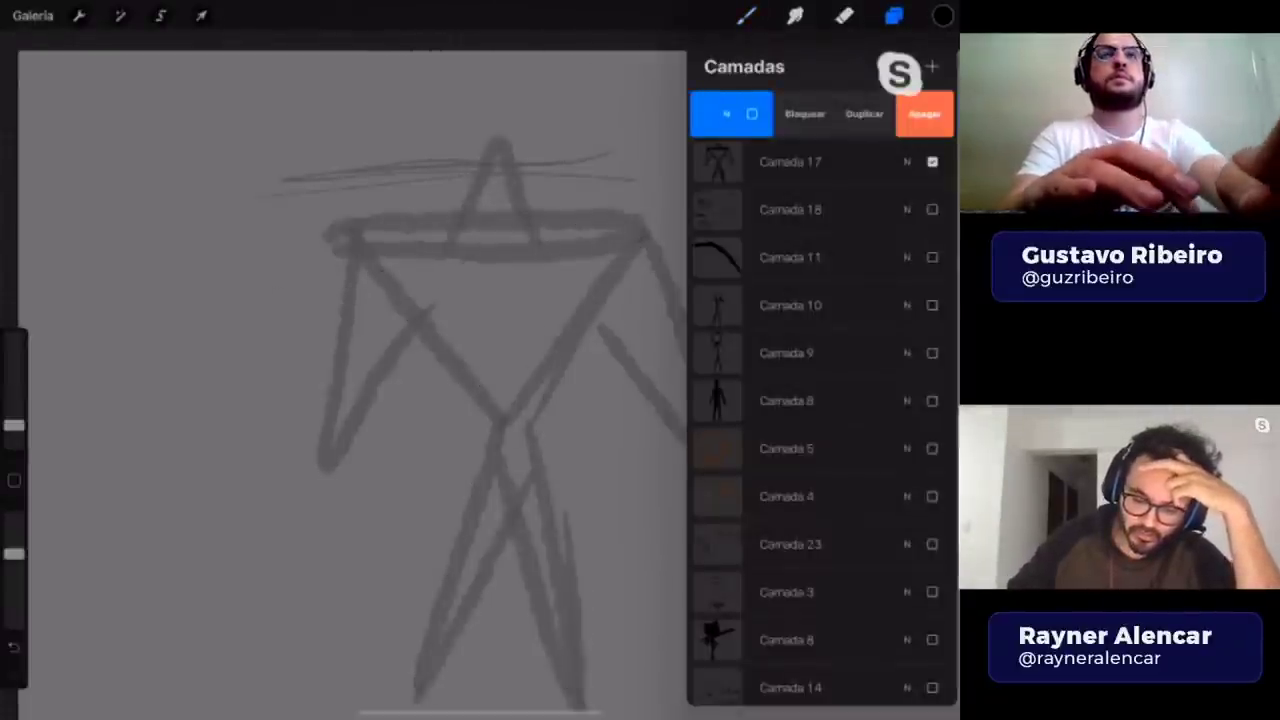
pyautogui.click(924, 113)
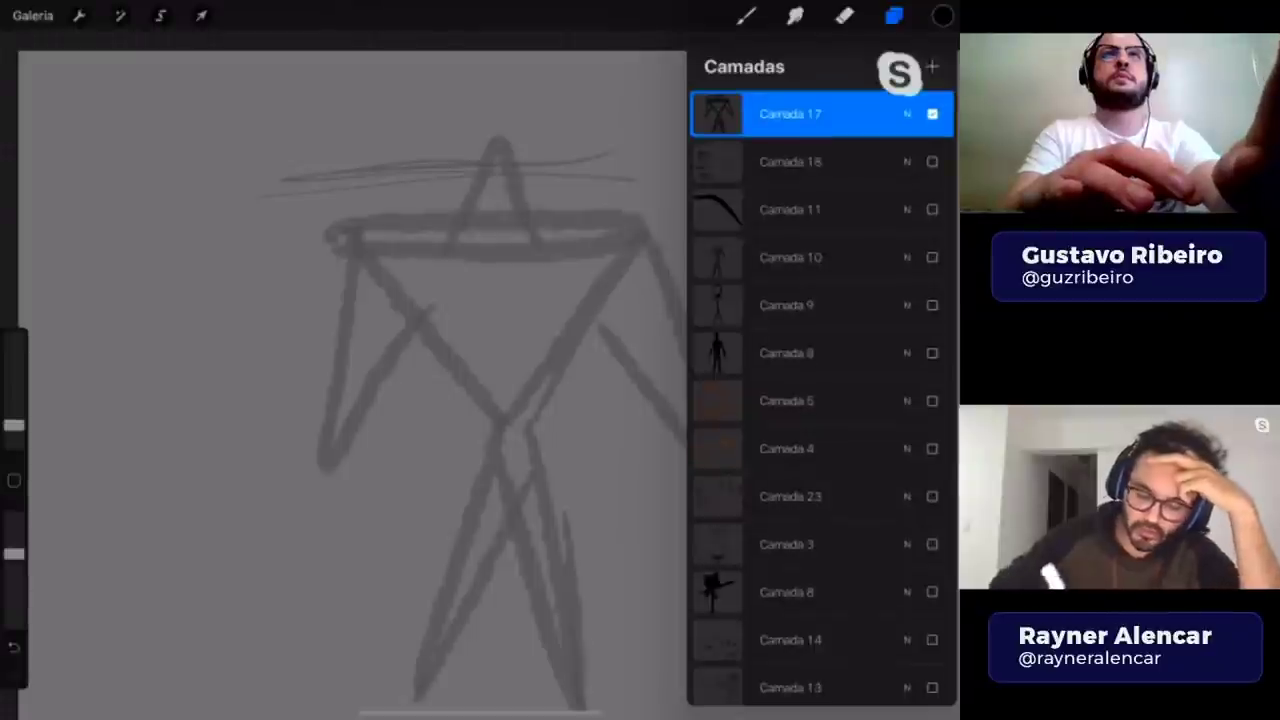
pyautogui.scroll(-3, 360, 380)
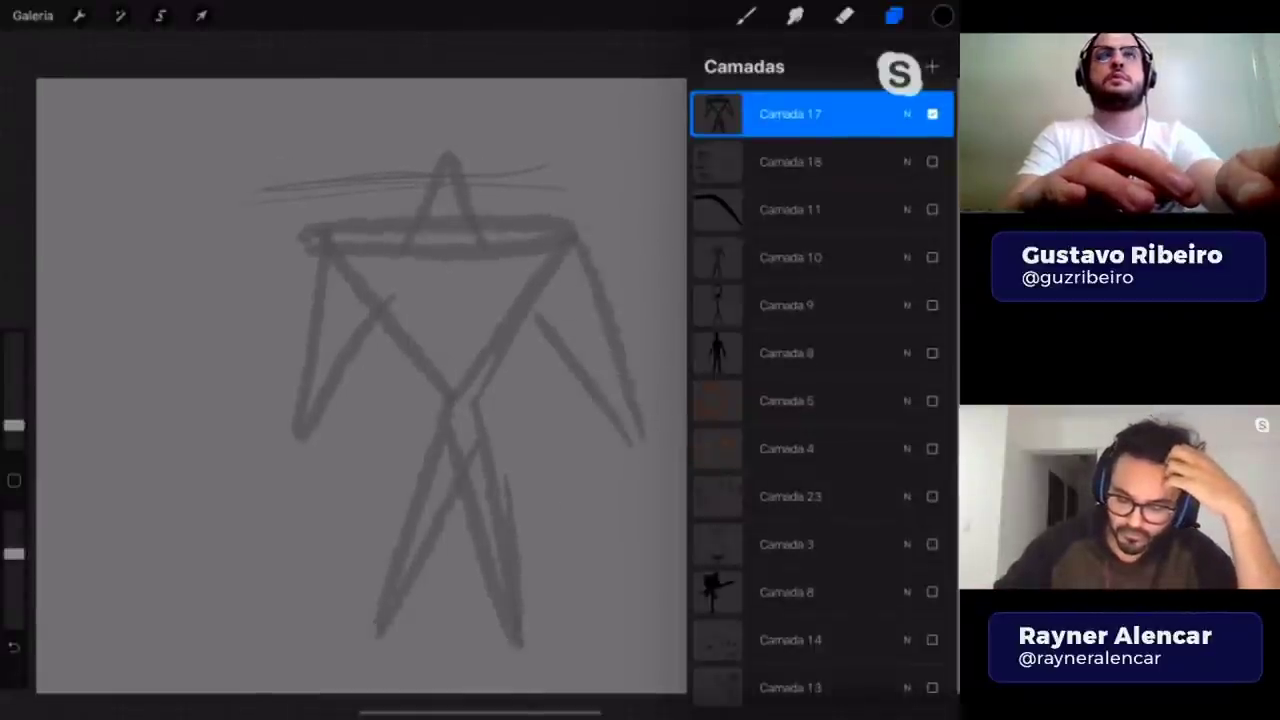
pyautogui.moveTo(860, 113); pyautogui.dragTo(760, 113)
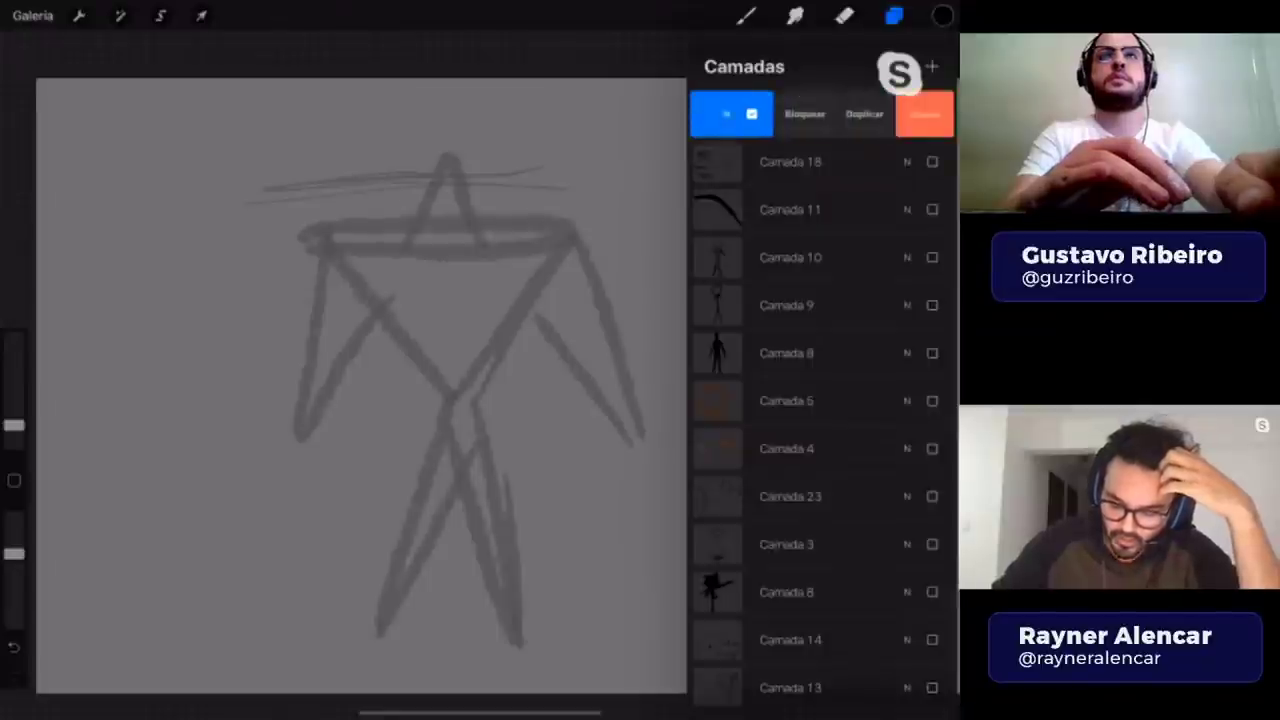
pyautogui.click(924, 113)
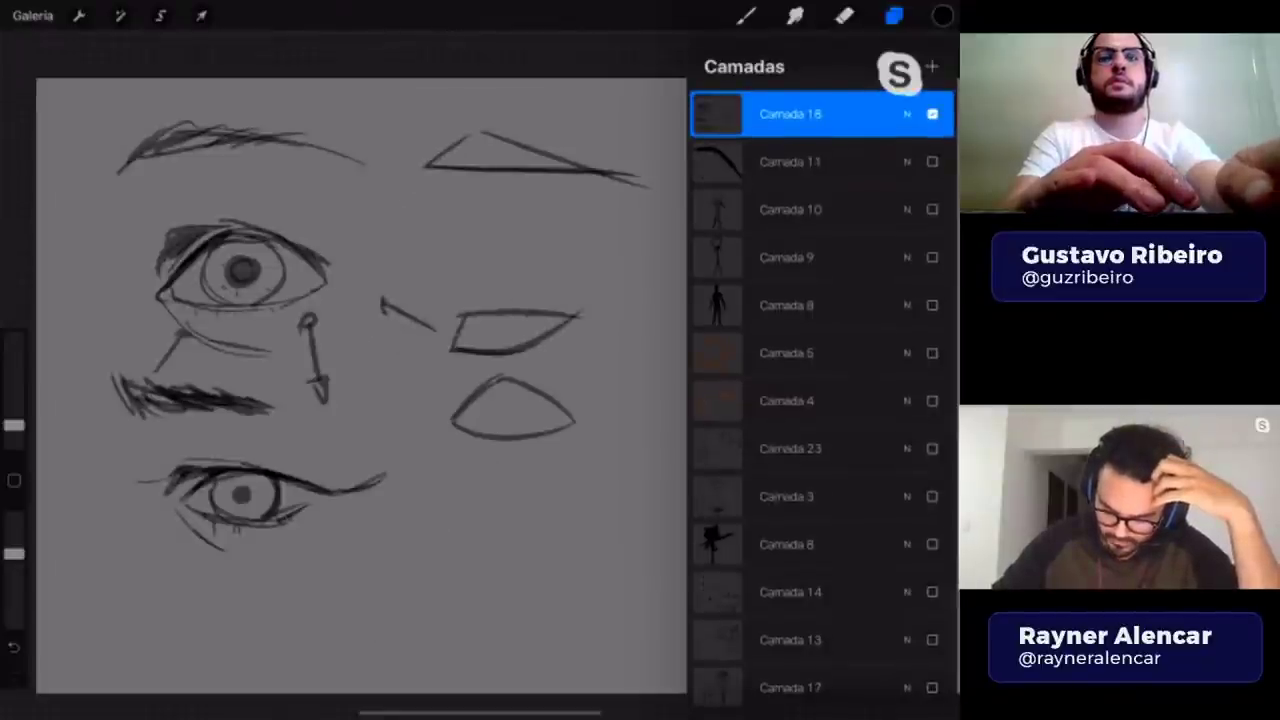
# - Hide Camada 18 and show the character sketch on Camada 2, Camada 8 and Camada 13
pyautogui.click(932, 113)
pyautogui.scroll(-5, 820, 400)
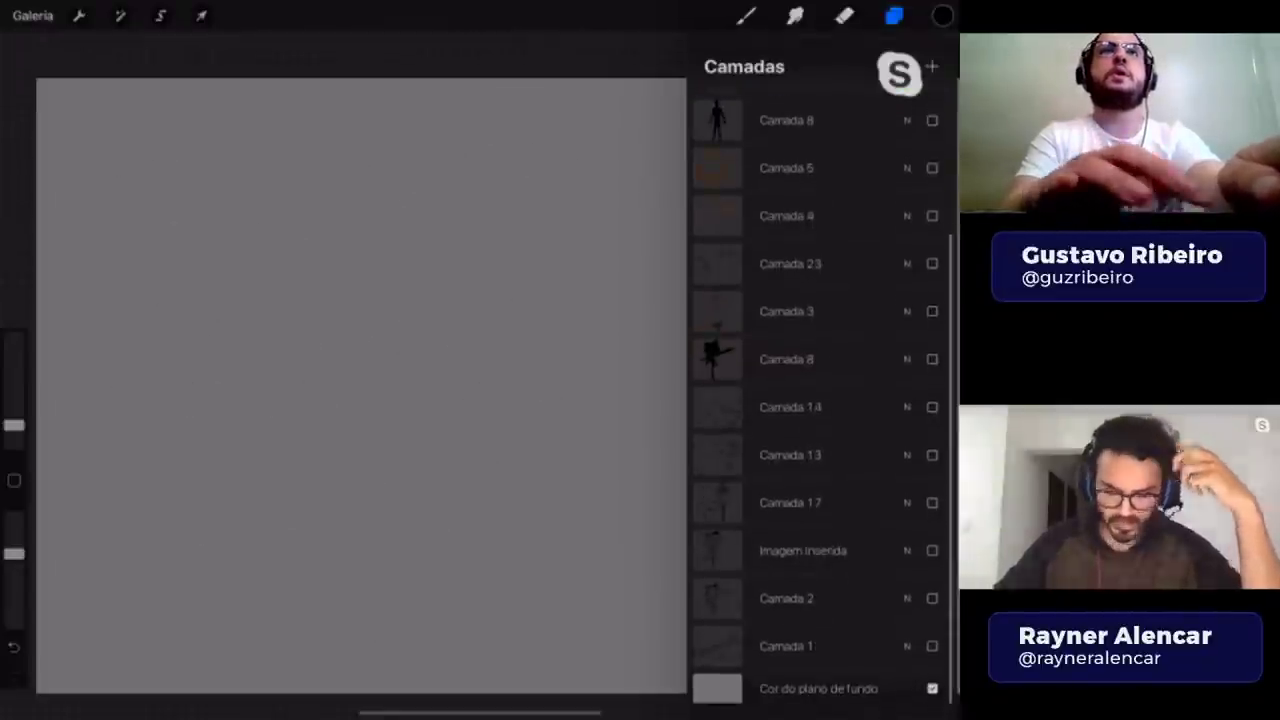
pyautogui.click(932, 595)
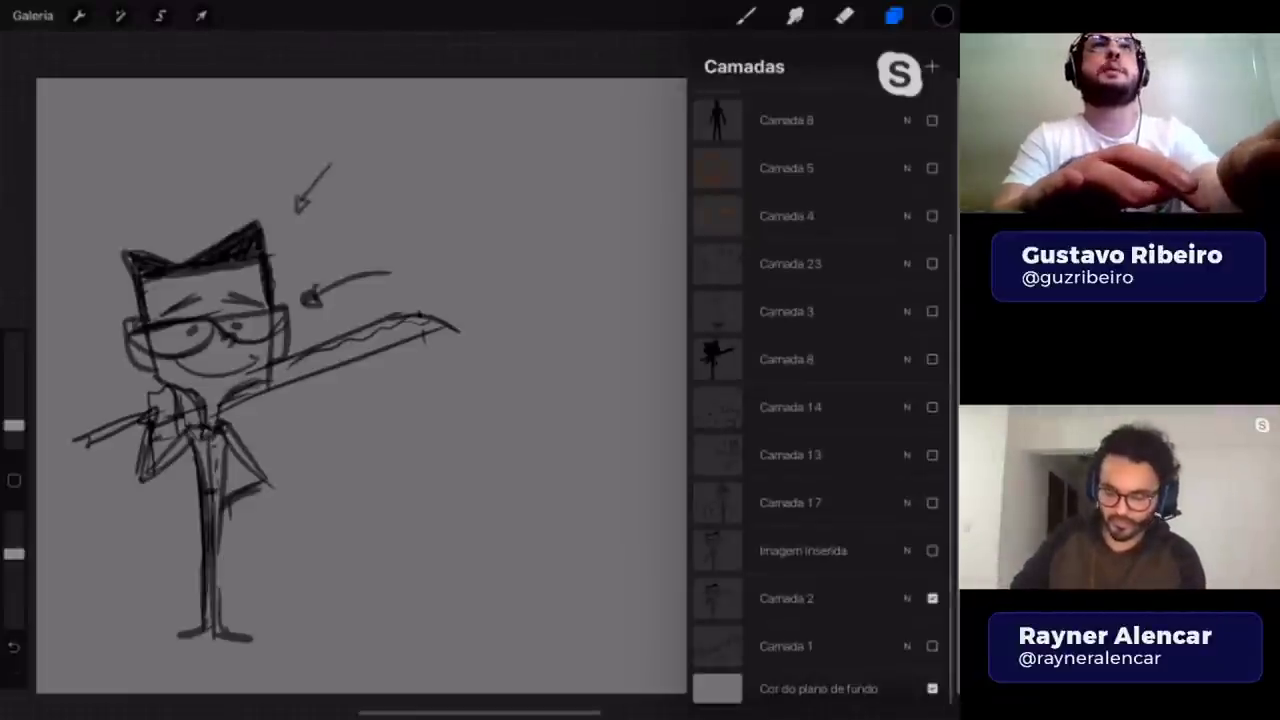
pyautogui.click(932, 359)
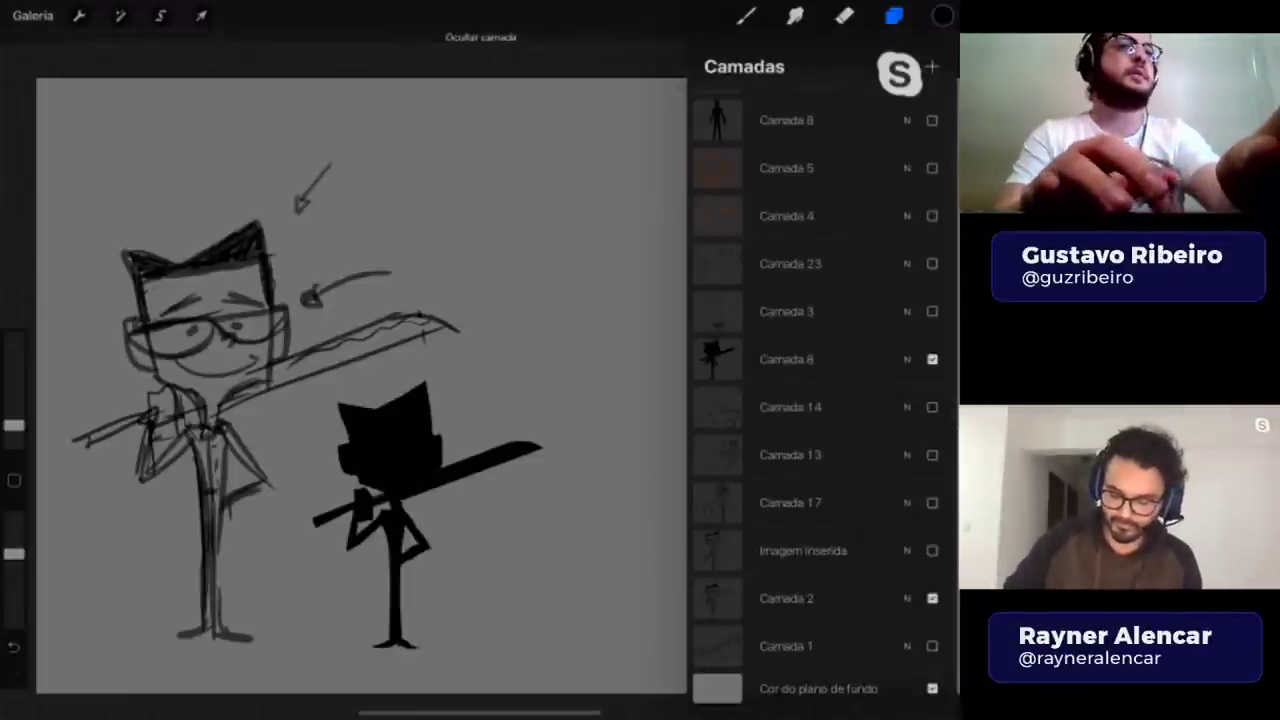
pyautogui.click(932, 455)
pyautogui.click(932, 455)
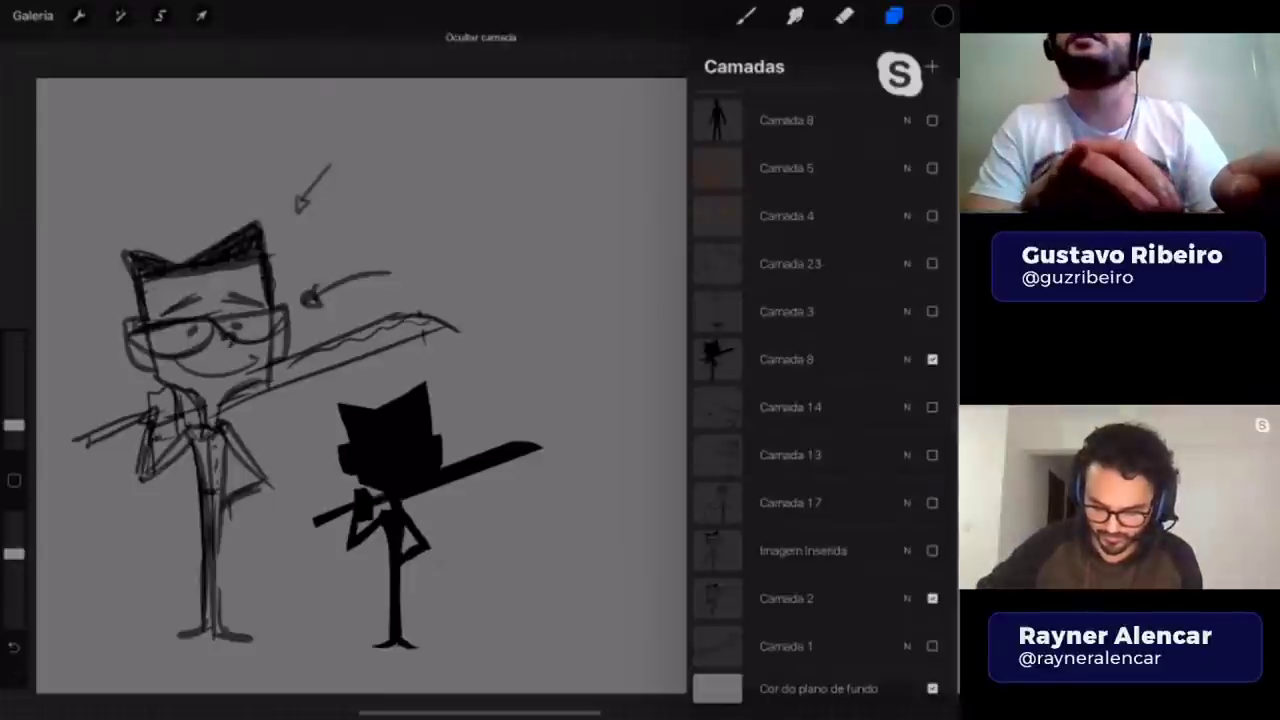
pyautogui.click(932, 455)
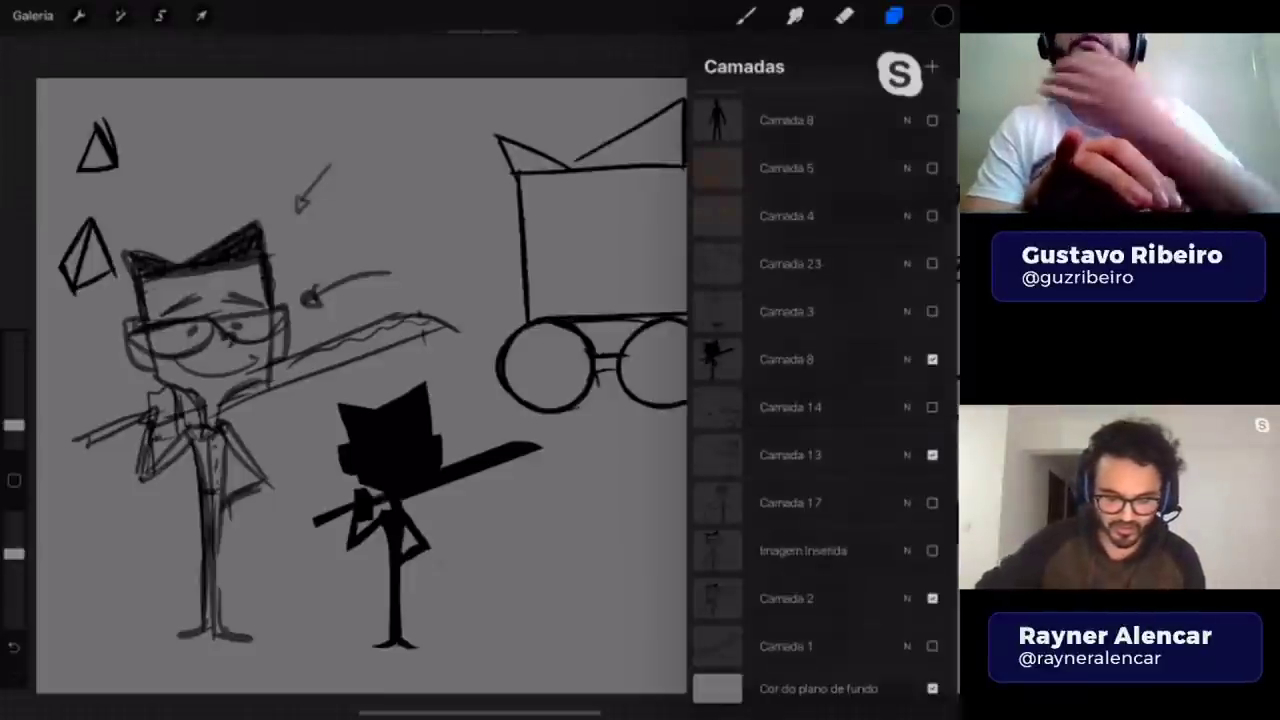
pyautogui.scroll(-3, 415, 380)
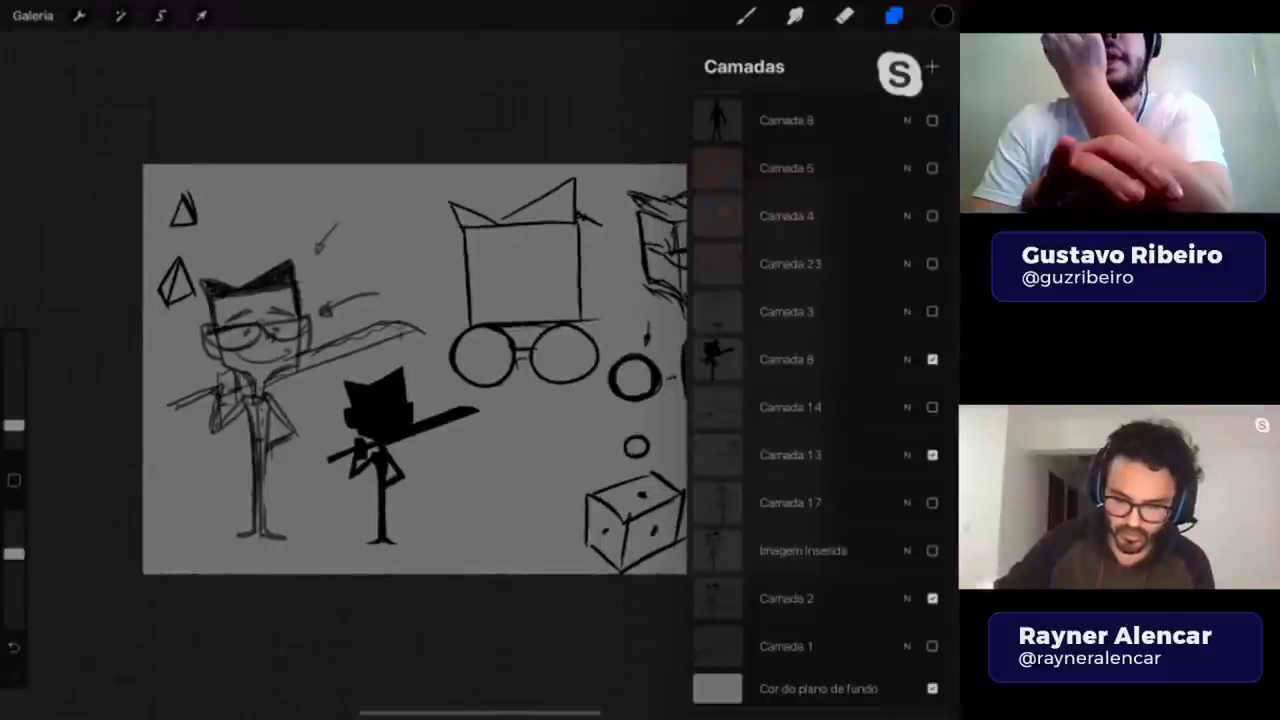
pyautogui.scroll(-2, 415, 365)
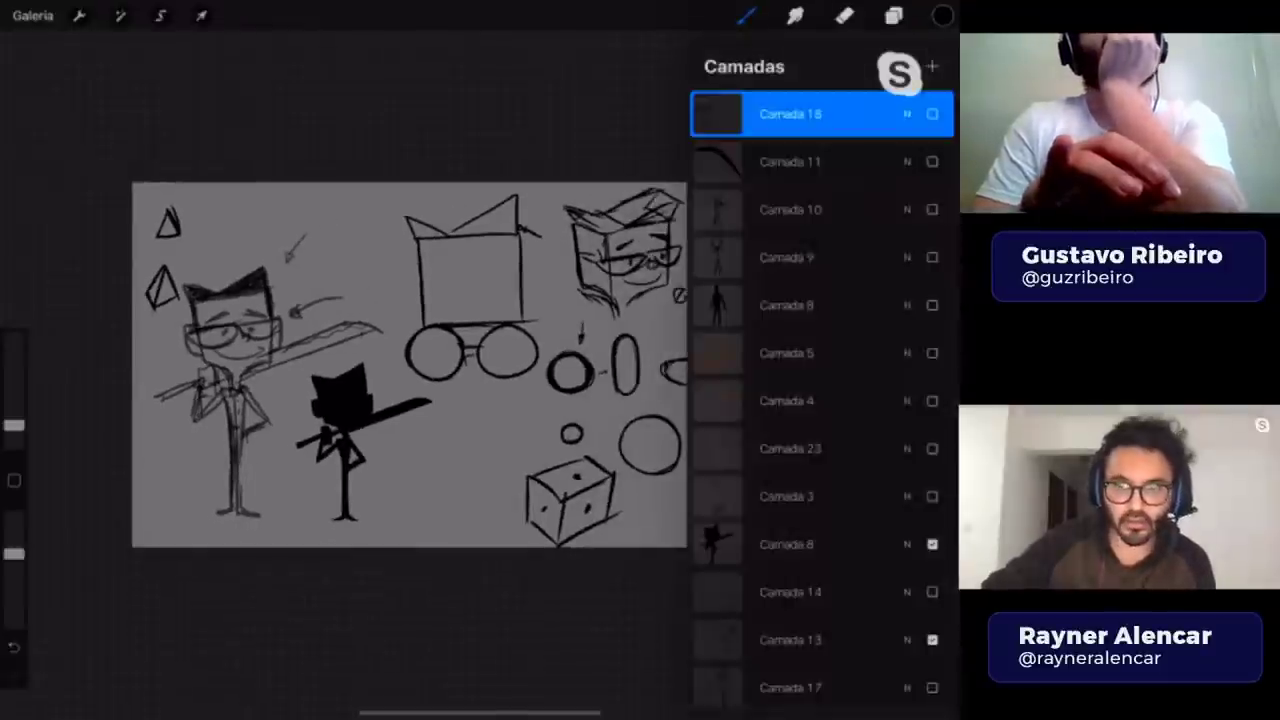
pyautogui.click(894, 15)
pyautogui.scroll(3, 485, 390)
pyautogui.scroll(-1, 485, 390)
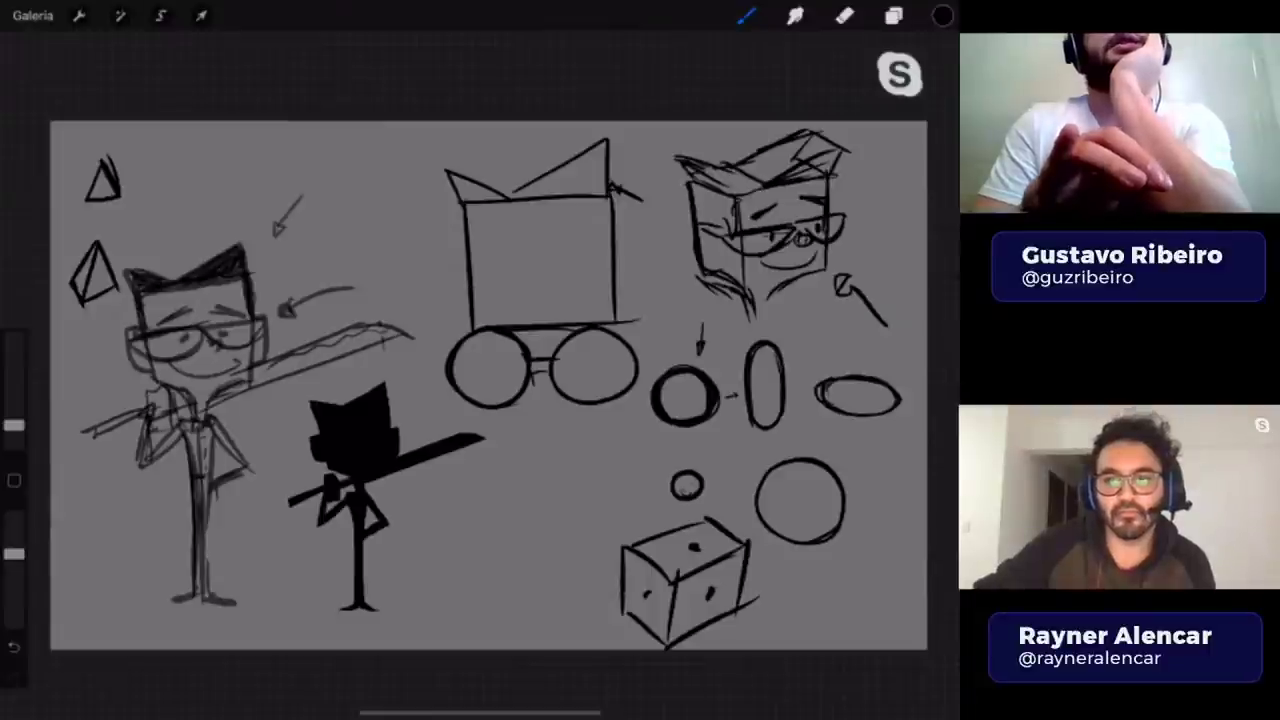
pyautogui.scroll(-1, 485, 390)
pyautogui.scroll(-1, 485, 390)
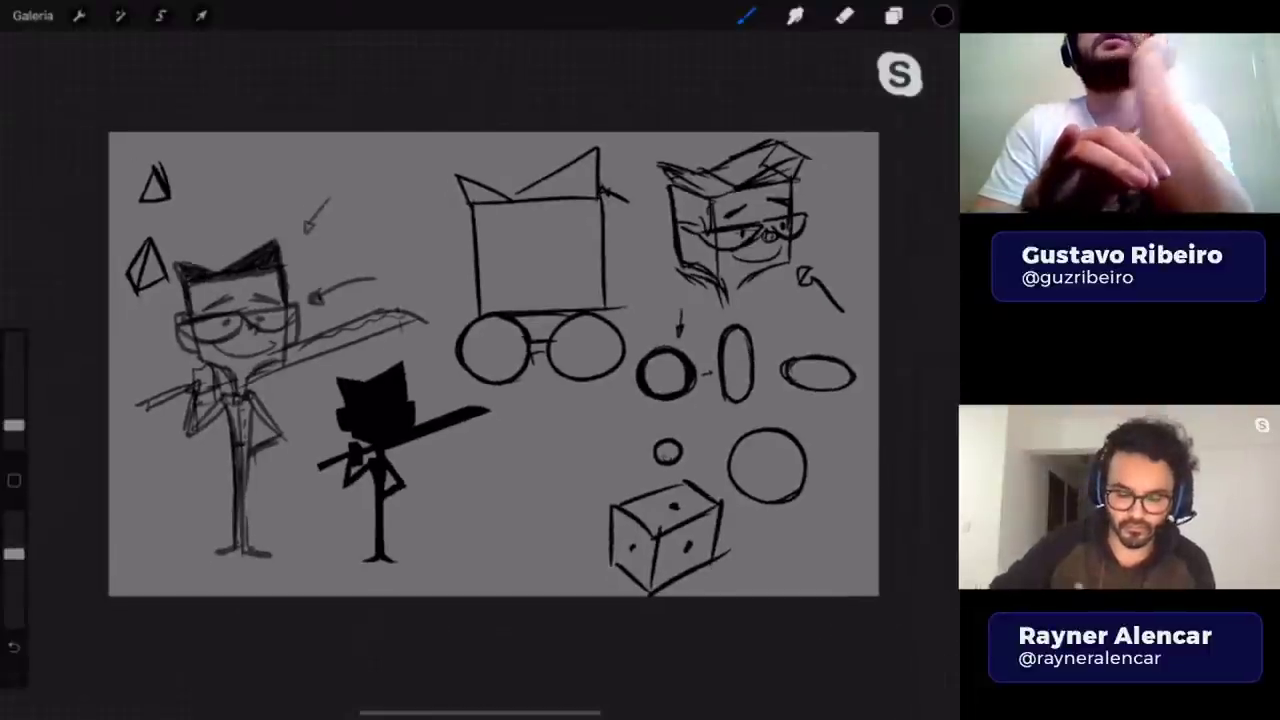
# - Hide the black cat figure and box-and-circles layers, then select Camada 18
pyautogui.click(894, 15)
pyautogui.click(932, 544)
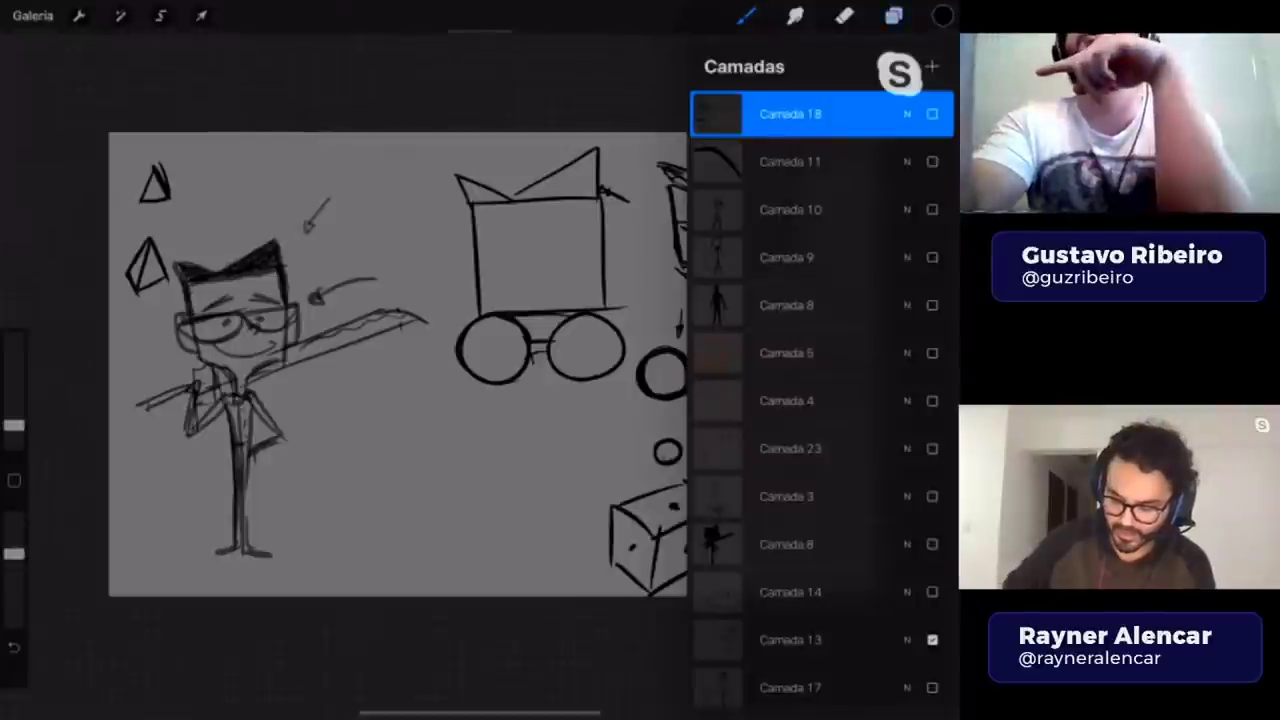
pyautogui.click(932, 639)
pyautogui.scroll(-4, 820, 400)
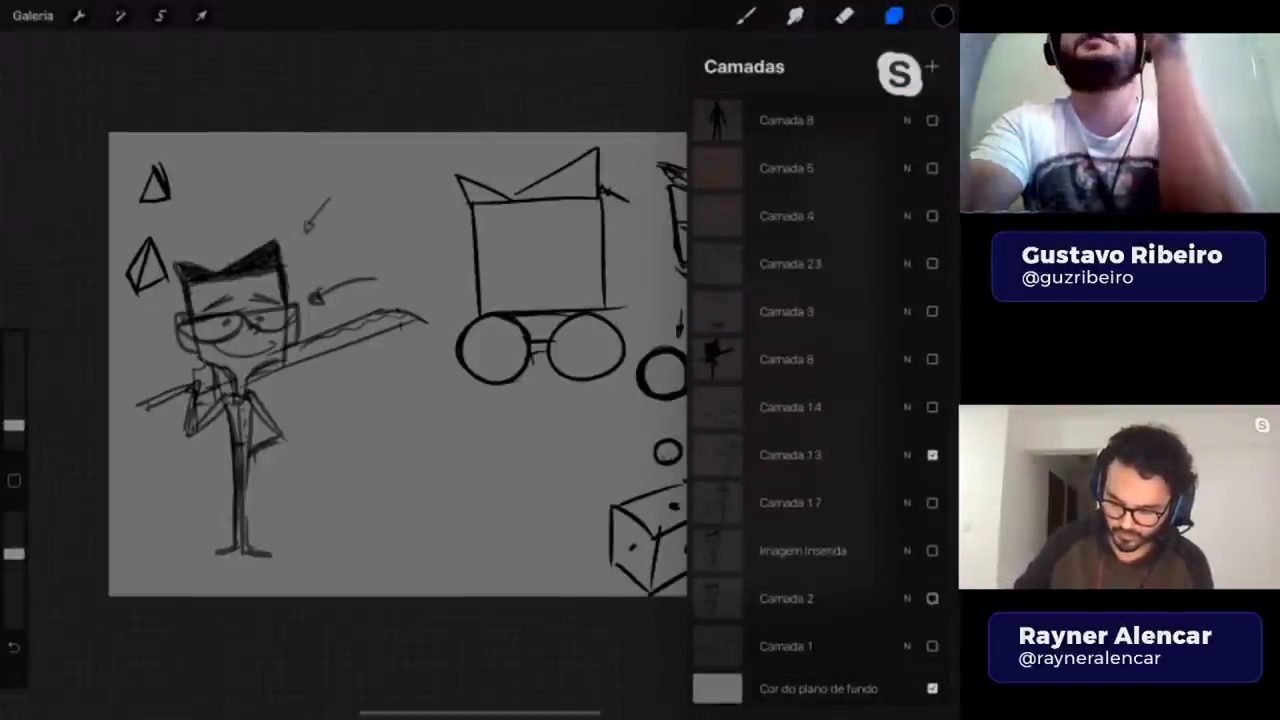
pyautogui.click(932, 454)
pyautogui.click(800, 455)
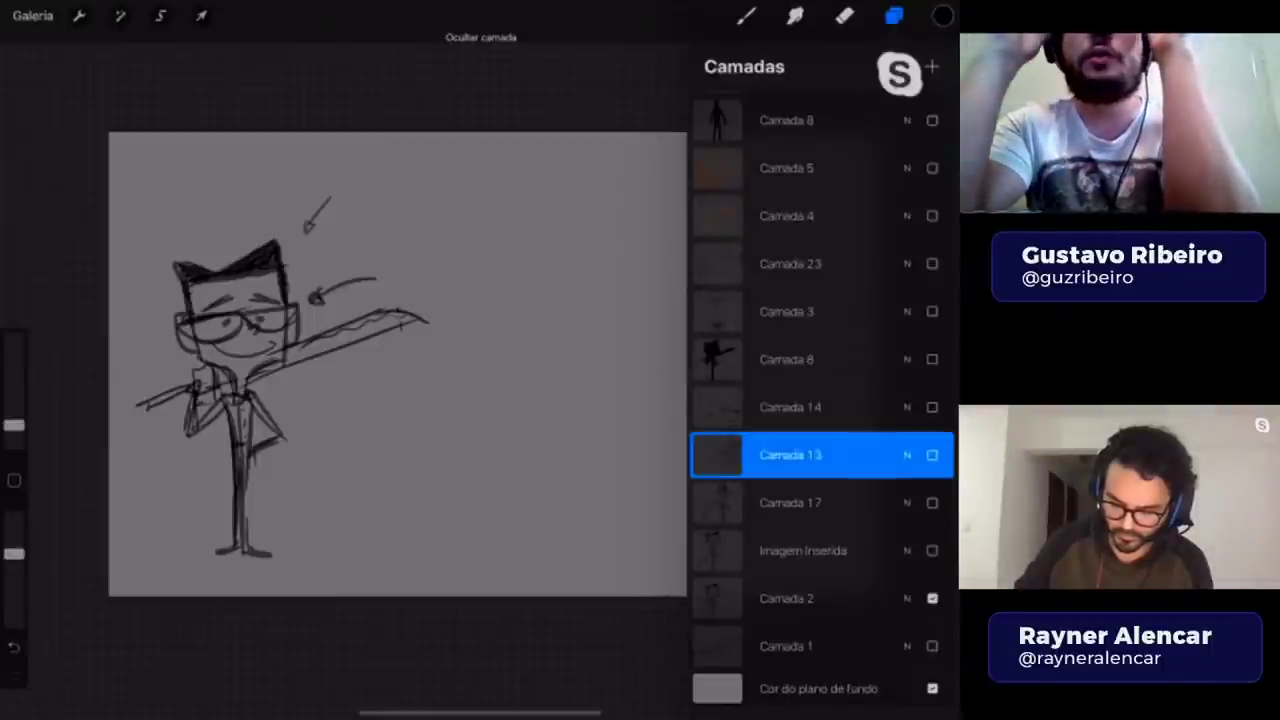
pyautogui.scroll(4, 820, 400)
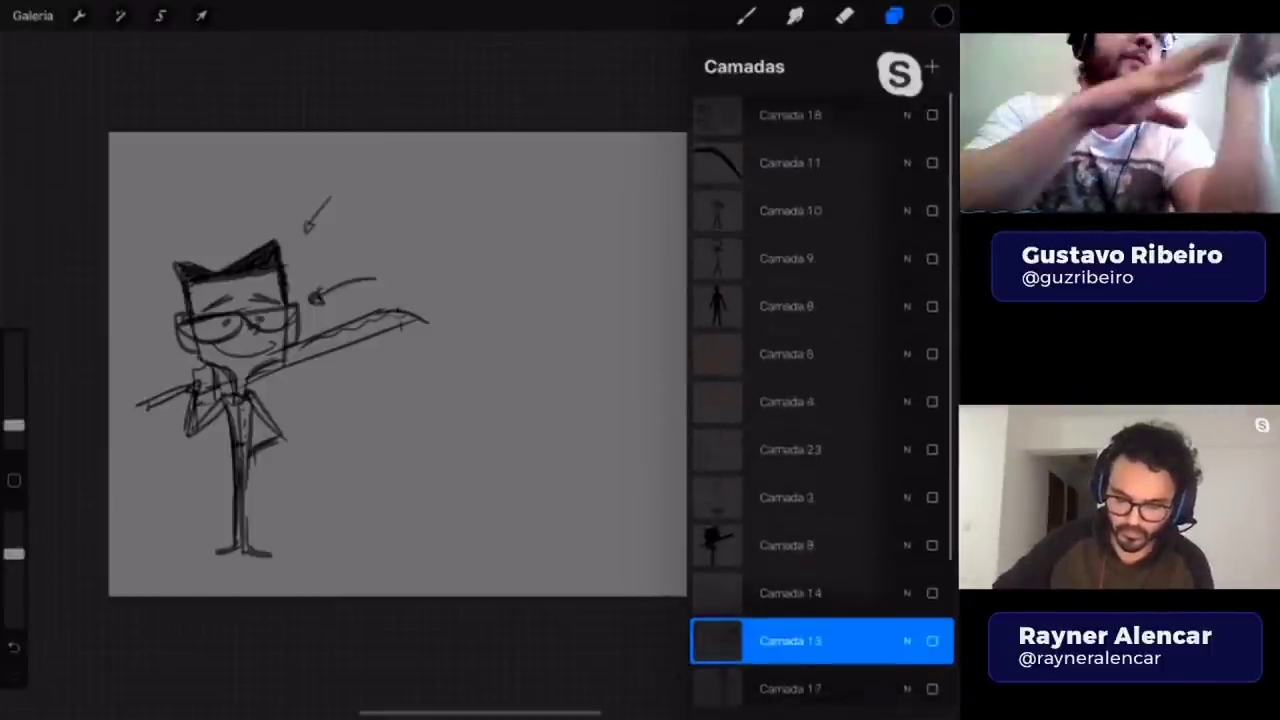
pyautogui.click(800, 114)
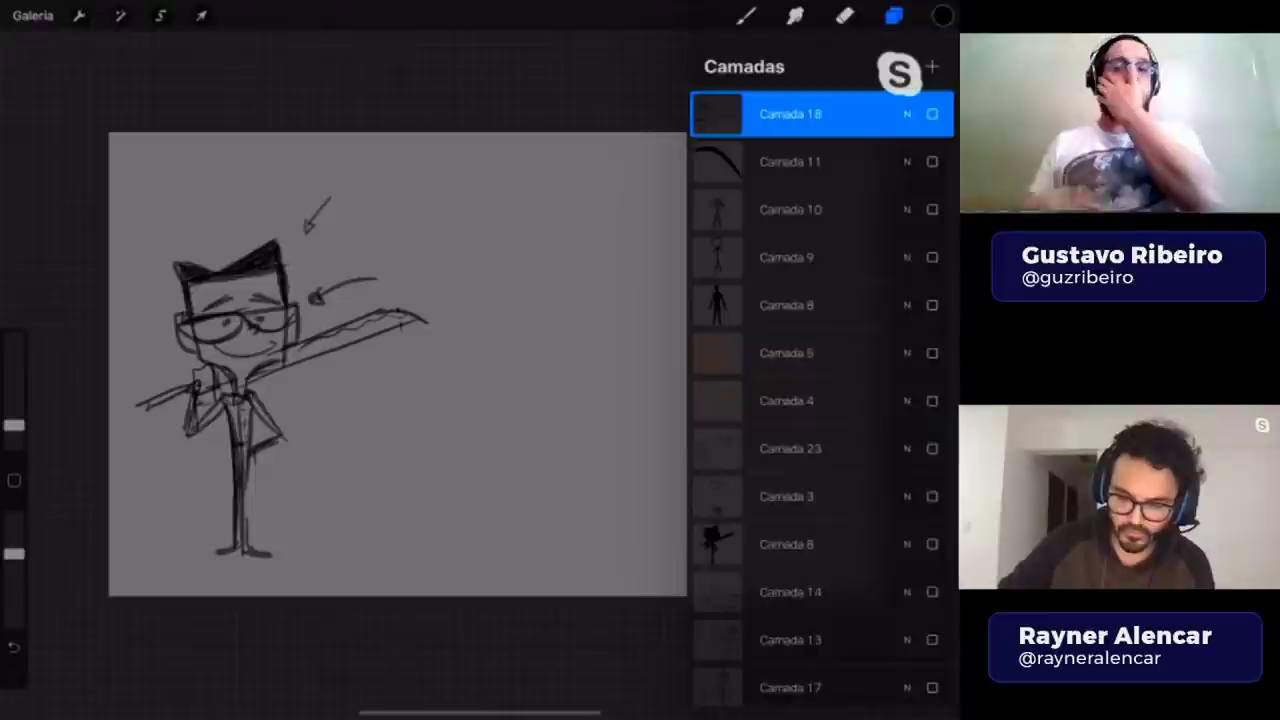
pyautogui.click(943, 15)
pyautogui.click(893, 15)
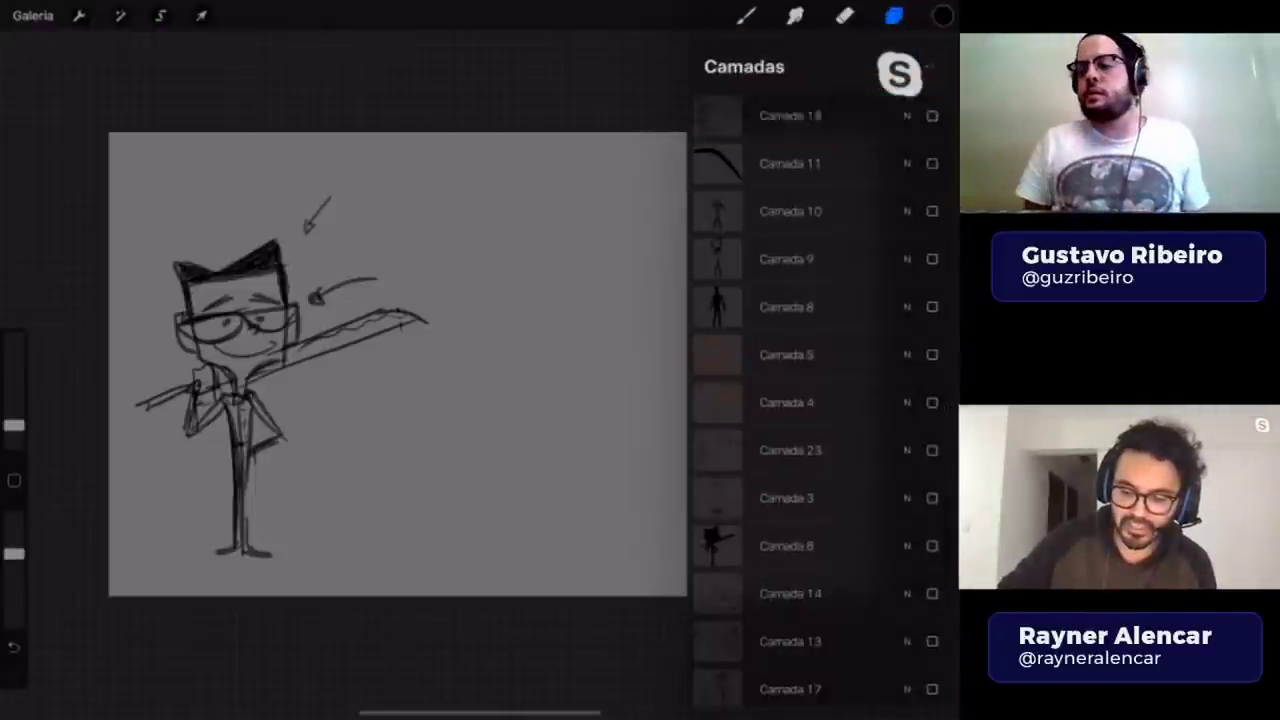
# - Return to the canvas showing only the glasses-wearing character with his sword and arrows
pyautogui.click(745, 15)
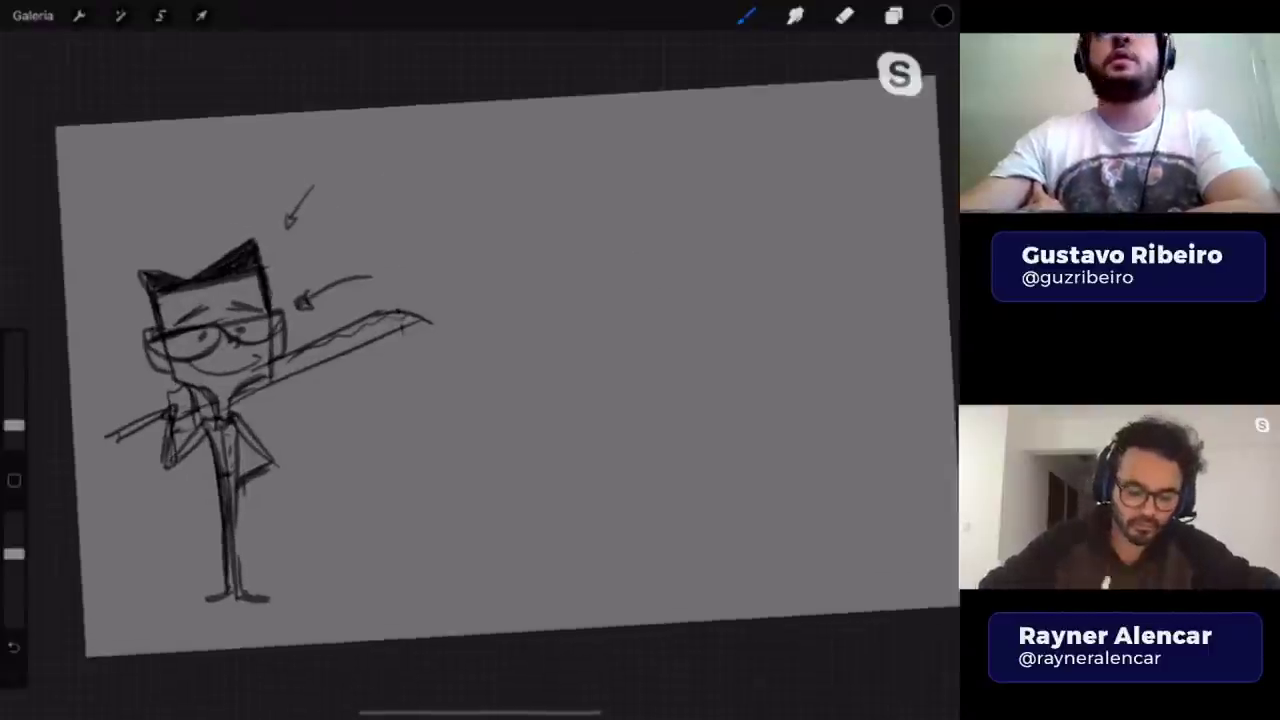
# - Add a new blank layer, toggle the Camada 2 character sketch, and select Camada 2
pyautogui.click(893, 15)
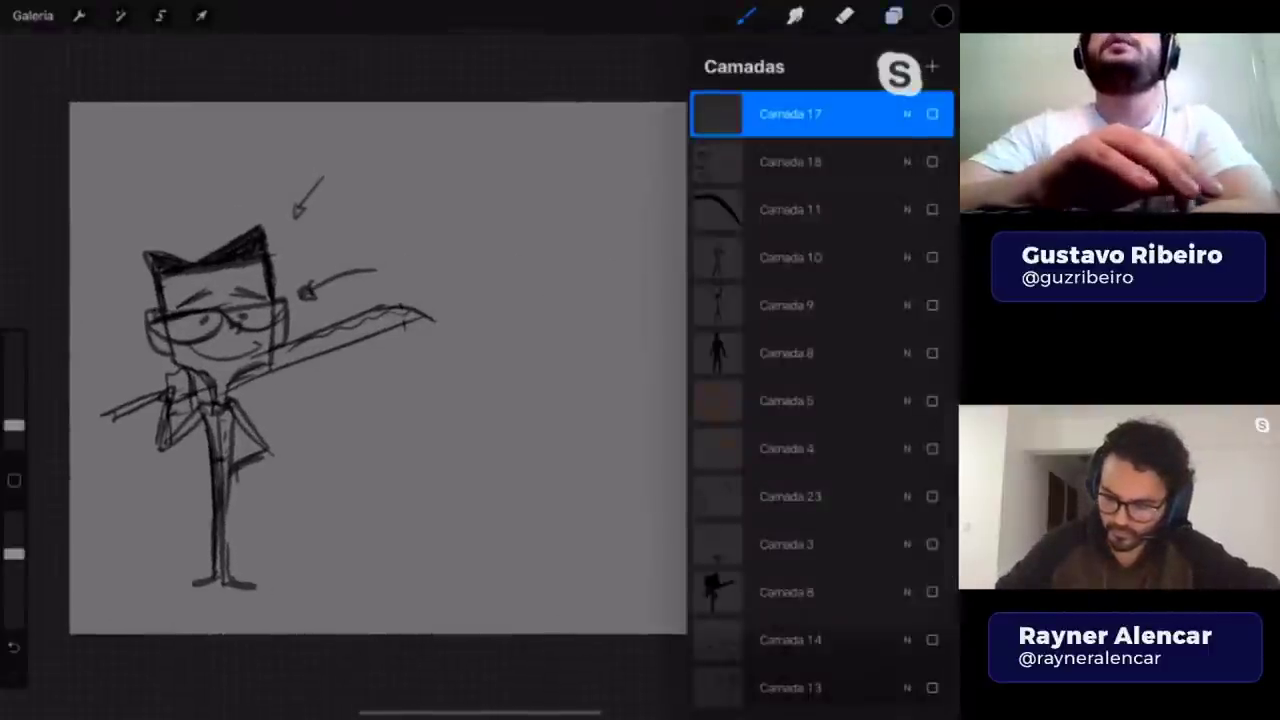
pyautogui.scroll(-5, 820, 400)
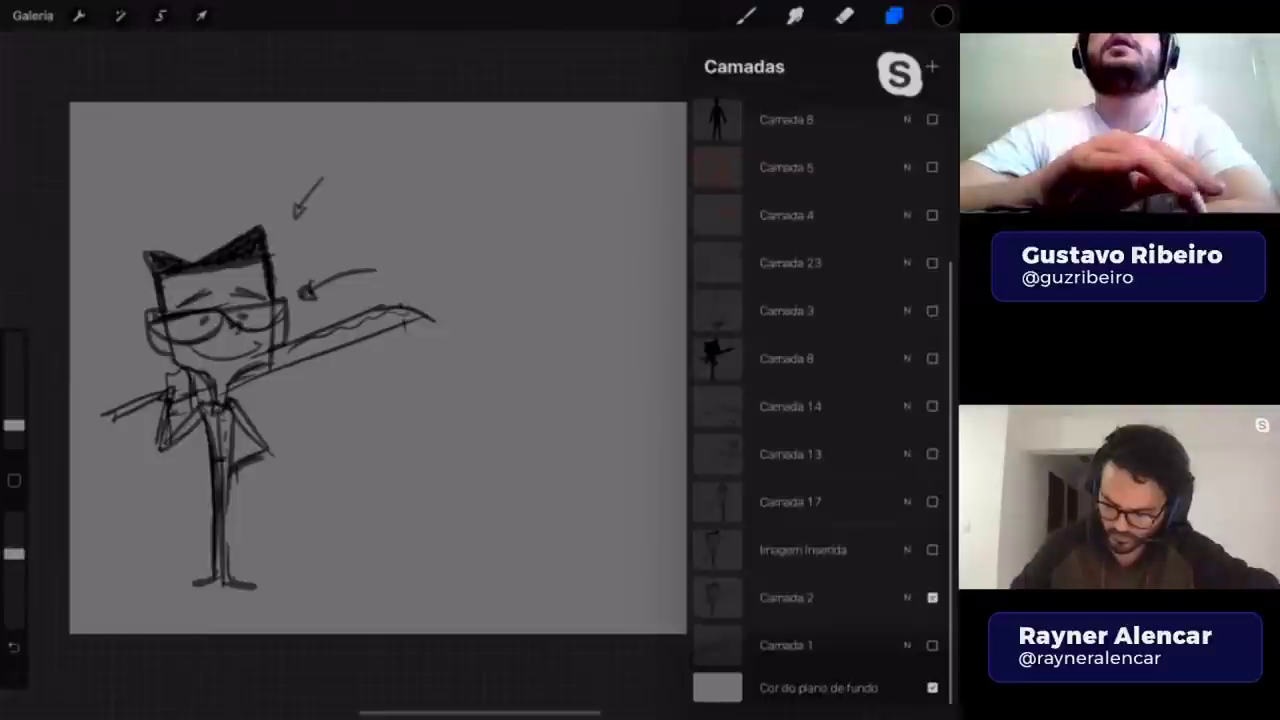
pyautogui.click(931, 66)
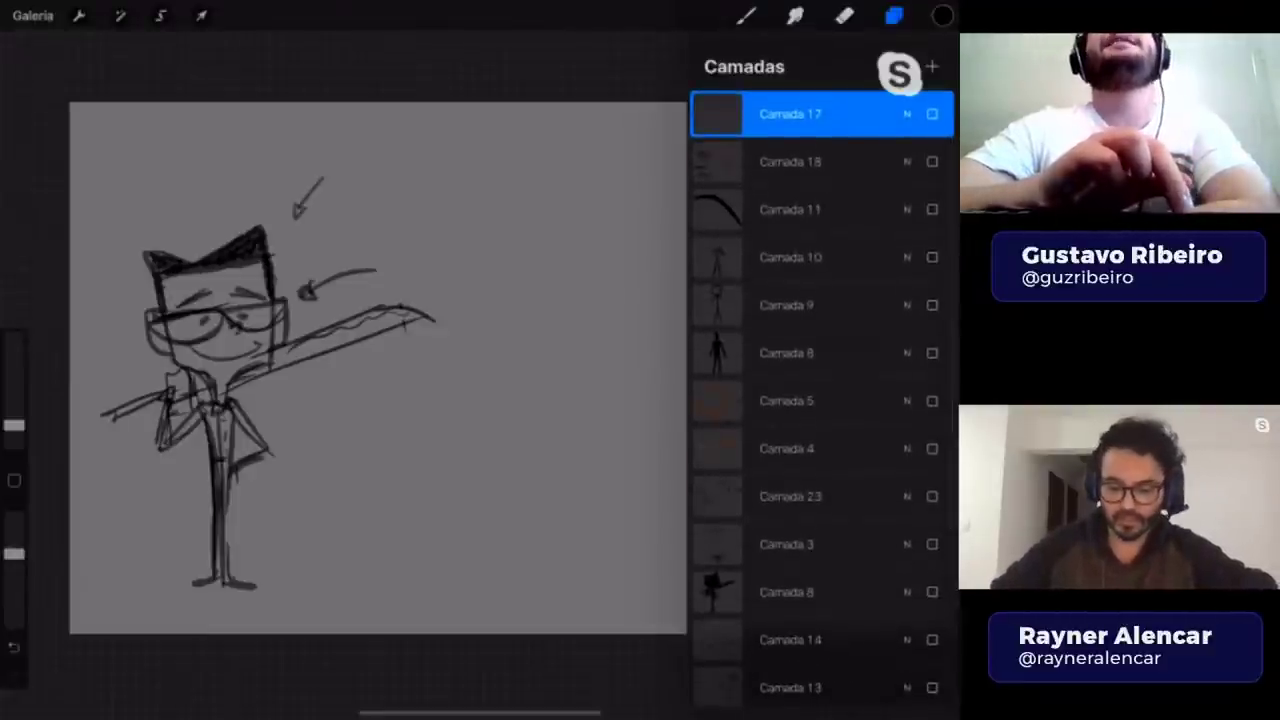
pyautogui.scroll(-5, 820, 400)
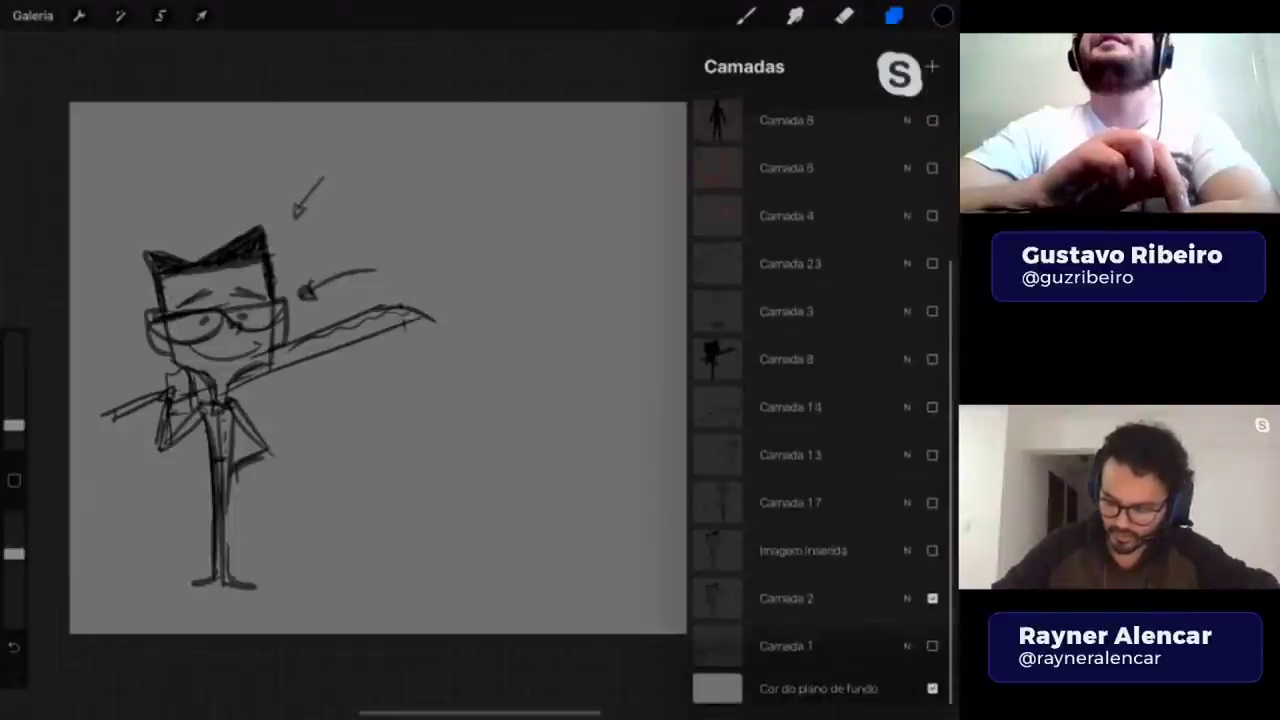
pyautogui.click(932, 598)
pyautogui.click(932, 598)
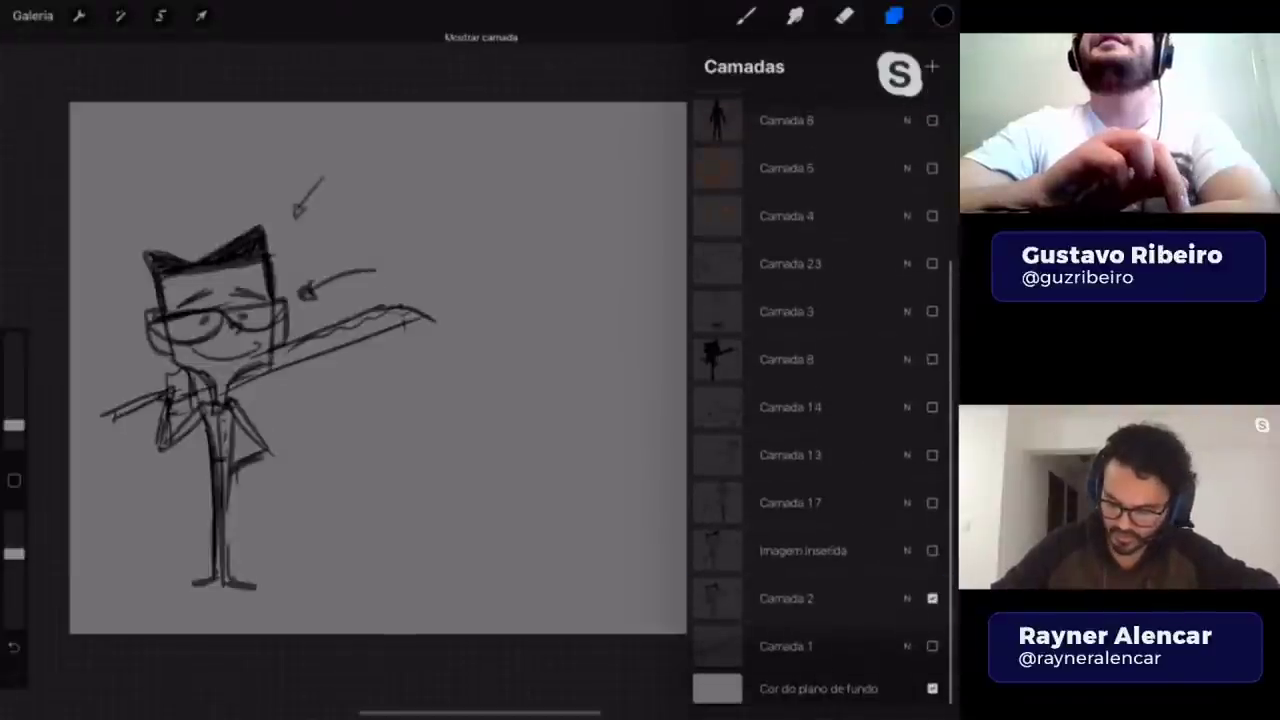
pyautogui.click(790, 598)
pyautogui.click(746, 15)
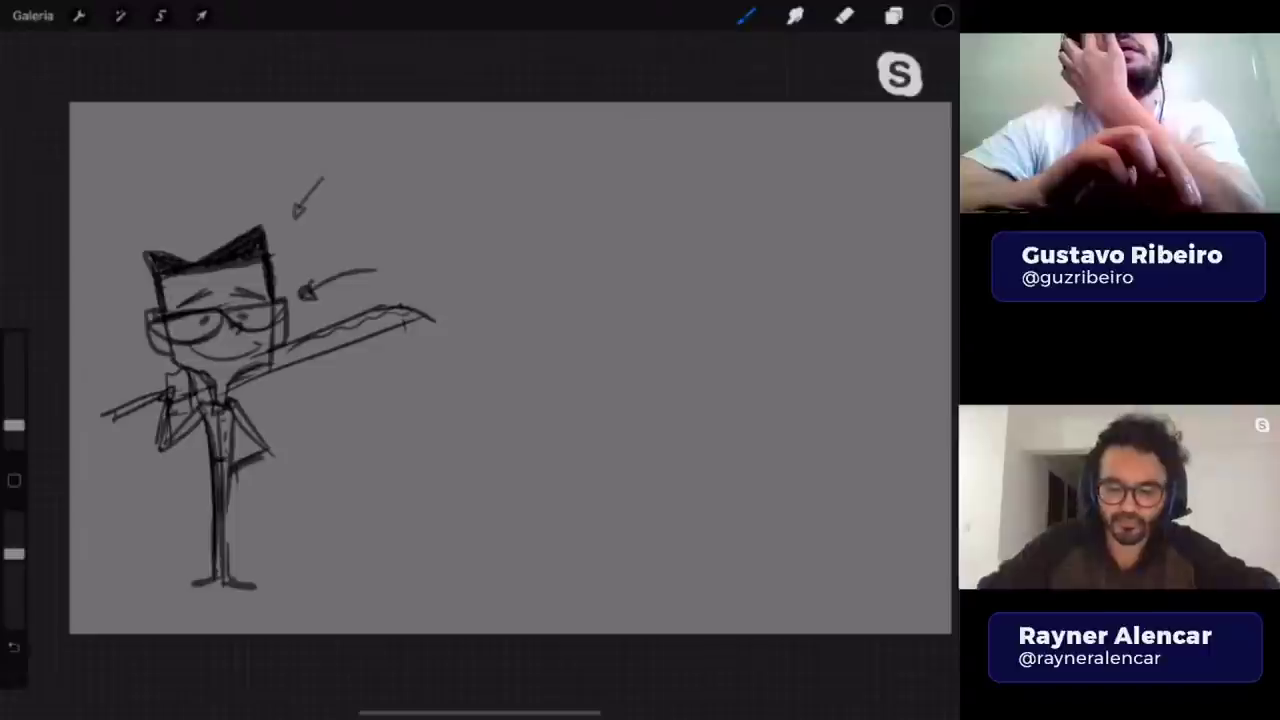
# - Toggle Camada 2 visibility again, then zoom and tilt the canvas view
pyautogui.click(893, 15)
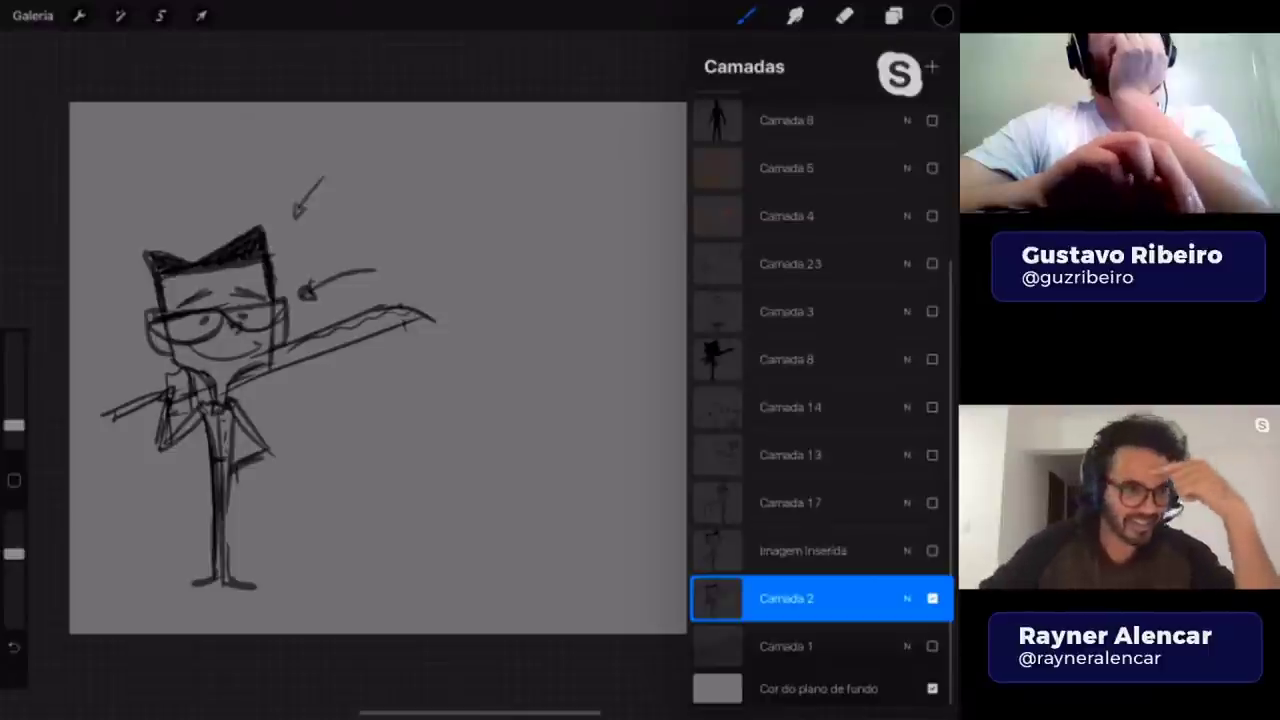
pyautogui.click(932, 598)
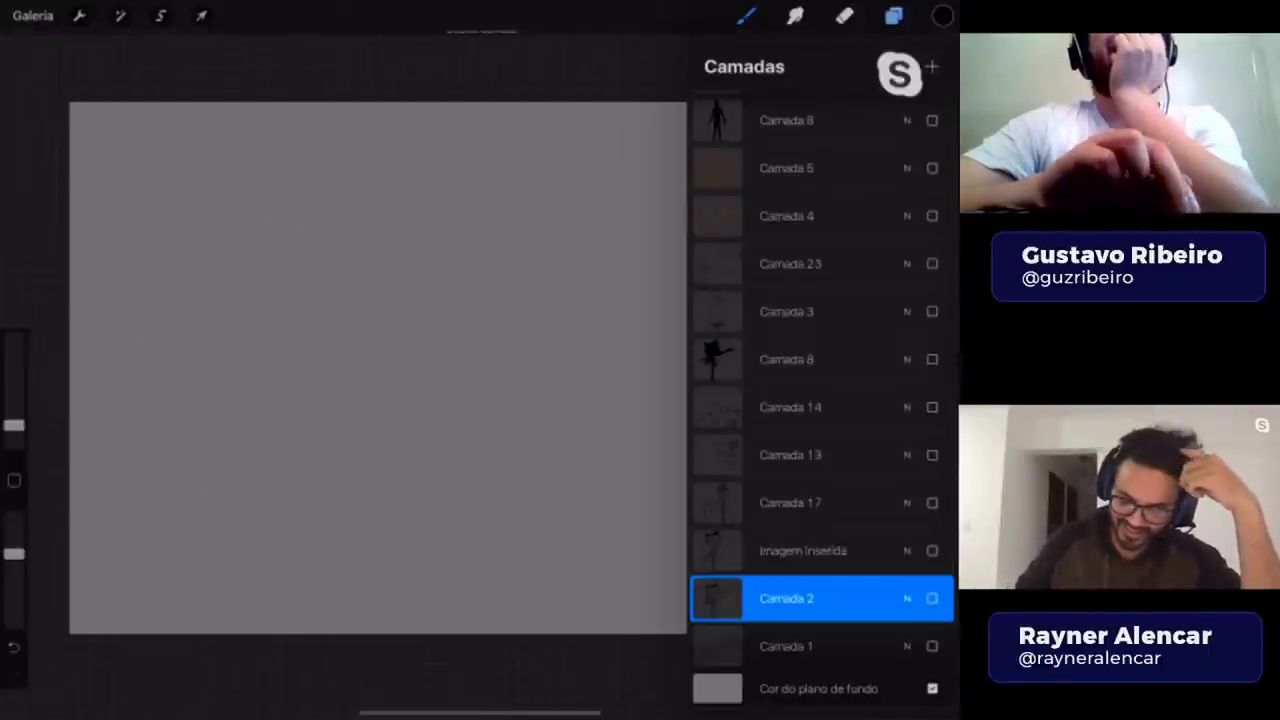
pyautogui.click(932, 598)
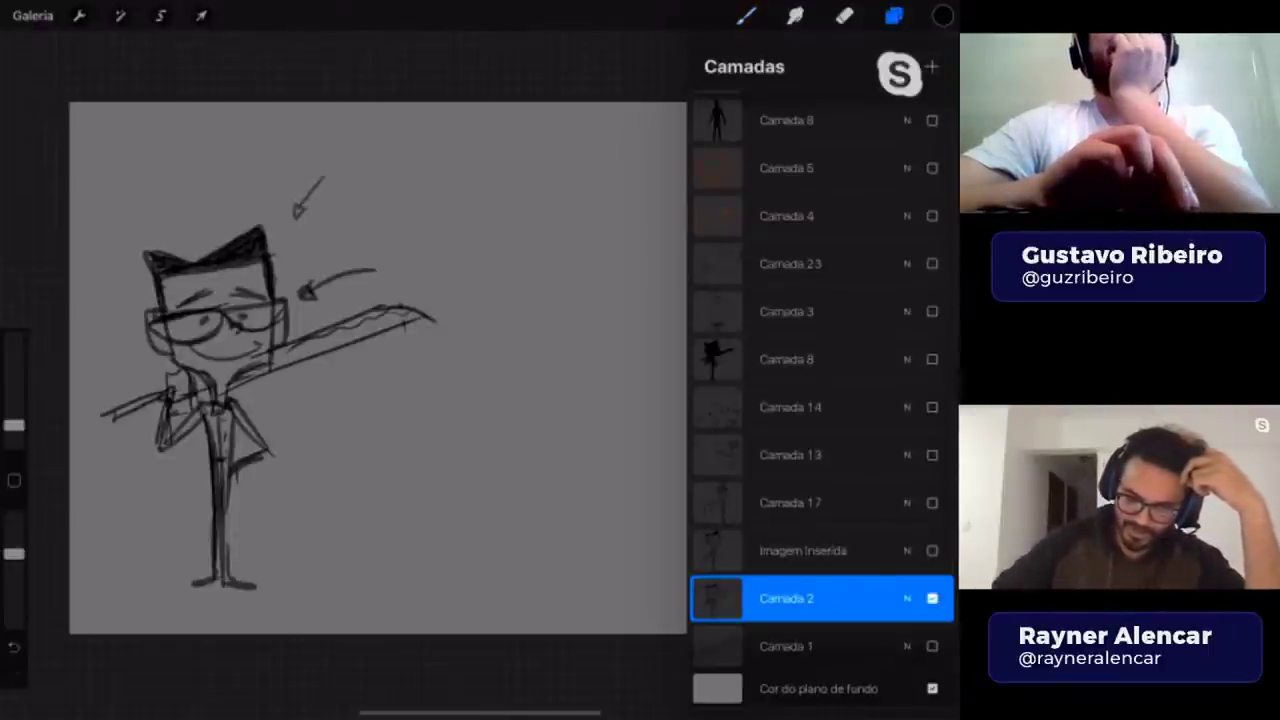
pyautogui.click(893, 15)
pyautogui.click(745, 15)
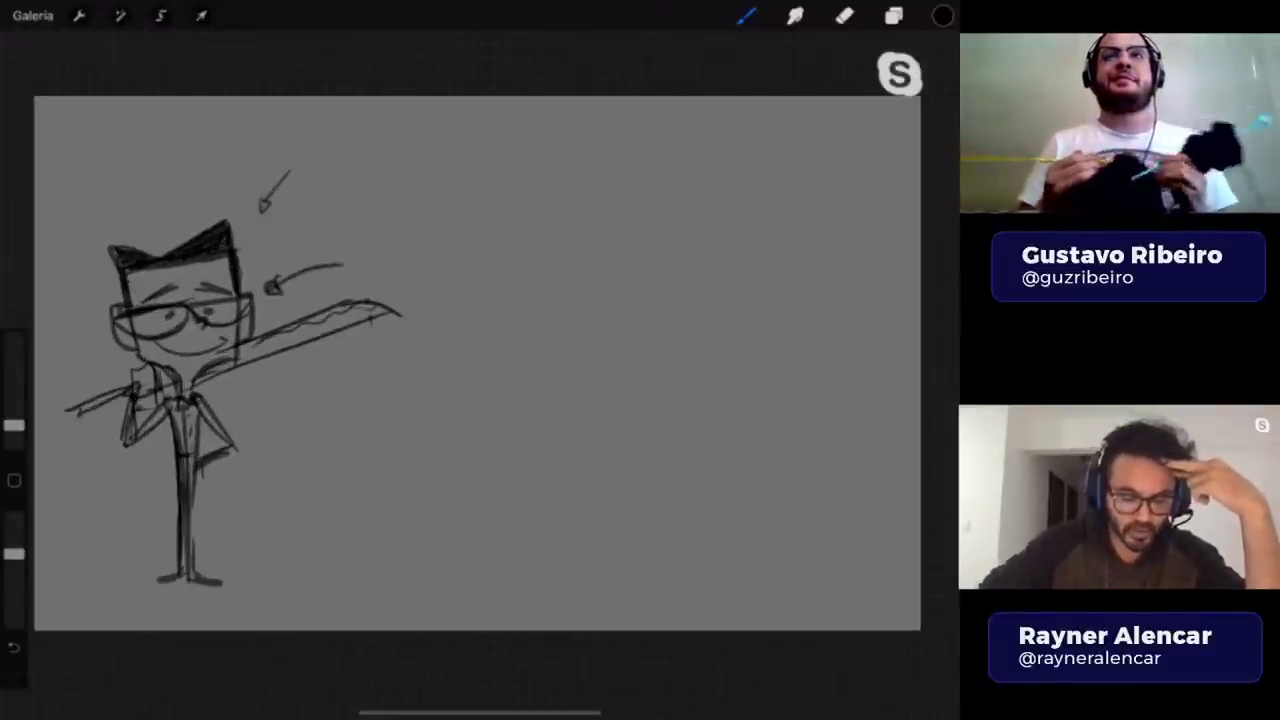
pyautogui.moveTo(510, 367); pyautogui.dragTo(475, 362)
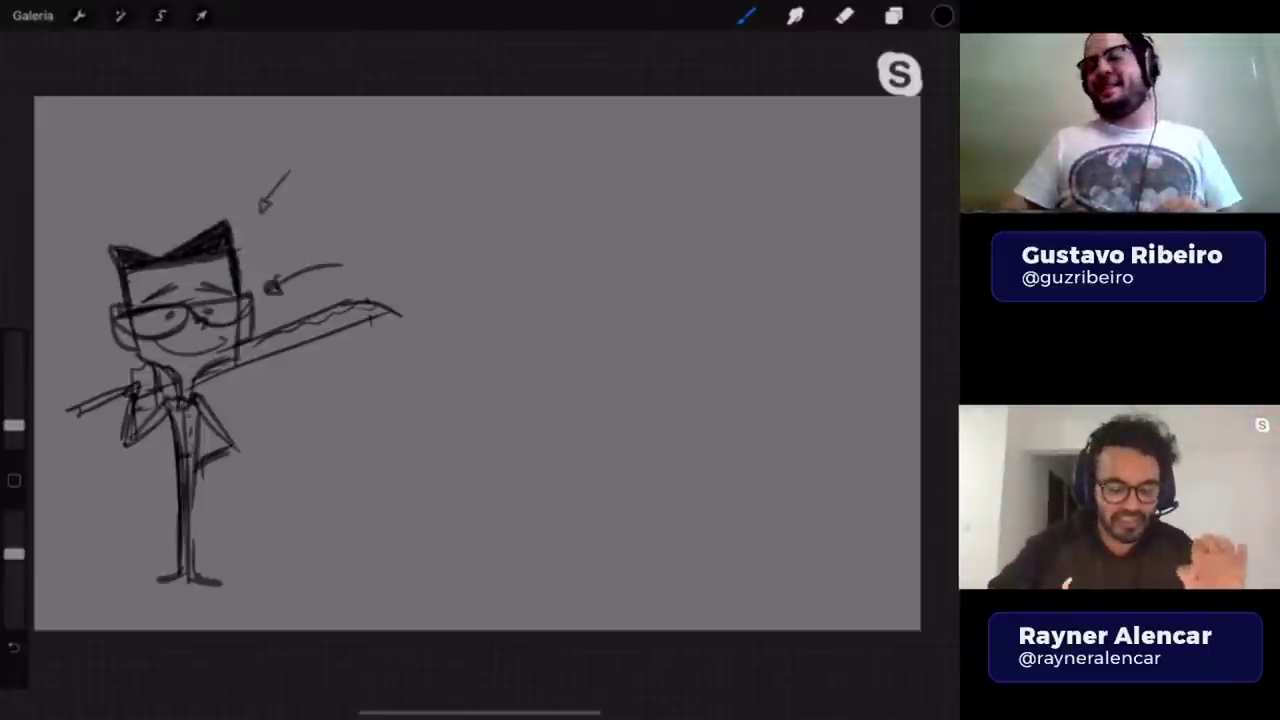
pyautogui.moveTo(477, 363)
pyautogui.mouseDown()
pyautogui.moveTo(514, 346)
pyautogui.moveTo(456, 308)
pyautogui.moveTo(480, 308)
pyautogui.moveTo(400, 295)
pyautogui.mouseUp()
# - Undo the stray tiny mark and lower Camada 2's opacity to fade the sketch
pyautogui.click(893, 15)
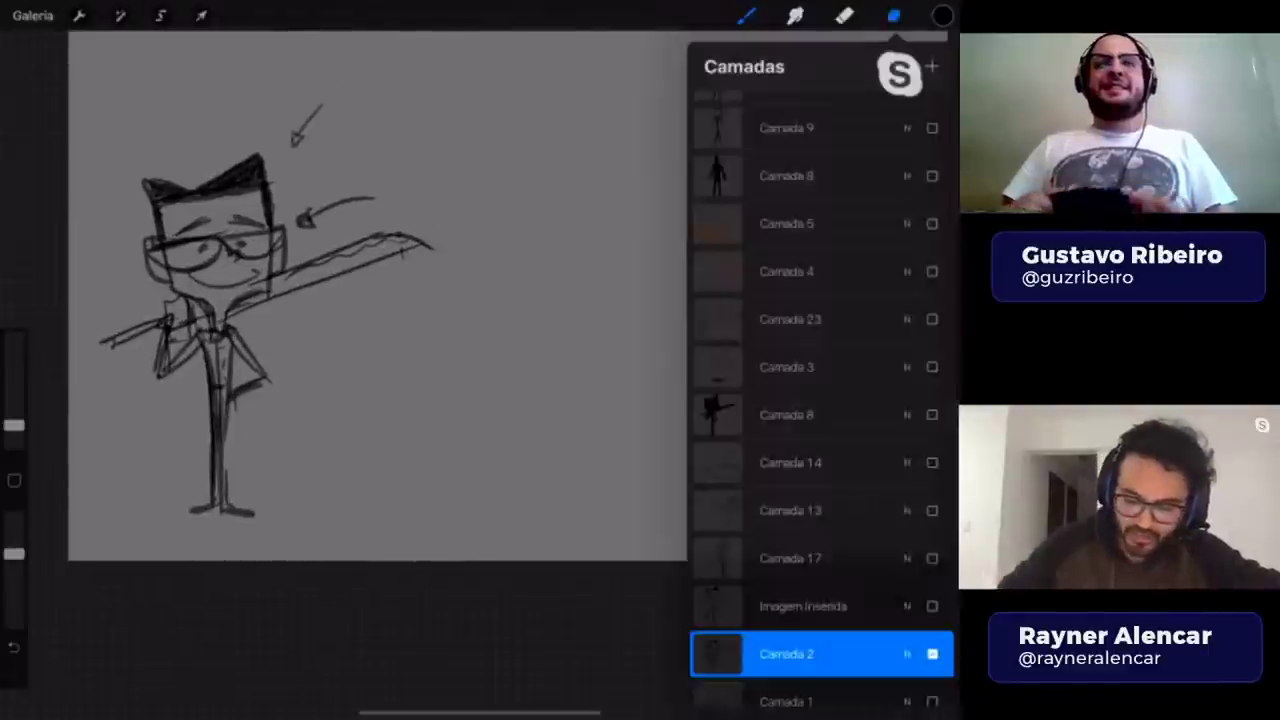
pyautogui.click(746, 15)
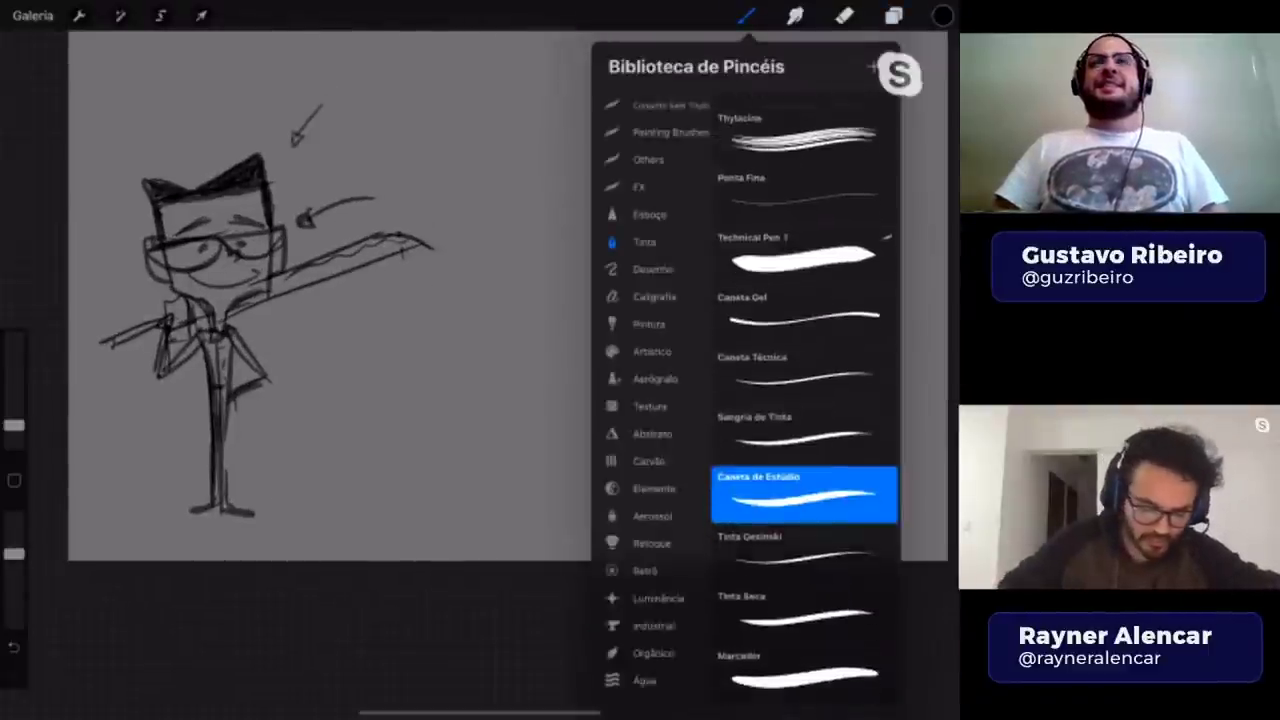
pyautogui.hotkey('ctrl', 'z')
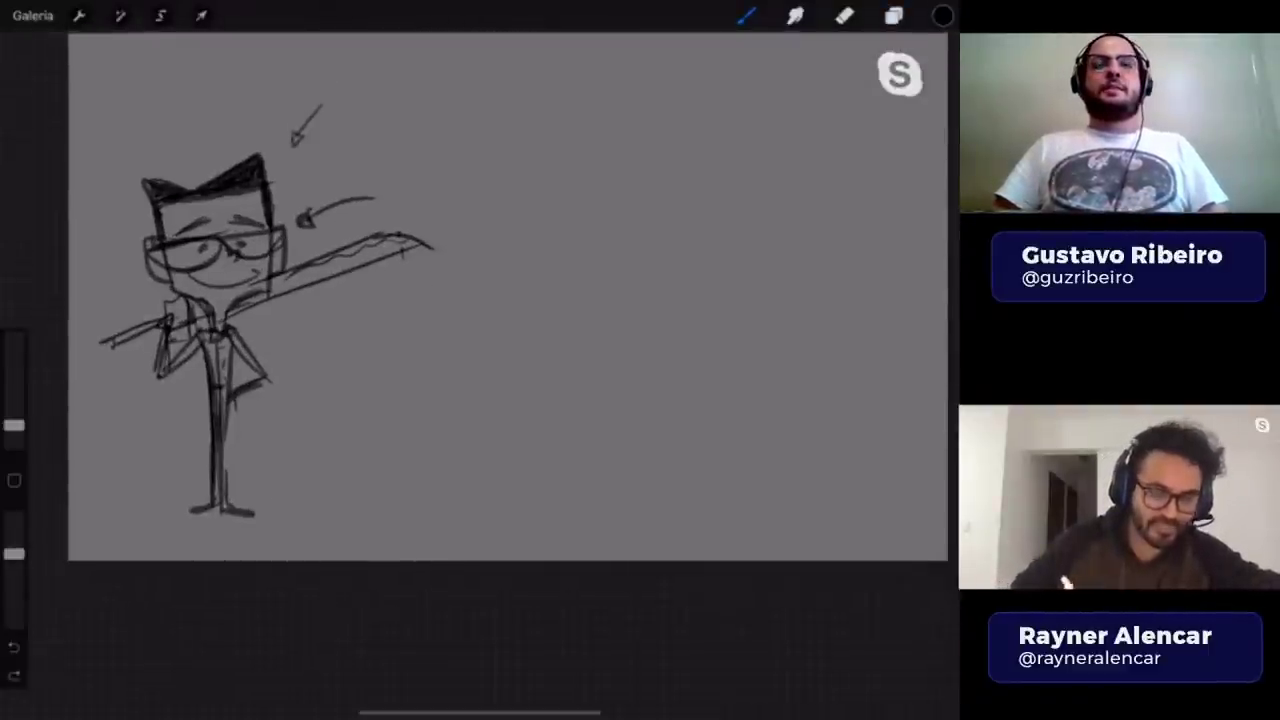
pyautogui.click(893, 15)
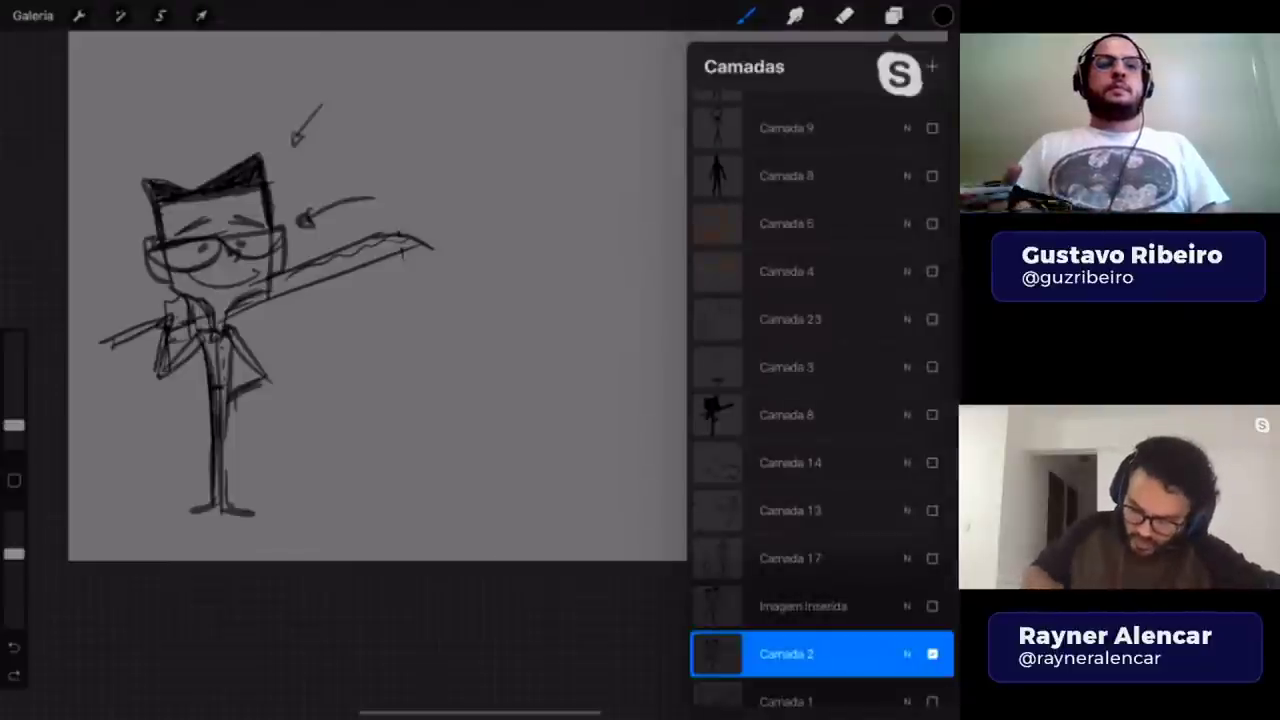
pyautogui.click(787, 654)
pyautogui.moveTo(400, 300); pyautogui.dragTo(250, 300)
# - Pick red as the drawing colour and add new layer Camada 18 above the faded sketch
pyautogui.click(943, 15)
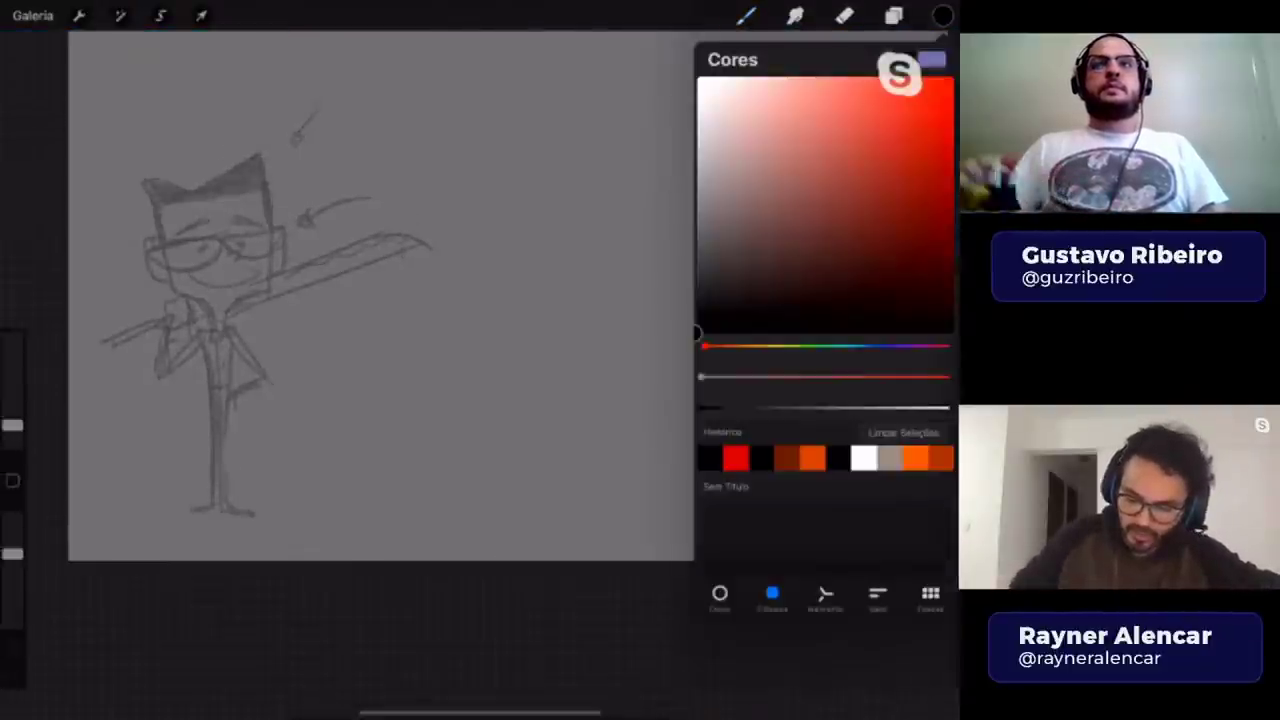
pyautogui.click(745, 15)
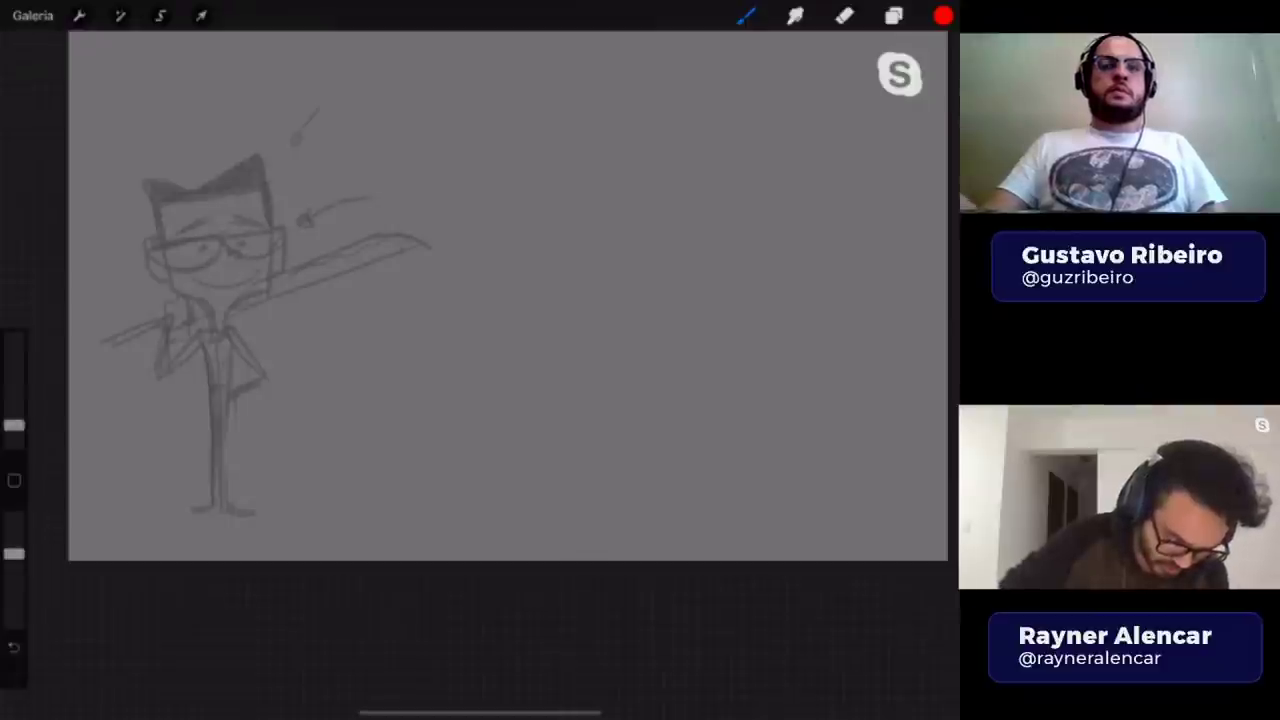
pyautogui.click(943, 15)
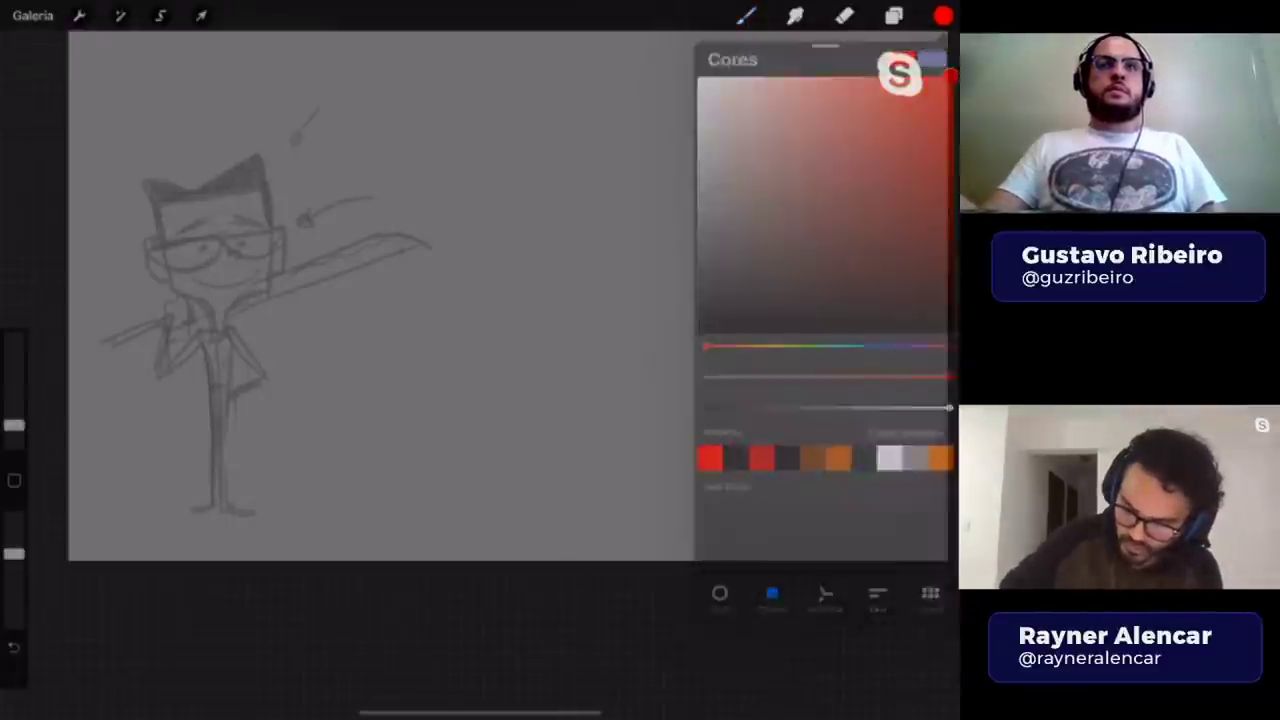
pyautogui.click(894, 15)
pyautogui.click(931, 66)
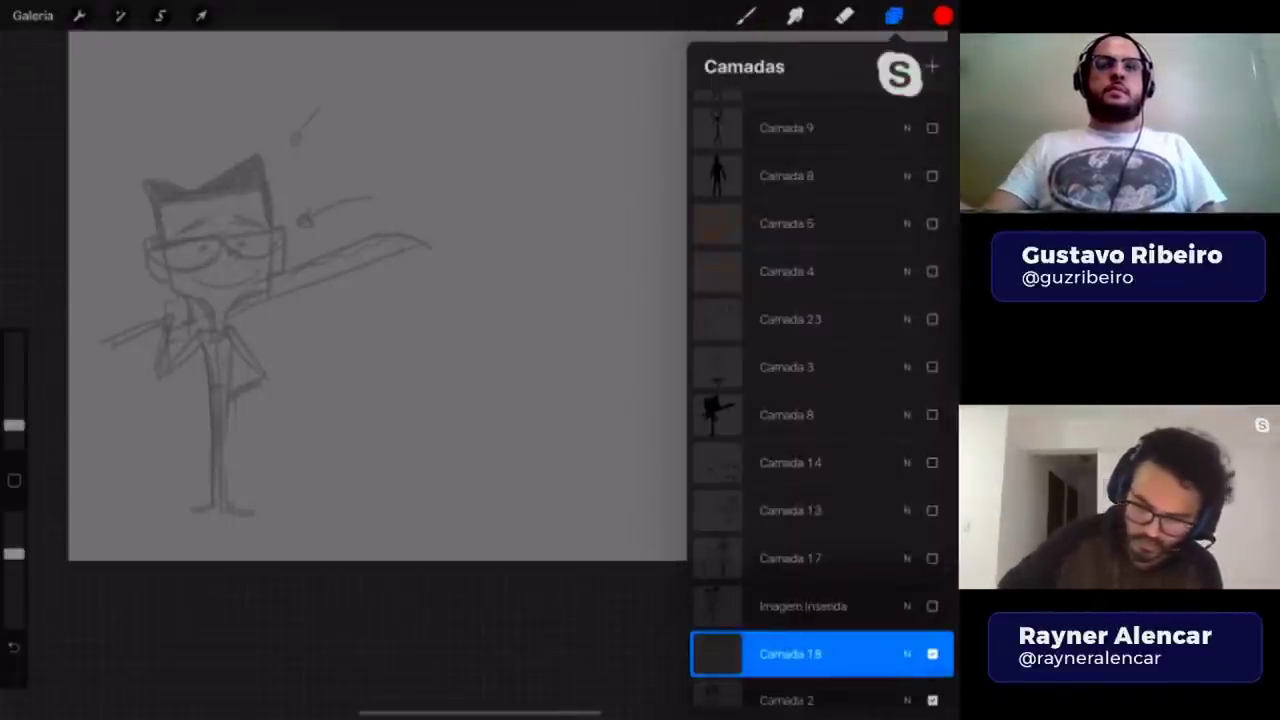
pyautogui.click(746, 15)
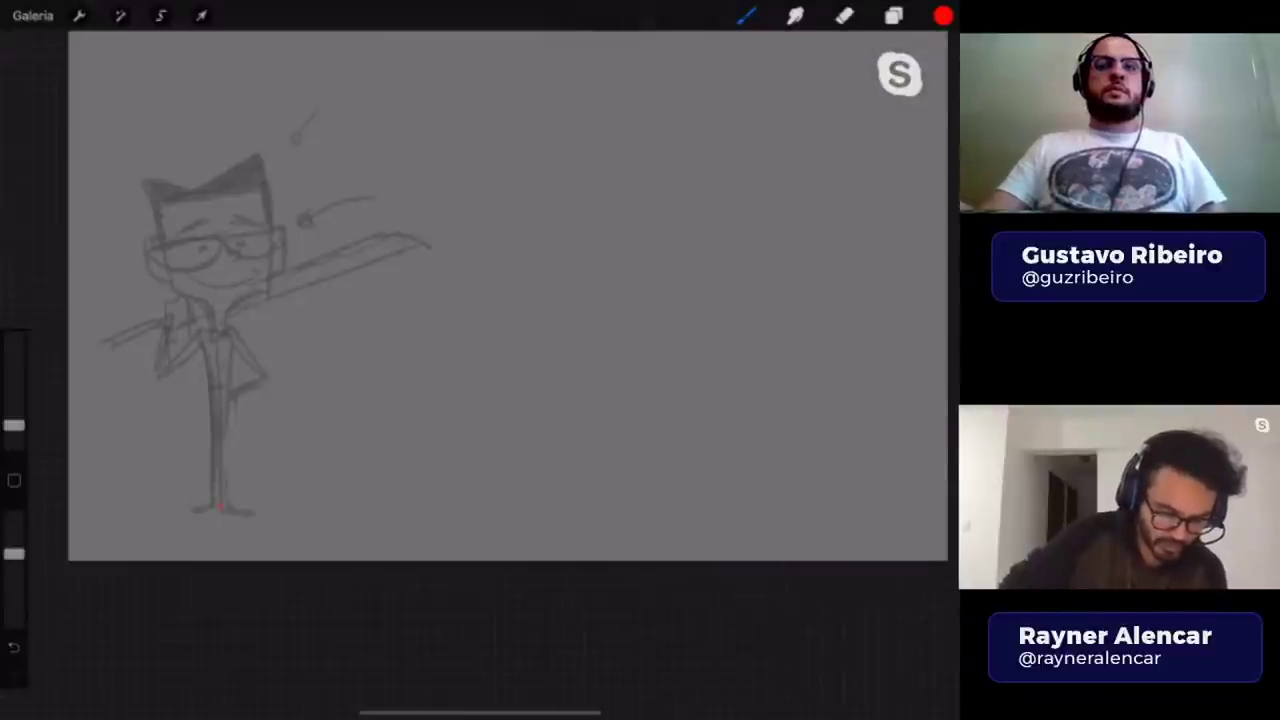
# - Enlarge the brush, draw a red head-to-feet vertical line, and hide the Camada 2 sketch
pyautogui.moveTo(14, 425); pyautogui.dragTo(14, 387)
pyautogui.moveTo(219, 194); pyautogui.dragTo(222, 448)
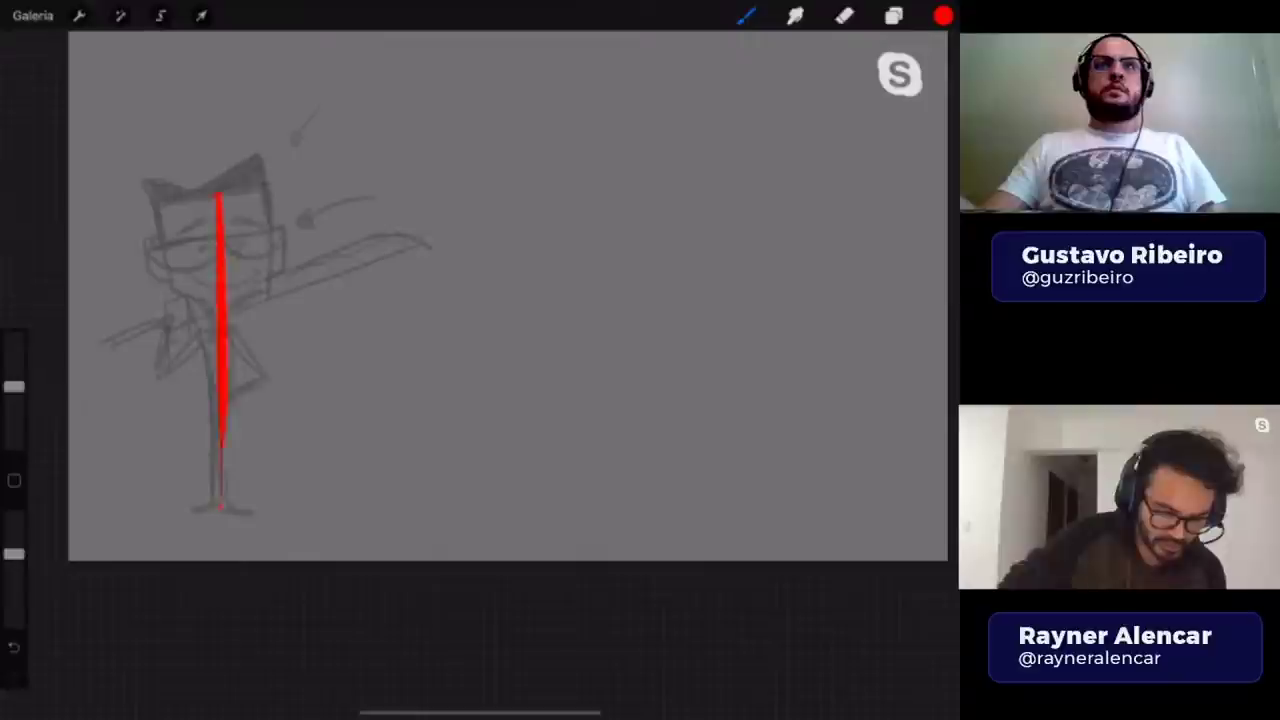
pyautogui.scroll(-3, 498, 286)
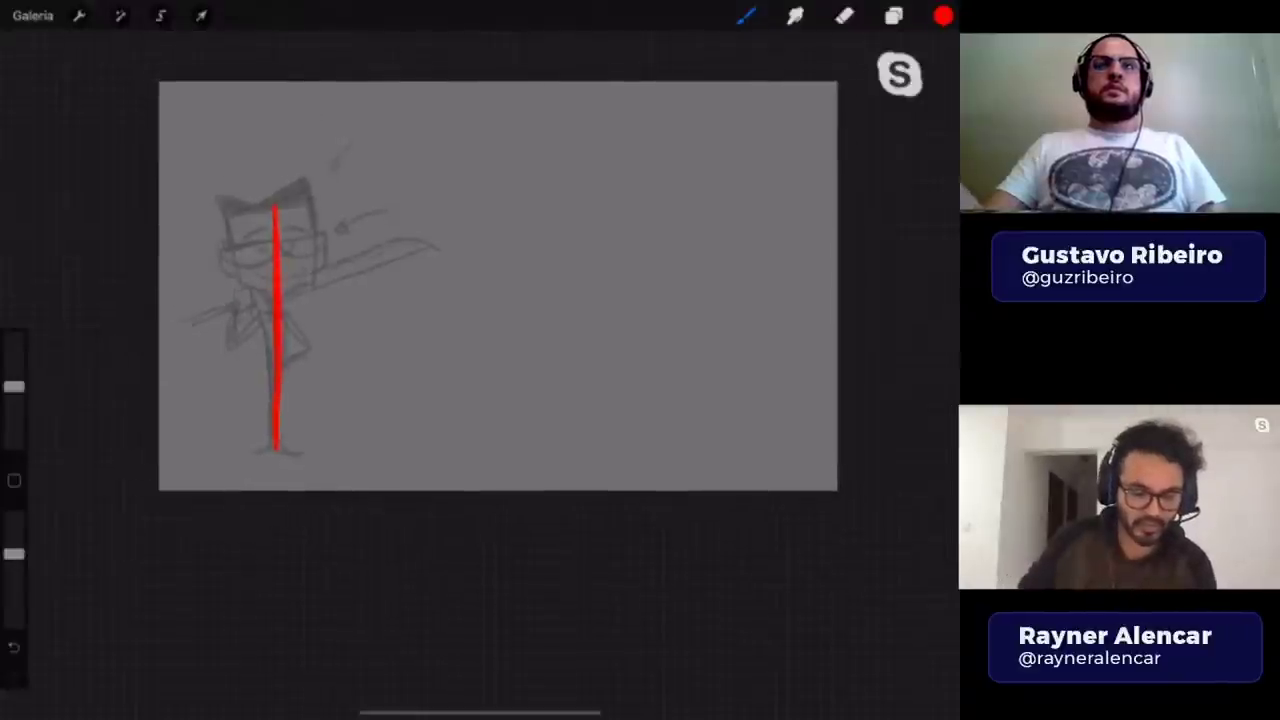
pyautogui.click(893, 15)
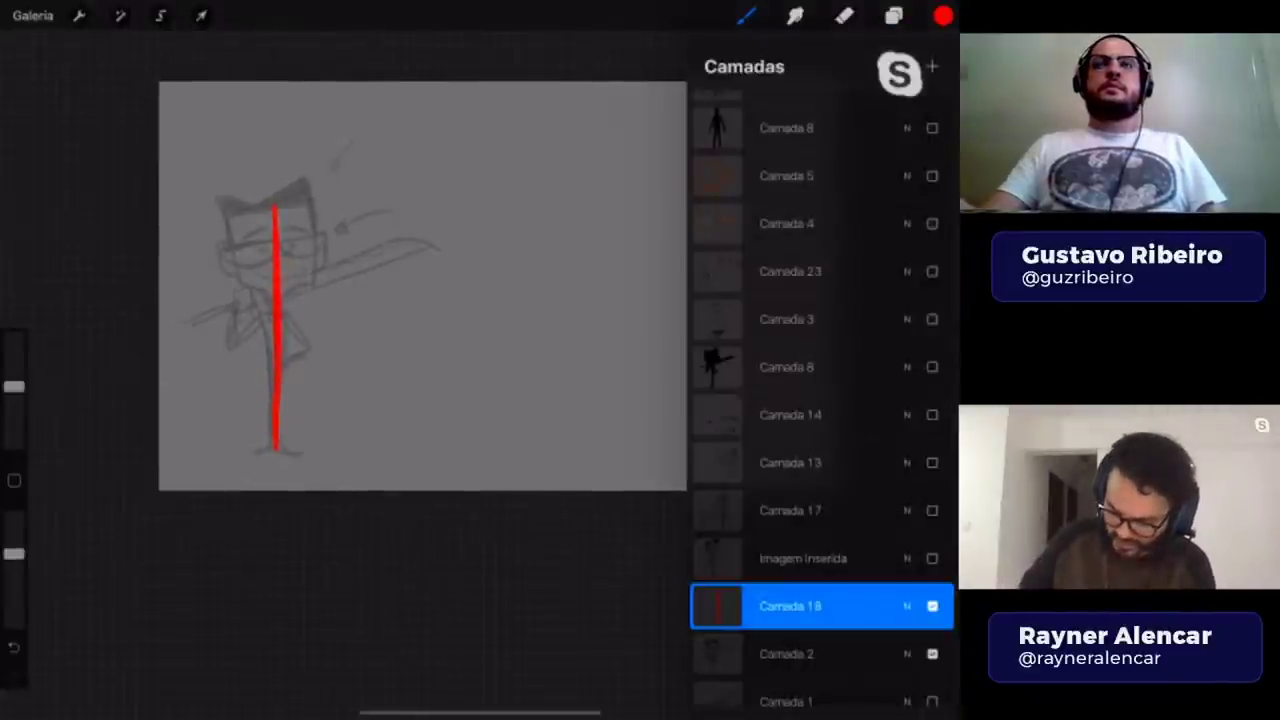
pyautogui.click(932, 654)
pyautogui.click(745, 15)
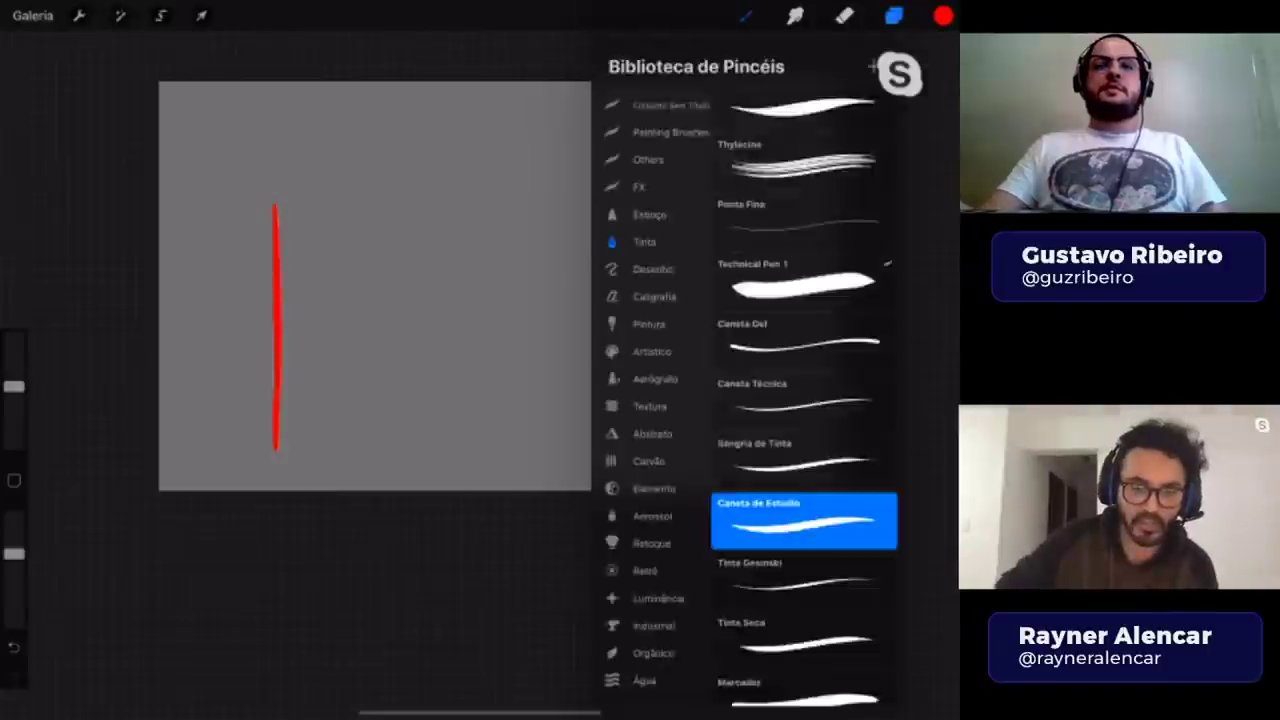
pyautogui.click(745, 15)
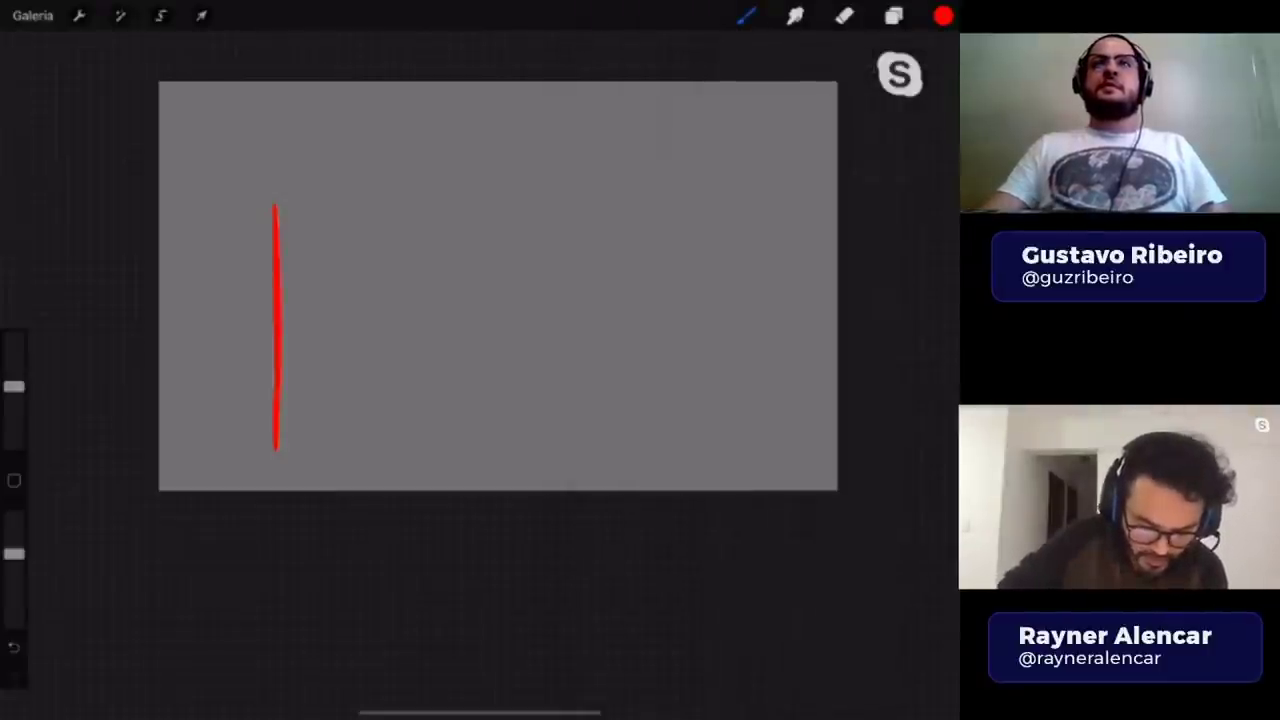
# - Draw a red diagonal line with arrows, undoing the unwanted triangle strokes
pyautogui.moveTo(370, 242); pyautogui.dragTo(373, 248)
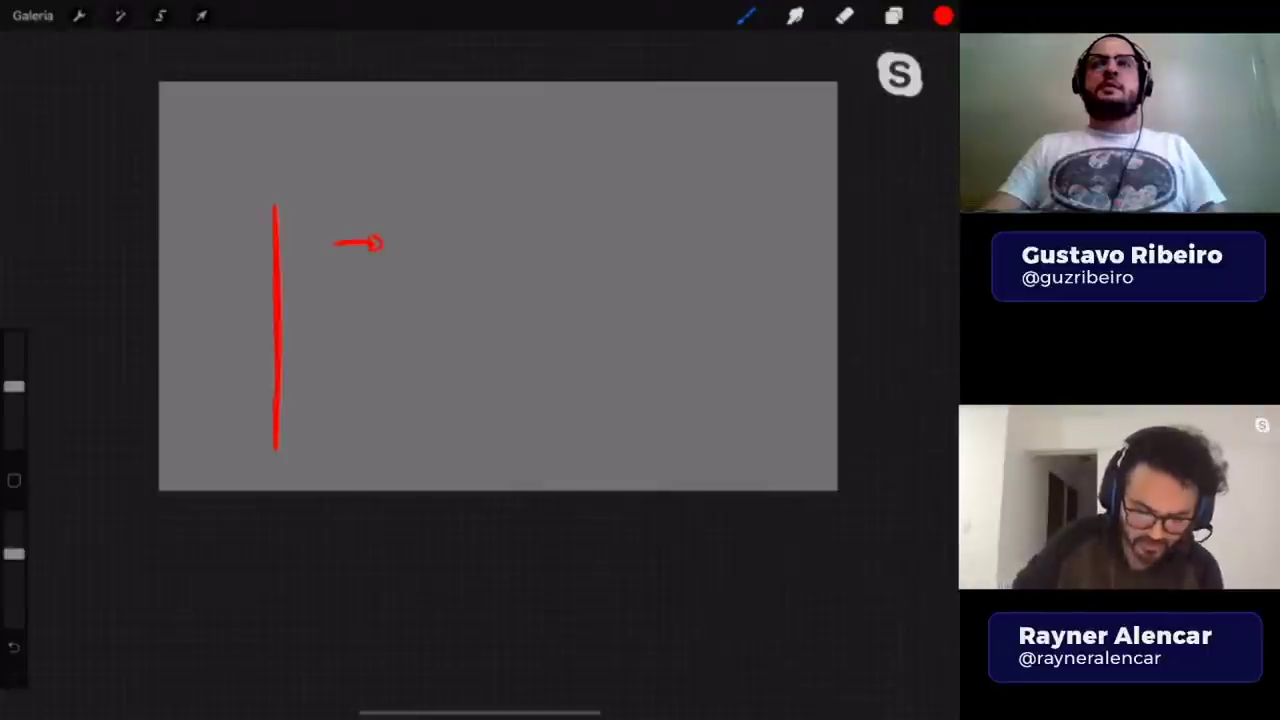
pyautogui.moveTo(433, 428); pyautogui.dragTo(558, 236)
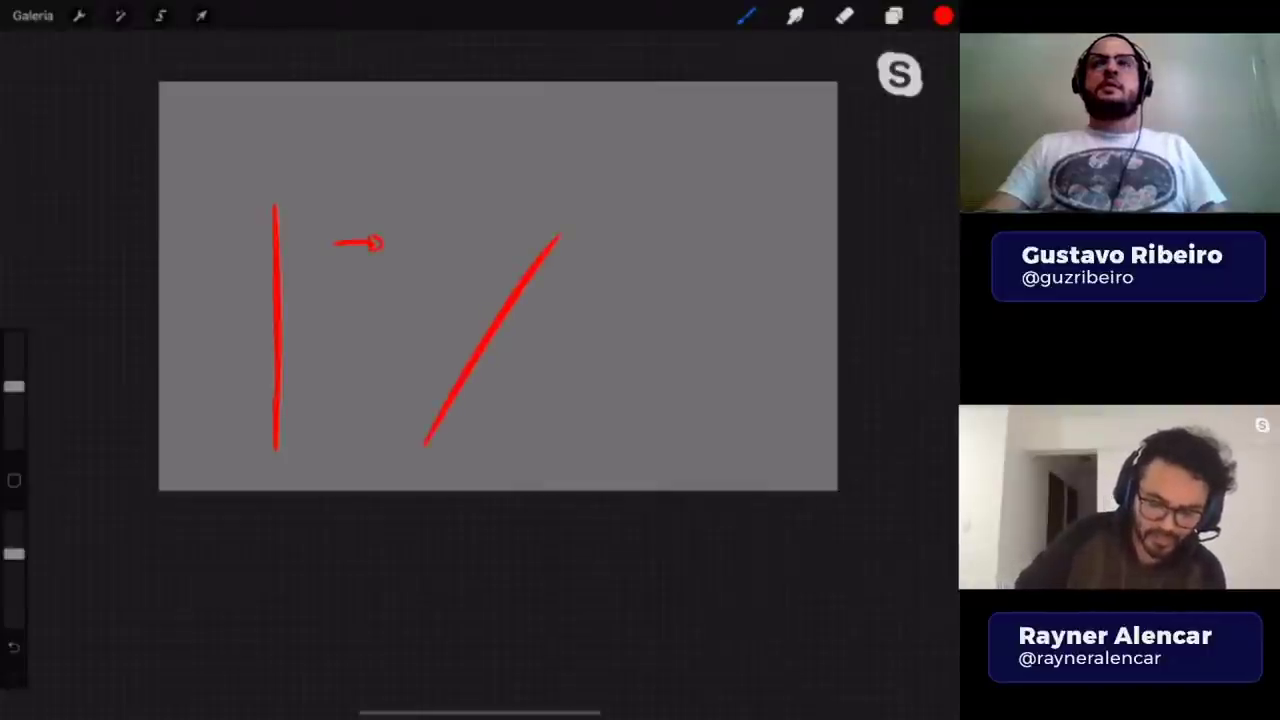
pyautogui.moveTo(452, 296); pyautogui.dragTo(456, 306)
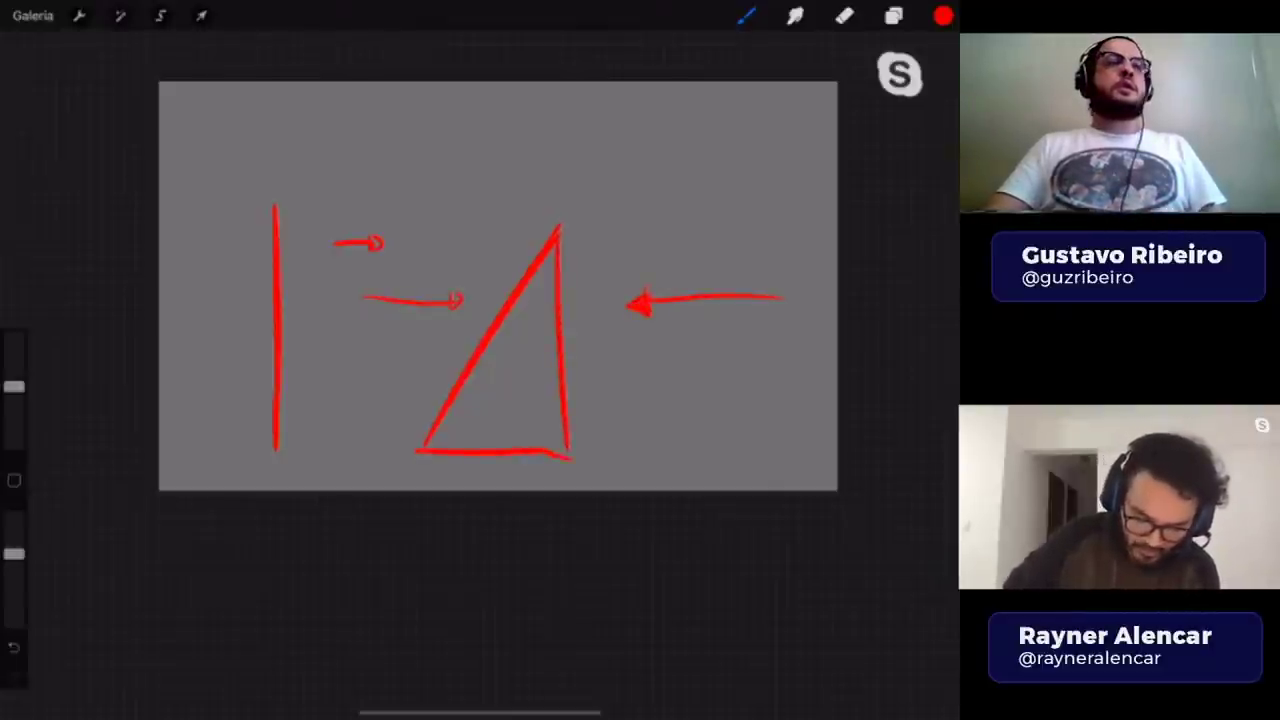
pyautogui.hotkey('ctrl', 'z')
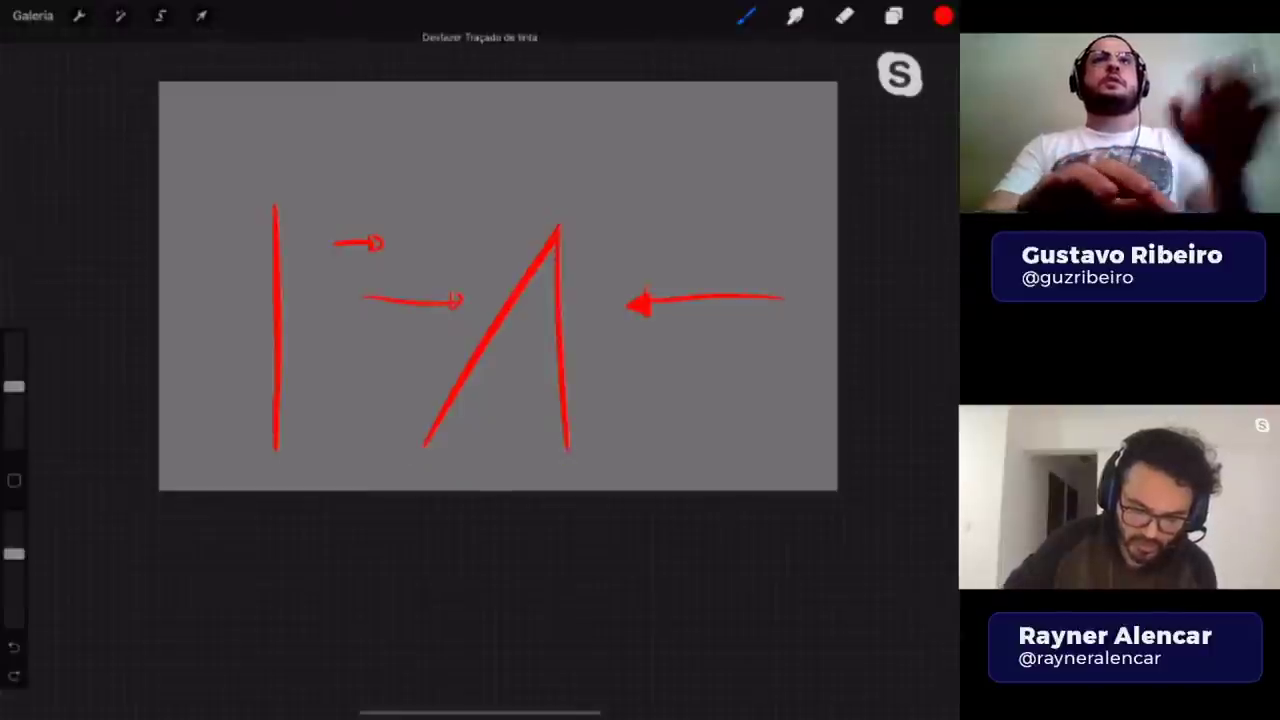
pyautogui.hotkey('ctrl', 'z')
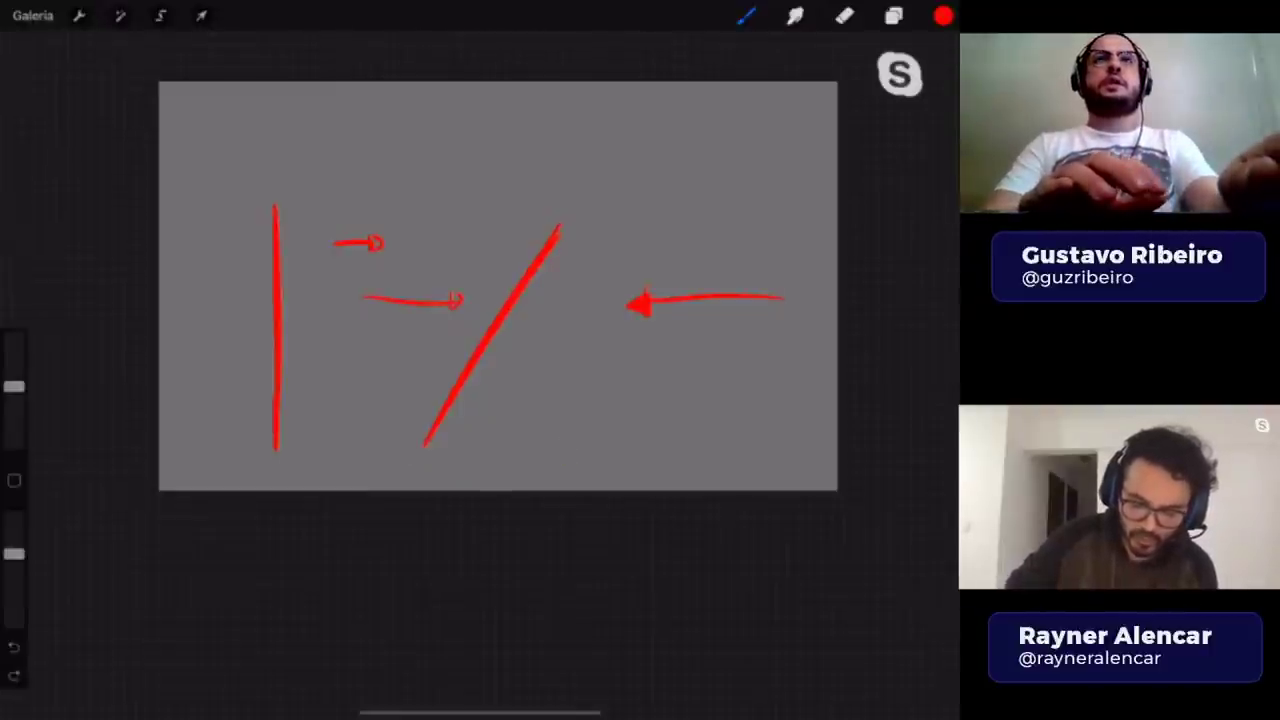
pyautogui.moveTo(608, 428); pyautogui.dragTo(525, 282)
pyautogui.hotkey('ctrl', 'z')
pyautogui.hotkey('ctrl', 'z')
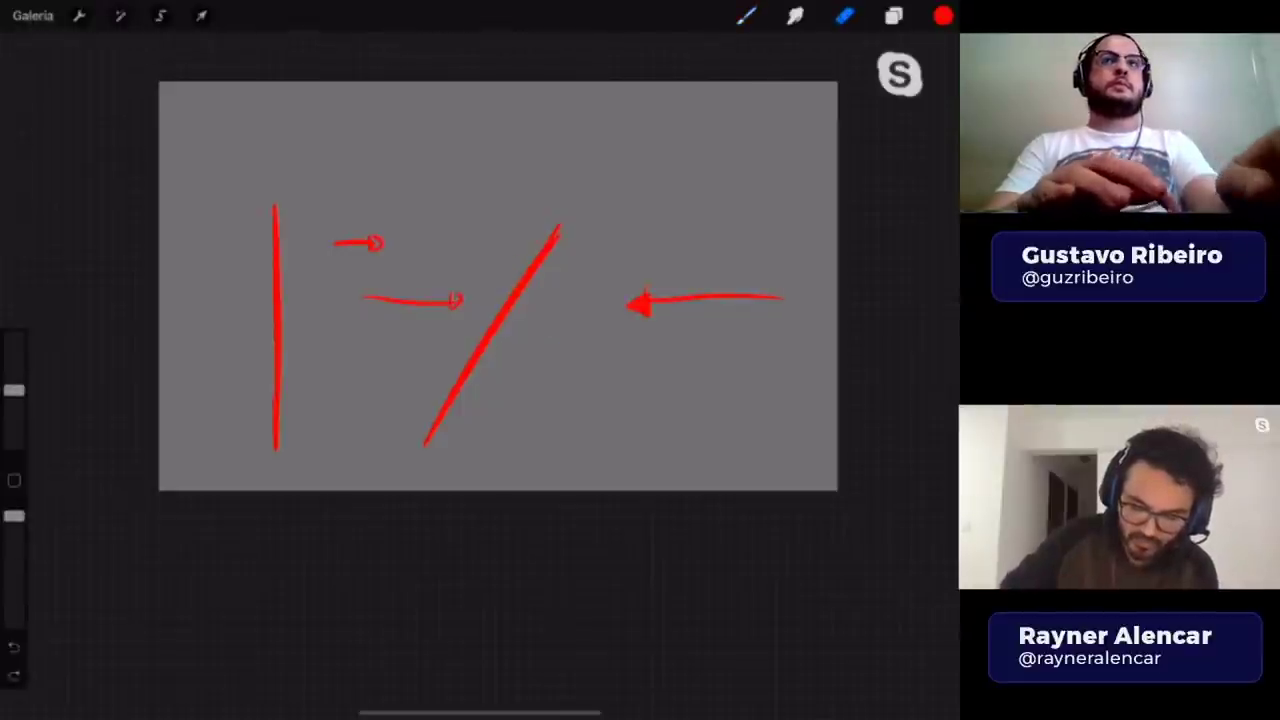
pyautogui.press('b')
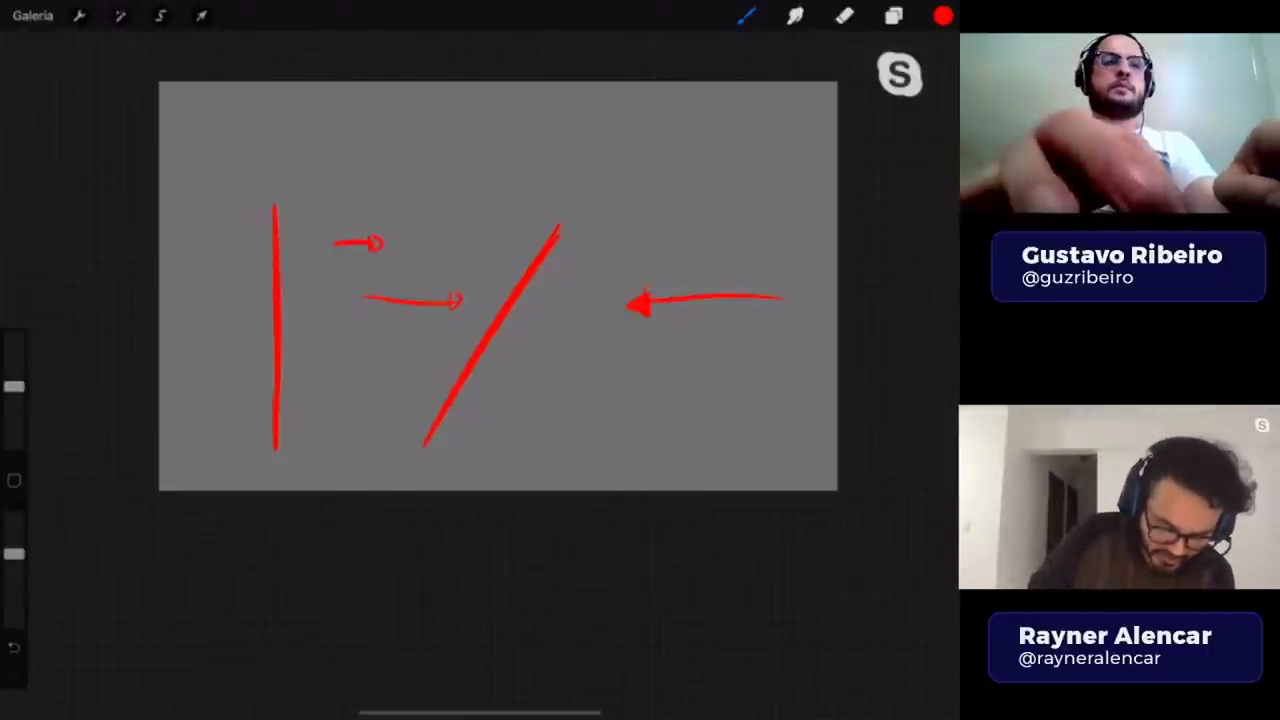
# - Draw a red baseline with a right-angle square at the vertical line's base
pyautogui.moveTo(230, 452); pyautogui.dragTo(320, 450)
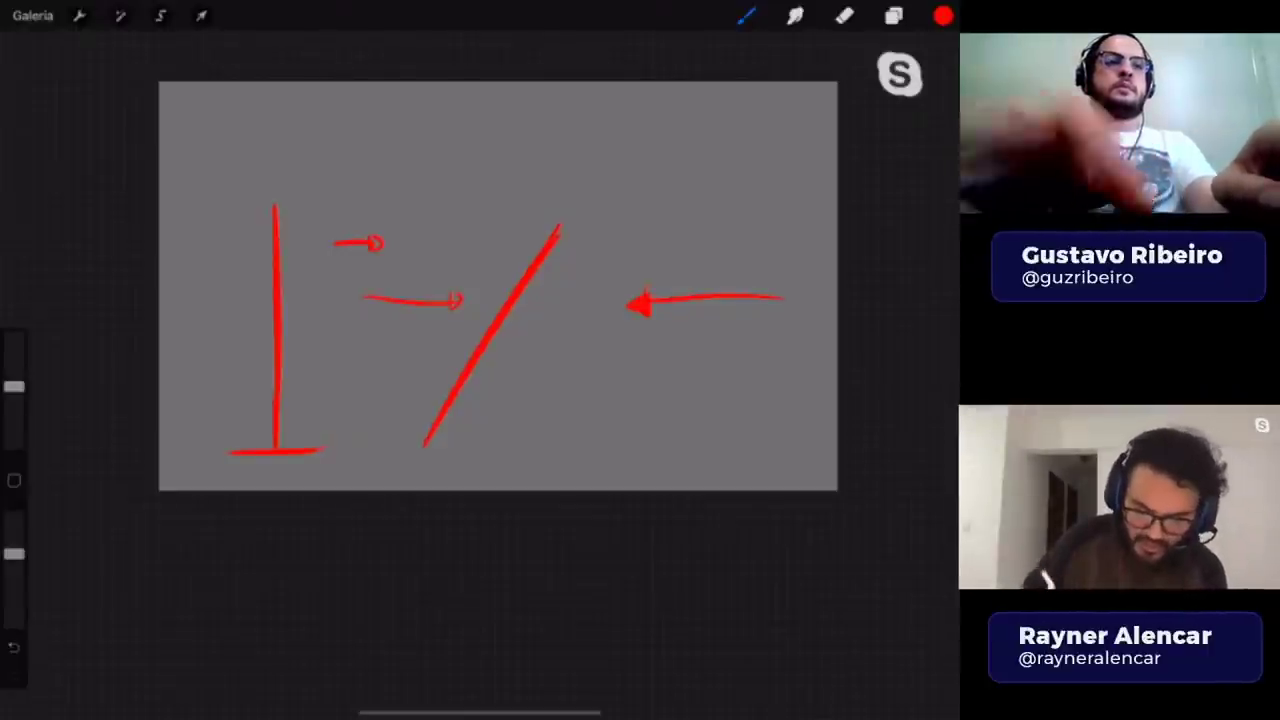
pyautogui.hotkey('ctrl', 'z')
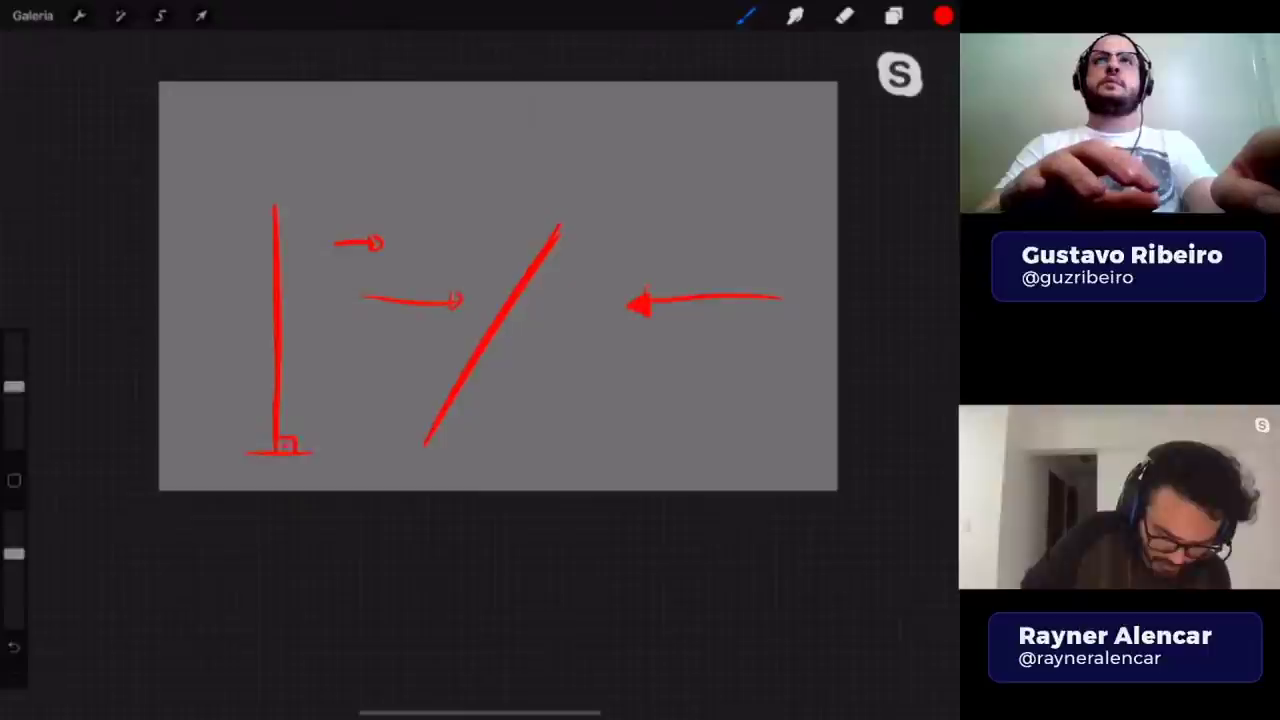
pyautogui.moveTo(257, 451); pyautogui.dragTo(650, 441)
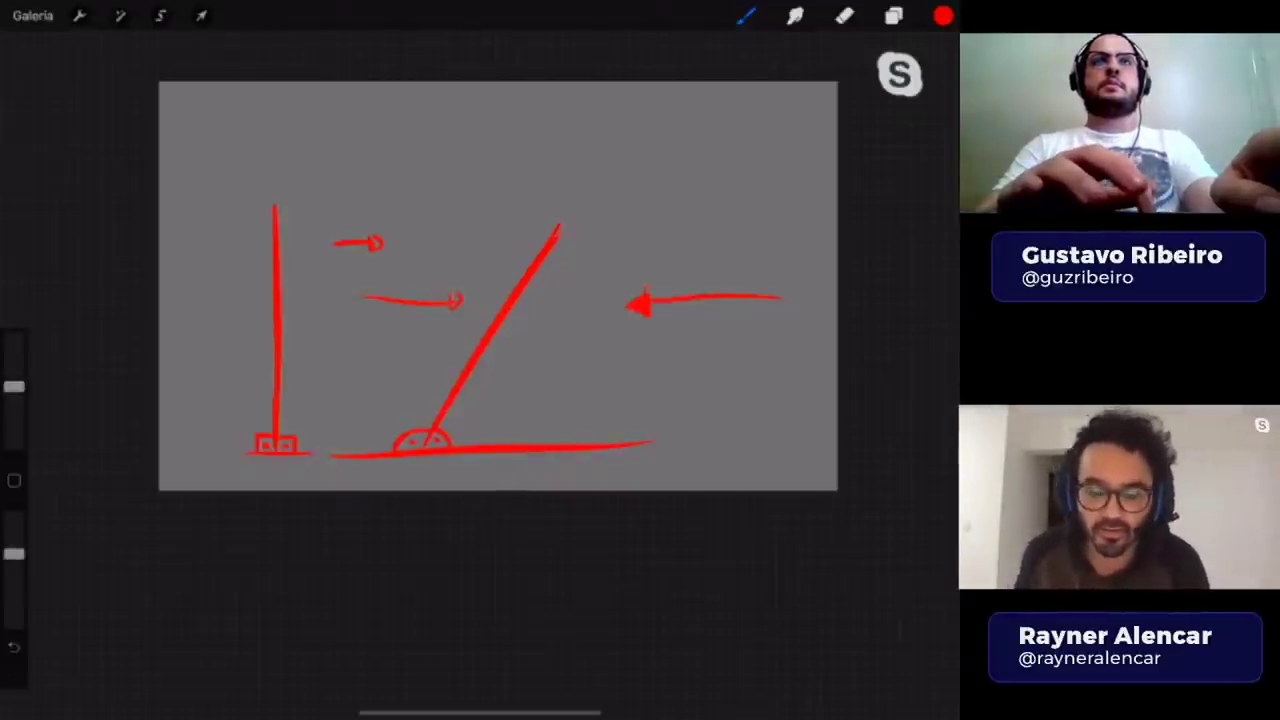
pyautogui.scroll(-3, 498, 285)
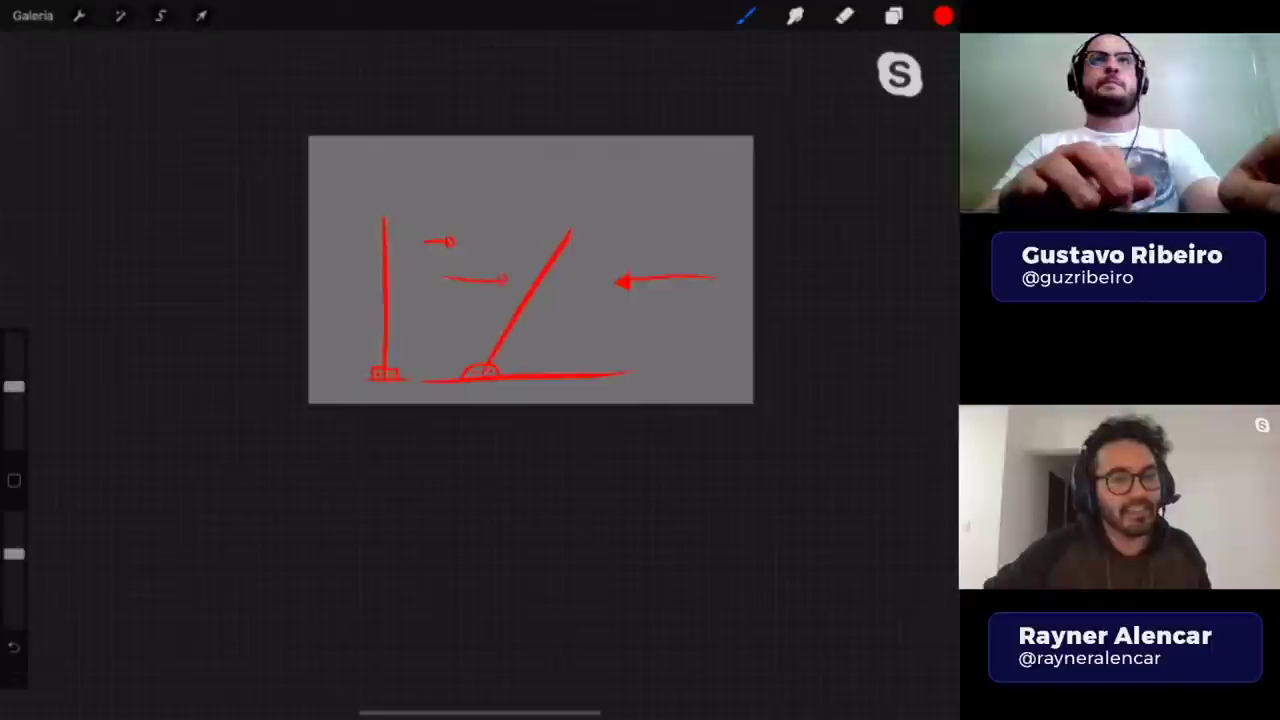
pyautogui.scroll(2, 500, 230)
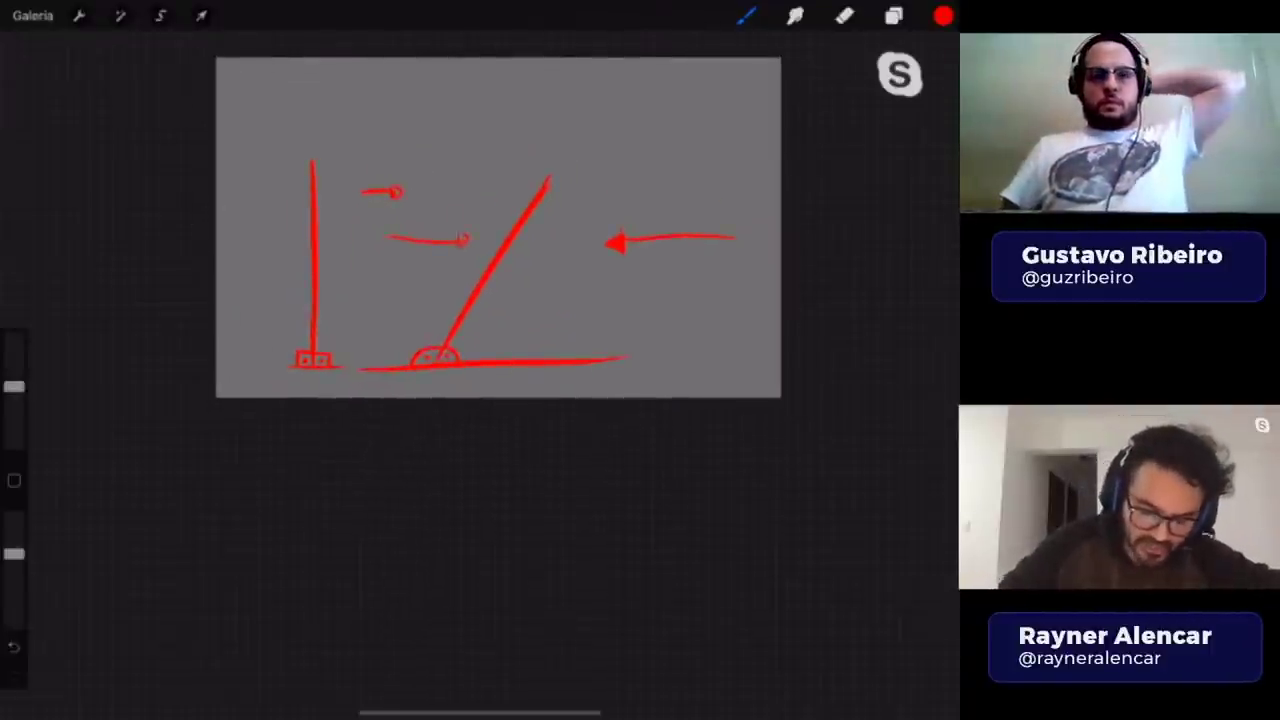
# - Toggle the red diagram layer Camada 18 off and on, and pick black as the paint colour
pyautogui.click(893, 16)
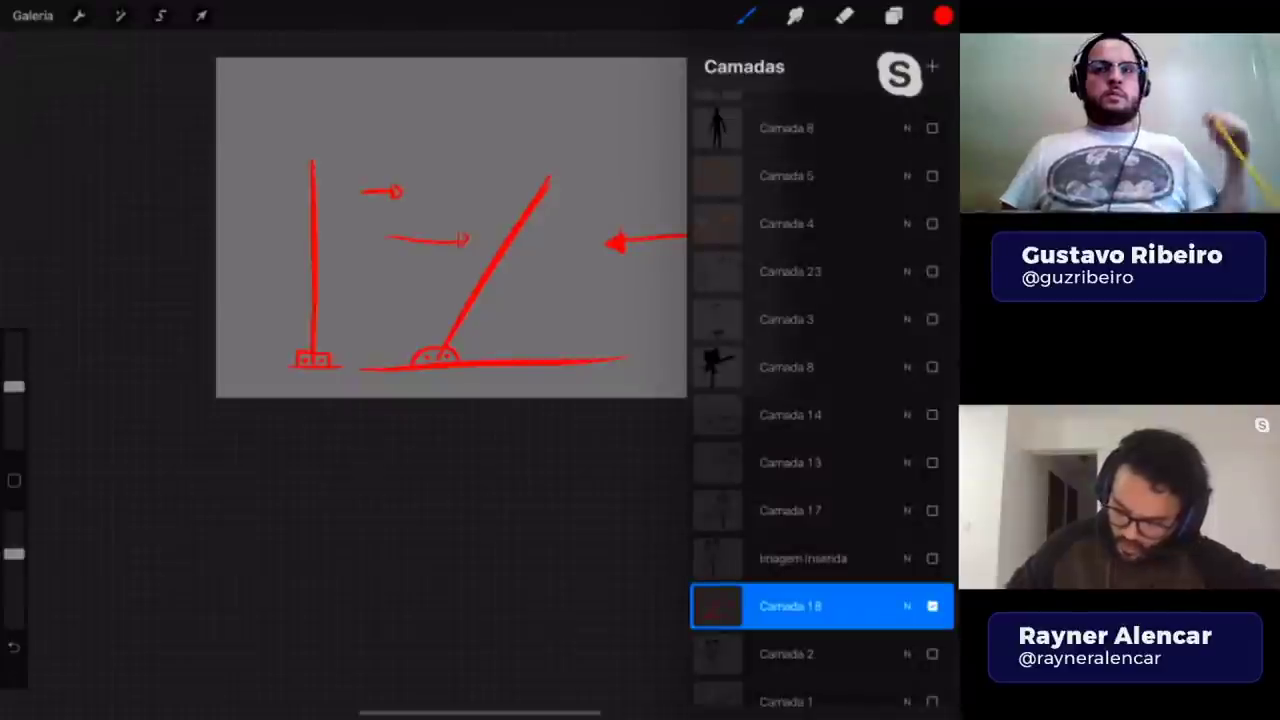
pyautogui.click(932, 606)
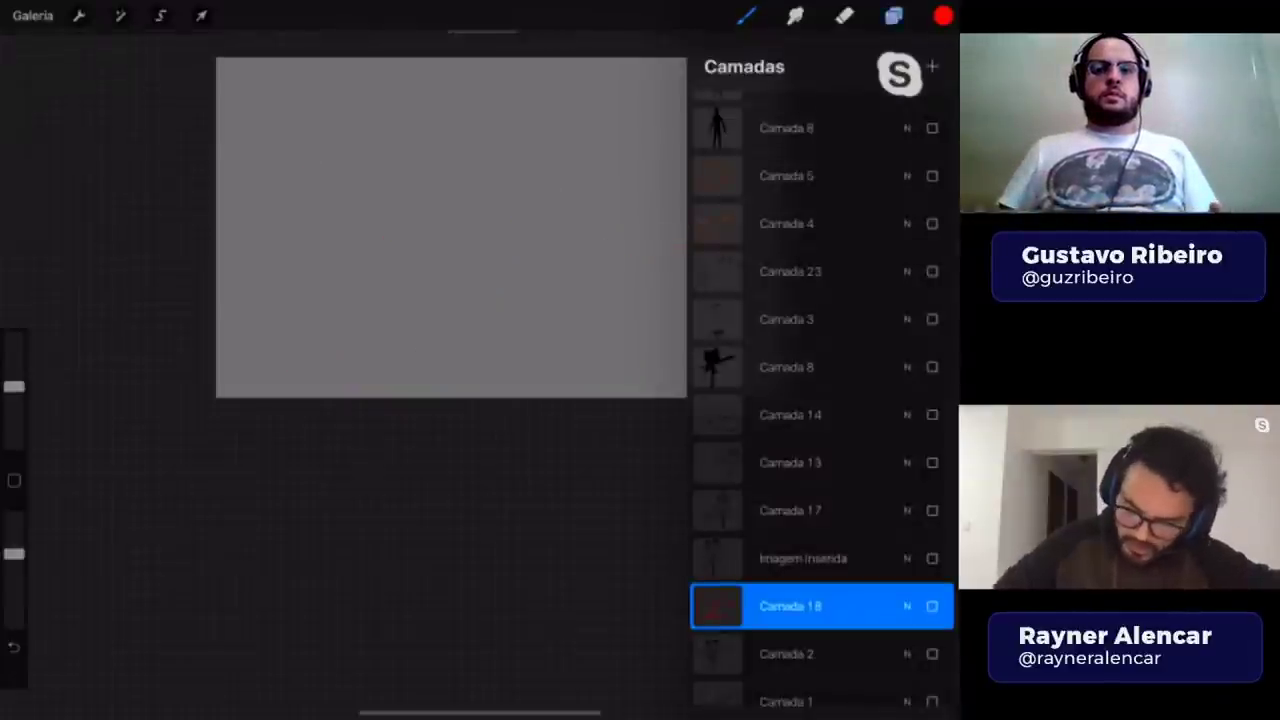
pyautogui.click(893, 16)
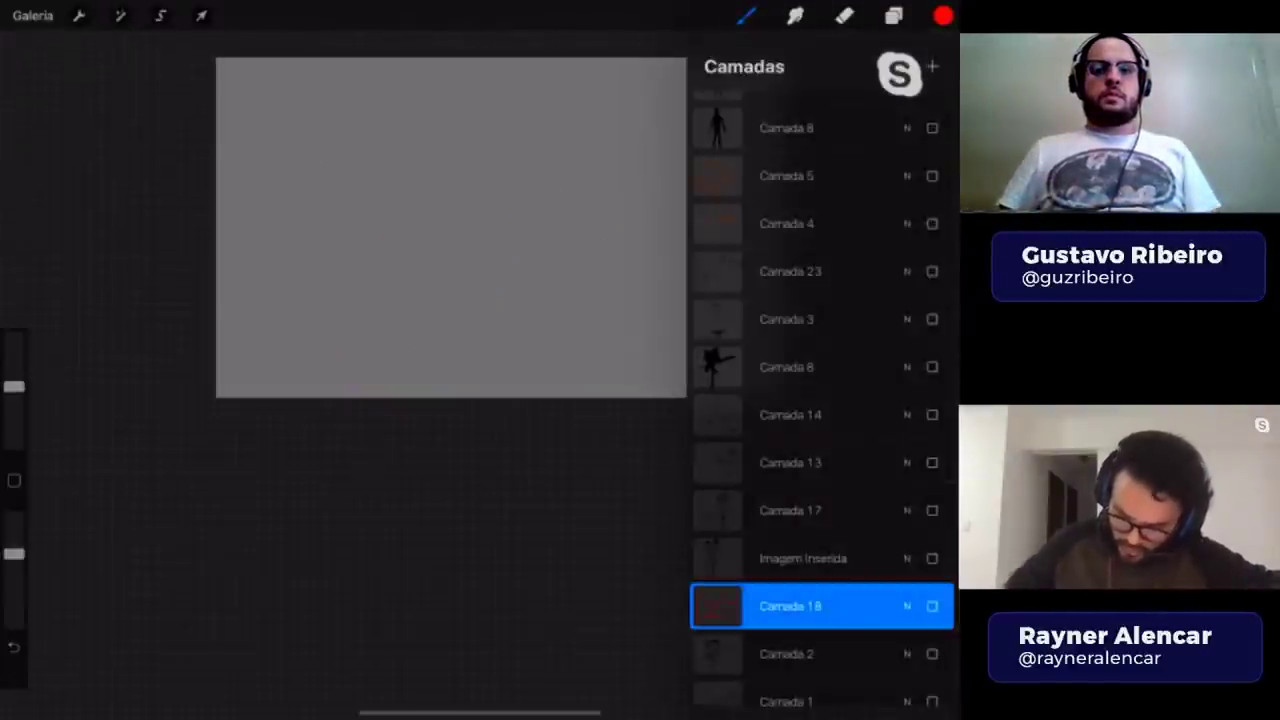
pyautogui.click(932, 606)
pyautogui.click(893, 16)
pyautogui.click(745, 16)
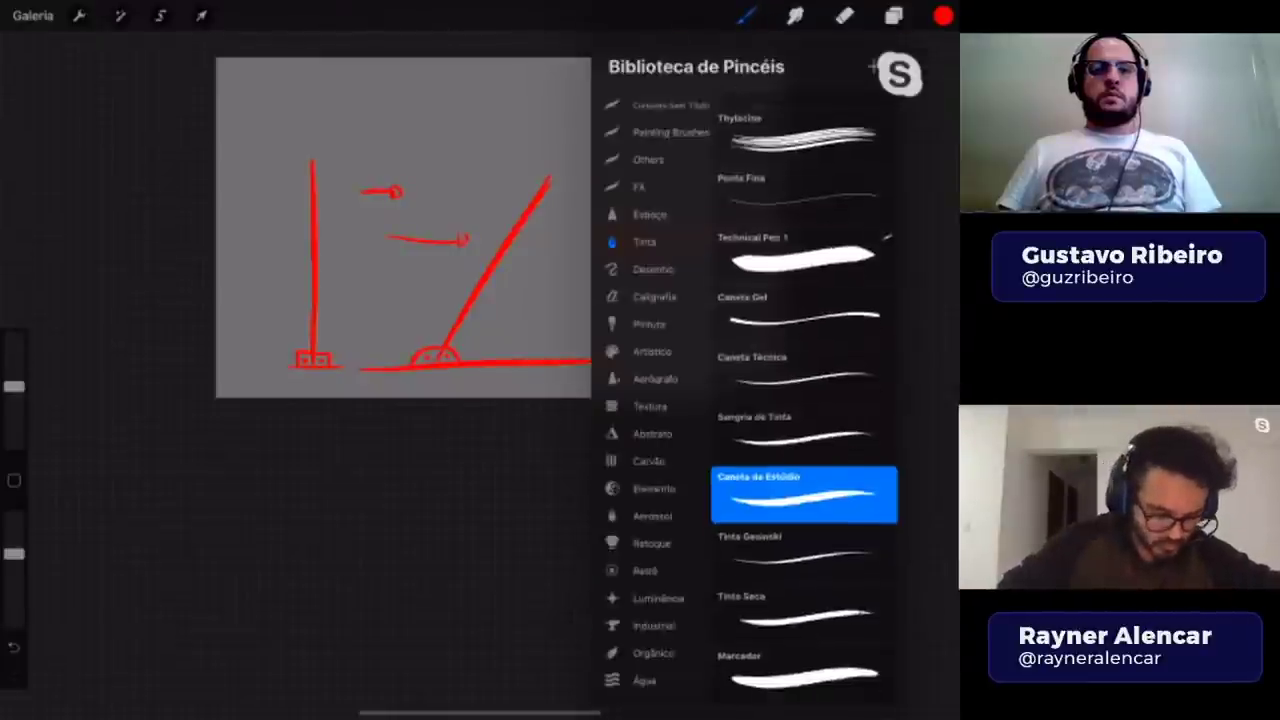
pyautogui.click(943, 16)
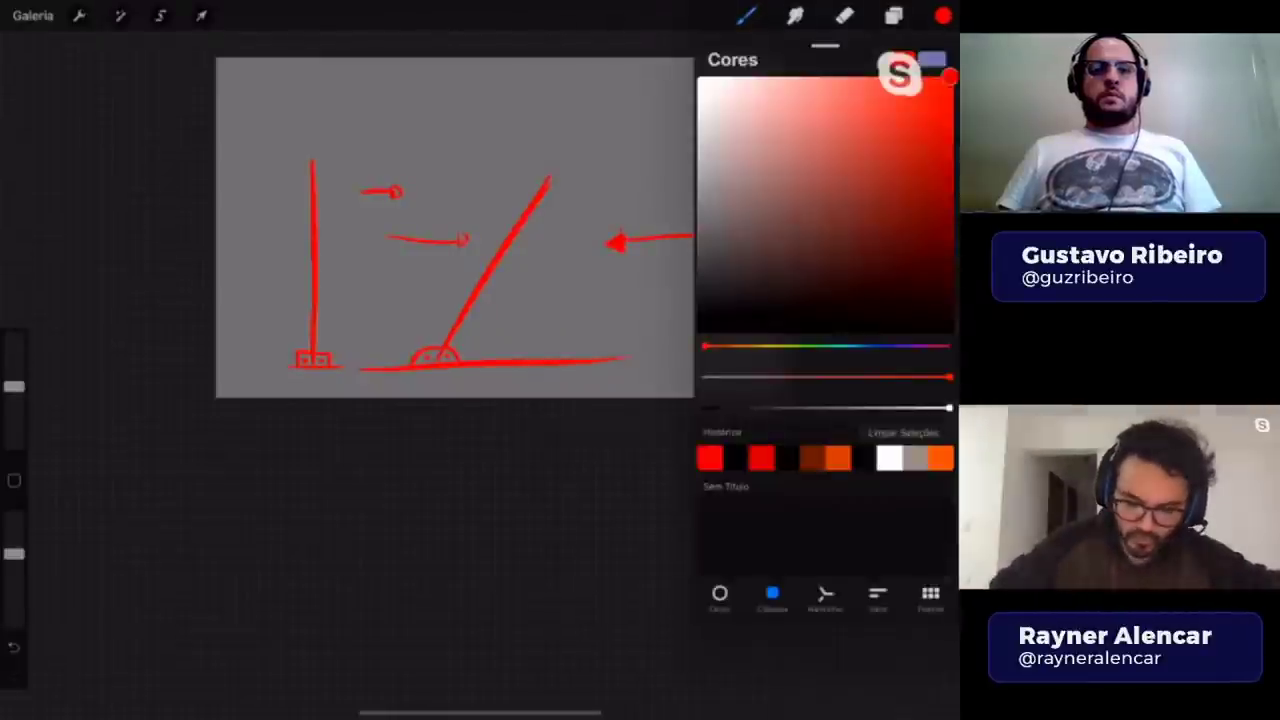
pyautogui.click(760, 320)
pyautogui.click(745, 16)
# - Add new layer Camada 19 and hide the red diagram on Camada 18
pyautogui.scroll(2, 498, 227)
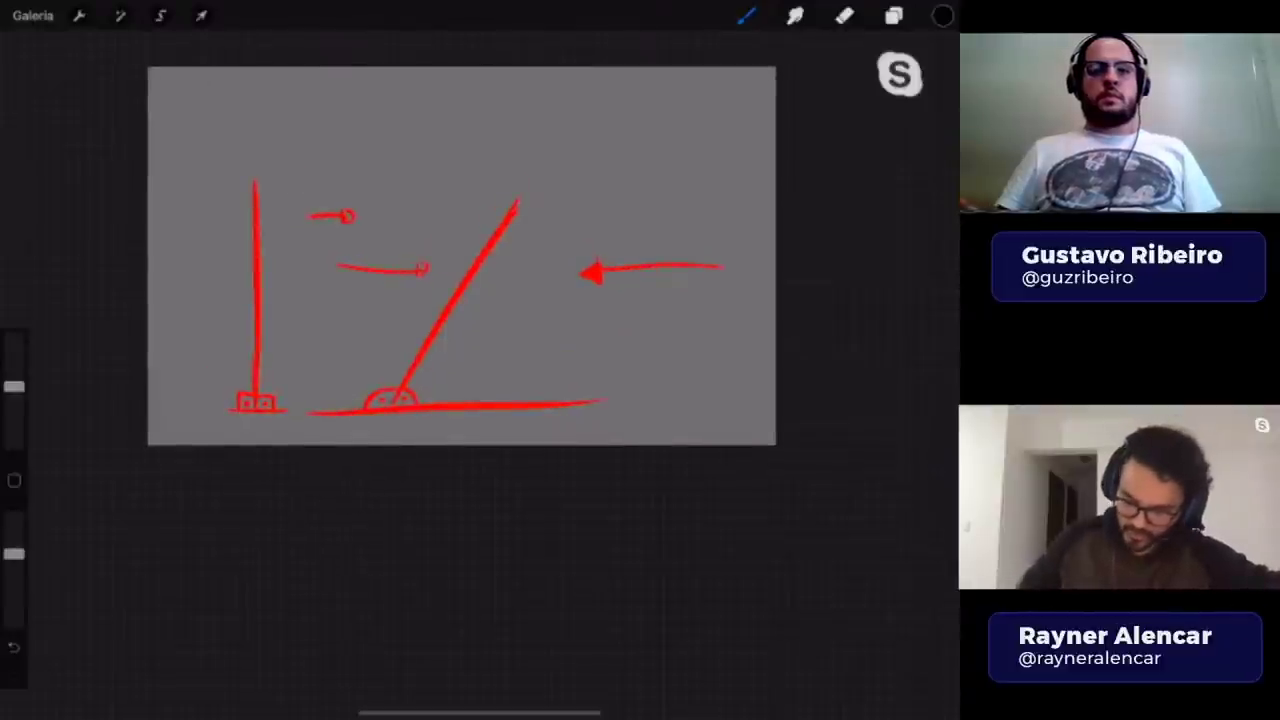
pyautogui.click(893, 16)
pyautogui.click(932, 653)
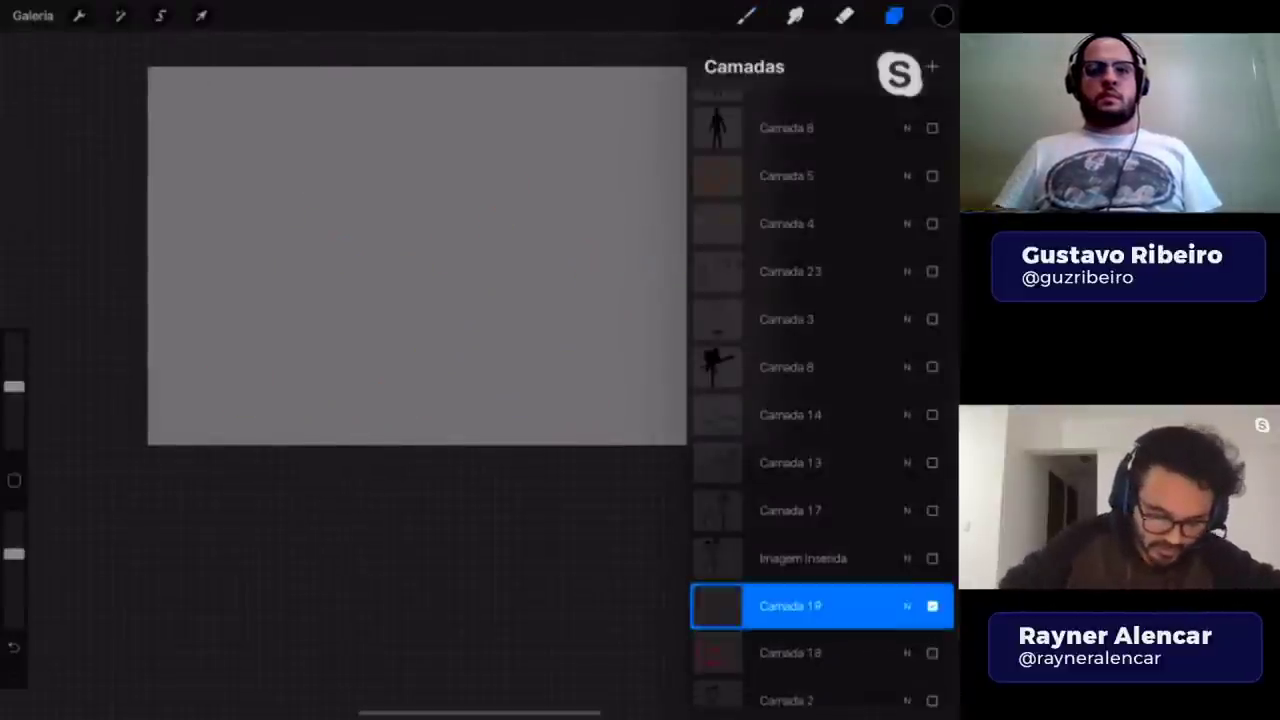
pyautogui.click(745, 16)
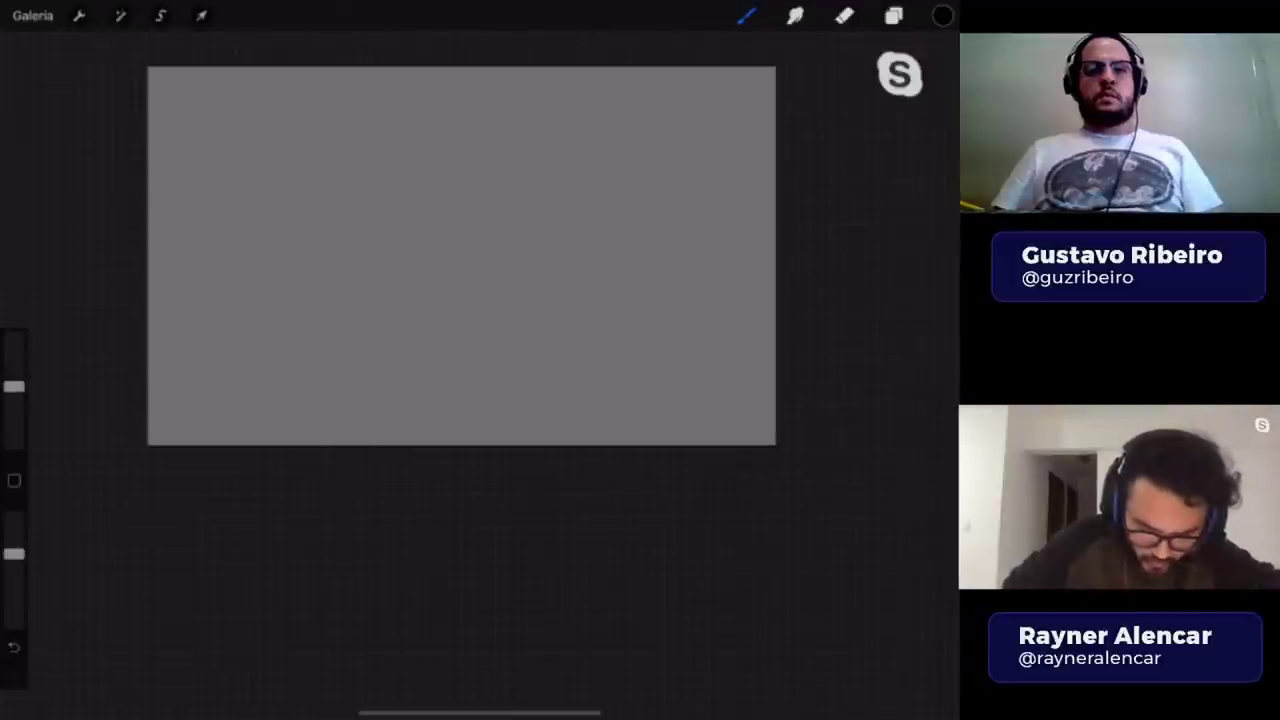
# - Draw a black vertical line beside a '(' curve with an inner arrowed curve, undoing stray strokes
pyautogui.moveTo(347, 253); pyautogui.dragTo(392, 310)
pyautogui.hotkey('ctrl', 'z')
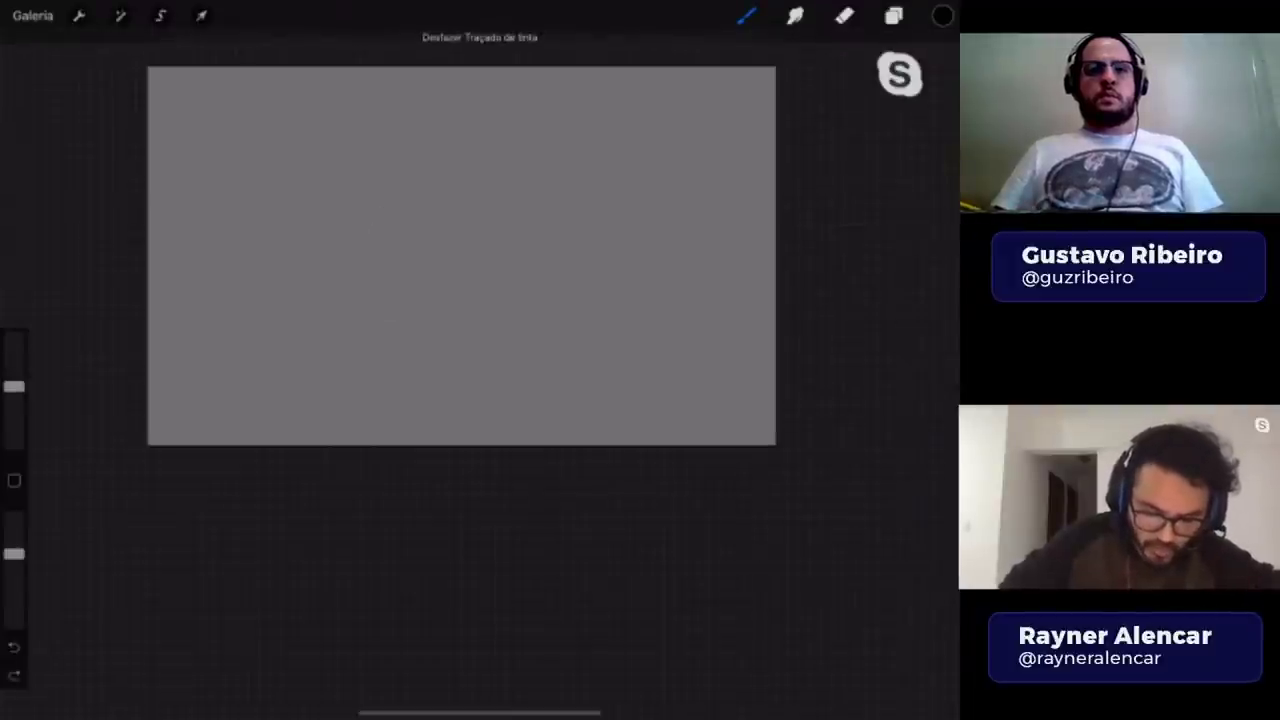
pyautogui.moveTo(247, 177); pyautogui.dragTo(248, 350)
pyautogui.moveTo(354, 203); pyautogui.dragTo(420, 349)
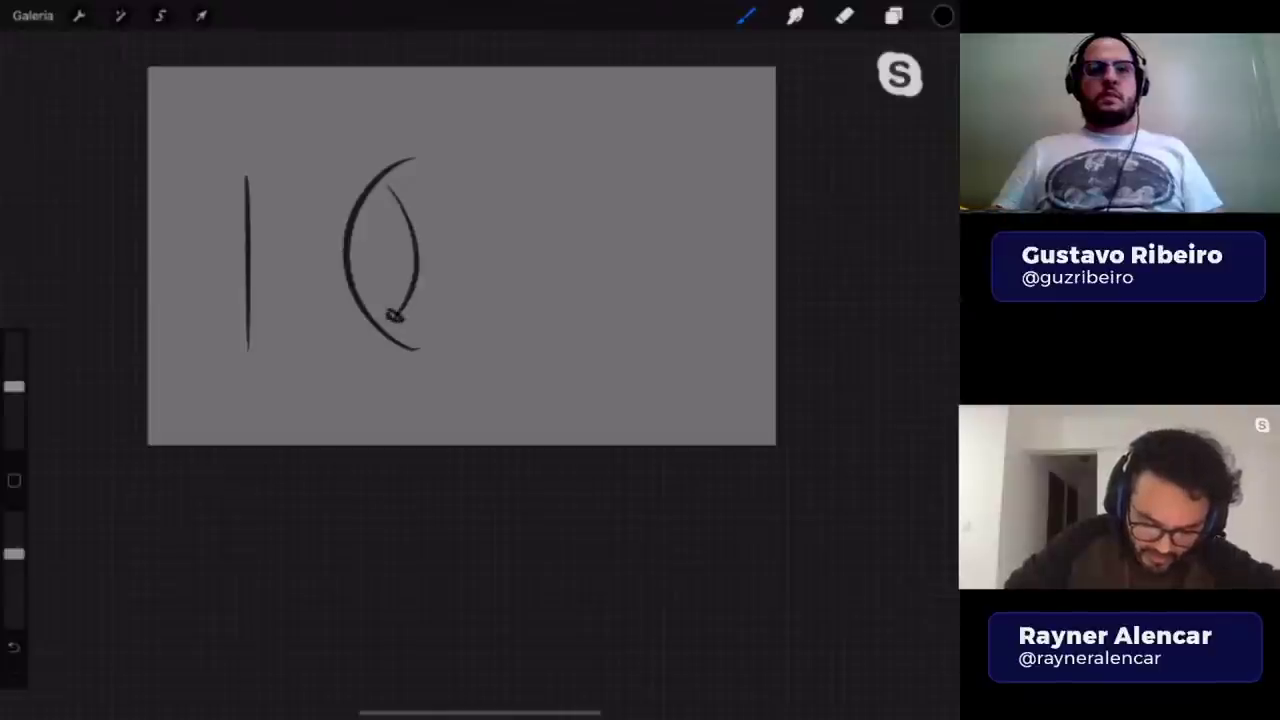
pyautogui.moveTo(386, 199); pyautogui.dragTo(398, 197)
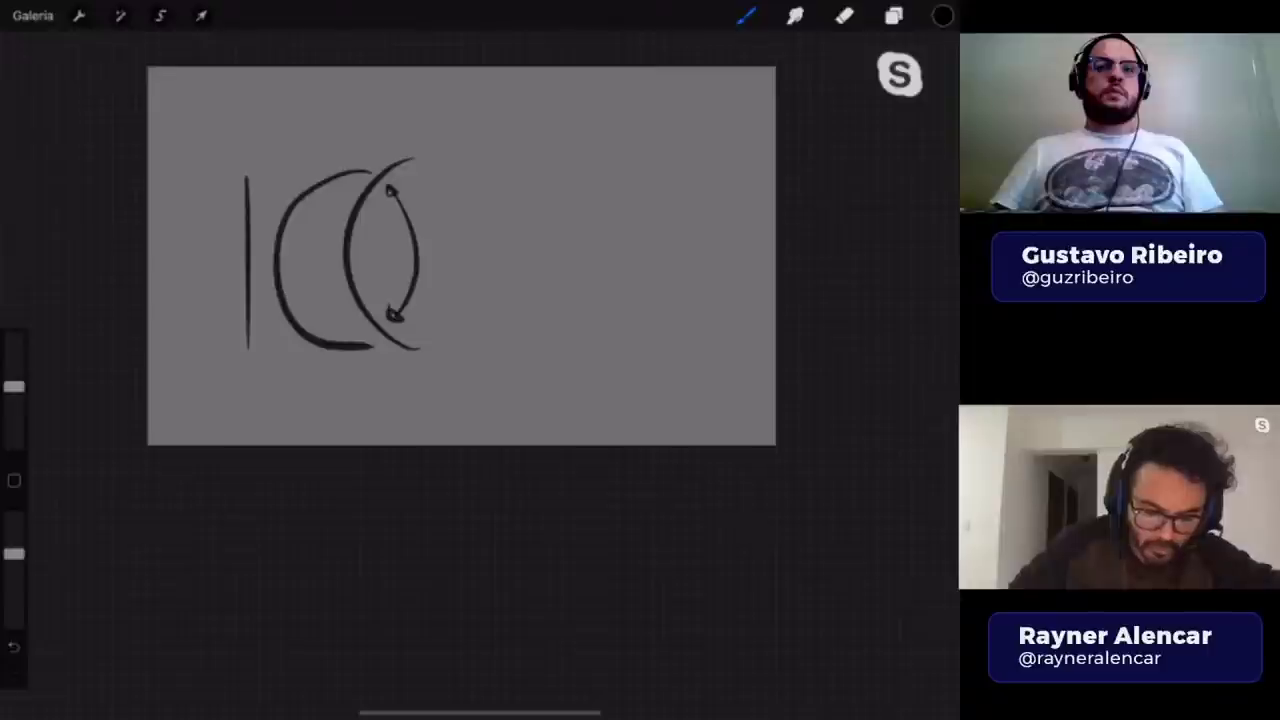
pyautogui.hotkey('ctrl', 'z')
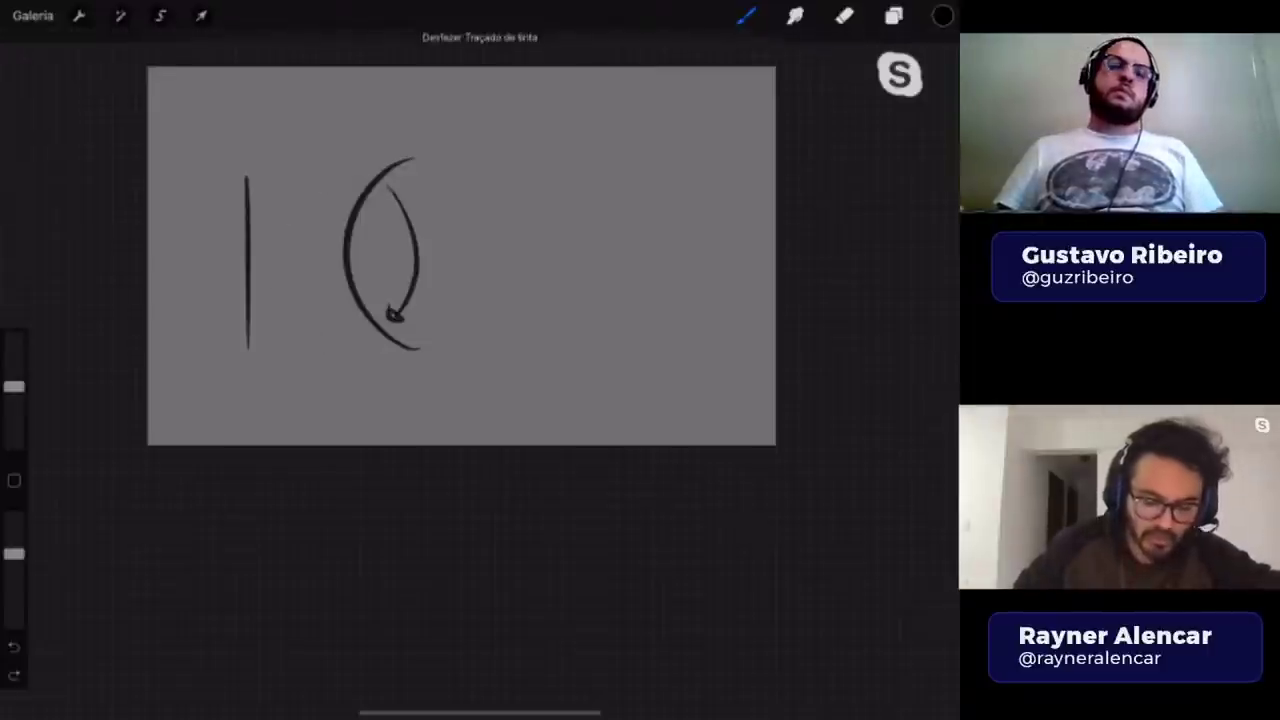
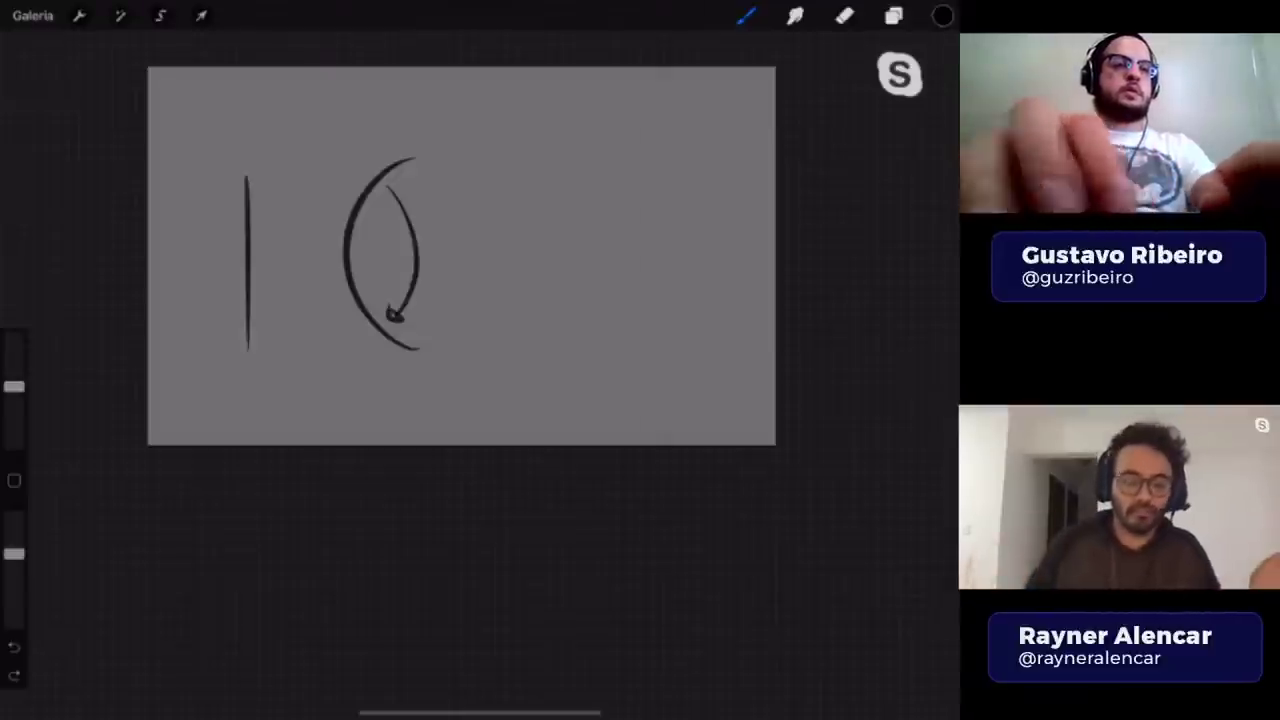
# - Delete the Camada 19 and Camada 18 layers, leaving Camada 2's sketch
pyautogui.click(893, 15)
pyautogui.moveTo(900, 554); pyautogui.dragTo(760, 554)
pyautogui.click(975, 554)
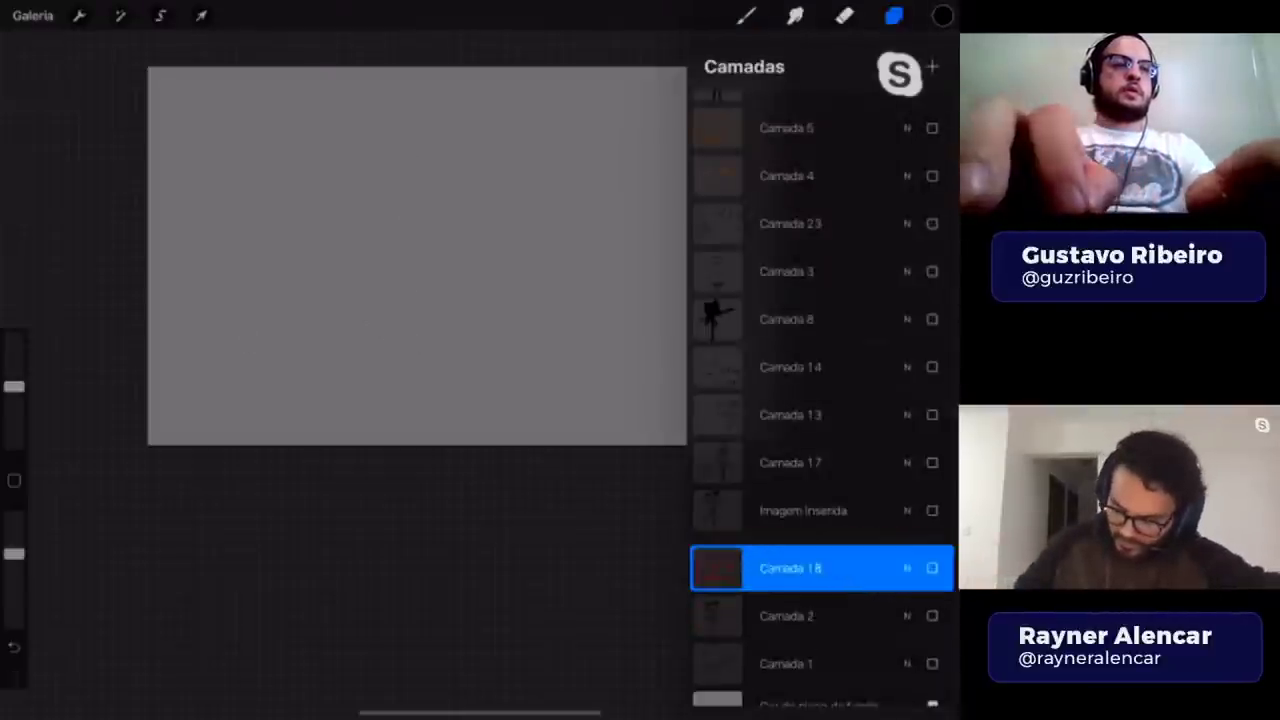
pyautogui.click(932, 568)
pyautogui.moveTo(900, 568); pyautogui.dragTo(760, 568)
pyautogui.click(925, 568)
pyautogui.click(932, 598)
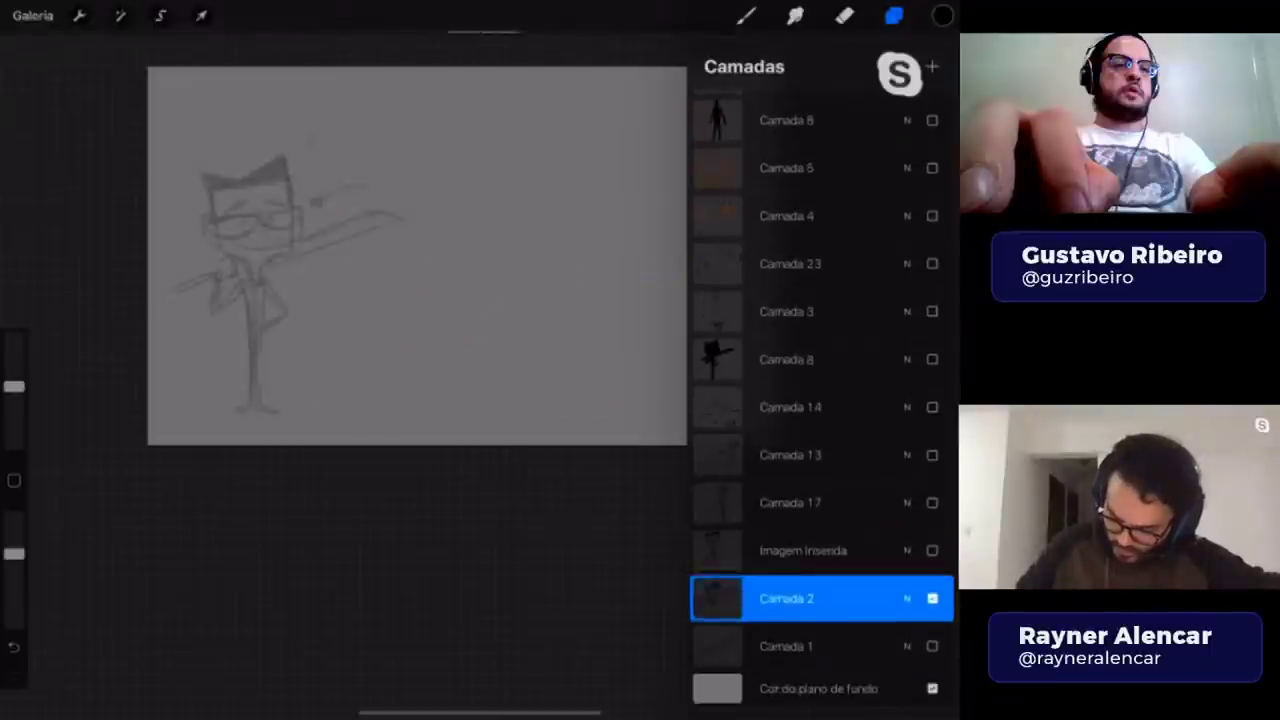
# - Raise Camada 2's opacity so the character sketch looks darker
pyautogui.click(717, 598)
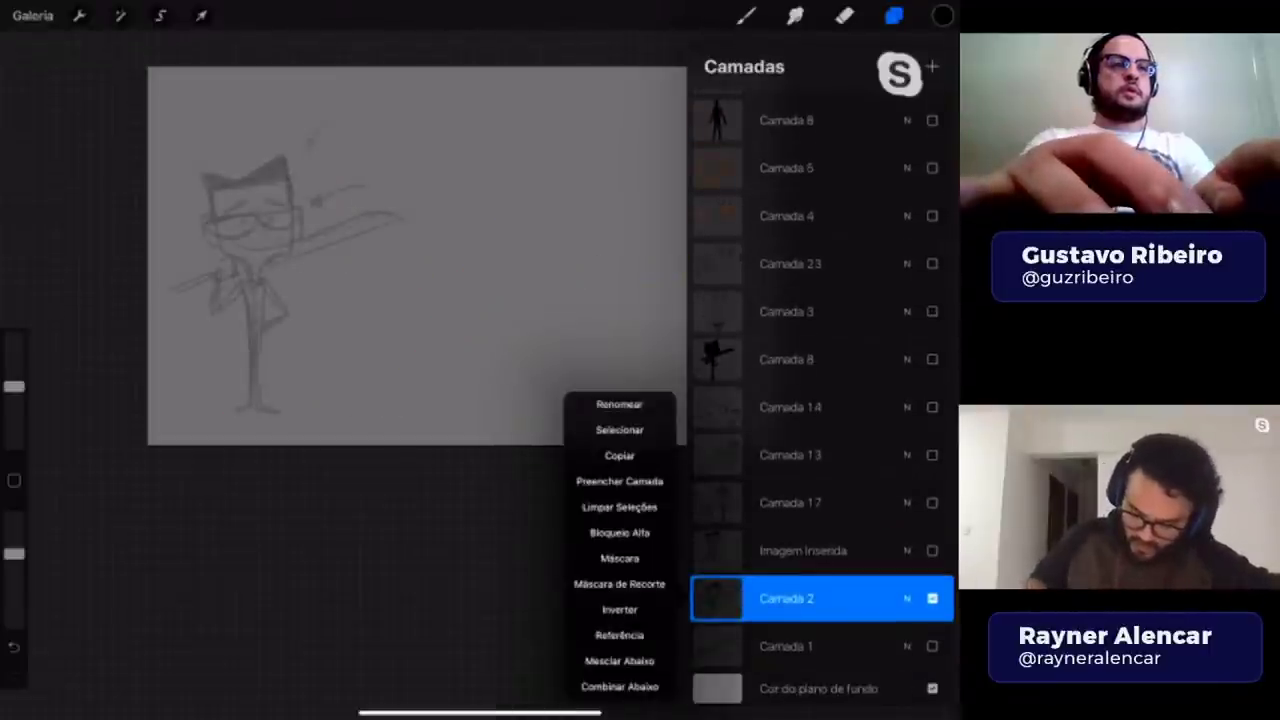
pyautogui.click(717, 598)
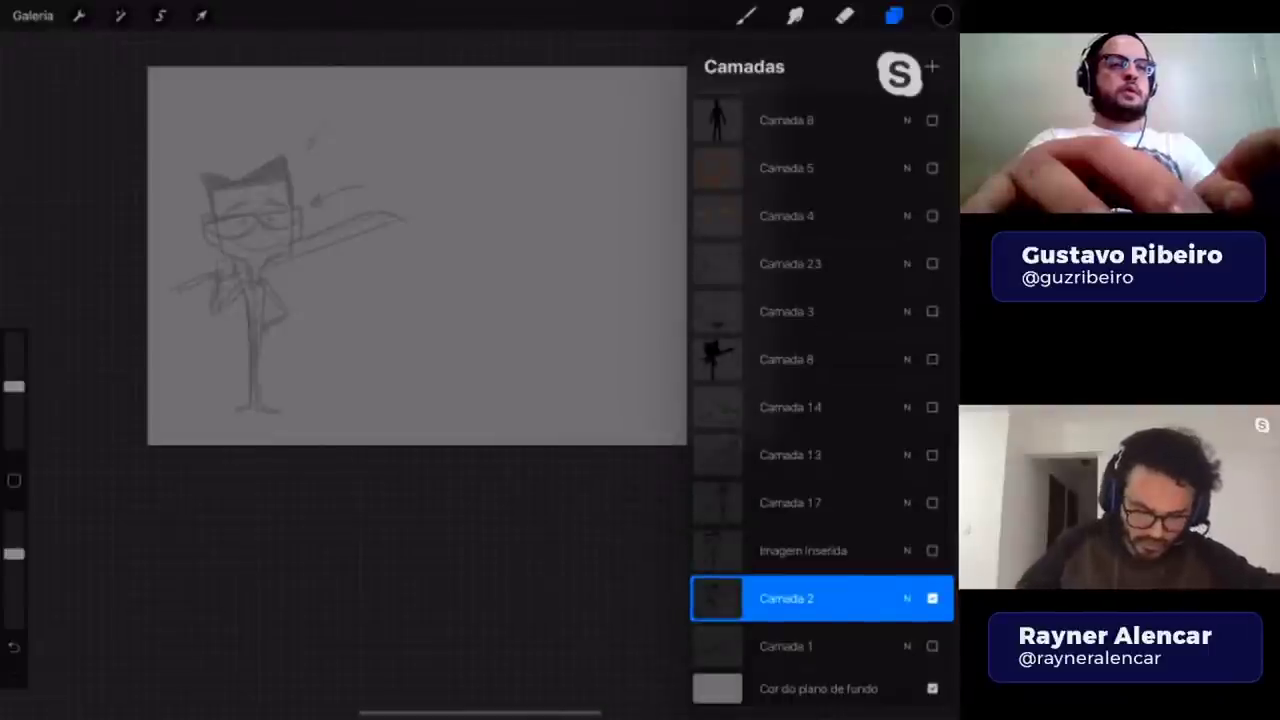
pyautogui.click(120, 15)
pyautogui.moveTo(300, 250); pyautogui.dragTo(510, 250)
pyautogui.scroll(3, 460, 256)
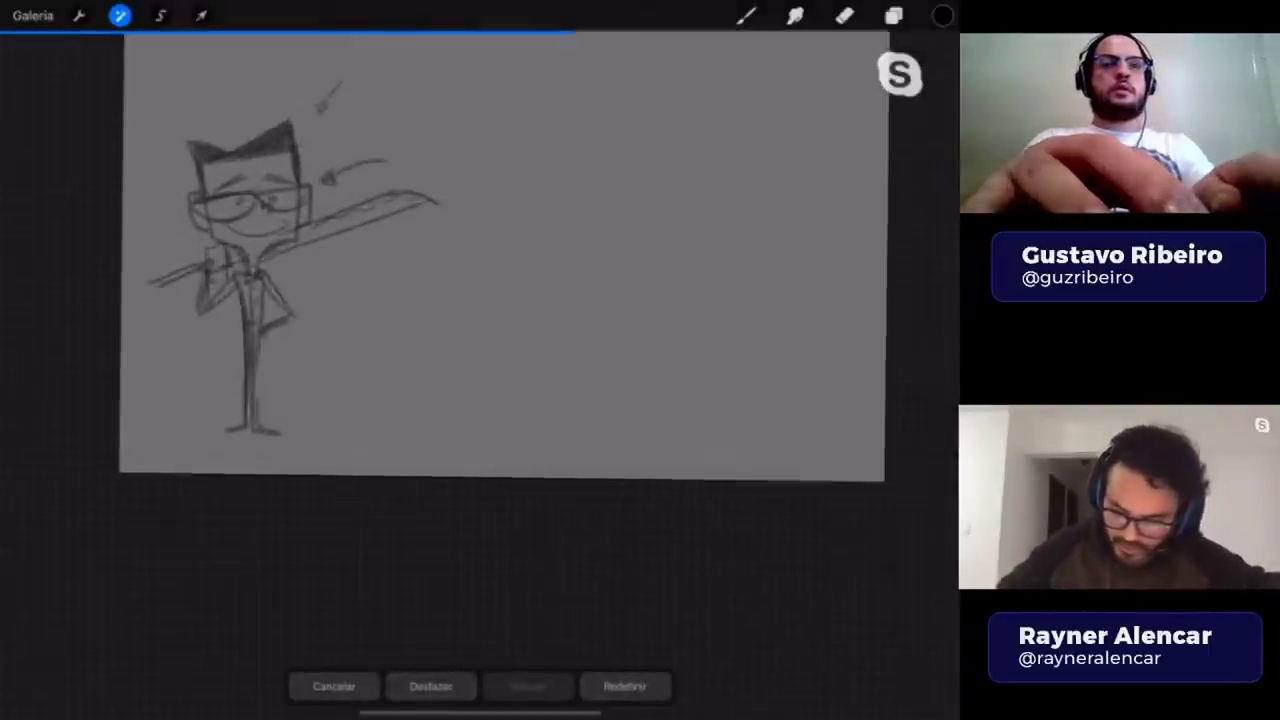
# - Pick the brush, draw a test stroke, then undo it
pyautogui.click(893, 15)
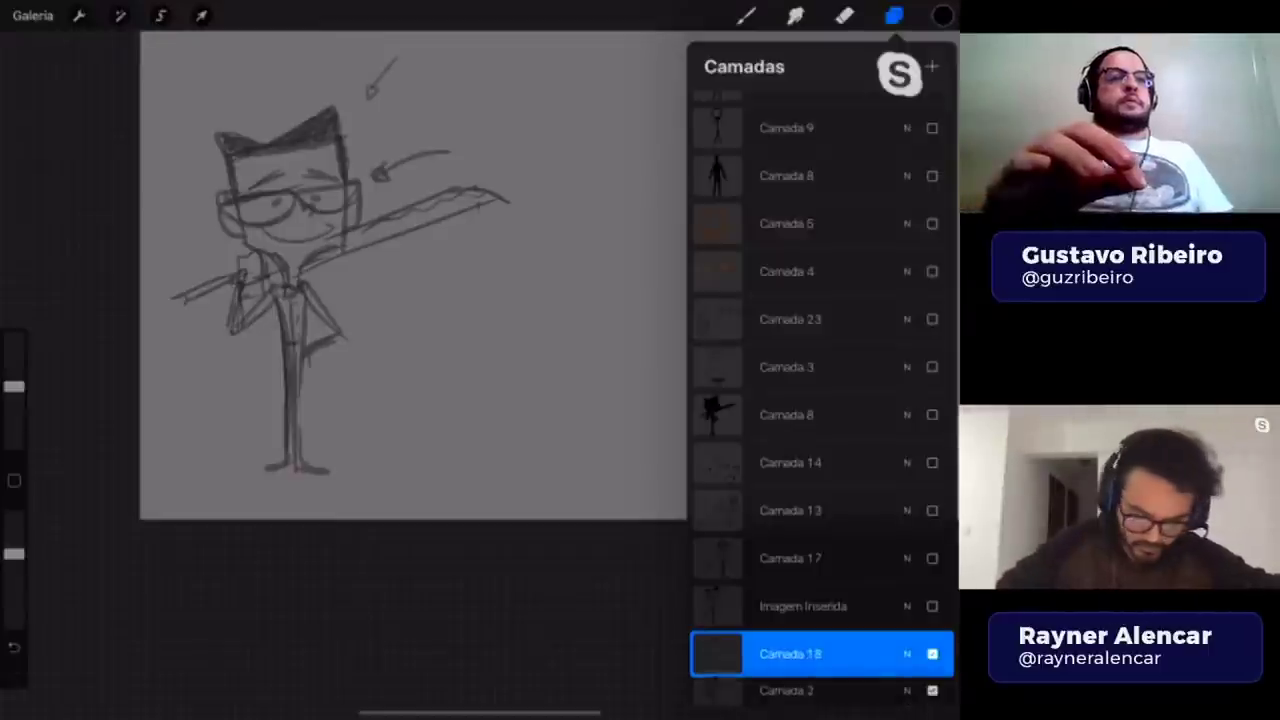
pyautogui.click(745, 15)
pyautogui.moveTo(405, 345); pyautogui.dragTo(476, 285)
pyautogui.hotkey('ctrl', 'z')
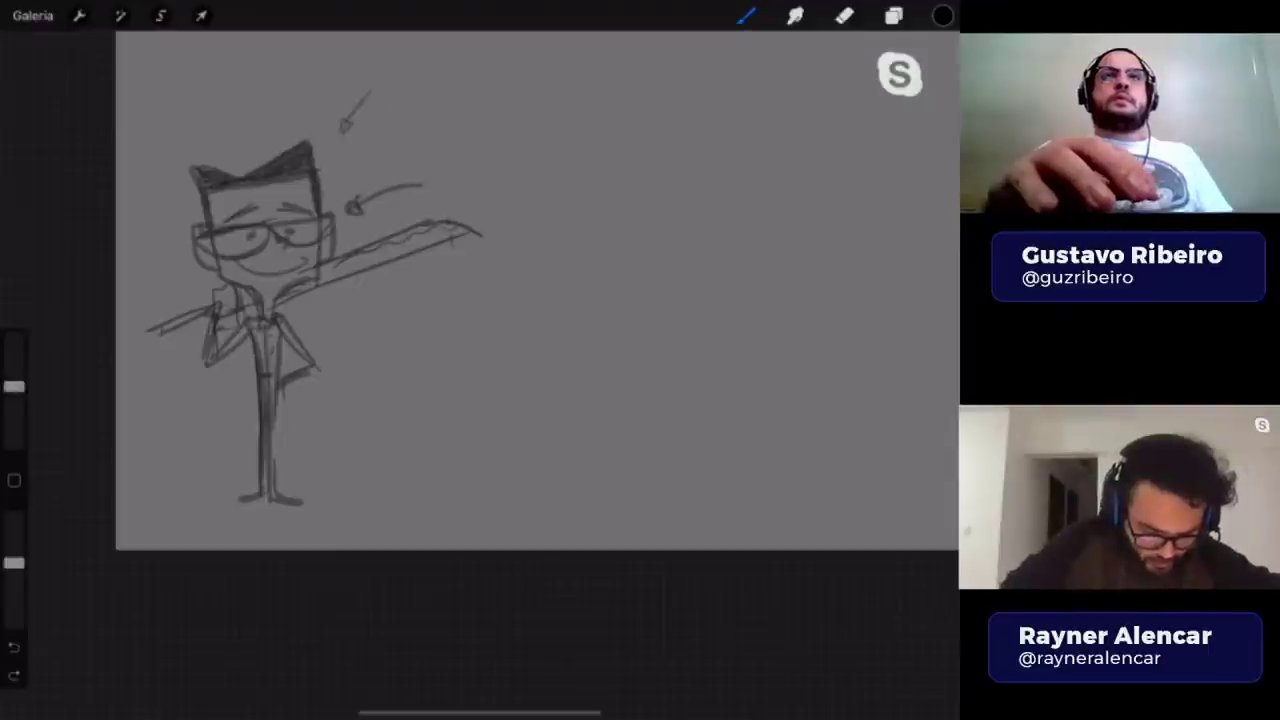
# - Undo recent strokes, shrink the brush, and try a vertical guide, then undo it
pyautogui.hotkey('ctrl', 'z')
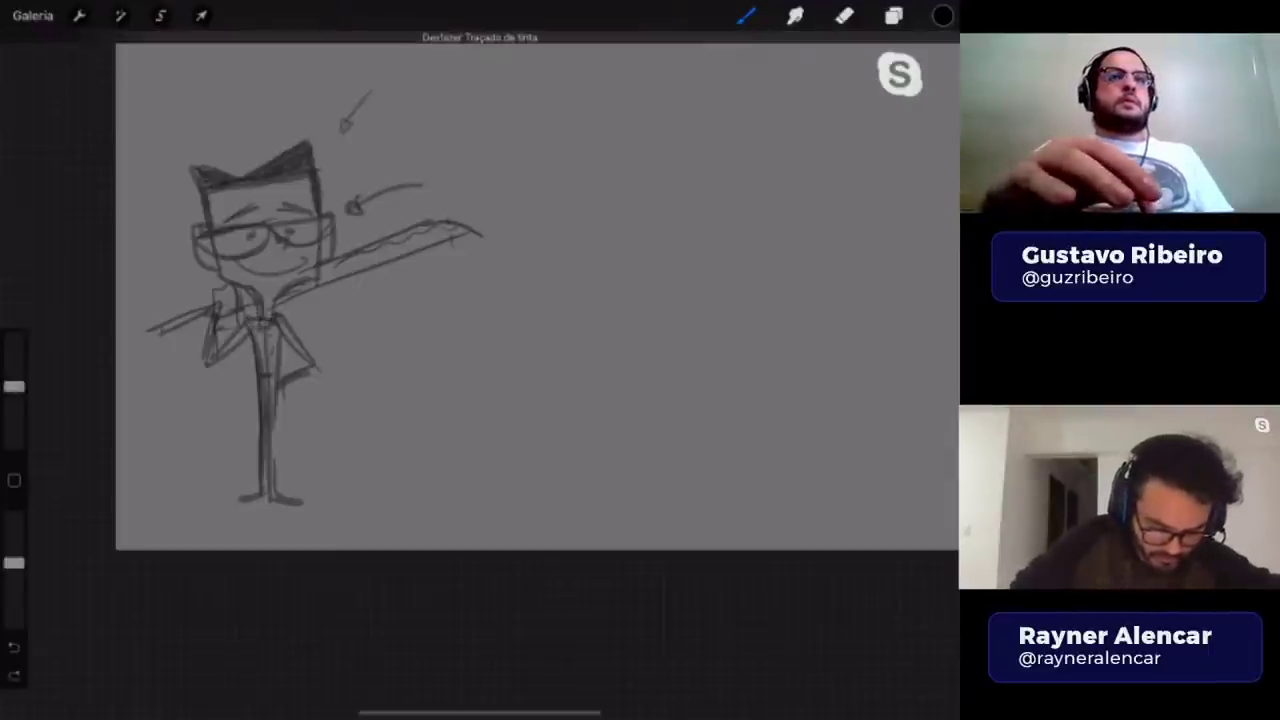
pyautogui.moveTo(14, 386); pyautogui.dragTo(14, 413)
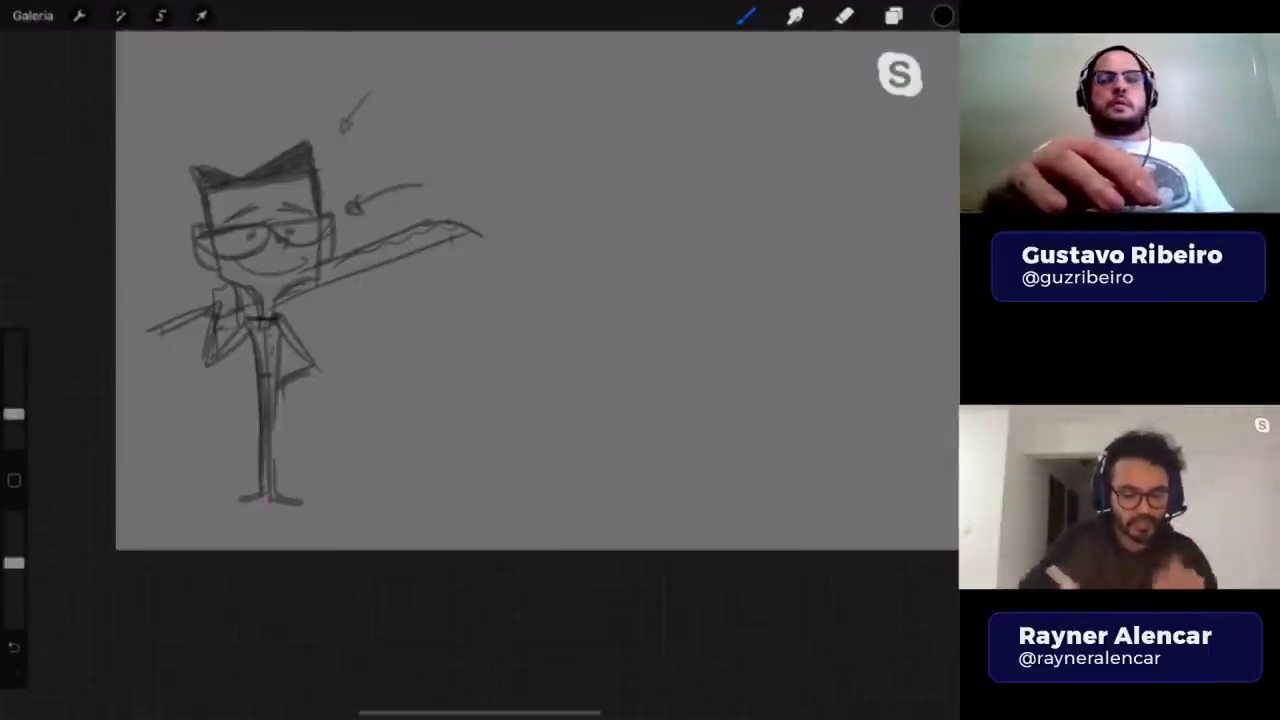
pyautogui.hotkey('ctrl', 'z')
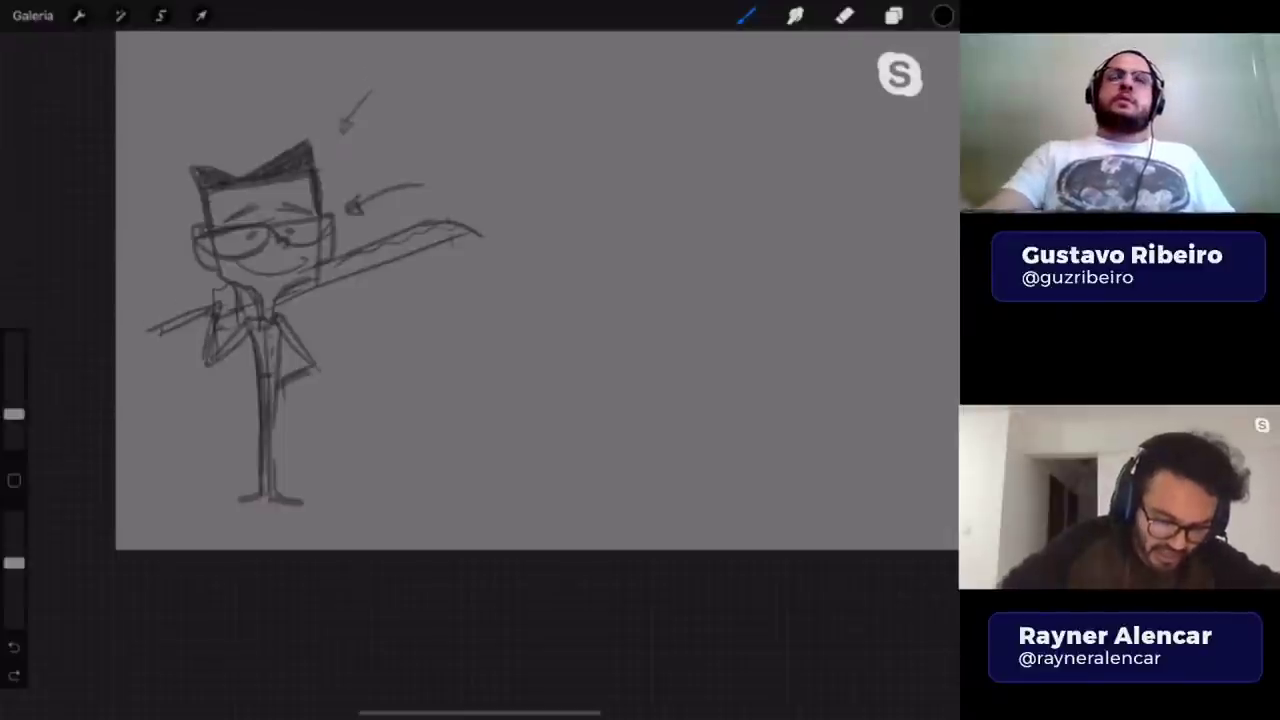
pyautogui.moveTo(257, 155); pyautogui.dragTo(268, 325)
pyautogui.hotkey('ctrl', 'z')
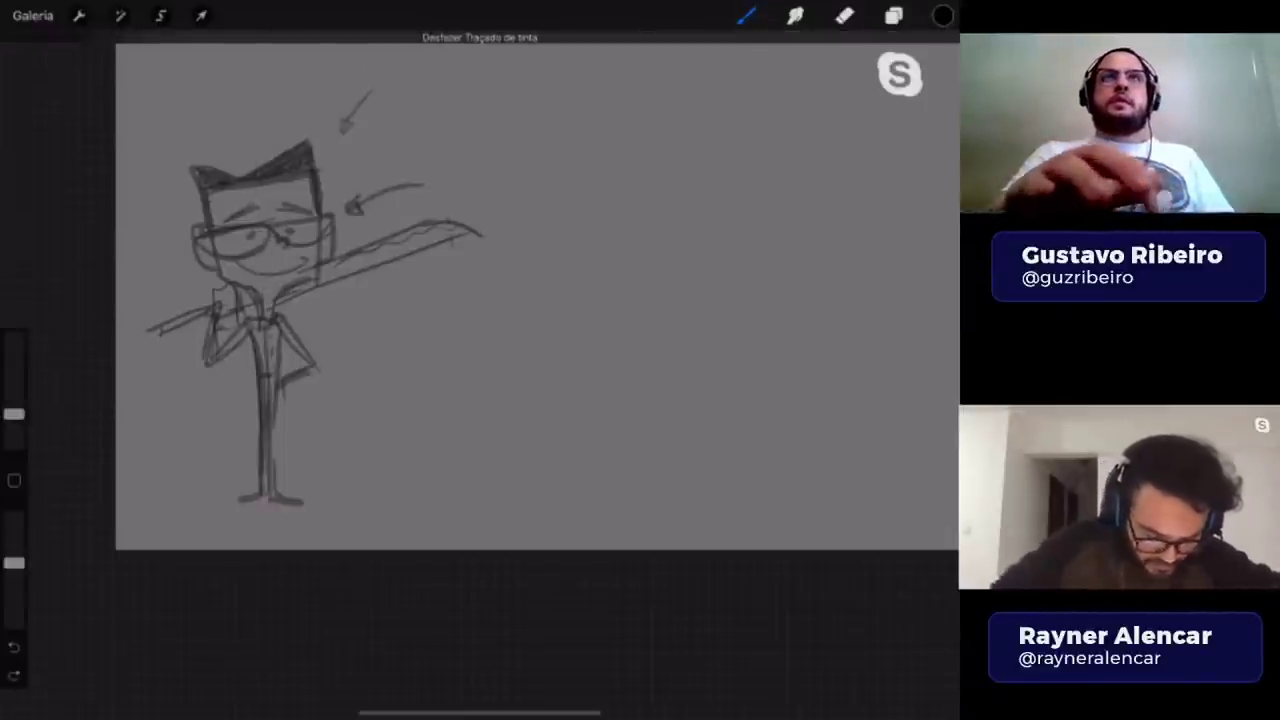
pyautogui.scroll(-1, 537, 290)
pyautogui.scroll(2, 480, 307)
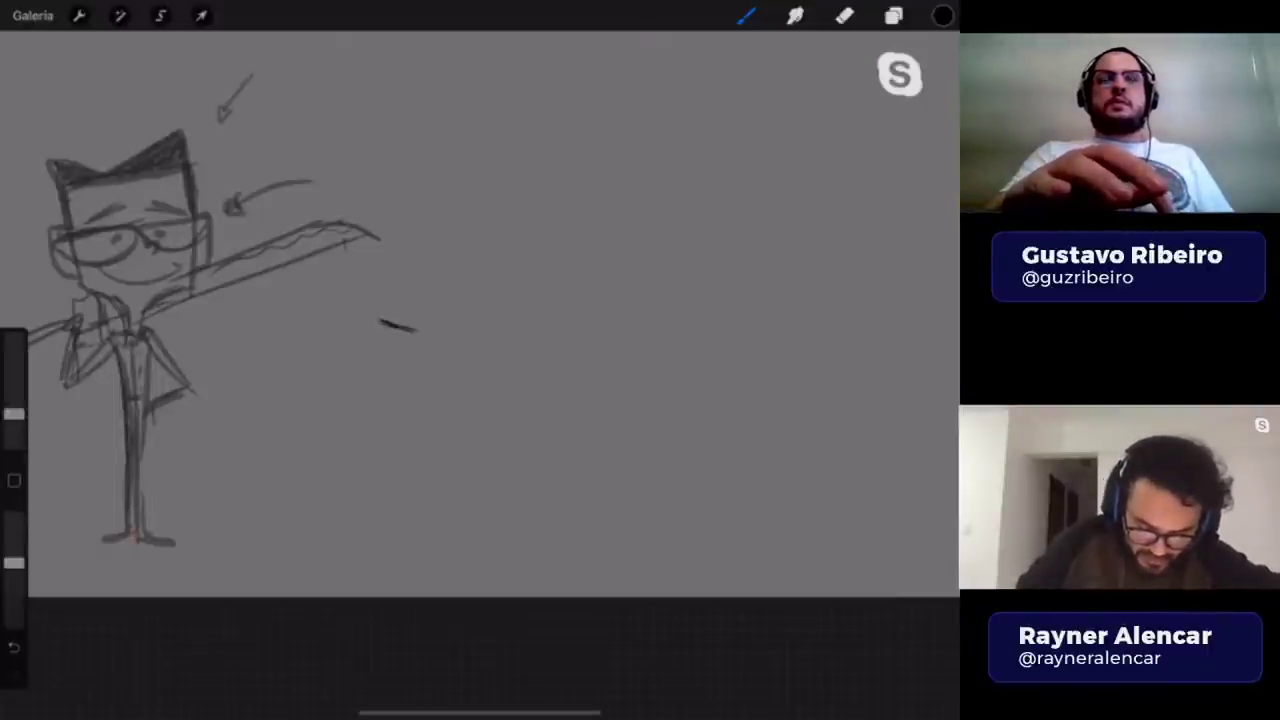
# - Draw the new torso's left edge and bottom line, redrawing the bottom several times
pyautogui.moveTo(380, 325); pyautogui.dragTo(380, 395)
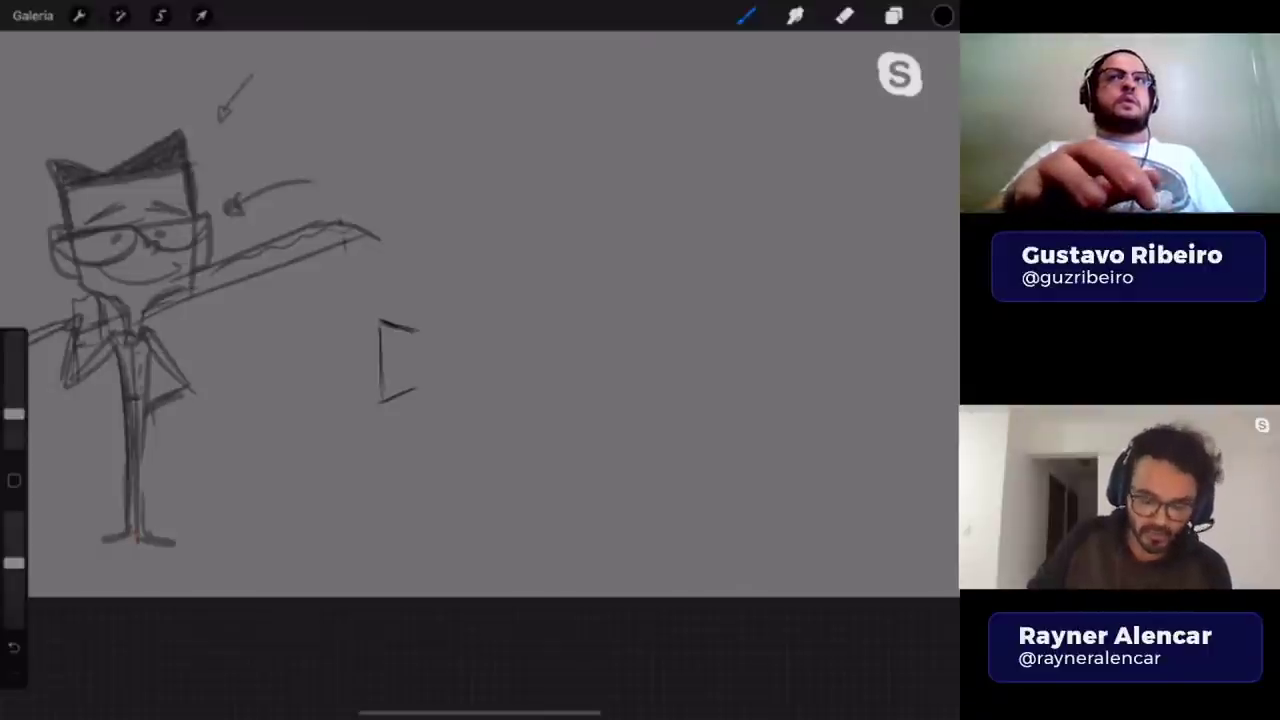
pyautogui.hotkey('ctrl', 'z')
pyautogui.moveTo(381, 400); pyautogui.dragTo(410, 400)
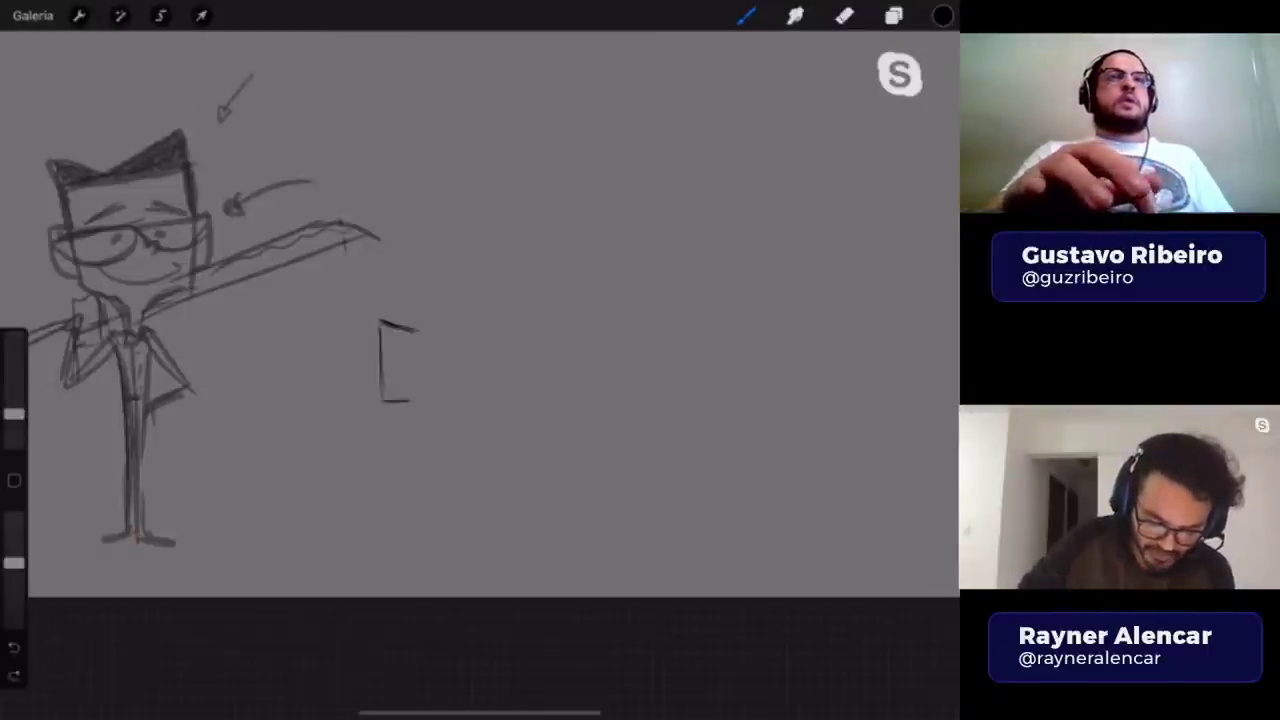
pyautogui.hotkey('ctrl', 'z')
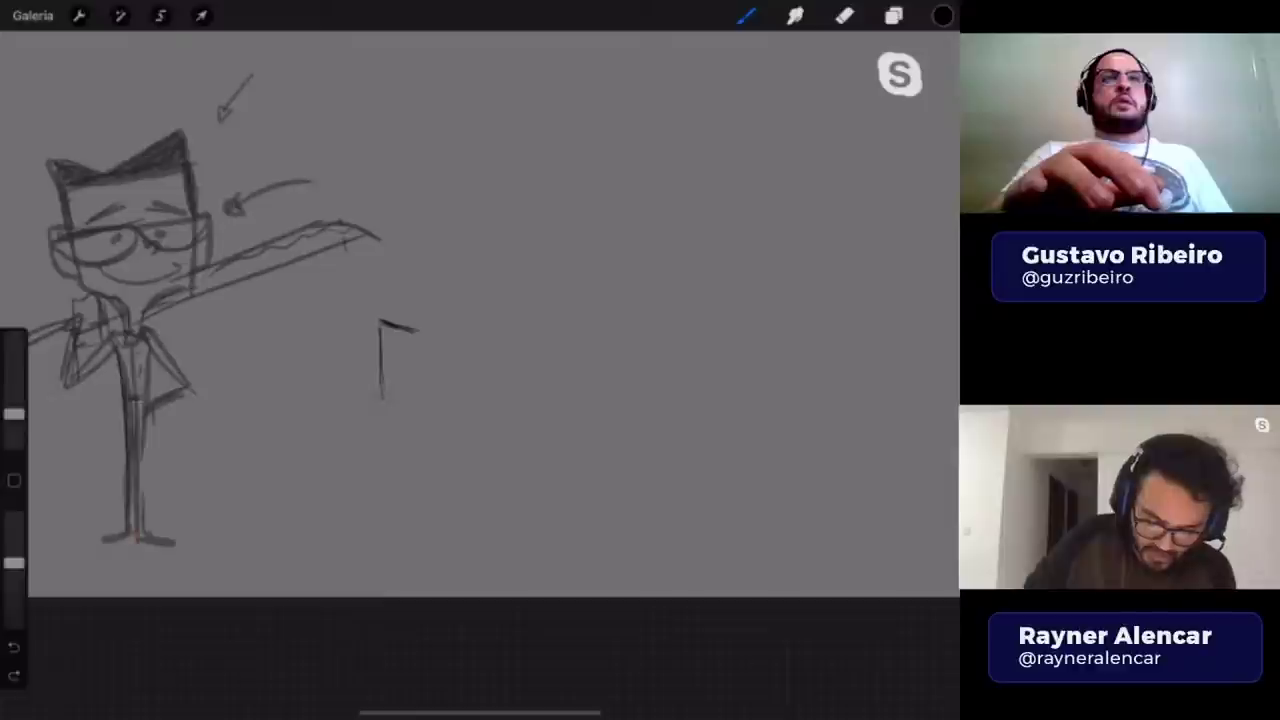
pyautogui.hotkey('ctrl', 'z')
pyautogui.moveTo(377, 396); pyautogui.dragTo(412, 408)
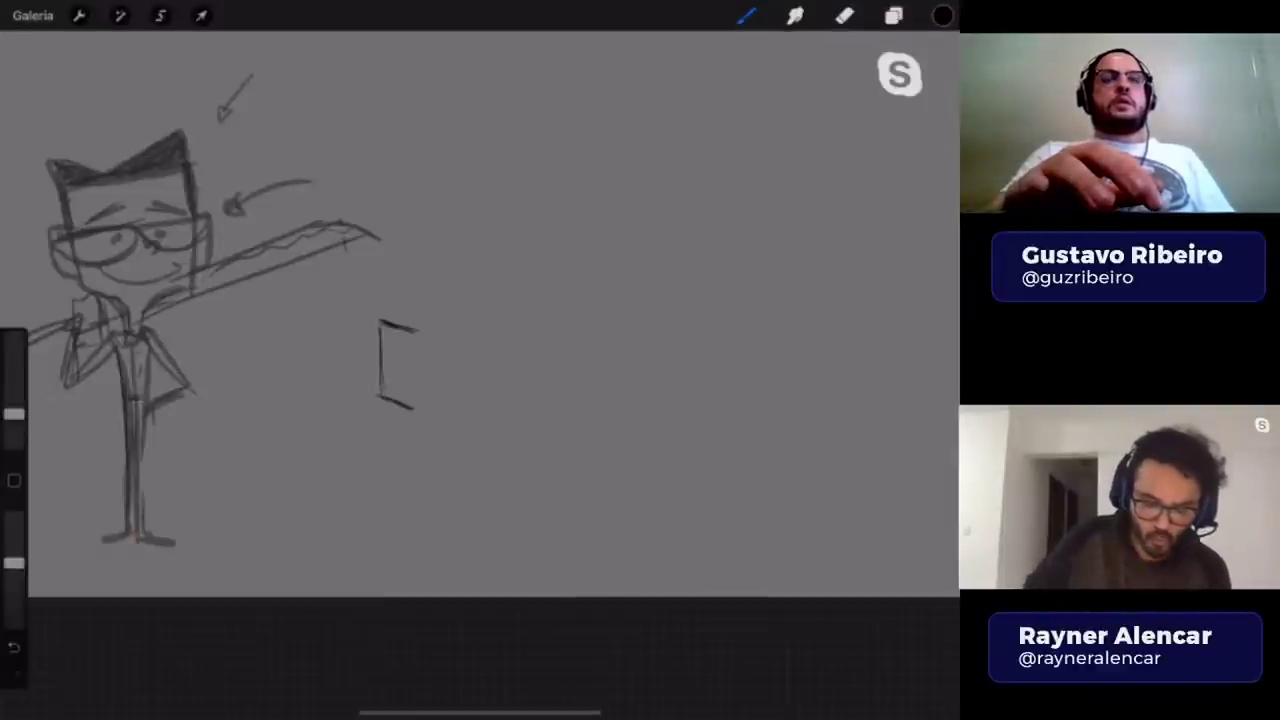
pyautogui.moveTo(435, 366); pyautogui.dragTo(428, 348)
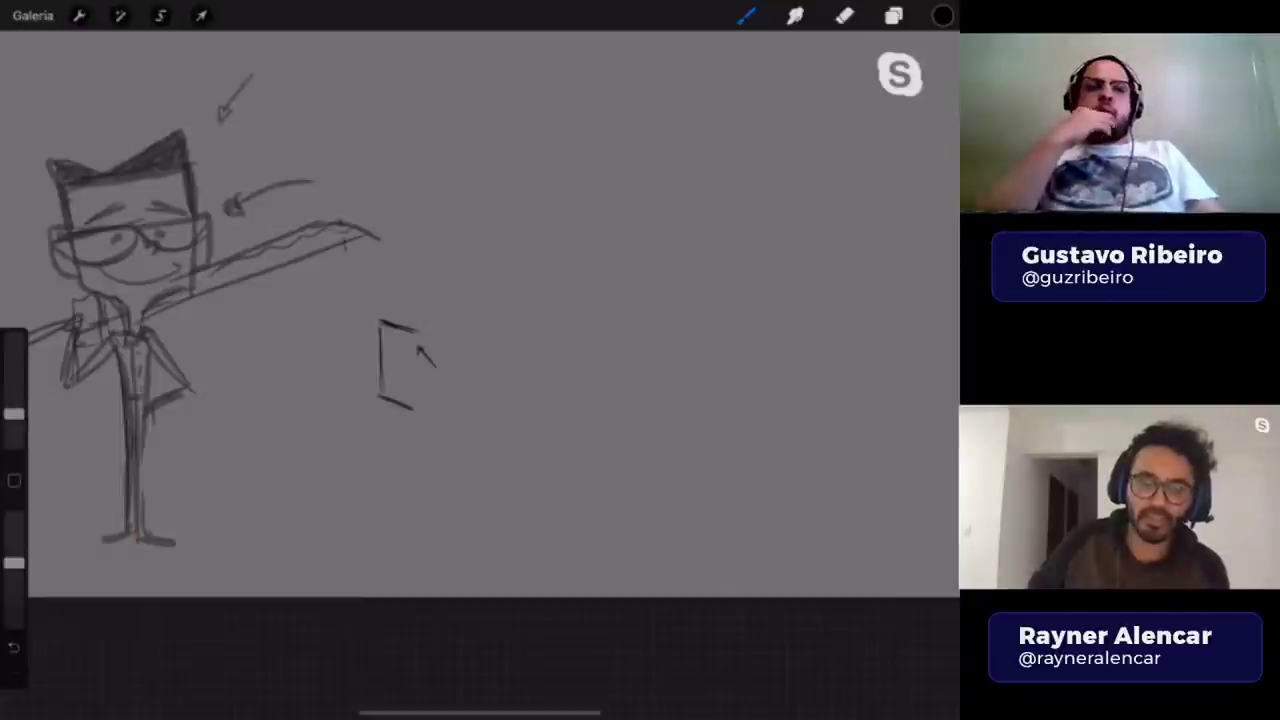
pyautogui.hotkey('ctrl', 'z')
pyautogui.hotkey('ctrl', 'z')
pyautogui.hotkey('ctrl', 'z')
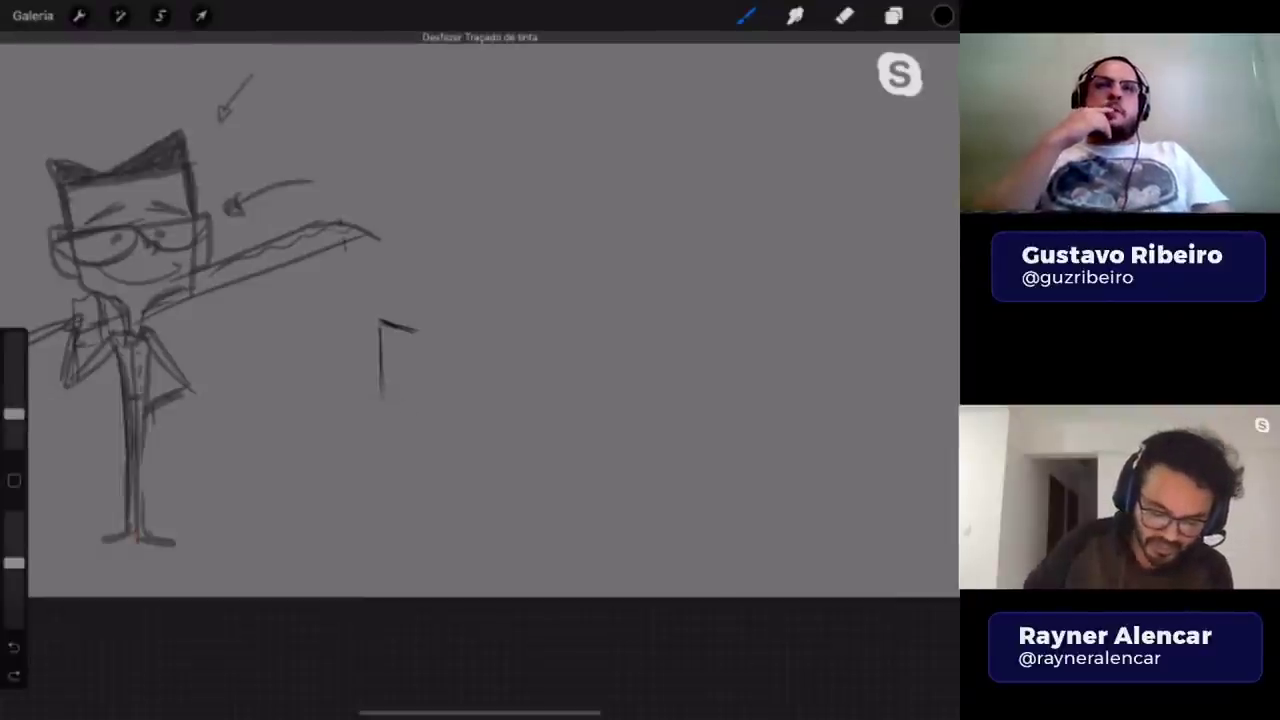
# - Finish the boxy torso's bottom and inner line, then draw the legs below
pyautogui.moveTo(378, 403); pyautogui.dragTo(418, 392)
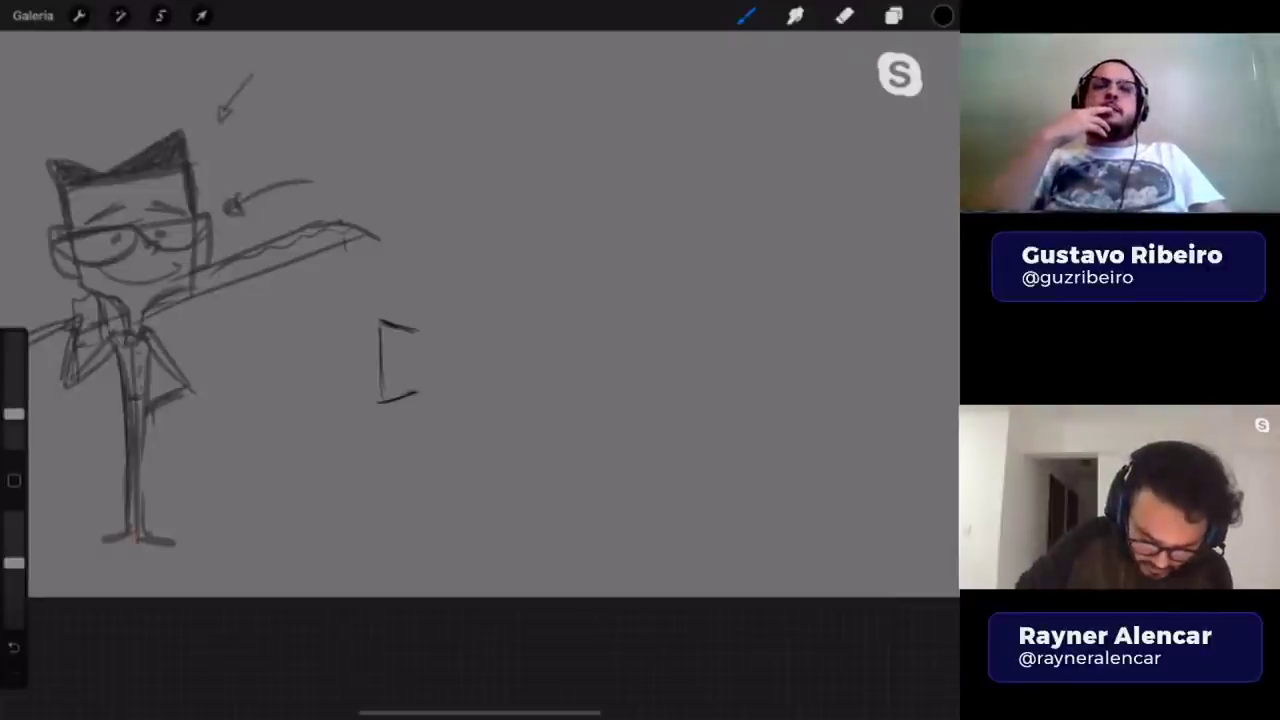
pyautogui.moveTo(397, 326); pyautogui.dragTo(396, 404)
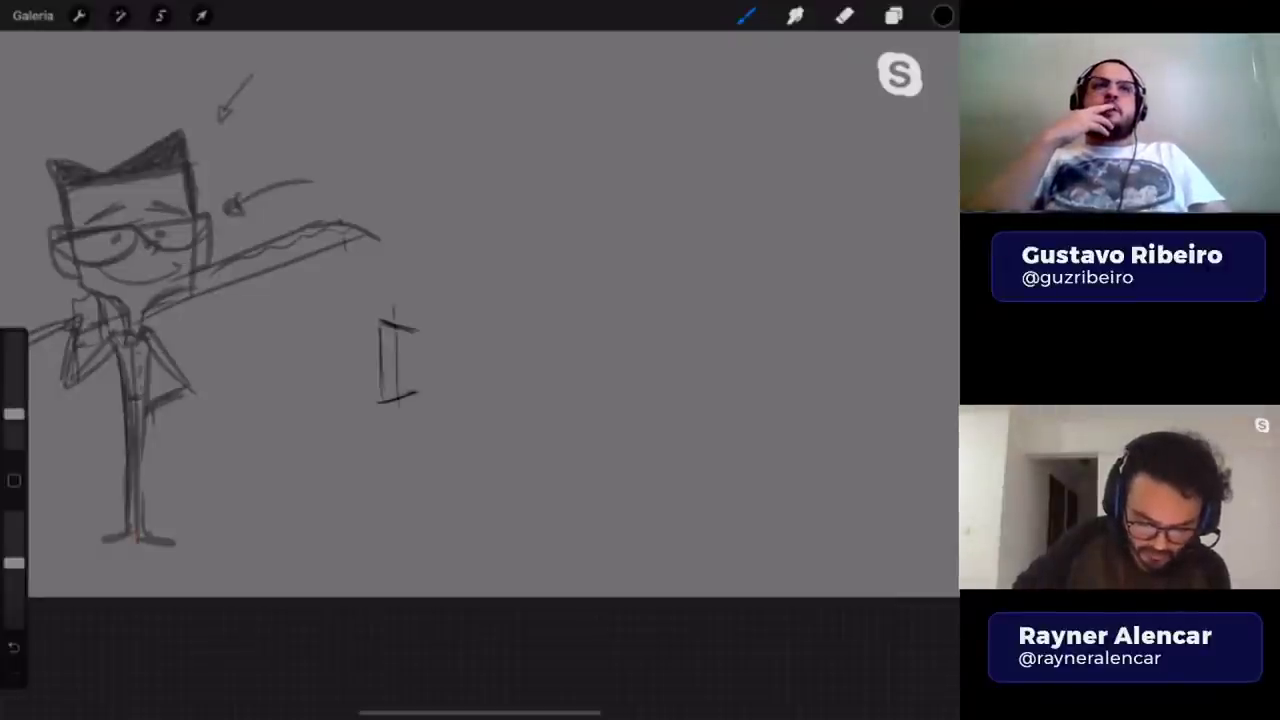
pyautogui.moveTo(378, 328); pyautogui.dragTo(378, 386)
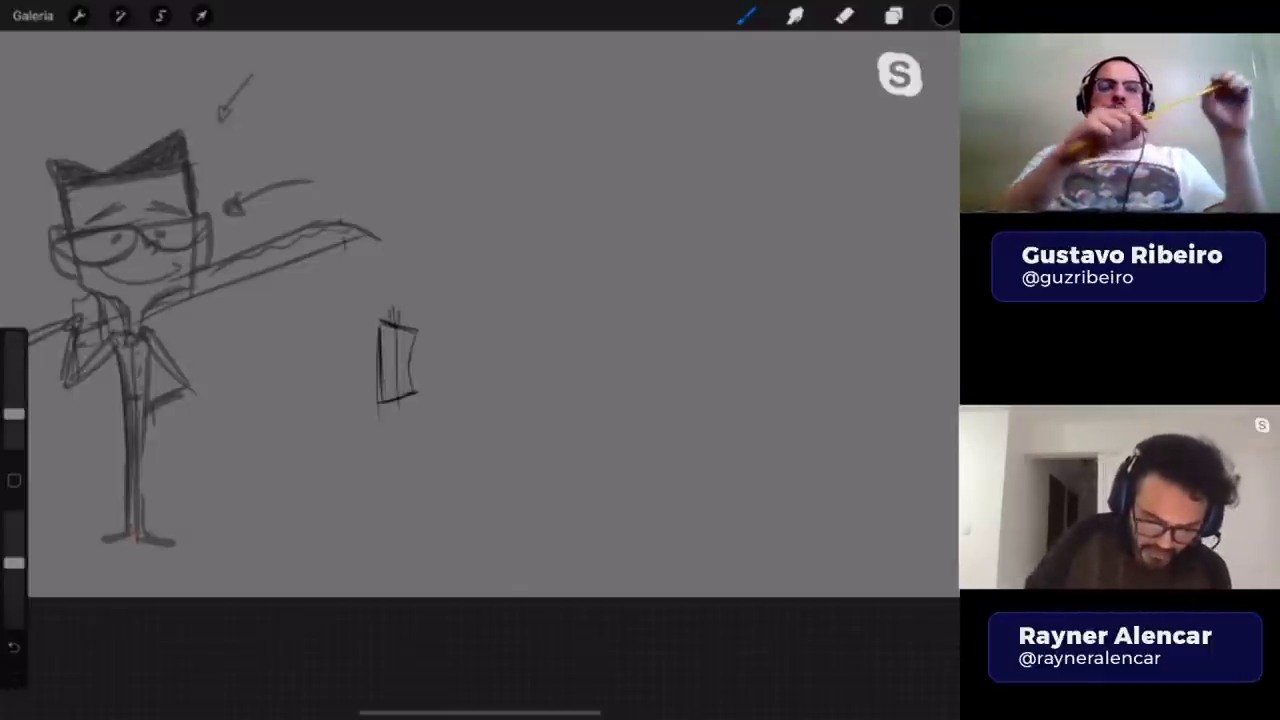
pyautogui.moveTo(406, 400)
pyautogui.mouseDown()
pyautogui.moveTo(406, 510)
pyautogui.moveTo(404, 480)
pyautogui.mouseUp()
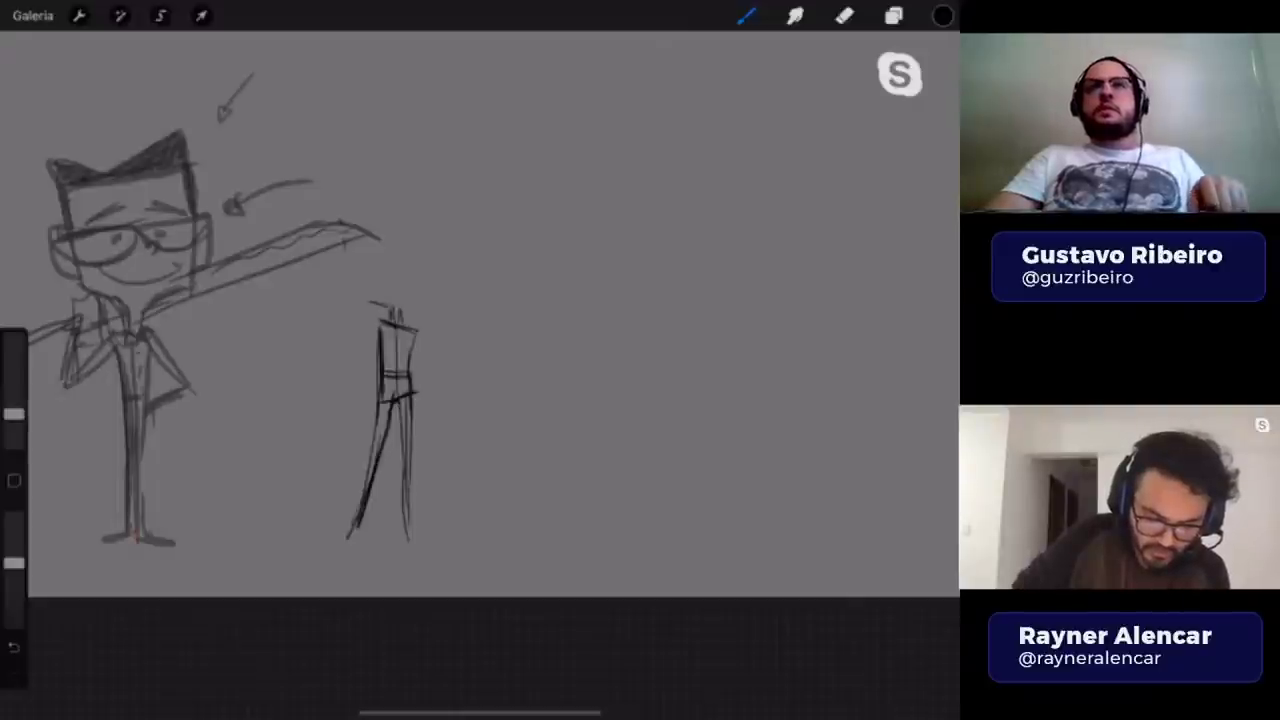
# - Try a neck, round head and spine line above the right figure, undoing the spine lines
pyautogui.hotkey('ctrl', 'z')
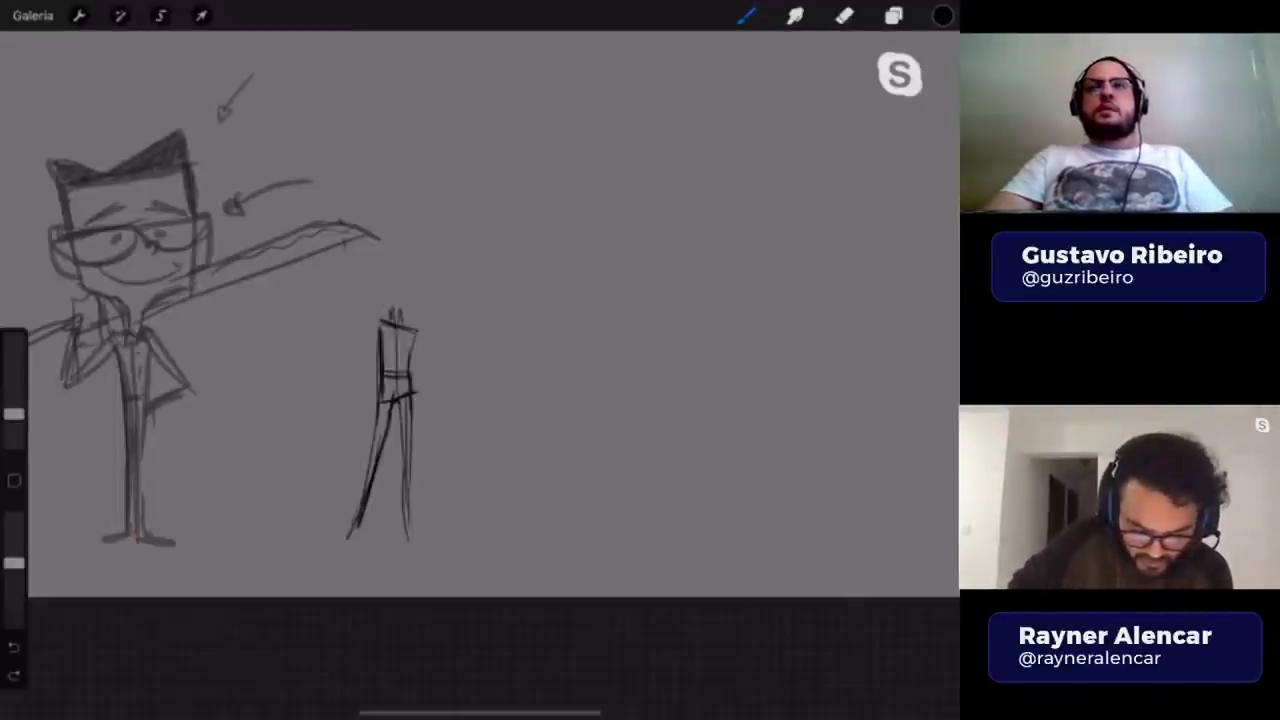
pyautogui.moveTo(397, 308); pyautogui.dragTo(424, 230)
pyautogui.moveTo(430, 184); pyautogui.dragTo(424, 186)
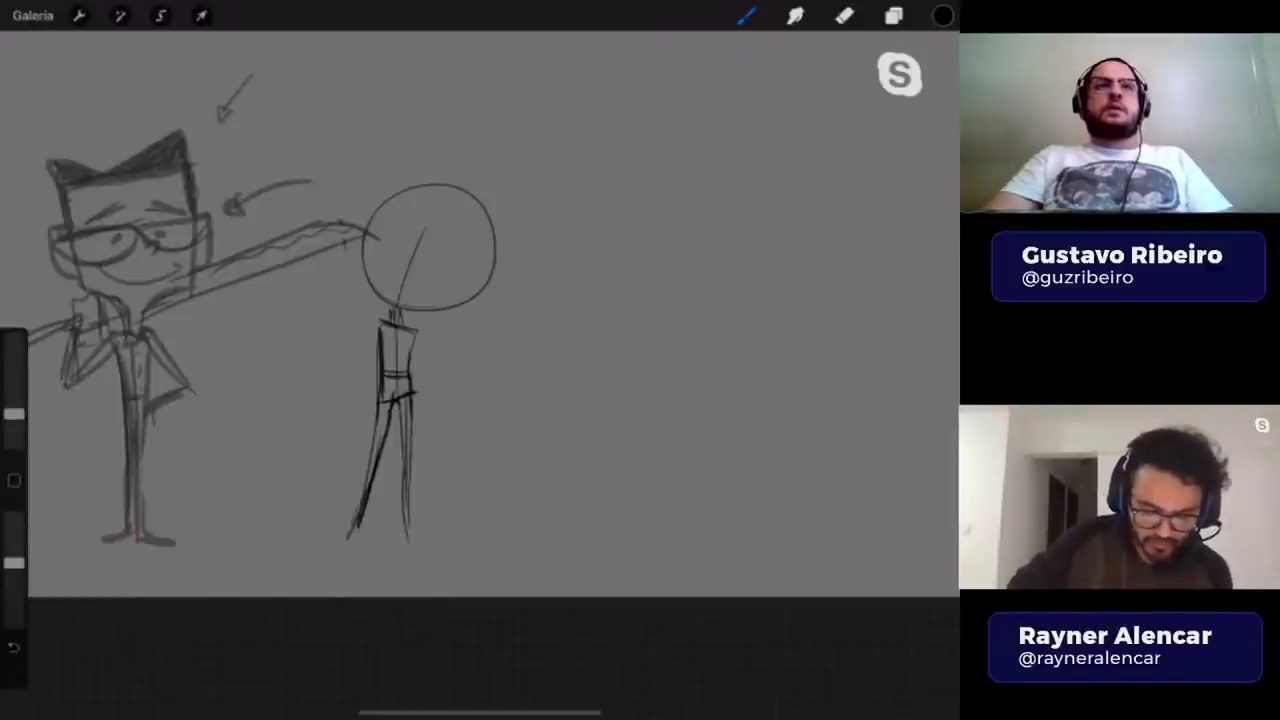
pyautogui.moveTo(360, 558); pyautogui.dragTo(430, 214)
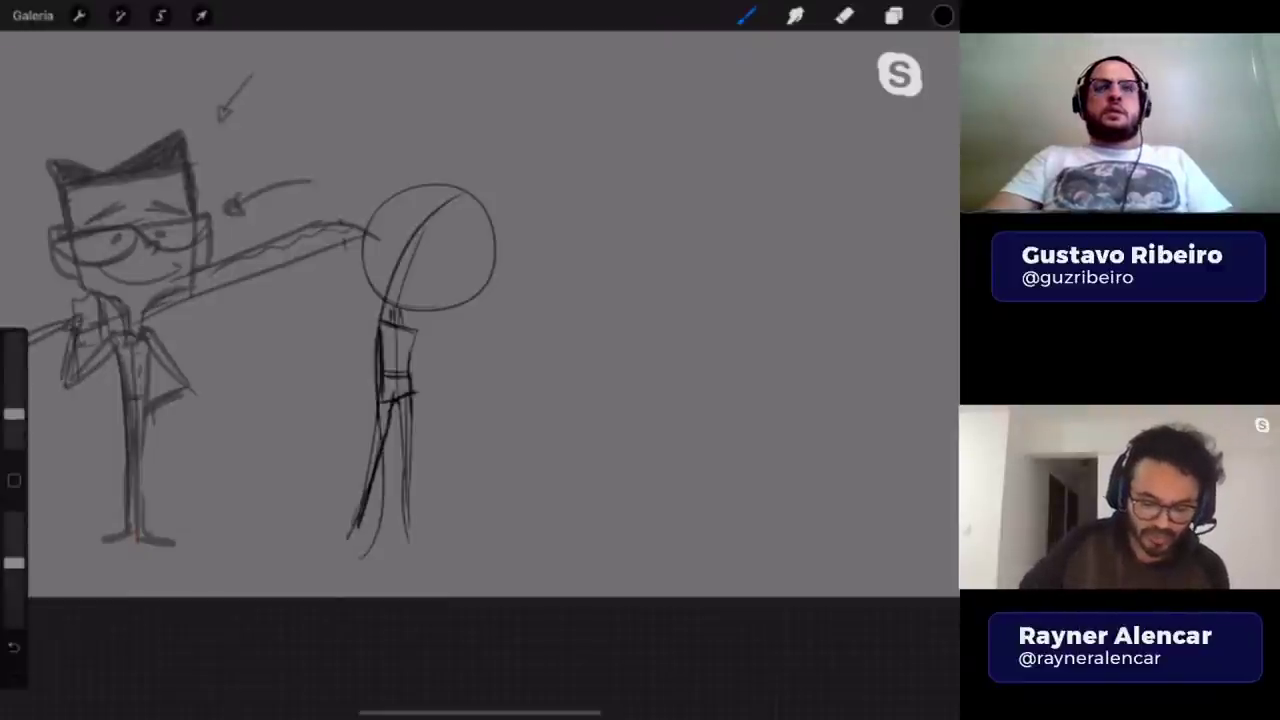
pyautogui.hotkey('ctrl', 'z')
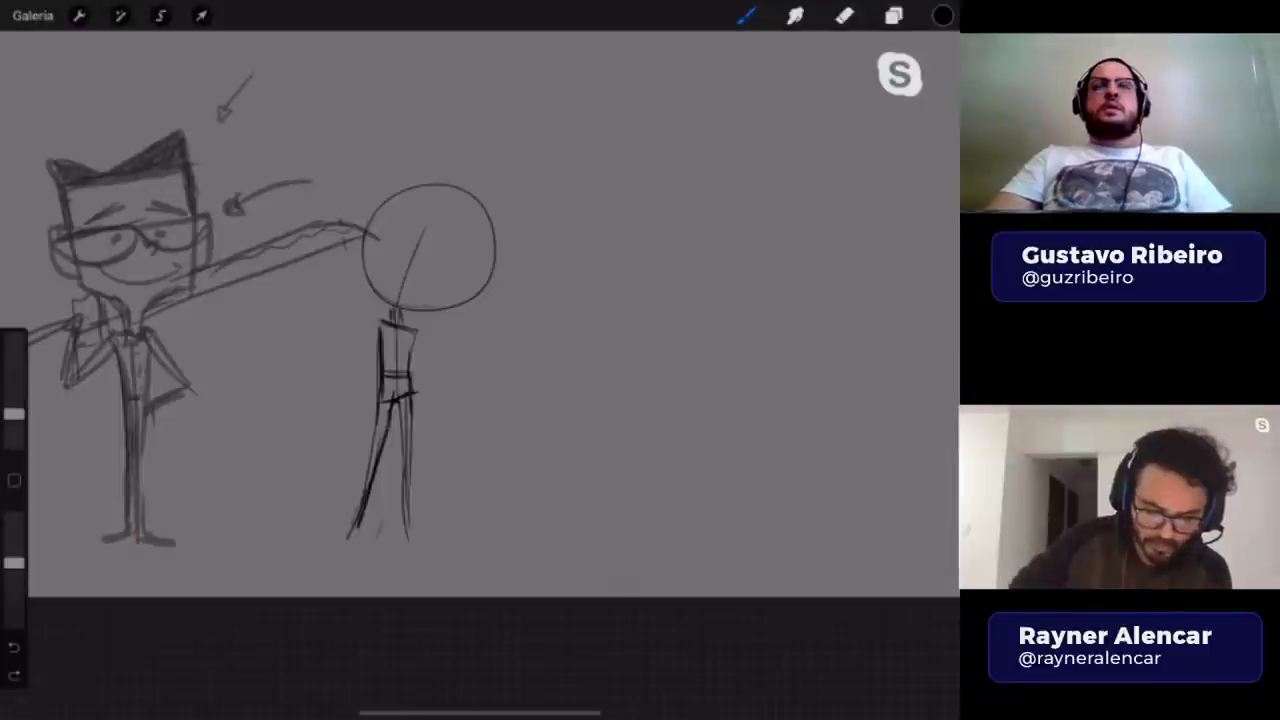
pyautogui.moveTo(380, 530); pyautogui.dragTo(463, 168)
pyautogui.hotkey('ctrl', 'z')
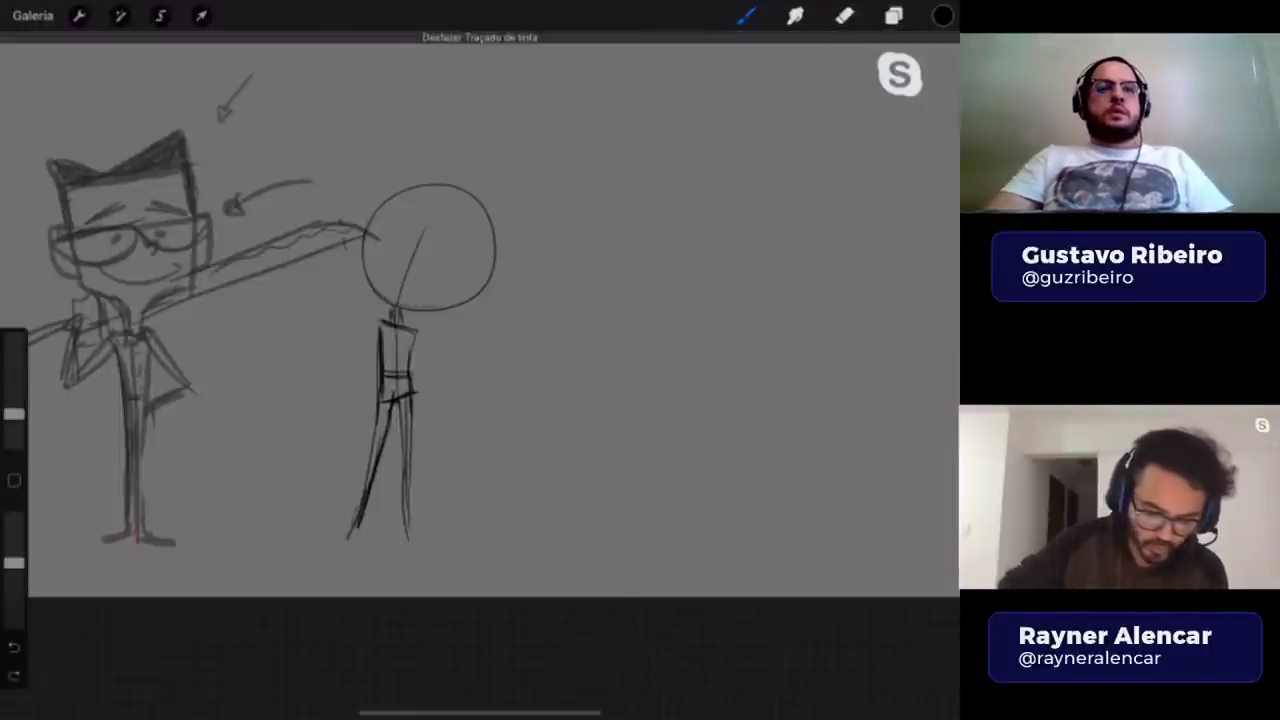
# - Try a second head circle, undo both circles, and darken the left character's eyebrow
pyautogui.moveTo(386, 186)
pyautogui.mouseDown()
pyautogui.moveTo(362, 316)
pyautogui.moveTo(392, 187)
pyautogui.mouseUp()
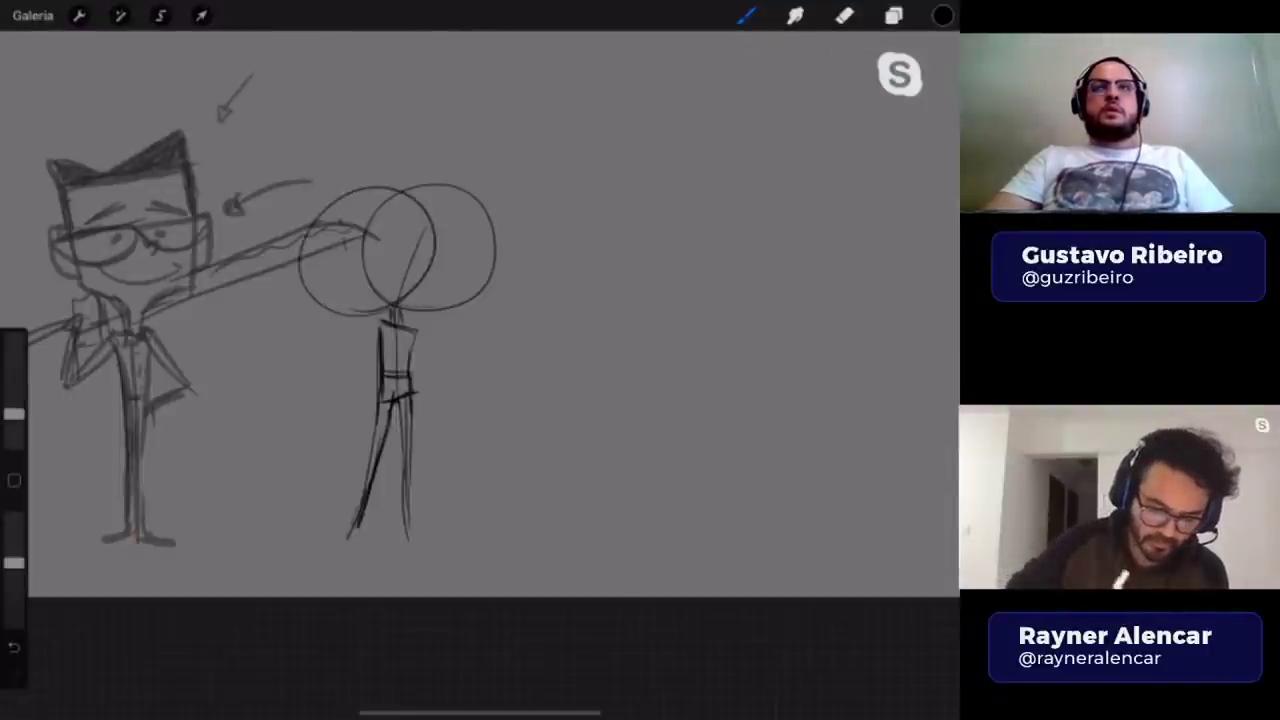
pyautogui.hotkey('ctrl', 'z')
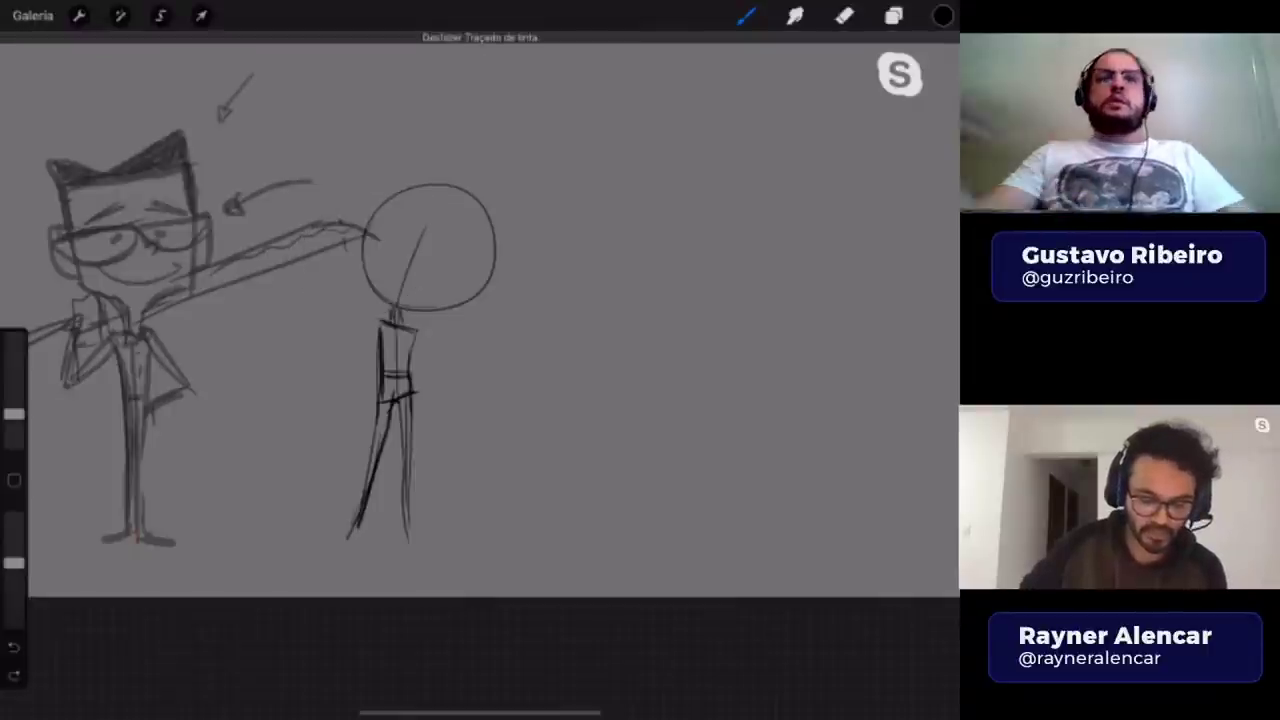
pyautogui.hotkey('ctrl', 'z')
pyautogui.hotkey('ctrl', 'z')
pyautogui.moveTo(130, 160); pyautogui.dragTo(136, 345)
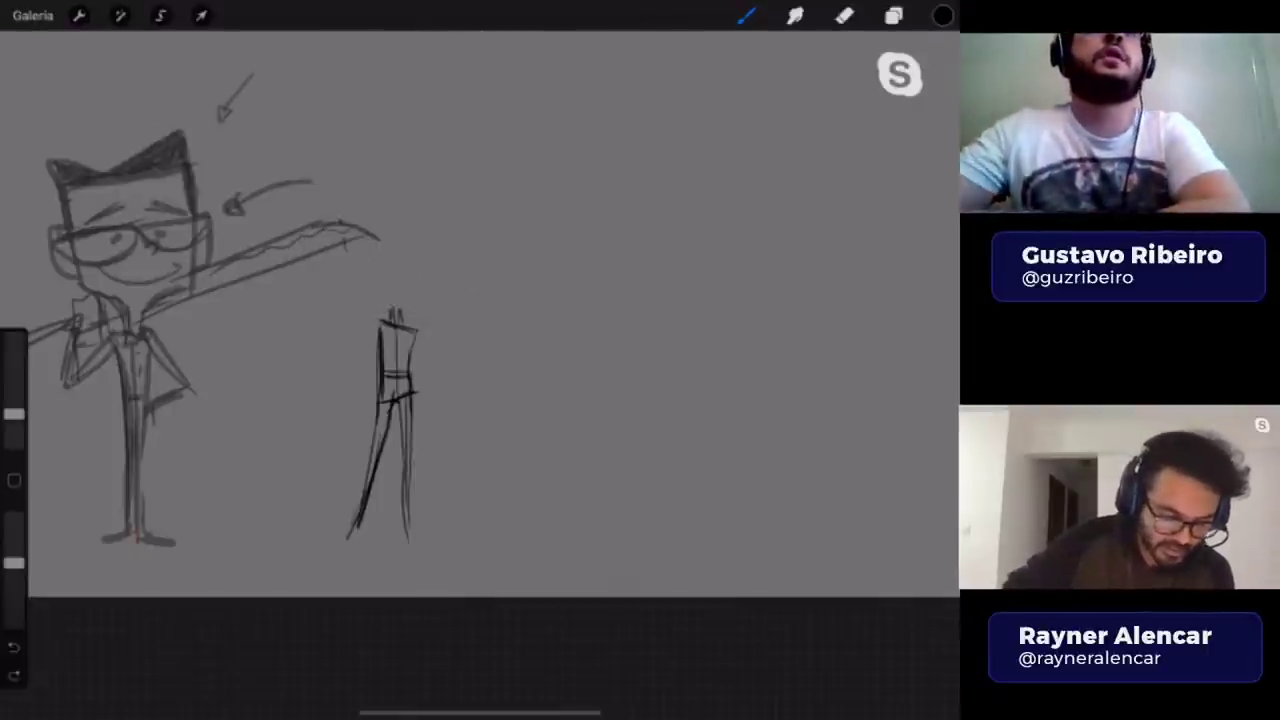
pyautogui.hotkey('ctrl', 'z')
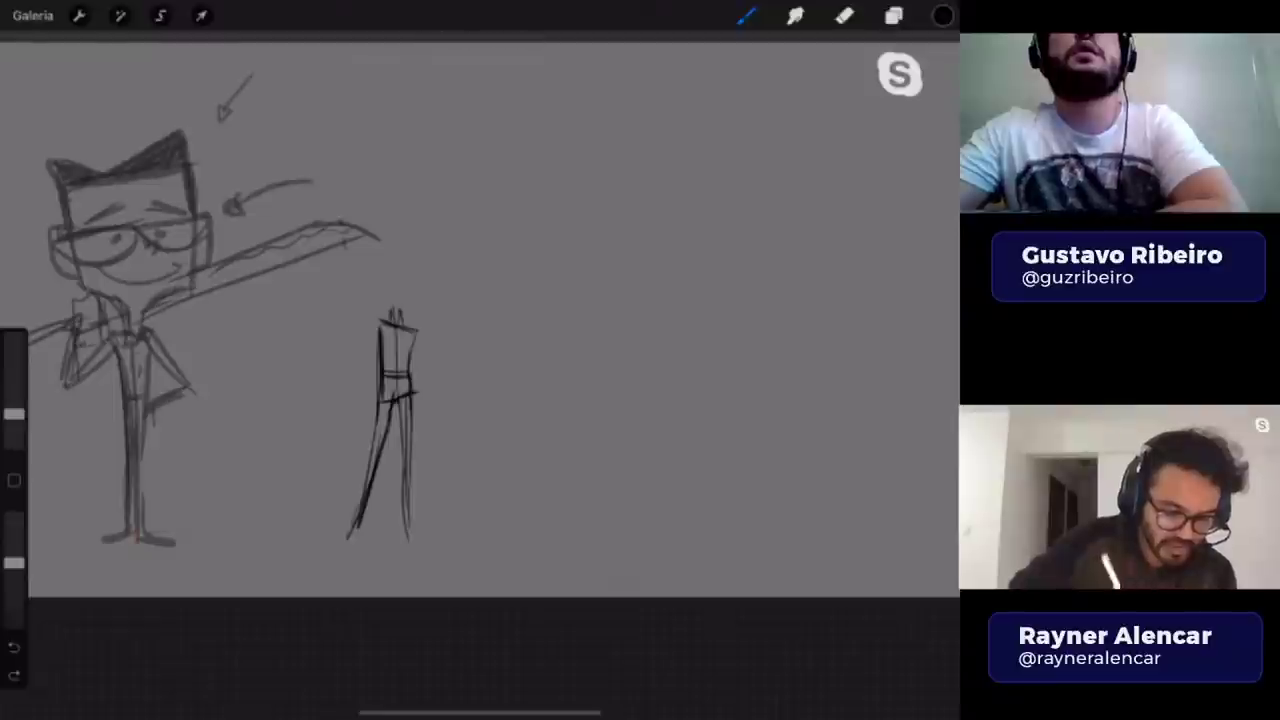
pyautogui.moveTo(188, 216); pyautogui.dragTo(264, 210)
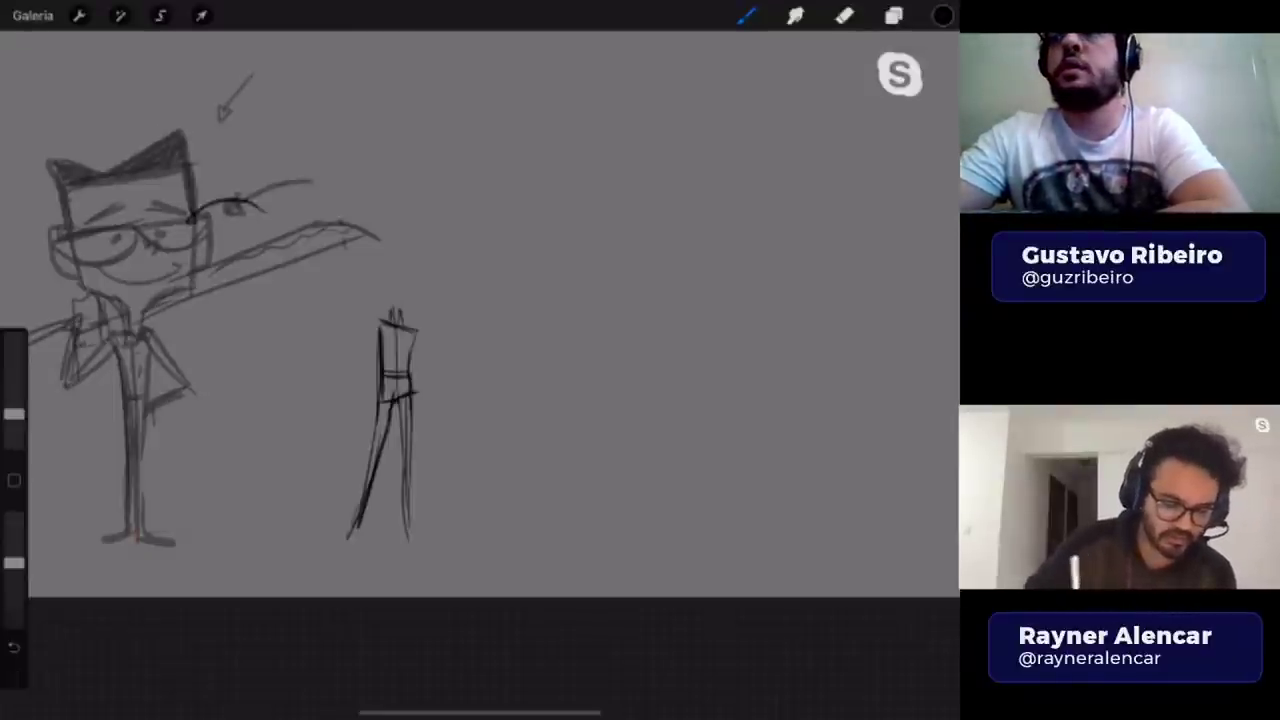
# - Remove the stray glasses stroke, sketch the box head with eye, and refine the right figure's legs
pyautogui.hotkey('ctrl', 'z')
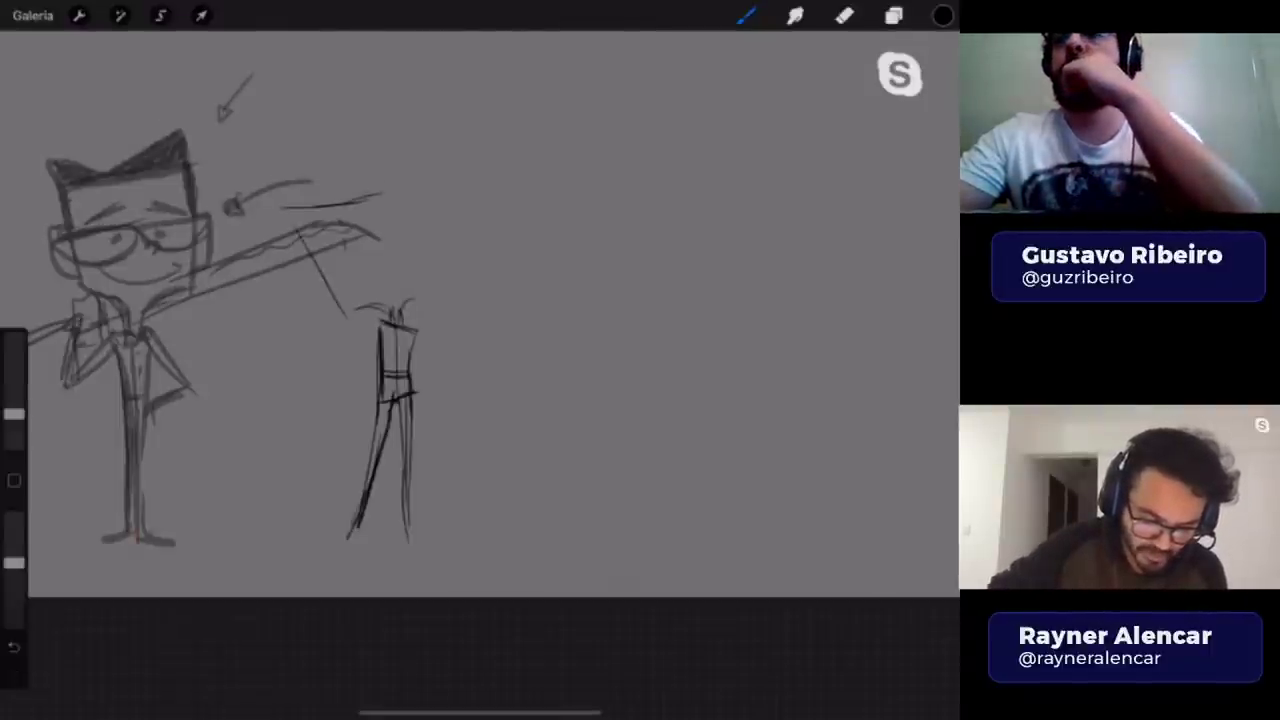
pyautogui.moveTo(322, 207); pyautogui.dragTo(398, 168)
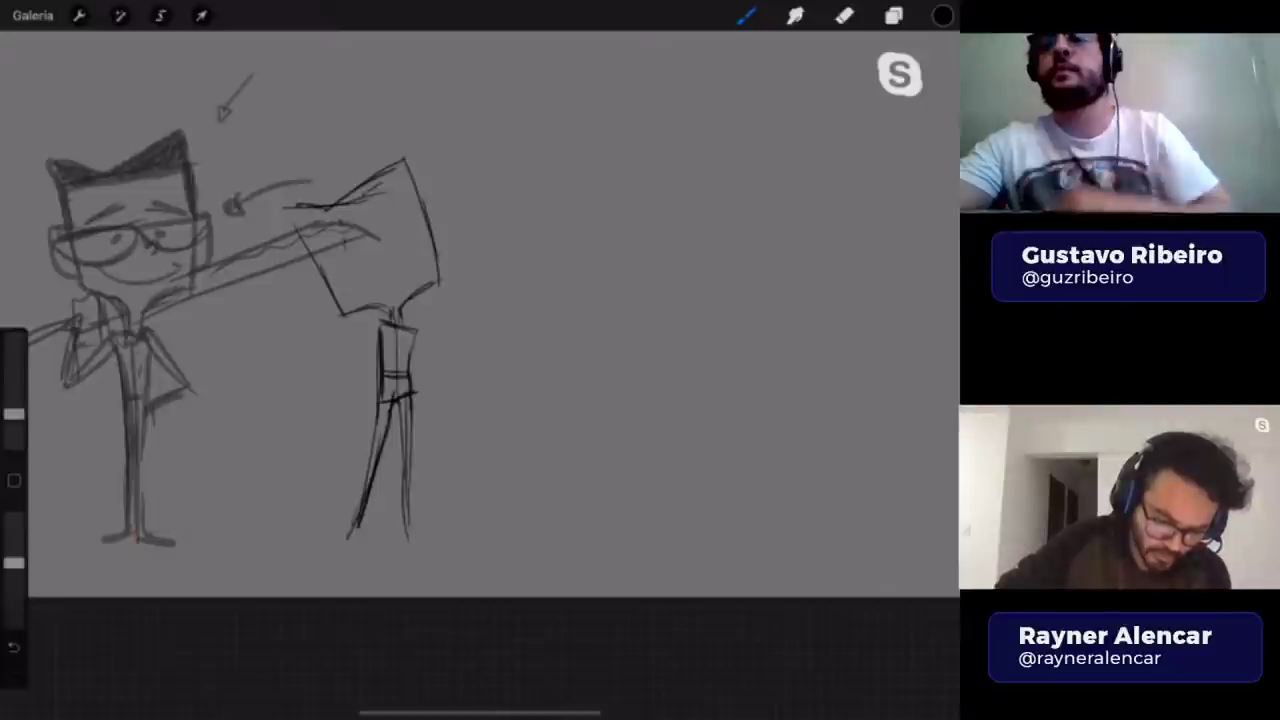
pyautogui.moveTo(317, 266); pyautogui.dragTo(334, 312)
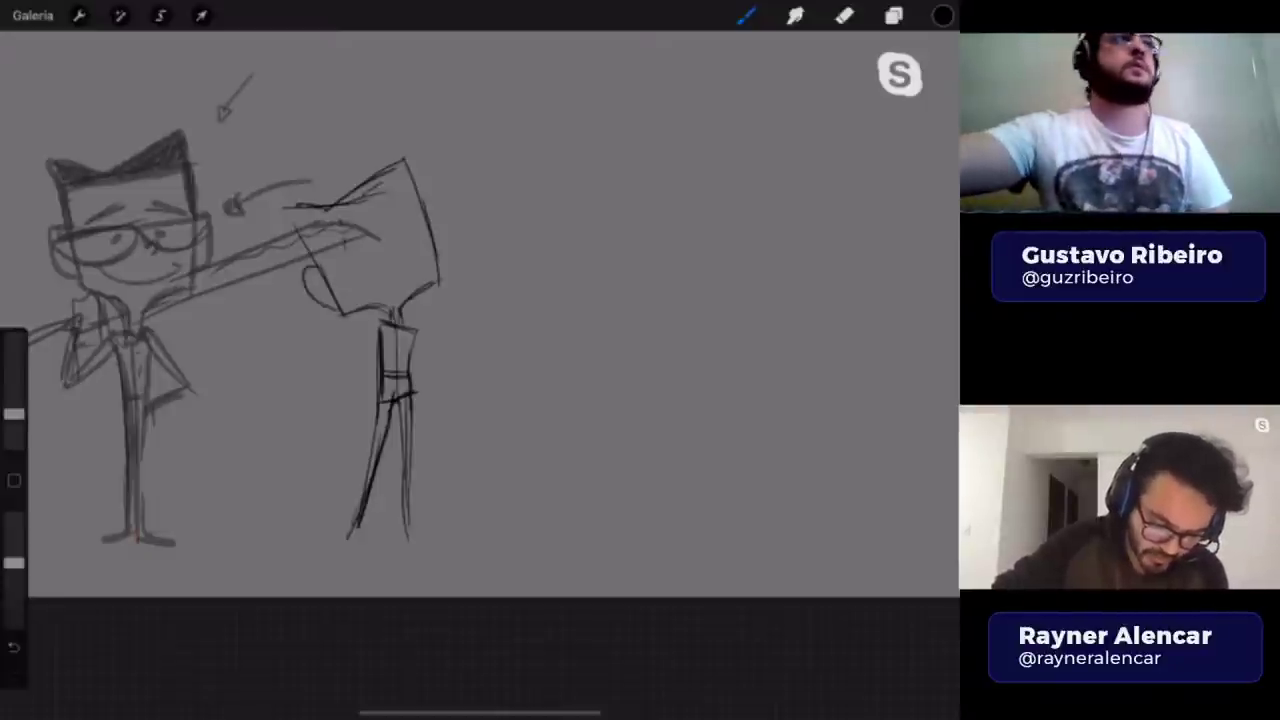
pyautogui.moveTo(400, 243)
pyautogui.mouseDown()
pyautogui.moveTo(438, 257)
pyautogui.moveTo(338, 266)
pyautogui.moveTo(398, 248)
pyautogui.mouseUp()
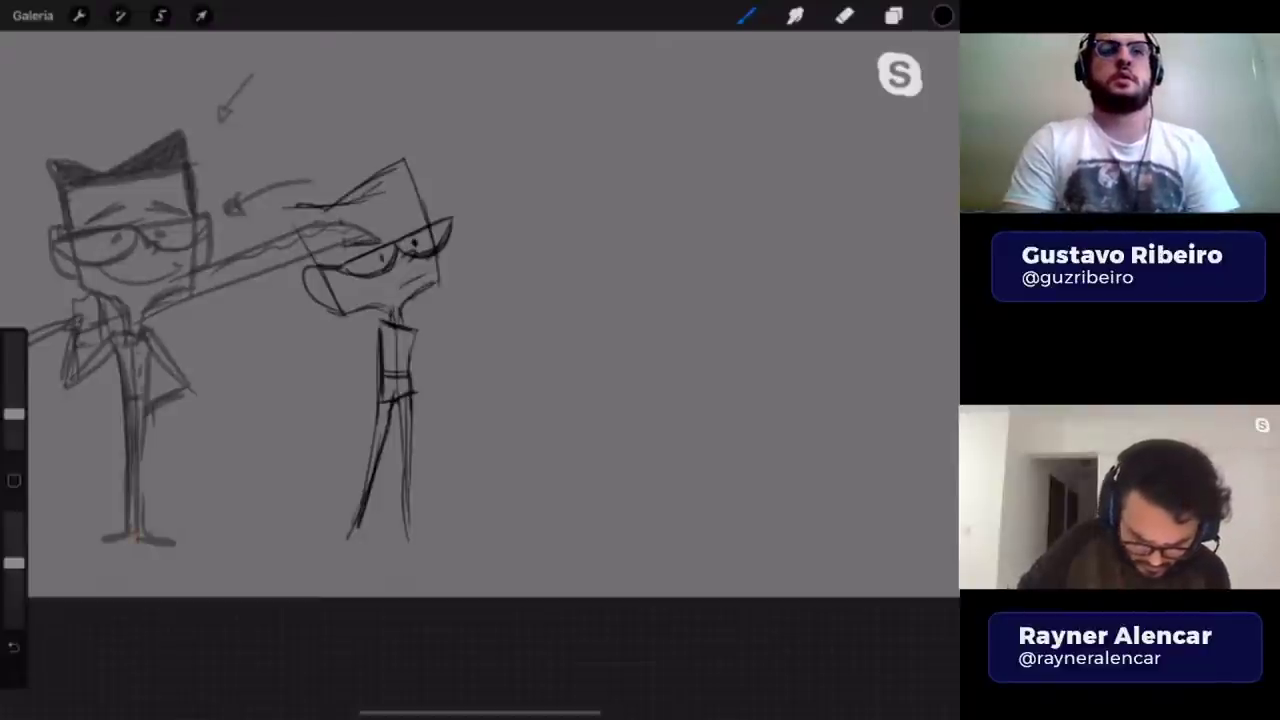
pyautogui.moveTo(402, 408); pyautogui.dragTo(422, 542)
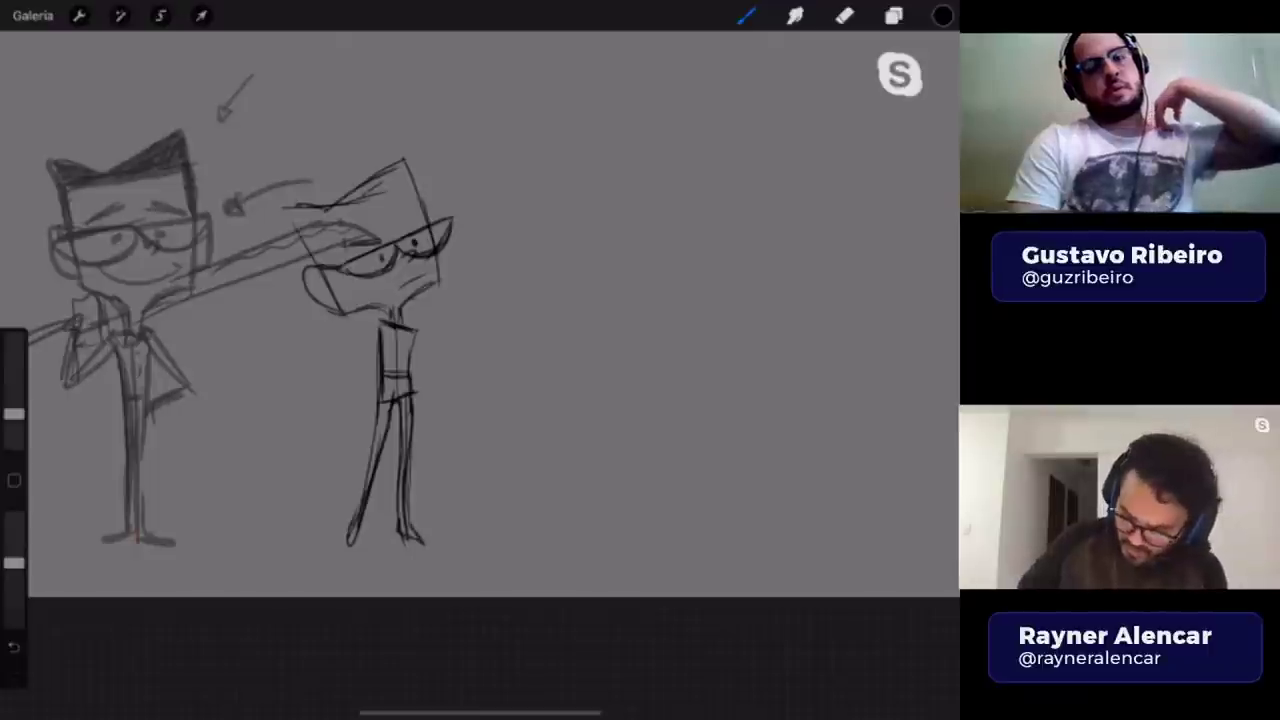
pyautogui.click(893, 15)
# - Toggle the left character's layer off and on, then sketch the right character's arm
pyautogui.click(932, 654)
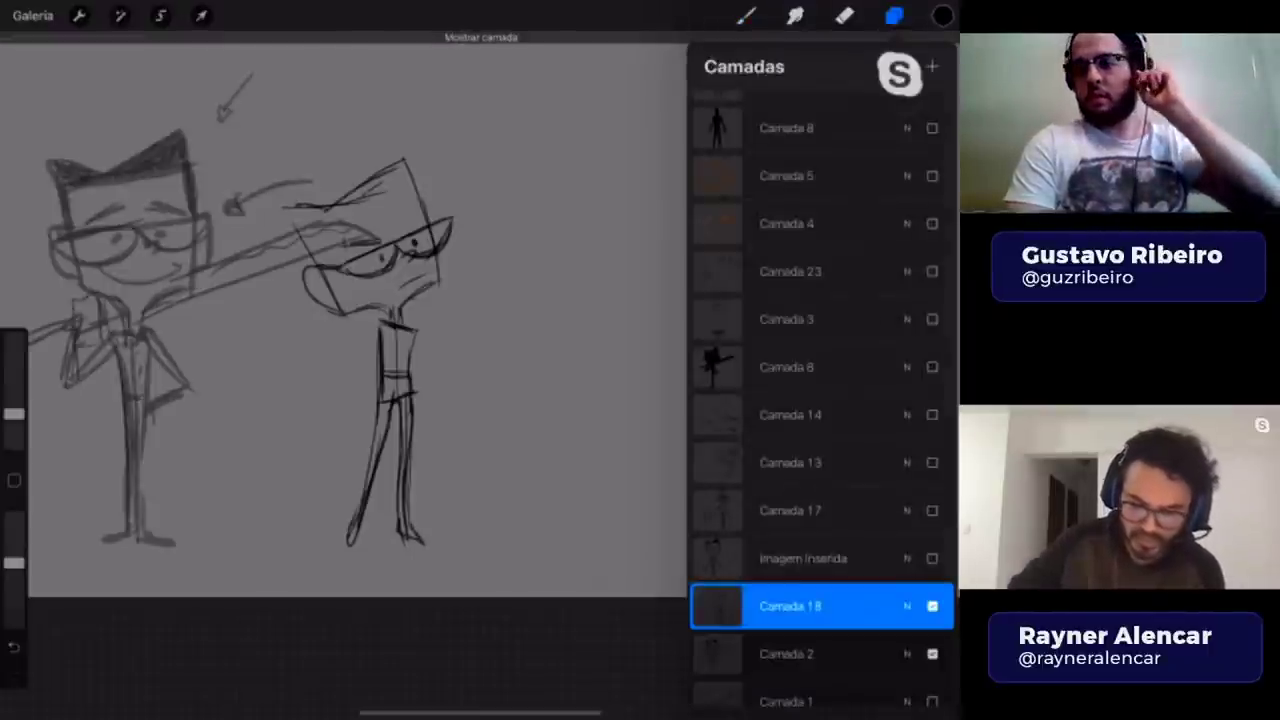
pyautogui.click(745, 15)
pyautogui.click(745, 15)
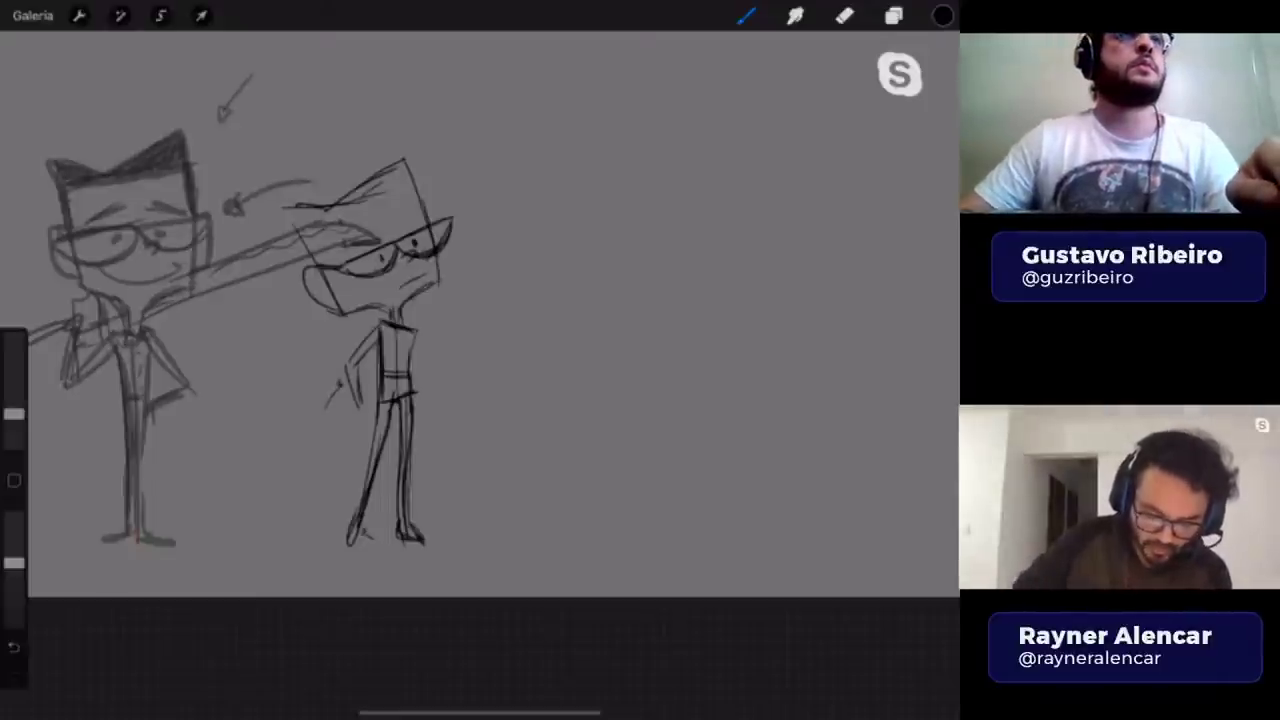
pyautogui.moveTo(417, 334); pyautogui.dragTo(435, 431)
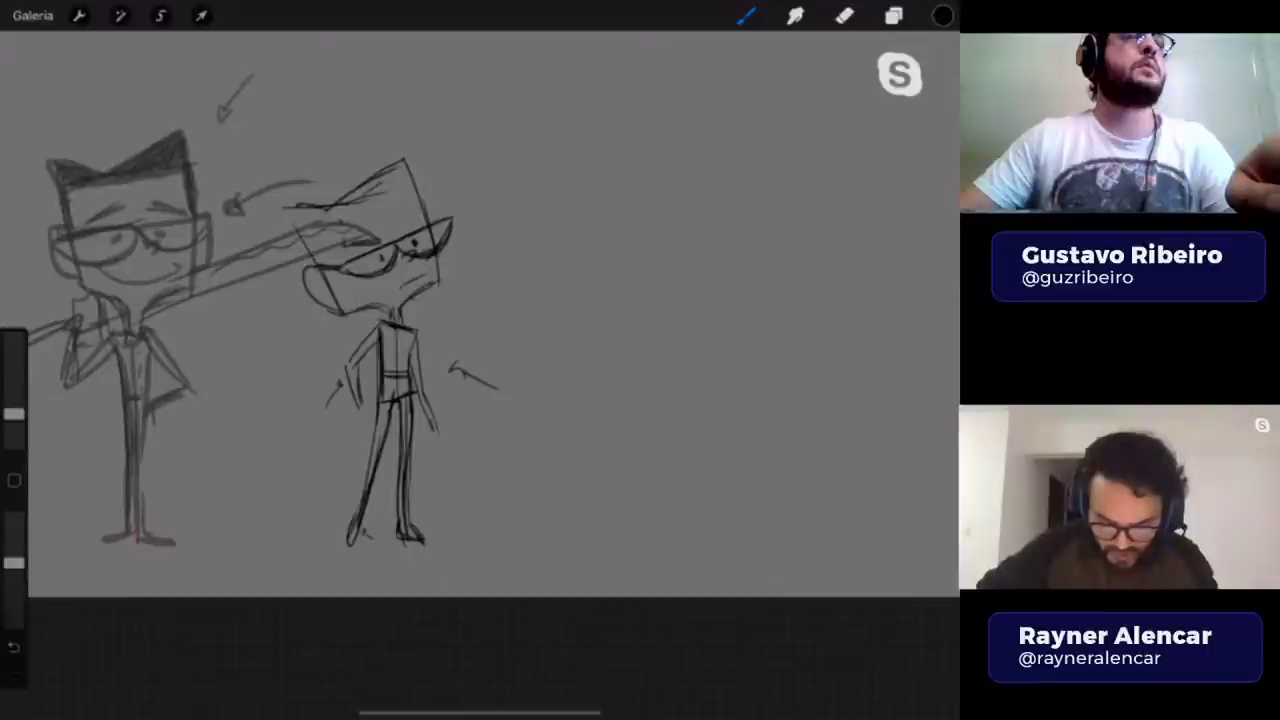
# - Sketch a V-shaped torso with top marks right of the box-headed character
pyautogui.moveTo(558, 248)
pyautogui.mouseDown()
pyautogui.moveTo(710, 238)
pyautogui.moveTo(598, 318)
pyautogui.moveTo(622, 356)
pyautogui.mouseUp()
pyautogui.moveTo(698, 274); pyautogui.dragTo(665, 377)
pyautogui.moveTo(578, 290); pyautogui.dragTo(588, 376)
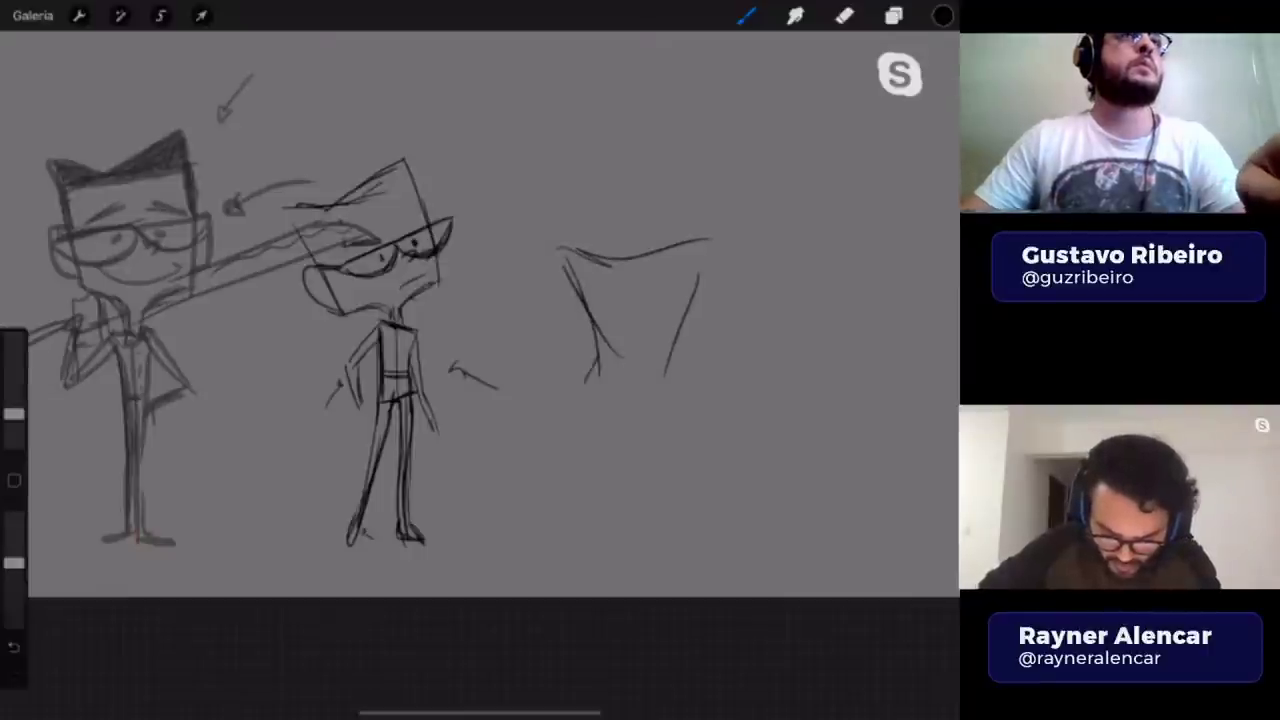
pyautogui.moveTo(692, 440); pyautogui.dragTo(681, 453)
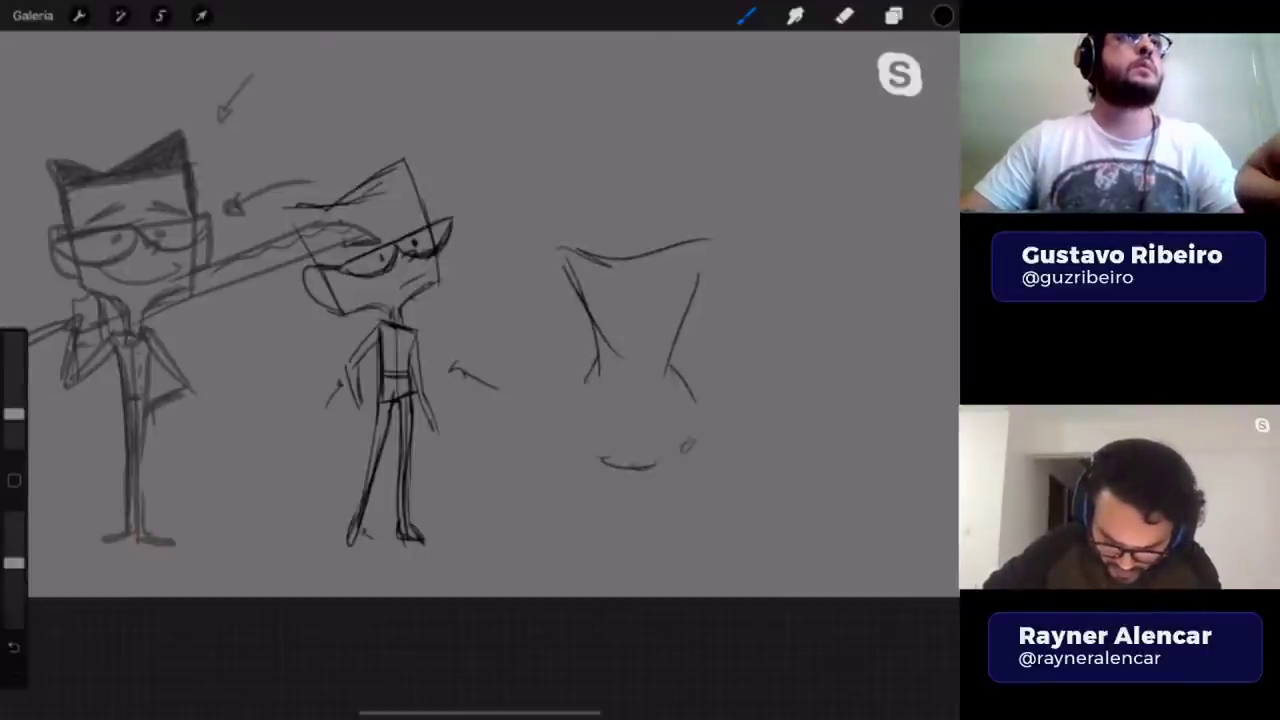
pyautogui.moveTo(615, 226); pyautogui.dragTo(618, 266)
pyautogui.moveTo(655, 224); pyautogui.dragTo(658, 270)
pyautogui.moveTo(578, 282); pyautogui.dragTo(600, 364)
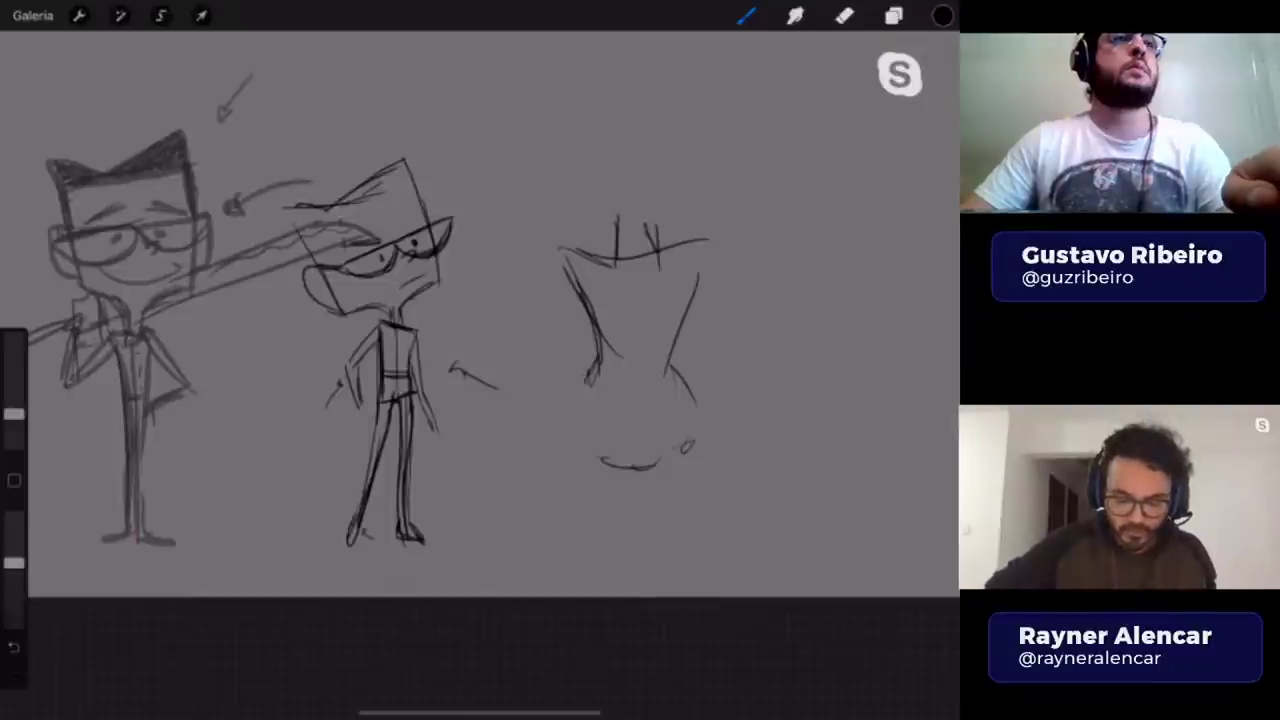
# - Add two large oval legs and a long horizontal line across the new figure's top
pyautogui.moveTo(588, 372)
pyautogui.mouseDown()
pyautogui.moveTo(450, 352)
pyautogui.moveTo(574, 458)
pyautogui.mouseUp()
pyautogui.moveTo(498, 290); pyautogui.dragTo(596, 440)
pyautogui.moveTo(472, 356); pyautogui.dragTo(622, 478)
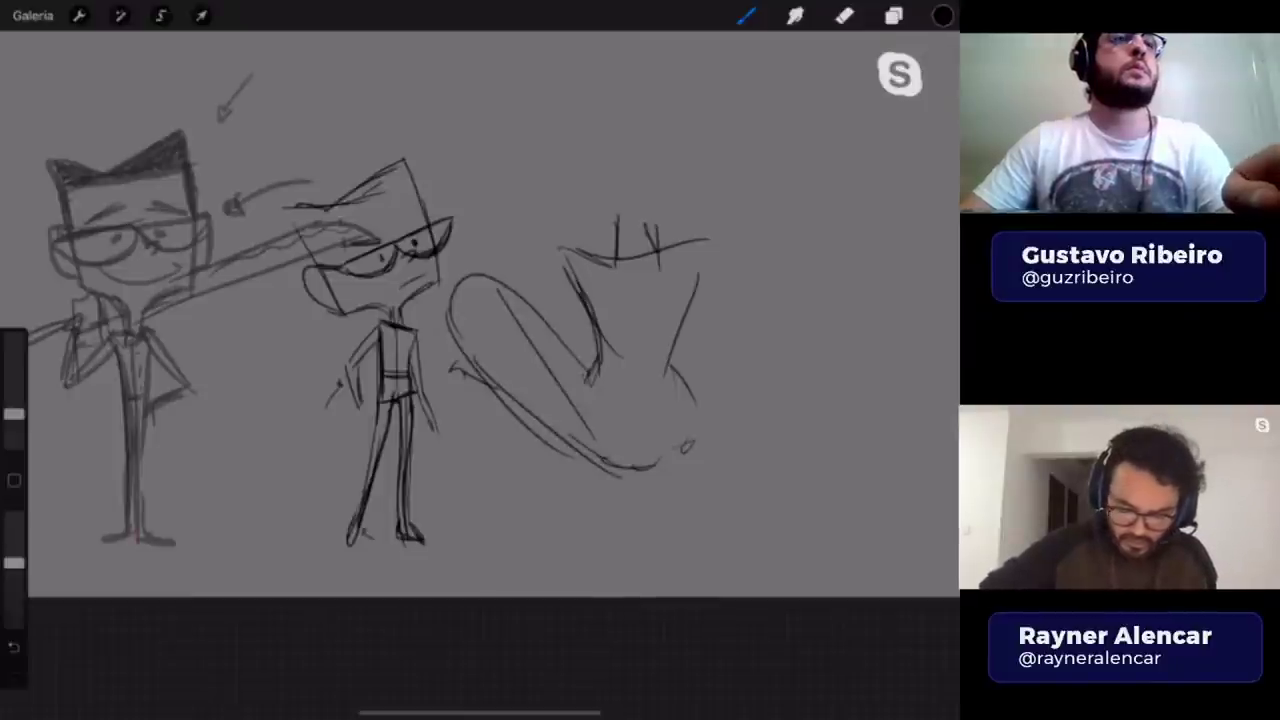
pyautogui.moveTo(672, 380); pyautogui.dragTo(805, 268)
pyautogui.moveTo(696, 418)
pyautogui.mouseDown()
pyautogui.moveTo(768, 285)
pyautogui.moveTo(684, 458)
pyautogui.mouseUp()
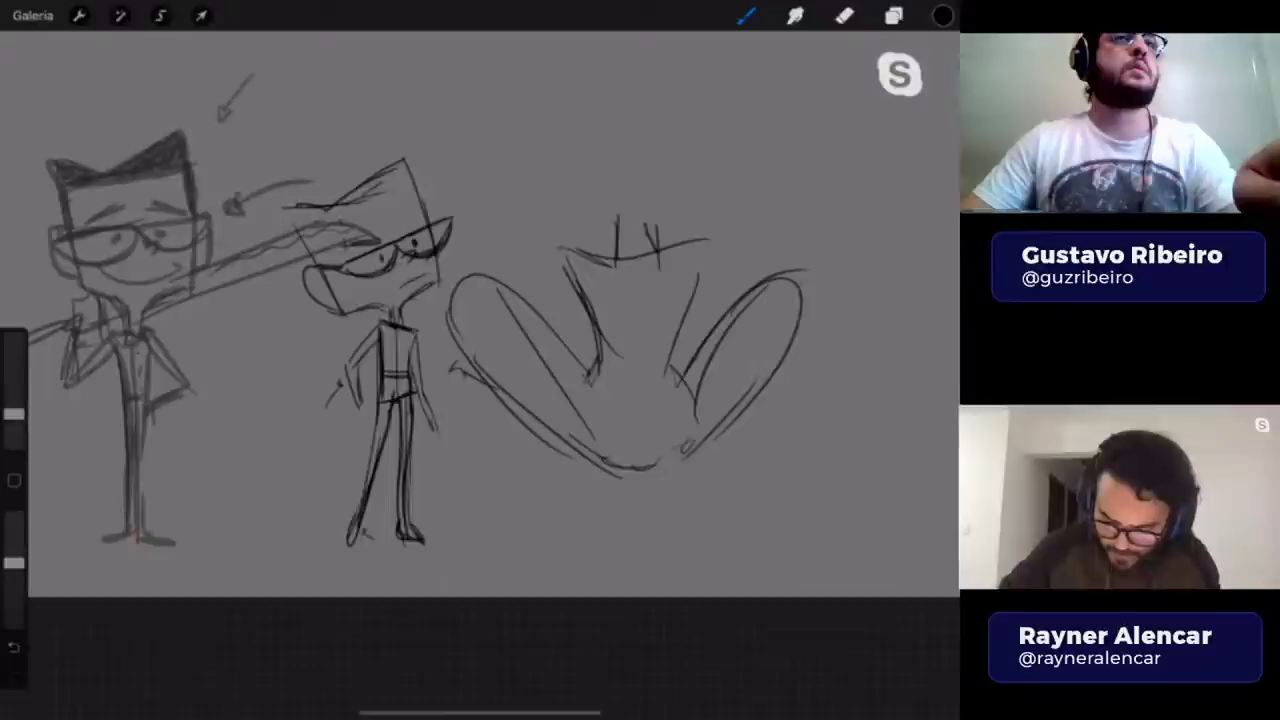
pyautogui.moveTo(698, 362); pyautogui.dragTo(642, 454)
pyautogui.moveTo(580, 428); pyautogui.dragTo(628, 450)
pyautogui.moveTo(448, 289); pyautogui.dragTo(867, 263)
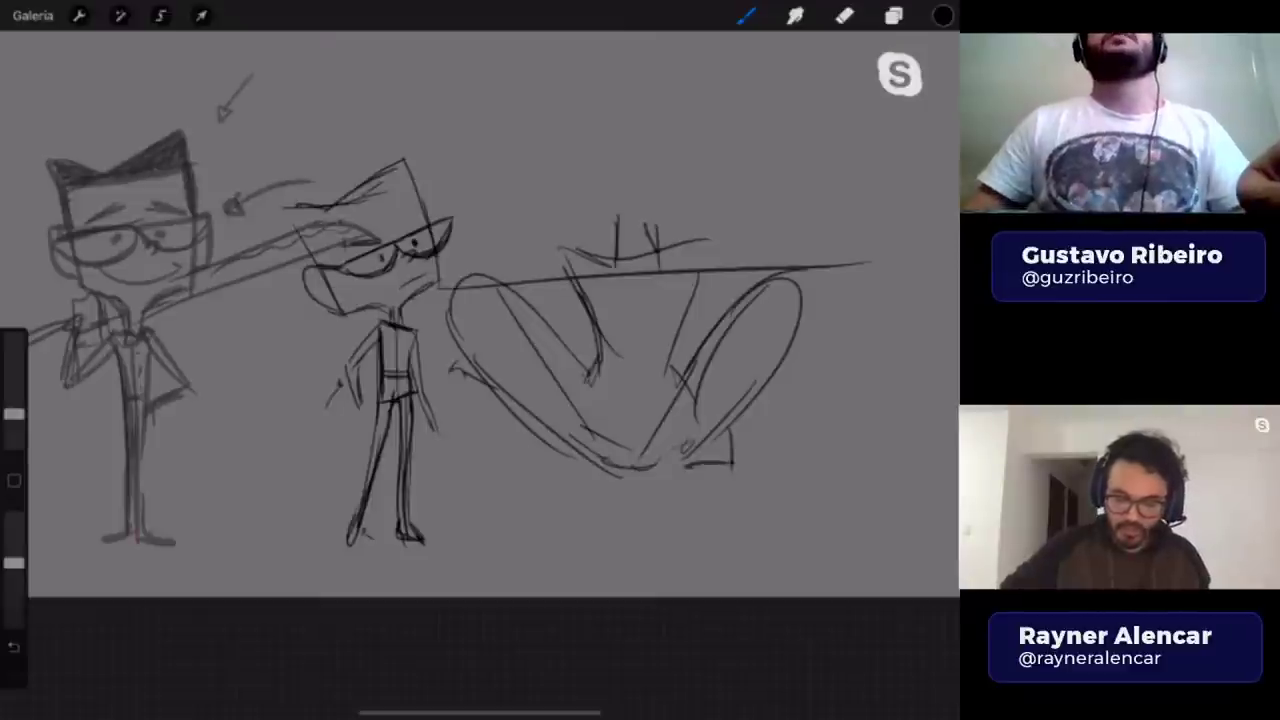
# - Undo the small L stroke, the long horizontal line and the right oval leg
pyautogui.moveTo(733, 430); pyautogui.dragTo(686, 462)
pyautogui.hotkey('ctrl', 'z')
pyautogui.hotkey('ctrl', 'z')
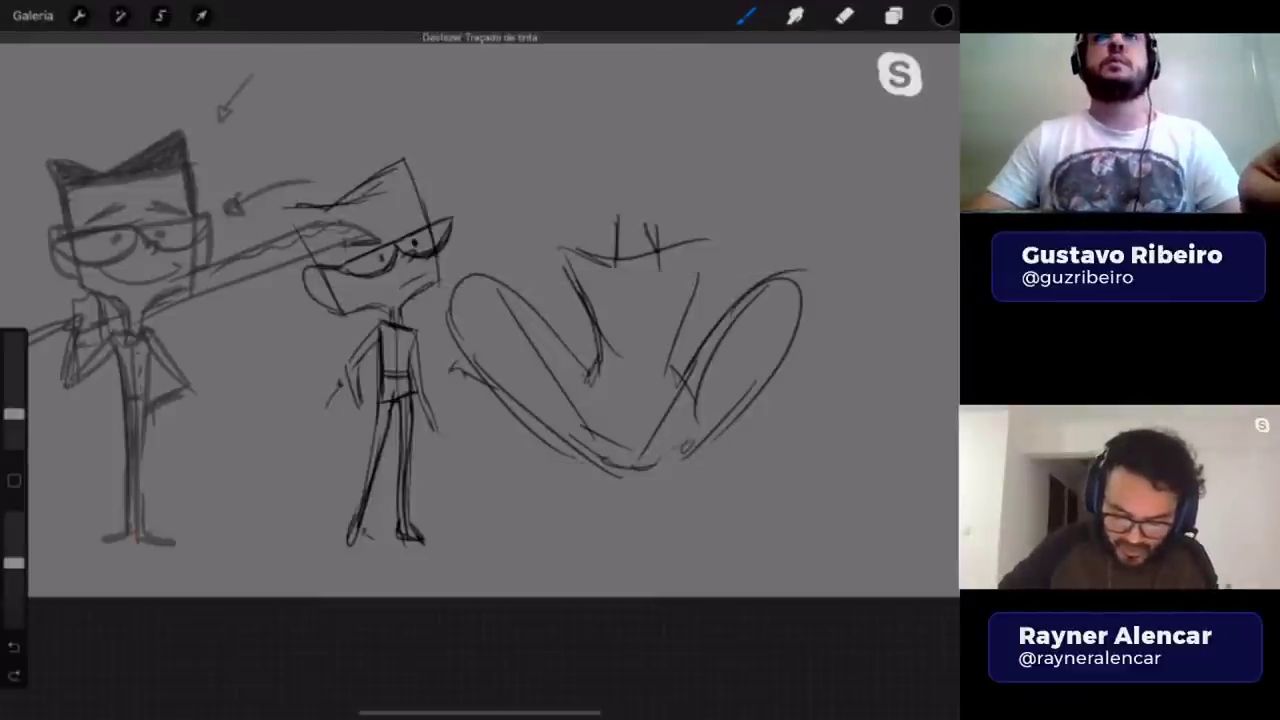
pyautogui.scroll(-1, 480, 300)
pyautogui.hotkey('ctrl', 'z')
pyautogui.hotkey('ctrl', 'z')
pyautogui.hotkey('ctrl', 'z')
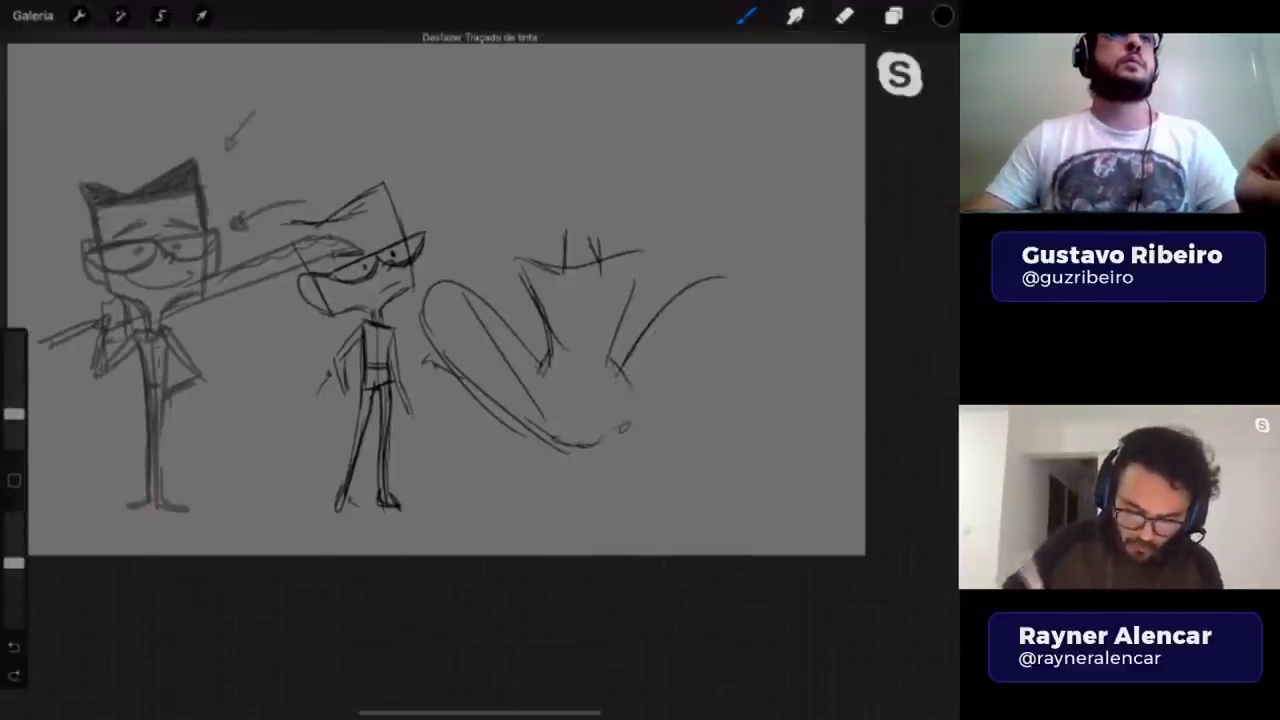
pyautogui.hotkey('ctrl', 'z')
pyautogui.hotkey('ctrl', 'z')
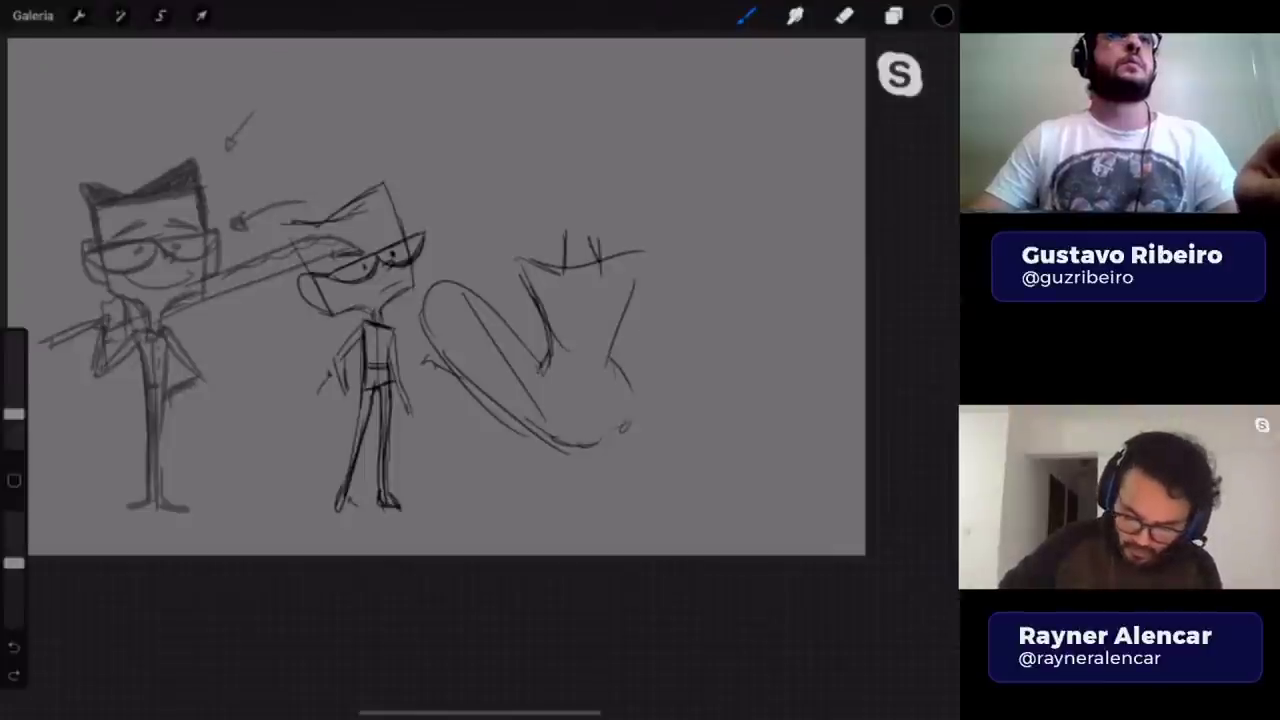
# - Redraw the legs crossing to the right with a foot, then check the layers list
pyautogui.moveTo(615, 365); pyautogui.dragTo(775, 405)
pyautogui.moveTo(660, 395); pyautogui.dragTo(562, 476)
pyautogui.moveTo(730, 412)
pyautogui.mouseDown()
pyautogui.moveTo(612, 446)
pyautogui.moveTo(516, 450)
pyautogui.moveTo(554, 466)
pyautogui.mouseUp()
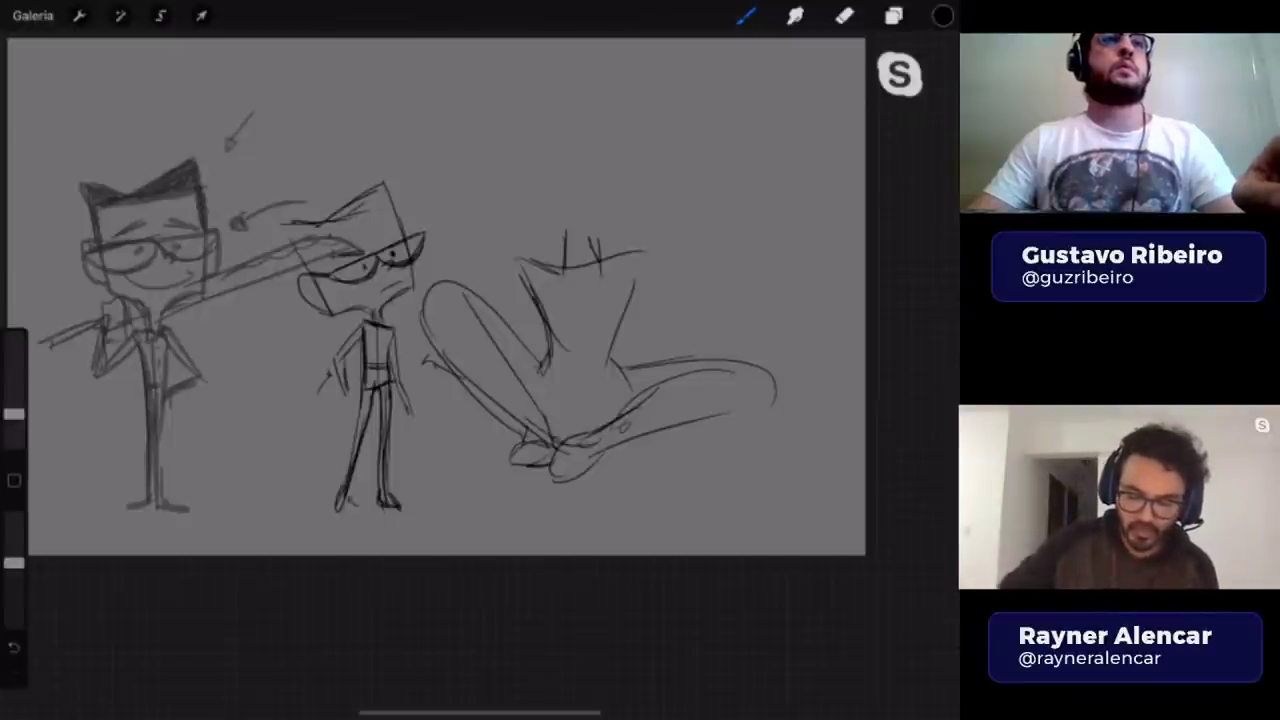
pyautogui.click(893, 15)
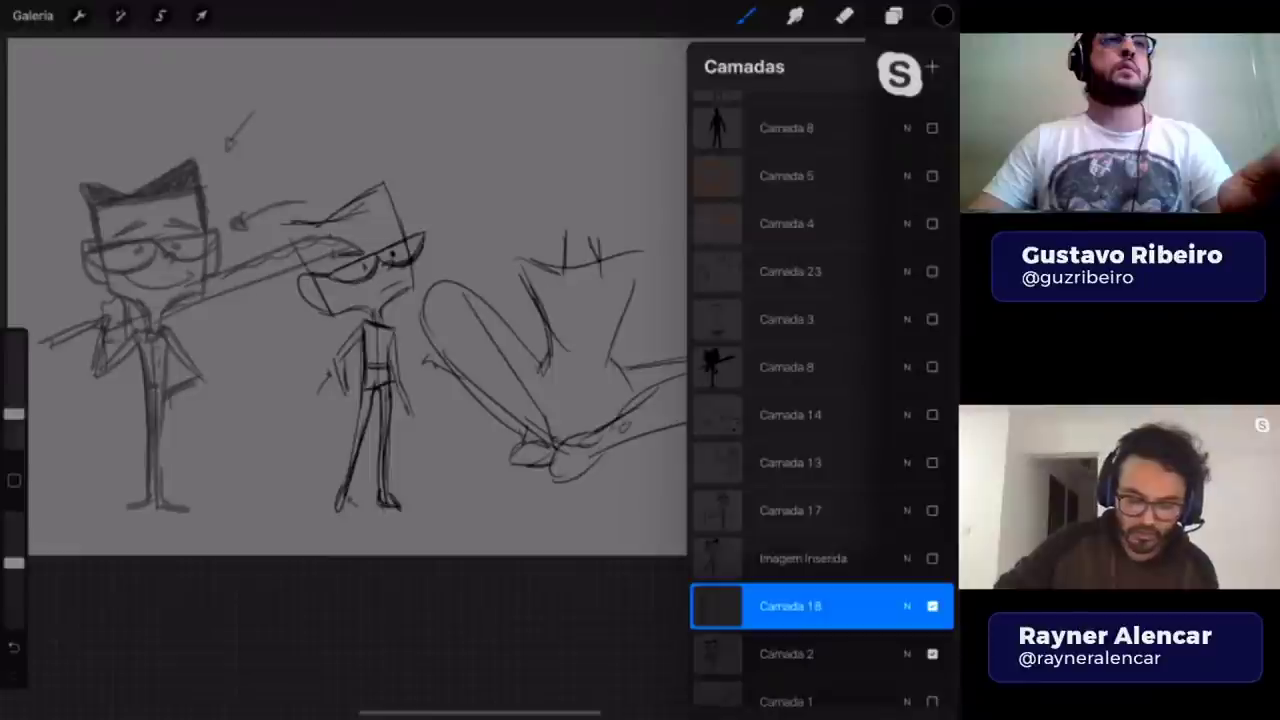
pyautogui.click(893, 15)
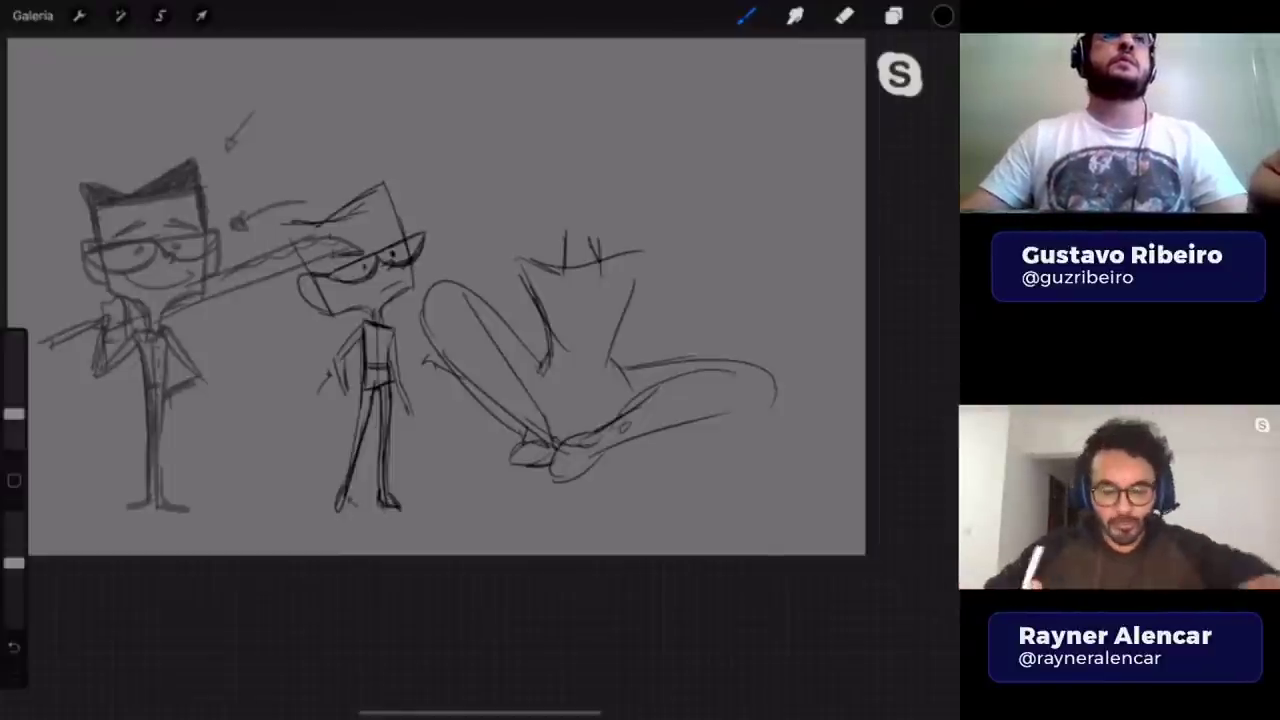
# - Lasso the rough crossed-leg figure with freehand selection and cut it away with Cortar
pyautogui.click(893, 15)
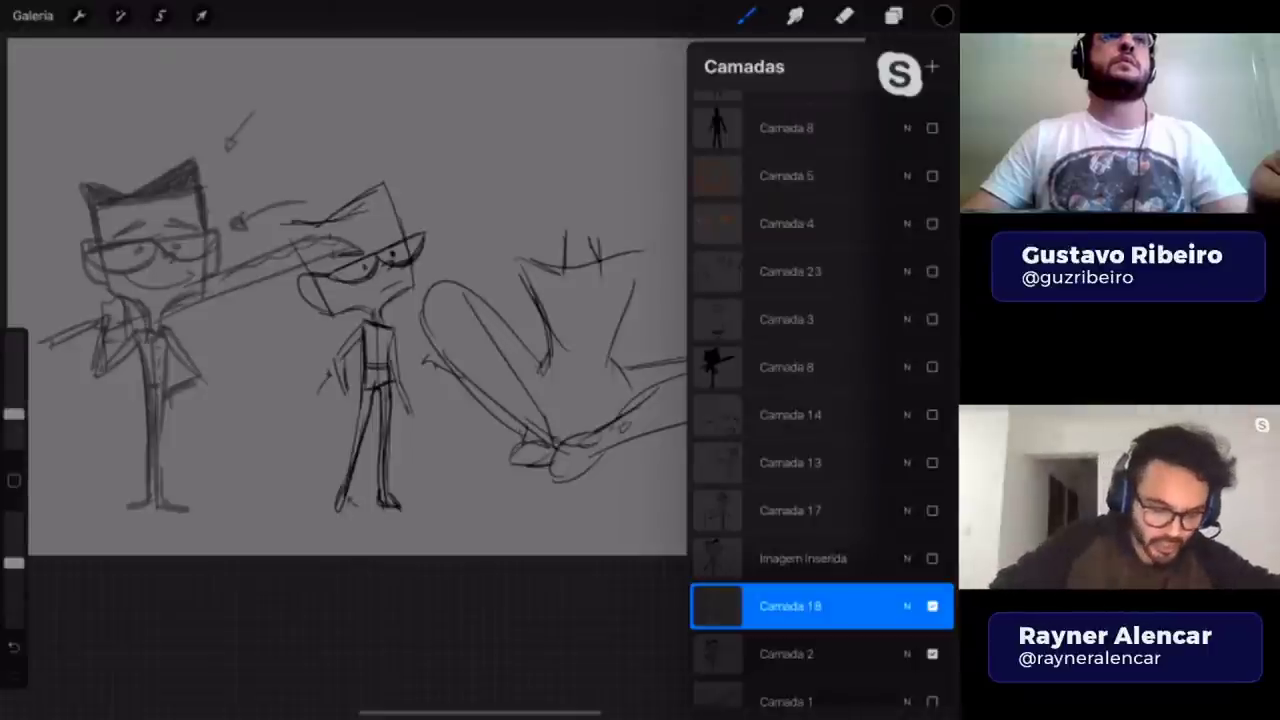
pyautogui.click(160, 15)
pyautogui.moveTo(456, 263); pyautogui.dragTo(420, 300)
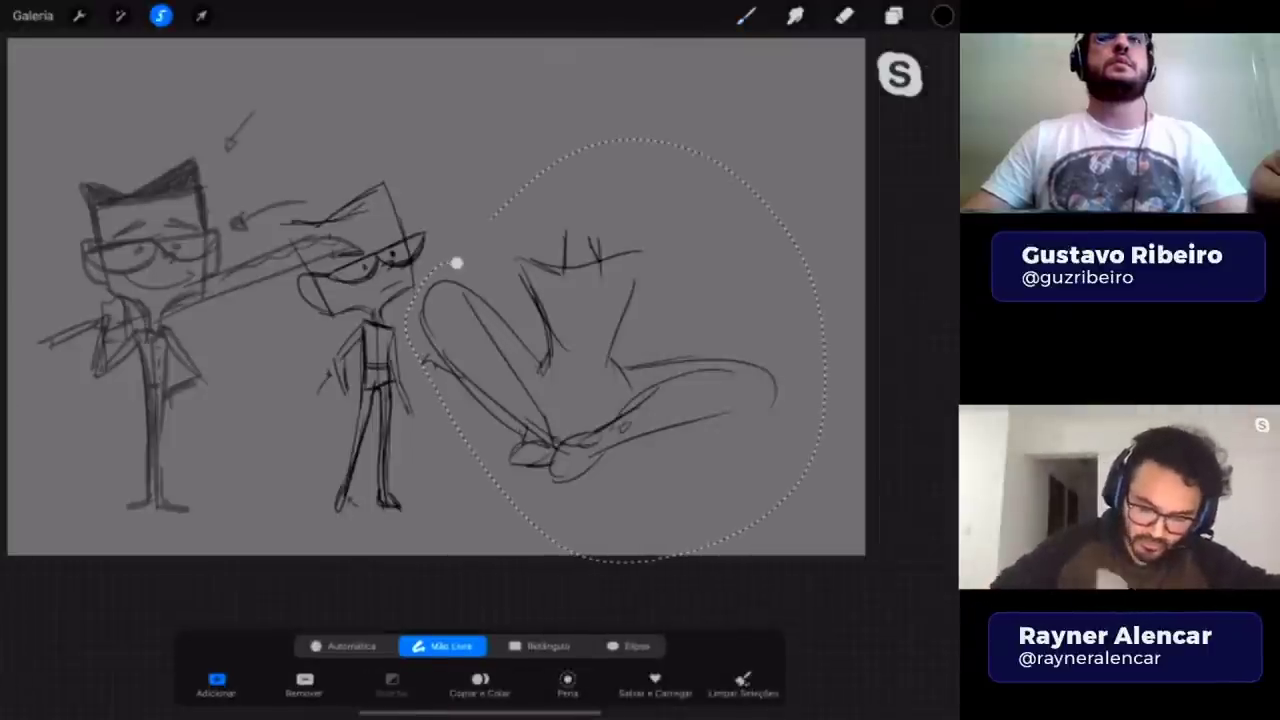
pyautogui.click(456, 263)
pyautogui.moveTo(480, 260); pyautogui.dragTo(480, 360)
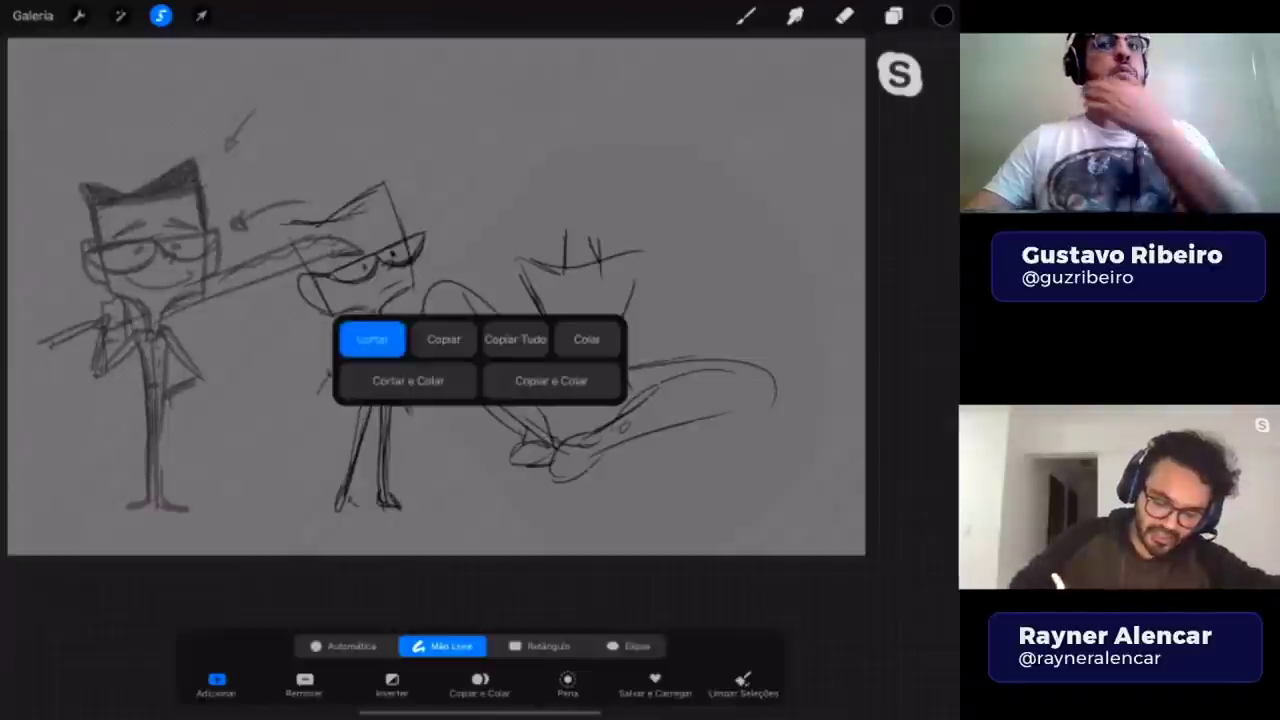
pyautogui.click(372, 339)
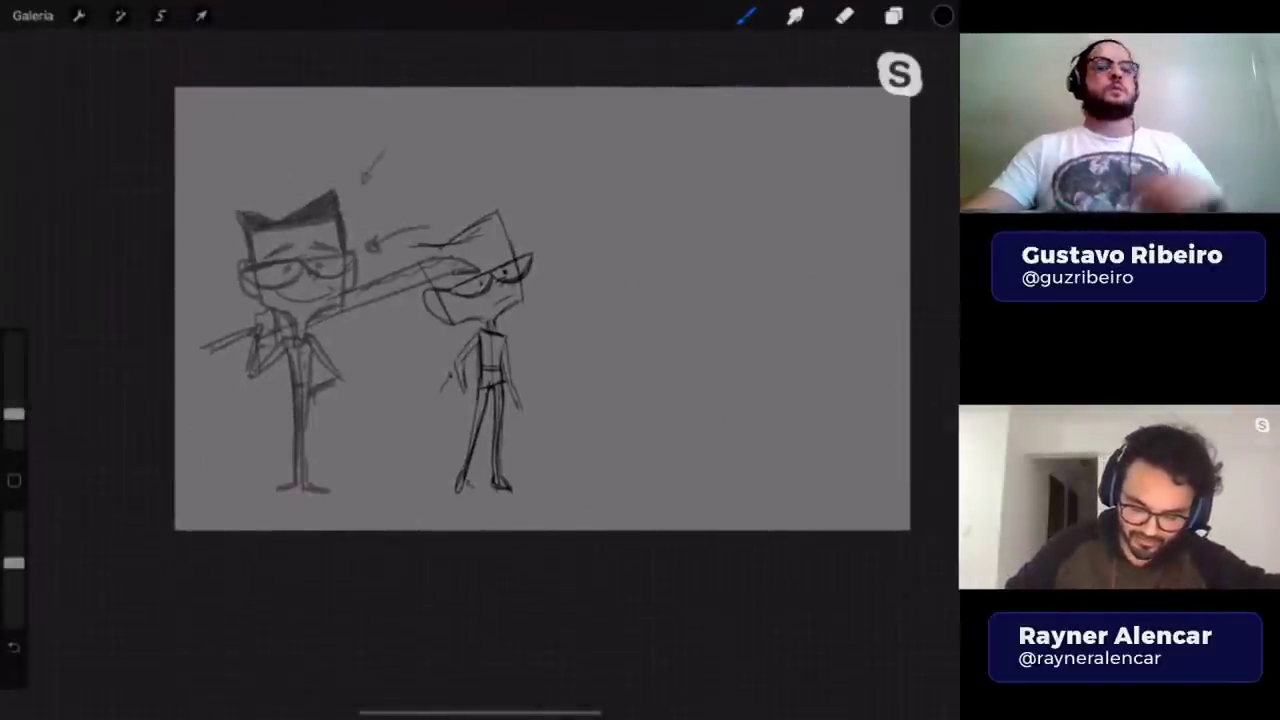
# - Hide and then re-show the Camada 18 and Camada 2 layers
pyautogui.click(893, 15)
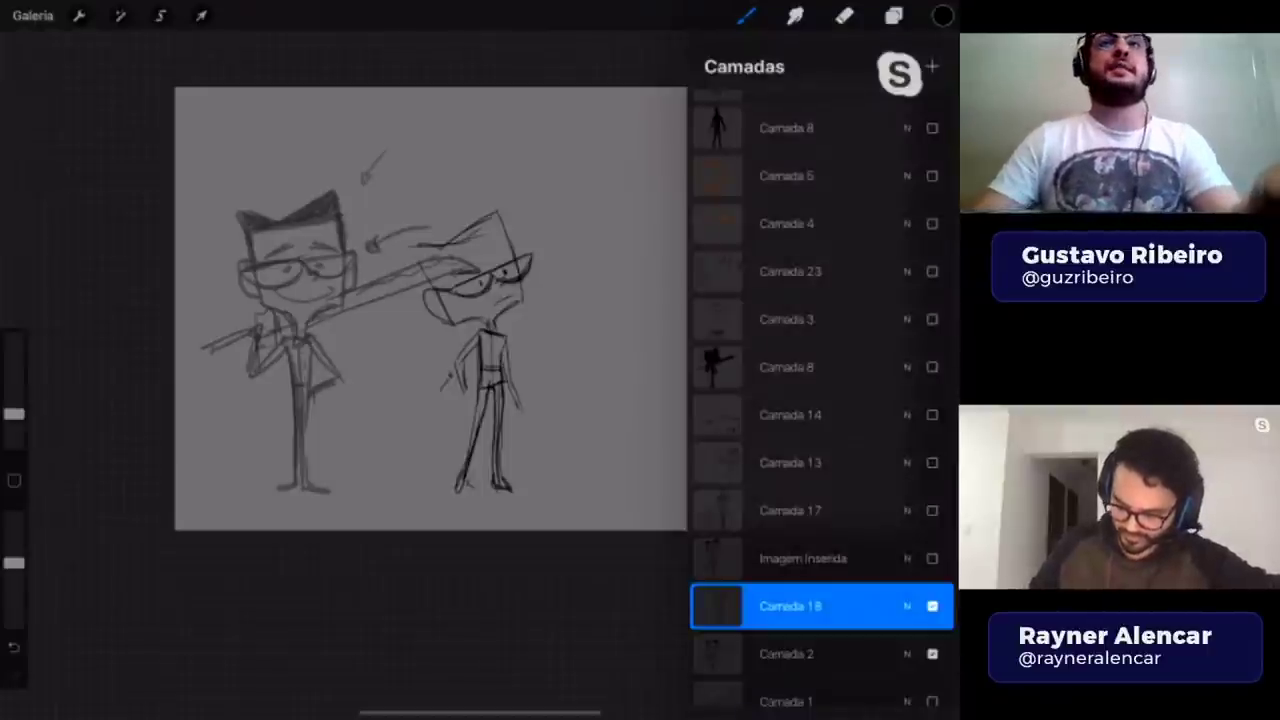
pyautogui.click(932, 606)
pyautogui.click(932, 654)
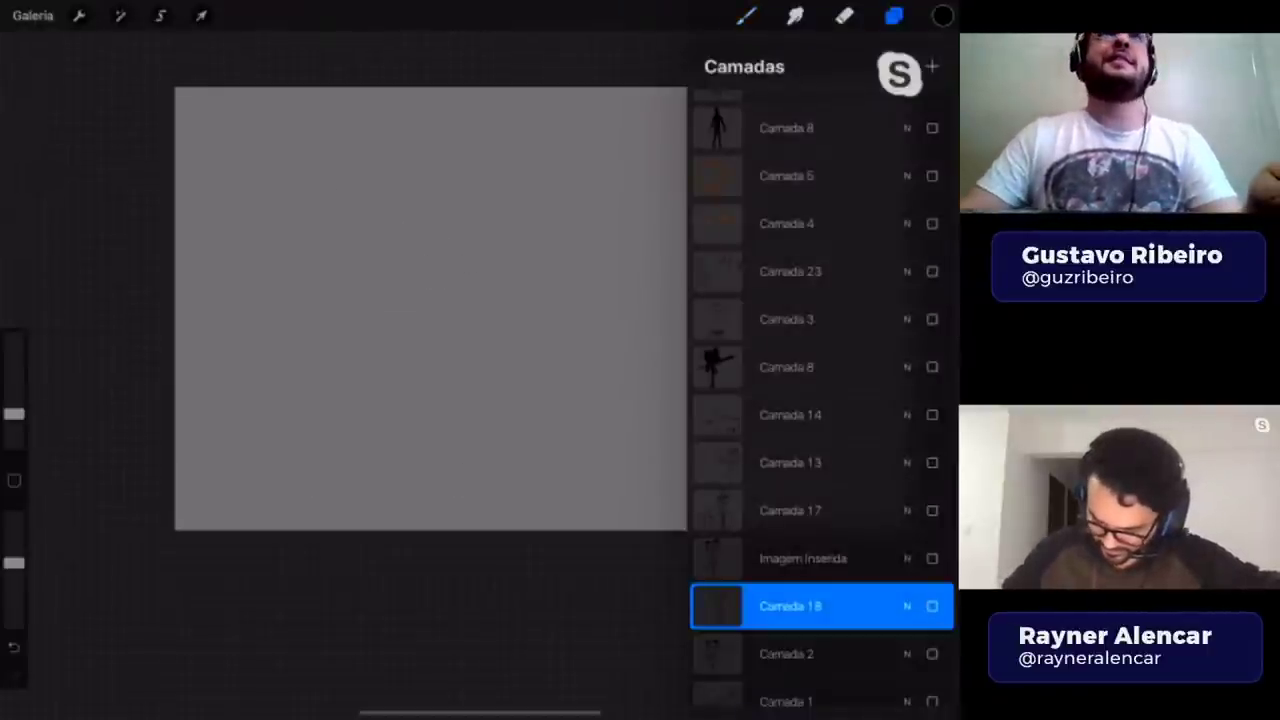
pyautogui.click(932, 606)
pyautogui.click(932, 654)
# - Show Imagem Inserida and Camada 17, 13, 14, 8, 3, 23, 4 and 5, then return to the brush
pyautogui.click(932, 558)
pyautogui.click(932, 510)
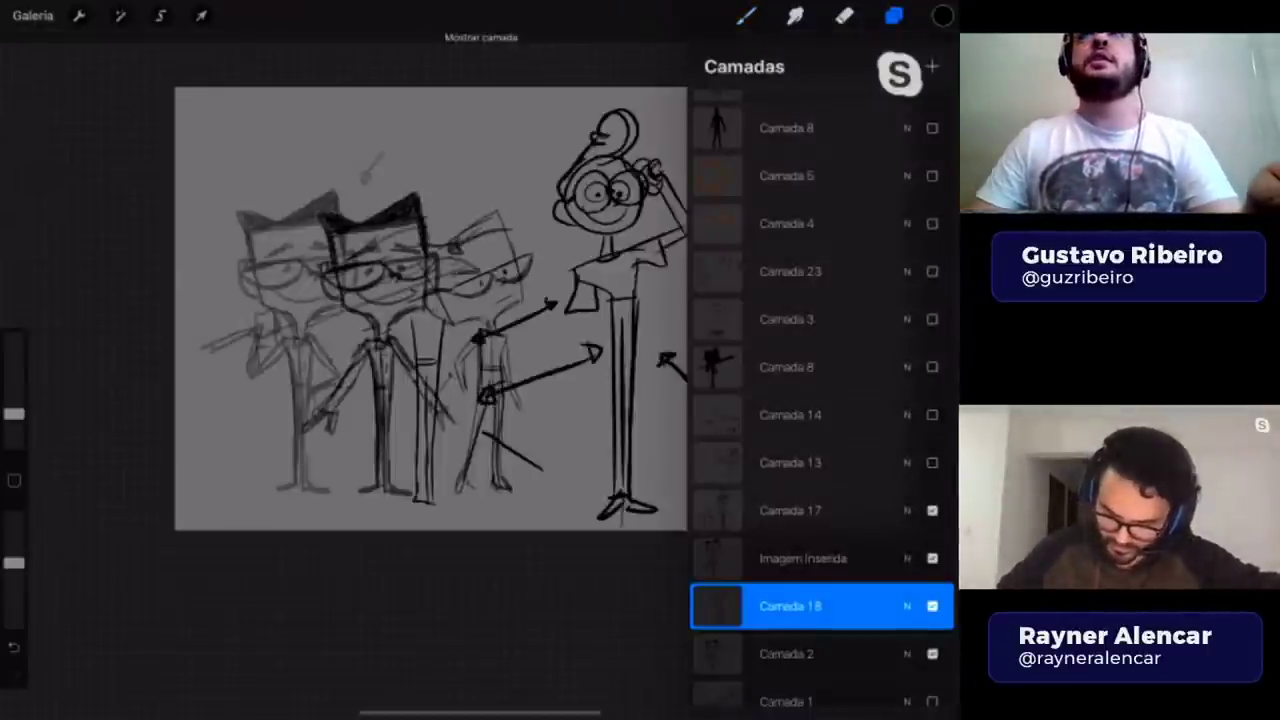
pyautogui.click(932, 462)
pyautogui.click(932, 414)
pyautogui.click(932, 367)
pyautogui.click(932, 319)
pyautogui.click(932, 271)
pyautogui.click(932, 223)
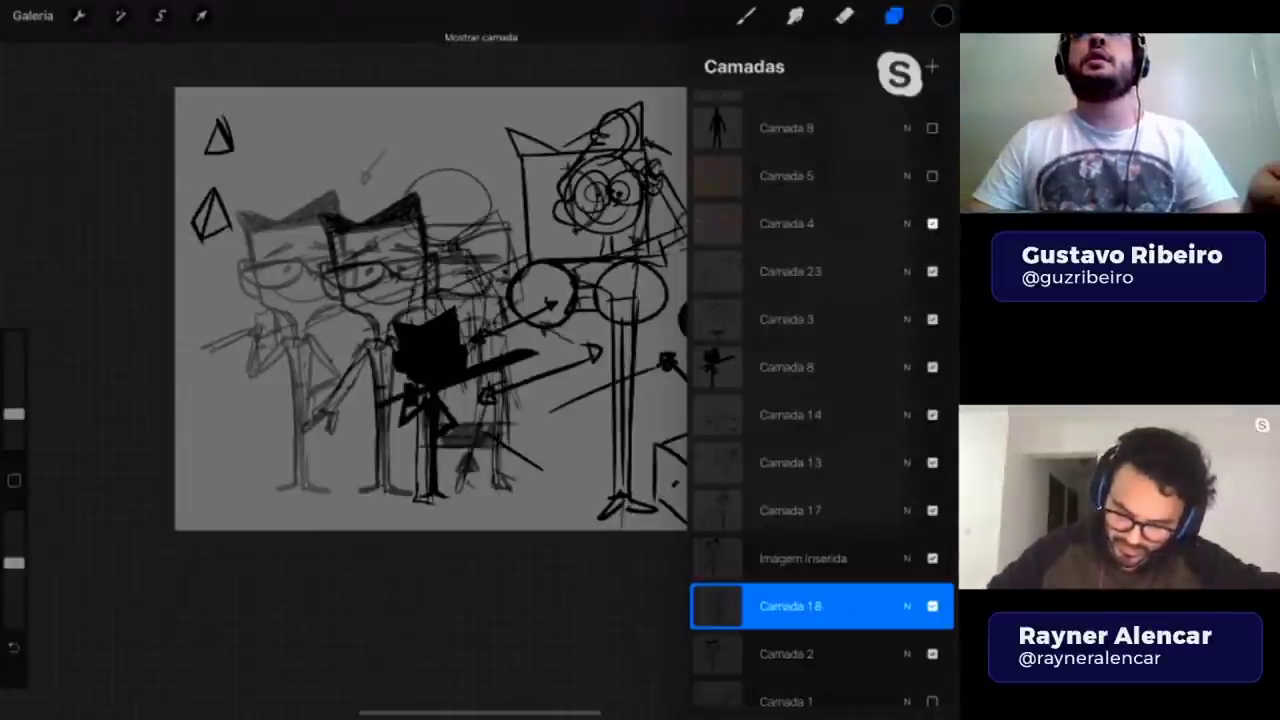
pyautogui.click(932, 175)
pyautogui.click(894, 15)
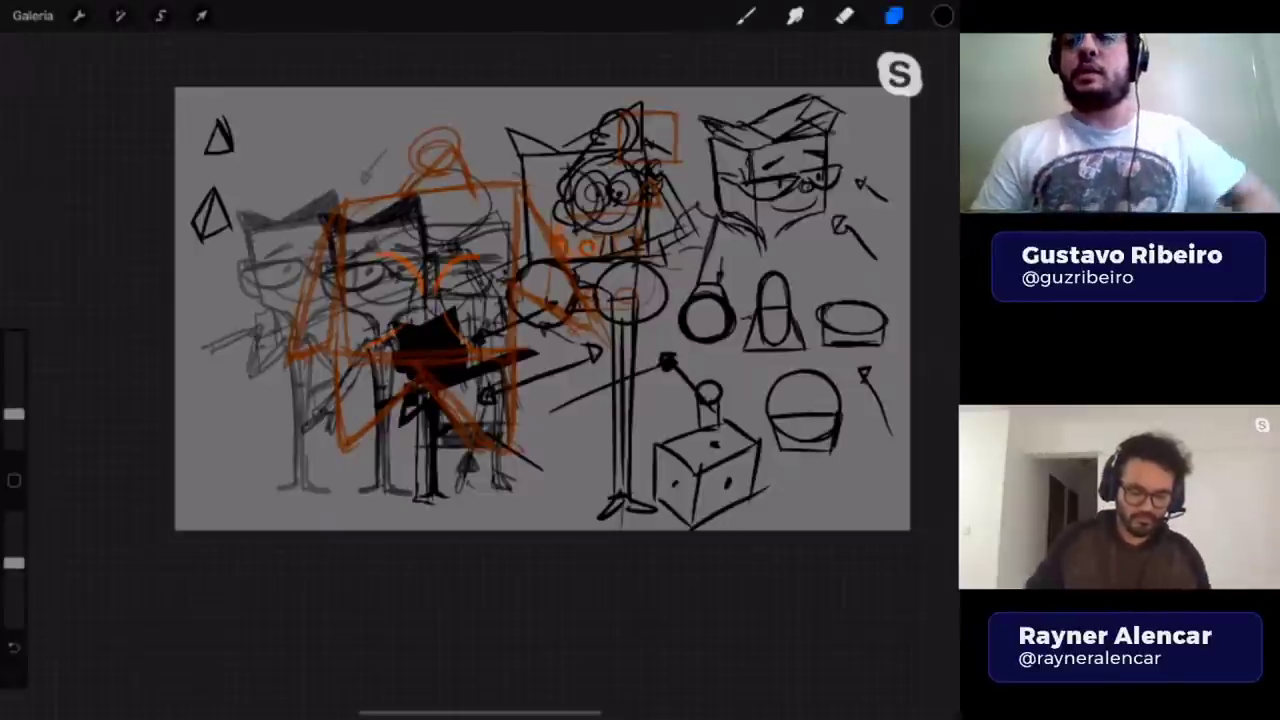
pyautogui.click(745, 16)
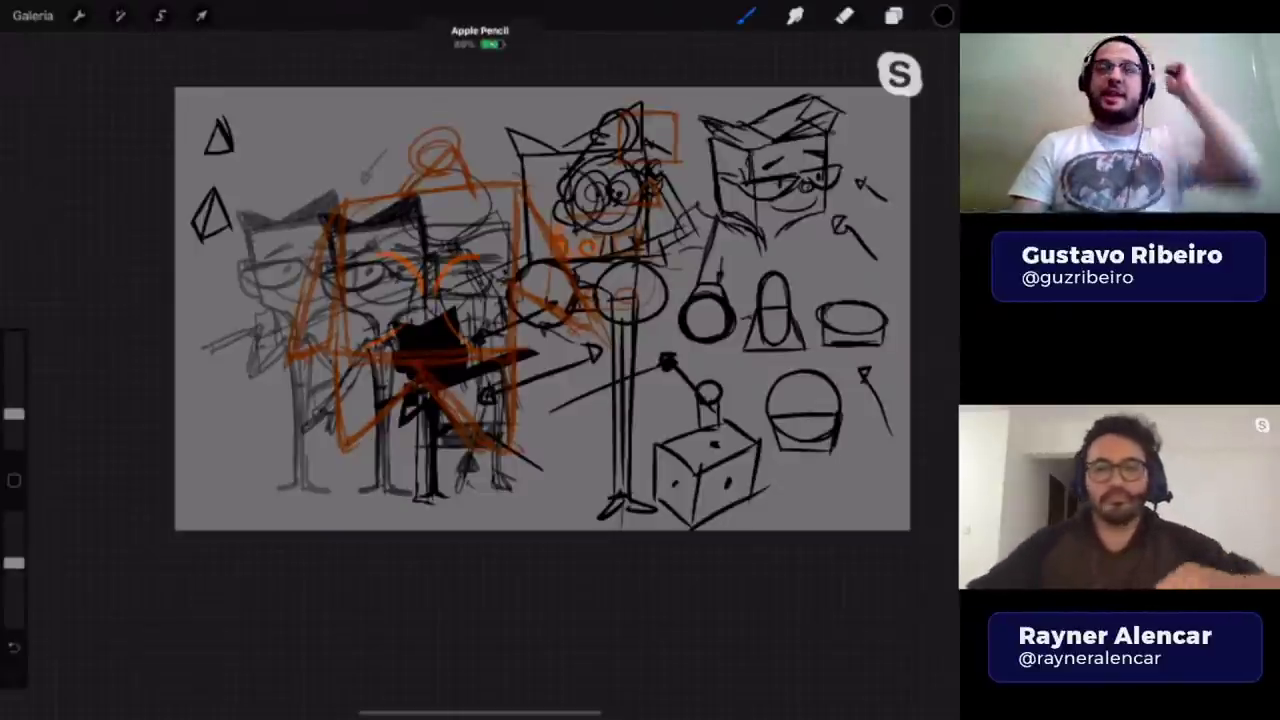